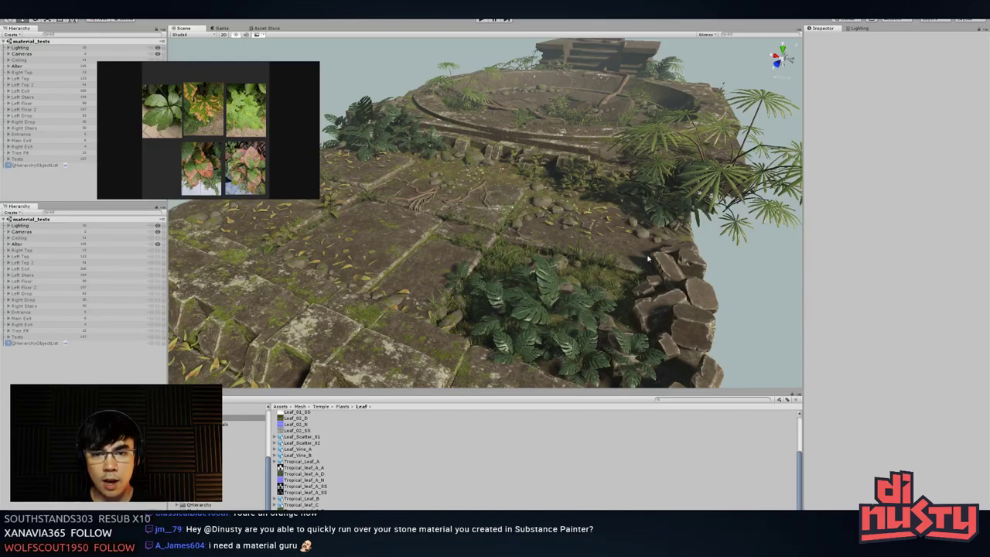
- Move the leaf reference board over the upper part of the scene view, shrink it slightly and enlarge its photos
left_click_drag(267, 178, 364, 144)
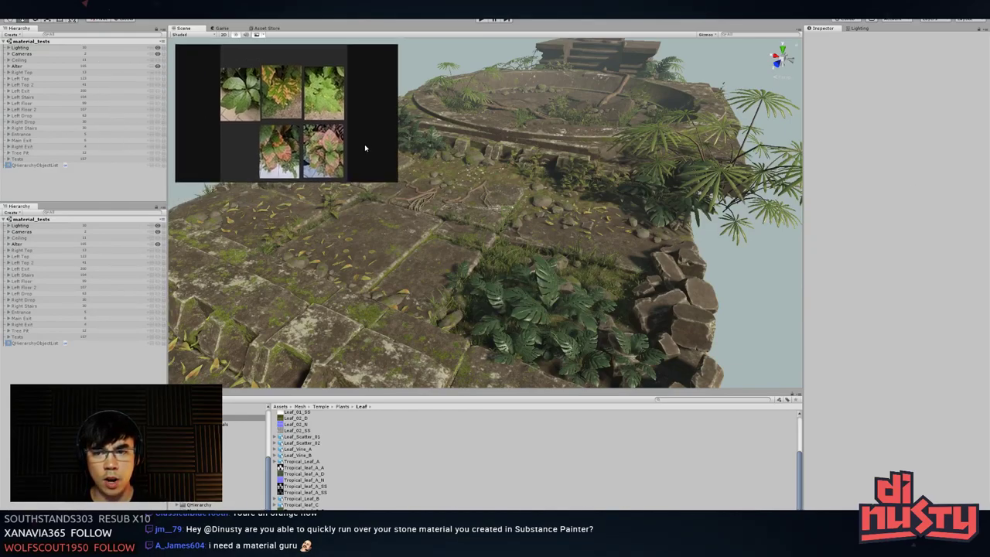
left_click_drag(394, 187, 377, 170)
left_click(355, 193)
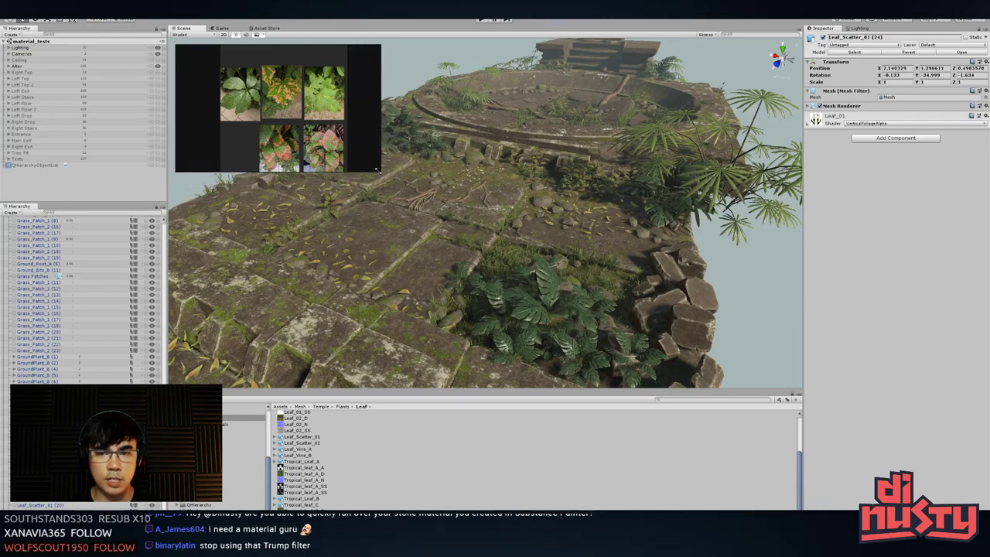
scroll(338, 130, "up", 1)
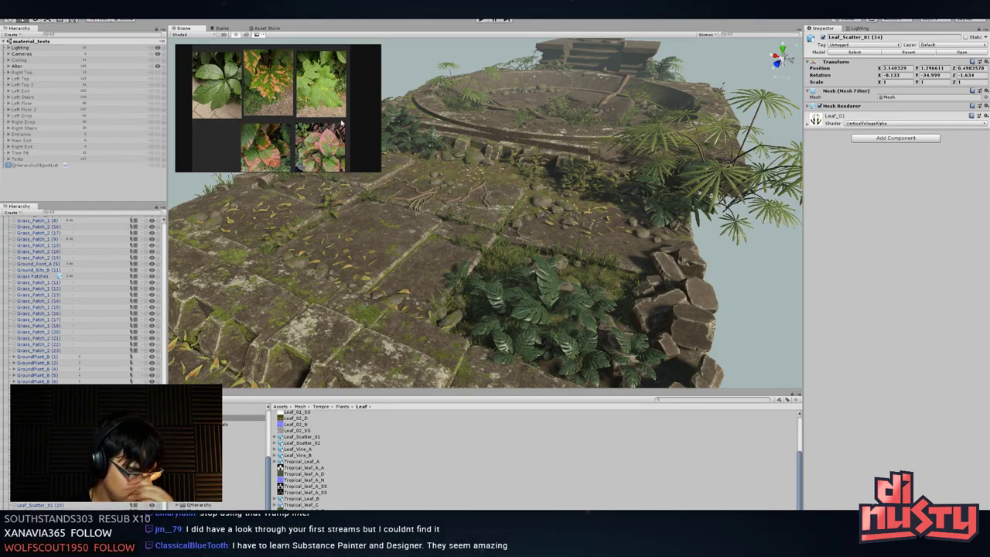
- Duplicate the Tropical_Leaf_B plant in the foreground clump and place the copy in empty space beside the temple
scroll(549, 237, "down", 2)
mouse_move(549, 237)
left_mouse_down("alt")
mouse_move(527, 272)
mouse_move(557, 243)
left_mouse_up("alt")
scroll(562, 247, "up", 5)
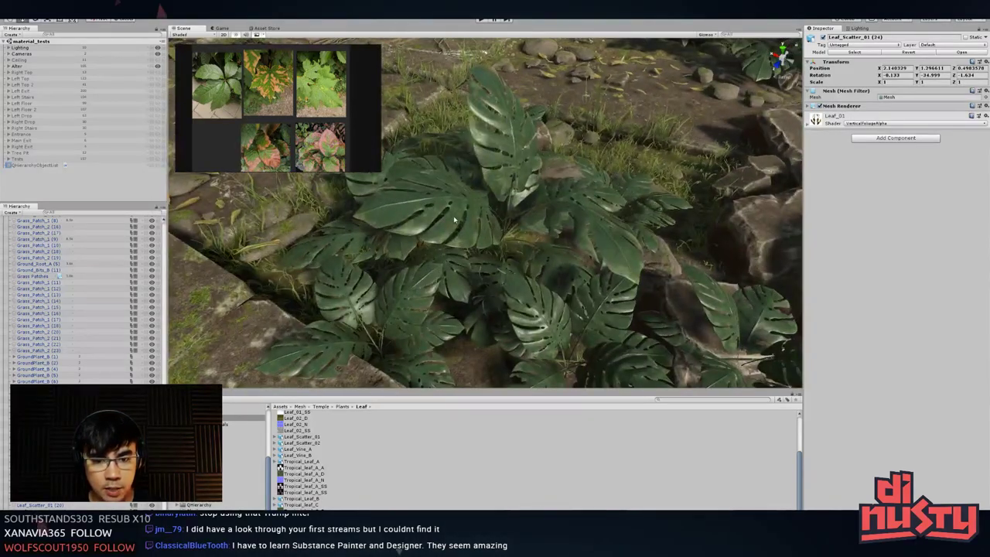
left_click(468, 228)
key("f")
left_click_drag(468, 229, 497, 226, "alt")
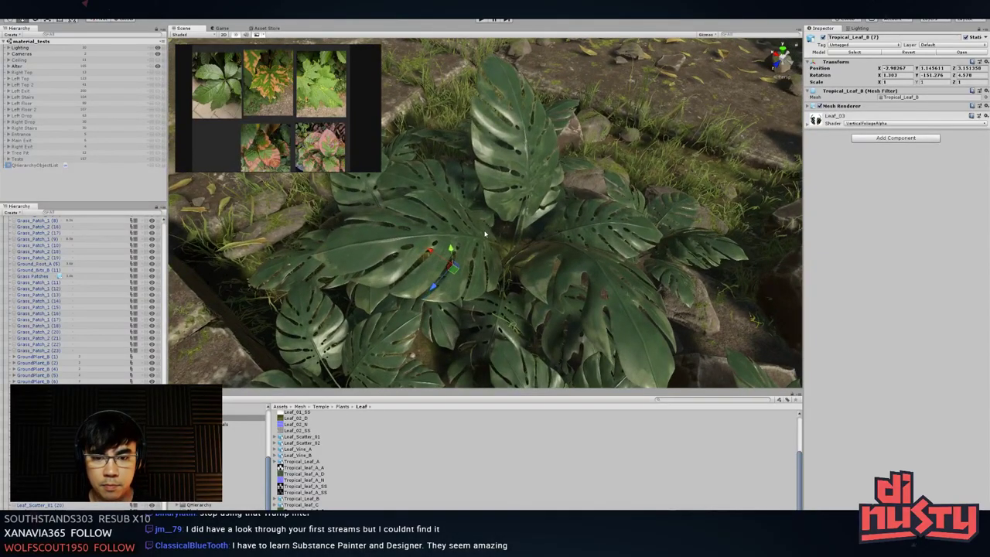
left_click_drag(486, 234, 509, 250, "alt")
scroll(509, 249, "down", 15)
left_click_drag(445, 232, 843, 296, "alt")
key("ctrl+d")
key("f")
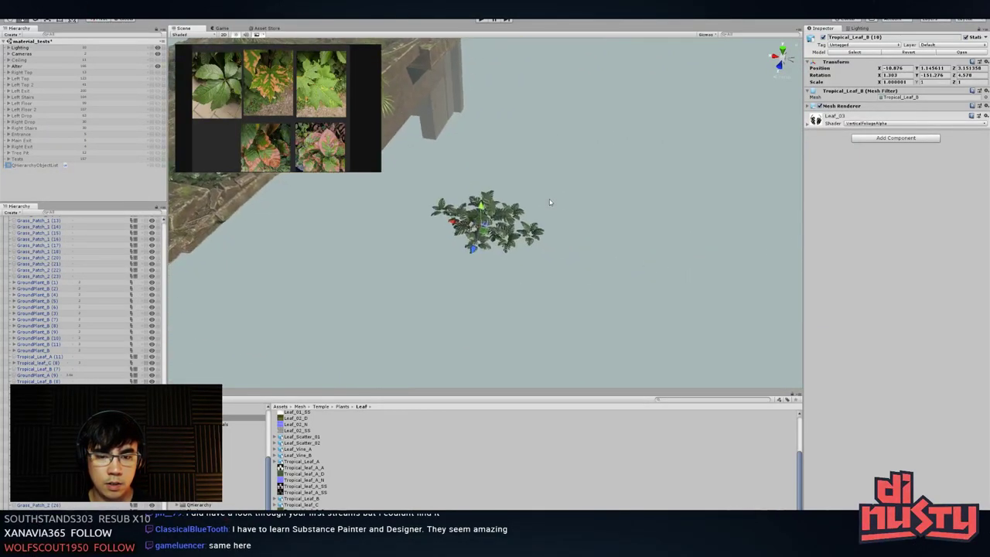
- Deselect the isolated plant copy and examine its leaf surfaces up close
left_click(553, 205)
left_click_drag(496, 243, 685, 244, "alt")
scroll(518, 229, "up", 6)
scroll(719, 251, "up", 5)
scroll(686, 244, "up", 8)
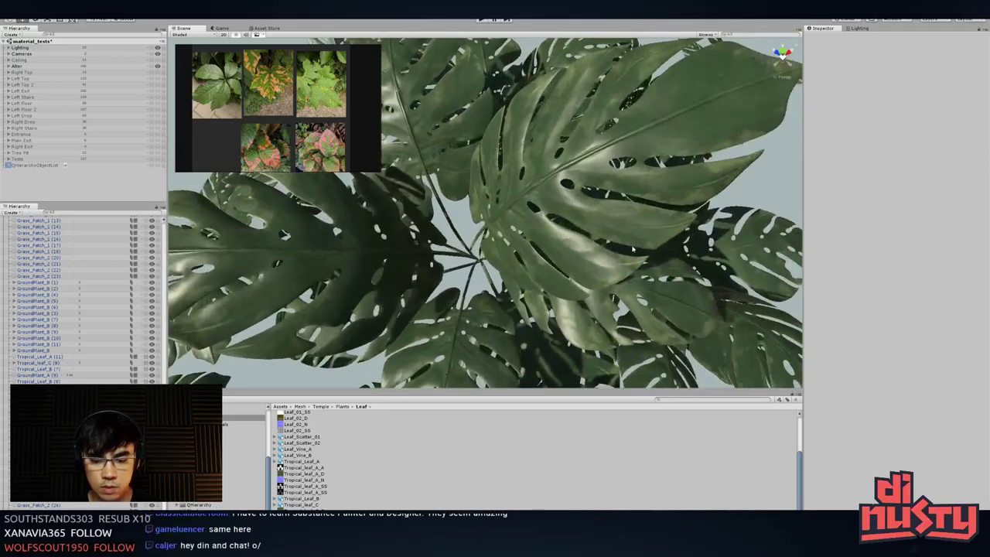
- Switch to Substance Designer and open the recent package leaf.sbs
left_click(575, 548)
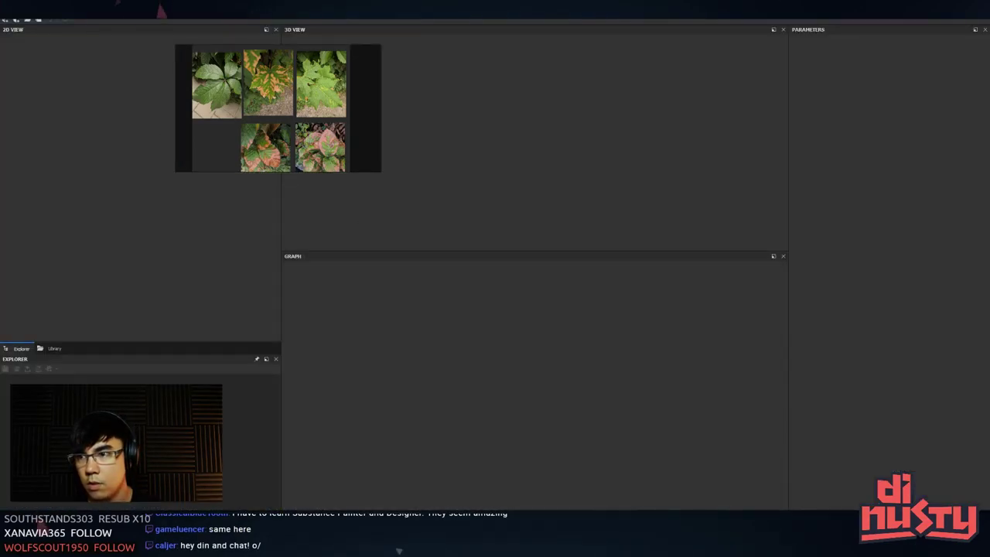
left_click(7, 10)
mouse_move(31, 47)
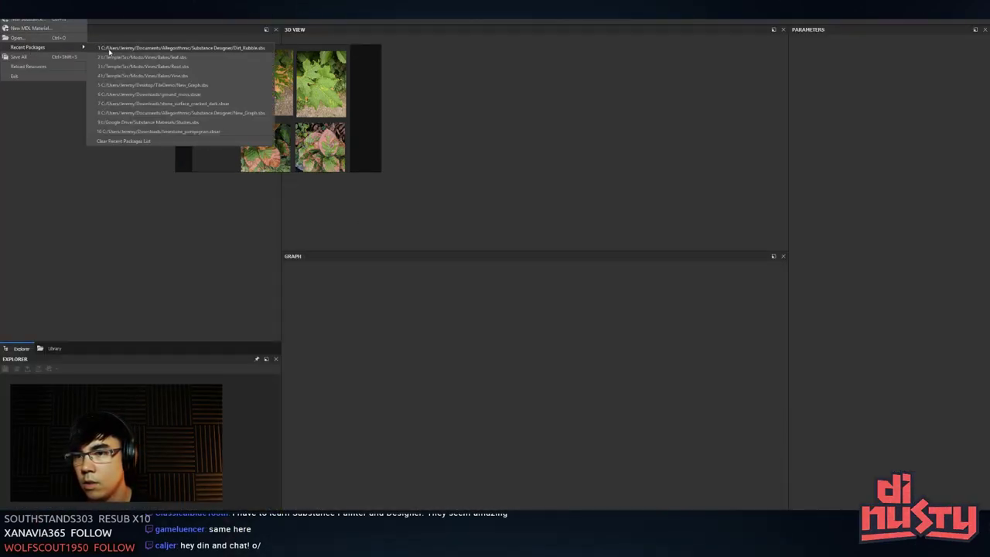
left_click(116, 58)
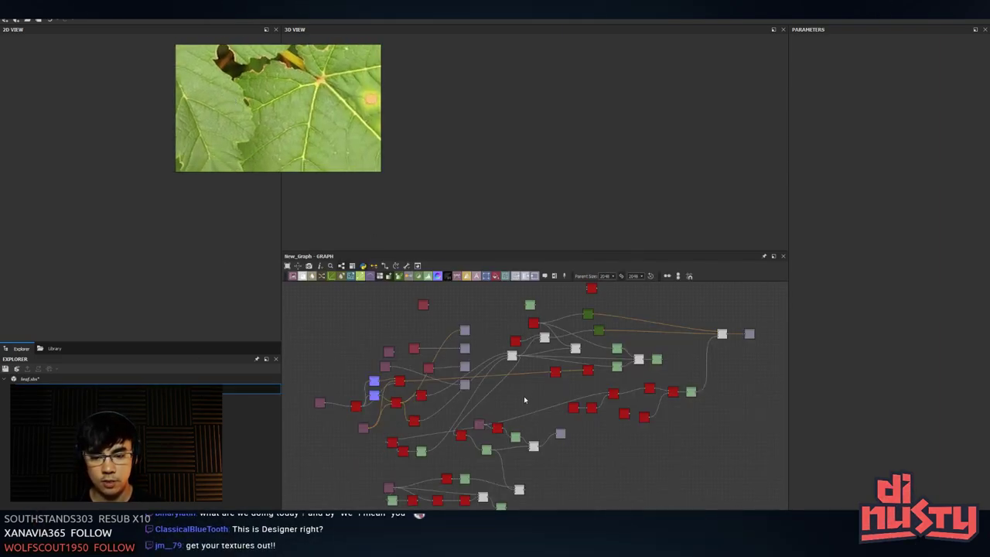
- Display the Base Color output in the 2D view and shift the reference board off the texture preview
scroll(643, 348, "up", 5)
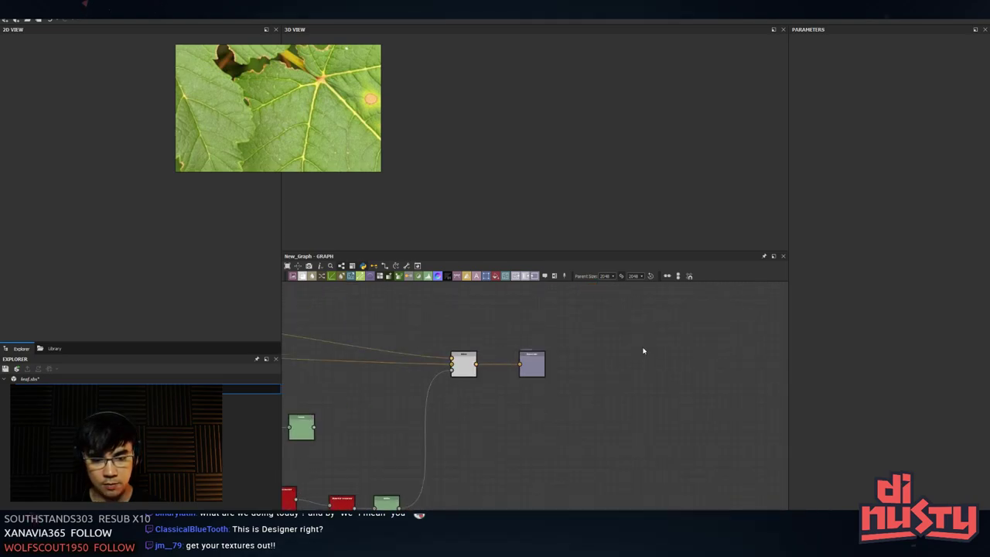
left_click(532, 364)
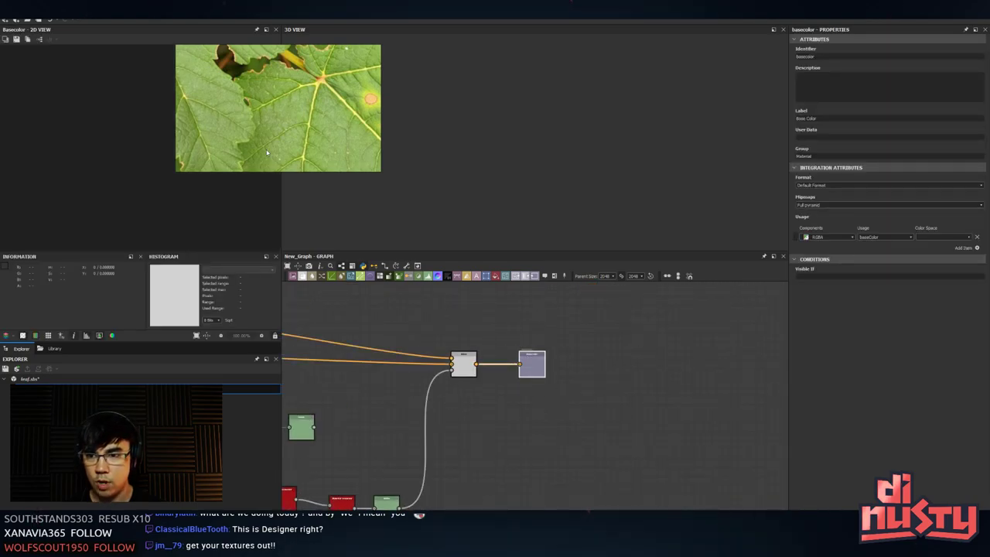
left_click_drag(185, 148, 214, 137)
scroll(147, 127, "up", 6)
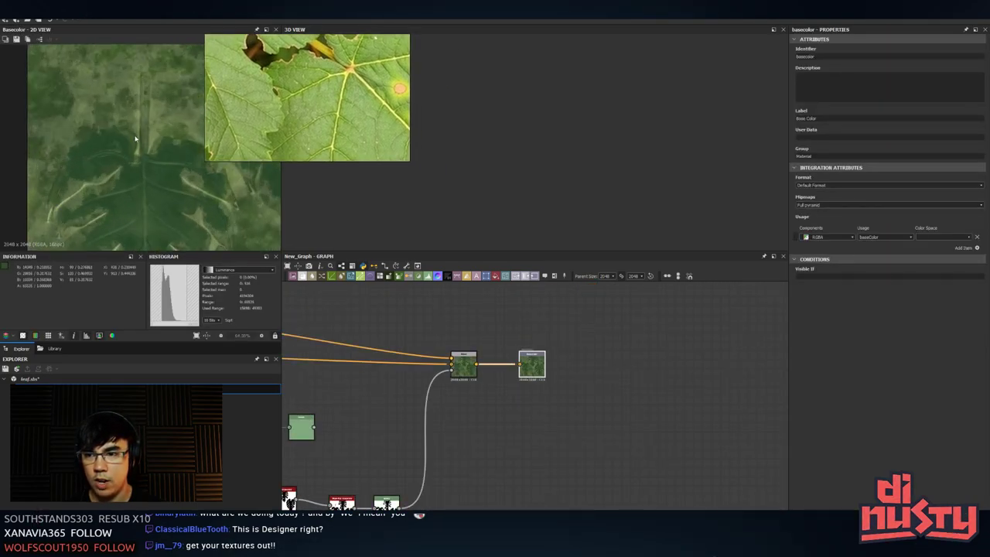
scroll(444, 383, "down", 1)
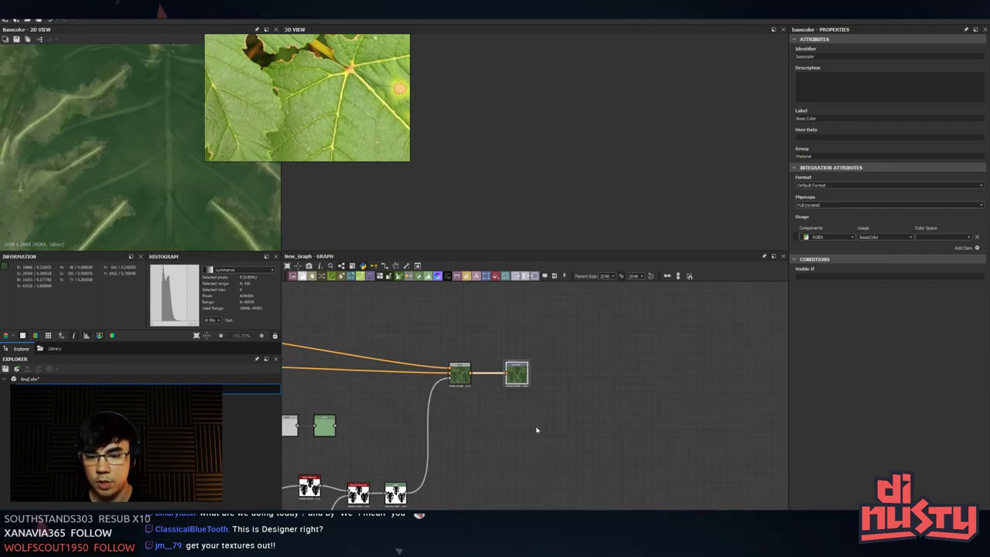
- Examine the final Blend node and the Levels and Slope Blur nodes that form its opacity mask
left_click(461, 368)
middle_click_drag(352, 409, 428, 354)
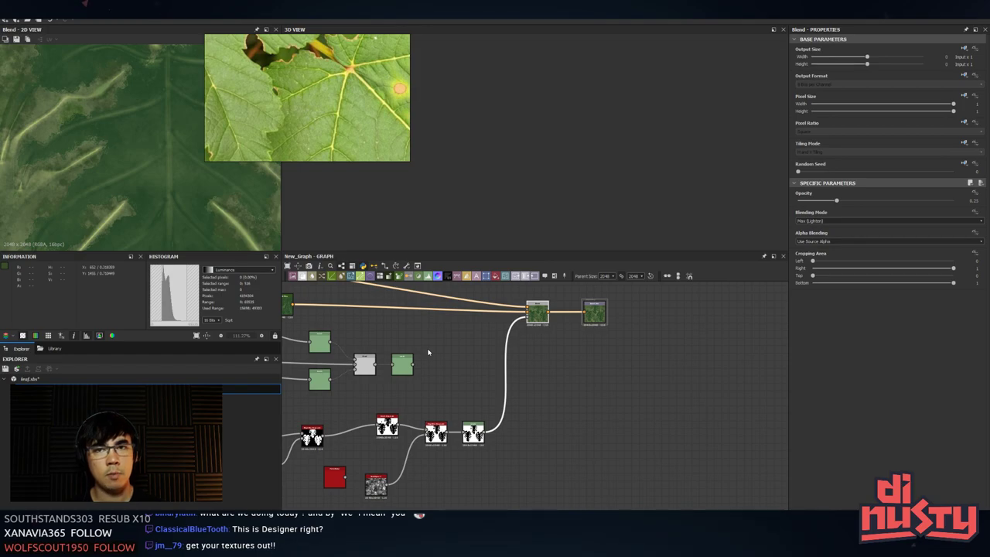
middle_click_drag(428, 353, 428, 348)
left_click(473, 428)
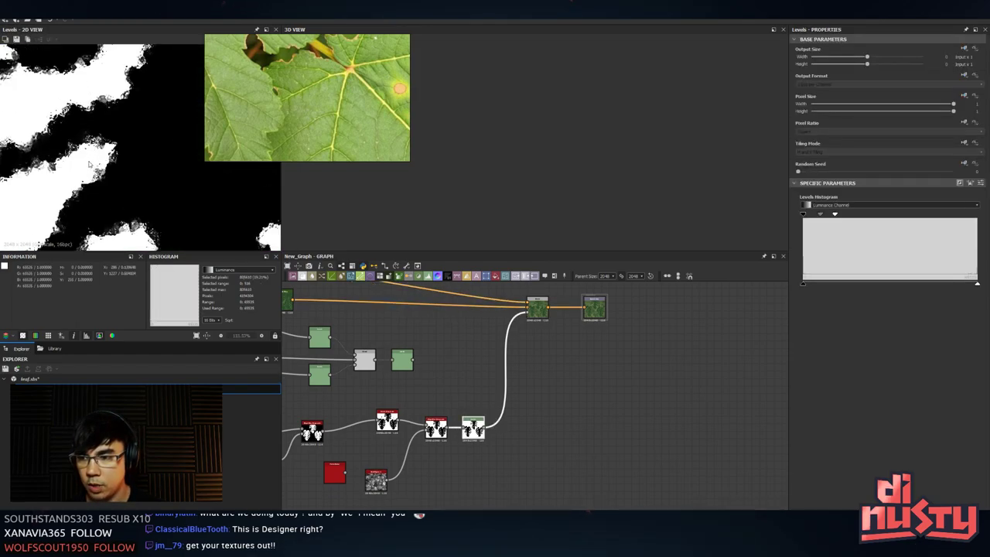
scroll(89, 164, "up", 2)
left_click(444, 438)
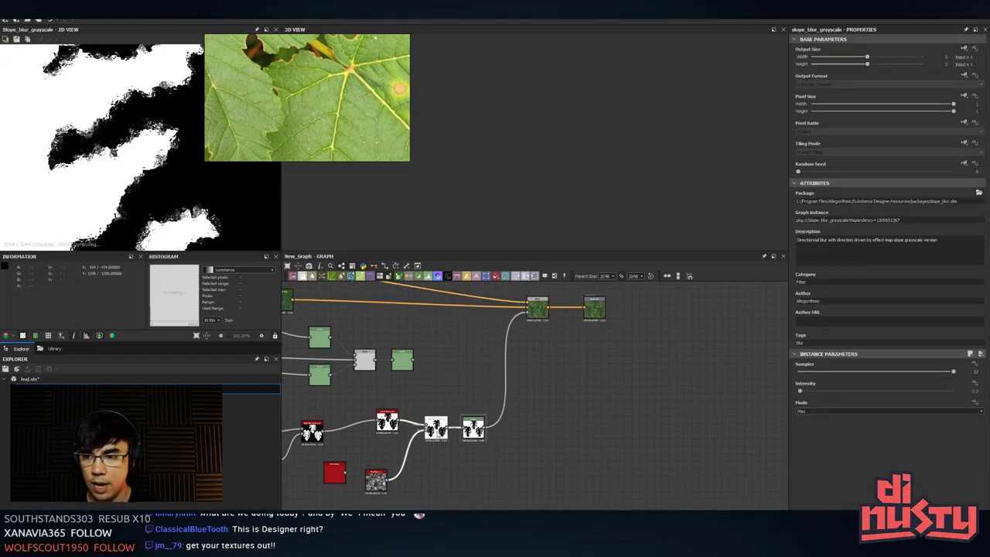
- Preview the two gradient map inputs of the final Blend node and inspect their colours up close
middle_click_drag(536, 318, 532, 371)
left_click(533, 363)
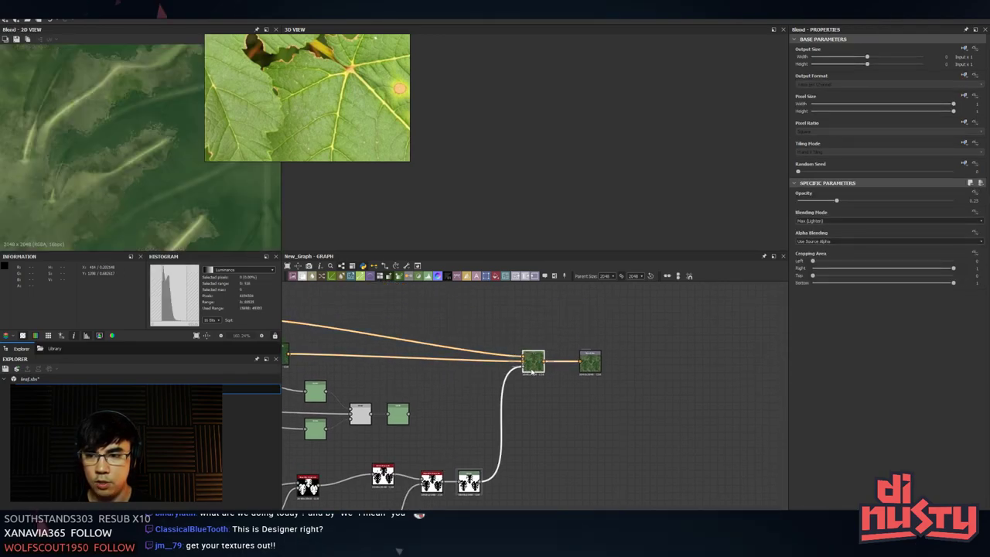
scroll(526, 366, "up", 3)
left_click(525, 354)
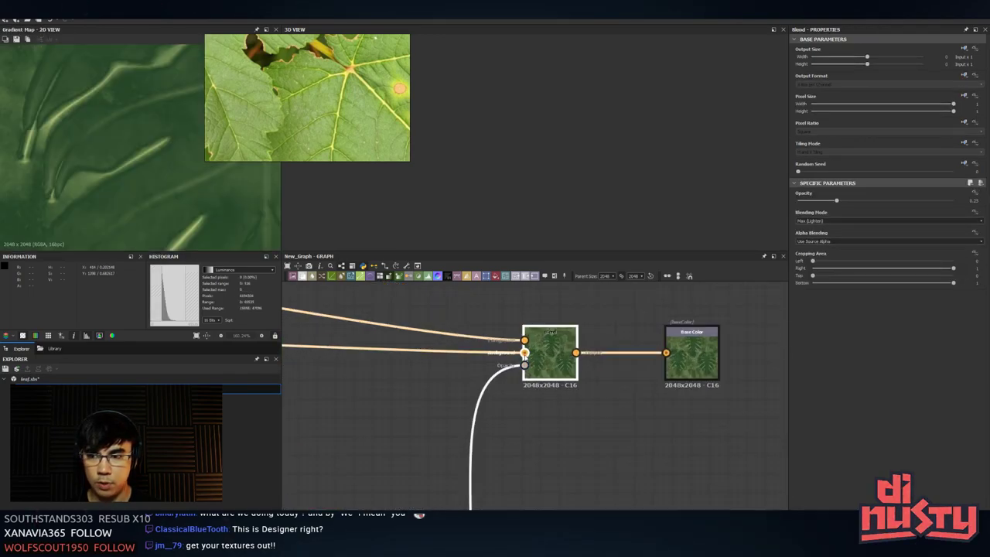
scroll(175, 159, "down", 1)
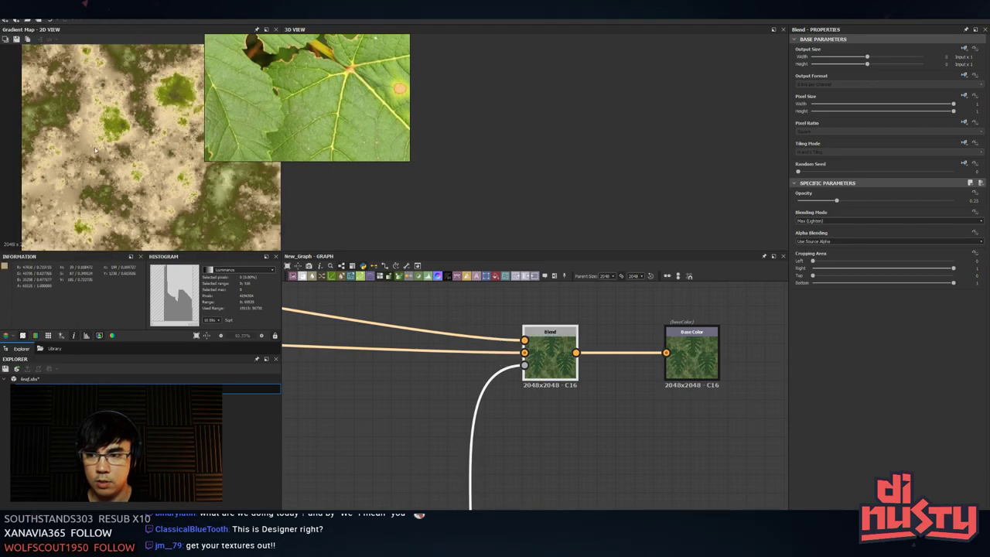
scroll(166, 85, "up", 3)
scroll(357, 98, "down", 3)
- Enlarge the reference board, position it over the 3D view and frame the green leaf with pink edges
scroll(356, 98, "down", 3)
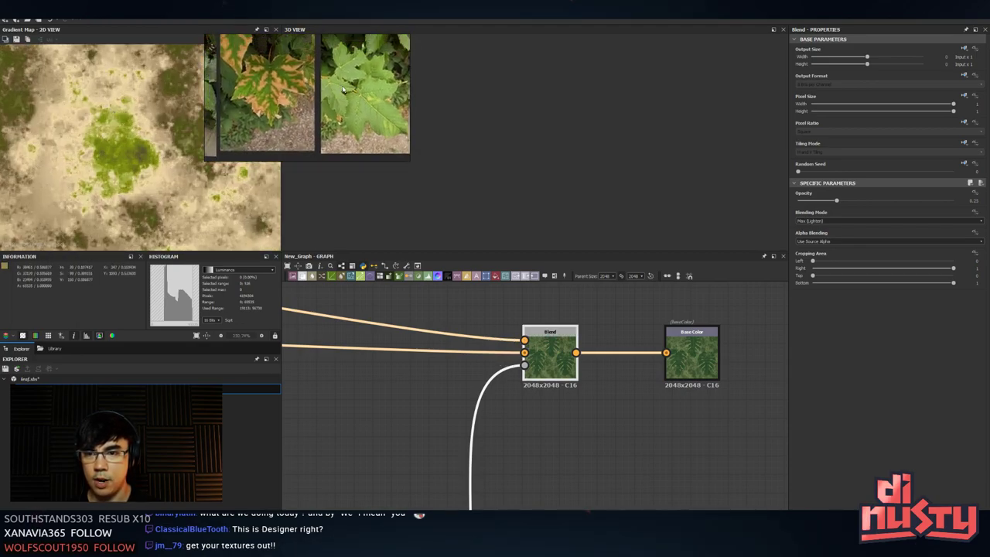
middle_click_drag(298, 100, 371, 102)
middle_click_drag(310, 147, 311, 85)
scroll(317, 93, "up", 5)
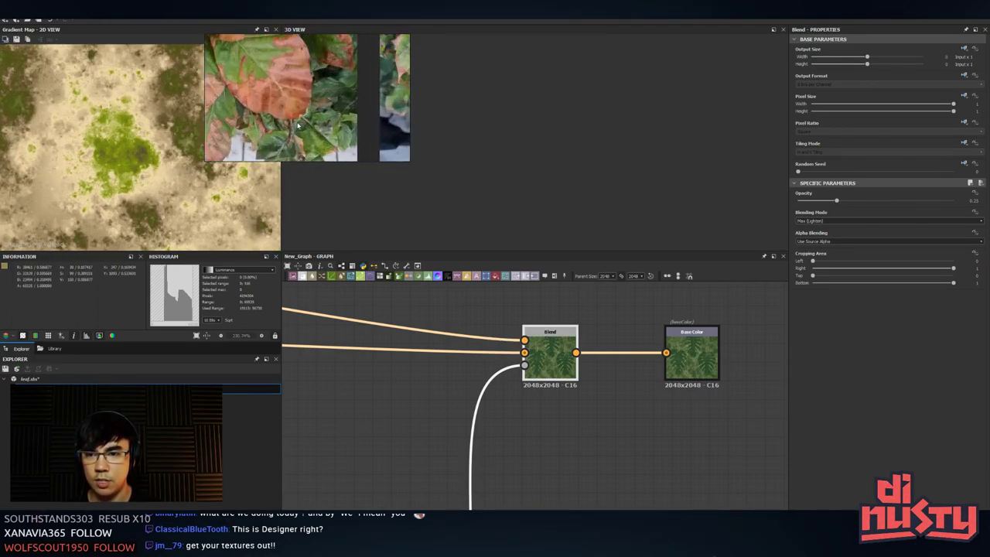
scroll(342, 103, "up", 5)
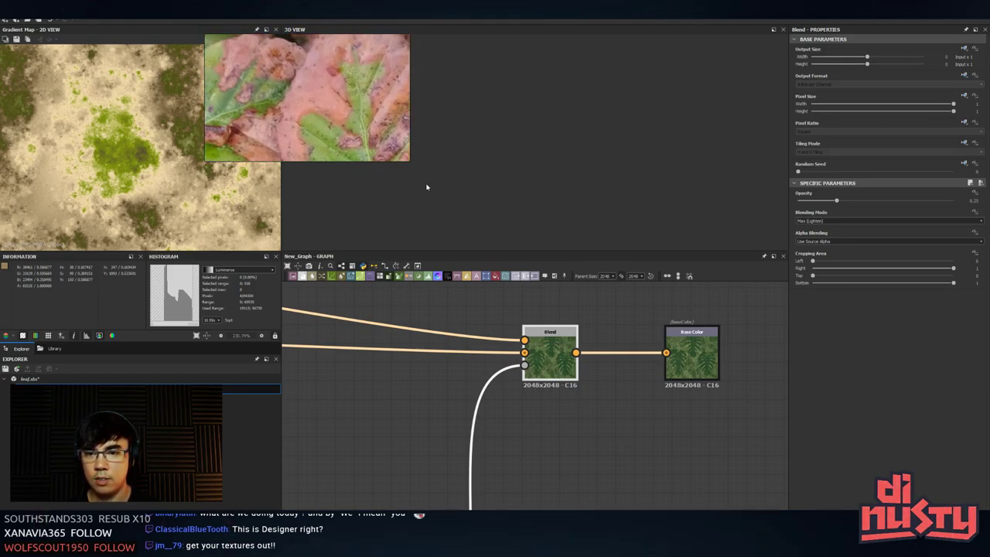
left_click_drag(410, 160, 641, 292)
right_click_drag(432, 188, 524, 182)
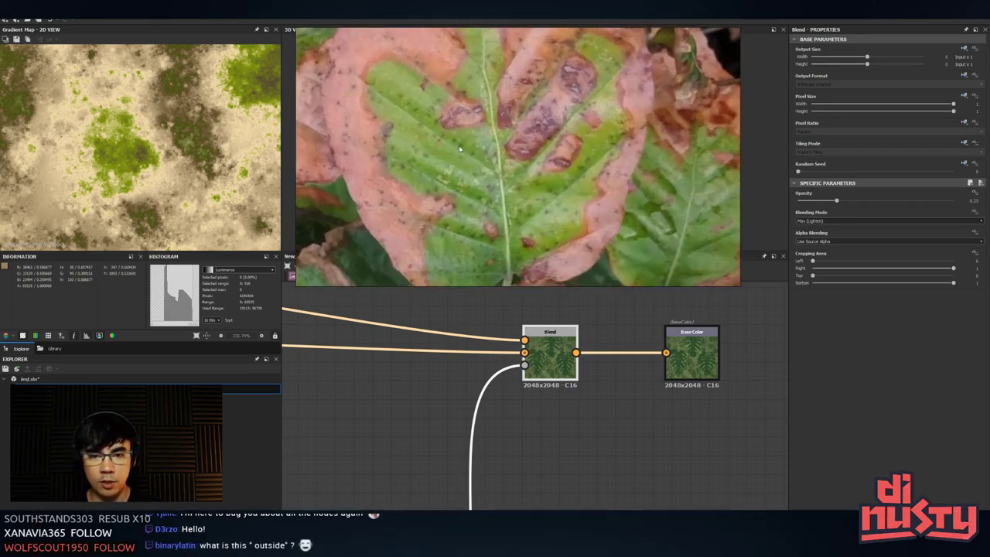
- Examine the yellow-brown and the green Gradient Map nodes feeding the final Blend and compare their gradients with the reference leaf
double_click(552, 367)
scroll(681, 378, "down", 3)
middle_click_drag(436, 336, 609, 384)
scroll(610, 384, "down", 1)
double_click(527, 380)
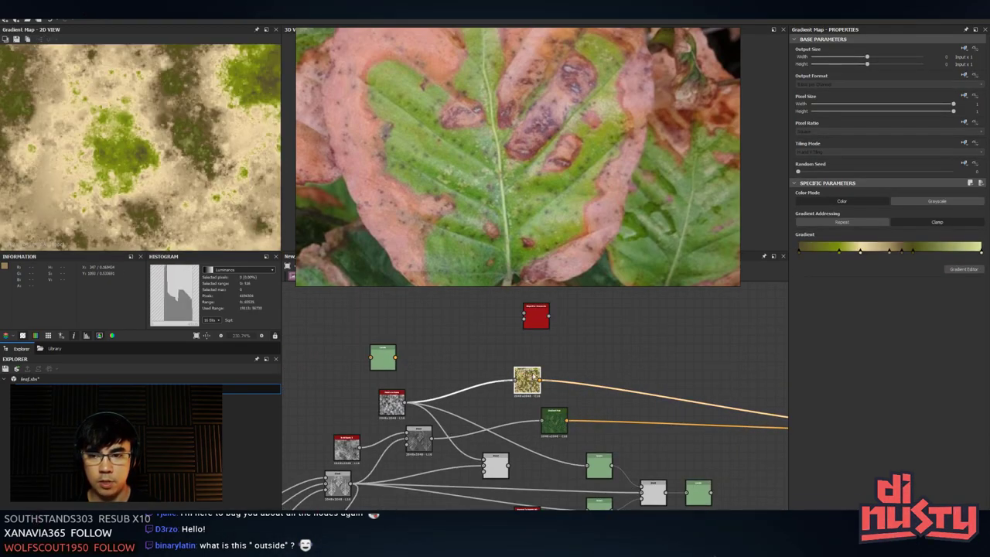
middle_click_drag(555, 422, 544, 372)
double_click(543, 379)
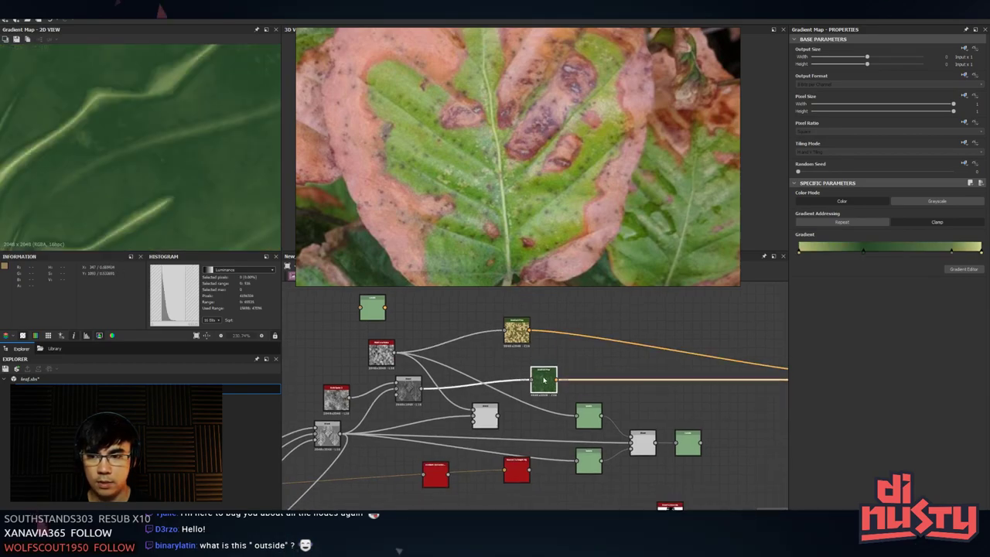
scroll(186, 166, "down", 6)
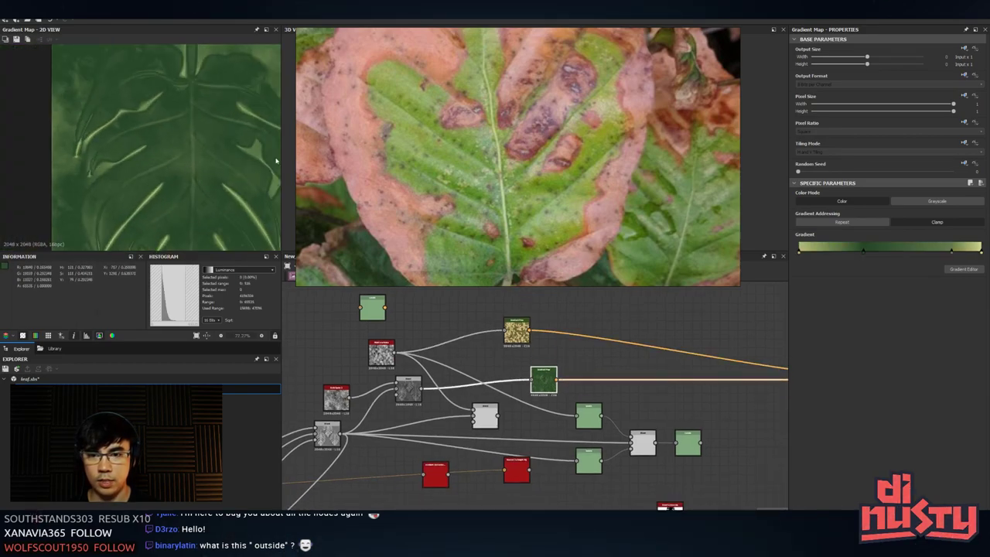
scroll(169, 173, "down", 1)
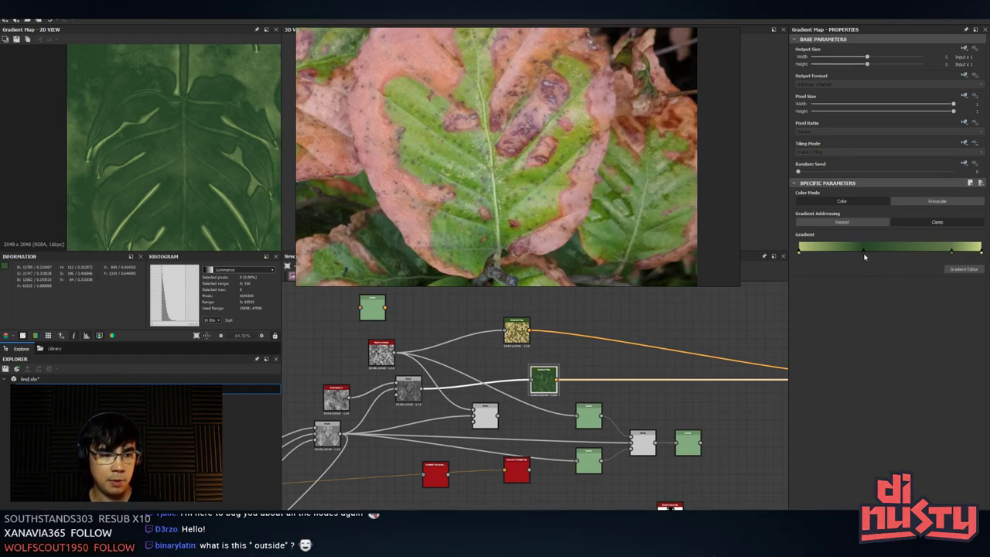
- Try lighter greens sampled from the reference leaf on the green gradient map's dark key, and restore the key's original colour
left_click(865, 255)
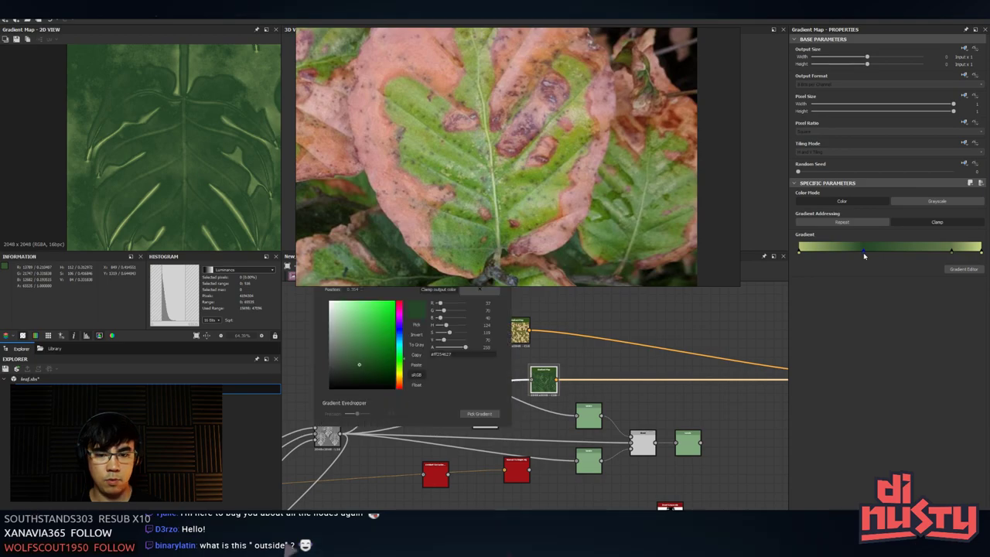
left_click(417, 325)
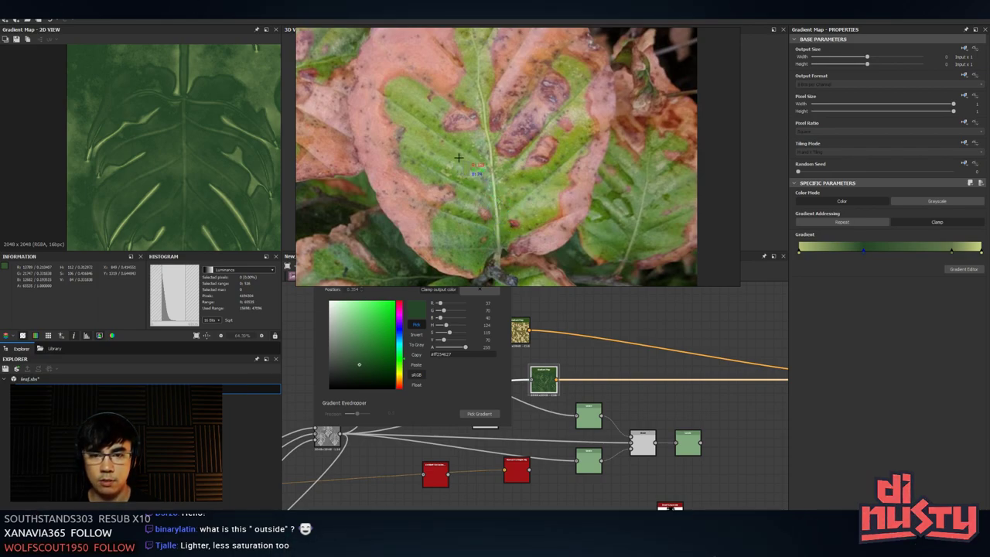
left_click(466, 165)
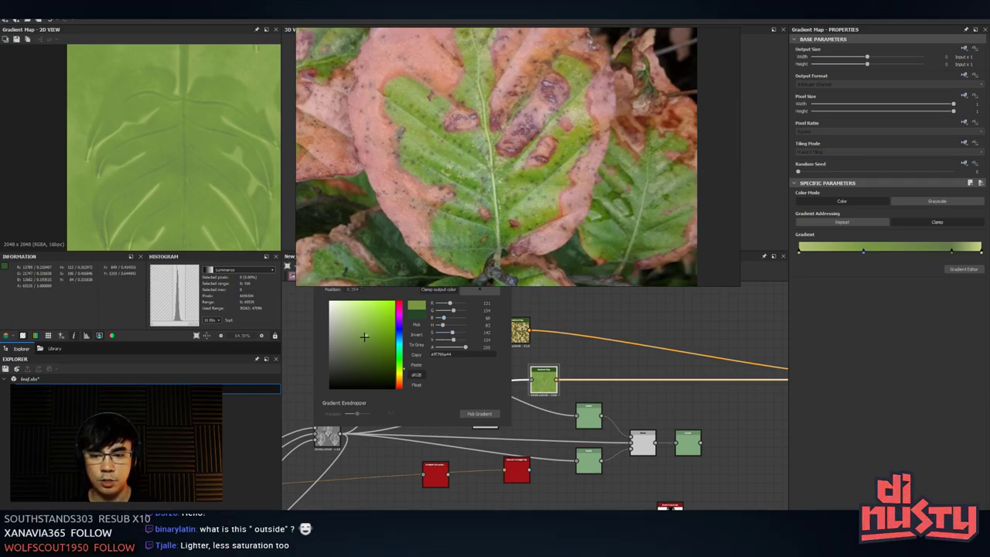
left_click_drag(364, 337, 368, 353)
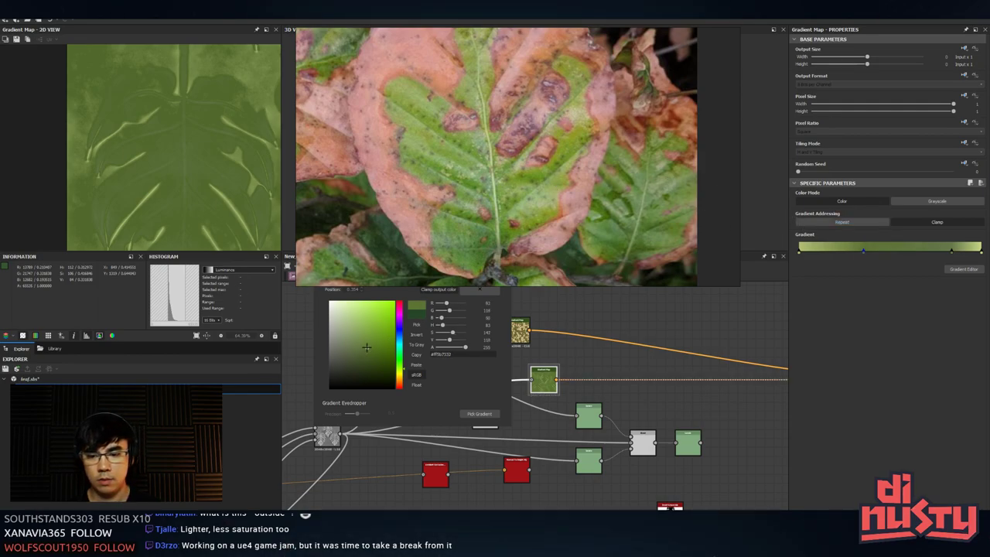
left_click_drag(366, 355, 369, 339)
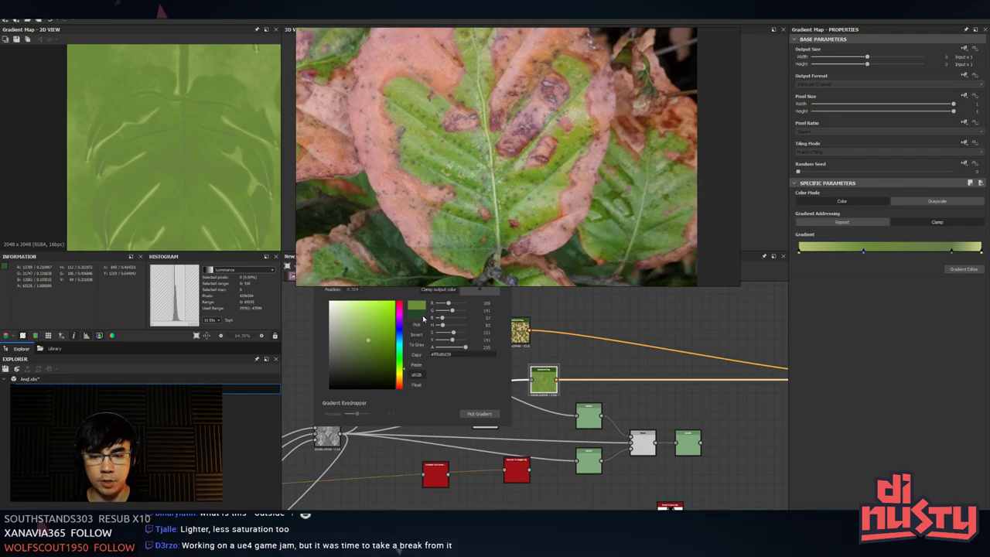
left_click(422, 314)
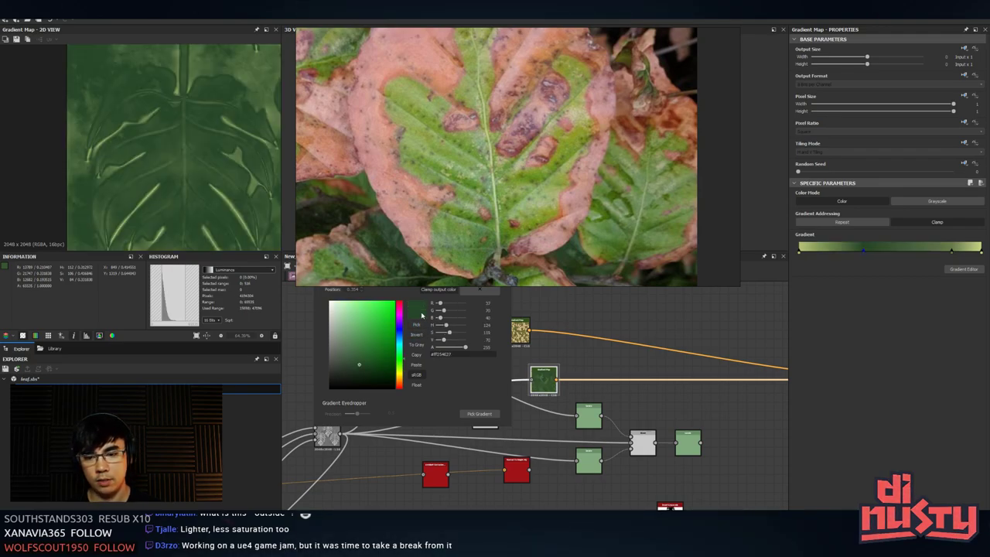
scroll(151, 145, "up", 5)
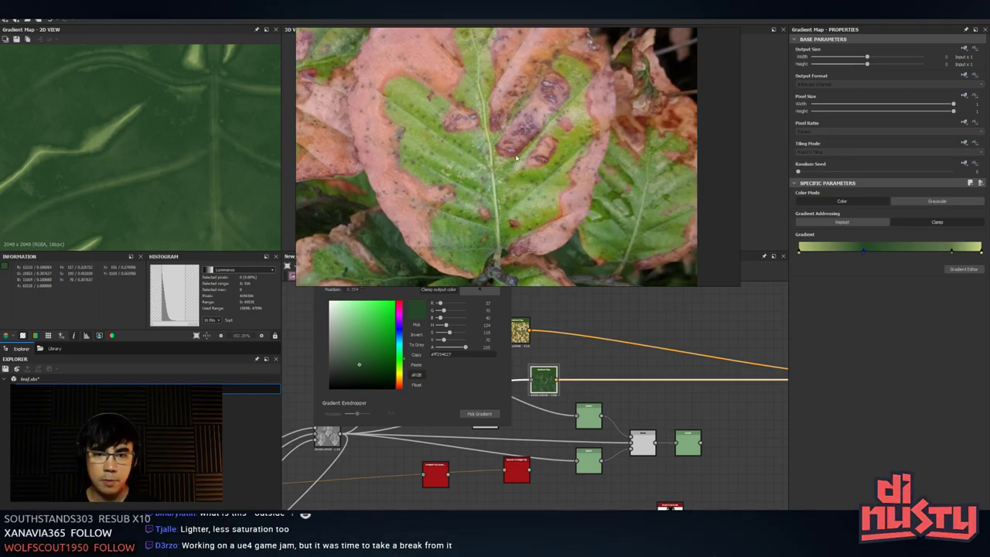
- Compare the green areas of the reference leaf with the leaf texture in the 2D view at different zoom levels
scroll(517, 158, "up", 2)
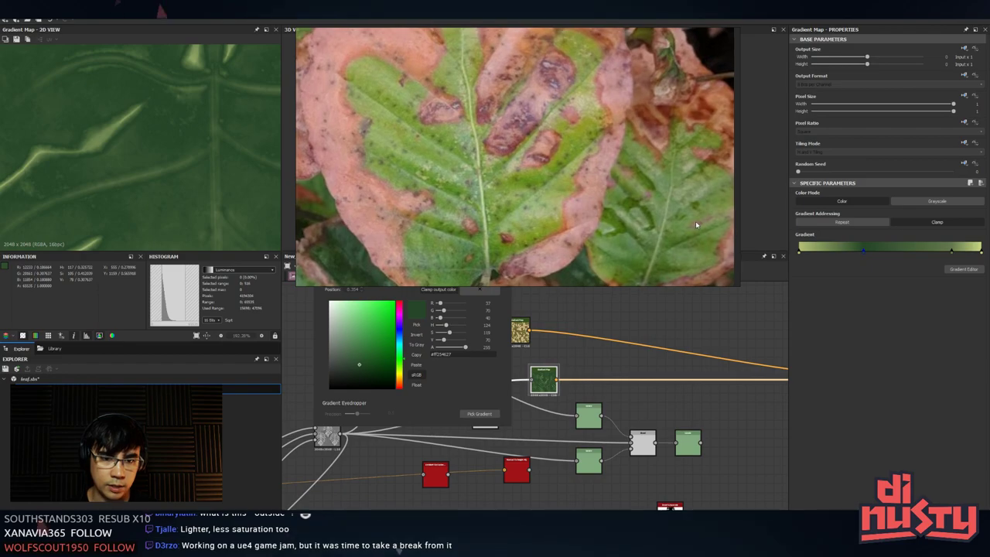
scroll(696, 221, "down", 2)
scroll(422, 193, "up", 3)
scroll(410, 191, "down", 2)
scroll(137, 150, "down", 5)
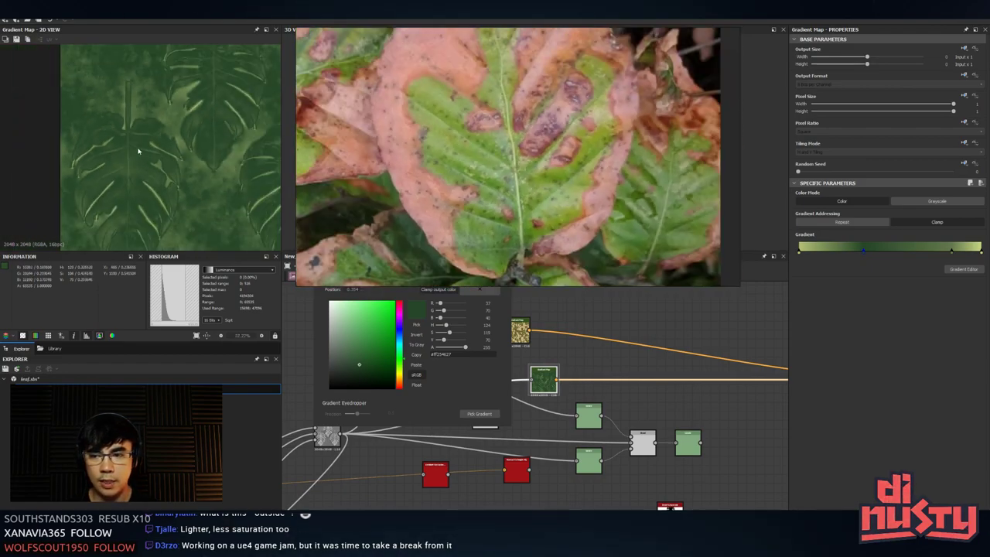
scroll(128, 152, "up", 3)
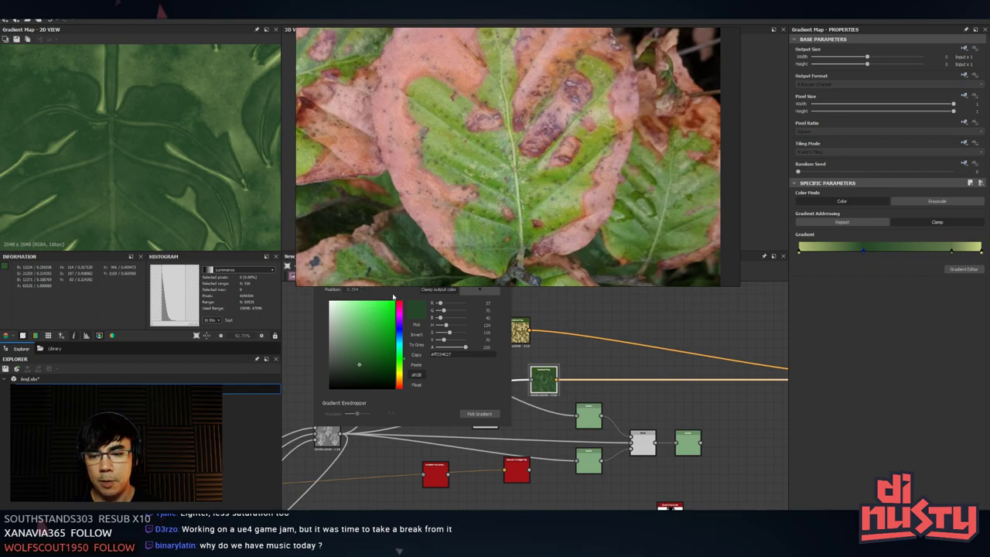
- Frame the reference leaf more closely, fit the reference board to the 3D view area and place the Gradient Editor over the graph
left_click_drag(452, 238, 451, 245)
right_click_drag(460, 246, 448, 252)
left_click_drag(727, 292, 777, 249)
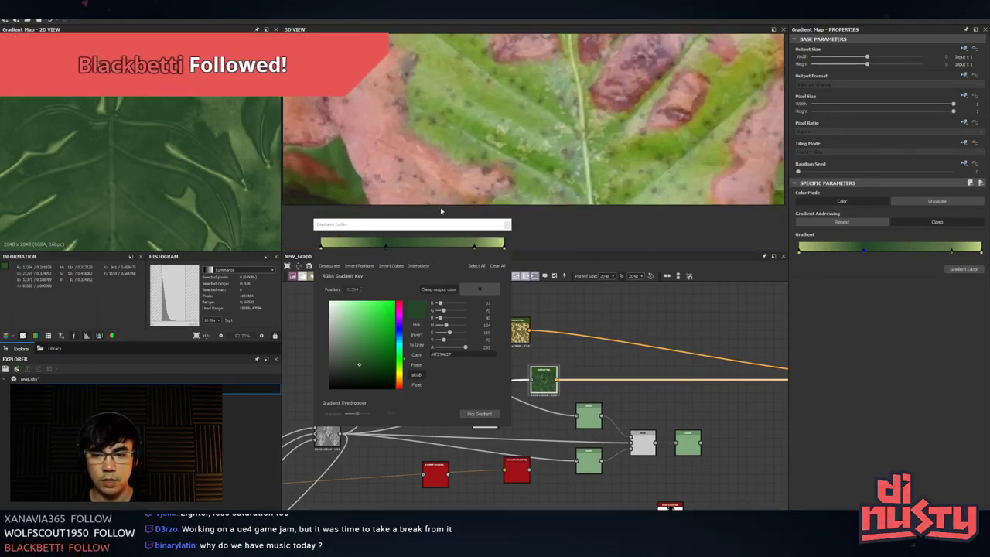
left_click_drag(416, 228, 335, 302)
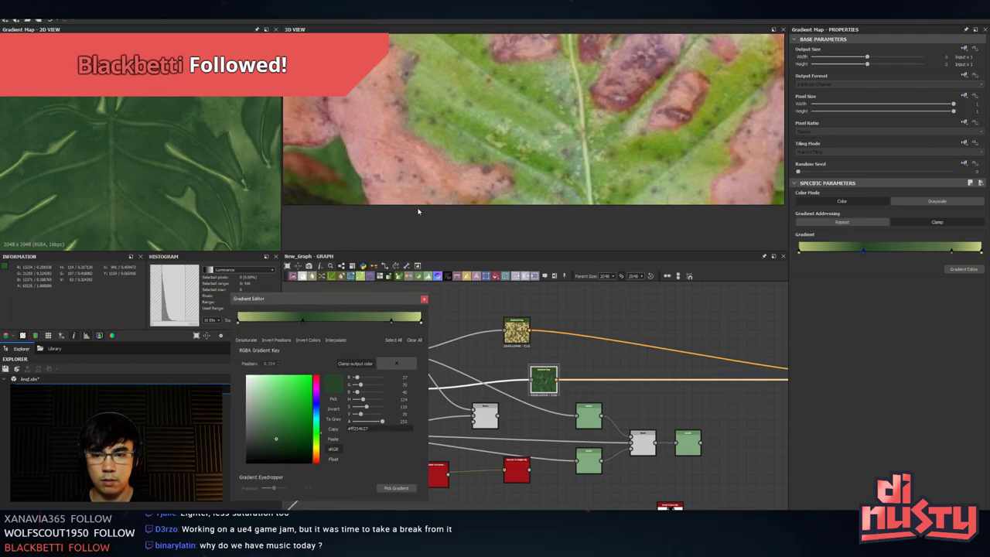
left_click_drag(419, 205, 424, 246)
left_click_drag(367, 299, 708, 293)
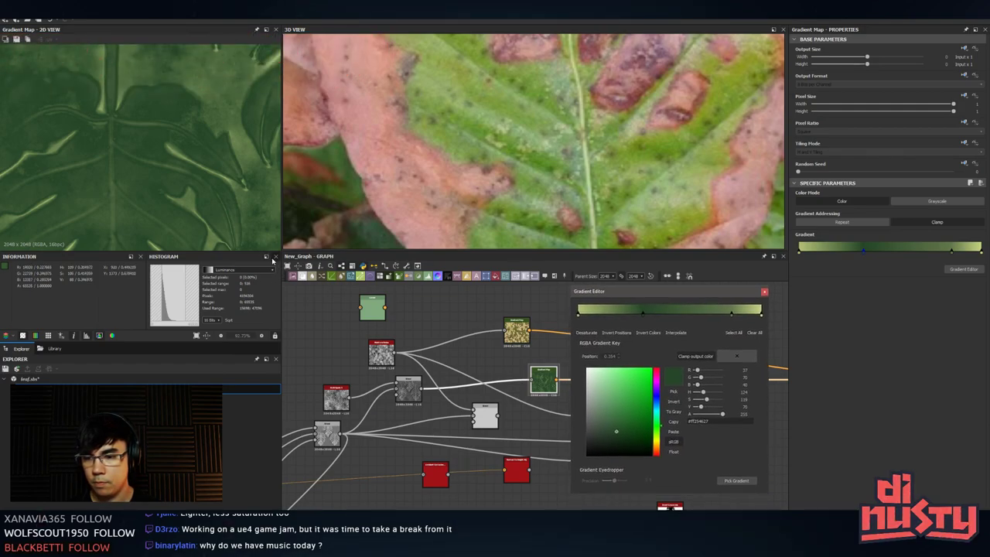
- Close the Histogram and Information panels to enlarge the 2D view and shift the Gradient Editor beside the graph's nodes
left_click(276, 257)
left_click(276, 258)
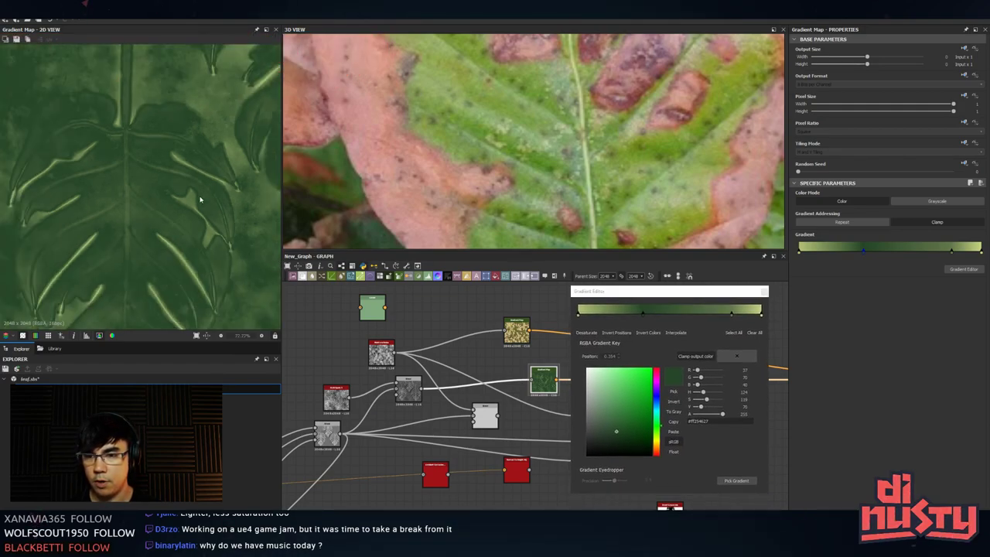
left_click_drag(597, 293, 486, 291)
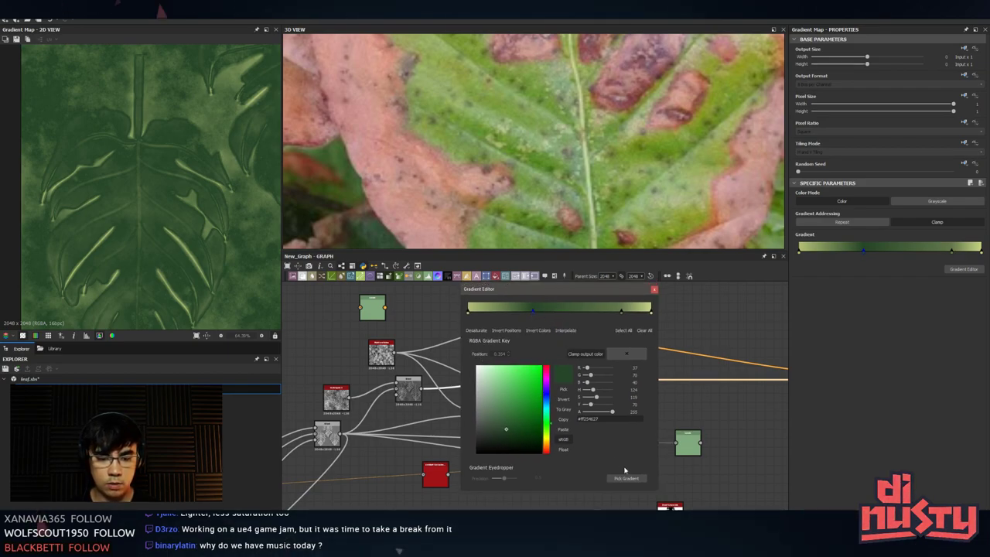
- Recolour the green gradient's dark key with a mid green sampled from the reference leaf, undoing a trial gradient pick first
left_click_drag(599, 372, 614, 355)
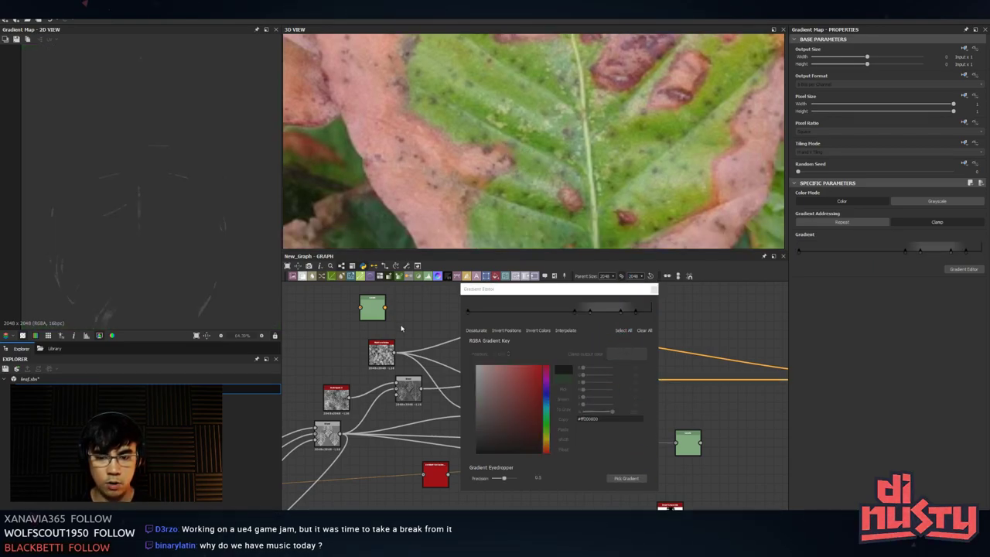
key("ctrl+z")
left_click(533, 313)
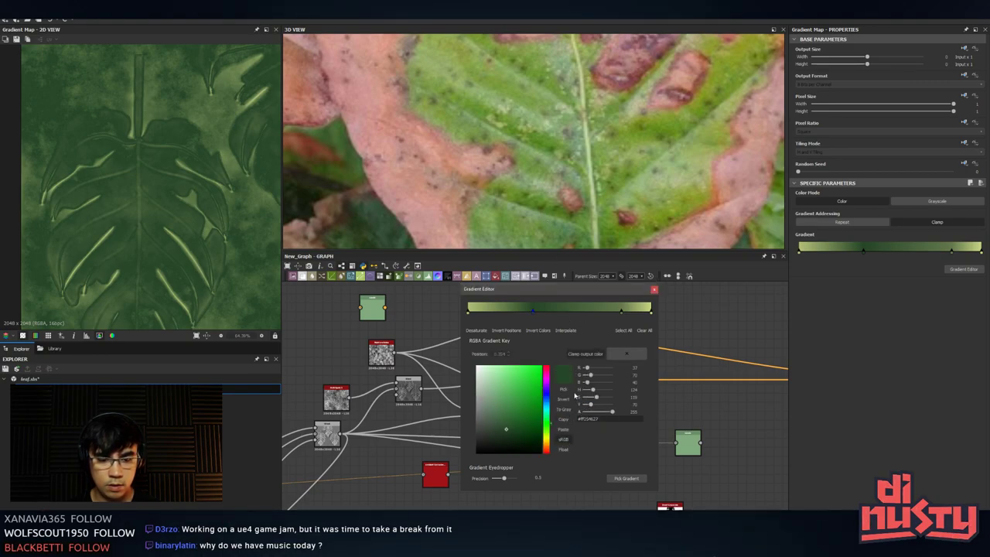
left_click(488, 143)
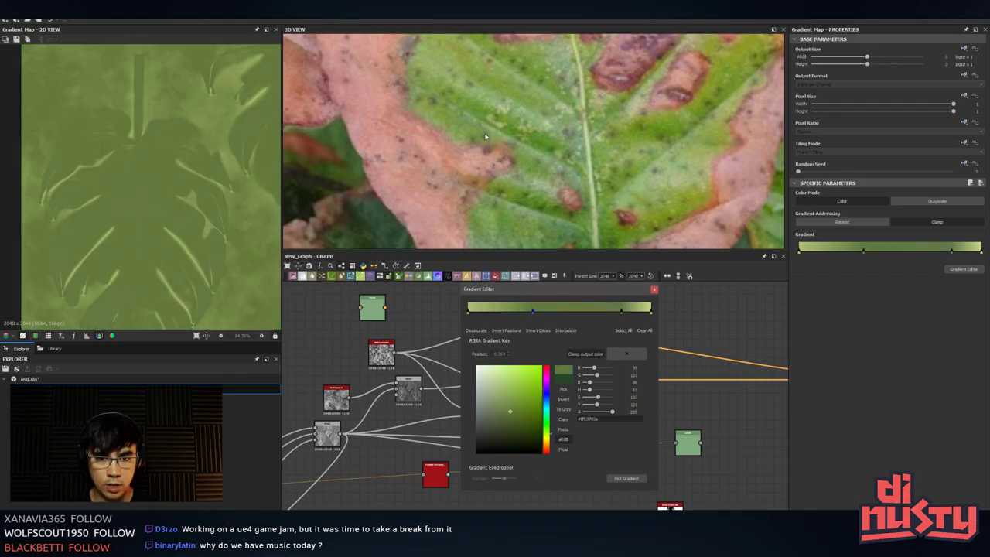
scroll(141, 182, "up", 3)
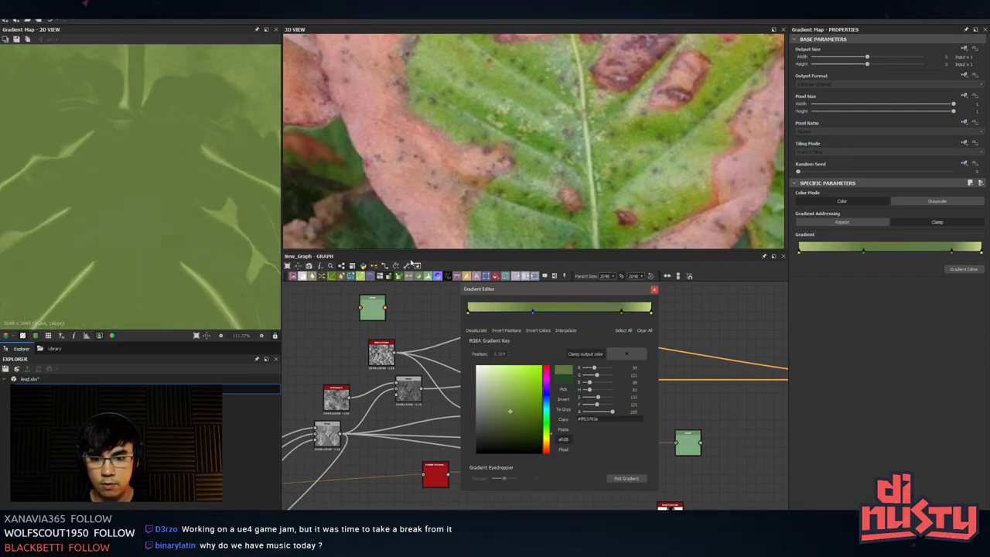
- Move the gradient's lighter inner key close to the dark key and set an added key between them to 7a925b at position 0.401
left_click_drag(620, 314, 551, 314)
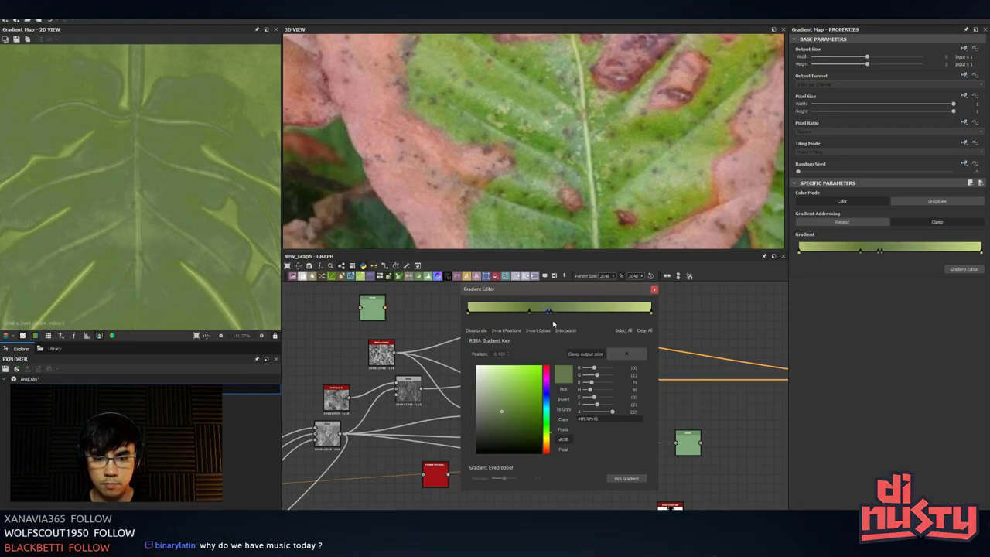
mouse_move(505, 410)
left_mouse_down()
mouse_move(504, 420)
mouse_move(499, 406)
left_mouse_up()
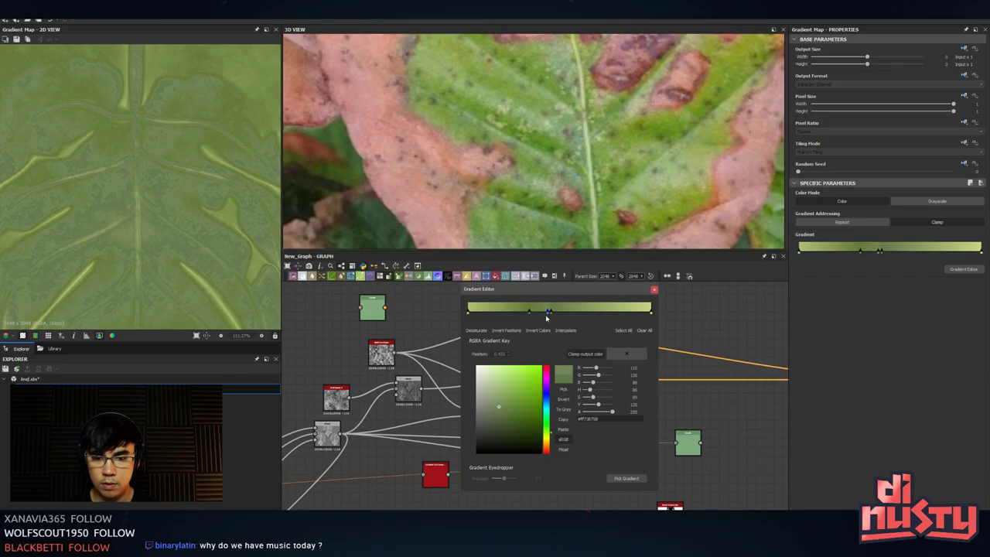
mouse_move(549, 312)
left_mouse_down()
mouse_move(545, 320)
mouse_move(556, 311)
left_mouse_up()
left_click(541, 313)
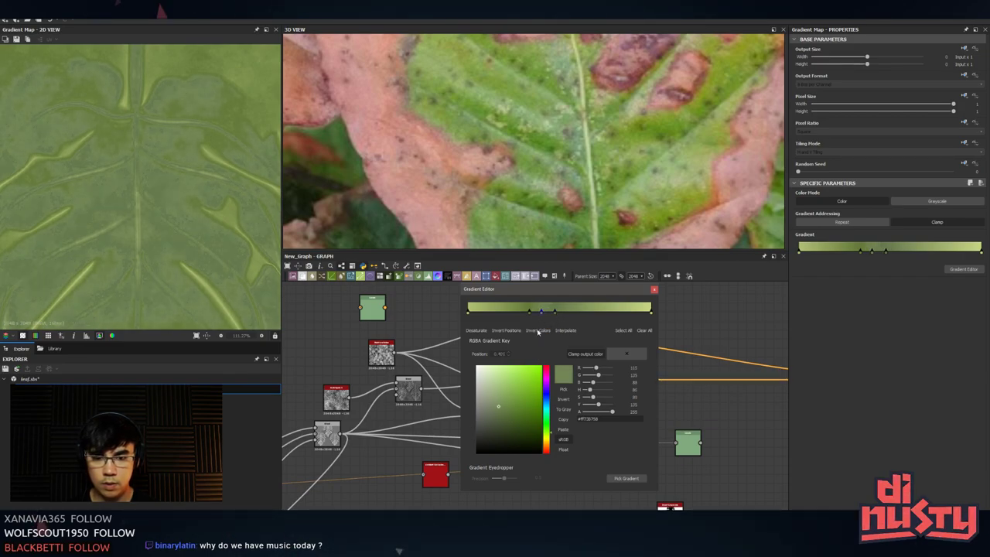
left_click(497, 407)
left_click(504, 399)
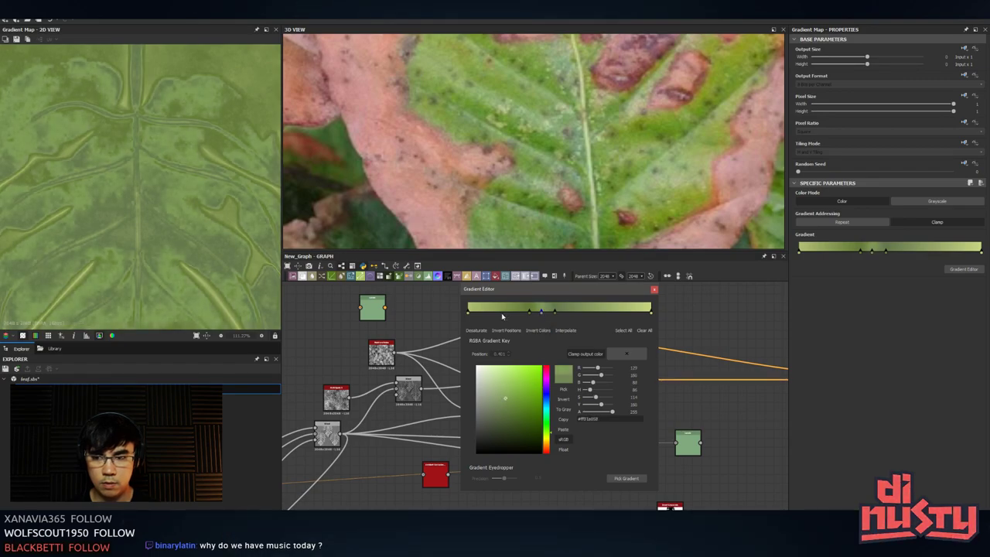
left_click(501, 402)
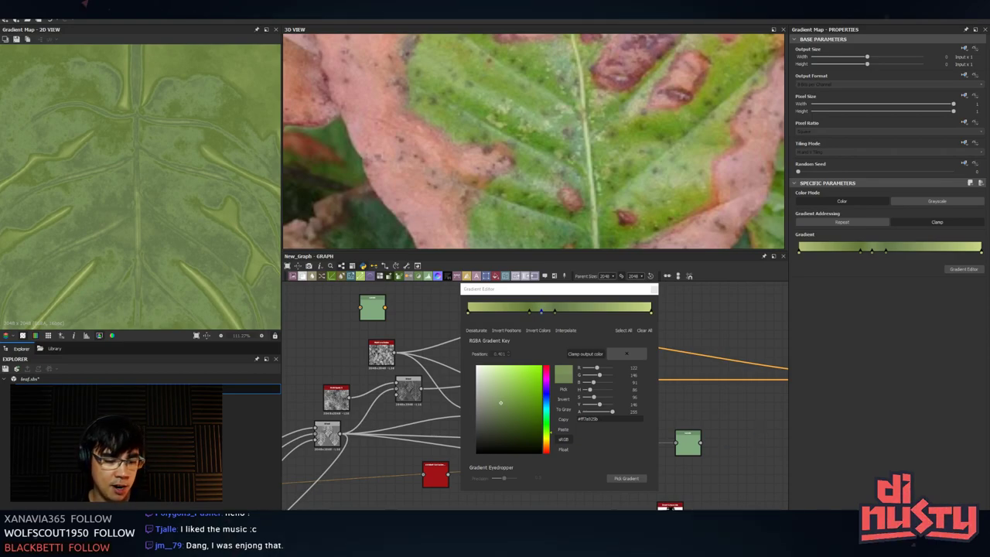
- Switch to Photoshop and look through the recently opened files
key("alt+Tab")
left_click(22, 4)
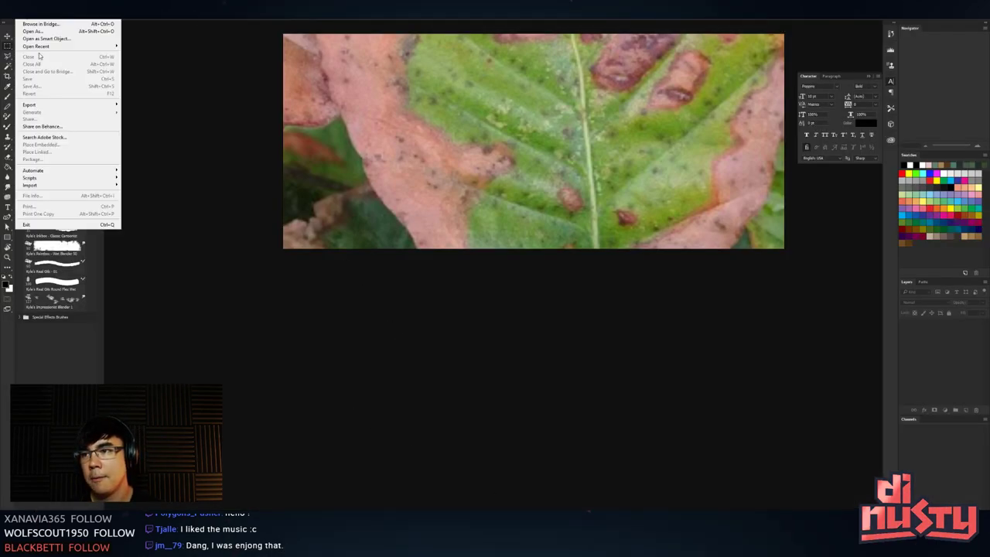
mouse_move(37, 47)
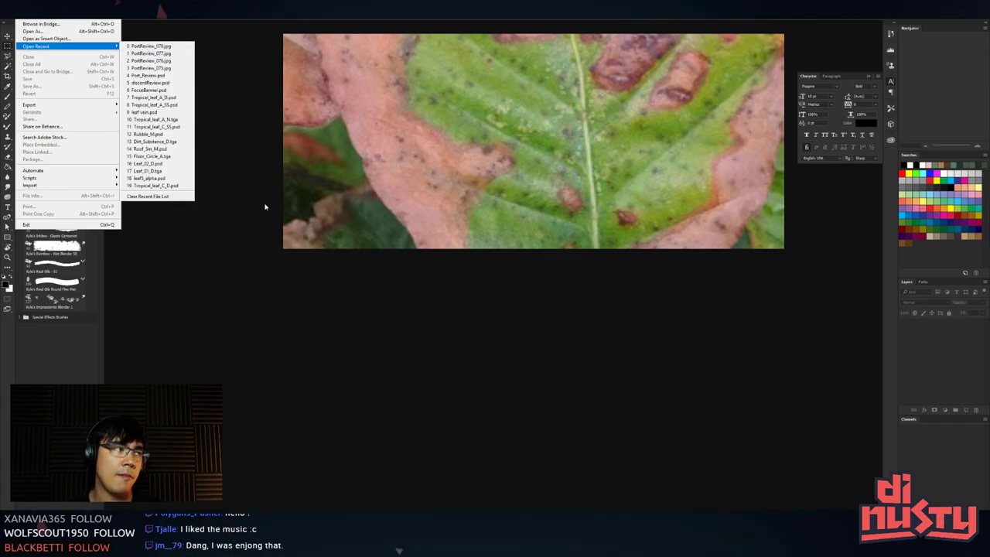
left_click(413, 383)
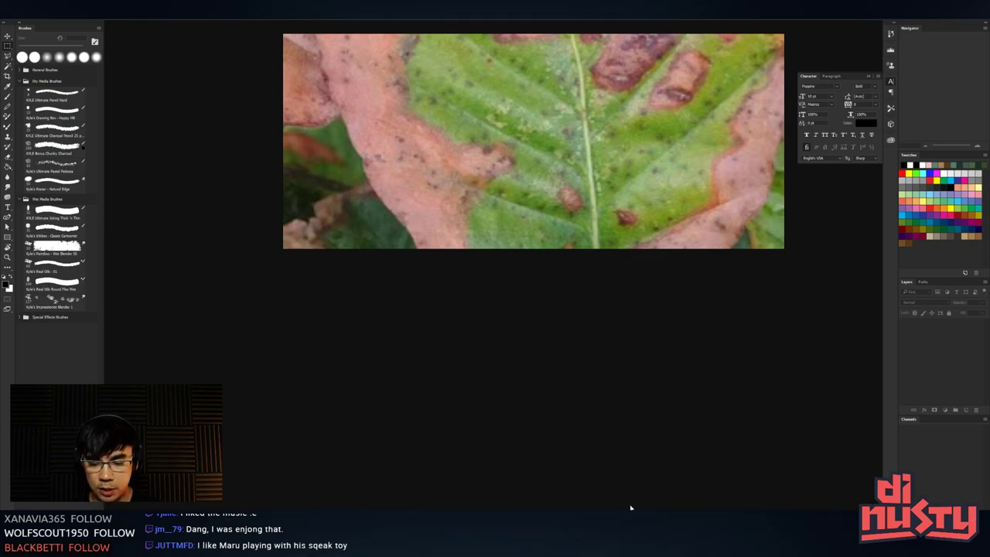
key("alt+Tab")
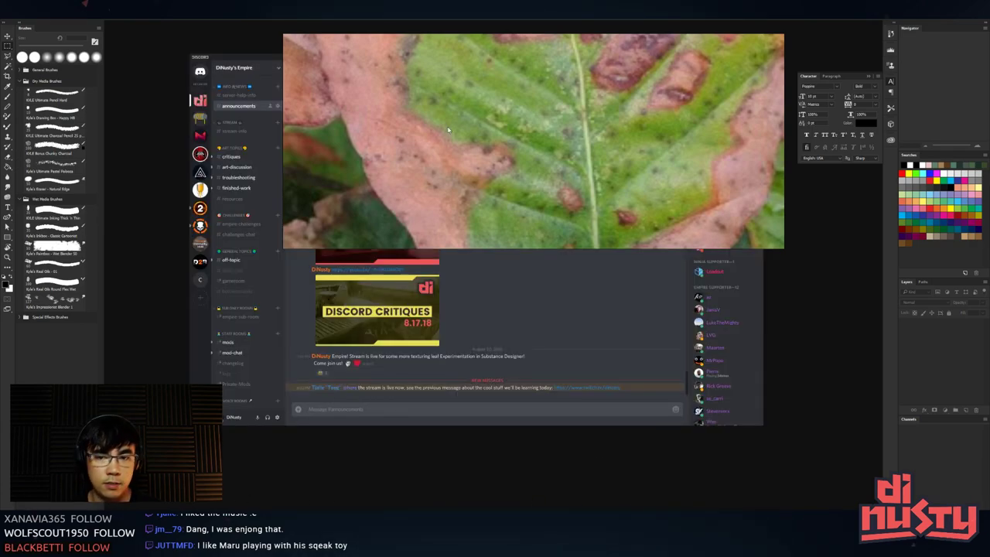
left_click_drag(248, 61, 147, 246)
left_click(604, 293)
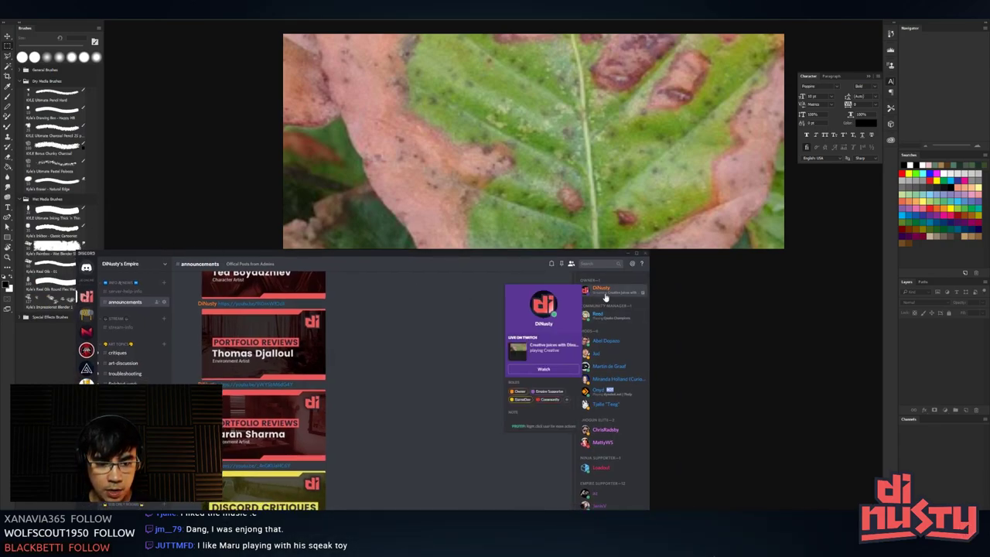
left_click(404, 344)
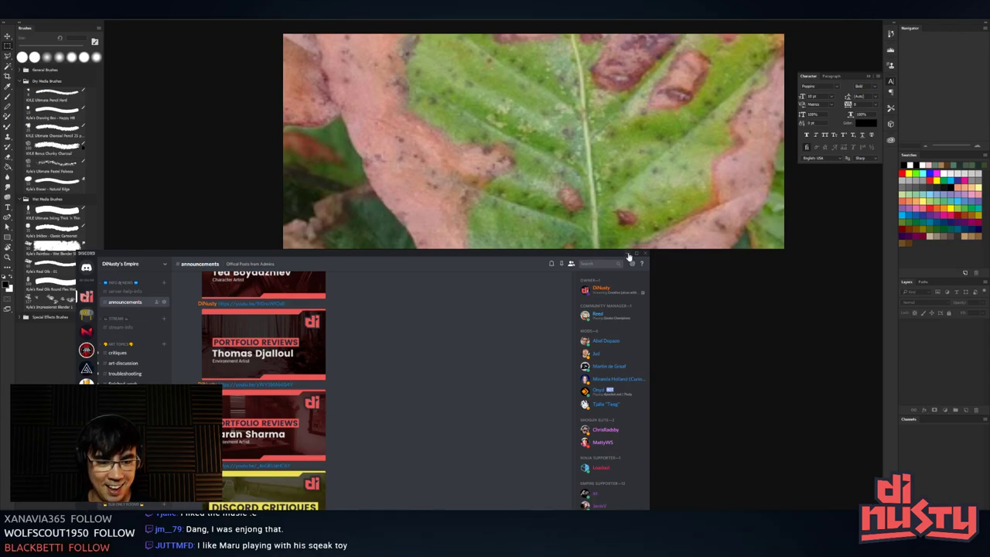
left_click(629, 255)
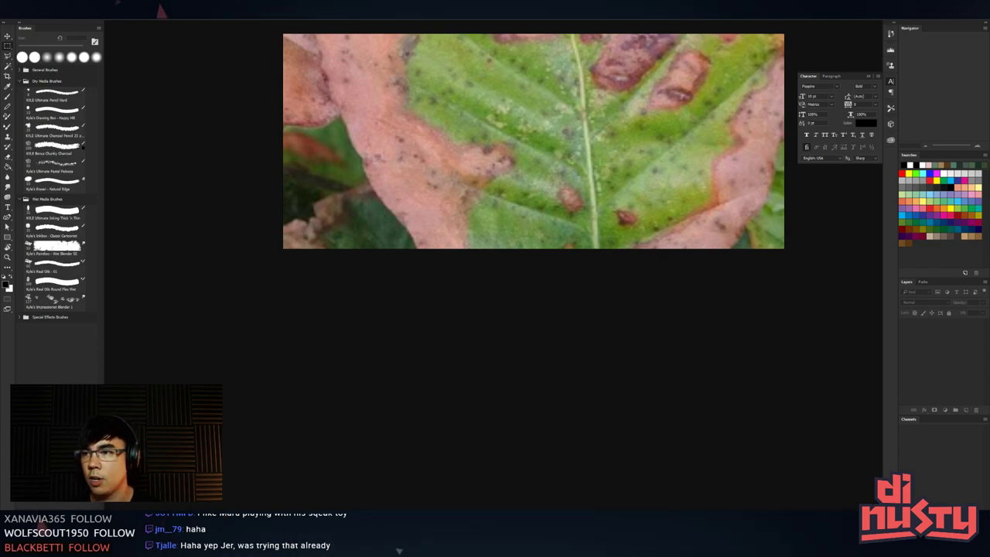
- Check the diffuse texture on a Tropical_Leaf_B plant in Unity and open Tropical_leaf_A_D.psd in Photoshop
left_click(25, 10)
mouse_move(69, 46)
key("alt+Tab")
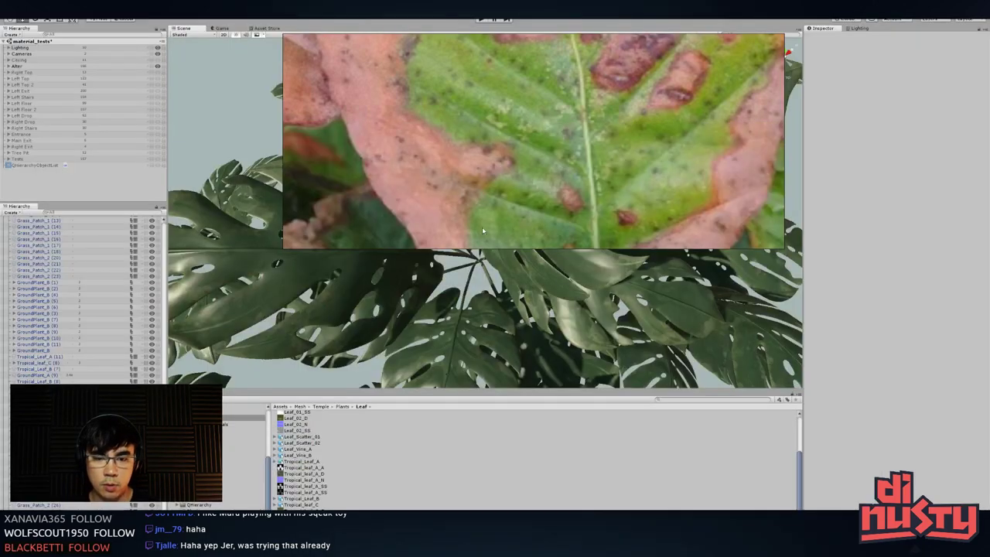
left_click(536, 296)
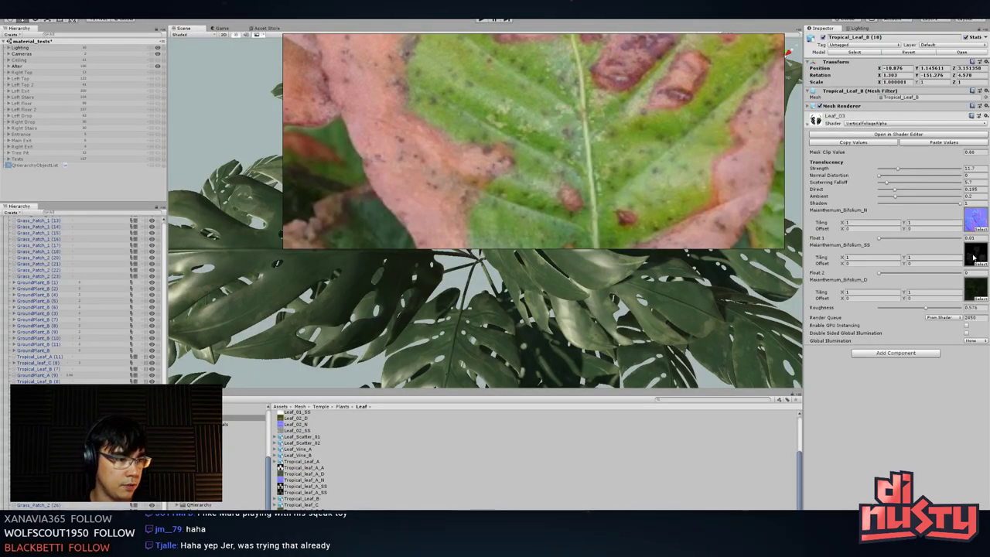
left_click(974, 293)
left_click(454, 516)
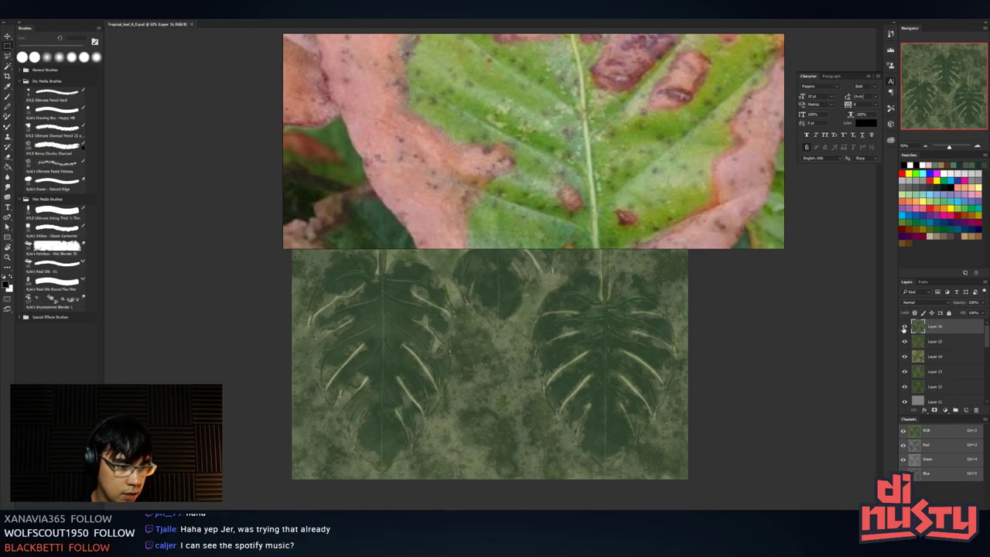
- Compare the earlier texture versions by hiding Layers 16 to 13 one after another, and show them all again
left_click(907, 327)
left_click(907, 343)
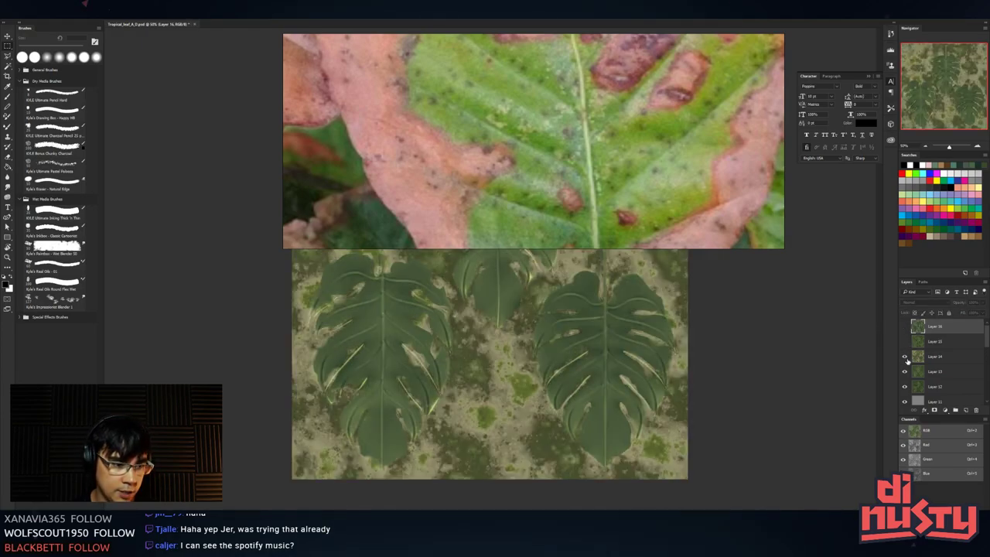
left_click(906, 358)
left_click(904, 373)
left_click(904, 373)
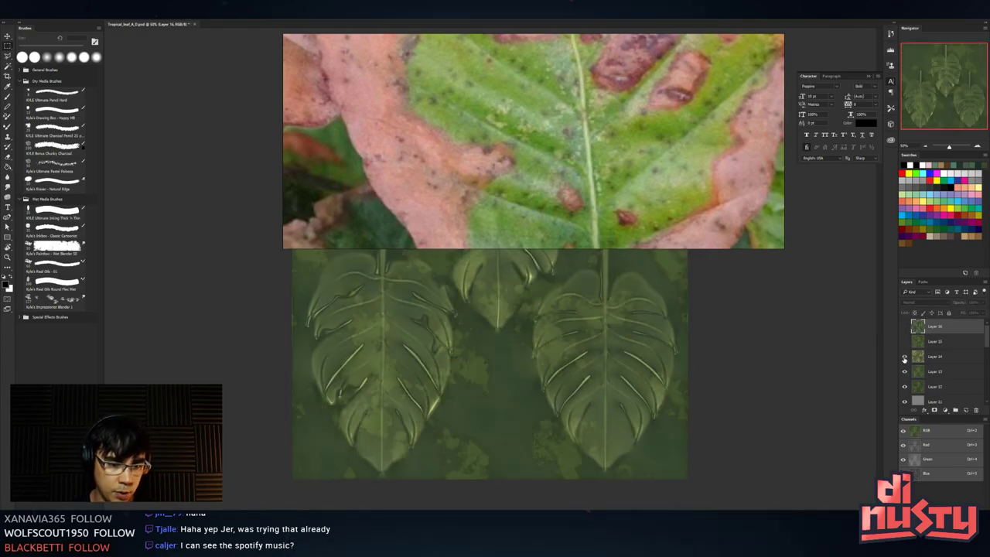
left_click(904, 358)
left_click(905, 341)
left_click(905, 327)
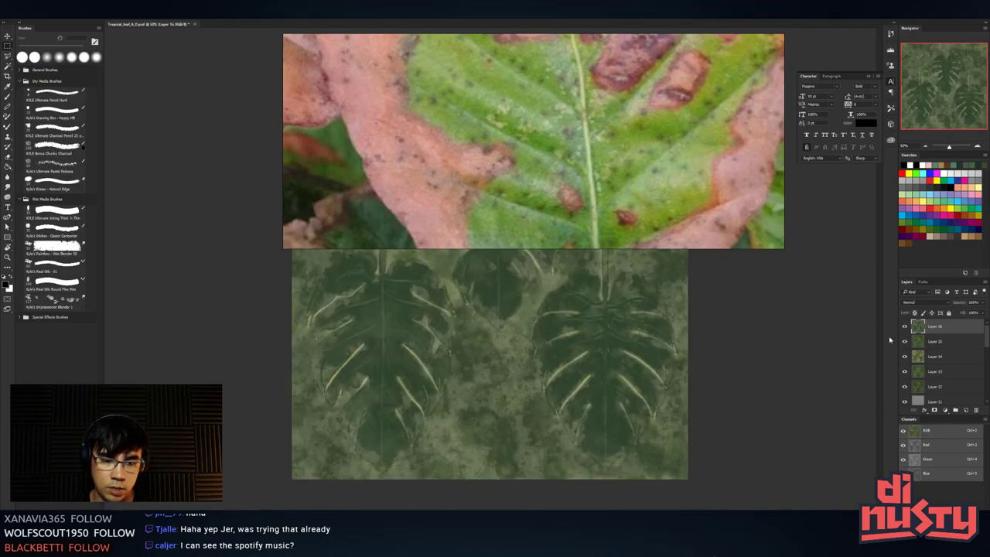
- Check the OBS window briefly and return to the green gradient in Substance Designer
key("alt+Tab")
key("alt+Tab")
key("alt+Tab")
key("alt+Tab")
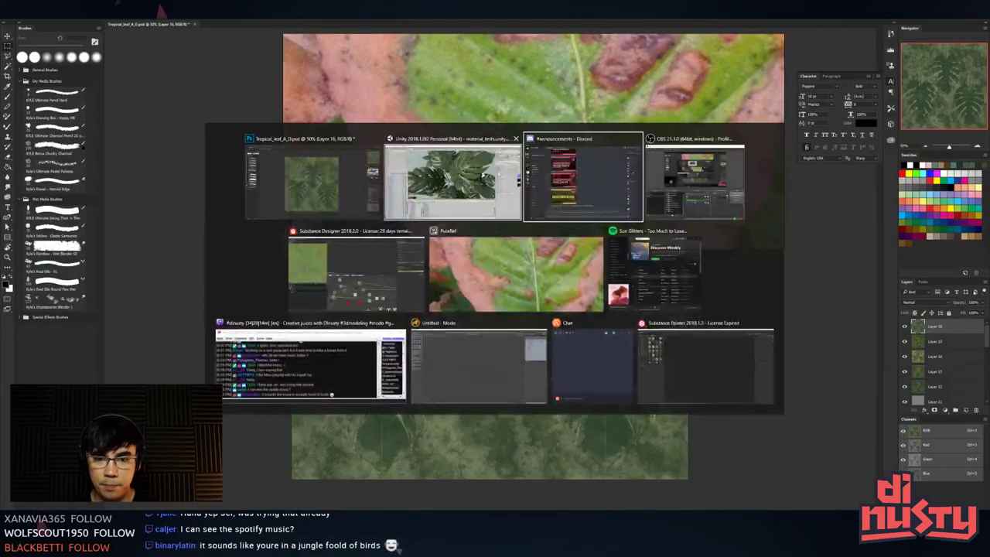
left_click(724, 183)
key("alt+Tab")
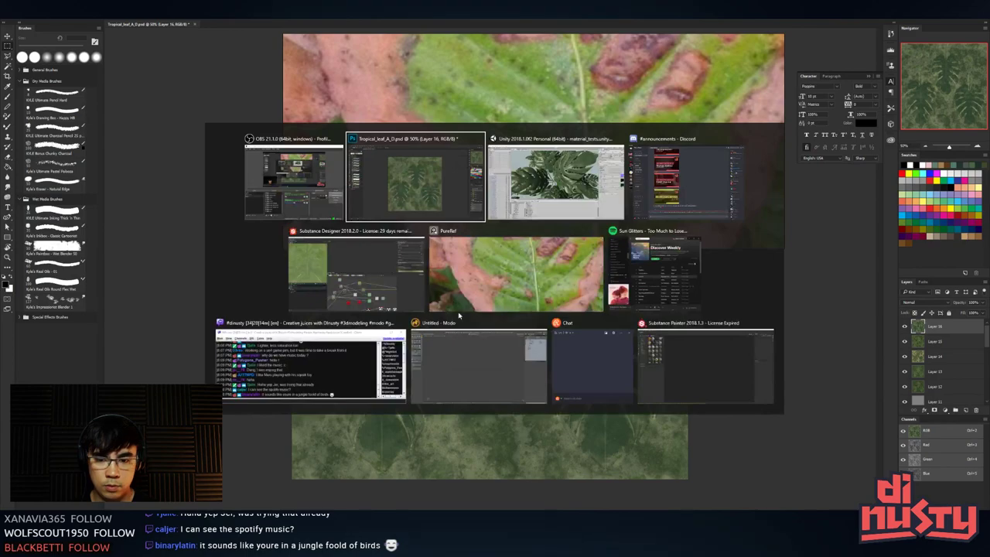
left_click(360, 291)
- Remove the middle key from the green gradient and move the lighter inner key closer to the dark key
scroll(158, 164, "up", 3)
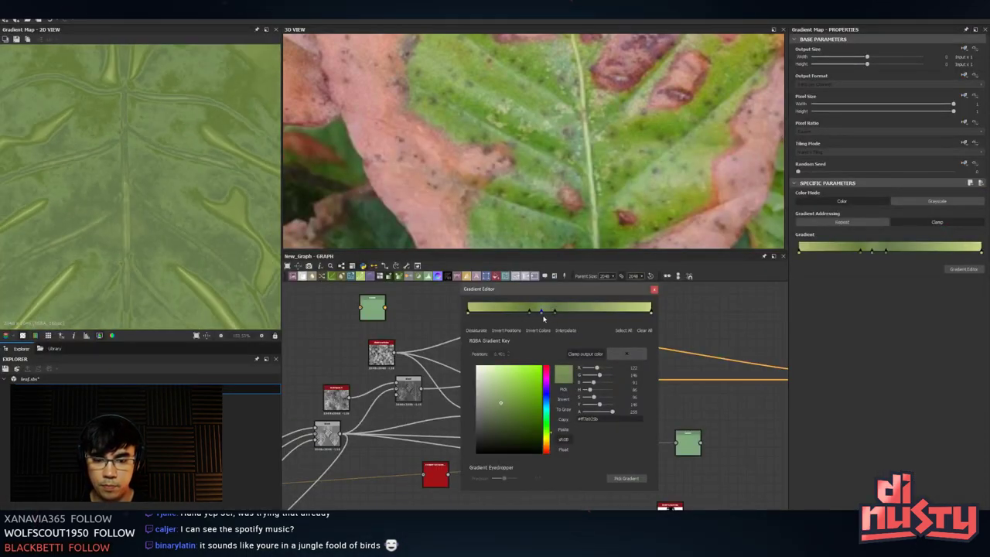
left_click_drag(542, 316, 542, 256)
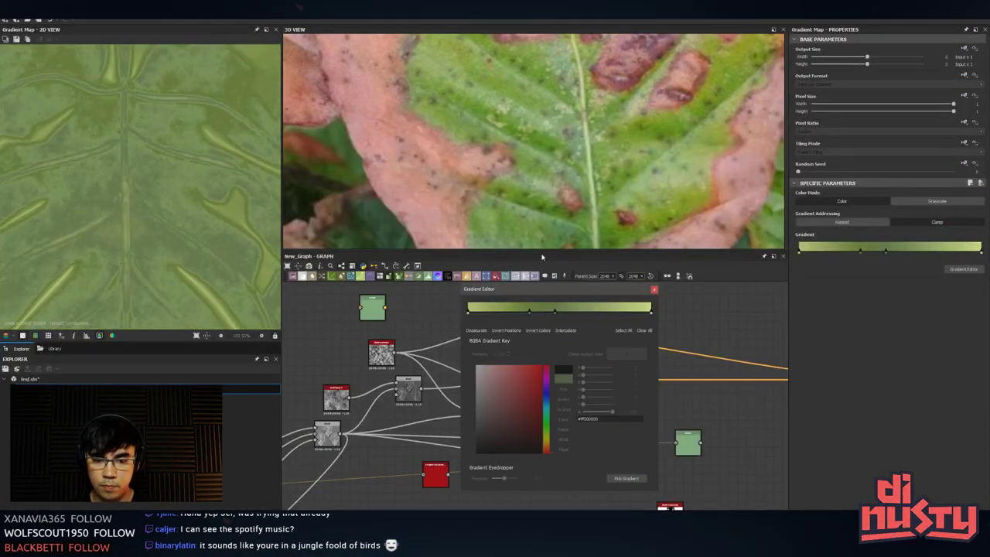
left_click(542, 309)
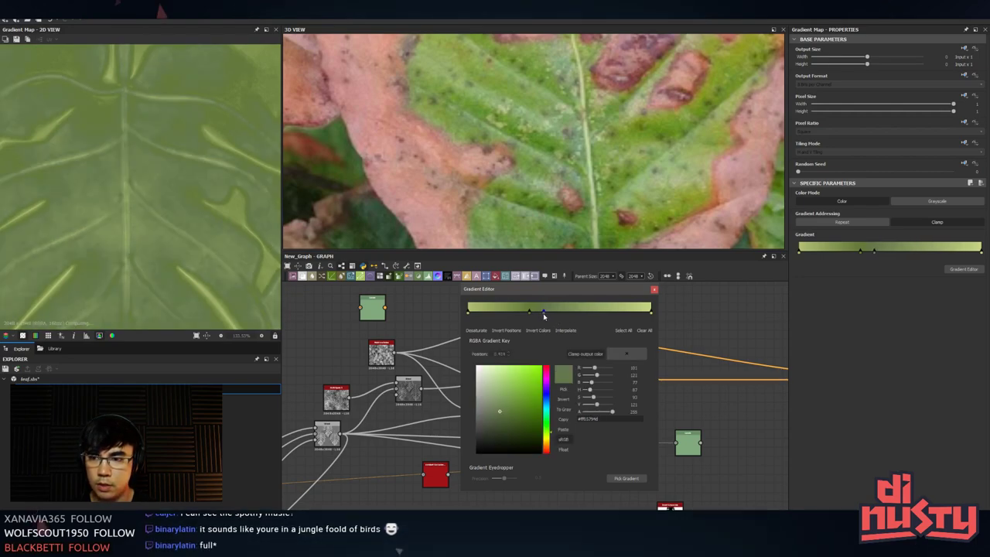
- Move the lighter inner key of the green gradient slightly away from the dark key and close the gradient editor
left_click_drag(542, 311, 547, 311)
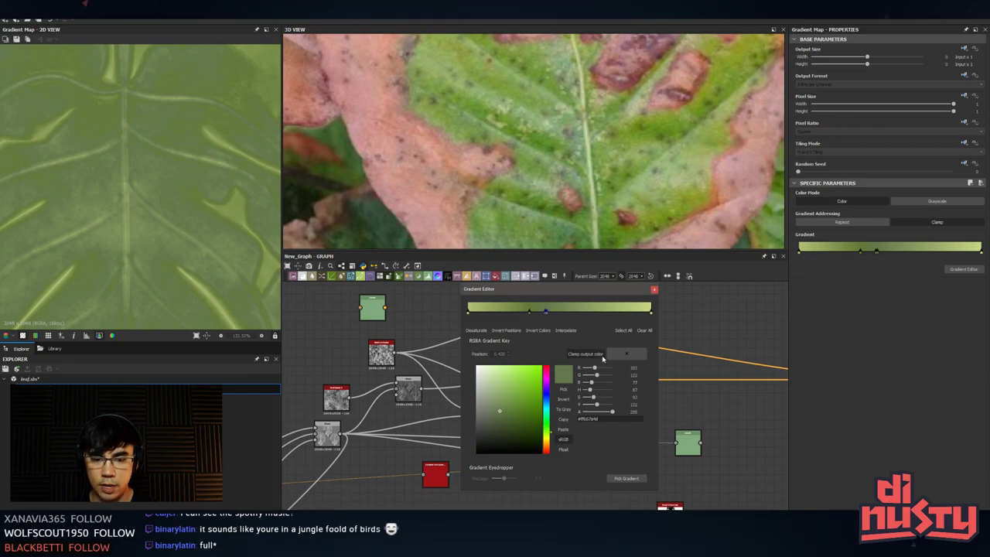
left_click(655, 290)
middle_click_drag(659, 332, 702, 334)
scroll(560, 370, "down", 2)
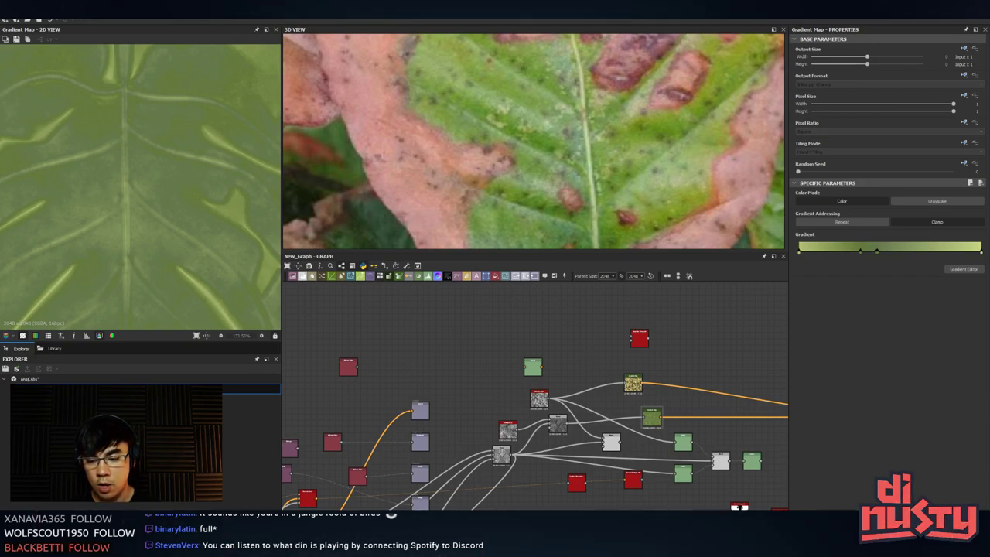
- Check the Discord announcements window briefly, clear it from the workspace and return to the leaf graph
key("alt+Tab")
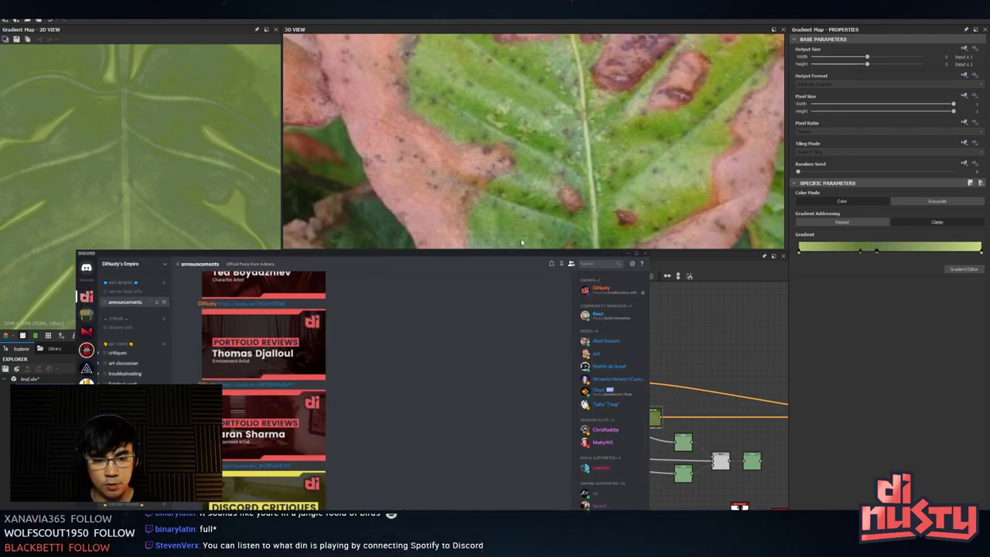
left_click_drag(509, 256, 989, 35)
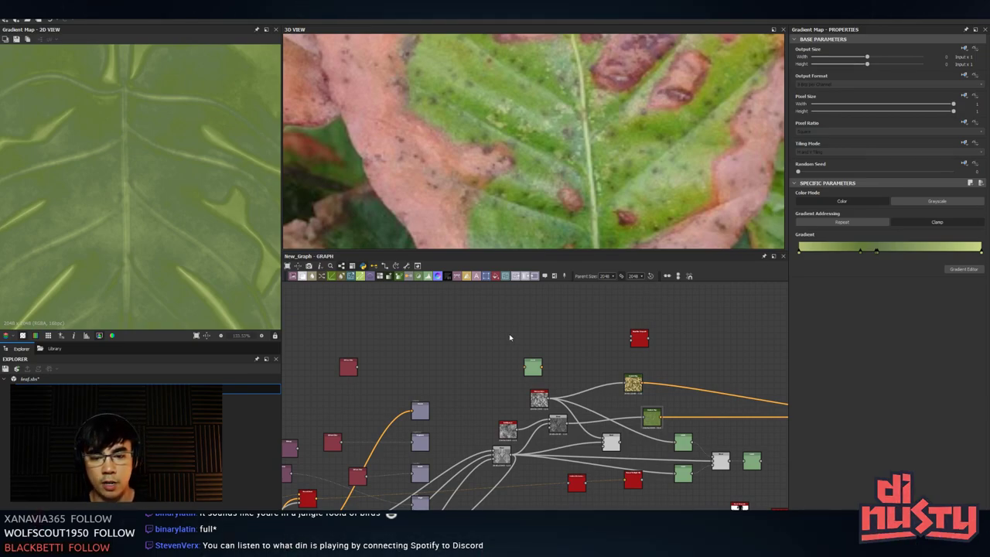
middle_click_drag(523, 372, 423, 321)
scroll(508, 362, "up", 2)
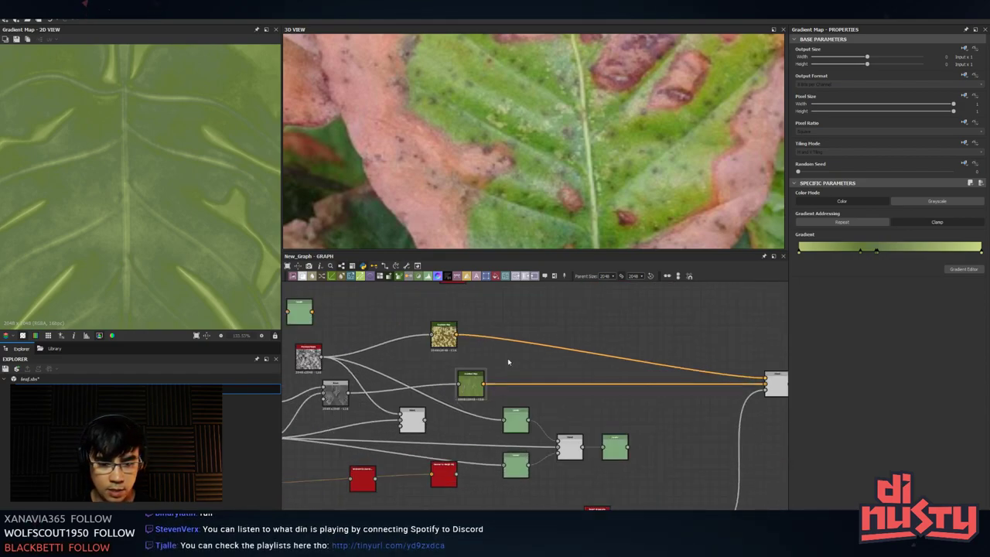
- Add a BnW Spots 3 noise node and place it in the free space above the Gradient Map connections
scroll(463, 128, "down", 1)
middle_click_drag(462, 127, 482, 196)
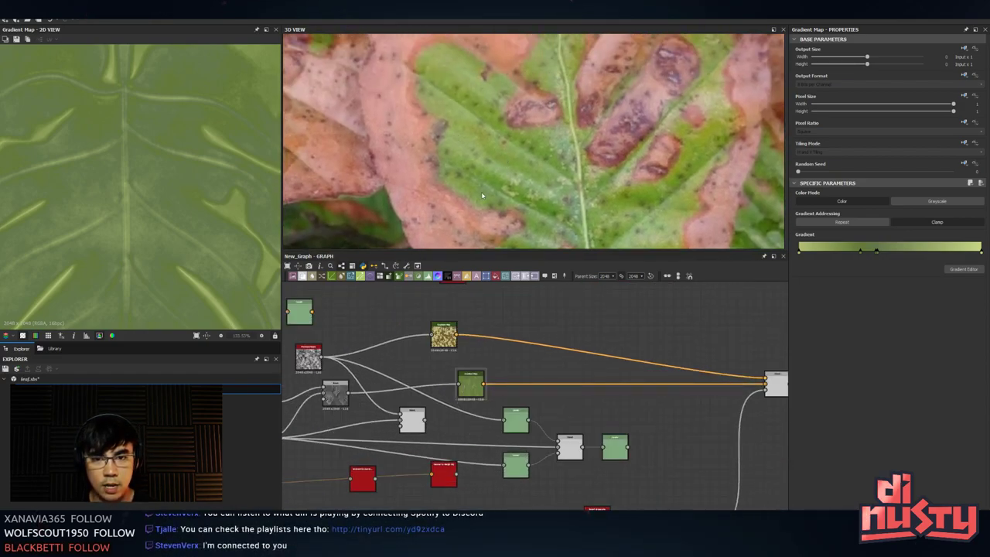
key("space")
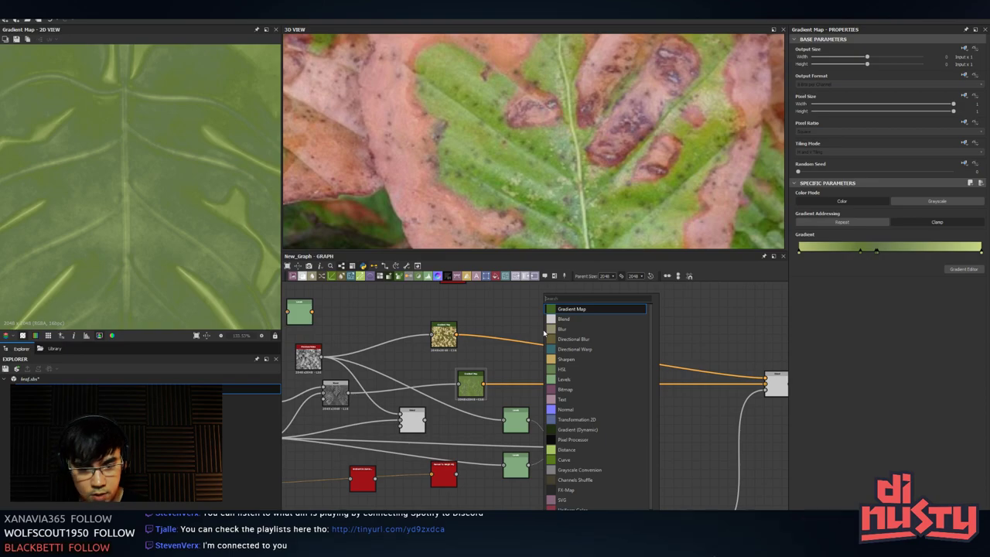
type("noise")
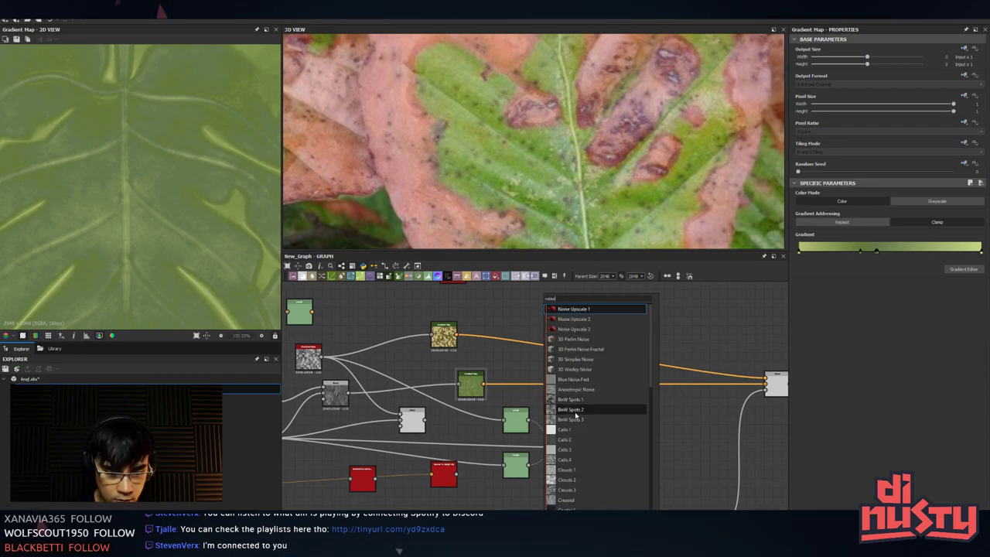
left_click(570, 419)
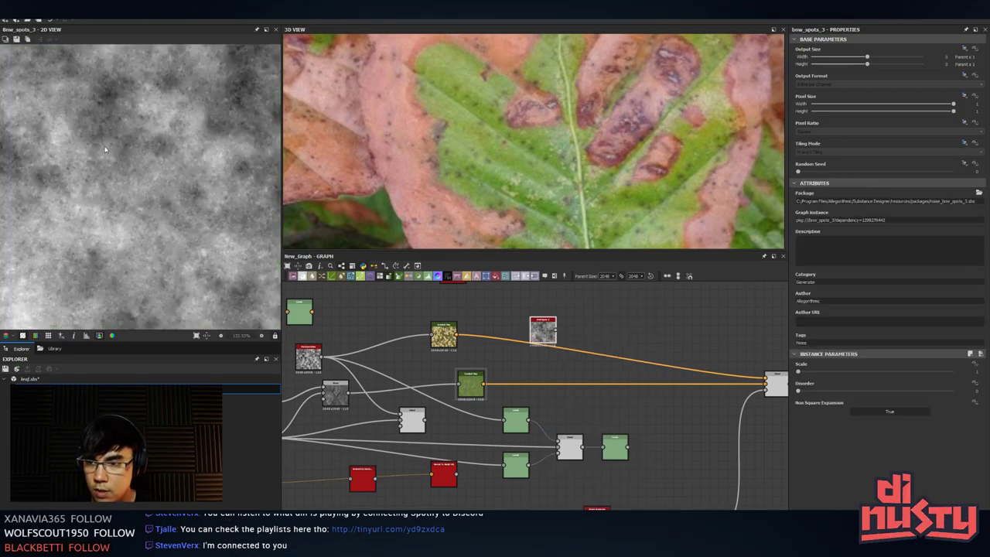
scroll(107, 148, "down", 4)
middle_click_drag(634, 323, 557, 359)
scroll(509, 364, "up", 3)
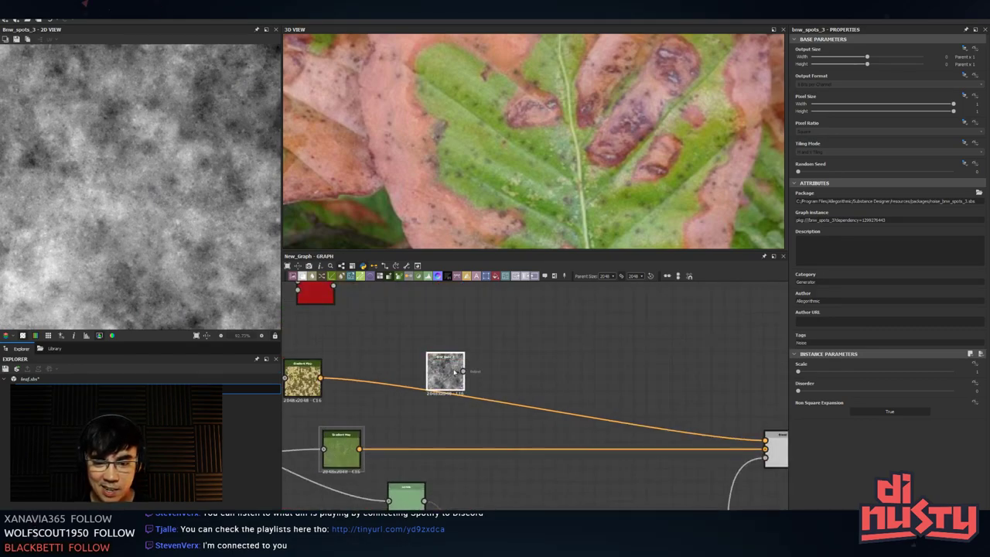
left_click_drag(438, 372, 489, 326)
scroll(560, 340, "up", 2)
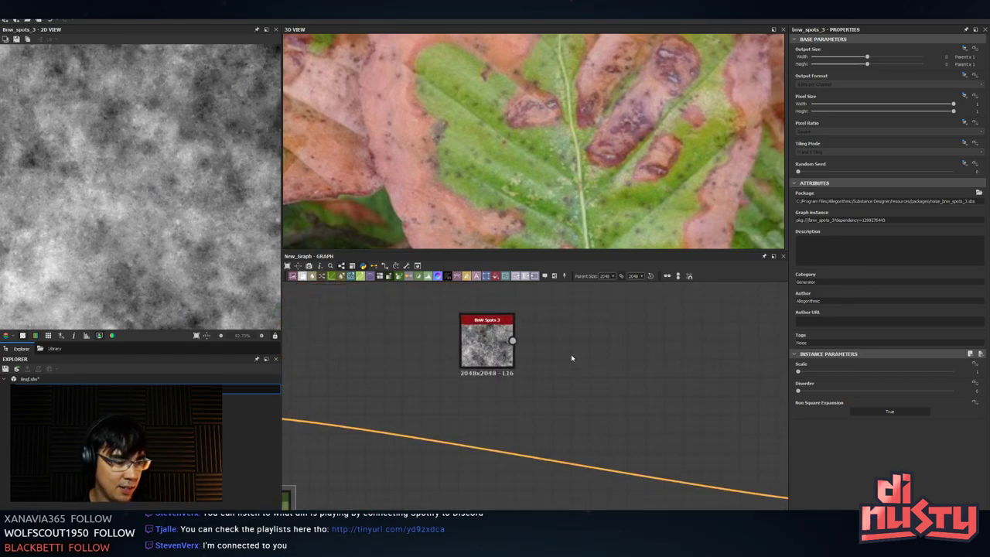
- Add a Levels node connected to the output of BnW Spots 3
middle_click_drag(584, 344, 635, 355)
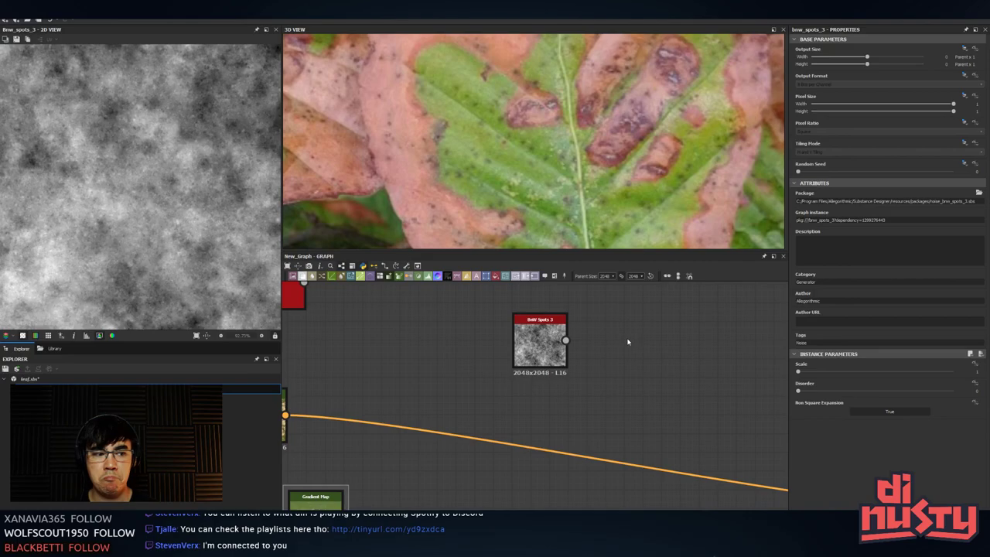
key("alt+Tab")
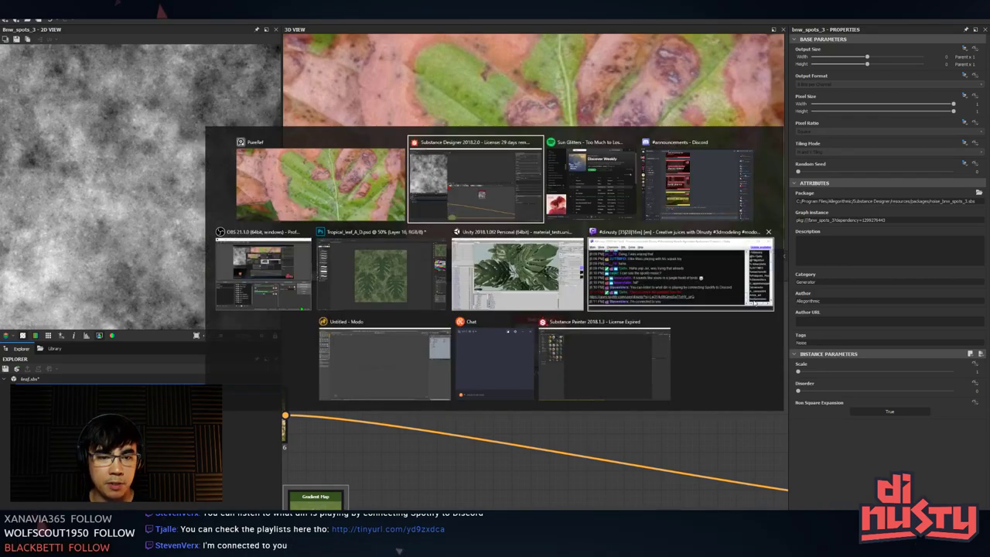
right_click(542, 350)
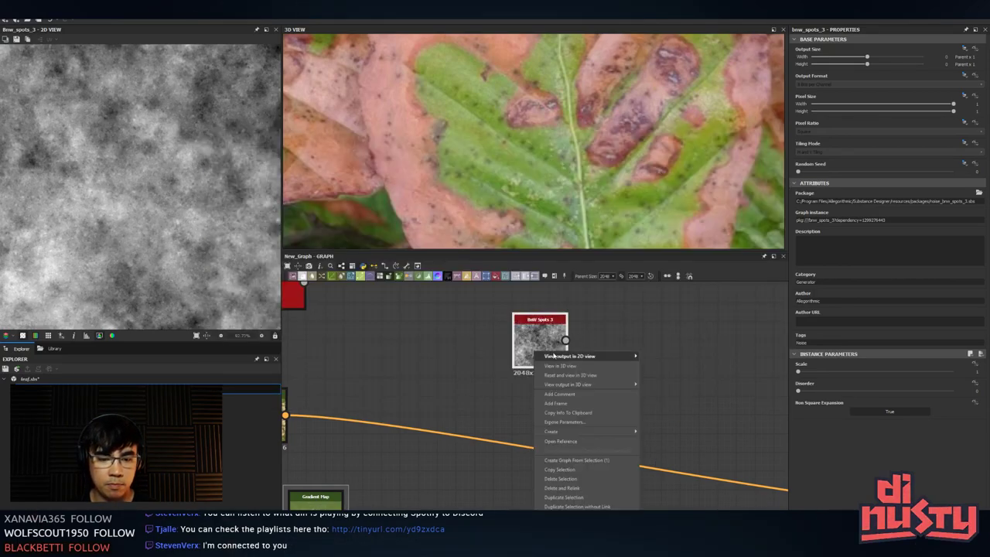
left_click(681, 331)
left_click(551, 357)
key("space")
type("lev")
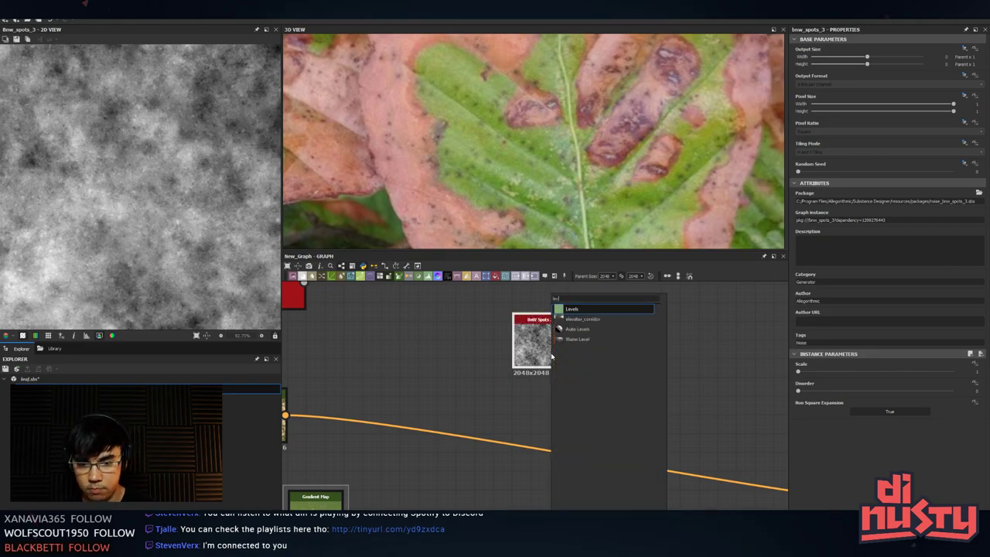
key("Return")
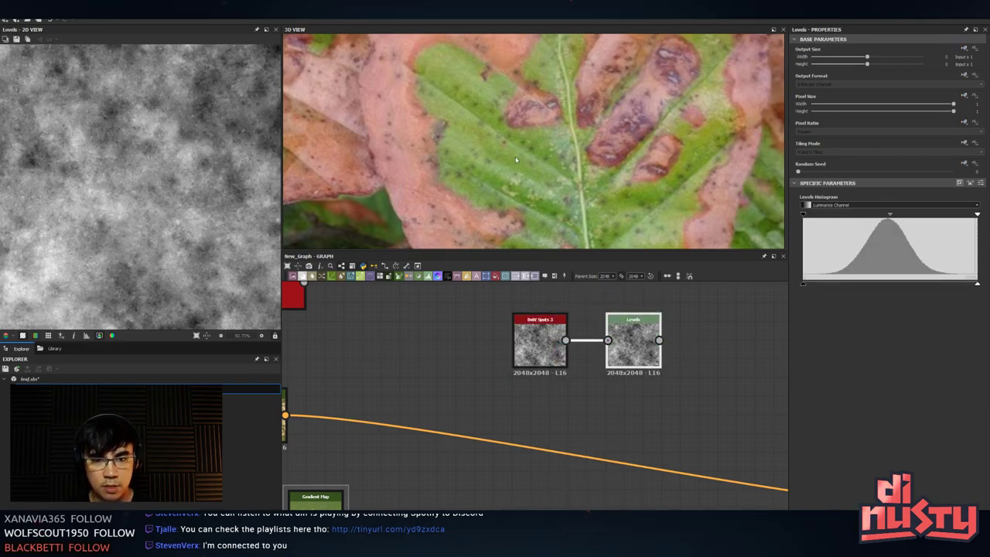
- Raise the black input level and lower the white input level in Levels to turn the noise into high-contrast patches
scroll(178, 188, "down", 2)
left_click_drag(806, 215, 870, 216)
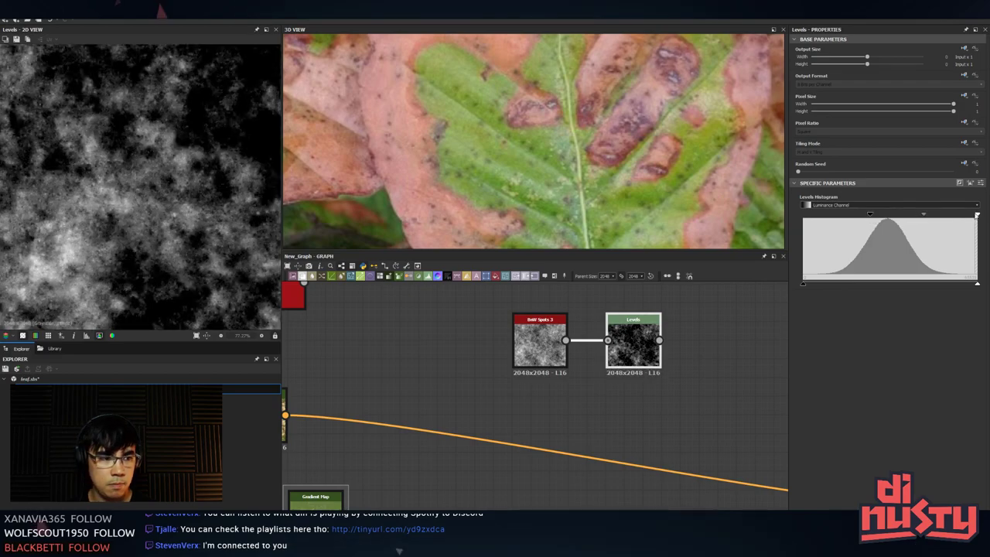
left_click_drag(978, 214, 898, 218)
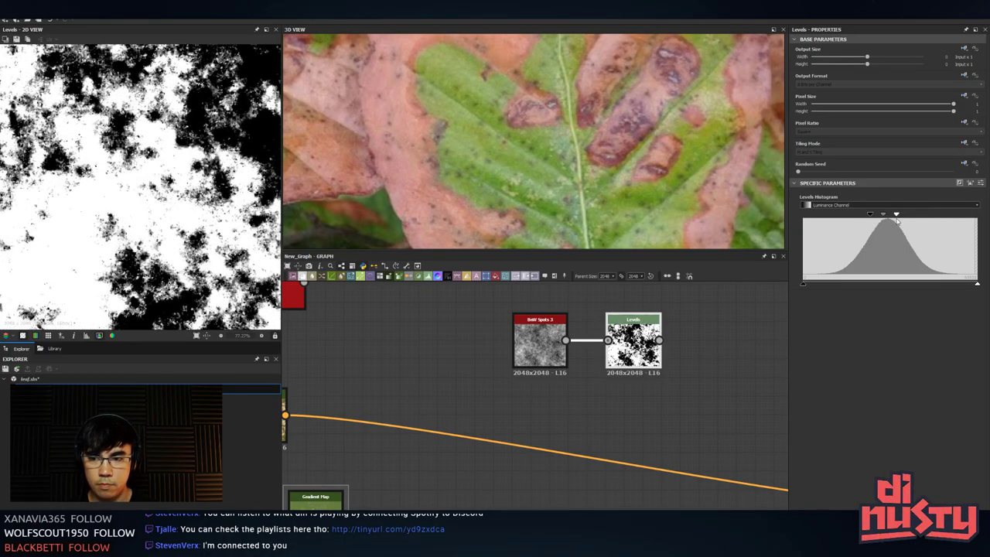
- Add a Cells 1 noise node, move BnW Spots 3 aside, and feed Cells 1 into Levels instead
key("space")
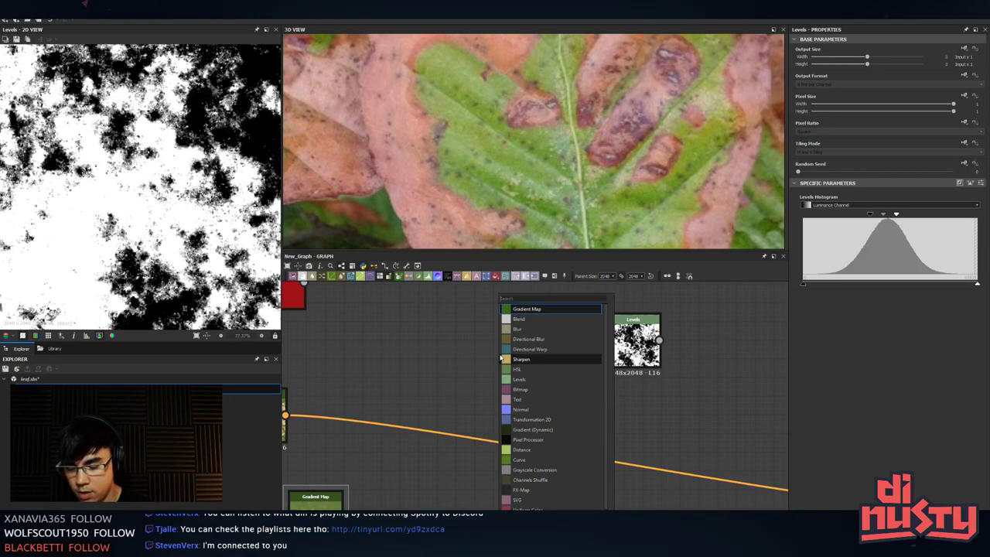
type("noise")
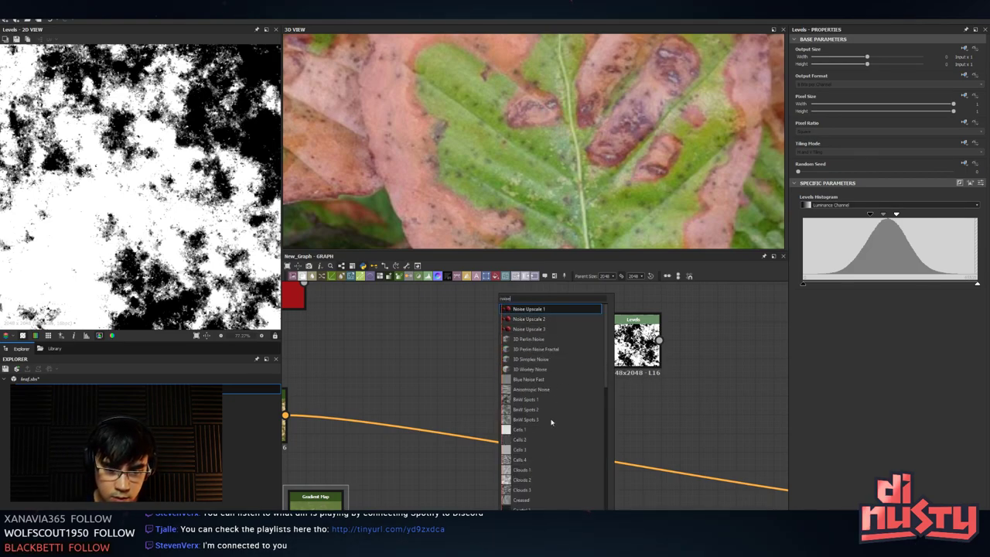
left_click(558, 429)
double_click(509, 356)
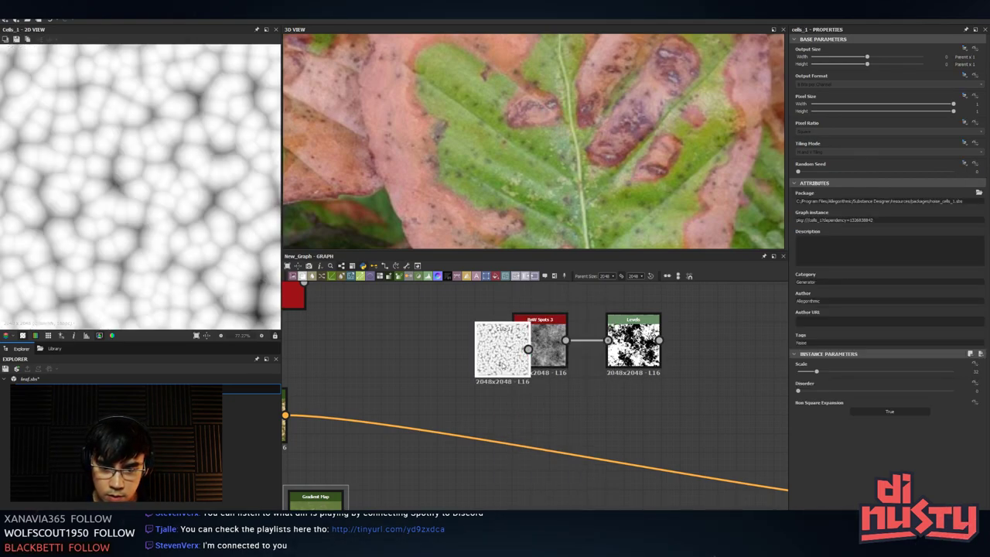
left_click_drag(510, 356, 537, 422)
left_click_drag(544, 345, 431, 317)
left_click_drag(555, 416, 608, 341)
double_click(627, 340)
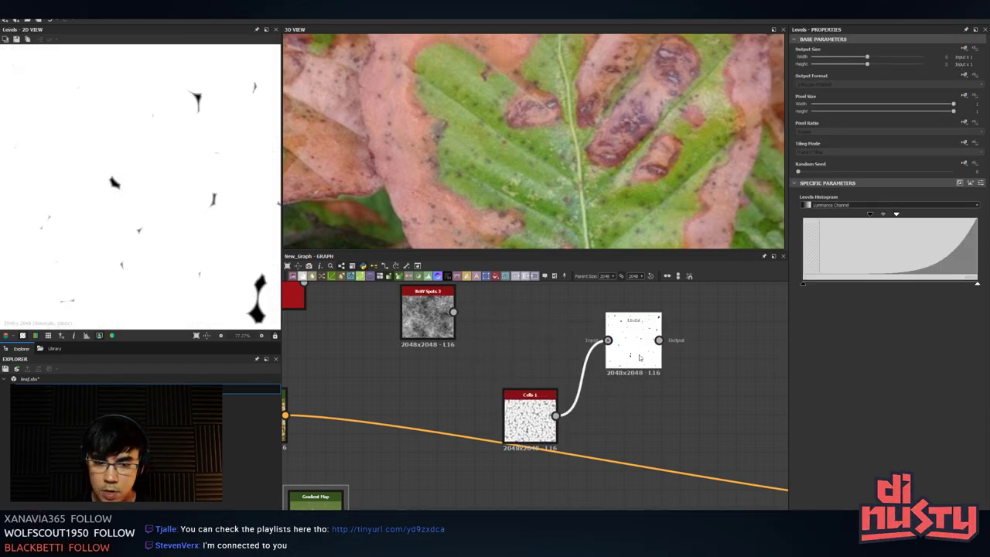
- Set the Levels white input to maximum and raise the black input almost up to it, isolating small white dots
left_click_drag(870, 216, 831, 219)
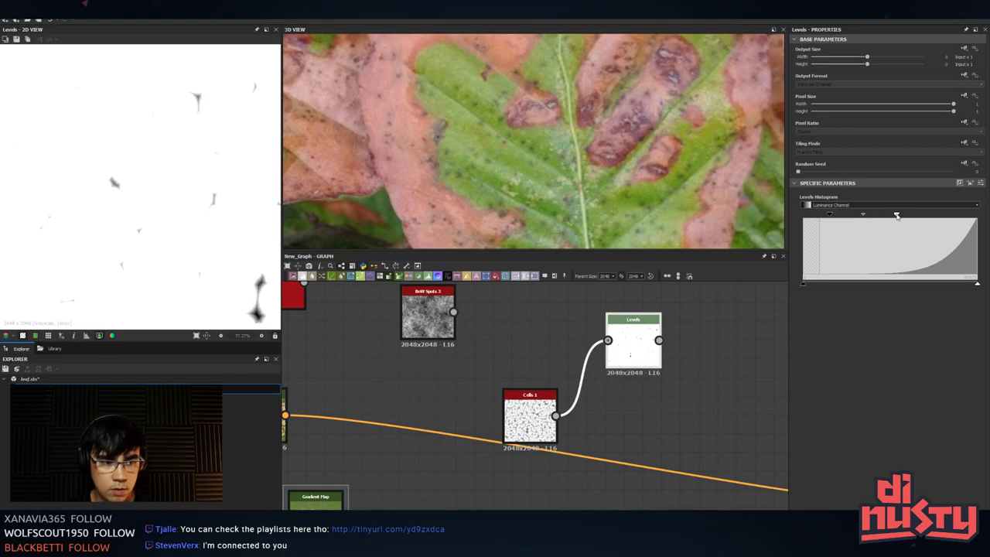
left_click_drag(896, 216, 978, 220)
left_click_drag(832, 217, 976, 222)
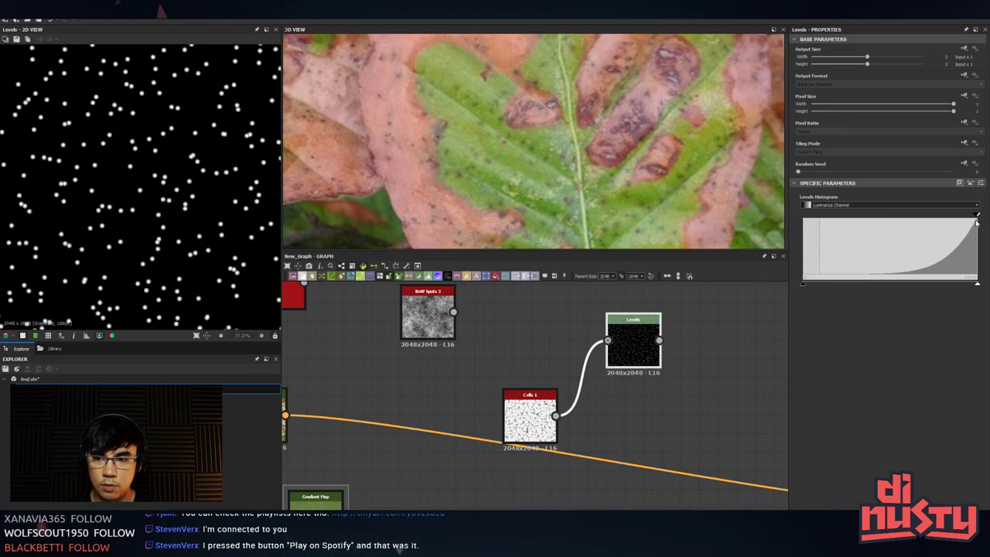
left_click_drag(633, 352, 671, 359)
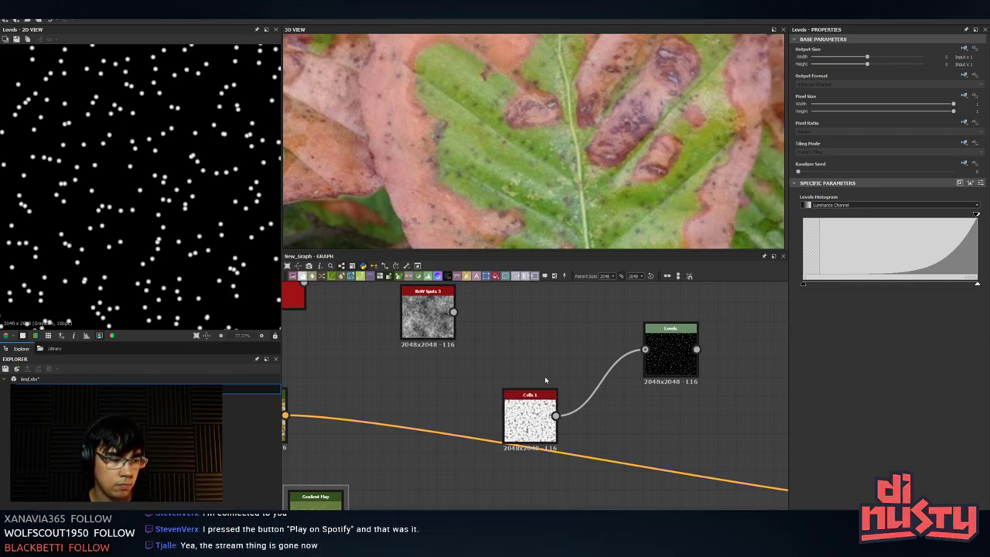
- Lower the black input level in Levels slightly to enlarge the white dots and inspect the dot pattern
middle_click_drag(769, 319, 699, 350)
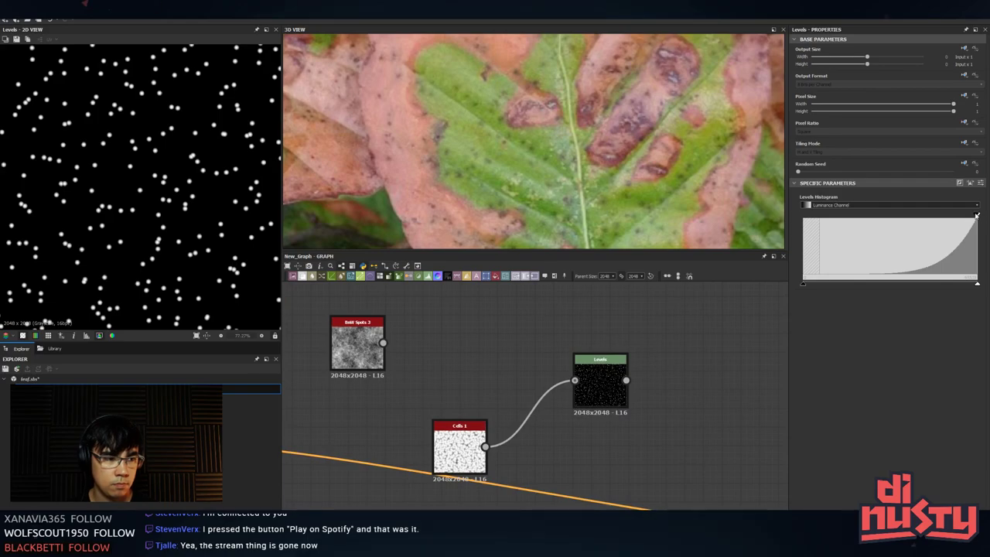
left_click_drag(978, 215, 976, 216)
middle_click_drag(606, 436, 647, 392)
left_click(641, 340)
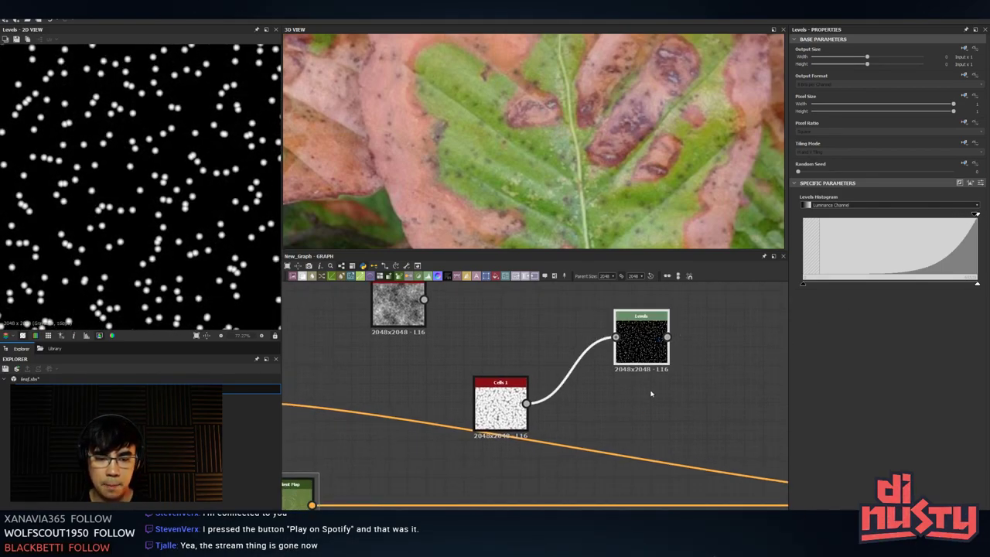
scroll(183, 125, "down", 4)
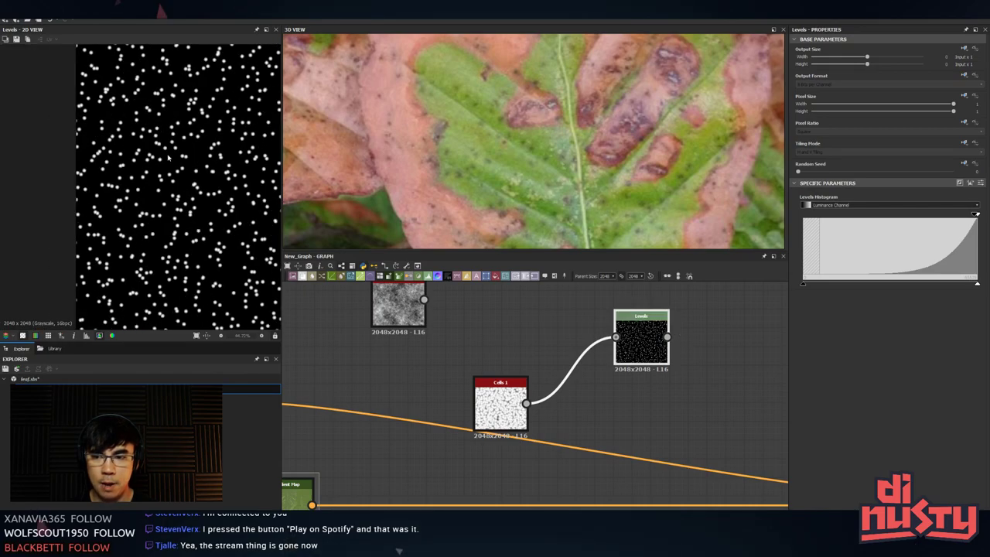
scroll(271, 177, "up", 1)
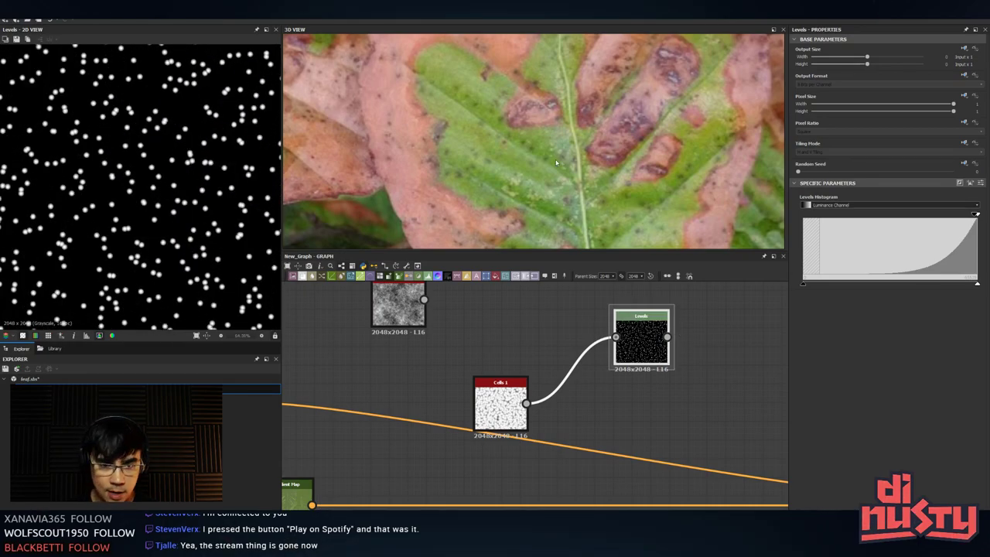
- Compare the dots with the spots on the reference leaf and increase the scale of Cells 1 for smaller, denser dots
scroll(475, 92, "down", 5)
middle_click_drag(555, 117, 571, 164)
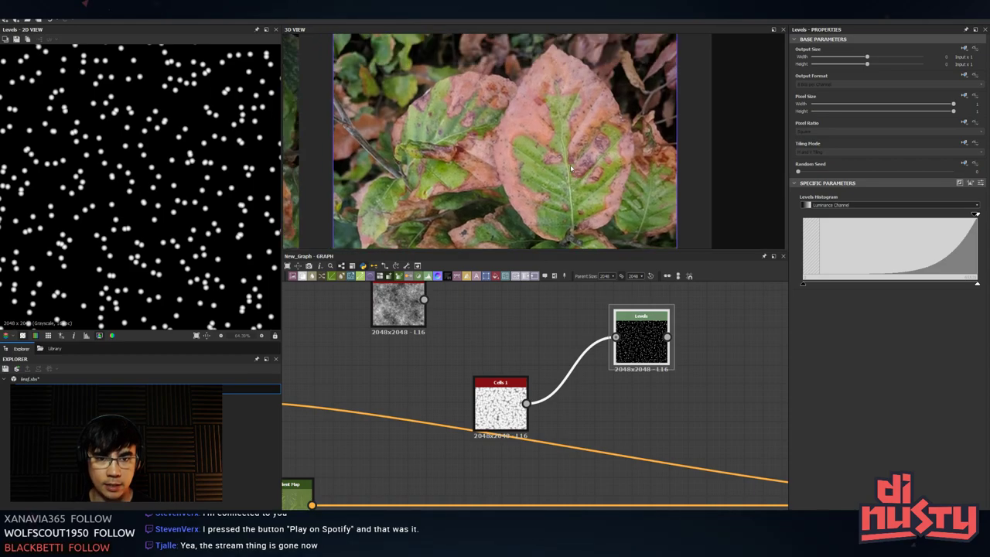
scroll(556, 151, "up", 4)
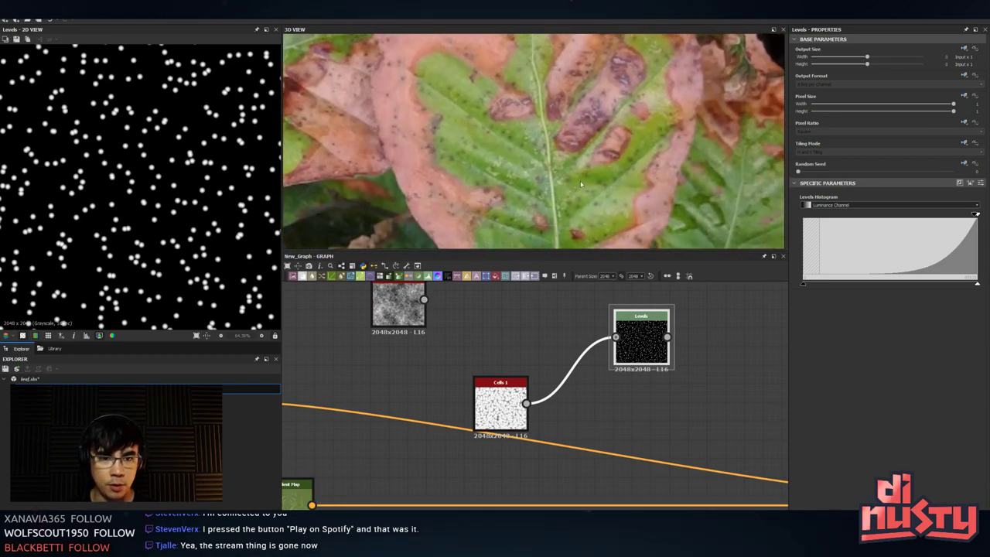
double_click(493, 414)
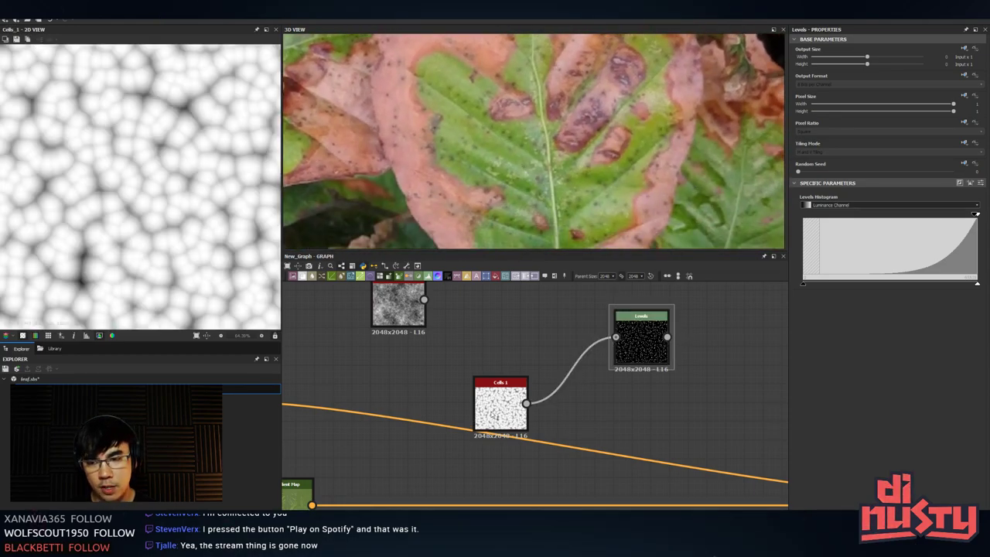
left_click_drag(493, 414, 484, 404)
left_click(641, 350)
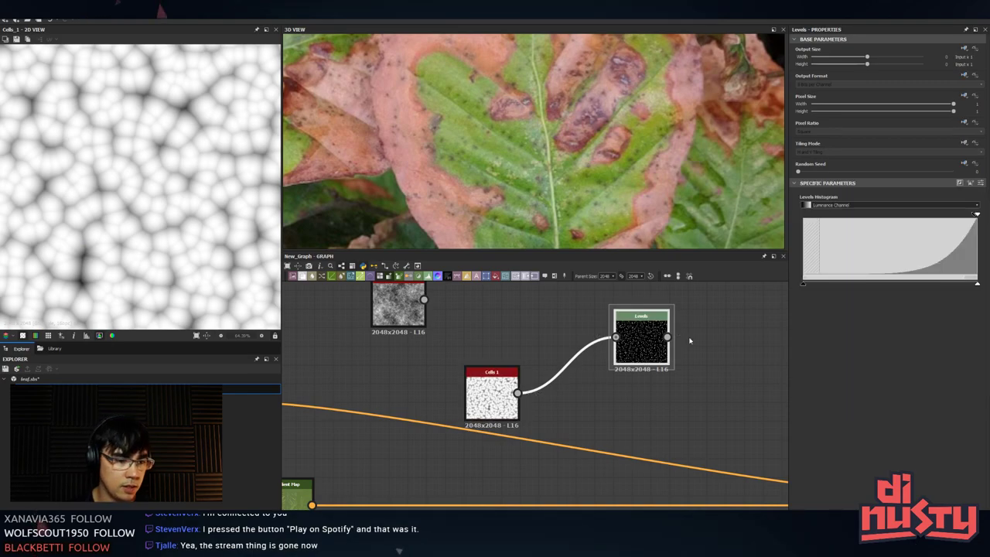
left_click(481, 406)
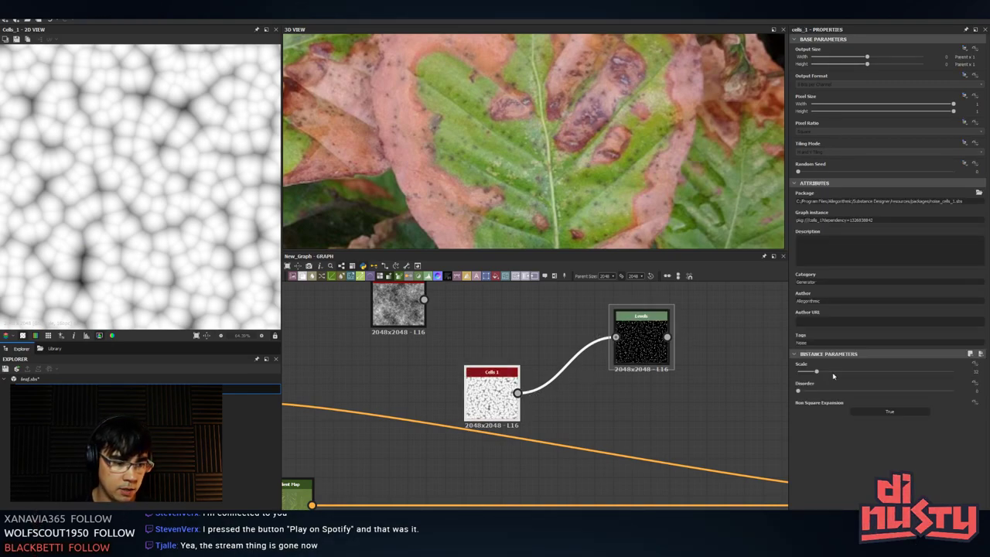
left_click_drag(816, 374, 830, 376)
double_click(633, 355)
left_click(494, 396)
- Add a Dirt 1 noise node, preview it, move Cells 1 aside and feed Dirt 1 into Levels instead
middle_click_drag(569, 386, 616, 398)
key("space")
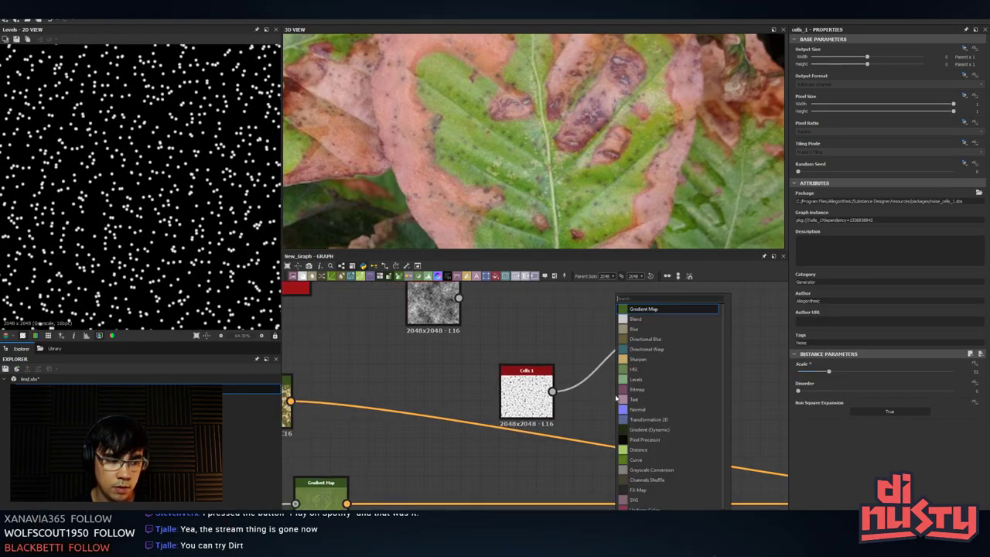
type("dirt")
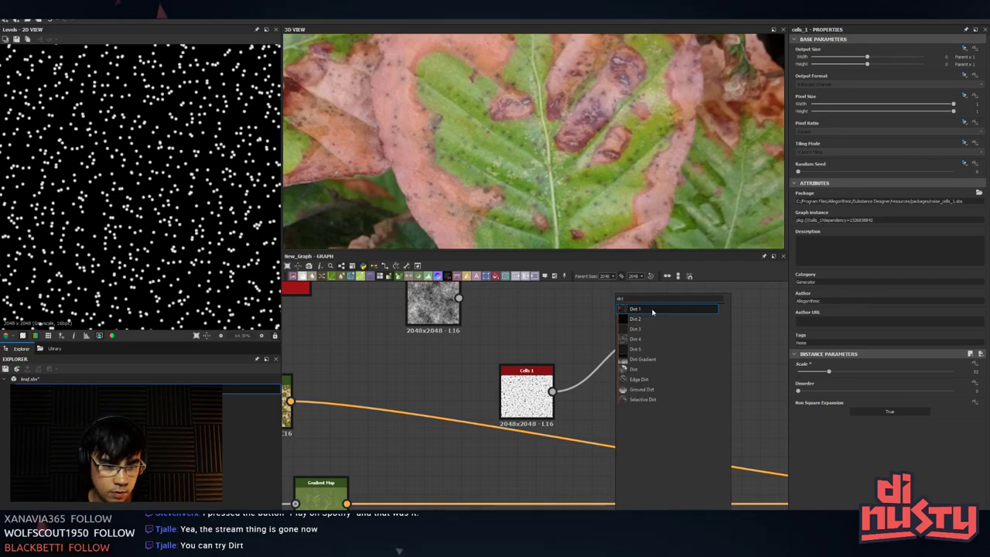
key("Return")
double_click(623, 373)
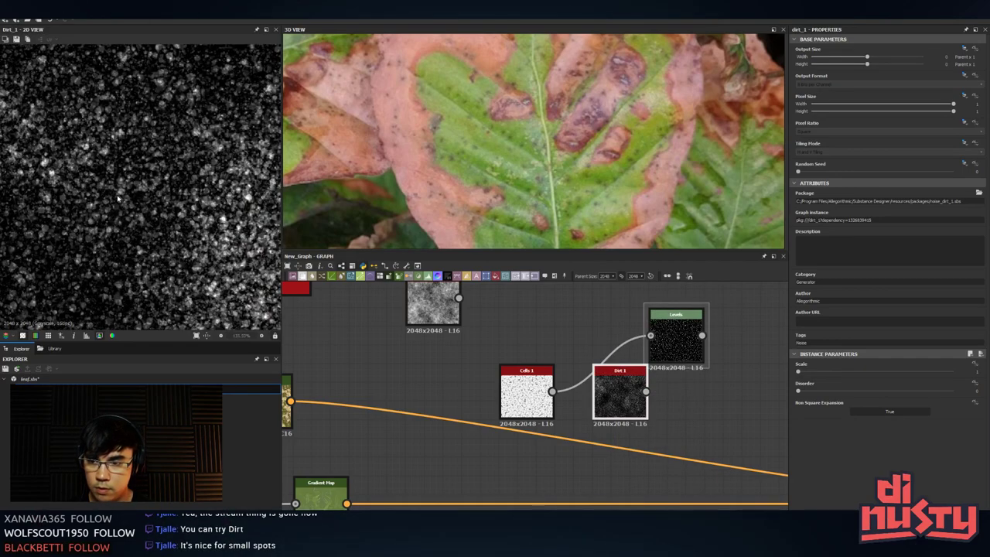
left_click_drag(531, 391, 493, 373)
left_click_drag(620, 393, 651, 336)
- Lower the black input in Levels to reveal more dirt specks and lower the white input slightly to brighten them
double_click(675, 350)
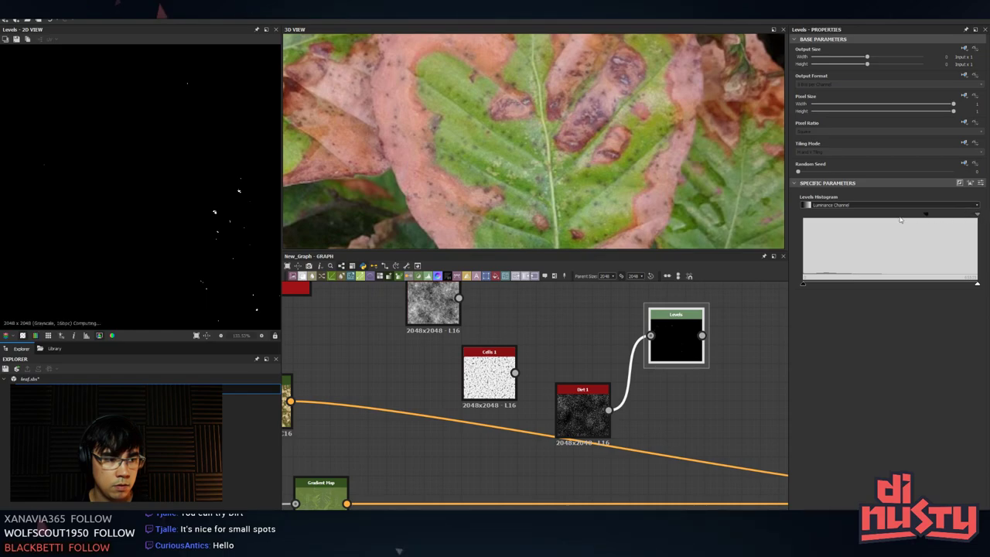
left_click_drag(976, 215, 910, 216)
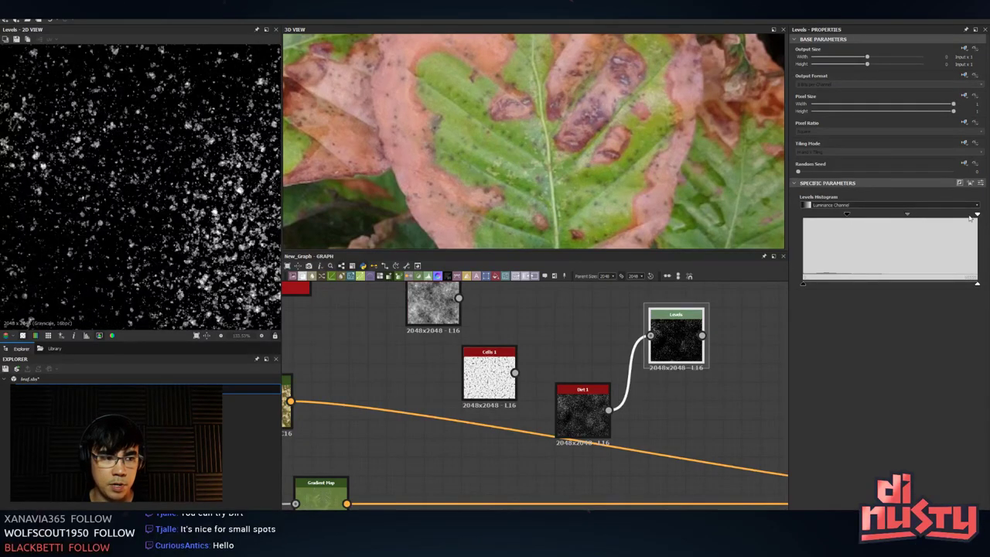
left_click_drag(970, 219, 944, 221)
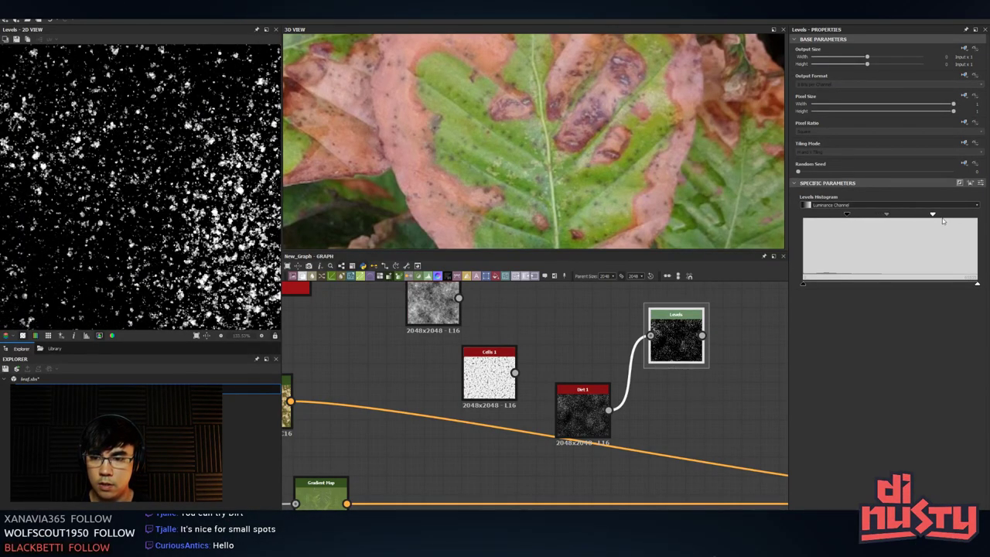
- Move the Dirt 1 and Levels nodes together to the free space beside the shape blur node
scroll(765, 472, "down", 2)
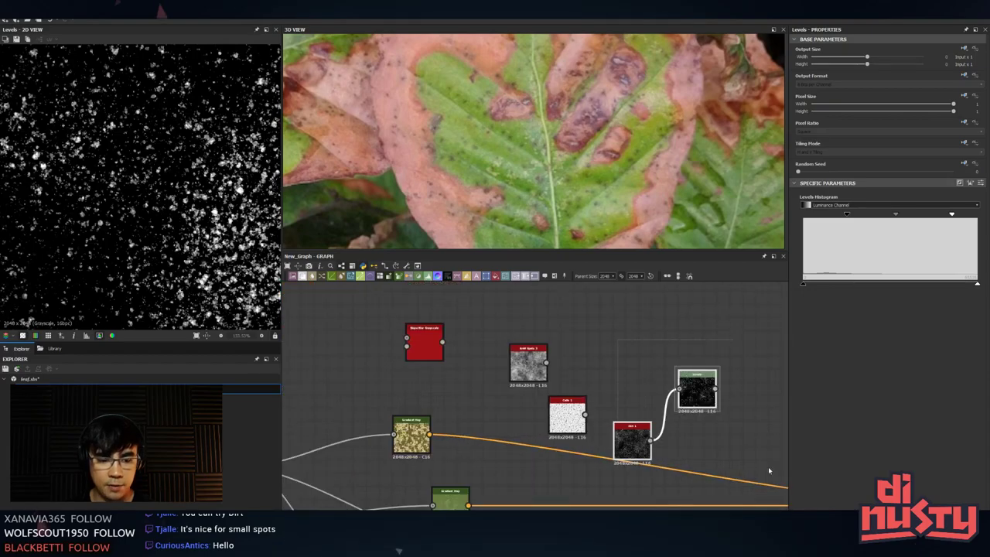
left_click_drag(640, 447, 483, 326)
middle_click_drag(483, 326, 530, 398)
left_click_drag(529, 398, 322, 392)
- Preview the green leaf Gradient Map, add a Blend node beside it and connect the Gradient Map to the Blend's background
left_click(469, 450)
middle_click_drag(470, 451, 509, 311)
double_click(532, 437)
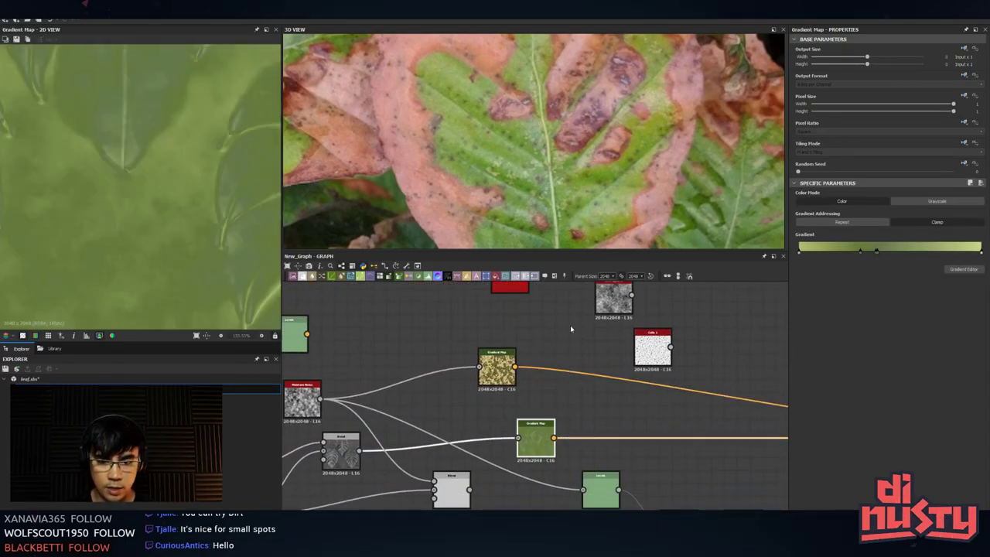
middle_click_drag(566, 382, 553, 438)
key("space")
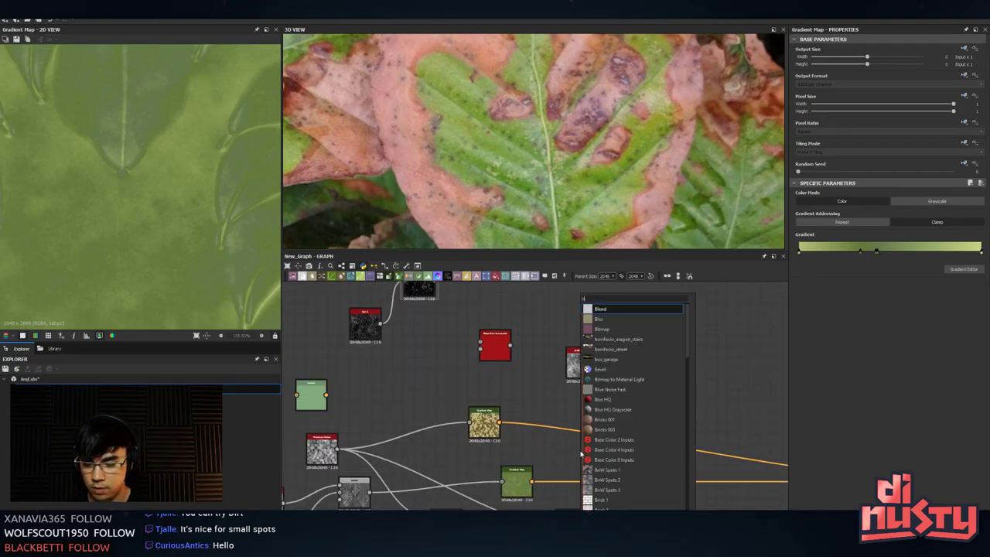
type("b")
key("Return")
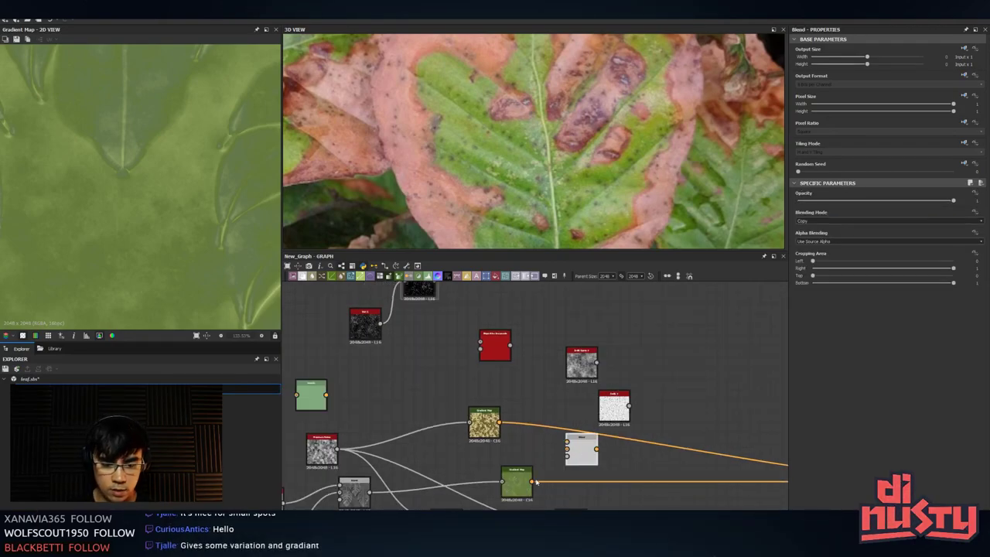
middle_click_drag(510, 378, 506, 397)
scroll(506, 397, "down", 1)
- Add a new Gradient Map between Levels and the Blend's foreground input, then preview the Blend
left_click_drag(431, 317, 494, 331)
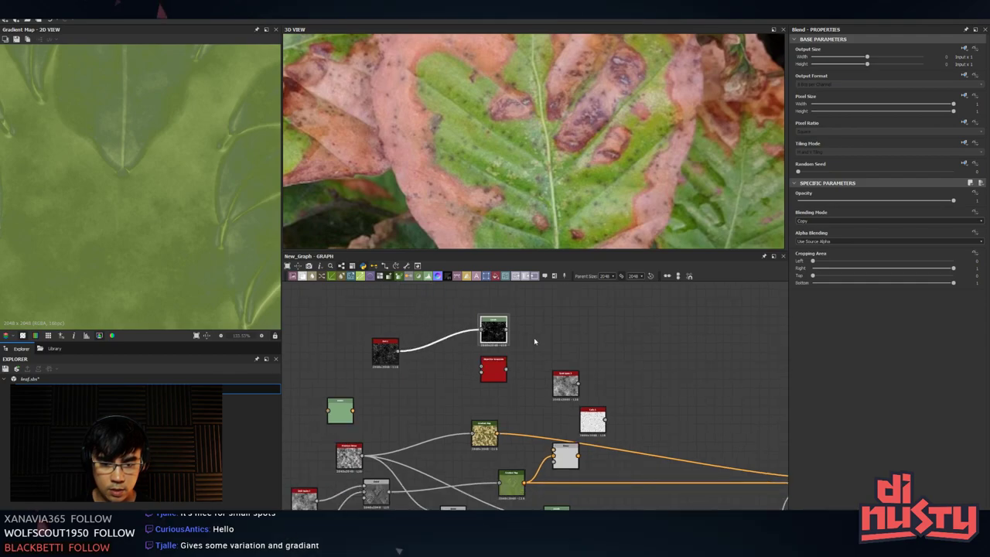
left_click(384, 352)
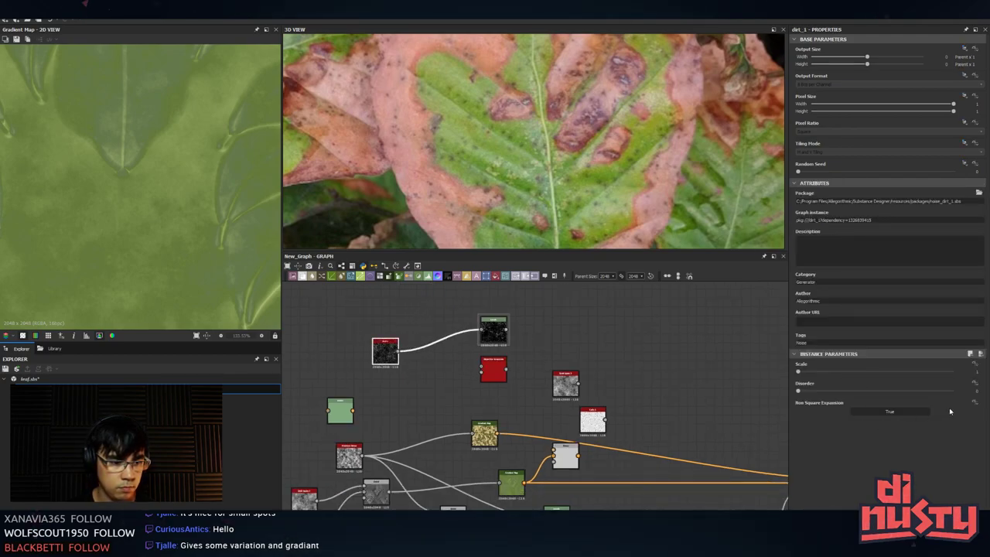
middle_click_drag(614, 377, 619, 342)
scroll(619, 341, "up", 2)
middle_click_drag(492, 309, 500, 332)
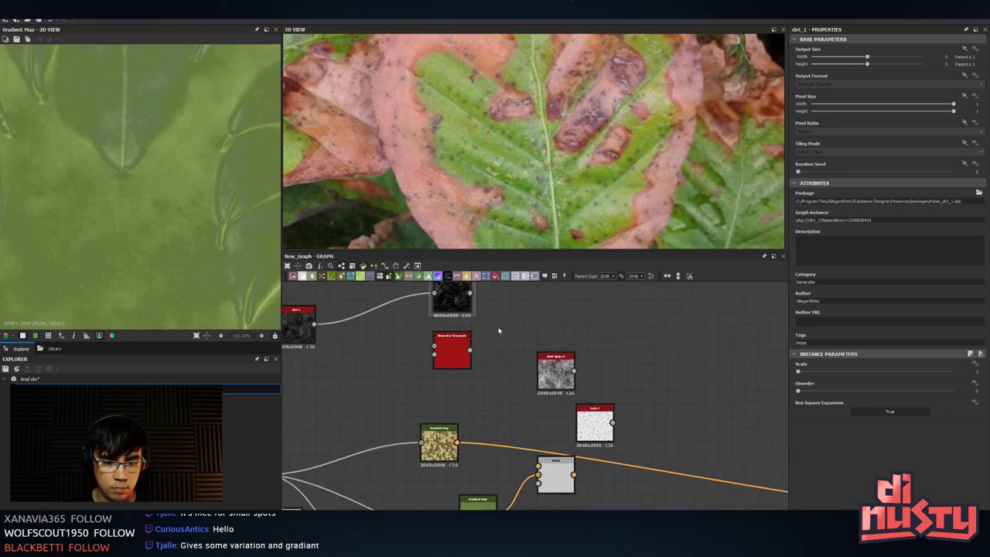
left_click_drag(540, 468, 502, 410)
type("grad")
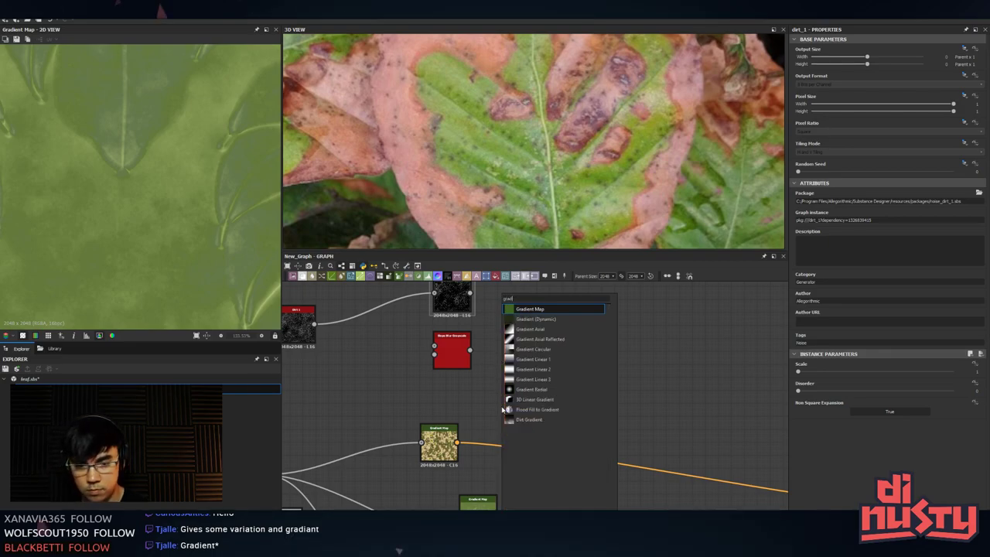
key("Return")
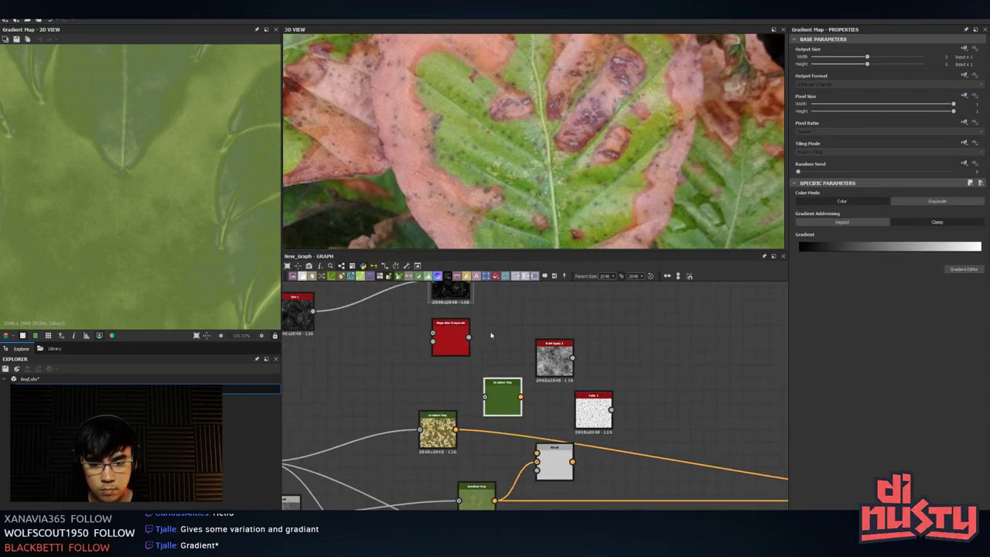
double_click(549, 473)
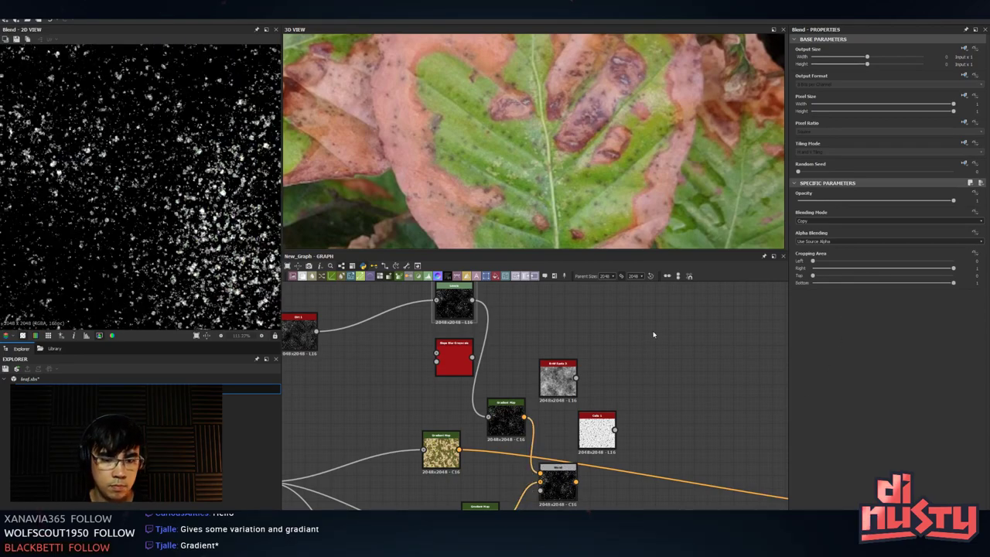
left_click(517, 426)
key("space")
type("invert")
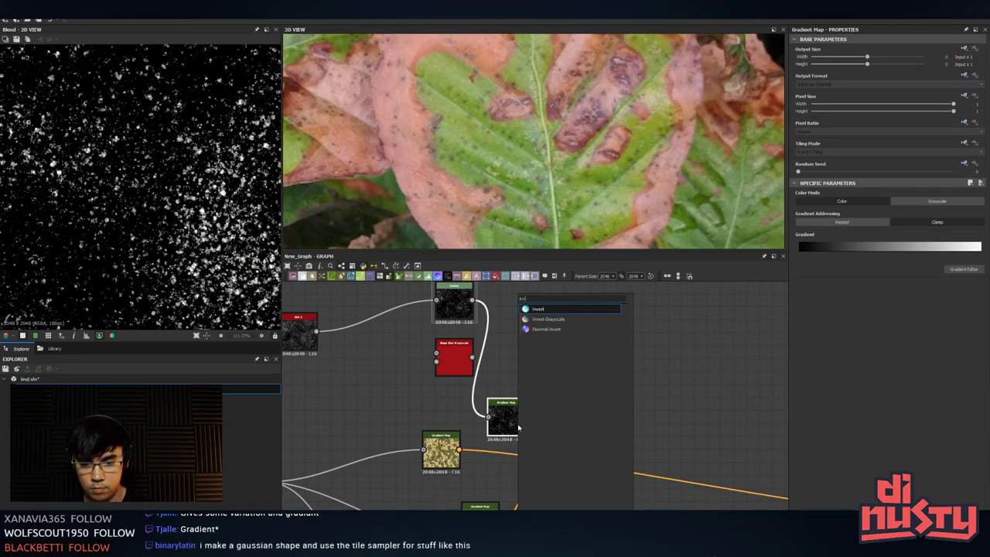
key("Return")
left_click_drag(544, 424, 536, 418)
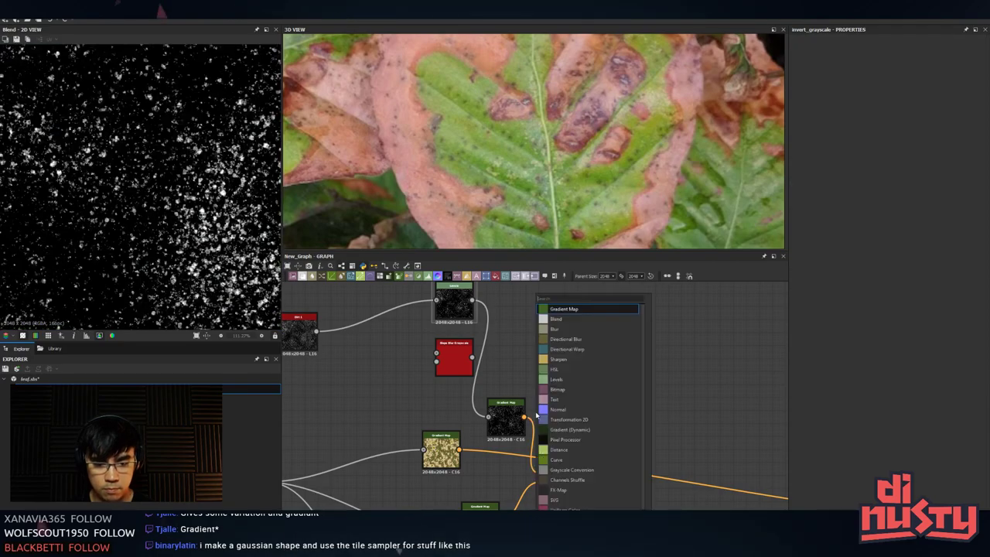
type("invert")
left_click(503, 358)
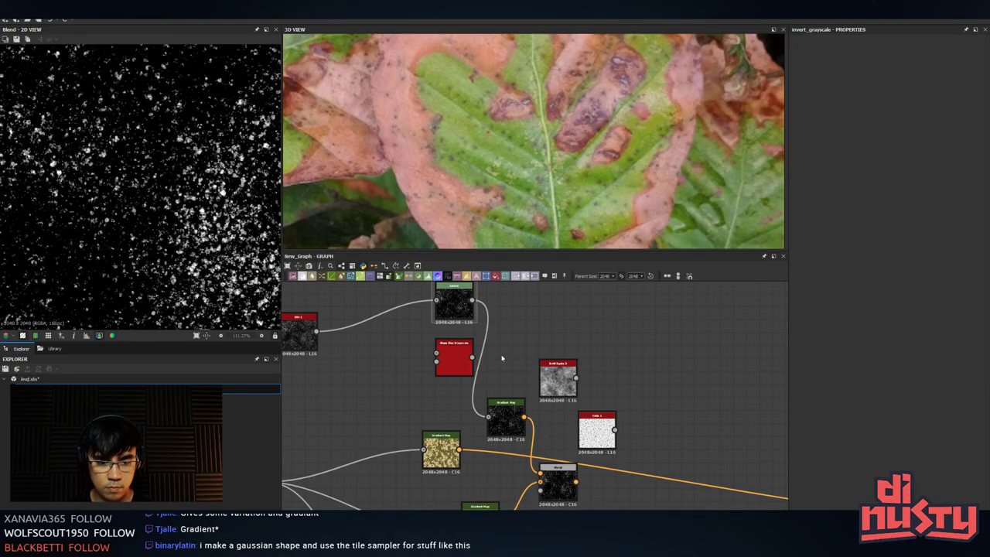
- Add an Invert Grayscale node between Levels and the new Gradient Map, moving the neighbouring nodes to make room
key("space")
type("invert")
key("Return")
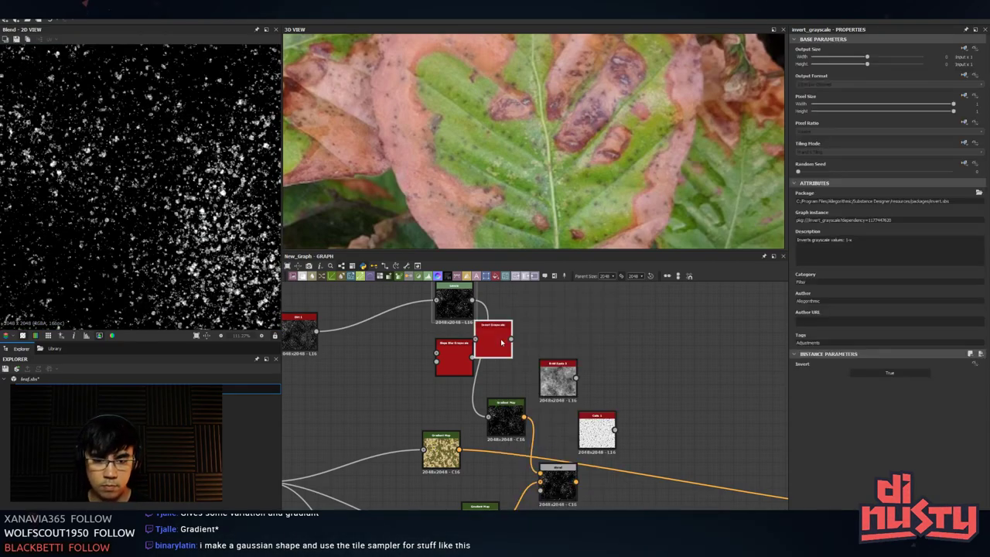
left_click_drag(454, 363, 376, 384)
left_click_drag(455, 304, 389, 303)
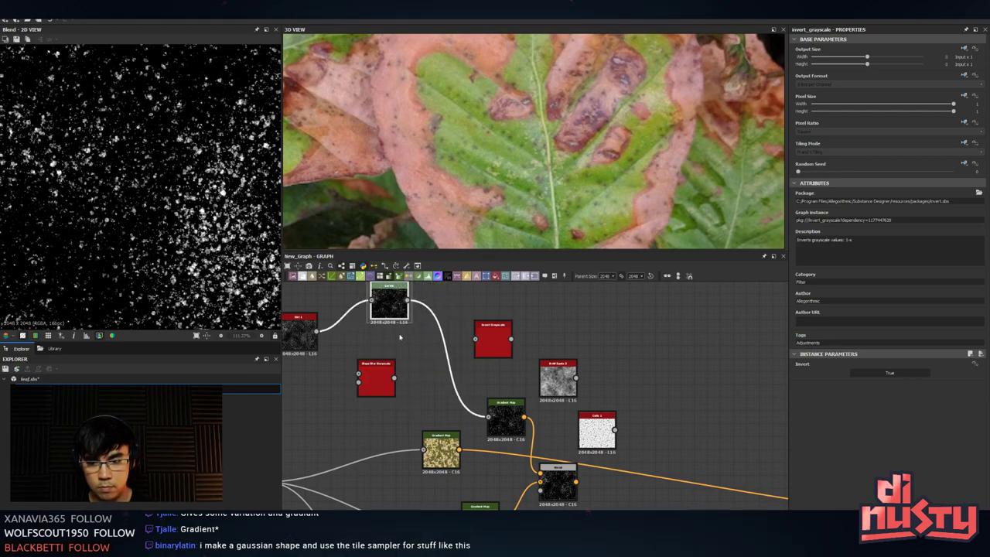
left_click_drag(482, 329, 449, 326)
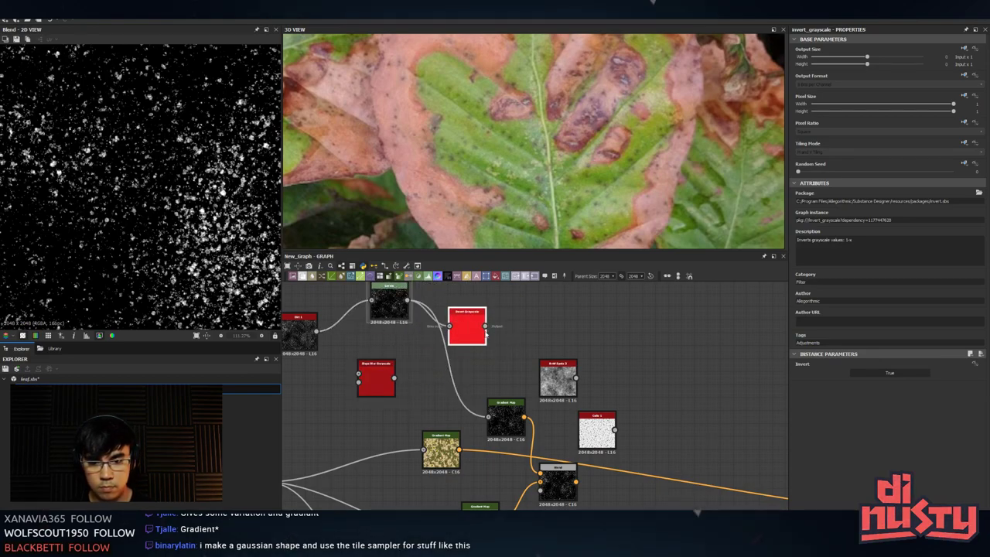
left_click_drag(492, 421, 489, 418)
left_click(506, 422)
- Delete the unused BnW Spots 3 node and move Cells 1 up, away from the Blend
scroll(584, 452, "down", 2)
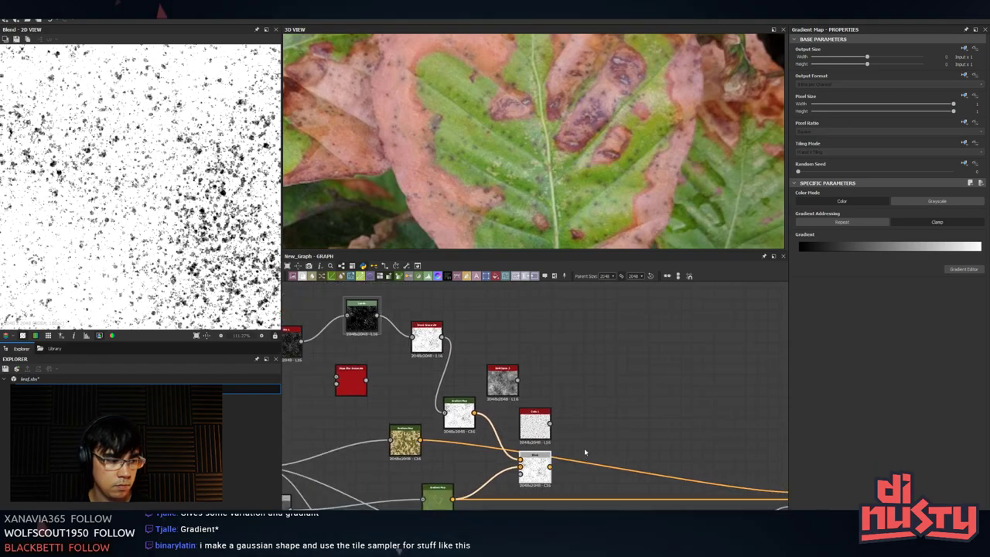
scroll(630, 361, "down", 1)
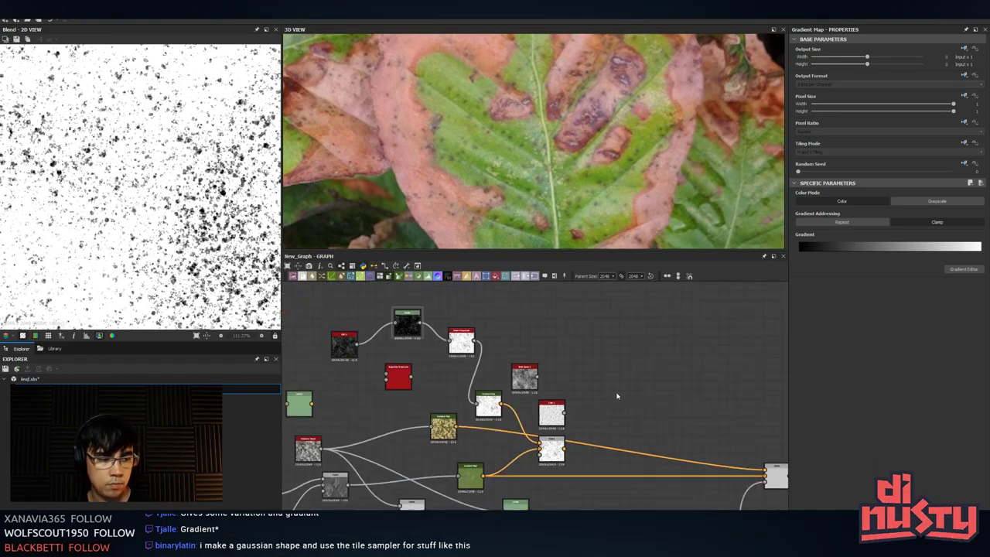
scroll(617, 396, "up", 2)
left_click_drag(517, 338, 564, 346)
left_click(550, 326)
double_click(575, 329)
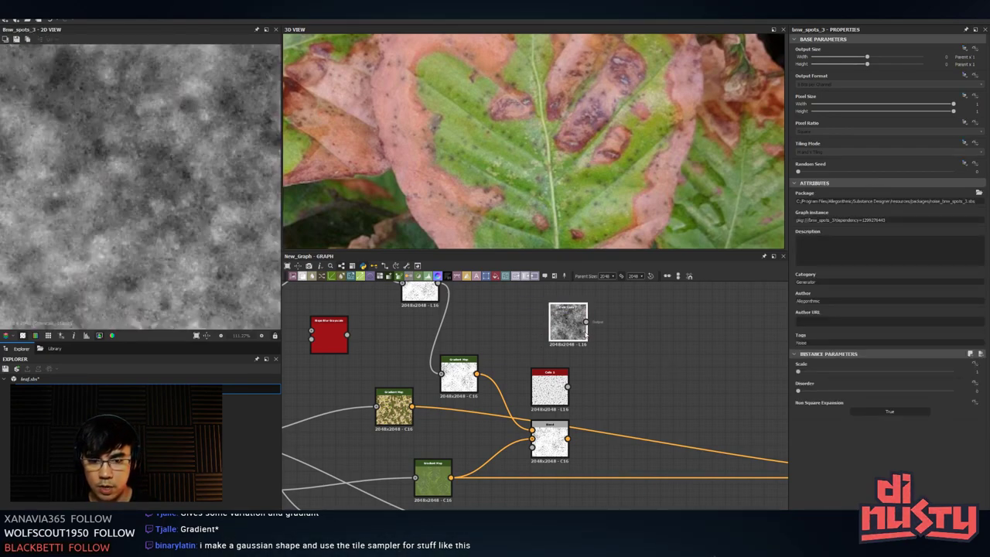
key("Delete")
left_click_drag(552, 396, 553, 332)
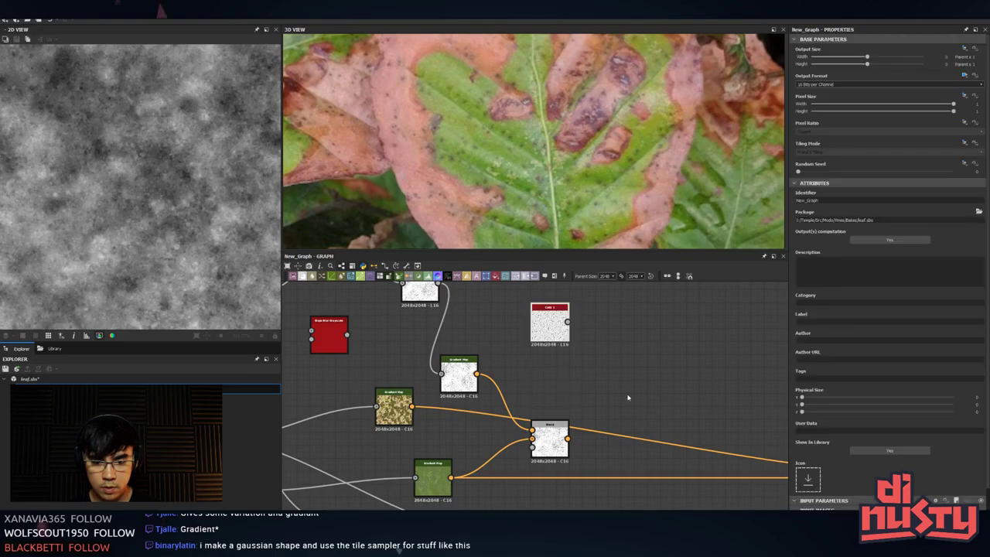
- Preview the inverted speck Gradient Map and move the Blend node further along the graph
double_click(459, 361)
scroll(202, 203, "up", 2)
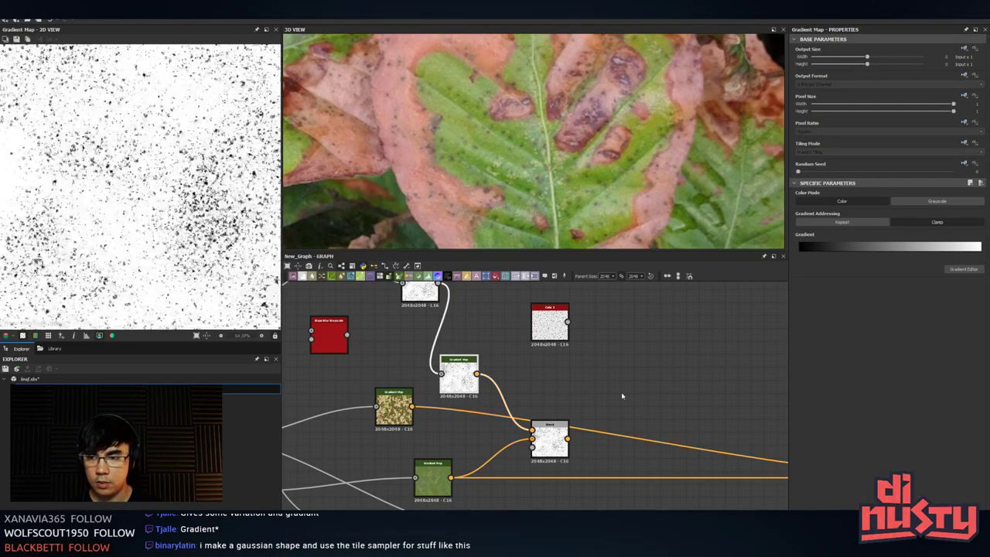
middle_click_drag(624, 398, 613, 358)
left_click_drag(540, 387, 618, 329)
- Set the Blend's blending mode to Multiply and reduce its opacity to about 0.3
double_click(619, 341)
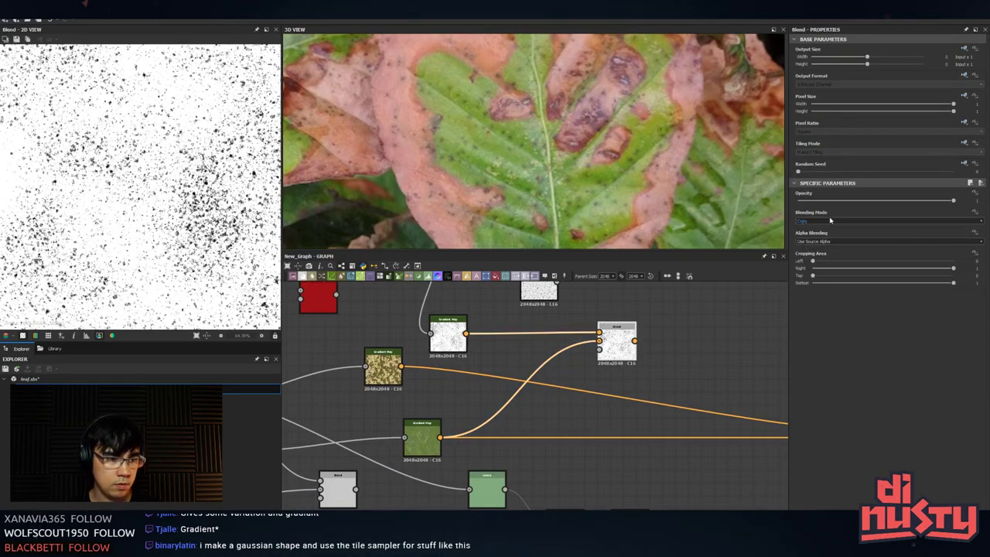
scroll(830, 221, "down", 4)
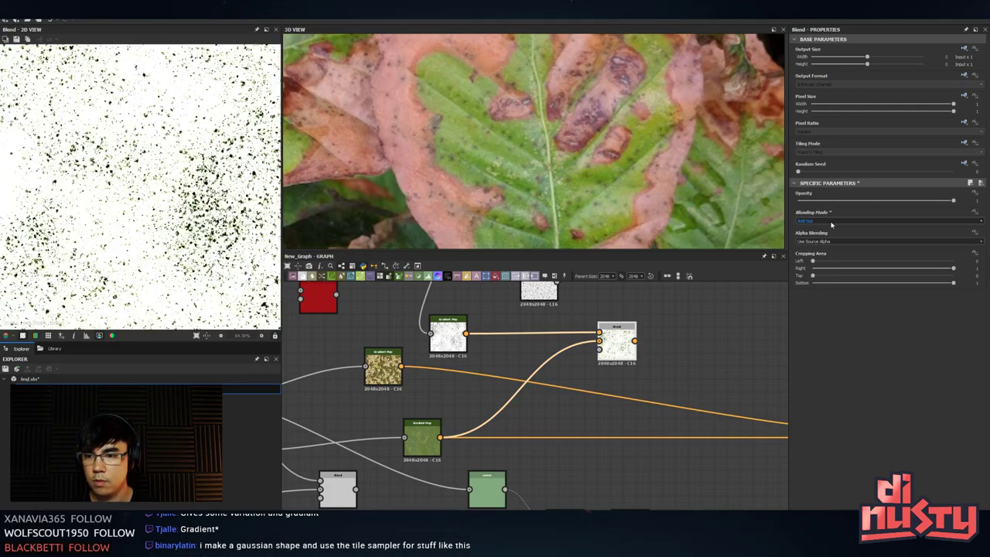
scroll(832, 224, "up", 1)
scroll(150, 229, "up", 3)
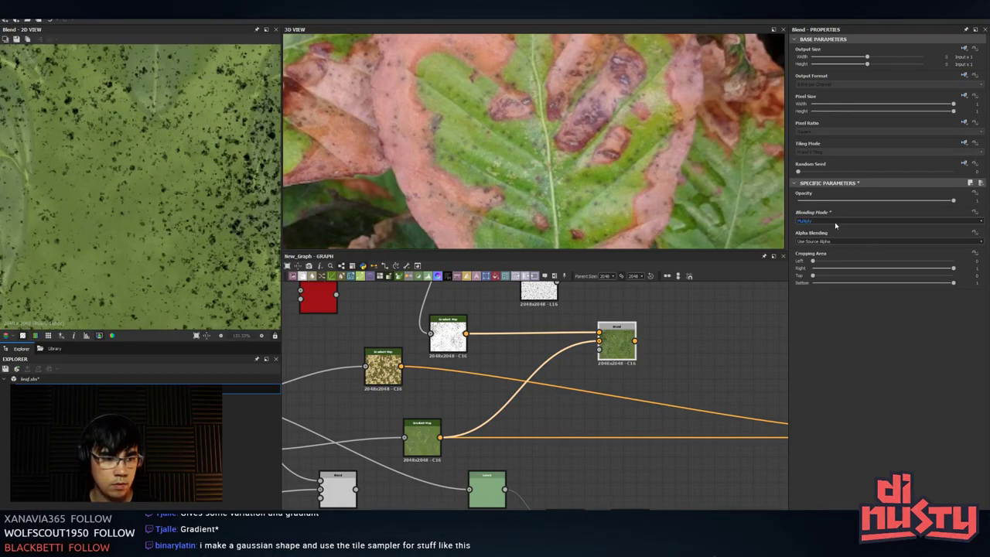
left_click_drag(955, 201, 833, 210)
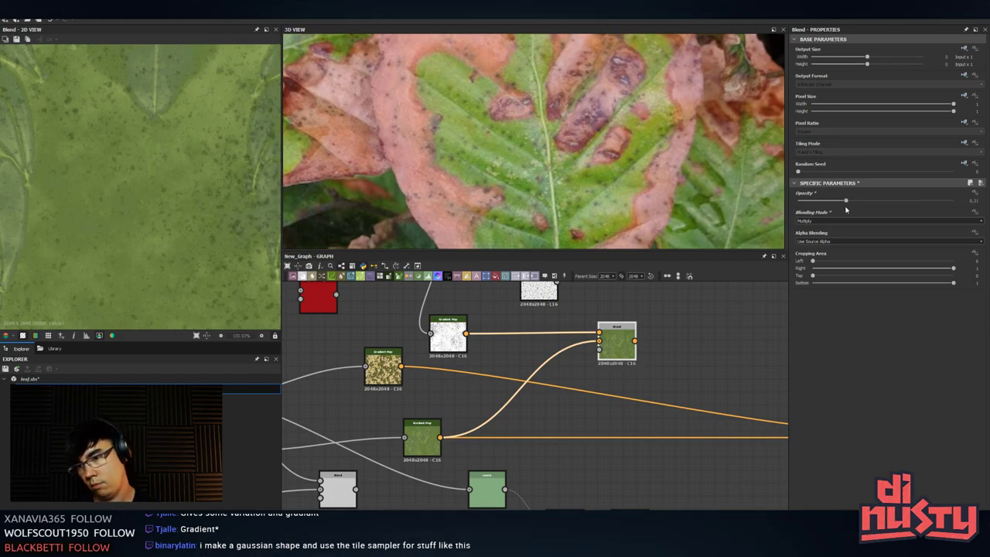
- Lower the white input in the Levels node after Dirt 1 to strengthen the dark specks on the leaf
left_click(450, 335)
middle_click_drag(454, 335, 469, 422)
left_click(425, 333)
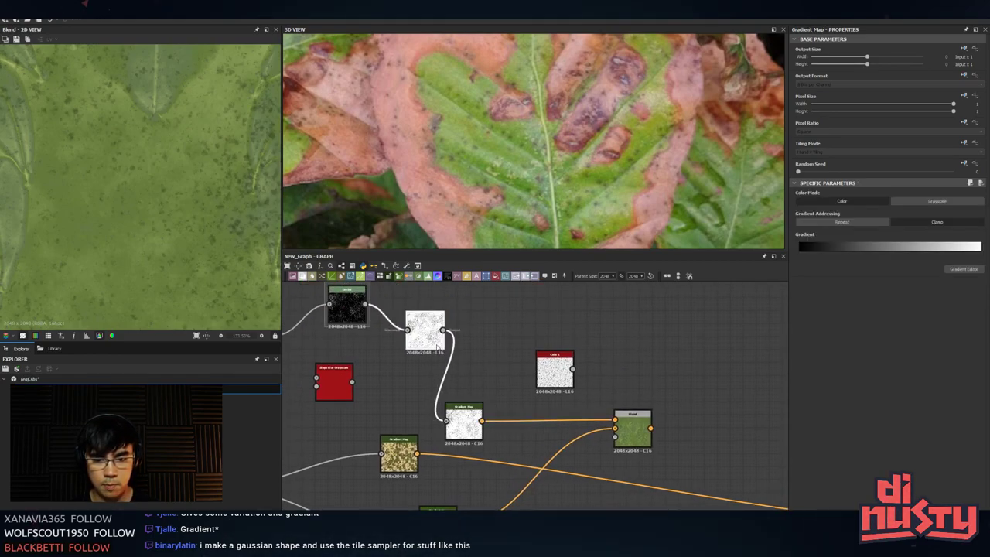
left_click(344, 305)
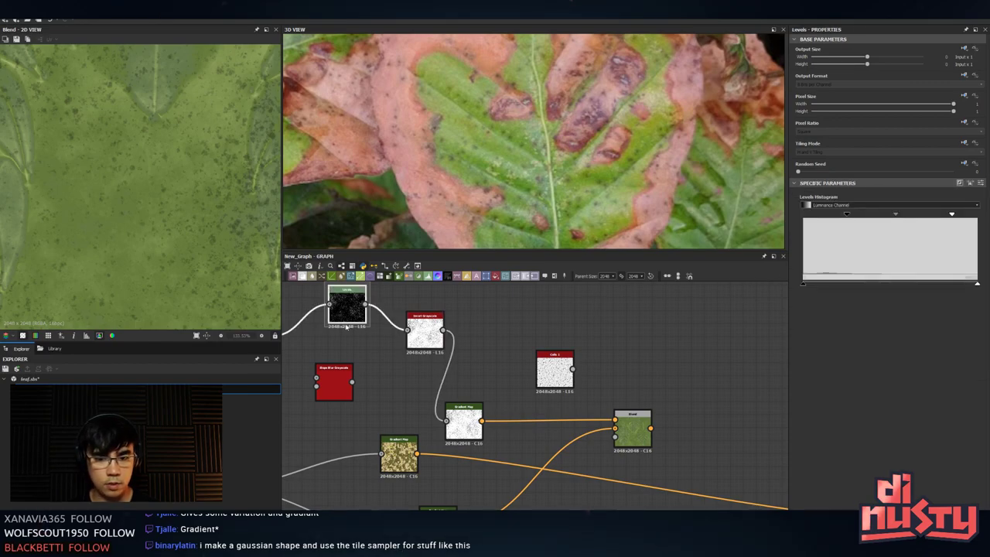
left_click_drag(896, 218, 874, 223)
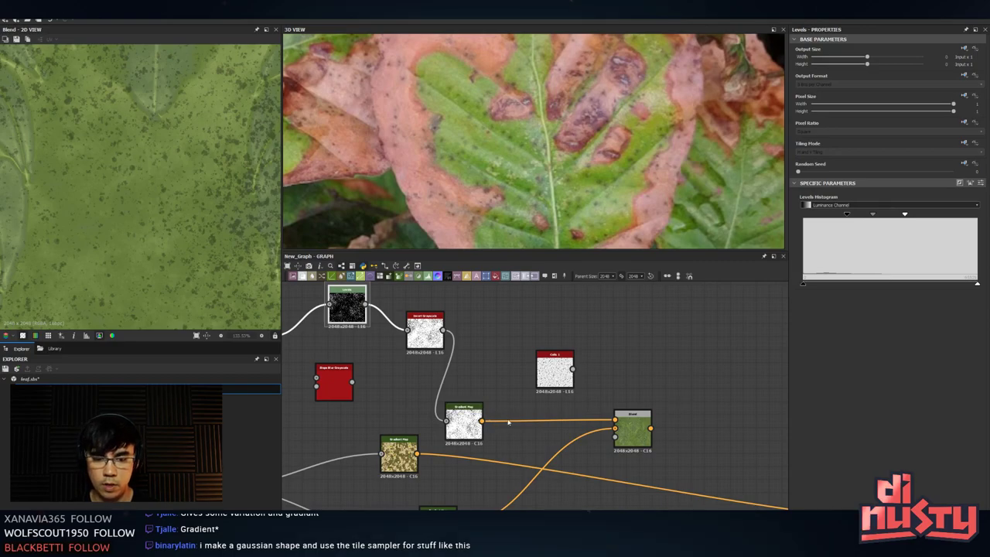
- Duplicate the Levels node after Dirt 1, feed Cells 1 into the copy and preview its output
scroll(384, 308, "down", 1)
middle_click_drag(372, 290, 453, 311)
left_click(431, 353)
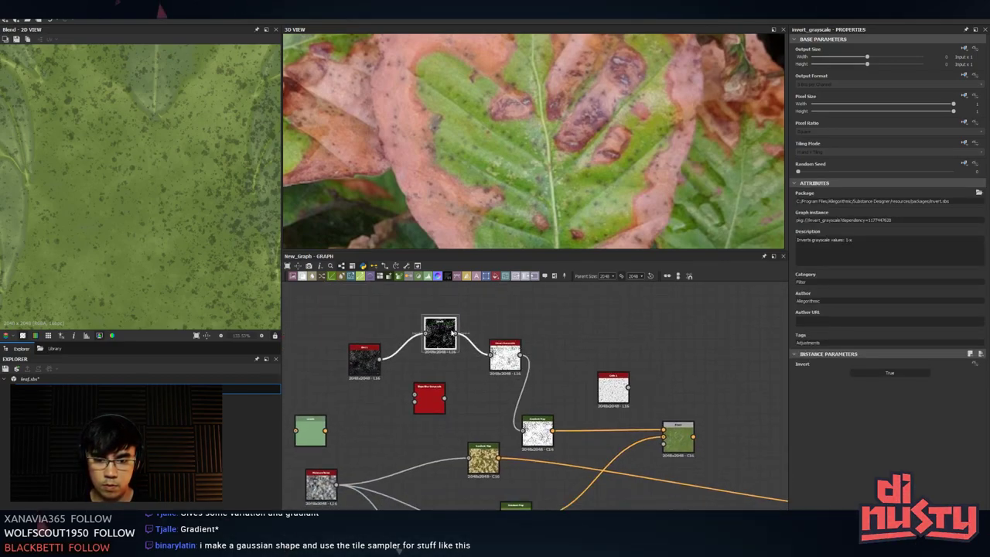
key("ctrl+d")
left_click(618, 307)
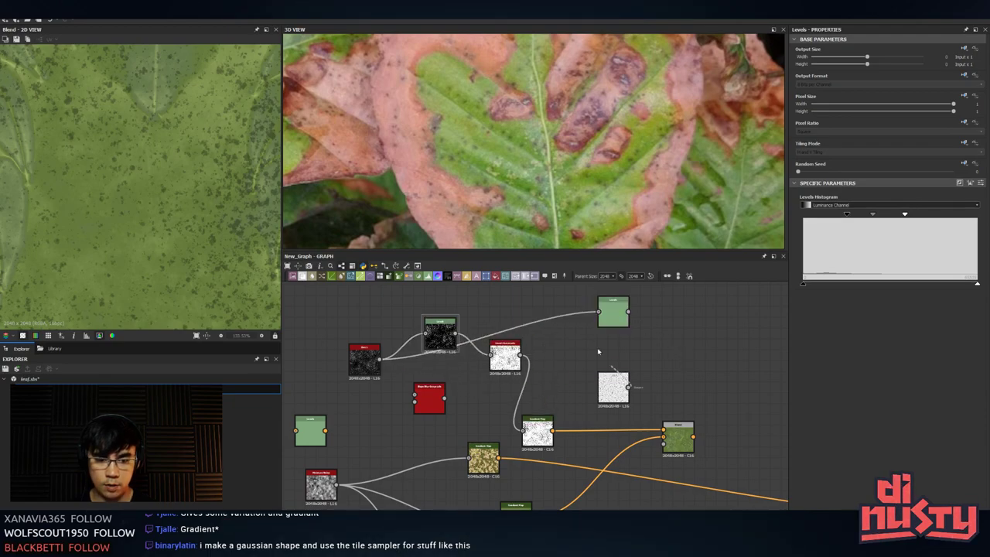
double_click(570, 316)
left_click_drag(605, 317, 603, 316)
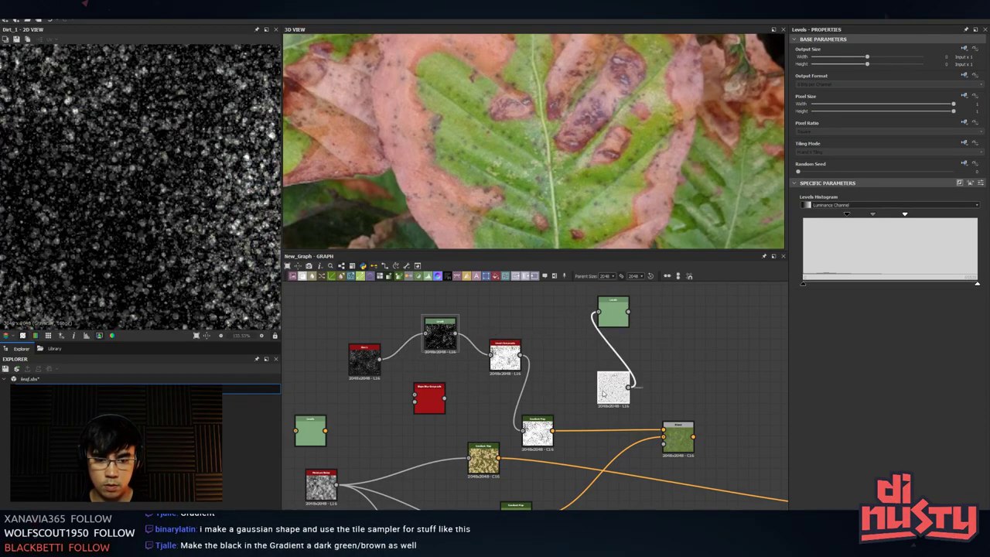
left_click_drag(614, 388, 571, 365)
double_click(606, 310)
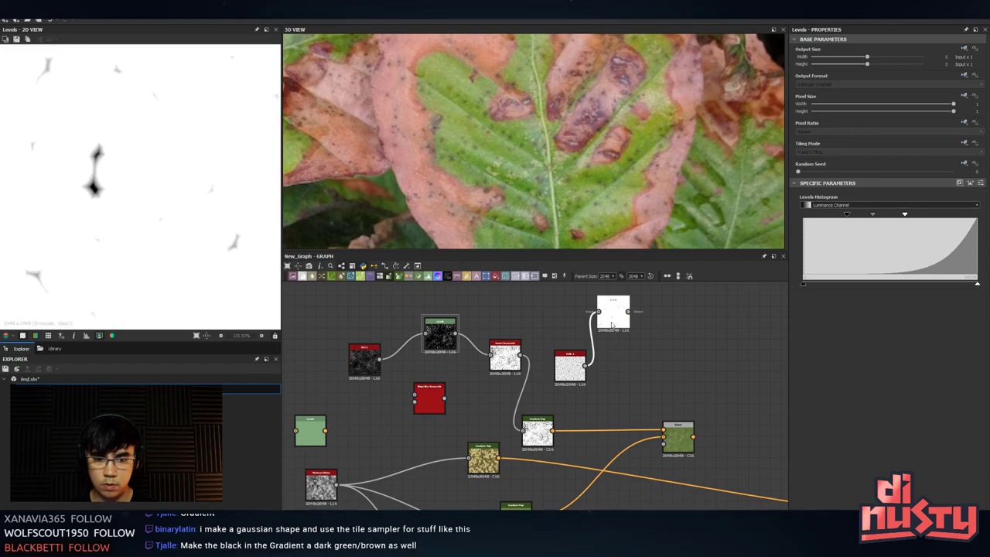
- Push the input range of the Cells 1 Levels to the white end, isolating small white dots on black
key("ctrl+z")
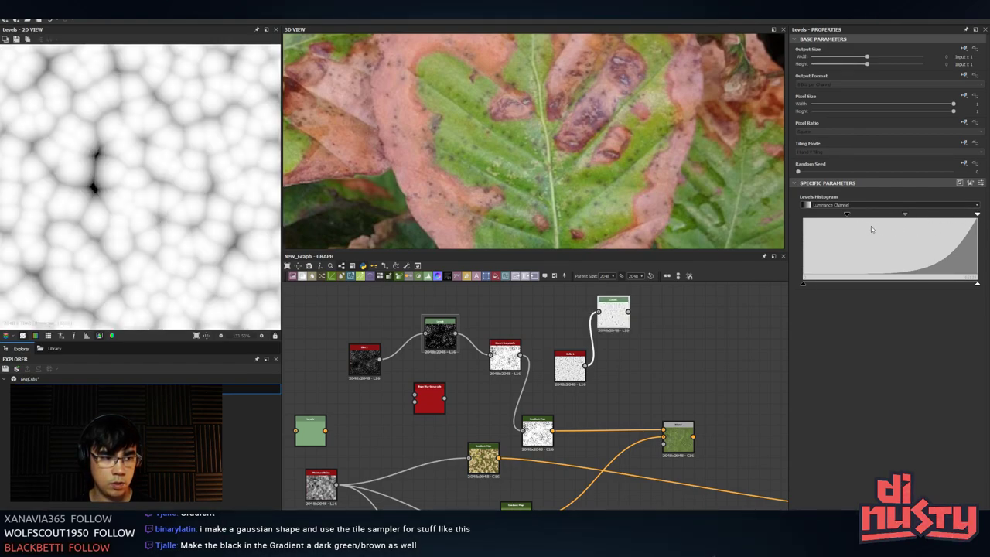
left_click_drag(848, 216, 977, 214)
middle_click_drag(613, 321, 571, 319)
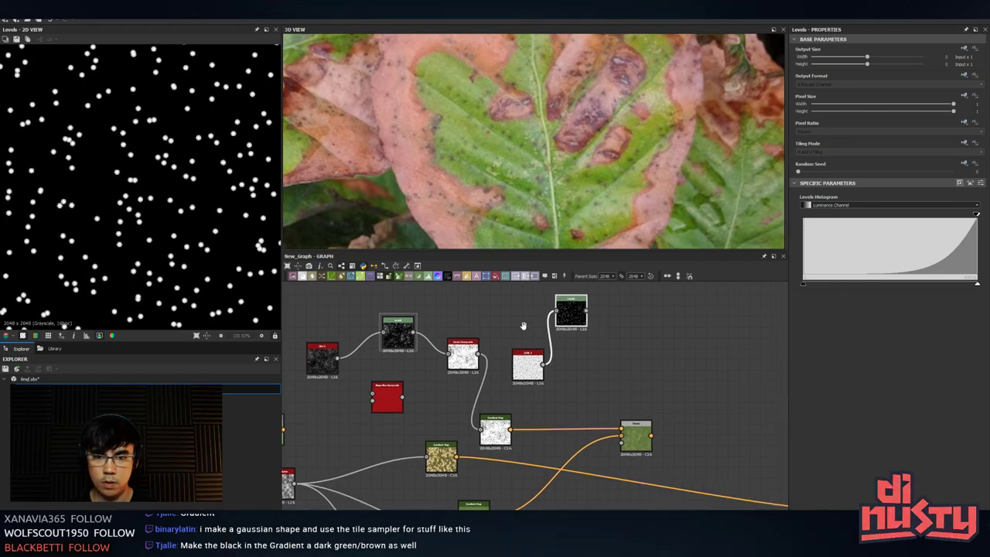
- Add a Blur HQ Grayscale node after the Cells 1 Levels
key("space")
type("blu")
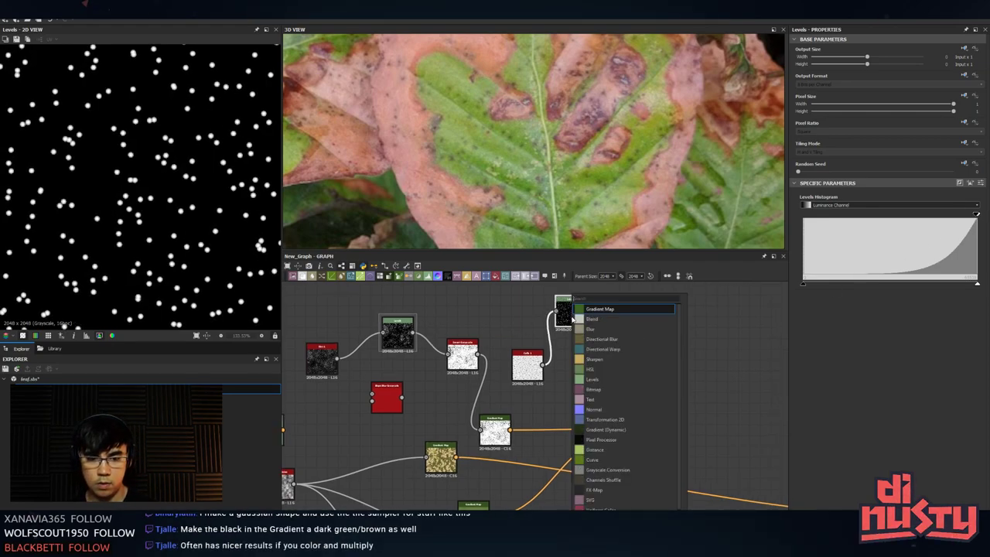
left_click(607, 339)
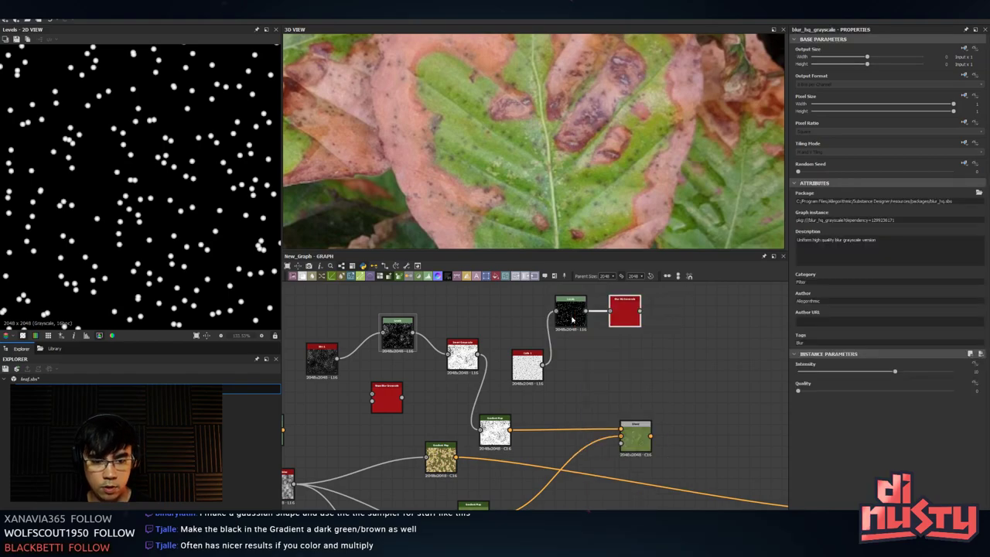
- Duplicate the speck Gradient Map, connect the copy to the Blur HQ Grayscale output and preview it
left_click(463, 356)
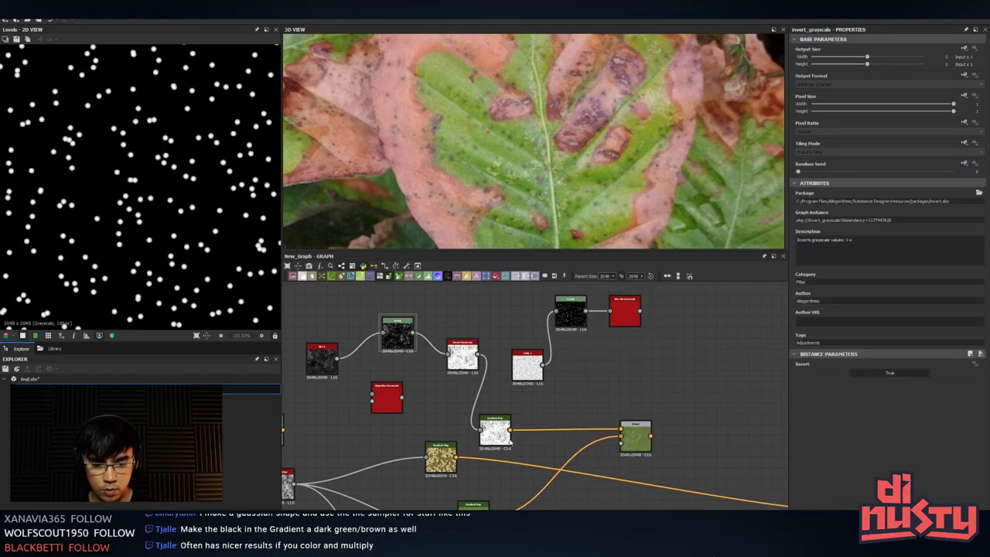
left_click(496, 432)
key("ctrl+d")
left_click_drag(536, 410, 602, 378)
double_click(615, 377)
- Arrange Cells 1, its Levels and the Blur HQ Grayscale node in a spaced row above the Dirt 1 branch
left_click_drag(528, 367, 495, 288)
left_click_drag(571, 315, 549, 315)
middle_click_drag(468, 324, 619, 403)
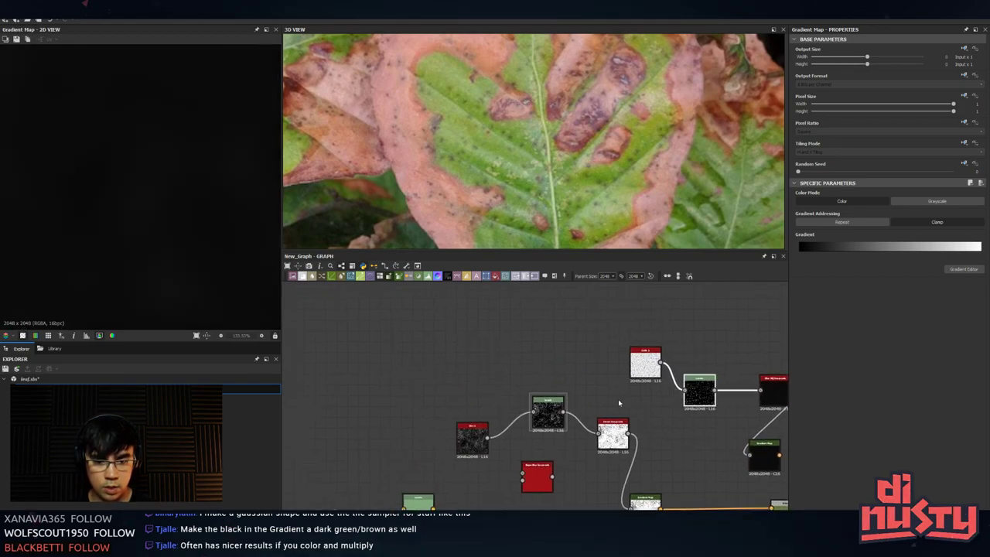
left_click_drag(645, 365, 558, 307)
middle_click_drag(649, 367, 564, 339)
left_click_drag(616, 365, 584, 321)
left_click(693, 364)
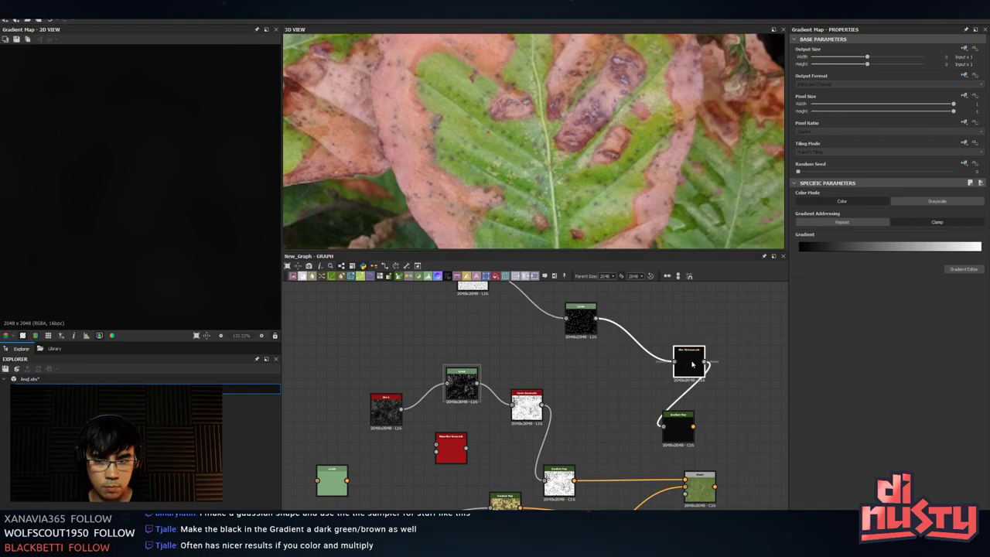
left_click_drag(692, 364, 649, 331)
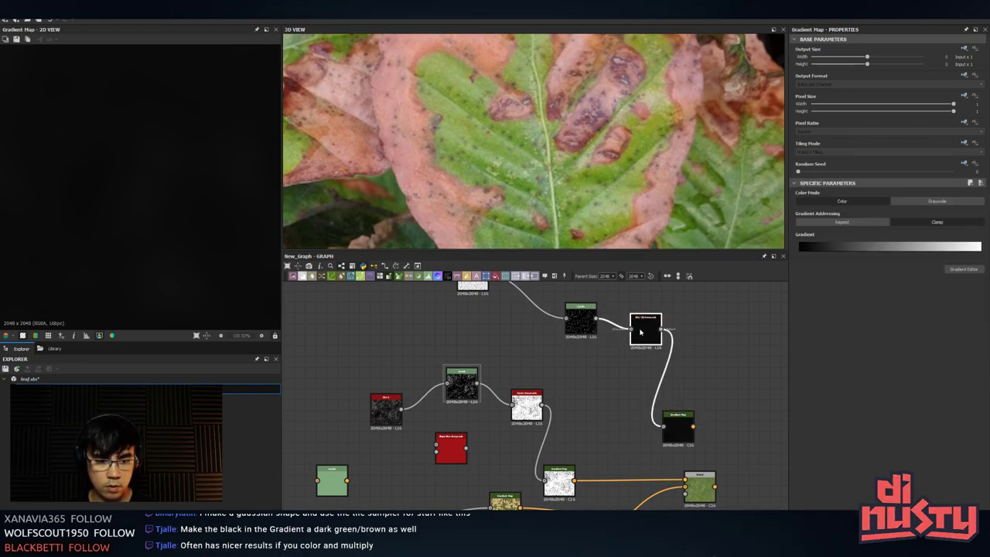
- Set the Blur HQ Grayscale quality to 1 and its intensity to 0.75
double_click(641, 333)
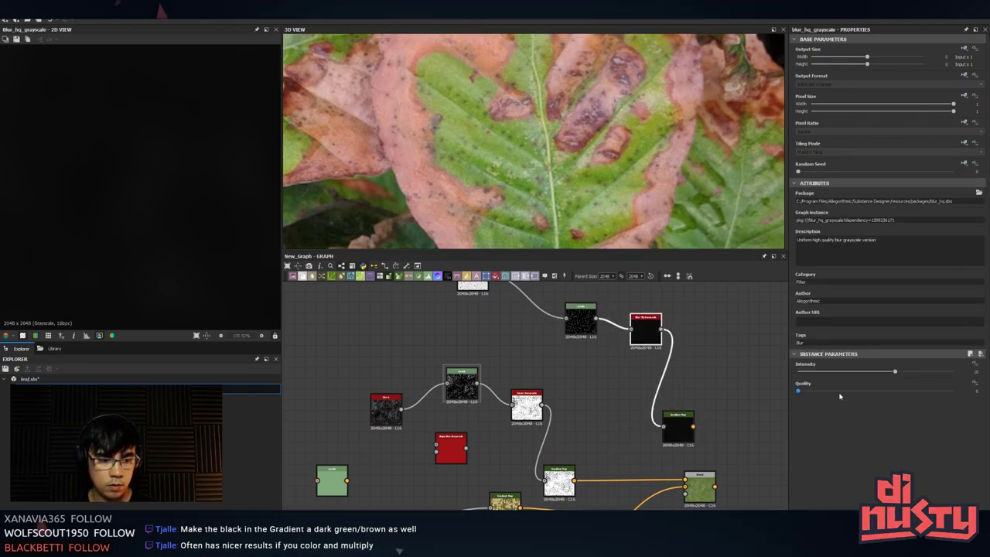
left_click_drag(840, 394, 805, 374)
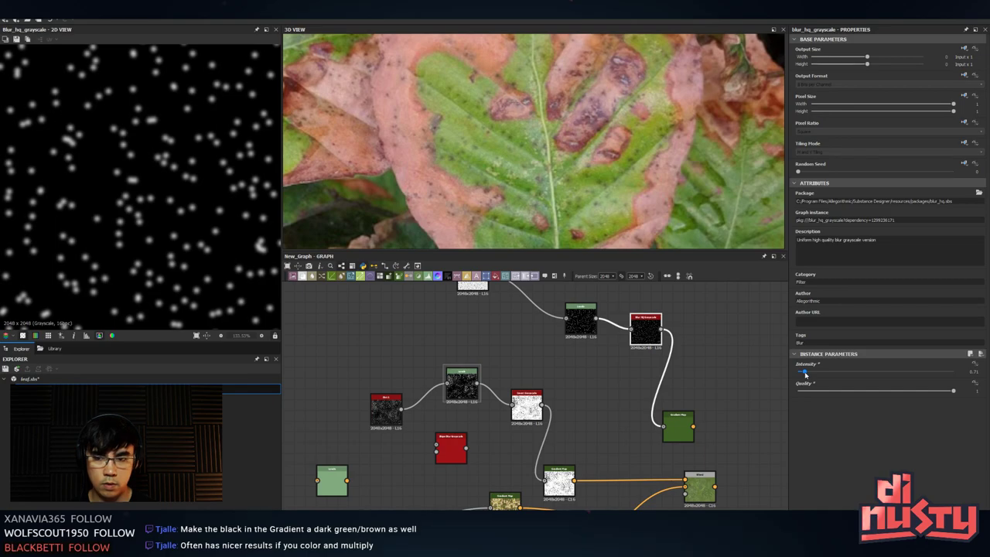
left_click_drag(805, 374, 806, 374)
- Try the blur before the Levels by rewiring Cells 1 through Blur HQ Grayscale and Levels into the duplicated Gradient Map
left_click_drag(646, 326, 580, 349)
left_click(581, 333)
middle_click_drag(592, 348, 621, 413)
left_click_drag(650, 409, 617, 337)
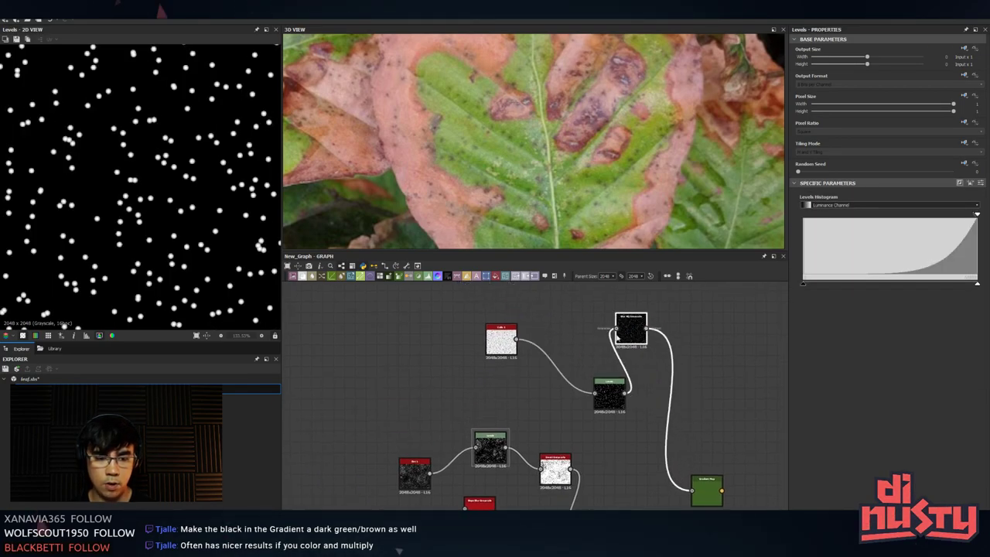
left_click_drag(517, 339, 616, 330)
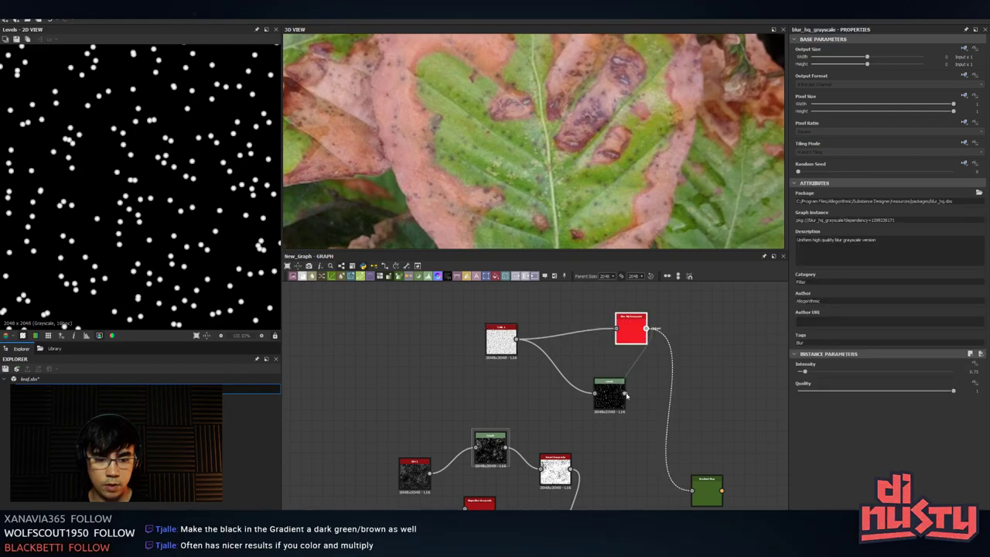
left_click_drag(594, 393, 595, 393)
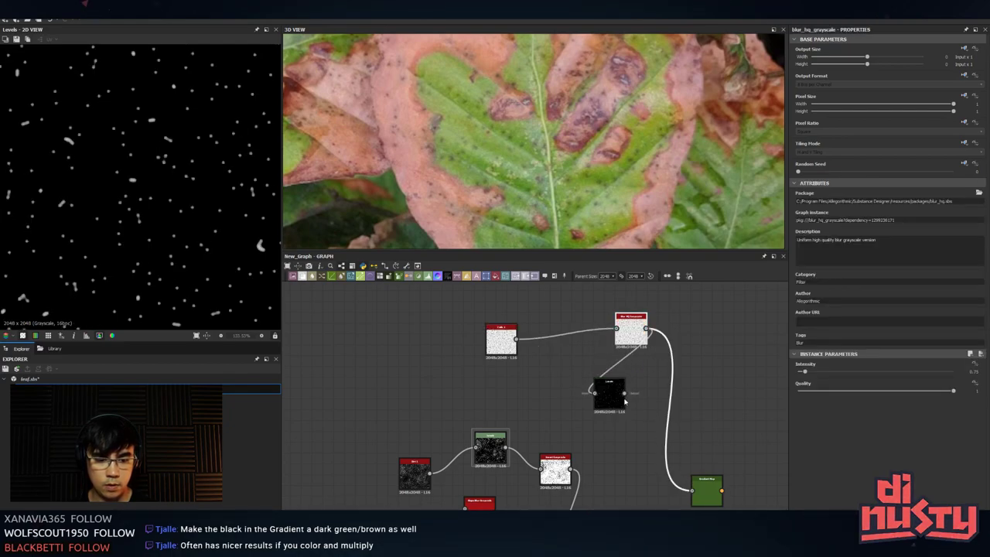
left_click_drag(700, 490, 700, 489)
left_click_drag(609, 393, 630, 393)
left_click_drag(643, 345, 568, 334)
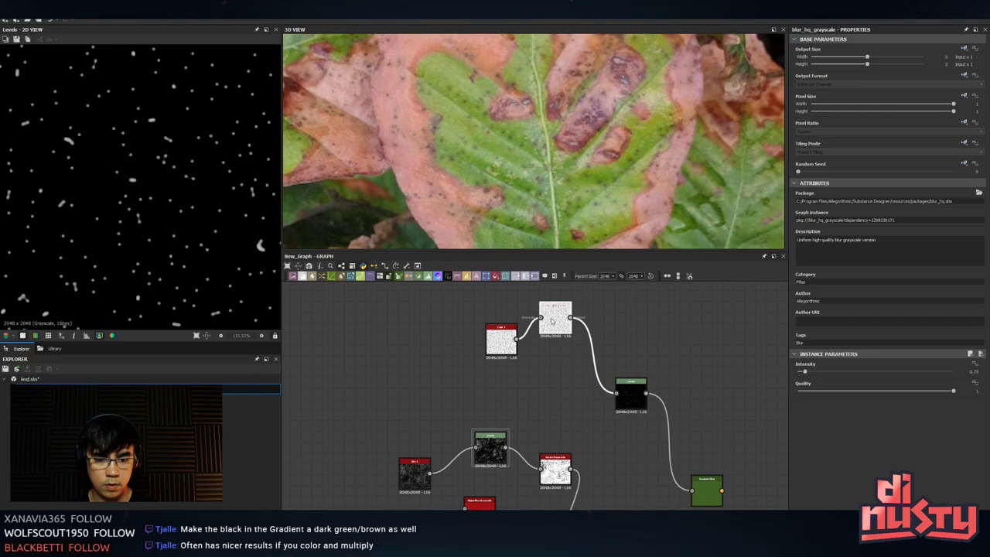
double_click(568, 334)
double_click(633, 396)
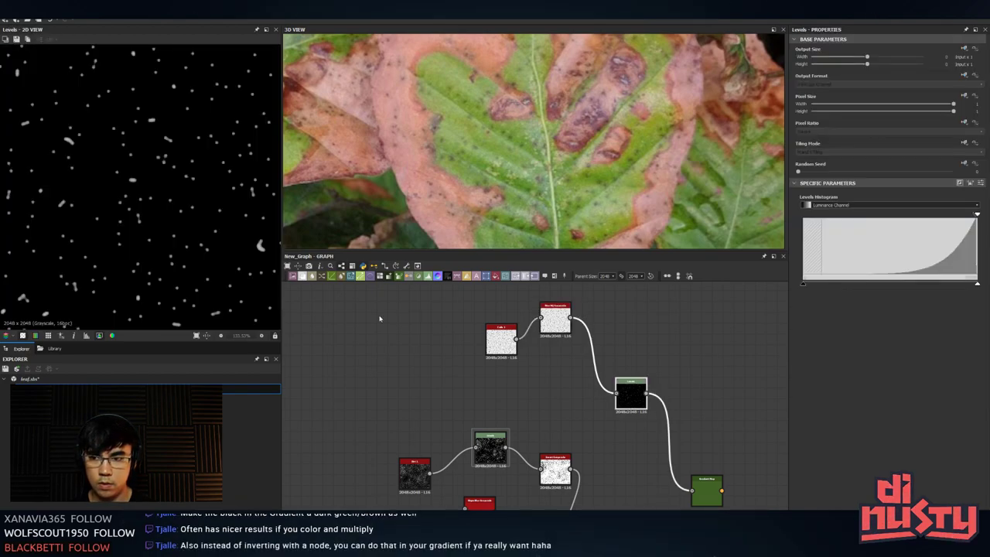
- Reduce the Blur HQ Grayscale intensity to 0.36 while watching the dots
scroll(182, 188, "up", 3)
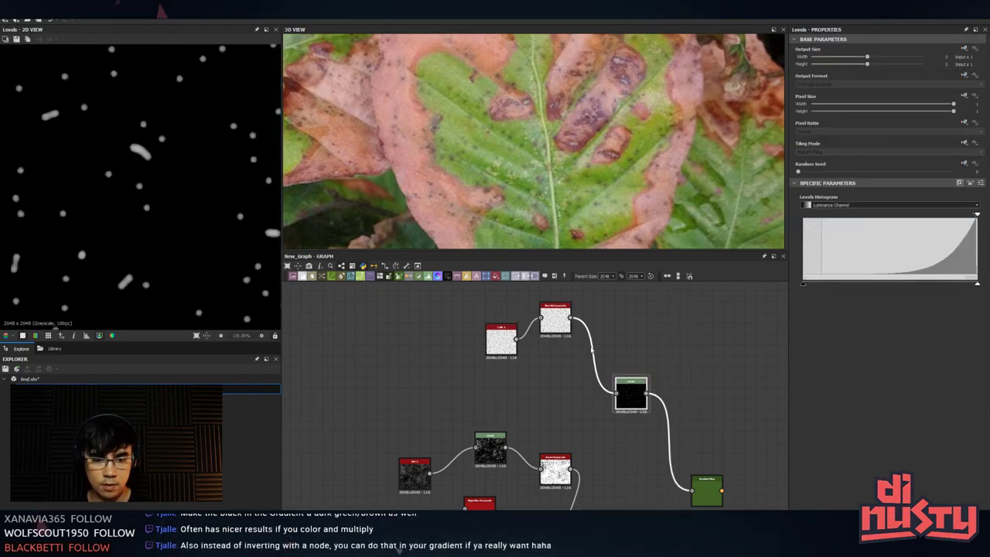
left_click_drag(563, 329, 574, 345)
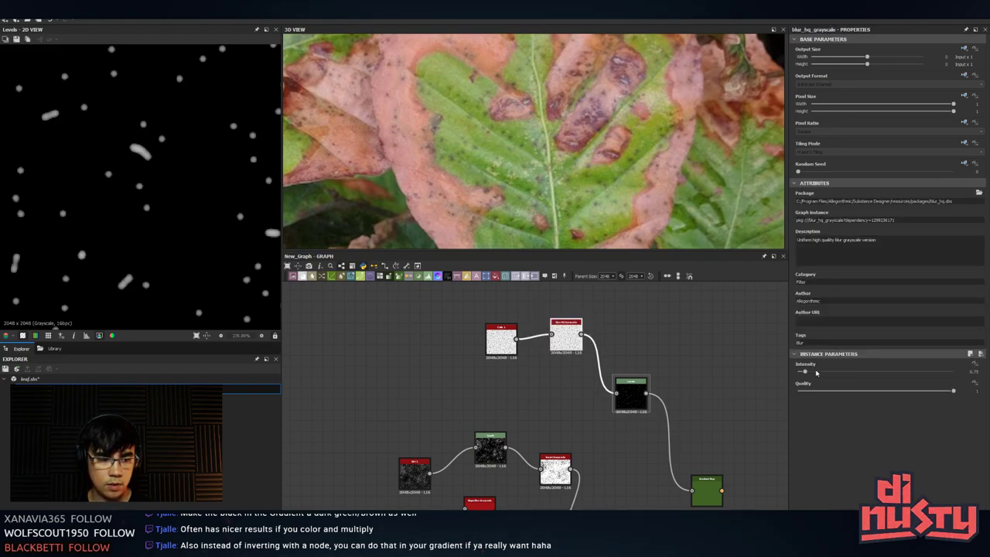
left_click_drag(804, 373, 802, 373)
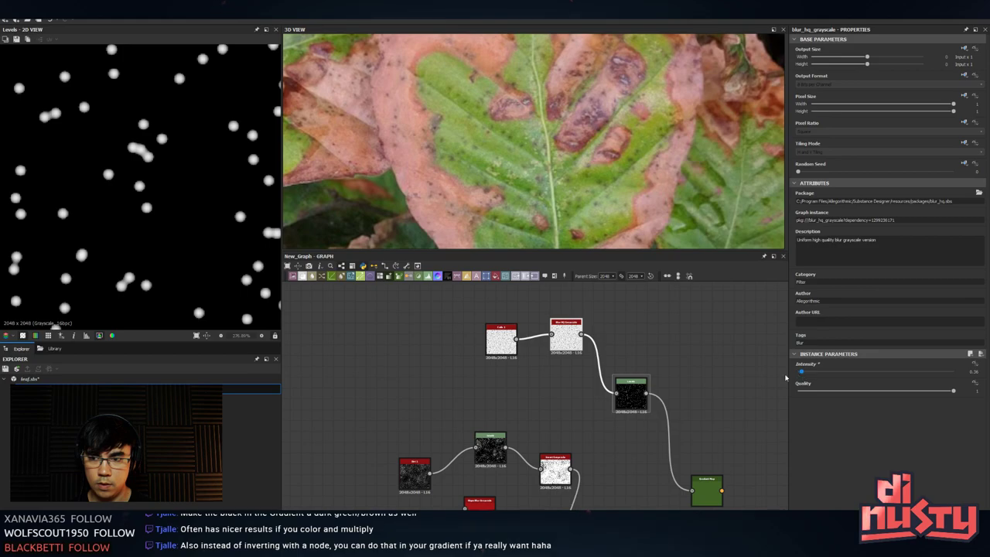
- Try shifting the input handles of the Cells 1 Levels to change the blurred dots
left_click(630, 393)
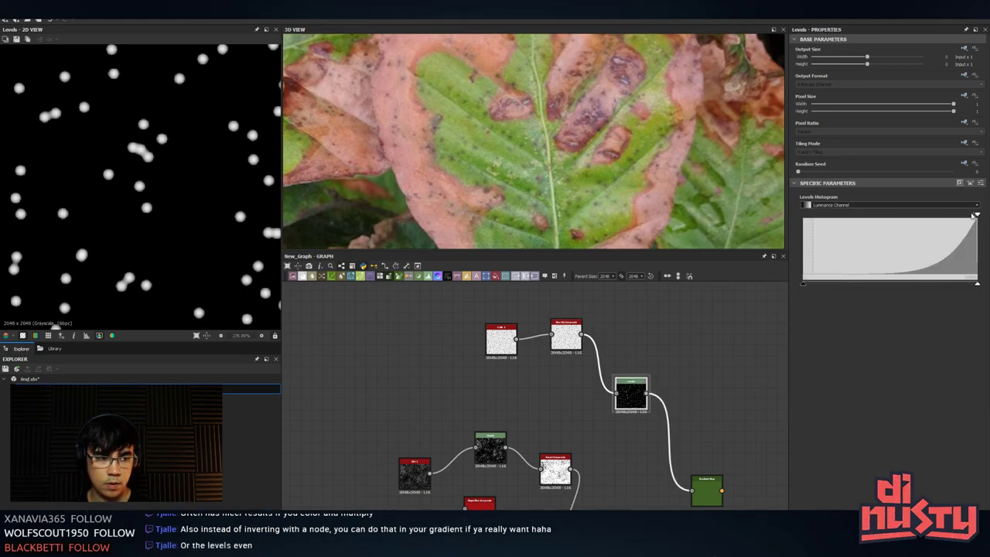
mouse_move(977, 216)
left_mouse_down()
mouse_move(948, 217)
mouse_move(977, 219)
left_mouse_up()
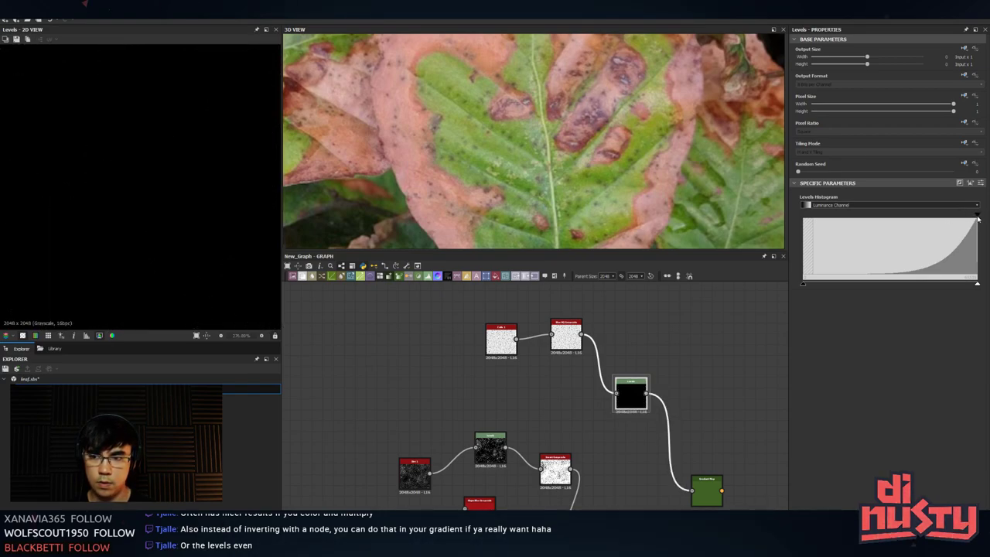
left_click(589, 346)
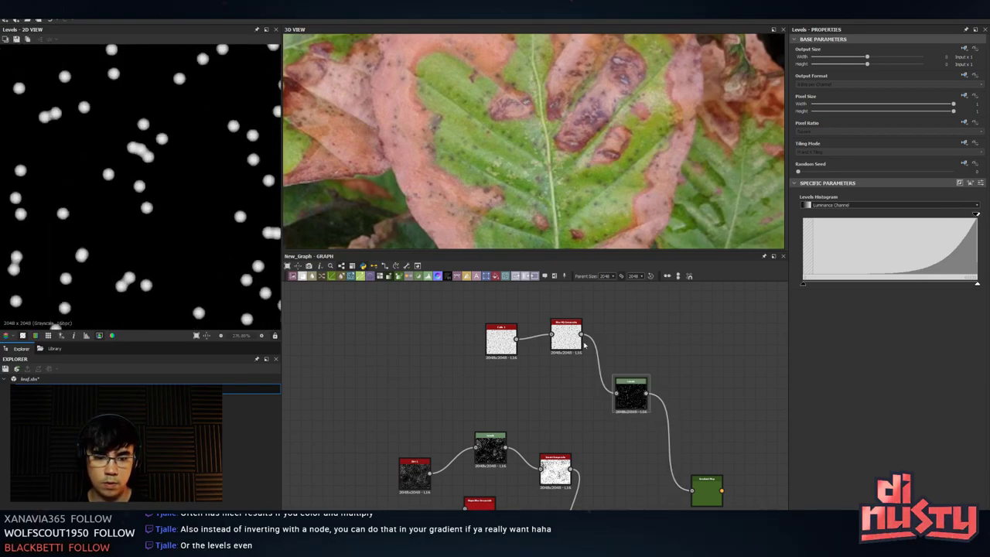
- Move the Blur HQ Grayscale node back between the Cells 1 Levels and the duplicated Gradient Map
left_click_drag(557, 347, 702, 396)
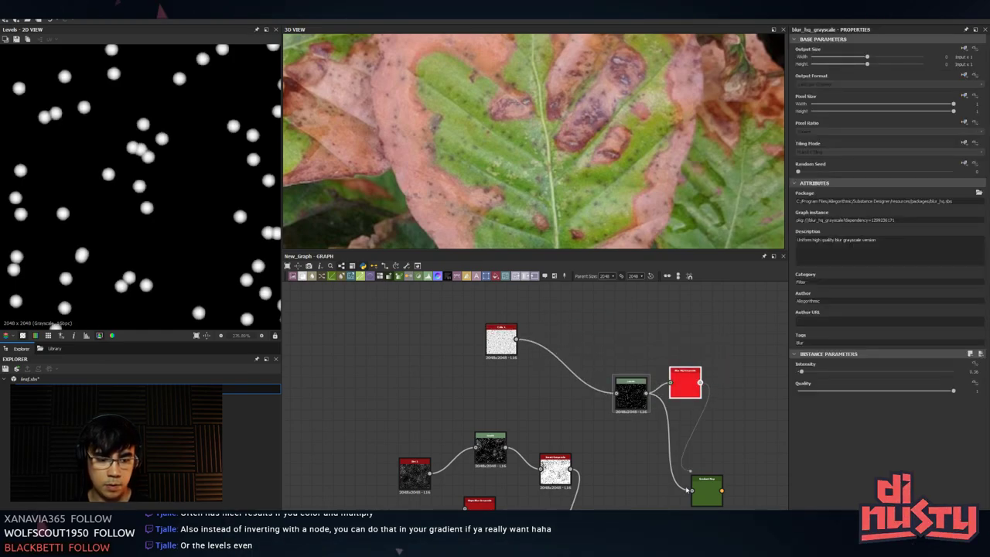
left_click_drag(687, 489, 761, 483)
left_click_drag(686, 388, 686, 414)
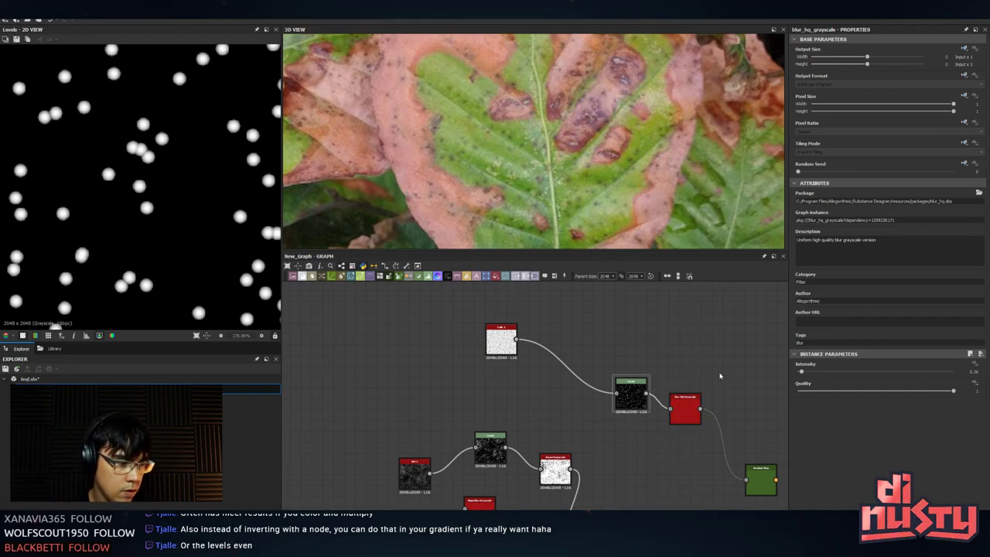
mouse_move(687, 360)
middle_mouse_down()
mouse_move(690, 312)
mouse_move(689, 343)
middle_mouse_up()
left_click(628, 387)
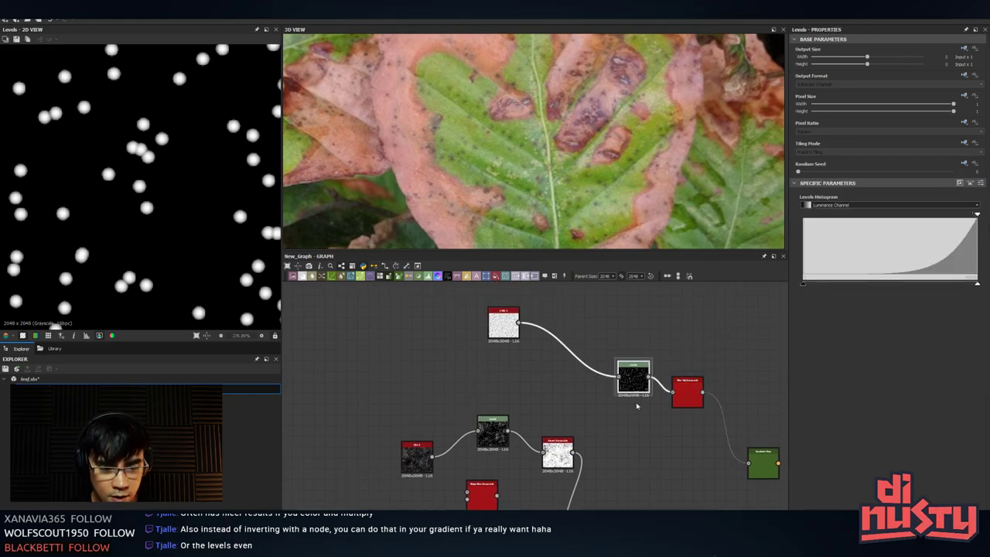
- Invert the Dirt 1 specks by swapping the output range in their Levels node, and delete the Invert Grayscale node
scroll(243, 202, "down", 3)
middle_click_drag(601, 345, 567, 333)
middle_click_drag(659, 386, 672, 337)
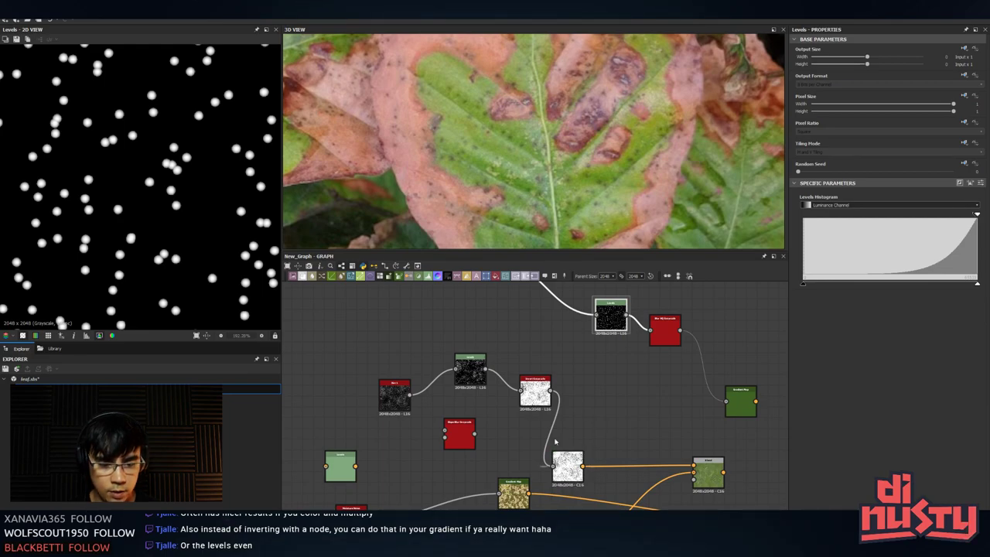
double_click(536, 393)
double_click(471, 372)
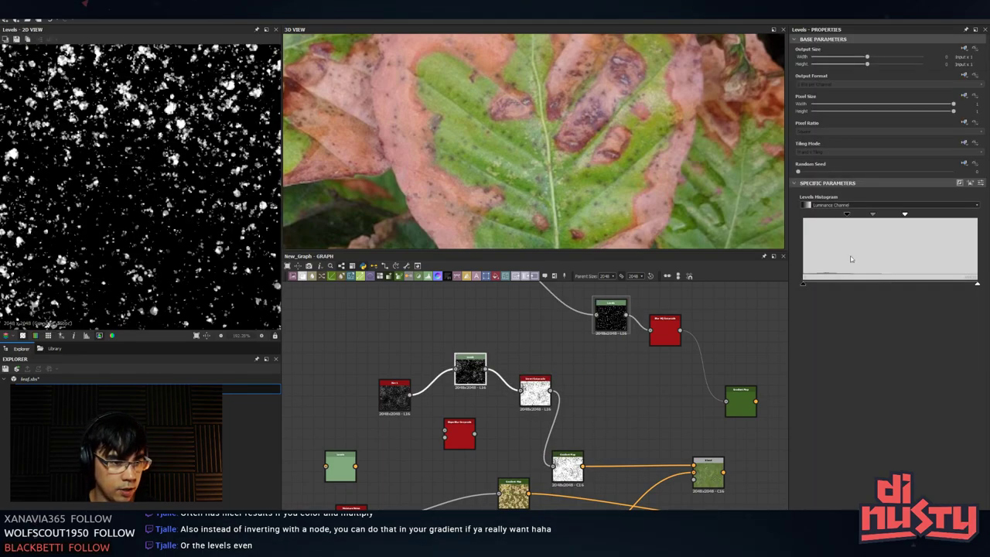
left_click_drag(805, 284, 950, 286)
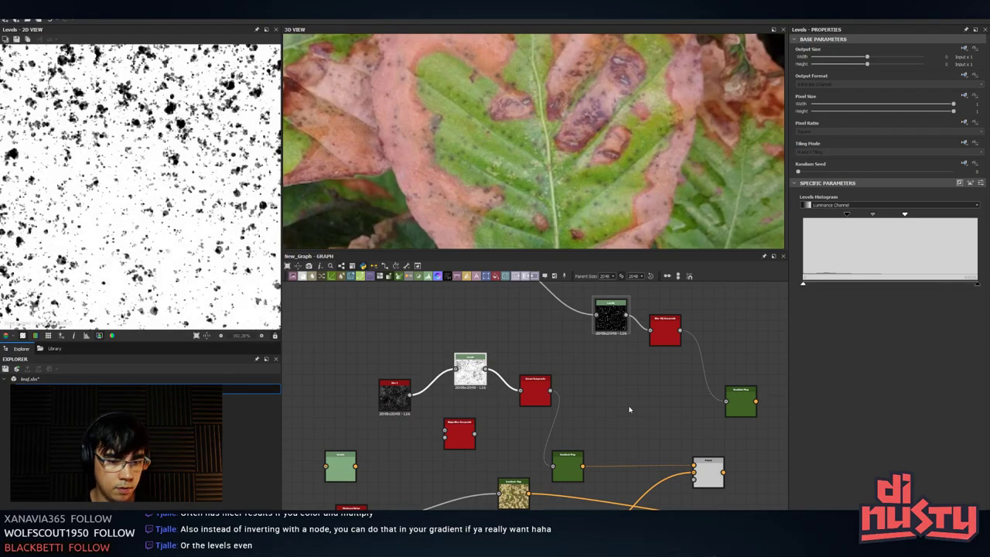
left_click(536, 391)
key("Delete")
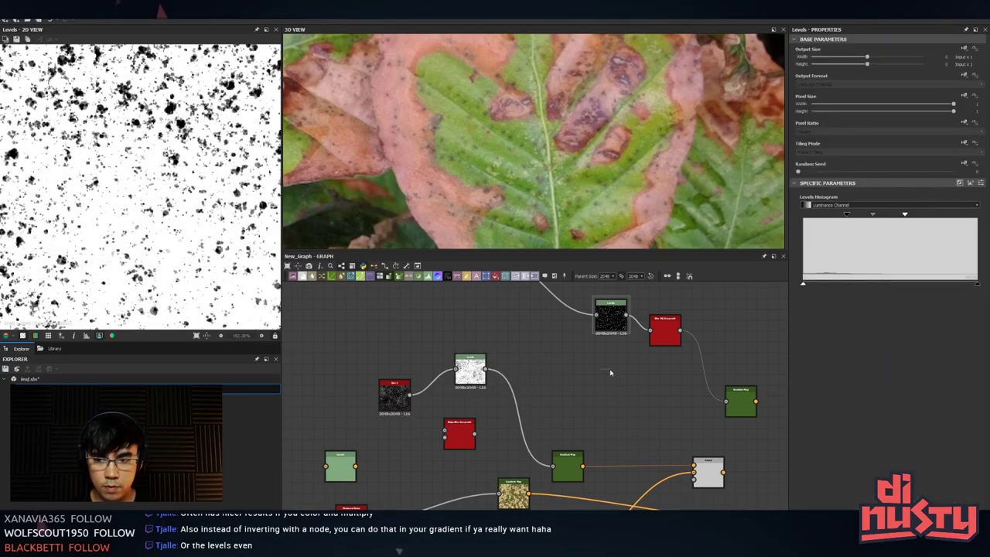
- Preview the Blend and examine the multiplied specks across the leaf
scroll(703, 475, "up", 2)
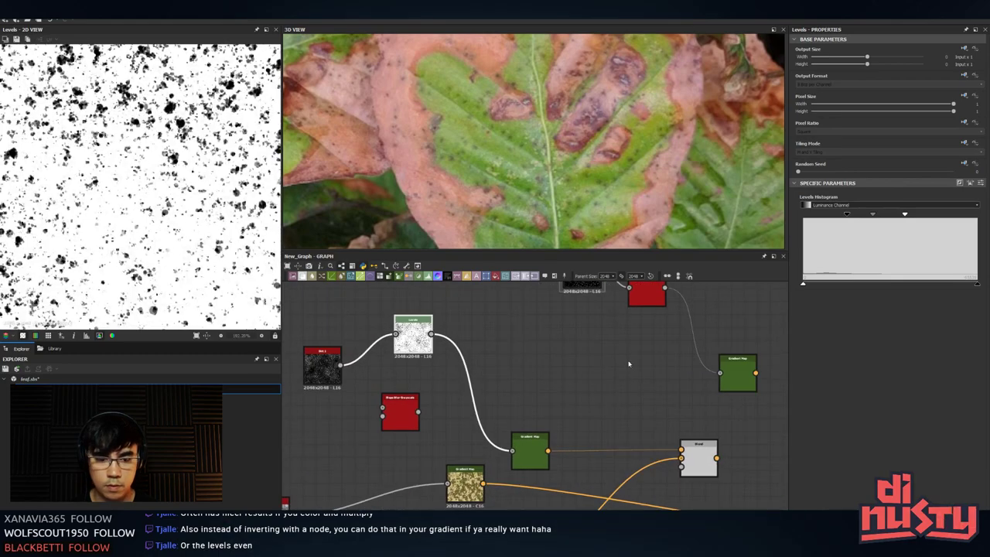
double_click(703, 476)
middle_click_drag(626, 373, 531, 372)
scroll(531, 371, "down", 1)
scroll(166, 117, "down", 4)
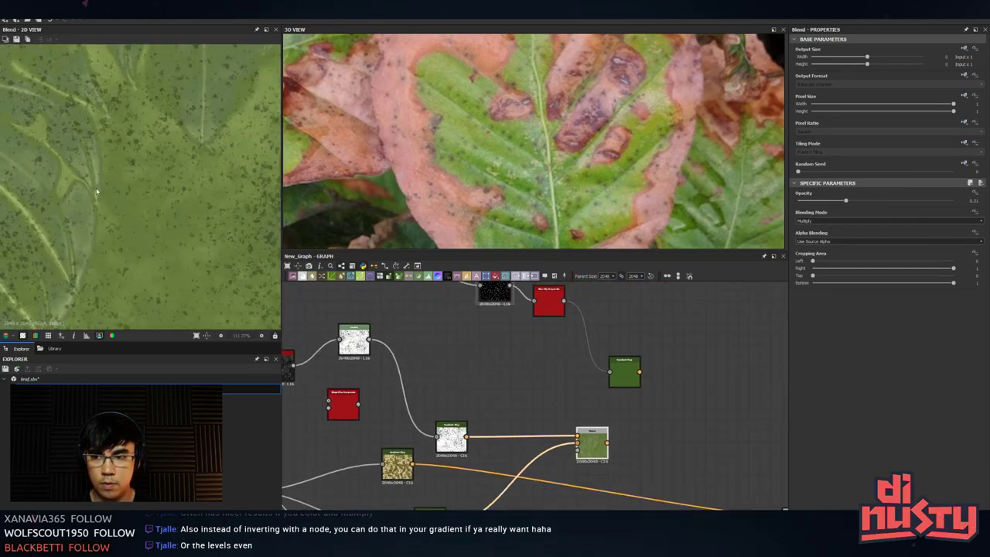
scroll(166, 117, "up", 3)
middle_click_drag(167, 116, 191, 287)
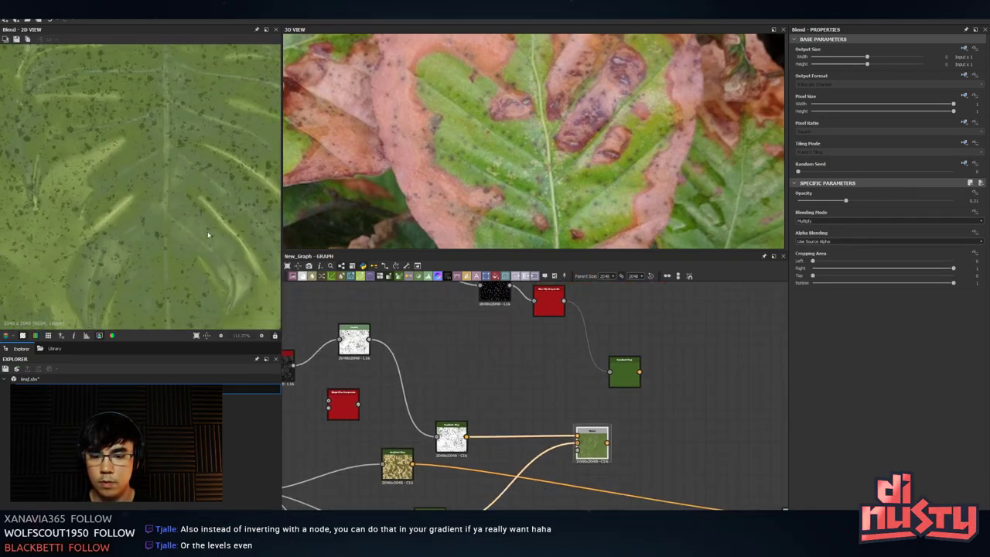
- Preview the curvature Blend and the inverted leaf mask nodes to look for a mask for the multiplied specks
middle_click_drag(596, 447, 598, 410)
left_click_drag(598, 410, 641, 403)
middle_click_drag(684, 287, 694, 292)
middle_click_drag(568, 493, 722, 322)
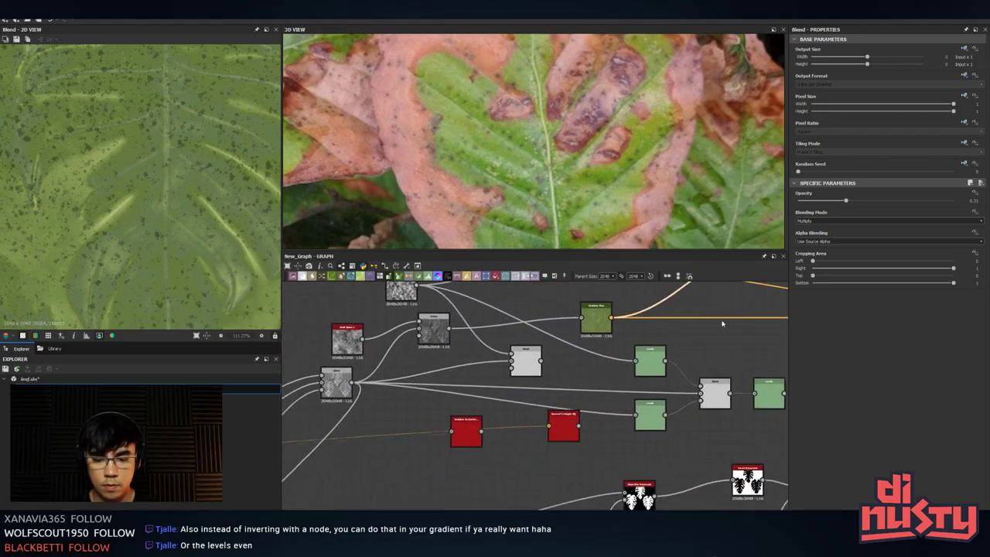
middle_click_drag(550, 340, 596, 353)
double_click(482, 347)
left_click(451, 304)
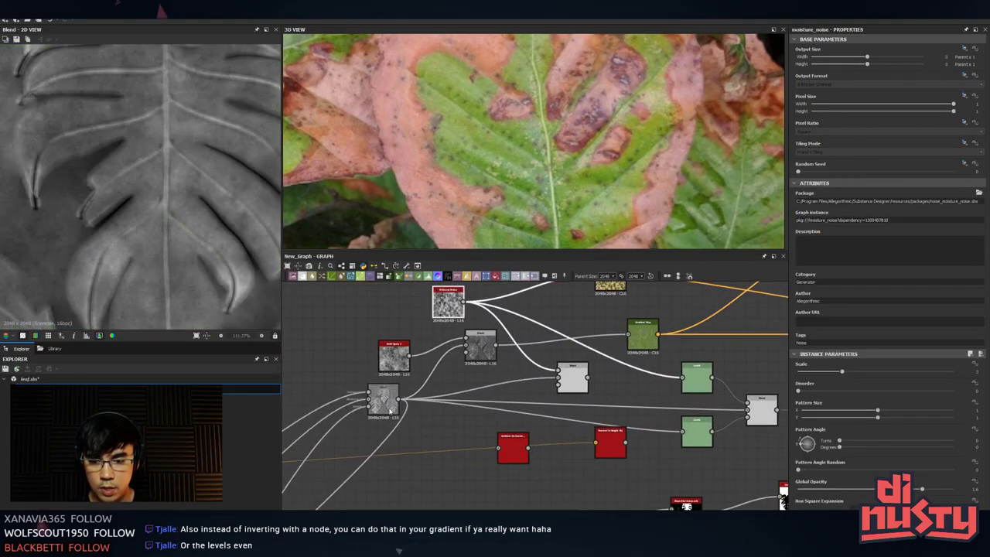
double_click(390, 410)
middle_click_drag(601, 431, 820, 253)
scroll(549, 441, "down", 1)
middle_click_drag(524, 466, 477, 473)
double_click(392, 471)
scroll(202, 216, "down", 5)
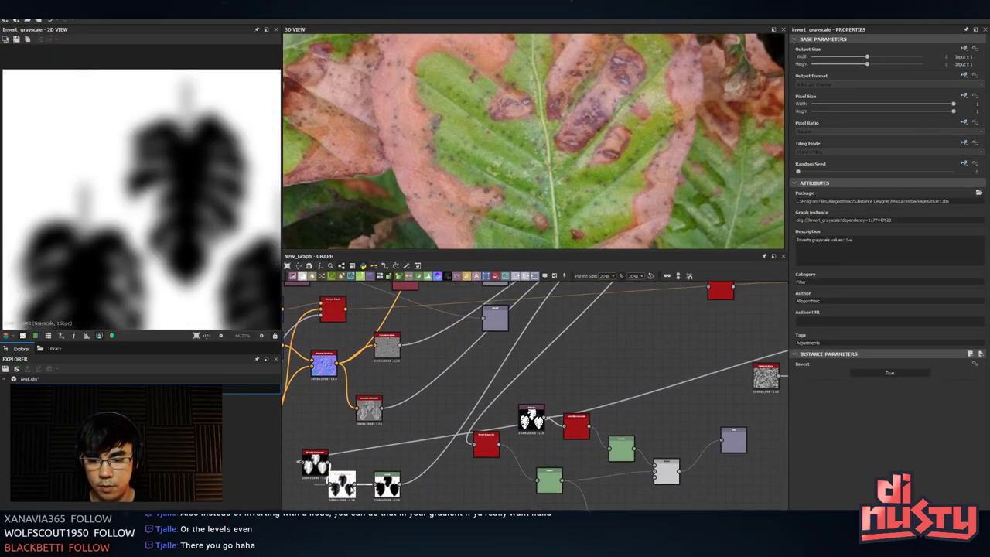
- Connect the inverted leaf mask's Levels output to the opacity input of the specks Blend and preview the Blend
left_click(621, 355)
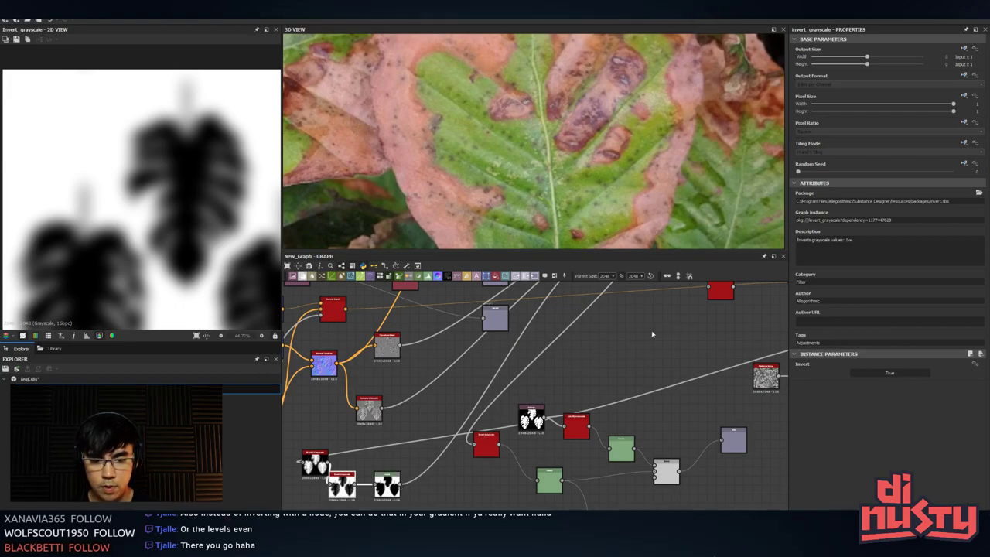
middle_click_drag(671, 331, 397, 545)
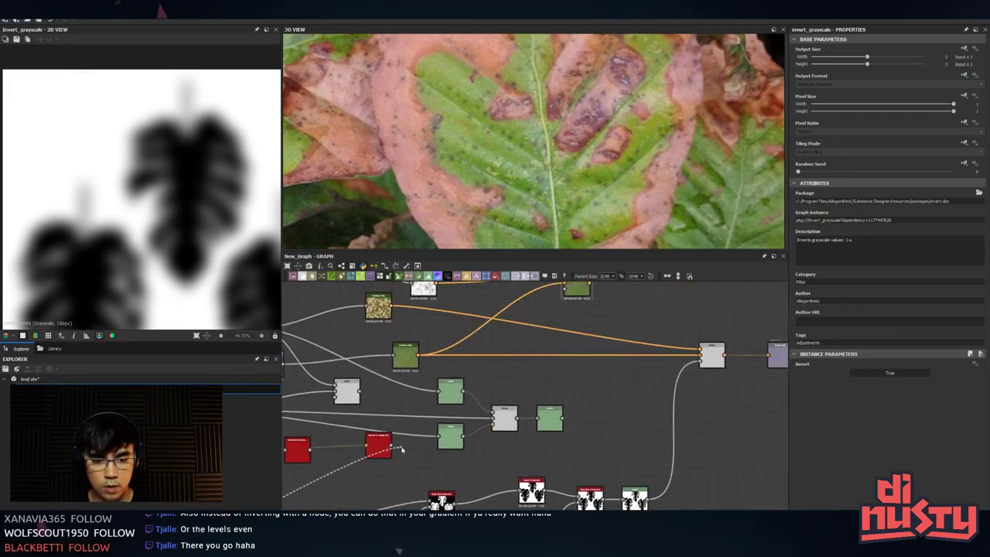
middle_click_drag(619, 366, 469, 398)
middle_click_drag(569, 290, 659, 339)
left_click(501, 371)
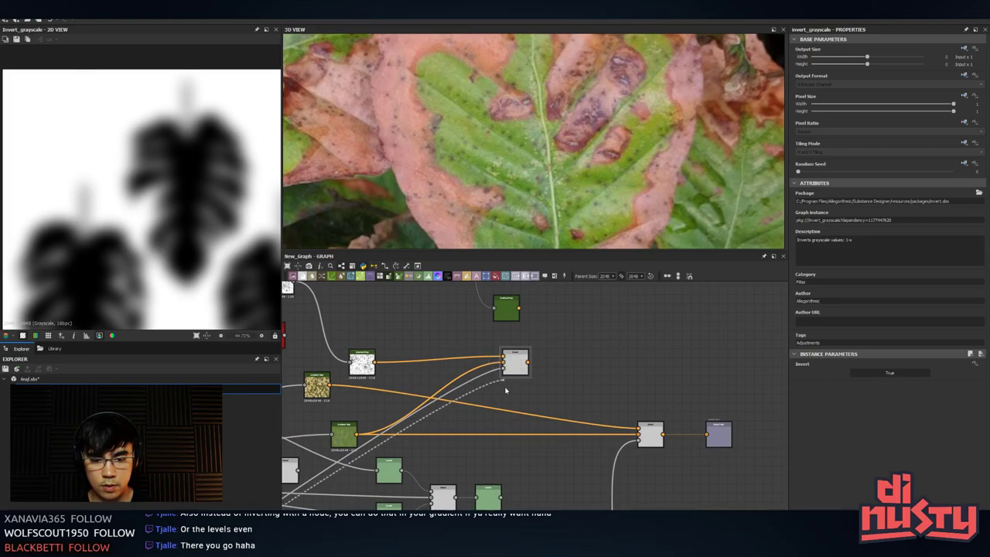
double_click(525, 367)
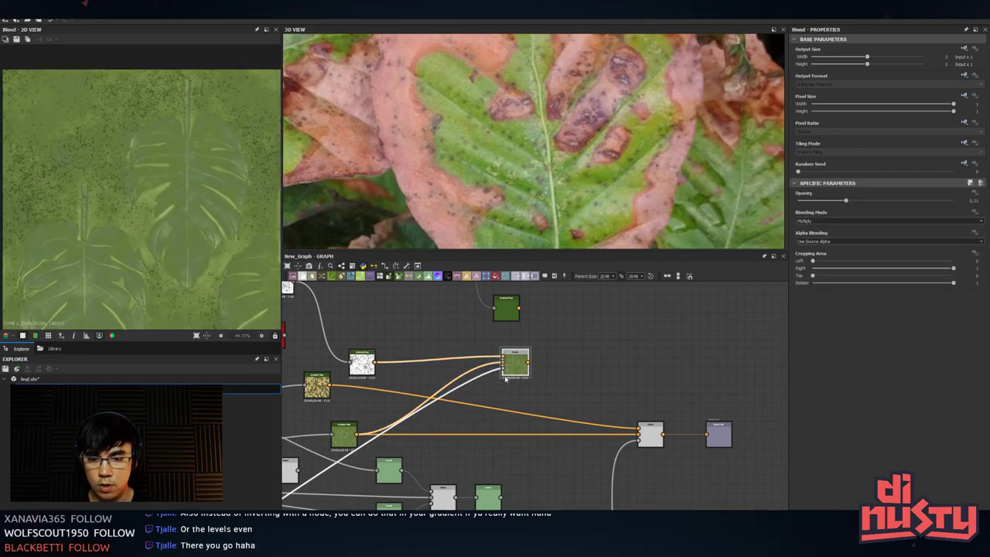
- Insert a Levels node between the inverted leaf mask and the specks Blend, place it beside the Blend and preview it
left_click(490, 373)
key("space")
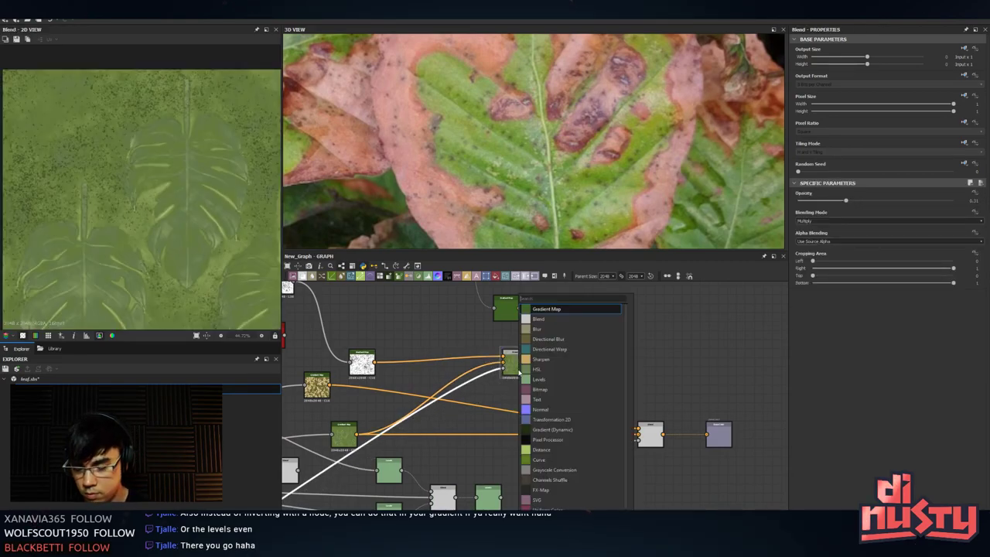
type("level")
key("Return")
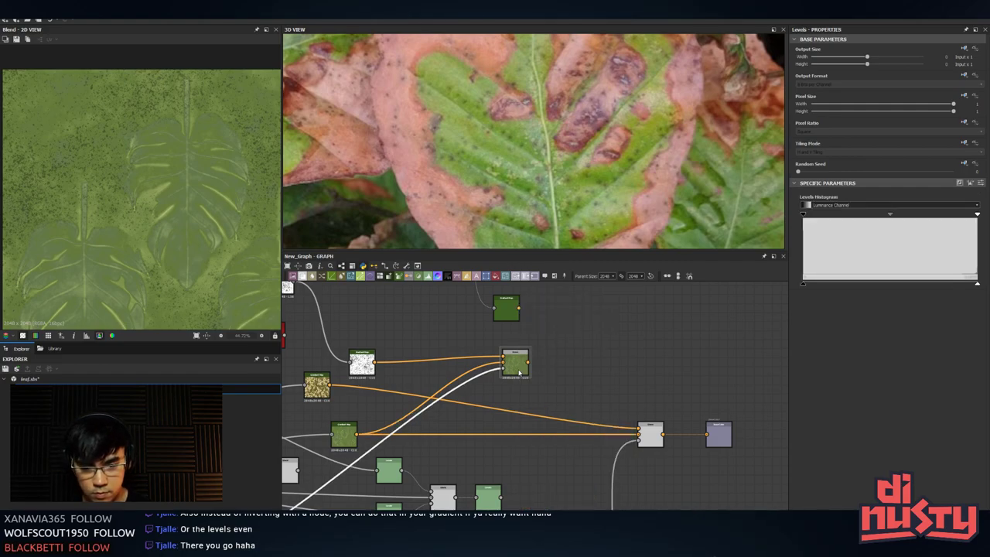
middle_click_drag(412, 423, 591, 371)
scroll(591, 371, "down", 2)
left_click_drag(447, 466, 622, 357)
middle_click_drag(628, 348, 527, 395)
scroll(539, 387, "up", 3)
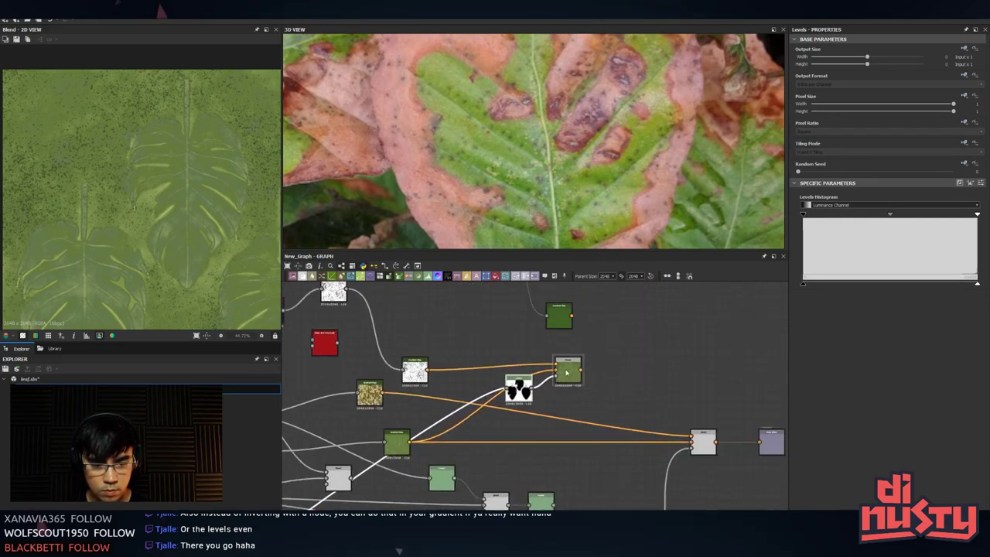
left_click_drag(573, 370, 617, 350)
left_click_drag(525, 392, 584, 393)
double_click(584, 393)
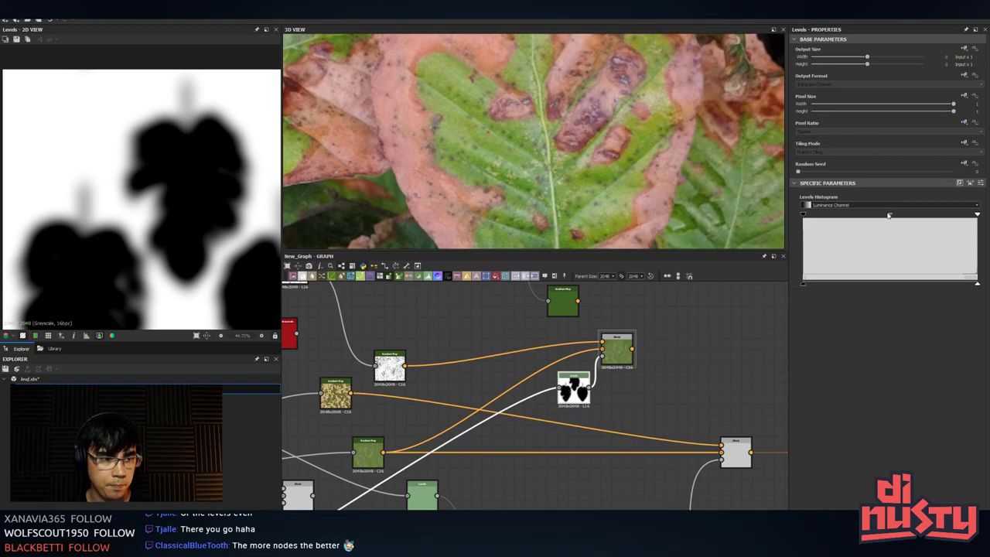
- Try adjusting the new Levels' input handles and swapping its output range to invert the leaf mask, checking the Blend
left_click_drag(855, 216, 891, 216)
double_click(620, 350)
left_click(579, 390)
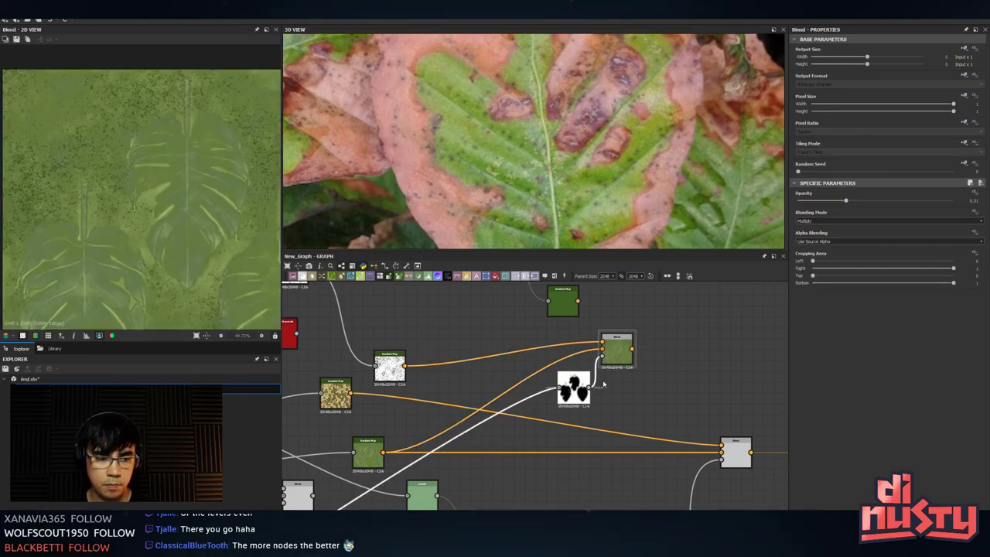
left_click_drag(965, 215, 928, 221)
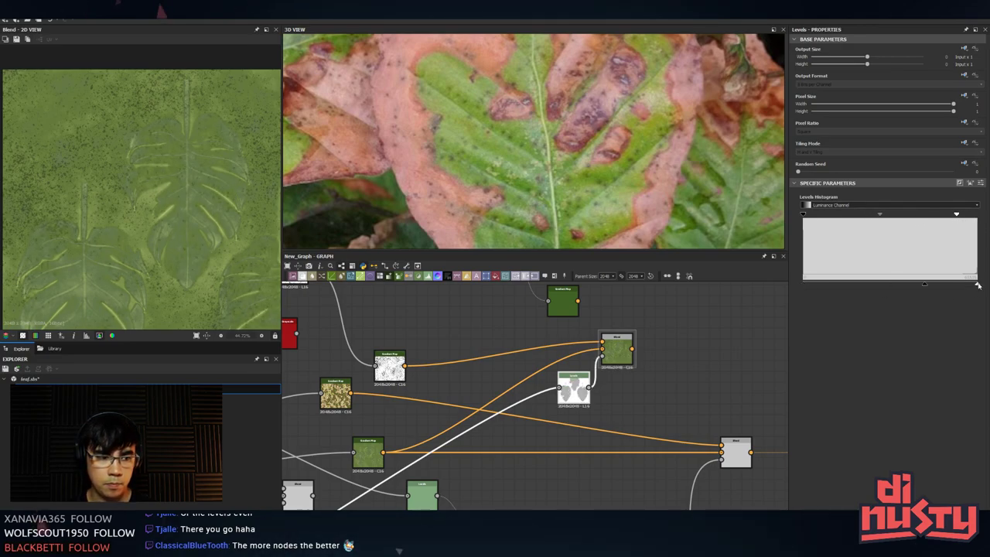
left_click_drag(977, 284, 678, 286)
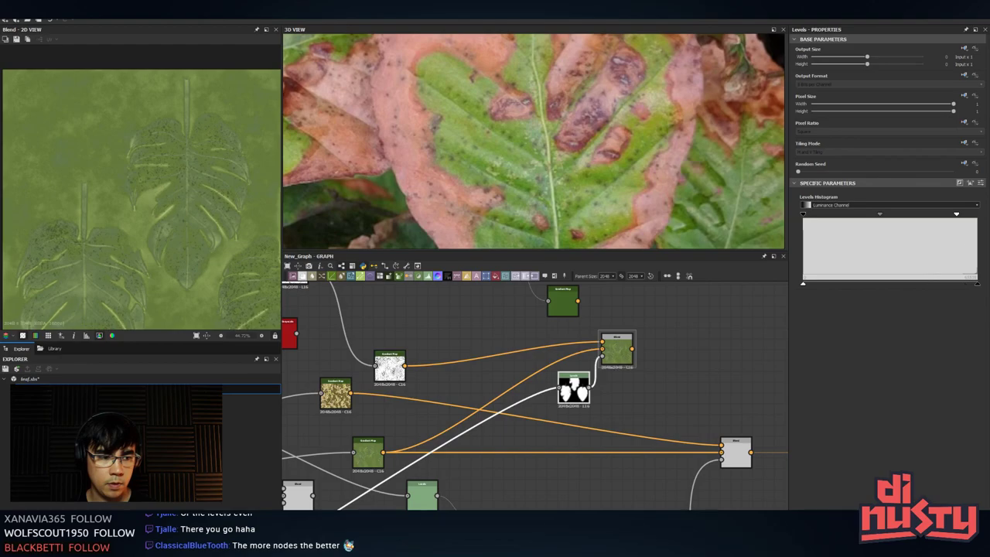
left_click_drag(889, 217, 831, 224)
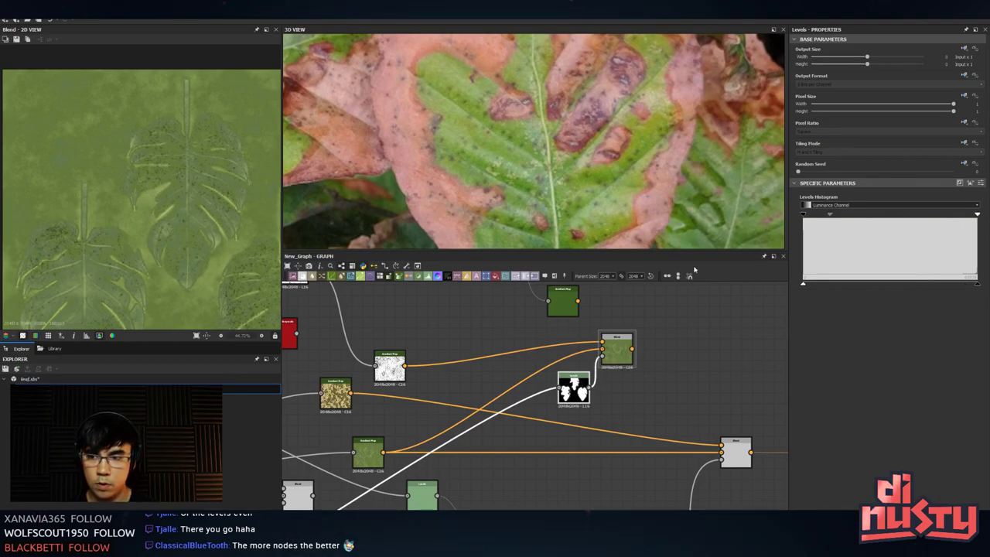
- Delete the new Levels node and disconnect the leaf mask from the opacity input of the specks Blend
left_click_drag(602, 391, 569, 401)
key("BackSpace")
scroll(480, 431, "down", 3)
mouse_move(302, 462)
middle_mouse_down()
mouse_move(535, 376)
mouse_move(705, 193)
middle_mouse_up()
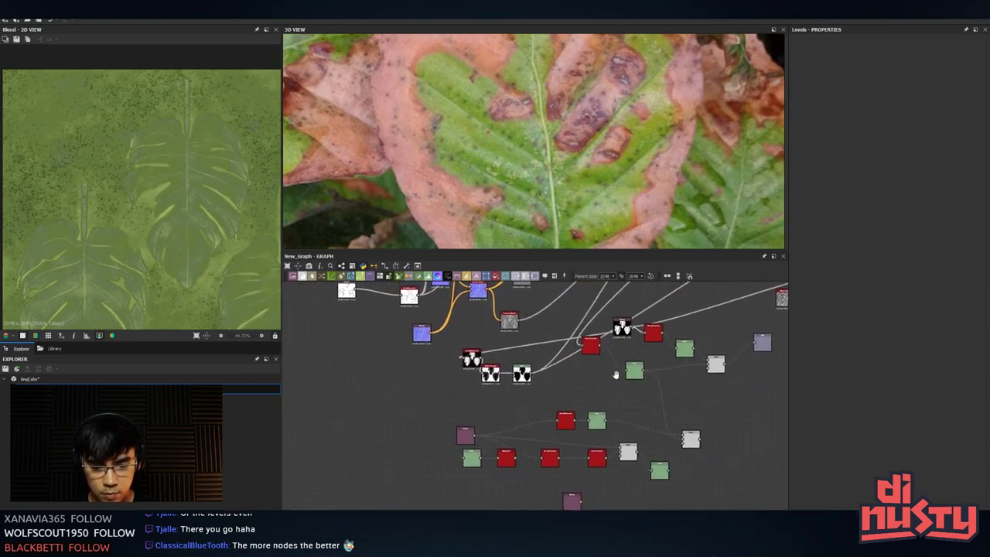
mouse_move(615, 373)
middle_mouse_down()
mouse_move(566, 424)
mouse_move(249, 516)
middle_mouse_up()
middle_click_drag(605, 343, 564, 469)
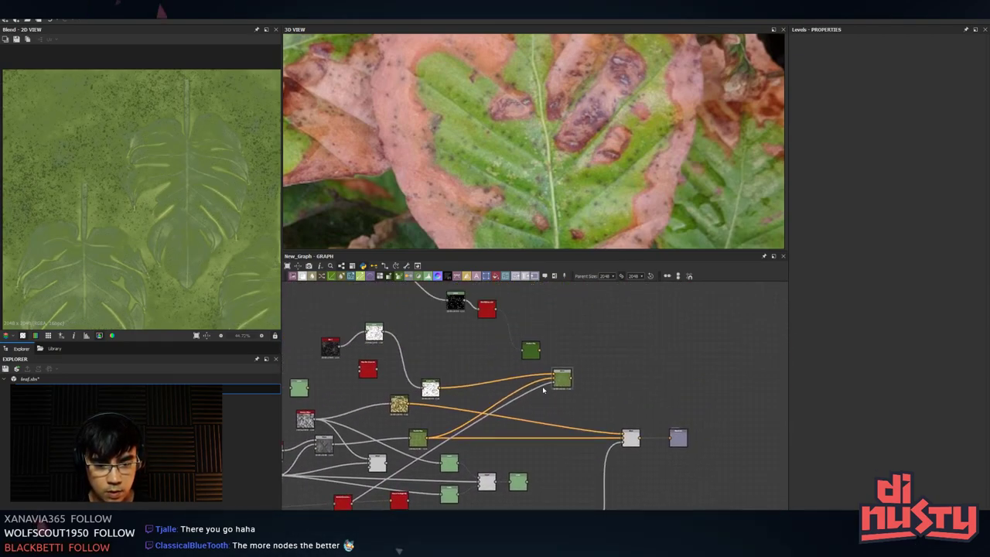
left_click(530, 404)
- Preview the blurred leaf mask, the leaf_vein2 bitmap and its Normal node to find a suitable vein mask
scroll(531, 405, "down", 2)
middle_click_drag(428, 472, 552, 392)
middle_click_drag(485, 428, 555, 397)
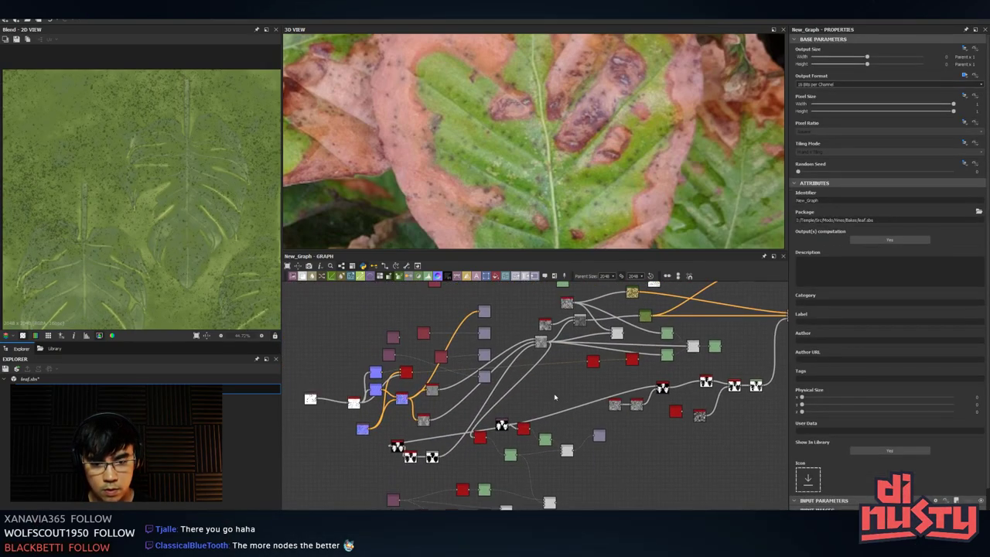
double_click(396, 447)
scroll(514, 400, "up", 5)
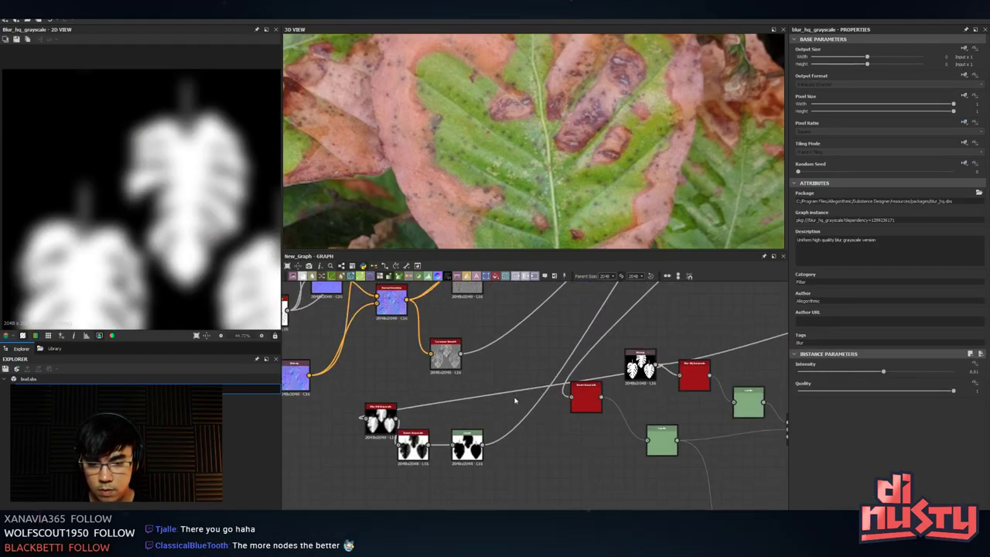
scroll(516, 366, "down", 1)
left_click(410, 406)
middle_click_drag(609, 292, 745, 380)
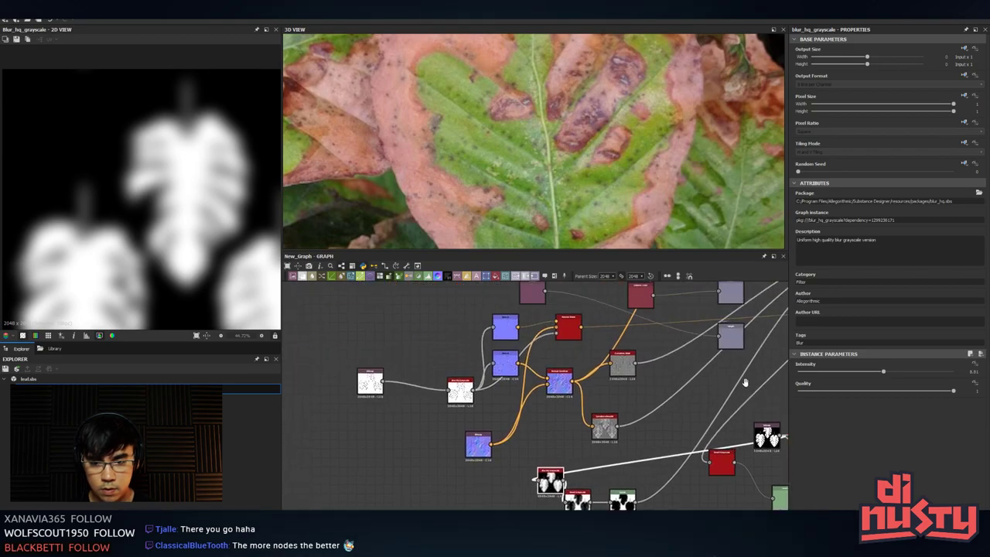
double_click(369, 393)
left_click(460, 392)
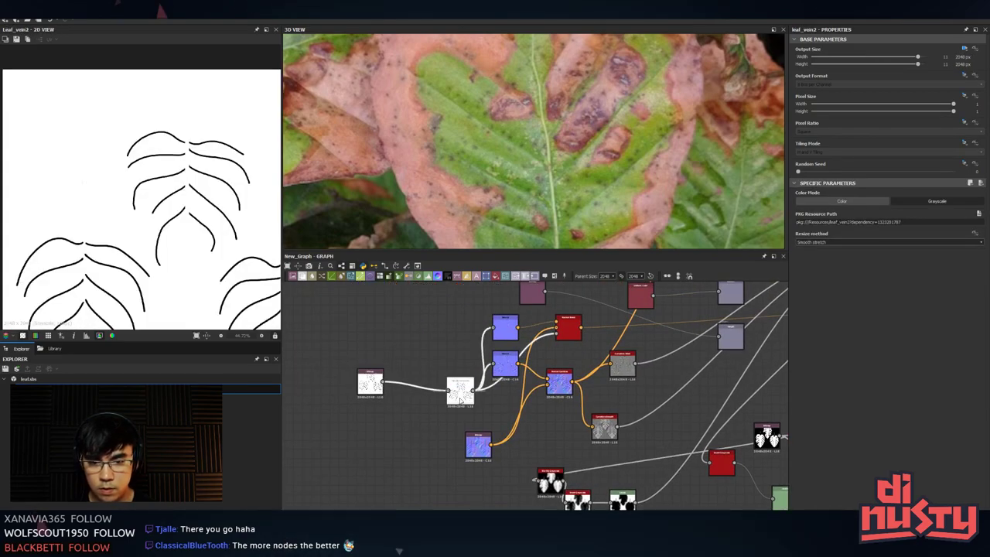
double_click(505, 363)
double_click(370, 382)
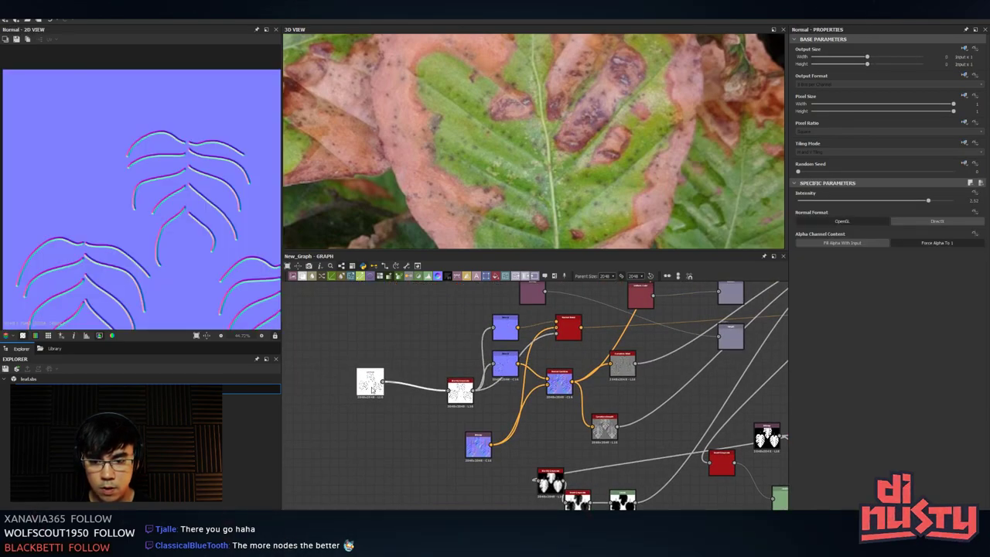
- Try to add a Blur HQ Grayscale node from the leaf_vein2 bitmap, and delete the misplaced node
scroll(377, 394, "down", 2)
left_click_drag(483, 403, 738, 376)
middle_click_drag(738, 376, 719, 379)
key("space")
type("blu")
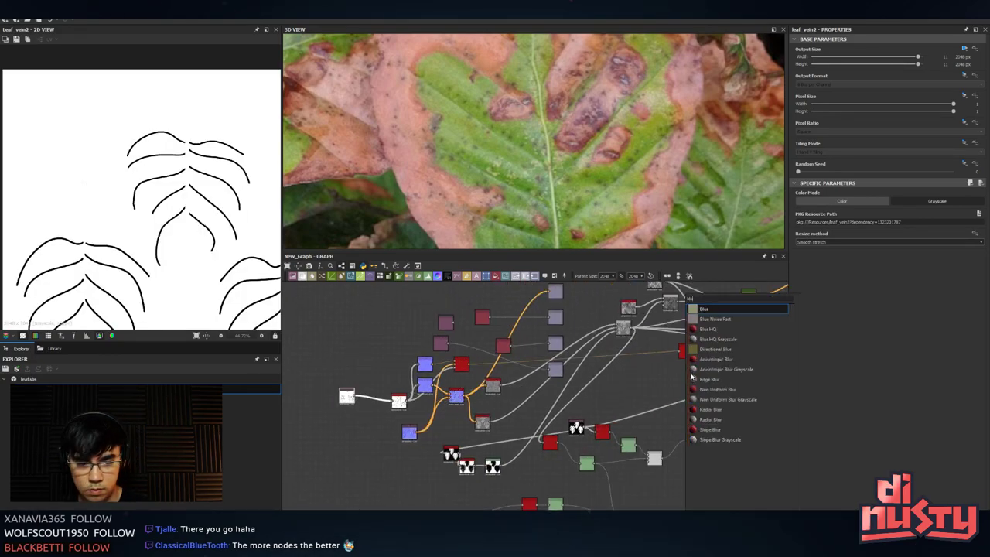
key("Down")
key("Down")
key("Down")
key("Return")
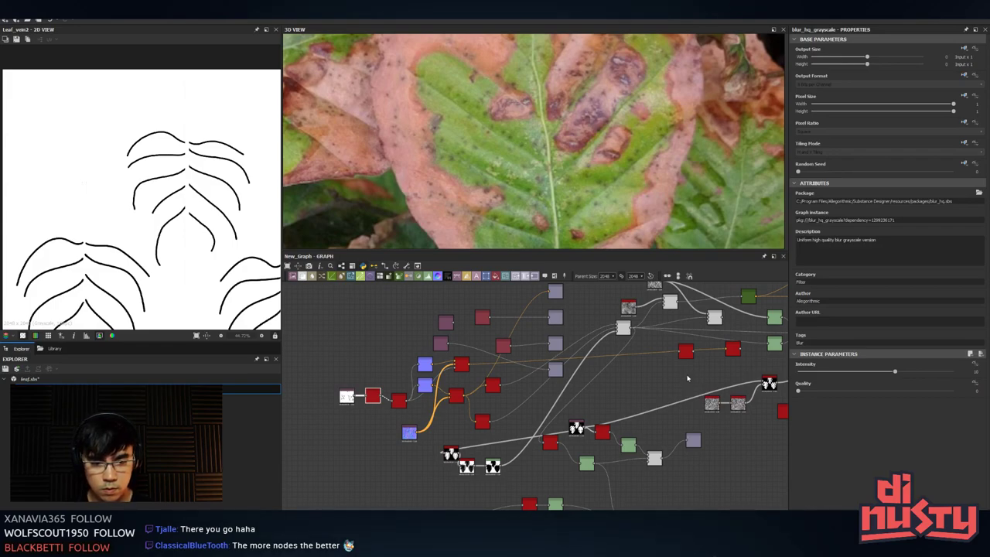
key("Delete")
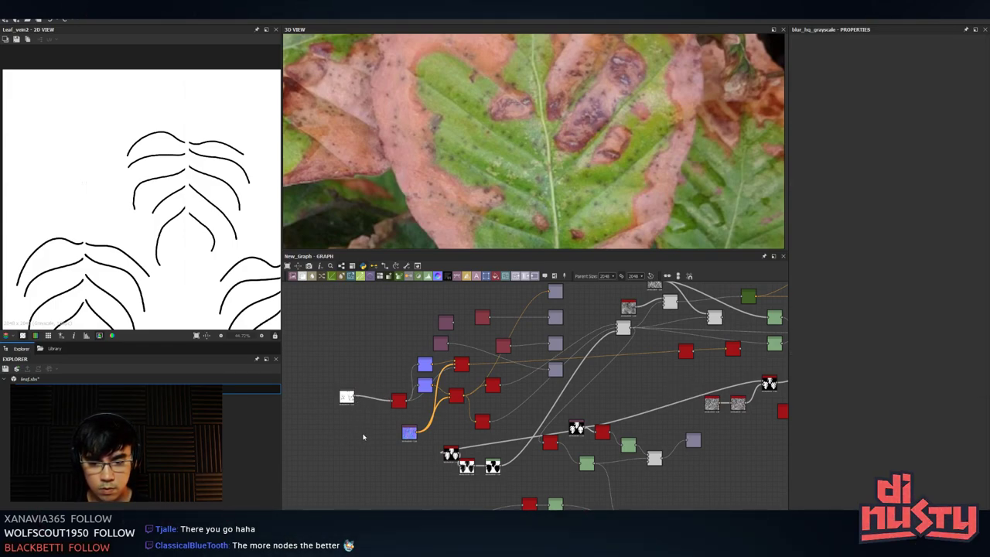
key("space")
type("blue")
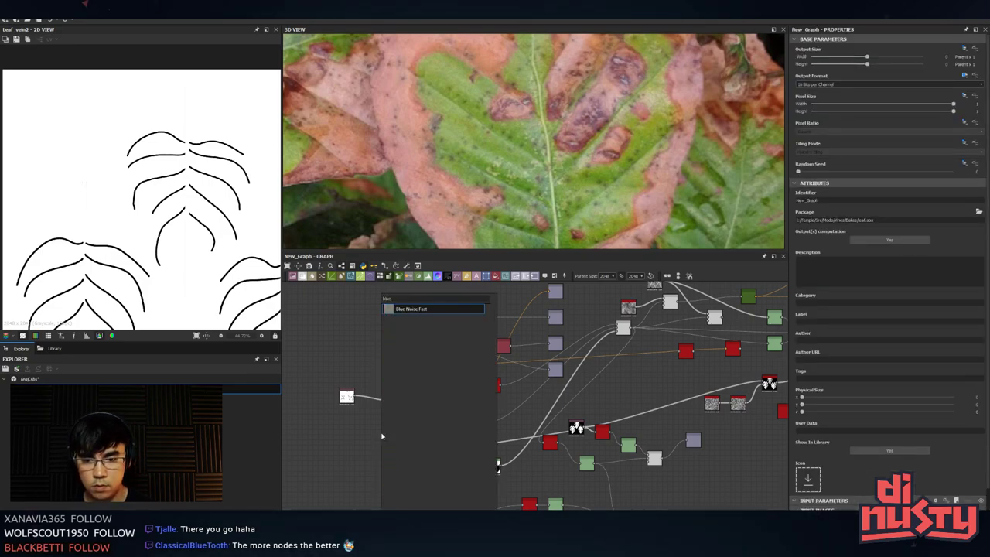
key("Escape")
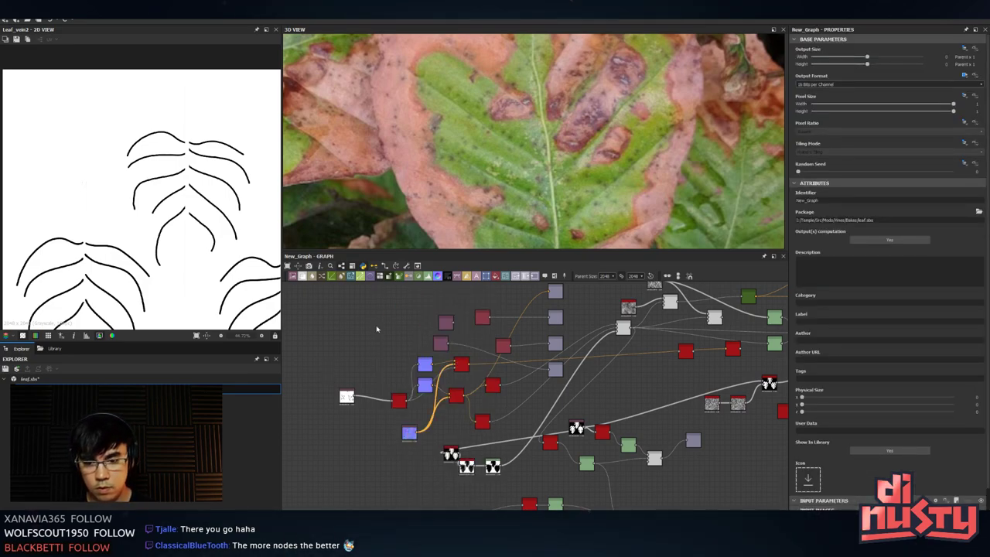
- Add a separate Blur HQ Grayscale node and feed it with the leaf_vein2 bitmap
key("space")
type("blu")
key("Down")
key("Down")
key("Down")
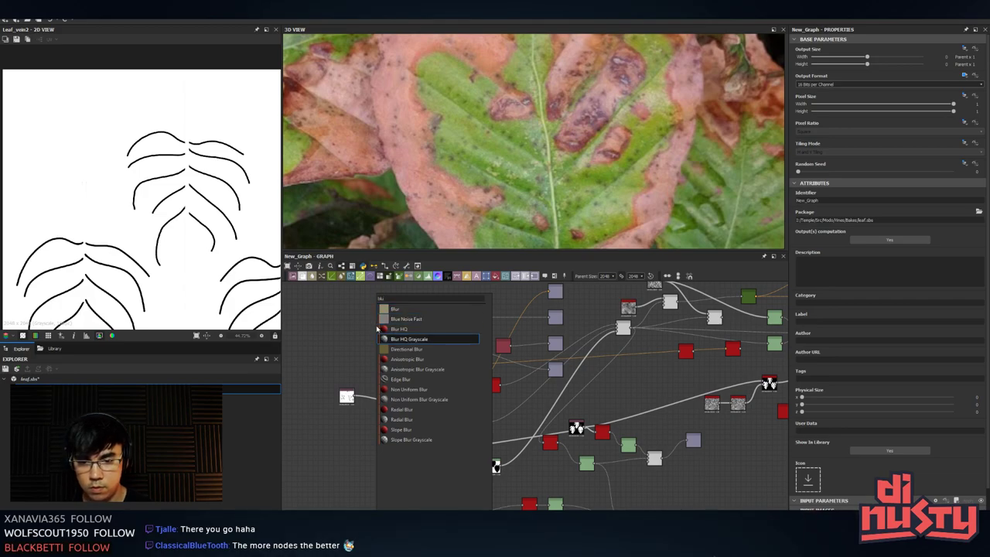
key("Return")
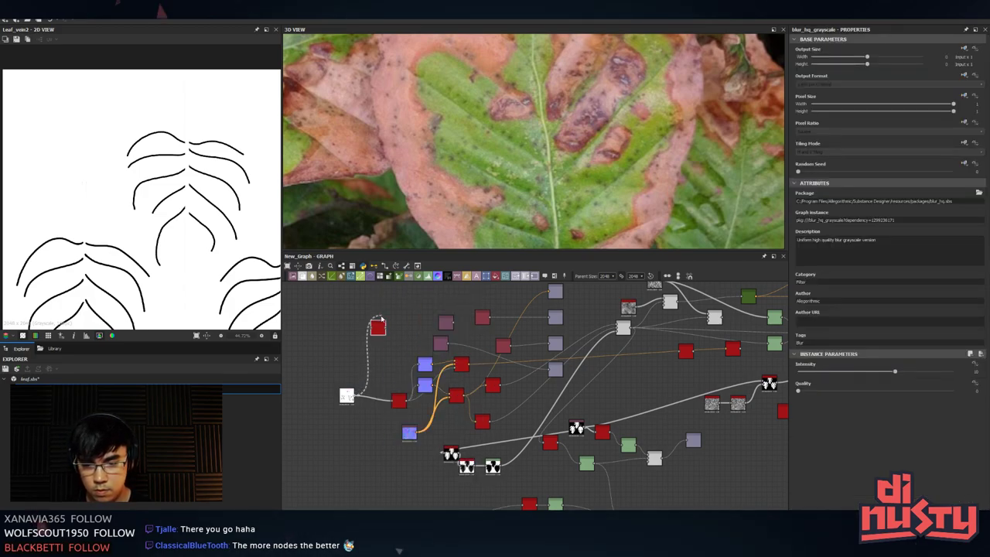
- Move the Blur HQ Grayscale node beside the specks Blend and set its intensity to about 4.09 and quality to 1
left_click_drag(379, 329, 732, 336)
middle_click_drag(732, 335, 501, 358)
scroll(503, 358, "down", 2)
left_click_drag(508, 357, 595, 344)
scroll(594, 343, "up", 3)
middle_click_drag(592, 347, 626, 455)
left_click_drag(615, 455, 543, 383)
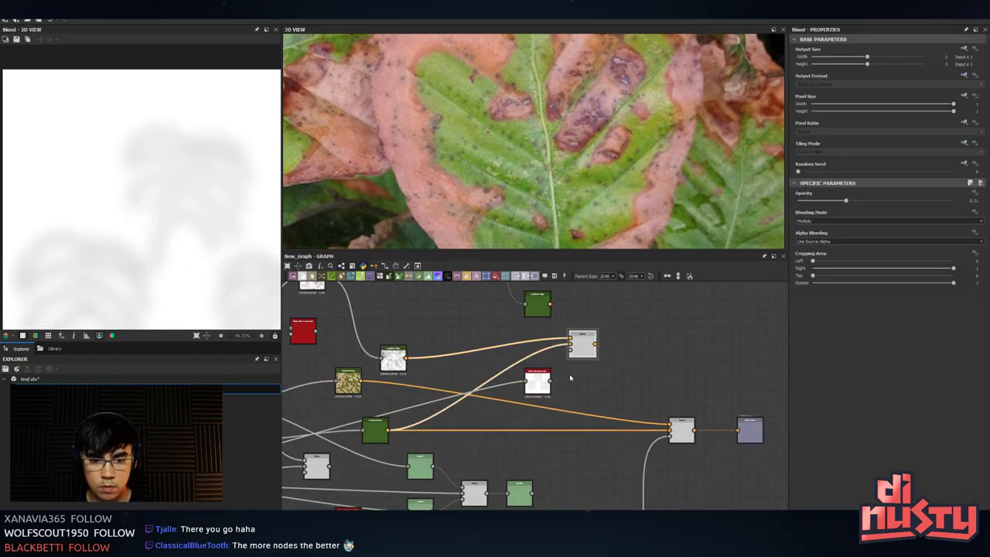
scroll(570, 376, "up", 3)
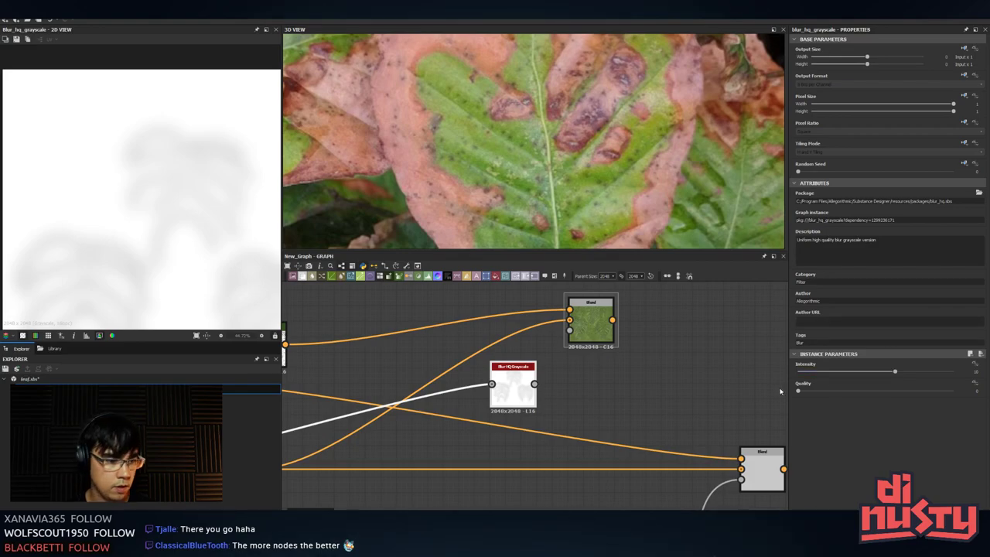
left_click_drag(870, 377, 838, 376)
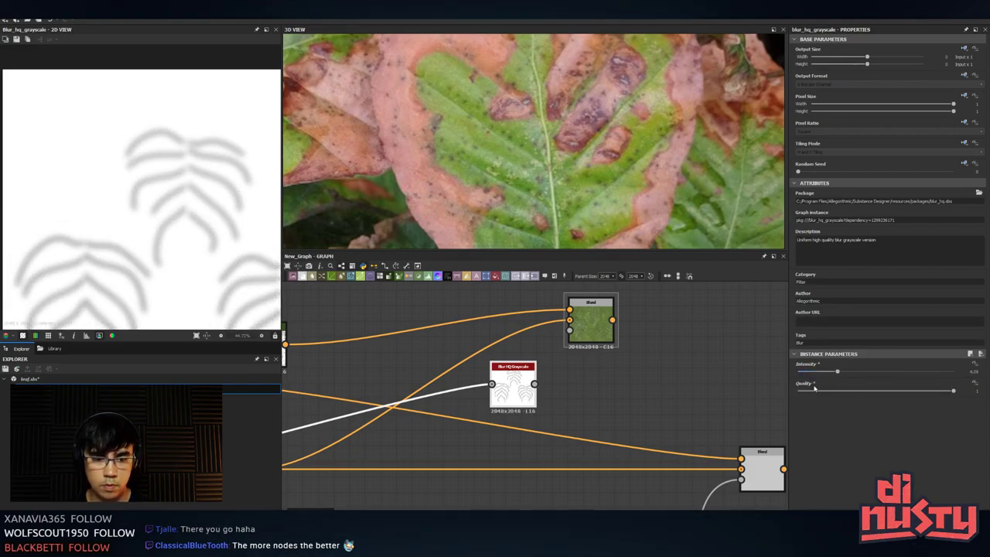
- Connect the blurred leaf veins to the opacity input of the specks Blend and preview the masked specks
mouse_move(592, 325)
left_mouse_down()
mouse_move(624, 327)
mouse_move(601, 332)
left_mouse_up()
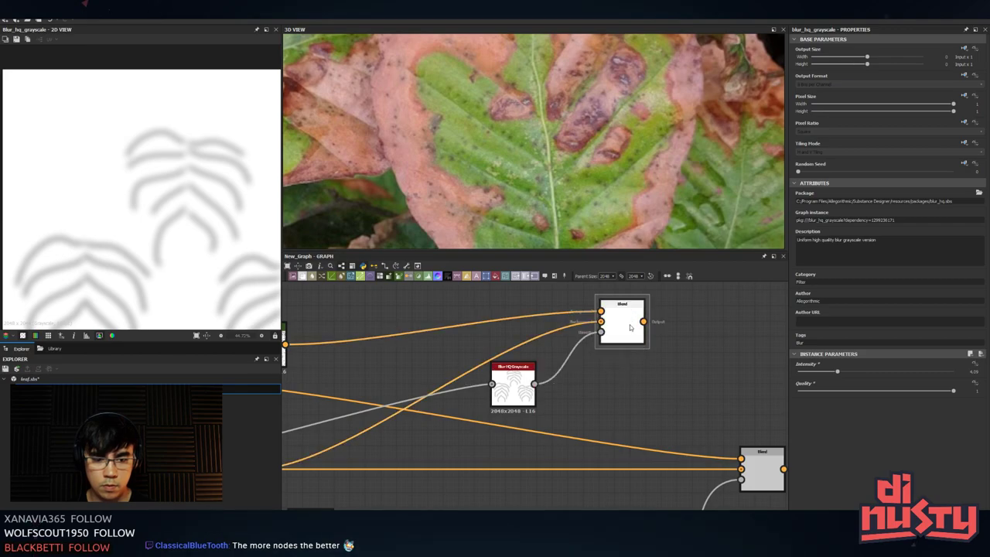
double_click(630, 324)
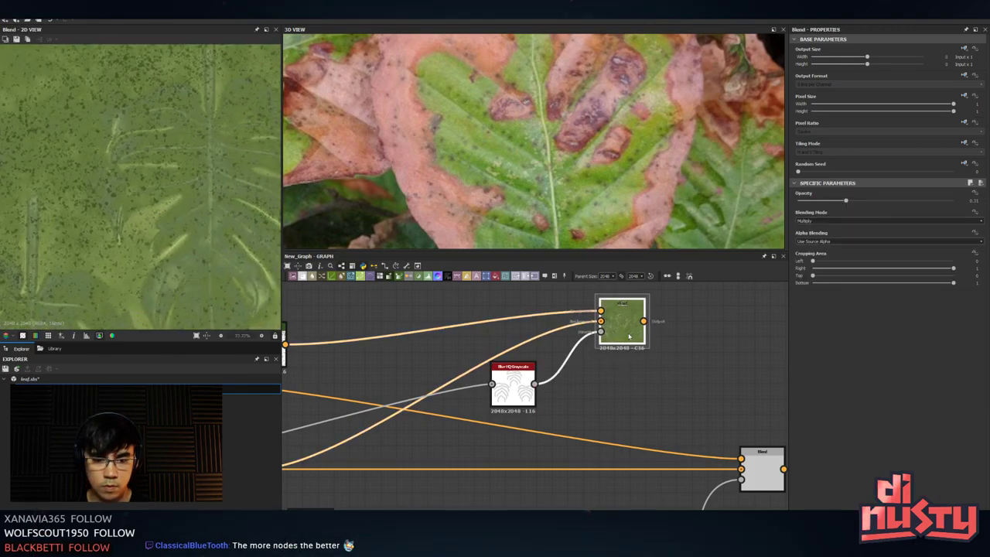
left_click(515, 386)
left_click(610, 338)
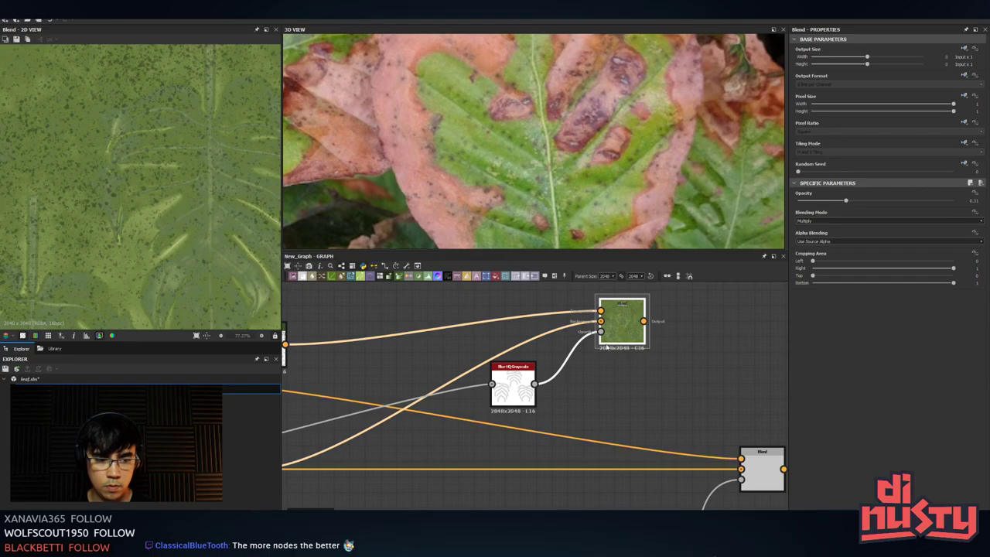
- Insert a Levels node between the Blur HQ Grayscale node and the opacity input of the specks Blend
left_click(513, 385)
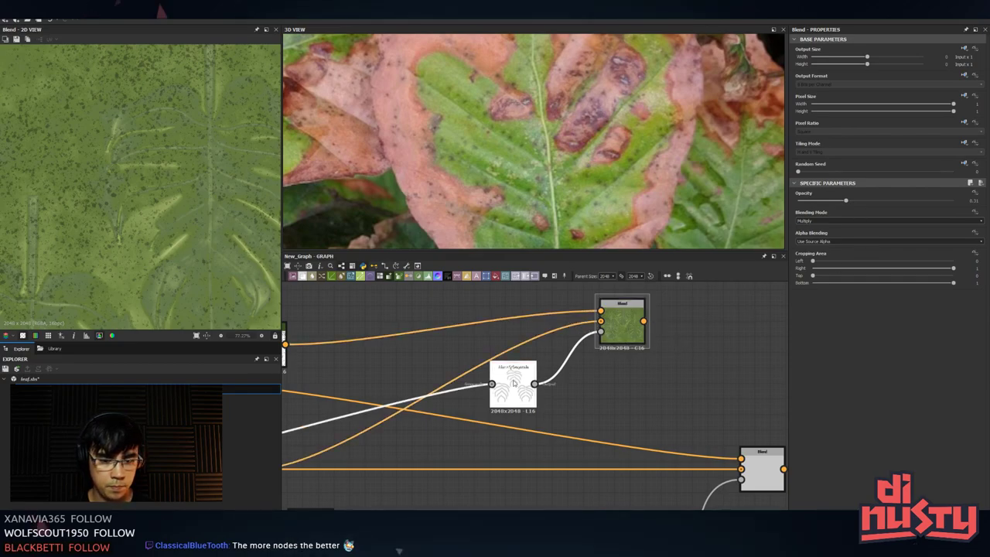
middle_click_drag(586, 376, 800, 283)
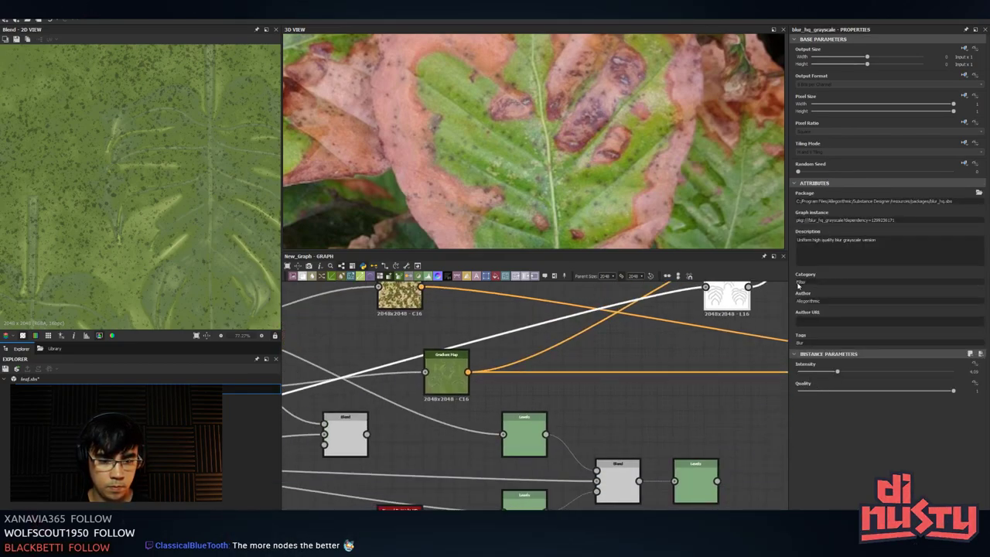
middle_click_drag(449, 504, 700, 483)
scroll(698, 464, "down", 4)
middle_click_drag(629, 355, 477, 417)
scroll(476, 418, "up", 3)
key("space")
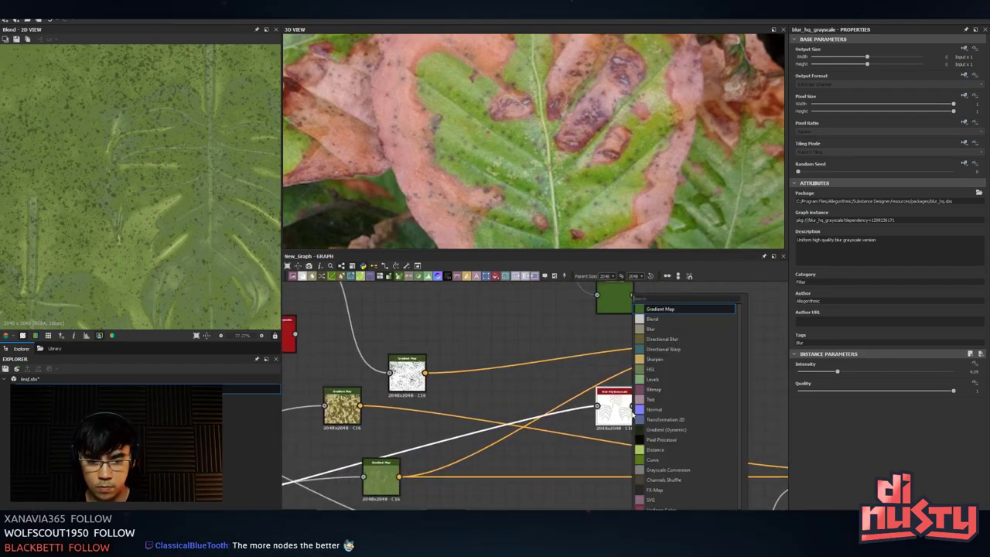
type("leve")
key("Return")
left_click_drag(702, 371, 766, 351)
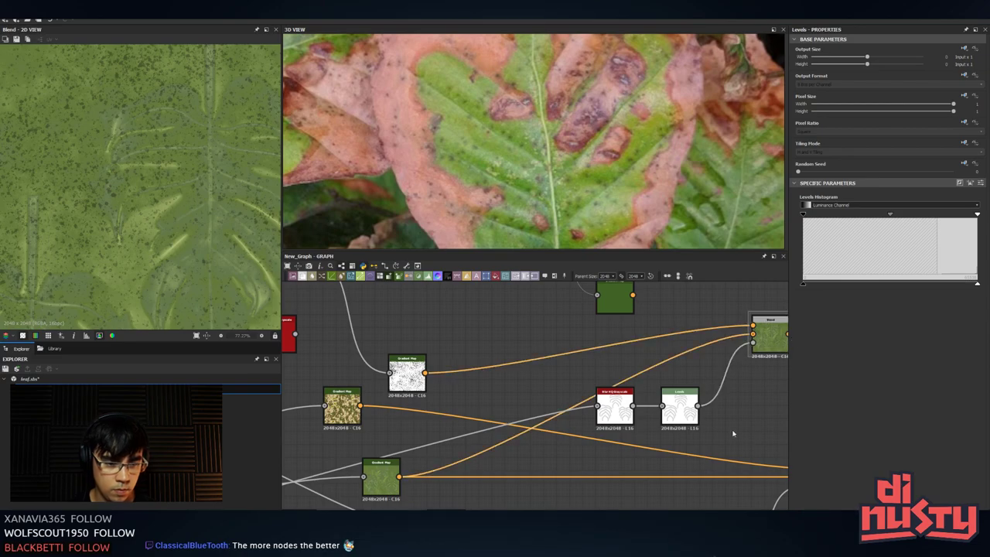
- Raise the Levels node's black input level to about three quarters of the range to darken the veins, and preview the specks Blend
double_click(682, 409)
middle_click_drag(684, 411, 544, 417)
left_click_drag(912, 218, 803, 216)
left_click_drag(928, 218, 867, 217)
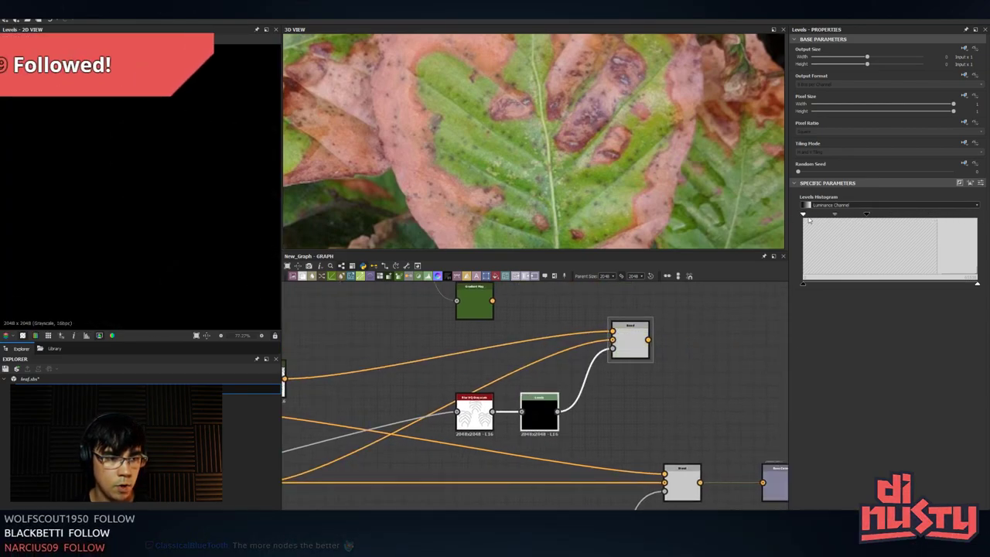
left_click_drag(803, 216, 978, 216)
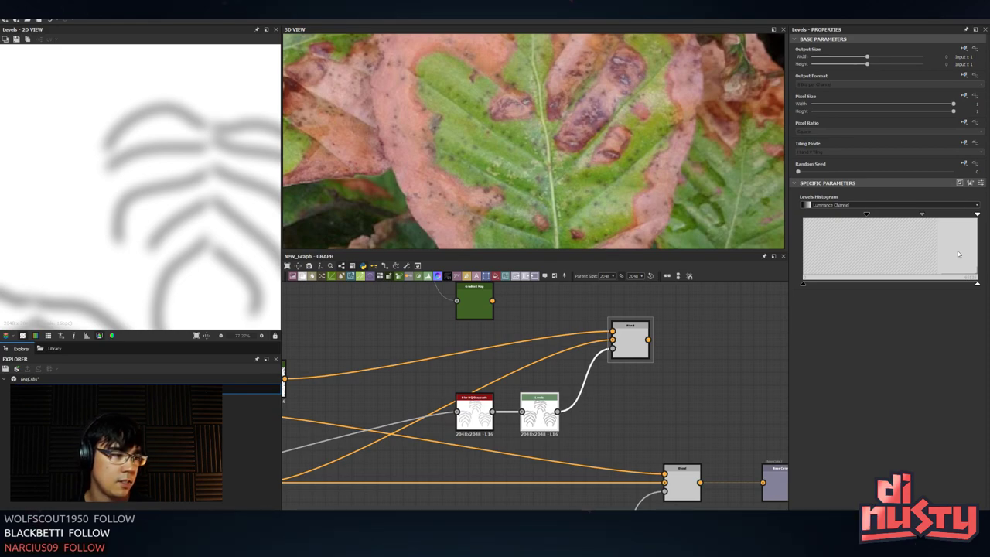
left_click_drag(550, 432, 570, 439)
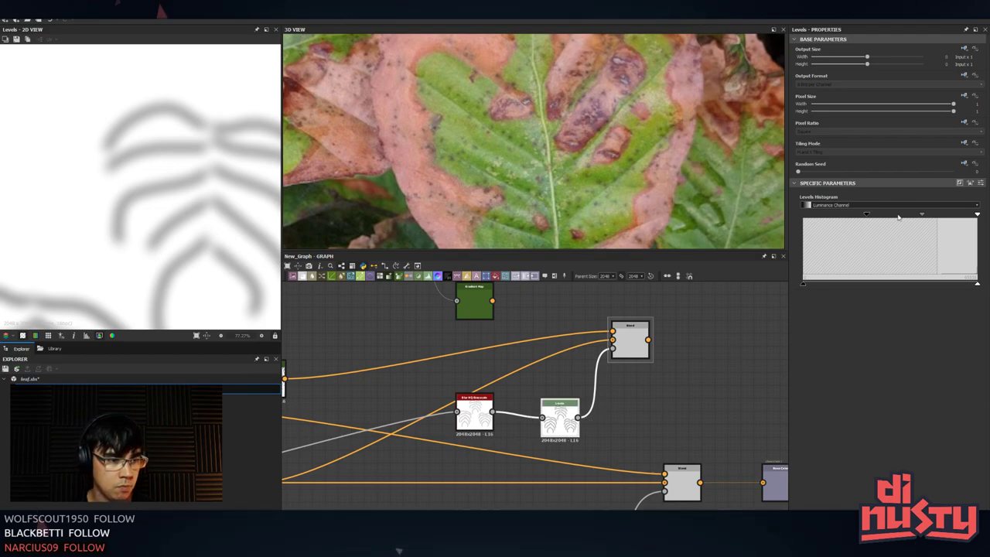
left_click_drag(871, 215, 933, 221)
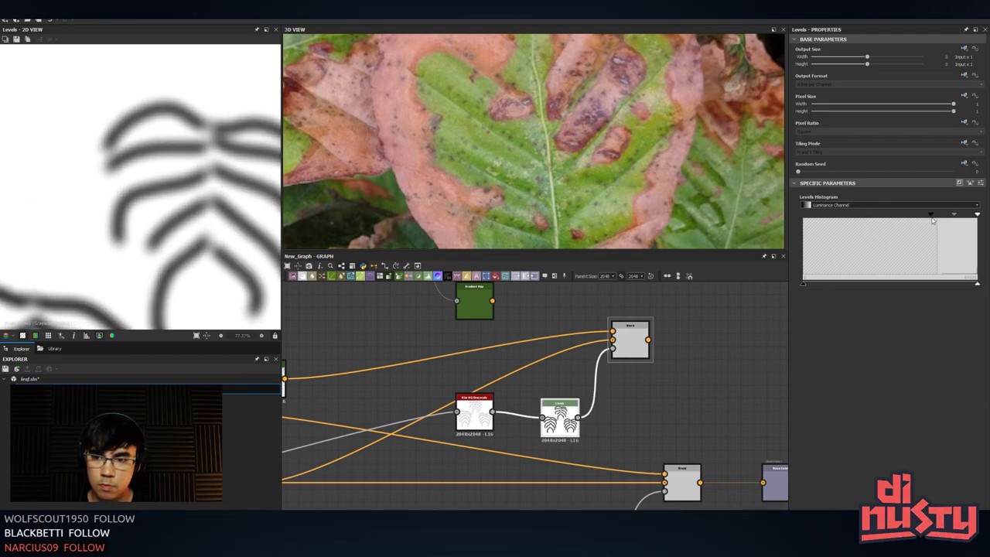
double_click(631, 346)
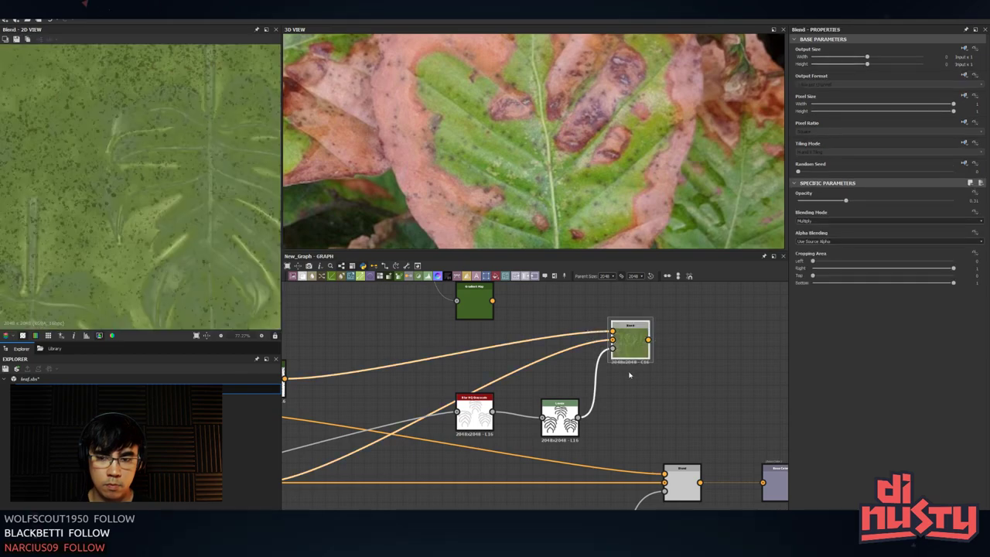
- Invert the vein mask by swapping the black and white output levels of the Levels node
left_click(470, 416)
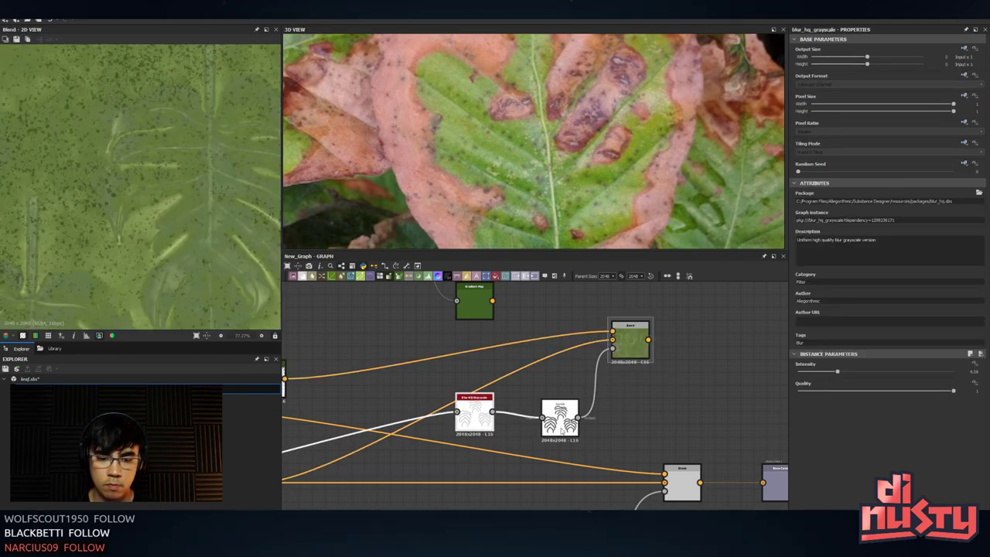
left_click(558, 418)
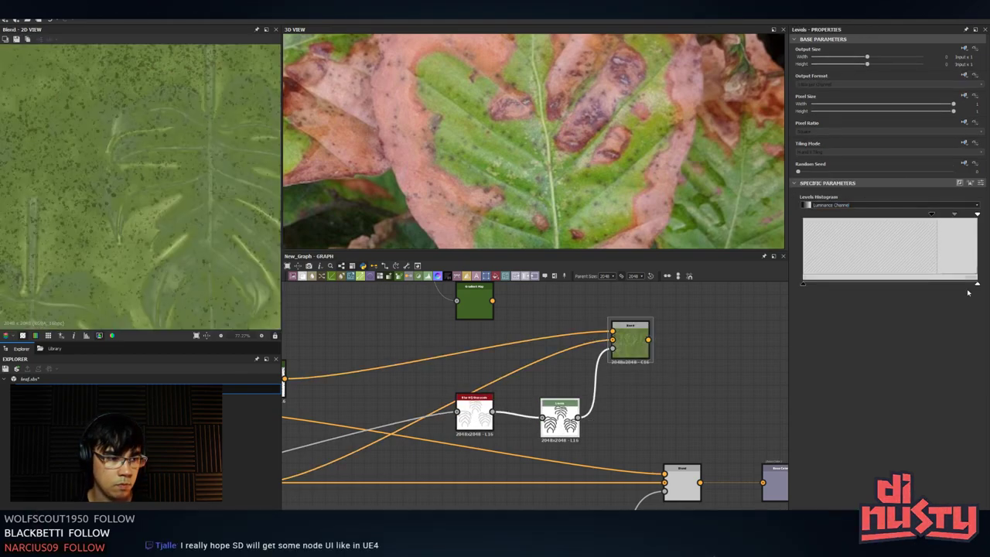
left_click_drag(976, 284, 853, 294)
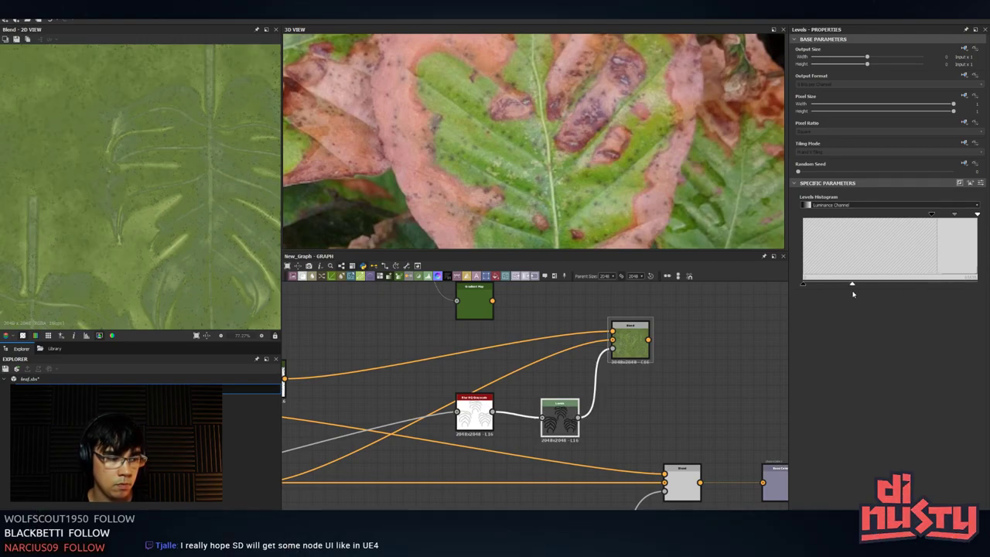
left_click_drag(805, 286, 927, 284)
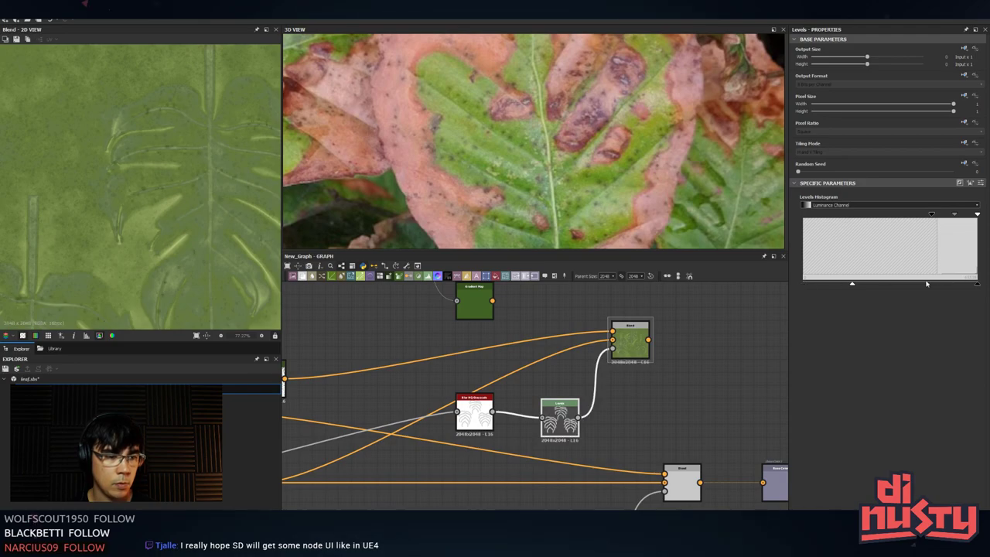
left_click_drag(853, 286, 803, 284)
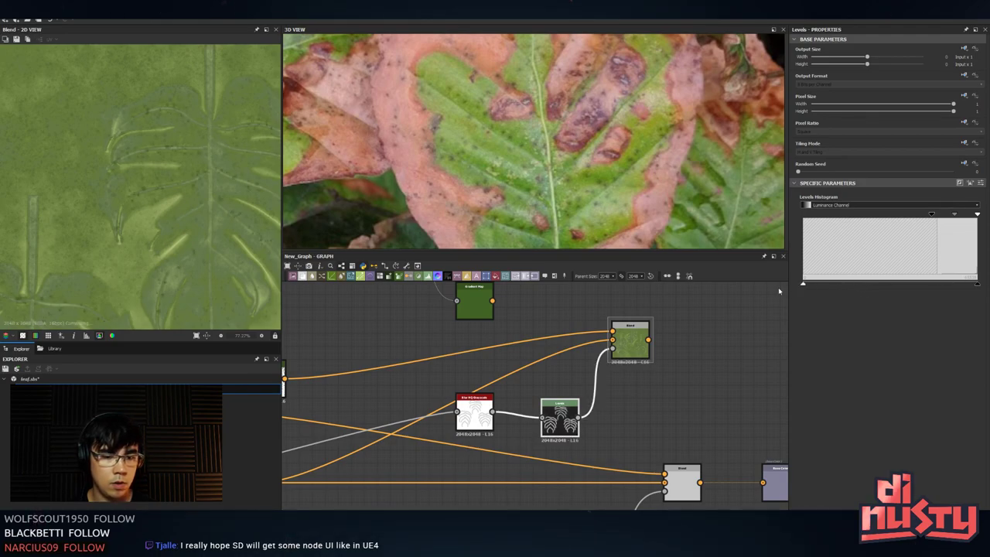
left_click(690, 318)
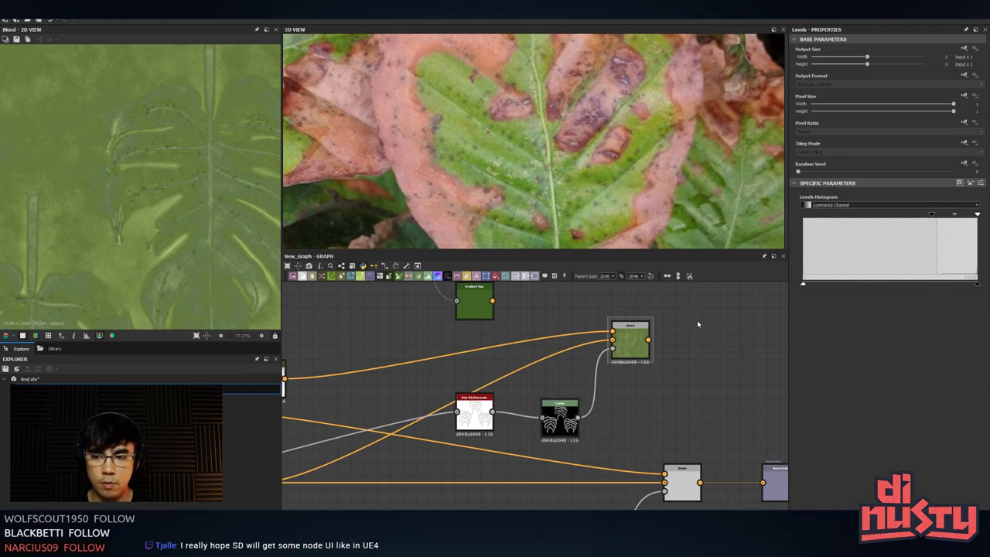
- Preview the inverted vein mask and examine how the specks gather along the veins in the specks Blend
double_click(561, 422)
scroll(171, 197, "up", 2)
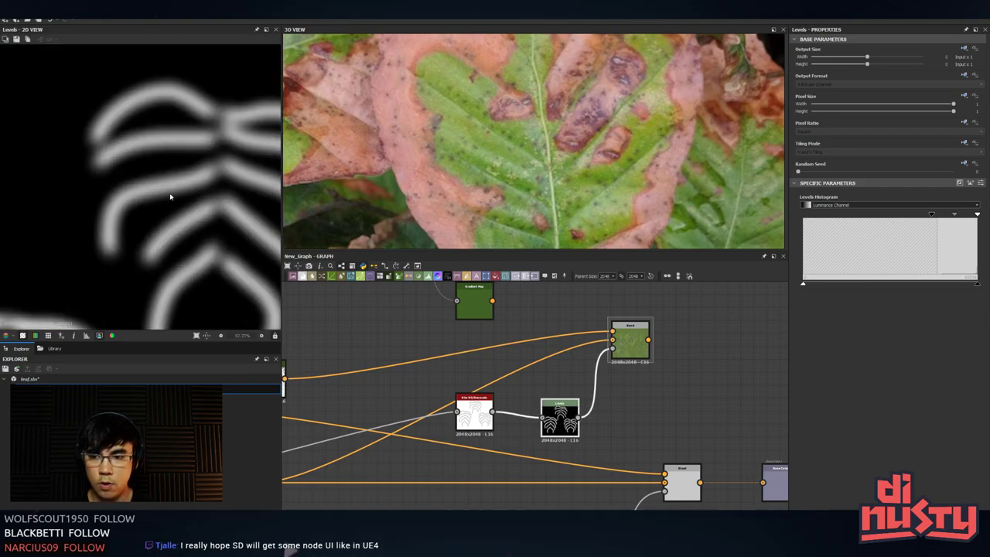
double_click(636, 353)
scroll(170, 175, "up", 4)
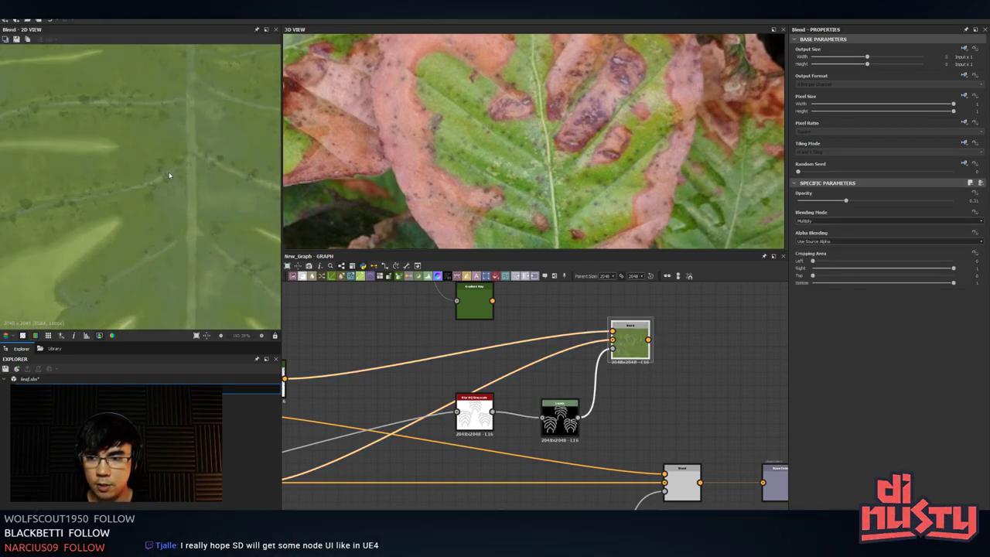
scroll(93, 212, "up", 2)
middle_click_drag(509, 341, 552, 398)
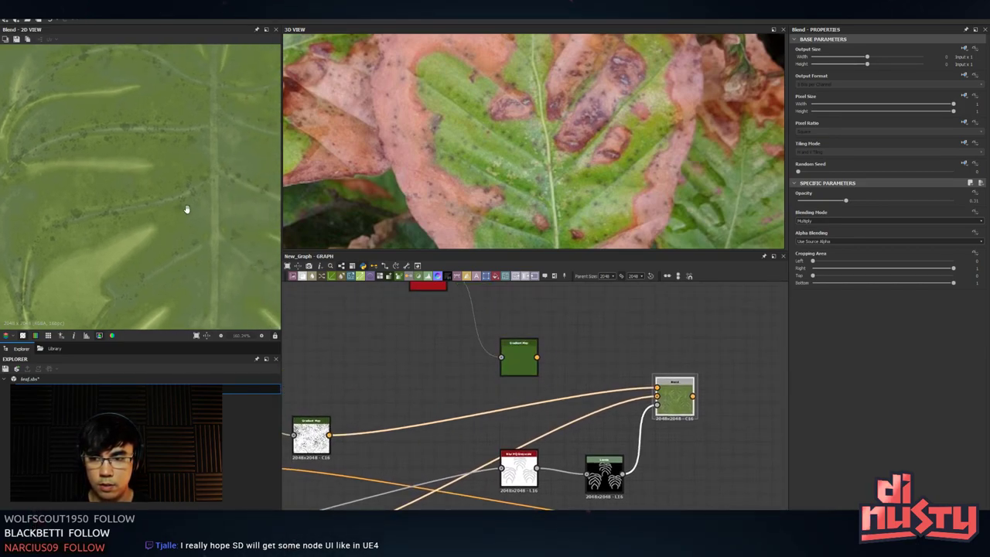
middle_click_drag(692, 449, 646, 395)
- Insert a Blend node between the Levels node and the opacity input of the specks Blend, and preview it
left_click(558, 431)
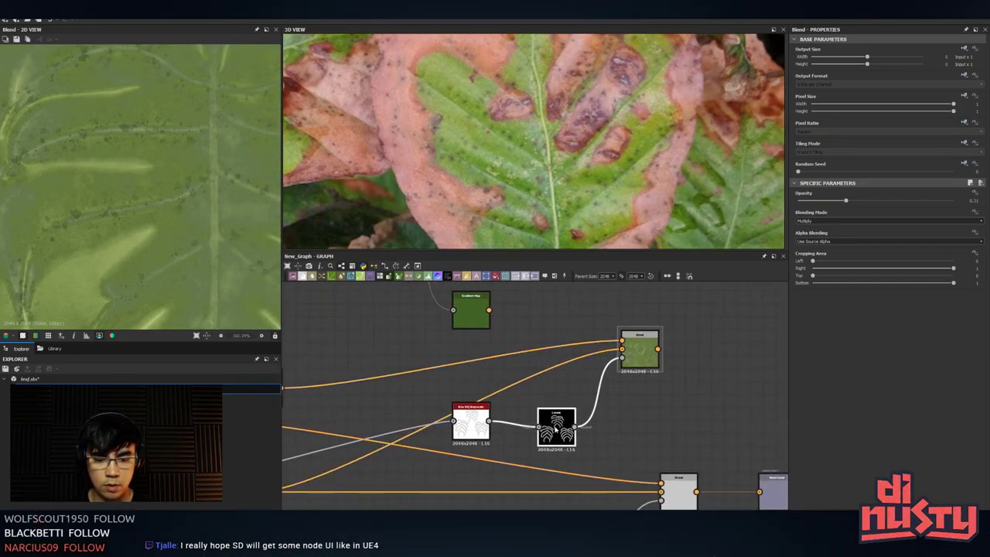
middle_click_drag(523, 441, 568, 387)
scroll(567, 387, "down", 1)
left_click(604, 379)
key("space")
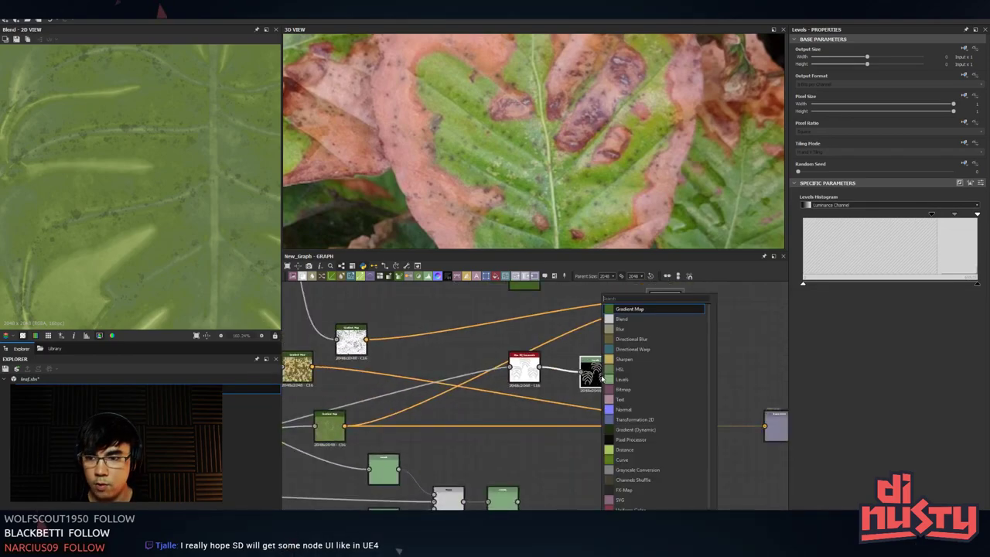
type("blen")
key("BackSpace")
key("BackSpace")
key("BackSpace")
key("BackSpace")
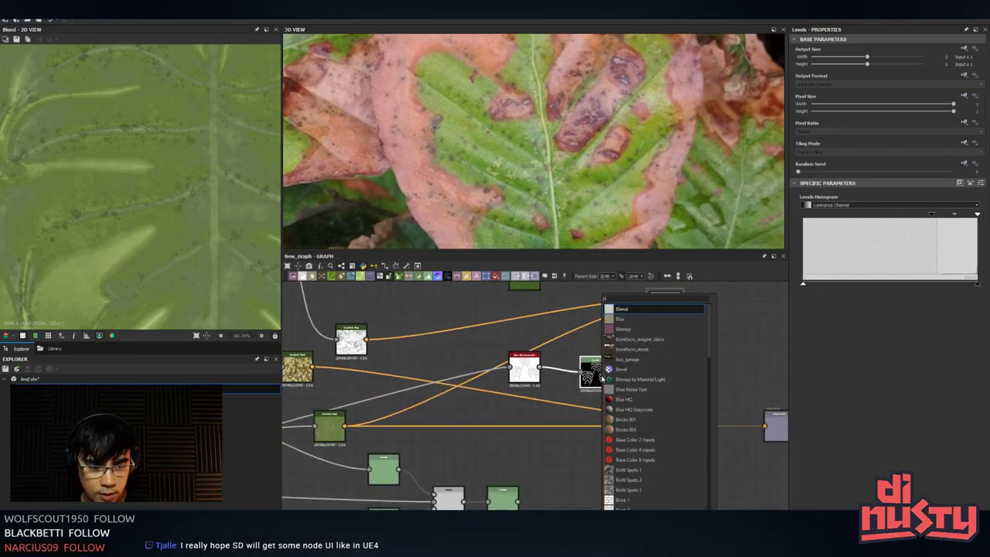
type("ble")
key("BackSpace")
key("BackSpace")
key("BackSpace")
type("blen")
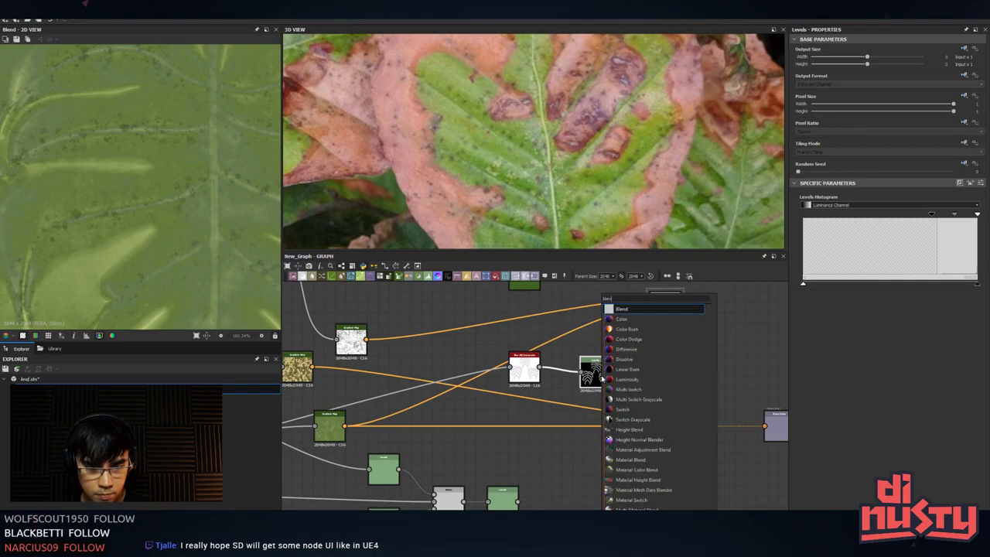
key("Return")
left_click(708, 303)
left_click_drag(709, 303, 730, 297)
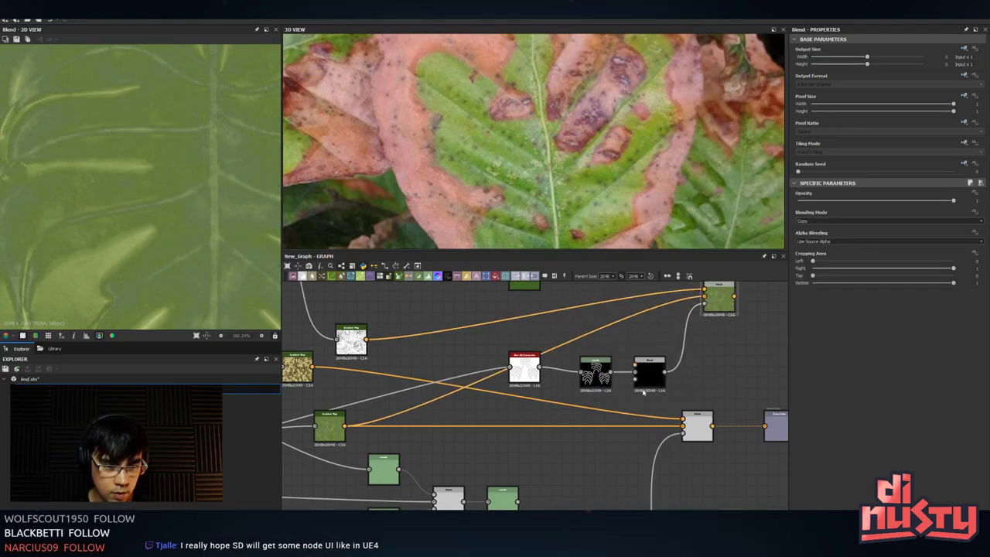
left_click(643, 389)
- Look through the graph for a vein source for the new Blend, previewing the Height output and other nodes
scroll(568, 410, "down", 5)
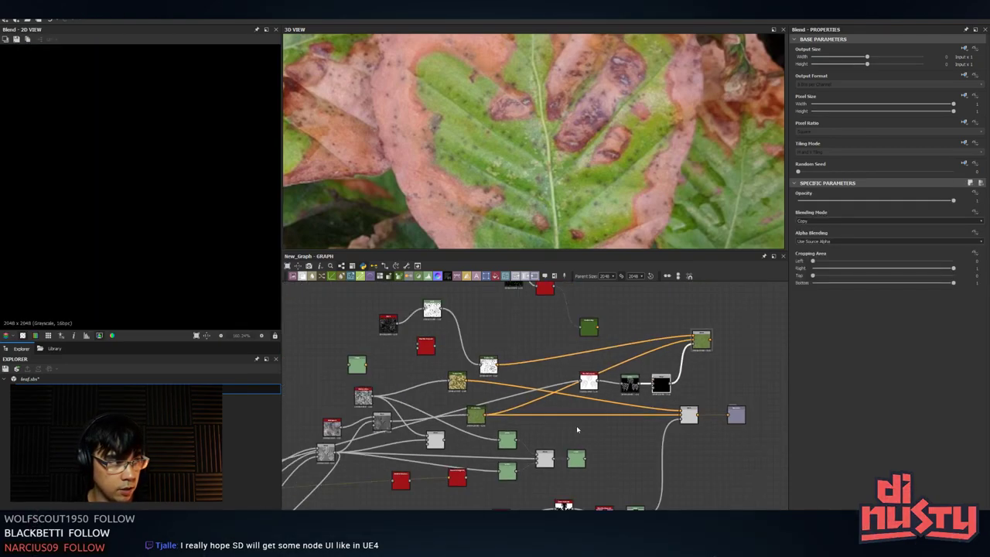
middle_click_drag(595, 362, 695, 311)
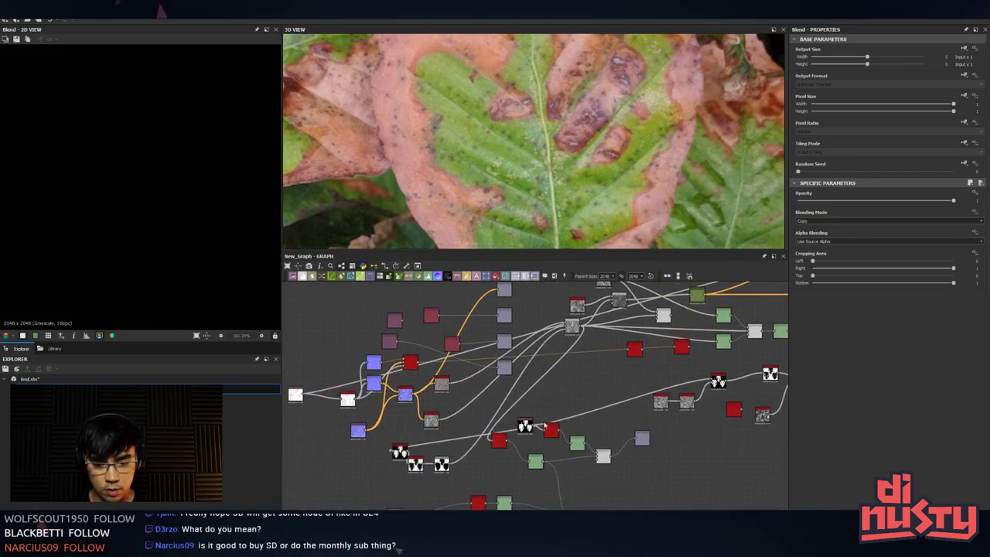
scroll(491, 439, "up", 3)
middle_click_drag(438, 438, 519, 428)
scroll(519, 428, "up", 1)
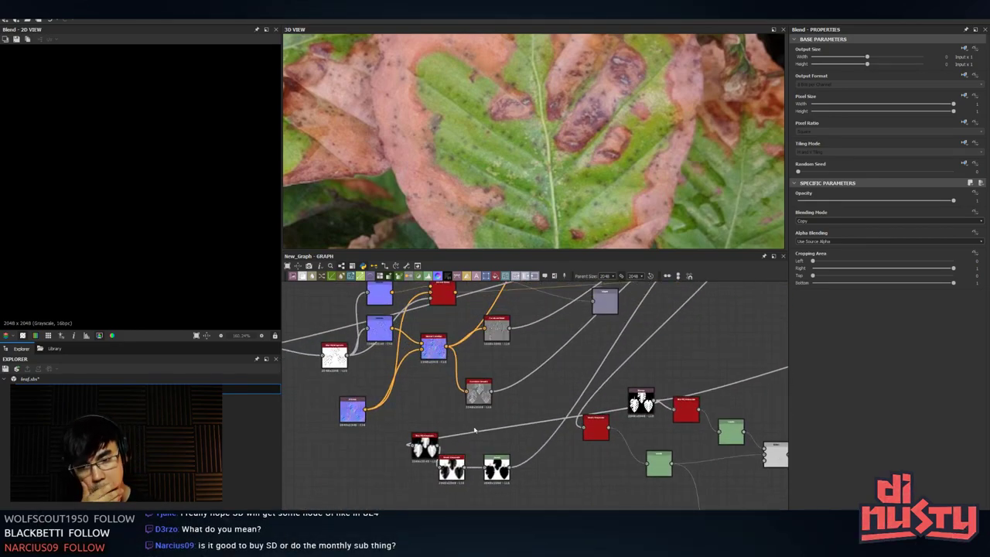
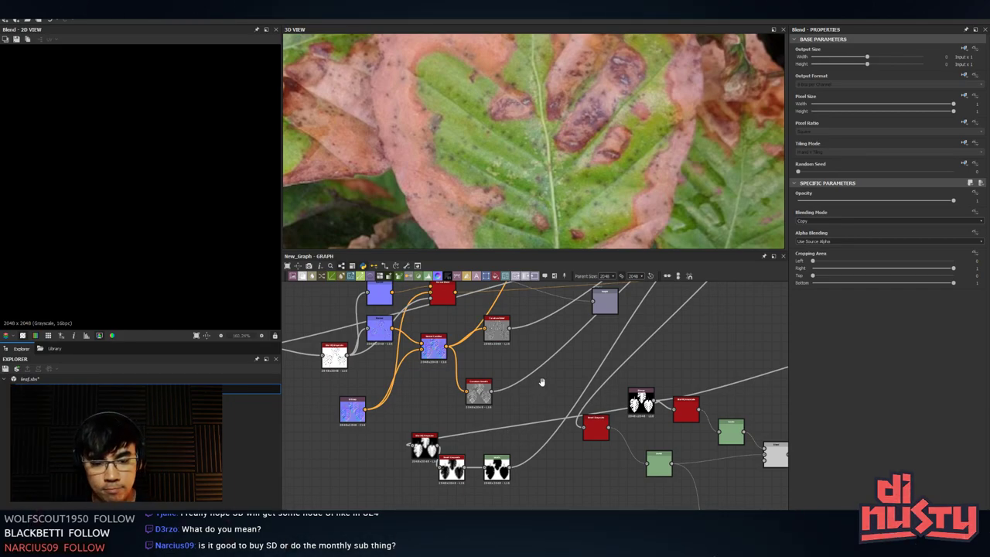
middle_click_drag(542, 382, 492, 428)
double_click(555, 345)
middle_click_drag(584, 401, 640, 440)
middle_click_drag(754, 407, 560, 421)
scroll(561, 421, "down", 1)
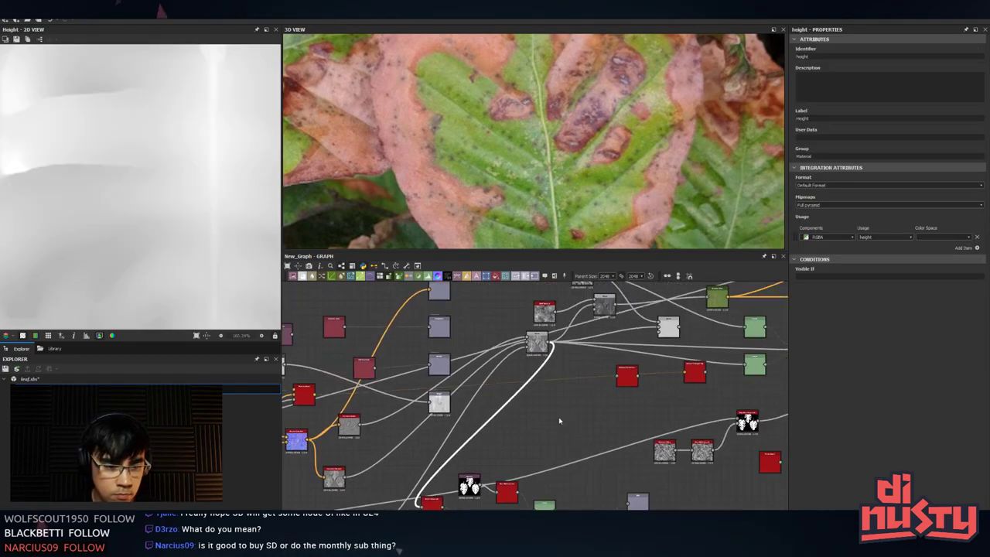
double_click(670, 333)
scroll(569, 420, "down", 2)
middle_click_drag(670, 332, 483, 448)
scroll(499, 446, "down", 1)
double_click(644, 407)
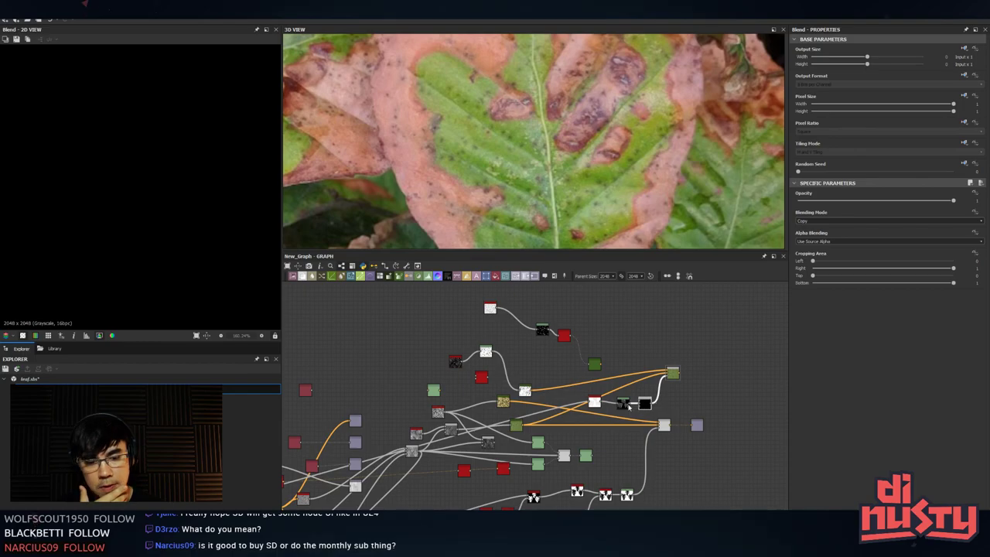
double_click(624, 403)
- Connect the leaf_vein2 bitmap to the foreground input of the new mask Blend and preview it
middle_click_drag(540, 435, 719, 344)
left_click_drag(367, 419, 676, 405)
middle_click_drag(701, 380, 610, 405)
scroll(500, 441, "down", 1)
left_click_drag(311, 442, 690, 356)
double_click(691, 355)
scroll(727, 379, "up", 5)
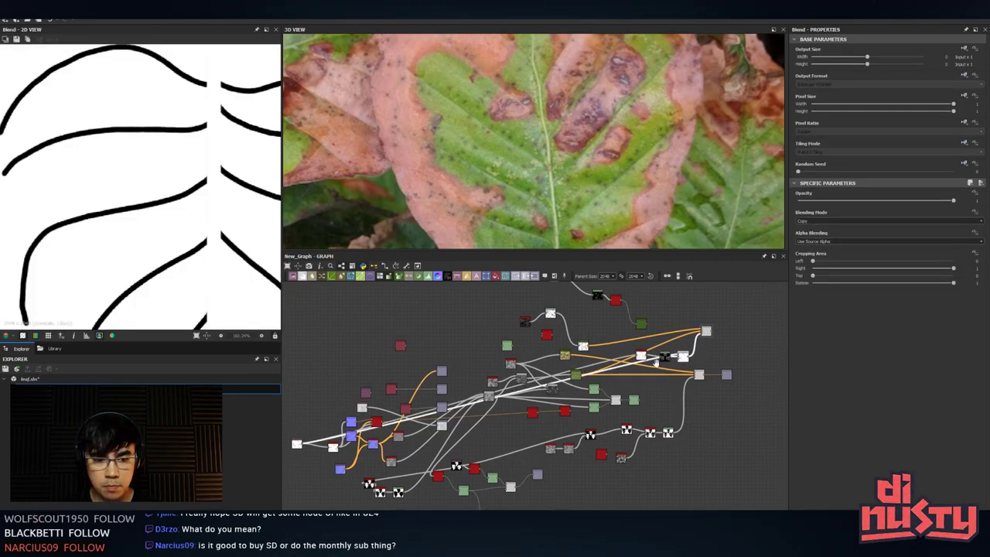
- Set the mask Blend's blending mode to Multiply and preview the specks Blend
left_click(830, 221)
left_click(828, 226)
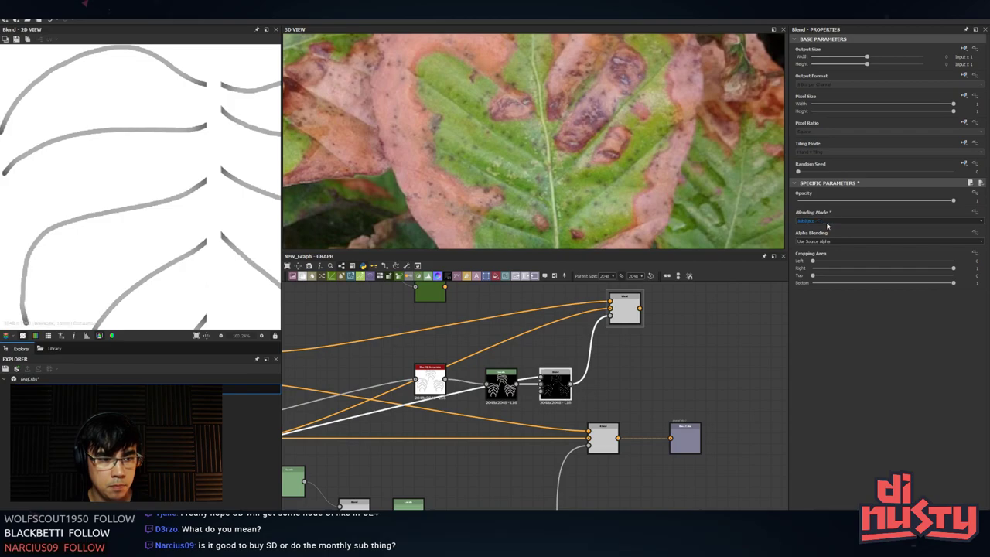
double_click(625, 314)
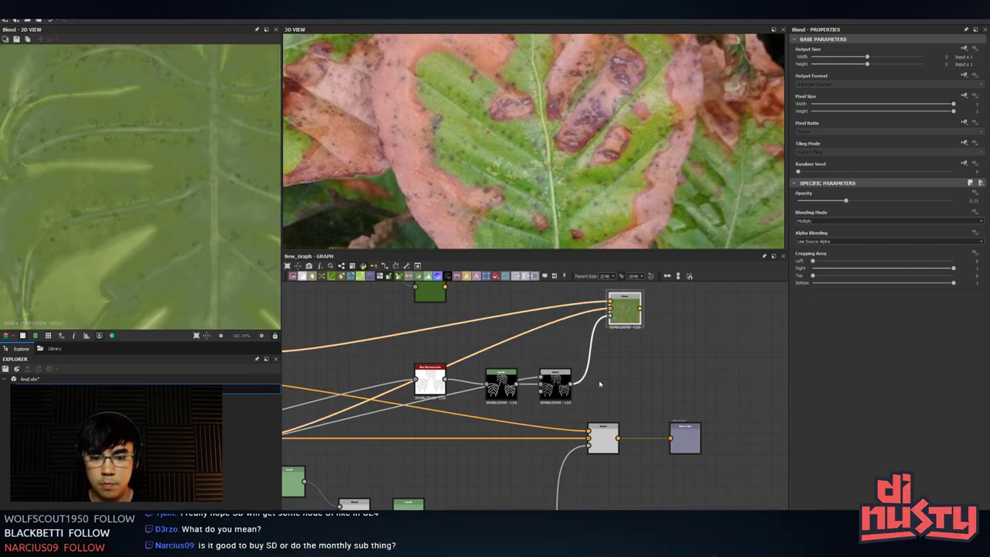
- Connect the Levels node directly to the opacity input of the specks Blend, bypassing the mask Blend, and examine the specks up close
scroll(596, 379, "up", 3)
double_click(523, 389)
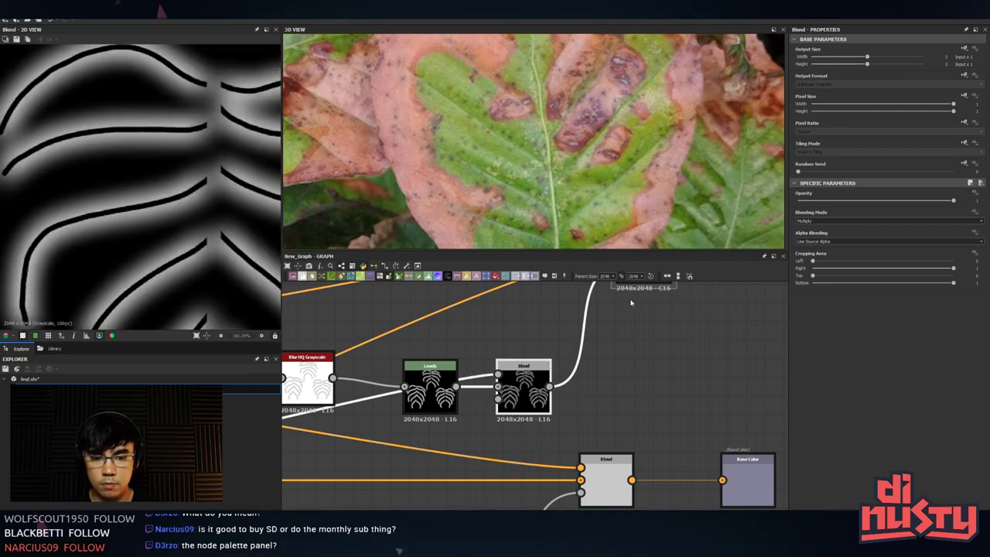
middle_click_drag(523, 389, 545, 479)
double_click(641, 363)
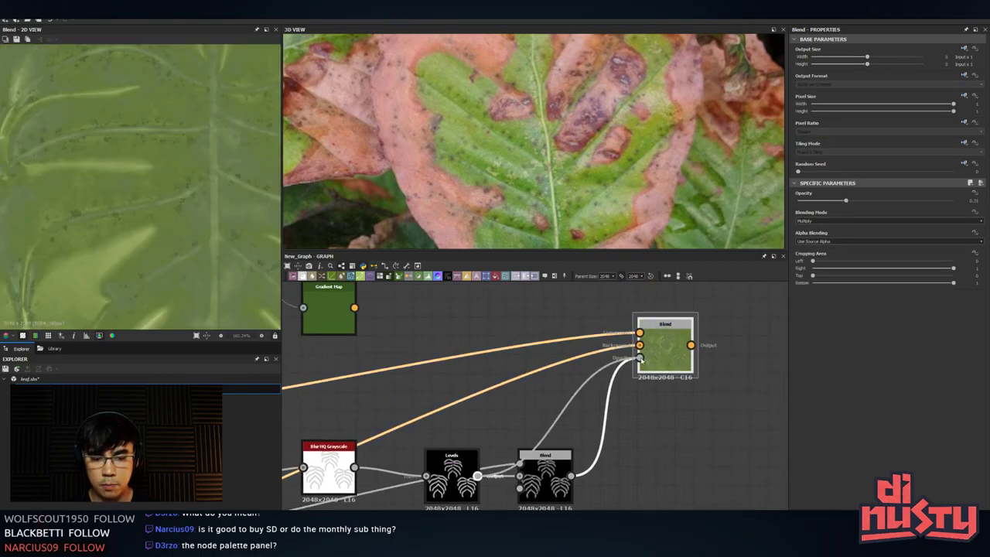
scroll(199, 149, "up", 4)
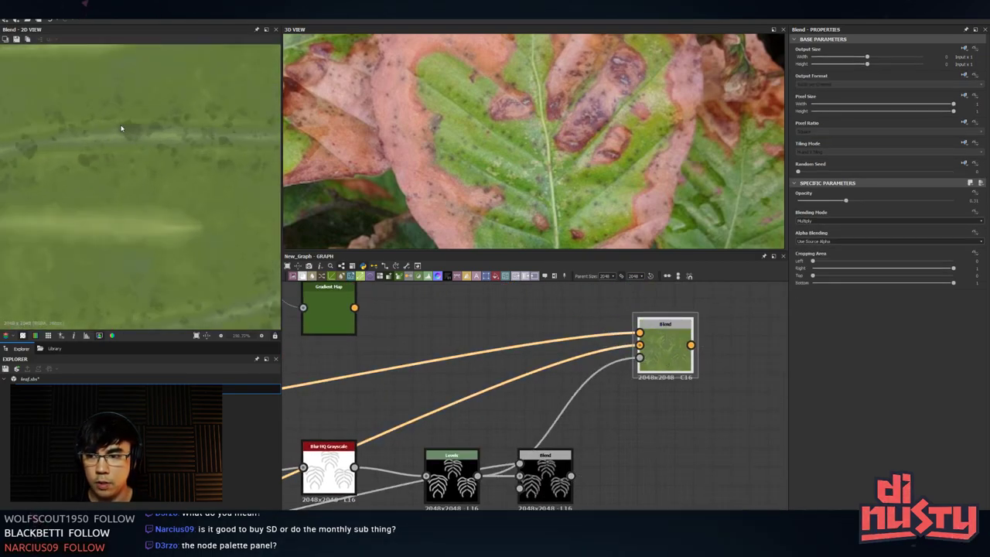
- Connect the mask Blend to the opacity input of the specks Blend and select the mask Blend
left_click_drag(571, 475, 639, 358)
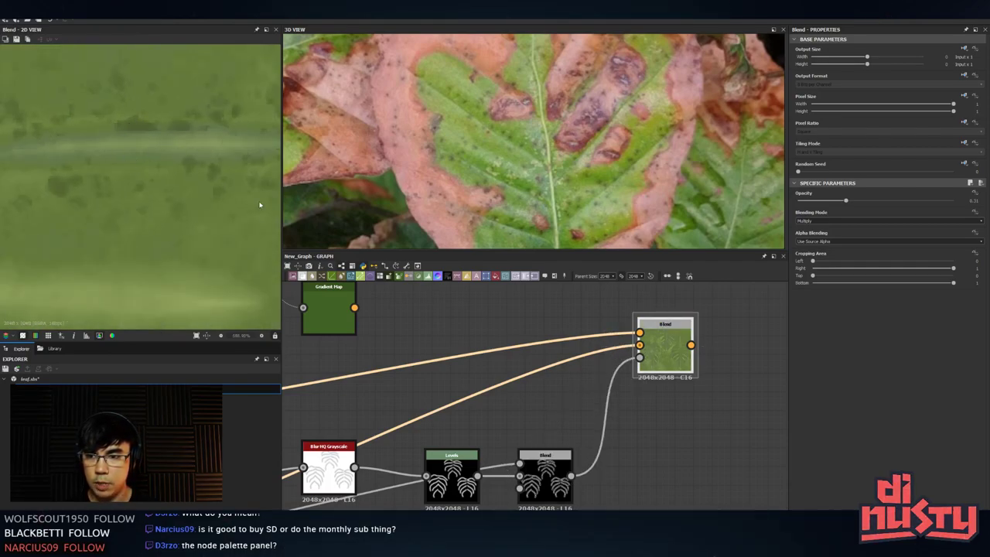
left_click(552, 480)
middle_click_drag(597, 468, 641, 389)
scroll(641, 389, "down", 2)
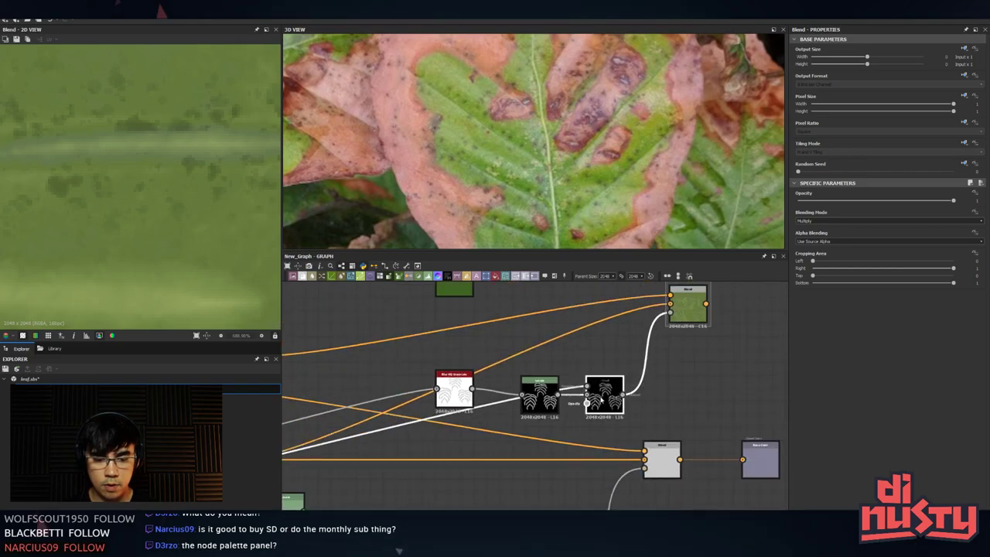
- Duplicate the leaf_vein2 bitmap node and place the copy in free graph space near the specks Blend
scroll(611, 391, "down", 5)
scroll(623, 382, "up", 2)
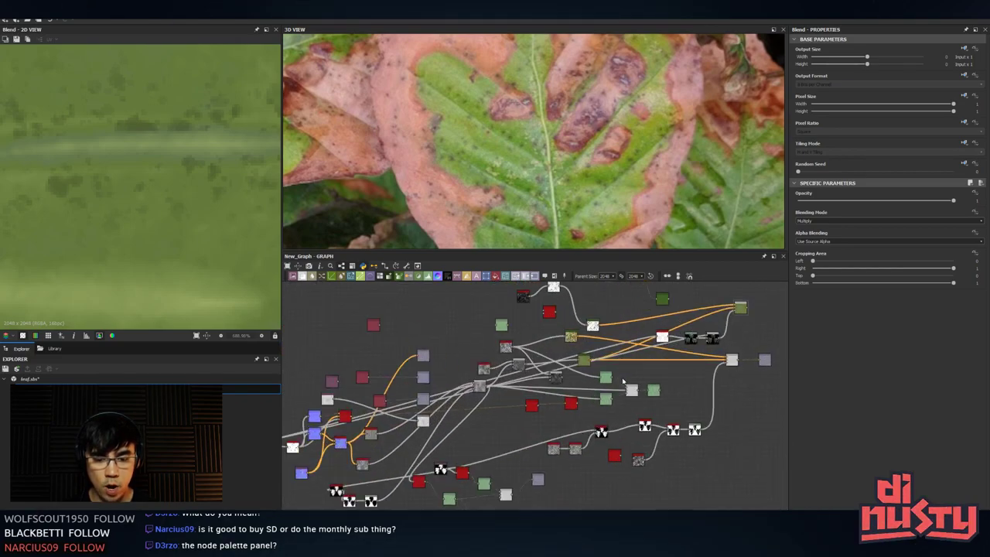
mouse_move(467, 413)
middle_mouse_down()
mouse_move(440, 400)
mouse_move(458, 397)
middle_mouse_up()
middle_click_drag(380, 403, 496, 402)
left_click(360, 431)
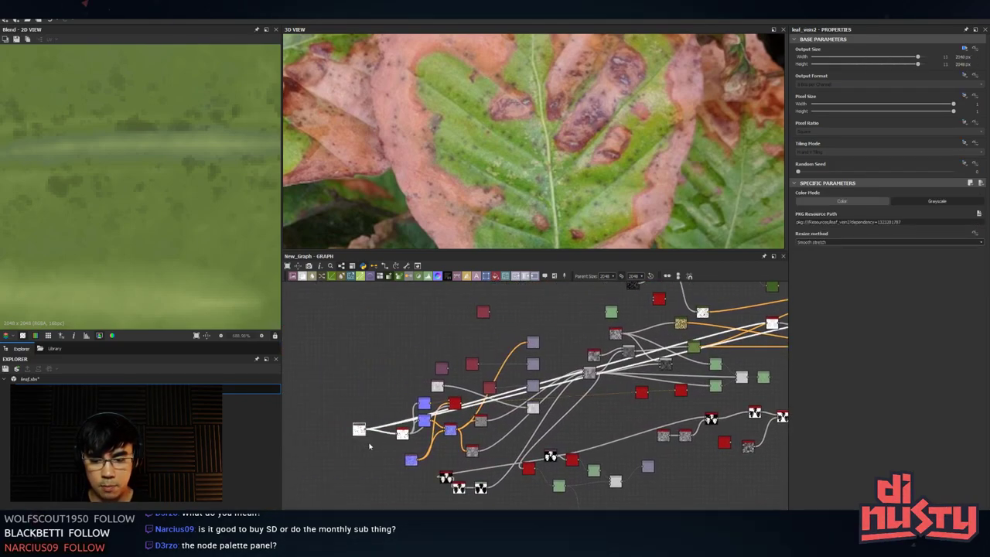
left_click(369, 446)
key("ctrl+v")
left_click_drag(539, 407, 670, 292)
middle_click_drag(684, 313, 531, 420)
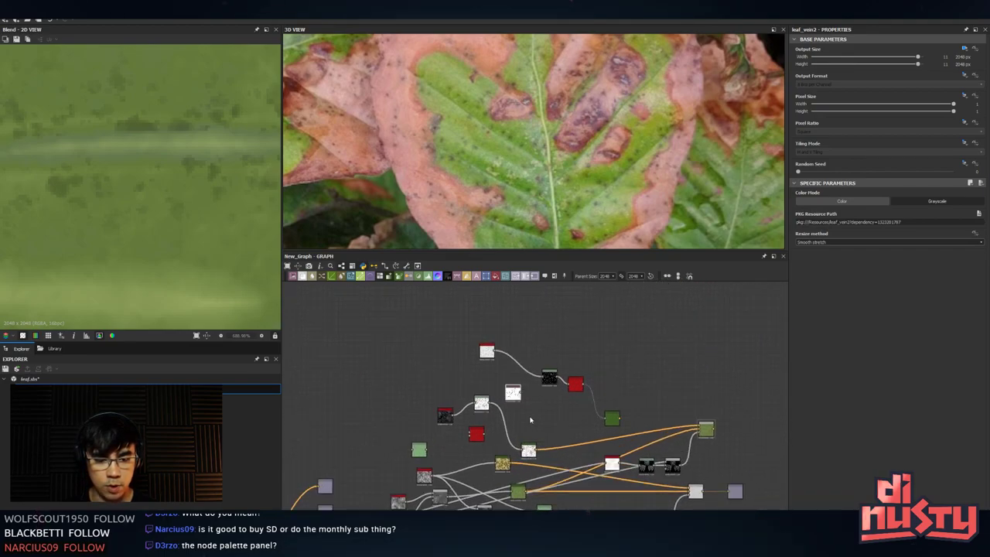
left_click_drag(513, 393, 559, 308)
- Spread out the specks Blend, mask Blend and Levels nodes, then feed the mask Blend from the leaf_vein2 copy placed beside it
middle_click_drag(714, 409, 627, 400)
scroll(627, 400, "down", 1)
left_click_drag(622, 415, 655, 315)
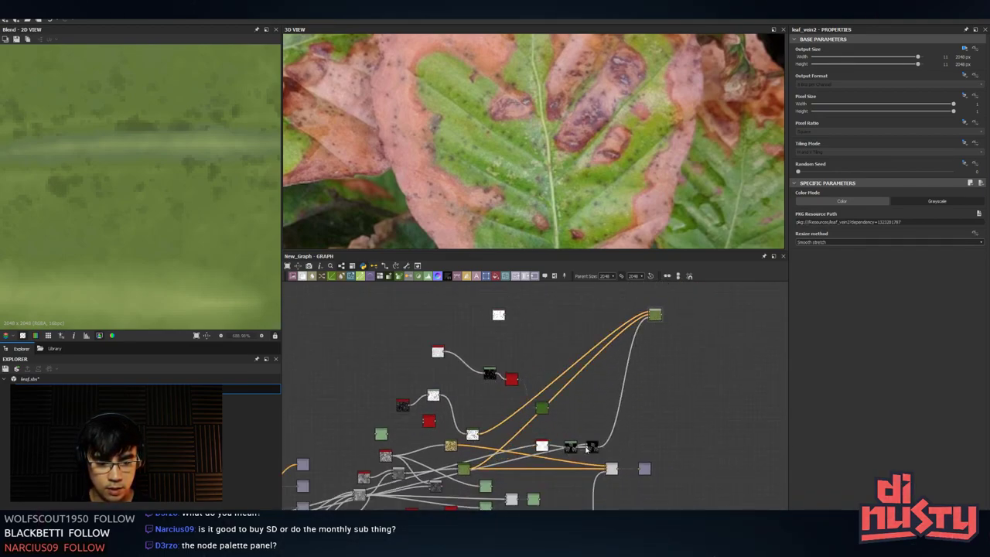
left_click_drag(590, 448, 599, 430)
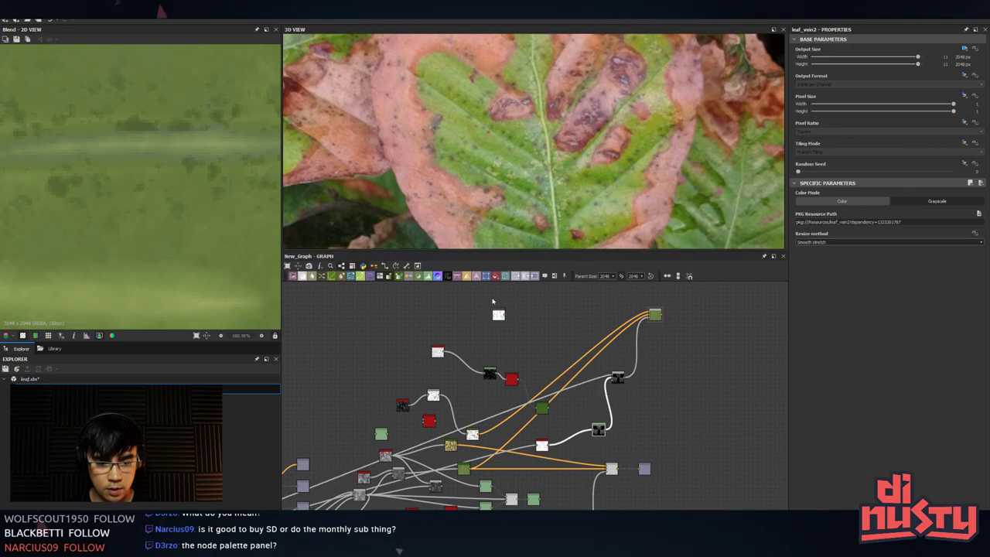
left_click_drag(505, 315, 646, 371)
left_click(643, 414)
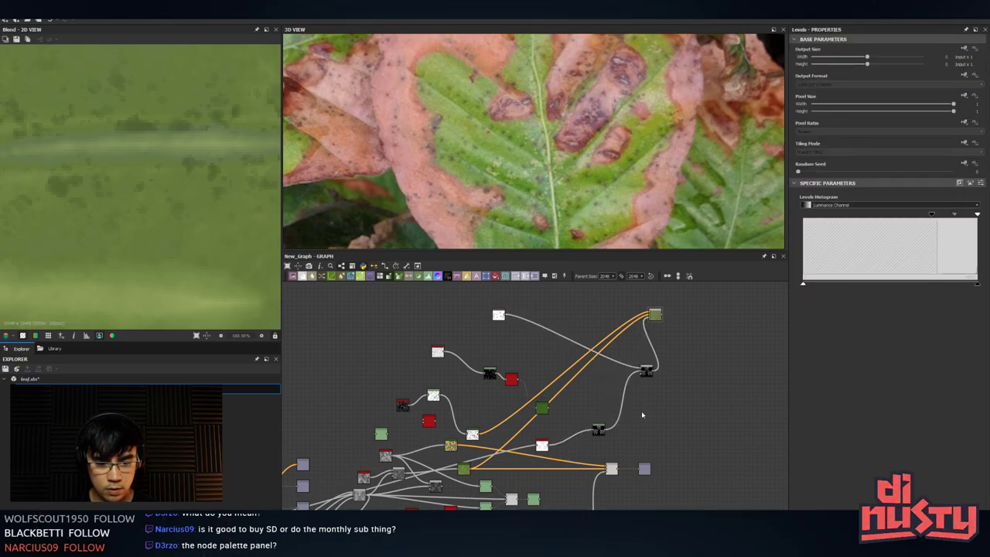
left_click(500, 316)
left_click_drag(501, 317, 592, 393)
- Move the dot-pattern node chain ending in the Gradient Map clear of the colour nodes and examine the Gradient Map's full pattern
left_click_drag(571, 426, 512, 378)
left_click_drag(435, 326, 547, 379)
left_click_drag(541, 416, 551, 311)
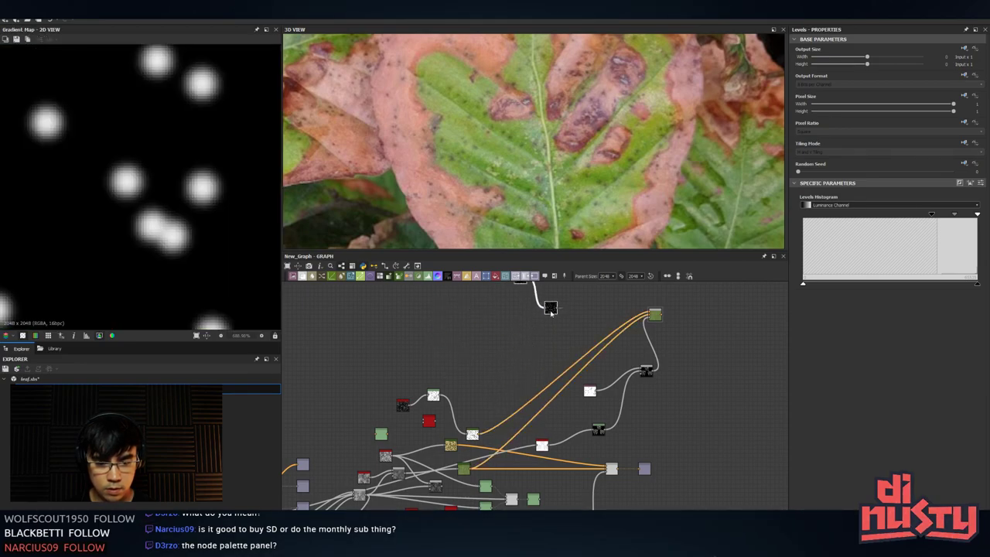
middle_click_drag(542, 337, 523, 398)
left_click(539, 361)
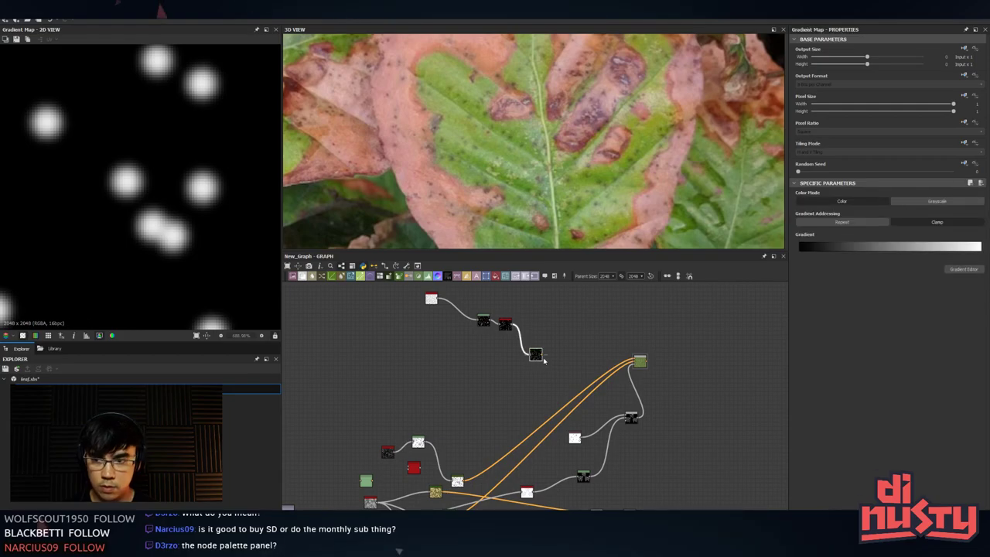
scroll(544, 361, "down", 1)
middle_click_drag(544, 361, 571, 405)
scroll(167, 213, "down", 11)
left_click(494, 390)
scroll(481, 383, "up", 1)
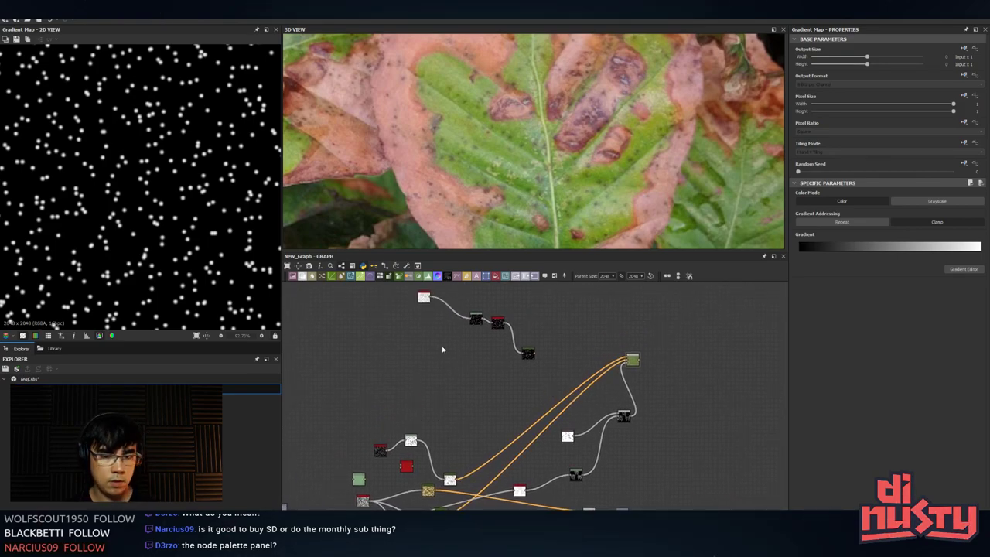
left_click(439, 277)
scroll(524, 399, "up", 4)
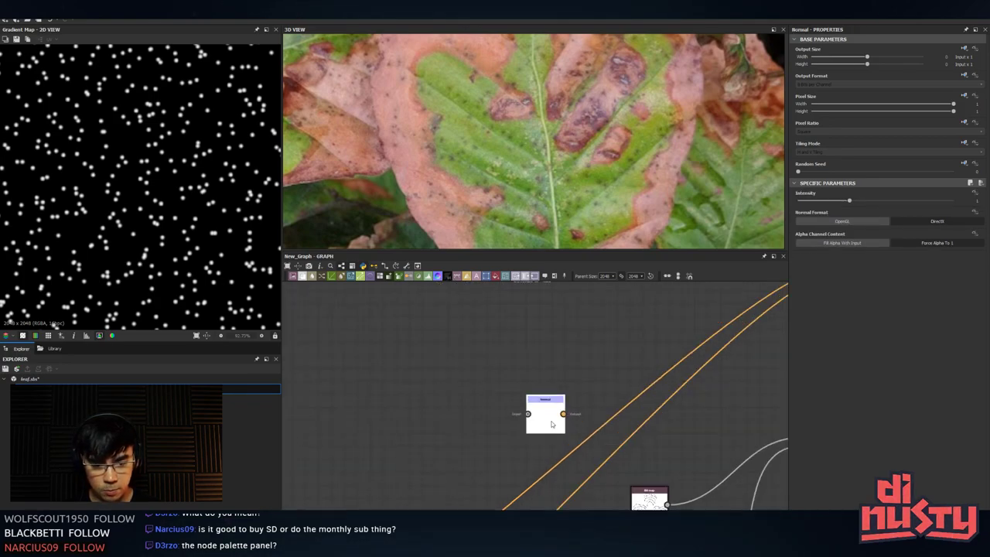
key("Delete")
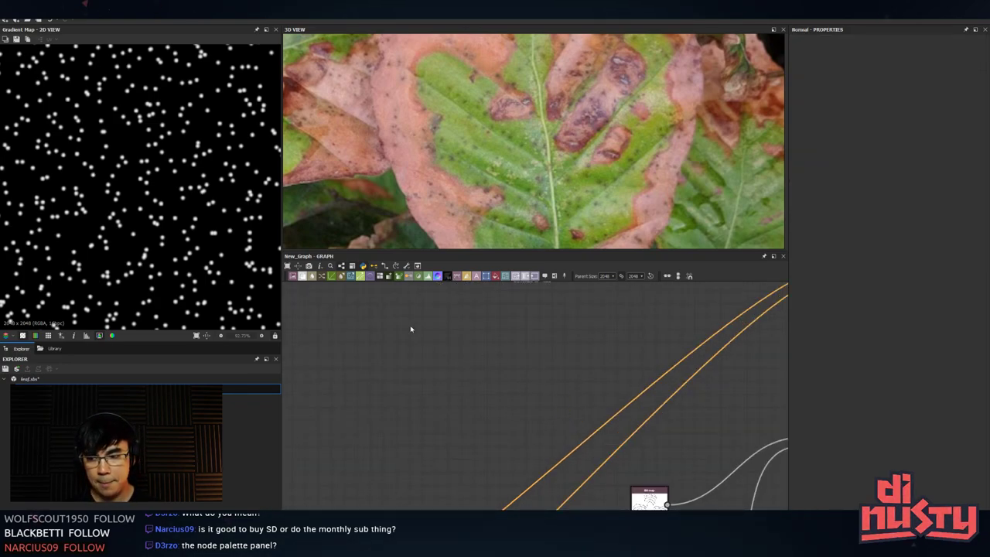
mouse_move(281, 304)
left_mouse_down()
mouse_move(212, 309)
mouse_move(298, 314)
mouse_move(282, 315)
left_mouse_up()
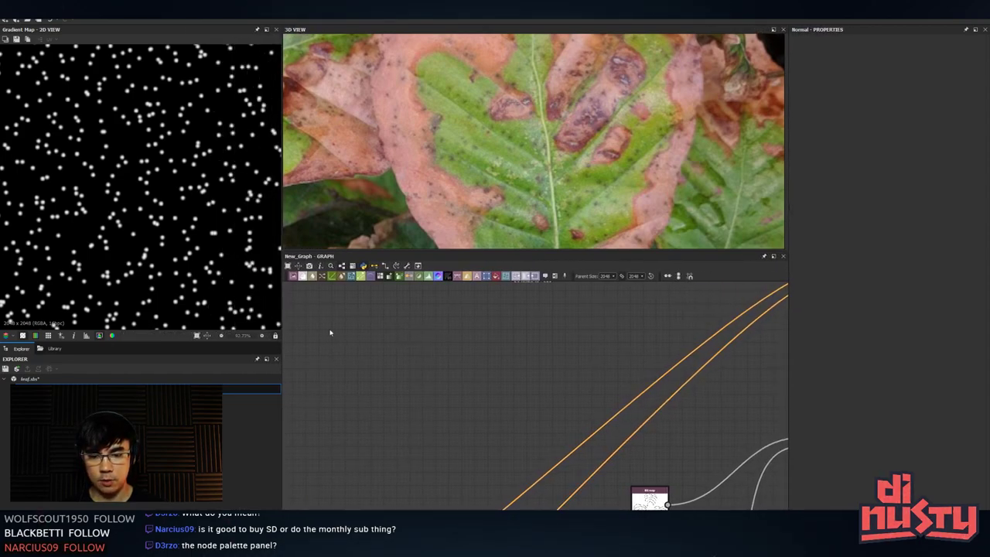
- Add a Directional Warp node near the dot-pattern Gradient Map and preview it
scroll(519, 376, "down", 5)
middle_click_drag(519, 376, 523, 399)
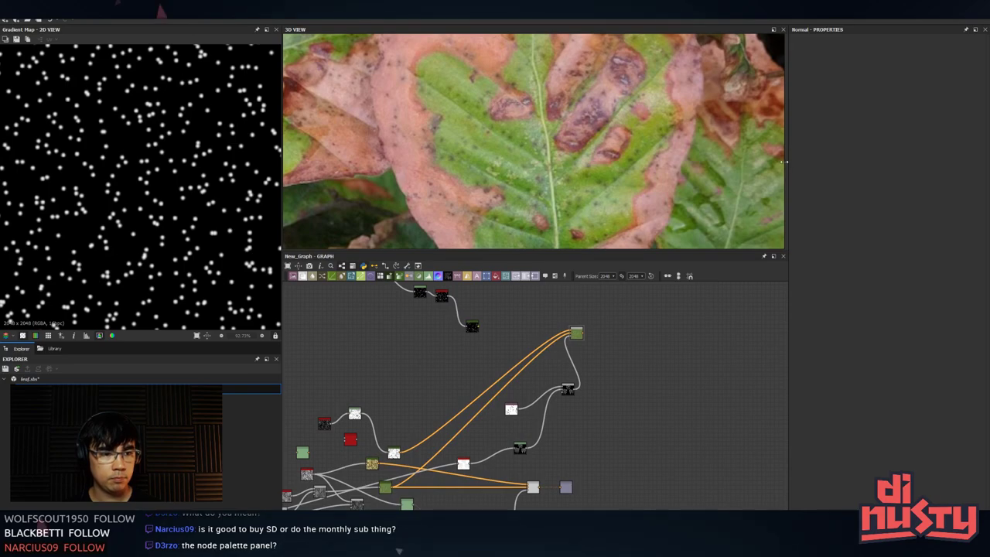
middle_click_drag(484, 337, 496, 375)
scroll(494, 347, "up", 3)
left_click(487, 387)
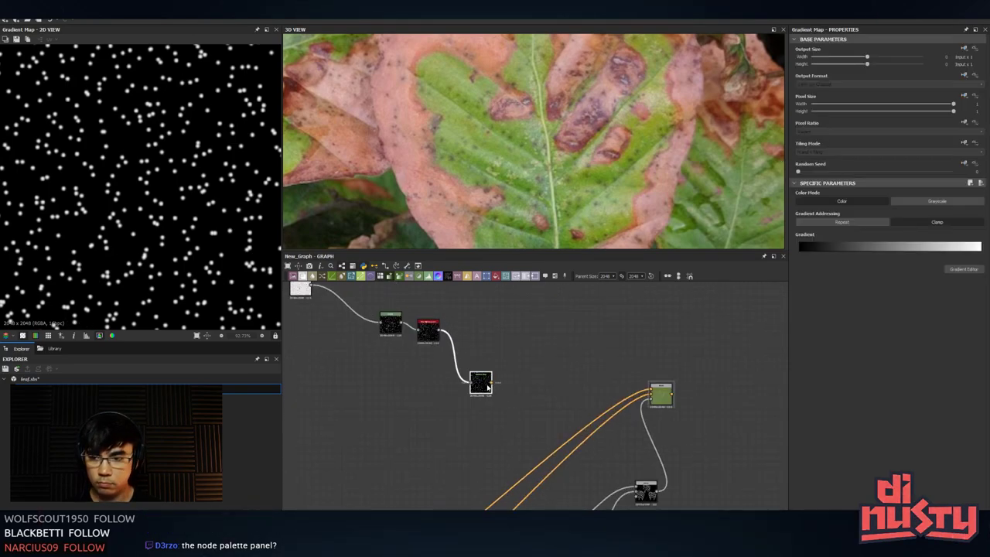
scroll(499, 398, "up", 3)
middle_click_drag(587, 413, 591, 287)
scroll(541, 417, "down", 3)
middle_click_drag(455, 424, 575, 435)
scroll(584, 358, "down", 1)
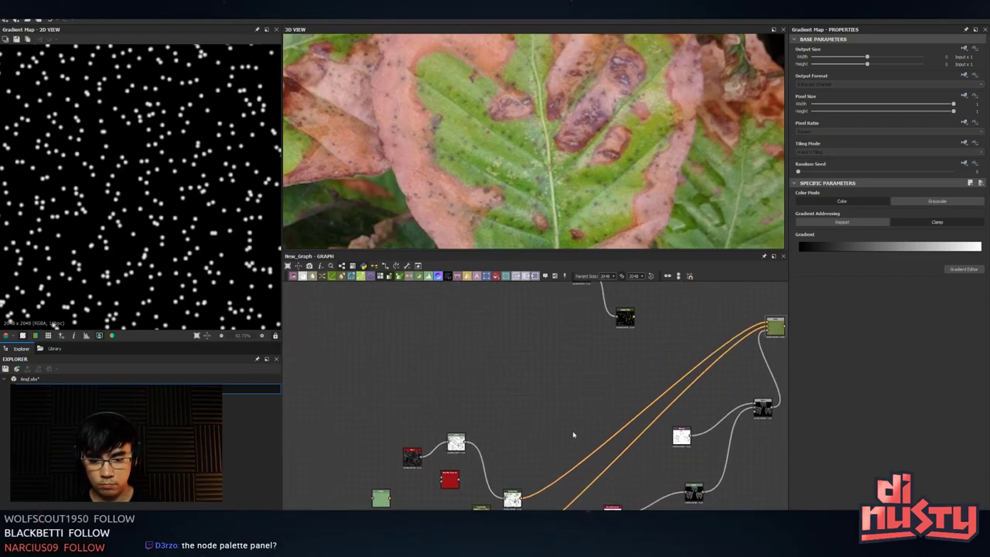
key("space")
type("diret")
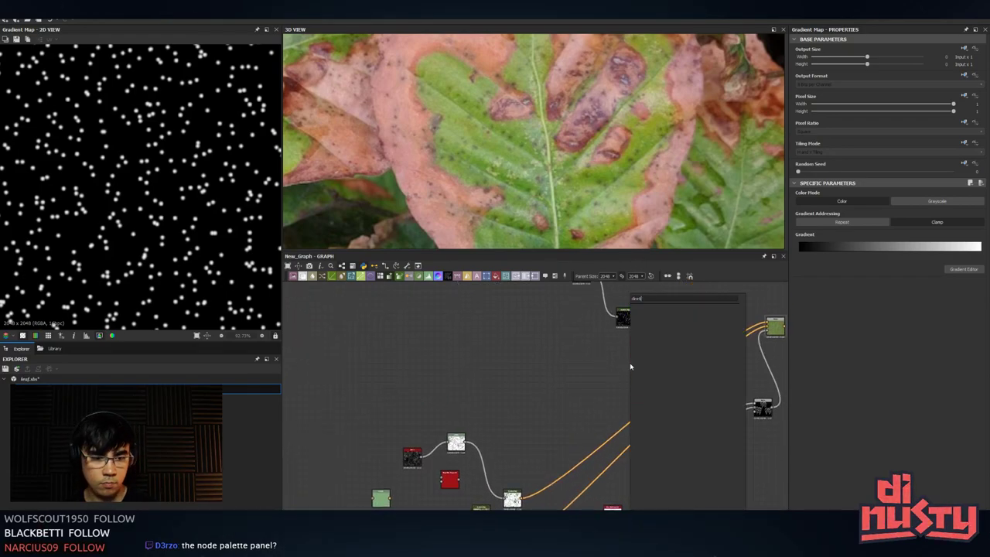
key("BackSpace")
key("BackSpace")
key("BackSpace")
key("BackSpace")
key("Down")
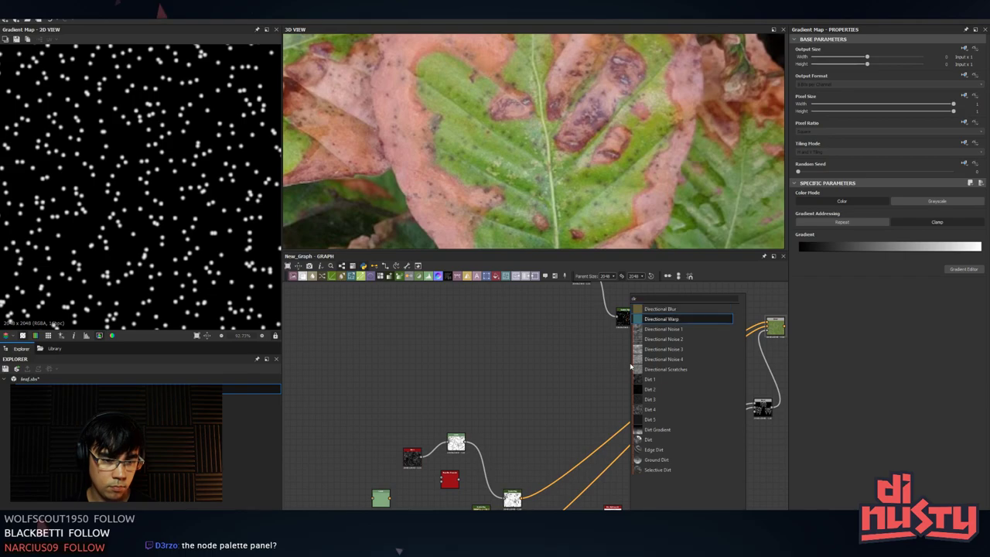
key("Return")
double_click(632, 360)
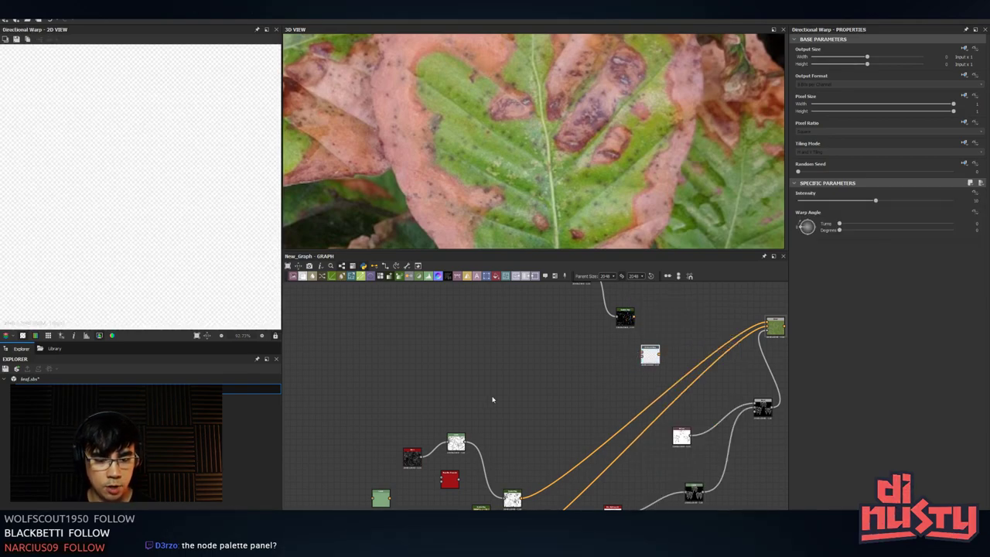
- Look through the graph for a warp intensity source, previewing the leaf mask's blur_hq_grayscale node and the Height output
scroll(491, 397, "down", 5)
scroll(467, 372, "up", 4)
double_click(368, 466)
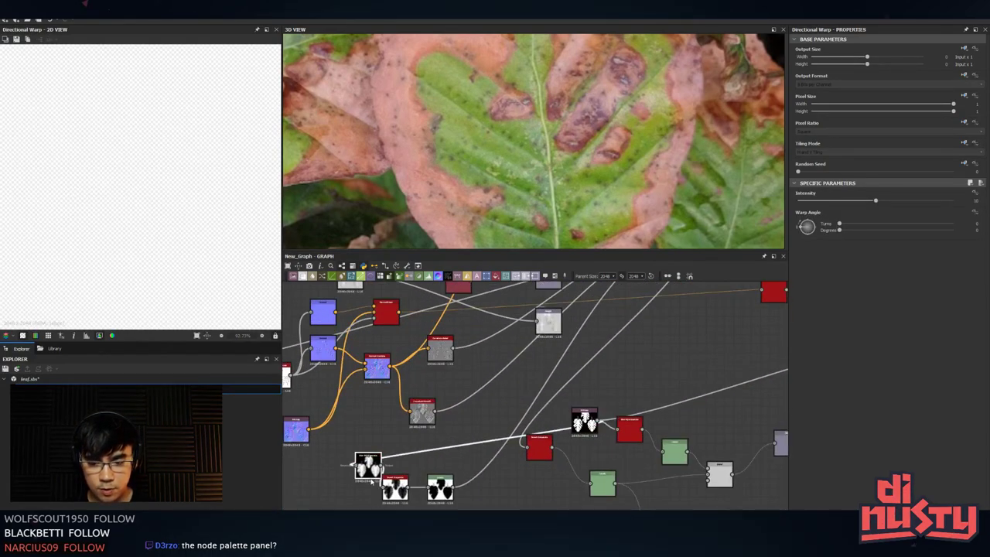
middle_click_drag(413, 418, 339, 451)
double_click(504, 360)
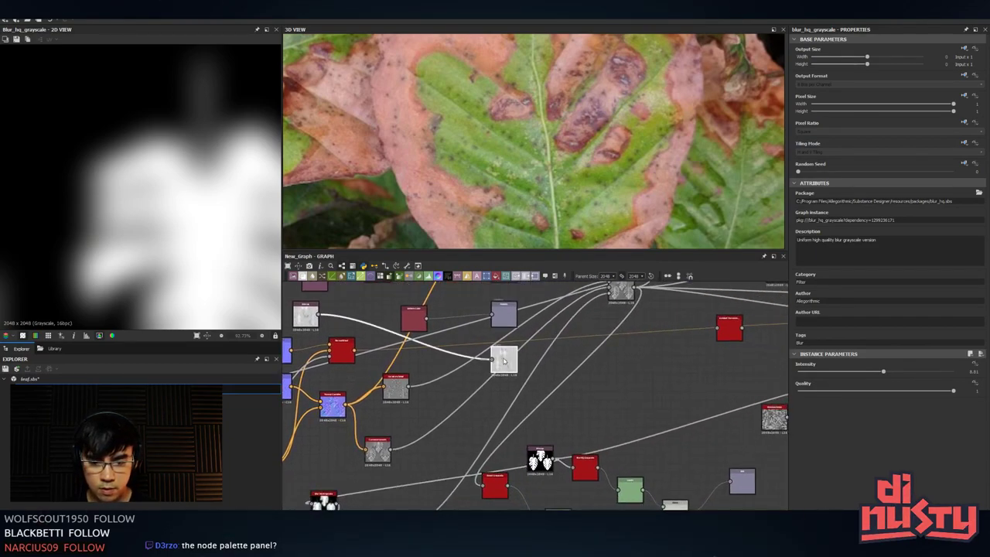
middle_click_drag(560, 333, 464, 407)
scroll(464, 408, "down", 5)
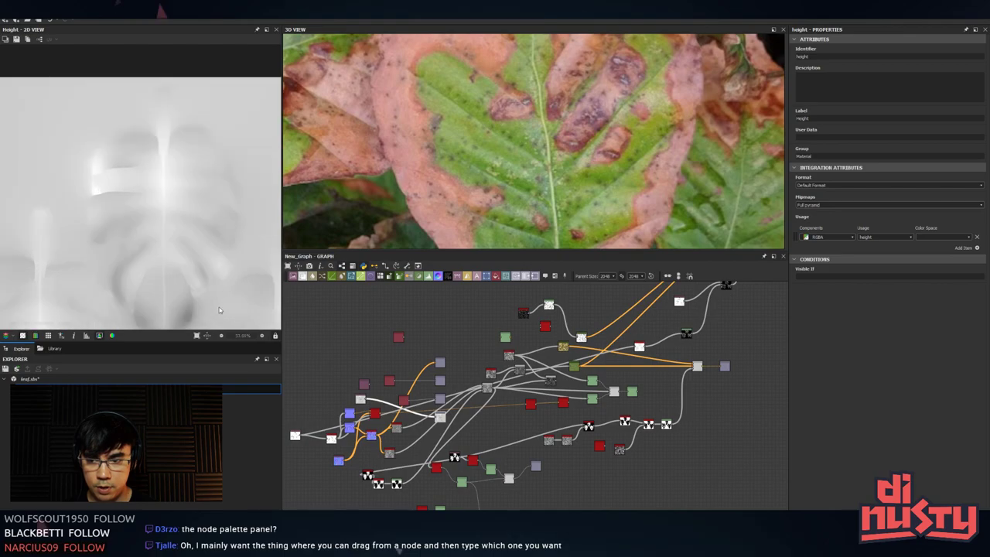
scroll(420, 501, "up", 3)
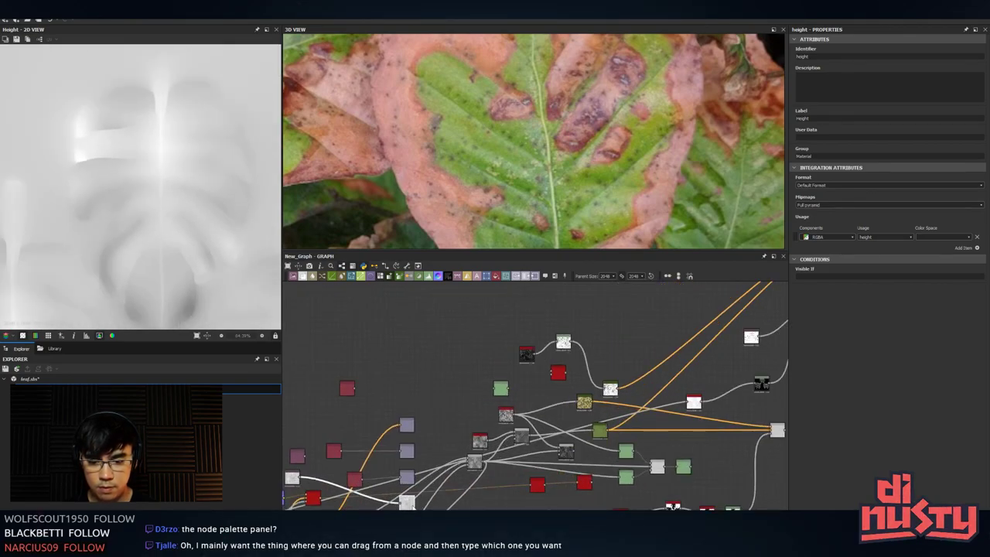
middle_click_drag(305, 489, 317, 493)
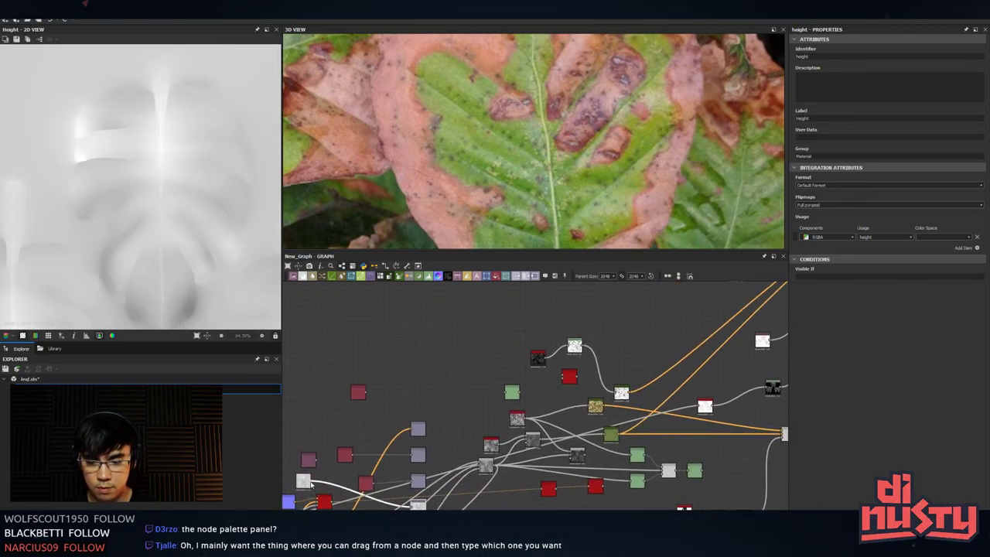
- Connect the node feeding the Height output to the intensity input of the Directional Warp
left_click_drag(311, 482, 517, 343)
middle_click_drag(622, 330, 612, 332)
left_click(303, 485)
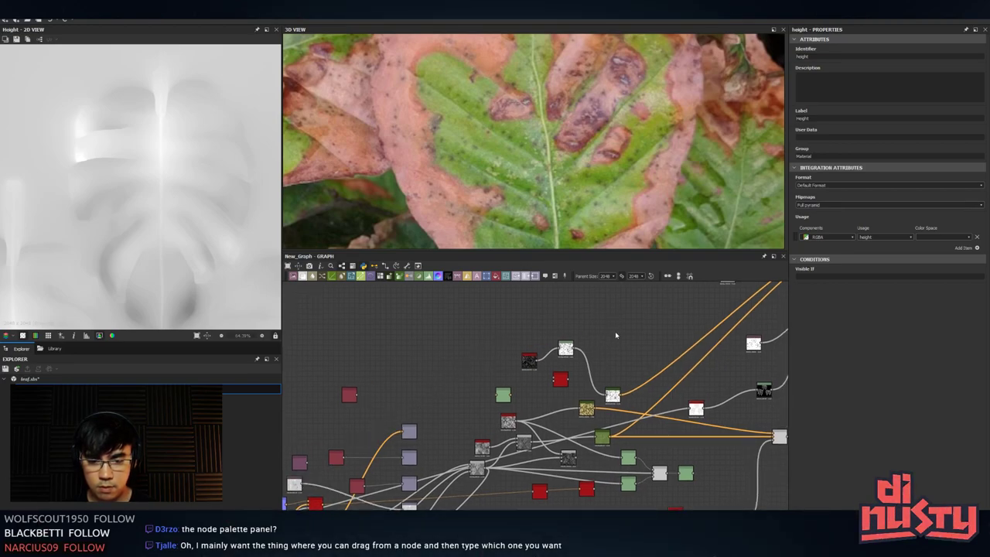
left_click_drag(302, 486, 418, 400)
middle_click_drag(667, 313, 426, 541)
left_click_drag(418, 400, 511, 416)
scroll(444, 412, "down", 5)
scroll(456, 400, "up", 6)
middle_click_drag(475, 481, 467, 424)
scroll(502, 430, "up", 2)
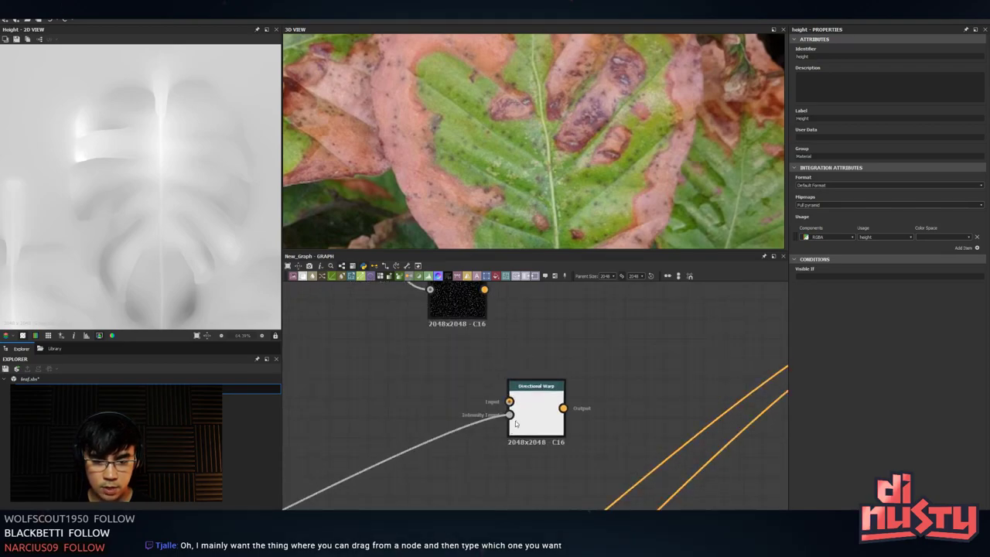
- Connect the dot-pattern Gradient Map to the main input of the Directional Warp and preview the warp
left_click_drag(539, 423, 559, 382)
middle_click_drag(517, 331, 507, 378)
left_click_drag(475, 339, 540, 420)
double_click(546, 434)
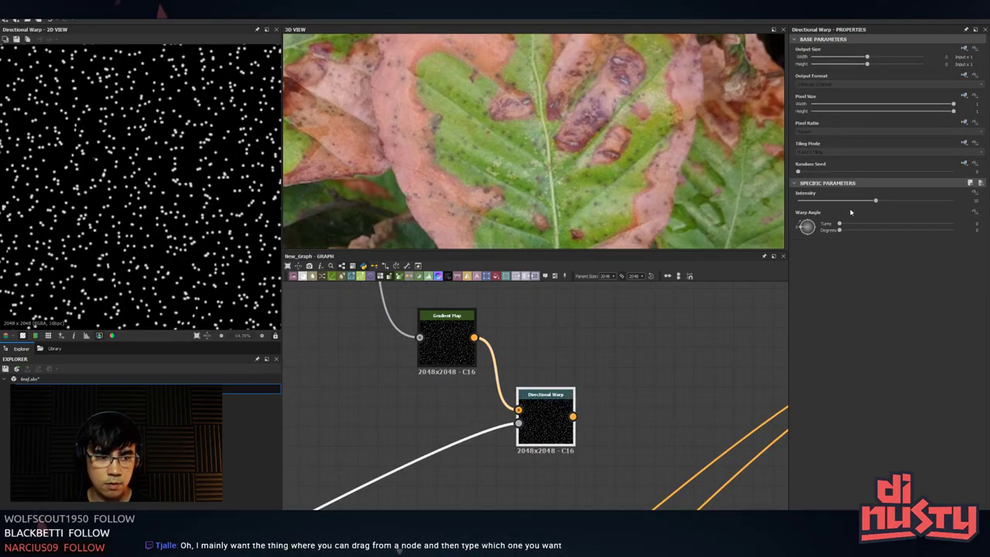
- Set the Directional Warp's angle to 90 degrees, try an intensity of 200, and reduce the intensity to 124
left_click_drag(877, 202, 956, 201)
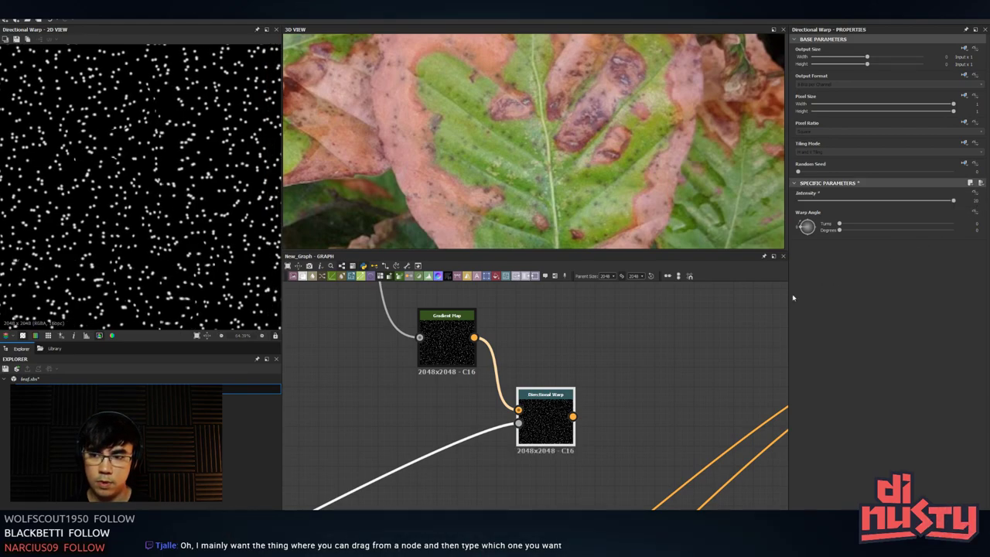
left_click_drag(806, 227, 868, 224)
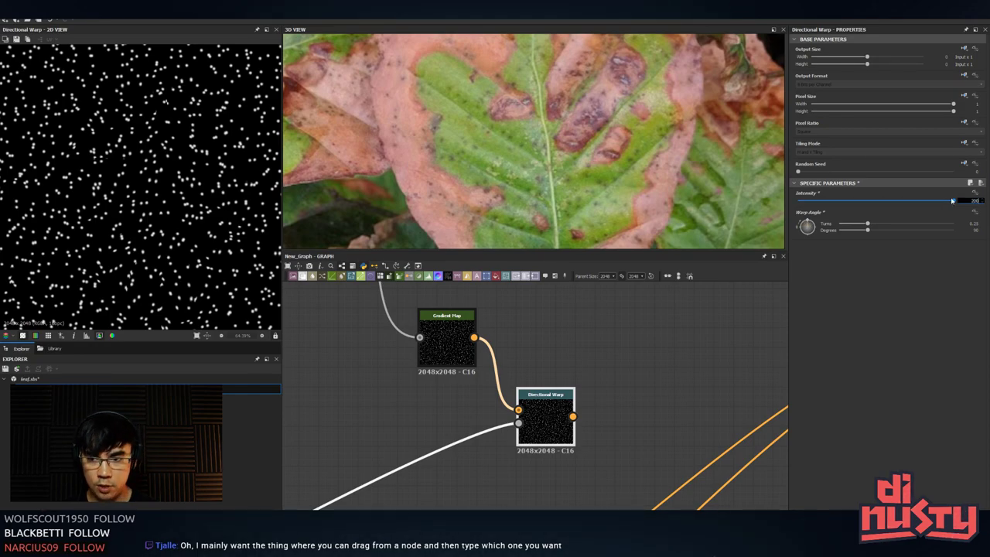
key("Return")
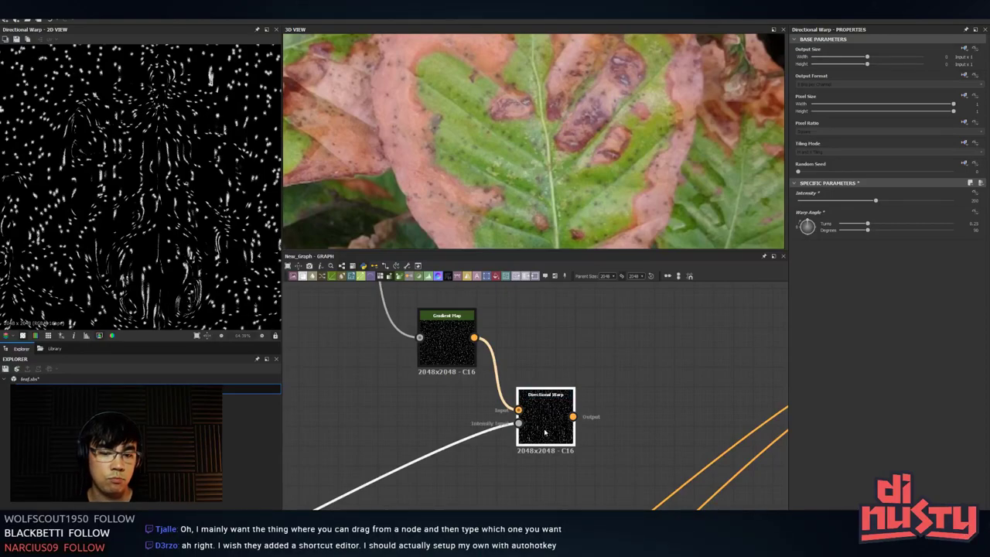
left_click_drag(879, 202, 851, 204)
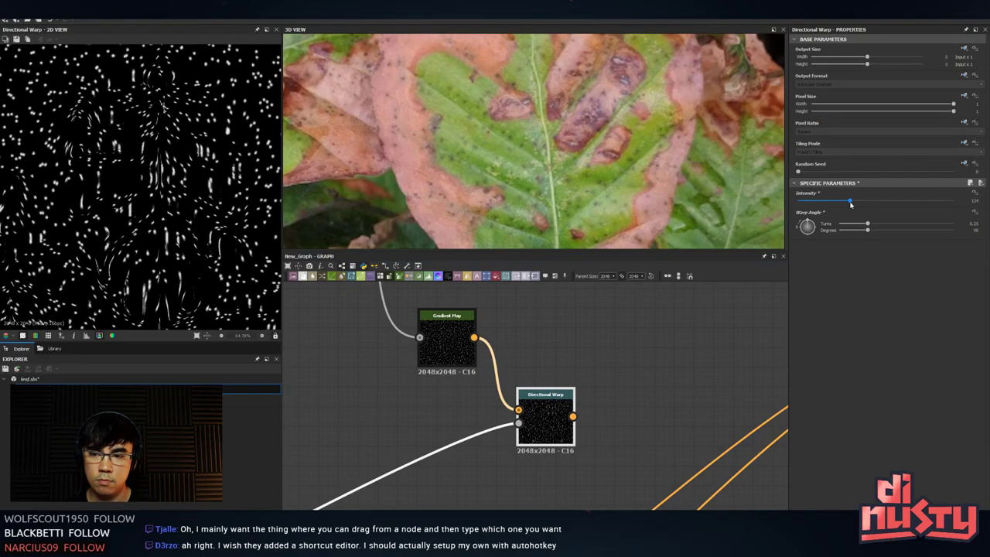
- Try to pull a new connection from the Directional Warp's output into empty graph space
scroll(540, 329, "down", 2)
middle_click_drag(540, 329, 601, 311)
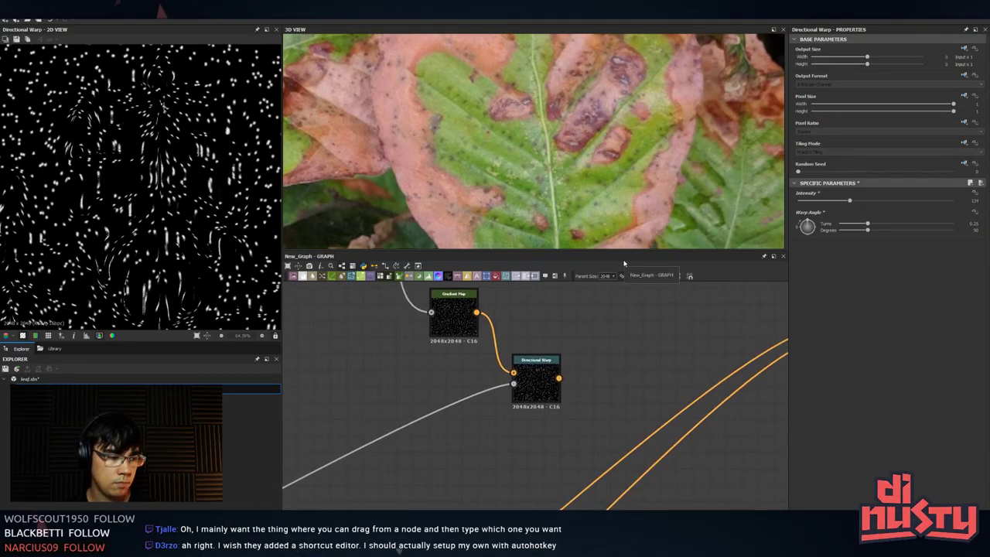
left_click_drag(559, 378, 635, 343)
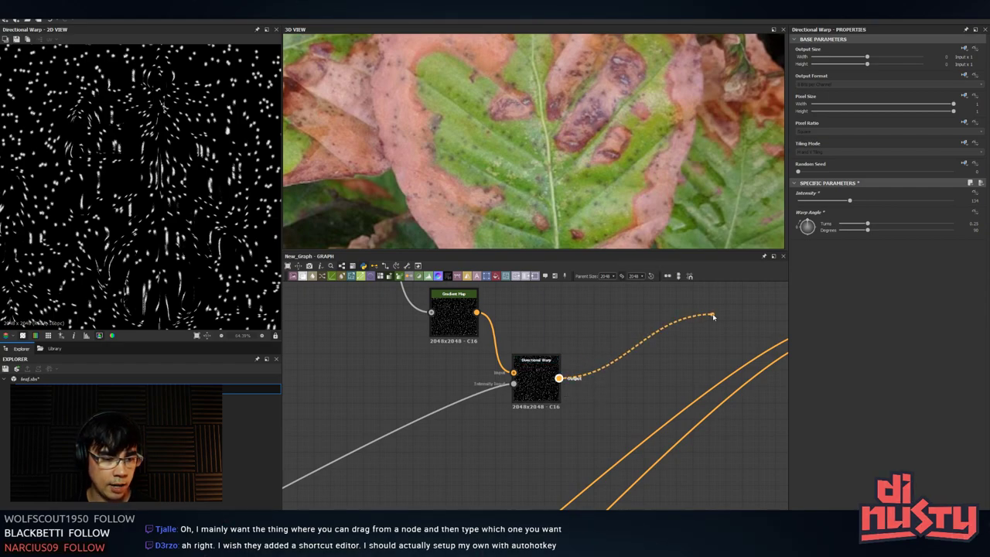
left_click_drag(713, 315, 714, 317)
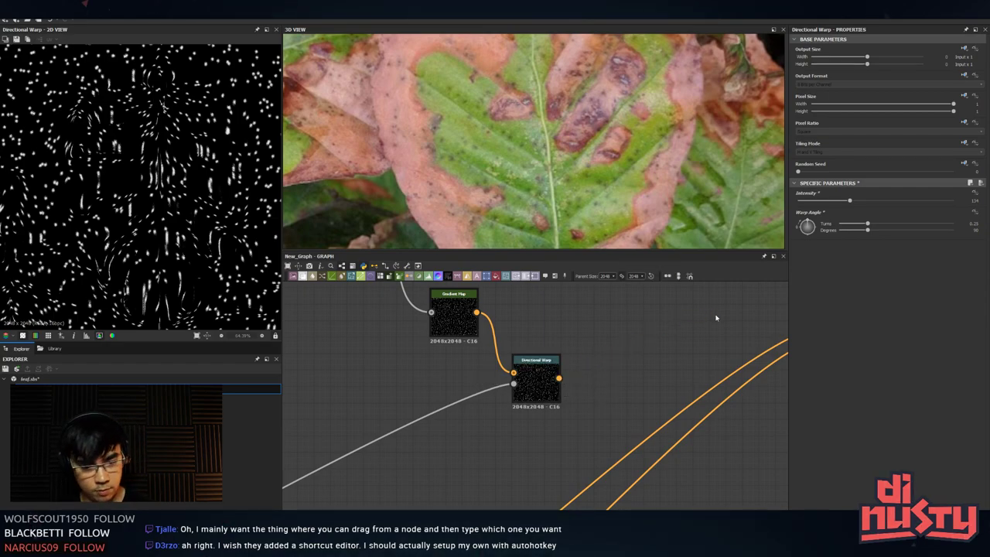
- Try a Blur node on the Directional Warp's output and delete it
left_click(543, 392)
left_click(576, 401)
left_click(541, 393)
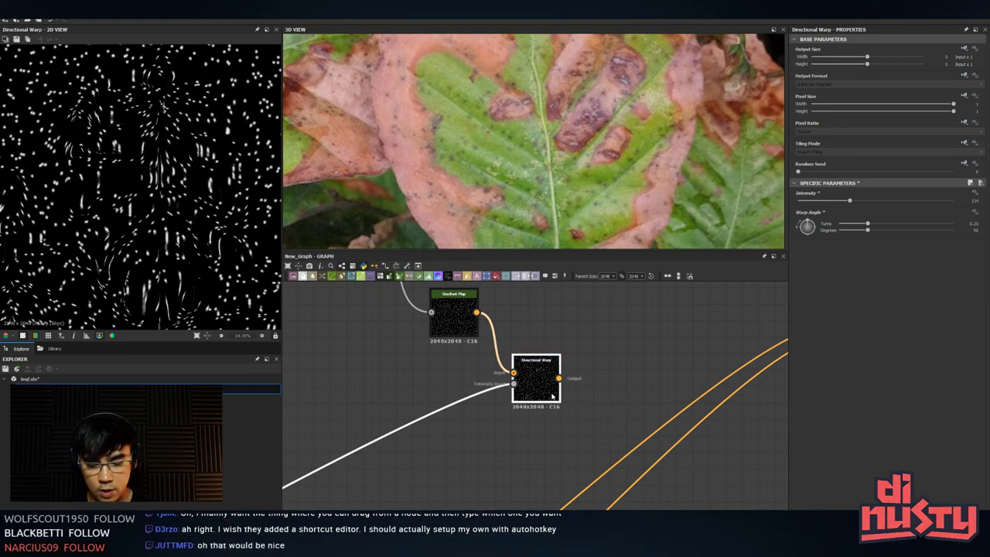
key("space")
type("blu")
key("Return")
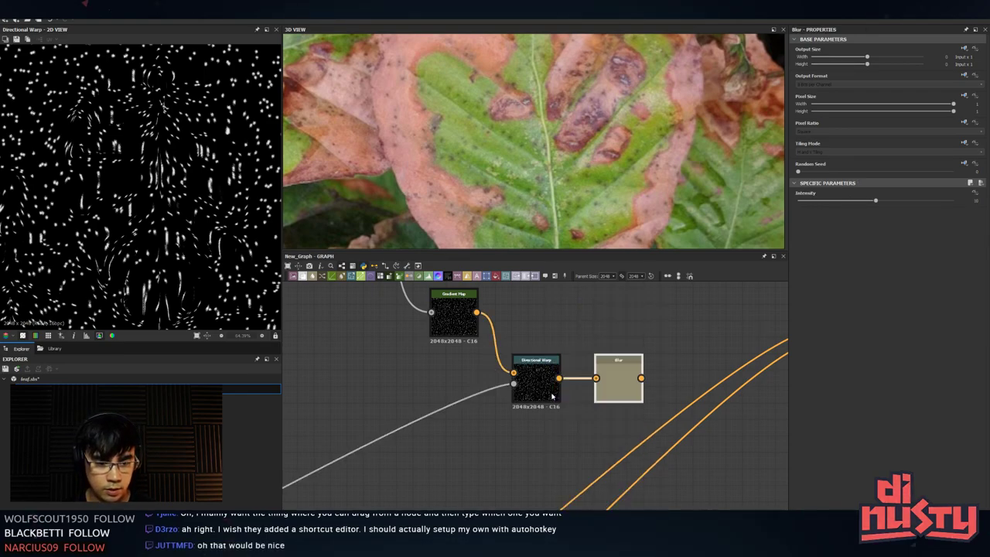
left_click(609, 393)
key("Delete")
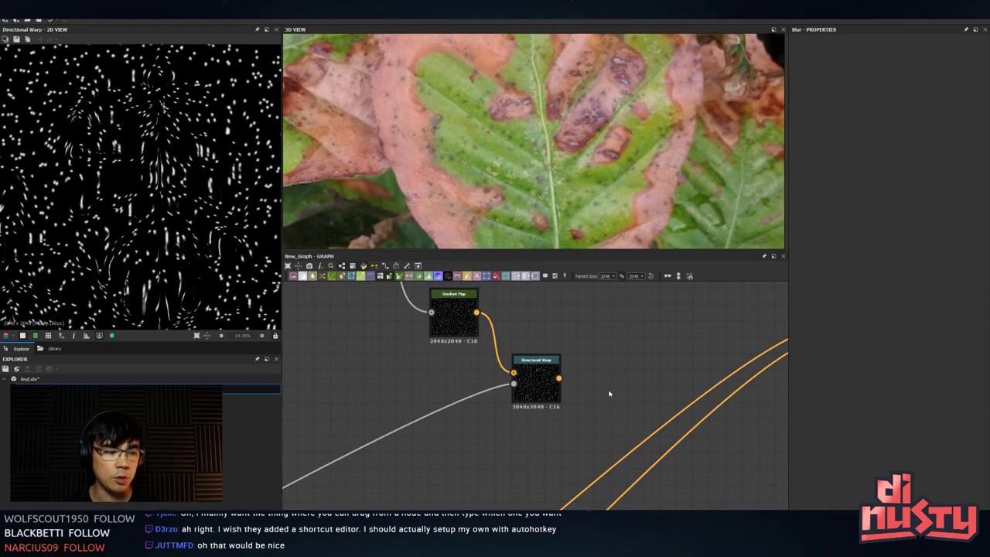
scroll(557, 409, "down", 1)
middle_click_drag(532, 426, 514, 394)
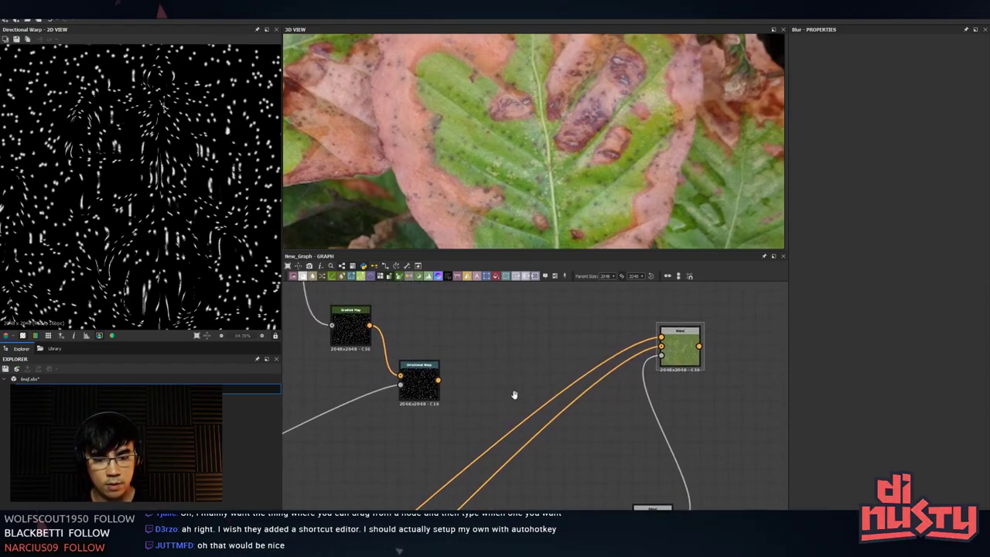
left_click_drag(438, 380, 516, 317)
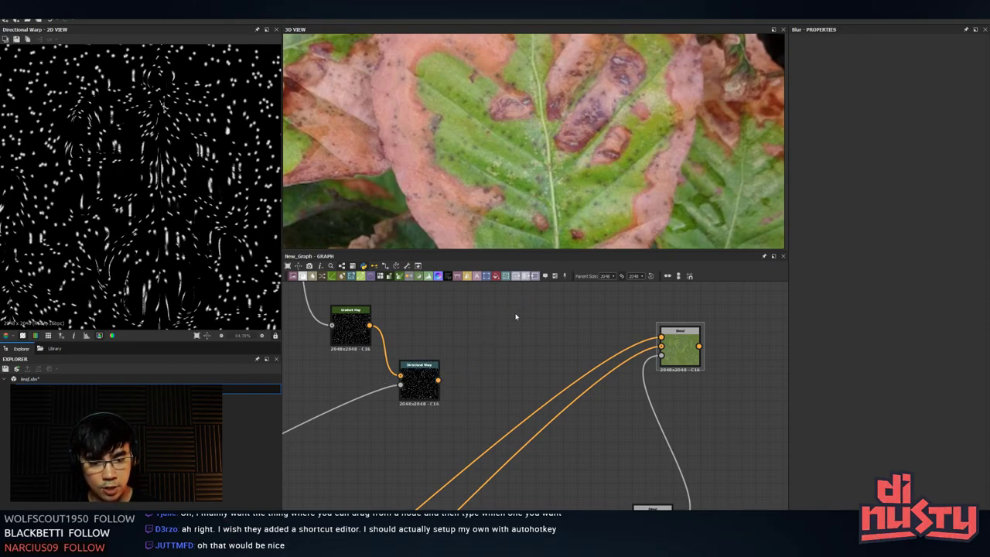
middle_click_drag(529, 332, 418, 389)
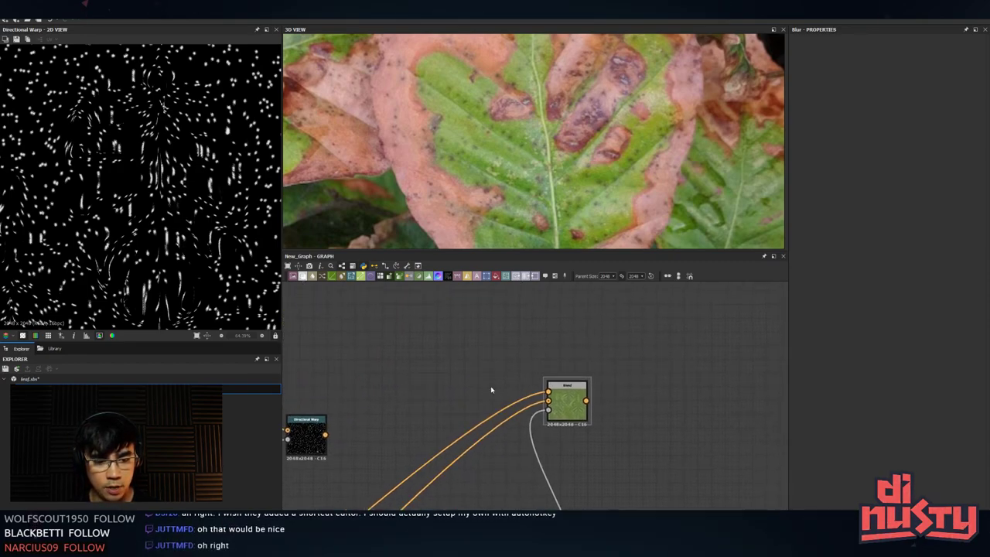
scroll(493, 399, "down", 1)
middle_click_drag(493, 404, 522, 366)
middle_click_drag(559, 404, 525, 338)
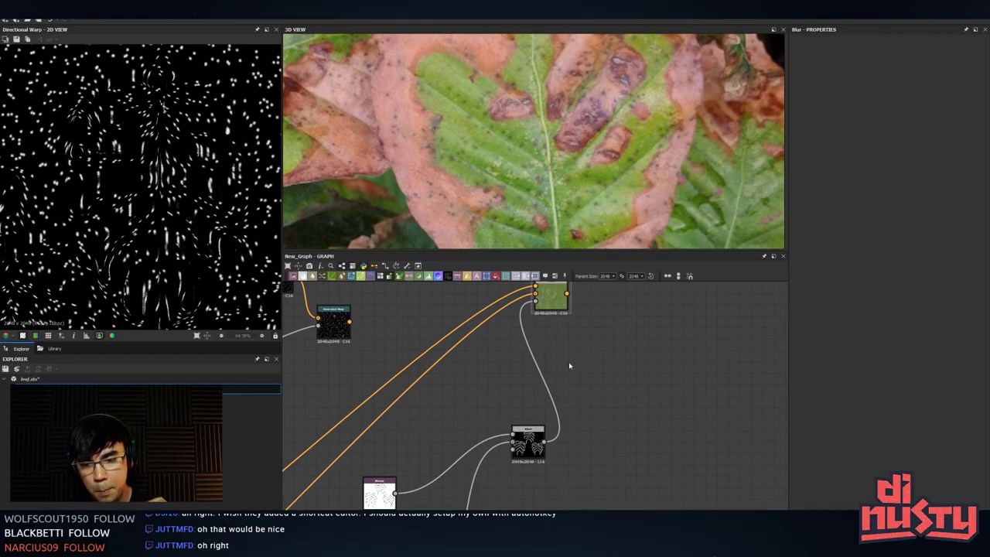
- Preview the green leaf colour Blend and the vein mask Blend feeding it, examining the specks along the veins up close
scroll(570, 365, "up", 1)
double_click(542, 294)
scroll(152, 186, "up", 3)
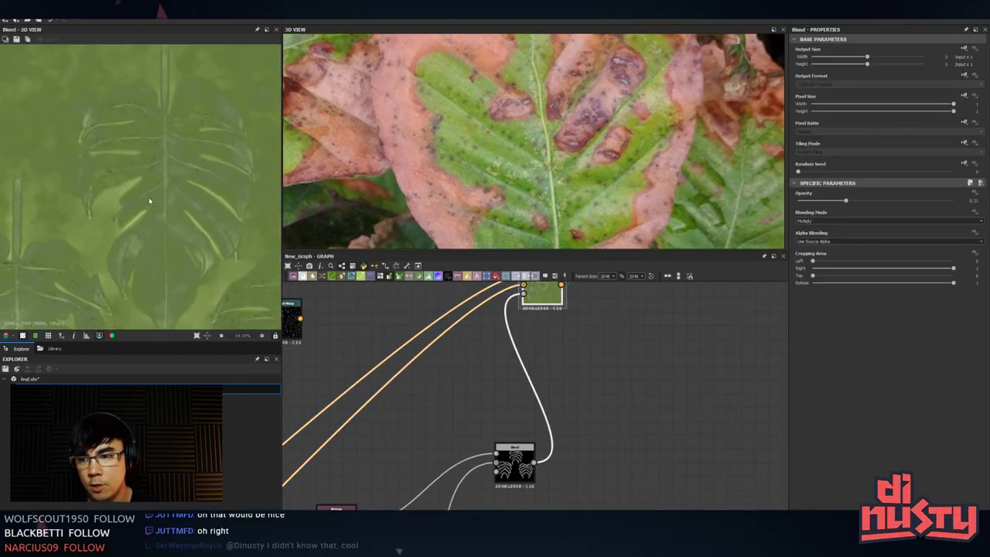
scroll(152, 185, "up", 2)
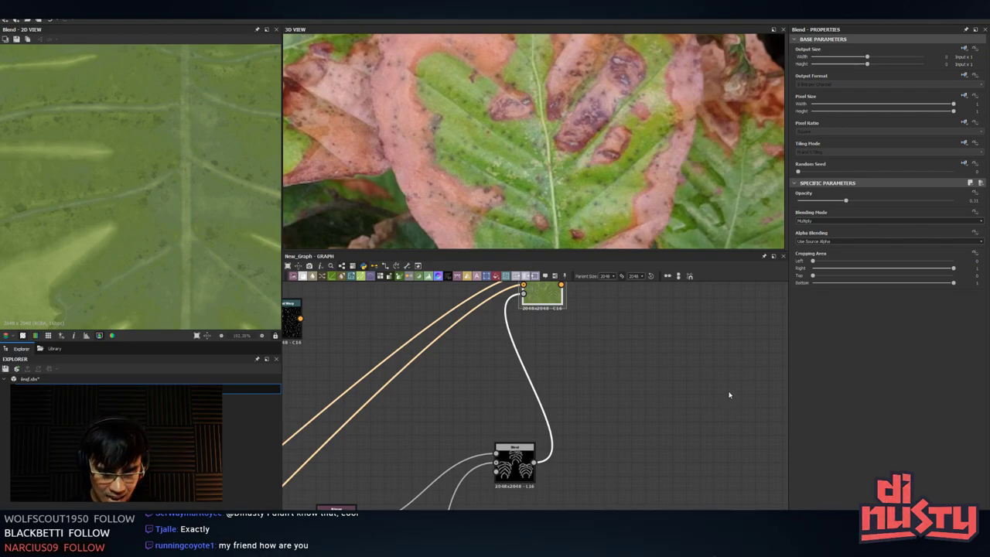
middle_click_drag(656, 407, 686, 468)
scroll(675, 467, "down", 1)
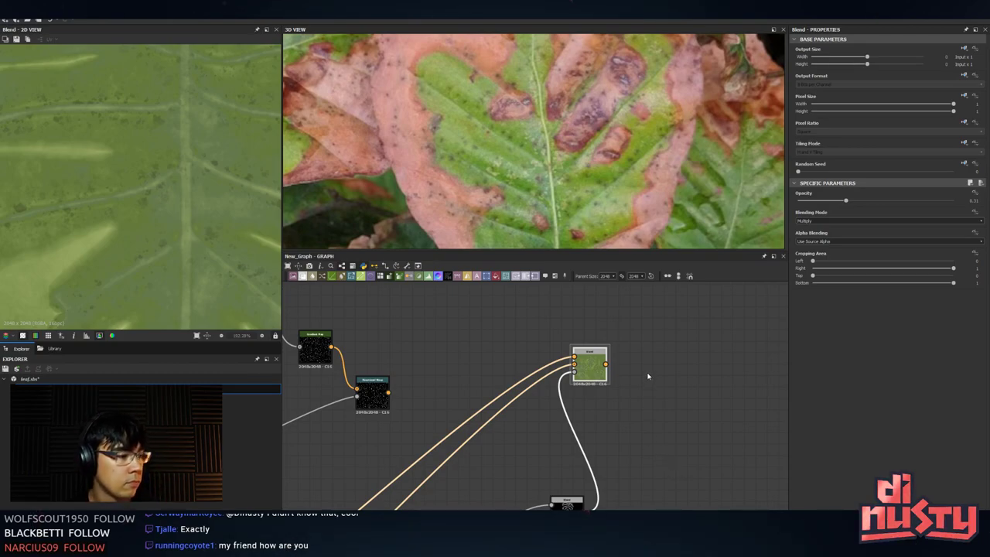
scroll(631, 387, "down", 1)
scroll(122, 179, "down", 5)
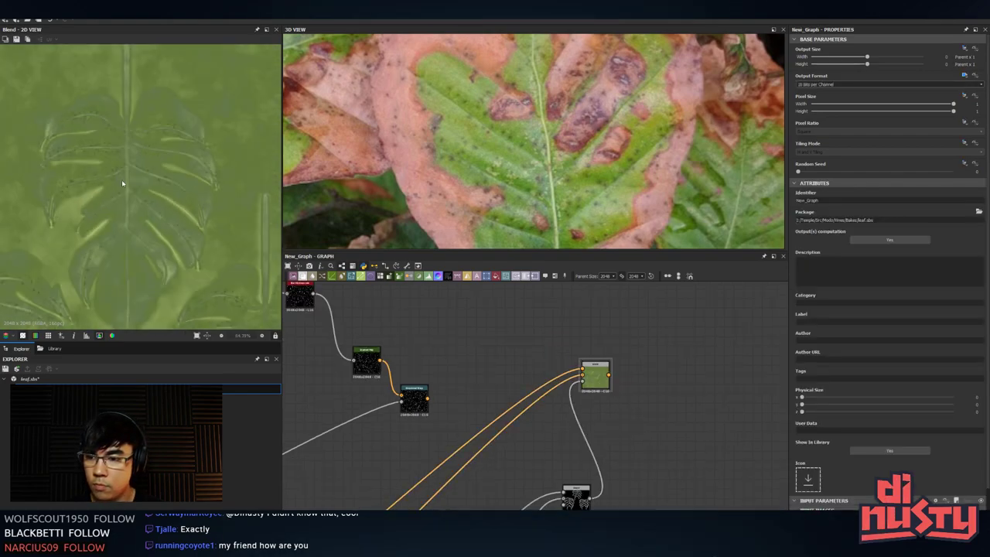
middle_click_drag(122, 179, 144, 207)
scroll(144, 204, "up", 1)
scroll(144, 203, "down", 1)
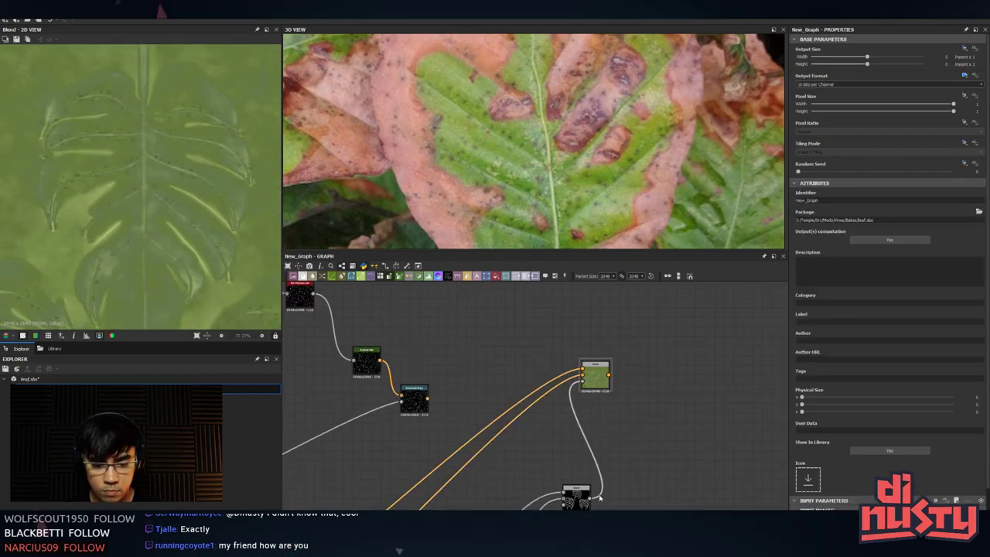
double_click(594, 376)
double_click(594, 382)
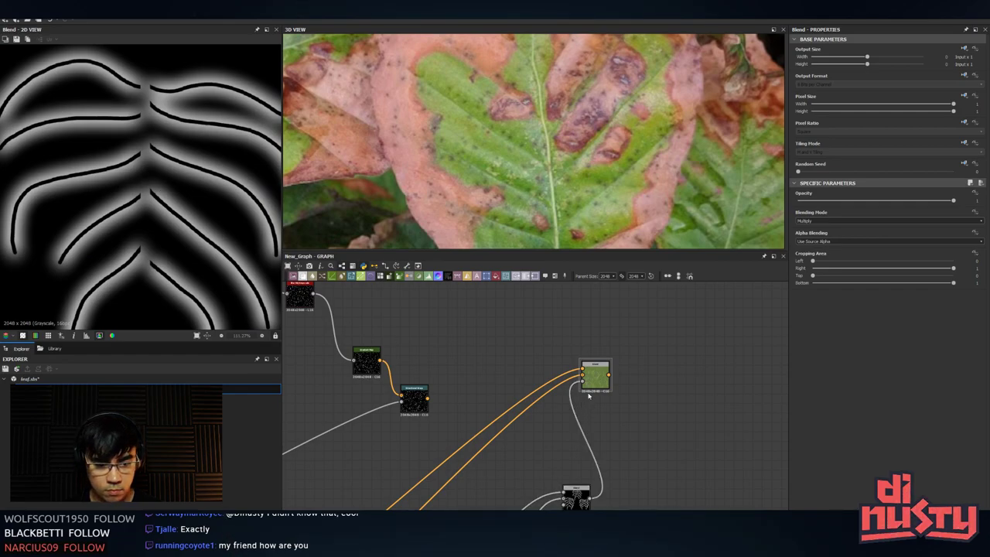
- Reduce the Directional Warp's intensity slightly and add a Blur HQ node to its output
double_click(417, 400)
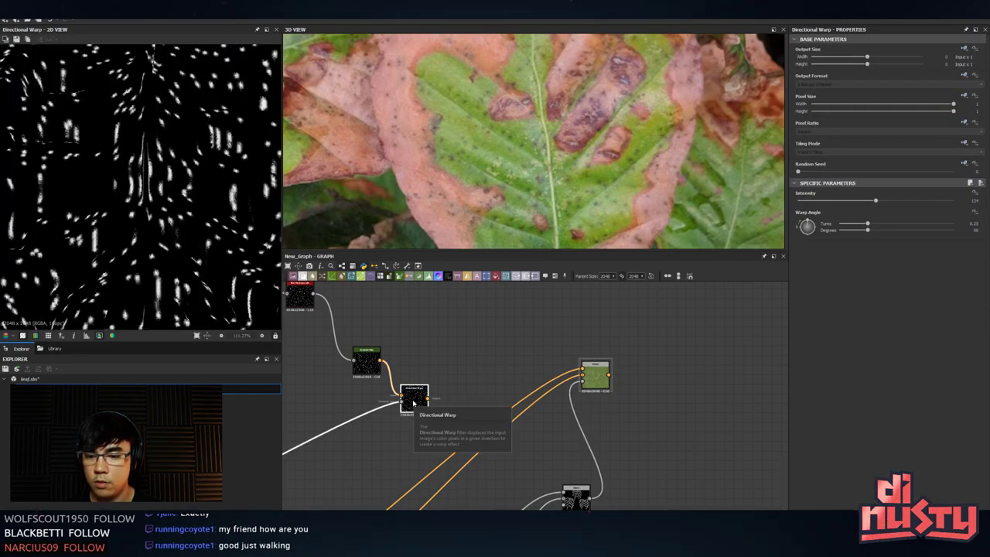
left_click_drag(876, 201, 857, 204)
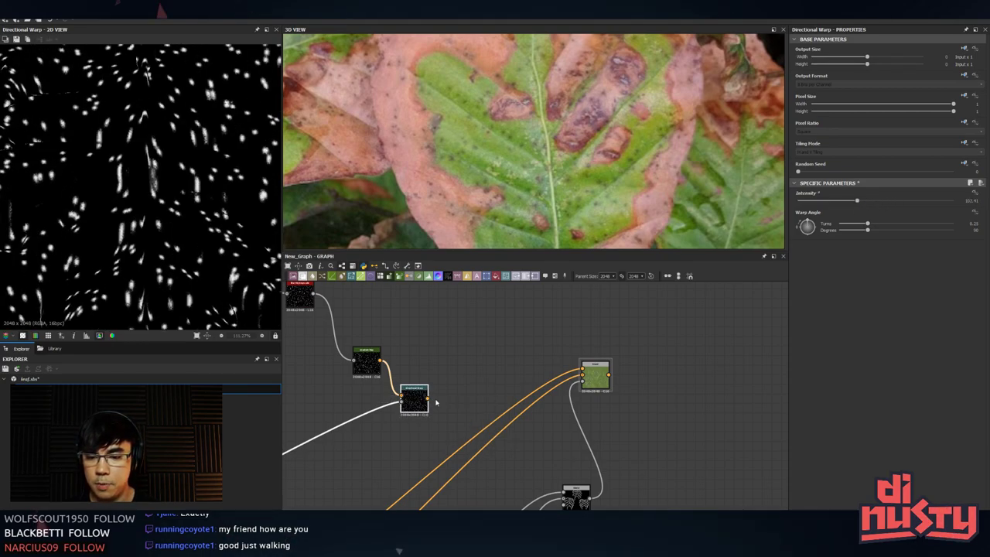
key("space")
type("blu")
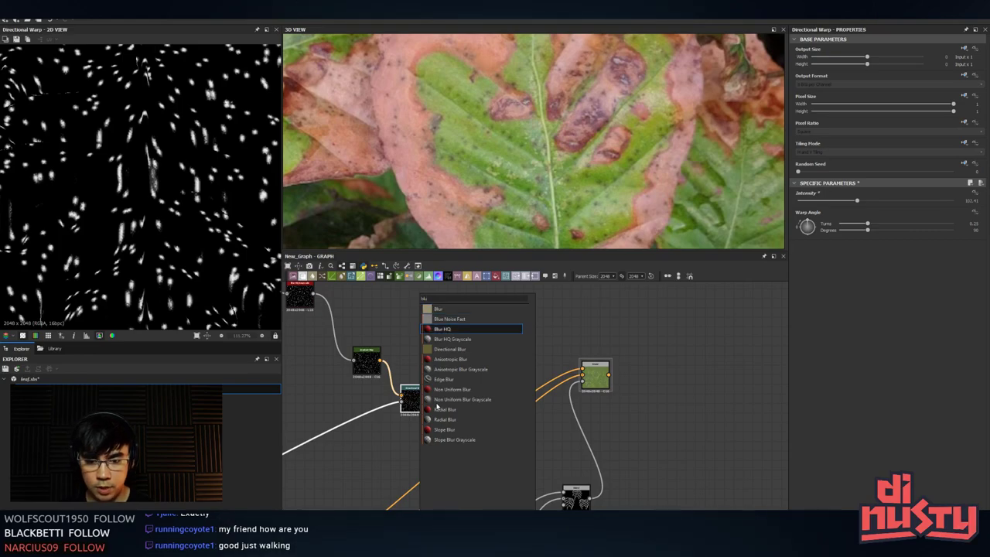
key("Down")
key("Up")
key("Return")
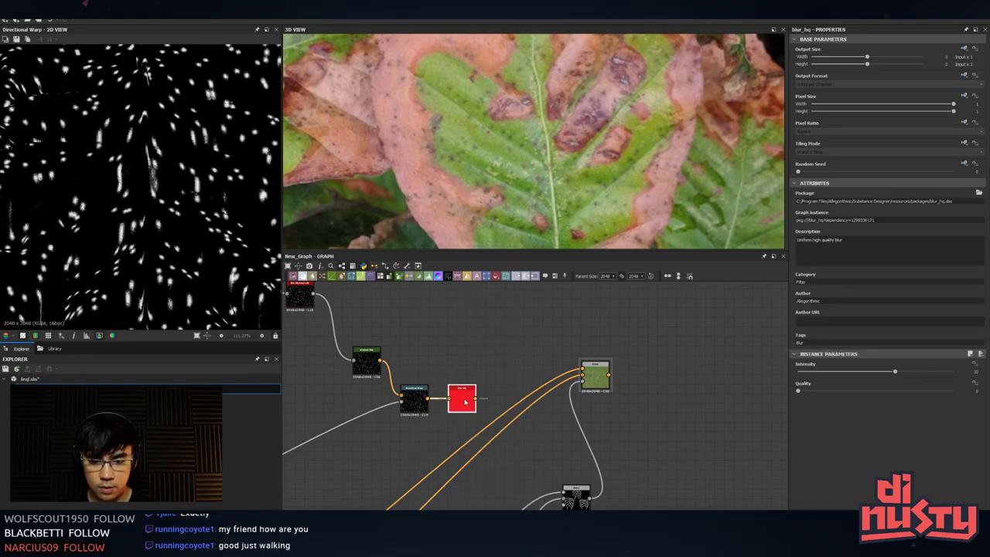
- Preview the Blur HQ node, set its quality to 1 and reduce its intensity to about 1.91
double_click(465, 402)
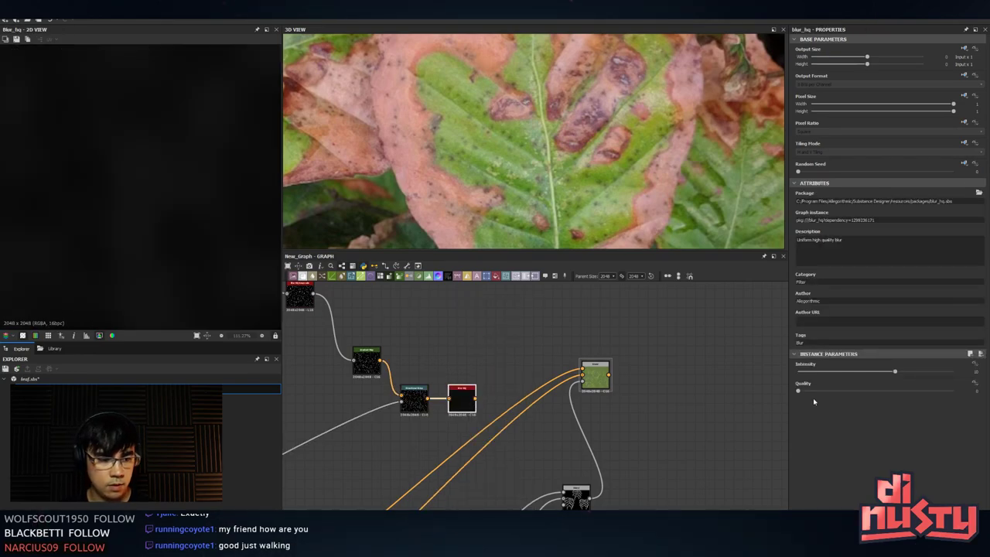
left_click_drag(799, 390, 953, 390)
left_click_drag(855, 374, 817, 375)
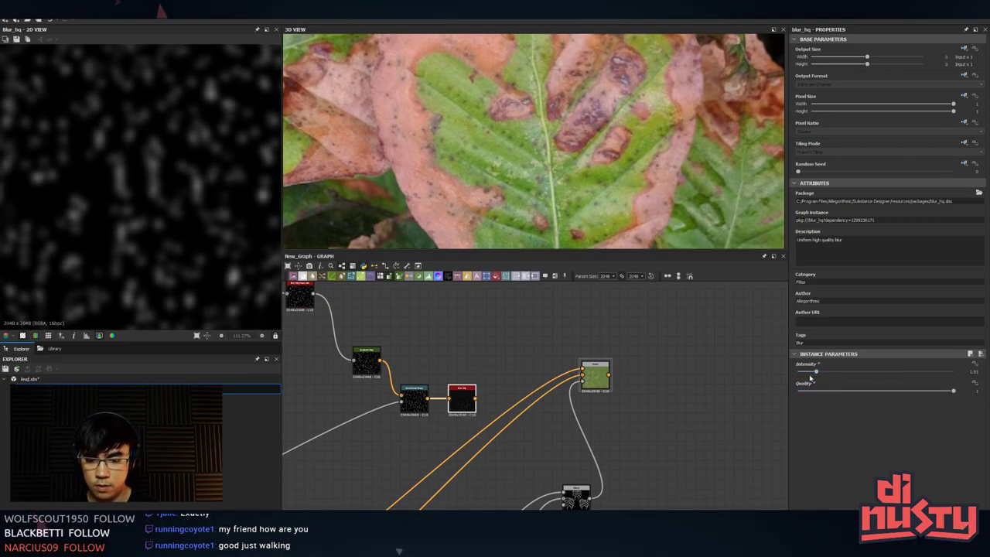
- Add a Levels node after the Blur HQ and lower its input white point to brighten the blurred dots
key("space")
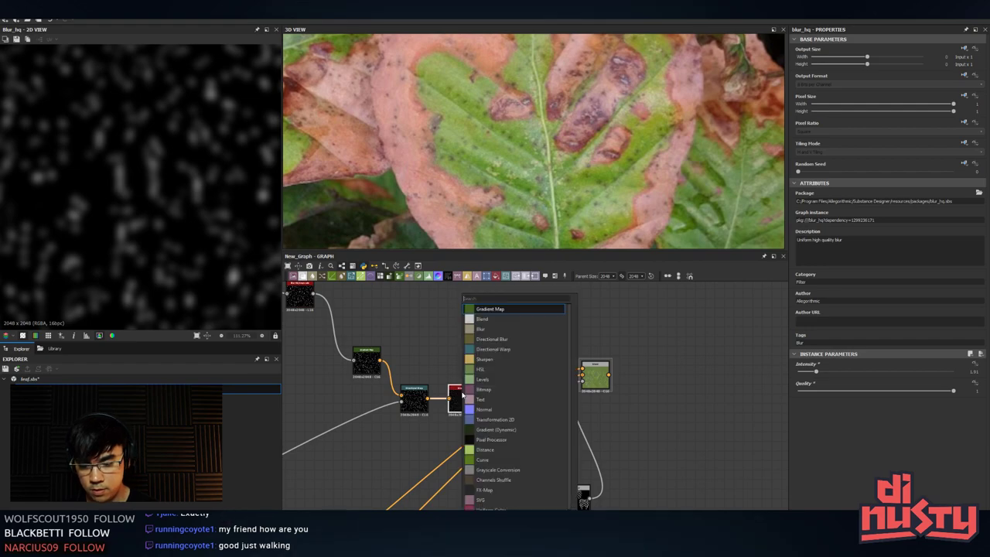
type("level")
key("Return")
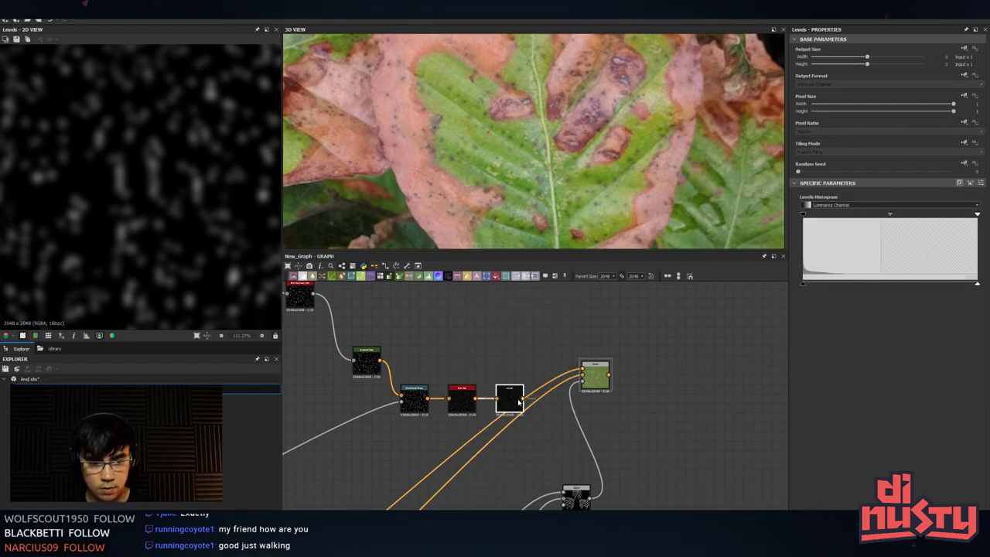
left_click_drag(977, 214, 906, 221)
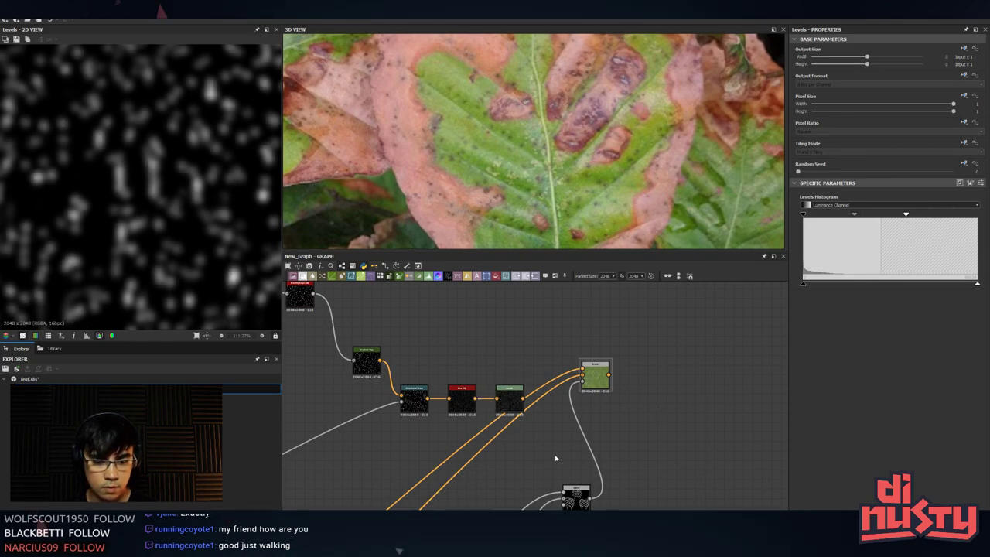
- Add a Blend node with the Levels output as foreground and the green leaf Blend as background, and preview it
left_click_drag(601, 386, 649, 358)
key("space")
type("blend")
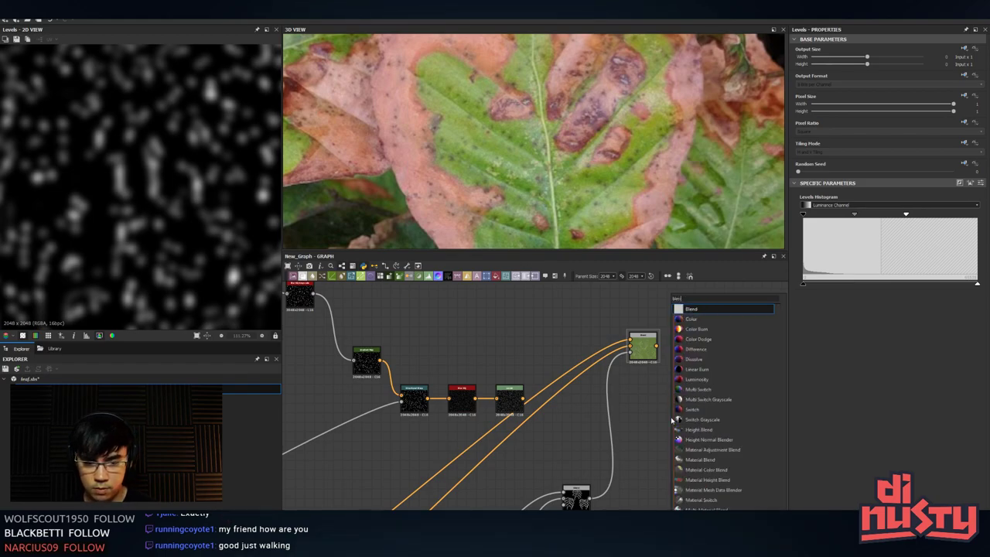
key("Return")
left_click_drag(657, 346, 660, 411)
left_click_drag(656, 346, 632, 418)
middle_click_drag(632, 418, 441, 458)
scroll(441, 458, "up", 2)
double_click(507, 343)
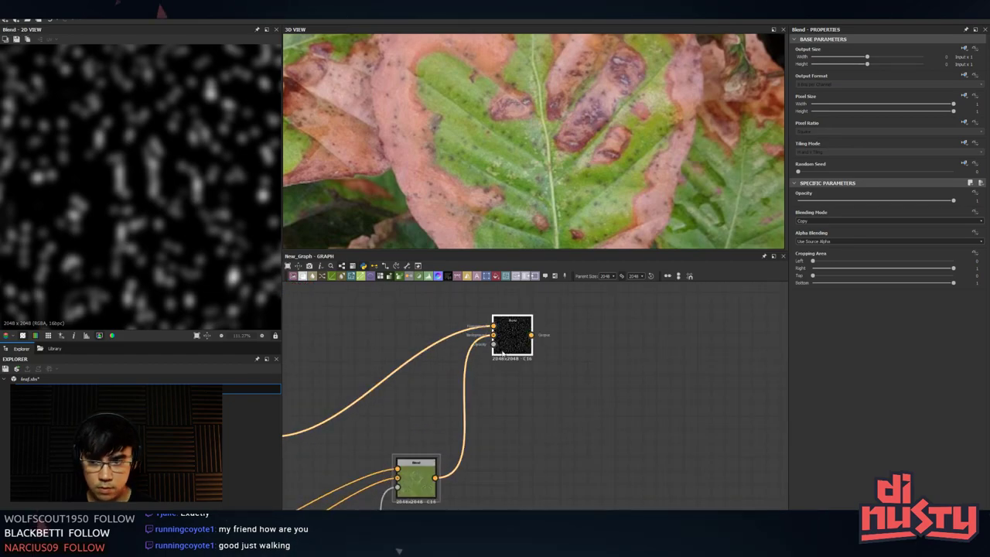
- Compare blending modes on the new Blend, including Subtract, Switch, Screen, Soft Light, Max (Lighten) and Add Sub
scroll(822, 221, "down", 3)
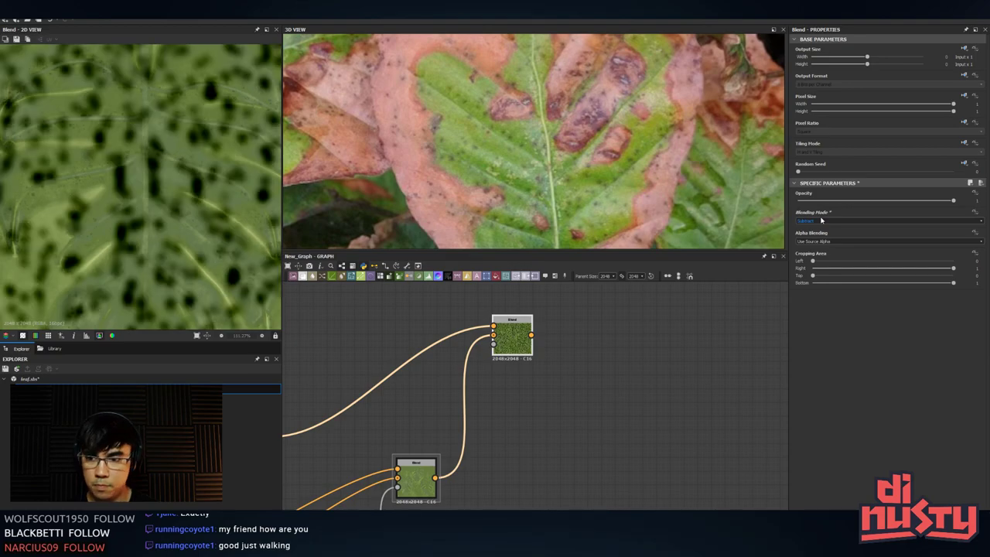
scroll(821, 221, "down", 2)
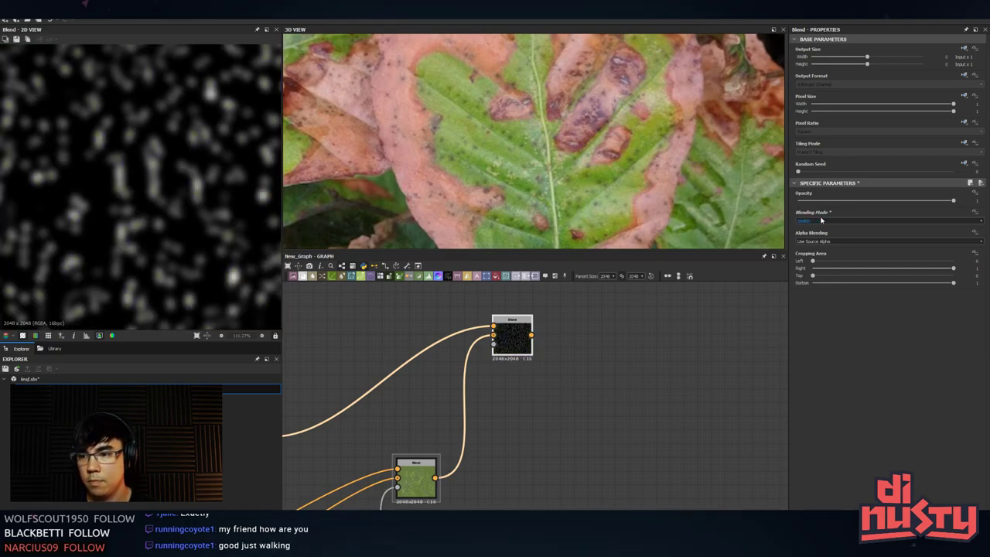
scroll(822, 220, "down", 1)
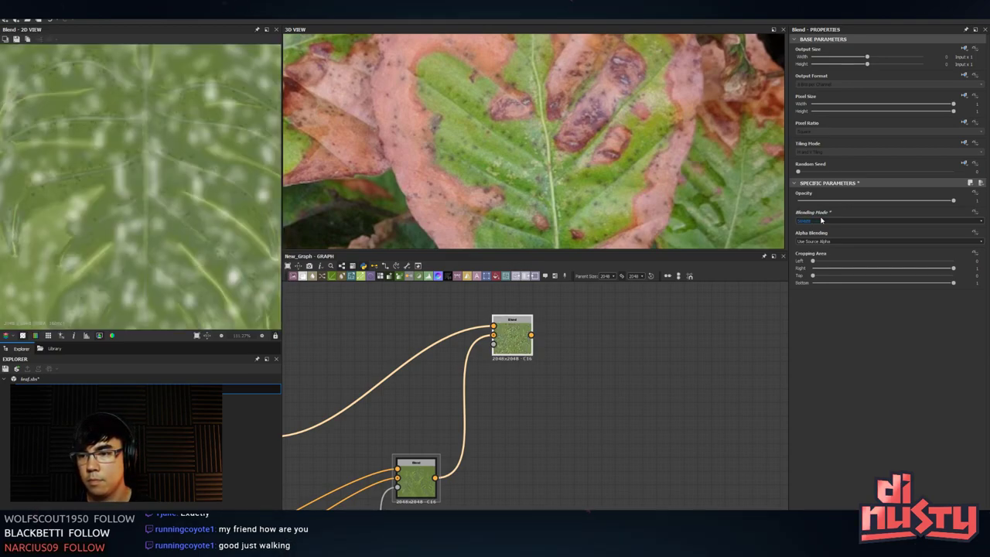
scroll(821, 220, "down", 1)
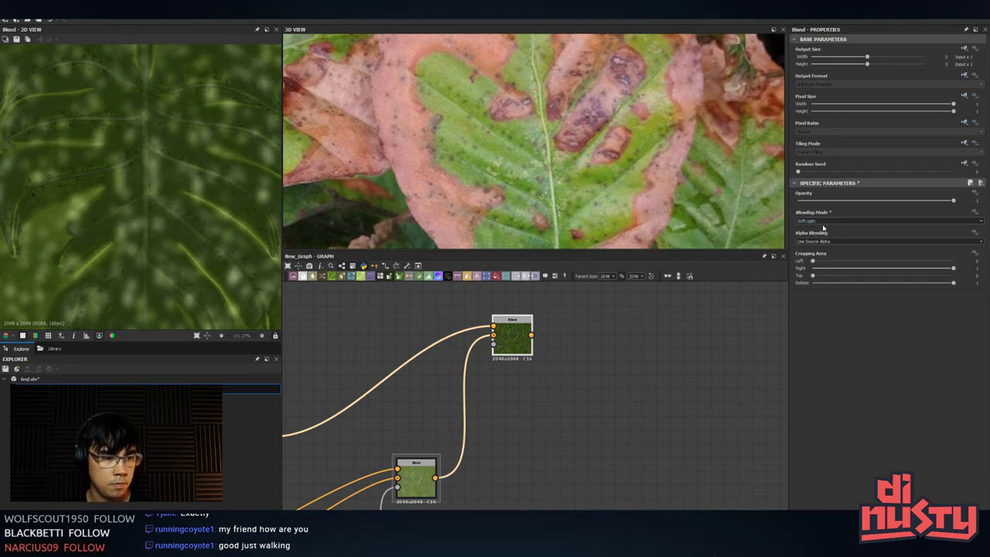
left_click(824, 222)
left_click(827, 239)
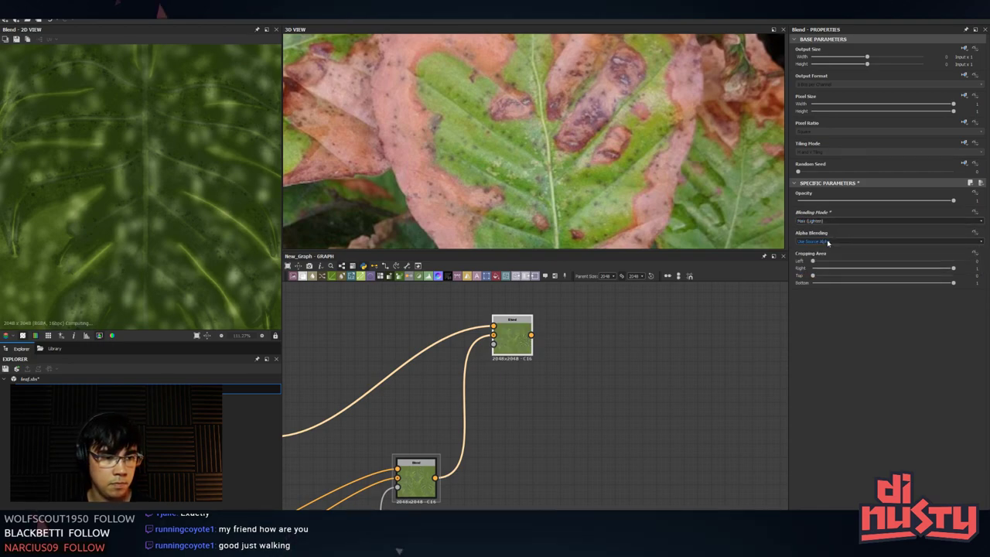
key("Down")
key("Up")
key("Up")
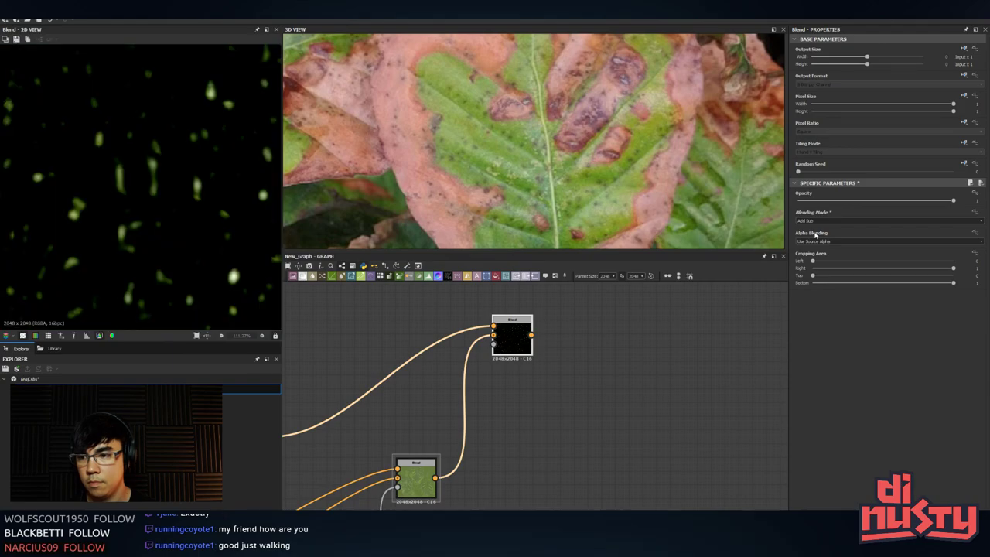
- Try Add (Linear Dodge) and Overlay on the new Blend, and set its blending mode to Multiply
scroll(815, 234, "up", 3)
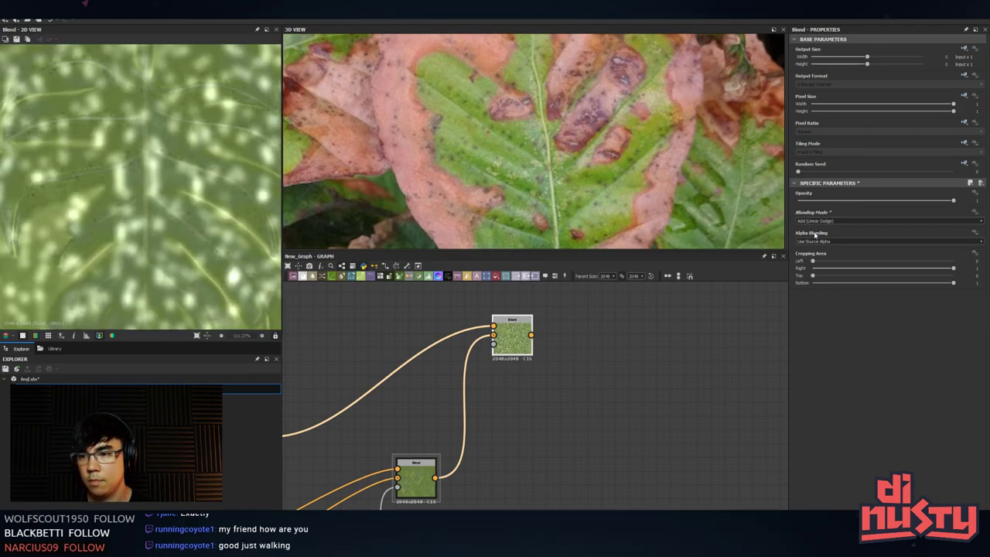
scroll(819, 230, "up", 1)
left_click(824, 223)
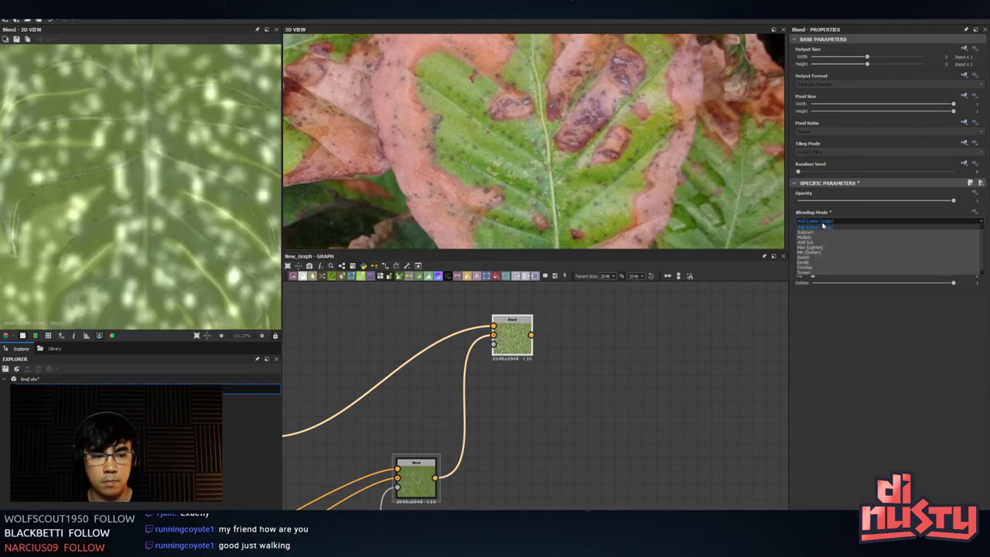
left_click(814, 273)
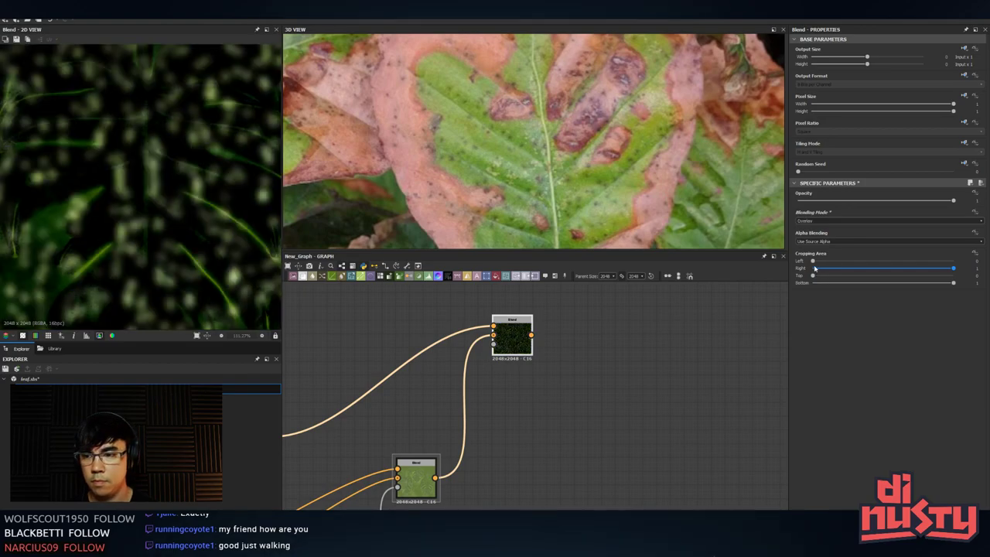
key("Up")
key("Up")
key("Up")
key("Up")
key("Up")
key("Up")
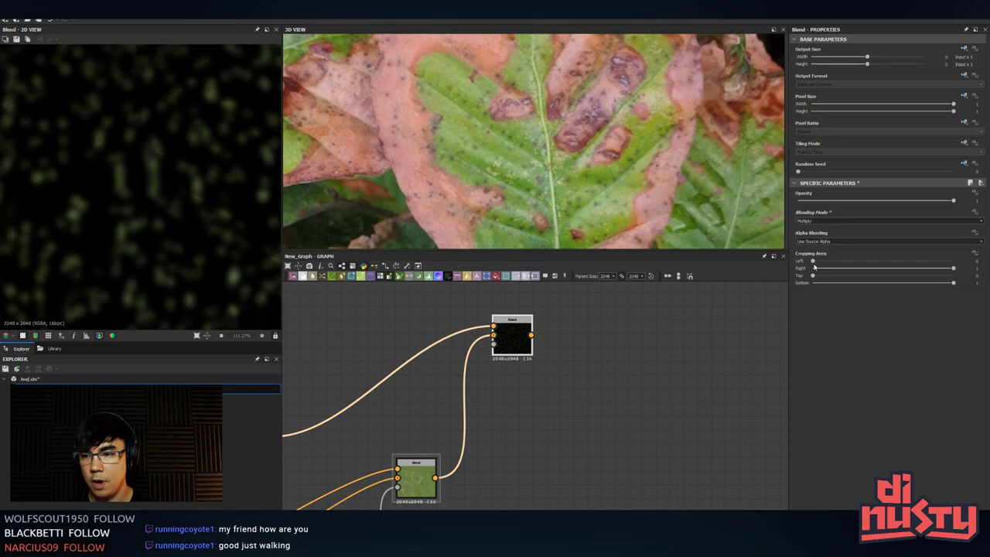
middle_click_drag(501, 405, 692, 387)
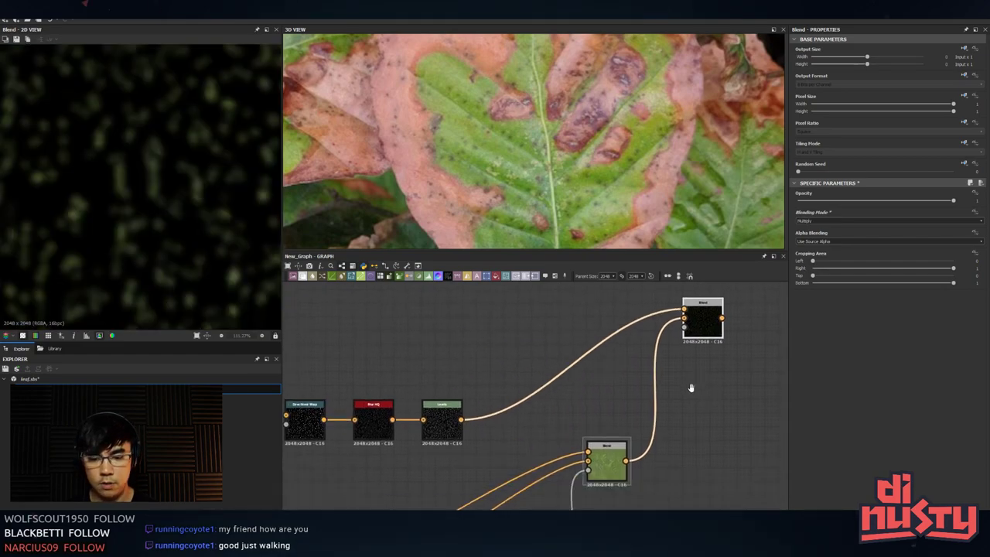
- Move the top Blend node down closer to the green leaf Blend, and compare its preview with the Levels output
left_click_drag(705, 325, 691, 399)
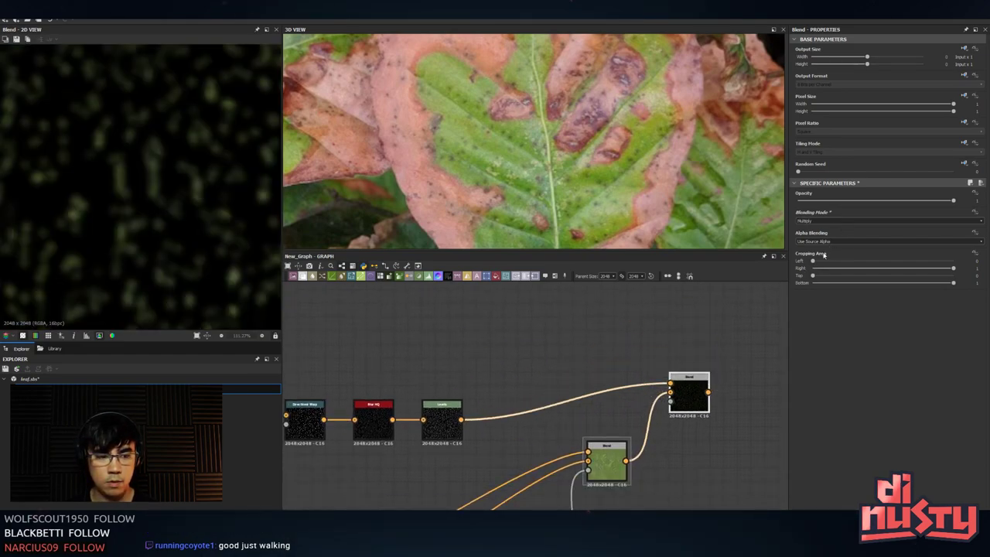
left_click(442, 421)
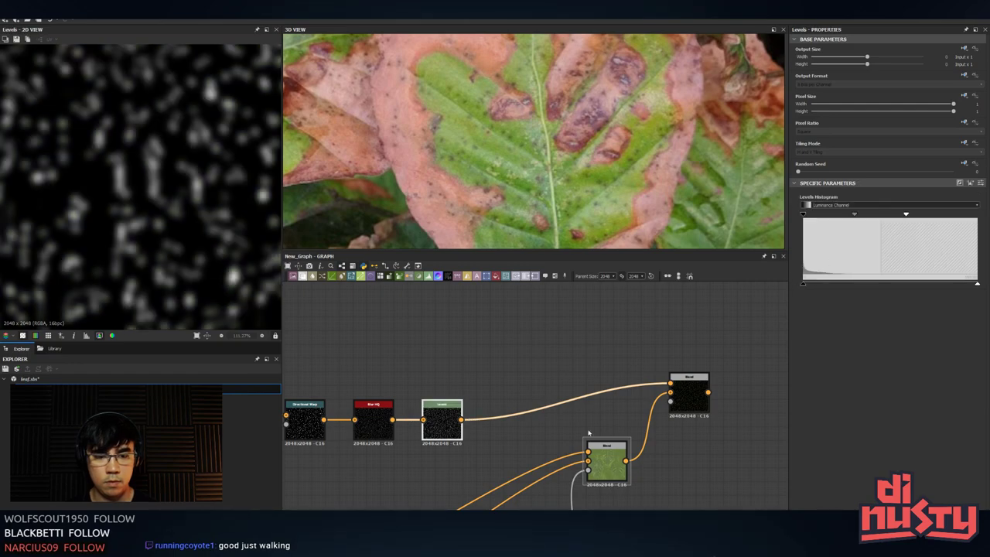
double_click(691, 404)
left_click(447, 429)
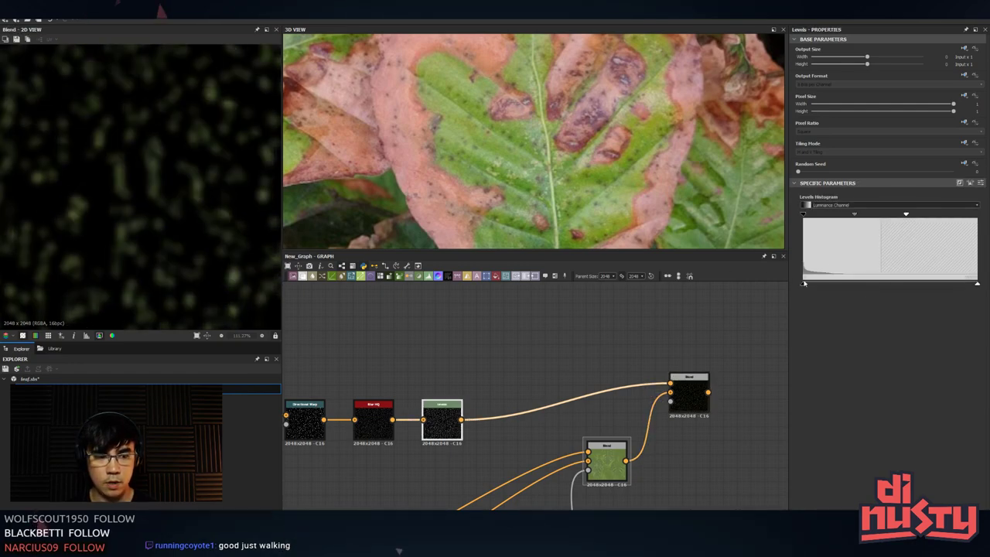
- Invert the Levels output range by swapping its black and white points, turning the dots dark on white for the Blend
mouse_move(805, 283)
left_mouse_down()
mouse_move(908, 285)
mouse_move(802, 288)
left_mouse_up()
left_click(445, 425)
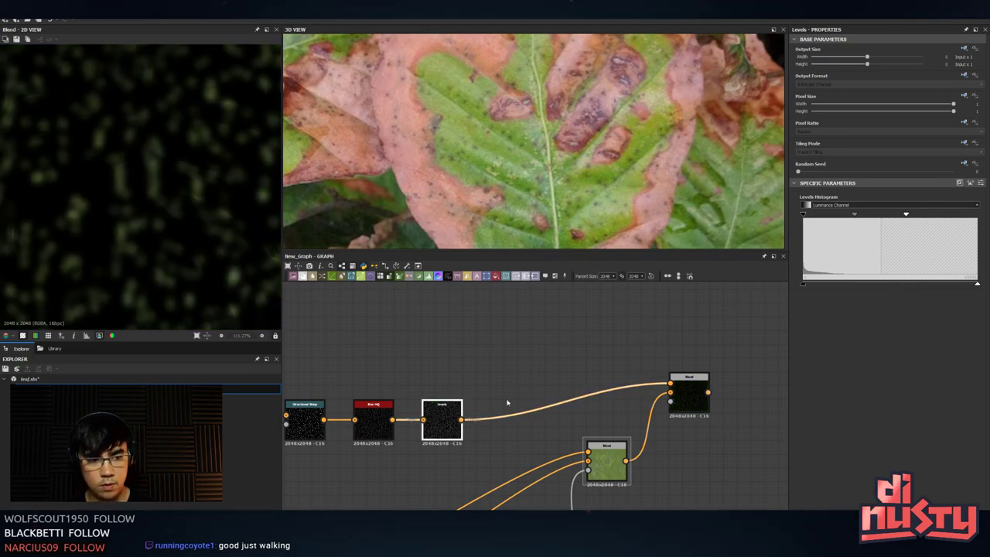
mouse_move(977, 285)
left_mouse_down()
mouse_move(815, 292)
mouse_move(977, 285)
left_mouse_up()
left_click_drag(881, 286, 803, 285)
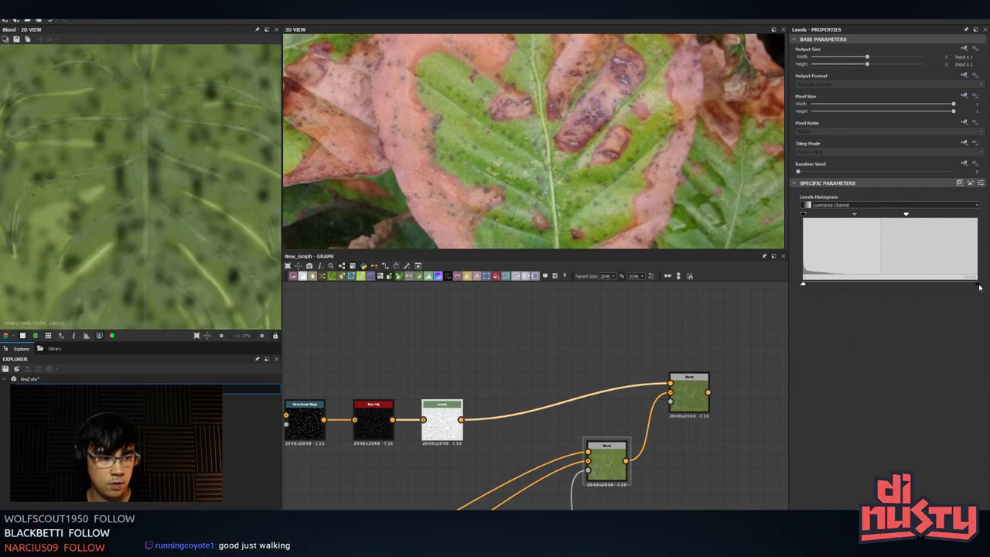
mouse_move(978, 287)
left_mouse_down()
mouse_move(897, 295)
mouse_move(985, 291)
left_mouse_up()
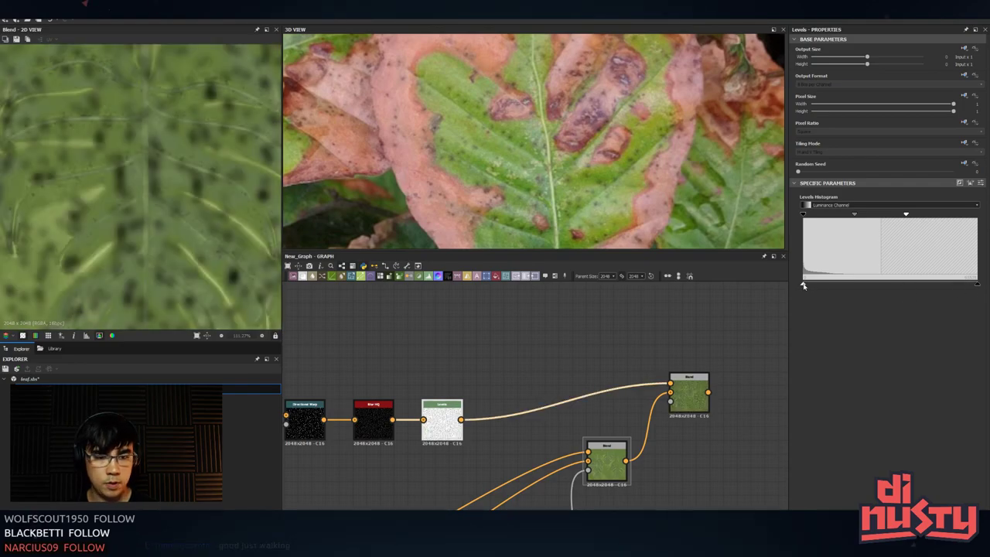
left_click_drag(803, 286, 852, 283)
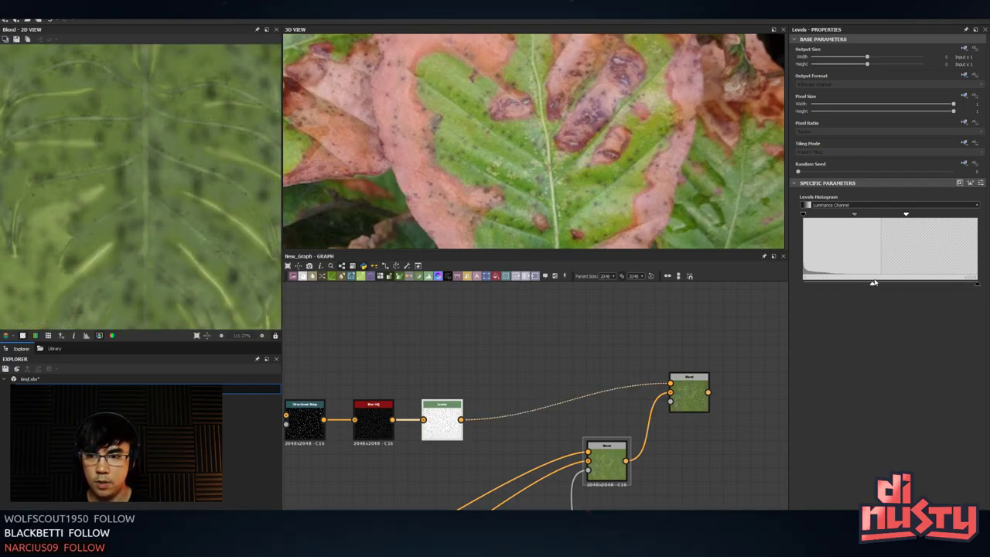
left_click(691, 414)
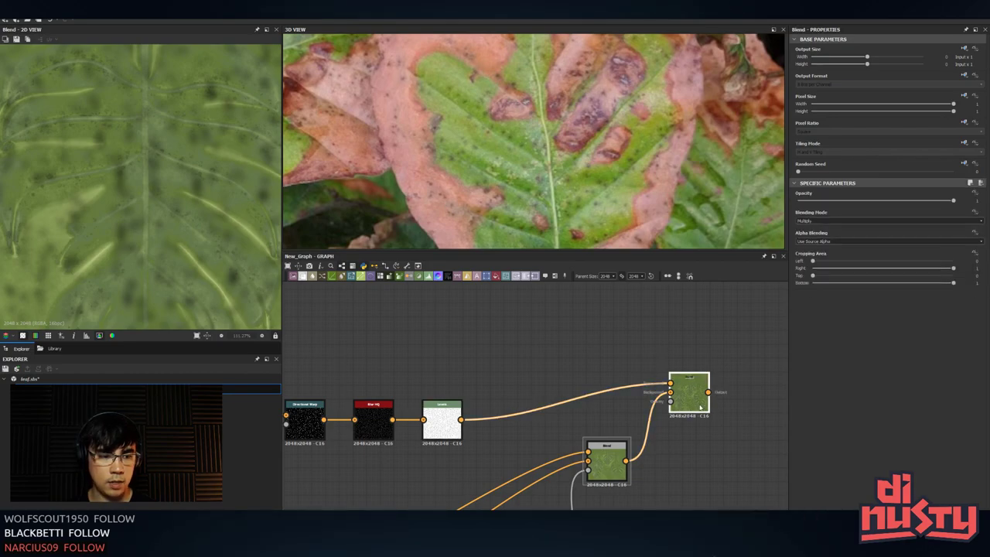
- Preview the inverted Levels, try Min (Darken) with a lower opacity on the top Blend, and undo the opacity change
double_click(442, 422)
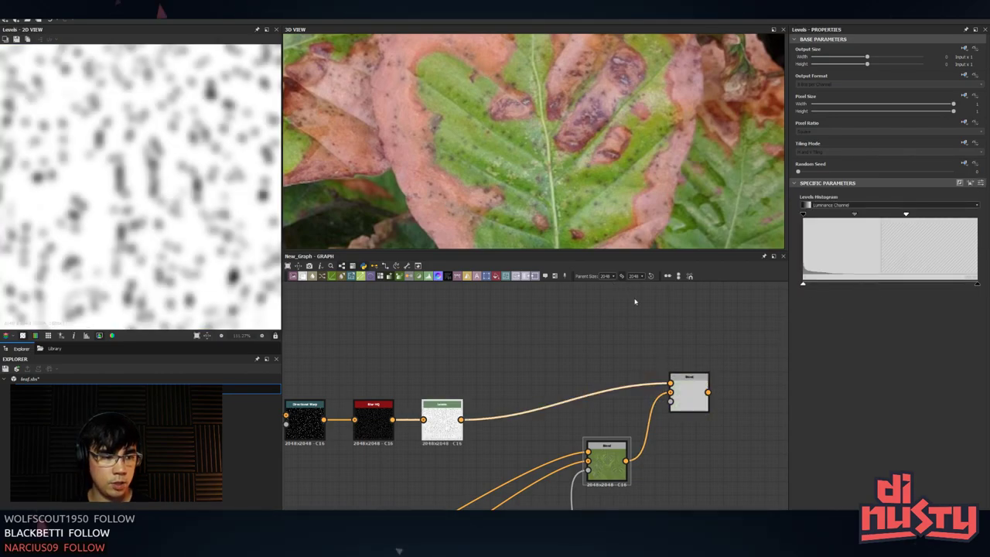
double_click(689, 395)
left_click(824, 222)
left_click(824, 226)
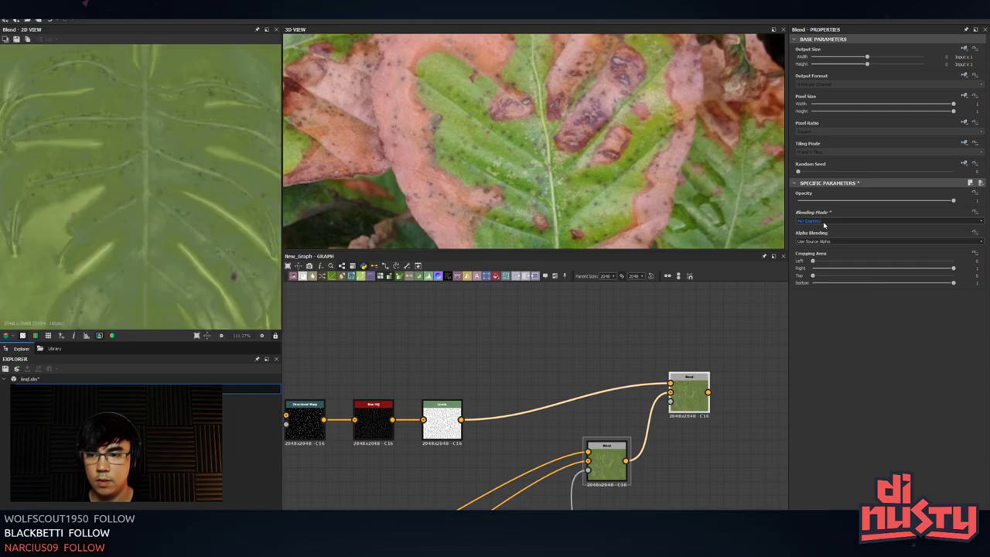
scroll(824, 225, "down", 1)
scroll(824, 225, "up", 1)
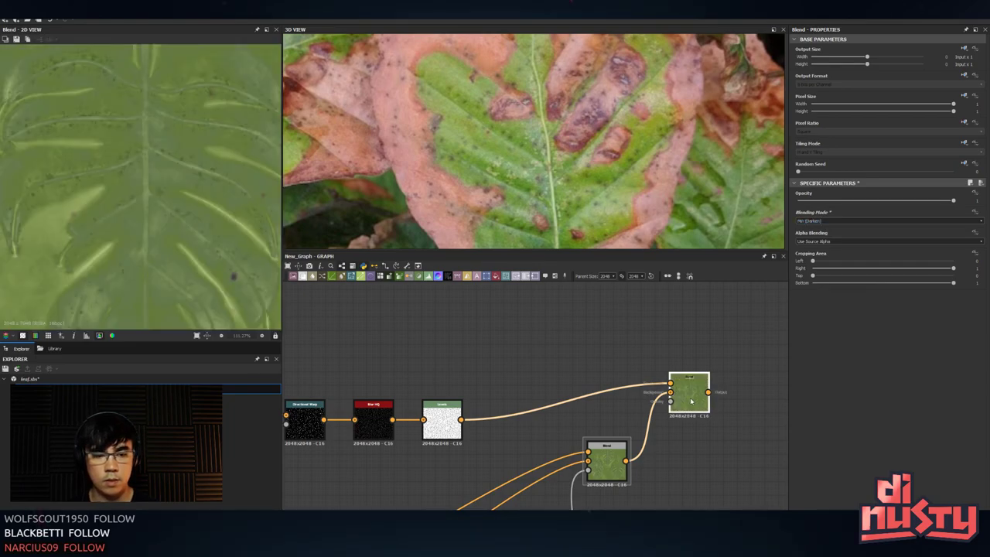
left_click_drag(953, 200, 767, 211)
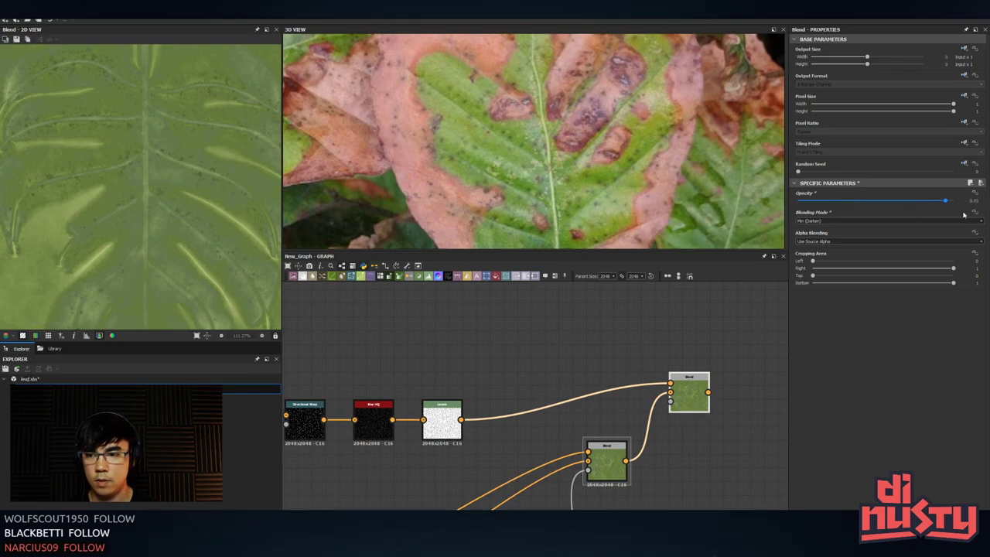
key("ctrl+z")
- Try Divide and Soft Light on the top Blend, and set its blending mode to Multiply
left_click(863, 223)
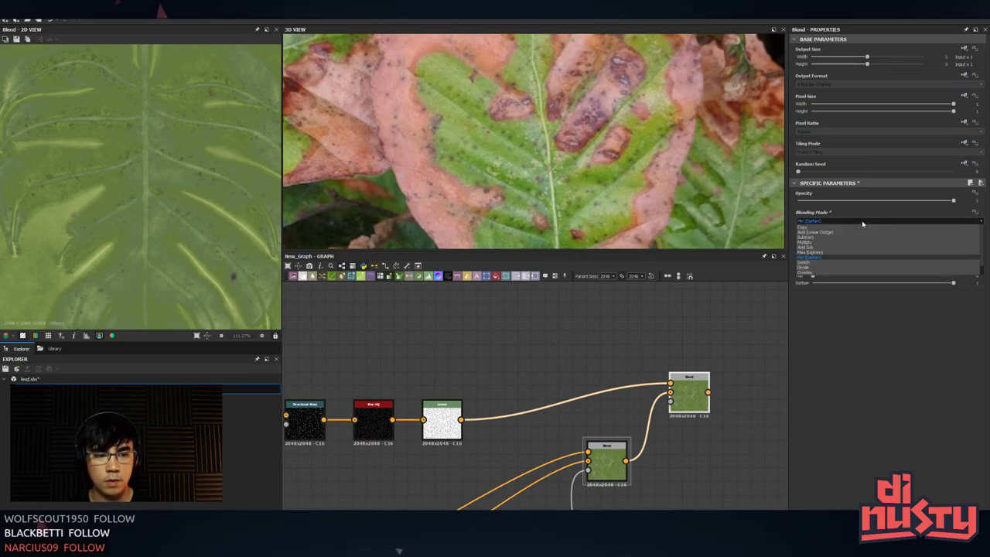
left_click(863, 223)
scroll(863, 223, "down", 3)
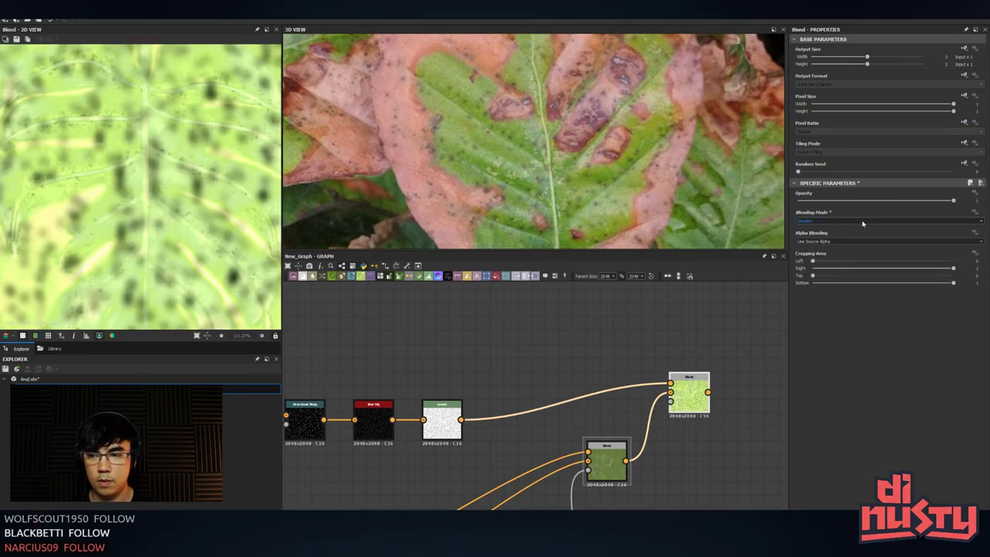
scroll(862, 224, "down", 1)
scroll(862, 223, "down", 1)
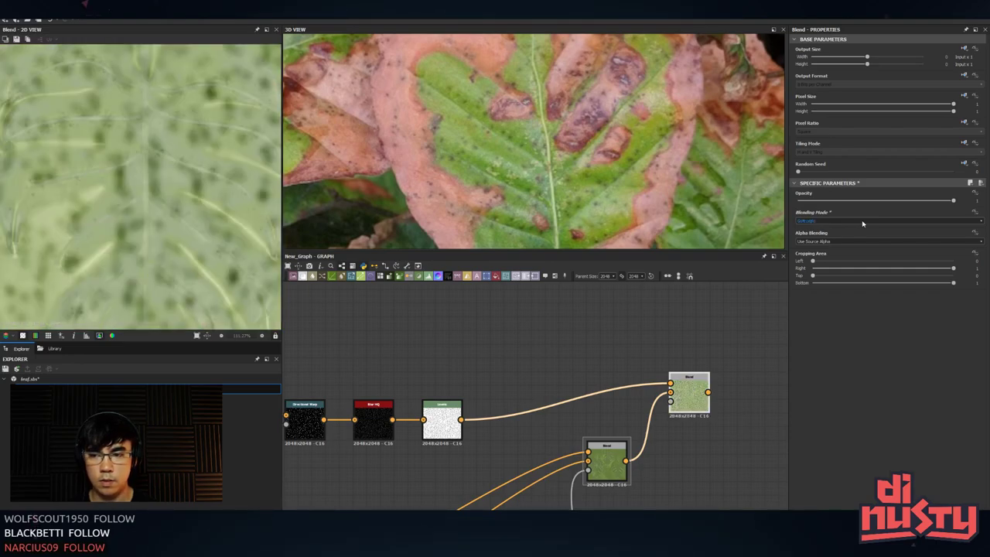
left_click(862, 221)
left_click(849, 230)
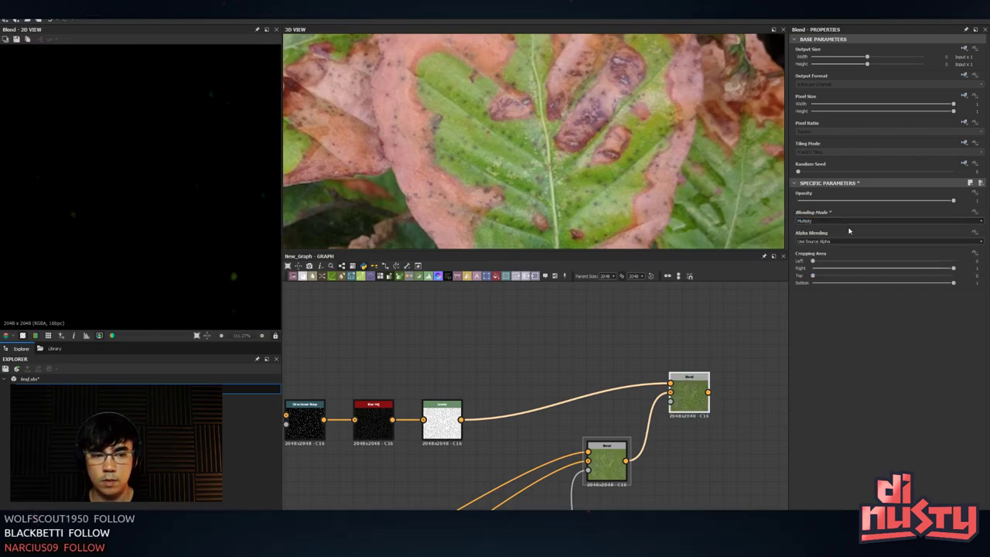
- Raise the Blur HQ intensity to 6 while previewing the top Blend, and inspect the softened dots on the leaf
double_click(442, 422)
double_click(373, 422)
double_click(684, 398)
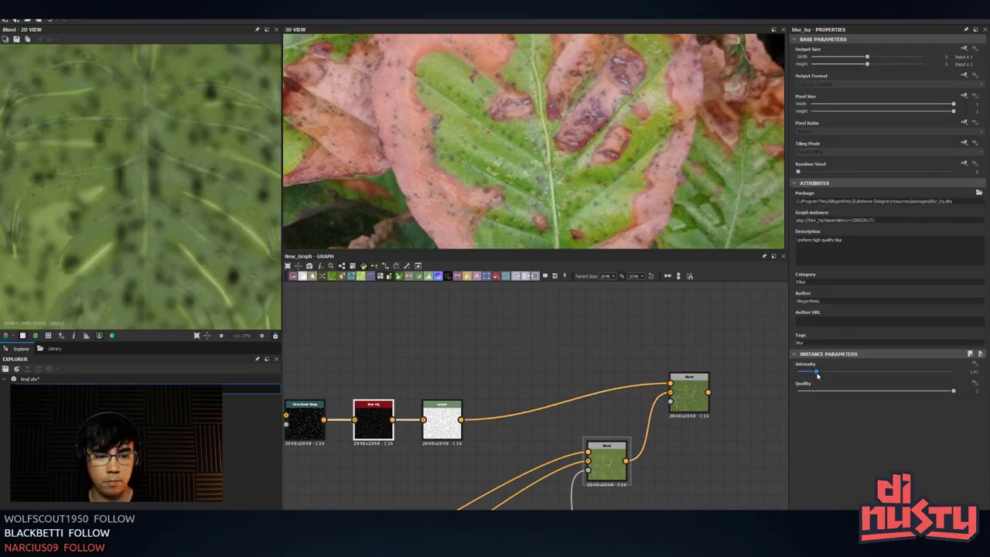
left_click_drag(818, 376, 857, 372)
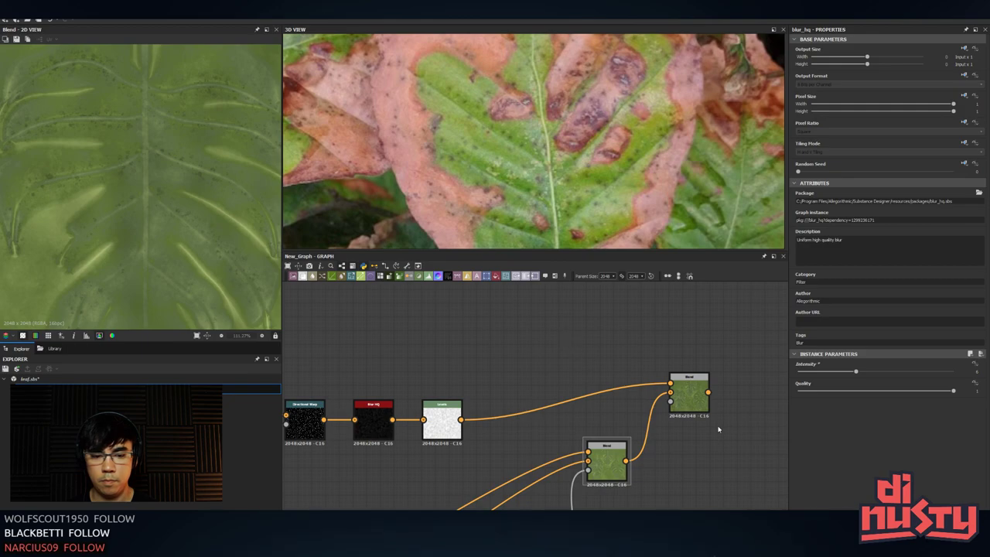
left_click(692, 399)
scroll(192, 195, "down", 4)
middle_click_drag(552, 365, 561, 340)
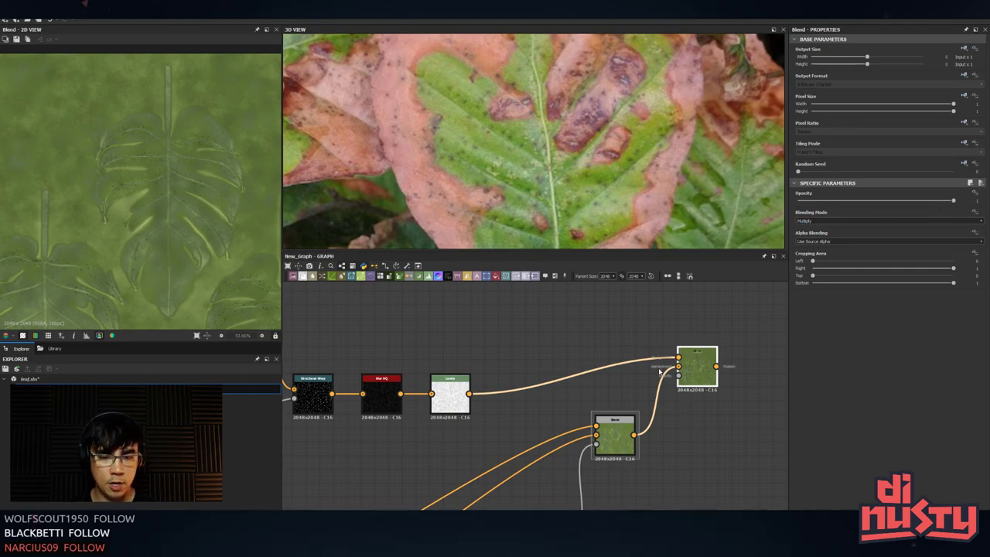
scroll(495, 364, "up", 1)
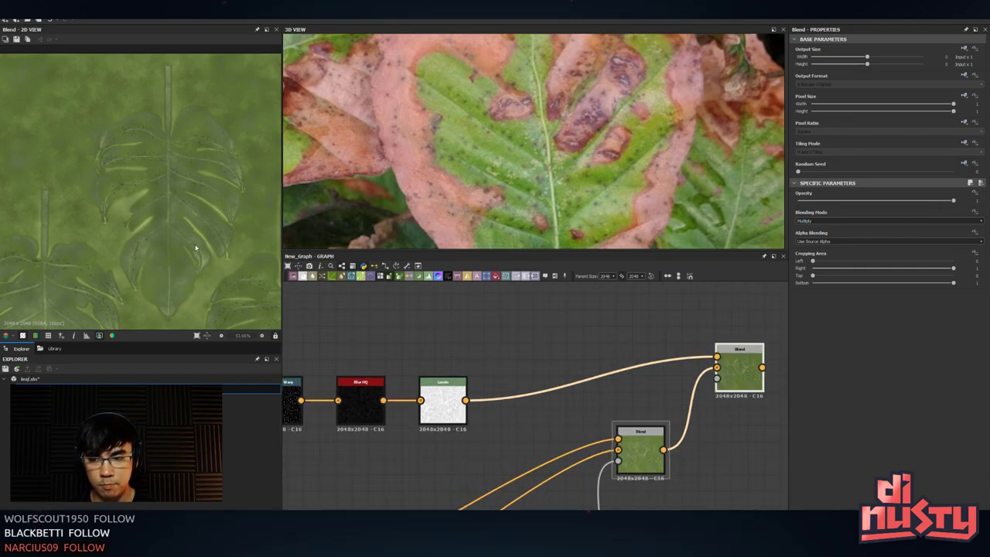
scroll(187, 224, "up", 4)
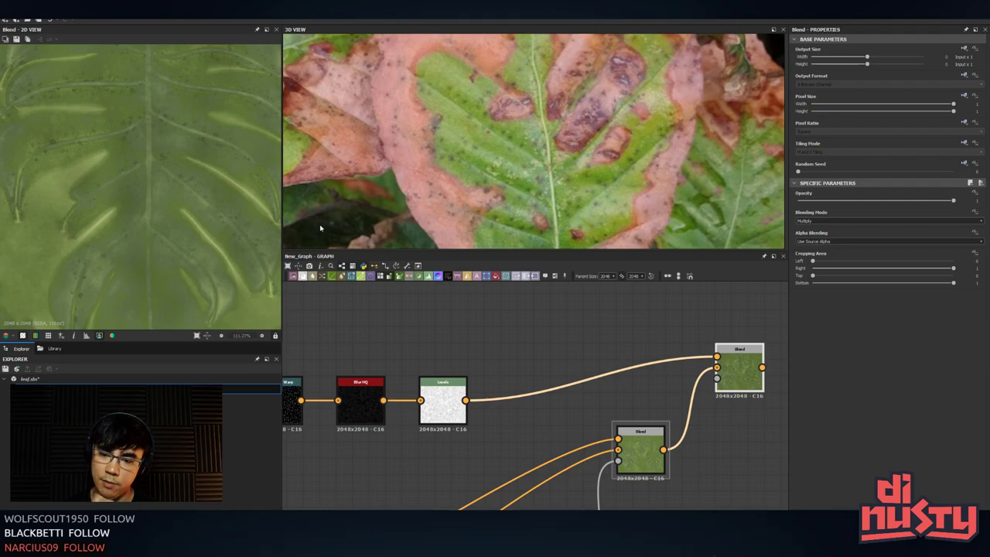
- Try Min (Darken) on the top Blend, and Switch at a reduced opacity
left_click(839, 221)
left_click(839, 225)
scroll(840, 225, "down", 2)
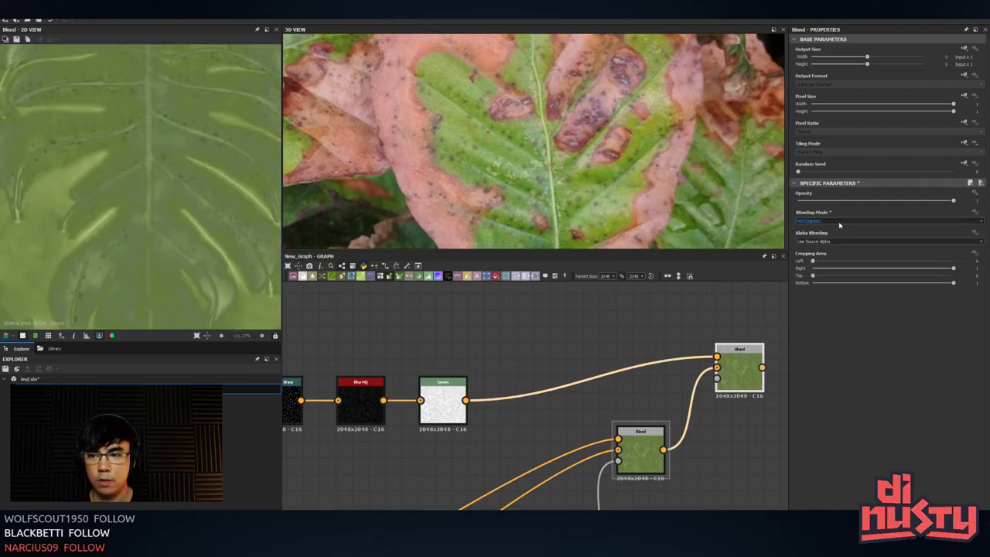
scroll(840, 225, "up", 1)
scroll(839, 225, "down", 1)
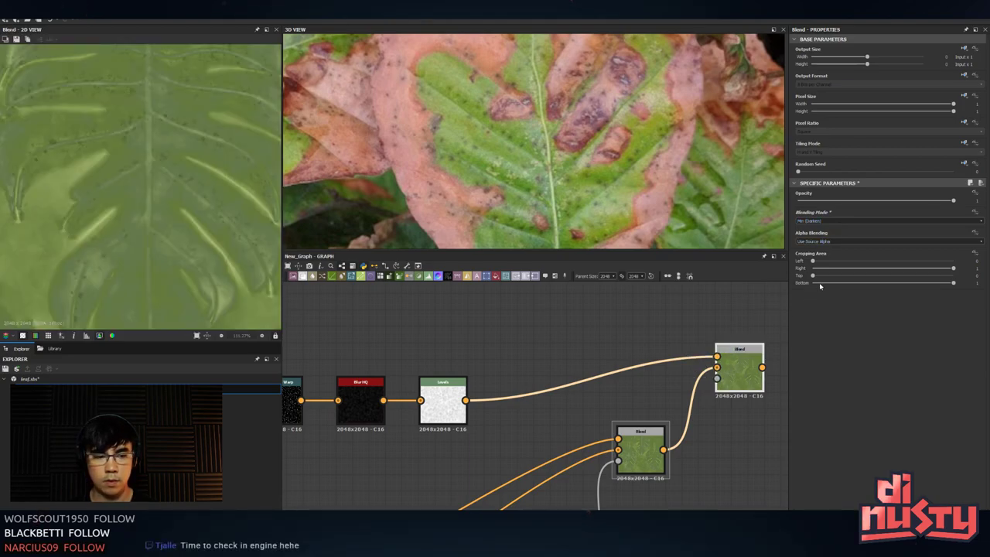
left_click_drag(952, 201, 719, 199)
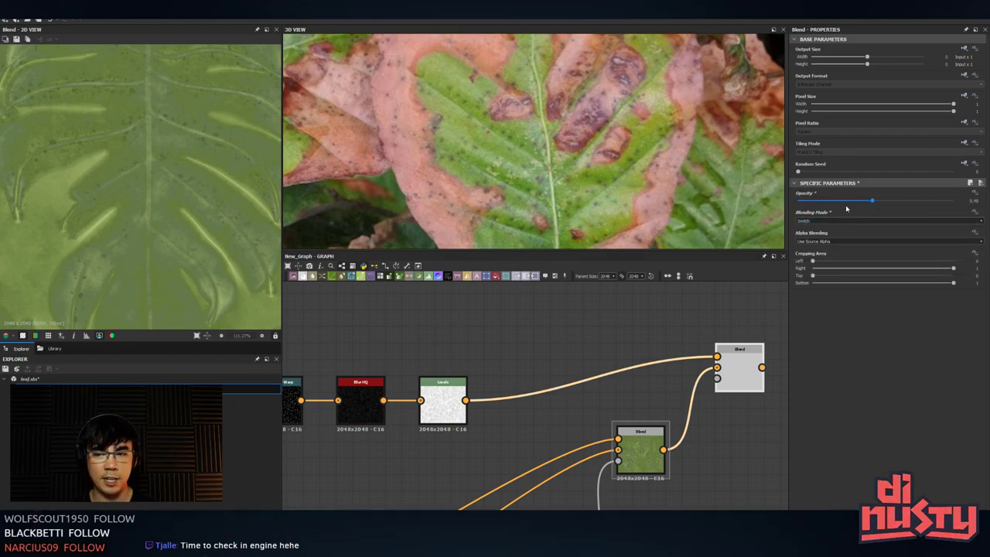
left_click(555, 361)
- Preview the Directional Warp node and delete it, leaving the Gradient Map feeding straight into the Blur HQ
mouse_move(631, 330)
middle_mouse_down()
mouse_move(568, 334)
mouse_move(615, 338)
mouse_move(641, 317)
middle_mouse_up()
scroll(640, 317, "down", 2)
middle_click_drag(681, 447, 719, 456)
double_click(403, 378)
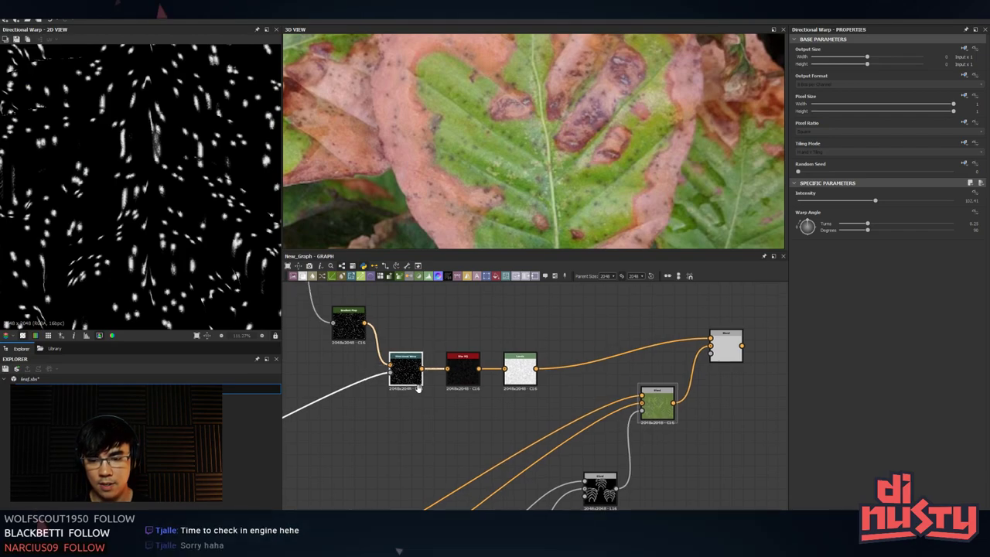
key("Delete")
middle_click_drag(408, 388, 472, 411)
middle_click_drag(546, 374, 384, 364)
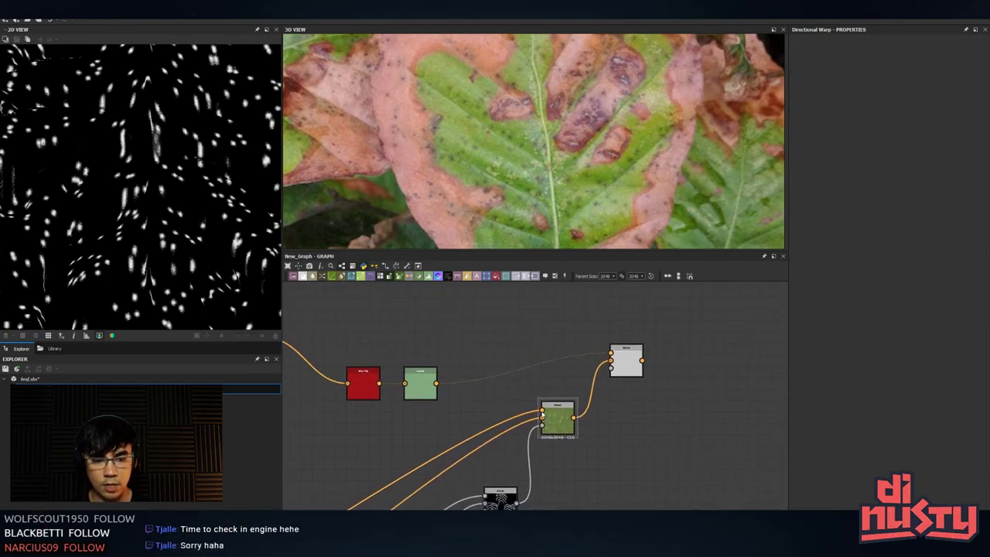
- Compare the top Blend with the green leaf Blend, and set the top Blend's blending mode to Divide
left_click(626, 358)
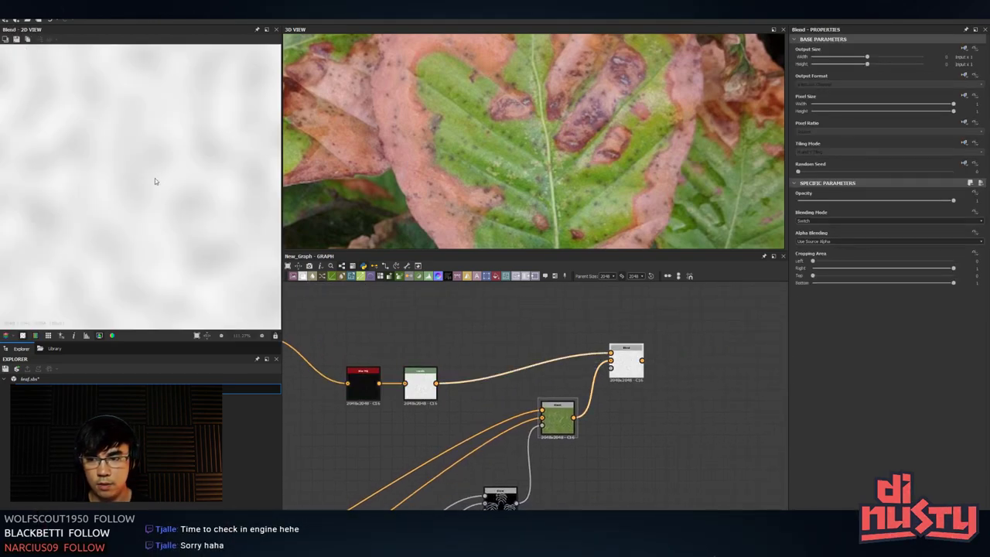
left_click(563, 421)
left_click(631, 368)
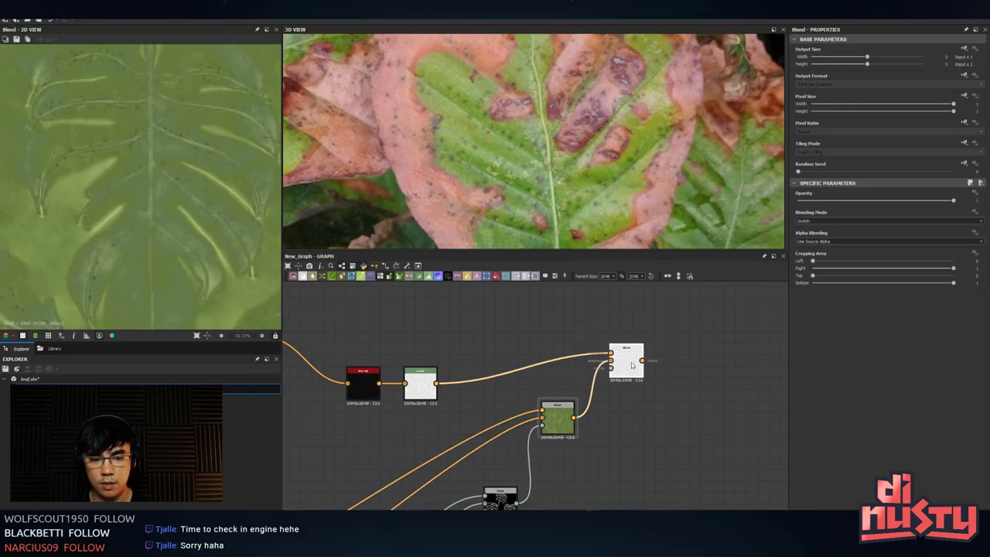
left_click(824, 222)
left_click(824, 224)
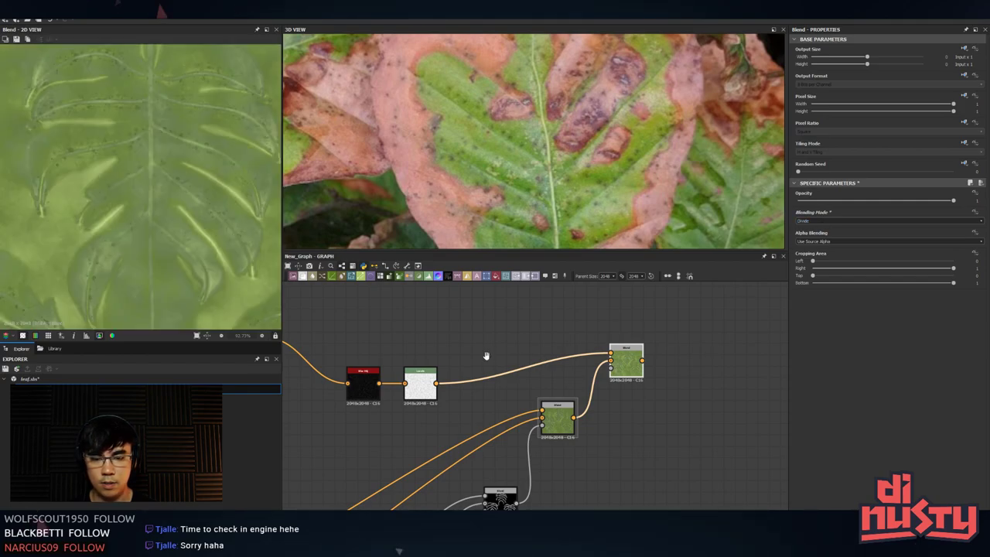
- Delete the Blur HQ node so the Gradient Map feeds the Levels directly, and preview the top Blend
middle_click_drag(486, 356, 590, 344)
left_click(501, 392)
double_click(434, 389)
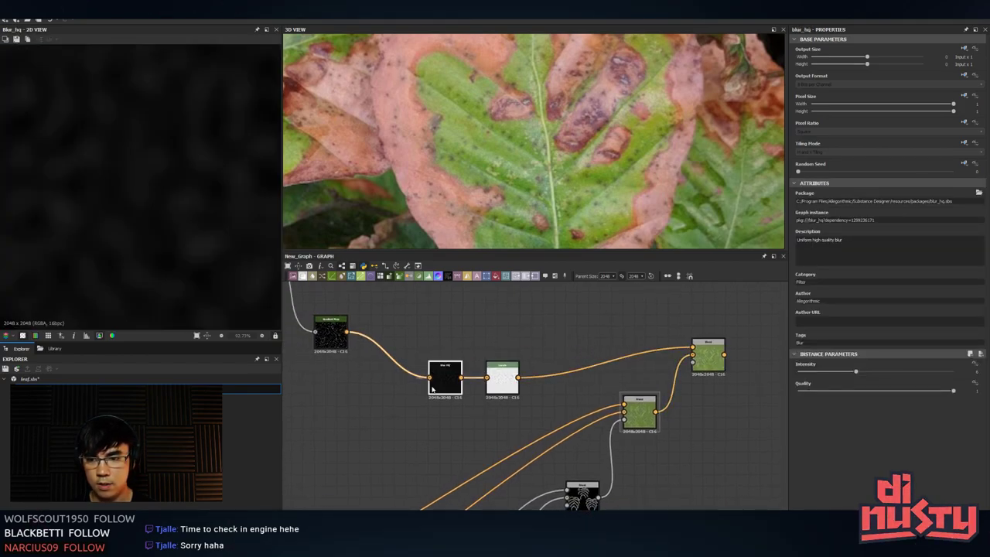
key("Delete")
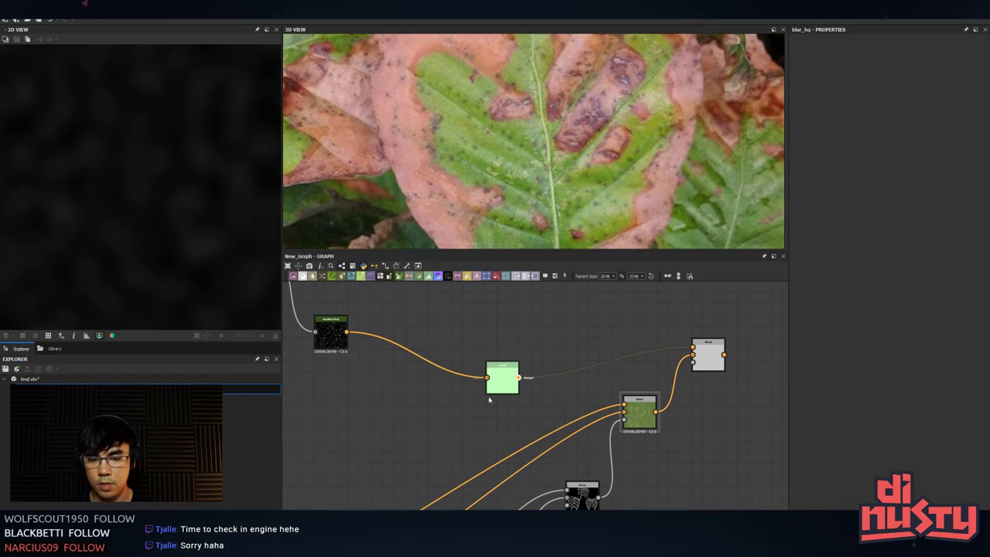
left_click(499, 381)
left_click(699, 357)
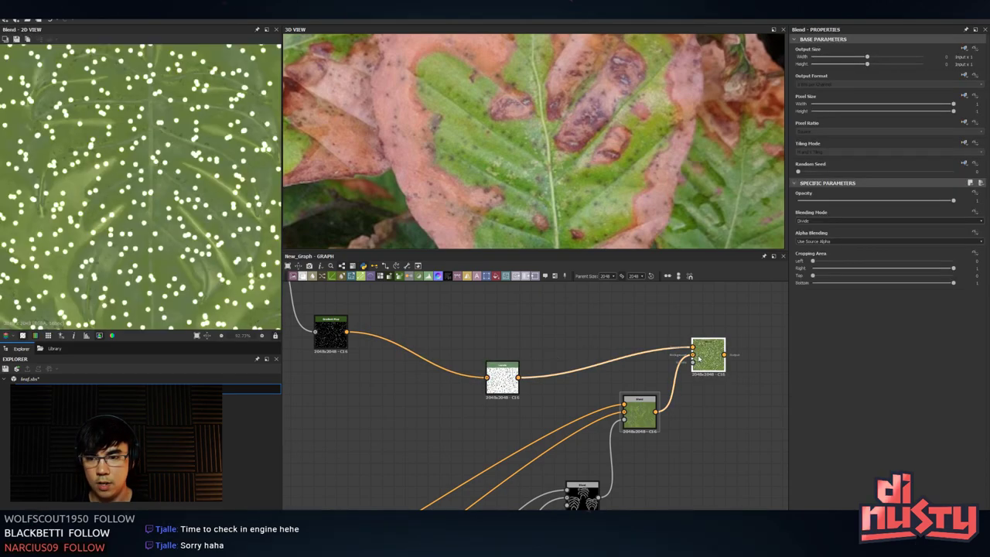
- Set the top Blend's blending mode to Multiply and lower its opacity to about 0.06
left_click(831, 221)
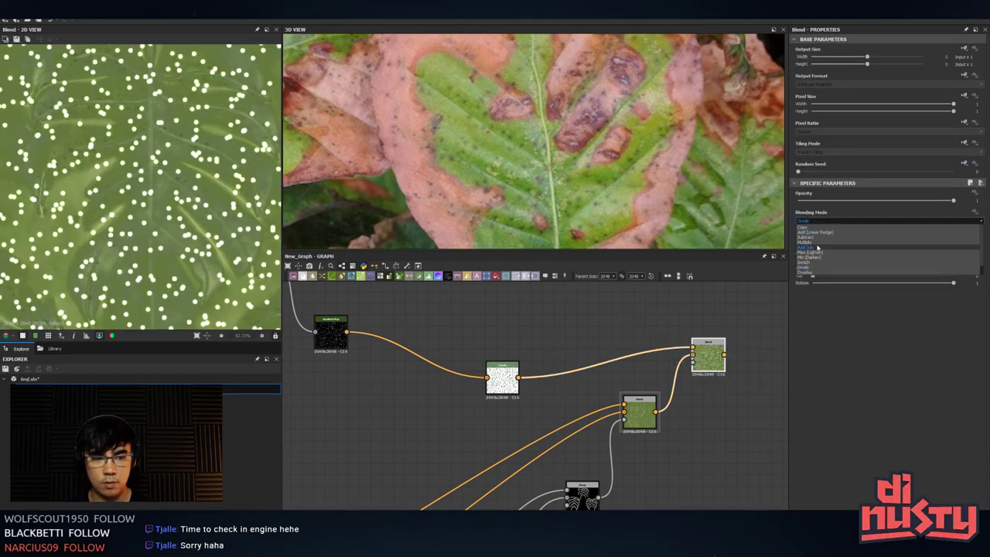
left_click(828, 246)
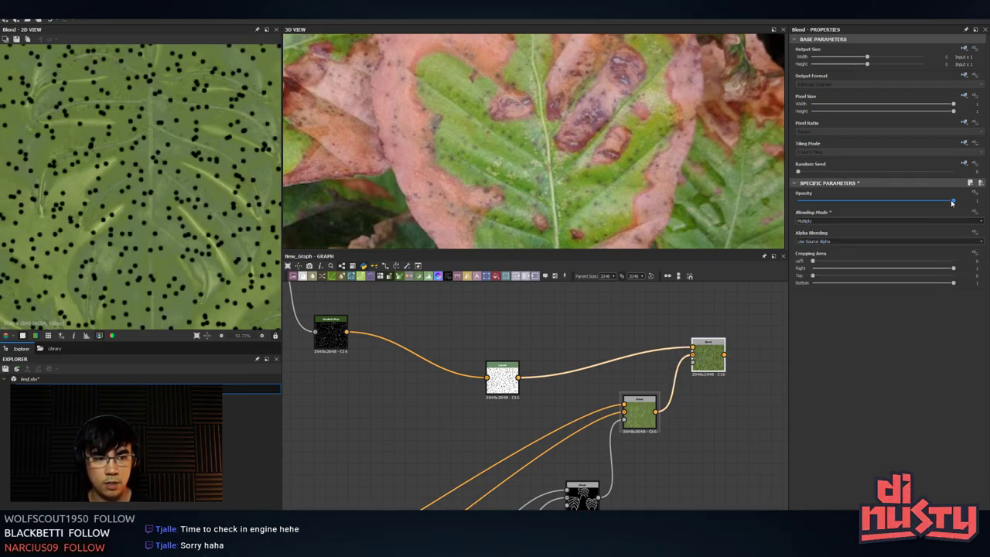
left_click_drag(952, 202, 807, 201)
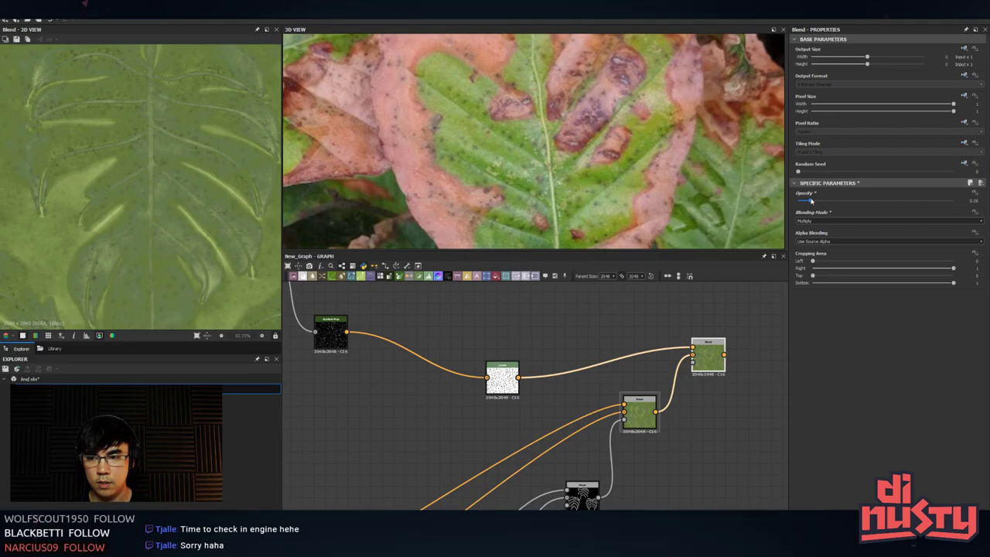
- Fine-tune the highlight input level on the Levels node that feeds the Blur HQ Grayscale, keeping it near the histogram's white end
left_click(333, 328)
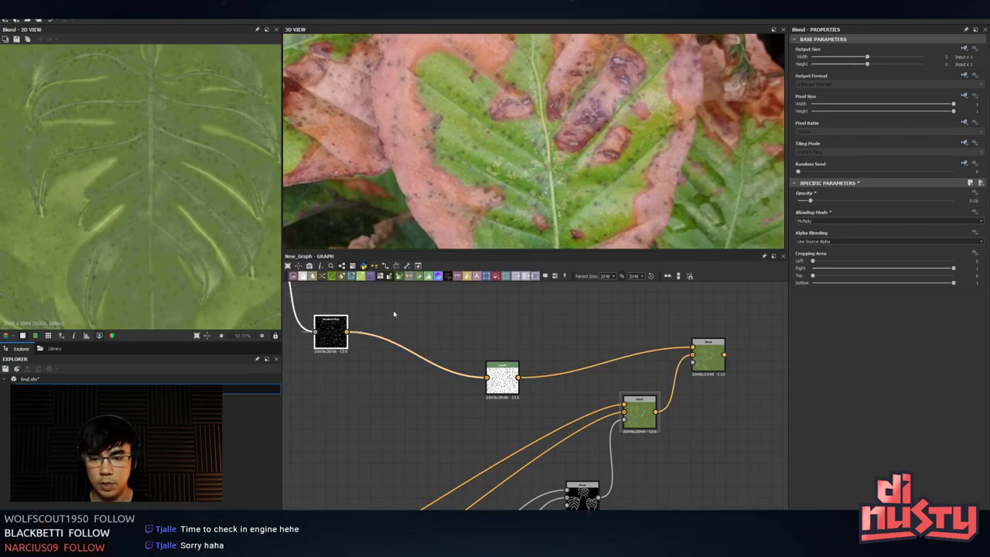
middle_click_drag(518, 312, 565, 365)
middle_click_drag(494, 357, 646, 378)
left_click(463, 333)
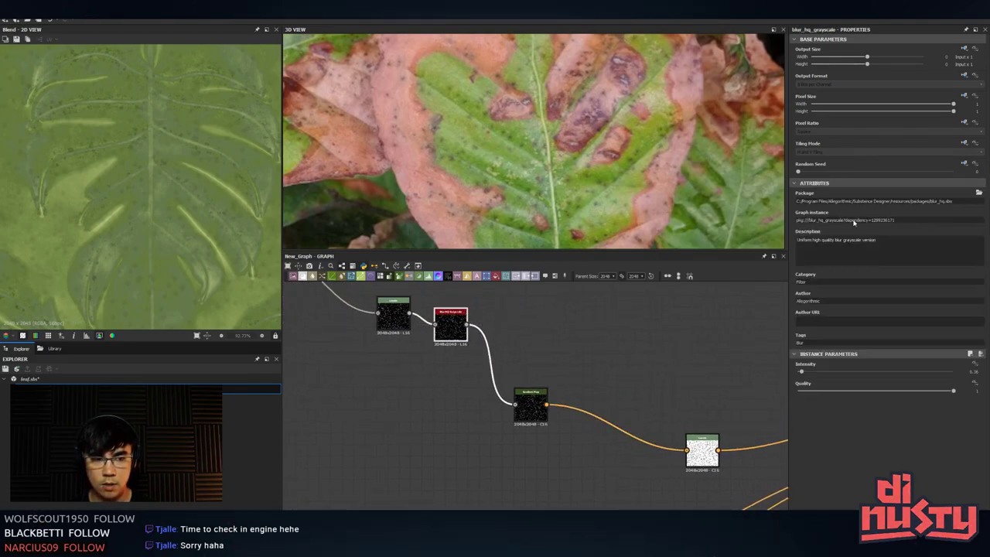
left_click(407, 323)
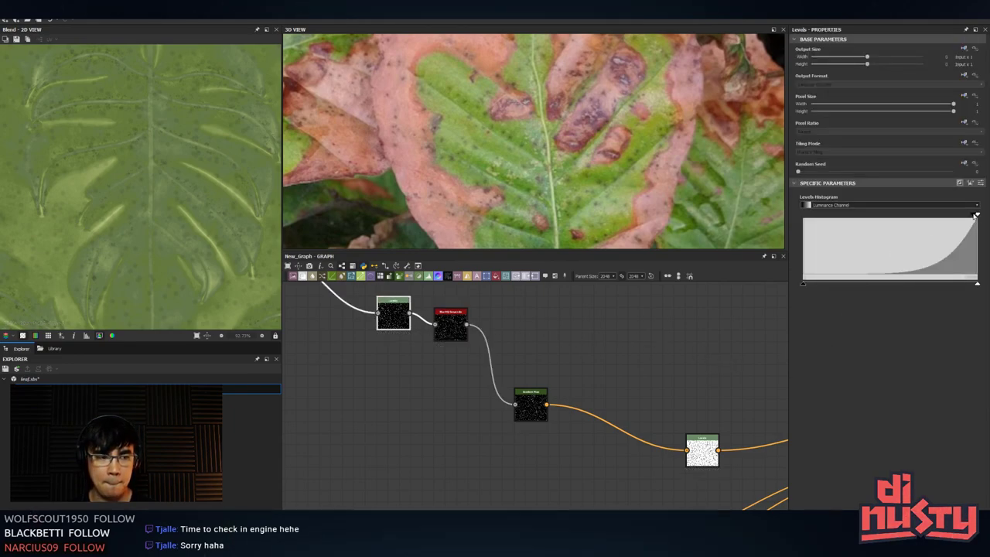
left_click_drag(973, 217, 978, 217)
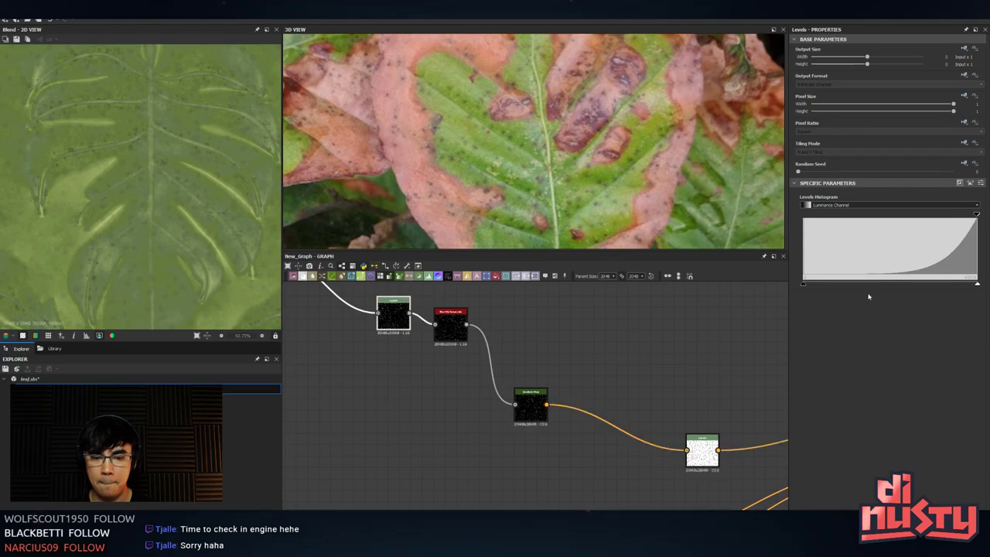
- Raise the opacity of the top Multiply Blend to about 0.19 to strengthen the dark dots
middle_click_drag(704, 418, 520, 390)
left_click(599, 443)
left_click(668, 413)
left_click(669, 414)
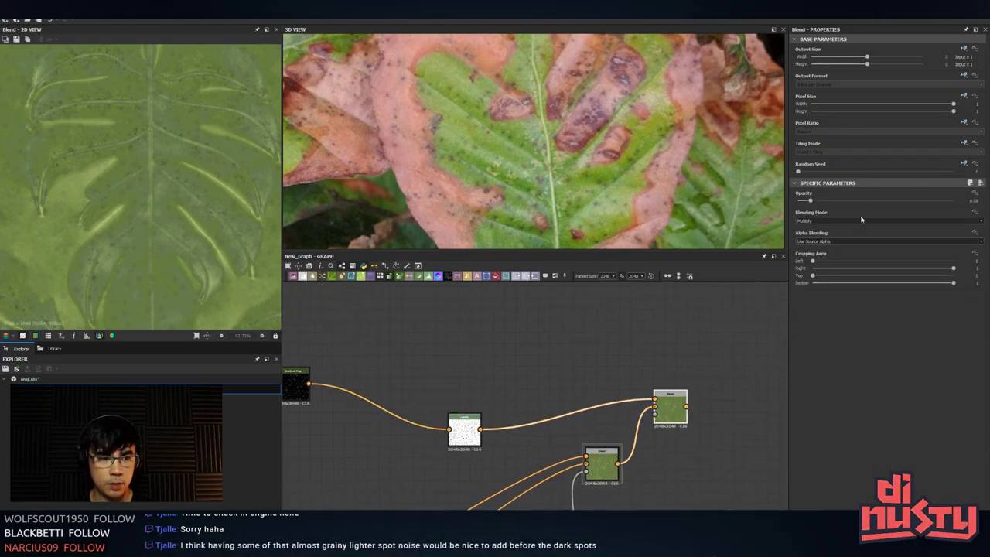
left_click_drag(812, 202, 827, 201)
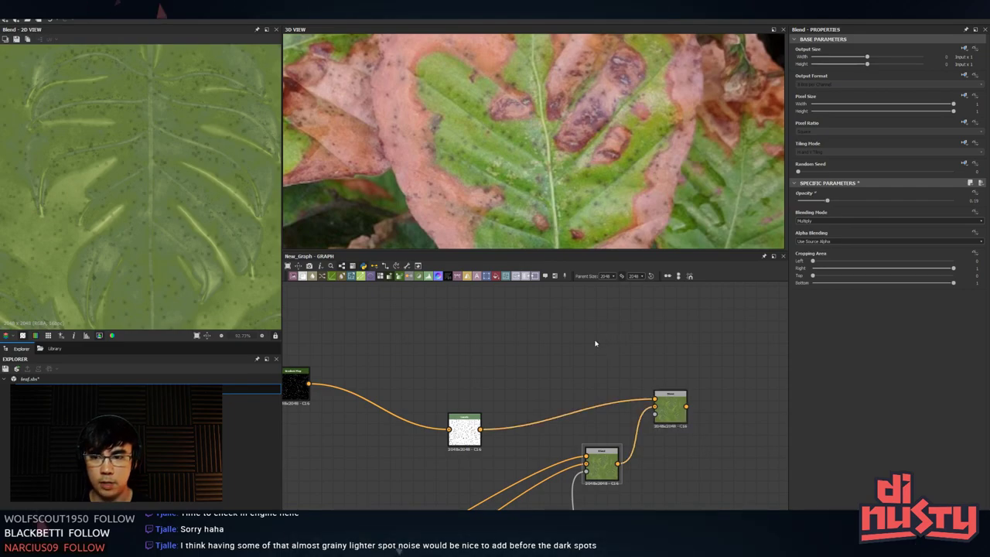
- Preview the inverted Levels node, move it up level with the Gradient Map, and duplicate it with its Gradient Map input
middle_click_drag(627, 306, 625, 276)
middle_click_drag(689, 338, 773, 318)
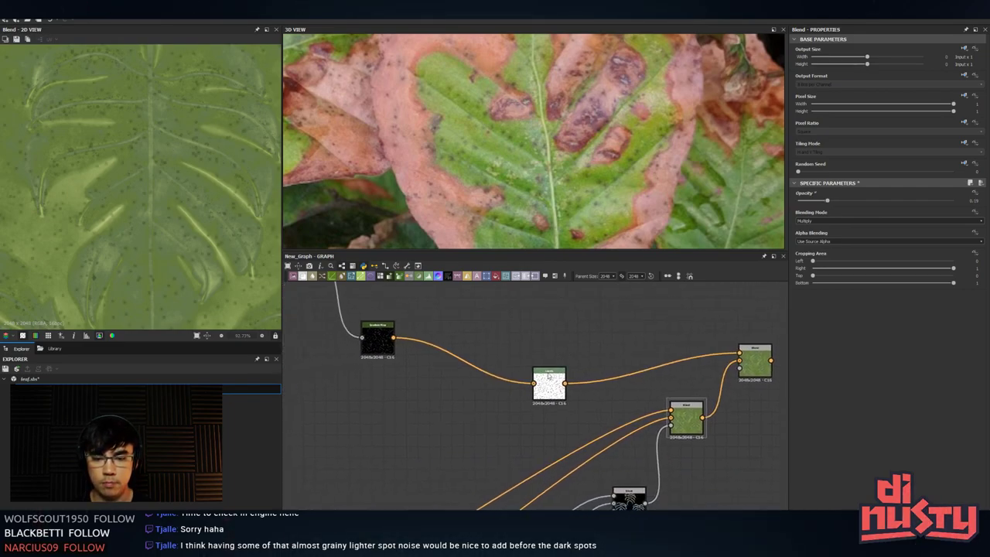
double_click(559, 395)
left_click_drag(559, 395, 540, 354)
key("ctrl+d")
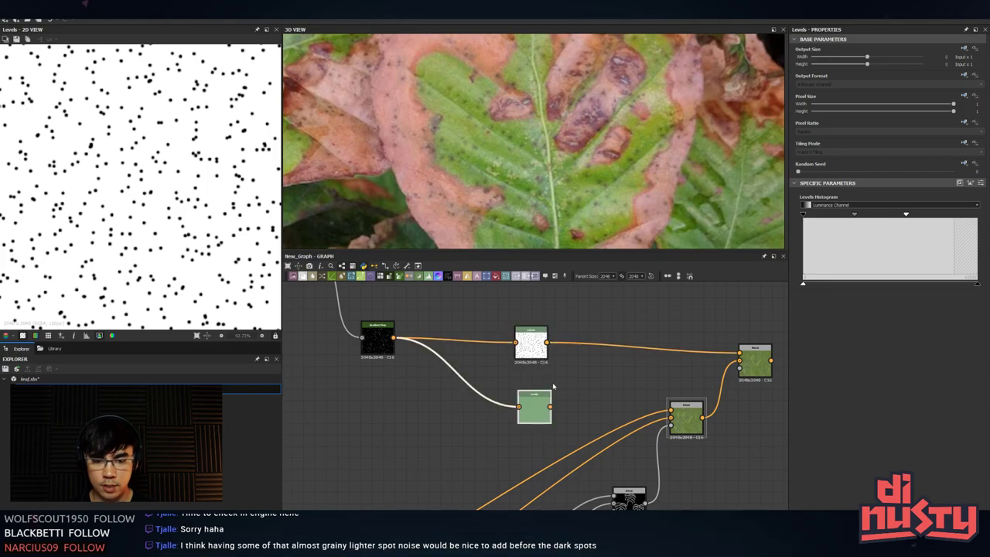
- Place the duplicated Levels node below the original and search for a blur node to add after it
left_click_drag(539, 414, 525, 403)
key("space")
type("blu")
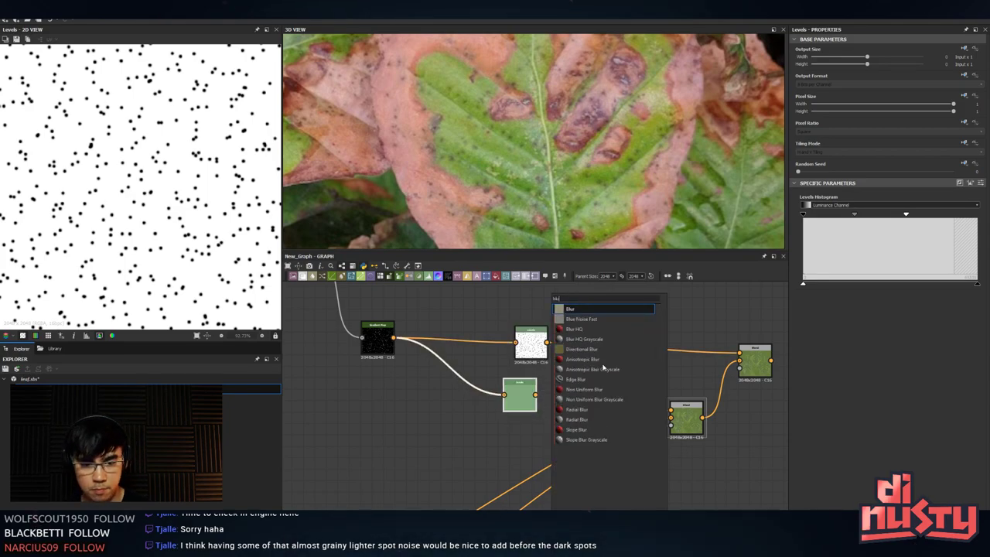
- Add a Blur HQ node fed by the lower of the two Levels nodes after the spot Gradient Map
key("Return")
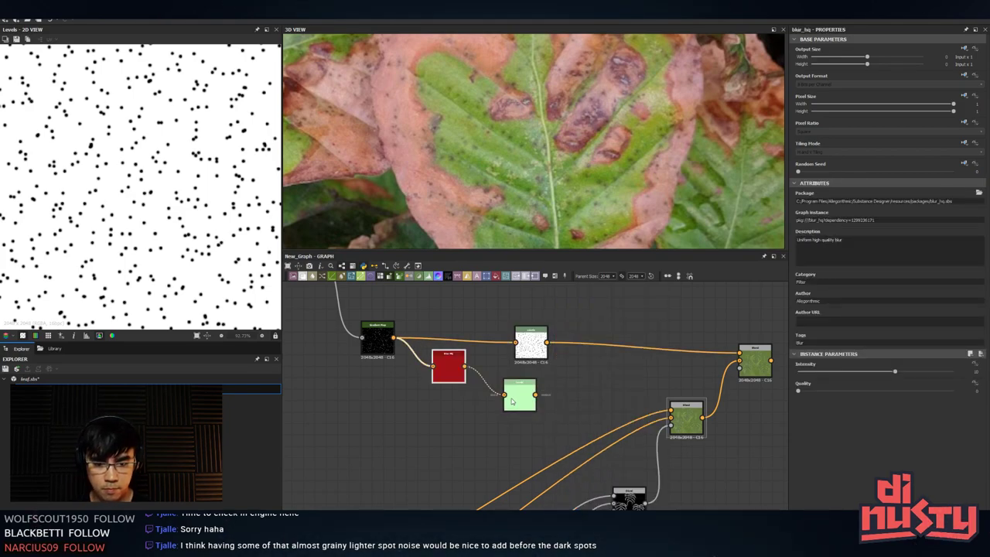
key("BackSpace")
left_click(526, 406)
key("space")
type("blblu")
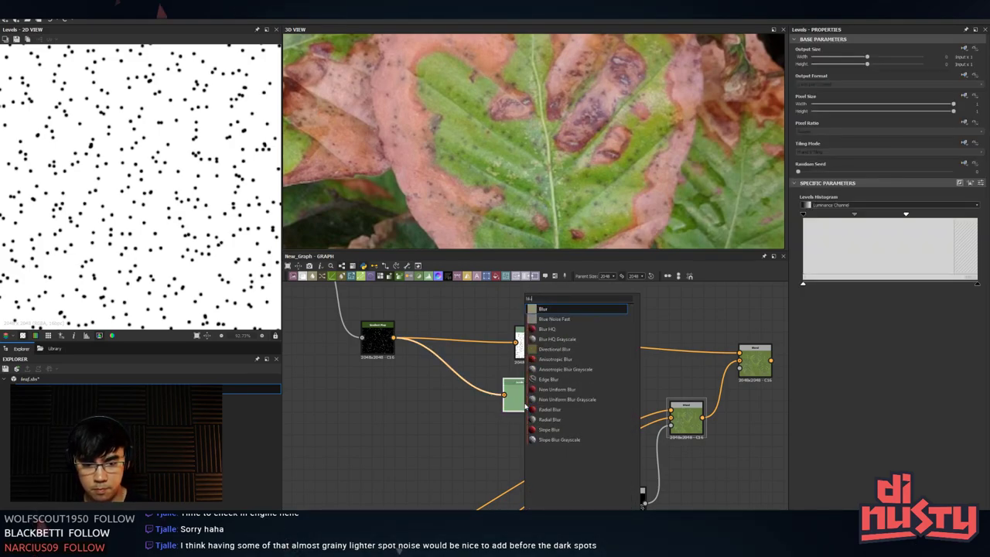
key("Return")
- Add a Blend node combining the upper Levels output with the blurred spots, and set its blending mode to Multiply
key("space")
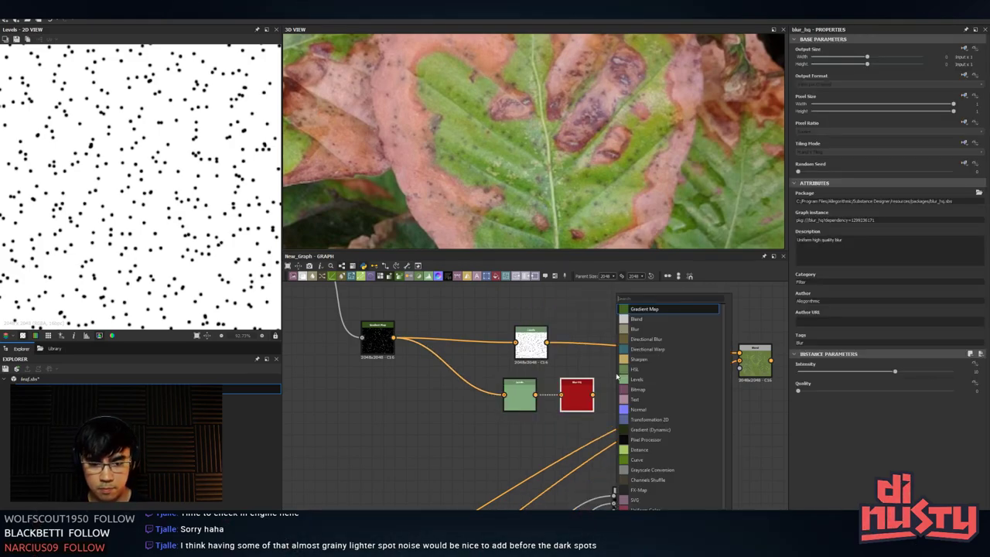
type("blend")
key("Return")
left_click_drag(625, 402, 644, 367)
double_click(643, 354)
scroll(60, 147, "up", 4)
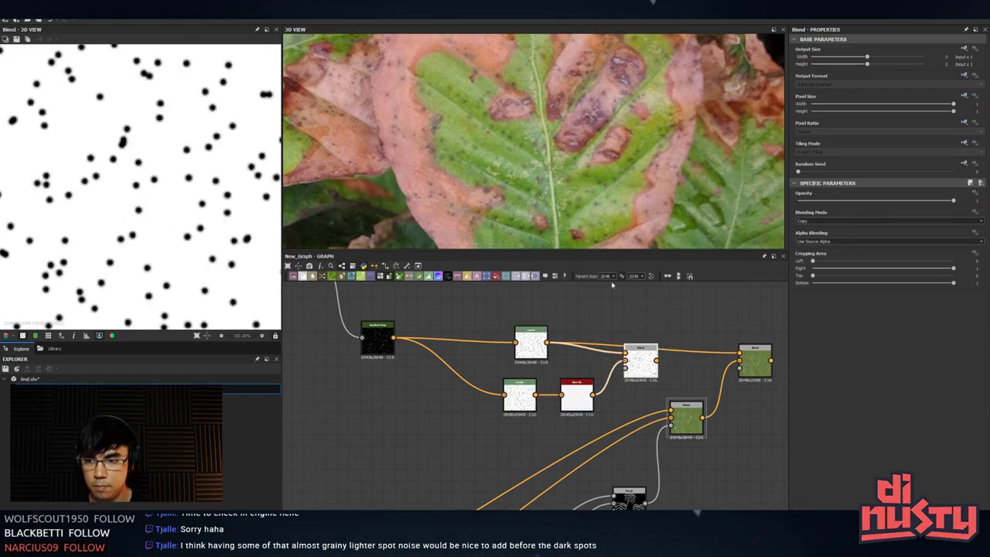
left_click(825, 222)
left_click(809, 241)
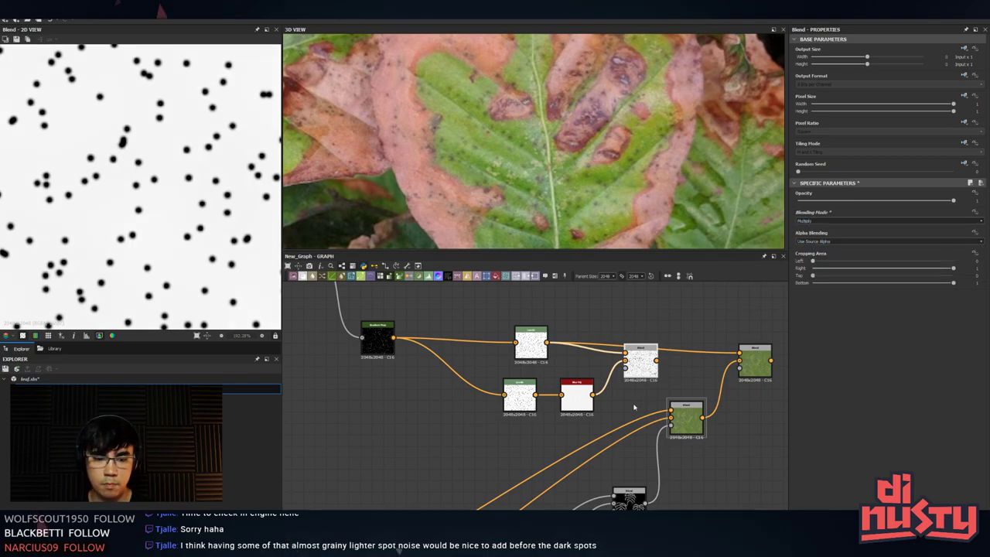
- Set the Blur HQ quality to 1 and reduce its intensity to about 1.2 while previewing the spot blend
left_click(576, 393)
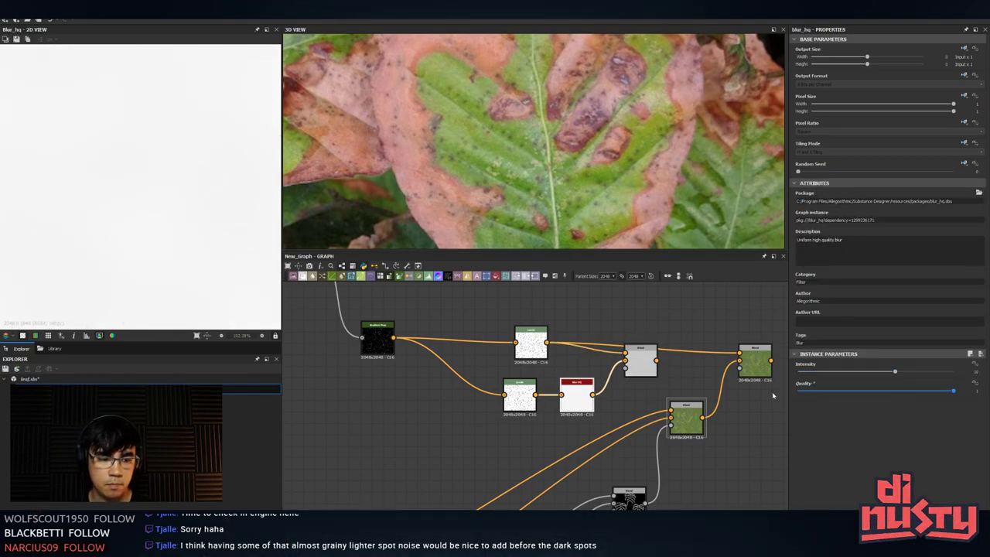
double_click(641, 362)
left_click(578, 393)
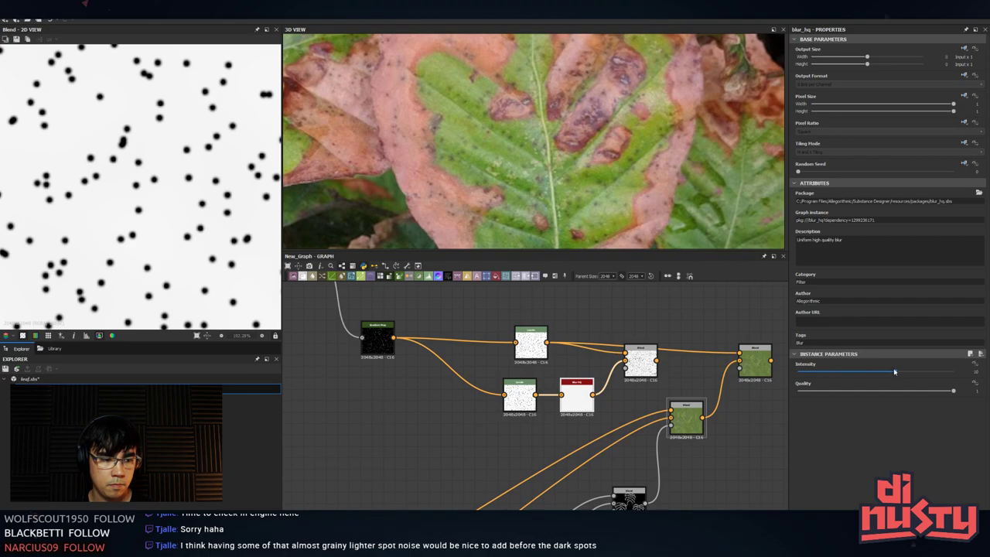
left_click_drag(890, 372, 813, 375)
left_click_drag(814, 379, 812, 381)
scroll(178, 135, "up", 2)
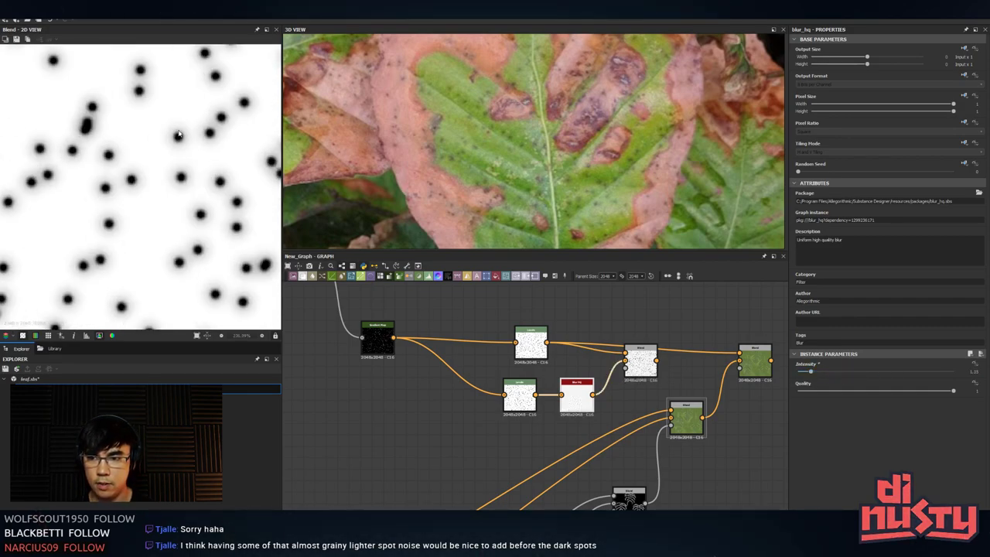
- Compare the sharp spots with the softened blend and examine the final leaf colour blend up close and as a whole
double_click(530, 344)
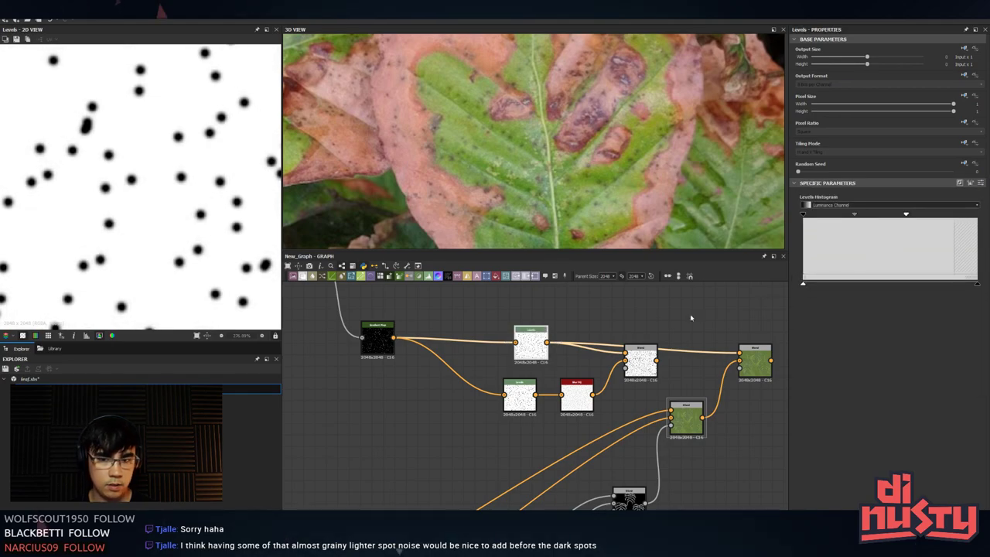
double_click(630, 377)
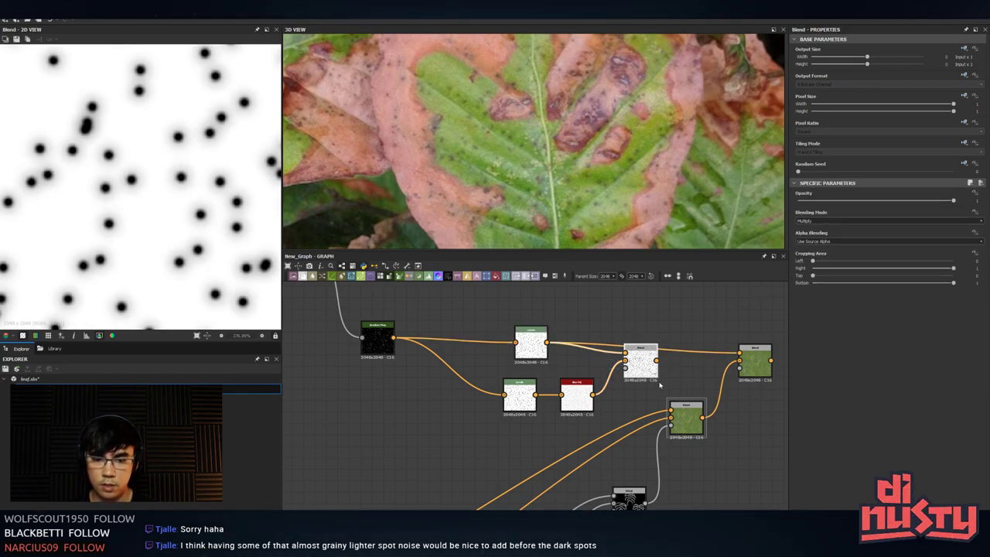
middle_click_drag(660, 384, 574, 392)
double_click(669, 368)
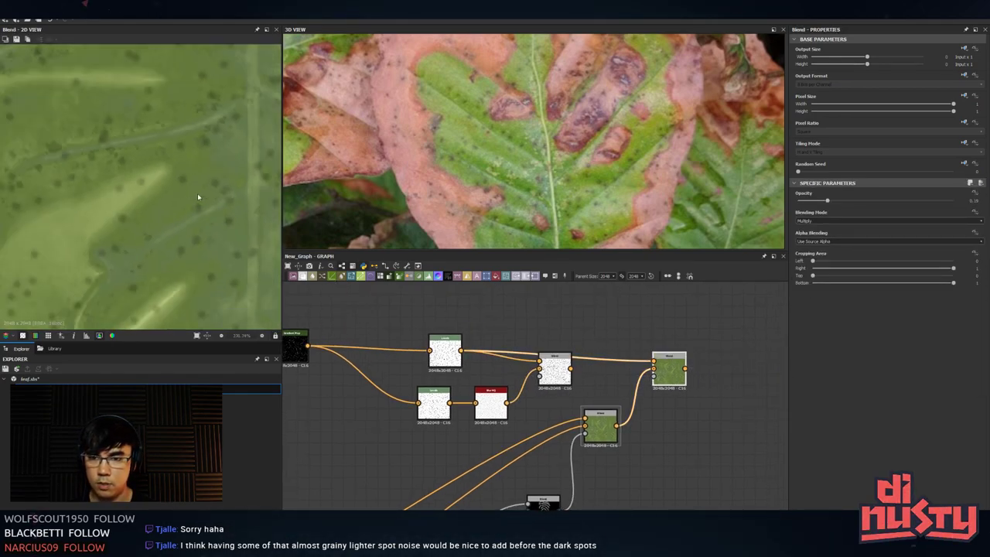
scroll(510, 340, "down", 2)
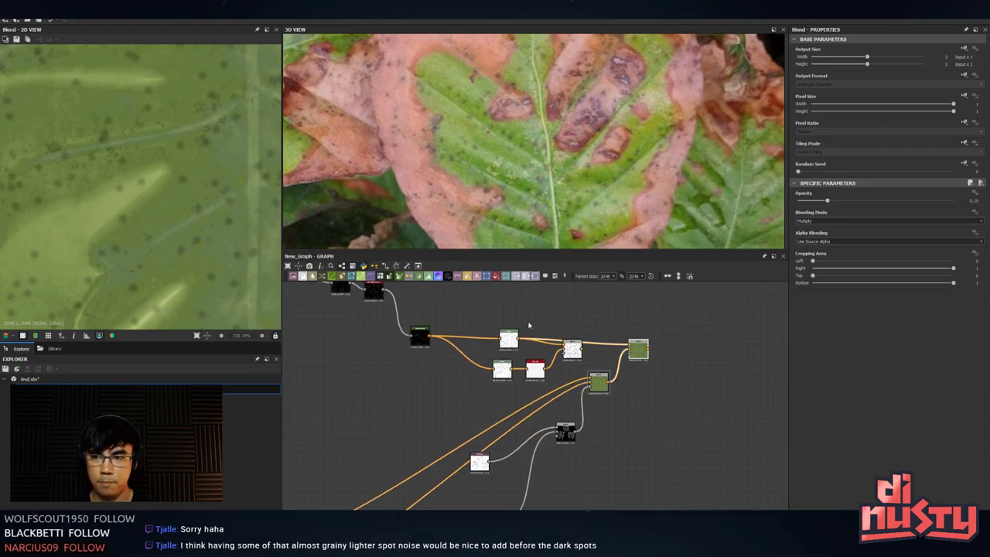
scroll(143, 158, "down", 5)
scroll(143, 159, "up", 3)
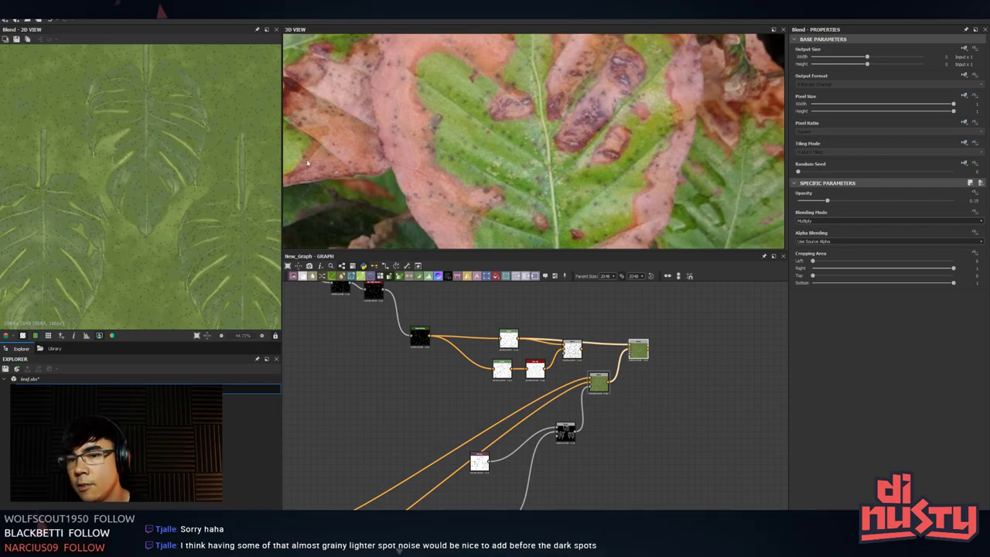
- Copy the leaf colour output, switch to Photoshop, paste it as a new top layer in Tropical_leaf_A_D.psd and save the file
left_click(24, 44)
key("alt+Tab")
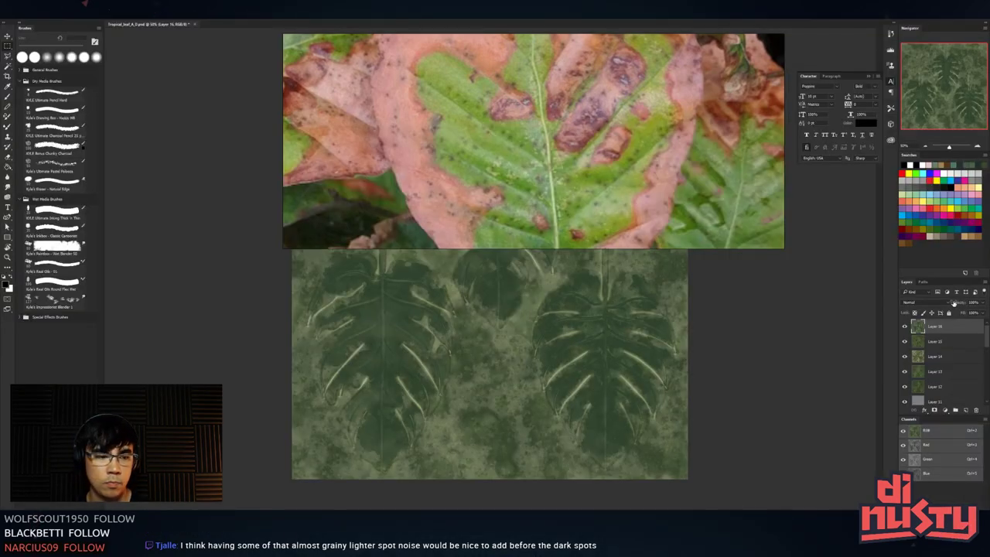
key("ctrl+v")
key("ctrl+s")
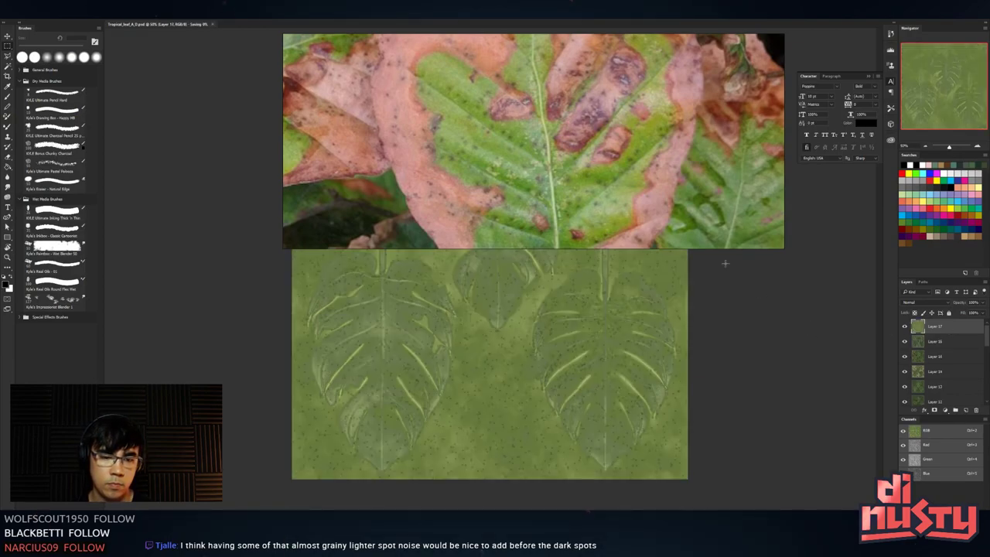
- Switch to Unity and examine the updated spotted texture on the tropical leaf meshes from different angles
key("alt+Tab")
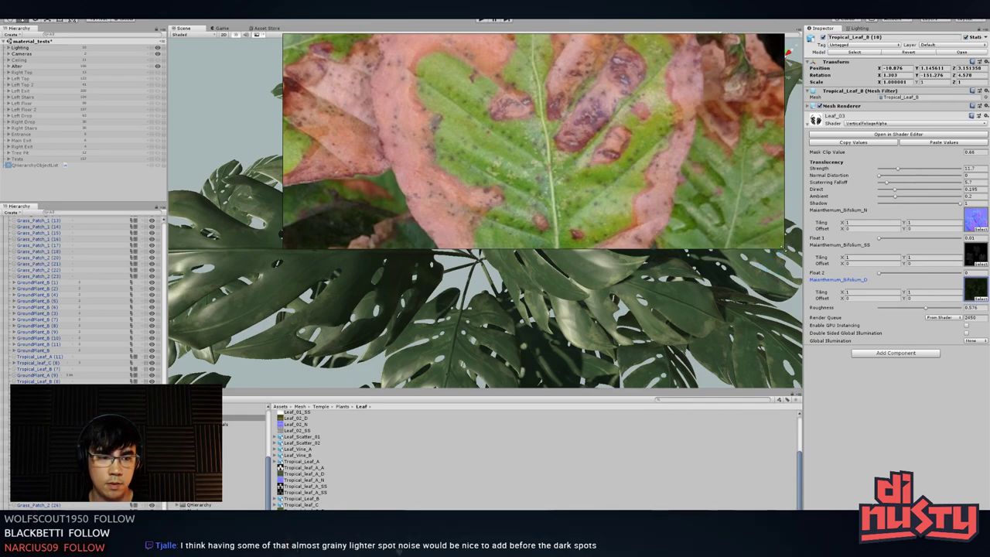
key("f")
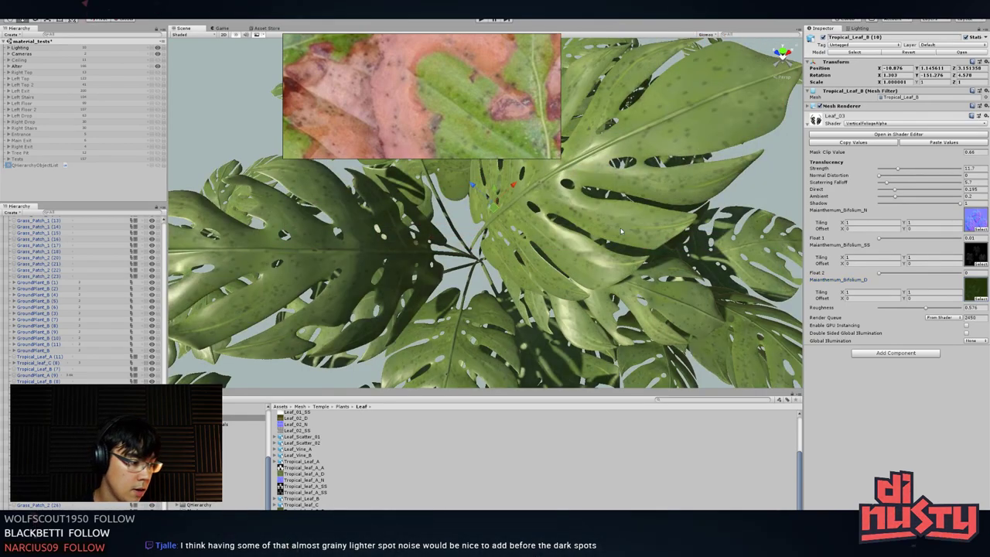
scroll(643, 234, "down", 8)
left_click_drag(638, 267, 569, 221, "alt")
scroll(619, 240, "up", 7)
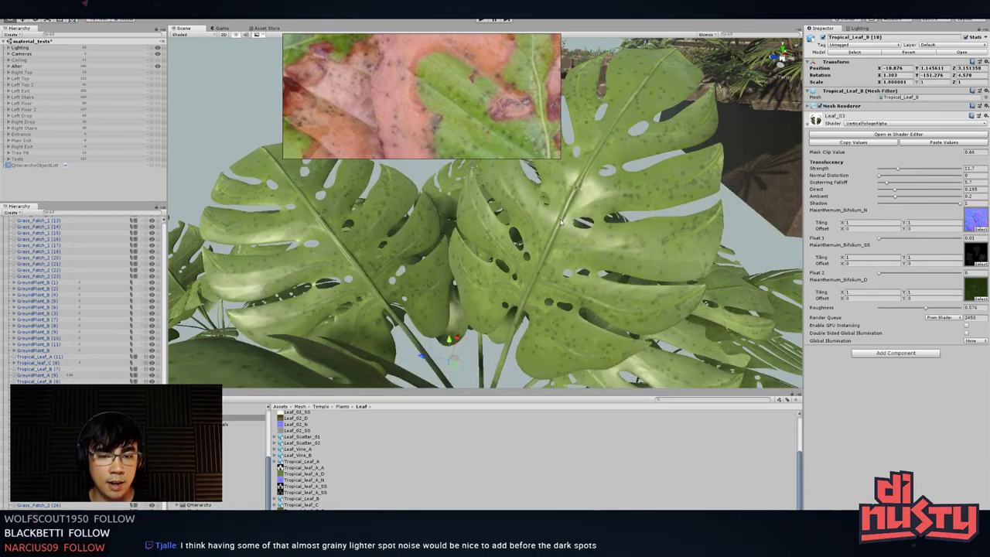
- Switch to Substance Designer and inspect the leaf colour blend, its vein mask Blend and the Levels node feeding the mask
key("alt+Tab")
left_click(659, 201)
key("alt+Tab")
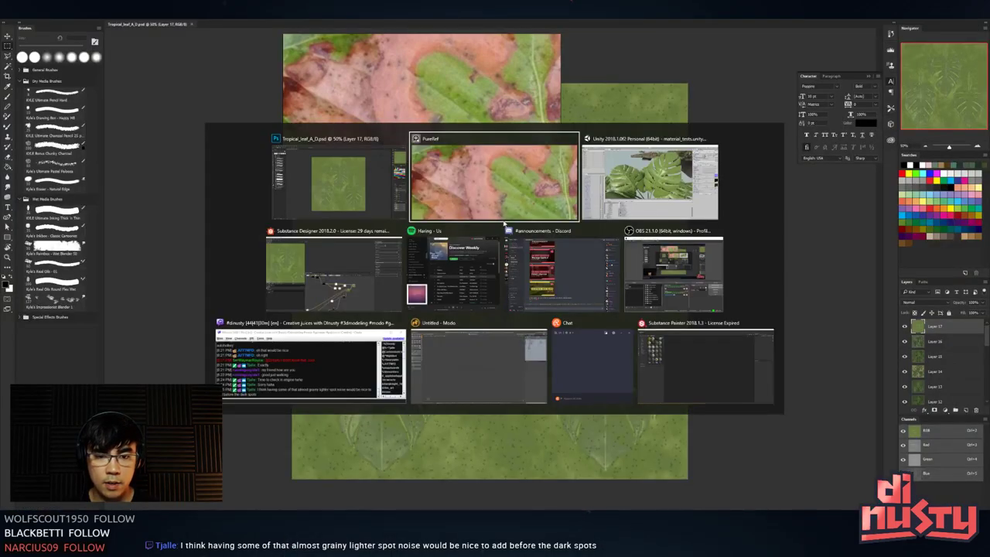
left_click(350, 262)
scroll(148, 188, "up", 5)
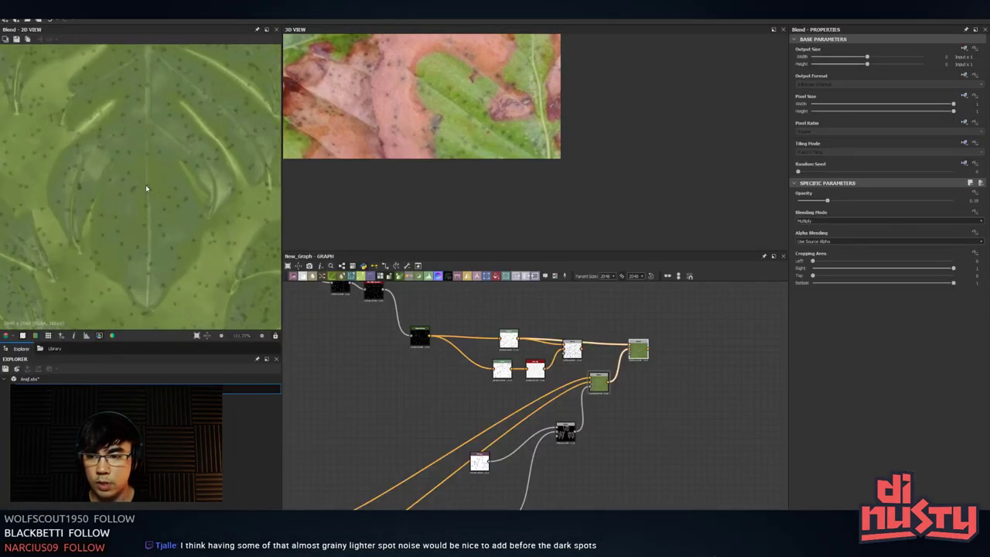
middle_click_drag(602, 350, 615, 364)
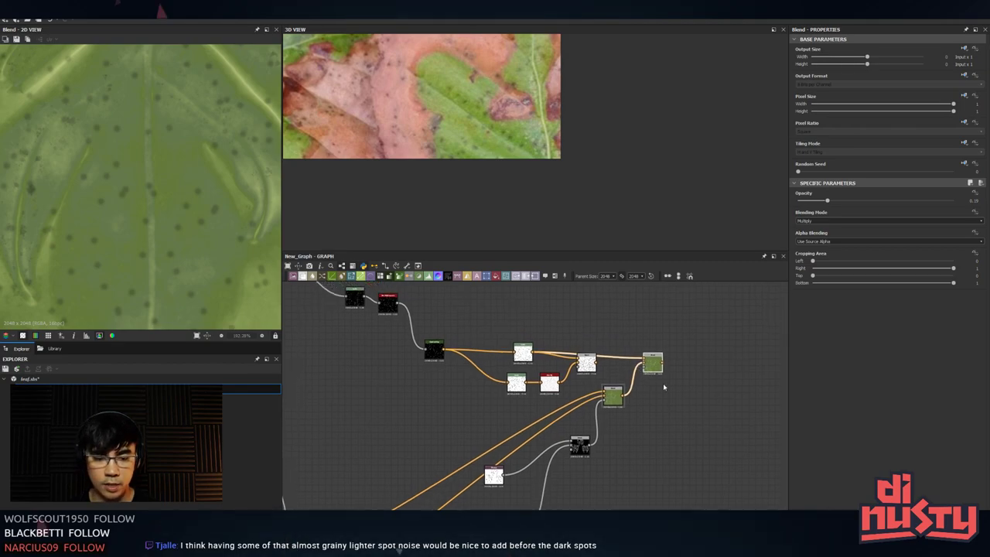
scroll(733, 459, "down", 2)
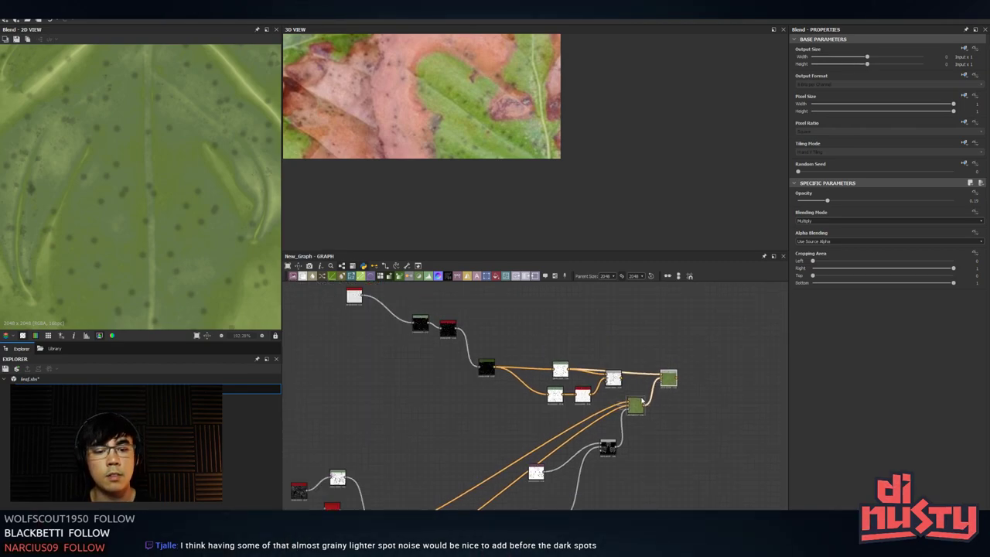
middle_click_drag(581, 424, 656, 330)
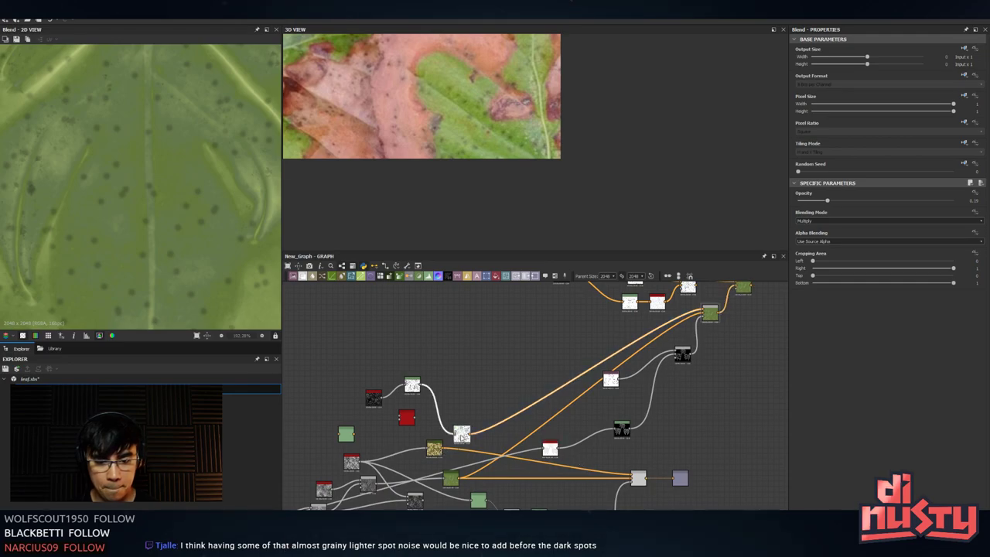
double_click(681, 354)
double_click(710, 313)
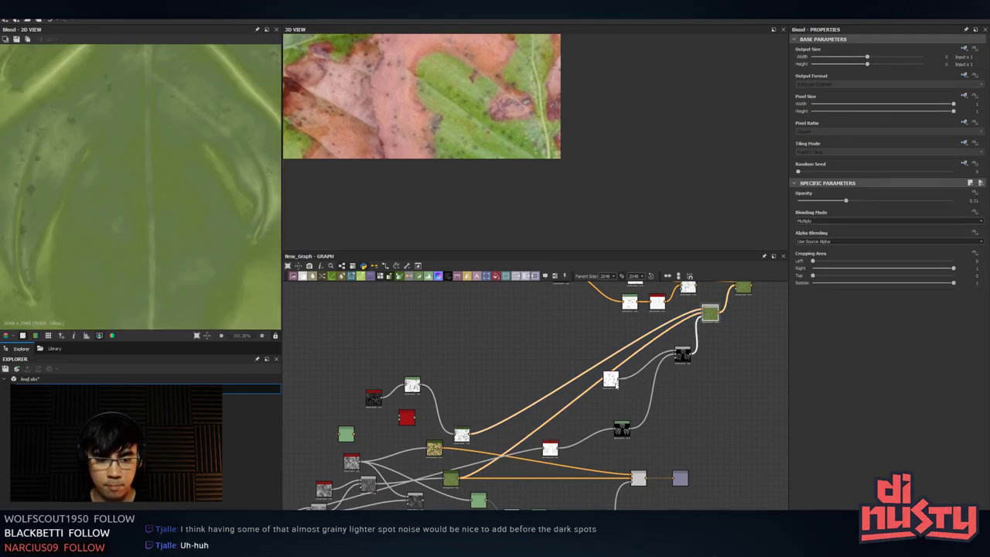
double_click(682, 354)
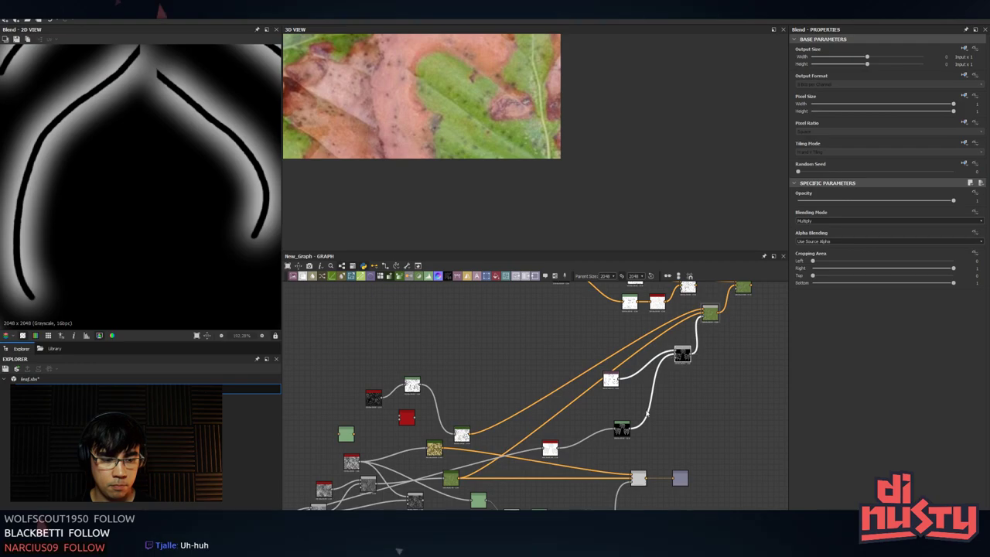
double_click(622, 428)
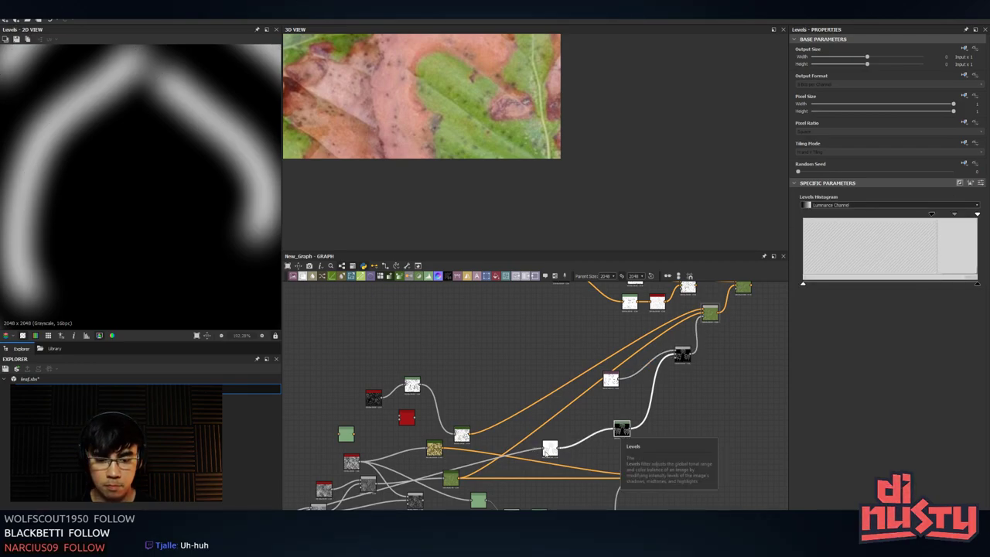
- In the green leaf Gradient Map, move the two middle gradient keys together and lighten the colour of the selected key
double_click(450, 480)
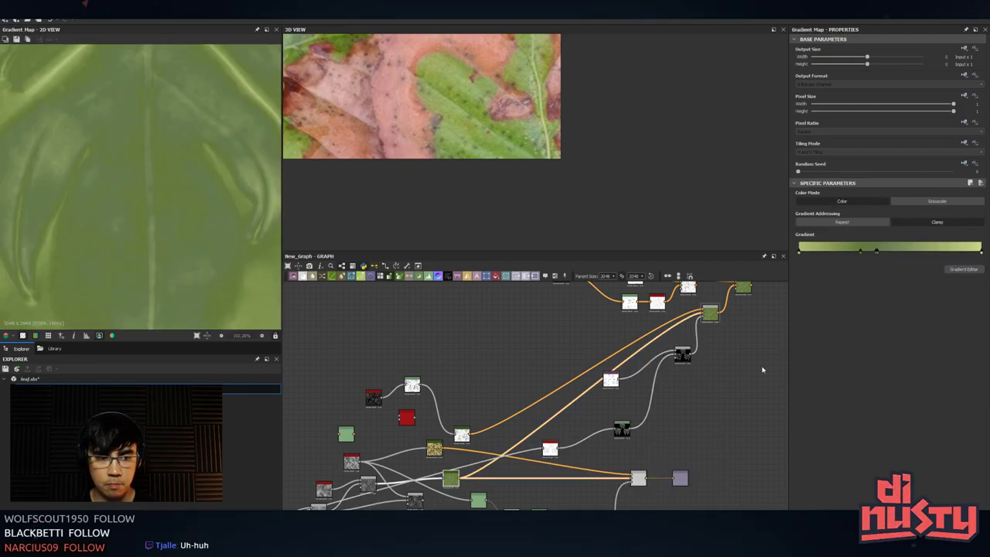
mouse_move(876, 253)
left_mouse_down()
mouse_move(924, 256)
mouse_move(851, 253)
mouse_move(864, 254)
left_mouse_up()
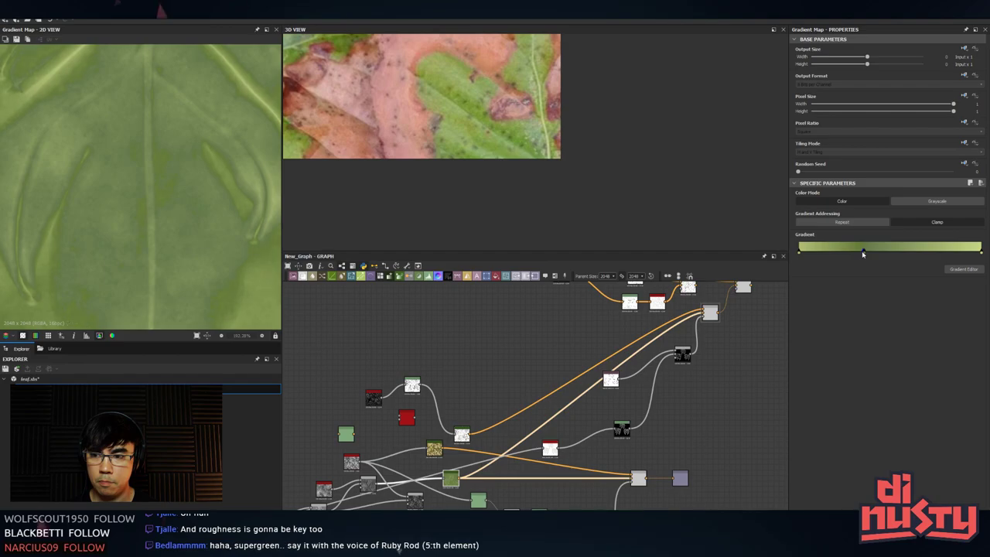
double_click(866, 256)
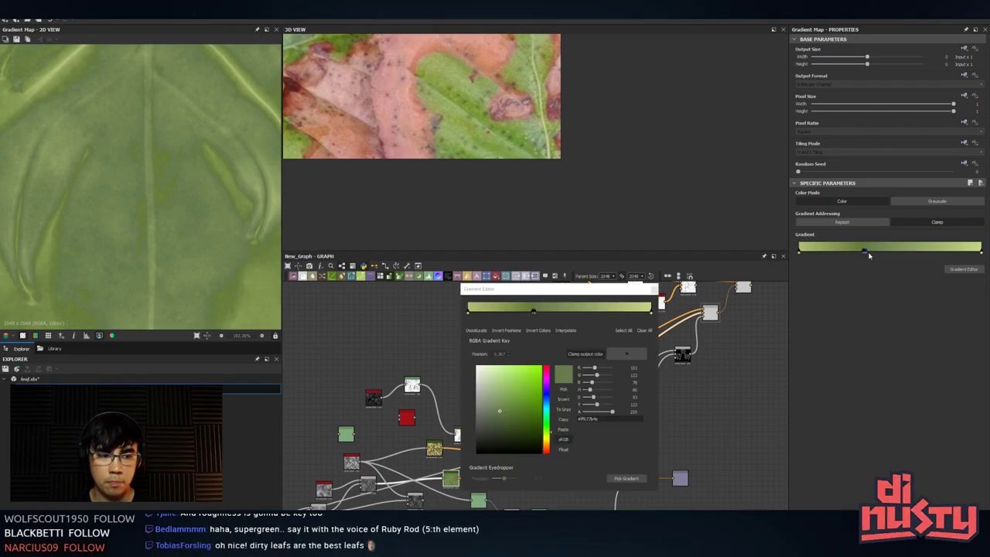
left_click_drag(497, 396, 501, 396)
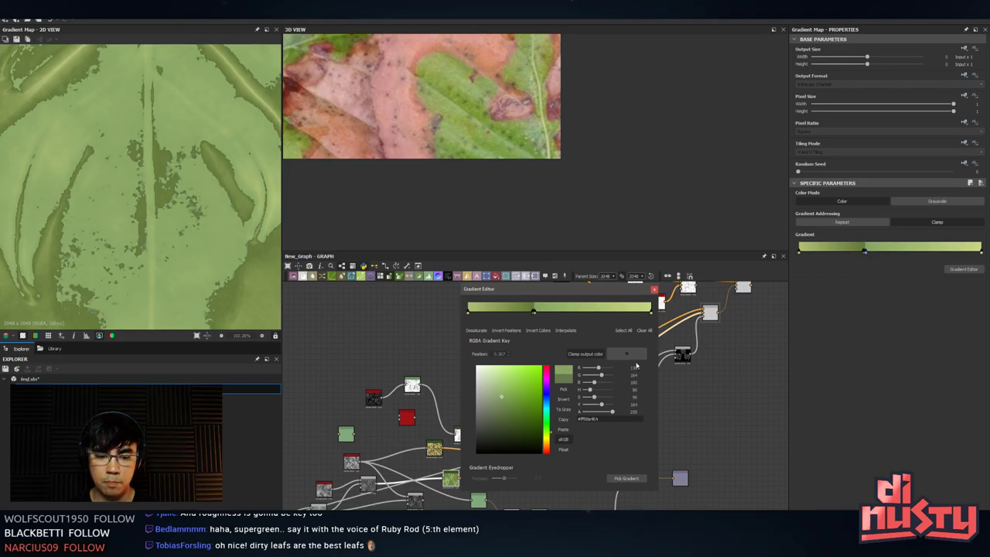
left_click(655, 291)
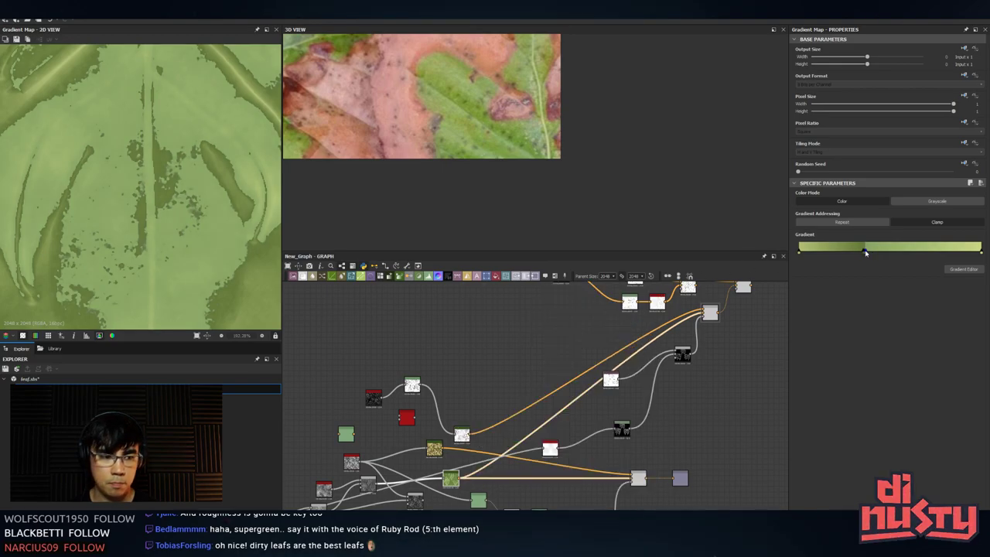
- Spread the two middle gradient keys slightly apart and raise the darker olive-green key's V value to about 132
mouse_move(866, 252)
left_mouse_down()
mouse_move(880, 254)
mouse_move(870, 255)
left_mouse_up()
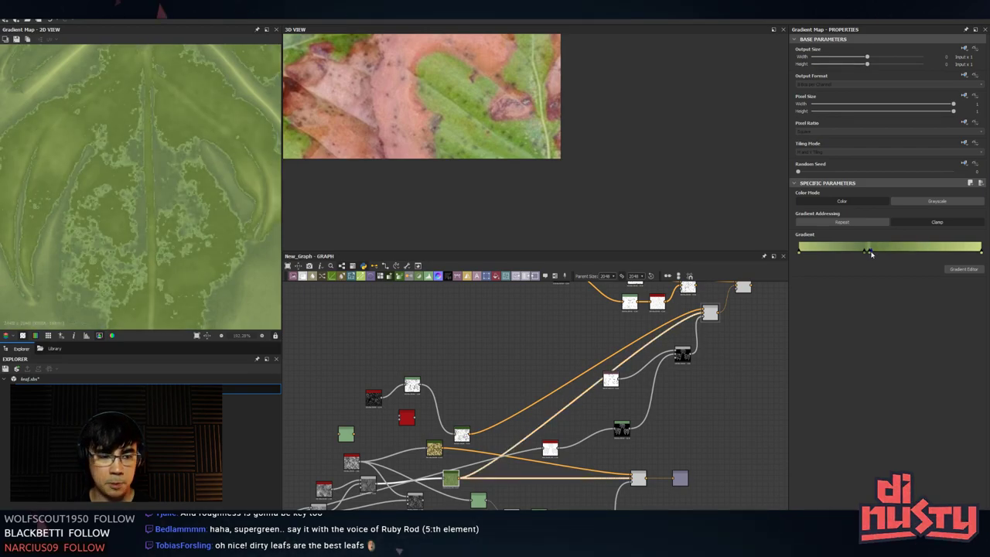
left_click(873, 254)
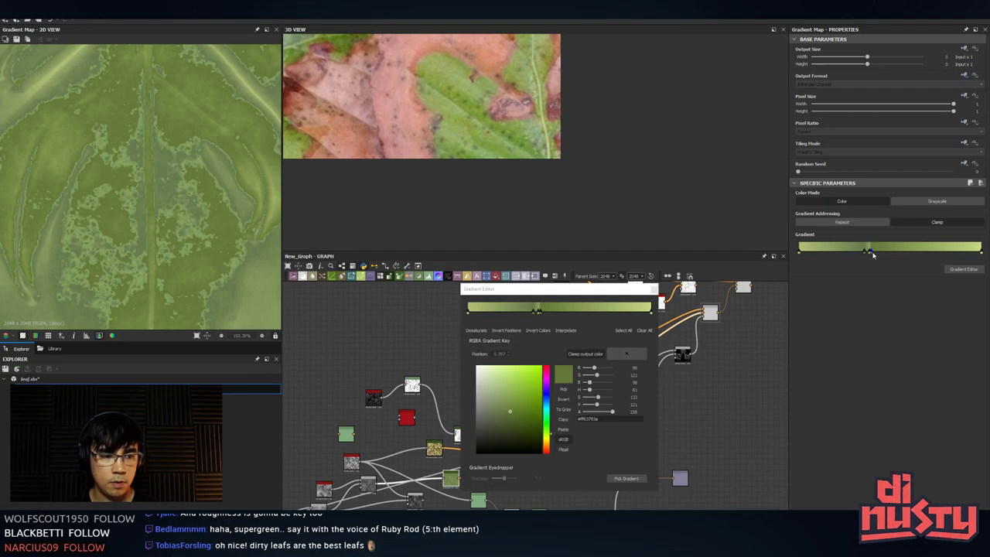
left_click(541, 315)
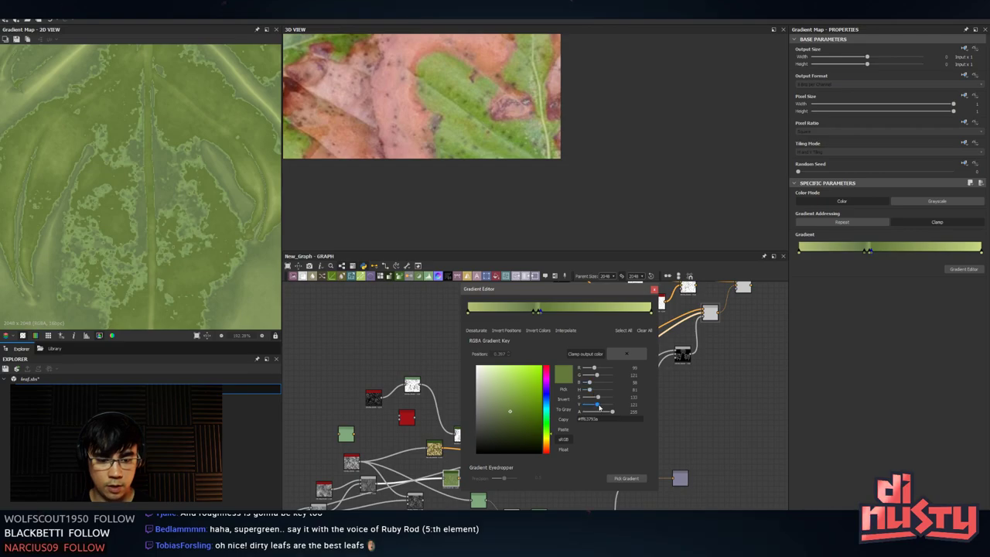
left_click_drag(596, 406, 599, 405)
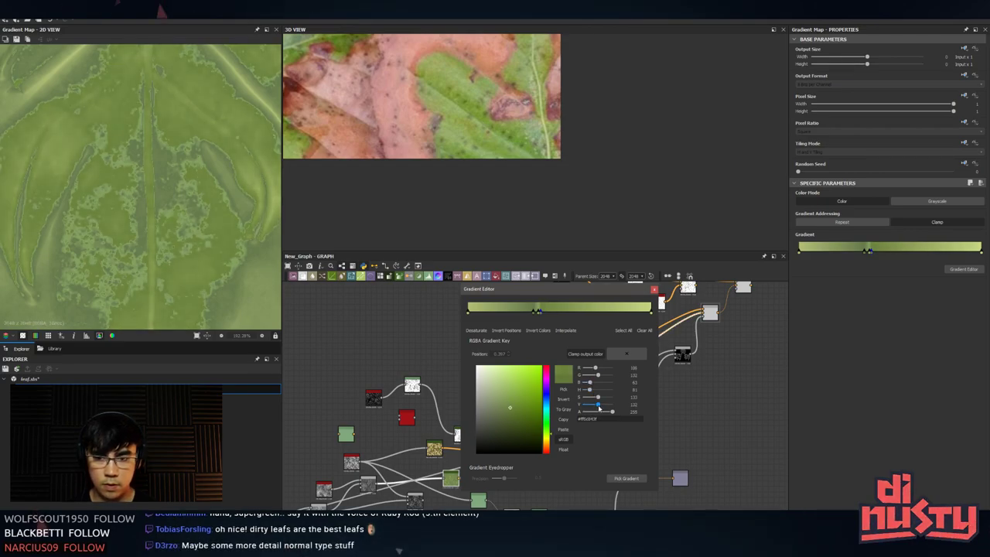
- Adjust the V values of the green gradient's three middle keys to about 136, 146 and 142, and close the gradient editor
left_click_drag(598, 408, 600, 408)
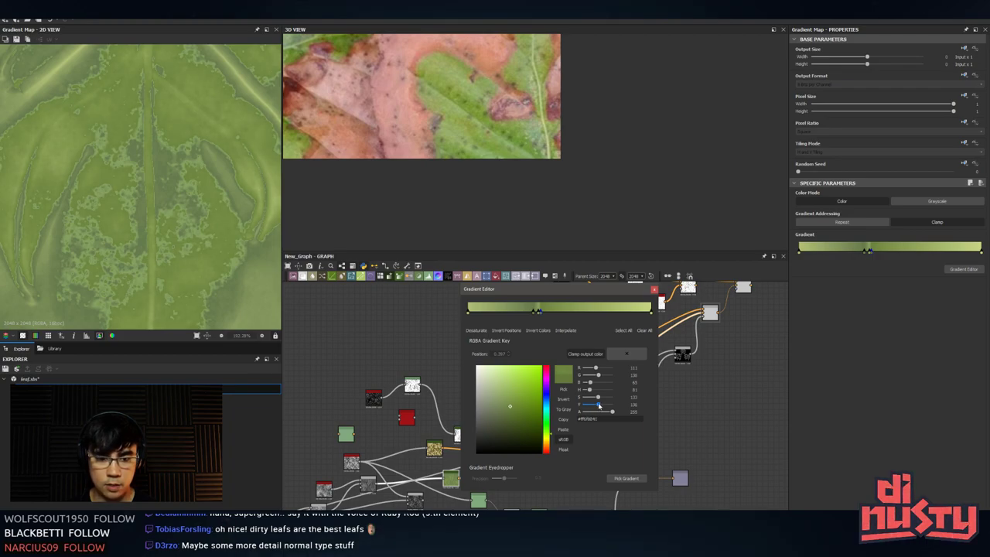
left_click(539, 313)
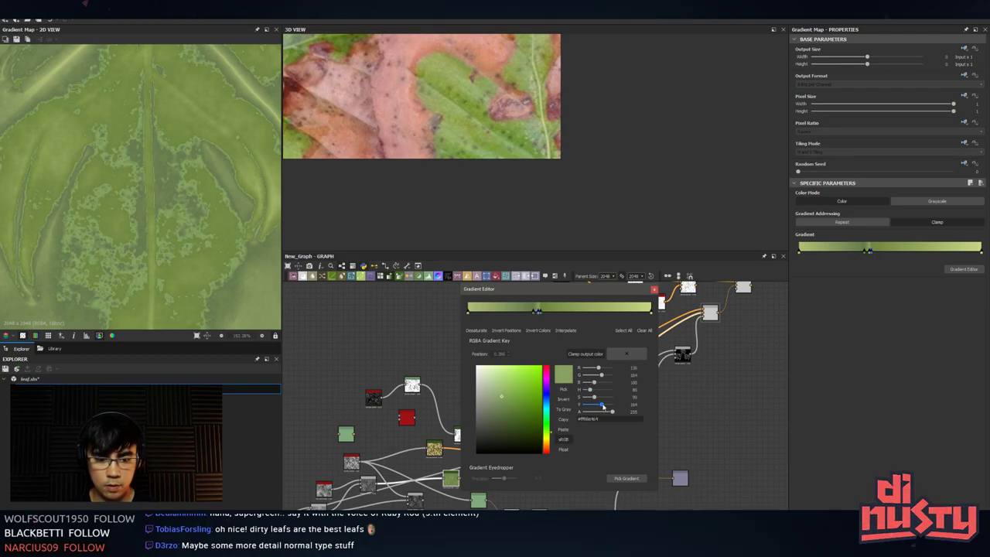
left_click_drag(603, 407, 600, 407)
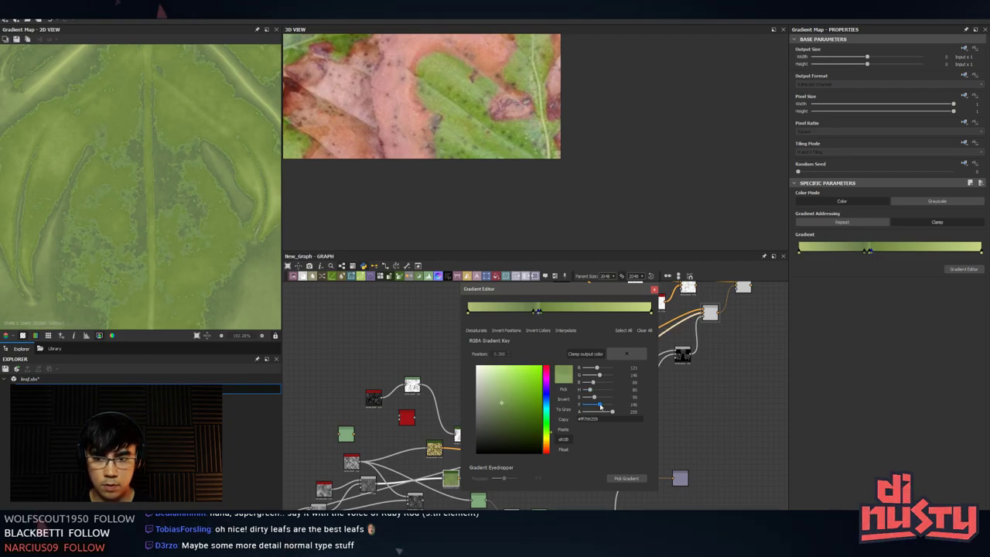
left_click(535, 312)
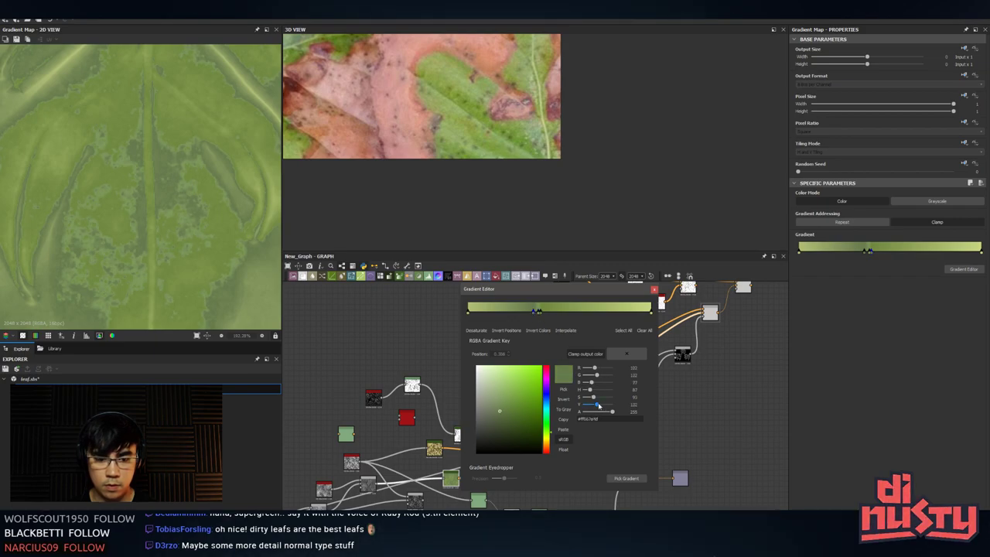
left_click_drag(598, 405, 601, 406)
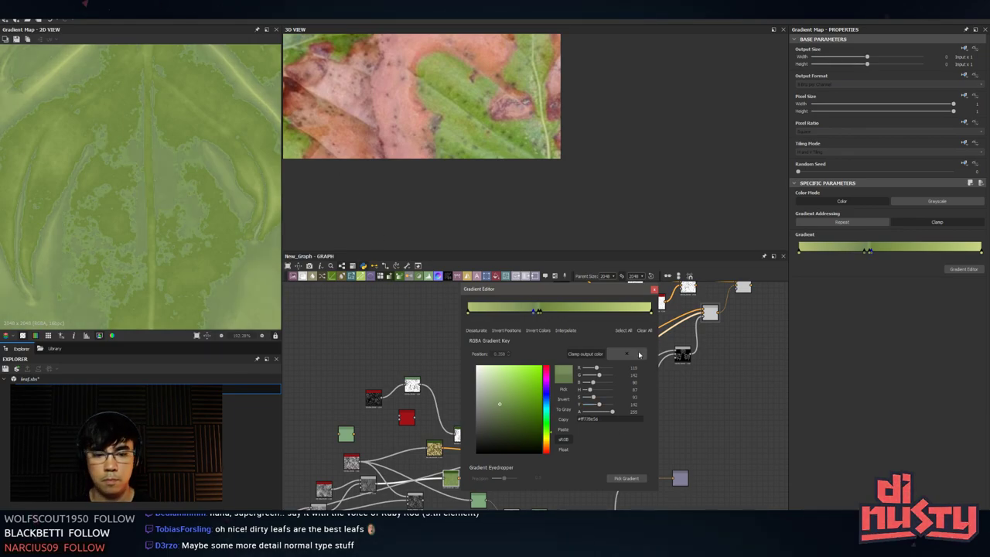
left_click(653, 290)
- Preview the final Multiply Blend that adds the dark spots and move its node slightly farther from its inputs
middle_click_drag(764, 297, 628, 368)
double_click(606, 355)
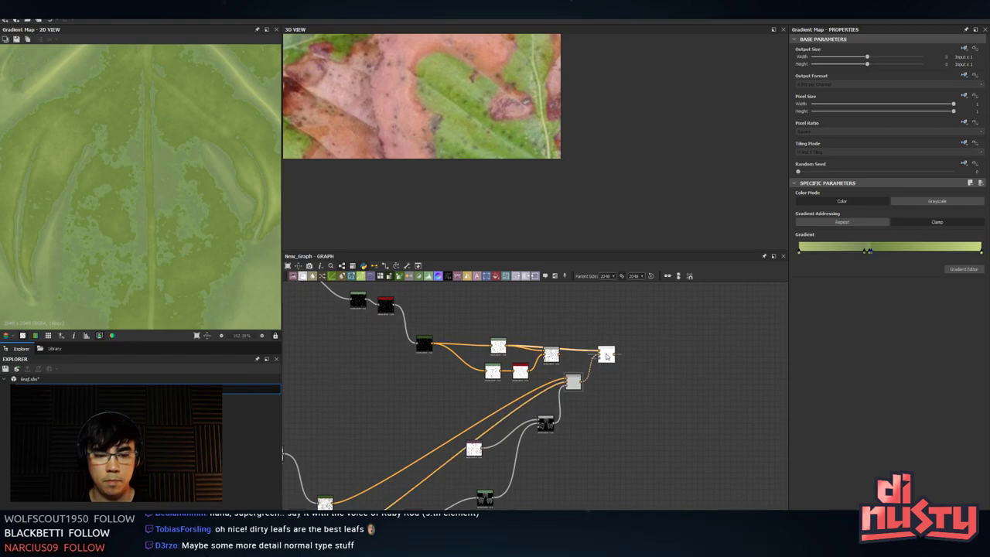
middle_click_drag(500, 307, 574, 345)
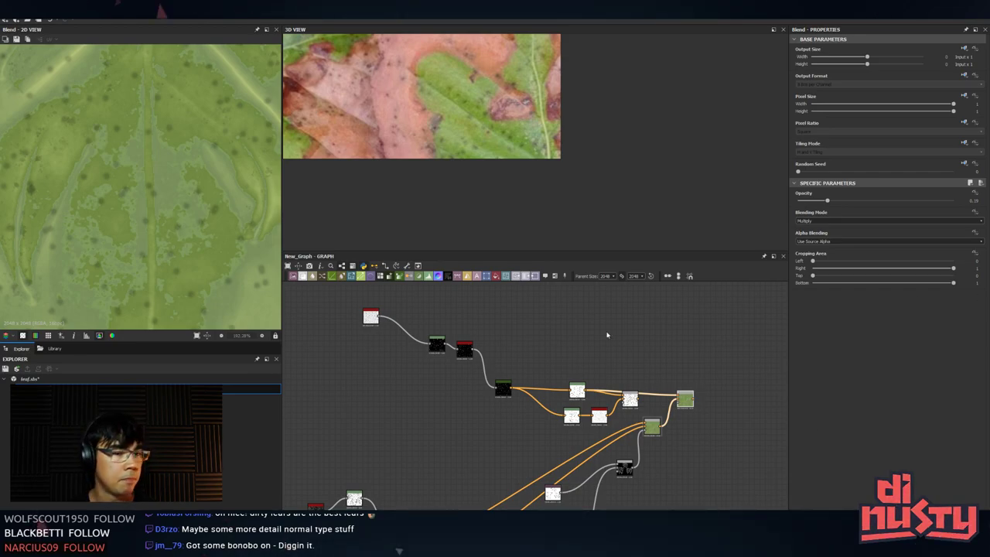
left_click_drag(689, 400, 700, 396)
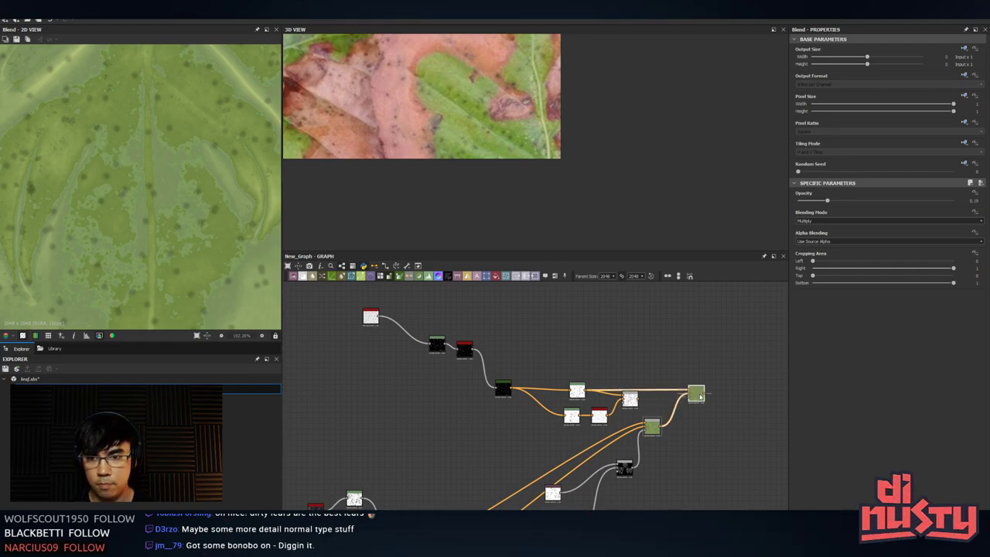
scroll(700, 397, "up", 3)
middle_click_drag(714, 400, 562, 387)
scroll(560, 387, "up", 2)
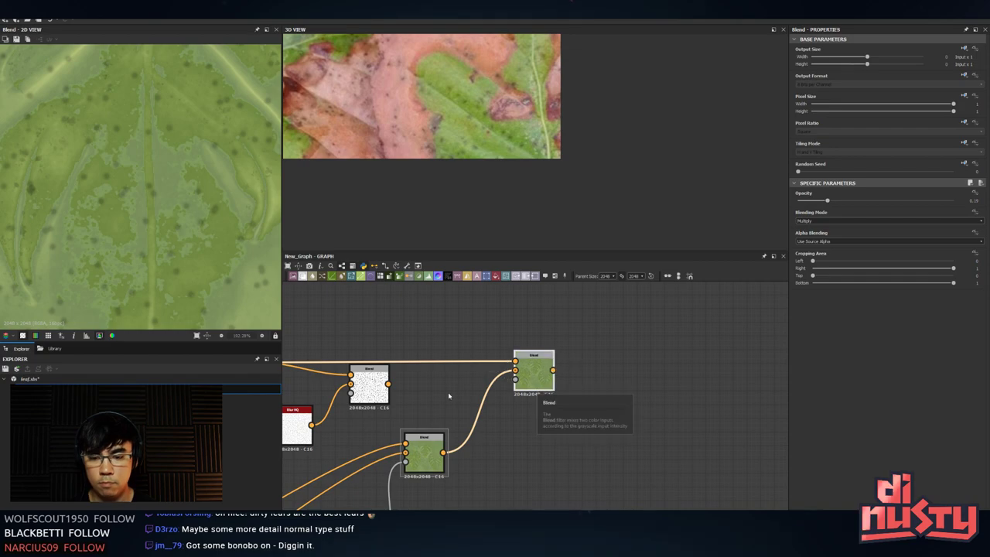
- Inspect the spot mask's black-and-white Gradient Map and the Blur HQ Grayscale node feeding it
middle_click_drag(444, 396, 685, 410)
middle_click_drag(326, 401, 545, 370)
double_click(516, 344)
middle_click_drag(499, 307, 567, 408)
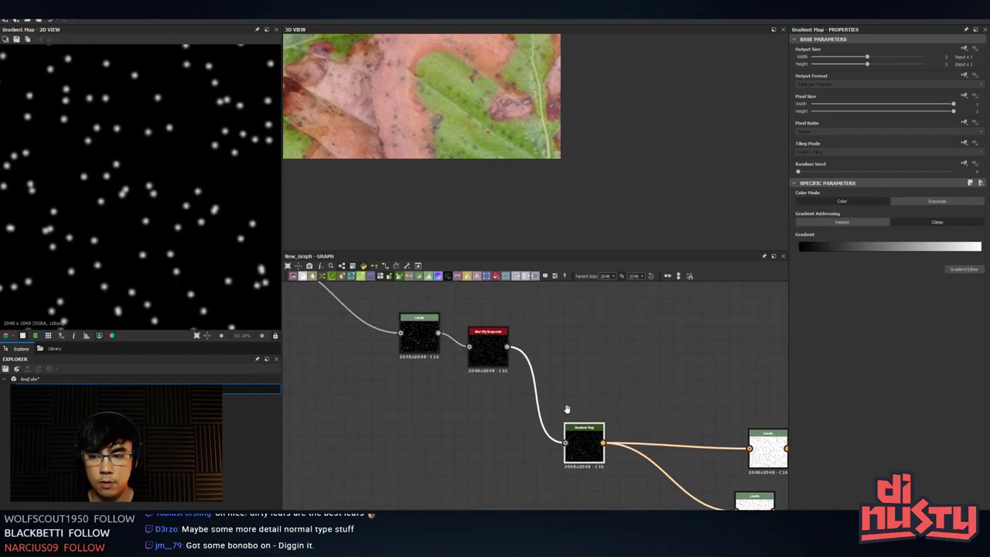
double_click(488, 366)
scroll(489, 367, "down", 2)
middle_click_drag(495, 373, 420, 362)
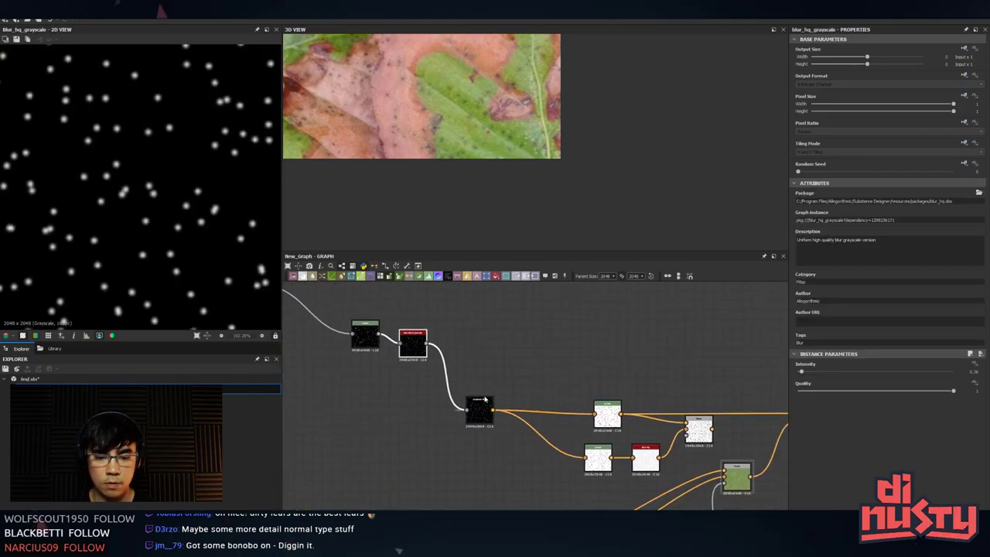
- In the Levels node before the grayscale blur, fine-tune the black input level to shrink the white dots
scroll(422, 364, "up", 2)
double_click(333, 317)
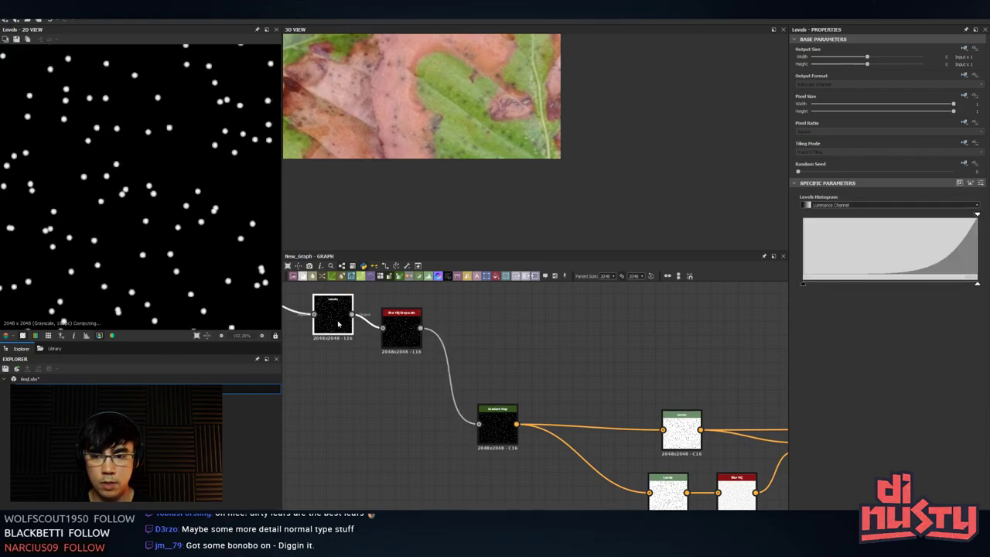
middle_click_drag(617, 380, 514, 374)
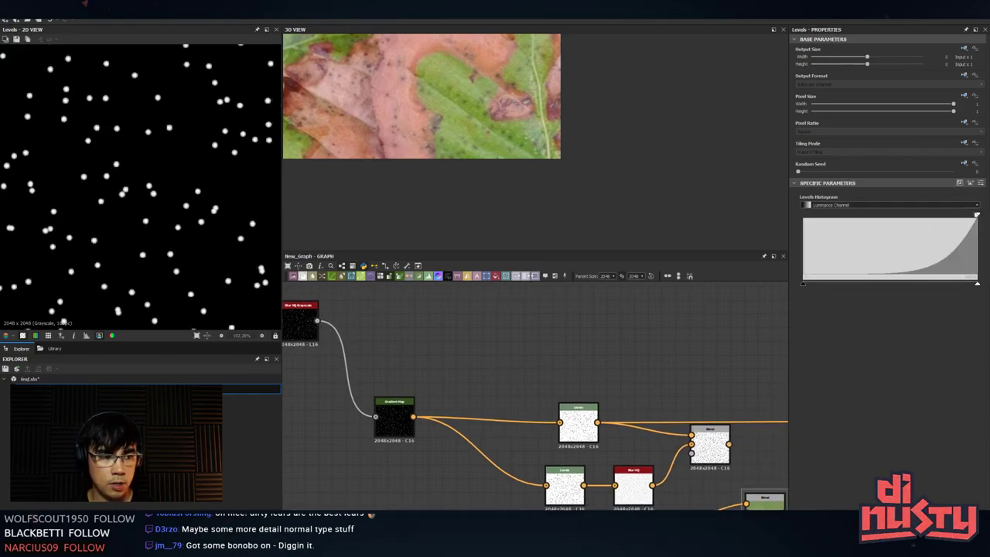
left_click(976, 216)
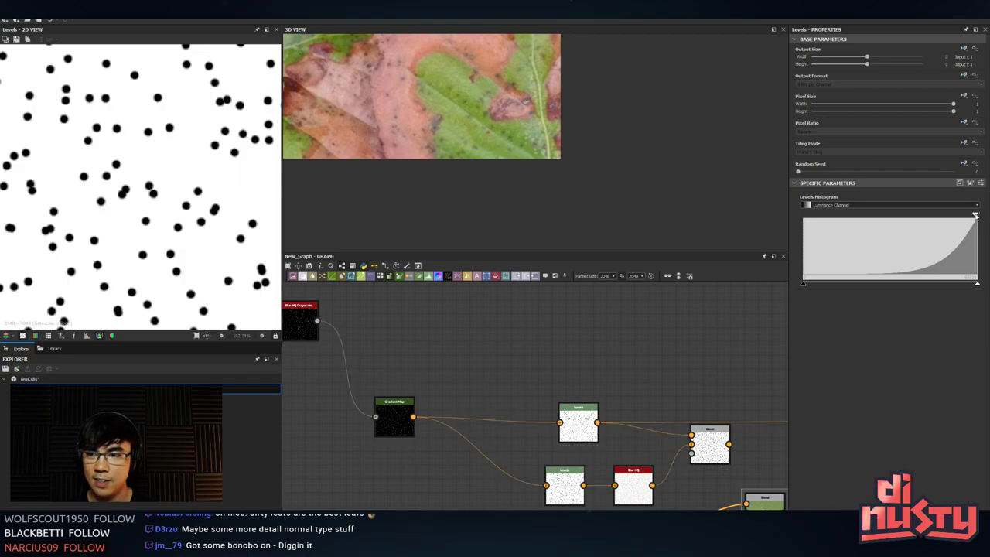
mouse_move(975, 215)
left_mouse_down()
mouse_move(953, 217)
mouse_move(977, 216)
left_mouse_up()
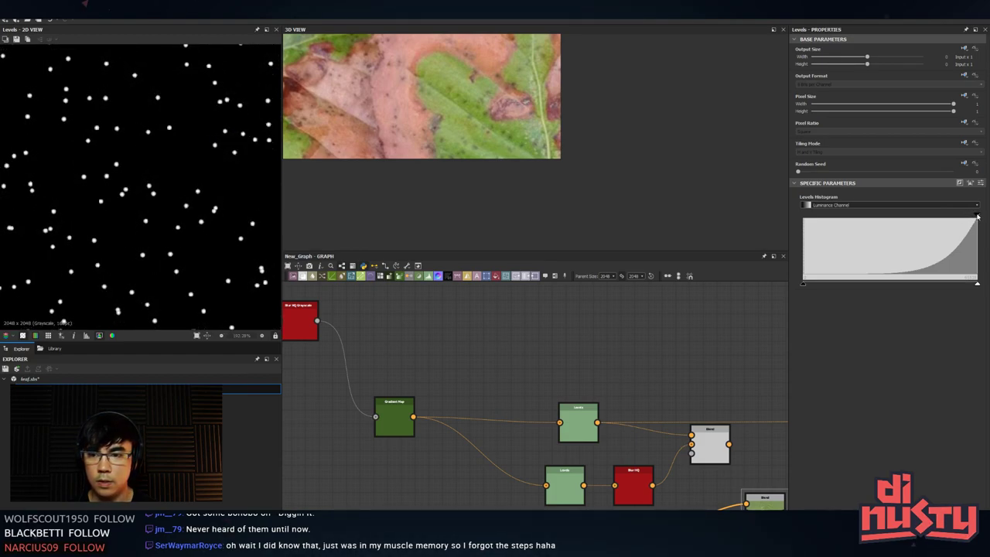
- Connect the Blend of sharp and blurred spots to the final Blend's foreground, replacing the Levels input, and set the opacity to 0.51
middle_click_drag(617, 380, 460, 362)
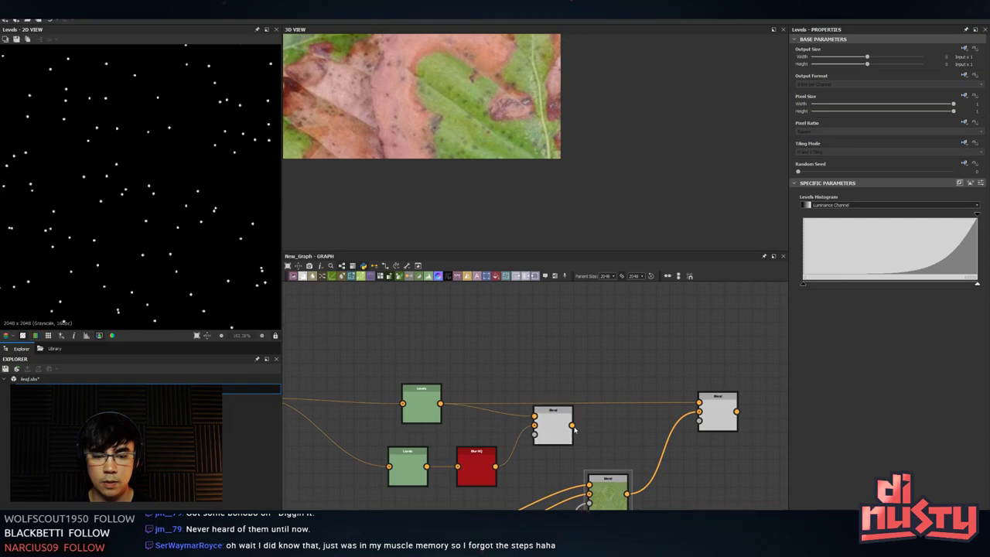
left_click(559, 439)
middle_click_drag(650, 424, 566, 415)
double_click(615, 410)
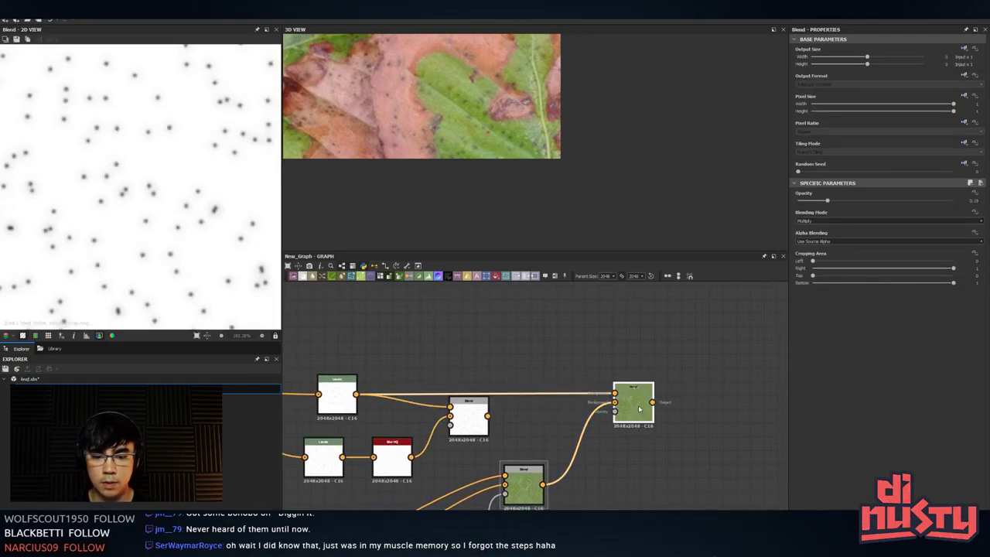
left_click_drag(487, 416, 614, 394)
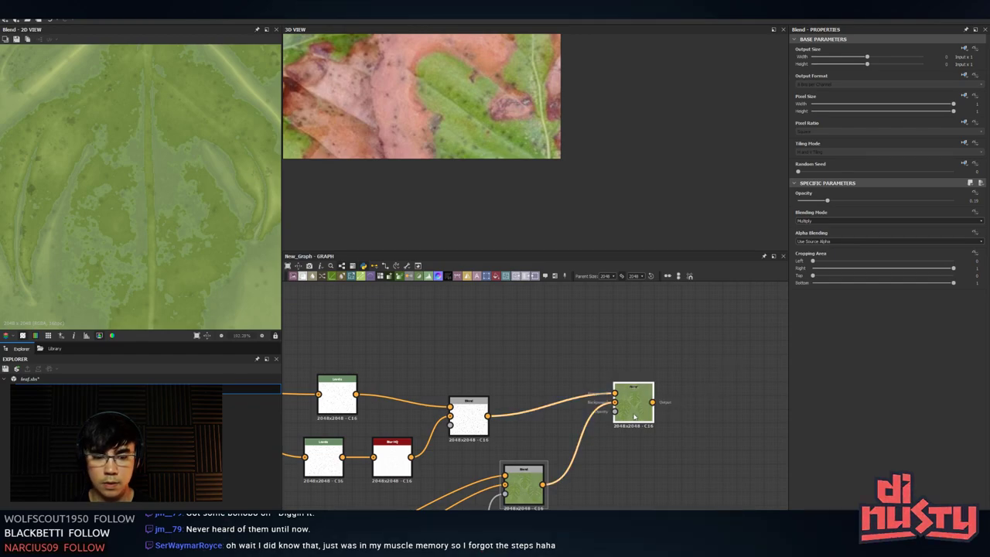
left_click_drag(851, 202, 879, 214)
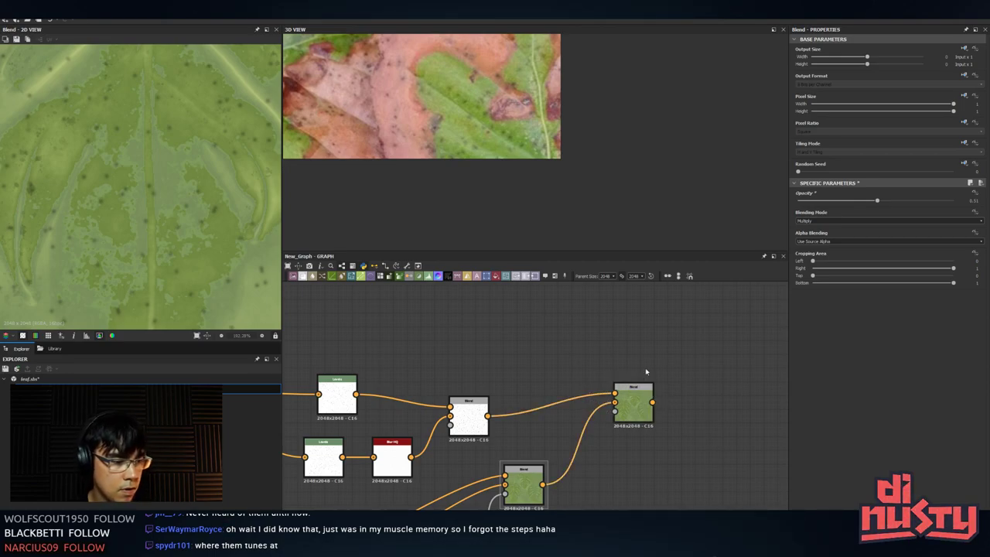
- Compare the leaf colour Blend with the final spotted Blend and examine the spots across the whole leaf
scroll(547, 355, "down", 3)
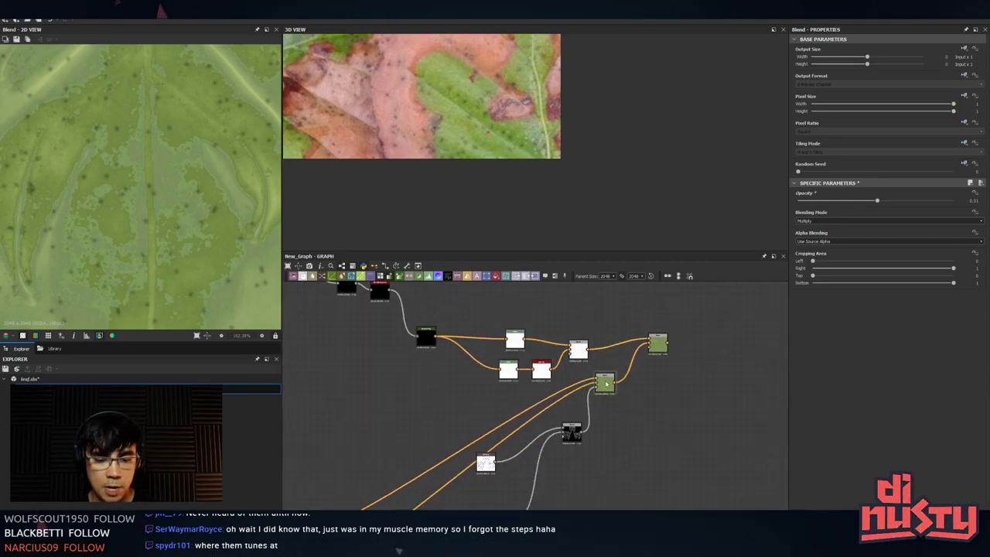
left_click_drag(659, 349, 656, 342)
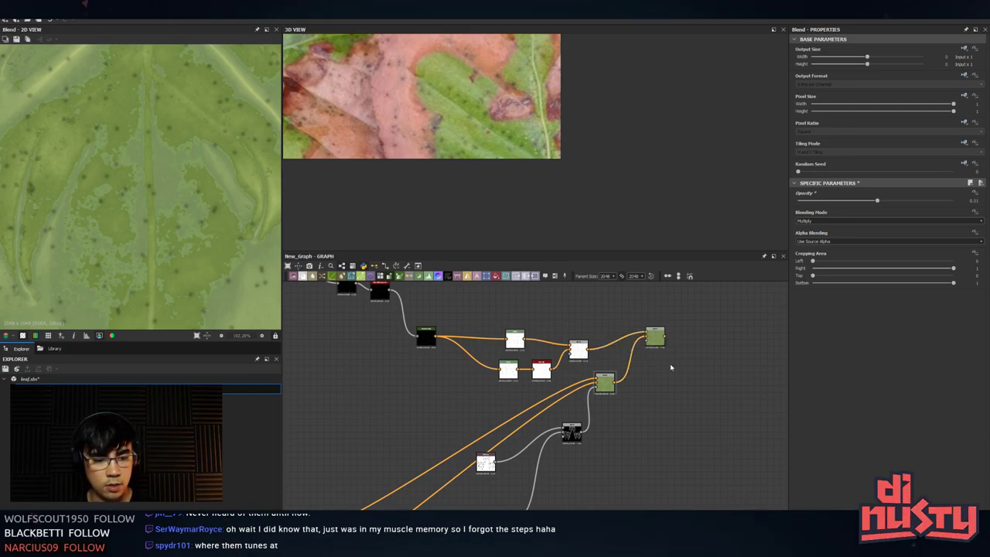
left_click(603, 391)
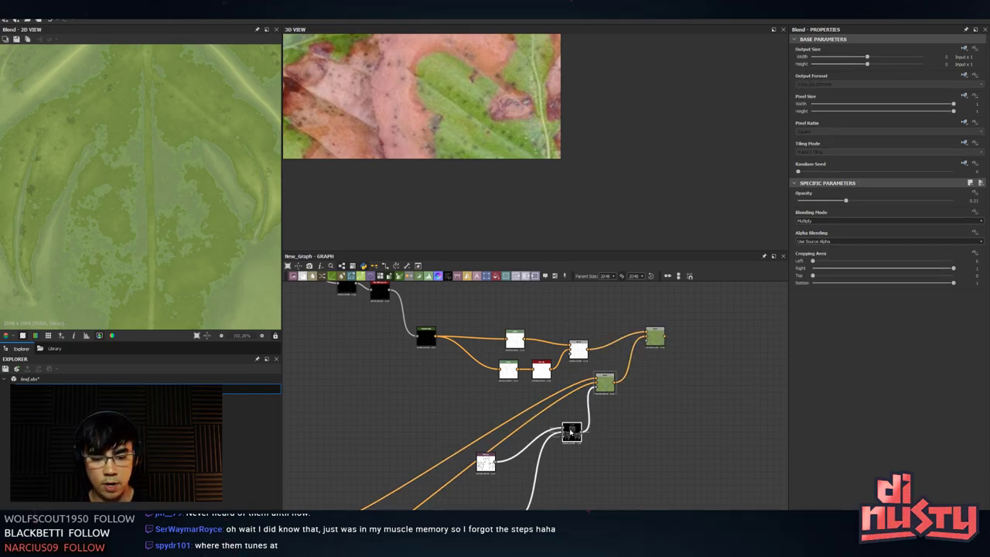
left_click(656, 339)
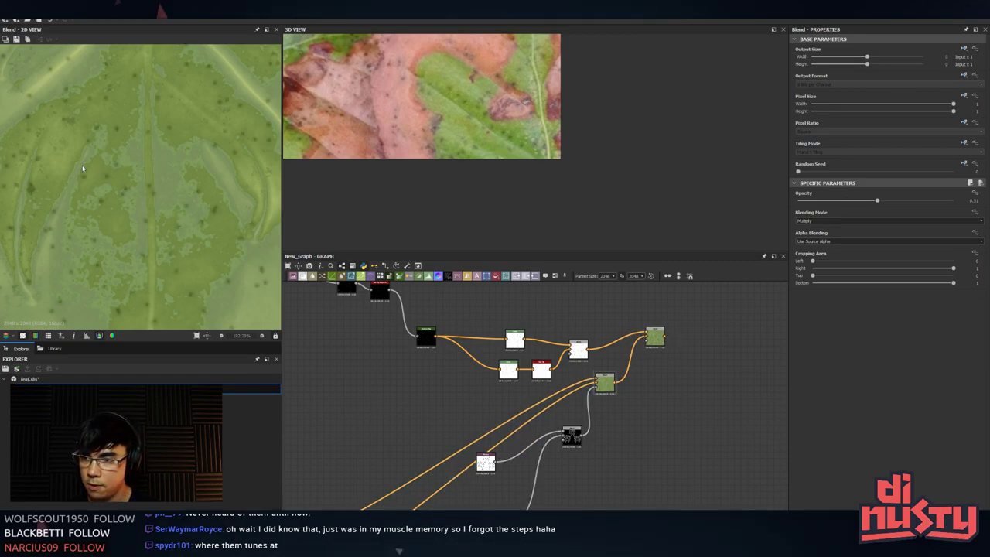
scroll(85, 165, "down", 3)
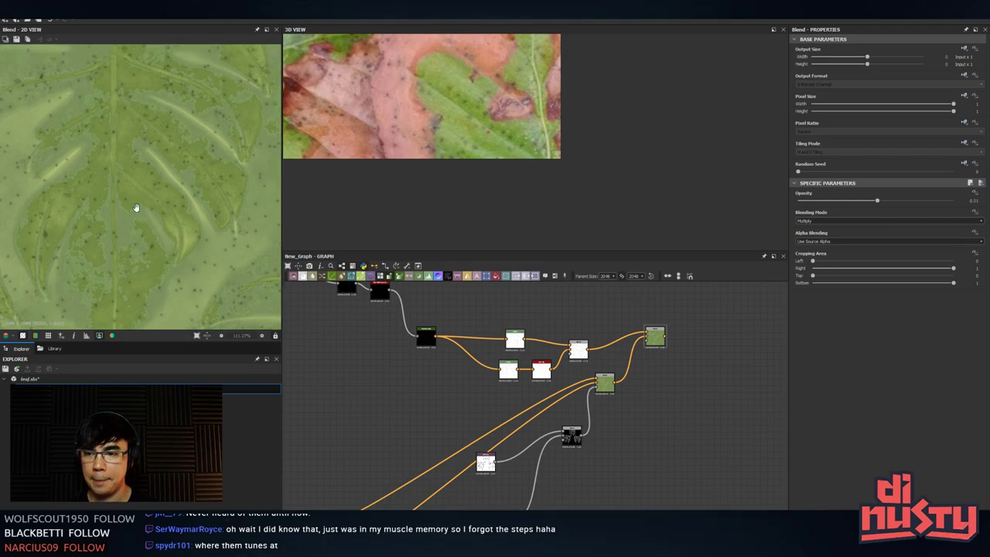
scroll(450, 406, "down", 3)
- Examine the yellow-brown Gradient Map's texture and locate the final leaf Blend for comparison
middle_click_drag(415, 413, 424, 387)
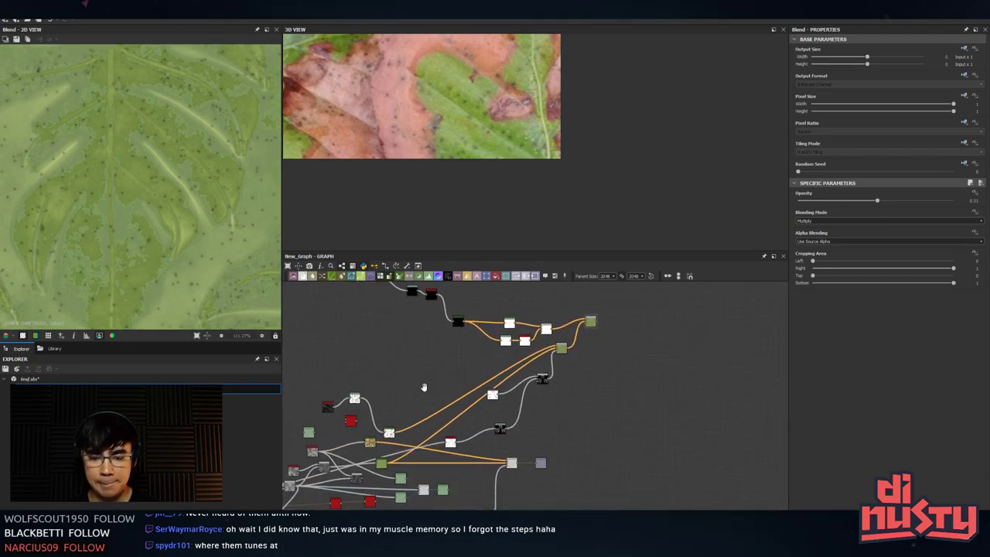
scroll(395, 422, "up", 3)
left_click(395, 415)
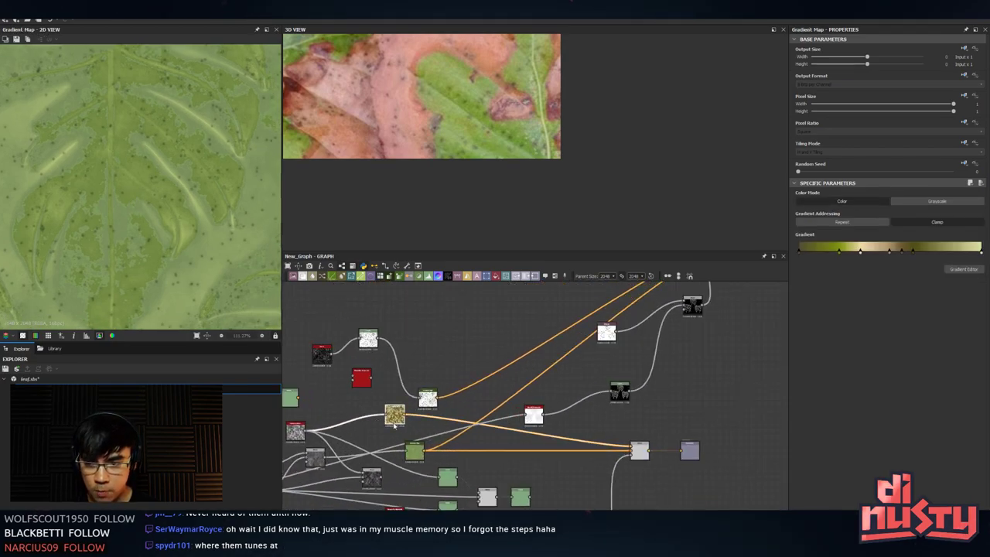
scroll(198, 194, "up", 2)
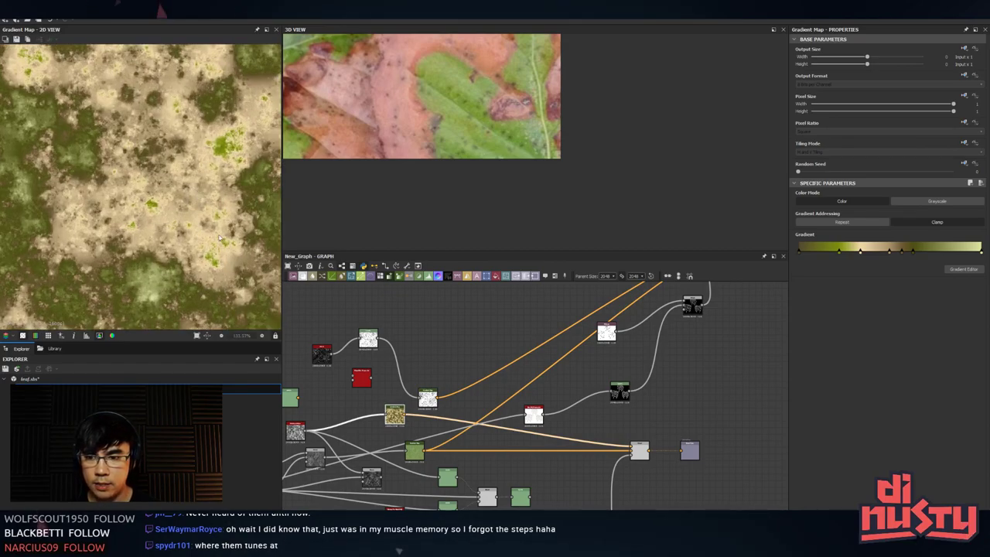
middle_click_drag(171, 163, 129, 161)
middle_click_drag(557, 341, 436, 439)
double_click(658, 305)
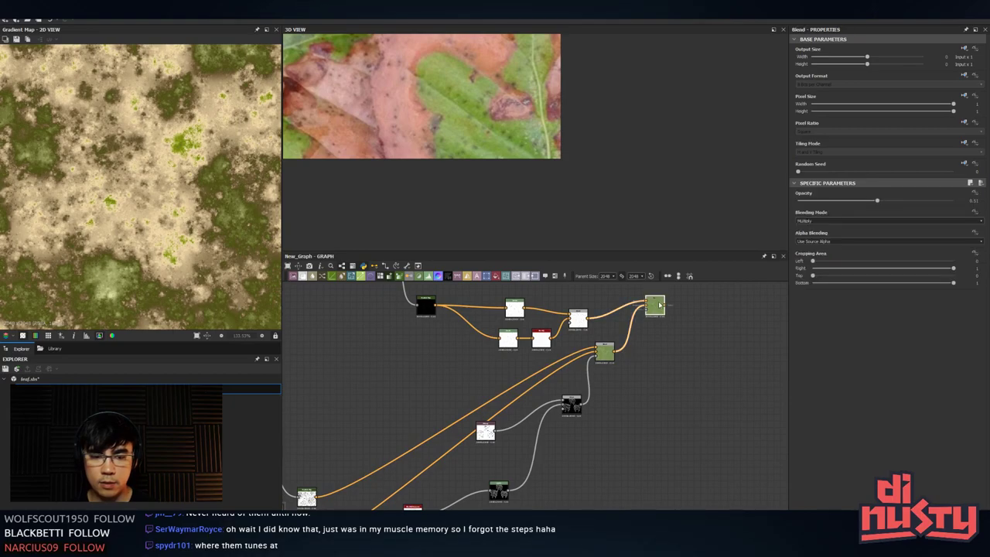
middle_click_drag(317, 455, 475, 343)
- Remove the dark green and bright green keys from the yellow-brown gradient and move the dark brown key to about position 0.88
left_click(521, 376)
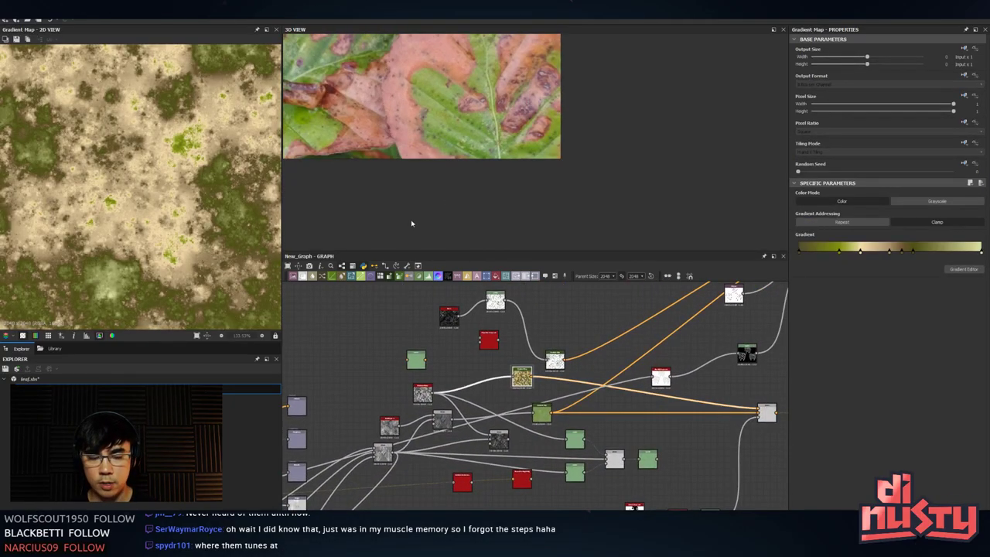
left_click(839, 255)
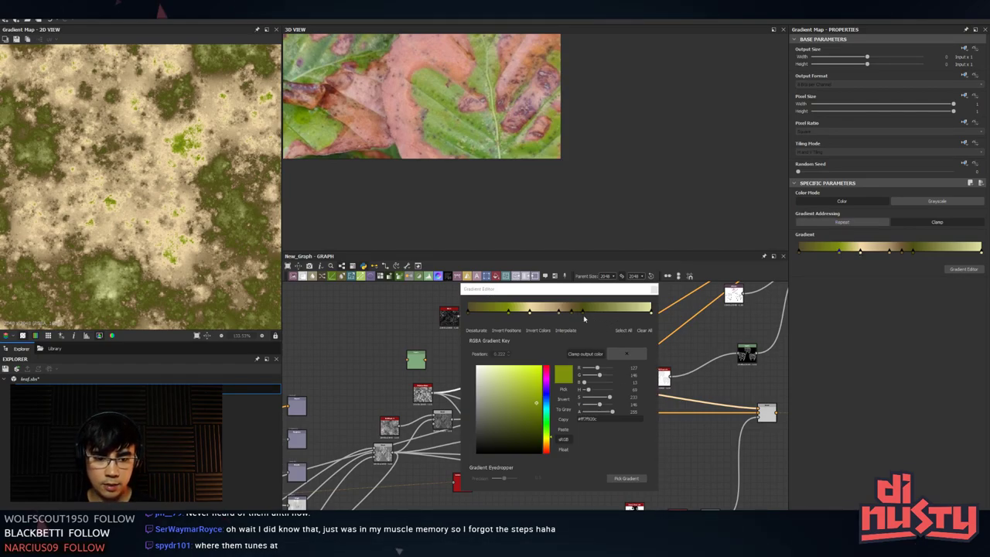
left_click_drag(584, 313, 591, 262)
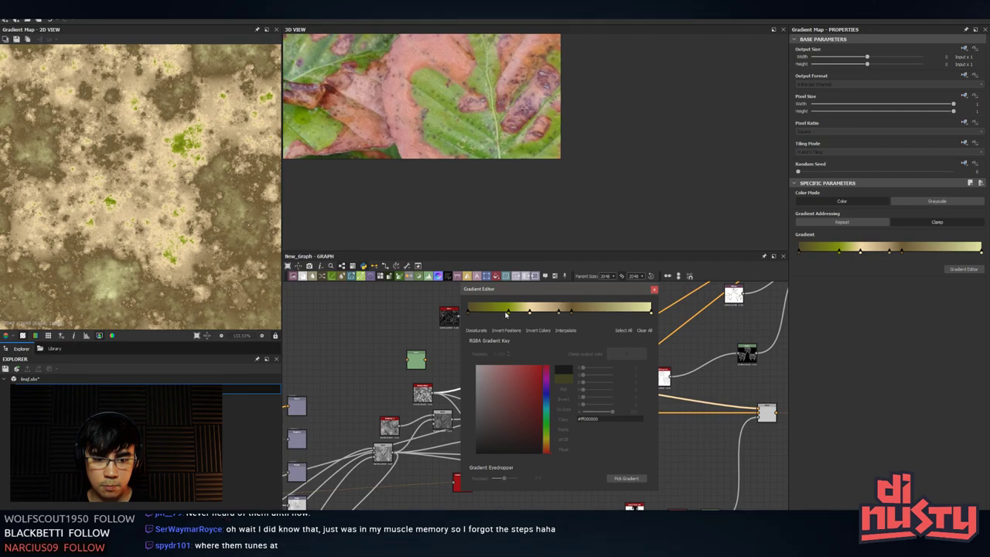
left_click_drag(507, 313, 515, 276)
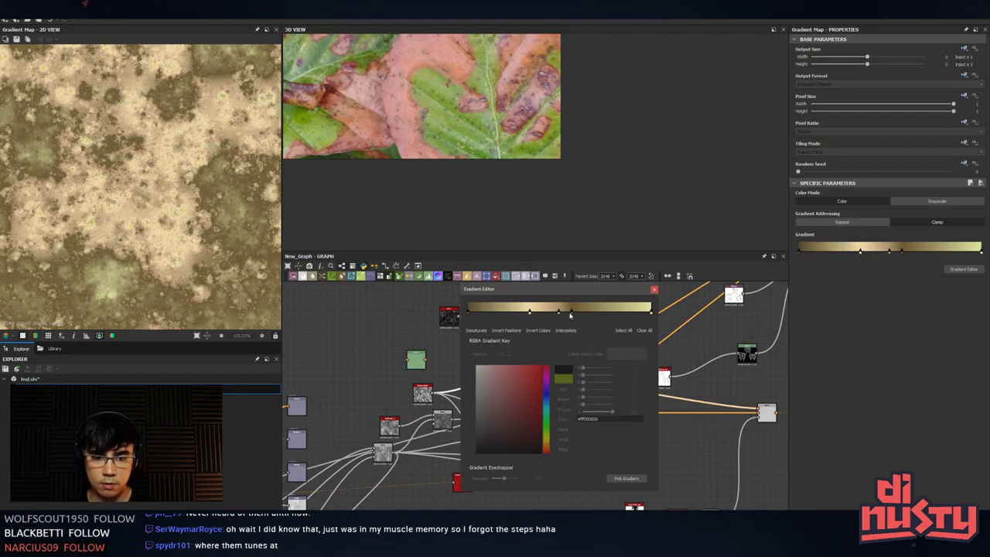
left_click(631, 310)
left_click_drag(637, 322, 630, 321)
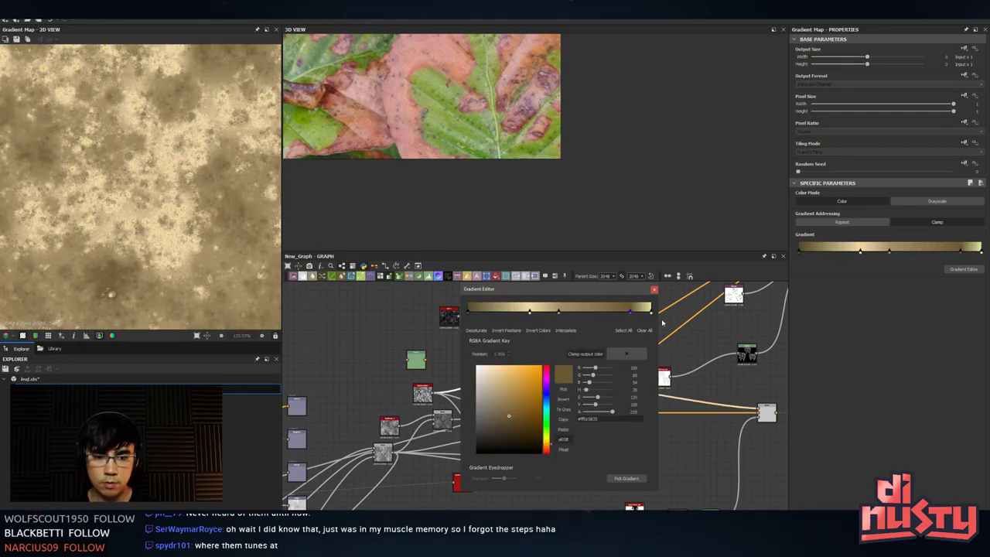
- Darken the end key and the light tan key at about position 0.338 in the yellow-brown gradient
left_click(652, 313)
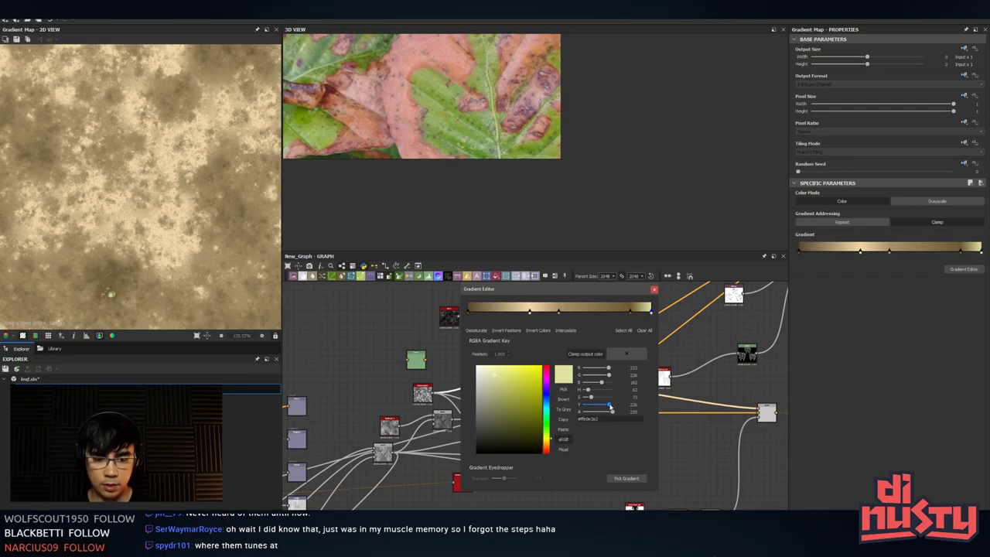
left_click_drag(610, 405, 606, 407)
left_click(530, 312)
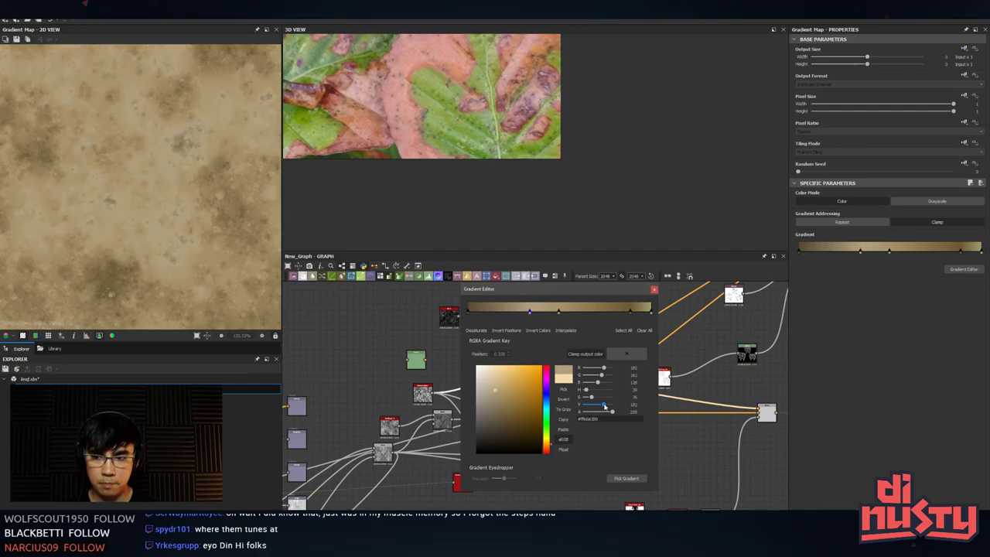
left_click(655, 291)
- Examine the recoloured leaf on the Base Color output fed by the Max (Lighten) Blend
middle_click_drag(555, 358, 406, 437)
left_click(603, 457)
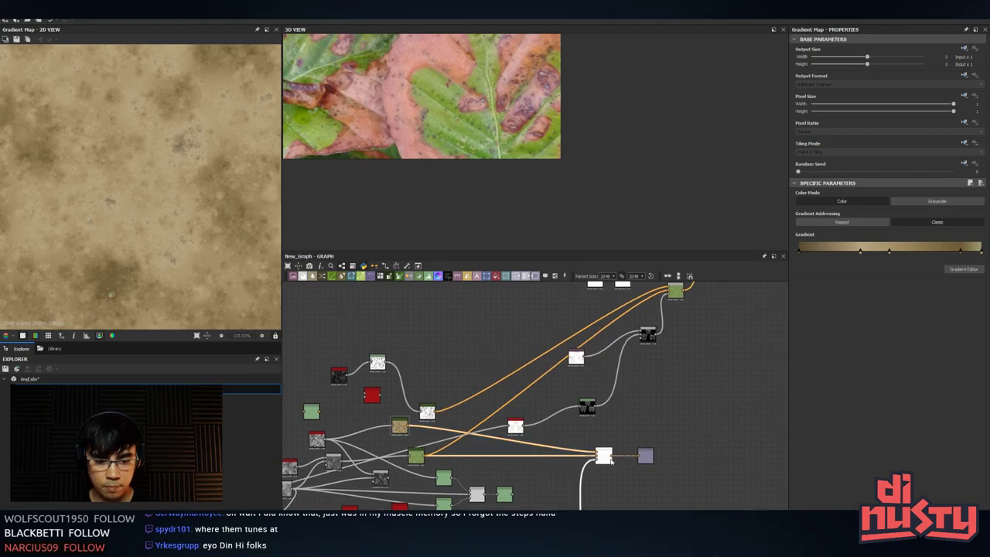
left_click(645, 456)
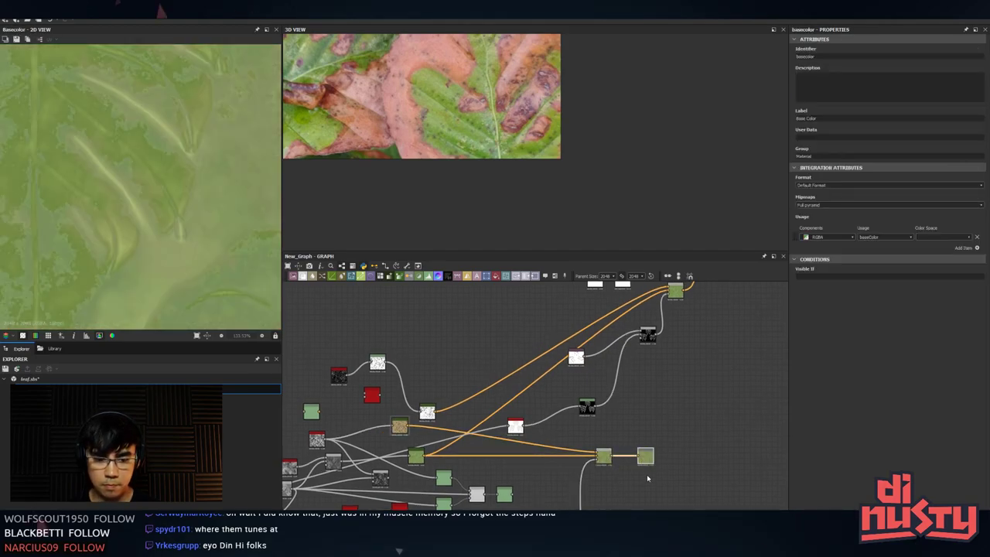
scroll(646, 458, "up", 5)
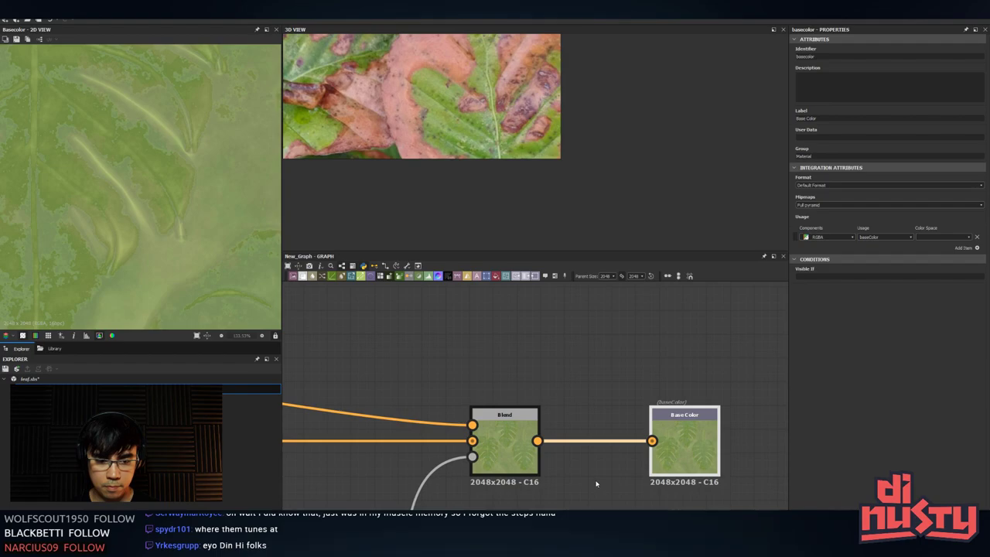
scroll(602, 449, "down", 8)
- Connect the final spotted leaf Blend to the Base Color output and move the output node closer to it
middle_click_drag(616, 342, 612, 427)
scroll(612, 426, "up", 1)
middle_click_drag(674, 334, 701, 338)
left_click(671, 389)
double_click(672, 389)
scroll(691, 425, "down", 2)
left_click_drag(702, 322, 629, 493)
left_click_drag(636, 493, 749, 440)
left_click(679, 506)
middle_click_drag(715, 449, 697, 444)
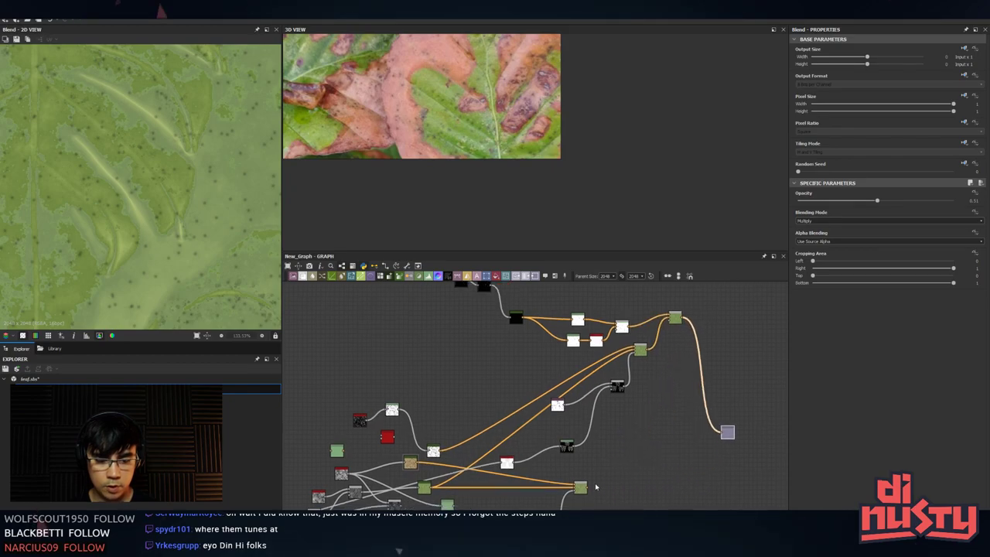
- Compare the spot-free Max (Lighten) leaf Blend with the final spotted leaf Blend
left_click(586, 485)
left_click(675, 318)
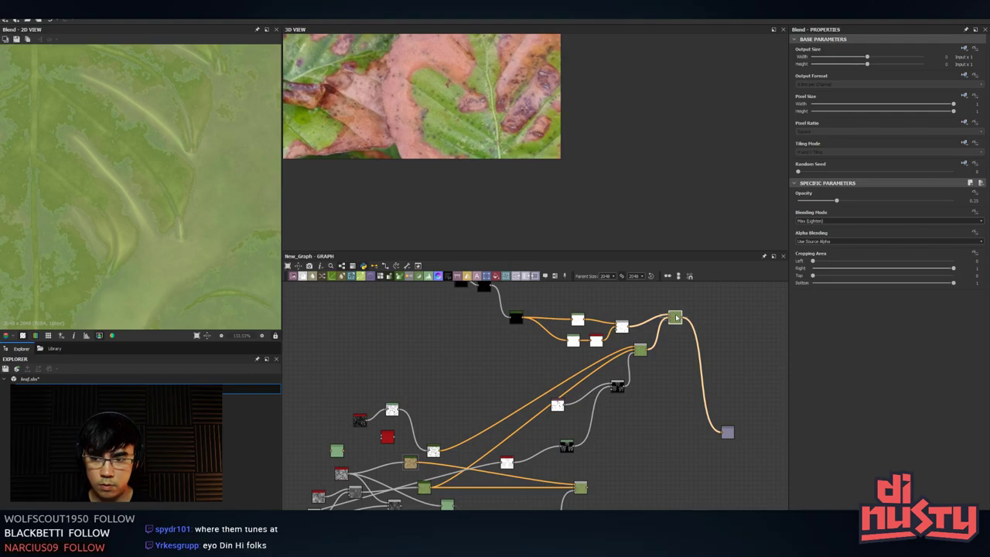
middle_click_drag(639, 400, 666, 375)
scroll(651, 386, "down", 1)
scroll(633, 394, "up", 2)
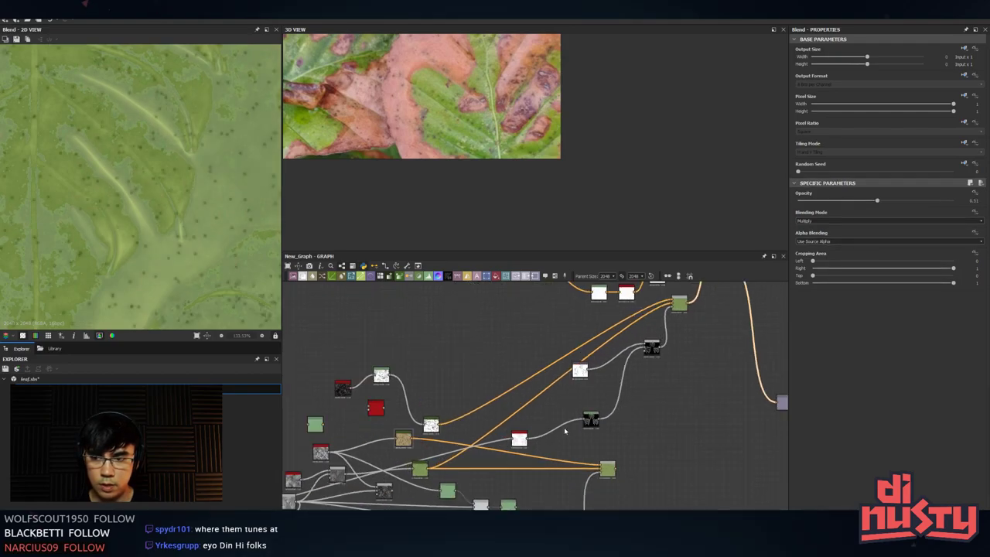
middle_click_drag(548, 422, 577, 402)
key("space")
left_click(479, 361)
- Examine the yellow-brown Gradient Map, the black-and-white spots Gradient Map and the Levels nodes that follow it
double_click(433, 418)
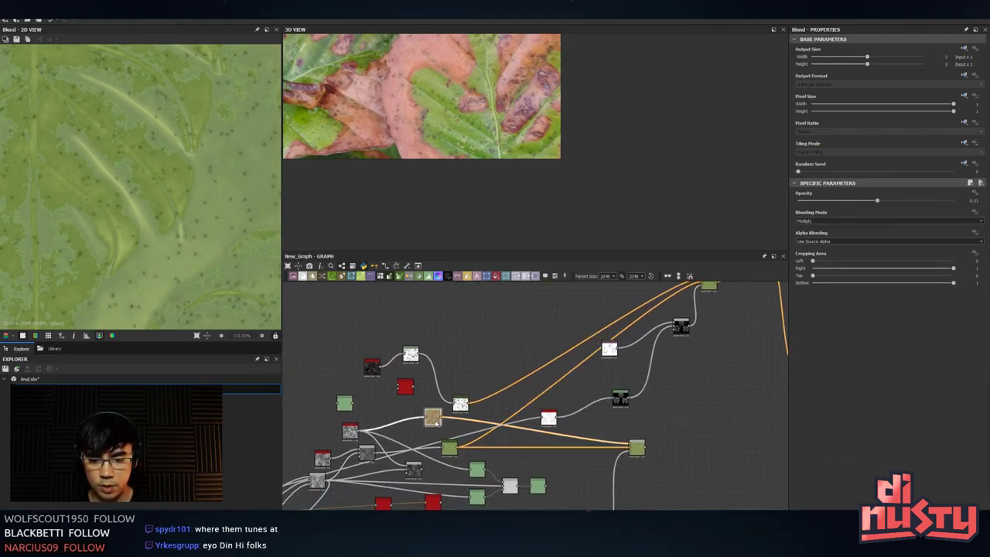
scroll(527, 400, "down", 2)
middle_click_drag(544, 327, 519, 421)
scroll(532, 384, "up", 3)
double_click(539, 359)
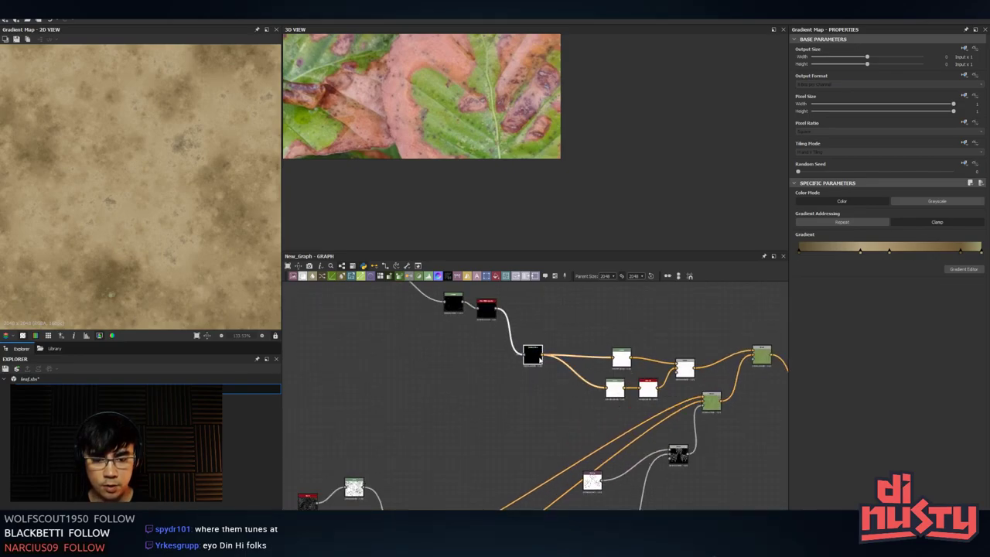
middle_click_drag(541, 358, 537, 316)
left_click(612, 311)
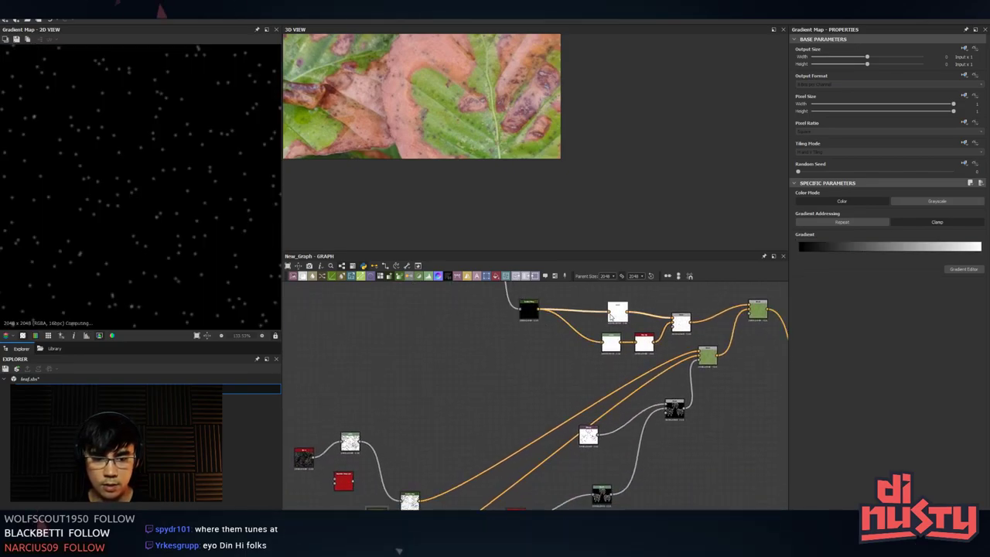
double_click(612, 314)
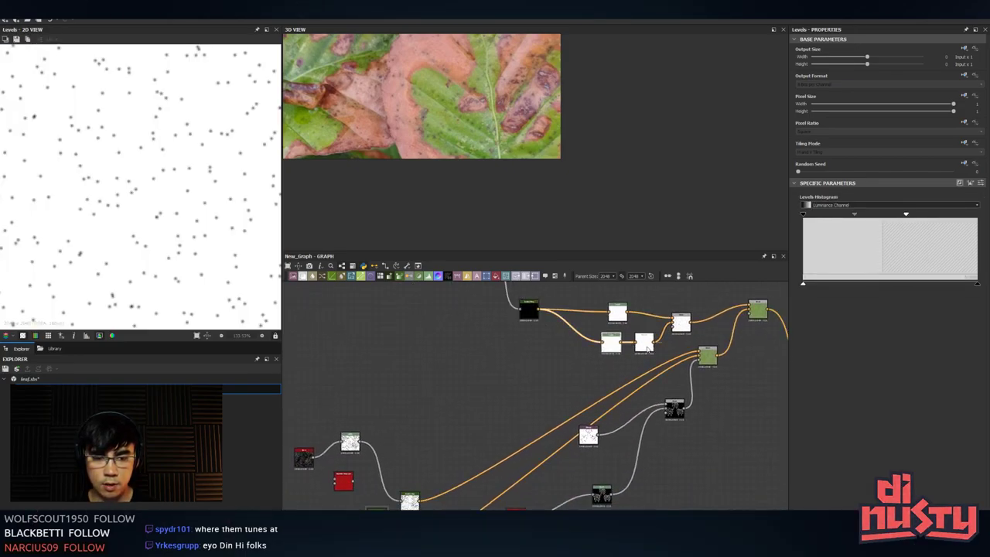
- Add a Blend node fed by the yellow-brown Gradient Map and place it below the final leaf Blends
middle_click_drag(617, 366, 633, 332)
key("space")
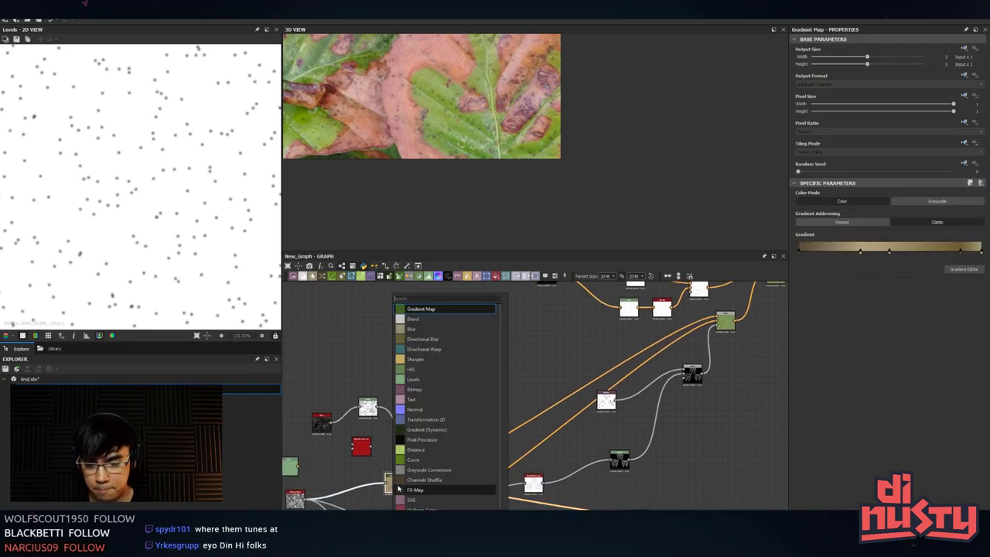
type("blend")
key("Return")
left_click_drag(427, 485, 732, 481)
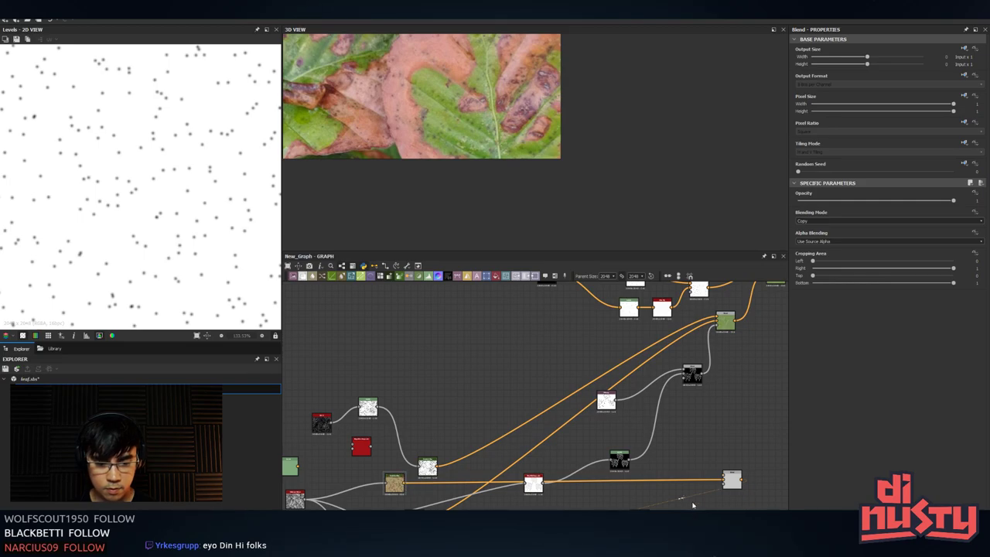
middle_click_drag(732, 481, 711, 477)
left_click_drag(384, 480, 610, 511)
middle_click_drag(697, 503, 532, 503)
left_click_drag(544, 480, 540, 447)
double_click(540, 446)
middle_click_drag(572, 413, 561, 446)
- Connect the Blend of sharp and blurred spots to the new Blend's foreground, with the brown Gradient Map as background
double_click(502, 315)
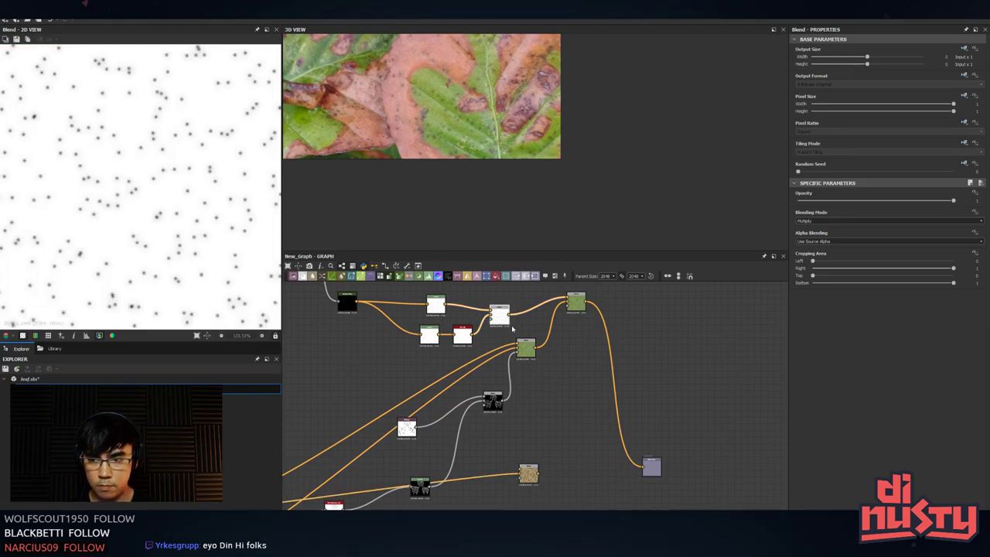
left_click_drag(509, 316, 541, 459)
left_click(526, 475)
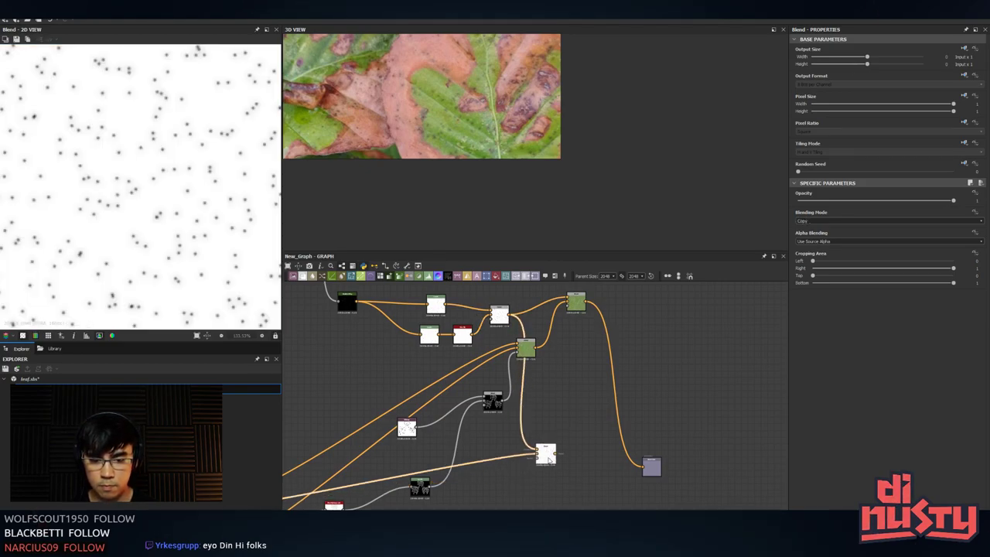
- Set the brown spotted Blend to Multiply with an opacity of 0.32, using the spotted leaf Blend as reference
left_click(575, 305)
double_click(576, 305)
double_click(545, 454)
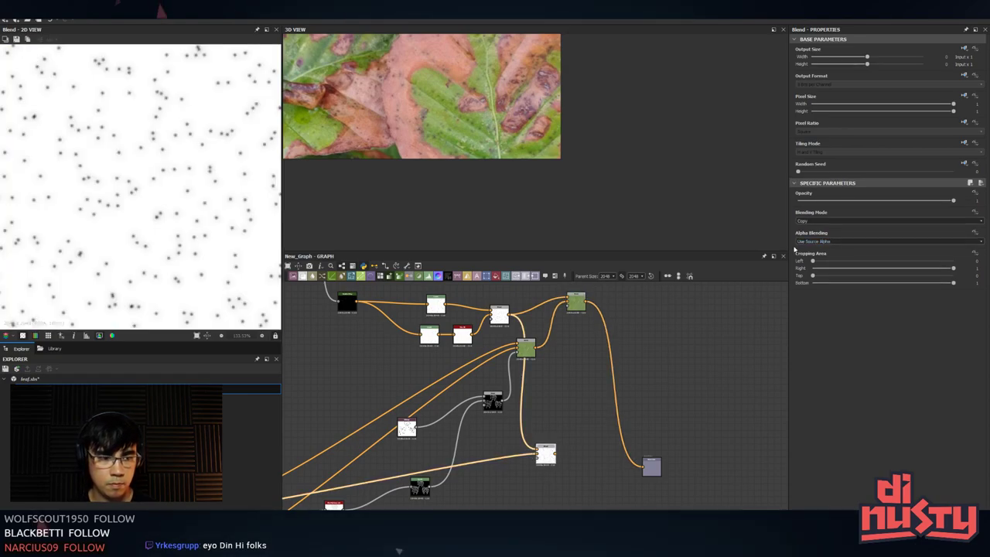
left_click(816, 222)
left_click(805, 242)
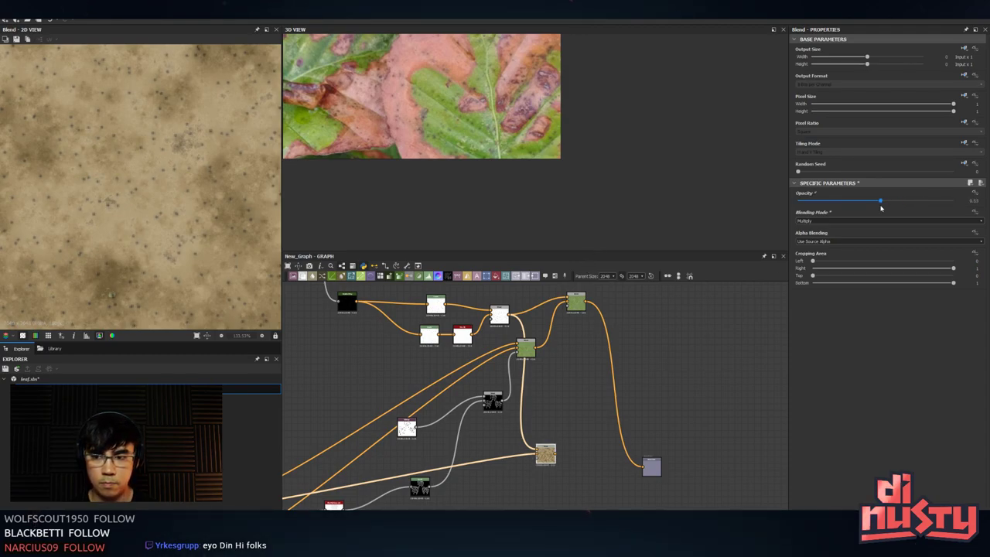
left_click_drag(881, 207, 869, 210)
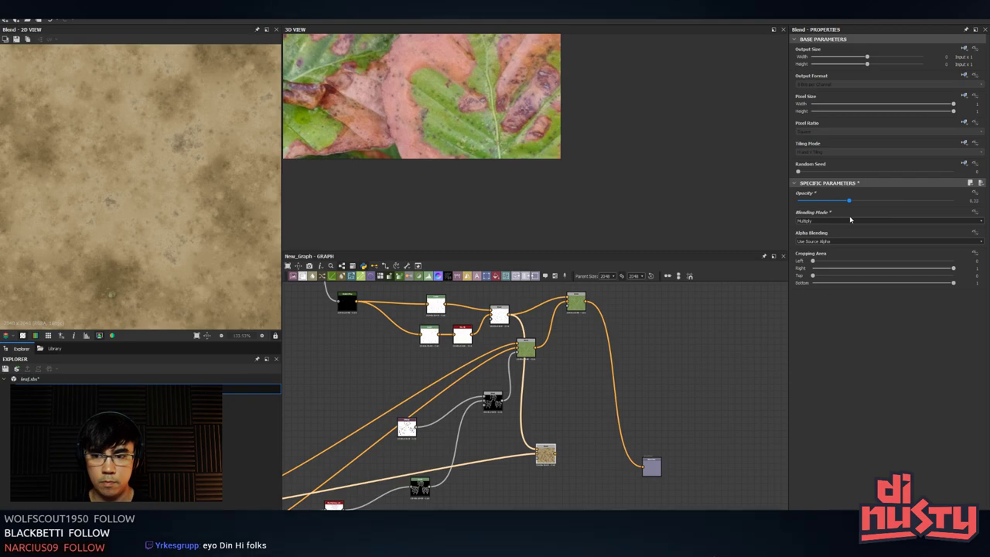
- Show the final spotted leaf Blend and reposition the Base Color output node beside it
double_click(573, 308)
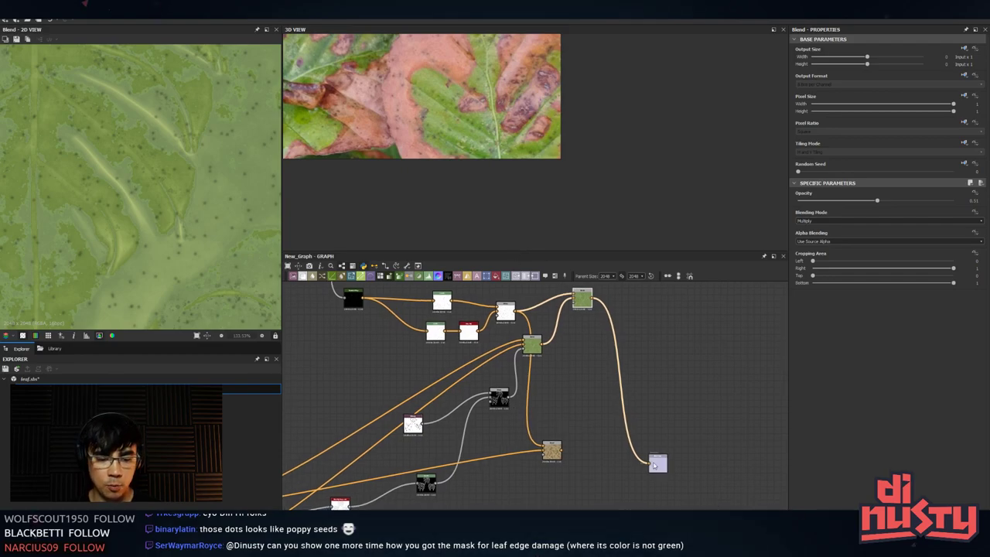
left_click_drag(650, 464, 713, 379)
left_click(606, 375)
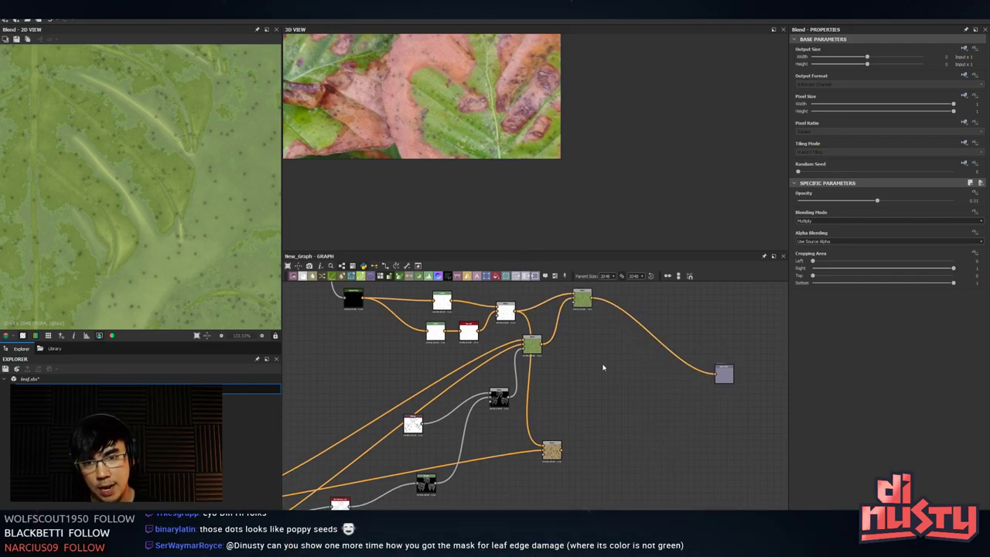
- Locate the brown spotted Blend and examine the Max (Lighten) leaf Blend that mixes brown into the green
middle_click_drag(600, 339, 743, 303)
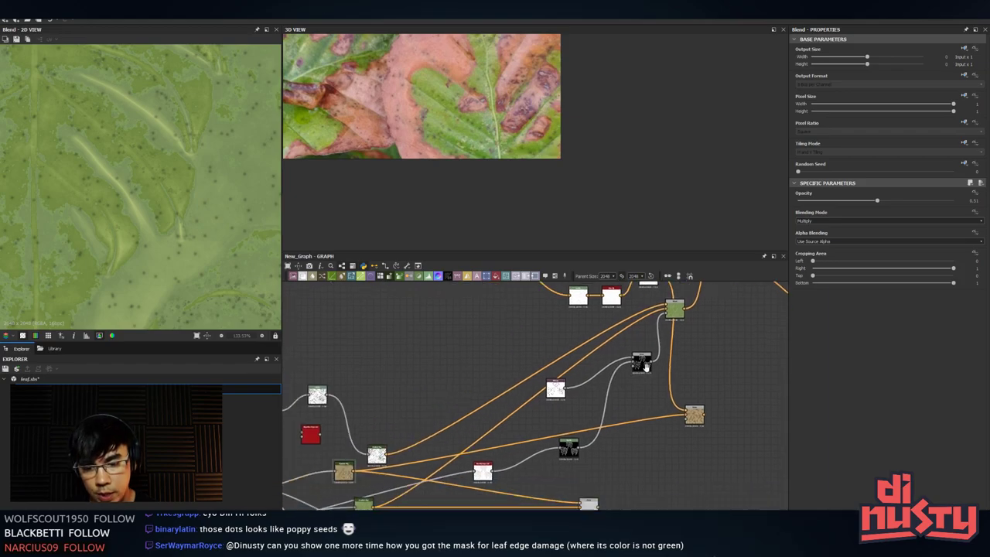
scroll(747, 364, "down", 2)
middle_click_drag(599, 374, 488, 310)
scroll(487, 310, "up", 1)
scroll(635, 357, "up", 2)
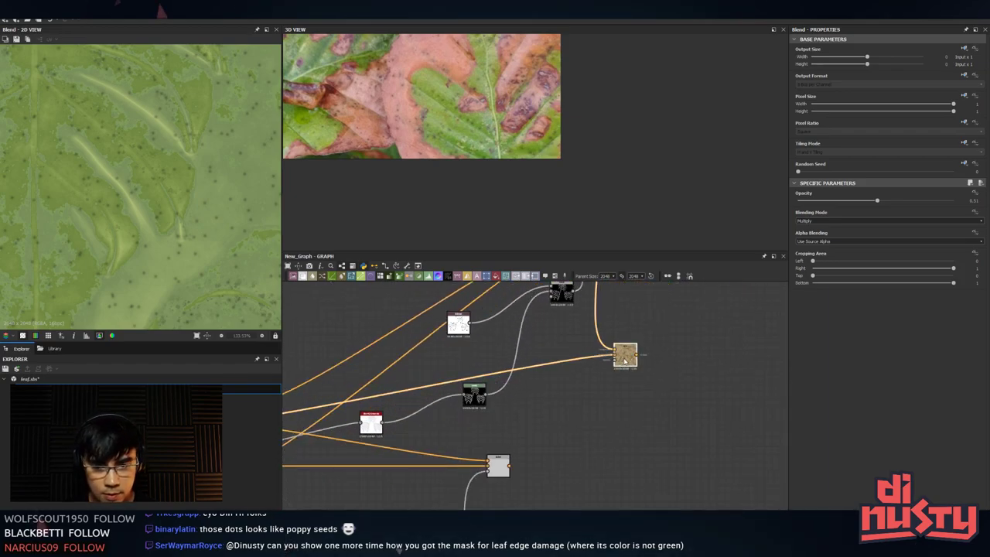
double_click(627, 358)
middle_click_drag(616, 323, 649, 325)
left_click(534, 471)
double_click(534, 471)
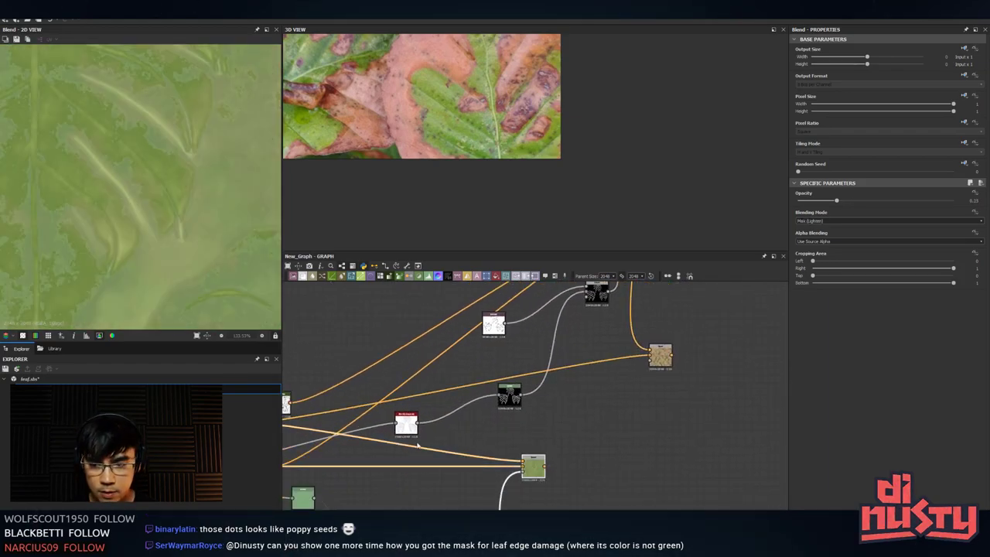
middle_click_drag(419, 447, 503, 428)
scroll(119, 179, "down", 2)
scroll(119, 128, "up", 2)
middle_click_drag(179, 122, 174, 100)
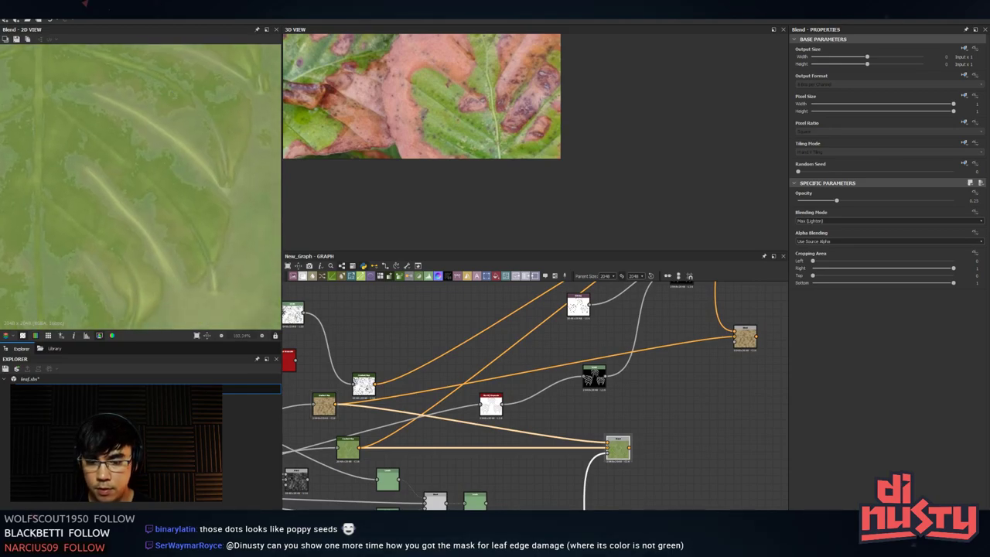
- Trace the leaf edge damage mask from its Levels node back to the leaf opacity mask bitmap
middle_click_drag(547, 506, 619, 349)
double_click(617, 407)
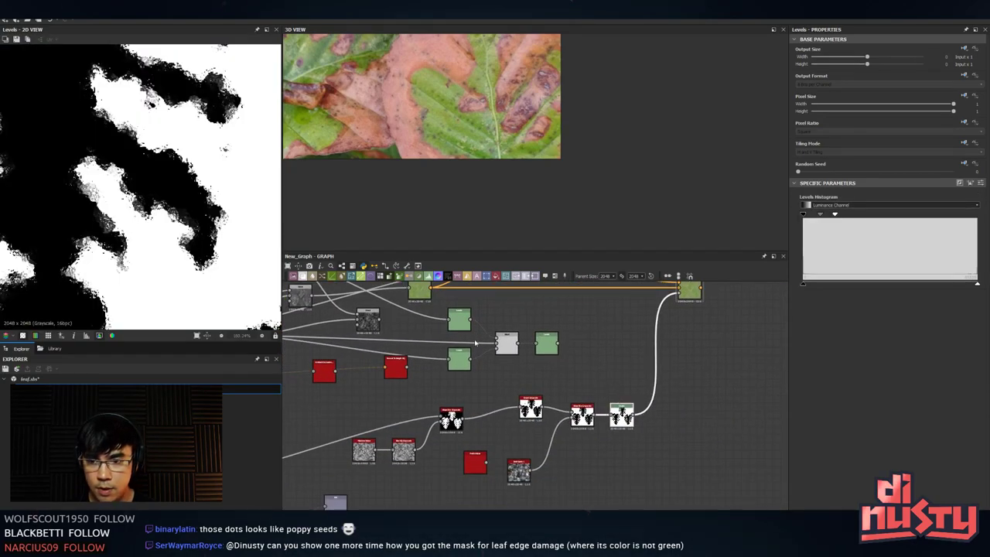
middle_click_drag(576, 414, 787, 349)
double_click(372, 418)
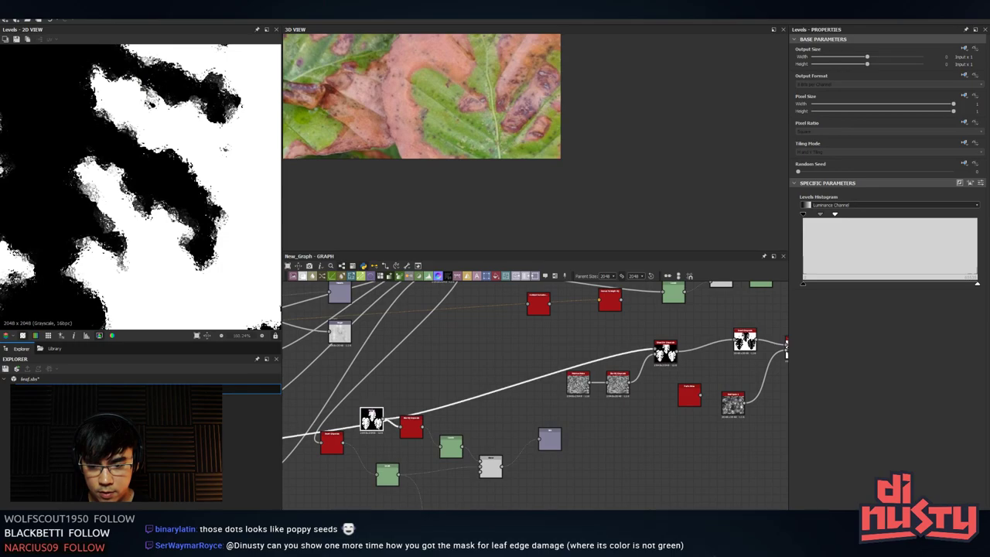
scroll(137, 194, "down", 5)
scroll(155, 226, "up", 3)
middle_click_drag(468, 367, 553, 330)
scroll(433, 361, "up", 2)
- Inspect the opacity mask's blurred branch and the SSS output, and return to the edge damage chain
left_click_drag(459, 416, 458, 428)
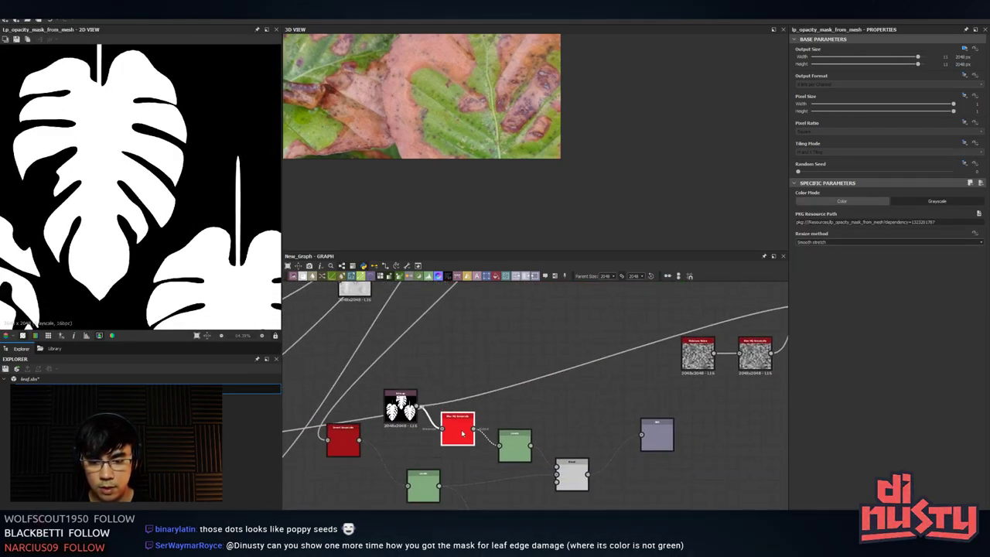
double_click(657, 434)
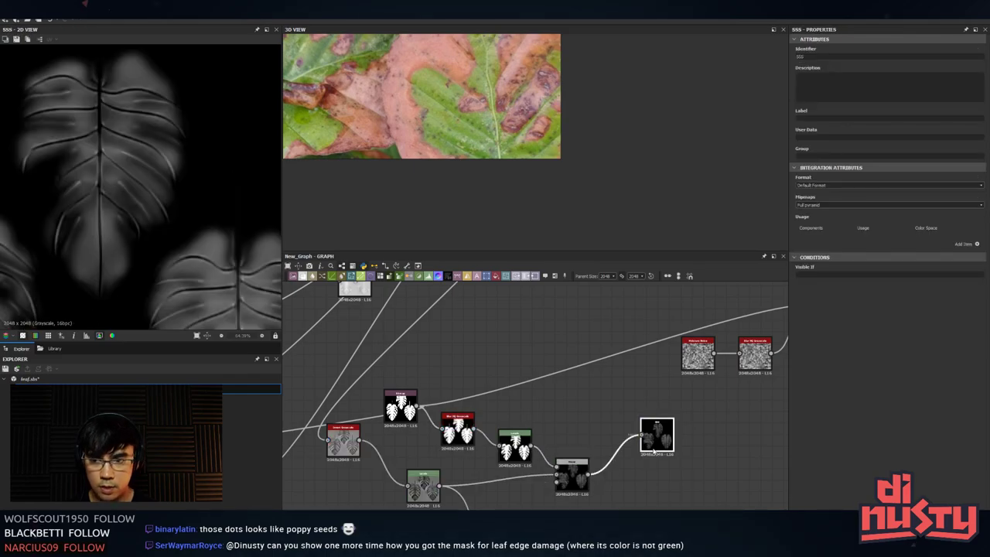
middle_click_drag(648, 379, 788, 391)
left_click_drag(539, 430, 527, 414)
middle_click_drag(526, 415, 176, 453)
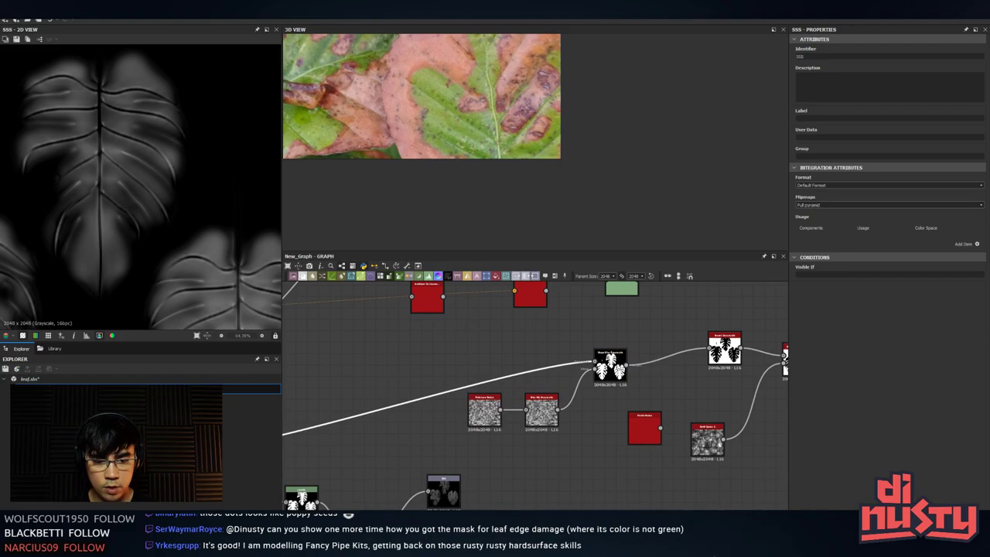
- Examine how the edge mask passes through Slope Blur Grayscale, driven by blurred Moisture Noise, and Invert Grayscale
double_click(604, 361)
middle_click_drag(593, 348, 577, 341)
scroll(577, 341, "up", 4)
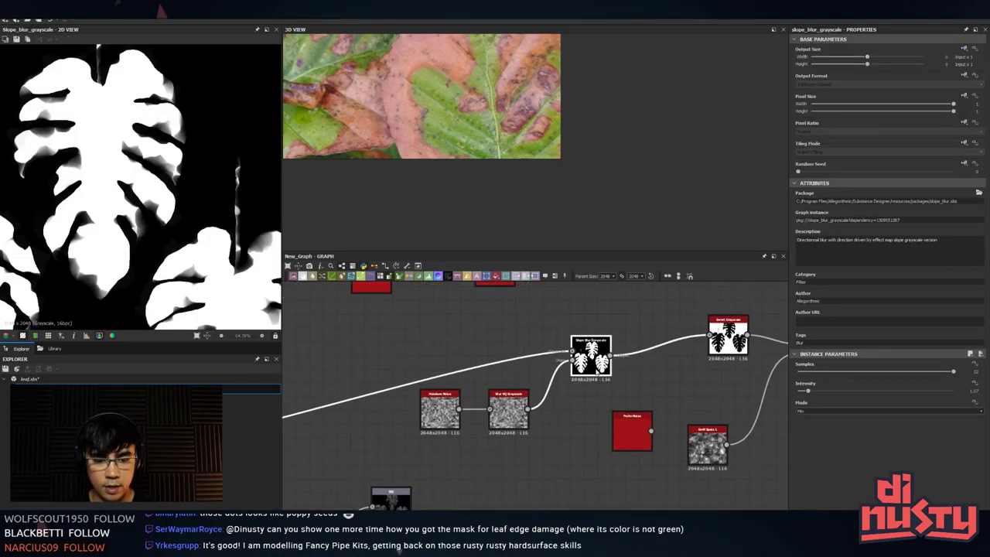
double_click(460, 425)
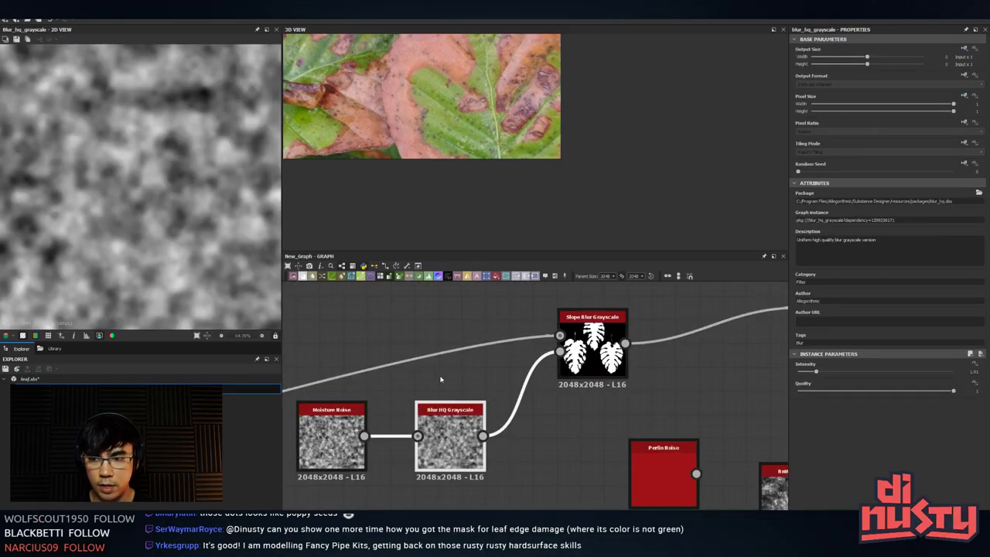
double_click(596, 325)
middle_click_drag(650, 321, 435, 355)
double_click(615, 319)
middle_click_drag(615, 325, 506, 324)
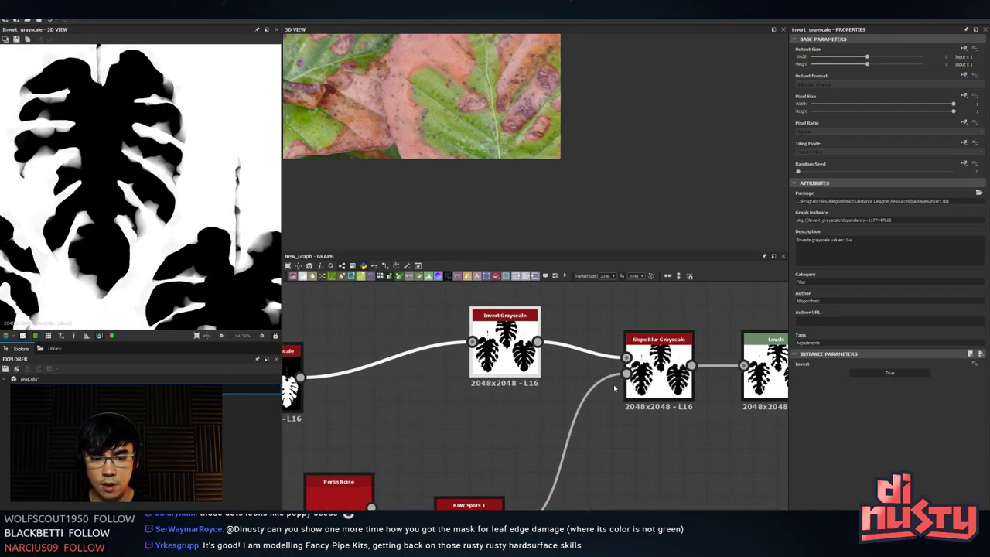
- Examine the second Slope Blur Grayscale of the edge mask and the BnW Spots 1 noise driving it
double_click(659, 341)
middle_click_drag(530, 423, 549, 323)
double_click(487, 433)
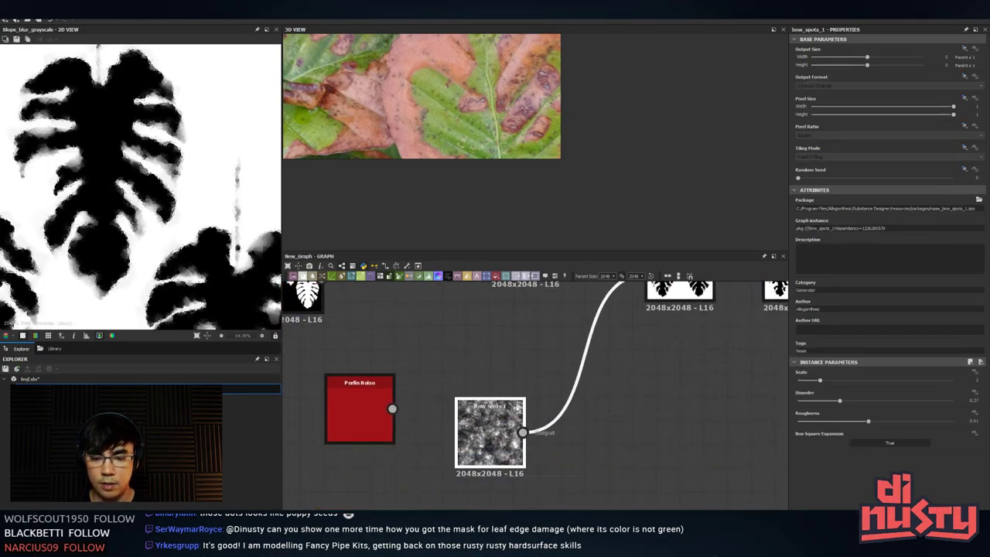
middle_click_drag(735, 303, 592, 383)
double_click(534, 317)
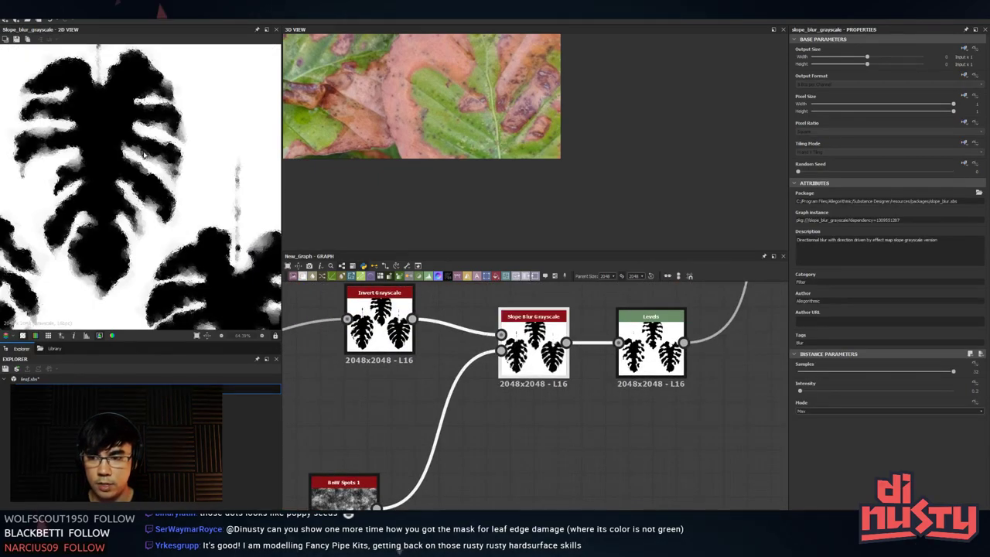
- Examine the Levels result of the edge damage mask and follow its connection to the green and brown Blend node
double_click(650, 341)
middle_click_drag(749, 466, 696, 512)
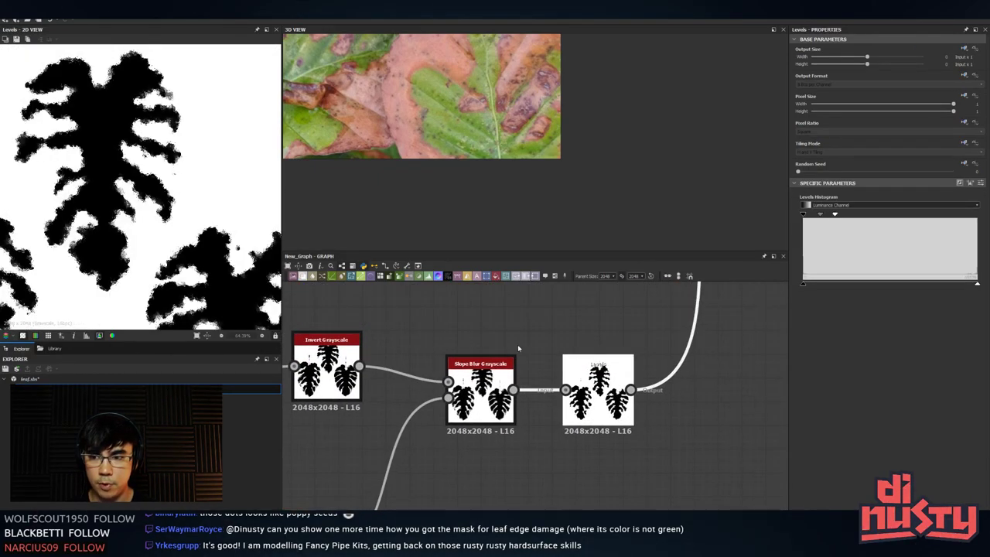
scroll(116, 176, "down", 1)
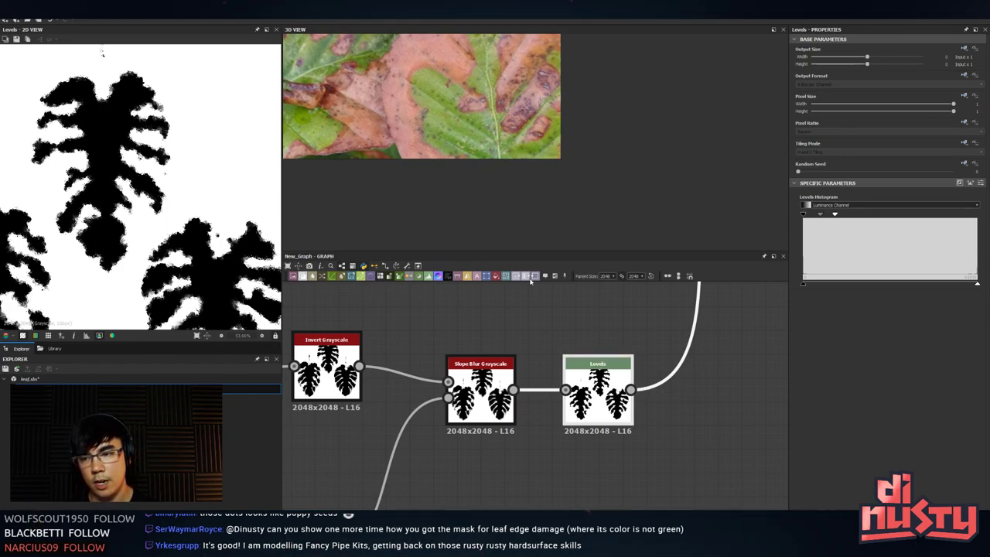
middle_click_drag(674, 286, 577, 495)
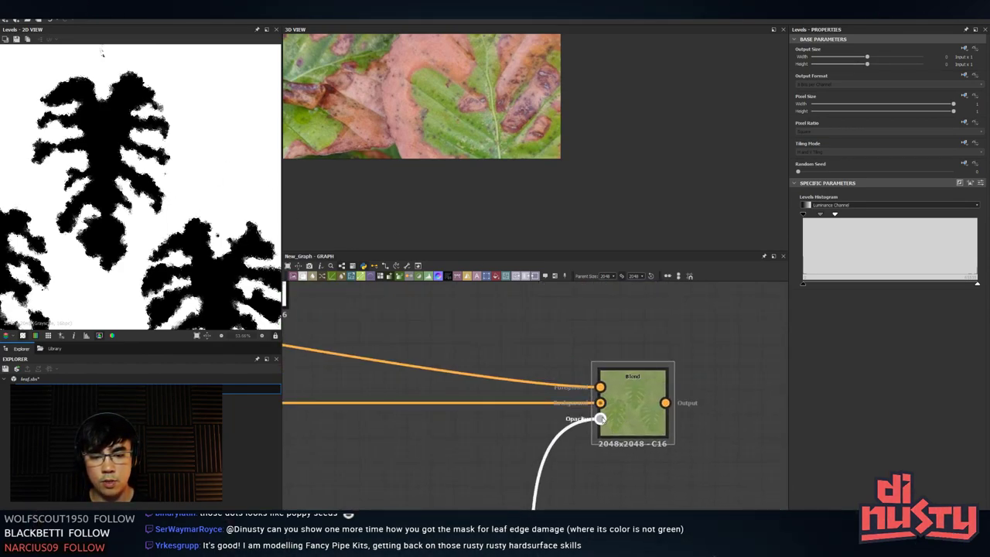
- Preview the foreground, background and opacity inputs of the green and brown leaf Blend, and set its opacity to 1
double_click(601, 403)
double_click(600, 389)
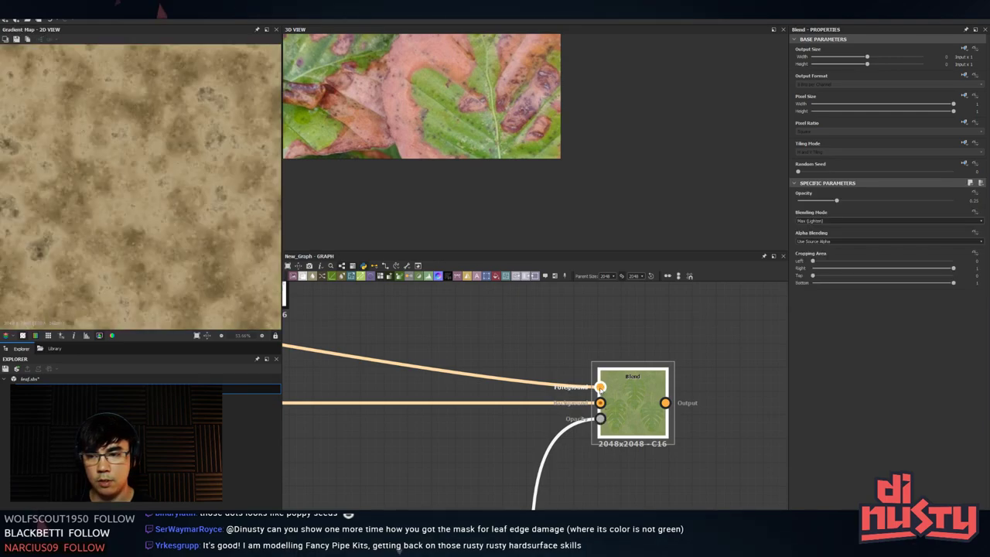
double_click(600, 403)
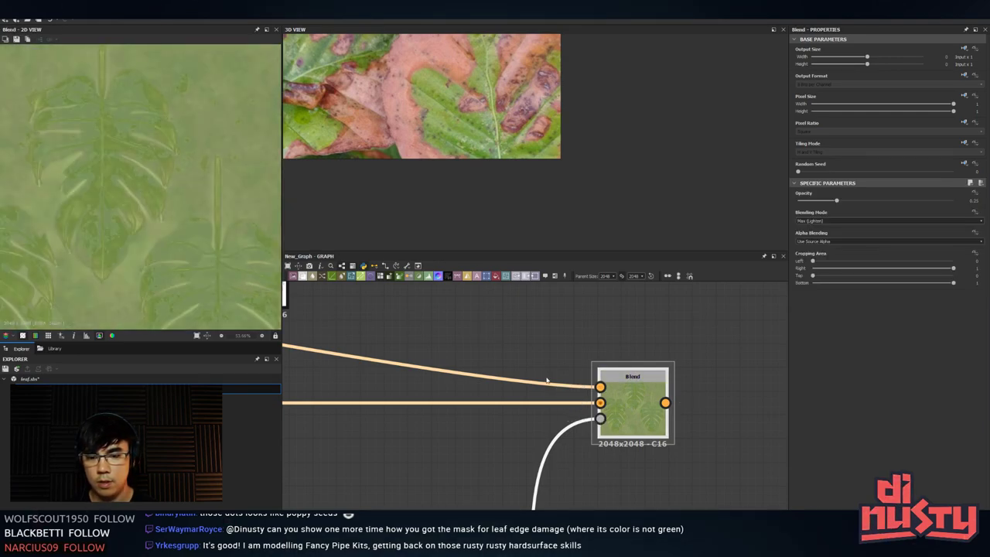
middle_click_drag(547, 381, 560, 332)
double_click(614, 371)
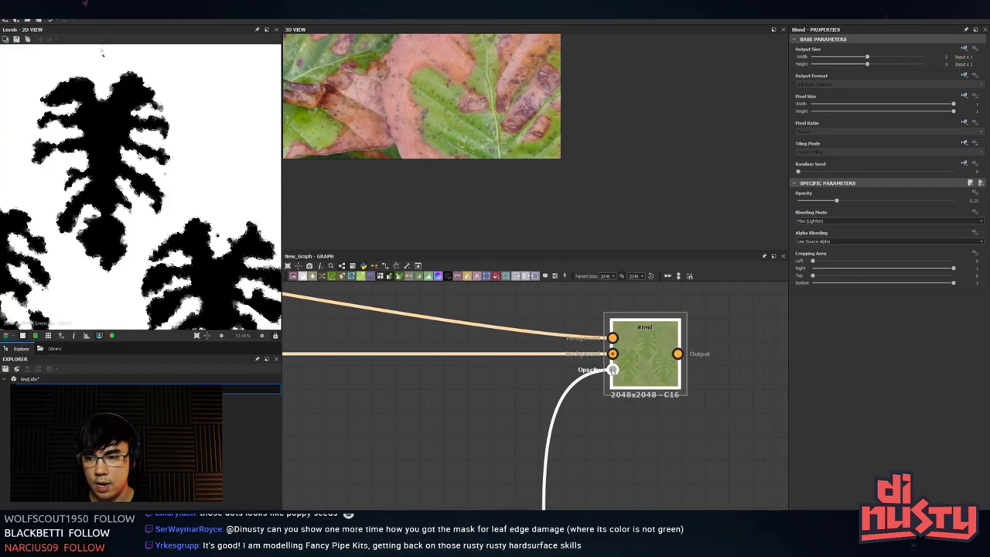
double_click(631, 374)
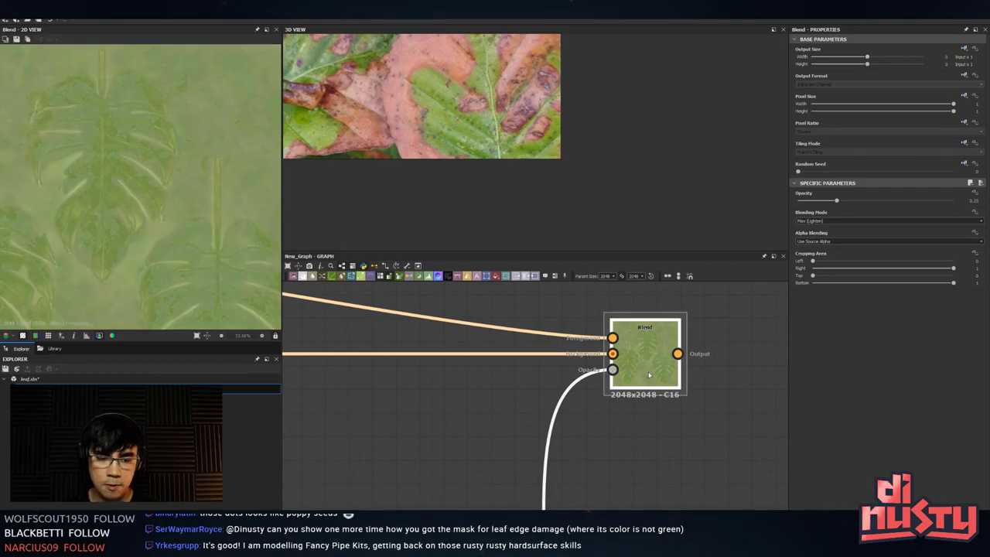
left_click_drag(898, 202, 974, 202)
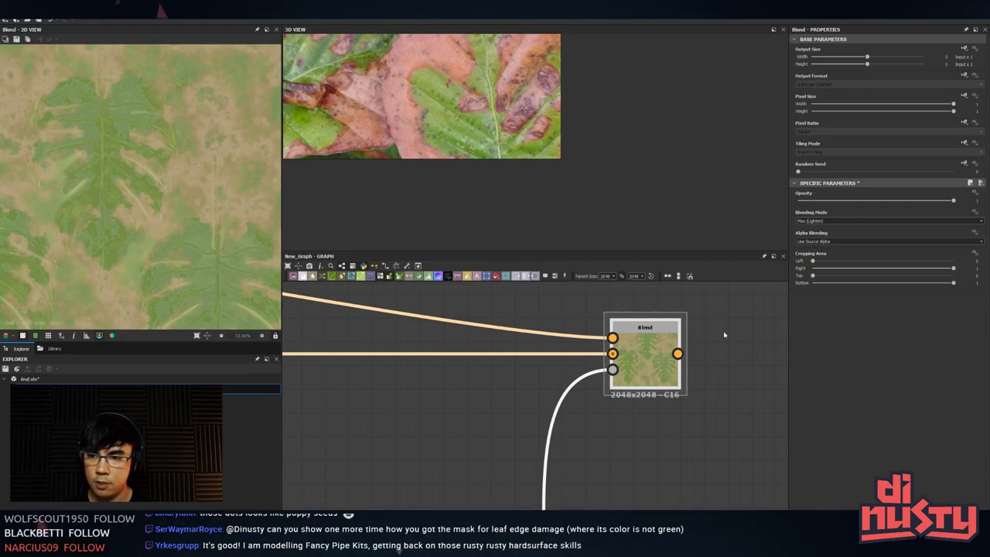
- Move the brown spotted Blend node towards the Base Color output
middle_click_drag(695, 330, 645, 410)
scroll(650, 438, "down", 3)
scroll(649, 468, "down", 2)
middle_click_drag(670, 373, 530, 421)
left_click_drag(647, 361, 591, 396)
middle_click_drag(596, 356, 553, 470)
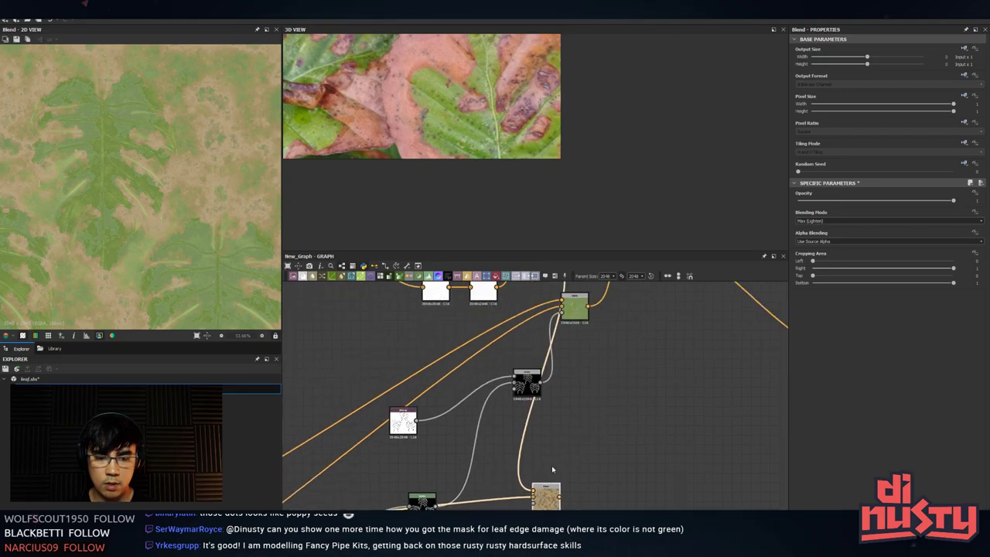
scroll(549, 410, "down", 2)
left_click_drag(546, 468, 707, 409)
key("space")
type("ble")
key("Return")
key("Delete")
- Place the brown spotted Blend below the green leaf Blends and add a new Blend node before the Base Color output
left_click_drag(590, 430, 636, 401)
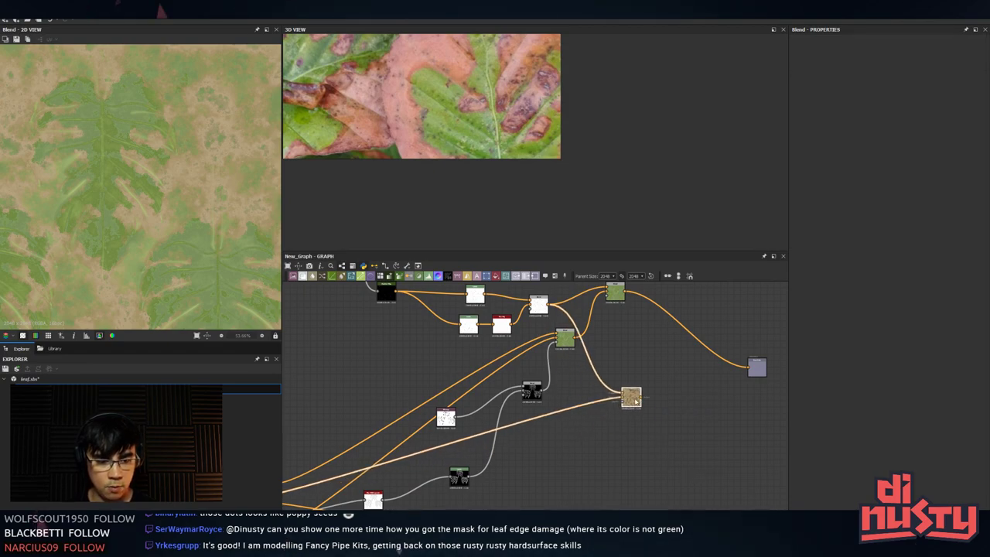
middle_click_drag(636, 401, 600, 452)
left_click_drag(583, 491, 630, 339)
key("space")
type("bl")
key("Return")
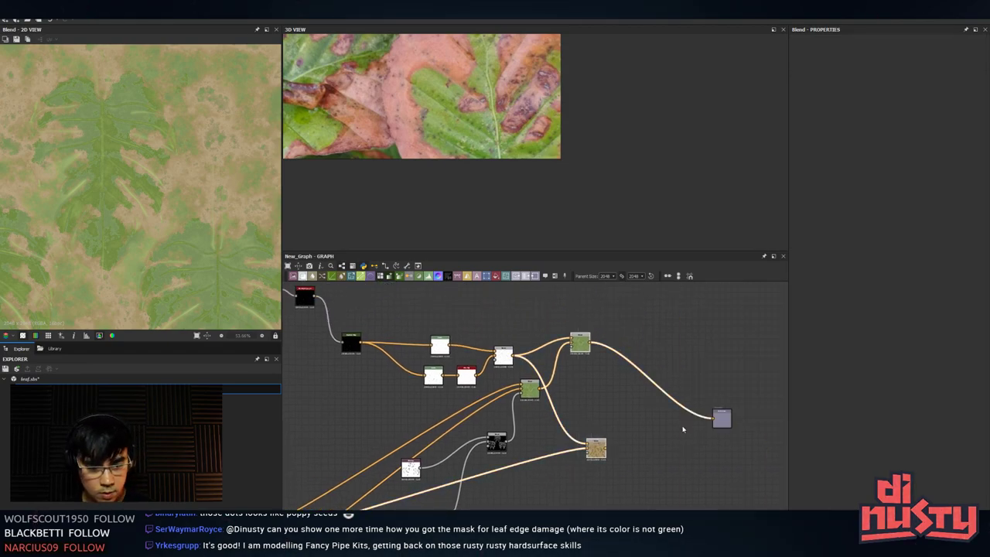
key("ctrl+v")
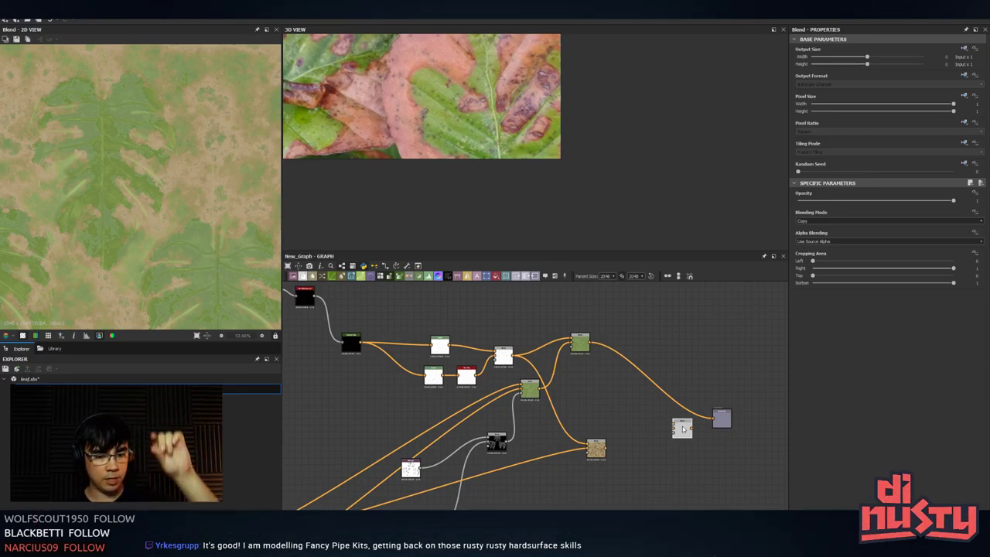
- Connect the green spotted leaf Blend to the new Blend's foreground and the brown spotted Blend to its background
left_click(582, 344)
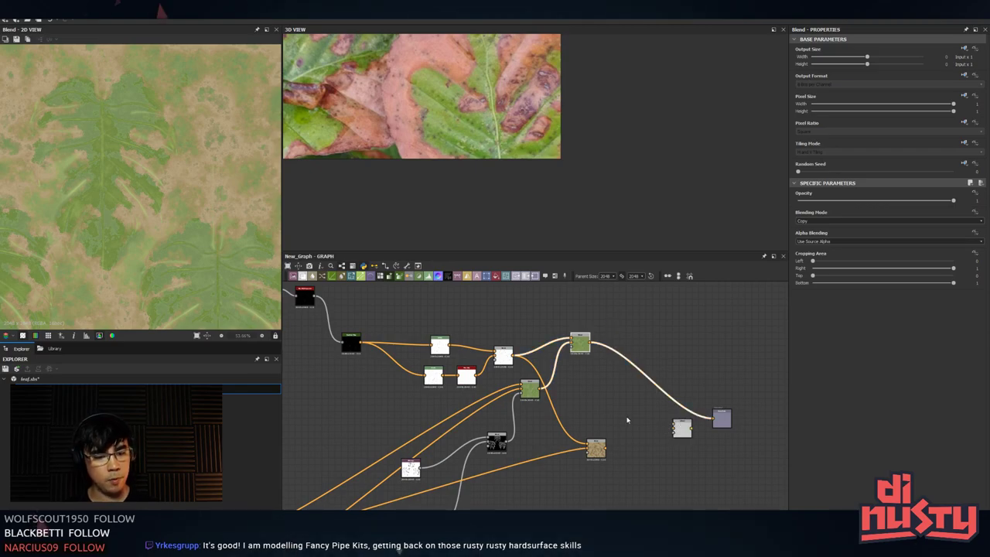
left_click(682, 427)
left_click_drag(589, 343, 674, 424)
left_click_drag(603, 450, 675, 432)
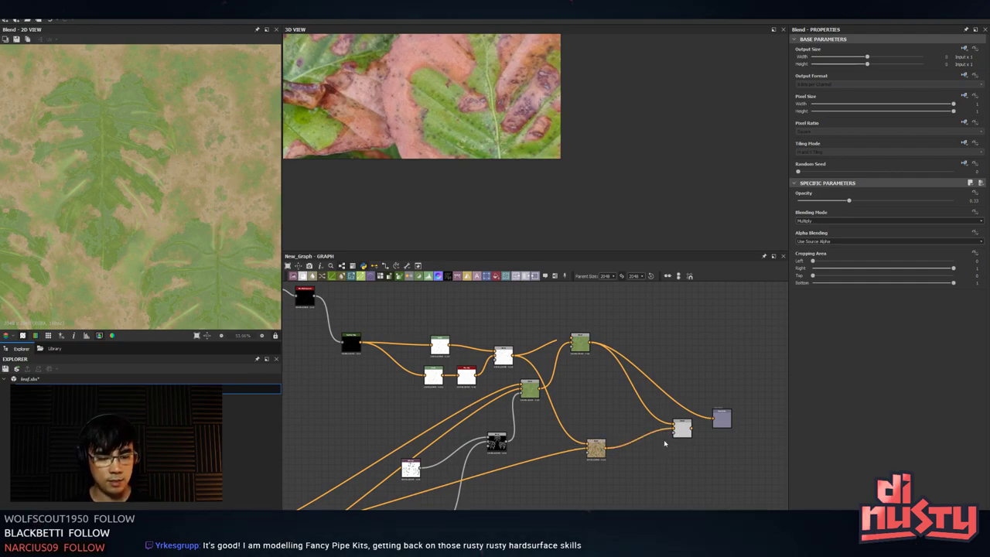
left_click(681, 428)
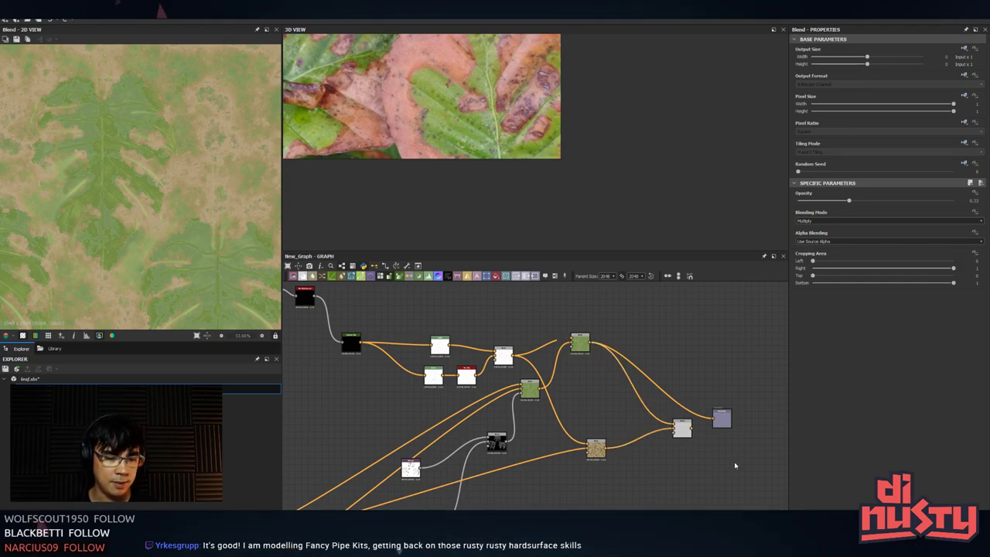
- Connect the new Blend to the Base Color output and preview the resulting leaf colour
left_click_drag(682, 427, 713, 419)
left_click(671, 445)
left_click(726, 421)
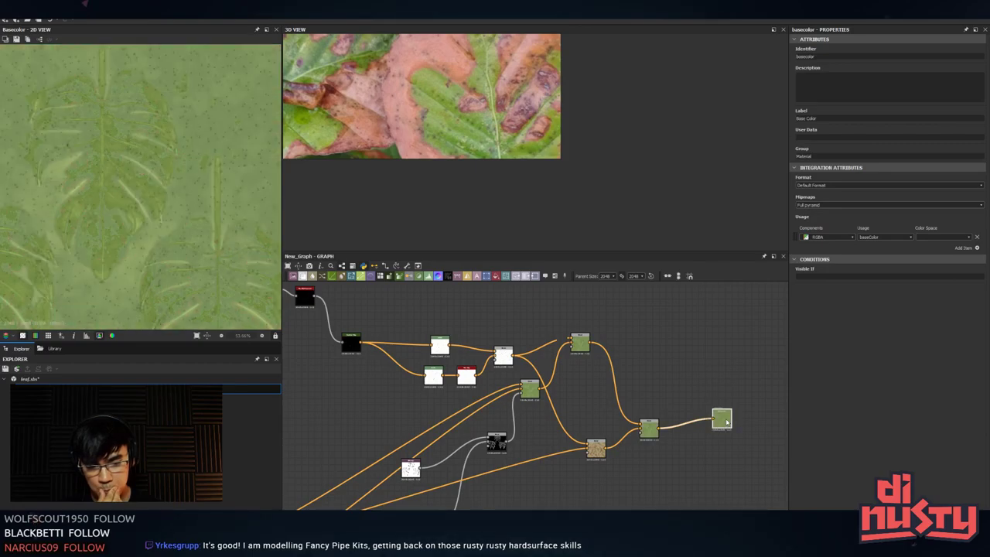
scroll(83, 187, "up", 3)
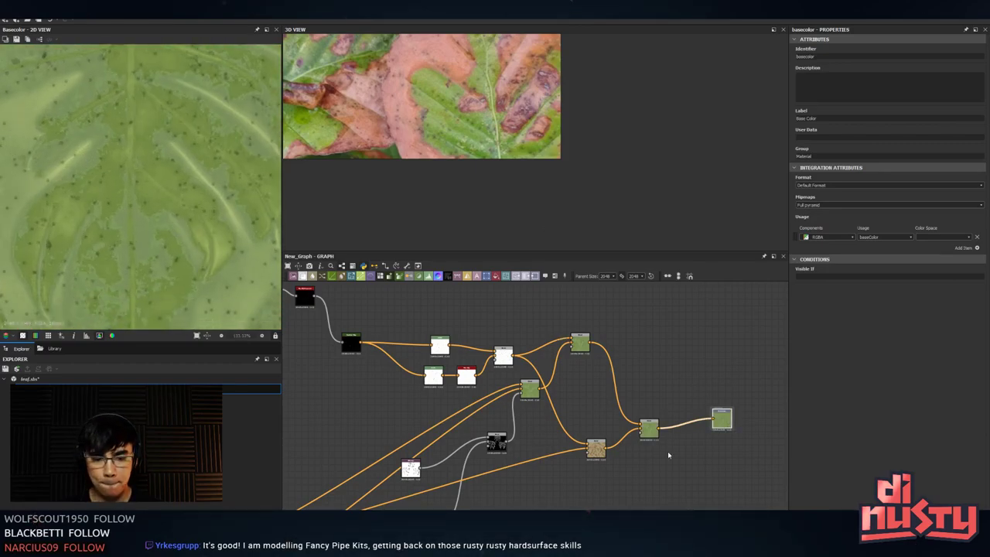
- Preview the brown spotted Blend and line up the new Blend and Base Color nodes after the two colour Blends
scroll(668, 456, "up", 4)
left_click_drag(601, 421, 601, 481)
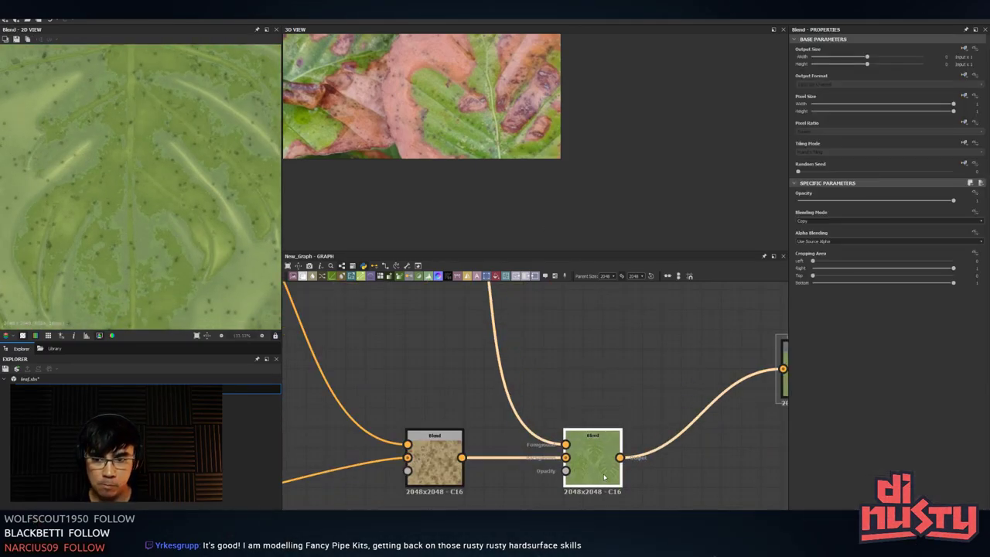
left_click(430, 464)
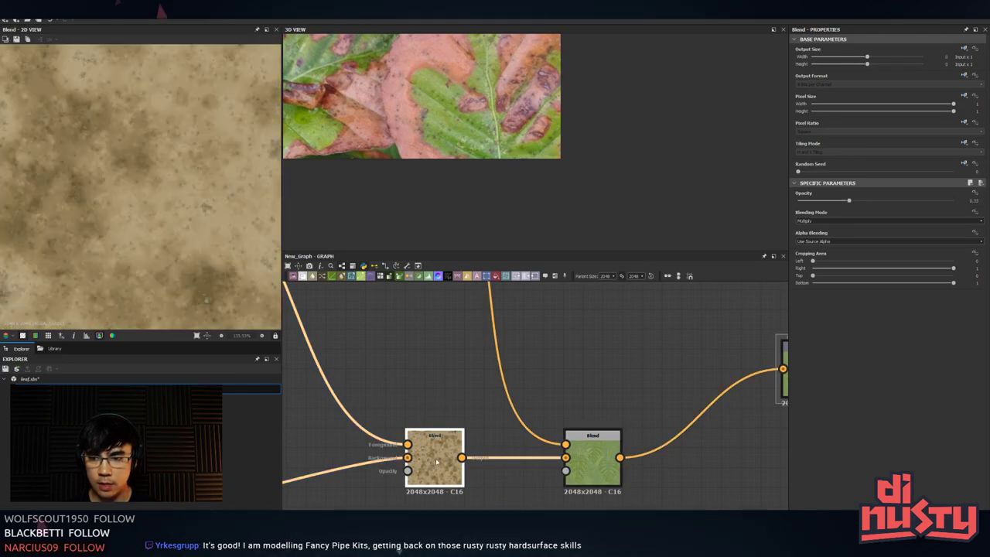
scroll(534, 406, "down", 5)
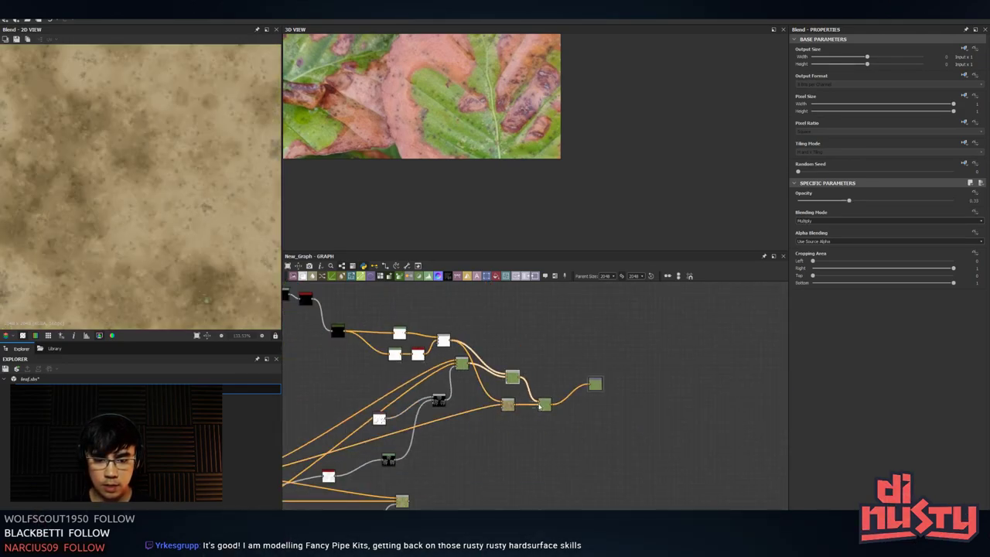
left_click_drag(546, 407, 615, 390)
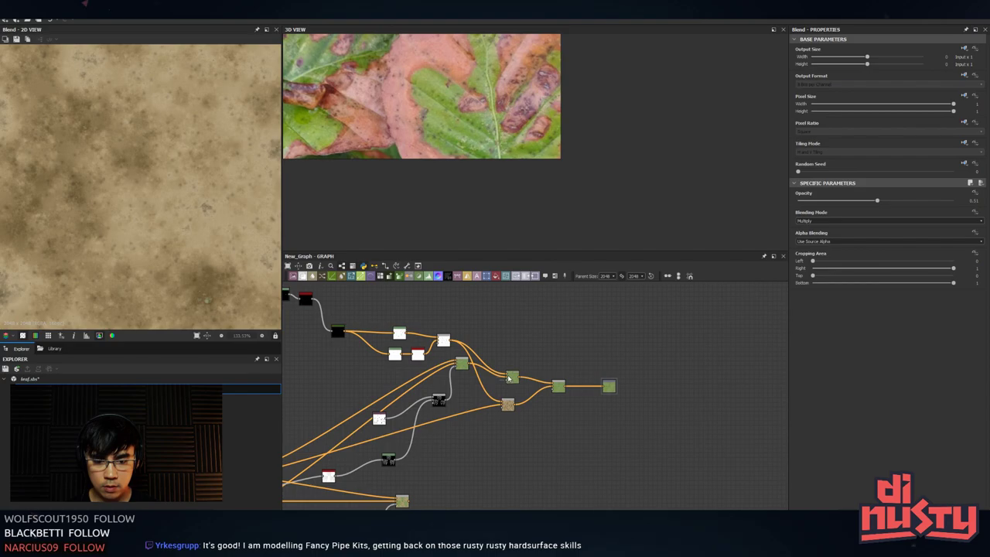
scroll(511, 372, "up", 5)
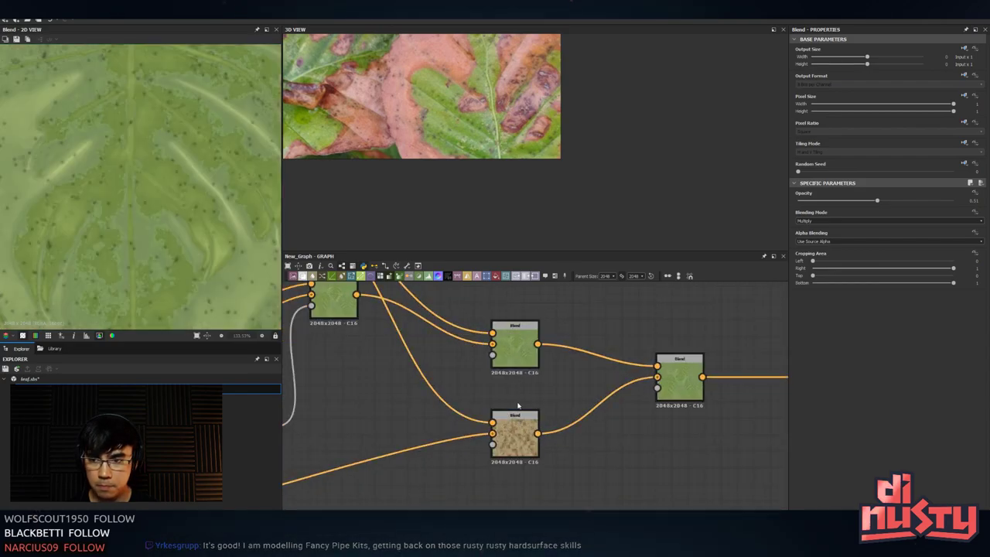
left_click(515, 422)
- Connect the edge damage mask's Levels output to the final Blend's opacity input and preview the Blend
scroll(455, 470, "down", 3)
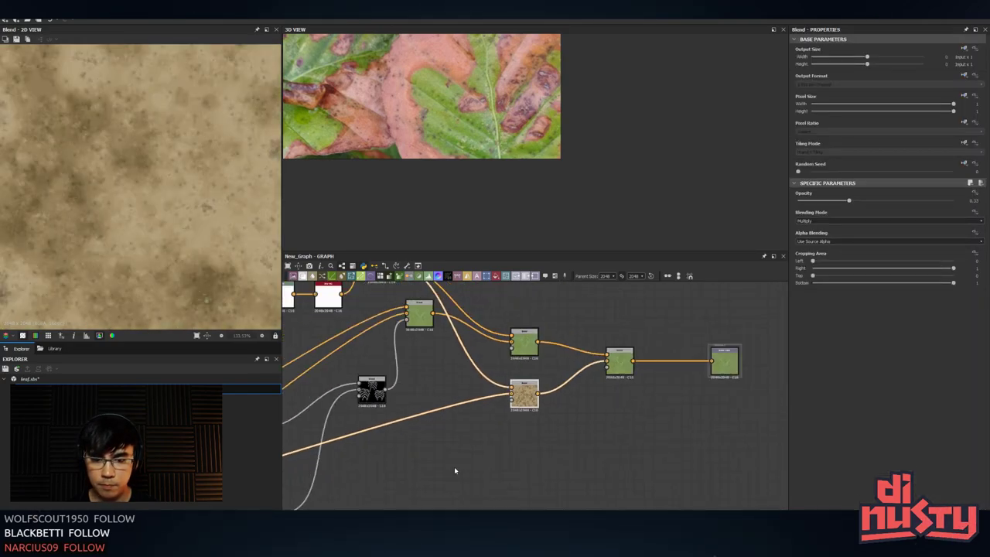
middle_click_drag(454, 466, 587, 364)
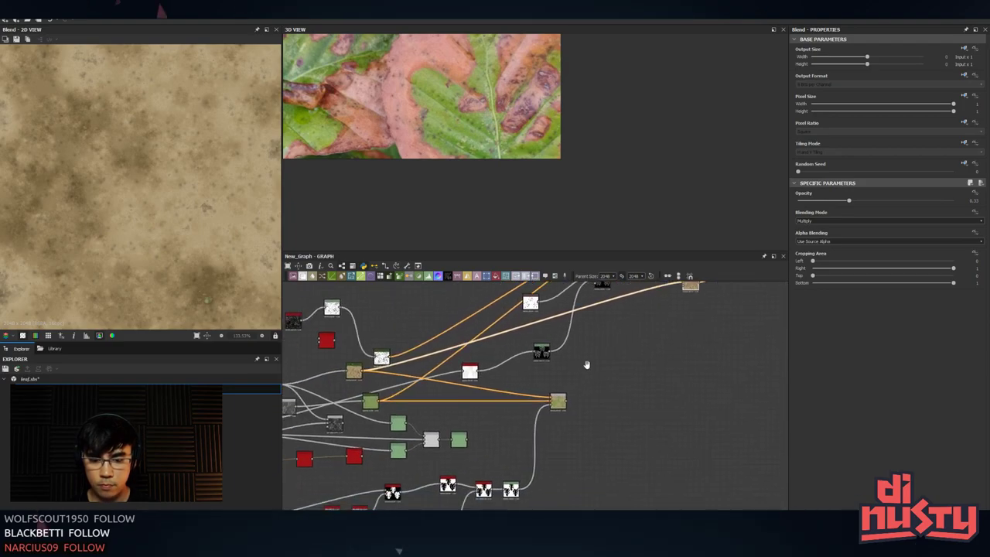
middle_click_drag(615, 414, 548, 434)
middle_click_drag(592, 393, 584, 542)
left_click_drag(575, 422, 585, 376)
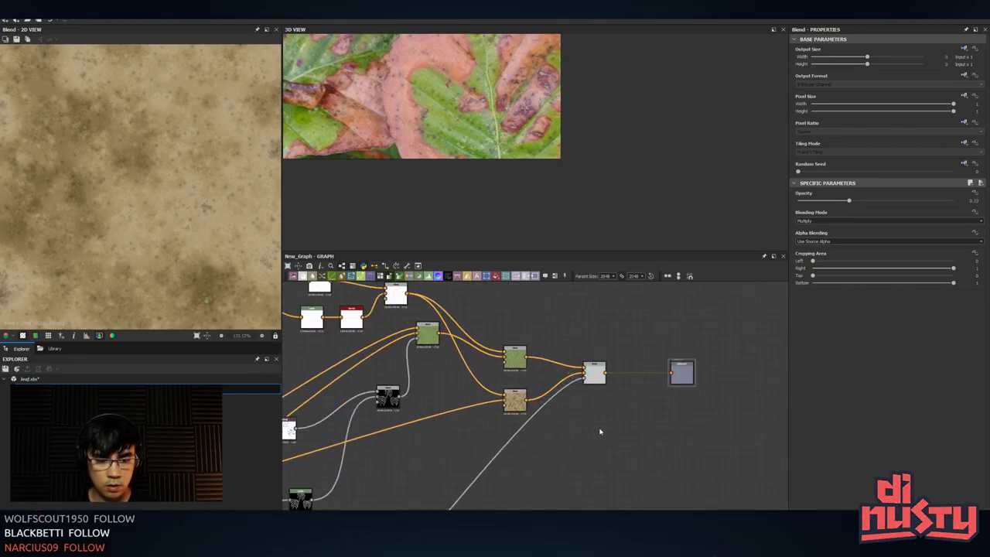
double_click(594, 373)
scroll(144, 172, "up", 2)
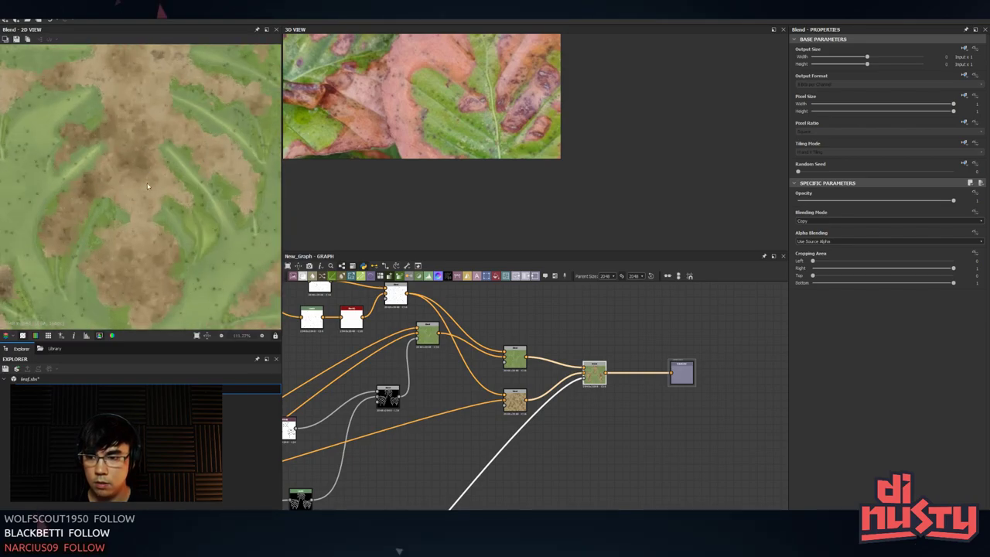
- Swap the final Blend's foreground and background inputs, and arrange the brown Blend above the green one
scroll(567, 463, "down", 1)
mouse_move(568, 463)
middle_mouse_down()
mouse_move(601, 369)
mouse_move(637, 323)
mouse_move(596, 444)
mouse_move(571, 470)
middle_mouse_up()
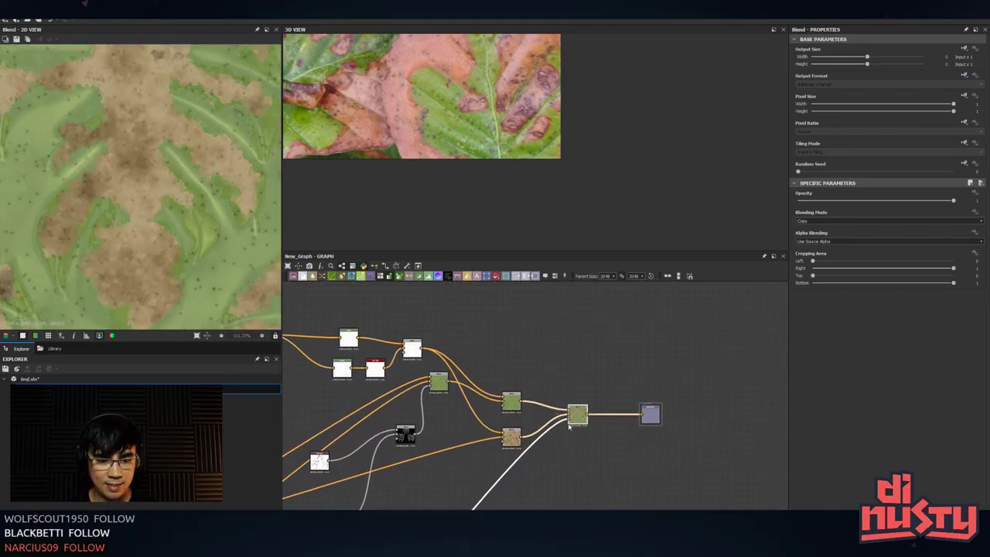
scroll(567, 427, "up", 3)
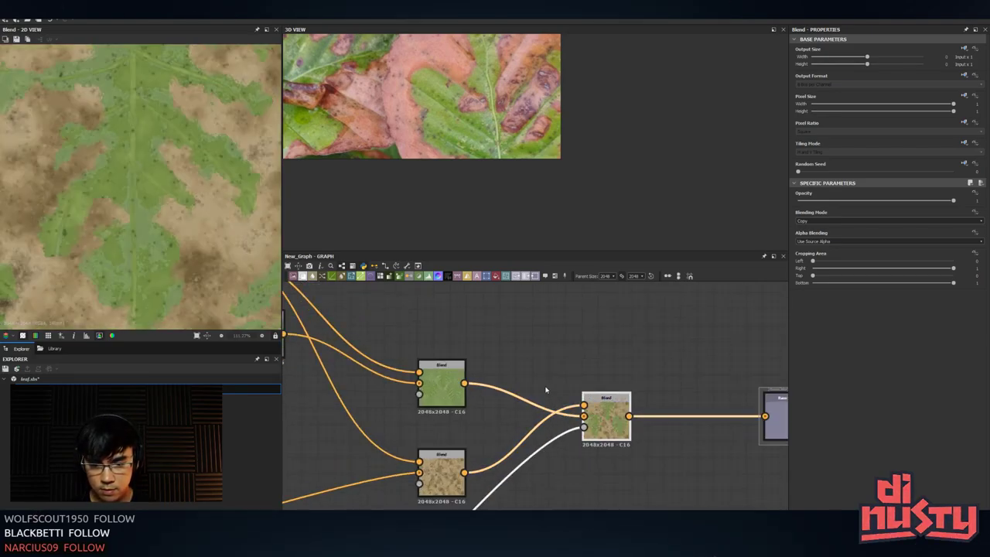
left_click_drag(443, 476, 460, 320)
left_click_drag(441, 387, 458, 427)
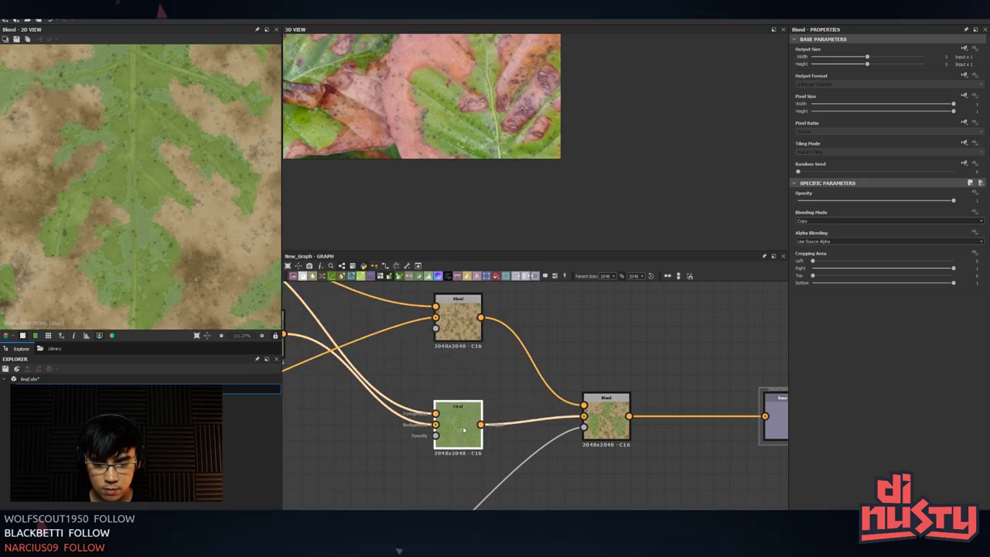
left_click_drag(452, 330, 452, 364)
left_click(600, 412)
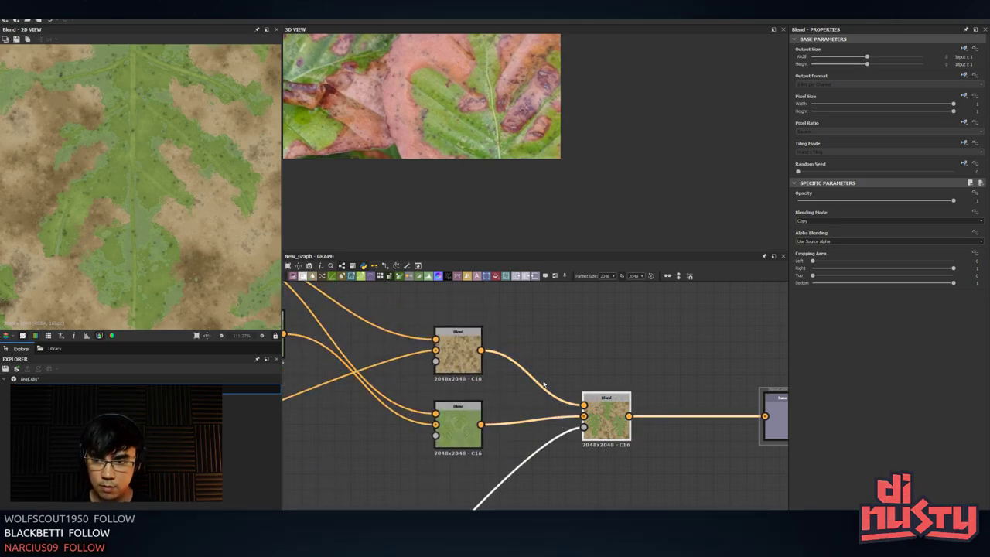
- Examine the final Blend's spotted green leaf colour and brown edge damage up close
scroll(148, 136, "down", 1)
scroll(150, 136, "up", 4)
middle_click_drag(648, 417, 649, 347)
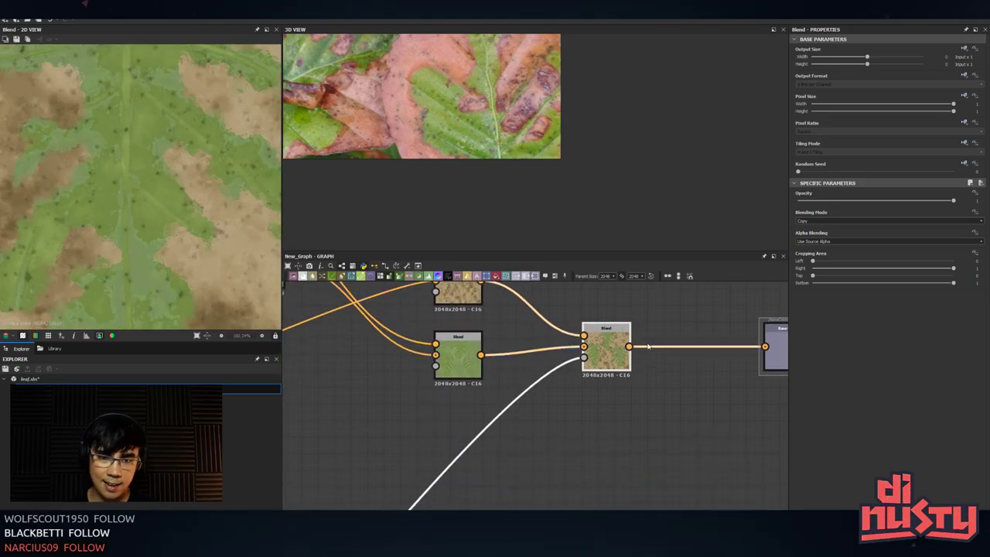
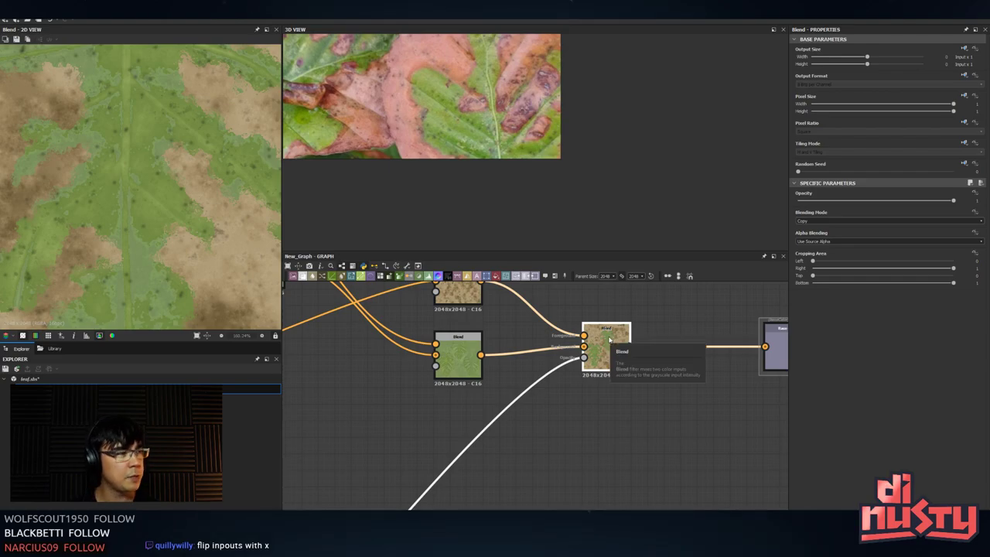
middle_click_drag(683, 393, 626, 421)
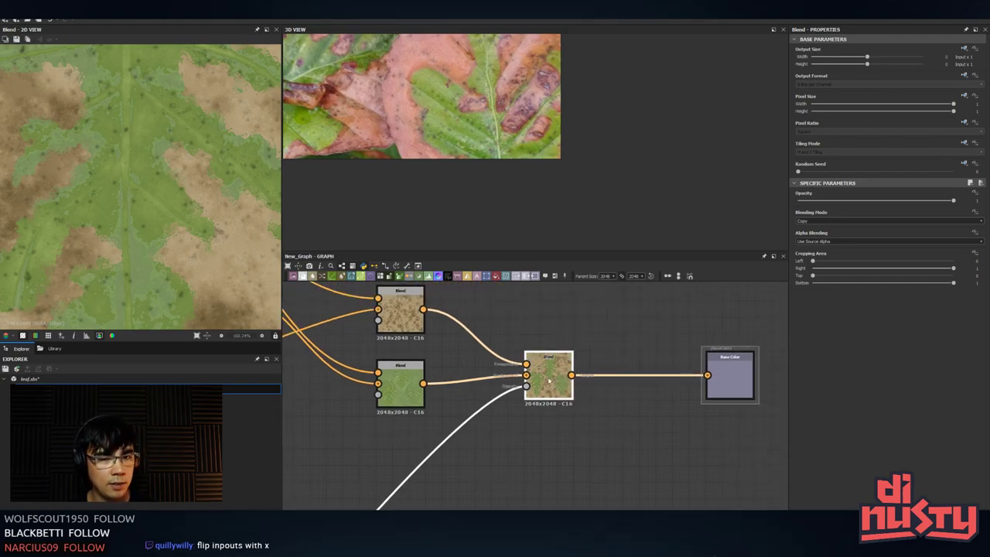
scroll(166, 208, "up", 3)
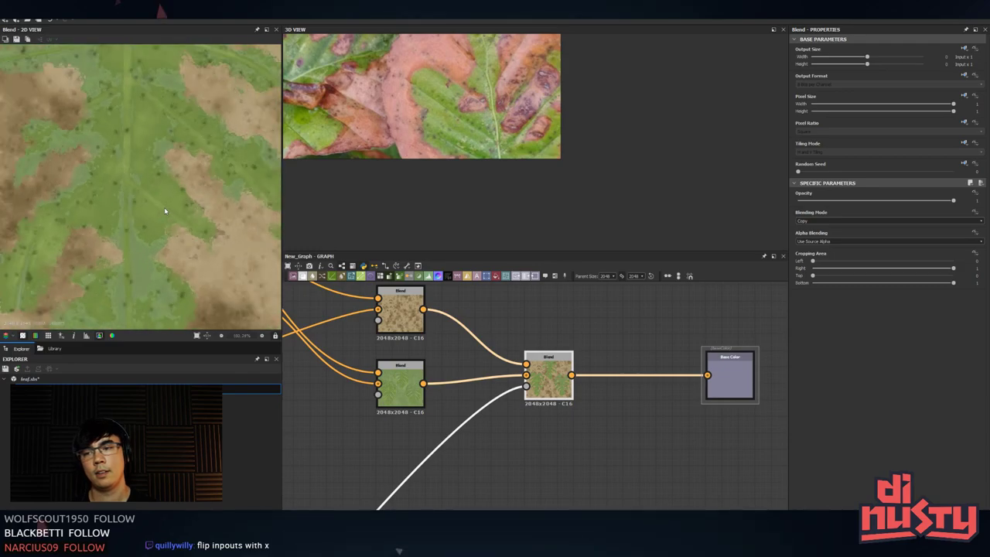
middle_click_drag(152, 151, 198, 213)
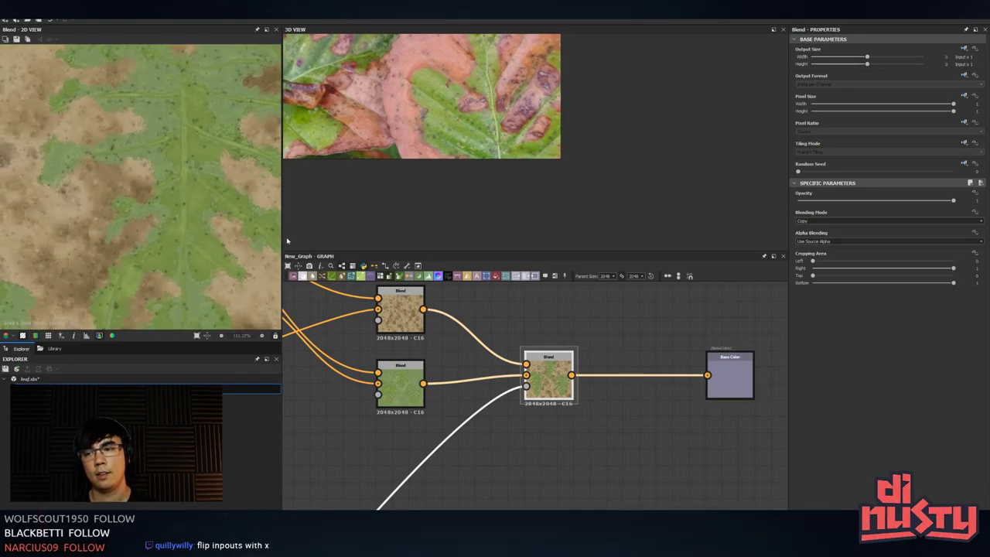
- Preview the Base Color output in the 2D view
double_click(729, 377)
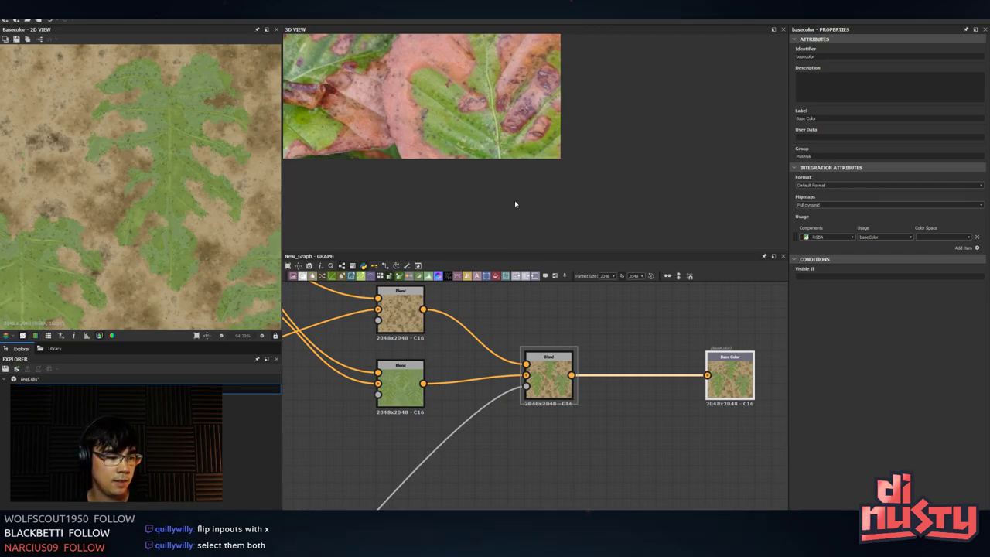
left_click(491, 345)
left_click(492, 378, "ctrl")
key("x")
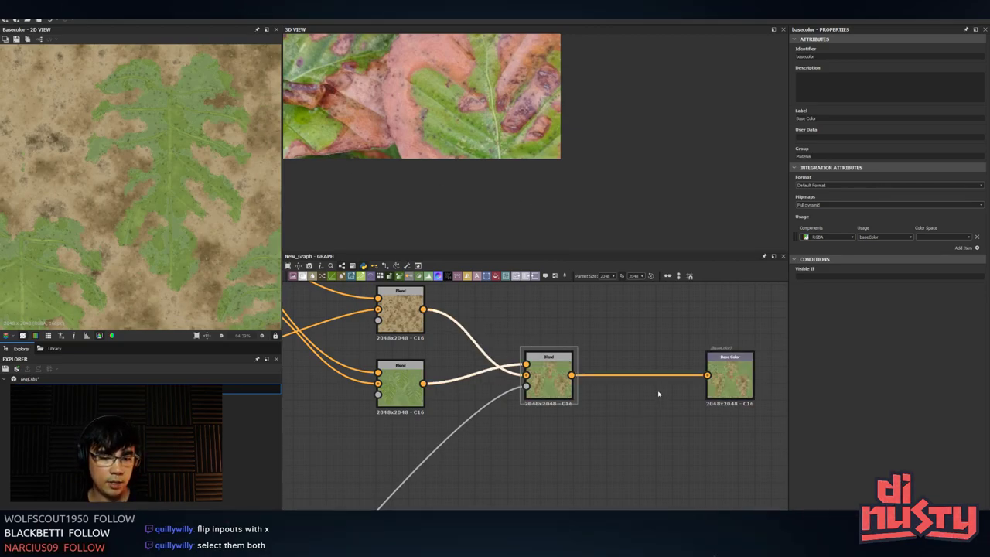
key("x")
- Copy the Base Color image into Tropical_leaf_A_D.psd in Photoshop as a new layer and save the file
left_click(653, 348)
left_click(731, 375)
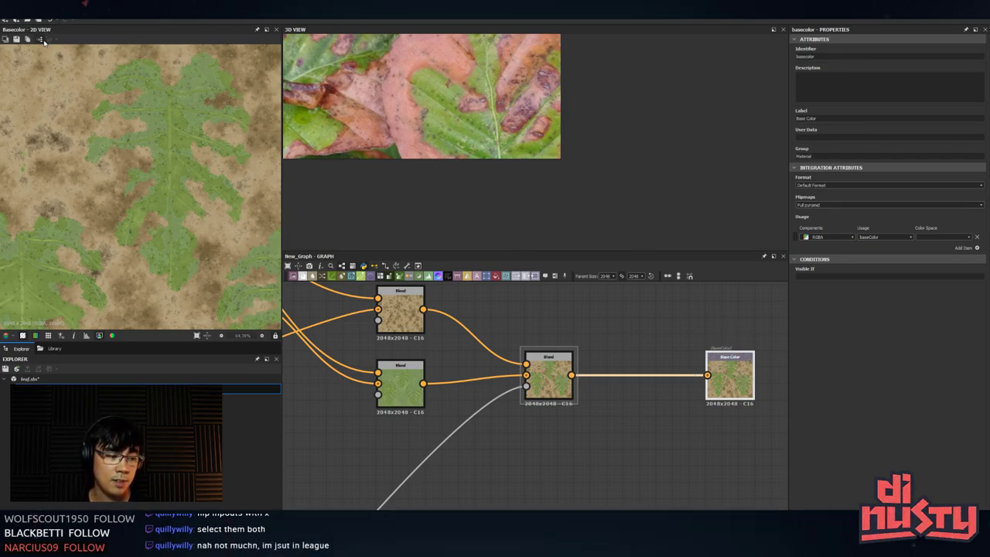
key("alt+Tab")
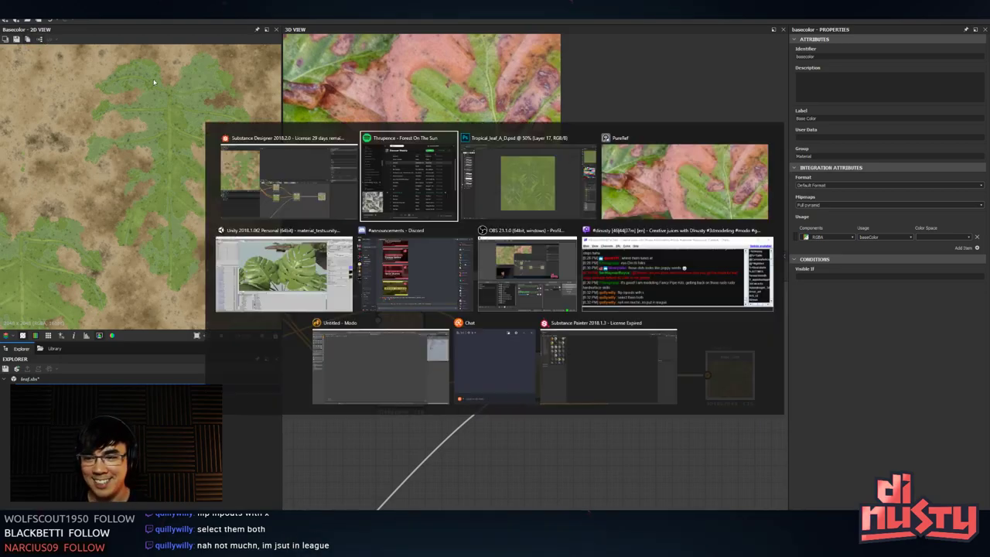
left_click(314, 276)
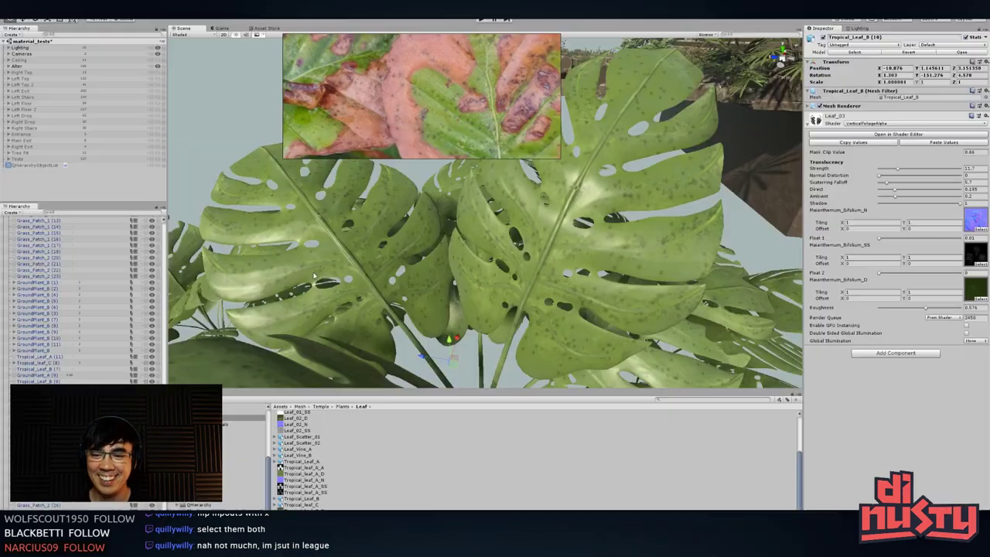
key("alt+Tab")
key("alt+Tab")
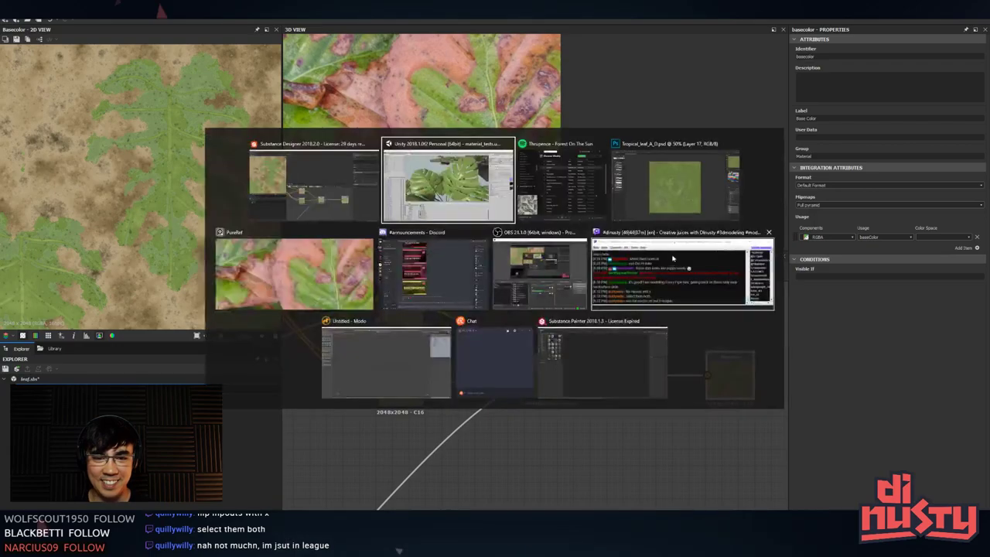
left_click(682, 192)
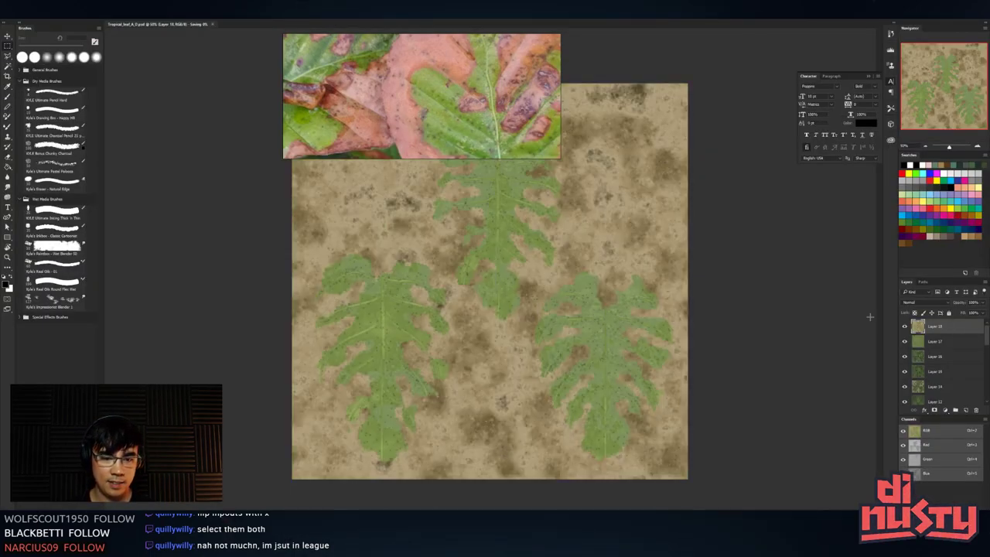
- Switch to Unity and examine the updated texture on the tropical leaves from close up and from a distance
key("alt+Tab")
key("alt+Tab")
left_click(577, 207)
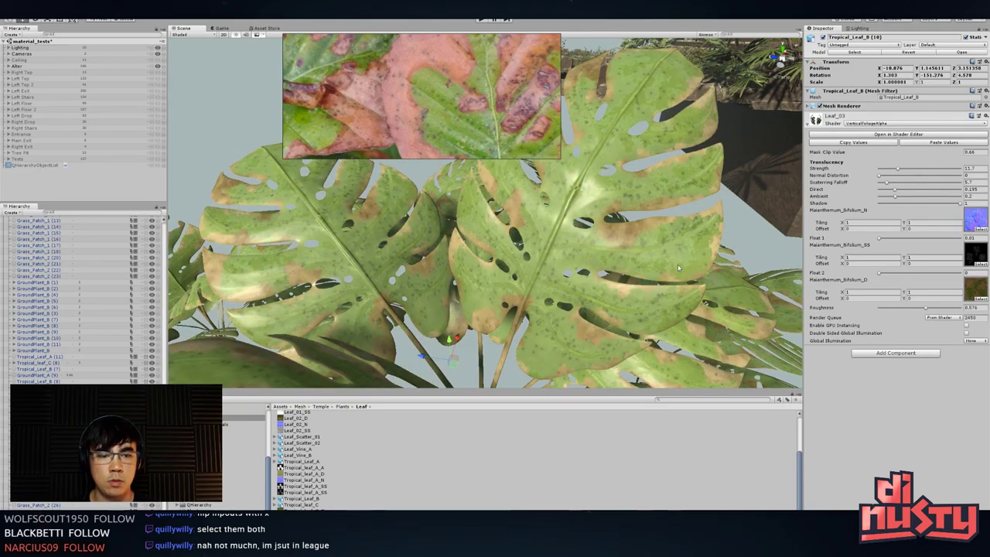
left_click_drag(646, 272, 781, 262, "alt")
scroll(611, 270, "down", 4)
scroll(592, 270, "down", 8)
middle_click_drag(333, 260, 486, 316)
left_click(486, 316)
left_click_drag(486, 316, 595, 313, "alt")
- Select the Tropical_Leaf_B plant on the stone ruins, frame it, and examine its spots and brown edges from several angles
left_click(320, 222)
key("f")
left_click_drag(320, 222, 495, 285, "alt")
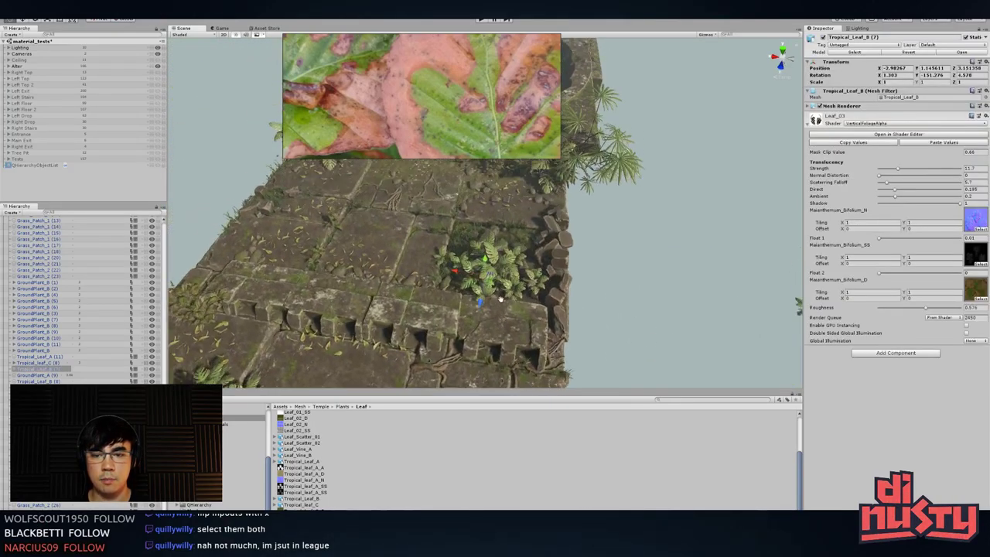
scroll(701, 303, "up", 4)
left_click_drag(701, 302, 588, 339, "alt")
scroll(537, 271, "up", 3)
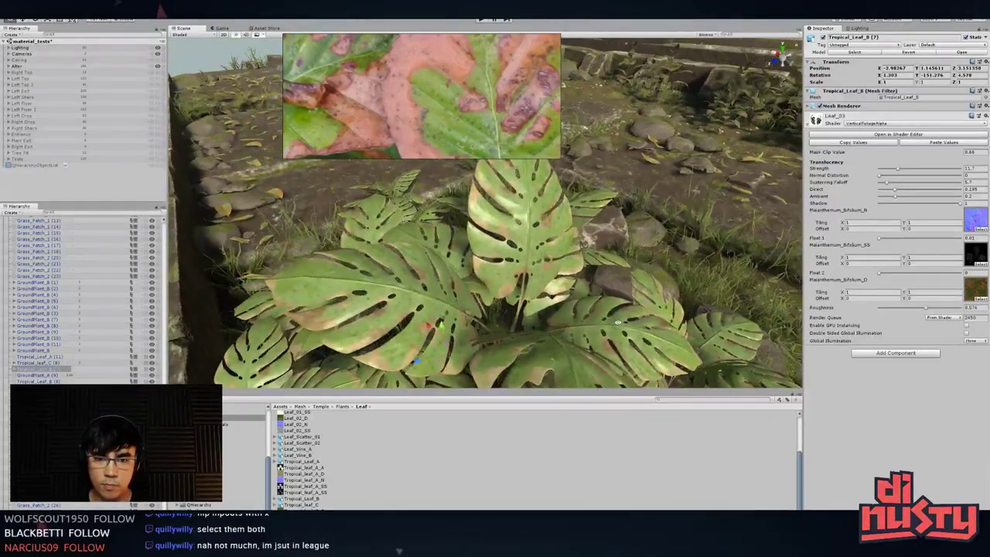
left_click_drag(591, 240, 494, 302, "alt")
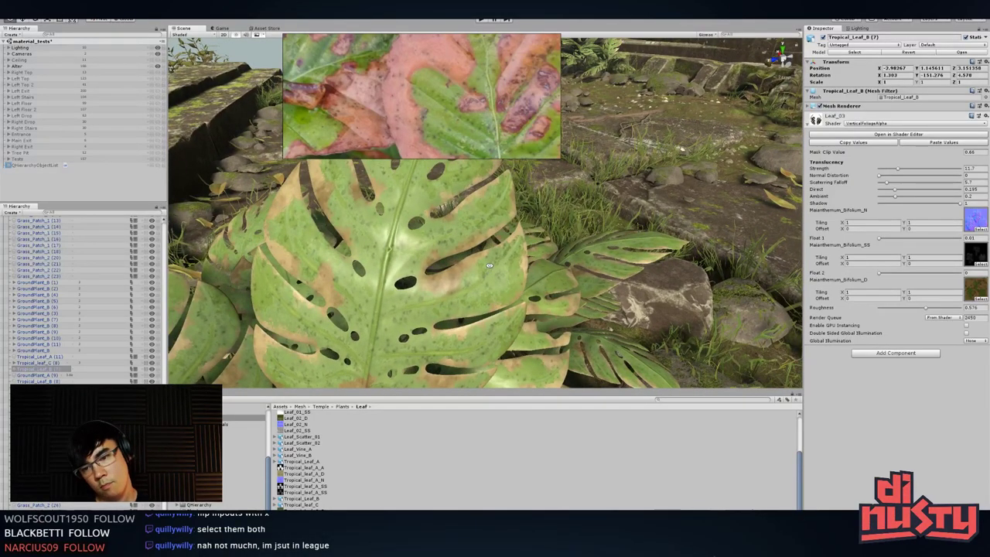
left_click_drag(485, 243, 624, 202, "alt")
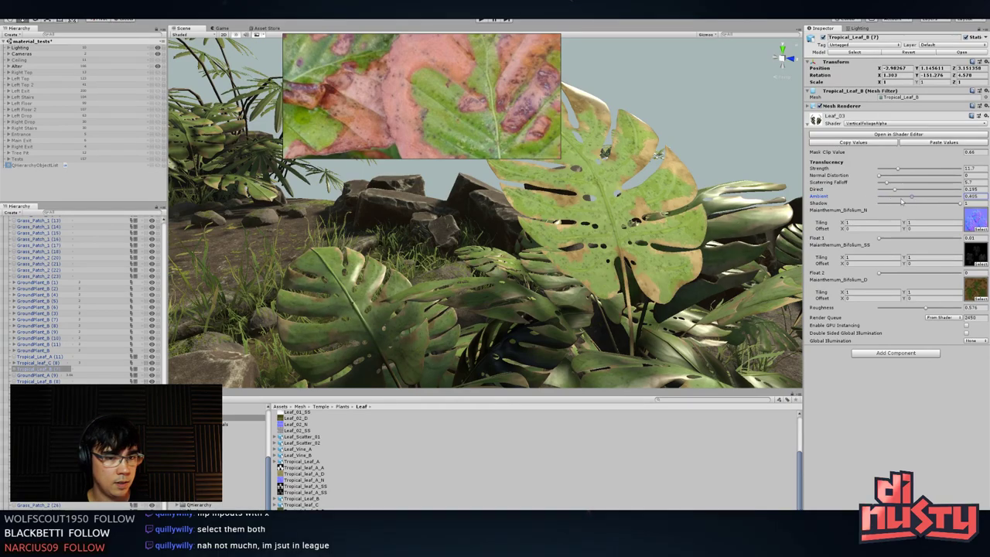
- Undo the Ambient change and tune Leaf_03's translucency: Strength 10.3, Shadow tested at 0 and restored to 1, and a slightly higher Normal Distortion
key("ctrl+z")
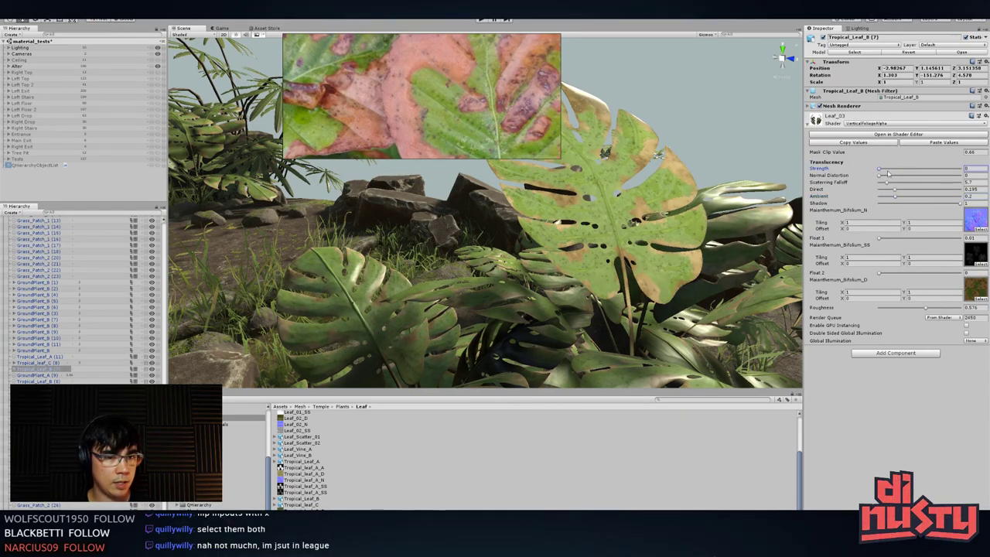
left_click_drag(892, 172, 889, 173)
left_click_drag(688, 195, 597, 326, "alt")
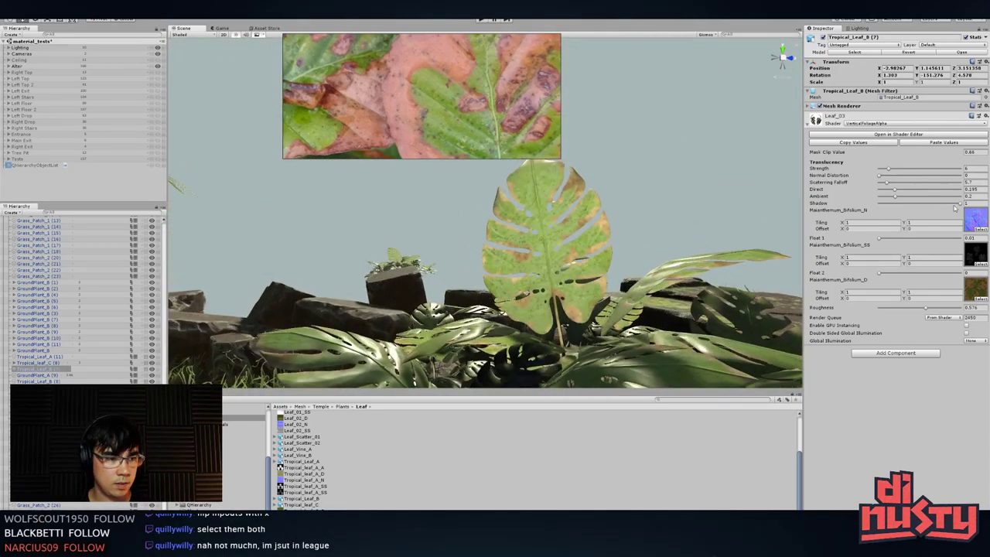
left_click_drag(960, 204, 931, 203)
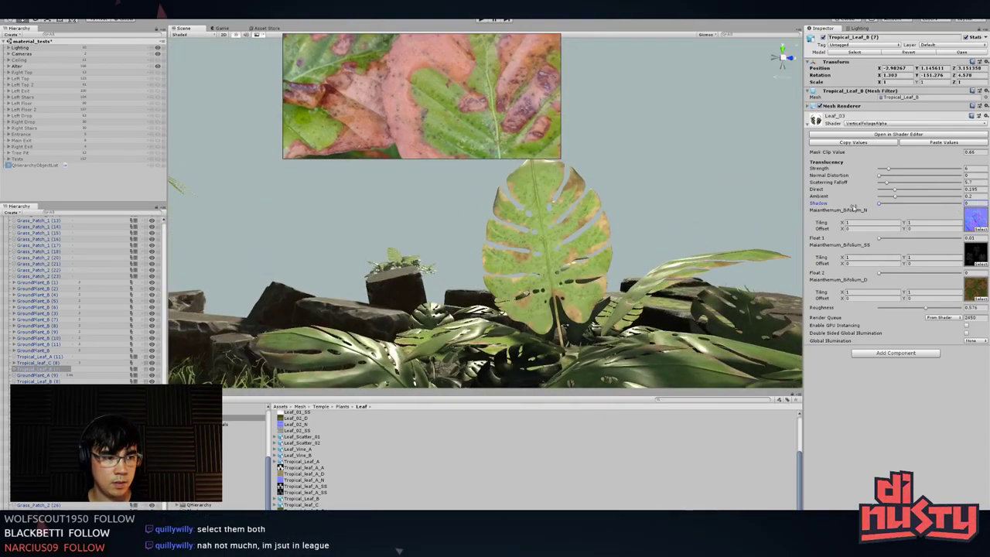
left_click_drag(853, 206, 962, 197)
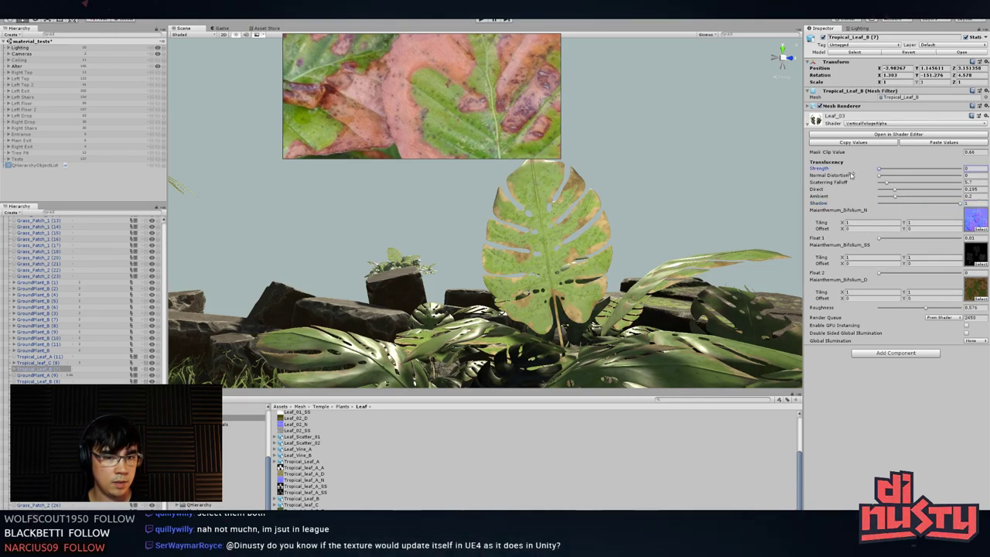
left_click_drag(940, 171, 891, 177)
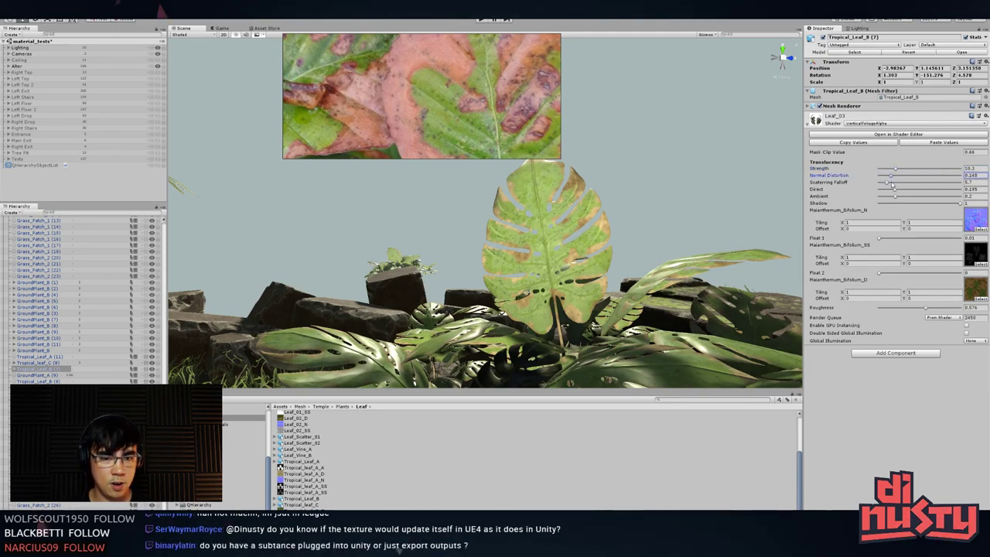
- Look over the leaves in the wider scene, clear the selection, and return to Substance Designer after checking the Photoshop file
left_click_drag(619, 225, 453, 212, "alt")
left_click(452, 211)
key("alt+Tab")
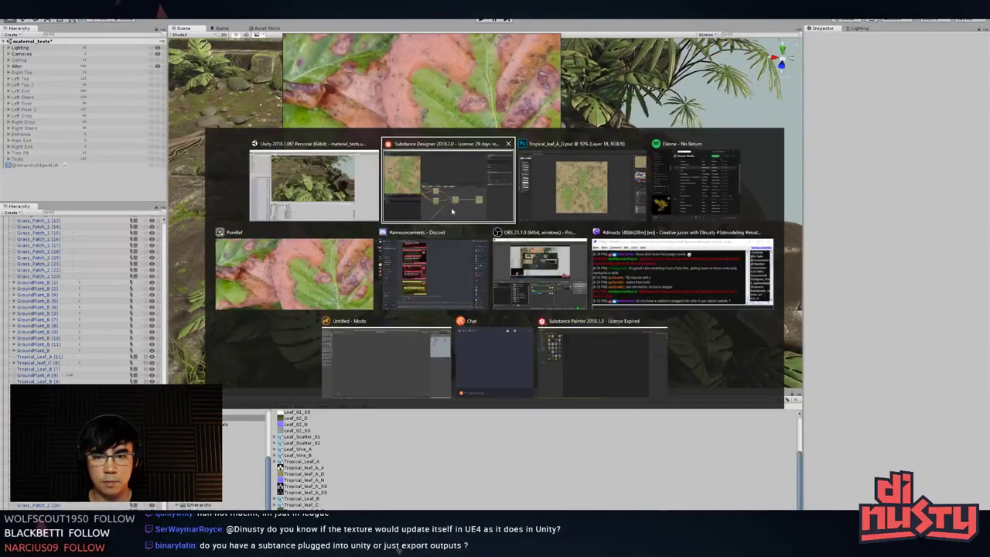
left_click(592, 205)
key("alt+Tab")
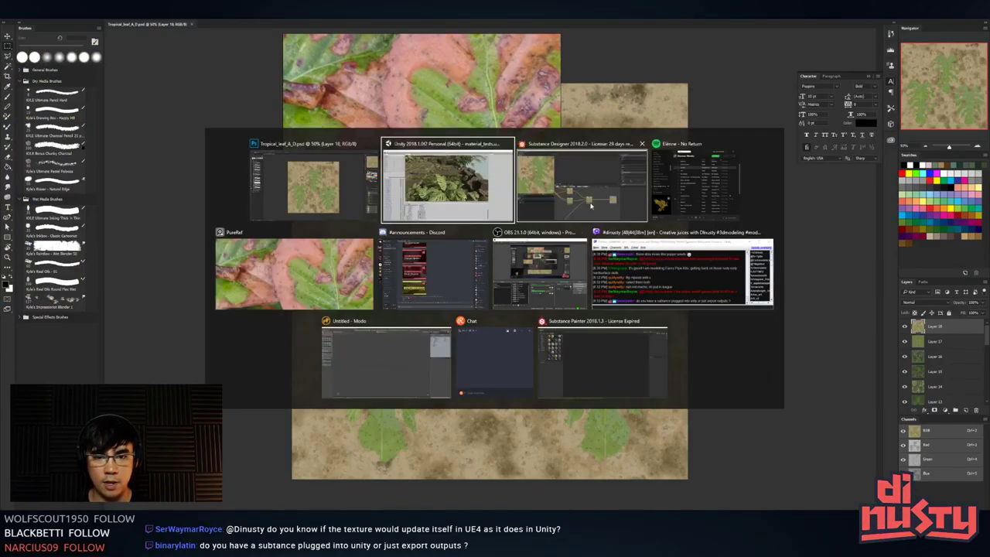
key("Escape")
key("alt+Tab")
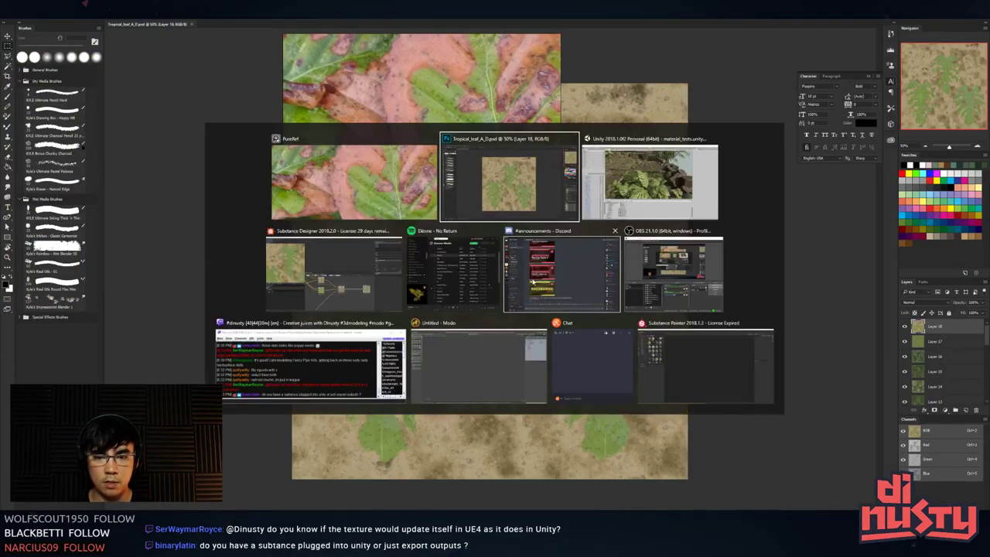
left_click(364, 277)
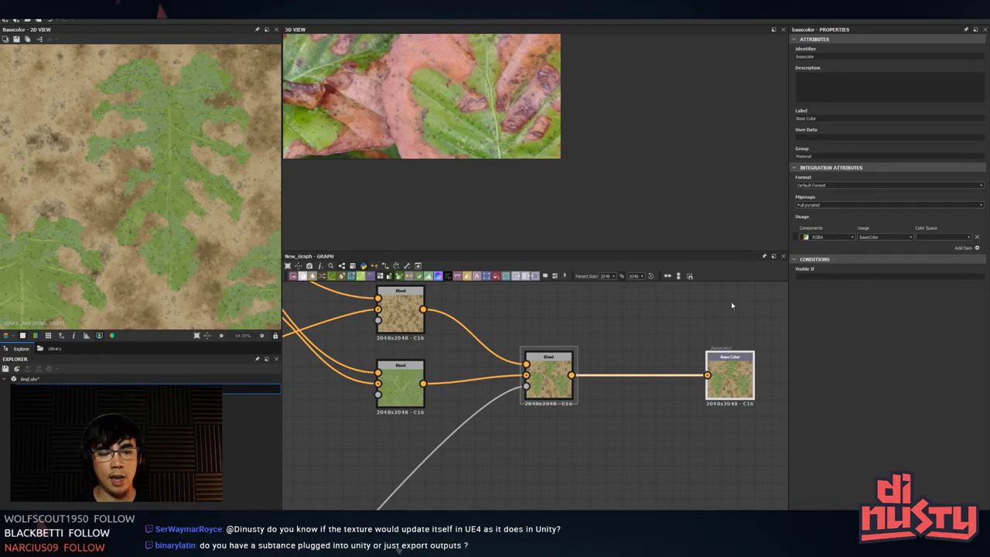
key("alt+Tab")
key("alt+Tab")
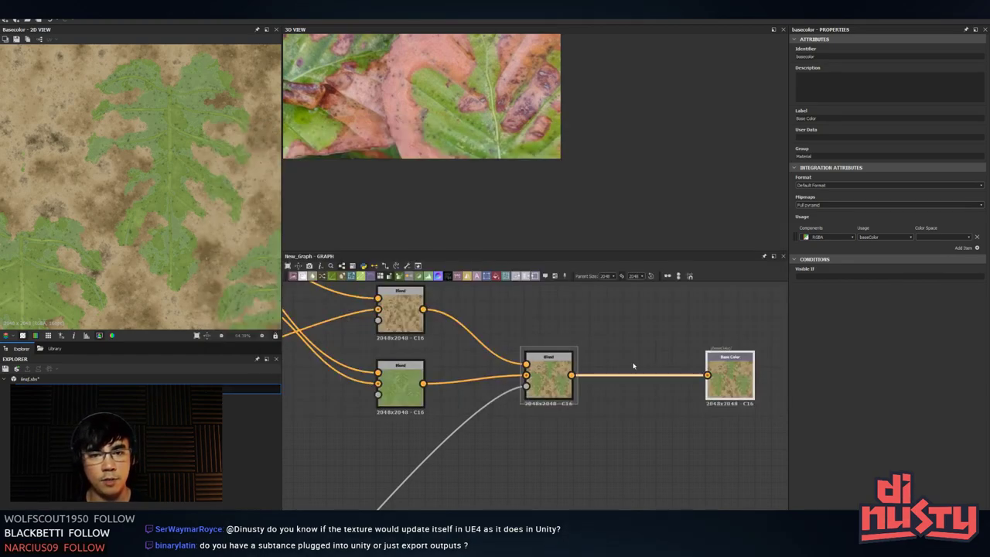
- Move the Base Color output node closer to the final Blend
scroll(742, 364, "up", 5)
left_click_drag(735, 406, 530, 406)
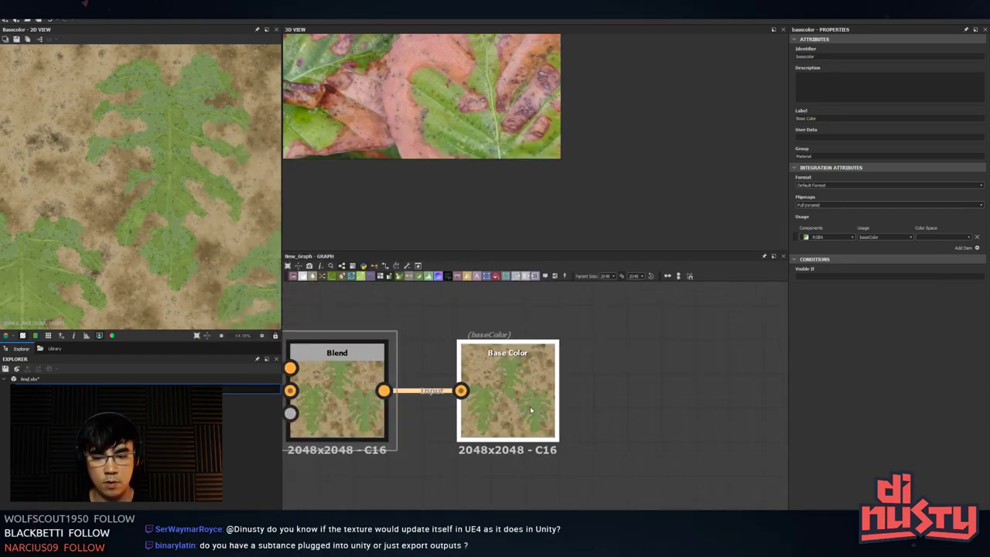
middle_click_drag(379, 389, 760, 367)
- Insert a Levels node between the green spotted Blend and the final Blend, line the nodes up, and preview it
scroll(569, 328, "down", 1)
middle_click_drag(569, 328, 613, 359)
left_click(496, 411)
key("space")
type("hsl")
key("Return")
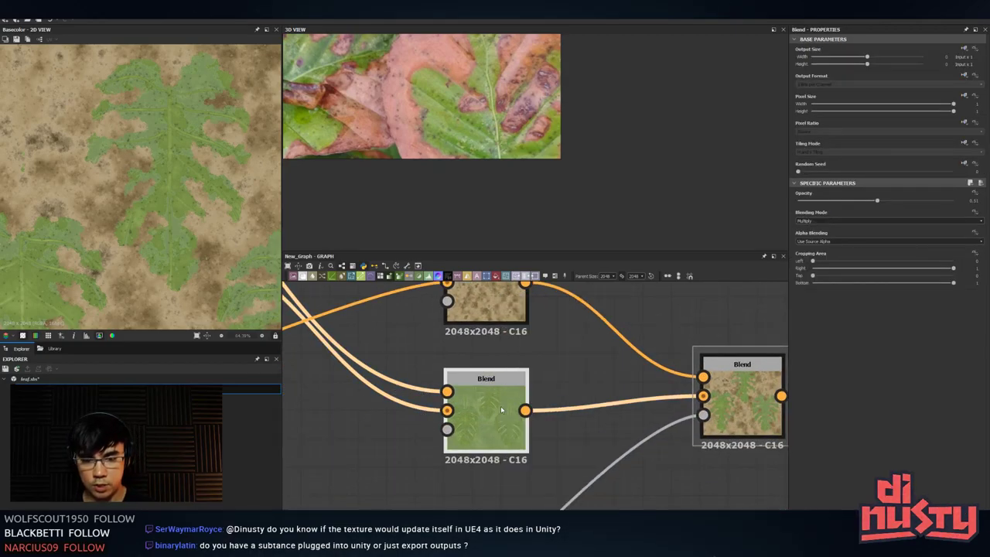
left_click_drag(501, 409, 416, 395)
left_click_drag(631, 414, 546, 401)
double_click(546, 401)
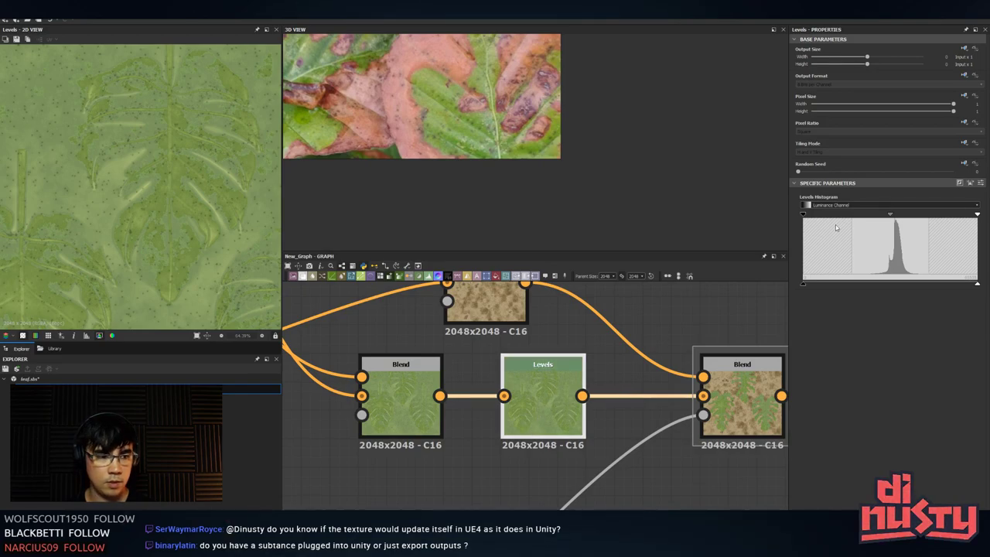
- Raise the Levels node's input black point slightly to deepen the green, and preview the result in Base Color
left_click_drag(805, 219, 823, 219)
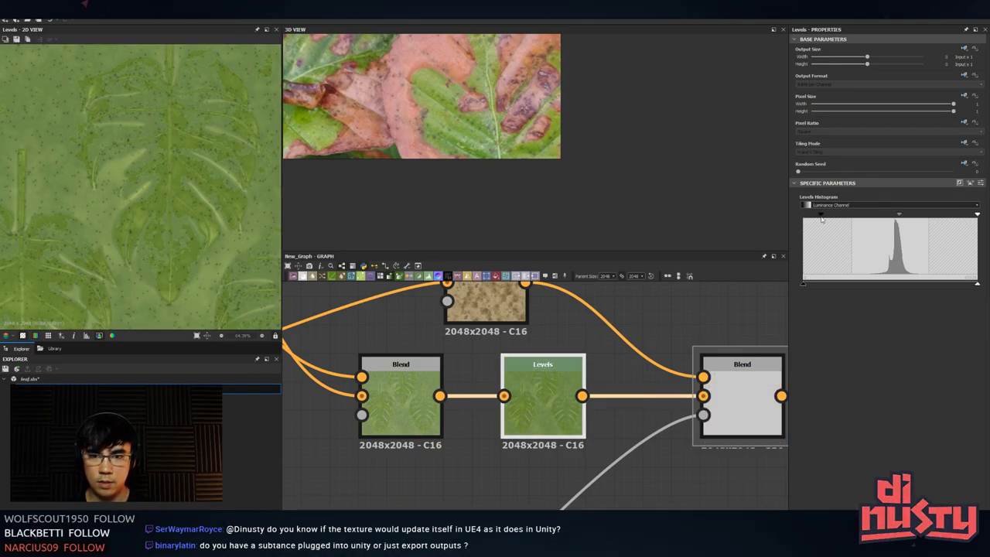
left_click(662, 295)
middle_click_drag(710, 300, 492, 320)
scroll(495, 321, "down", 2)
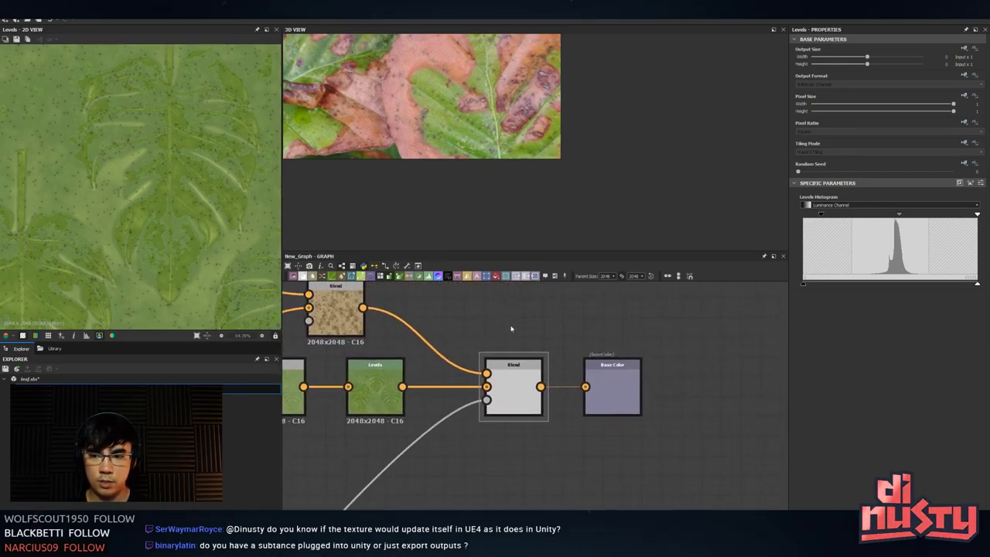
double_click(639, 387)
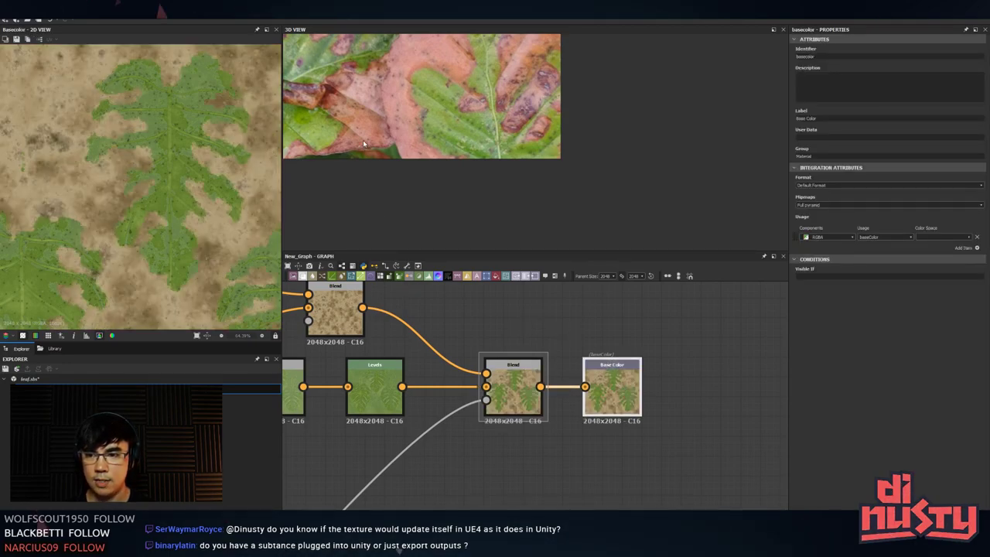
- Preview the edge damage mask's Levels output and examine its ragged borders up close
scroll(570, 366, "down", 2)
middle_click_drag(510, 438, 607, 298)
left_click(438, 463)
middle_click_drag(441, 461, 583, 320)
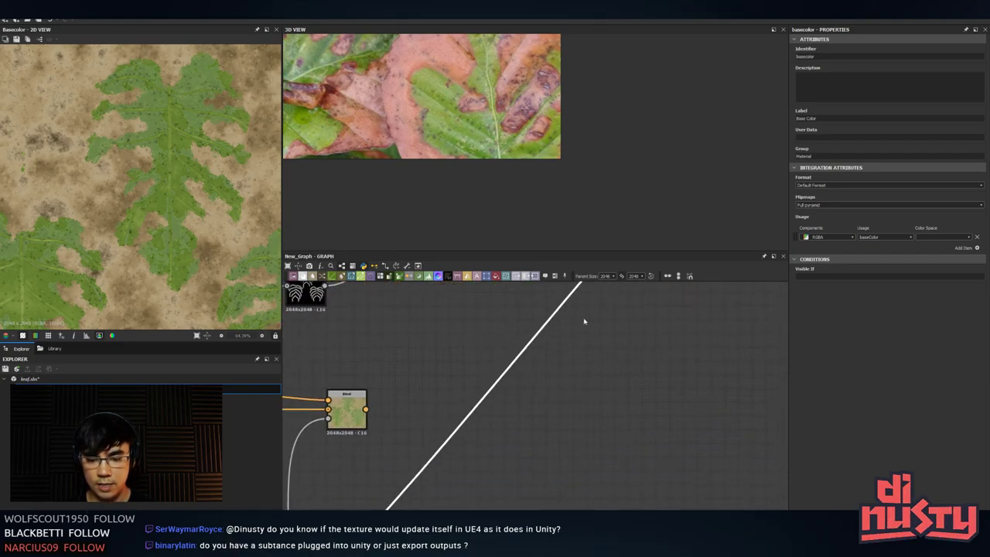
scroll(584, 320, "down", 2)
middle_click_drag(497, 409, 561, 317)
double_click(395, 442)
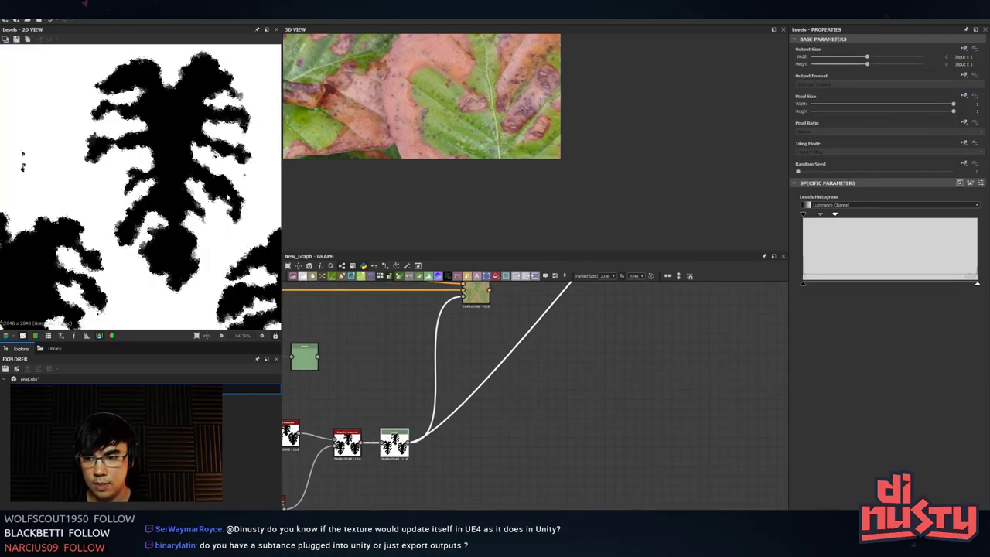
scroll(201, 200, "up", 3)
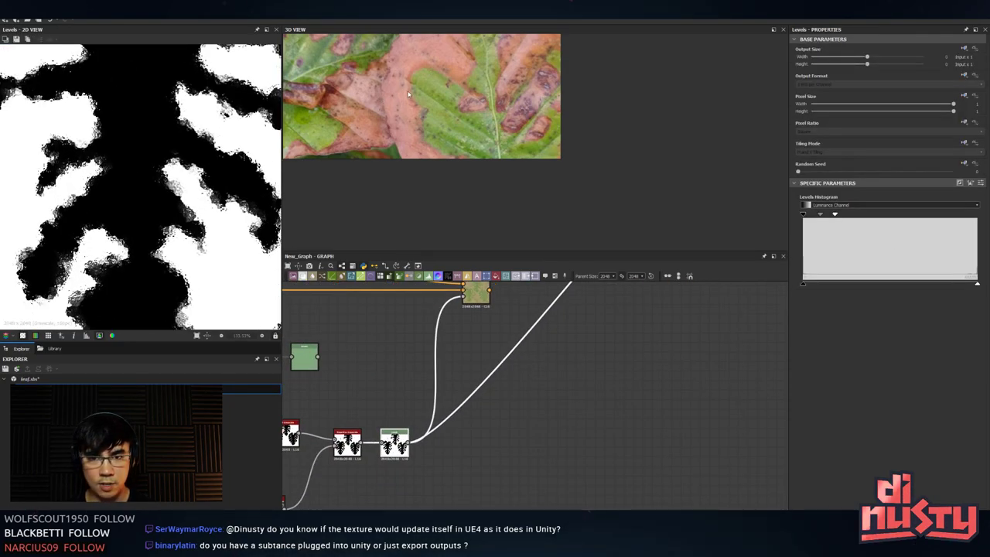
middle_click_drag(585, 352, 487, 485)
middle_click_drag(572, 308, 597, 292)
scroll(512, 433, "down", 2)
key("space")
type("blen")
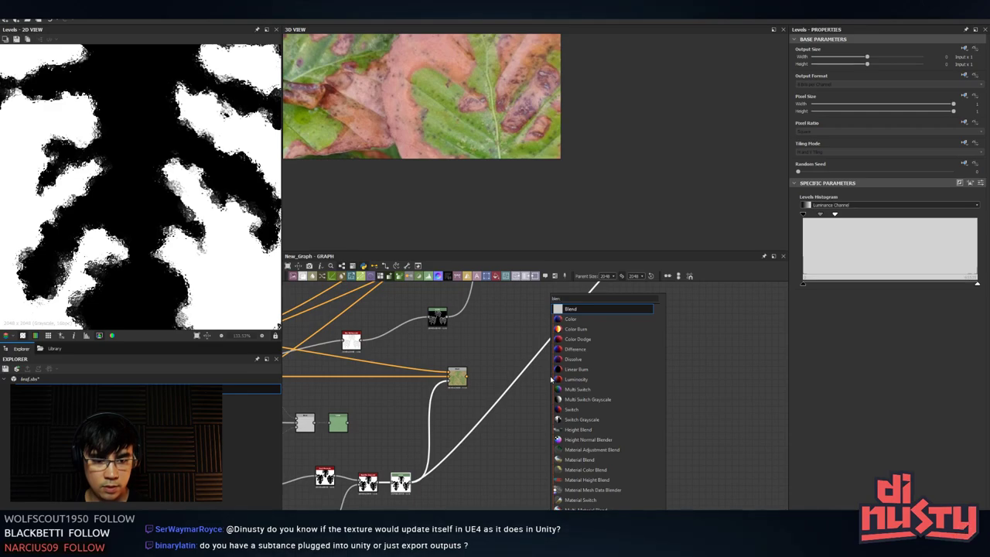
key("BackSpace")
key("BackSpace")
key("BackSpace")
key("BackSpace")
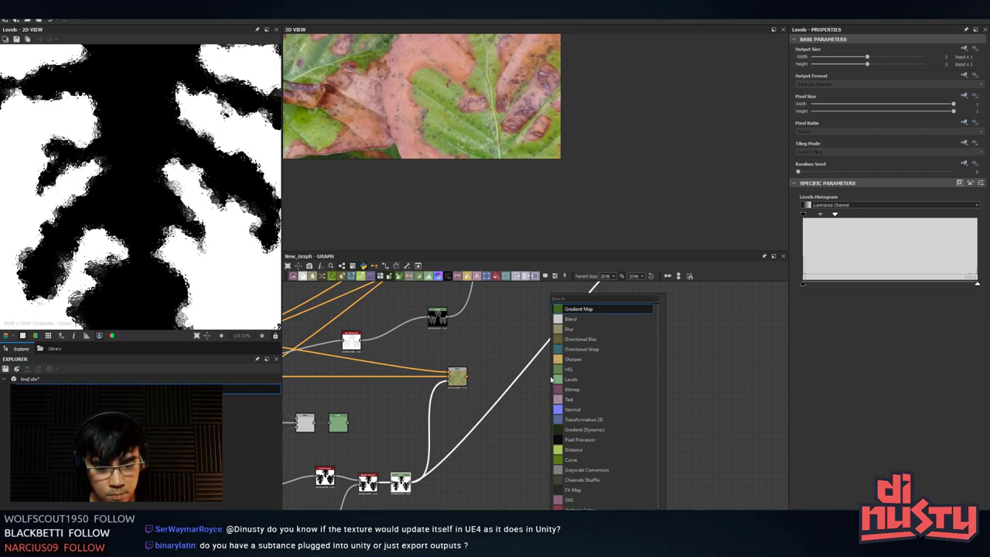
scroll(588, 494, "down", 2)
left_click(677, 441)
- Add a Non Uniform Blur Grayscale node beside the edge damage mask's Levels node and feed it the Levels output
key("space")
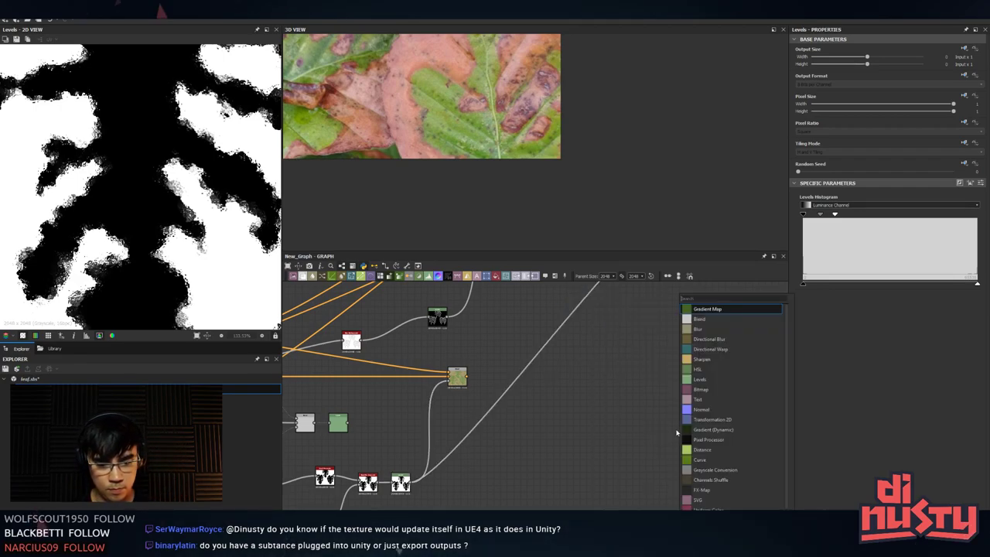
type("blu")
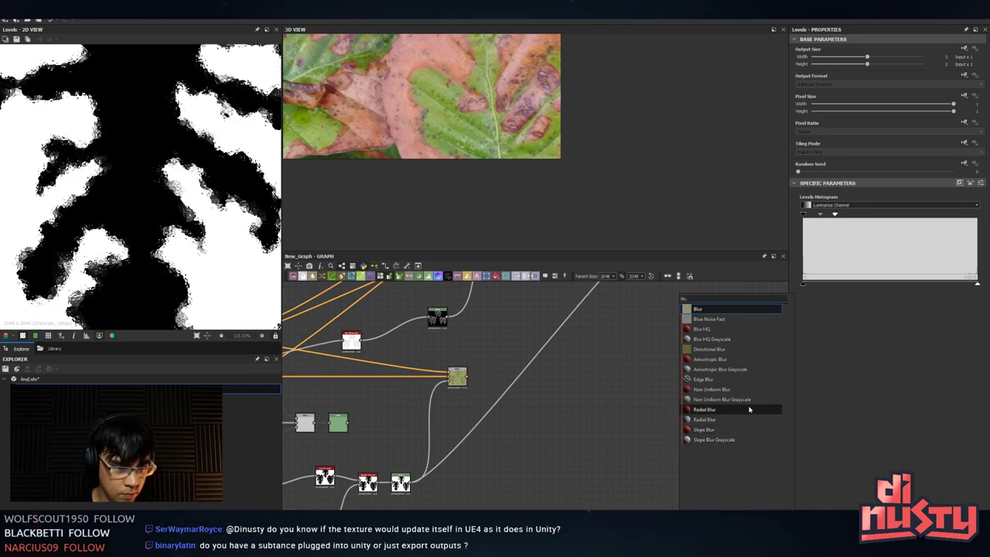
left_click(748, 402)
double_click(678, 431)
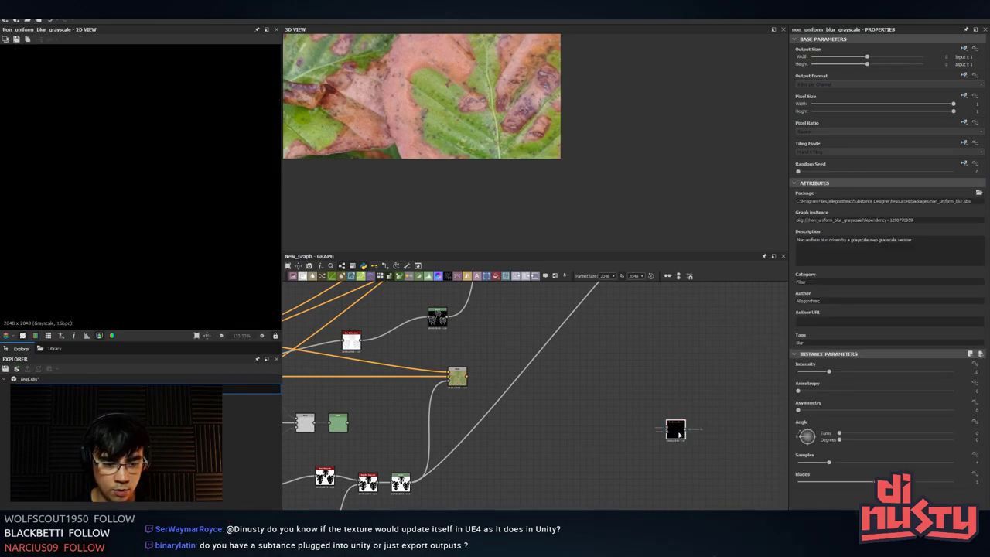
left_click_drag(678, 431, 480, 442)
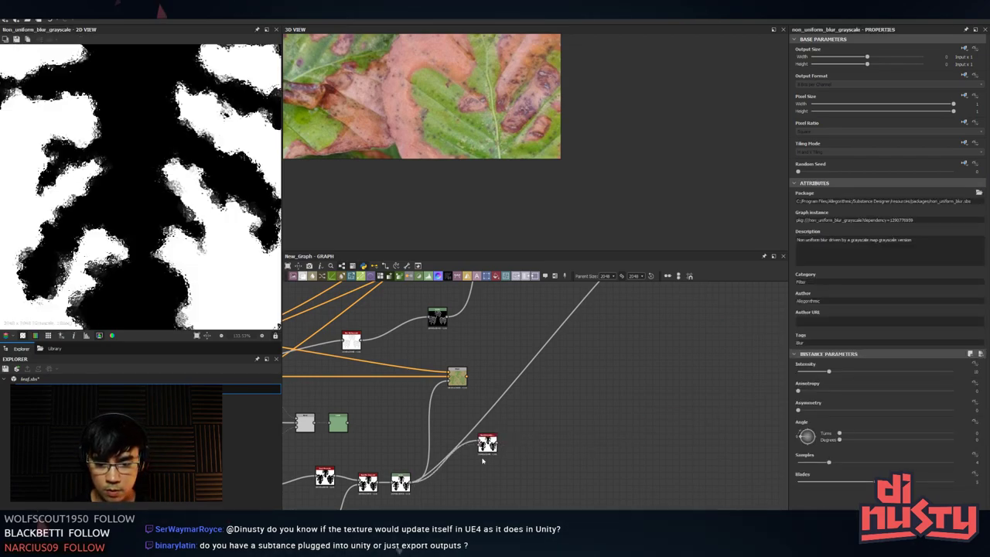
- Set the Non Uniform Blur's intensity to about 42, anisotropy to about 0.29, samples and blades to 6, and angle to 47 degrees
left_click_drag(828, 372, 925, 384)
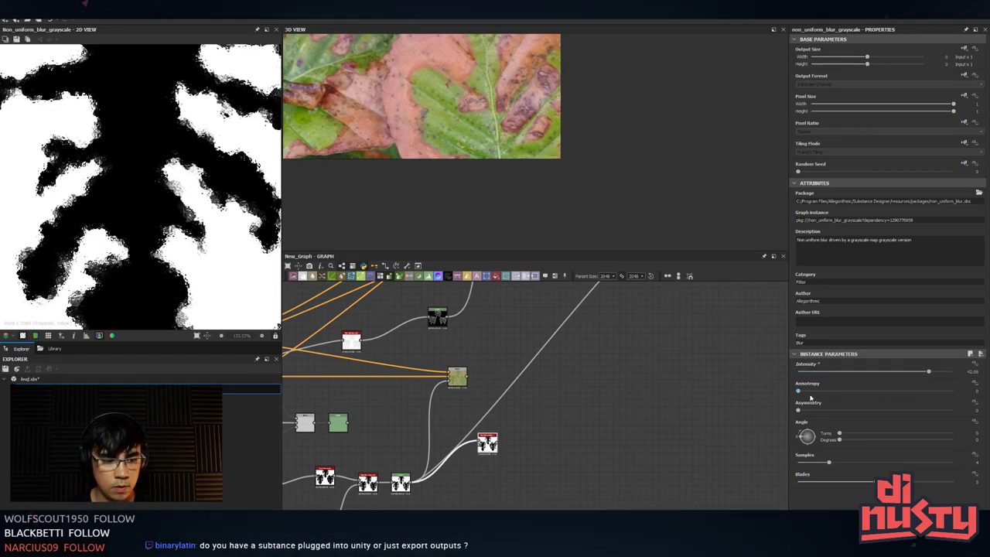
left_click_drag(812, 393, 828, 395)
left_click_drag(888, 395, 839, 399)
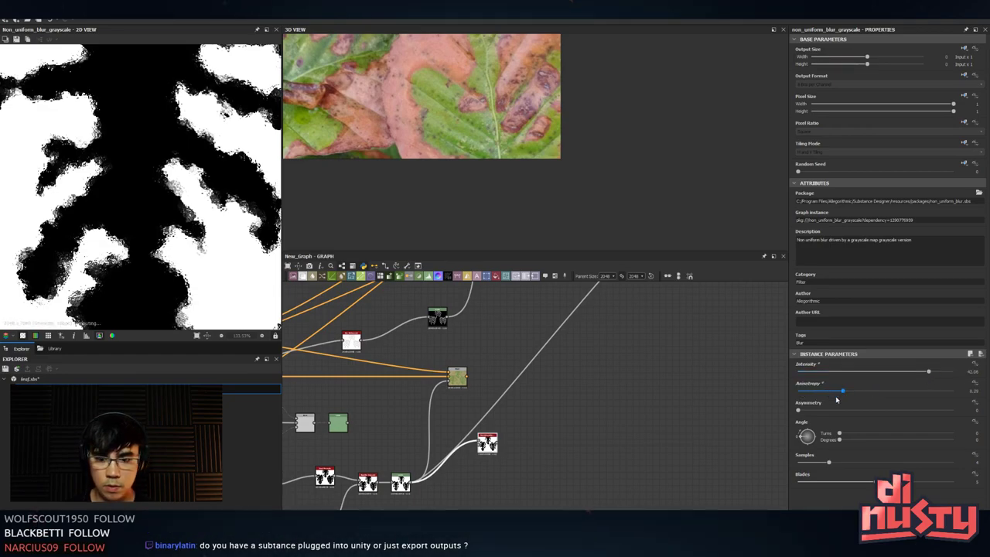
scroll(488, 445, "up", 2)
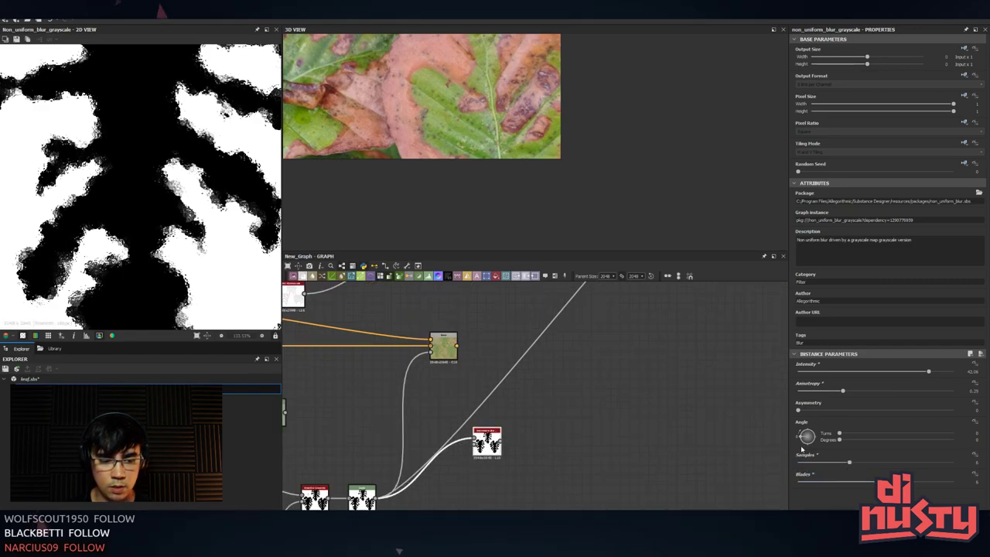
left_click_drag(804, 434, 804, 434)
left_click(678, 461)
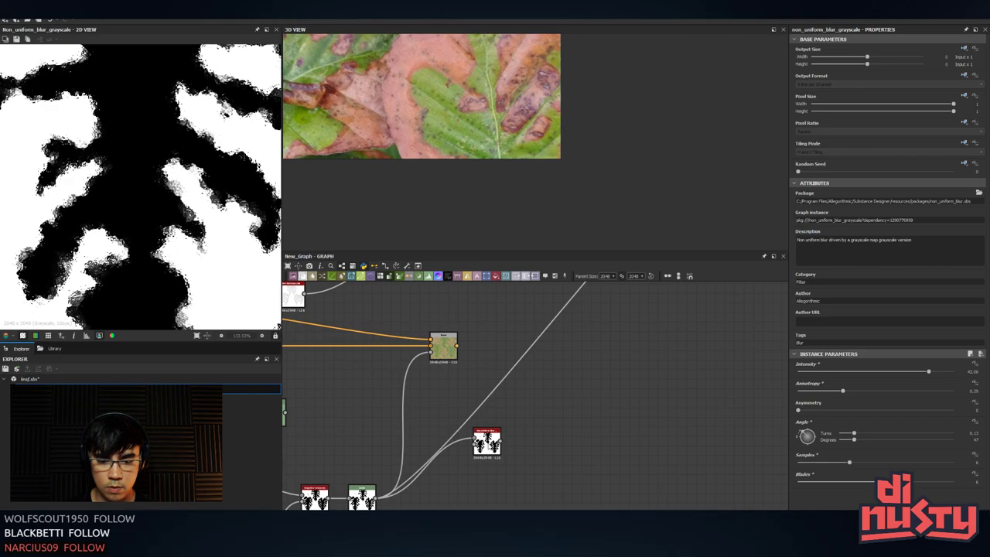
scroll(486, 445, "up", 3)
key("space")
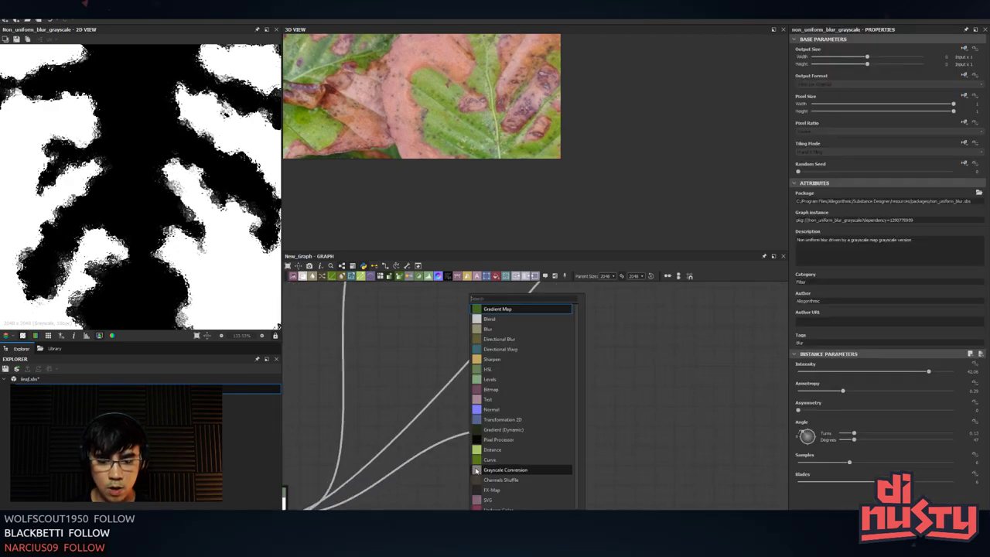
type("noise")
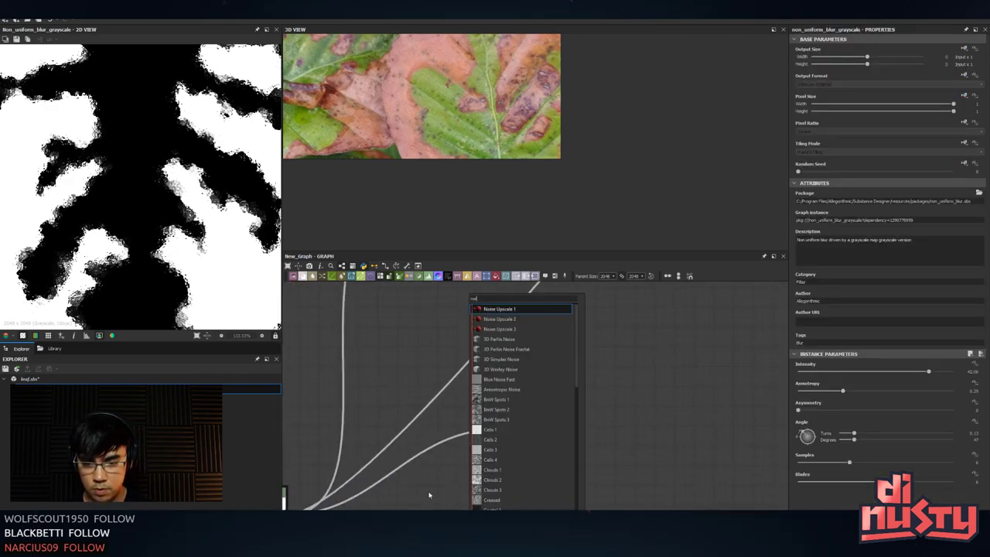
key("Down")
key("Down")
key("Down")
key("Up")
key("Up")
key("Up")
key("Return")
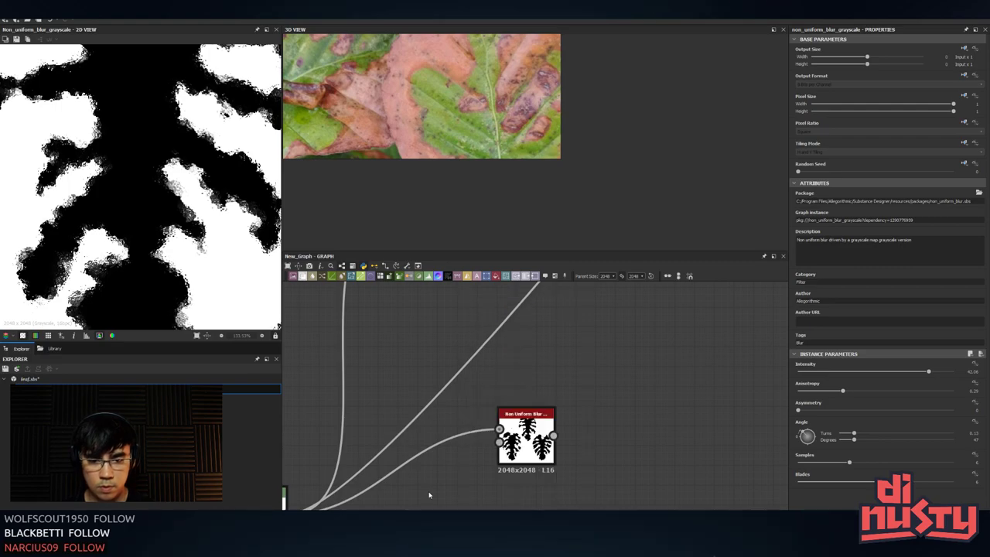
left_click_drag(470, 486, 440, 501)
key("Delete")
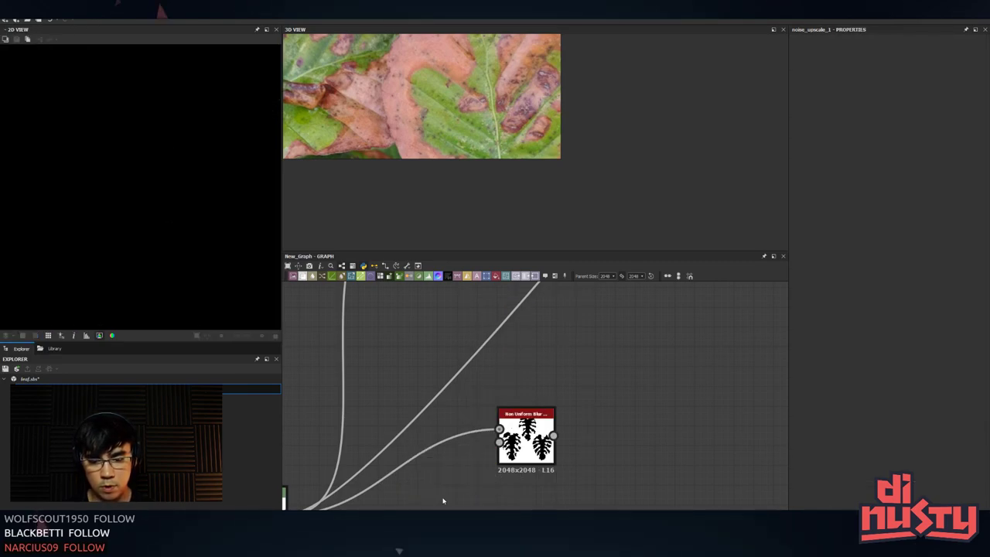
- Try a Clouds 2 noise node as the Non Uniform Blur's blur map and preview the blurred mask
key("space")
type("b")
key("BackSpace")
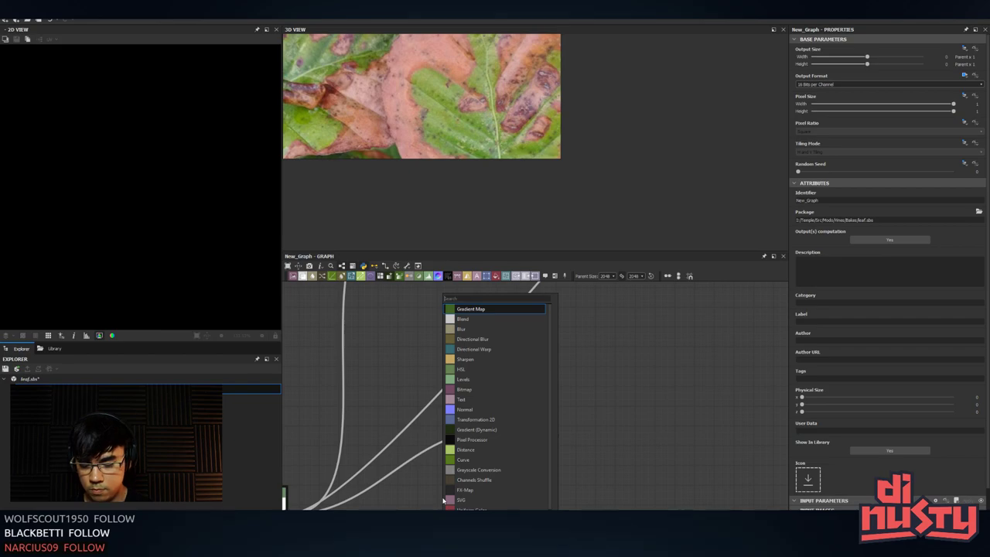
type("clouds")
key("Down")
key("Return")
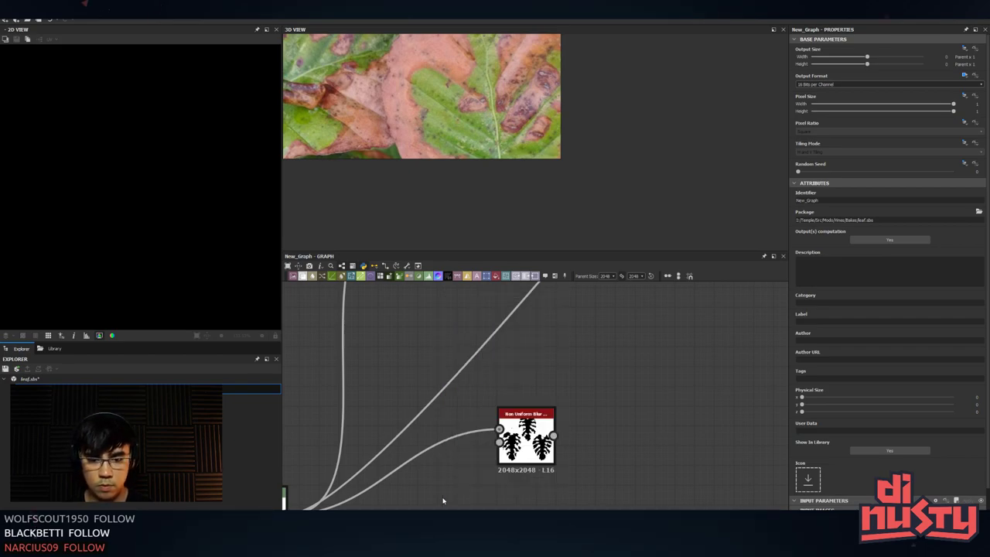
double_click(527, 437)
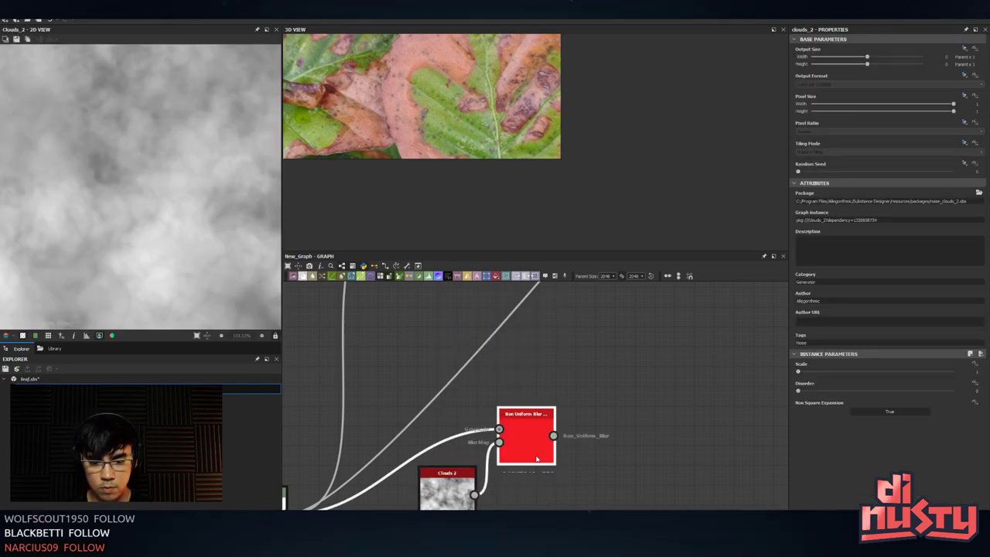
- Lower the blur intensity to about 8.8 and replace the Clouds 2 node with the Levels output as the blur map
left_click_drag(929, 372, 825, 373)
middle_click_drag(596, 395, 642, 362)
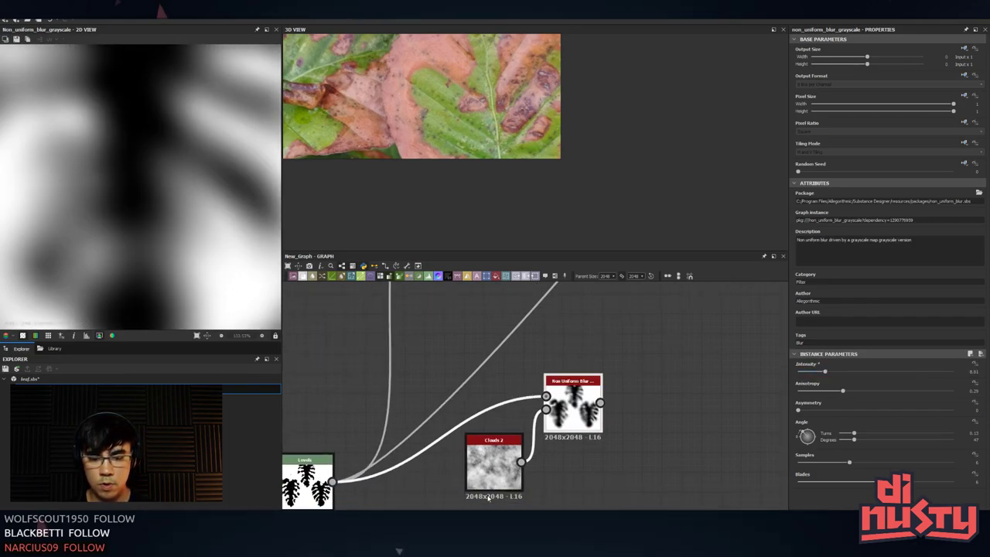
left_click(494, 469)
key("Delete")
left_click_drag(333, 482, 546, 410)
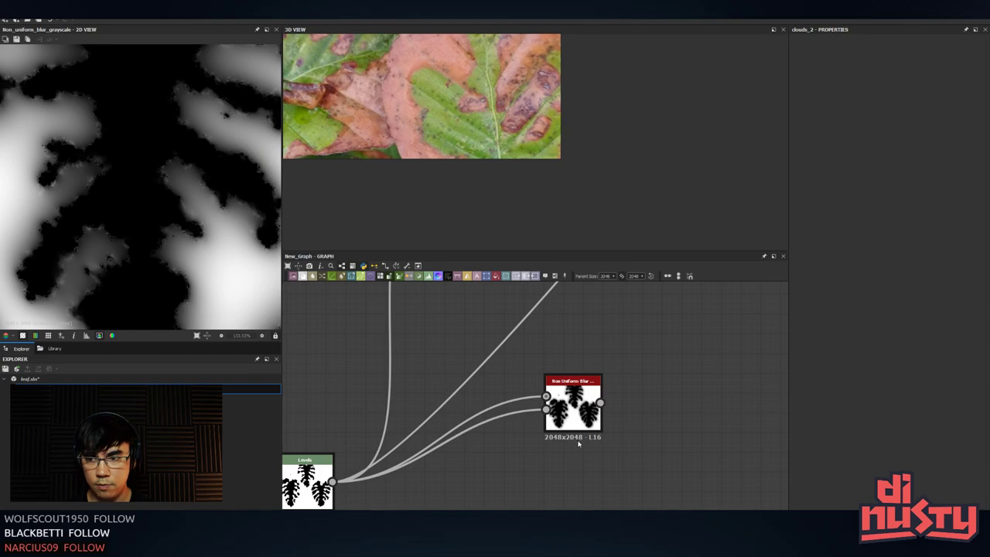
scroll(163, 206, "up", 6)
middle_click_drag(221, 115, 168, 148)
scroll(228, 193, "up", 2)
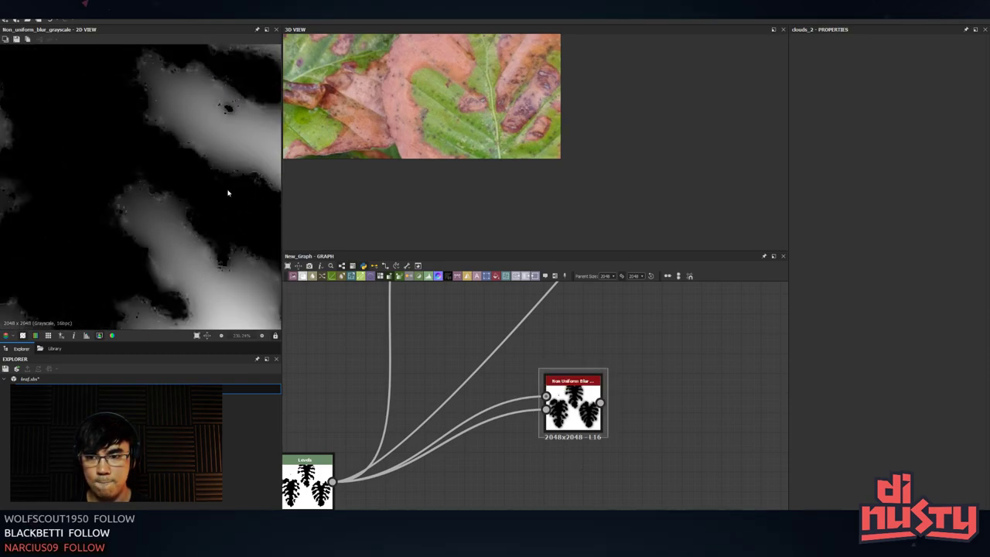
- Move the Non Uniform Blur node up the graph to just below the final Blend
left_click(575, 397)
scroll(621, 389, "down", 3)
middle_click_drag(621, 389, 598, 455)
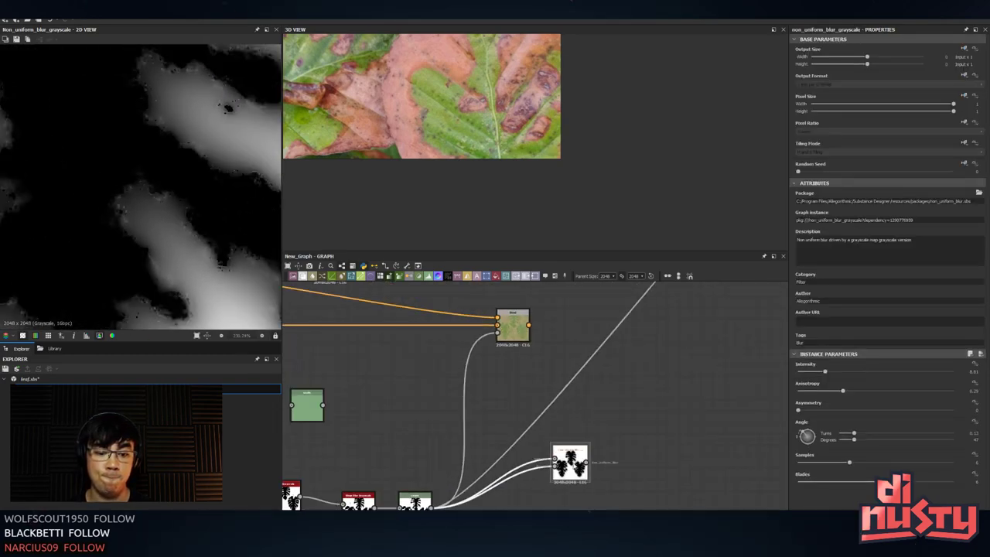
middle_click_drag(593, 415, 568, 428)
scroll(568, 429, "down", 2)
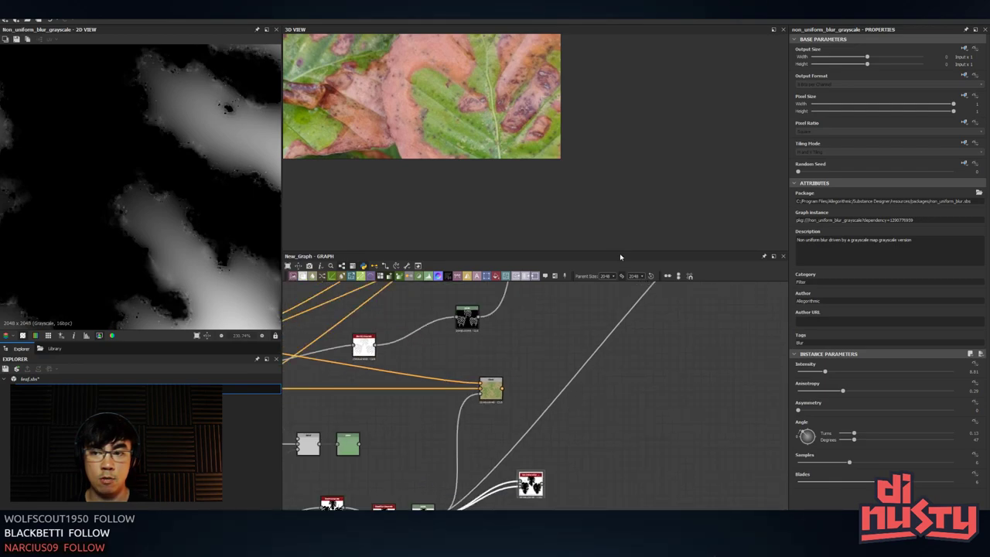
mouse_move(637, 320)
middle_mouse_down()
mouse_move(630, 294)
mouse_move(638, 331)
middle_mouse_up()
middle_click_drag(635, 420, 628, 378)
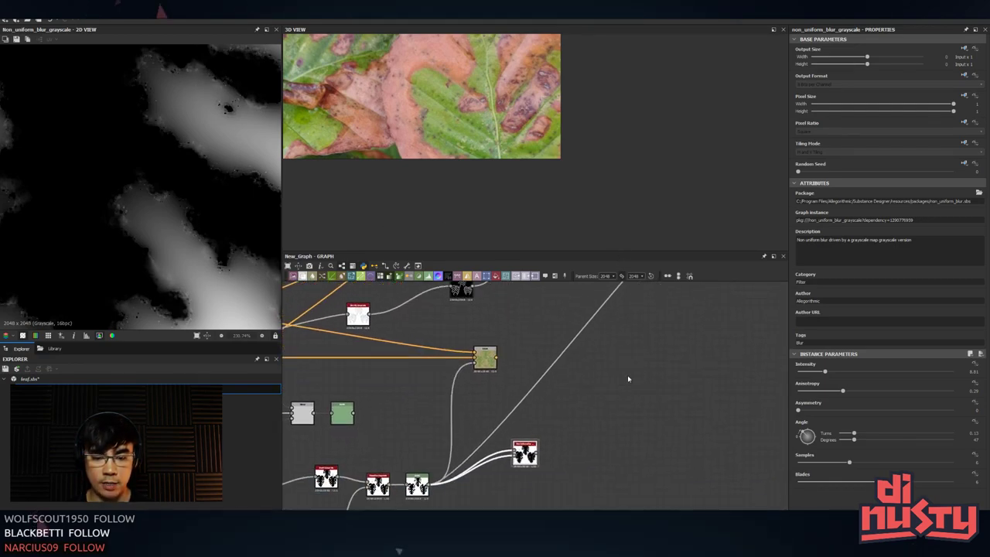
left_click_drag(532, 456, 603, 335)
middle_click_drag(683, 337, 531, 471)
scroll(530, 471, "up", 2)
left_click_drag(411, 472, 544, 336)
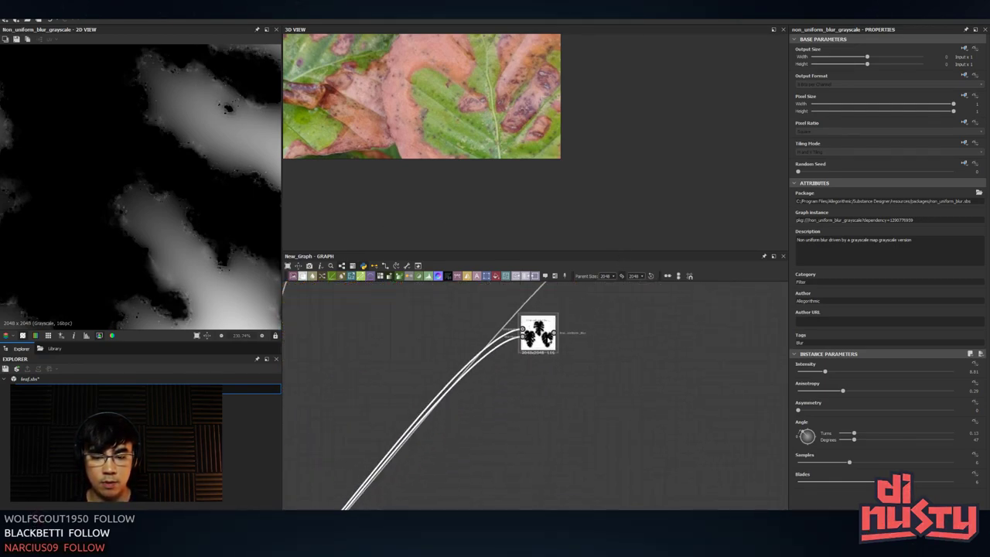
middle_click_drag(625, 340, 506, 494)
scroll(530, 422, "up", 2)
- Connect the Non Uniform Blur output to the final Blend's opacity input in place of the Levels mask, and preview the blend
double_click(501, 368)
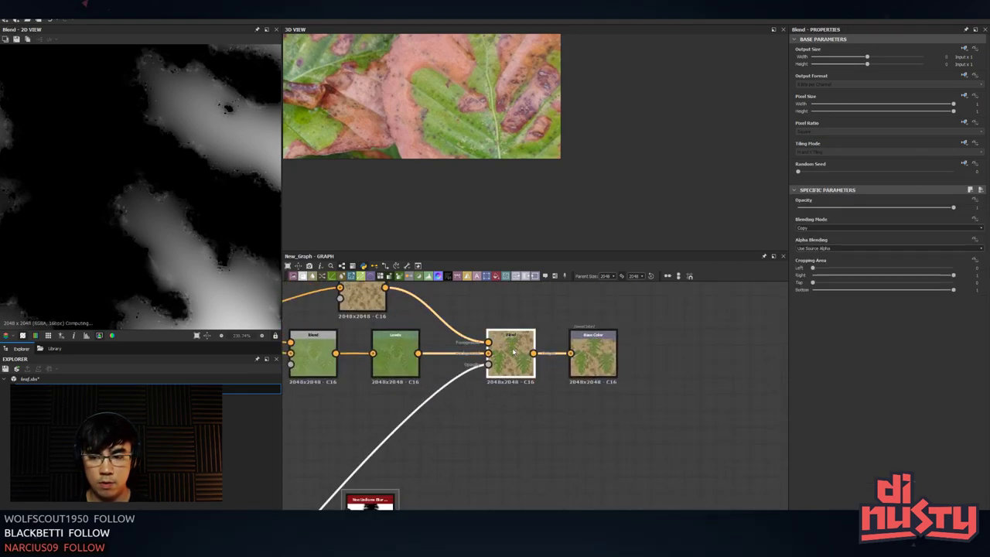
double_click(489, 366)
middle_click_drag(395, 508, 412, 486)
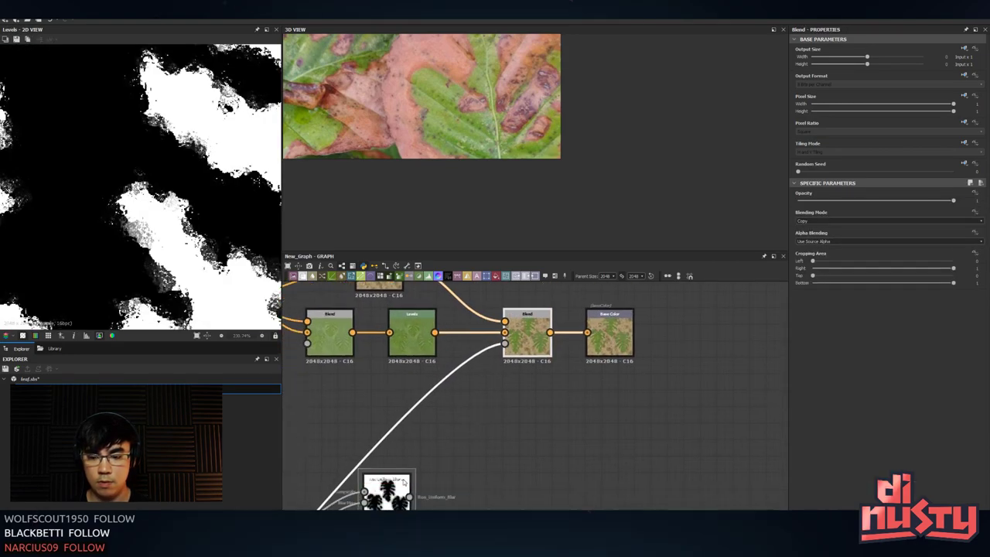
double_click(411, 498)
left_click_drag(411, 497, 505, 335)
double_click(505, 343)
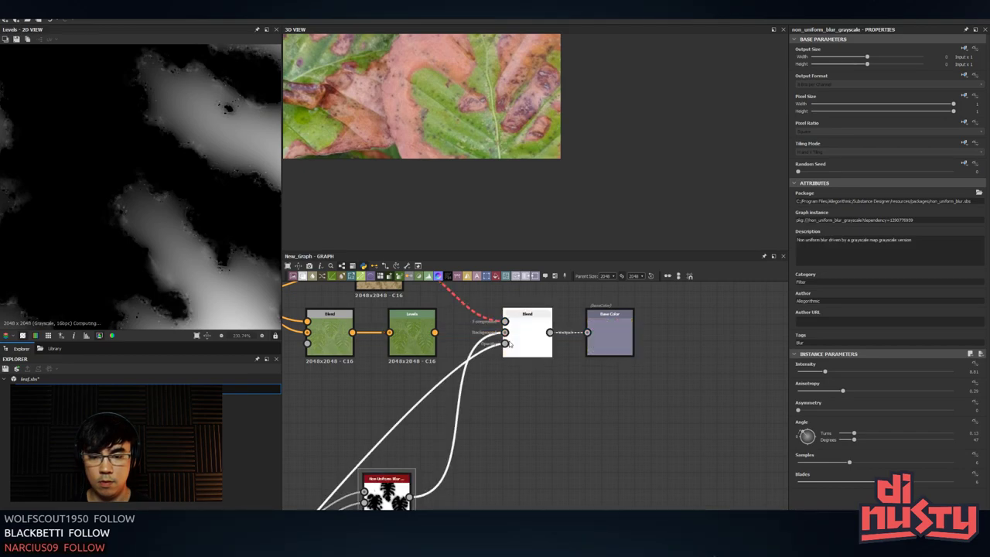
key("ctrl+z")
left_click_drag(413, 493, 505, 343)
double_click(534, 340)
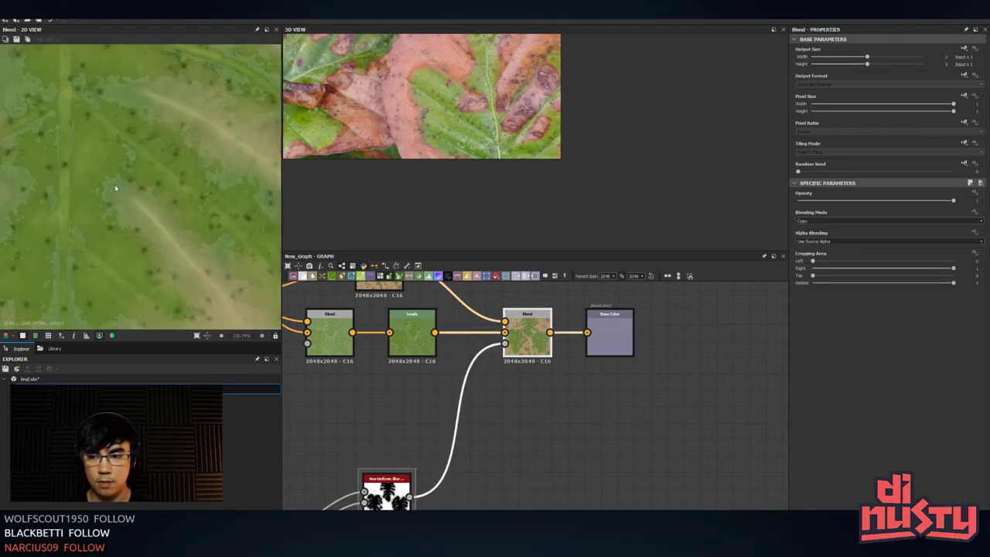
- Set the Non Uniform Blur's intensity to about 1.6 and anisotropy to about 0.48, and preview the softened mask
left_click(387, 481)
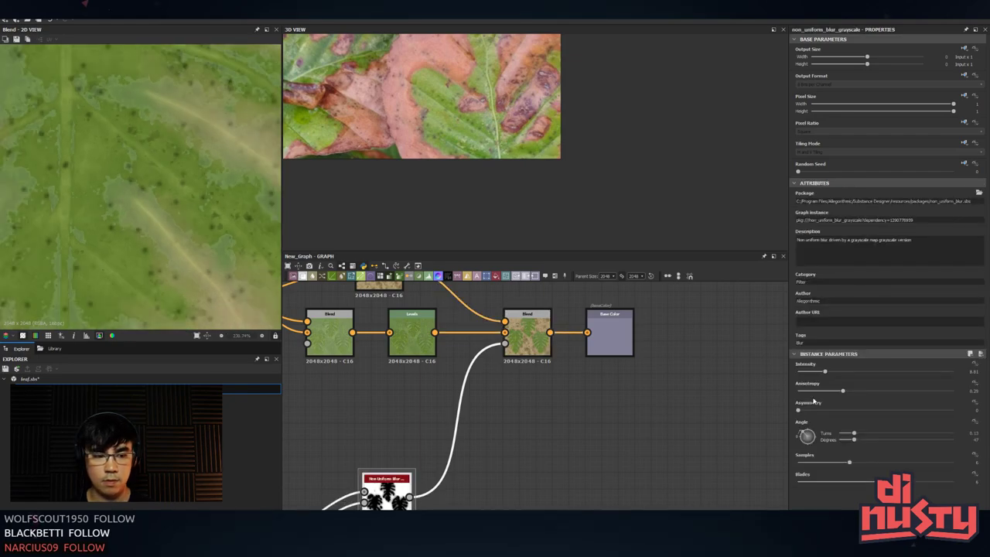
left_click_drag(824, 374, 875, 392)
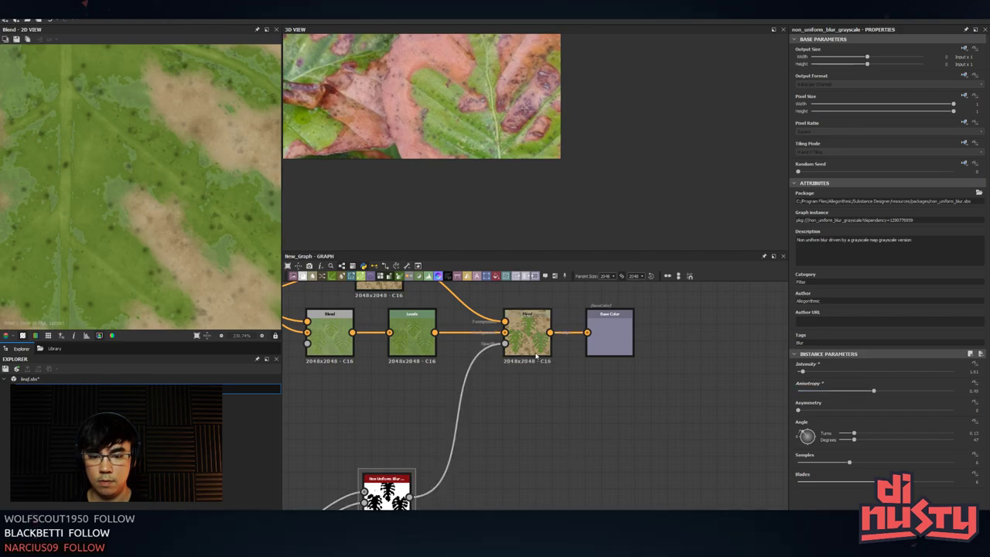
left_click(505, 348)
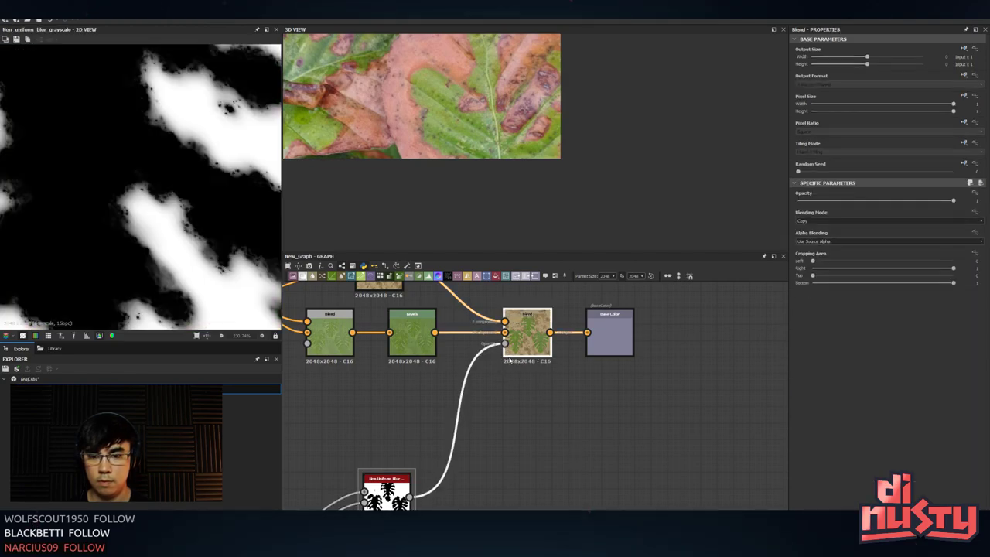
- Move the Non Uniform Blur node back and insert a Levels node between it and the final Blend's opacity input
middle_click_drag(440, 500, 488, 429)
left_click(447, 425)
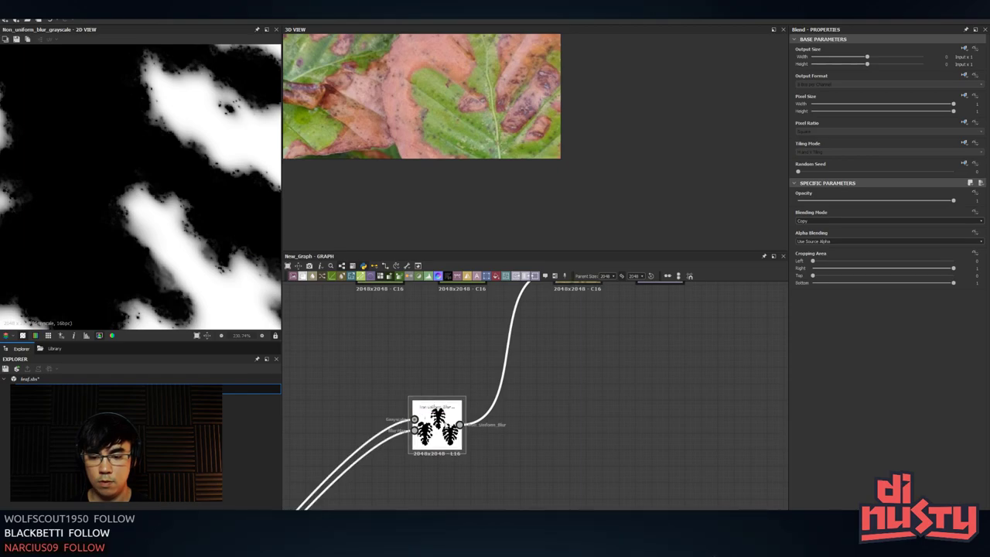
key("space")
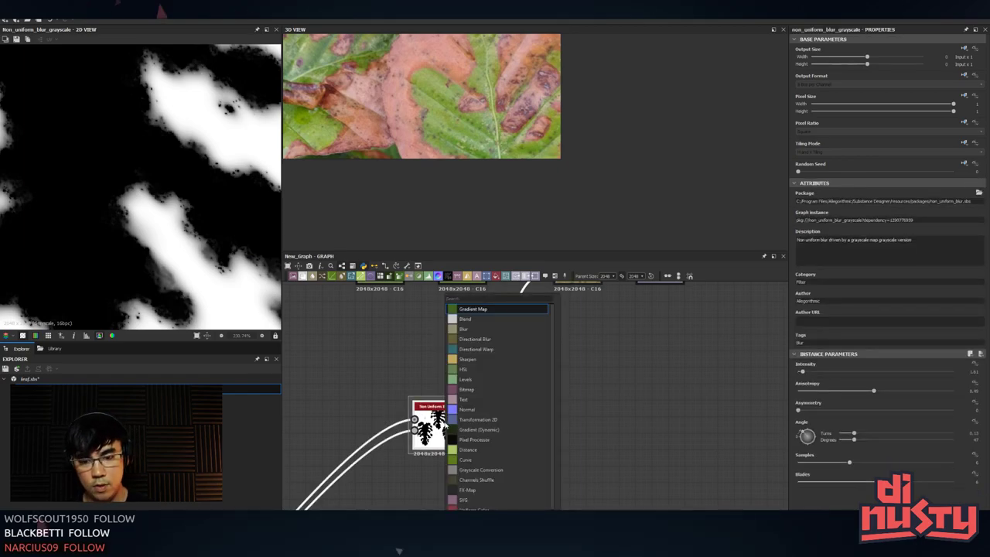
left_click(638, 376)
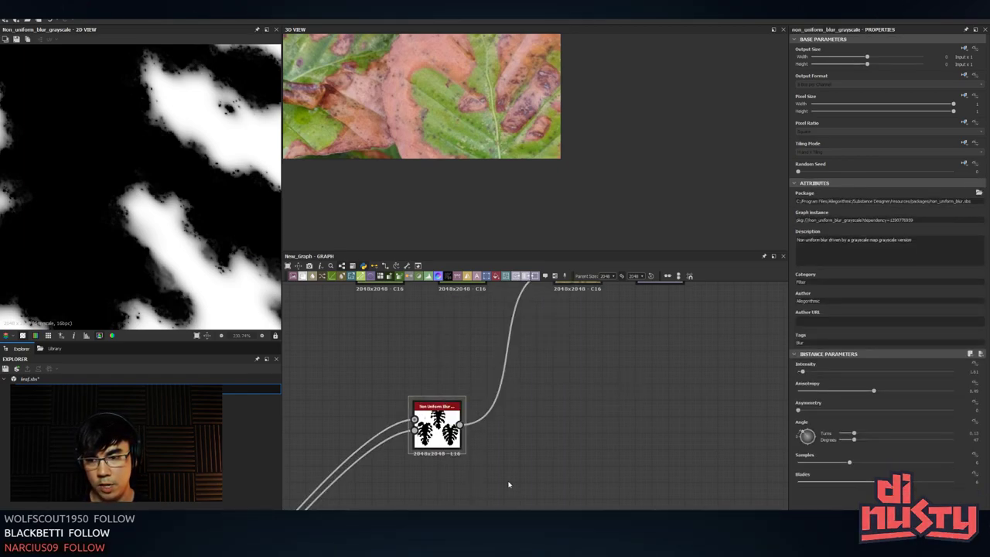
scroll(574, 400, "down", 2)
middle_click_drag(518, 469, 519, 441)
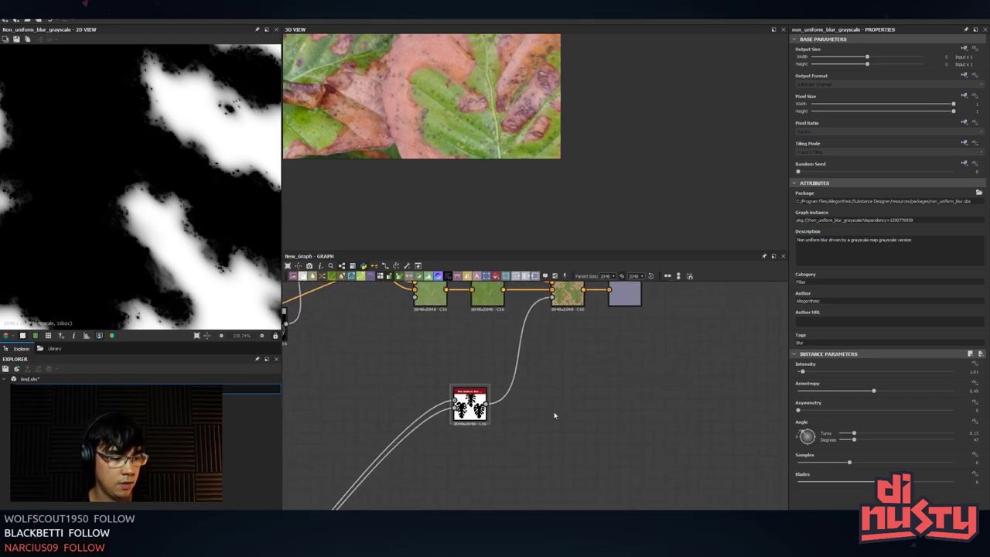
left_click_drag(470, 408, 390, 437)
key("space")
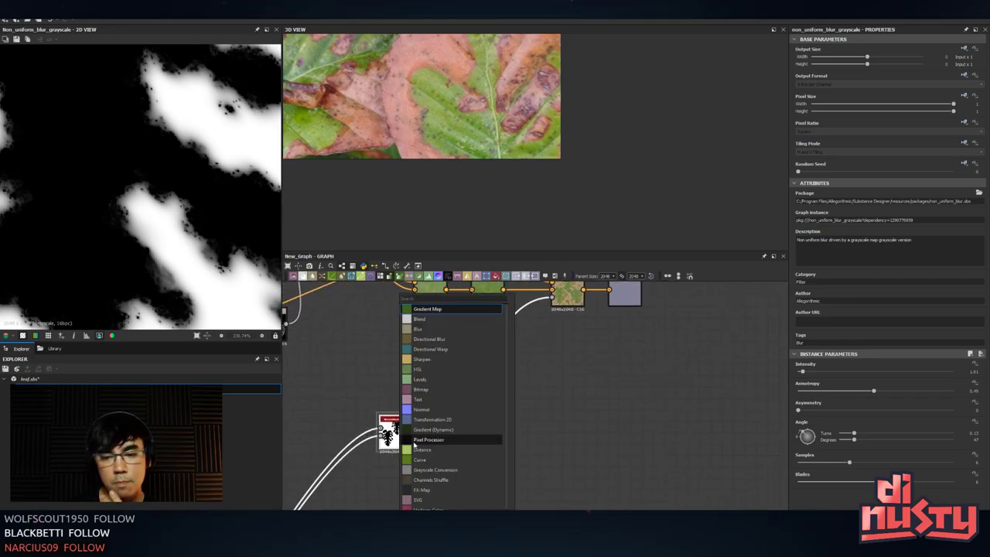
left_click(420, 379)
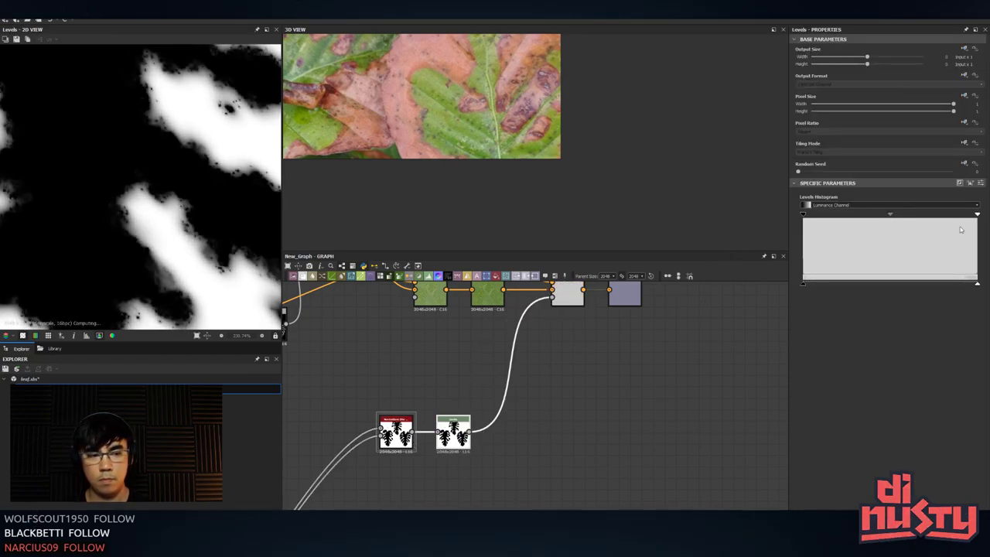
- Try adjusting the white point of the Levels node on the softened mask and preview the base color output
mouse_move(978, 216)
left_mouse_down()
mouse_move(929, 218)
mouse_move(981, 218)
left_mouse_up()
left_click(585, 395)
middle_click_drag(584, 394, 598, 430)
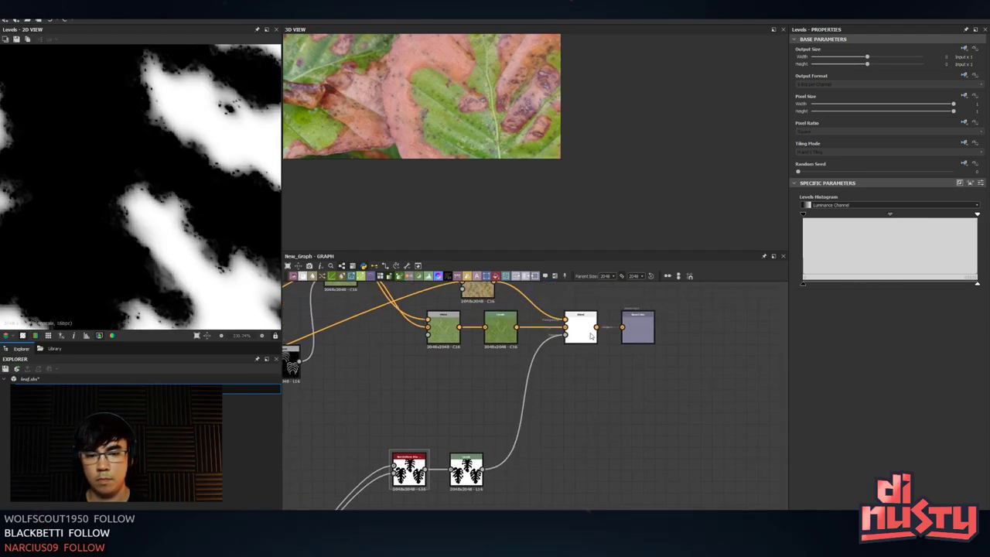
double_click(642, 327)
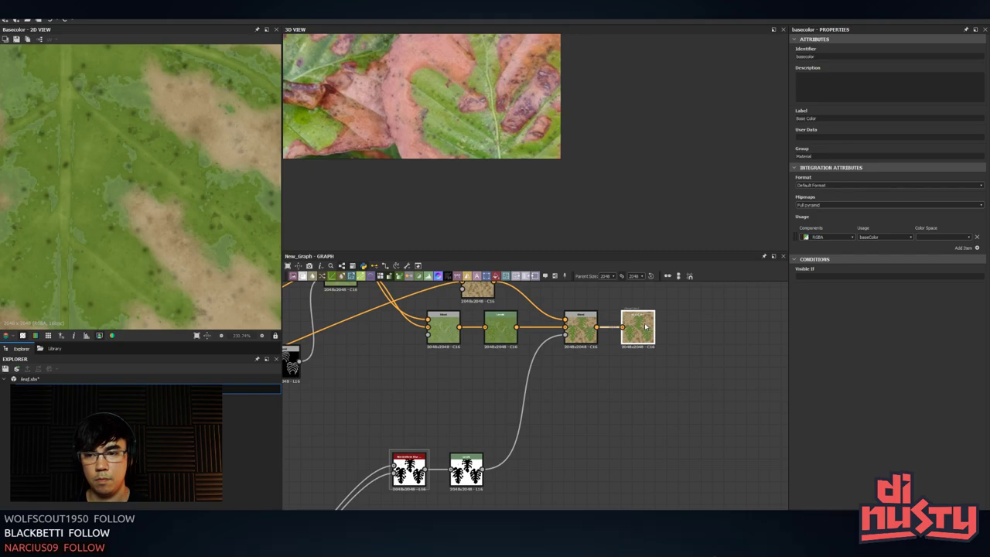
- Trace the edge mask back through the Non Uniform Blur, previewing the Levels and Slope Blur nodes that feed it
middle_click_drag(409, 478, 492, 395)
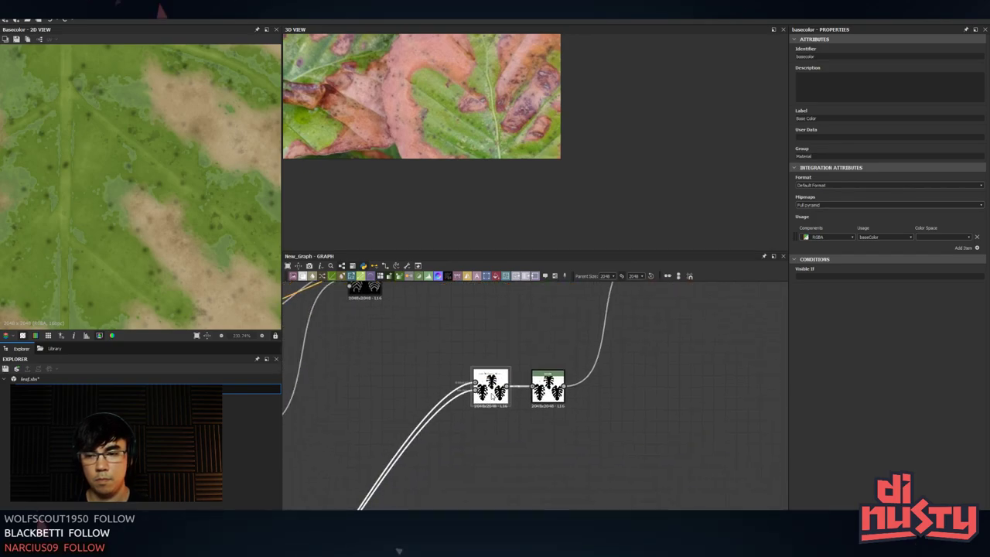
double_click(492, 397)
middle_click_drag(338, 496, 581, 322)
middle_click_drag(475, 462, 595, 349)
scroll(591, 353, "down", 2)
double_click(528, 418)
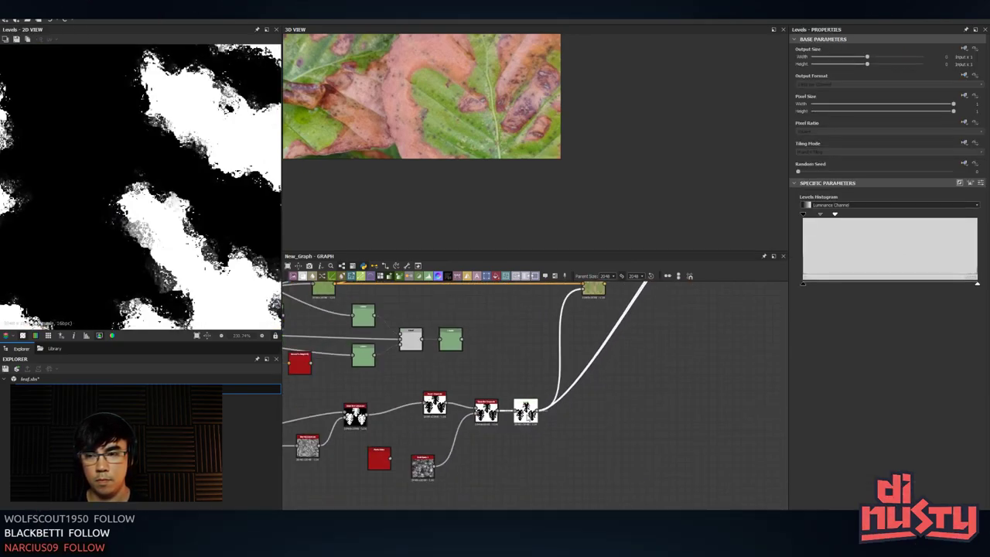
double_click(490, 420)
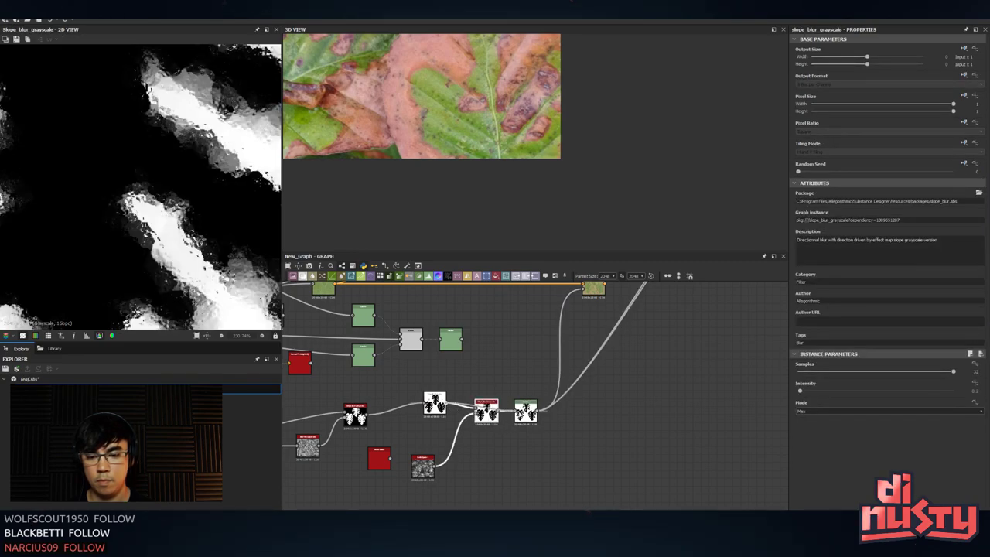
- Try the edge mask without the slope blur distortion, previewing the Levels, Non Uniform Blur and final Blend
double_click(525, 410)
middle_click_drag(597, 352, 515, 512)
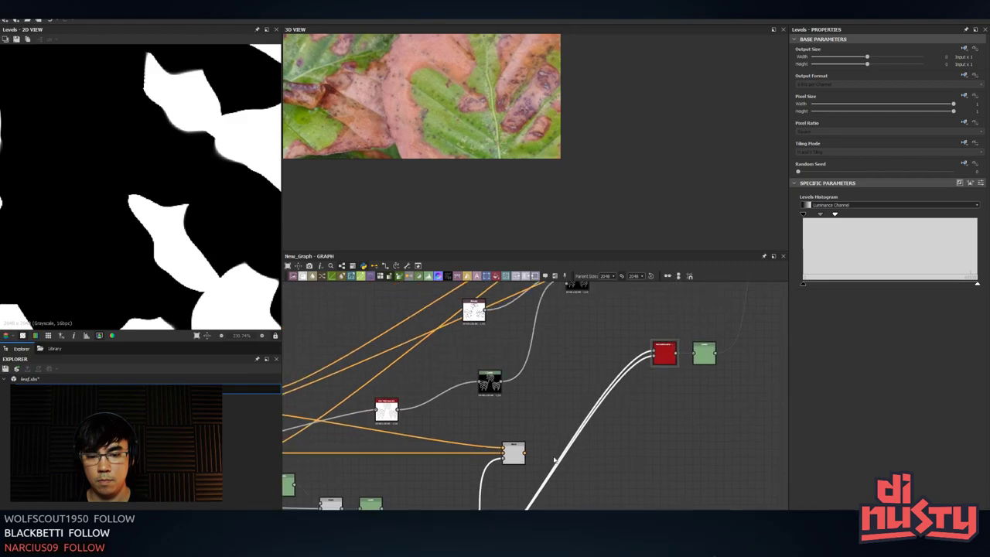
double_click(663, 351)
middle_click_drag(680, 366, 534, 426)
left_click(556, 410)
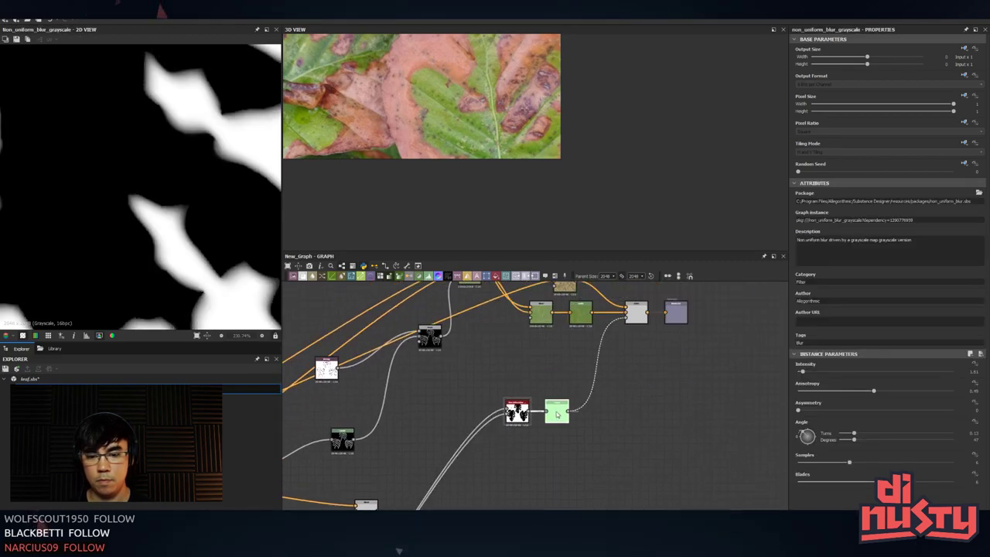
double_click(636, 314)
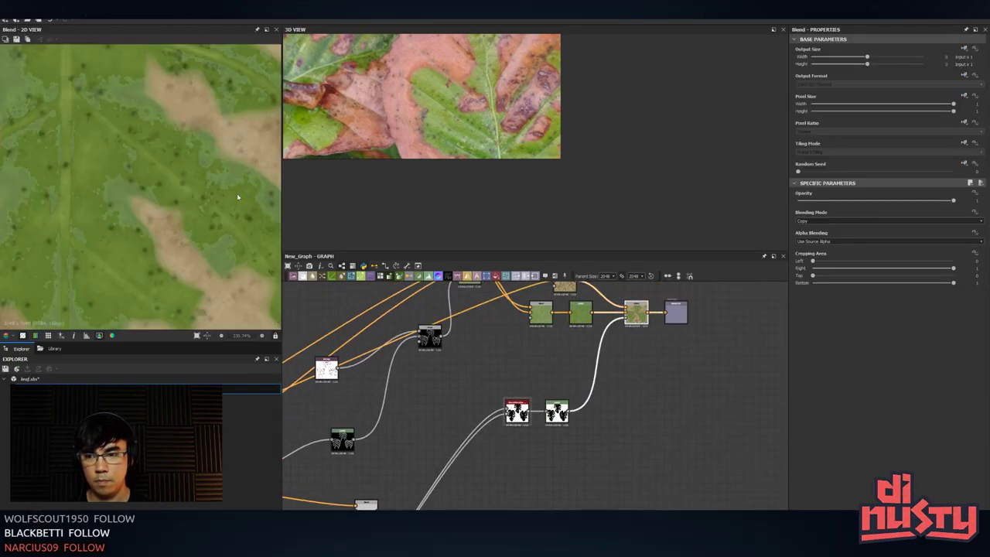
- Undo the slope blur change and the Levels node inserted after the Non Uniform Blur, and preview the edge mask's Levels
middle_click_drag(580, 500, 708, 294)
key("ctrl+z")
key("ctrl+z")
key("ctrl+z")
scroll(540, 434, "down", 3)
scroll(540, 434, "up", 3)
double_click(557, 344)
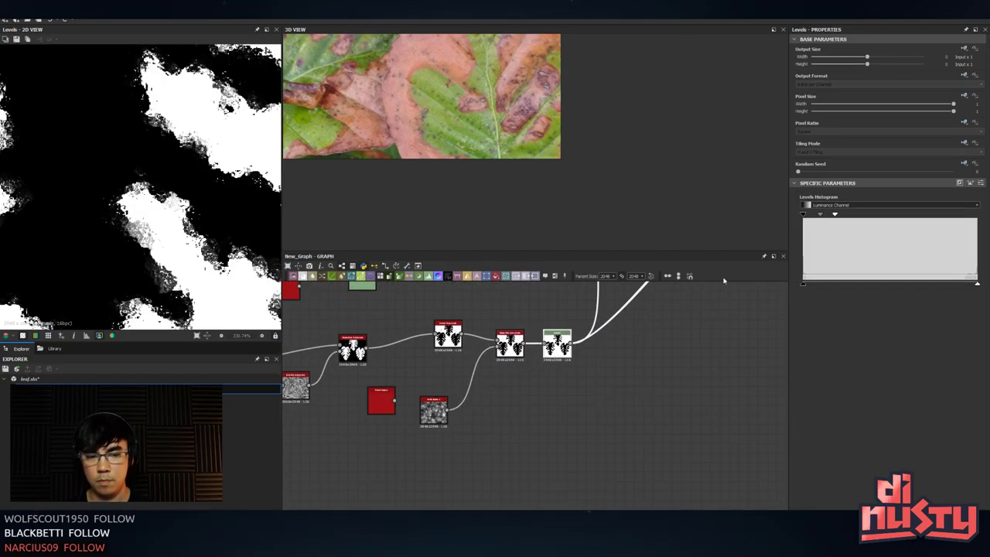
- Raise the intensity of the Slope Blur before the edge mask's Levels to 0.4 and preview the Non Uniform Blur
left_click(510, 344)
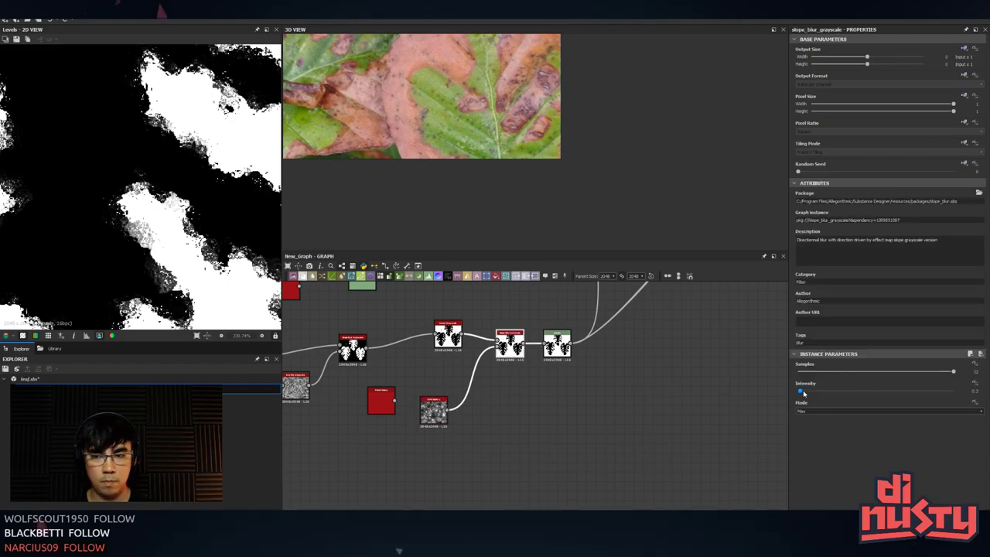
left_click_drag(803, 393, 802, 393)
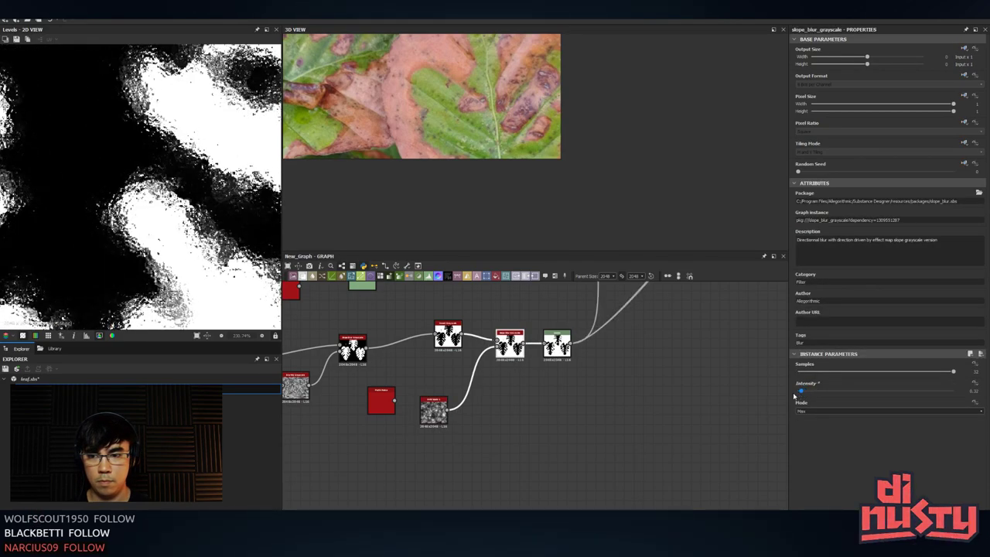
mouse_move(612, 318)
middle_mouse_down()
mouse_move(553, 410)
mouse_move(542, 404)
middle_mouse_up()
middle_click_drag(645, 312, 463, 469)
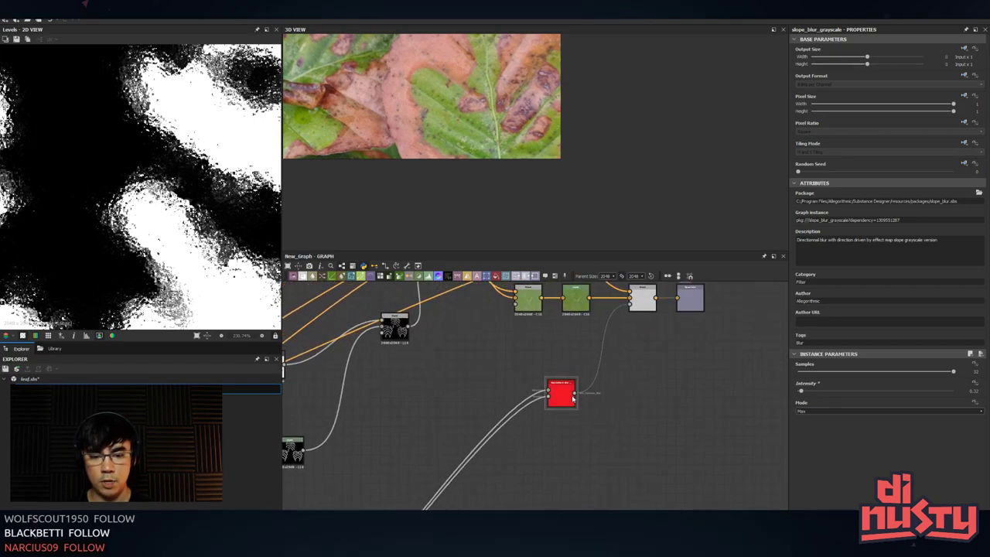
double_click(573, 397)
mouse_move(534, 402)
middle_mouse_down()
mouse_move(500, 435)
mouse_move(550, 393)
middle_mouse_up()
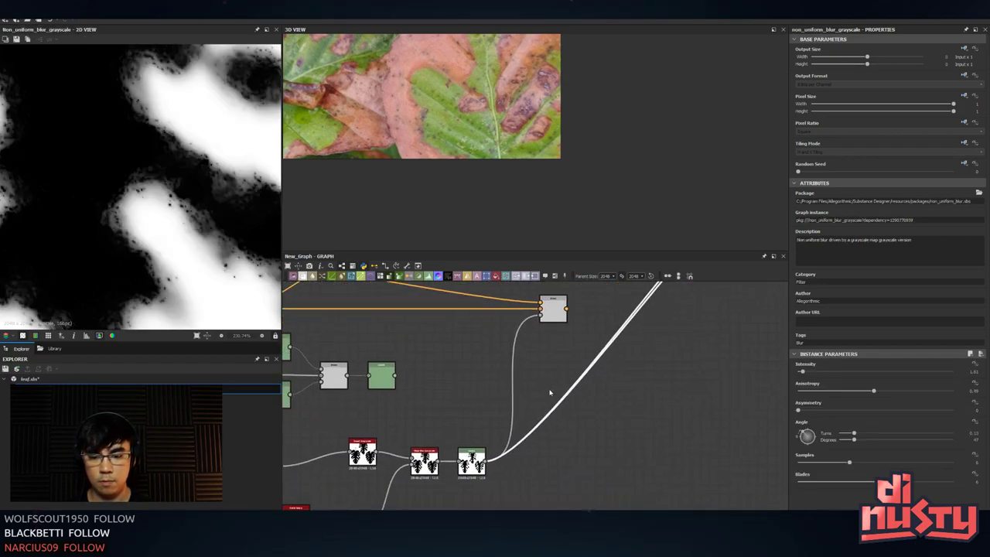
left_click(424, 461)
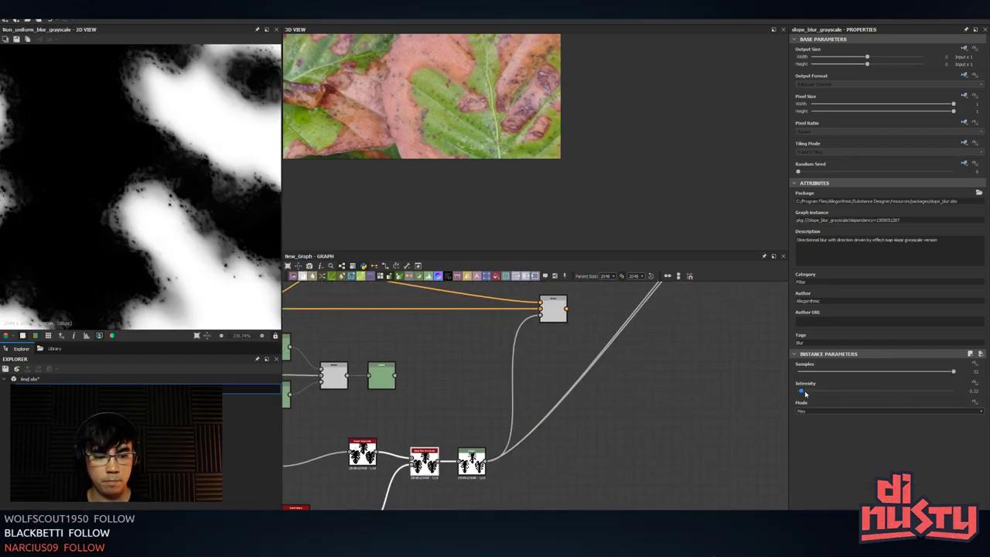
left_click_drag(802, 392, 802, 396)
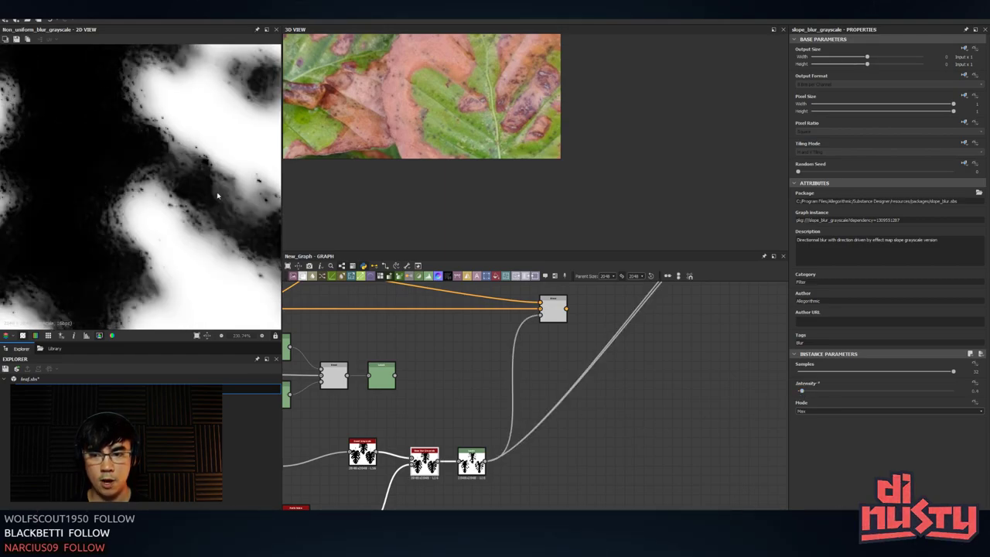
scroll(217, 196, "down", 5)
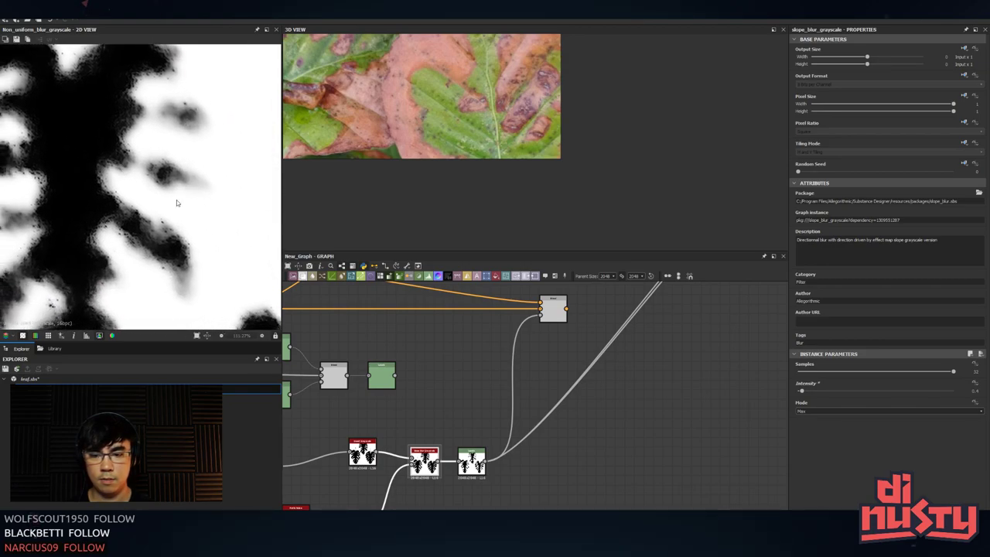
- Set the intensity of the Slope Blur ahead of the Invert Grayscale node to 0 and preview its leaf mask
middle_click_drag(468, 467, 501, 396)
left_click(398, 382)
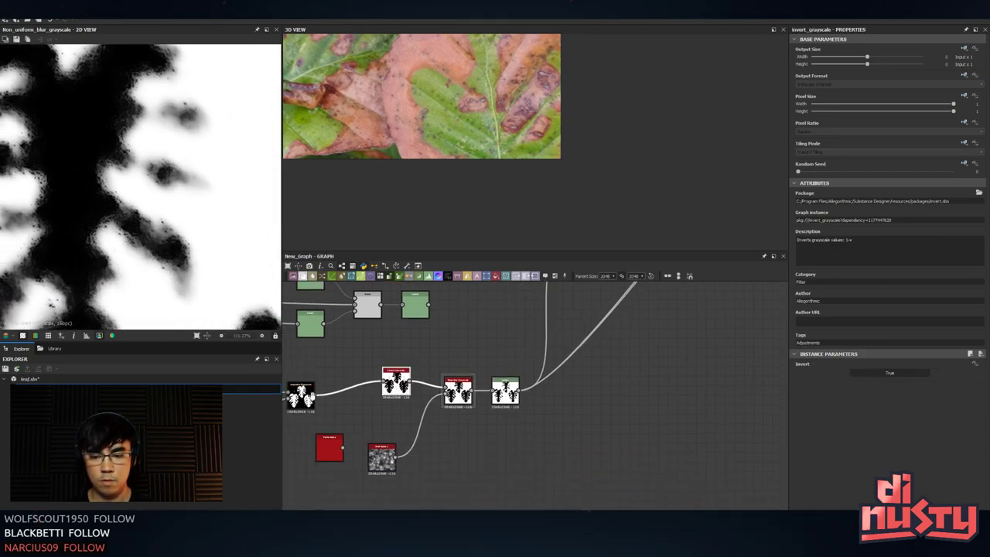
middle_click_drag(424, 360, 412, 352)
middle_click_drag(374, 413, 430, 407)
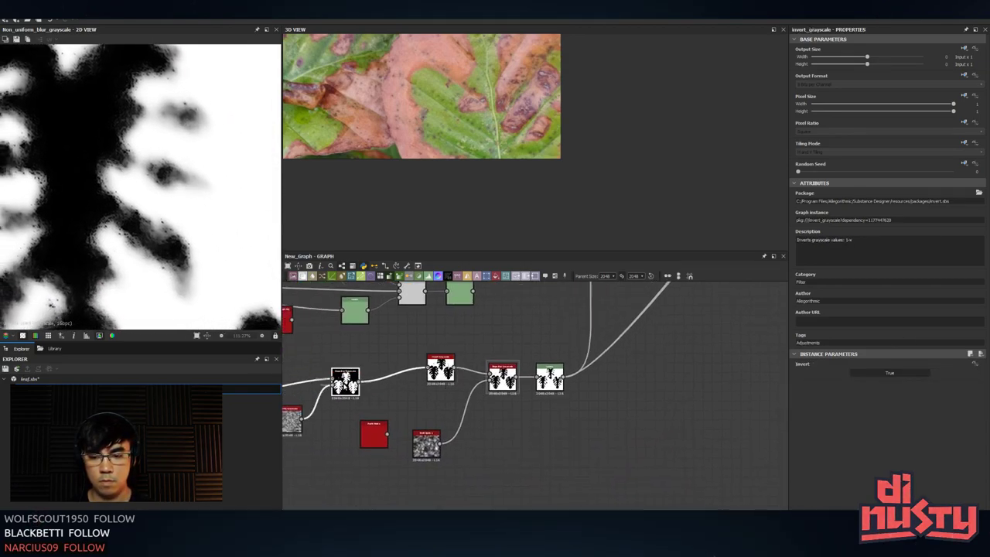
left_click(502, 377)
left_click_drag(810, 391, 792, 394)
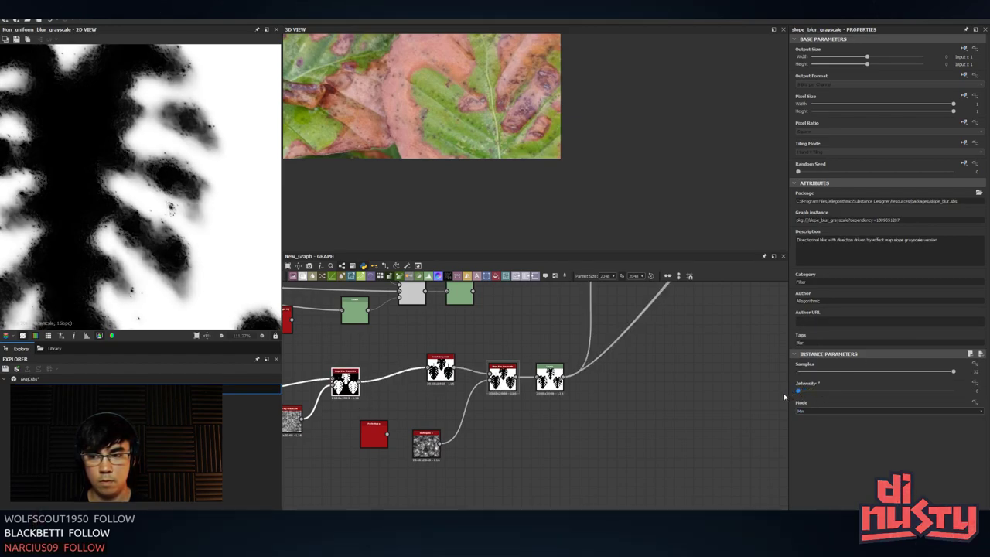
middle_click_drag(784, 393, 503, 391)
double_click(412, 386)
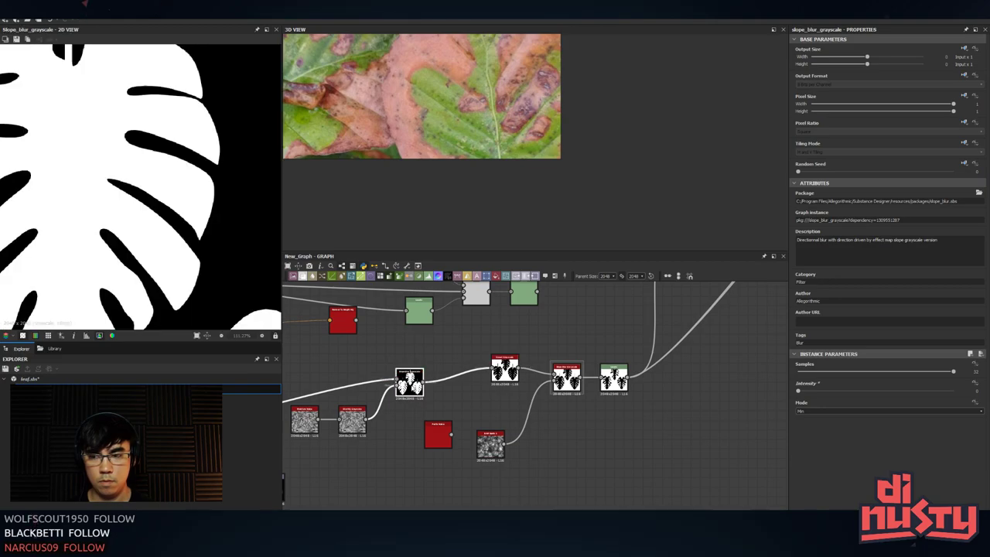
- Preview the edge mask at its Levels node and at the Non Uniform Blur, inspecting the damage edges up close
left_click_drag(366, 421, 435, 405)
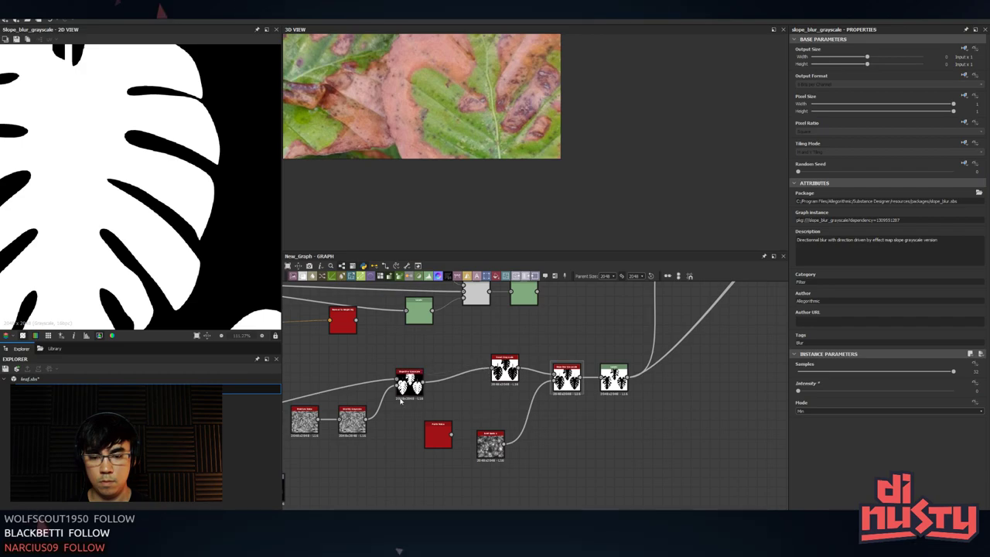
scroll(401, 401, "down", 1)
middle_click_drag(400, 401, 397, 454)
double_click(479, 442)
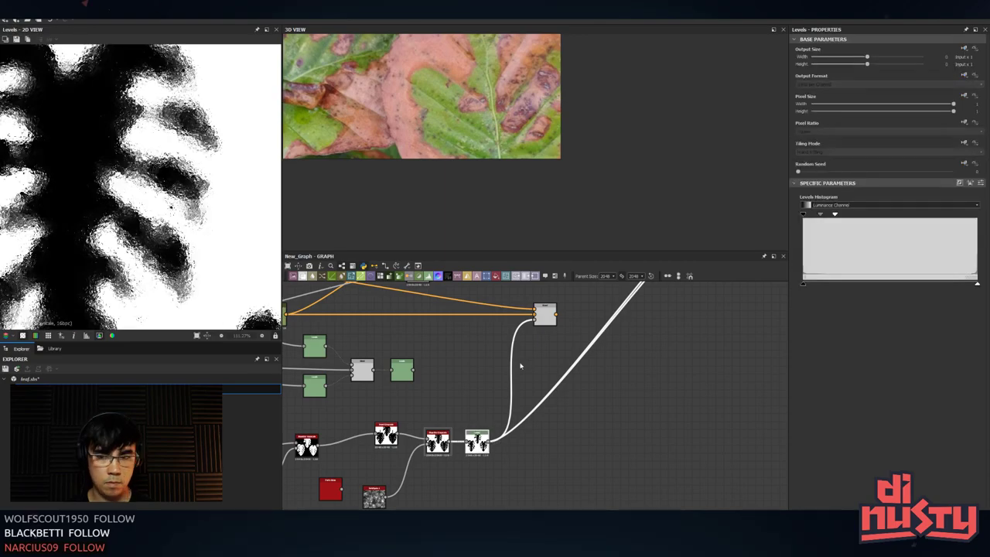
middle_click_drag(521, 366, 472, 494)
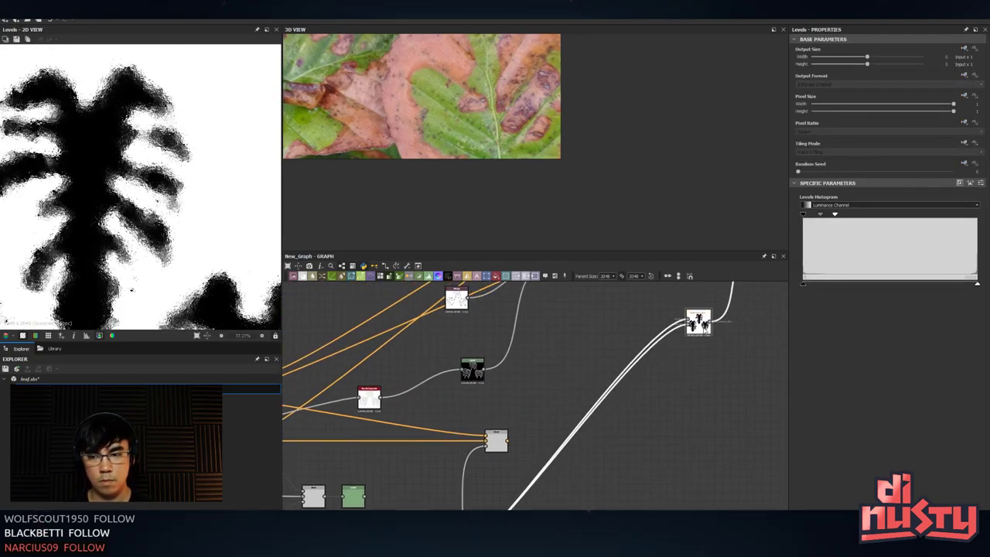
double_click(705, 329)
scroll(144, 170, "up", 5)
middle_click_drag(650, 360, 371, 509)
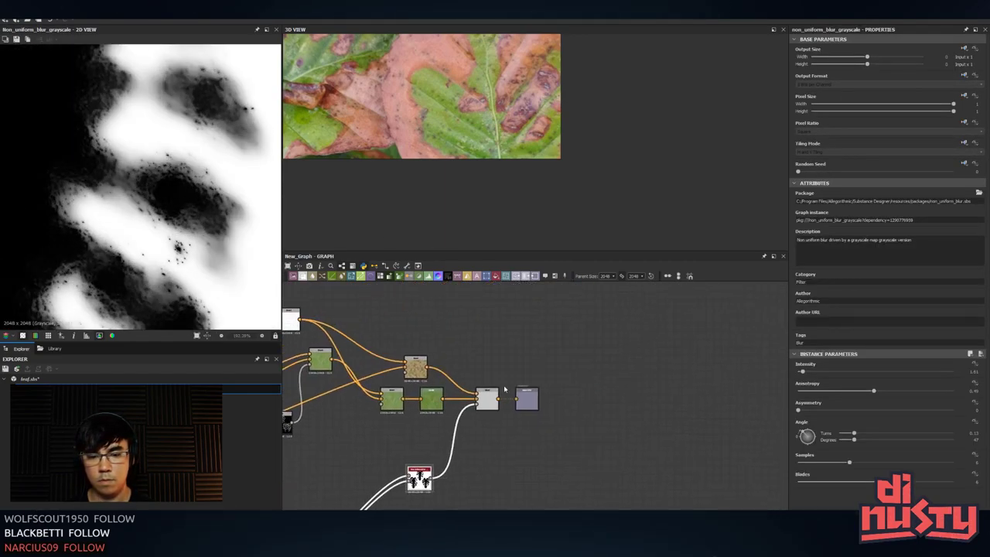
- Compare the final Blend's brown edge damage with the Non Uniform Blur mask that drives it
left_click(489, 401)
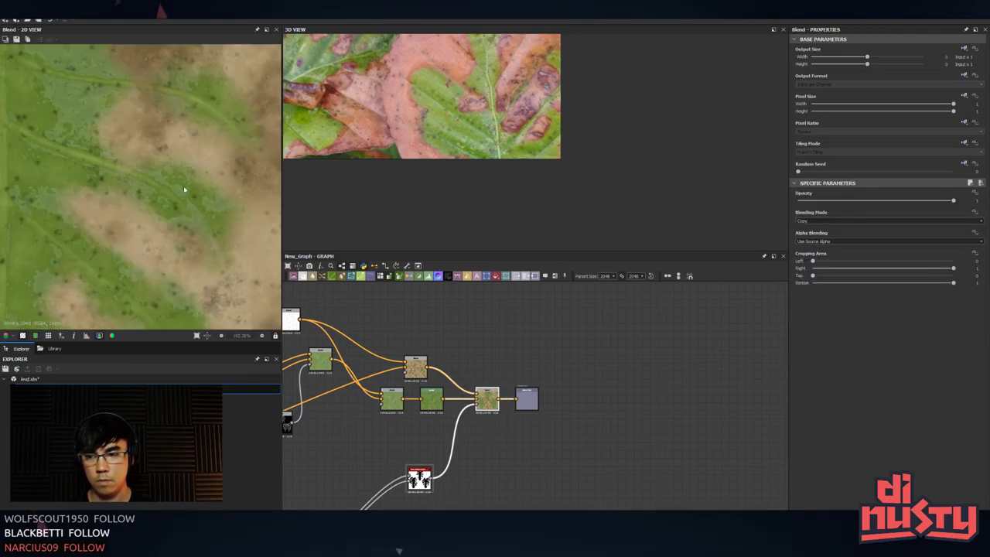
scroll(154, 178, "down", 2)
scroll(122, 165, "up", 2)
middle_click_drag(493, 430, 535, 402)
scroll(534, 403, "up", 2)
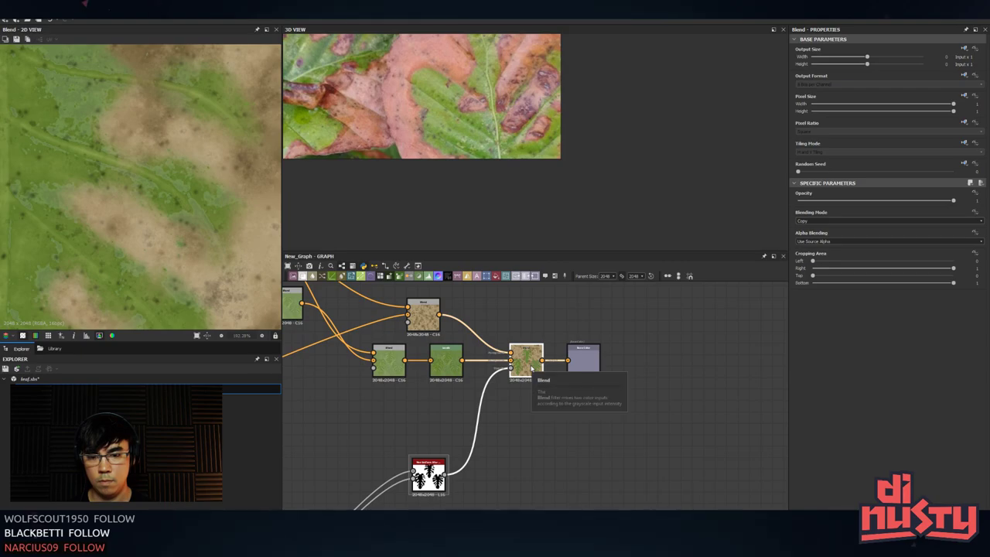
left_click(428, 473)
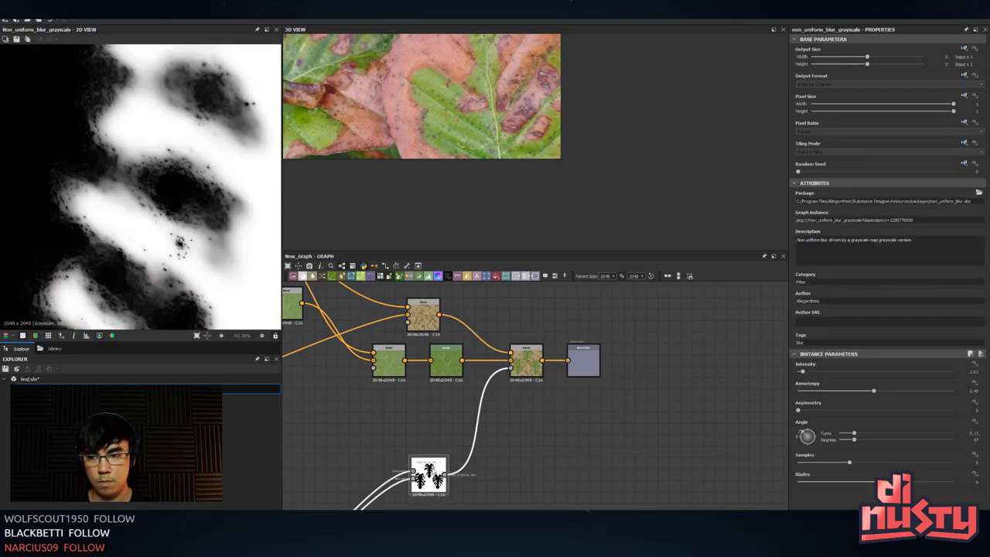
left_click(533, 371)
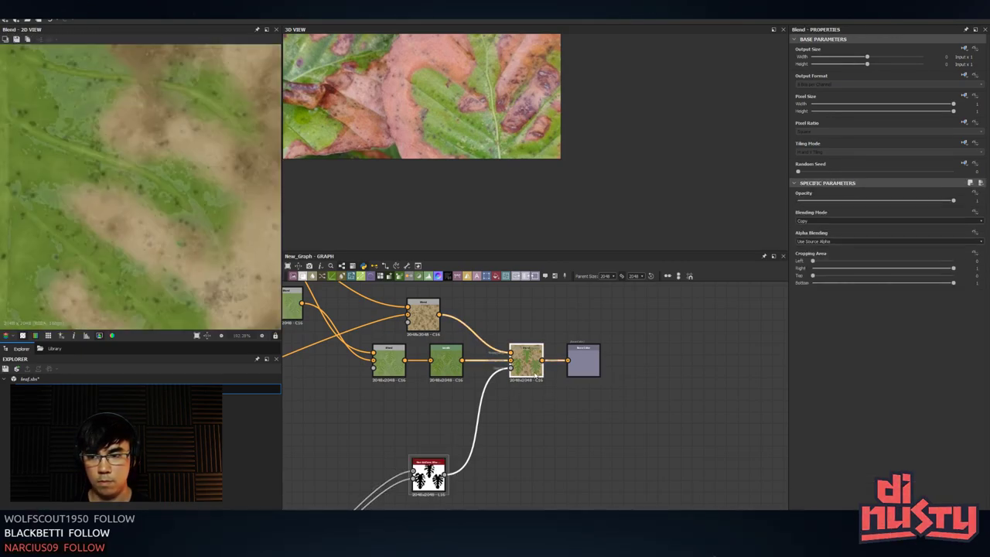
- Add a Blend node below the Non Uniform Blur and connect the blur's output to its foreground input
middle_click_drag(449, 445, 568, 312)
middle_click_drag(496, 436, 474, 455)
left_click(526, 362)
left_click(540, 419)
key("space")
type("bl")
key("Return")
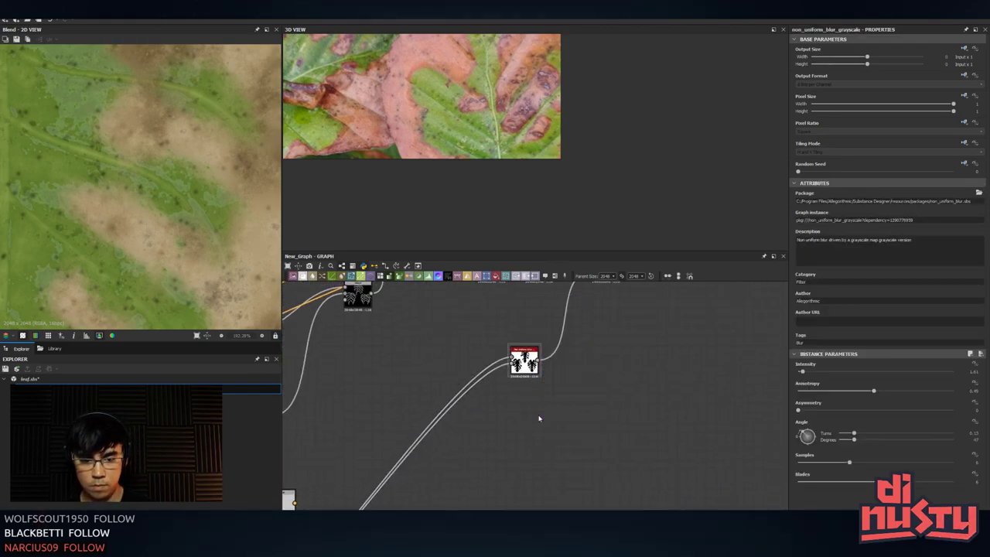
left_click(537, 358)
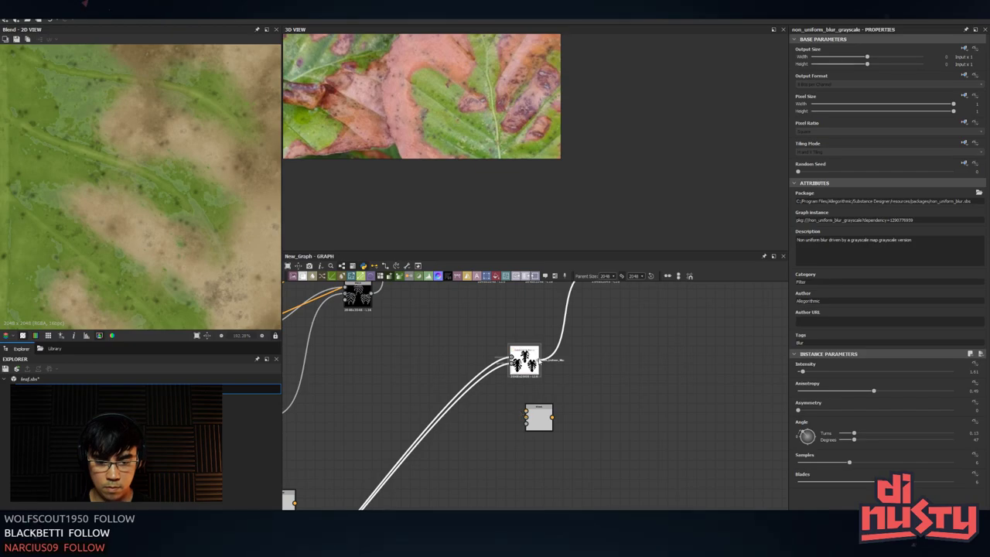
- Connect the edge mask's Levels output to the new Blend's background input
scroll(531, 416, "down", 2)
middle_click_drag(465, 474, 616, 383)
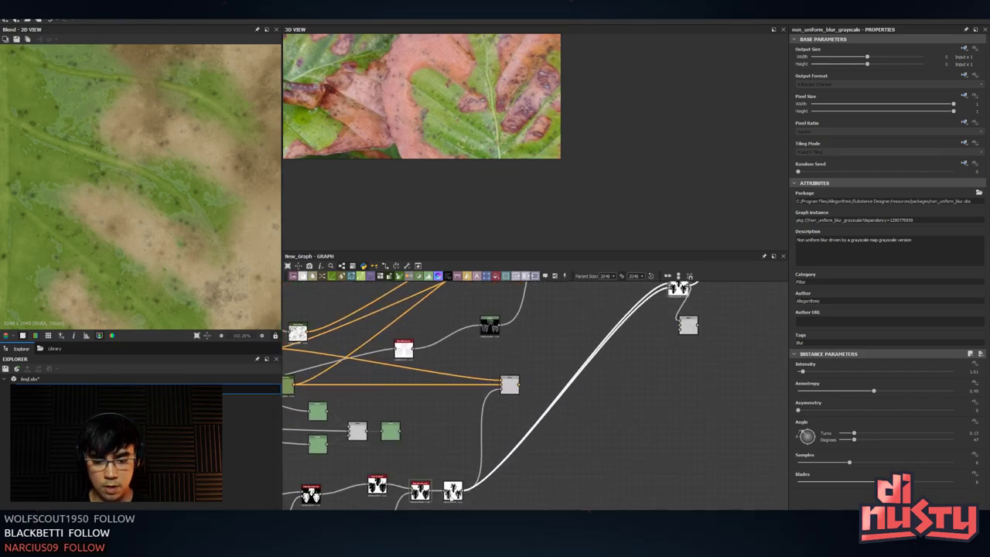
double_click(454, 496)
mouse_move(457, 491)
middle_mouse_down()
mouse_move(460, 482)
mouse_move(448, 492)
middle_mouse_up()
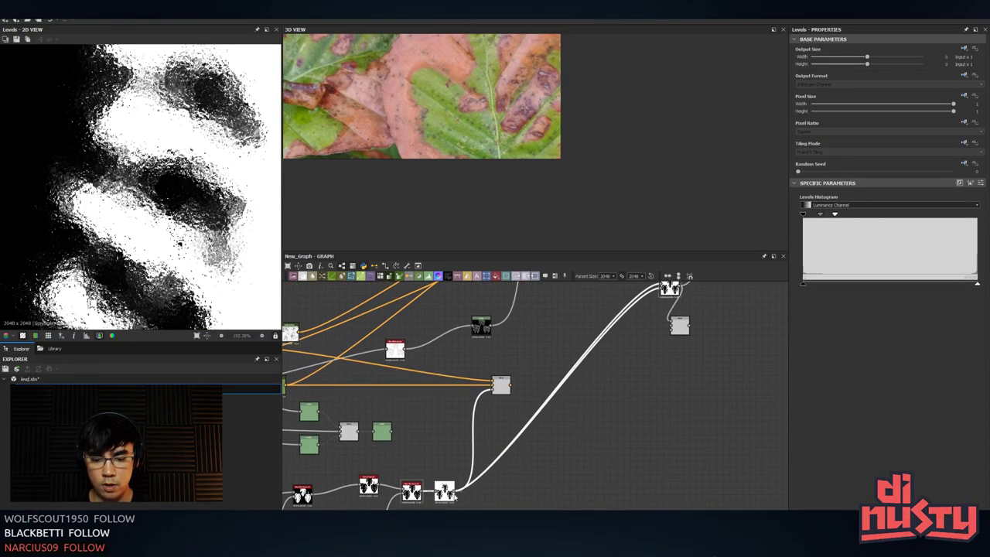
left_click_drag(455, 489, 673, 328)
- Preview the new mask Blend and set its blending mode to Multiply
double_click(680, 326)
middle_click_drag(731, 293, 598, 357)
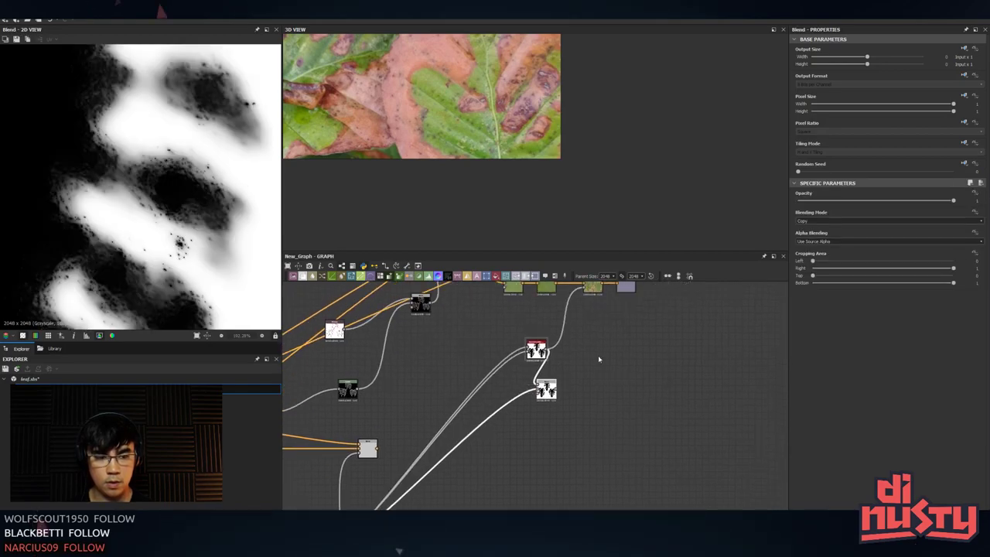
scroll(595, 357, "up", 2)
scroll(844, 221, "down", 2)
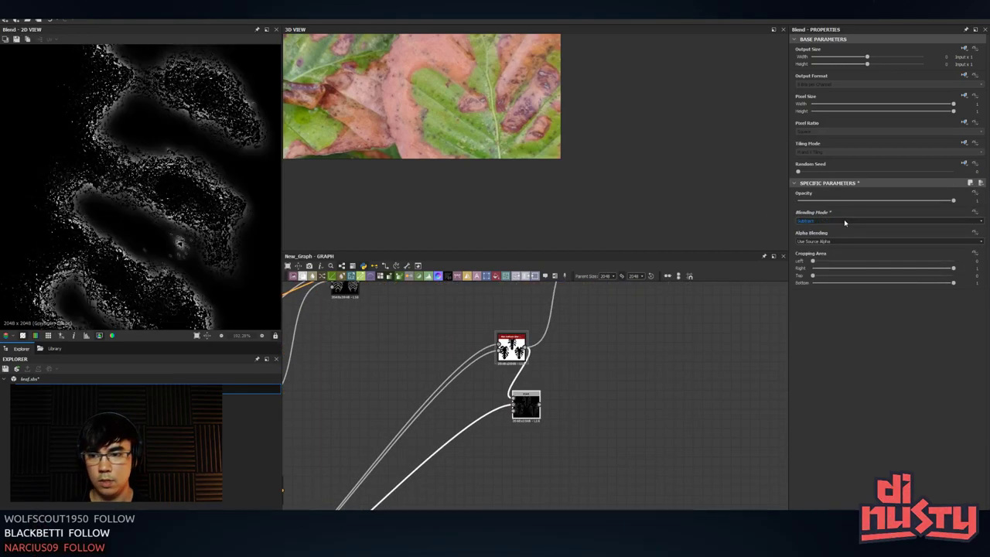
scroll(844, 221, "down", 1)
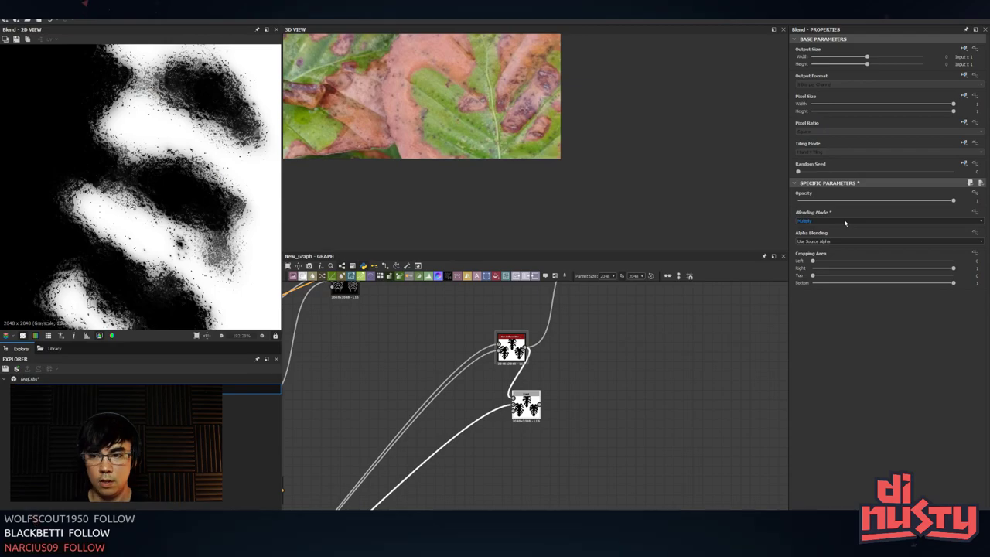
- Try other blending modes on the new mask Blend and settle on Min (Darken)
scroll(844, 222, "down", 3)
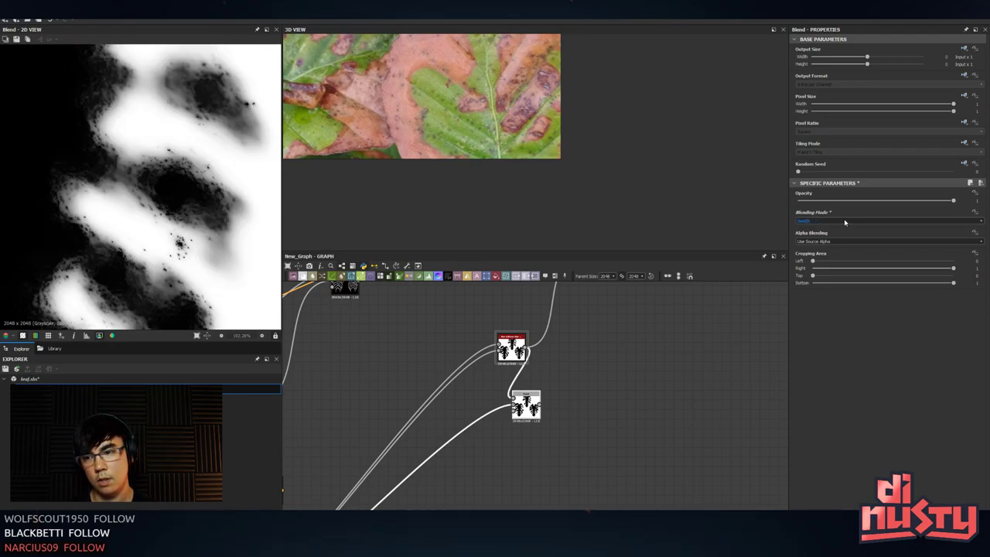
scroll(844, 222, "down", 1)
scroll(844, 222, "up", 1)
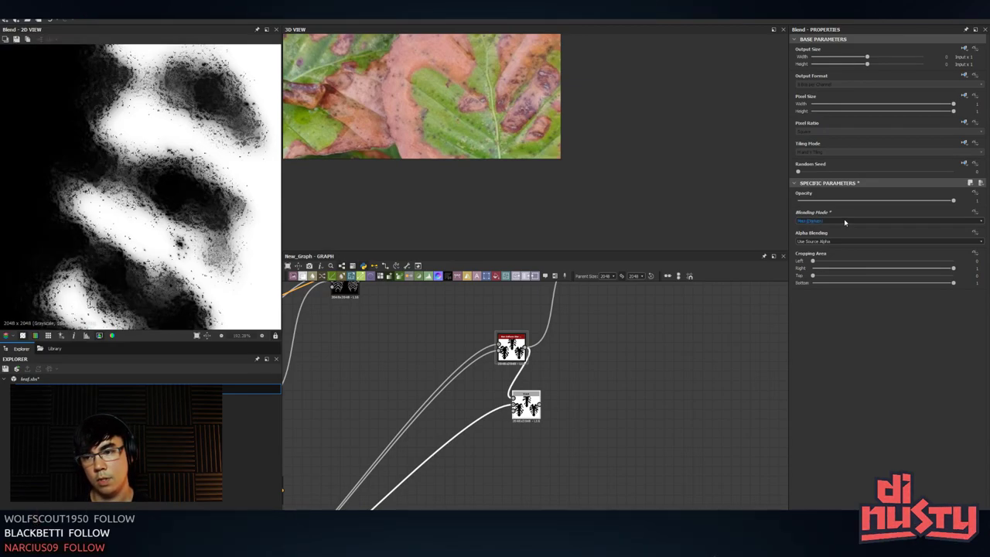
scroll(845, 223, "down", 1)
- Connect the new mask Blend's output to the final Blend's opacity input and preview the brown edge damage up close
middle_click_drag(643, 333, 627, 395)
left_click_drag(522, 478, 563, 318)
double_click(576, 315)
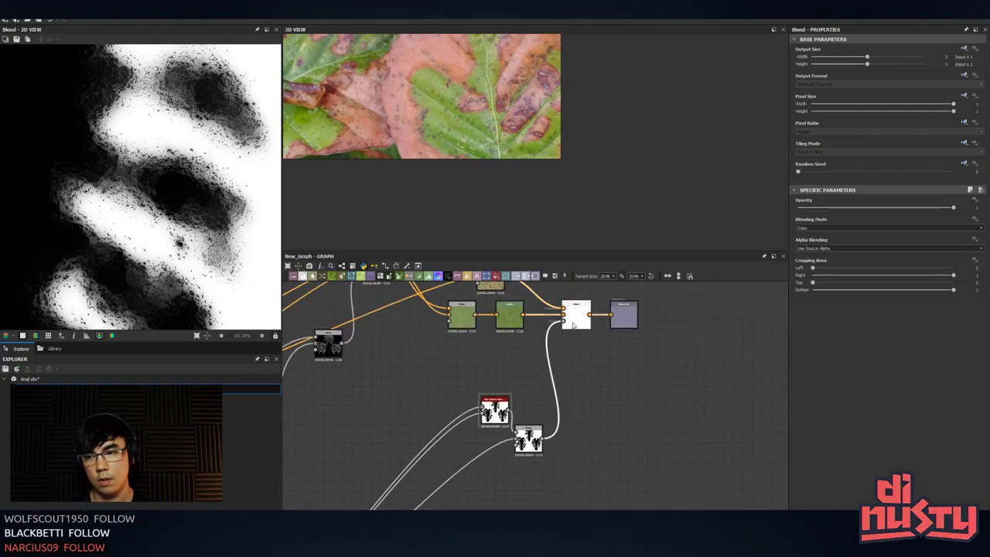
scroll(199, 191, "up", 3)
middle_click_drag(199, 190, 191, 164)
- Space out the Non Uniform Blur and mask Blend nodes, preview the final Blend again and save the package
left_click_drag(495, 411, 437, 420)
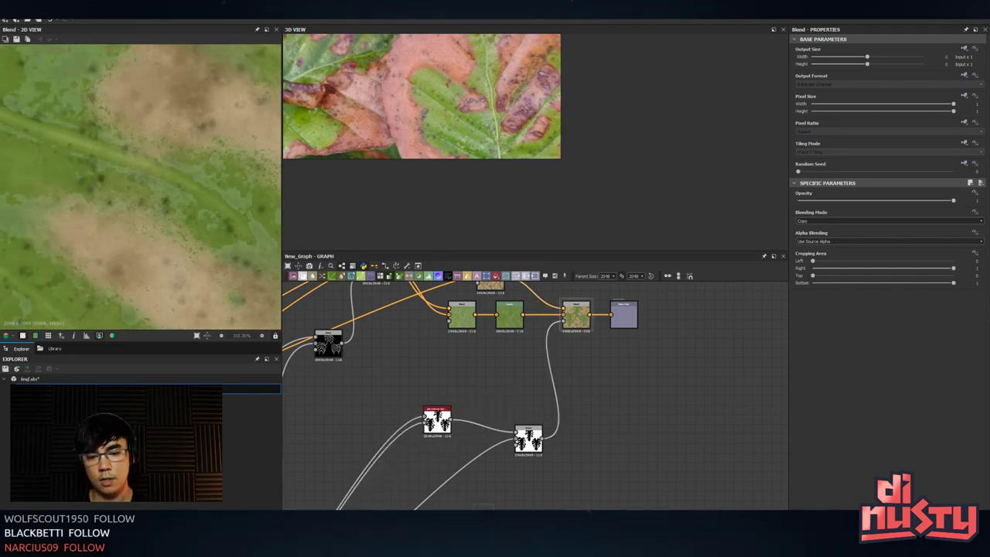
left_click_drag(529, 439, 499, 440)
double_click(499, 440)
double_click(578, 326)
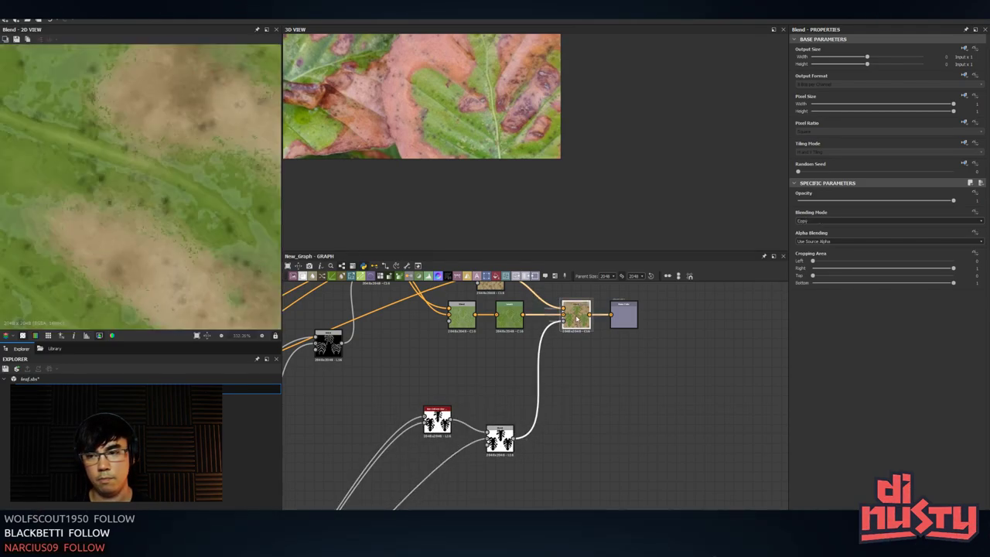
middle_click_drag(577, 321, 604, 410)
left_click(622, 362)
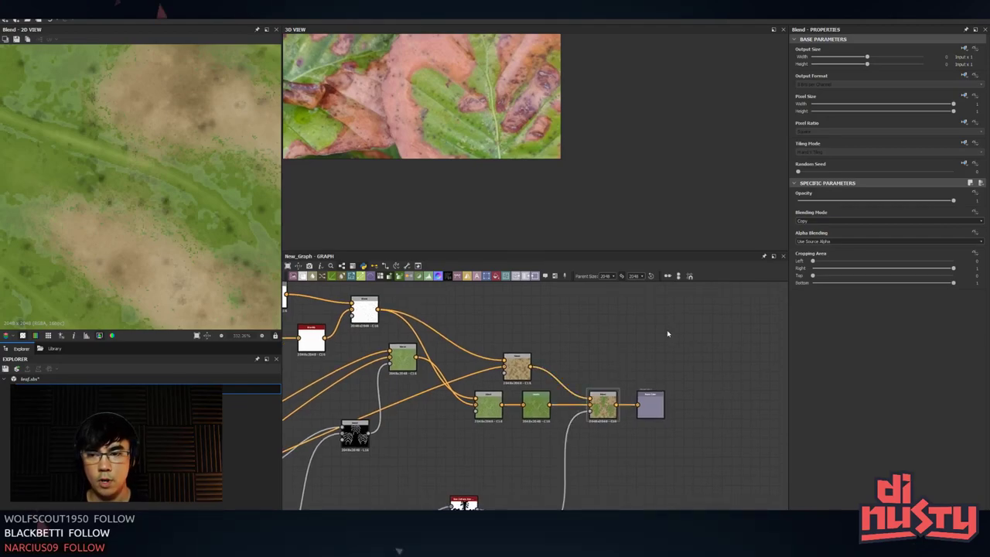
key("ctrl+s")
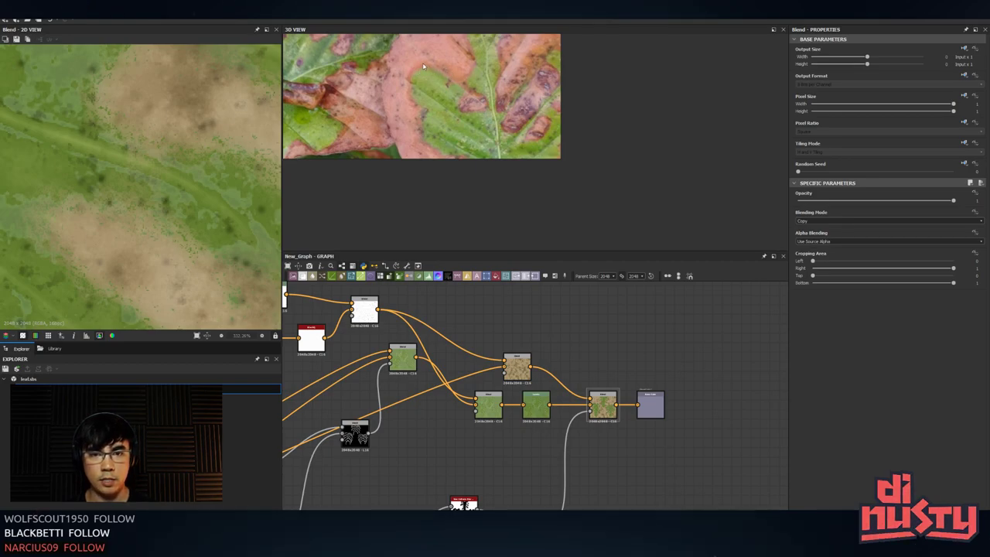
- Switch to Photoshop, bring the updated leaf texture into Tropical_leaf_A_D.psd as a new layer and save the file
key("alt+Tab")
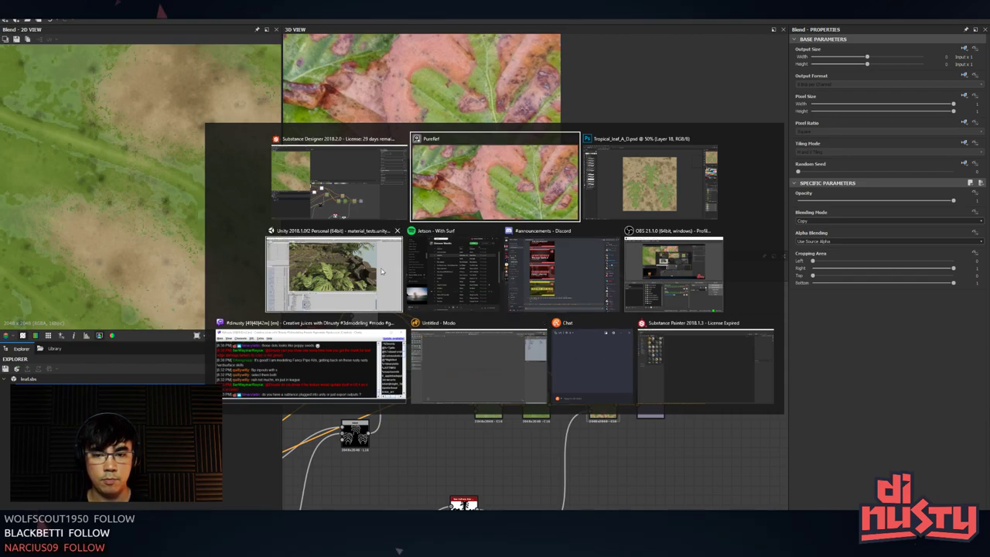
key("alt+Tab")
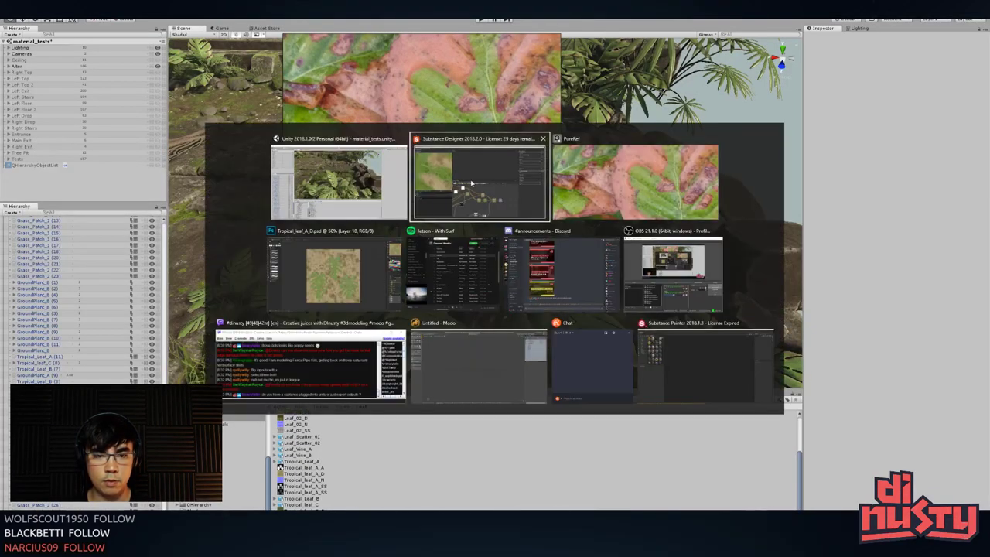
key("alt+Tab")
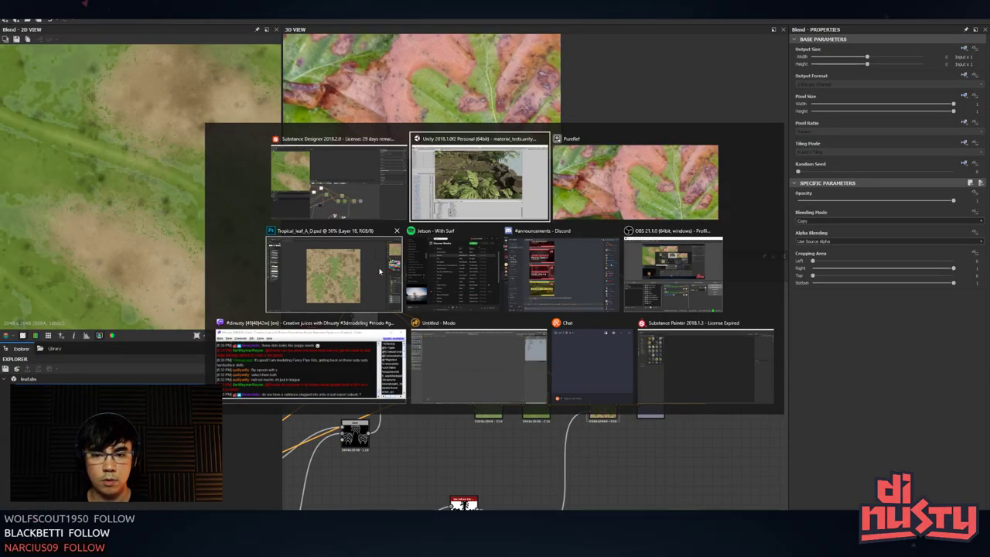
key("ctrl+s")
- Switch to Unity and examine the tropical leaf plants from several angles and distances
key("alt+Tab")
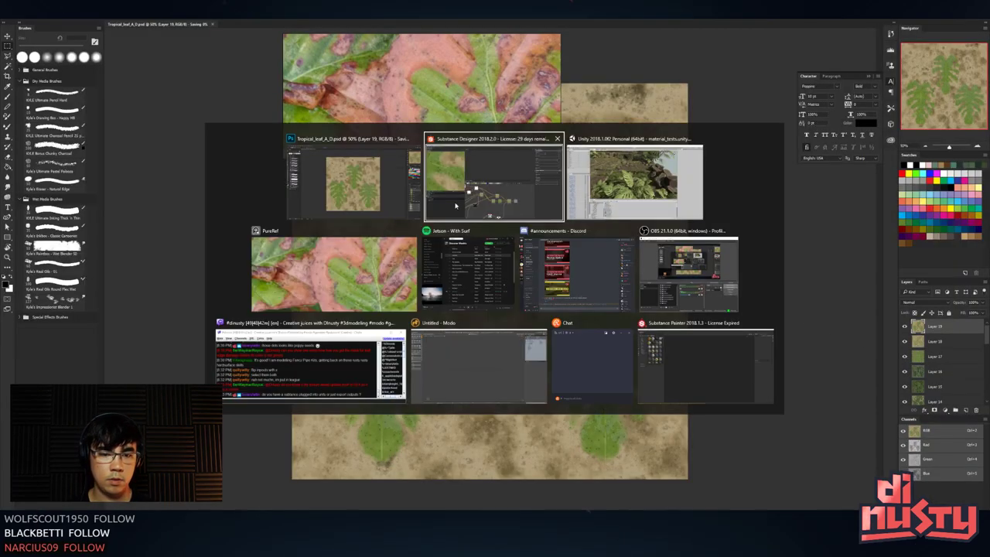
key("alt+Tab")
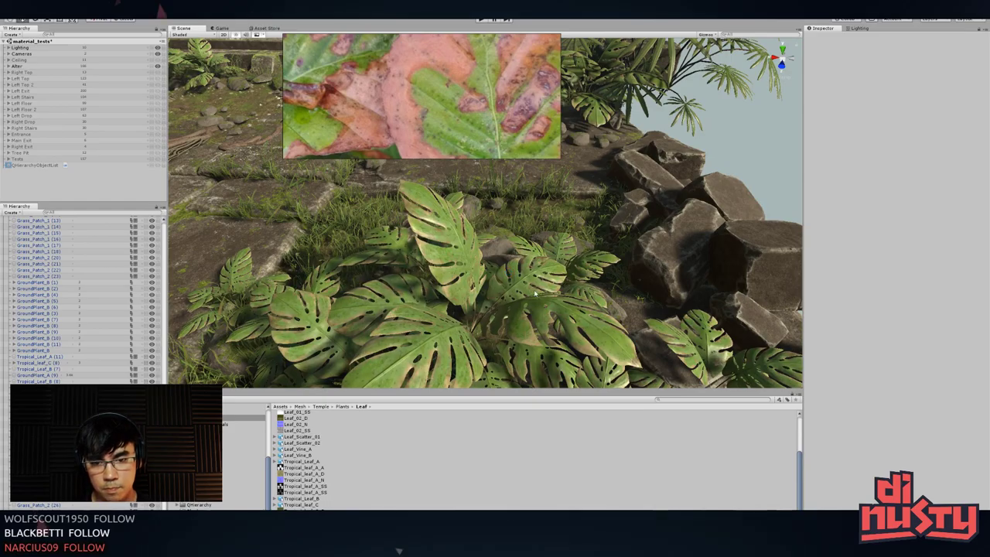
left_click_drag(516, 244, 544, 208, "alt")
scroll(449, 228, "down", 5, "alt")
left_click_drag(489, 221, 702, 218, "alt")
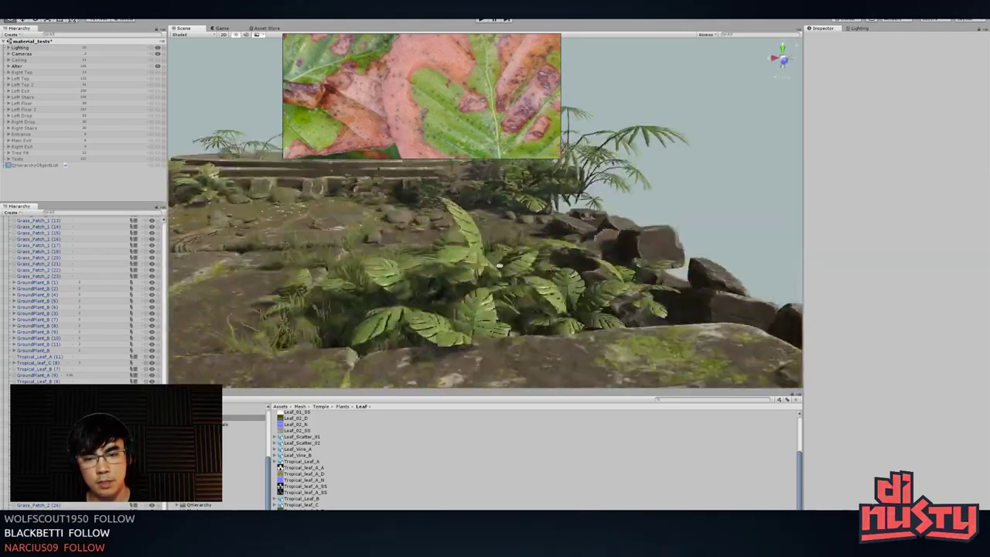
left_click_drag(499, 266, 550, 312, "alt")
- Return to Substance Designer and inspect the whole leaf, then the green Levels and Multiply Blend feeding the final Blend
key("alt+Tab")
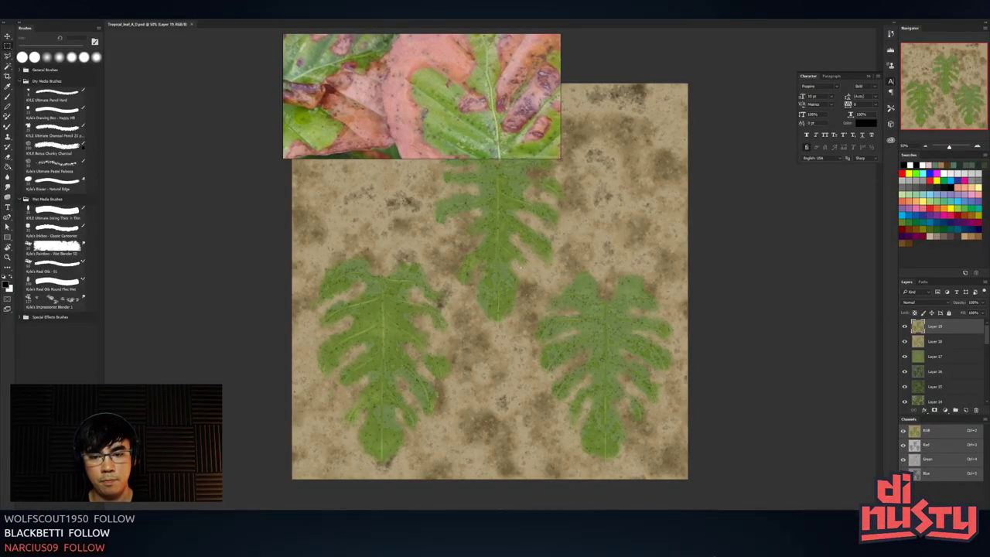
key("alt+Tab")
key("alt+Tab")
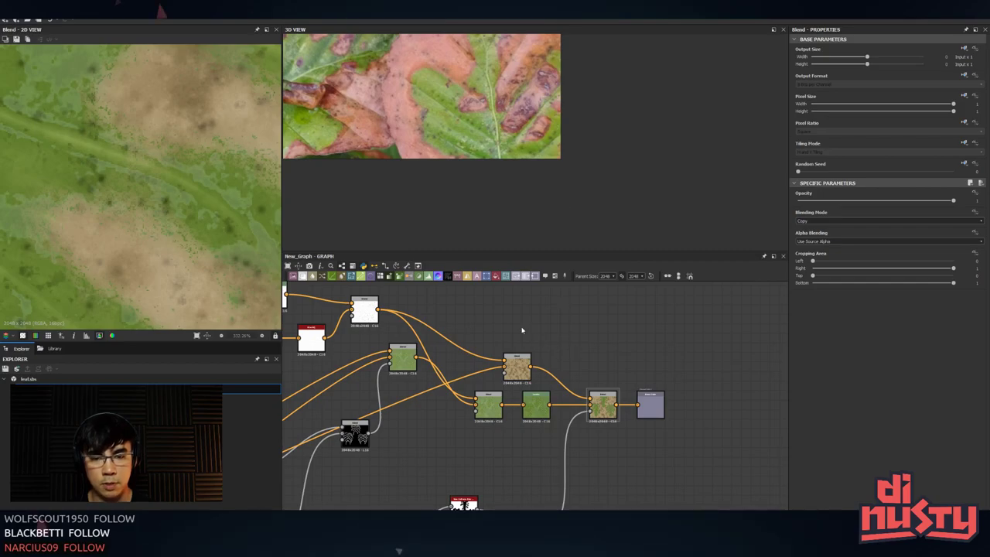
scroll(124, 209, "down", 4)
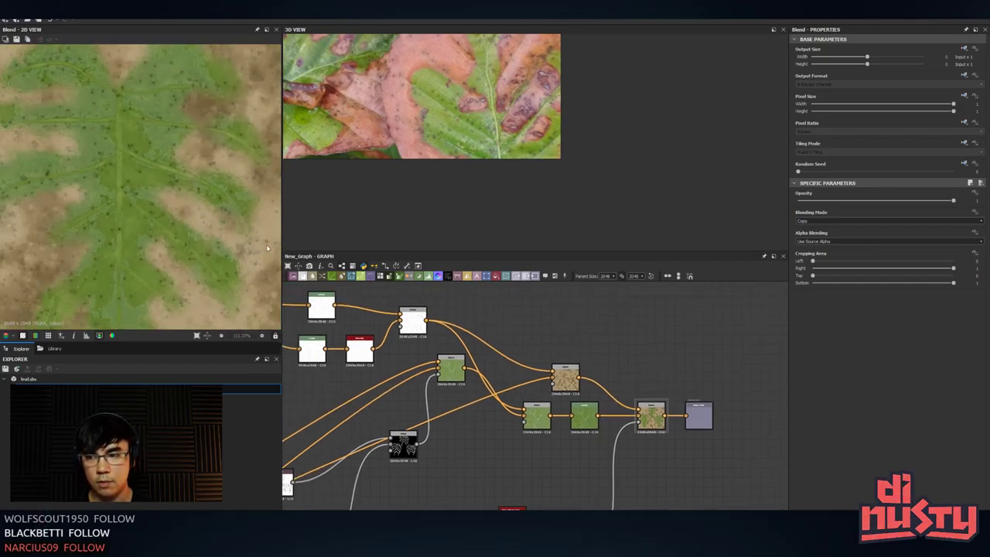
scroll(658, 355, "down", 2)
left_click(539, 408)
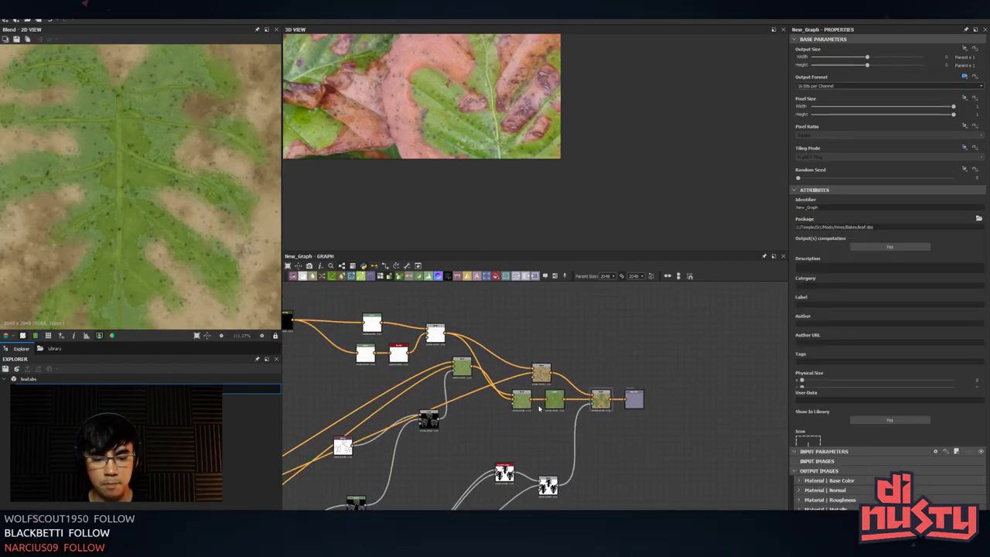
double_click(551, 404)
double_click(527, 407)
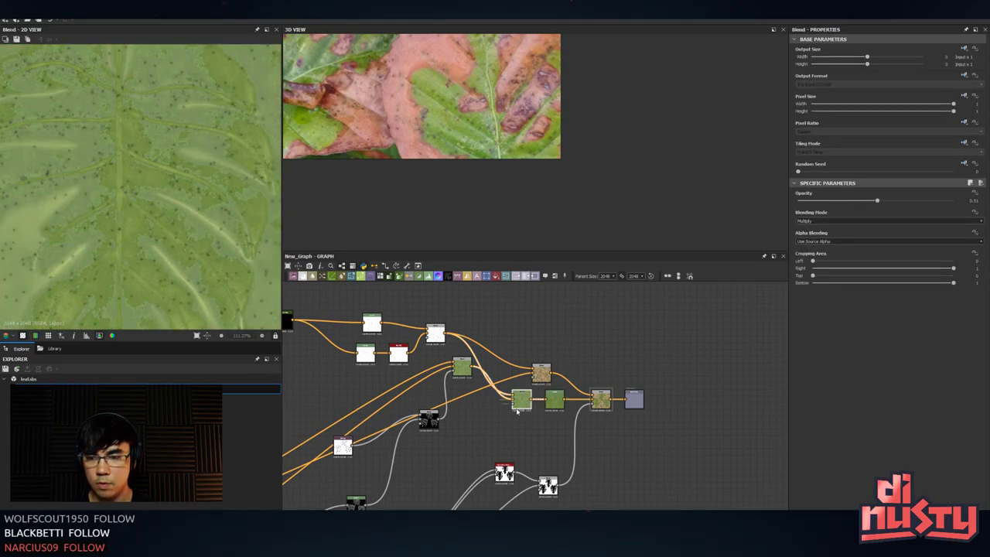
- Preview the green Gradient Map and move its light end key inward to about two-thirds of the gradient
scroll(526, 406, "up", 5)
left_click(431, 401)
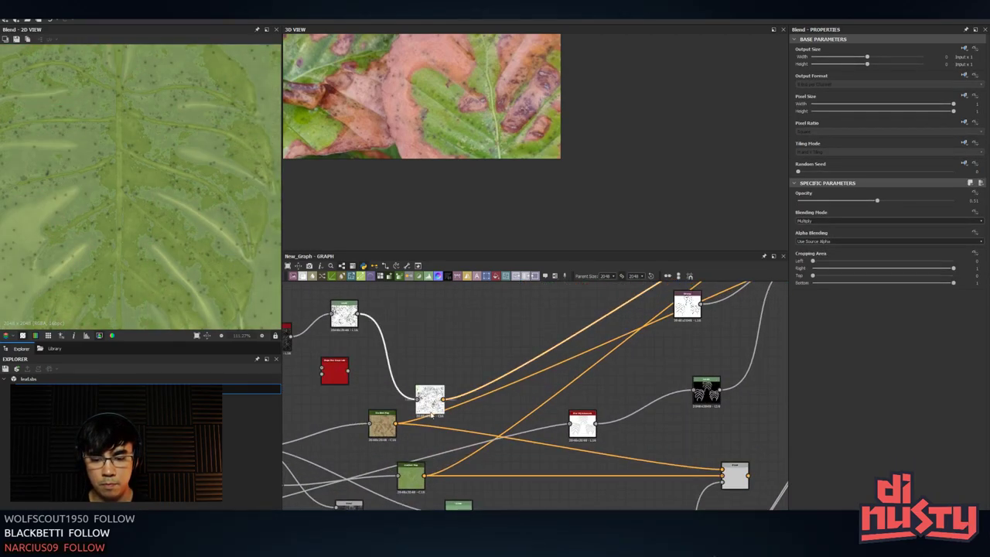
double_click(412, 477)
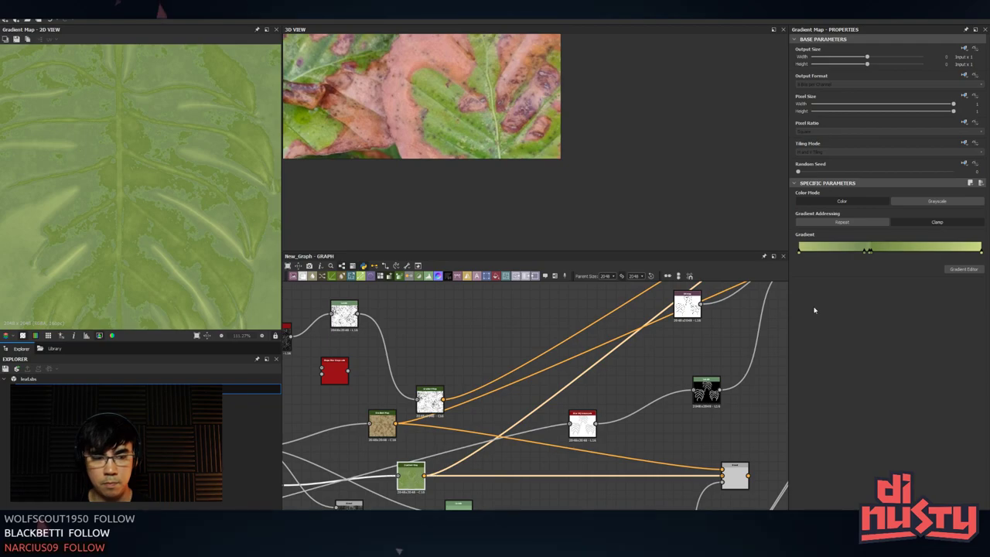
left_click_drag(977, 251, 914, 251)
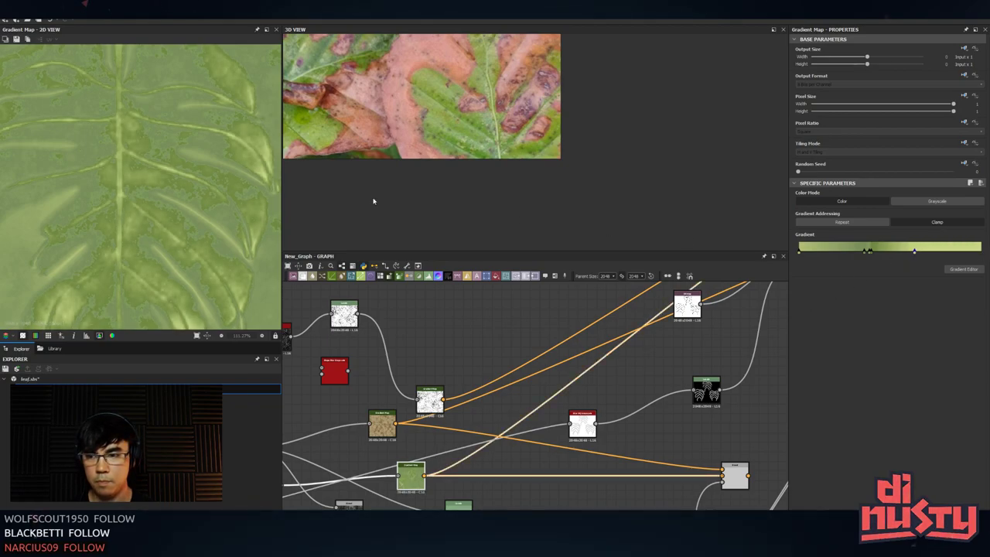
- Delete the Levels node between the green leaf Blend and the final Blend, and preview the Base Color output
scroll(165, 215, "down", 1)
middle_click_drag(727, 290, 329, 410)
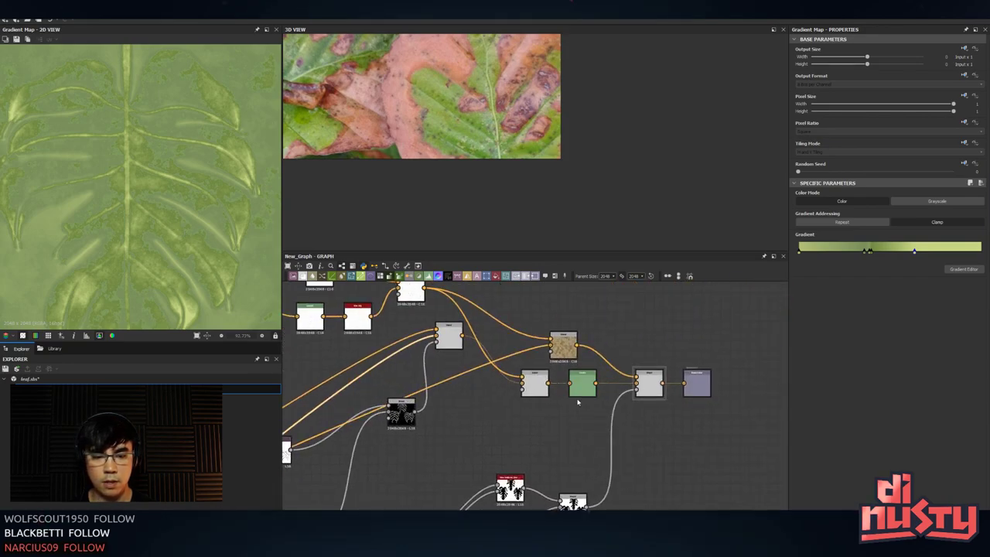
double_click(581, 393)
double_click(582, 393)
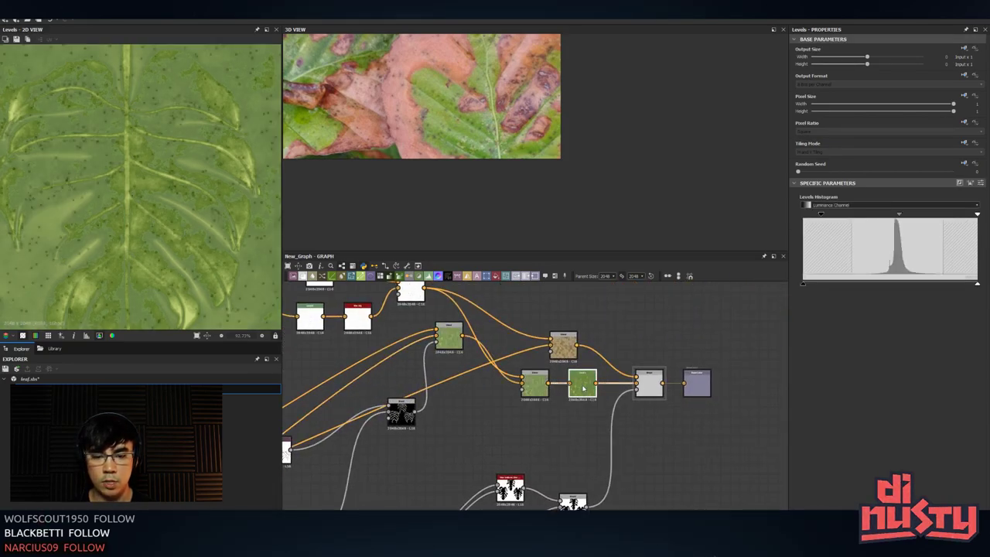
key("BackSpace")
middle_click_drag(438, 409, 289, 384)
middle_click_drag(608, 348, 598, 491)
scroll(617, 430, "down", 1)
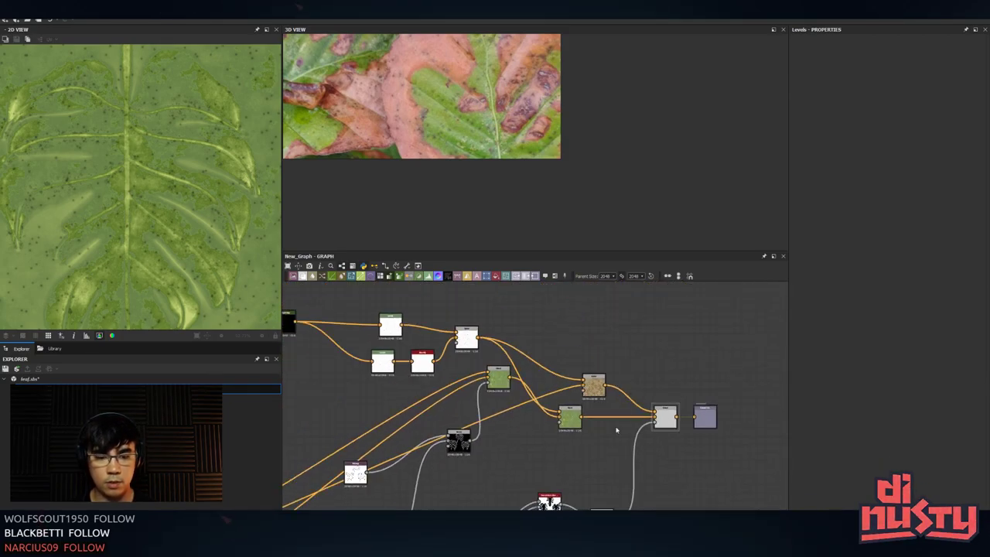
double_click(700, 422)
- Open the green Gradient Map's gradient for editing and darken one of its clustered middle keys to value 116
middle_click_drag(470, 418, 670, 310)
middle_click_drag(437, 431, 600, 327)
scroll(493, 407, "up", 3)
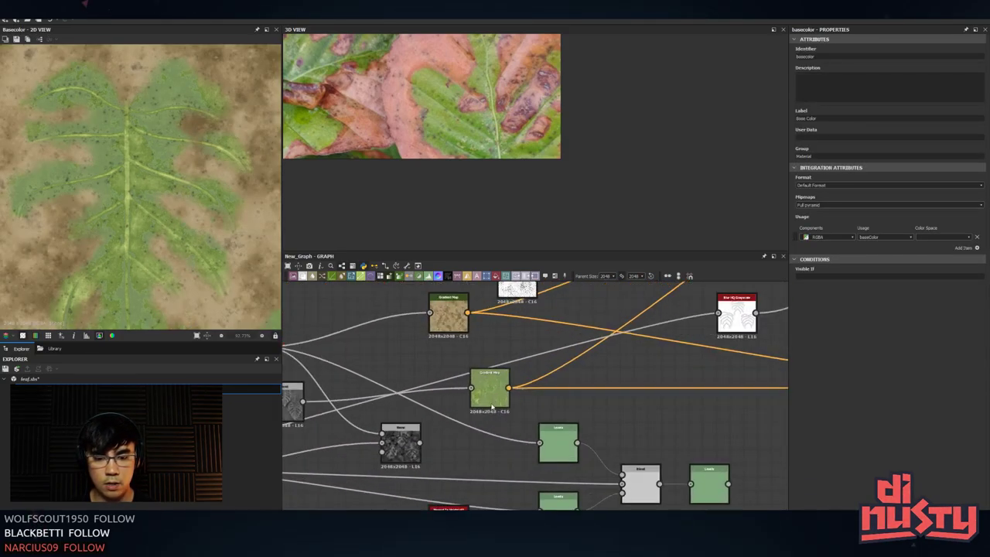
left_click(492, 406)
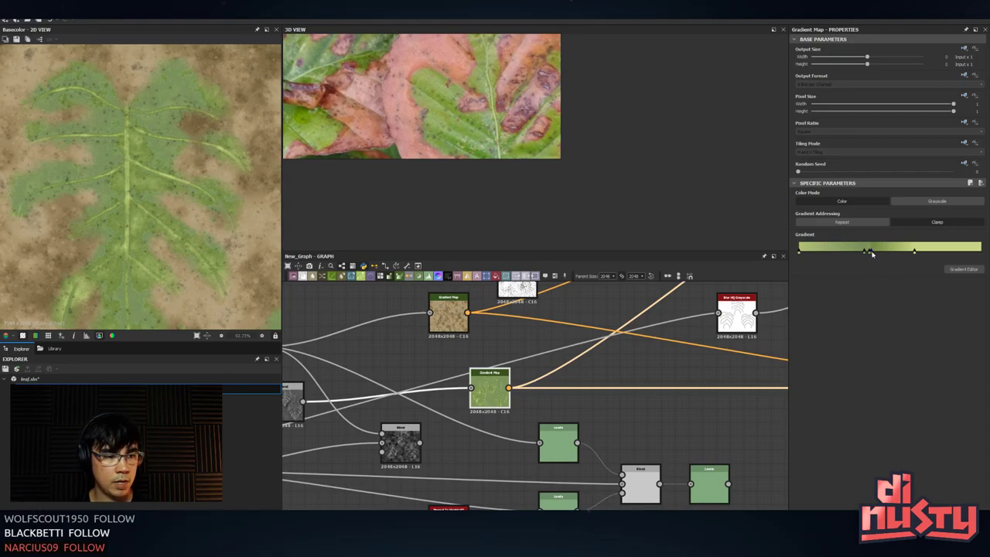
left_click(872, 251)
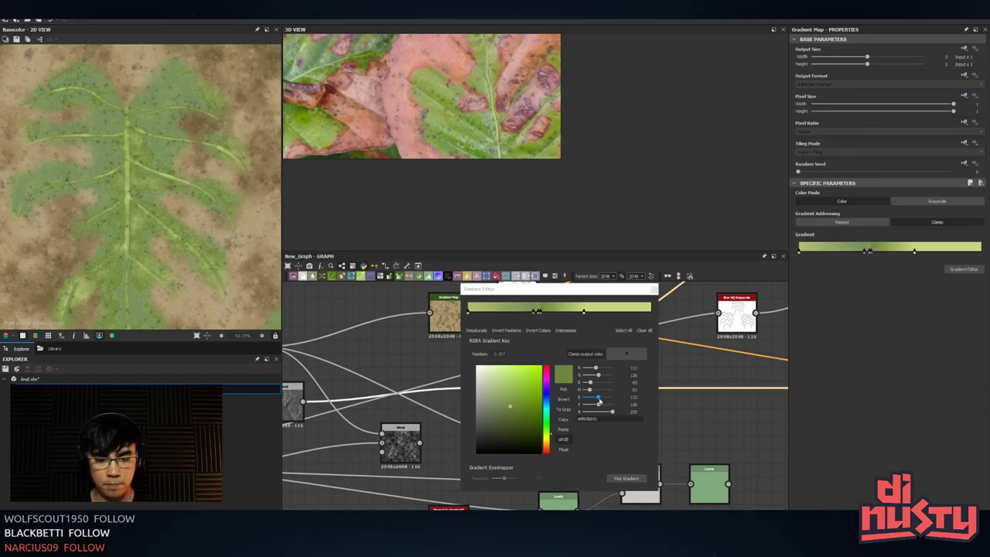
left_click_drag(598, 406, 595, 405)
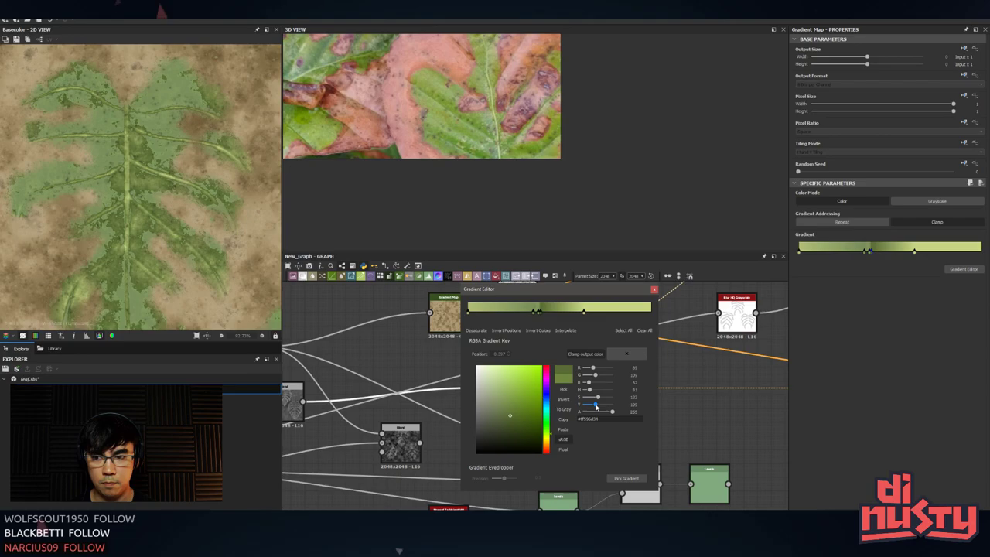
key("ctrl+z")
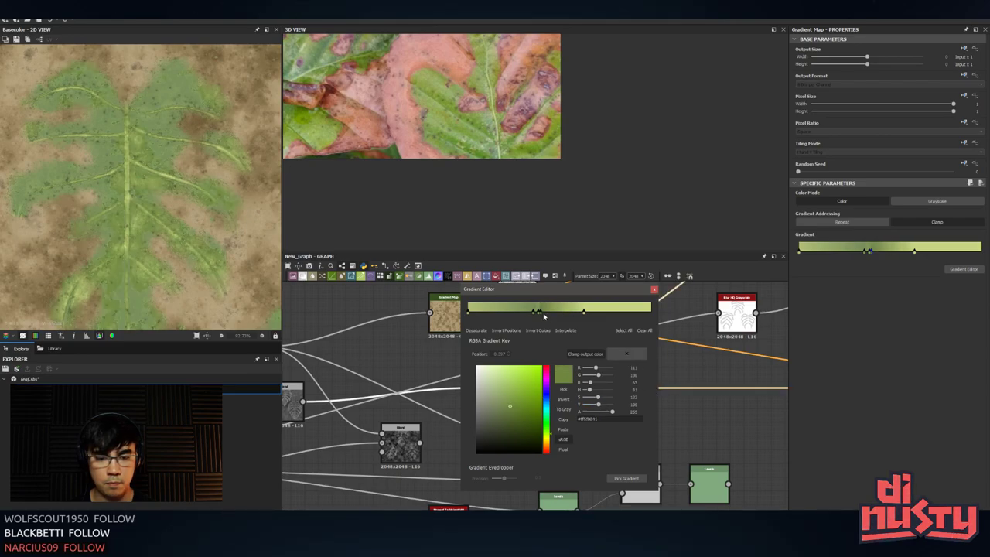
left_click(538, 313)
left_click_drag(600, 406, 597, 410)
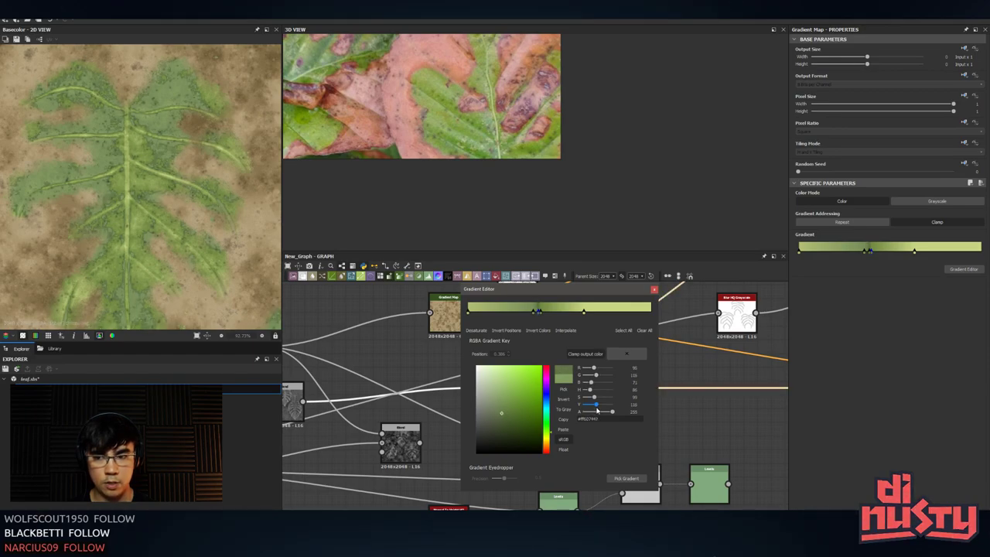
- Shift the last clustered key toward the light end, set the first clustered key to value 142 and blue 66, and close the gradient editor
left_click(549, 311)
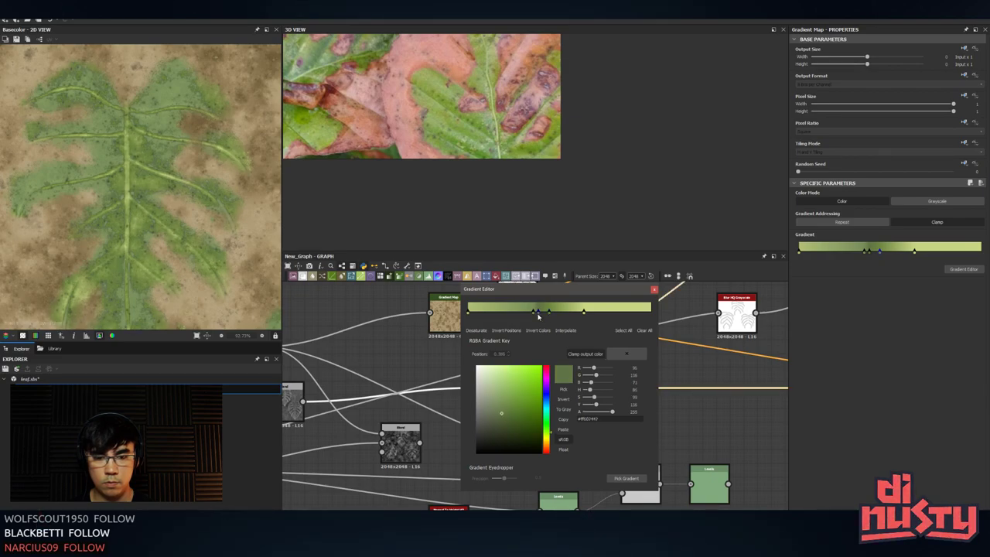
left_click_drag(596, 406, 598, 406)
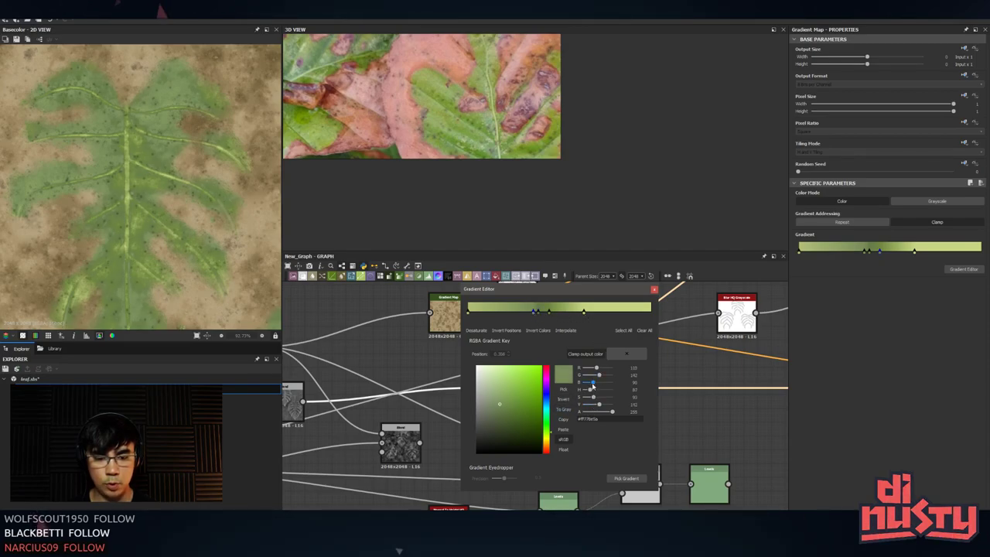
left_click_drag(594, 386, 591, 386)
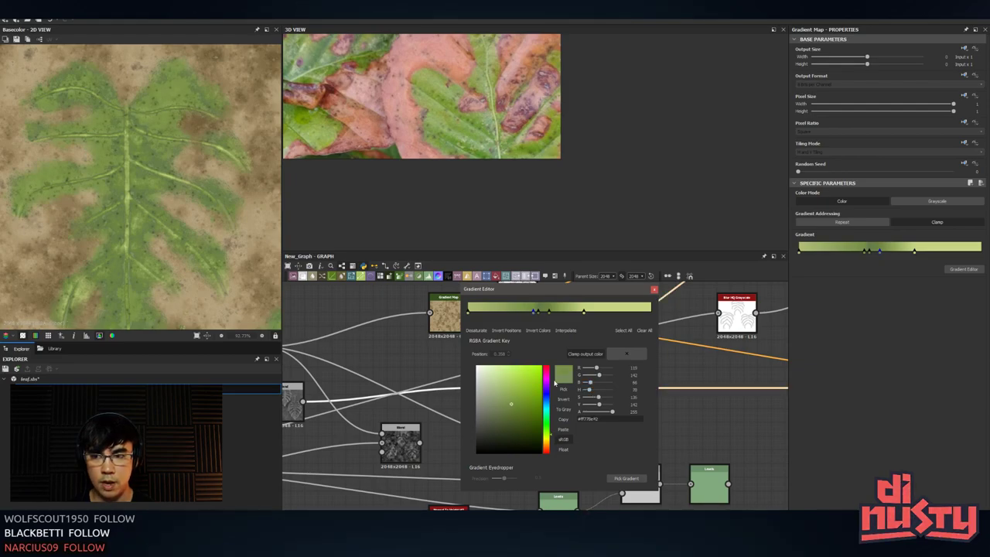
left_click(655, 290)
- Copy the Base Color output's texture, paste it as a new layer into Tropical_leaf_A_D.psd in Photoshop, and save the file
scroll(669, 351, "down", 2)
middle_click_drag(668, 351, 433, 415)
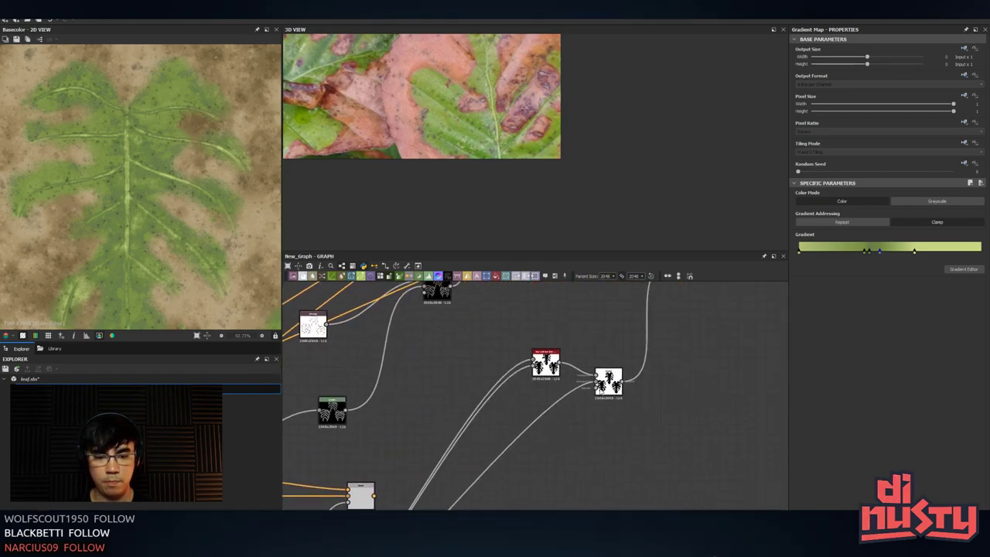
middle_click_drag(647, 288, 480, 404)
left_click(569, 375)
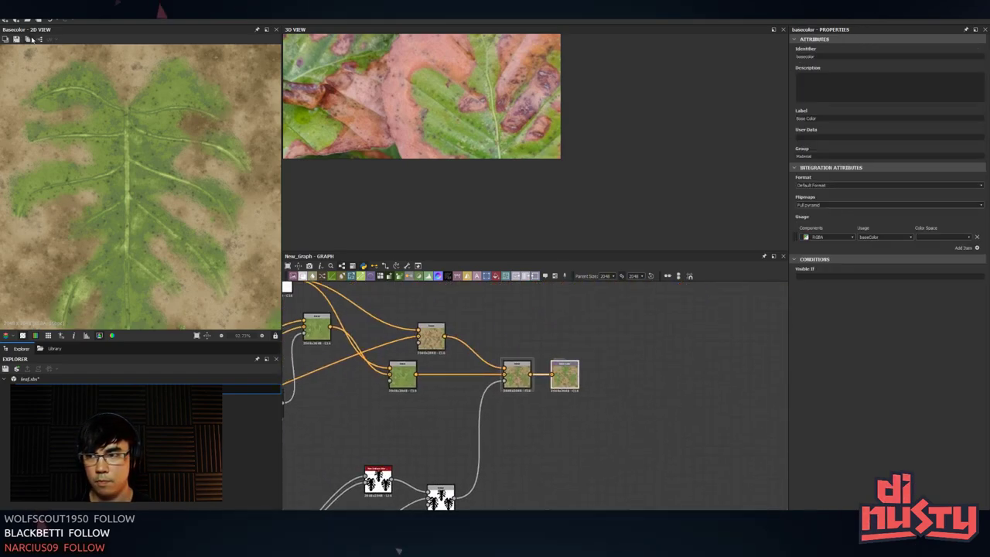
key("alt+Tab")
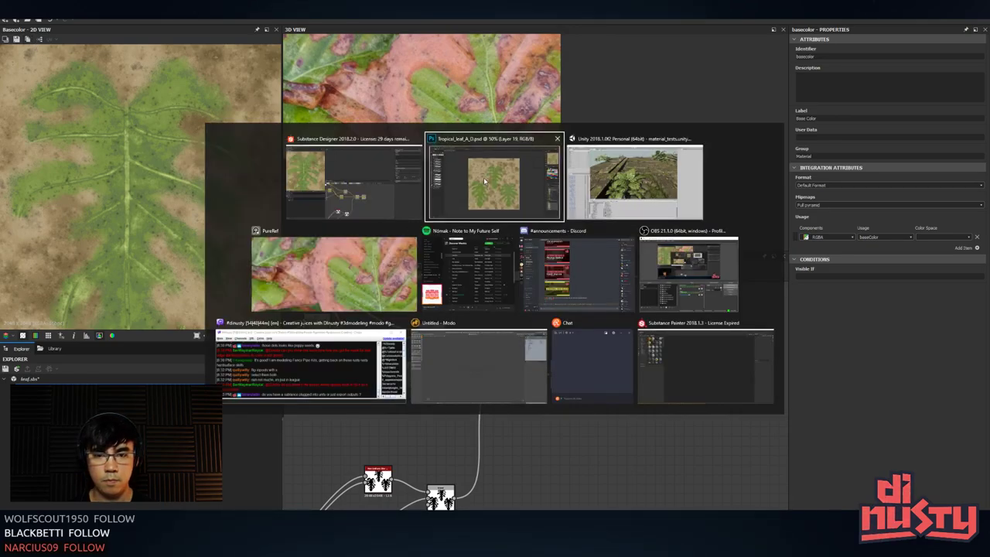
left_click(484, 177)
key("ctrl+v")
key("alt+Tab")
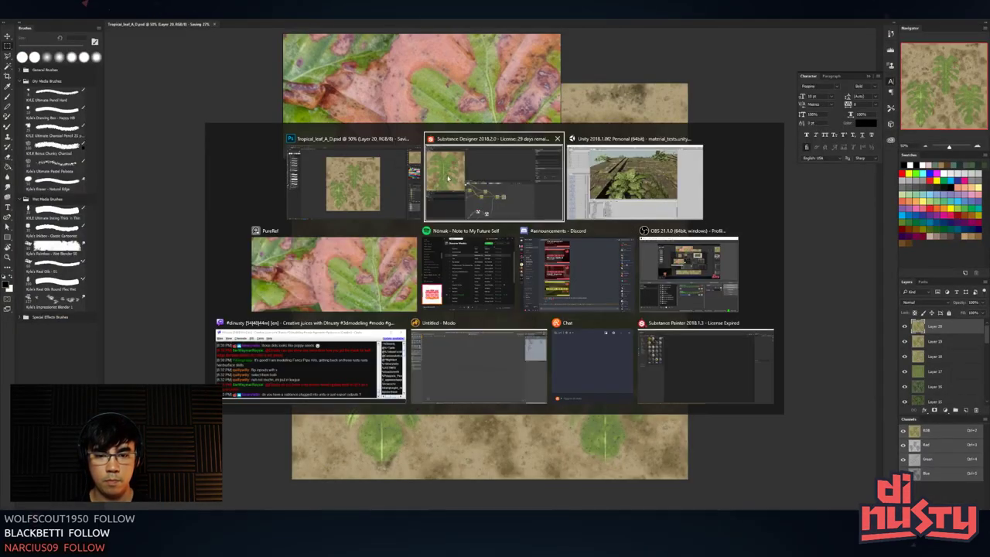
- Switch to Unity and examine the updated leaf texture on the tropical plants up close and from above
left_click(696, 180)
key("alt+Tab")
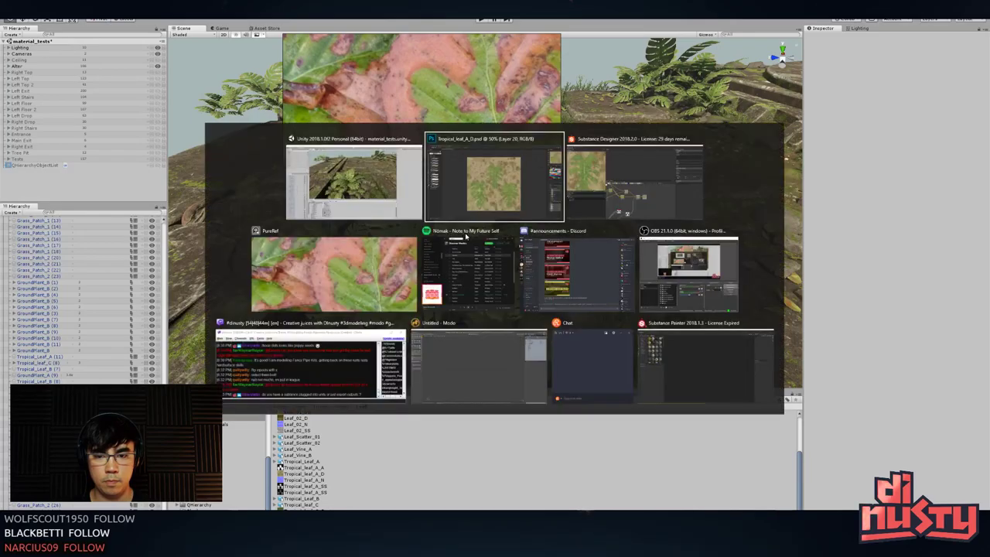
key("alt+Tab")
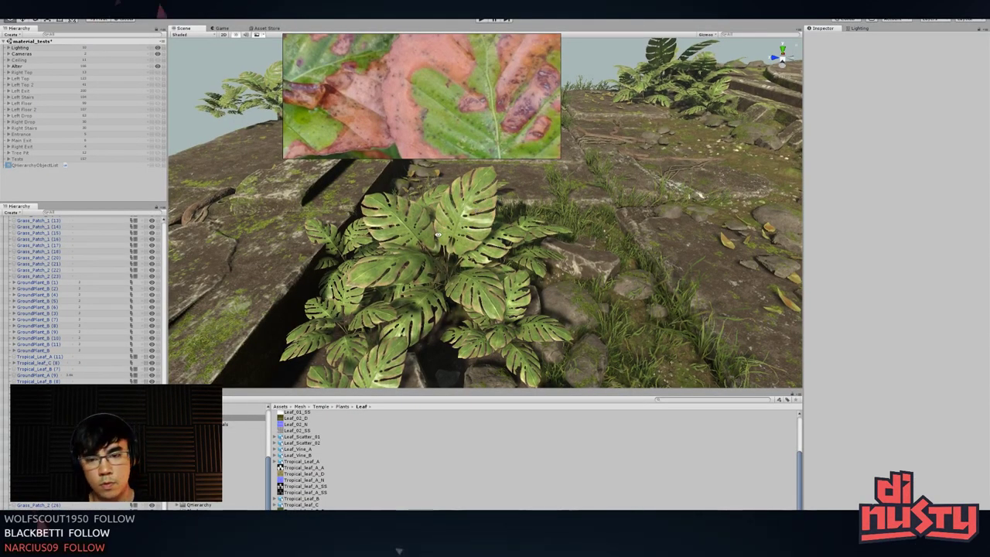
scroll(476, 210, "up", 4)
left_click_drag(476, 211, 543, 275, "alt")
scroll(682, 245, "down", 3)
scroll(663, 239, "down", 4)
right_click_drag(544, 275, 608, 305)
left_click_drag(608, 305, 568, 225, "alt")
- Move the Tropical_Leaf_B (10) plant across the ground beside the leaf cluster near the ledge, and deselect it
left_click(267, 277)
scroll(631, 314, "down", 3)
scroll(614, 284, "down", 4)
scroll(557, 237, "up", 4)
middle_click_drag(557, 237, 526, 276)
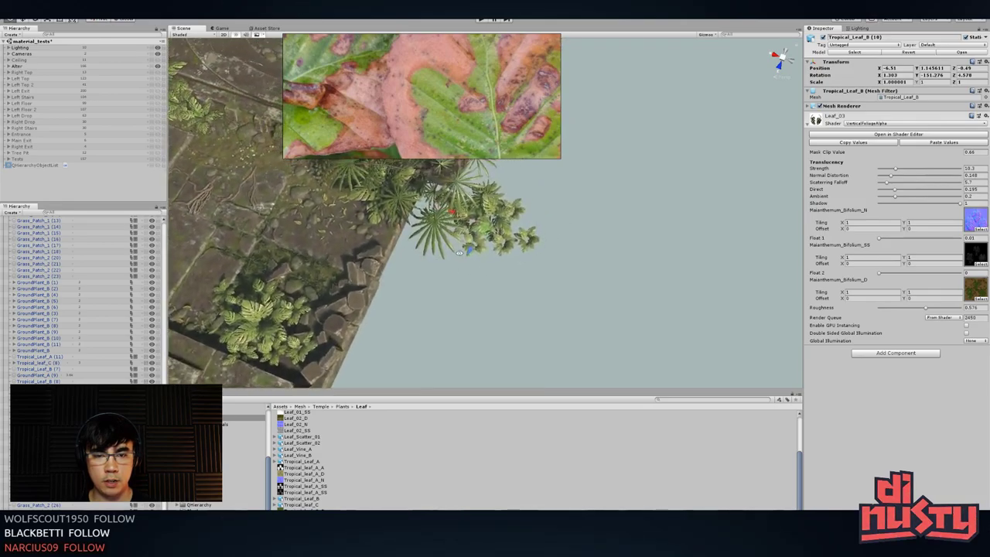
left_click_drag(526, 276, 351, 267, "alt")
scroll(520, 241, "up", 4)
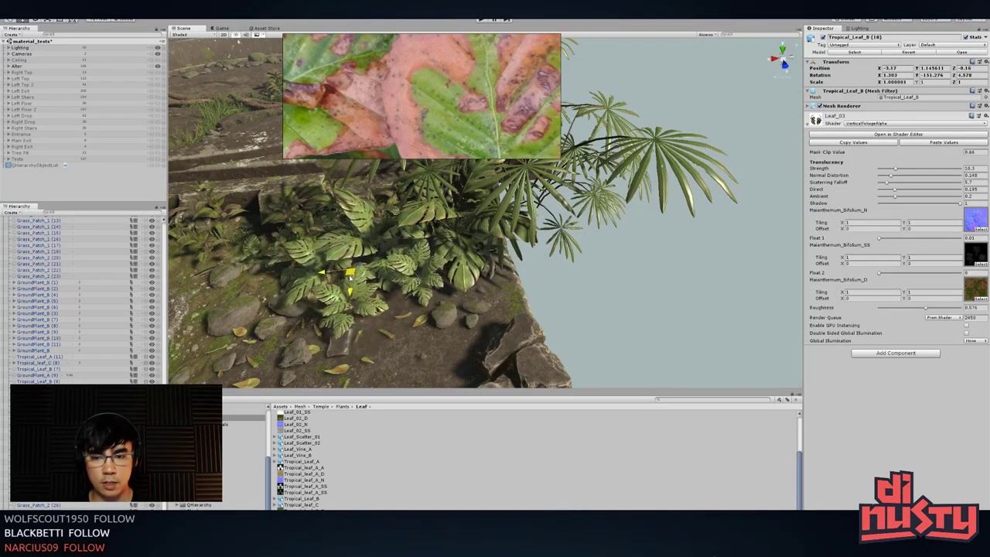
left_click(590, 263)
left_click_drag(590, 263, 526, 274, "alt")
right_click_drag(526, 275, 566, 288, "alt")
right_click_drag(564, 194, 558, 296)
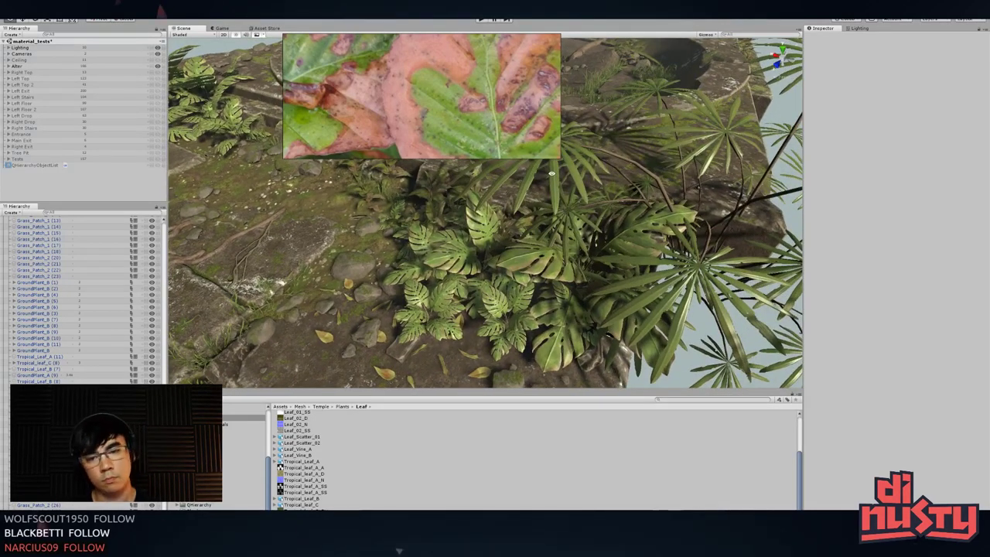
- Switch back to Substance Designer and insert a Levels node between the brown Blend and the final Blend
key("alt+Tab")
key("alt+Tab")
left_click(397, 292)
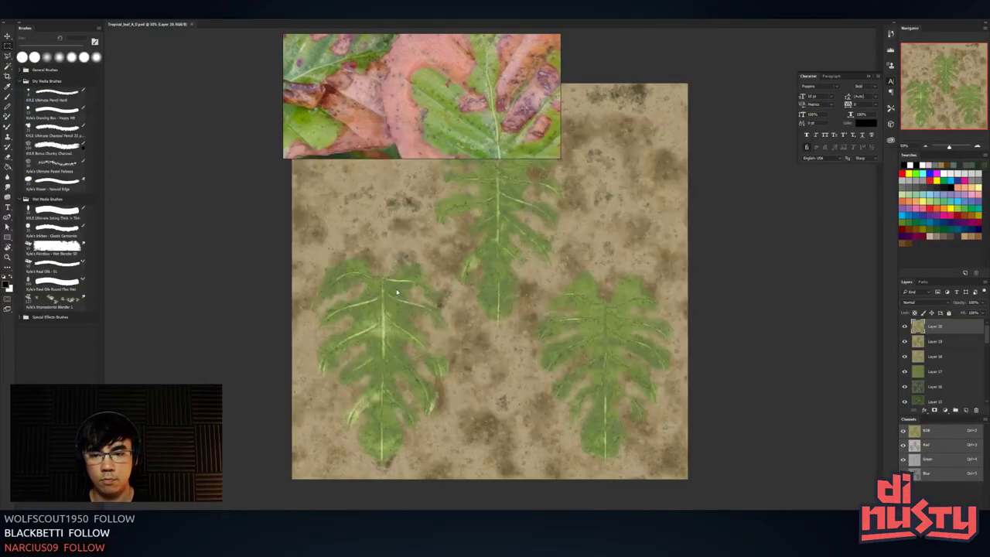
key("alt+Tab")
left_click(397, 292)
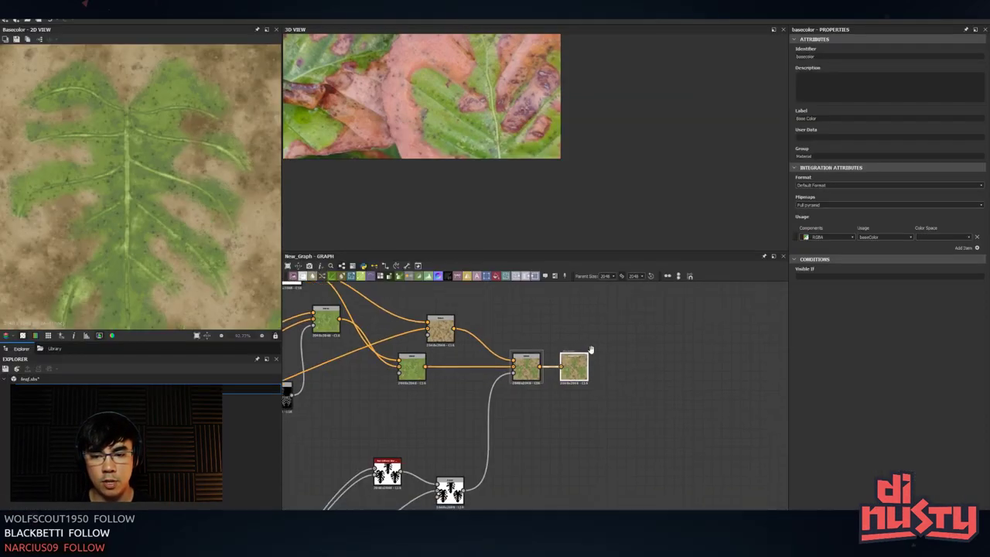
middle_click_drag(591, 350, 621, 335)
left_click_drag(498, 345, 475, 318)
key("space")
type("lev")
key("Return")
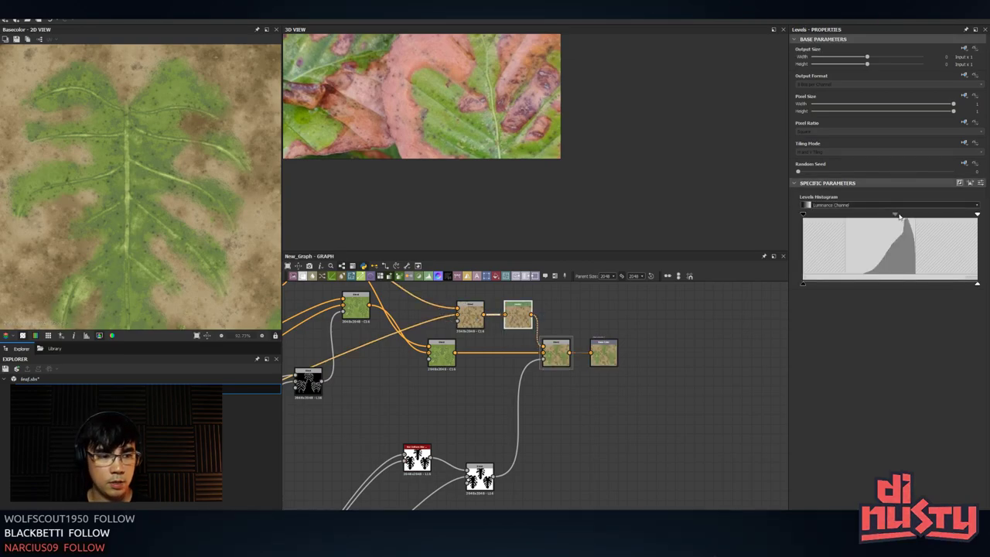
- Darken the midtones in the new Levels node and move the final Blend and Base Color output farther away from it
left_click_drag(899, 216, 900, 216)
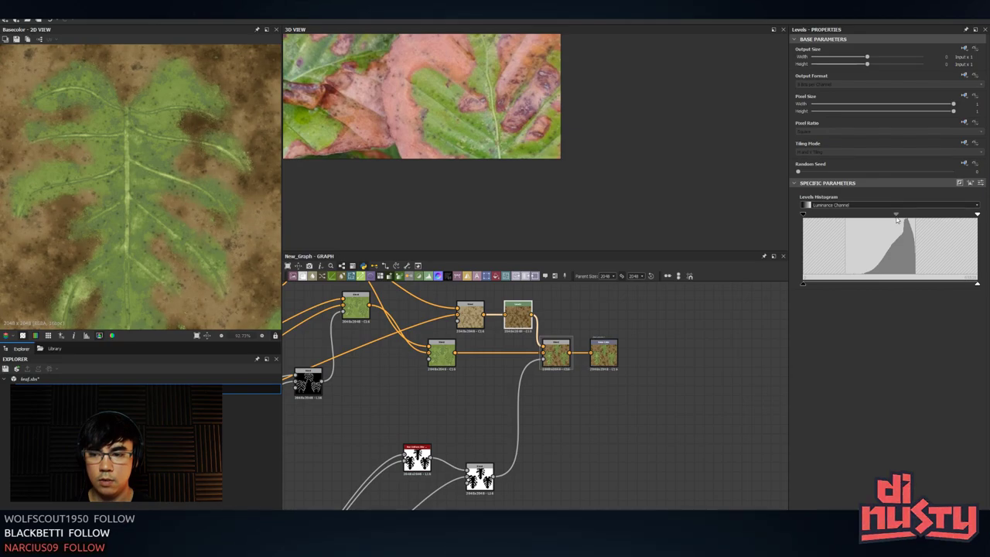
left_click_drag(535, 384, 672, 358)
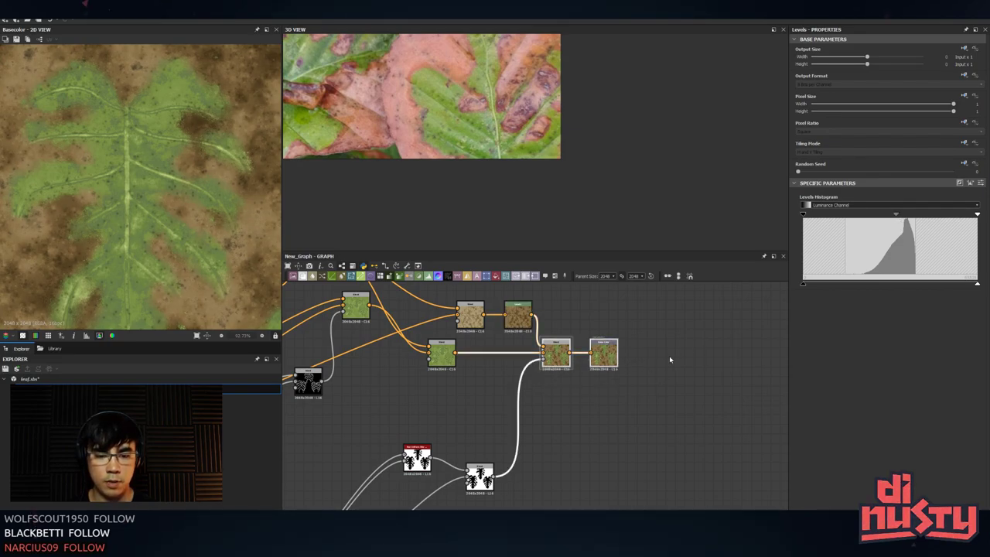
left_click_drag(608, 359, 703, 368)
left_click(526, 322)
key("space")
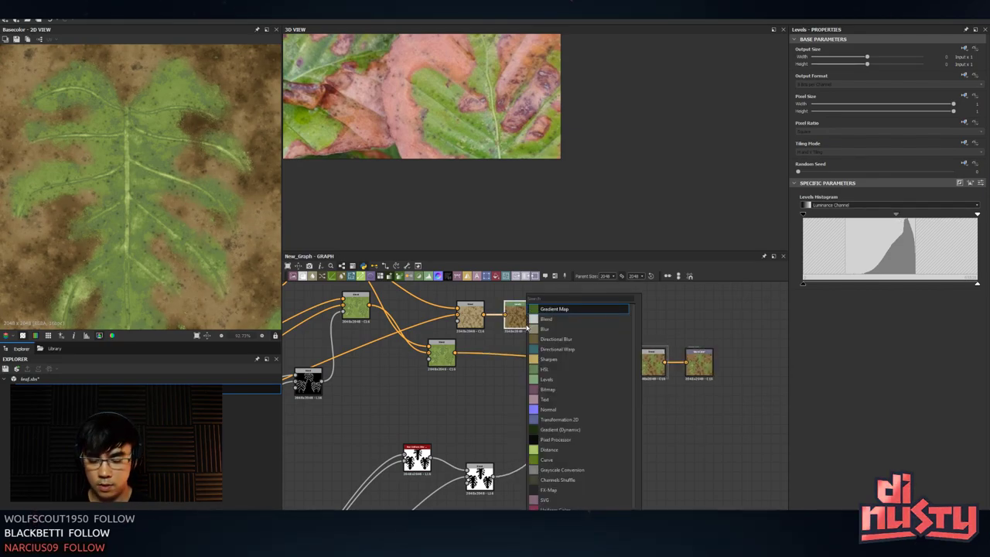
type("de")
left_click(741, 407)
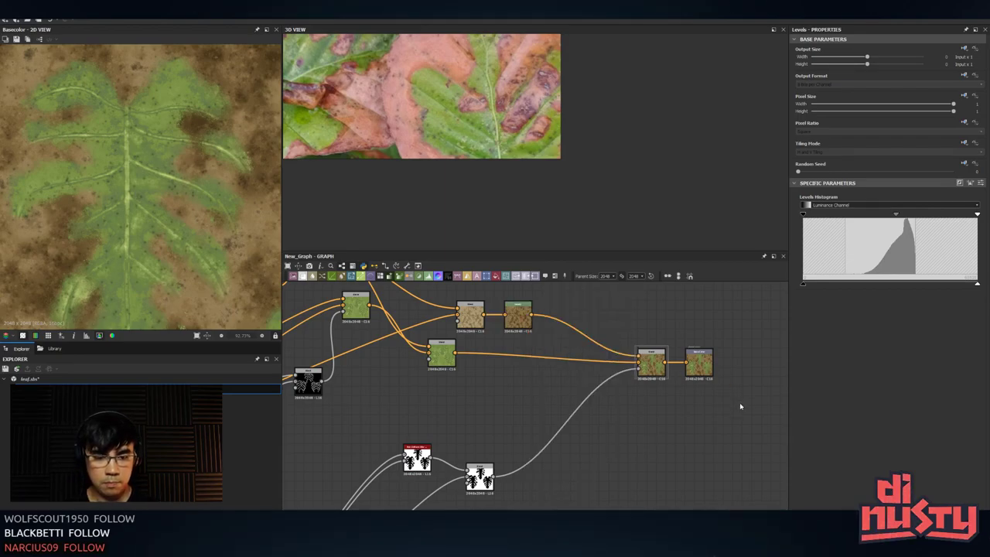
- Delete the mask Blend between the Non Uniform Blur Grayscale node and the final Blend
left_click(698, 365)
double_click(657, 370)
left_click(714, 395)
left_click(710, 369)
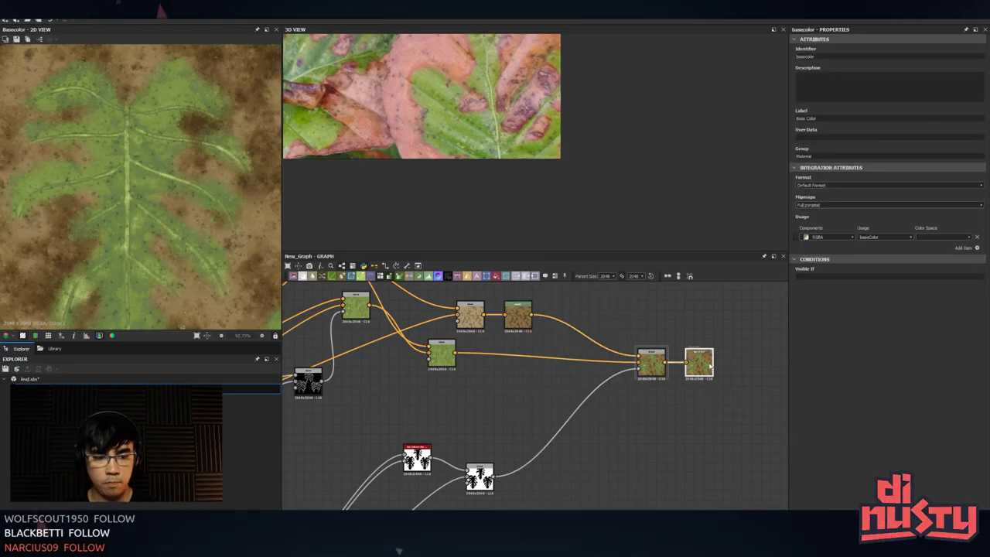
middle_click_drag(580, 495, 628, 447)
scroll(628, 447, "up", 2)
left_click(482, 420)
key("BackSpace")
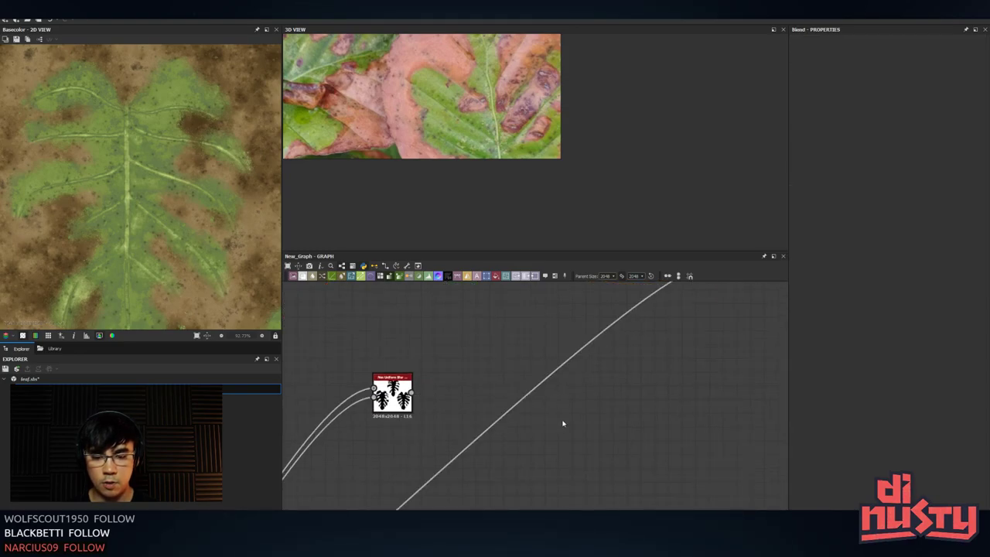
- Connect the Non Uniform Blur Grayscale node to the final Blend's opacity input, and preview the mask and the Base Color output
middle_click_drag(589, 411, 556, 462)
scroll(512, 476, "down", 1)
left_click_drag(404, 456, 653, 351)
middle_click_drag(689, 442, 647, 454)
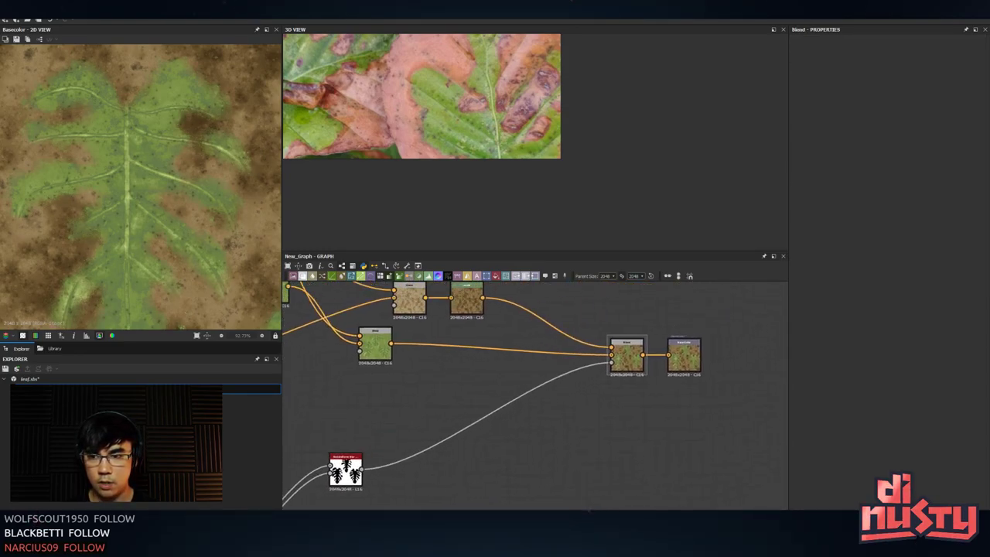
double_click(345, 467)
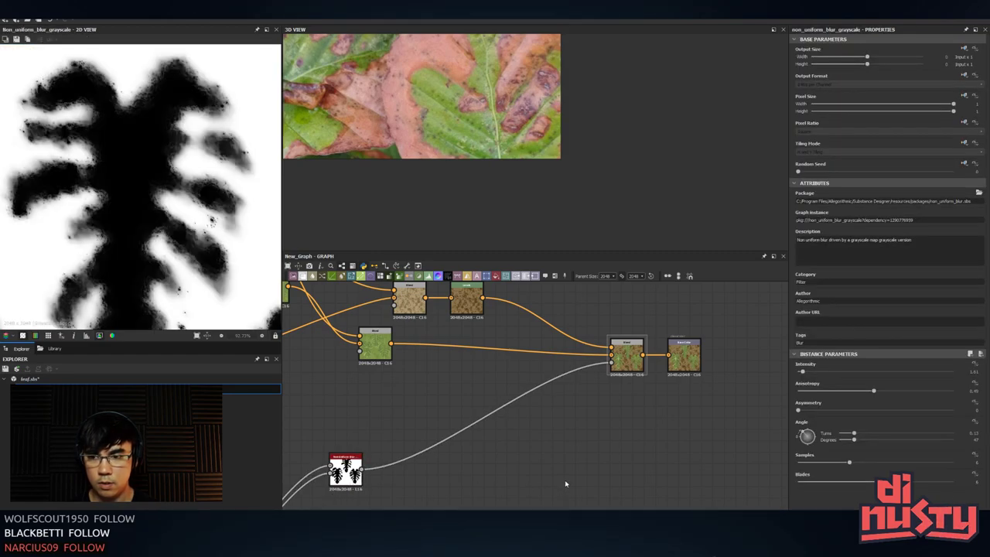
double_click(691, 357)
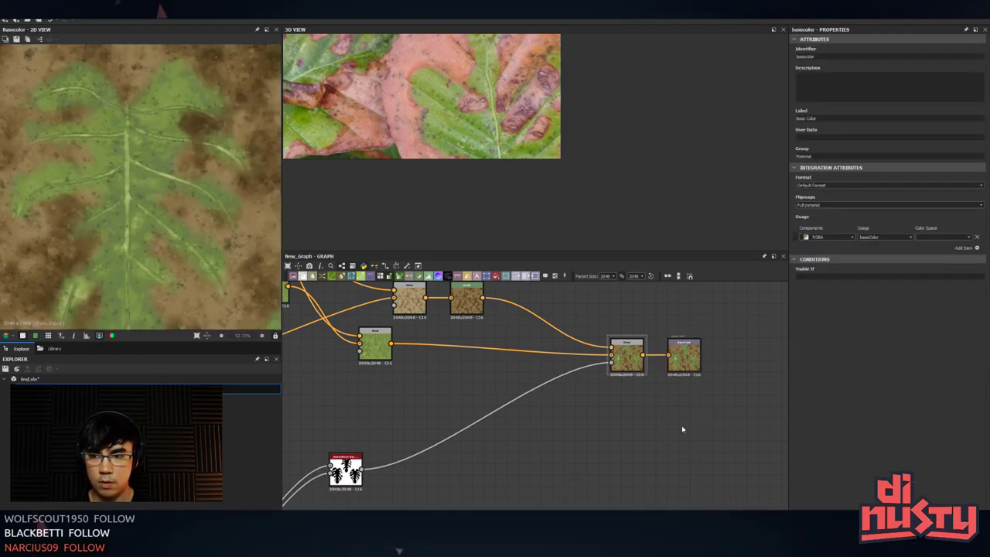
- Copy the darker-edged Base Color texture, paste it as a new layer into Tropical_leaf_A_D.psd in Photoshop, and save it
left_click(694, 358)
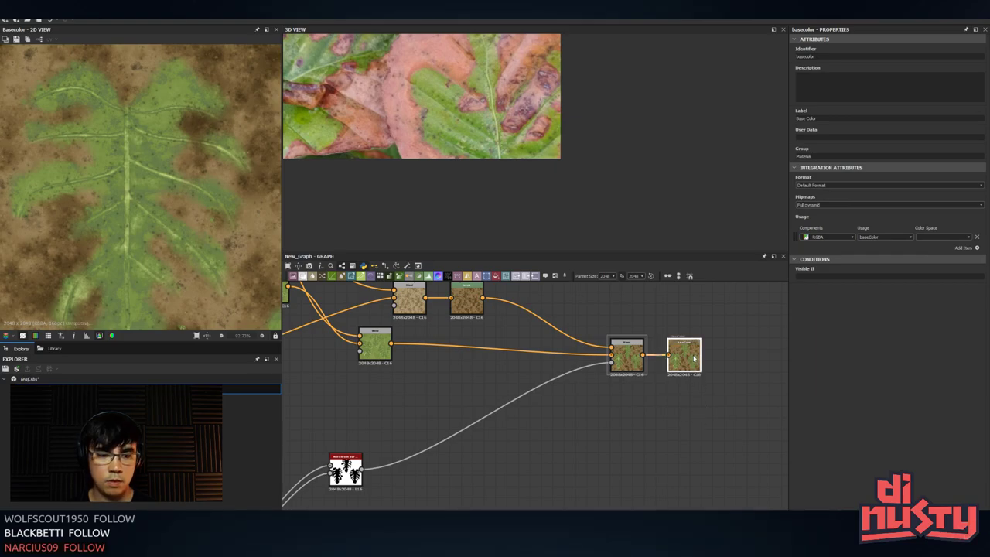
key("alt+Tab")
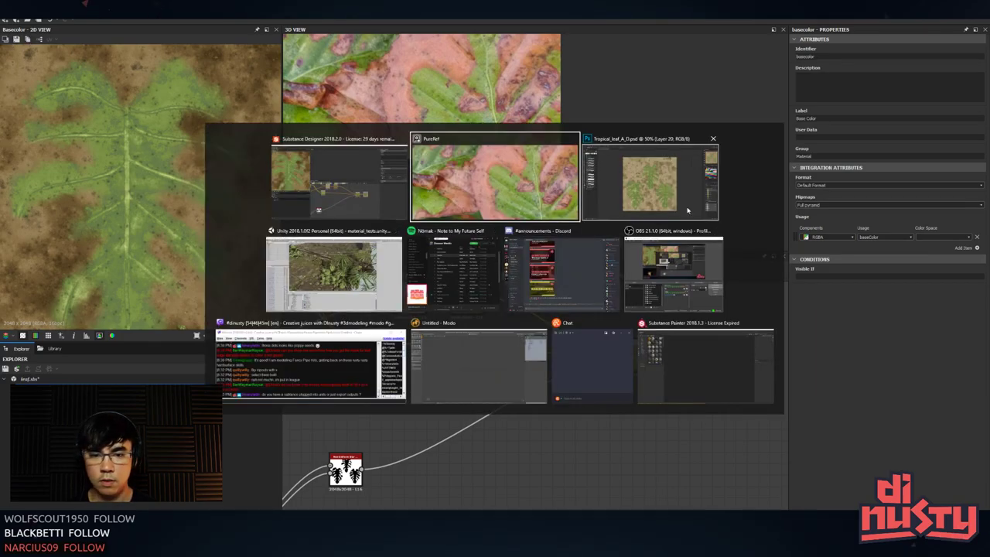
key("ctrl+v")
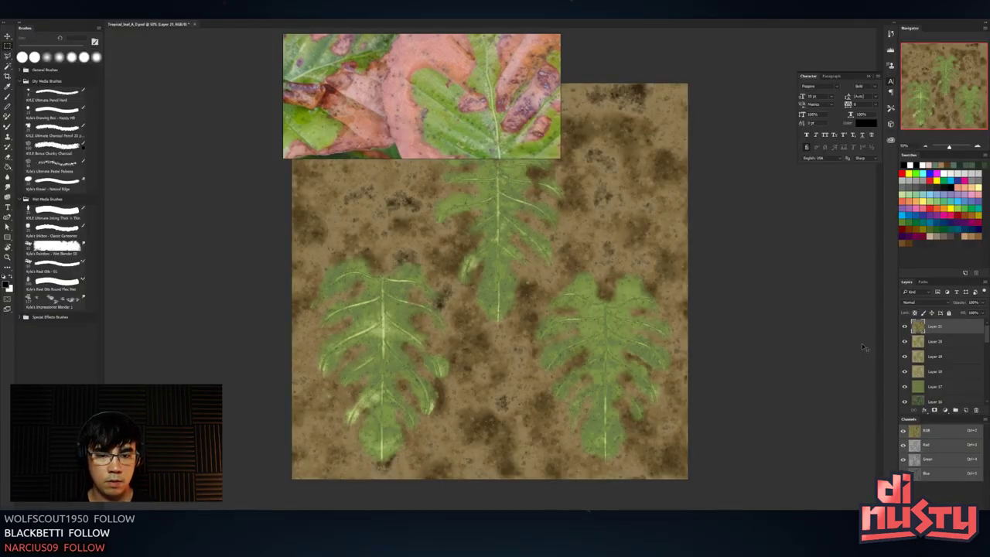
key("ctrl+s")
- Switch to Unity and inspect the darker brown leaf edges on the tropical plants
key("alt+Tab")
left_click(642, 188)
key("alt+Tab")
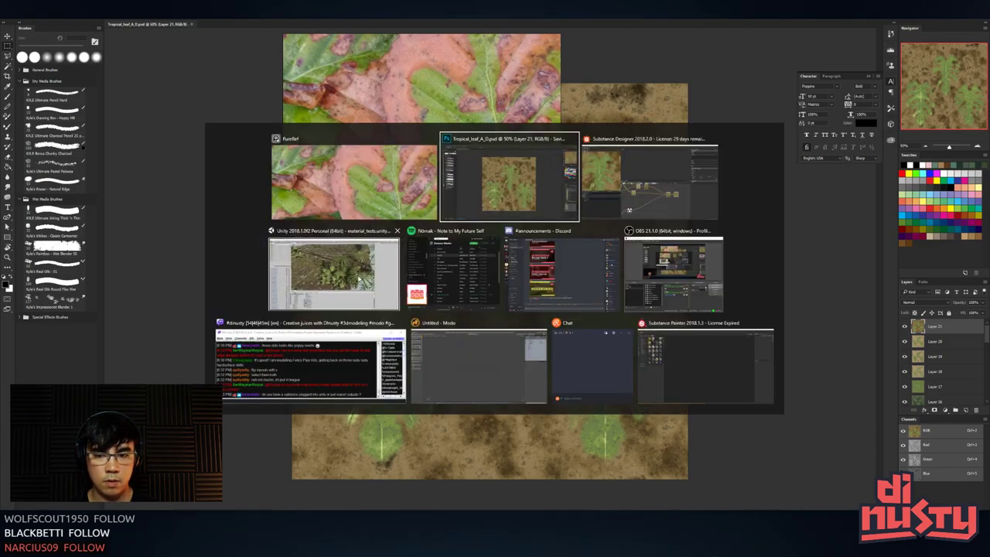
left_click(306, 276)
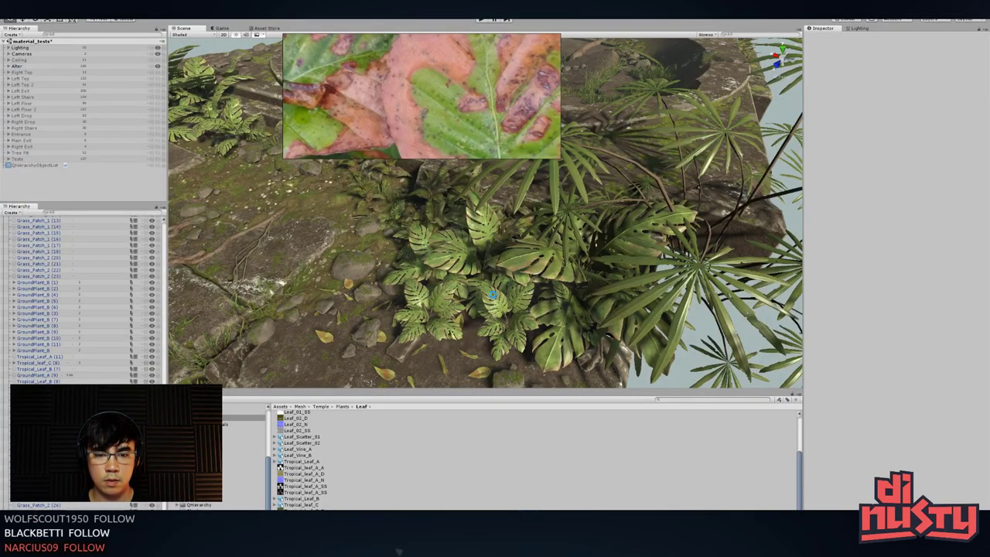
left_click_drag(507, 276, 632, 281, "alt")
right_click_drag(632, 281, 665, 214)
- Return to Substance Designer and preview the brown Gradient Map fed by the Moisture Noise node
key("alt+Tab")
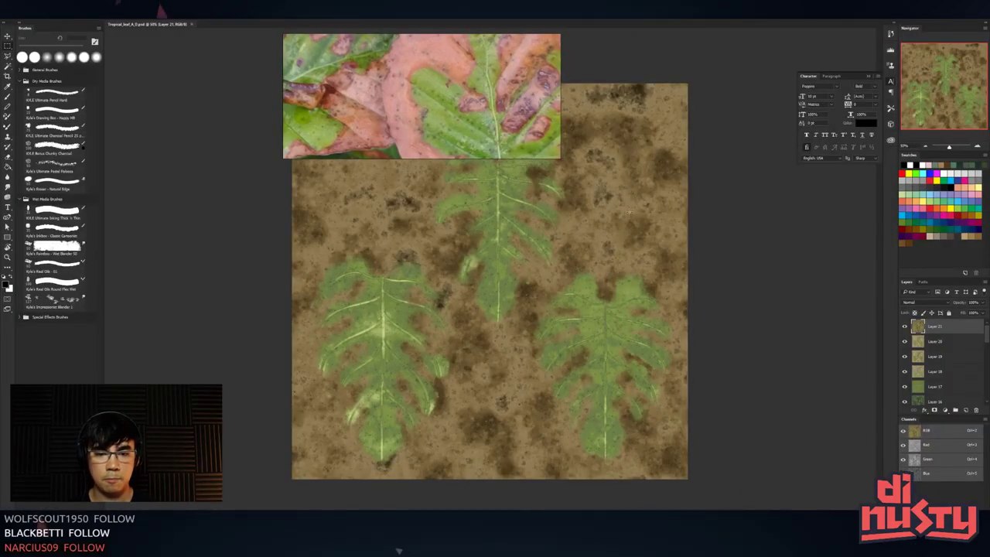
key("alt+Tab")
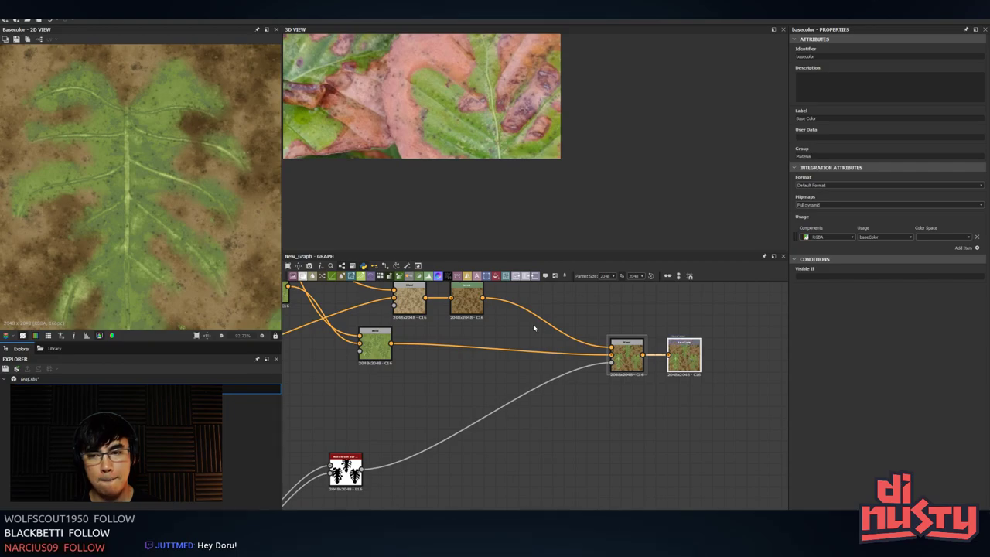
scroll(482, 341, "down", 1)
middle_click_drag(482, 341, 661, 380)
middle_click_drag(531, 322, 548, 437)
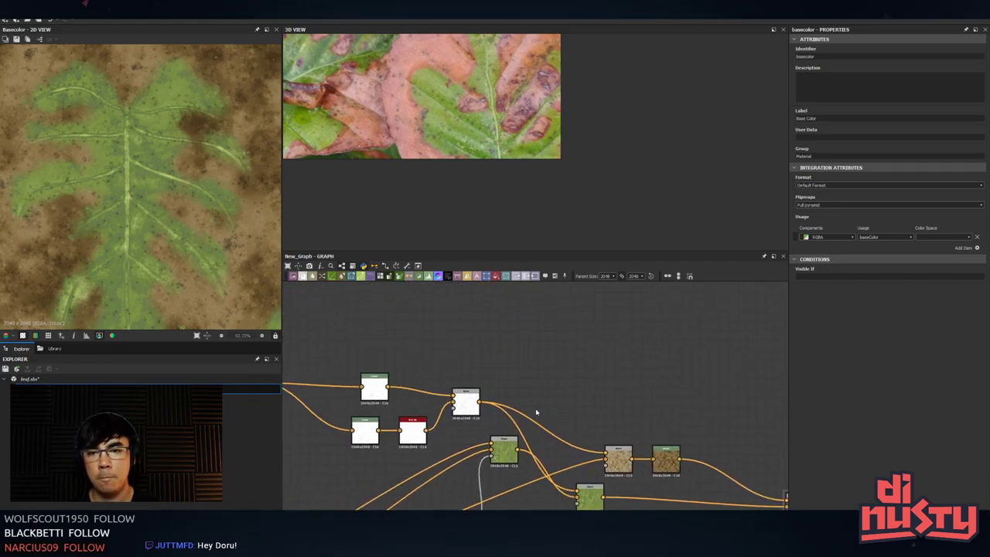
middle_click_drag(454, 408, 648, 333)
scroll(649, 333, "down", 3)
scroll(567, 395, "up", 4)
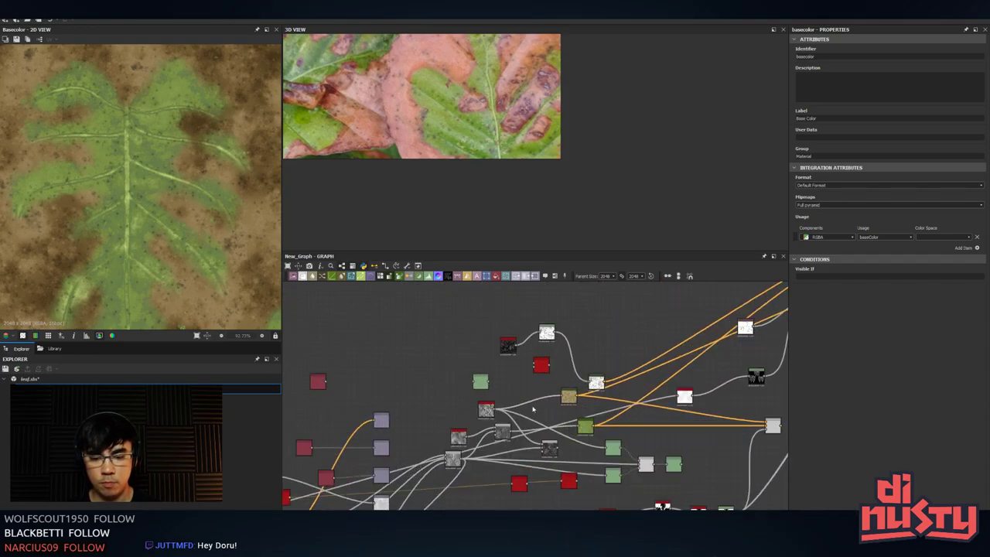
double_click(567, 395)
scroll(761, 305, "up", 2)
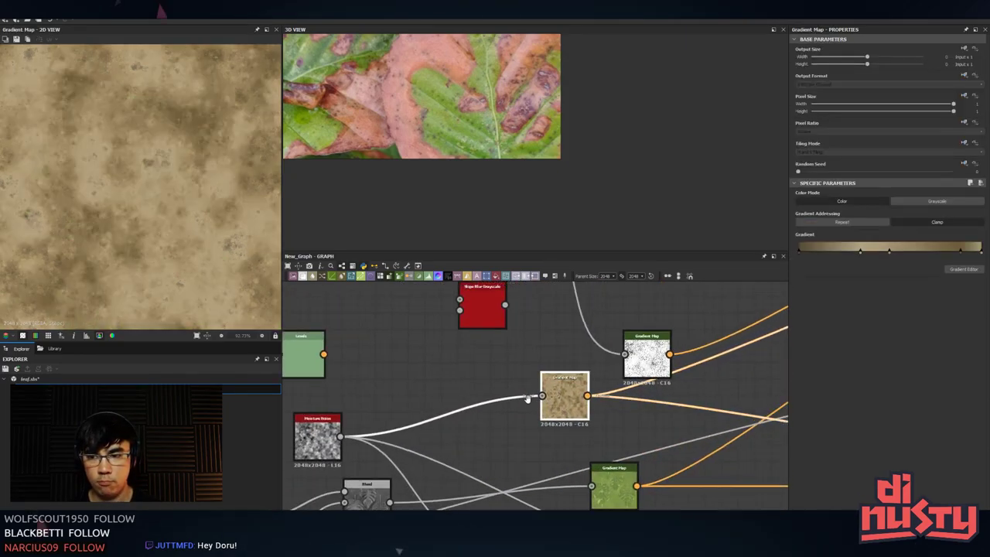
- Brighten the brown gradient's dark key near its far end, set the first key's value to 225, and close the gradient editor
left_click(964, 269)
left_click_drag(600, 408, 600, 407)
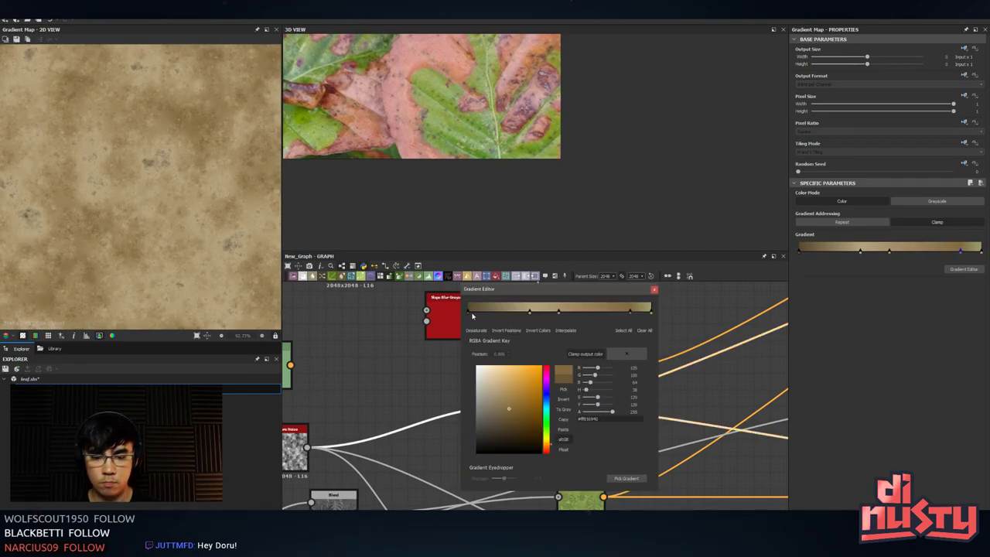
left_click(468, 312)
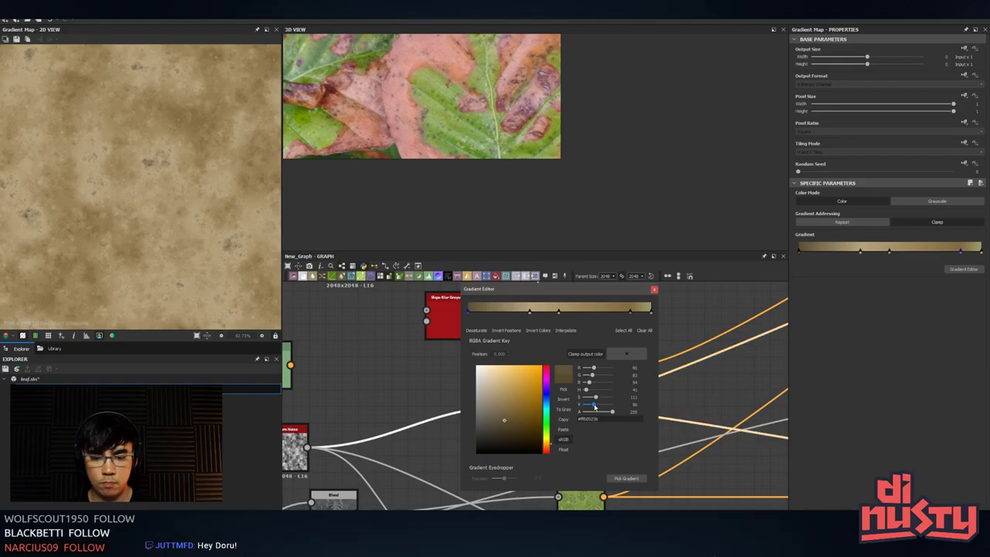
mouse_move(594, 406)
left_mouse_down()
mouse_move(631, 403)
mouse_move(609, 405)
left_mouse_up()
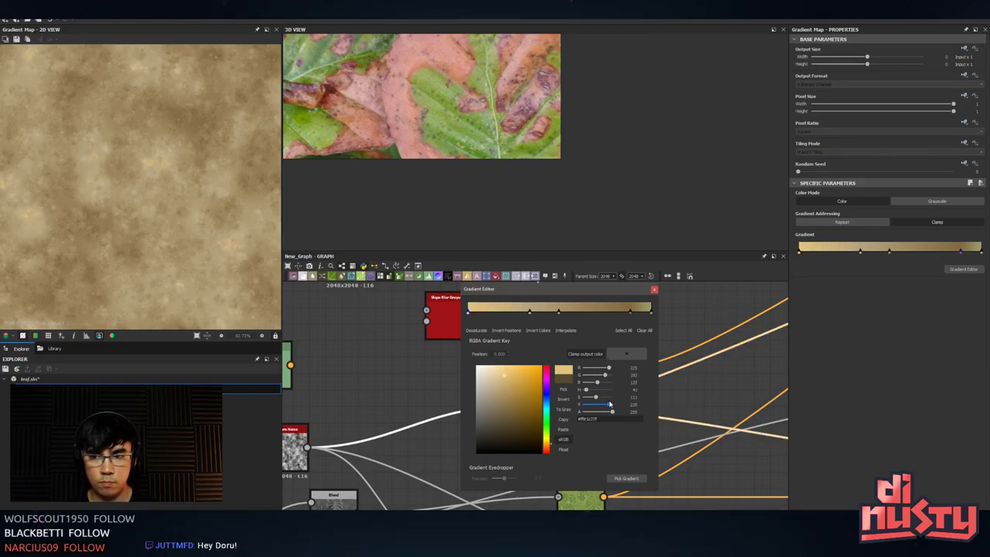
left_click(655, 292)
- Add a Clouds 3 noise node and place it in the empty area above the Blend and Levels nodes
scroll(716, 336, "down", 3)
middle_click_drag(716, 336, 504, 431)
middle_click_drag(643, 318, 524, 407)
key("space")
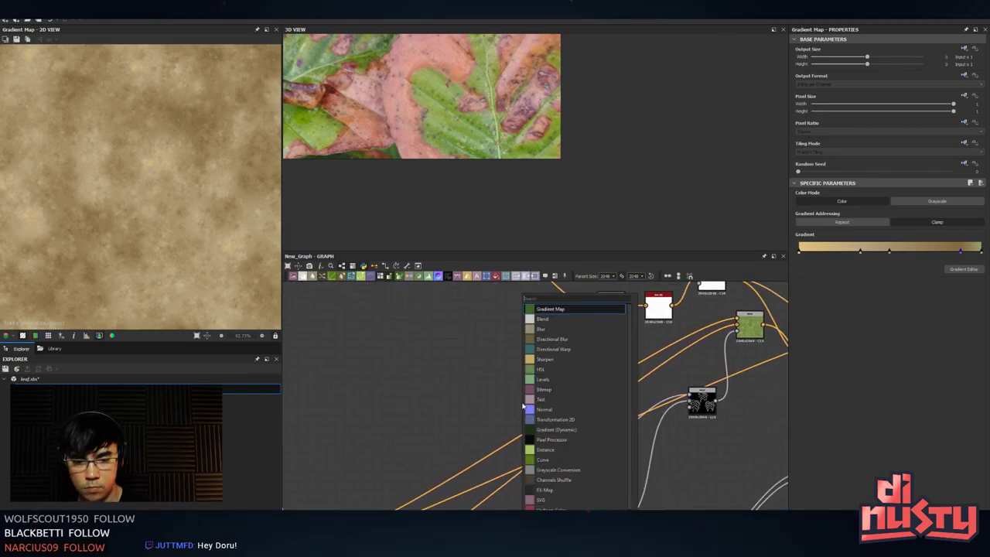
type("nois")
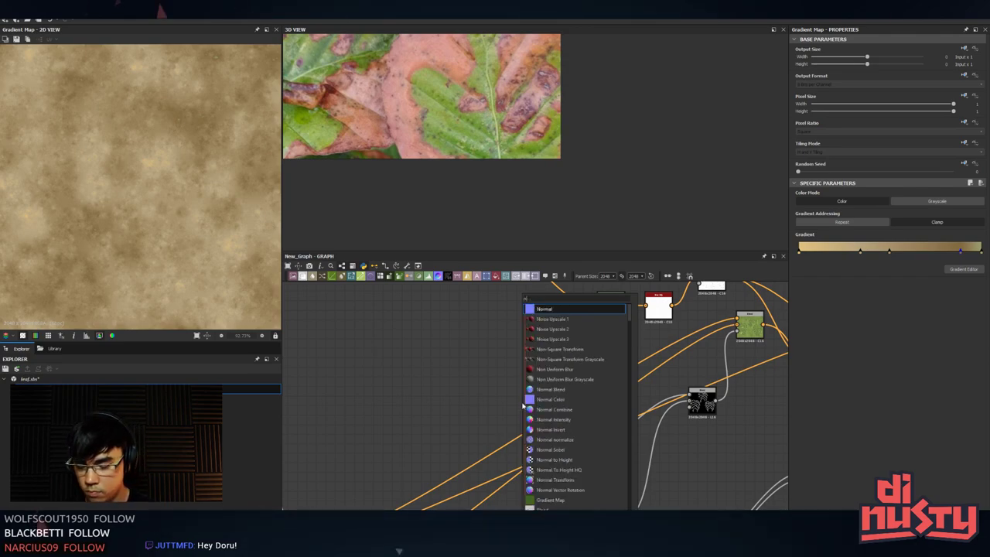
type("e")
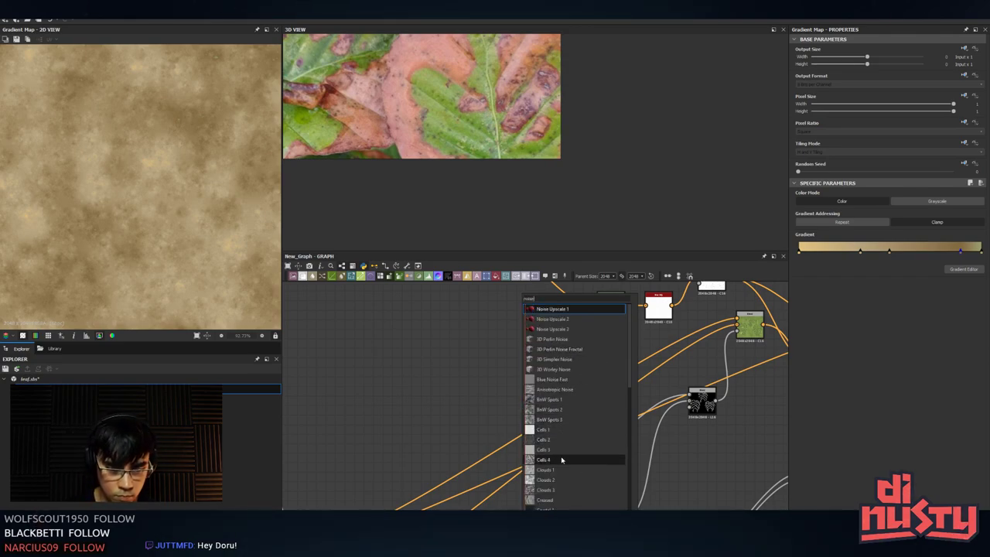
left_click(562, 490)
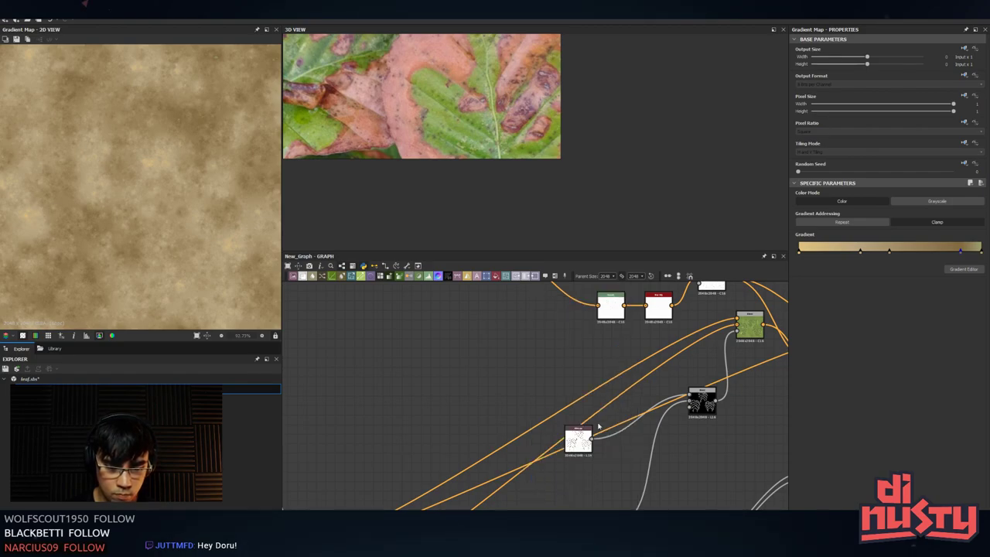
scroll(621, 368, "down", 1)
middle_click_drag(621, 367, 451, 391)
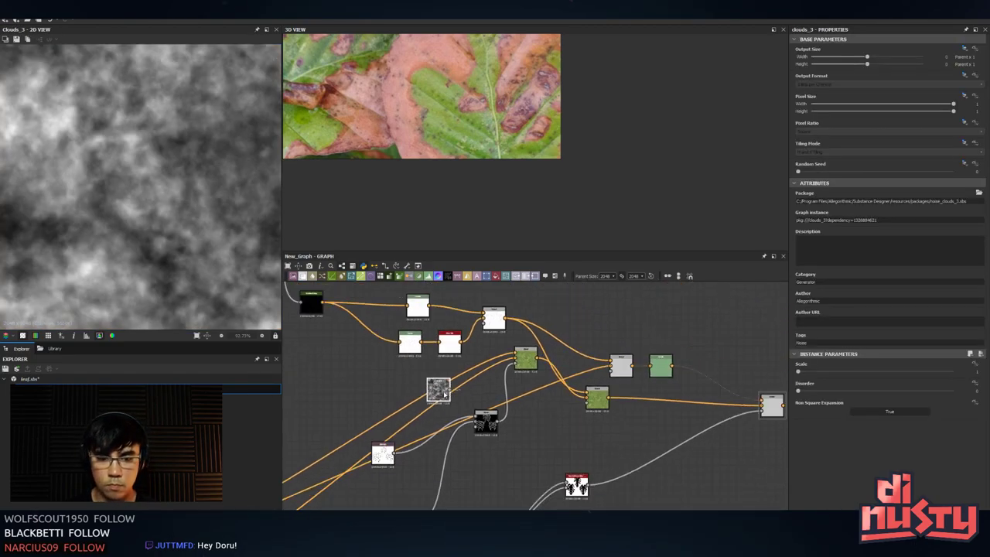
left_click_drag(441, 392, 633, 314)
scroll(659, 331, "up", 4)
middle_click_drag(659, 331, 532, 389)
scroll(478, 357, "up", 1)
- Add a Levels node fed by the Clouds 3 node
key("space")
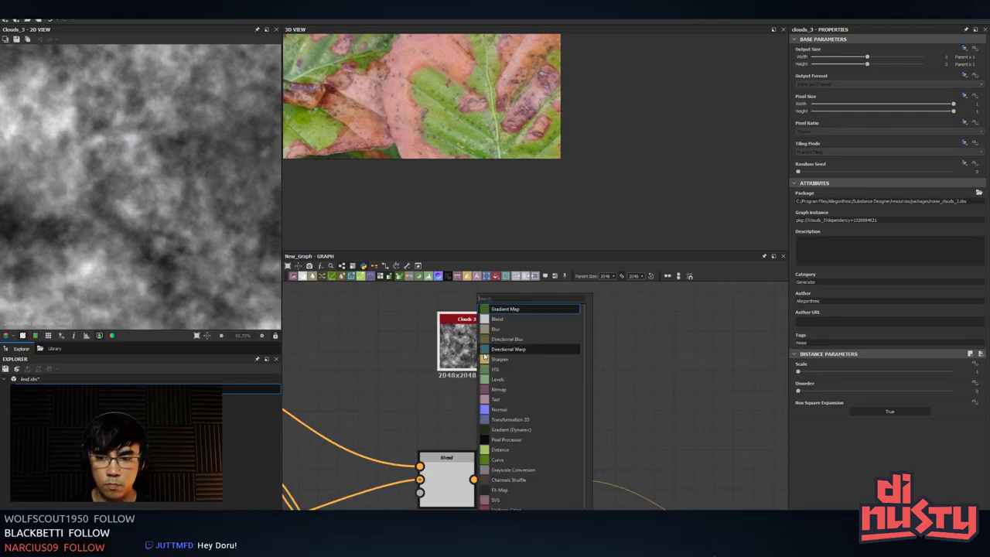
type("lev")
key("Return")
- Delete the Clouds 3 node, then try a Crystal 1 noise in its place and delete it too
left_click(484, 357)
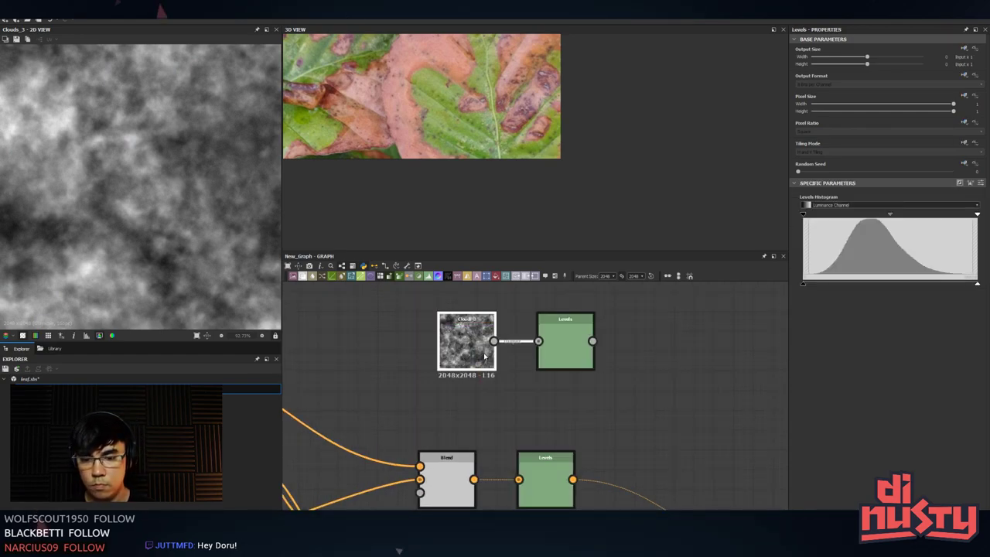
key("Delete")
key("space")
type("noise")
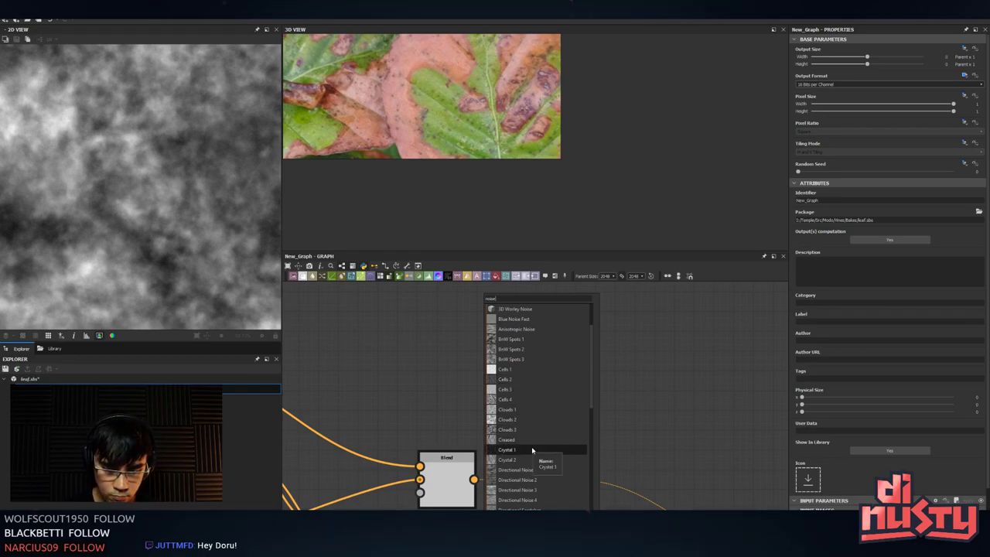
left_click(531, 449)
key("Delete")
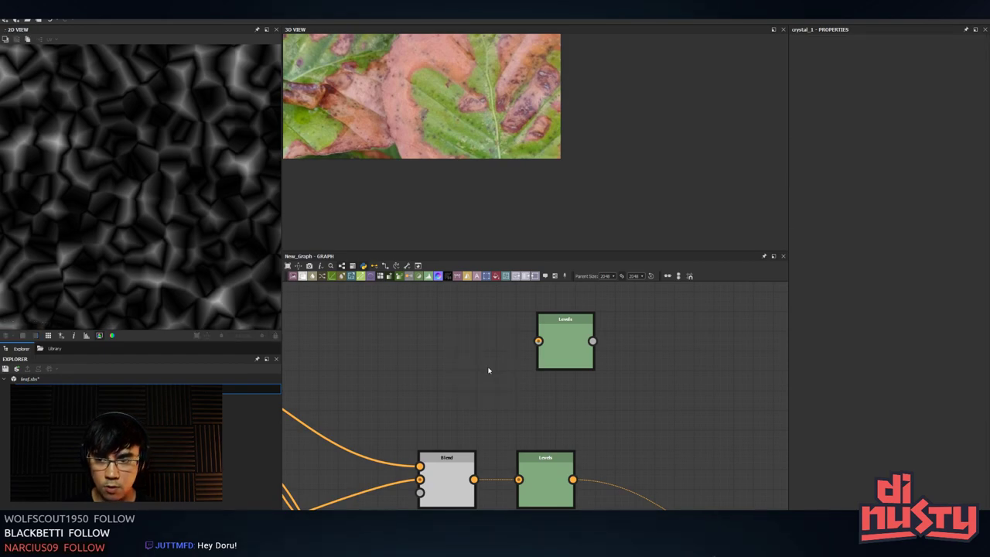
- Add a Moisture Noise node beside the unconnected Levels node
key("space")
type("noise")
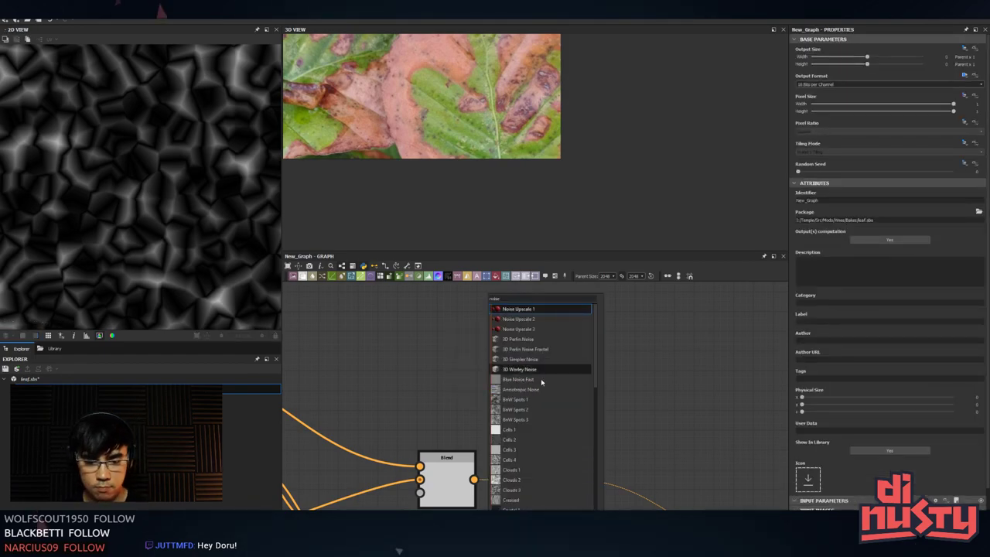
key("BackSpace")
key("BackSpace")
key("BackSpace")
key("BackSpace")
key("BackSpace")
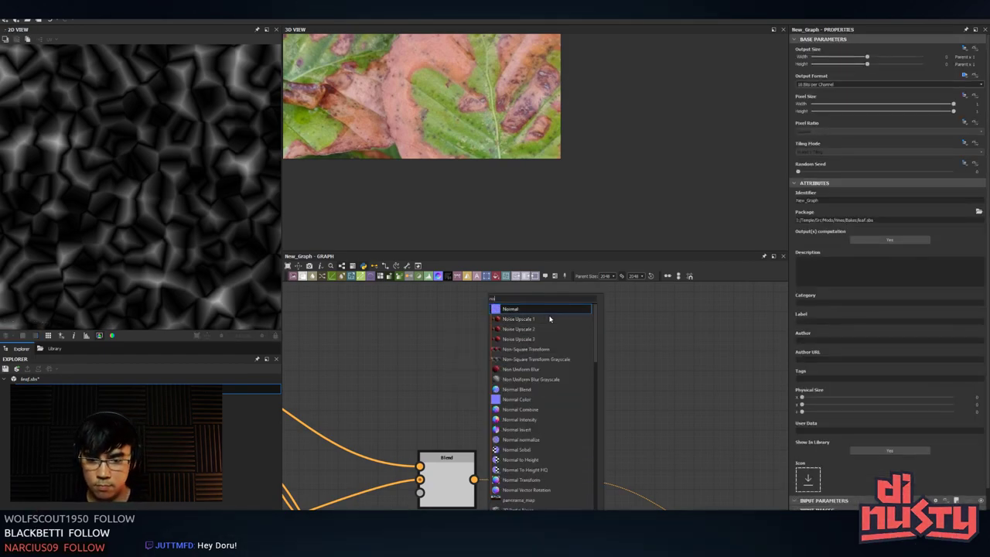
type("moi")
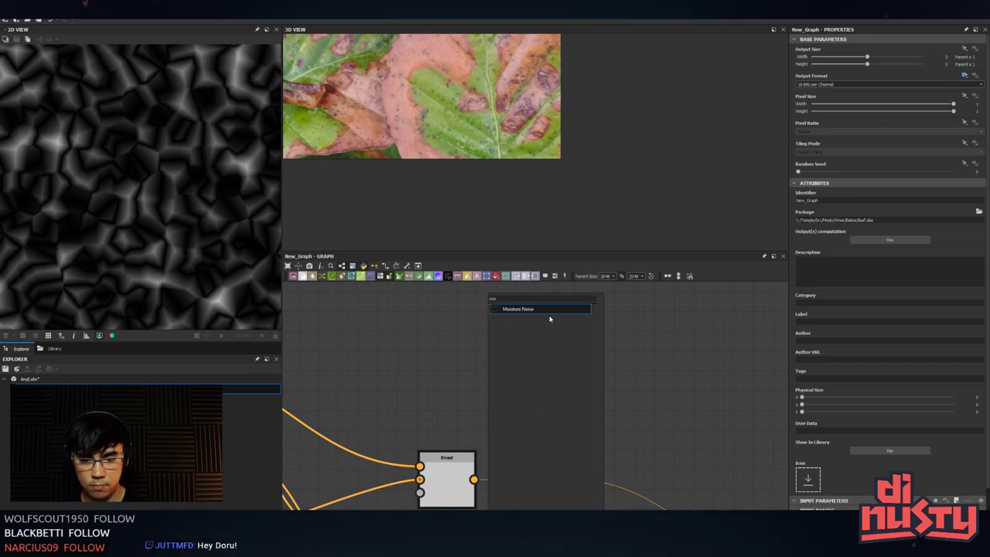
key("Return")
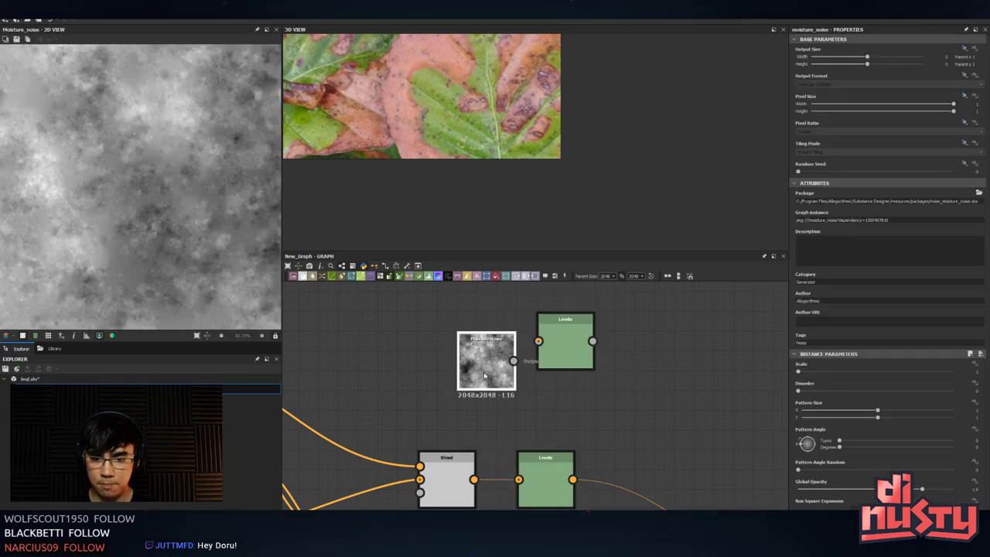
- Feed the Moisture Noise into the Levels node and pull its black and white input points inward for a high-contrast mask
left_click_drag(489, 380, 466, 372)
left_click_drag(526, 342, 564, 363)
left_click_drag(805, 216, 875, 225)
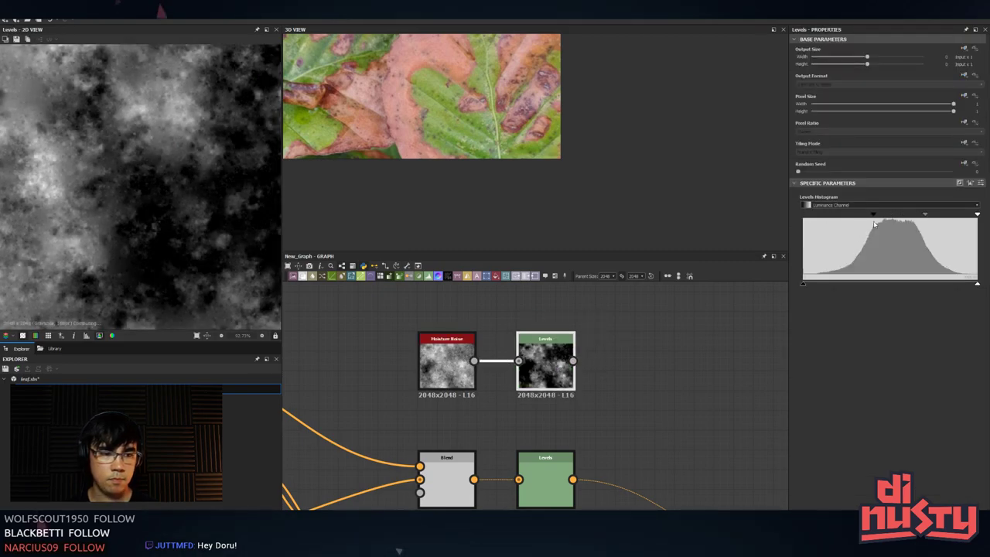
mouse_move(977, 214)
left_mouse_down()
mouse_move(871, 216)
mouse_move(898, 214)
left_mouse_up()
left_click_drag(563, 380, 592, 341)
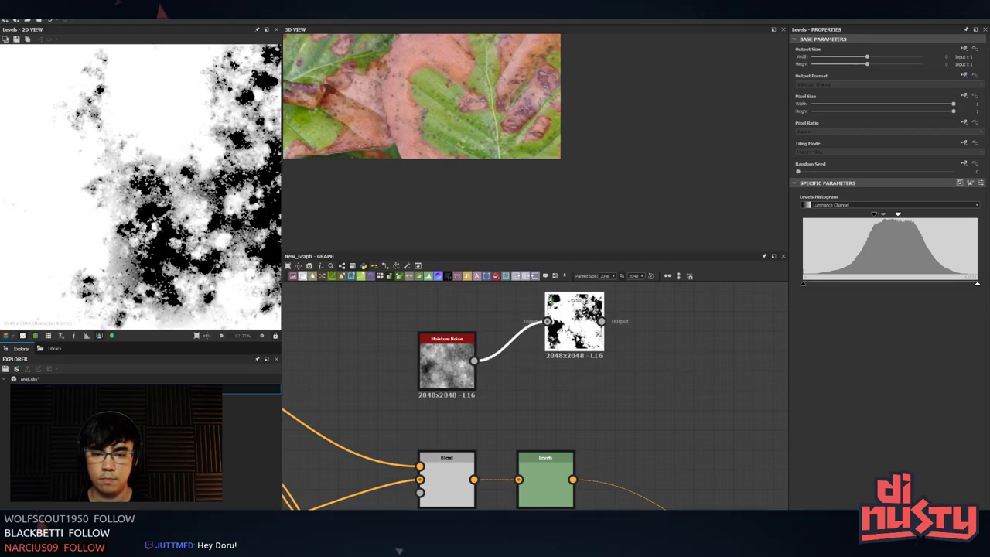
- Add a Non Uniform Blur Grayscale node, connect the Levels output to its Grayscale and Blur Map inputs, and preview it
key("space")
type("non")
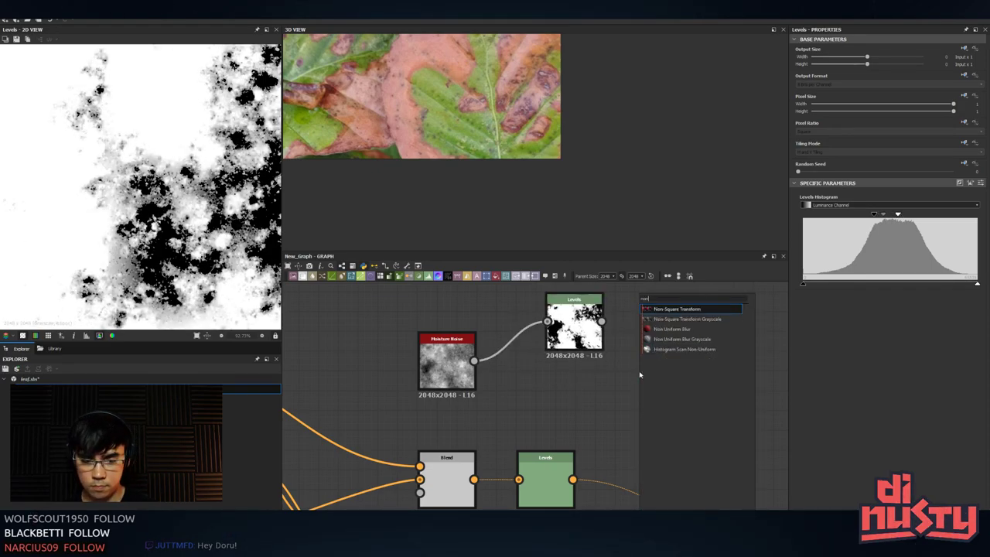
left_click(696, 338)
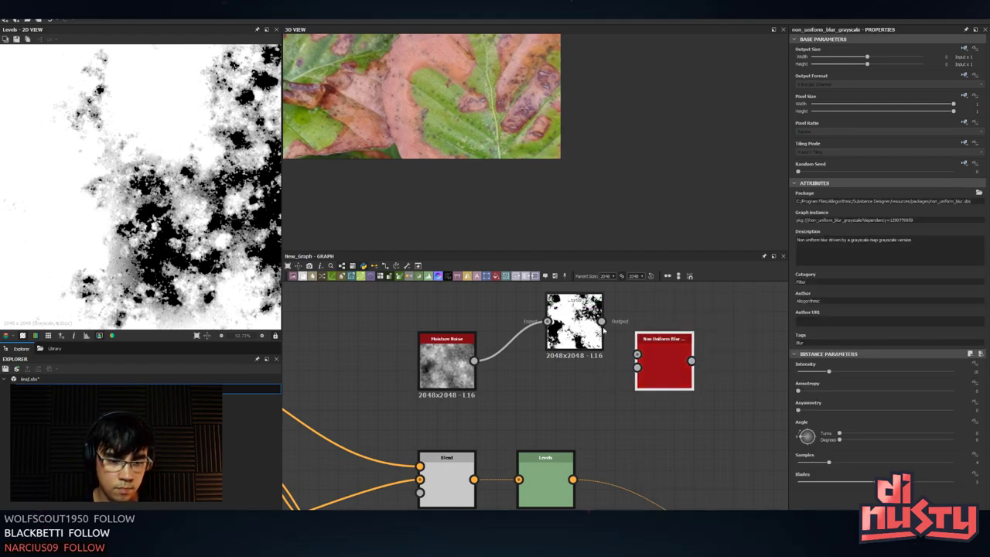
left_click_drag(602, 322, 637, 354)
left_click_drag(602, 322, 638, 368)
double_click(665, 381)
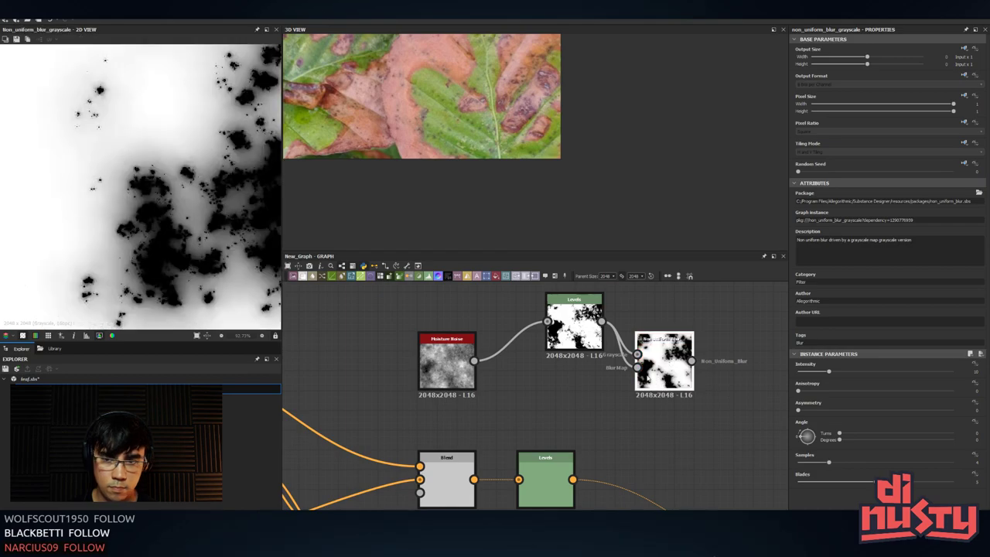
- Readjust the Levels node's input points toward brighter tones so the blurred mask has smaller white patches on black
left_click(574, 321)
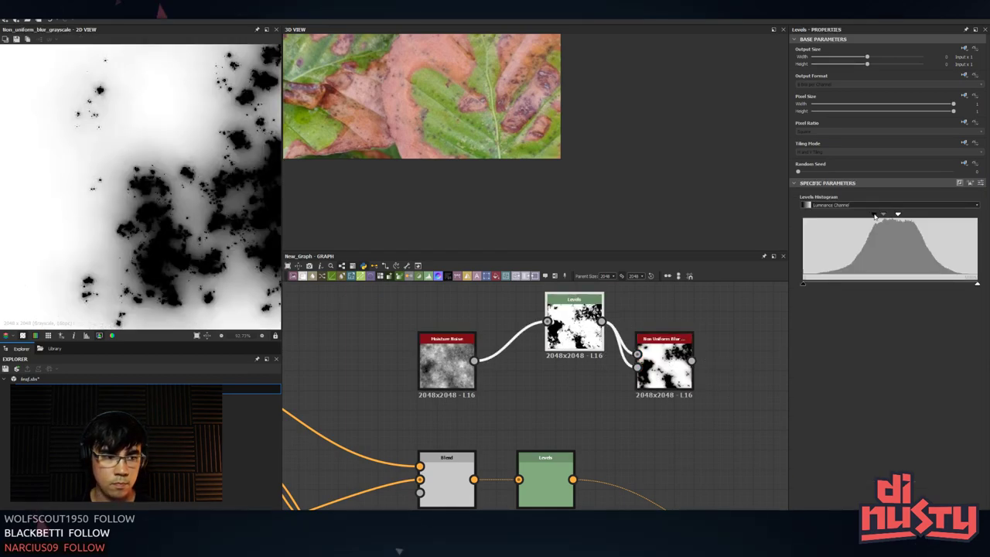
mouse_move(875, 217)
left_mouse_down()
mouse_move(866, 216)
mouse_move(923, 217)
mouse_move(913, 216)
left_mouse_up()
scroll(157, 179, "down", 3)
middle_click_drag(158, 178, 195, 190)
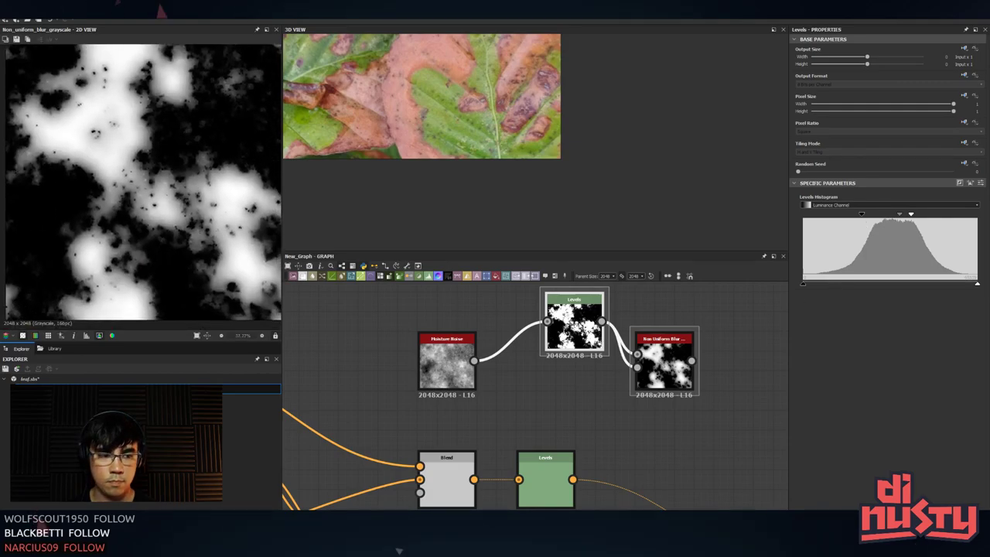
- Set the Moisture Noise scale to 2 and select the Non Uniform Blur node
left_click(446, 362)
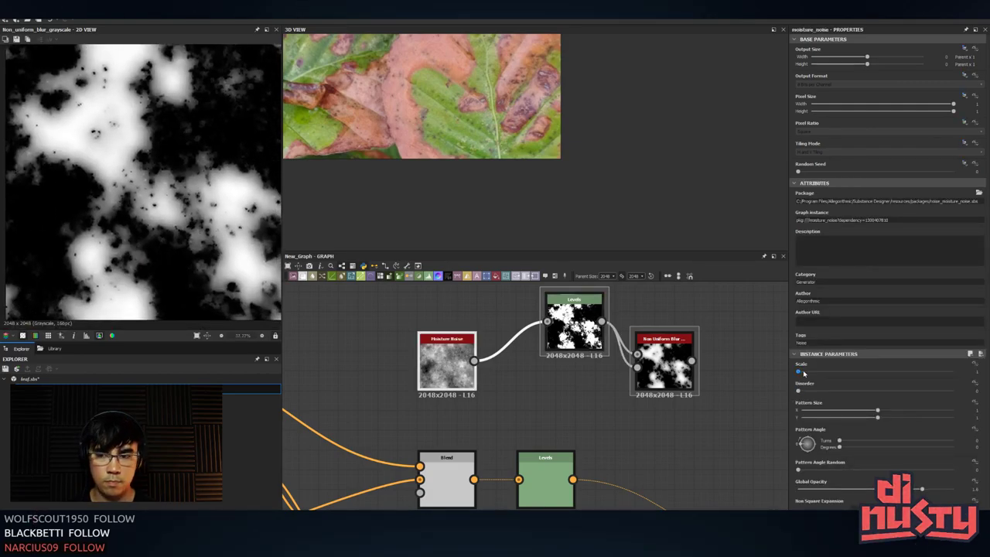
left_click_drag(804, 373, 811, 376)
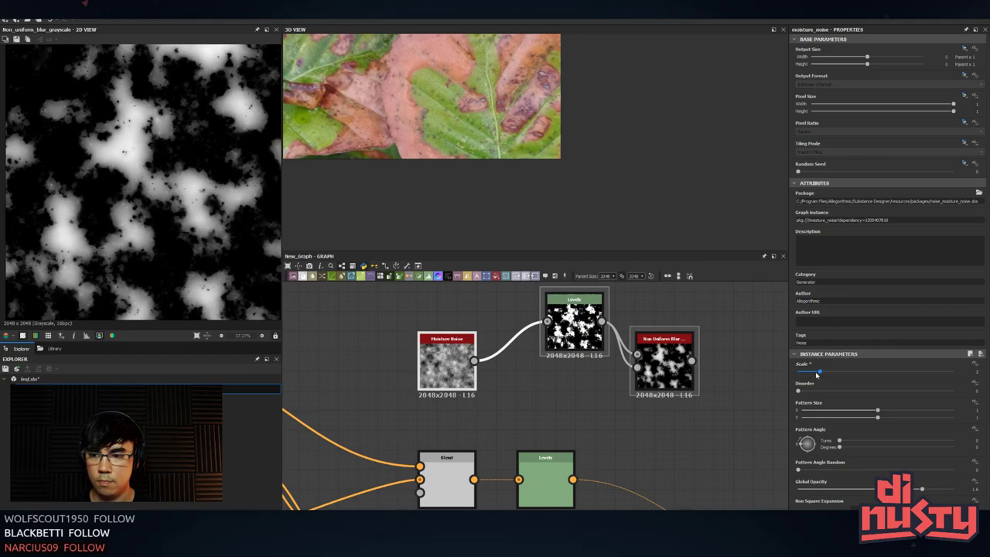
left_click(685, 379)
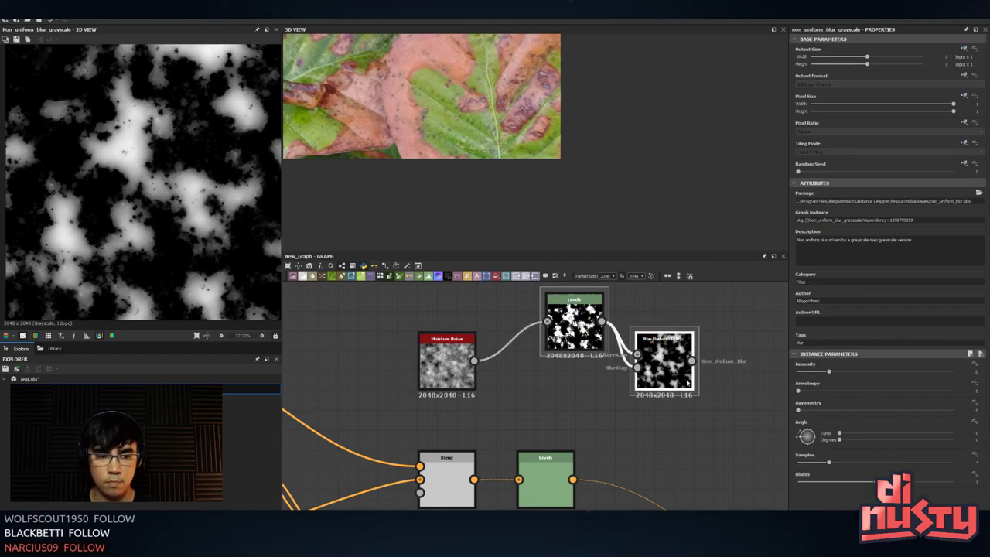
- Try a Blue Noise Fast node below the Non Uniform Blur node and delete it
middle_click_drag(687, 382, 619, 383)
scroll(617, 382, "up", 1)
left_click(627, 438)
key("space")
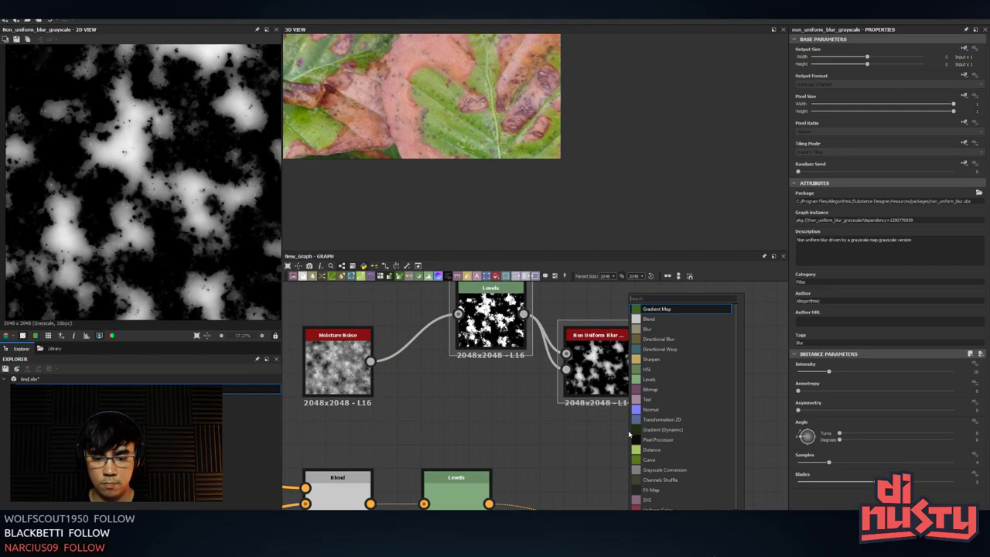
type("noise")
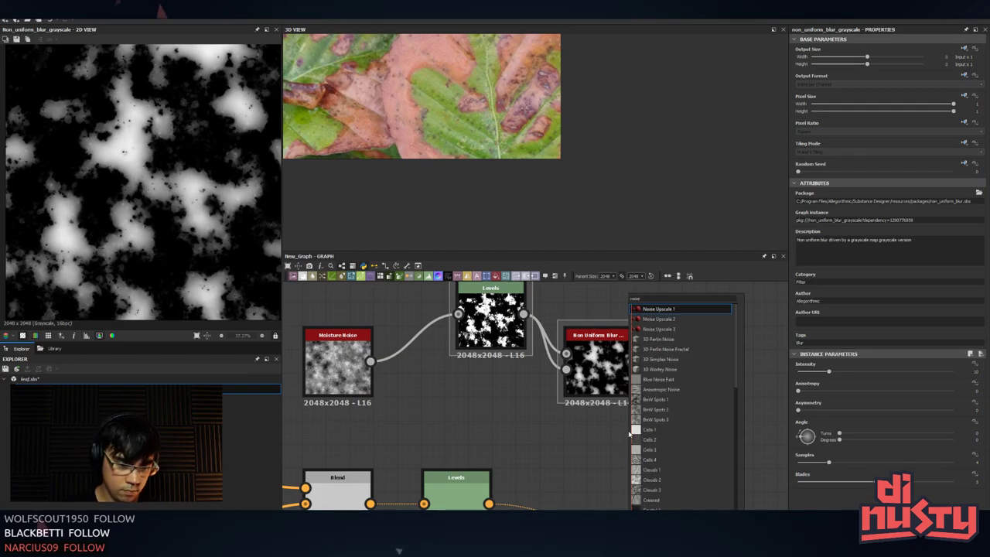
left_click(679, 379)
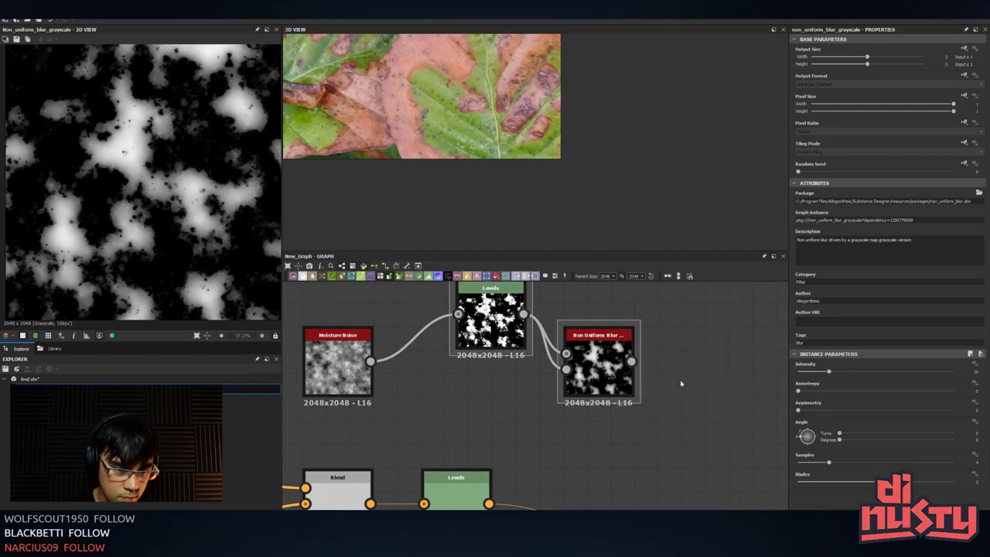
left_click_drag(633, 442, 614, 478)
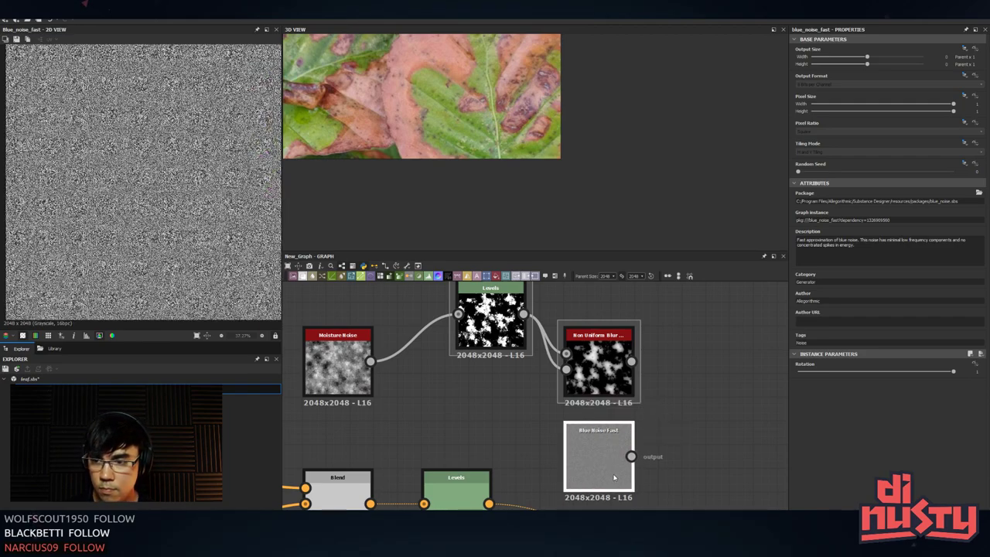
key("Delete")
key("space")
type("noise")
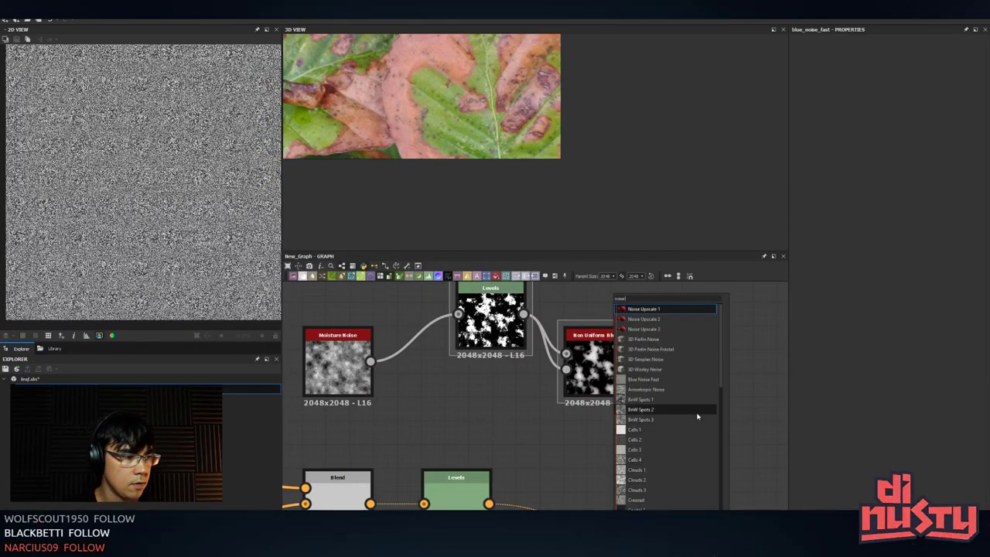
scroll(693, 411, "down", 2)
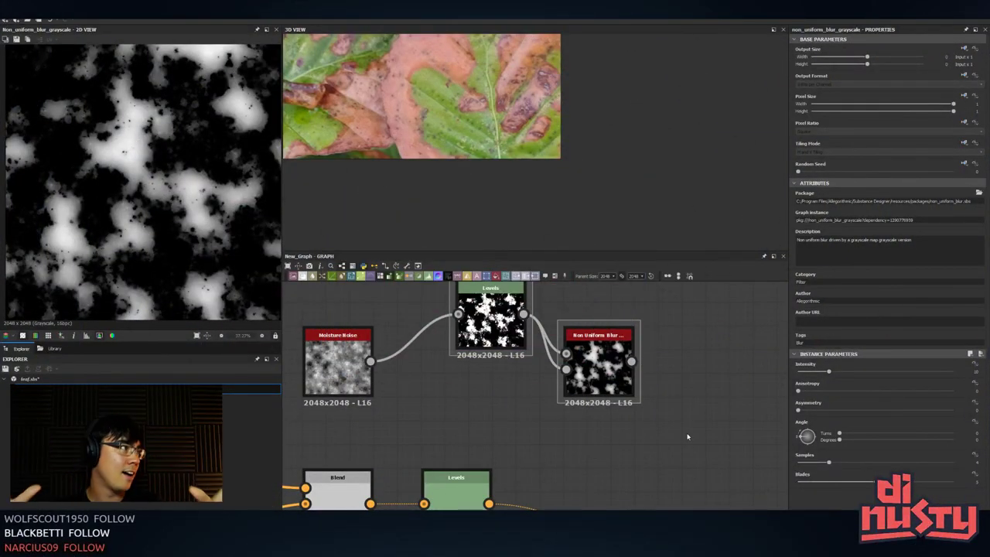
- Add a Dirt 4 noise node below the Non Uniform Blur node
key("space")
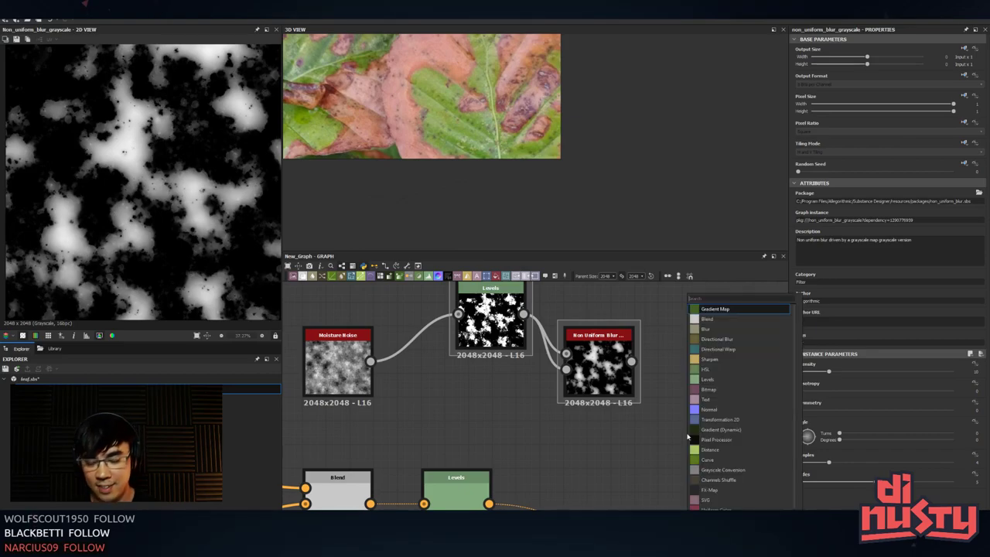
type("noise")
scroll(712, 441, "down", 4)
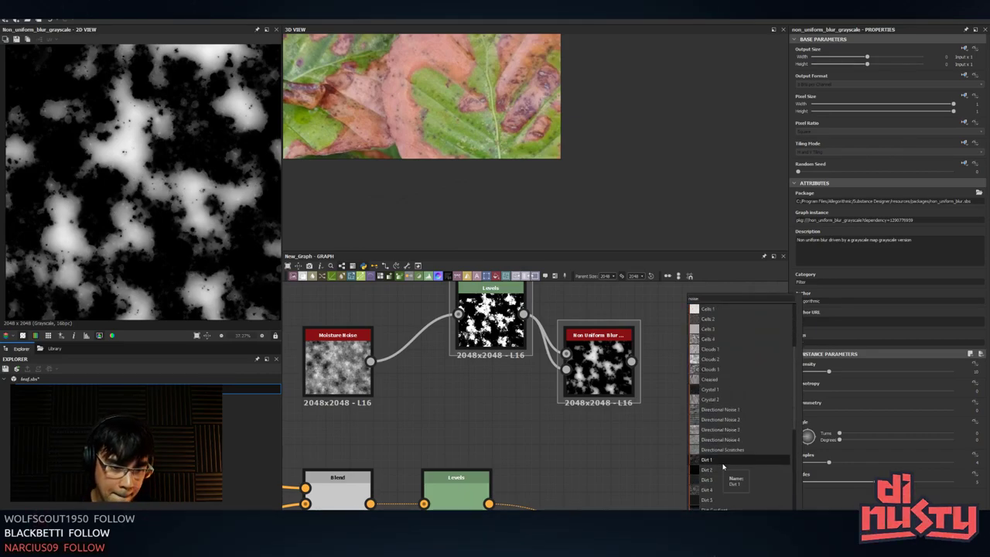
left_click(710, 490)
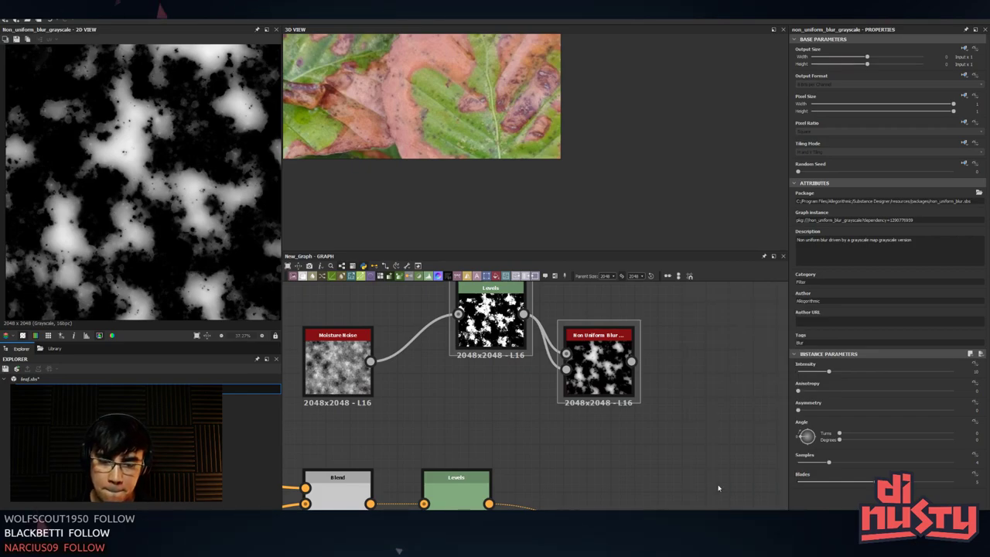
left_click_drag(675, 428, 627, 437)
- Add a Blend node with Dirt 4 as background and the Non Uniform Blur output as foreground, and preview it
key("space")
type("bl")
key("Return")
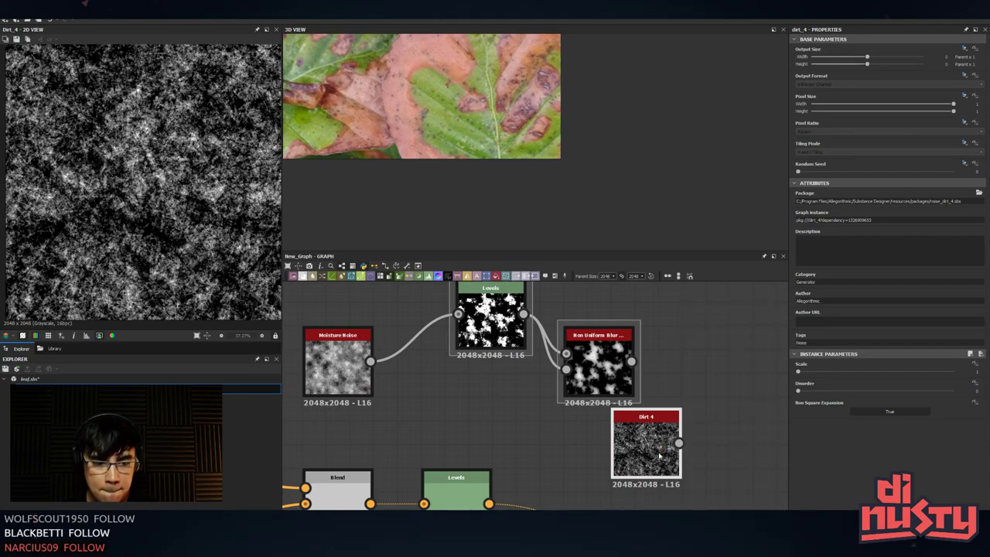
middle_click_drag(651, 440, 578, 428)
left_click(574, 430)
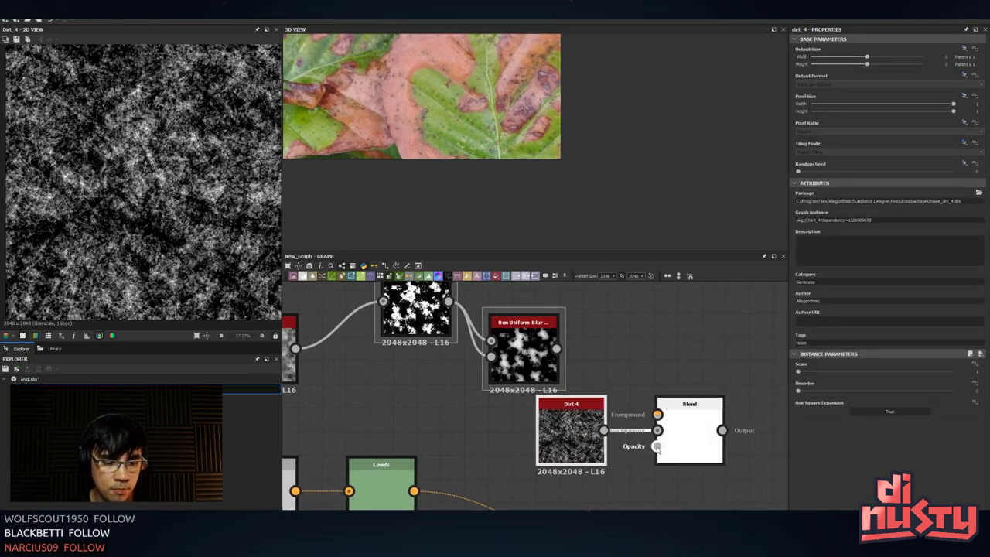
left_click_drag(558, 349, 658, 415)
double_click(682, 428)
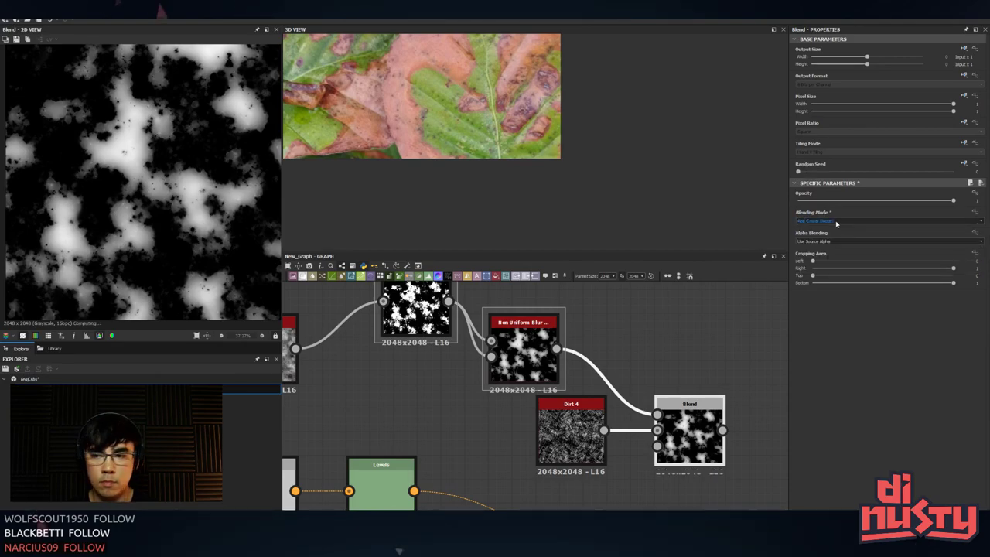
- Set the mask Blend node's blending mode to Screen and its opacity to 0.27
scroll(836, 224, "down", 6)
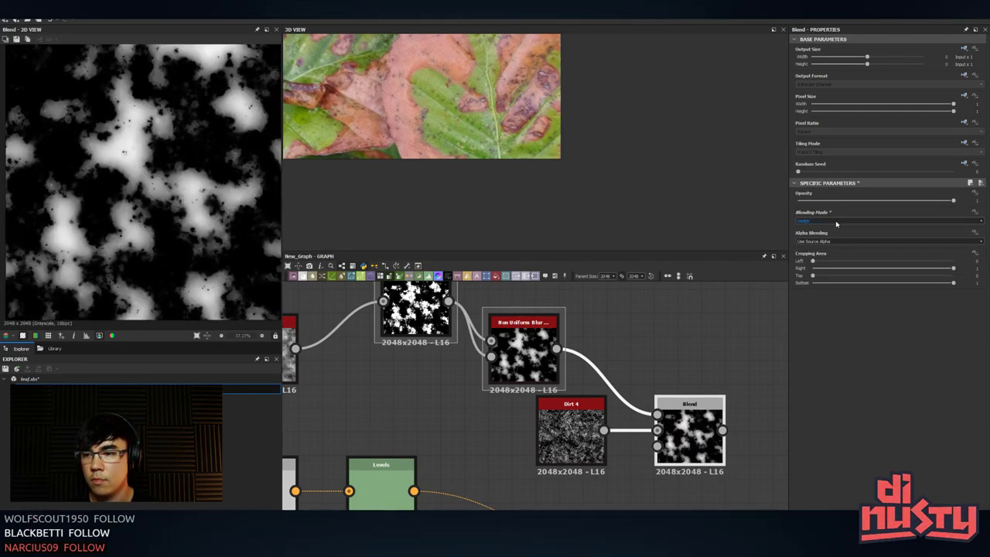
scroll(836, 224, "up", 2)
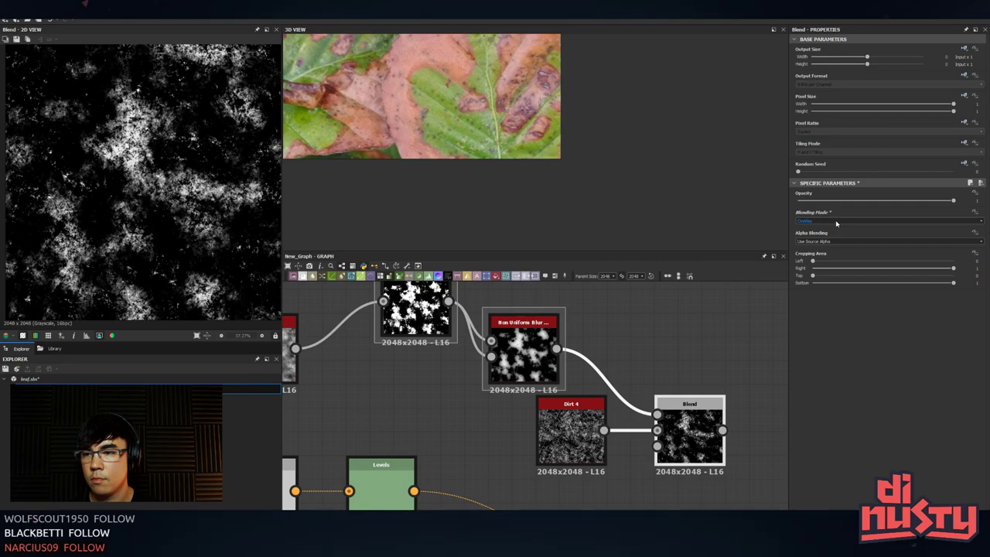
scroll(835, 222, "down", 1)
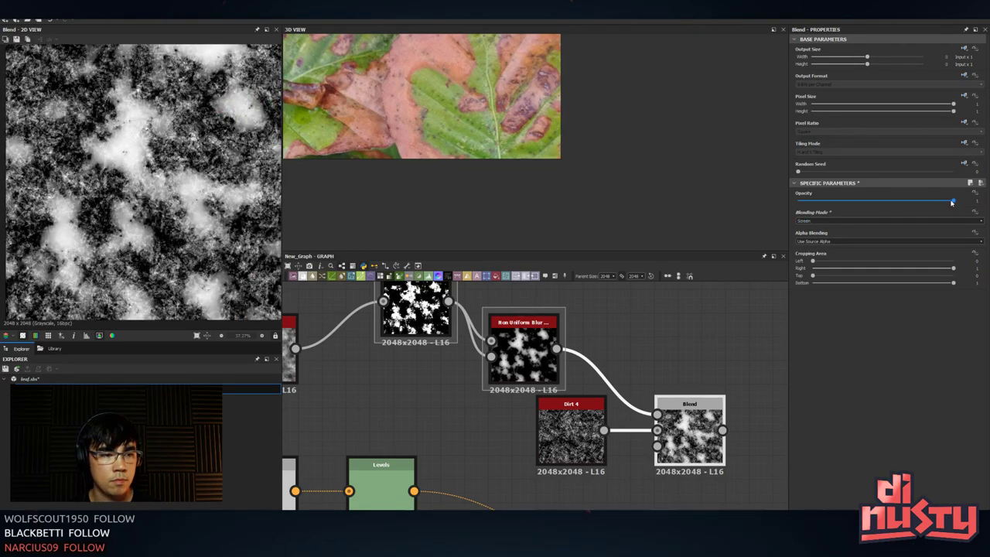
left_click_drag(952, 202, 840, 211)
- Swap the mask Blend's inputs so Dirt 4 is the foreground, and rearrange Dirt 4, Non Uniform Blur and Blend compactly
key("x")
middle_click_drag(621, 327, 512, 287)
scroll(511, 286, "down", 1)
left_click_drag(588, 374, 588, 346)
left_click_drag(470, 382, 492, 311)
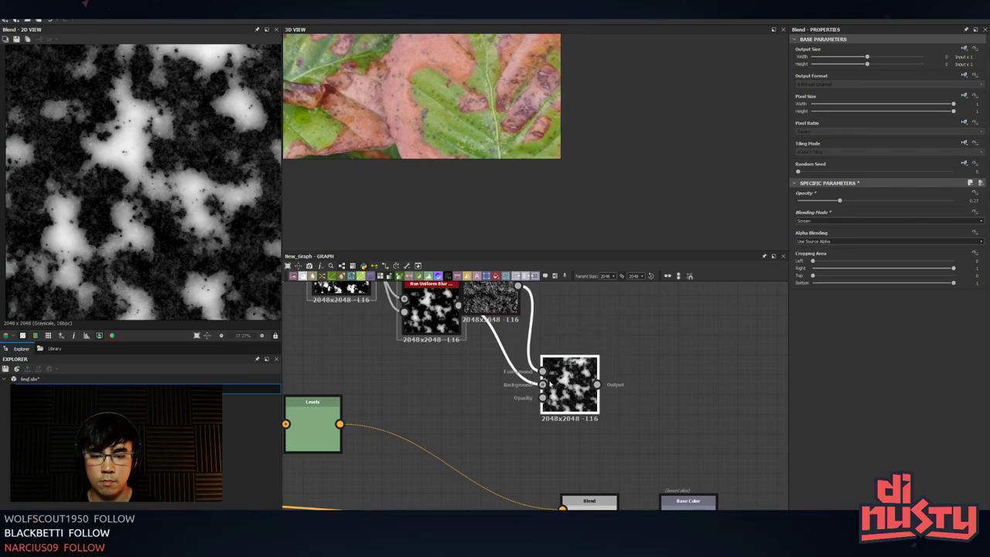
left_click_drag(427, 313, 430, 352)
left_click(578, 360)
- Preview the brown Levels node and the final Blend feeding Base Color
scroll(578, 360, "down", 4)
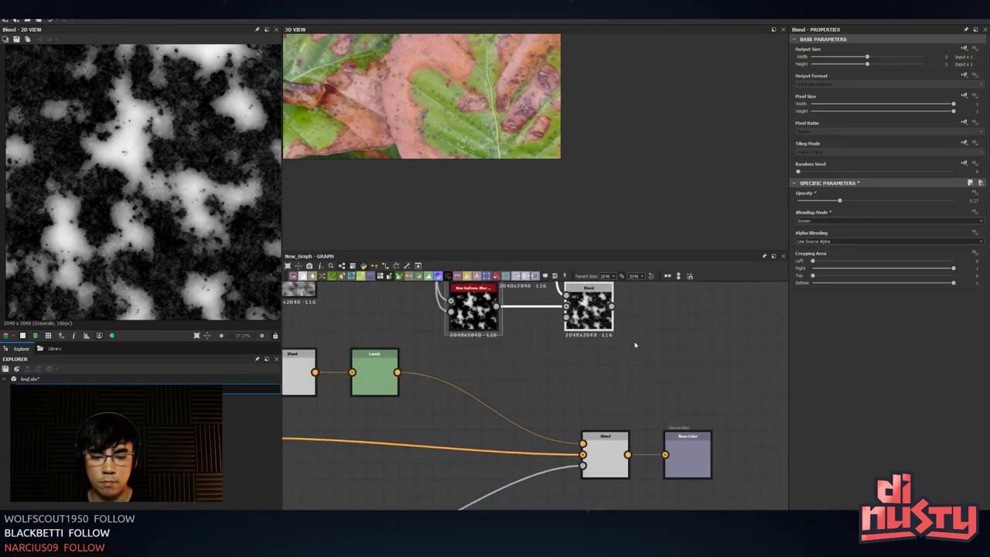
left_click(420, 396)
double_click(611, 463)
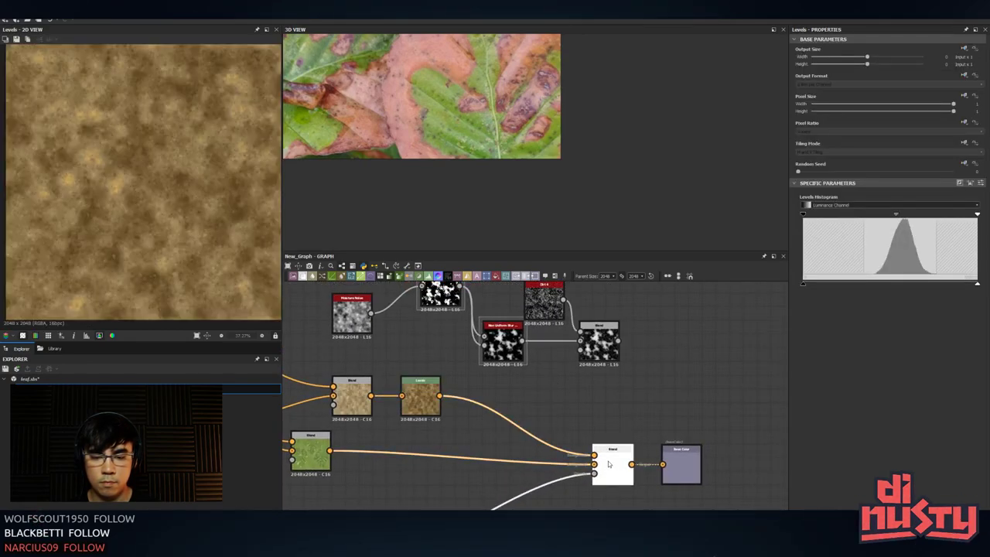
key("space")
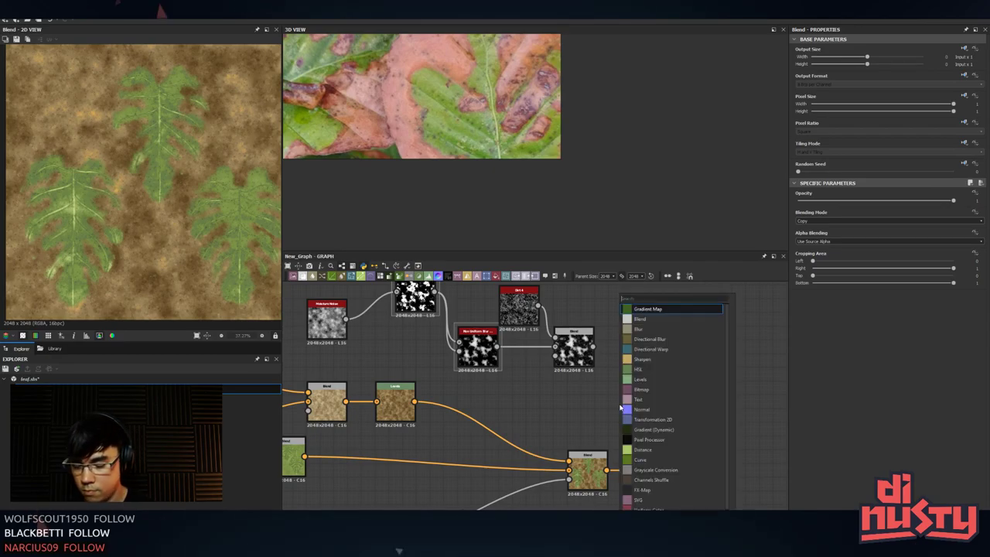
type("bev")
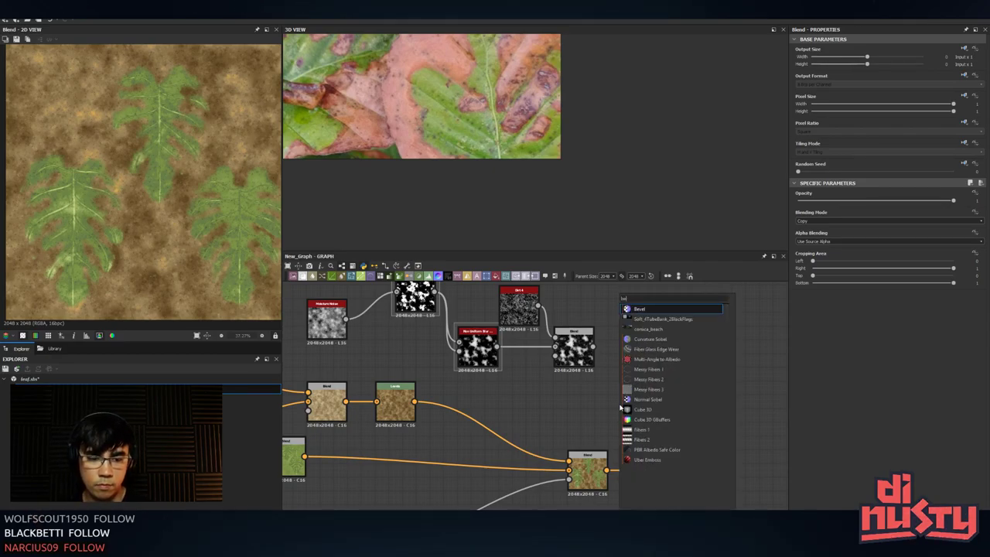
key("BackSpace")
key("BackSpace")
key("BackSpace")
type("grad")
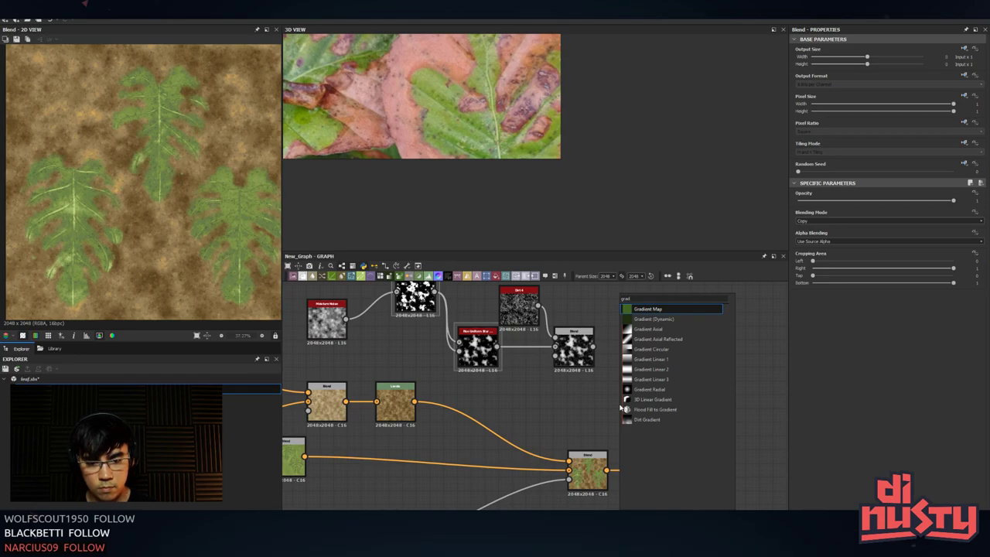
key("Escape")
- Move the noise mask nodes away from the brown Blend and Levels nodes to free space in the graph
middle_click_drag(539, 424, 583, 420)
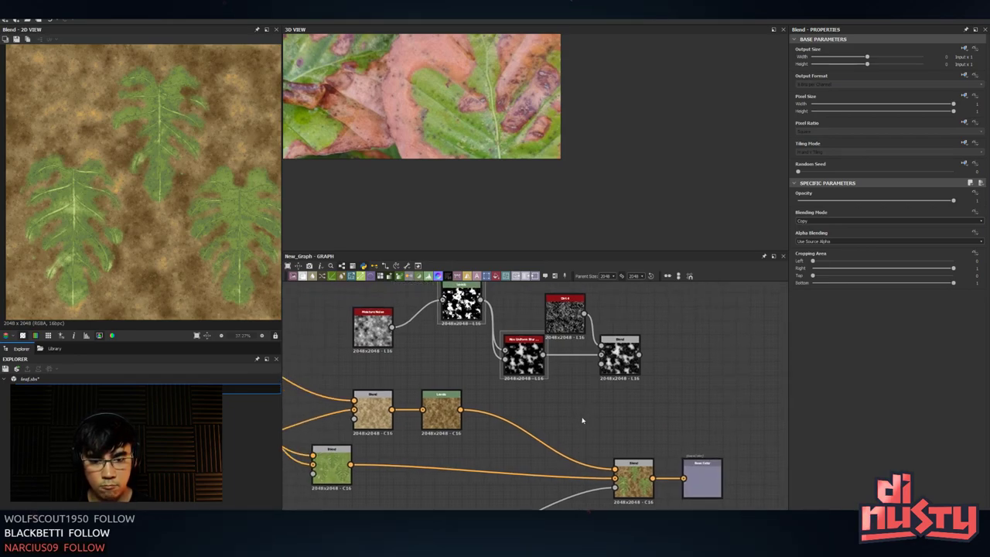
scroll(586, 420, "down", 1)
middle_click_drag(634, 388, 732, 424)
scroll(672, 414, "down", 1)
left_click_drag(478, 307, 552, 328)
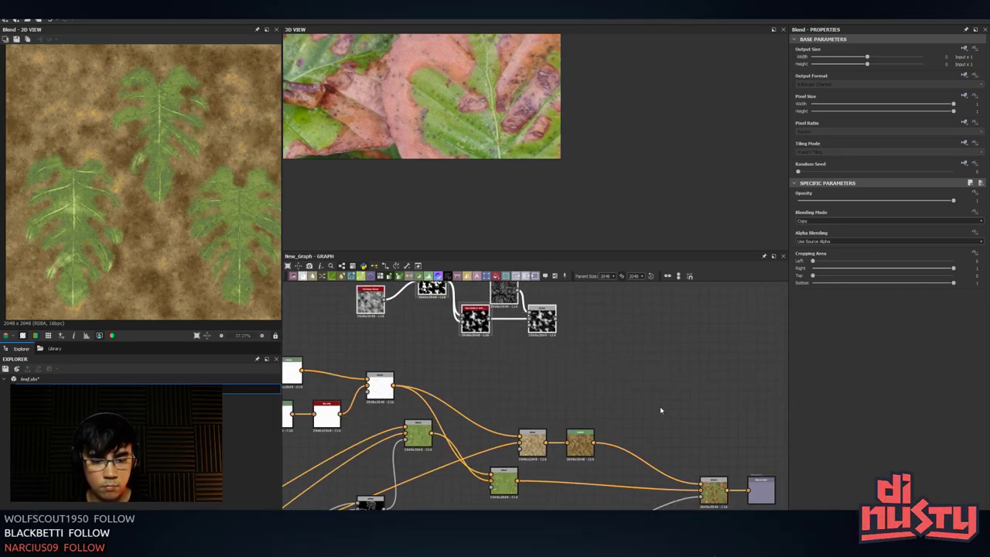
- Add a Blend node above the brown Levels output and connect the noise mask Blend to its foreground
left_click(659, 407)
key("space")
type("blend")
key("Return")
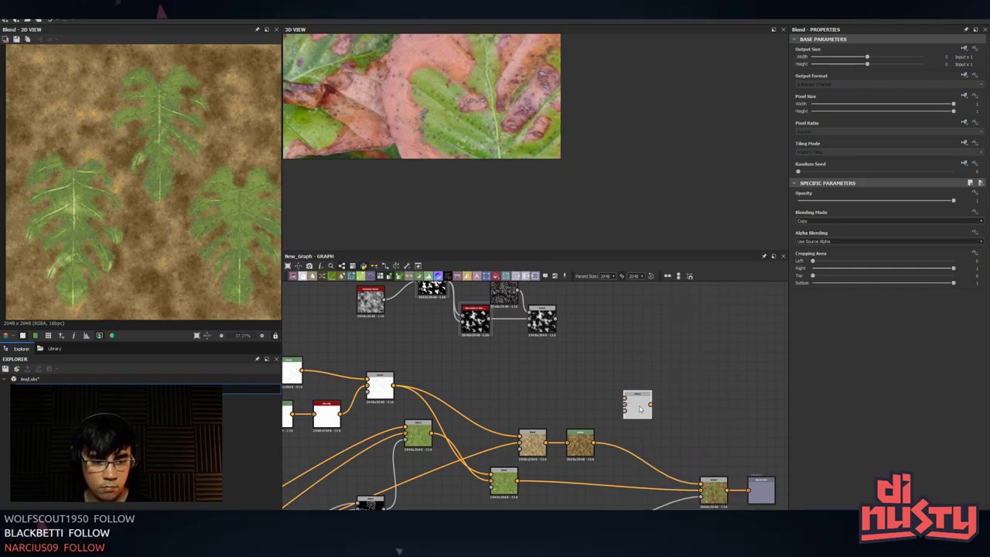
left_click_drag(556, 319, 627, 397)
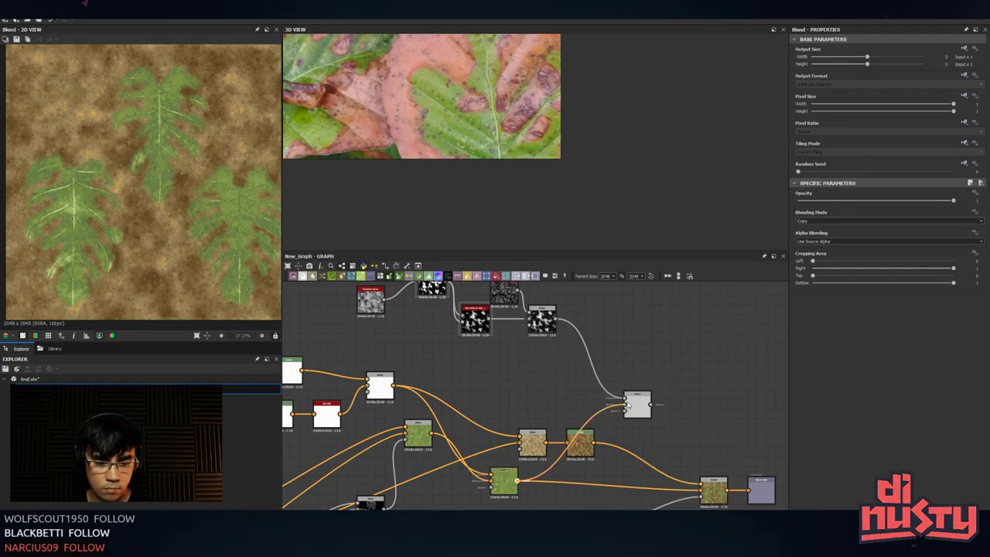
- Insert a Gradient Map node between the Dirt 4 mask Blend and the green leaf Blend to convert the mask to color
double_click(542, 316)
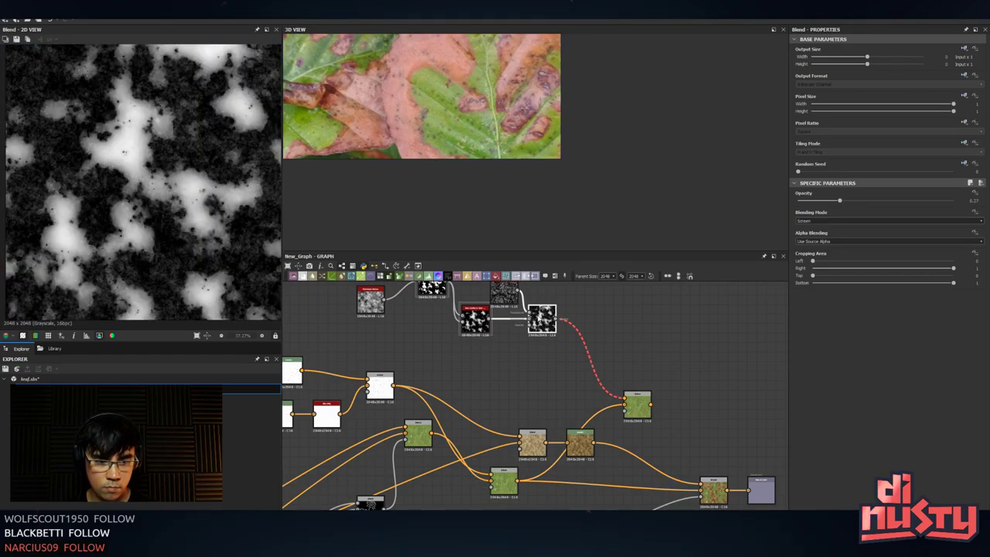
scroll(541, 317, "up", 5)
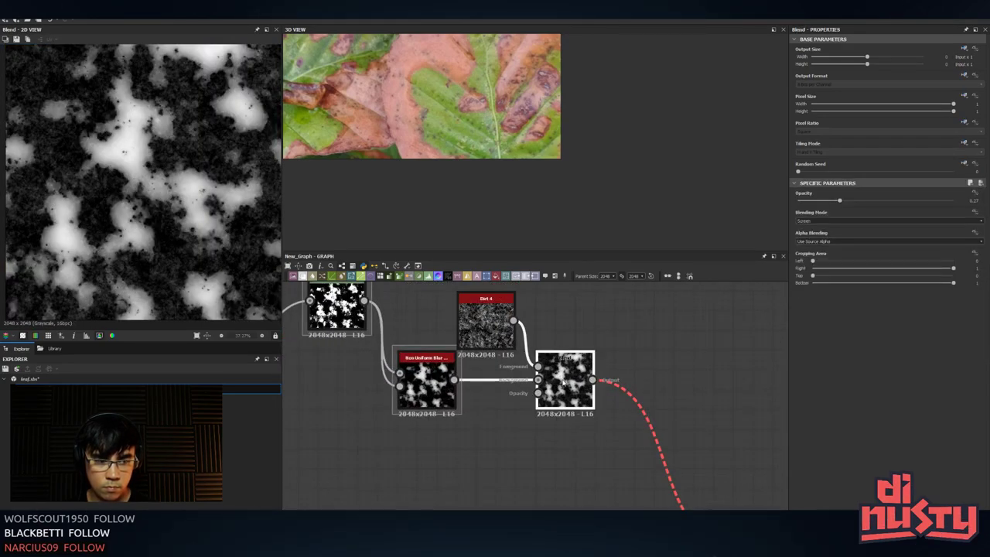
key("space")
type("gra")
key("Return")
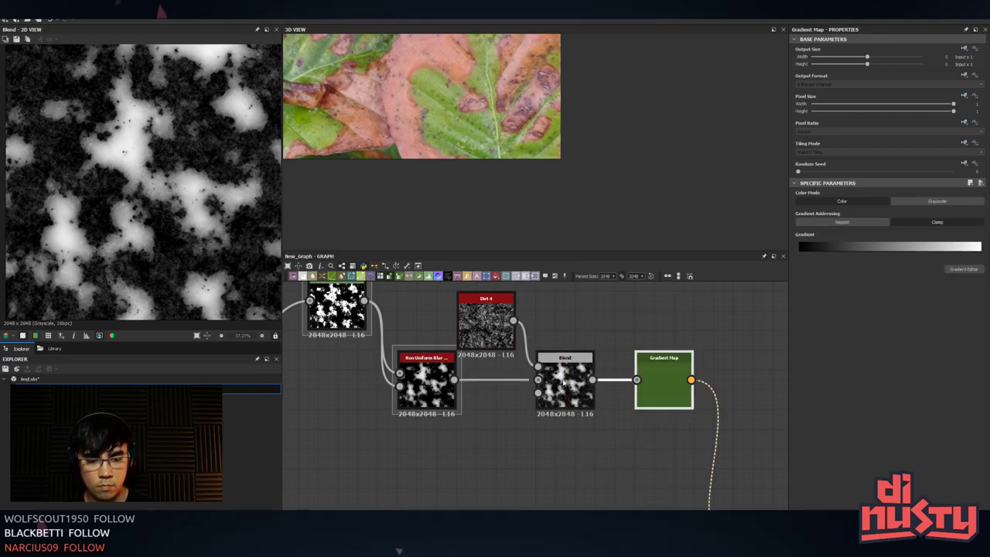
middle_click_drag(686, 434, 585, 399)
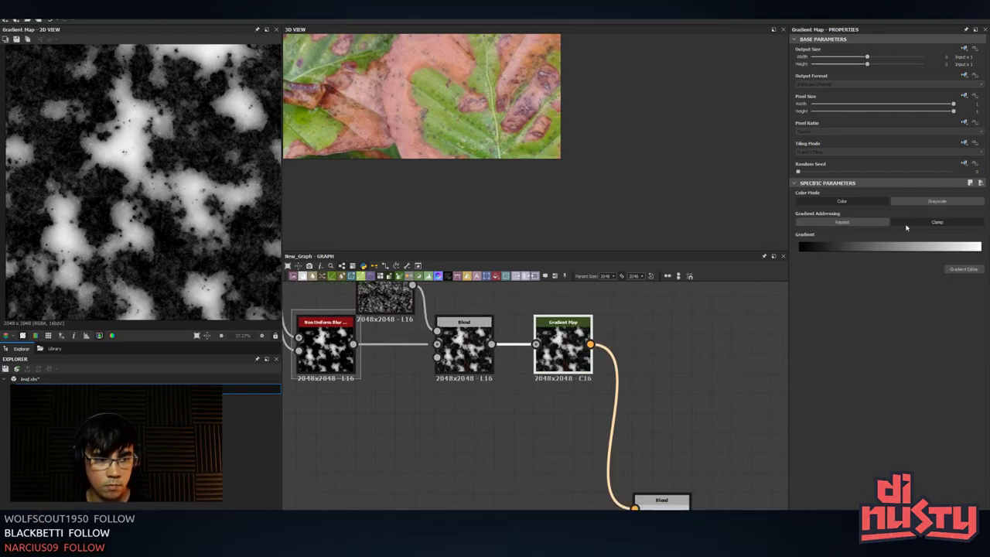
- Try several blending modes on the green leaf Blend, then set it to Overlay with 0.25 opacity
double_click(660, 503)
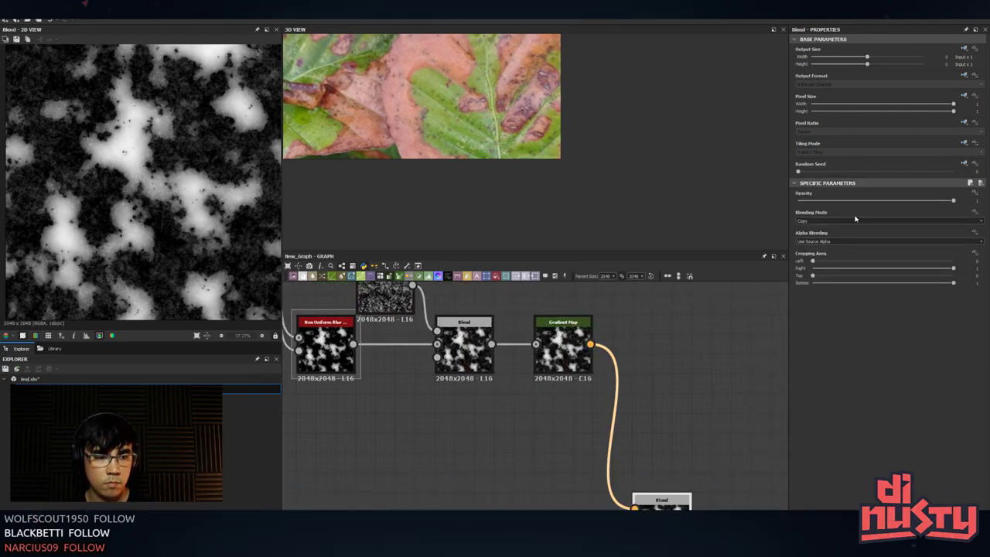
scroll(850, 221, "down", 4)
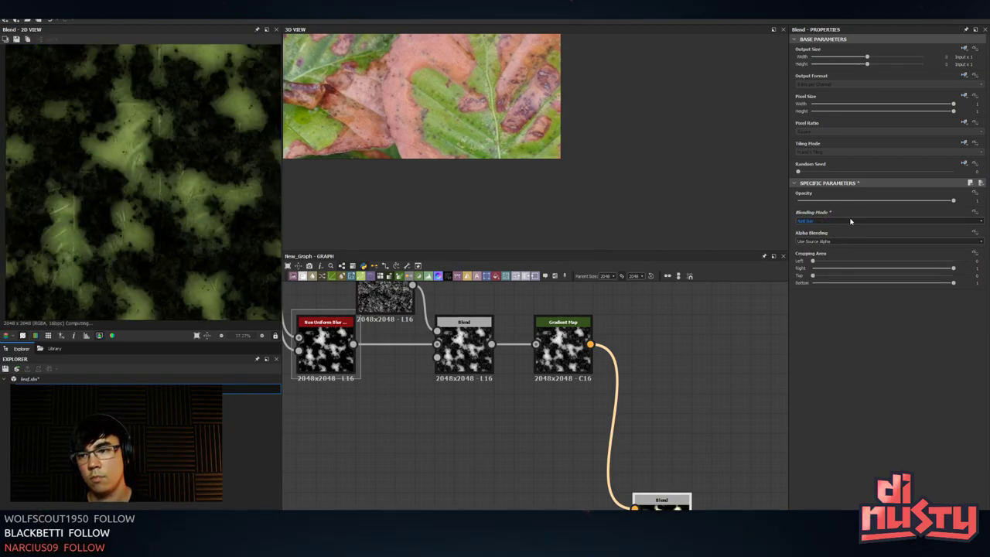
scroll(850, 221, "down", 3)
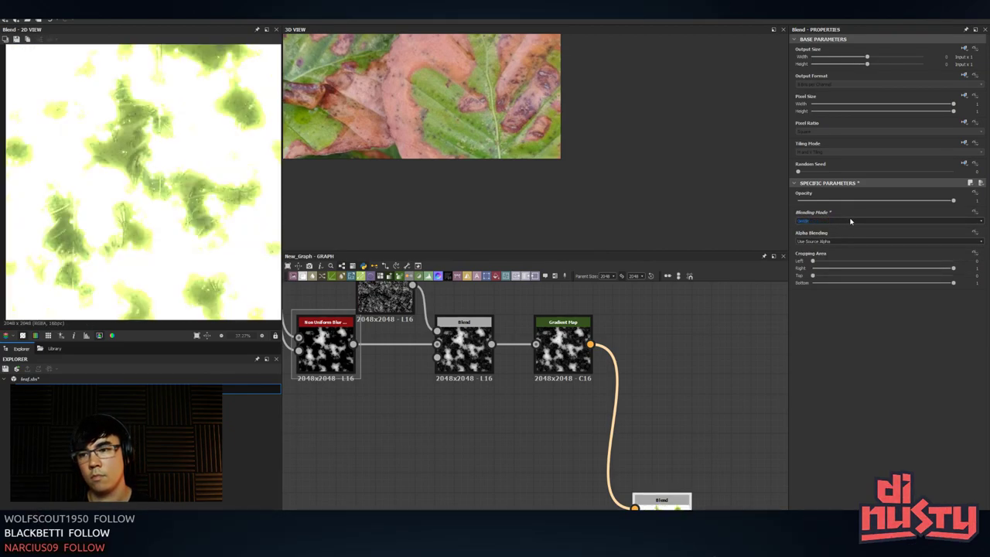
scroll(850, 221, "down", 1)
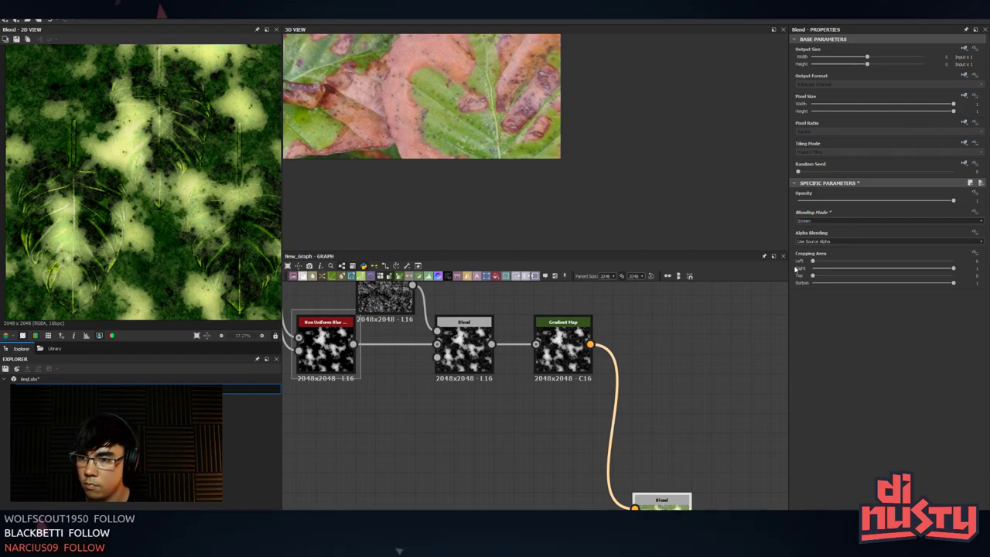
key("Down")
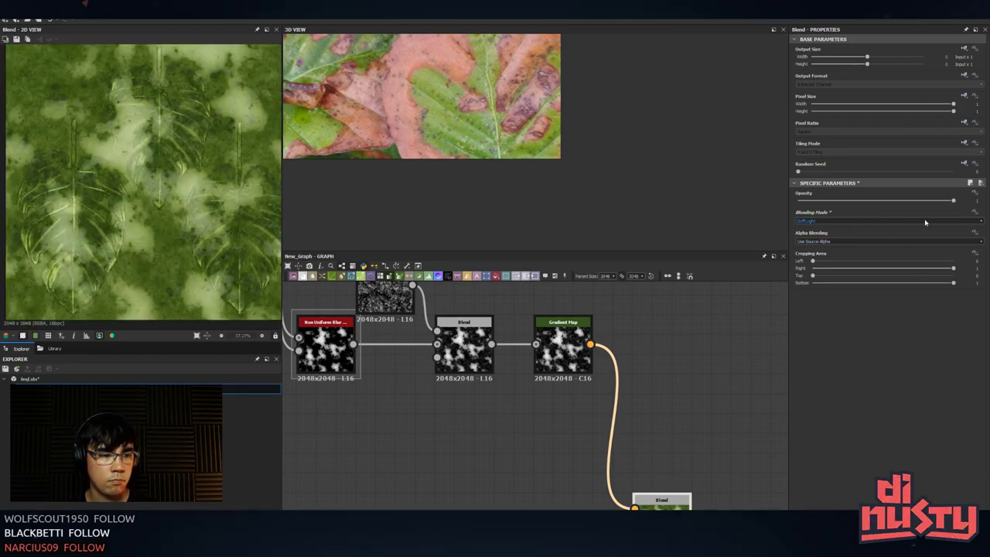
left_click_drag(951, 201, 760, 202)
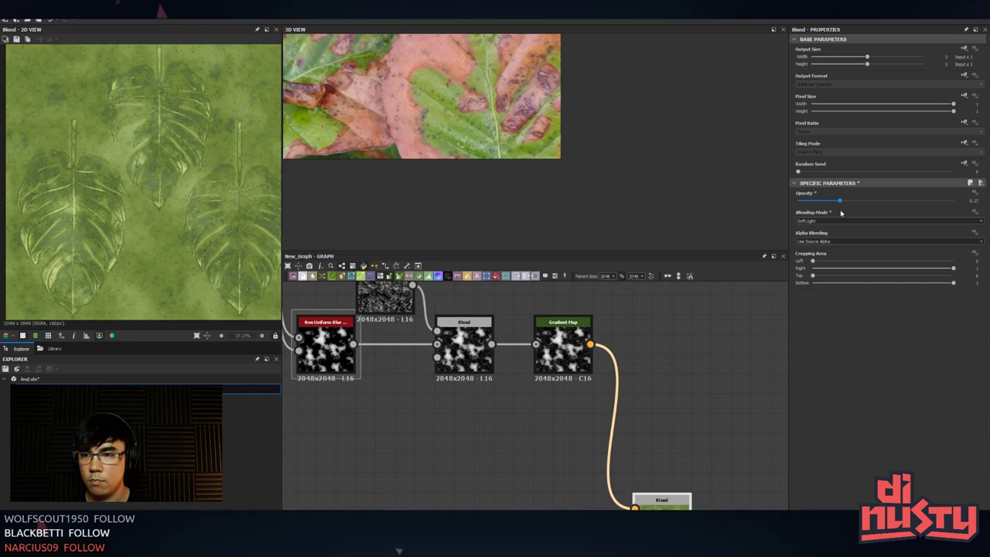
left_click(820, 221)
left_click(816, 224)
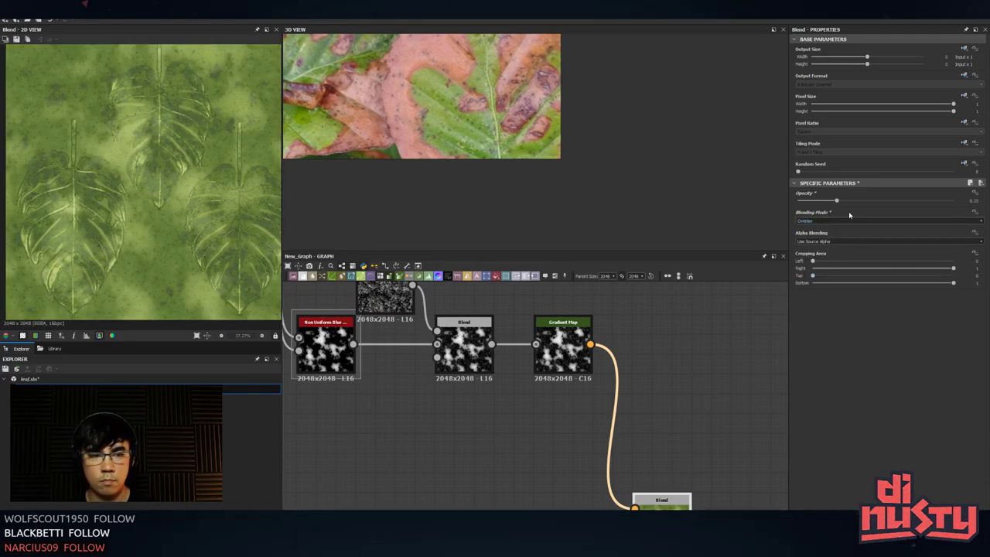
- Inspect the mask's Blend and Gradient Map nodes, and move the Dirt 4 and Non Uniform Blur nodes farther from the Blend
middle_click_drag(526, 394, 598, 455)
scroll(597, 455, "down", 1)
double_click(629, 423)
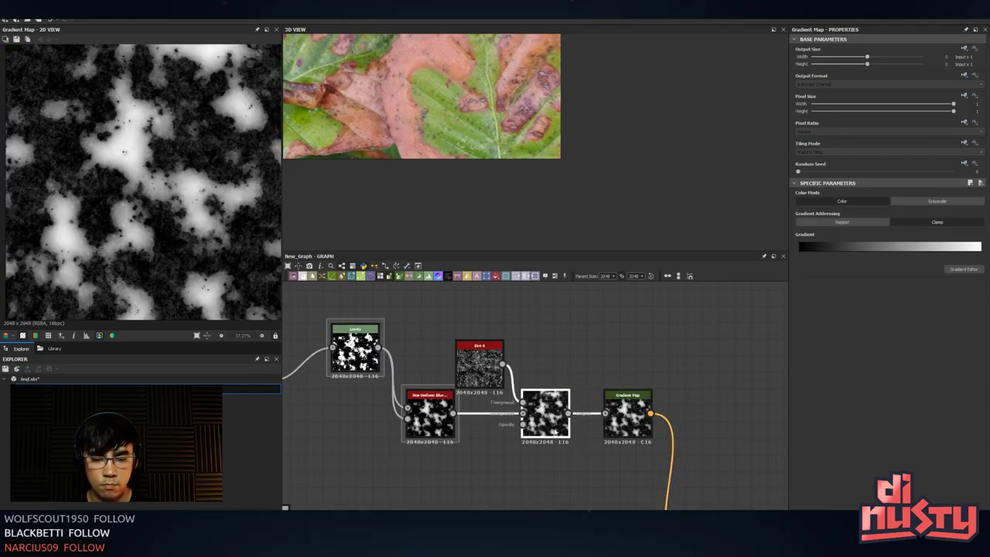
double_click(547, 420)
double_click(636, 424)
middle_click_drag(636, 424, 661, 401)
left_click(590, 407)
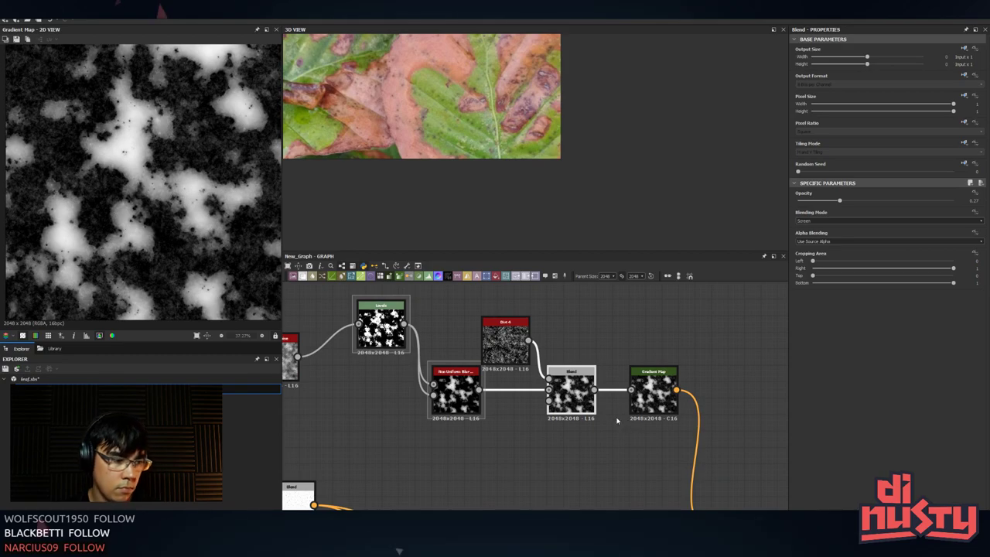
double_click(571, 395)
left_click_drag(515, 369, 472, 335)
left_click_drag(456, 403, 465, 387)
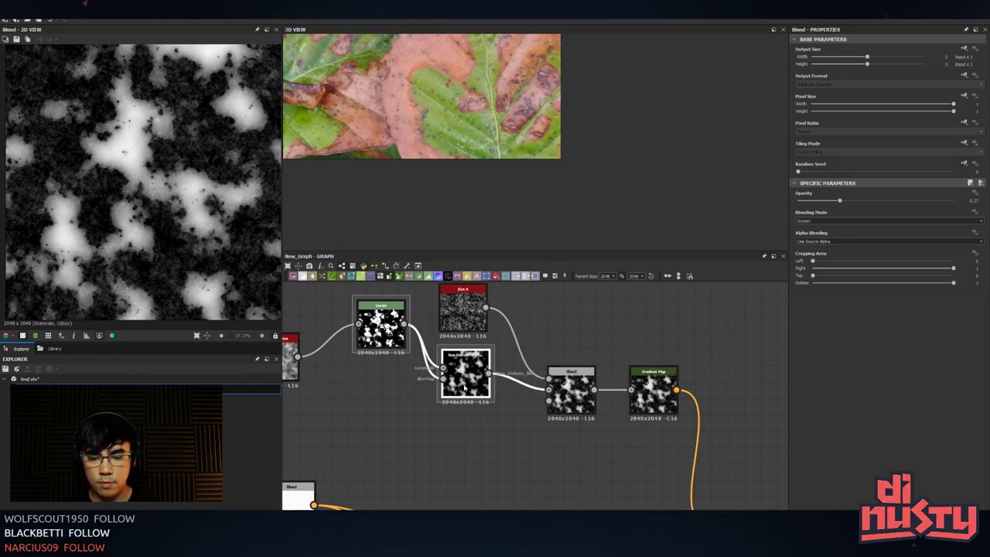
double_click(465, 376)
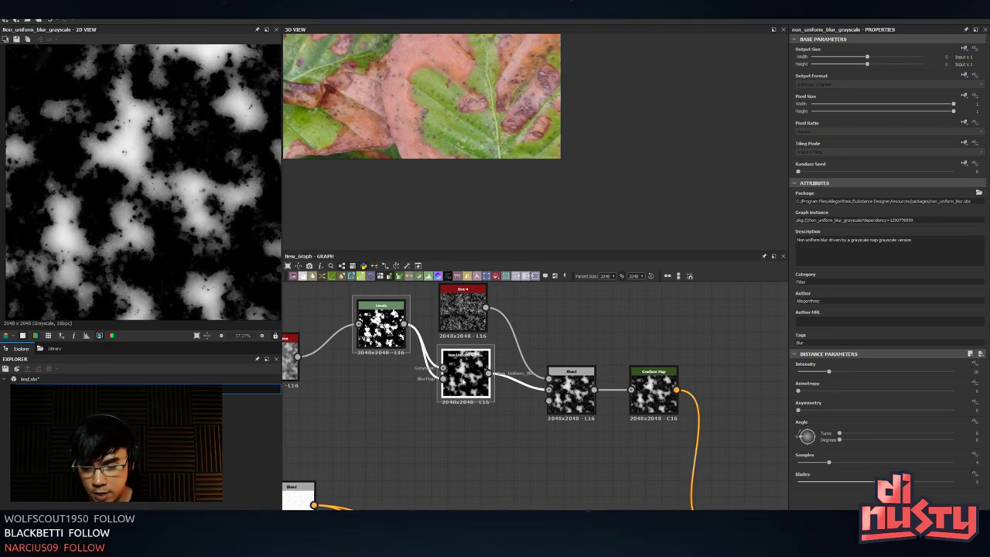
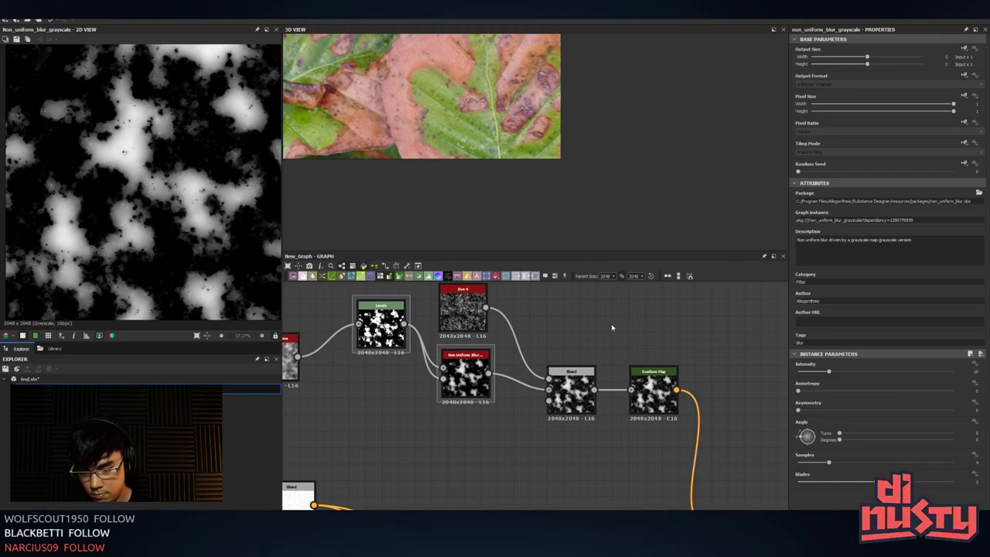
- Raise the opacity of the Screen Blend that adds Dirt 4 to the mask, and preview the green leaf Blend
mouse_move(616, 347)
middle_mouse_down()
mouse_move(602, 319)
mouse_move(602, 342)
middle_mouse_up()
scroll(602, 319, "down", 1)
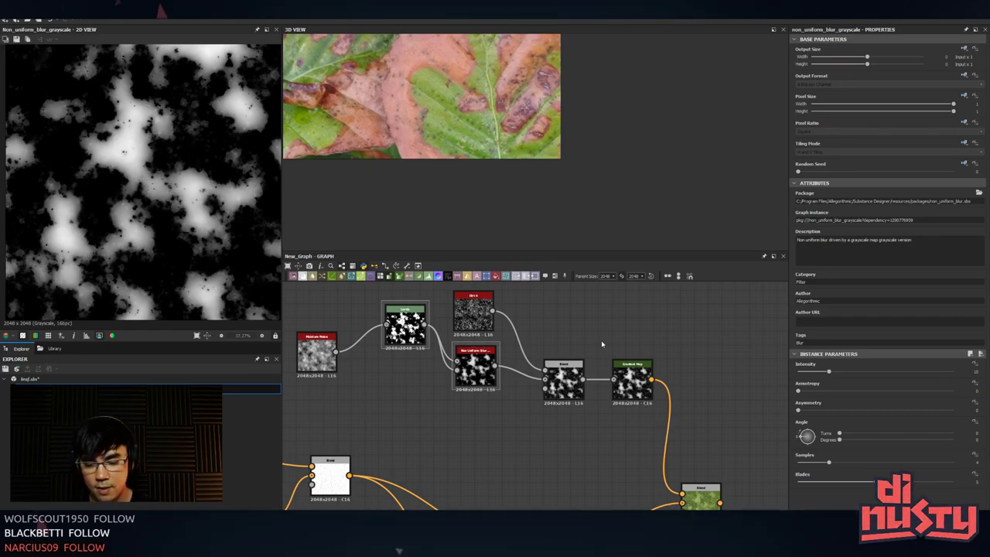
left_click(639, 390)
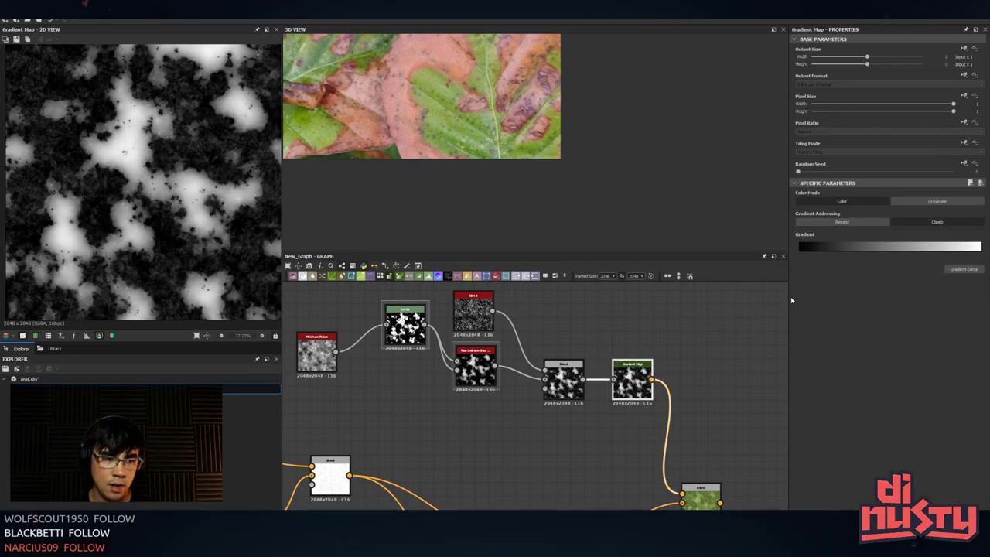
left_click(563, 378)
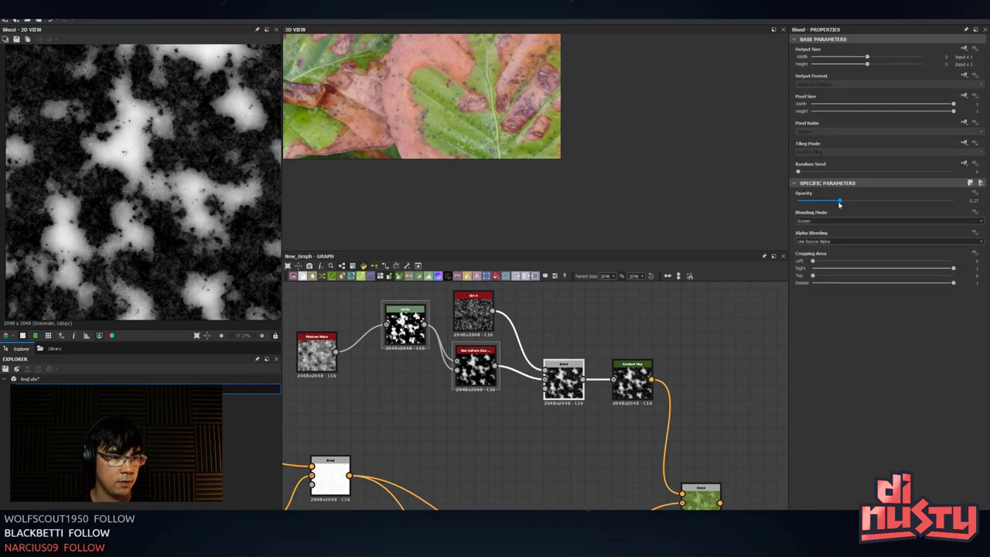
left_click(649, 387)
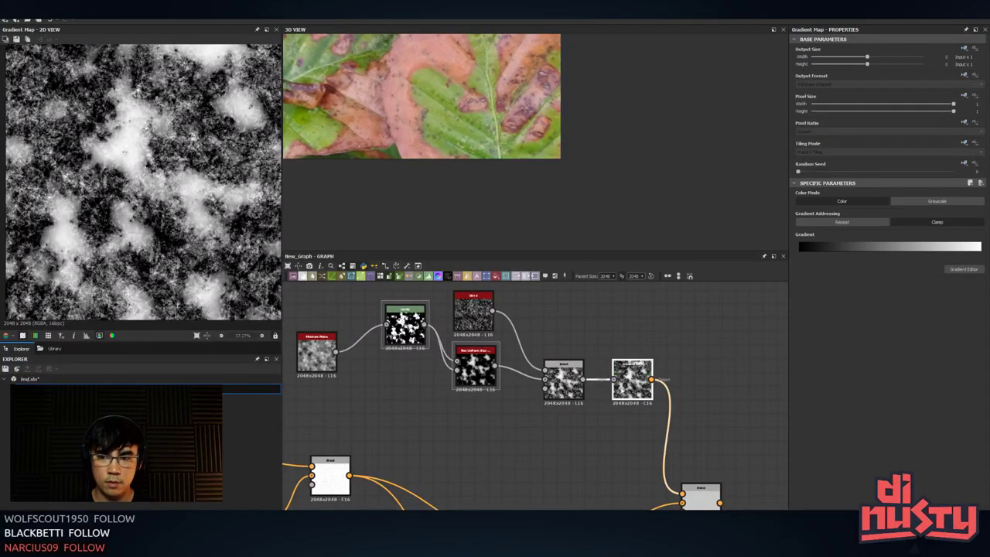
left_click(700, 501)
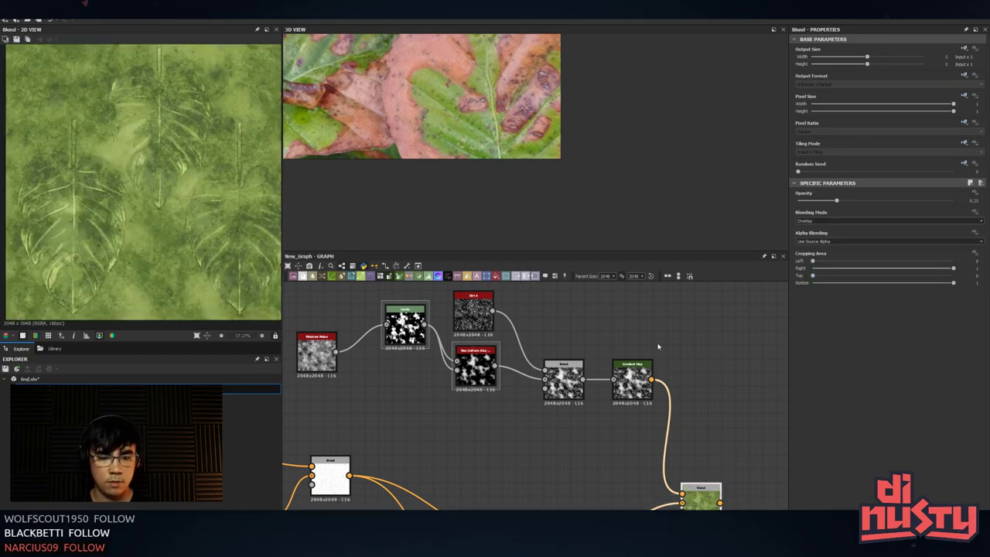
- Insert a Levels node after the Gradient Map, raising its input black point and lowering its white point for more contrast
left_click(647, 392)
key("space")
type("level")
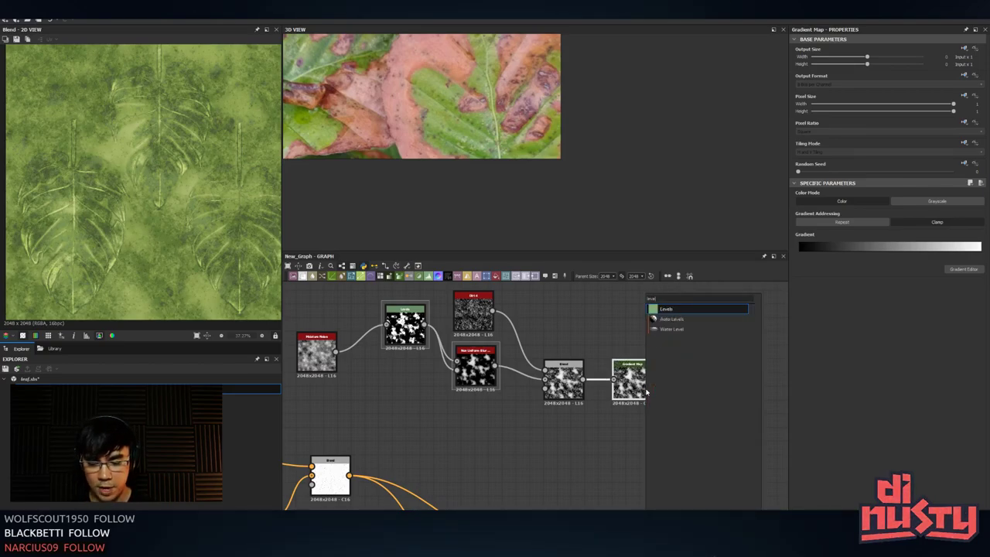
key("Return")
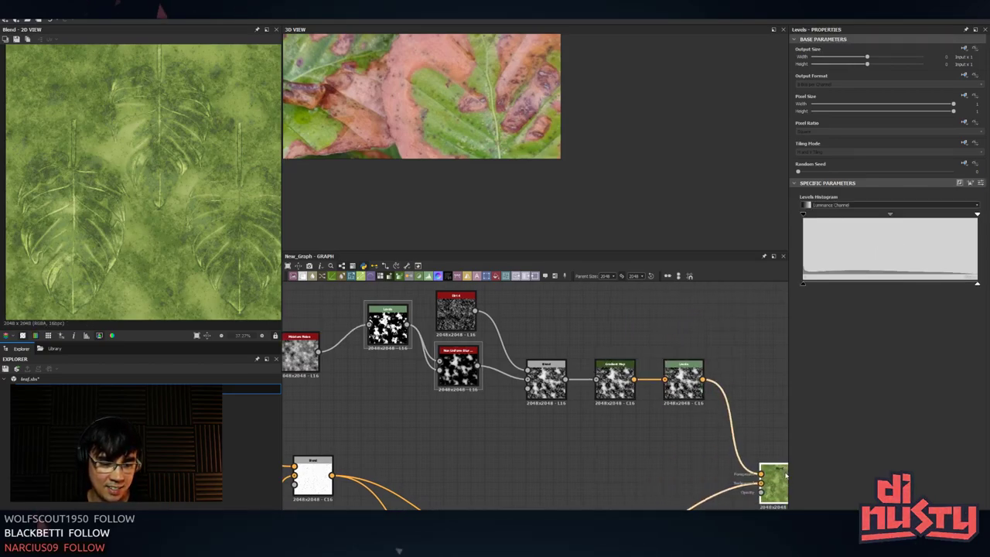
double_click(691, 380)
left_click_drag(803, 215, 868, 213)
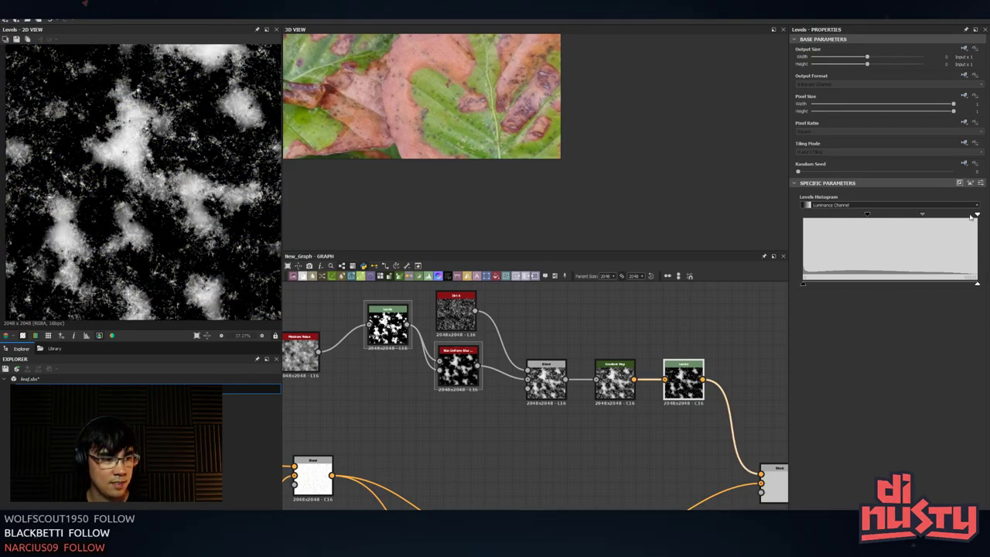
left_click_drag(976, 214, 954, 223)
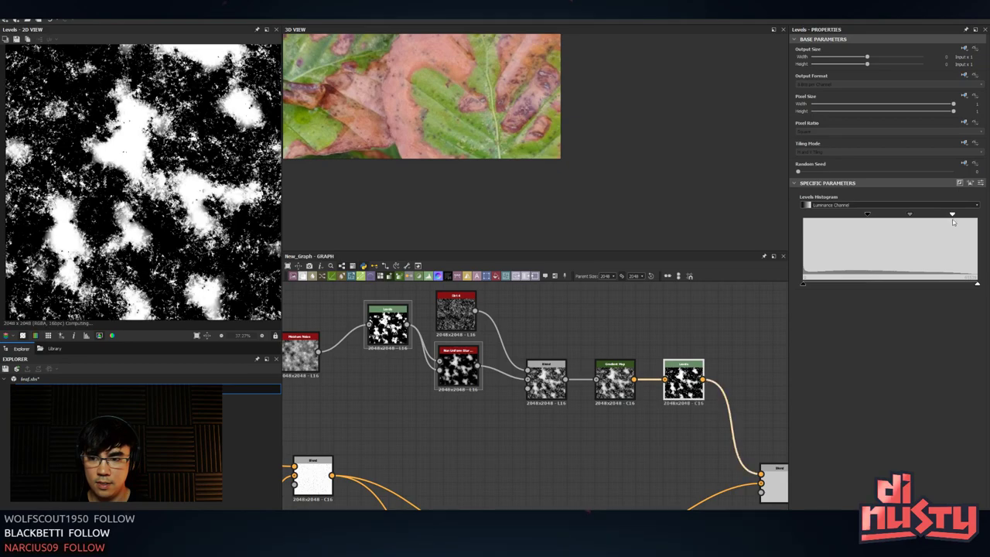
- Set the opacity of the green leaf Overlay Blend to 0.12 and check the speckles up close
double_click(772, 476)
middle_click_drag(762, 463, 642, 416)
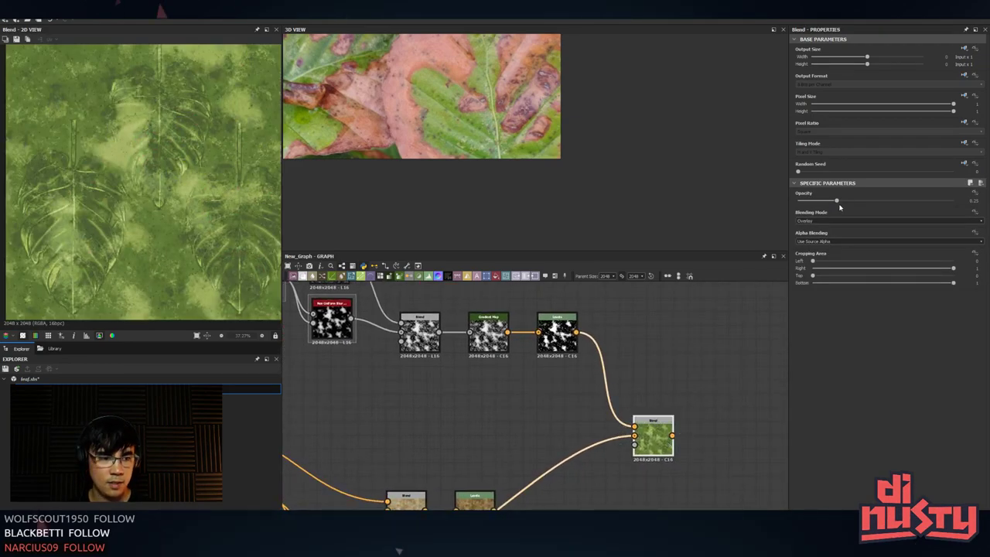
left_click_drag(837, 201, 816, 203)
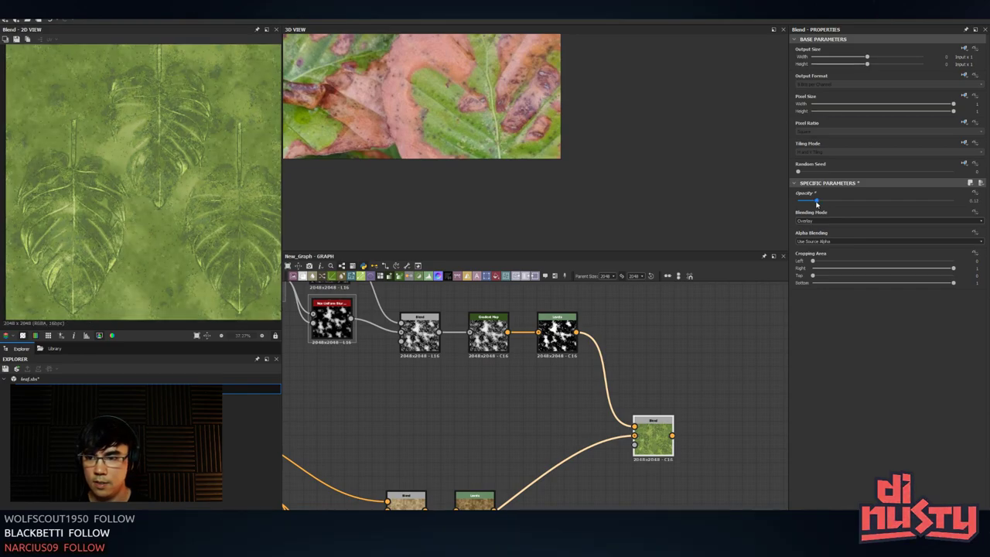
scroll(166, 124, "up", 5)
scroll(168, 124, "down", 2)
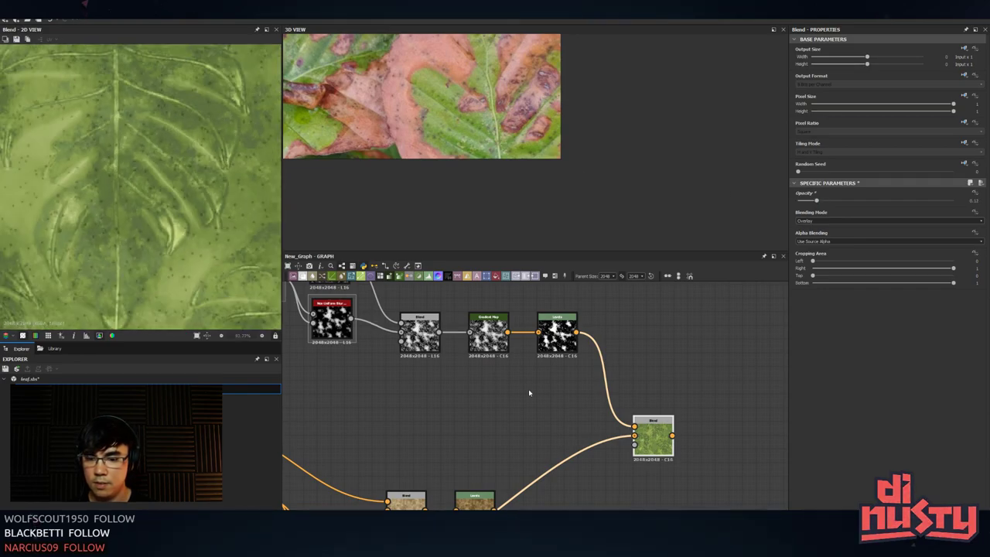
- Connect the green leaf Overlay Blend's output to the foreground of the final Blend and preview the combined leaf texture
scroll(510, 385, "down", 3)
scroll(580, 349, "up", 2)
middle_click_drag(494, 351, 559, 327)
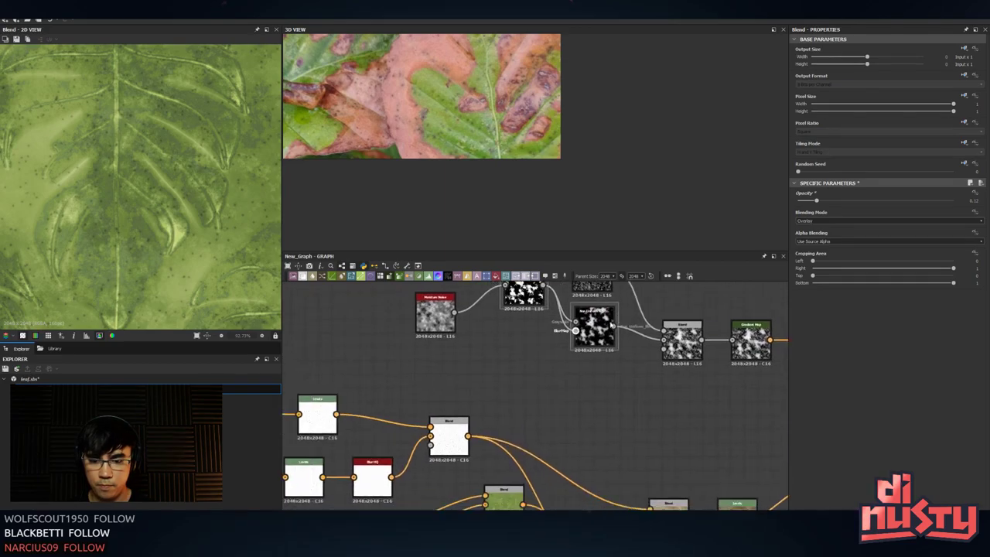
scroll(560, 327, "down", 3)
middle_click_drag(575, 420, 480, 356)
scroll(479, 356, "down", 1)
middle_click_drag(618, 351, 585, 401)
left_click_drag(619, 384, 614, 457)
left_click(614, 456)
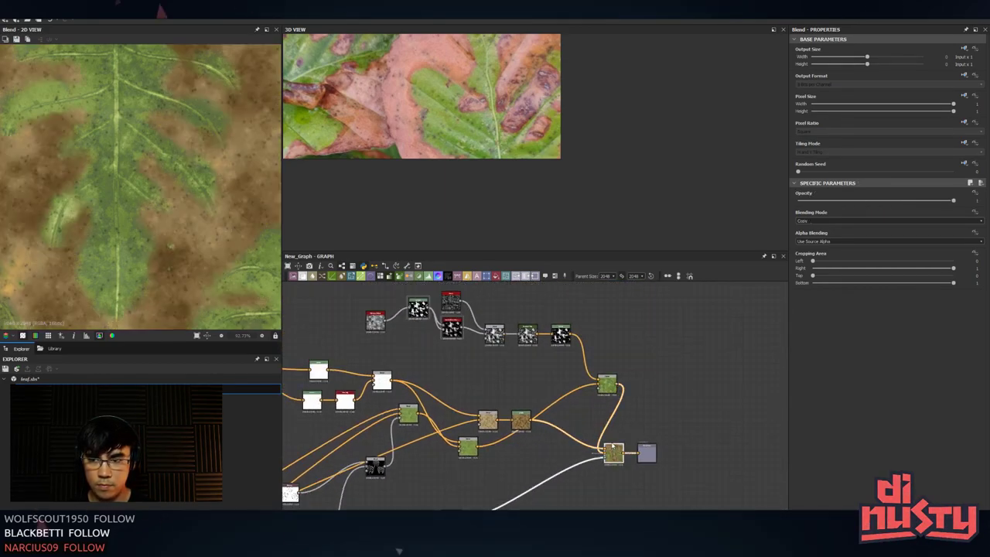
- Move the Base Color output node farther from the final Blend and save the leaf package
middle_click_drag(673, 365, 688, 357)
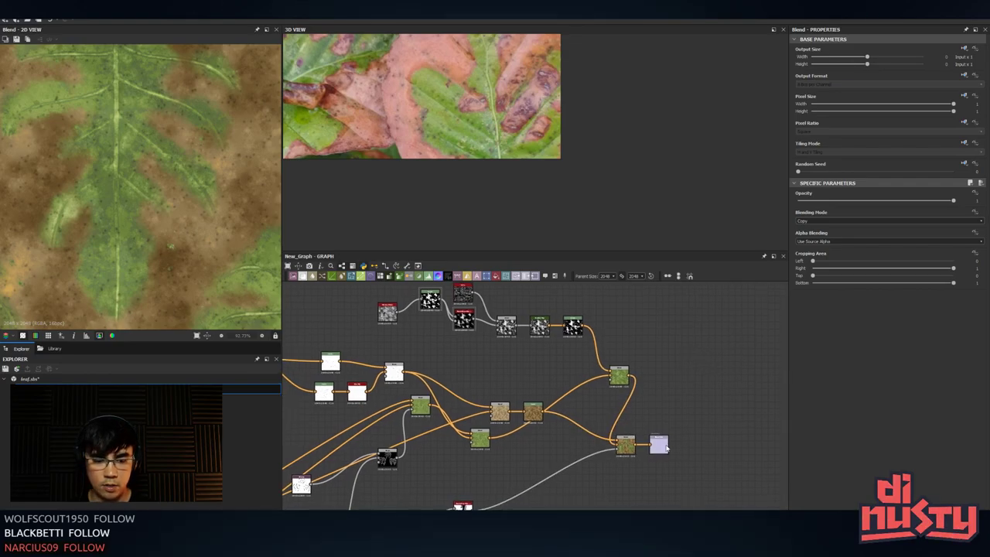
left_click_drag(666, 447, 740, 433)
scroll(710, 475, "down", 3)
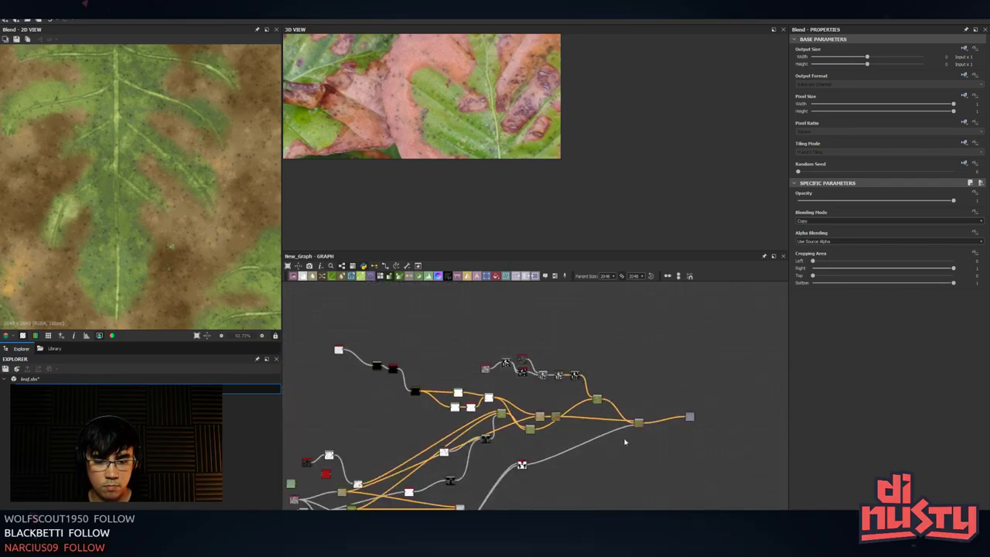
scroll(625, 442, "down", 2)
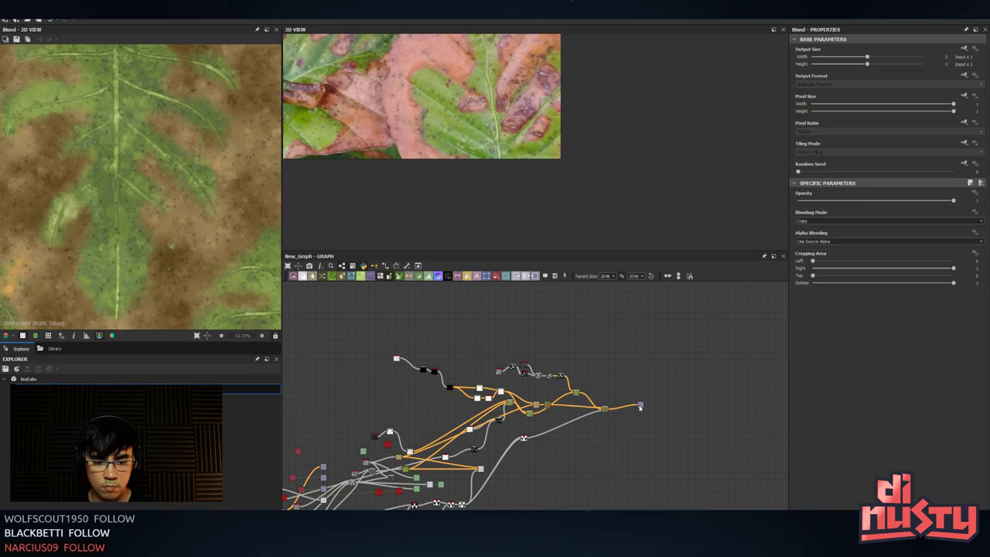
- Show the Base Color output and bring its image into Tropical_leaf_A_D.psd in Photoshop as a new layer
left_click(640, 406)
key("alt+Tab")
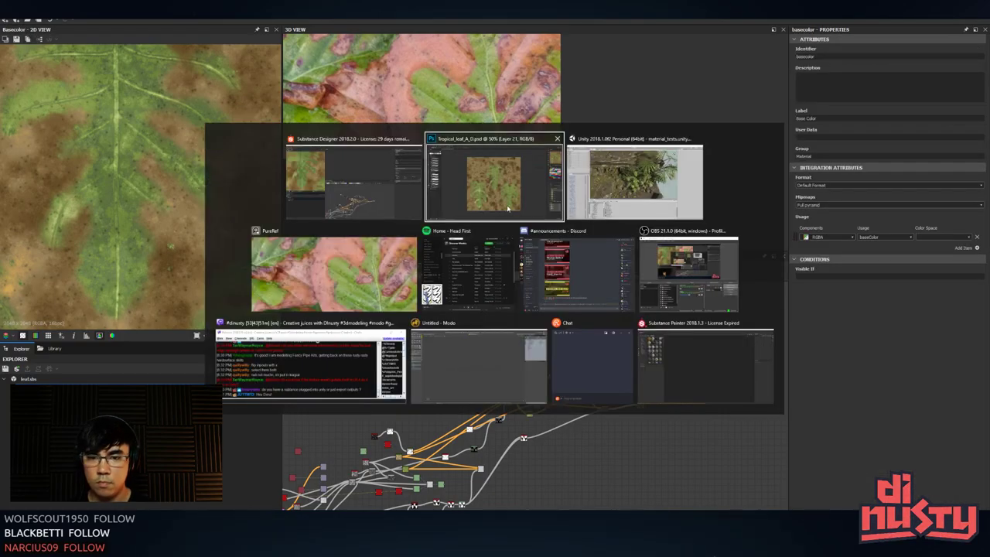
left_click(510, 203)
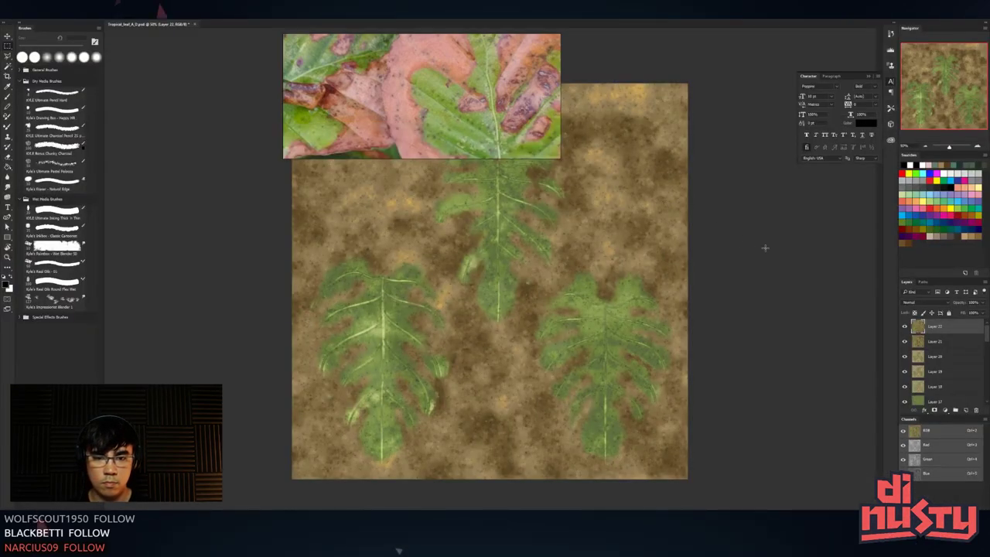
- Switch to the Unity material_tests scene and examine the tropical leaves up close from several angles
key("alt+Tab")
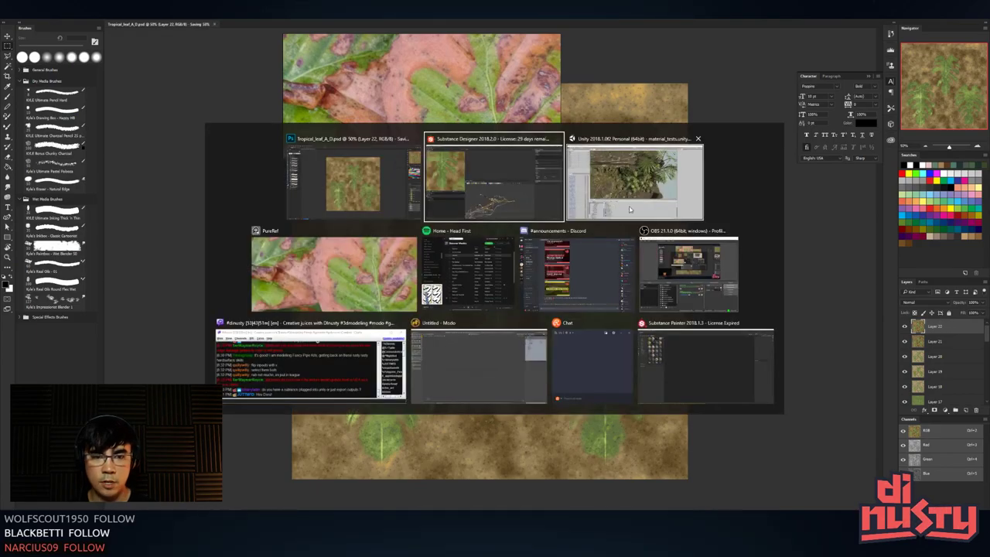
left_click(590, 200)
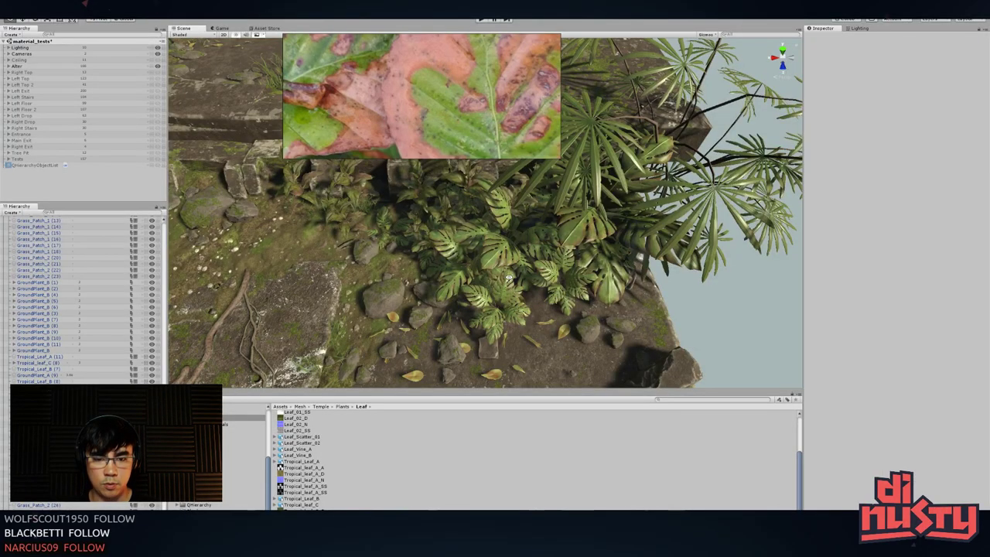
left_click_drag(524, 270, 463, 259, "alt")
key("alt+Tab")
key("alt+Tab")
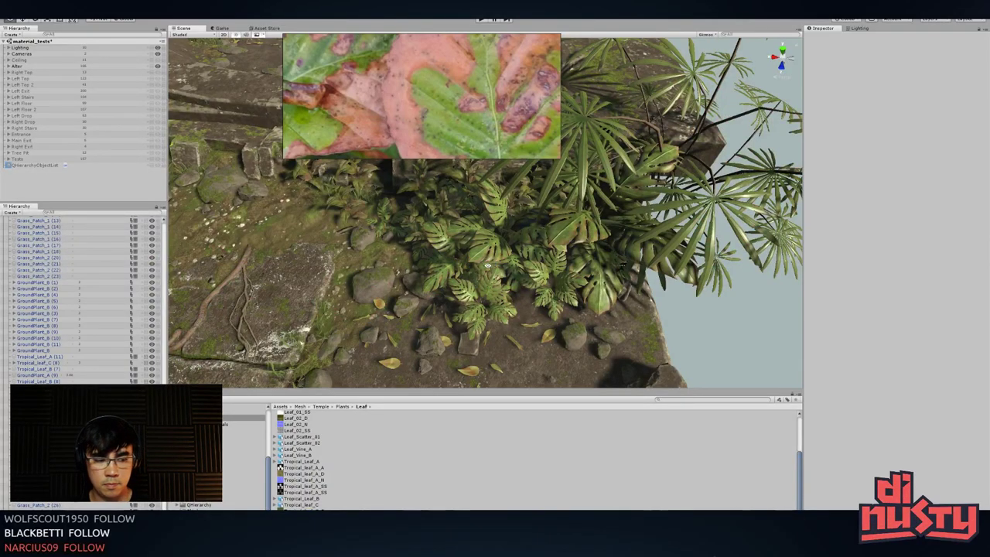
scroll(562, 226, "up", 5)
left_click_drag(568, 222, 587, 277, "alt")
scroll(475, 237, "up", 5)
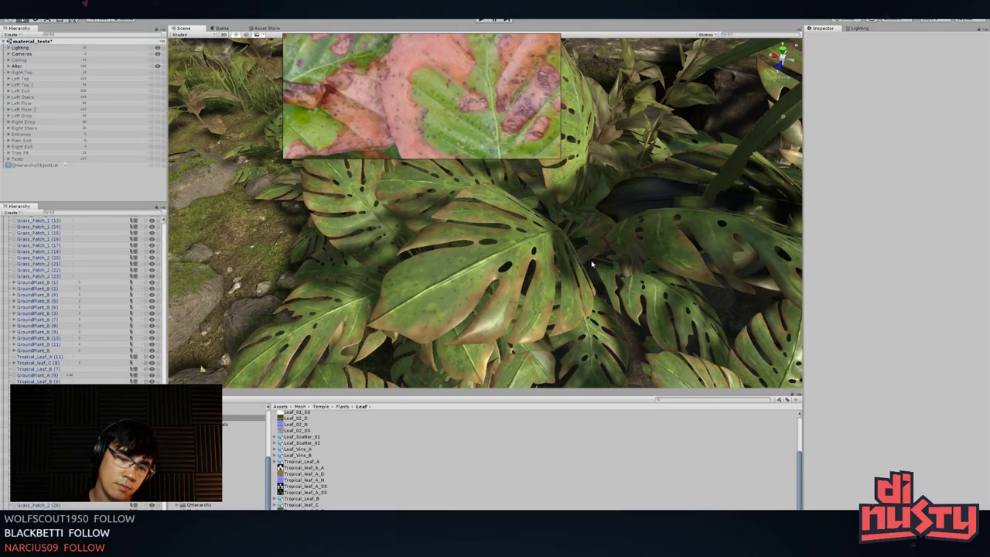
right_click_drag(592, 295, 817, 173)
- Set the Roughness of the tropical leaf's Leaf_03 material to 0.6 and check the leaves' shine from different angles
left_click(502, 232)
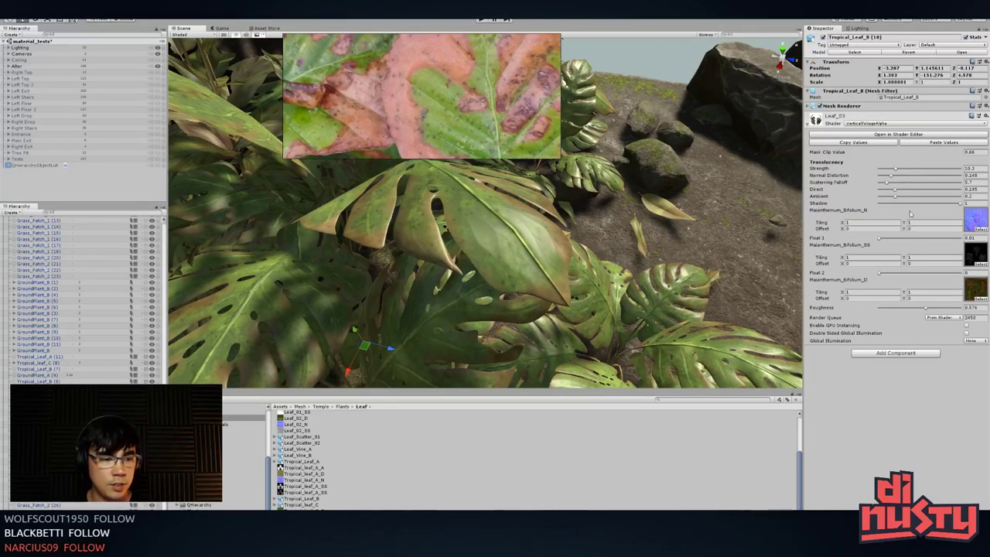
left_click_drag(926, 311, 939, 310)
right_click_drag(681, 286, 668, 257)
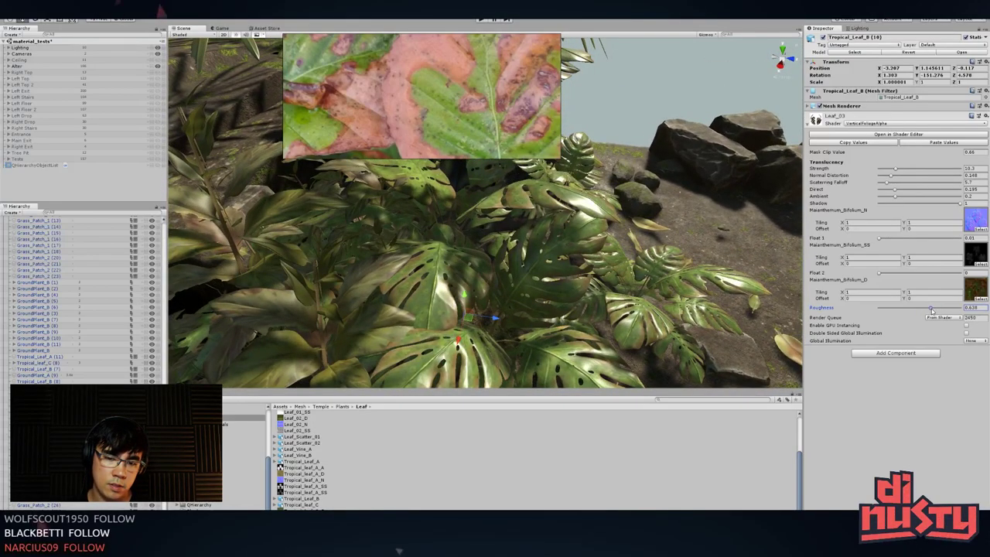
right_click_drag(563, 256, 586, 281)
mouse_move(933, 310)
left_mouse_down()
mouse_move(944, 311)
mouse_move(928, 308)
left_mouse_up()
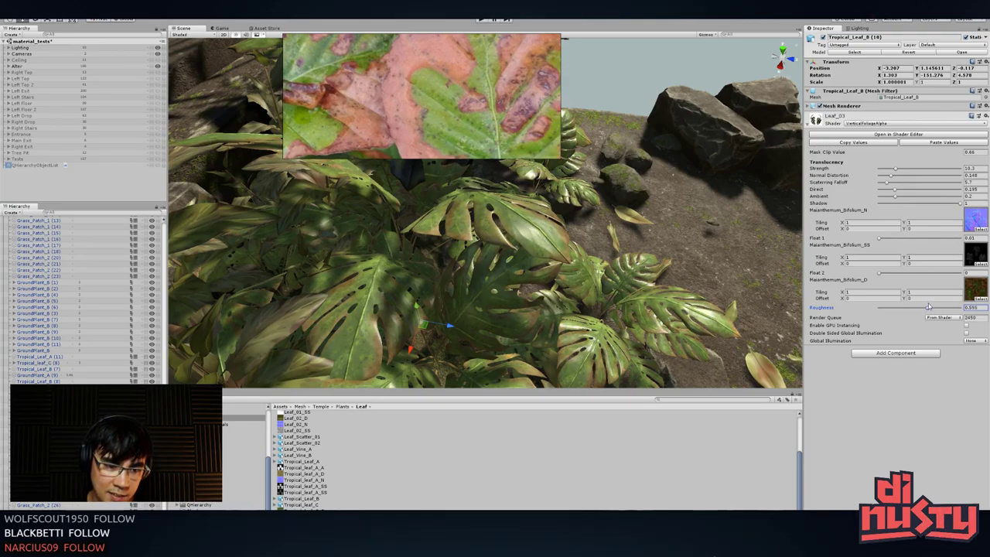
left_click_drag(653, 202, 545, 303, "alt")
scroll(472, 304, "up", 5)
- Switch to Substance Designer and slightly brighten the midtones of the brown leaf Levels node, checking the effect on the final Blend
key("alt+Tab")
key("alt+Tab")
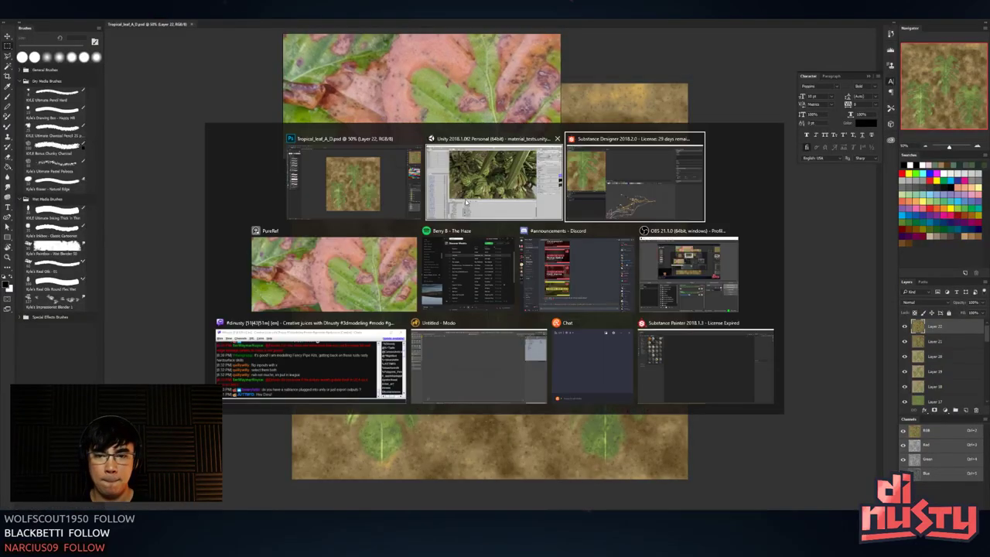
scroll(596, 399, "up", 5)
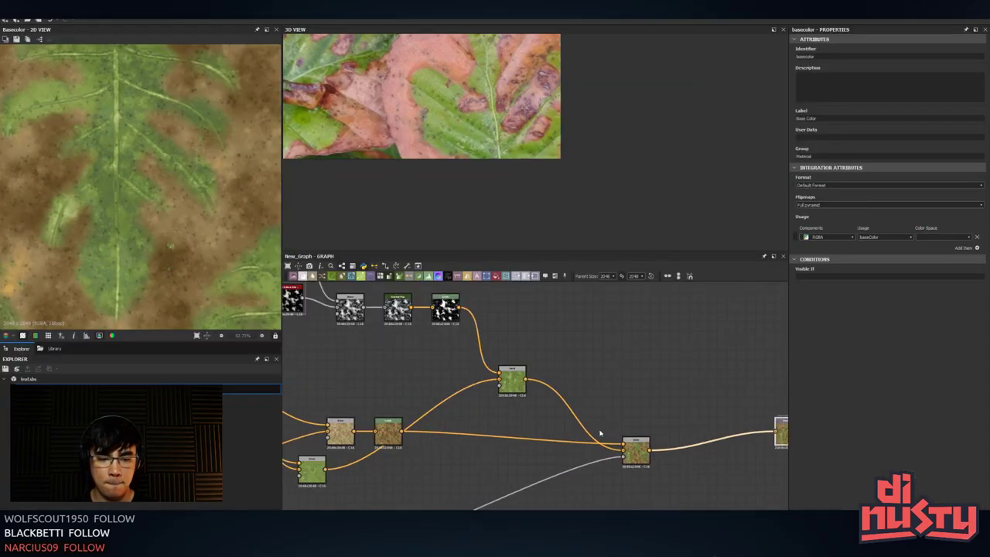
middle_click_drag(394, 380, 559, 380)
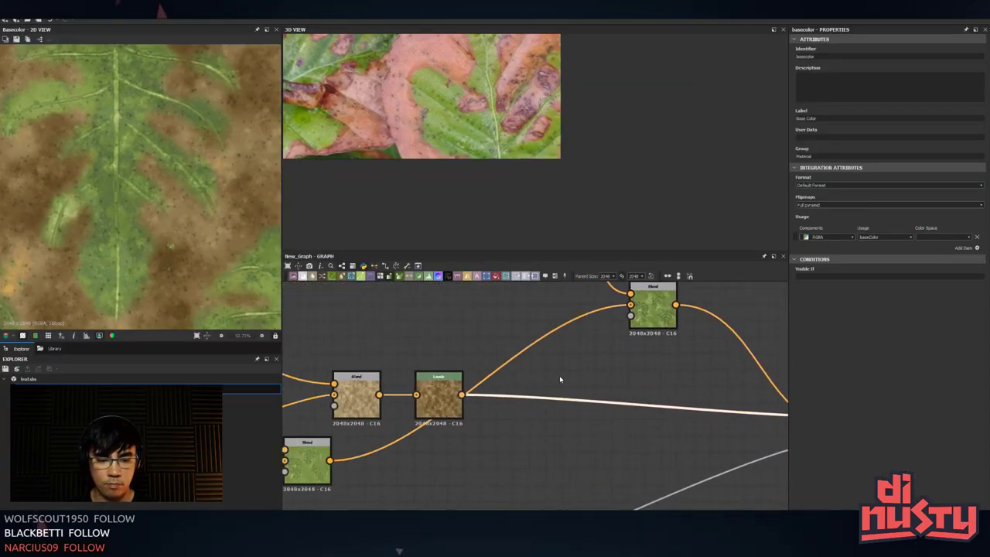
double_click(439, 396)
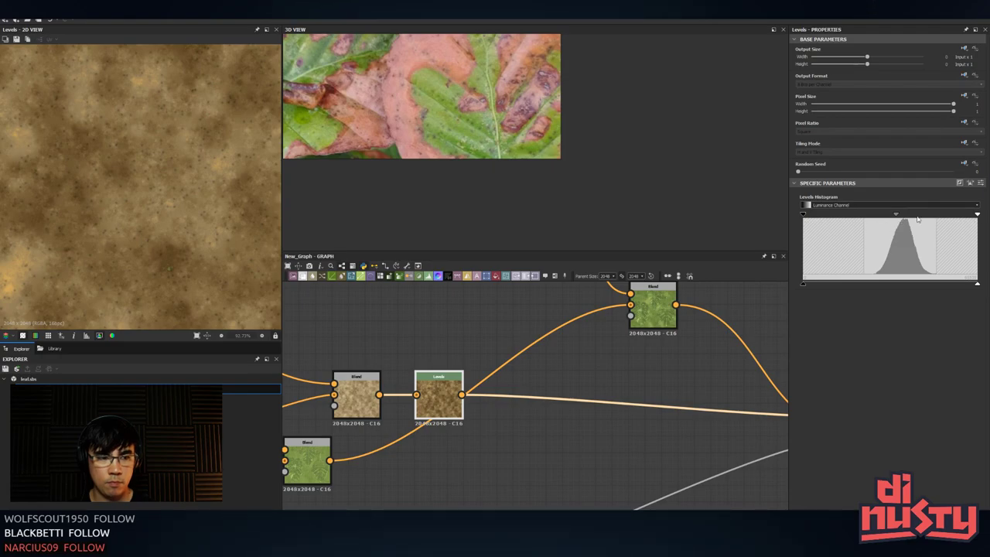
left_click_drag(896, 216, 887, 216)
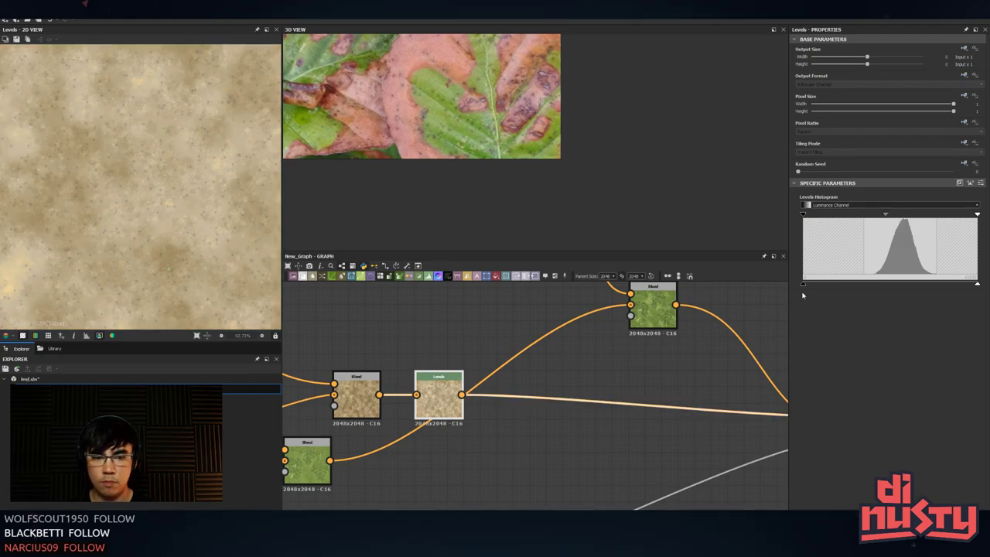
middle_click_drag(774, 387, 544, 370)
double_click(637, 402)
middle_click_drag(412, 329, 437, 338)
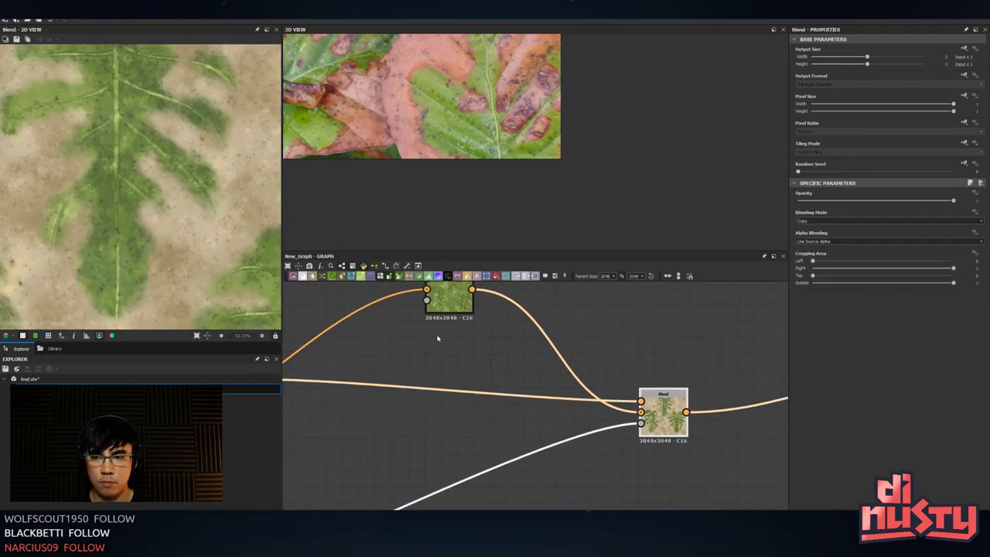
middle_click_drag(548, 329, 742, 345)
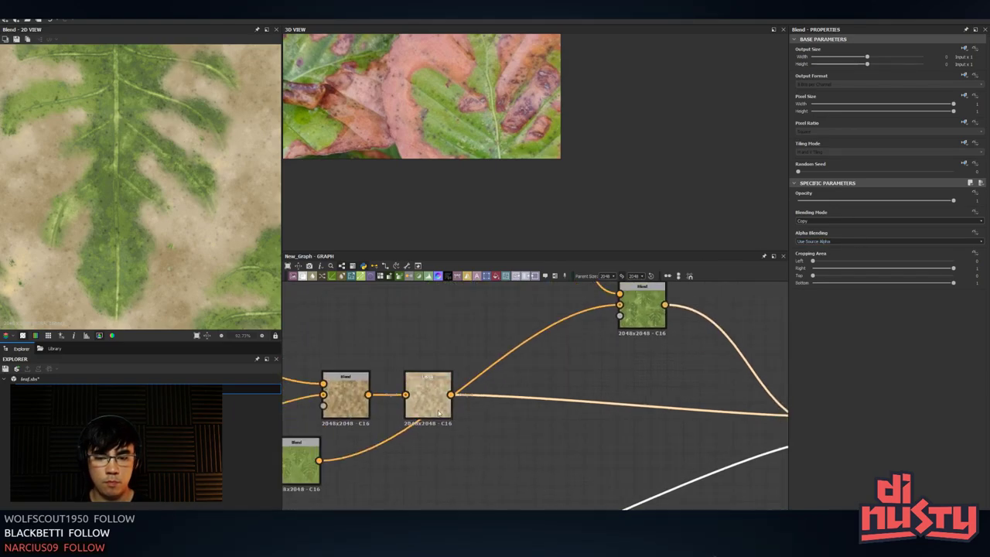
left_click(430, 393)
left_click_drag(887, 218, 890, 217)
middle_click_drag(643, 323, 513, 331)
left_click(514, 331)
key("space")
type("level")
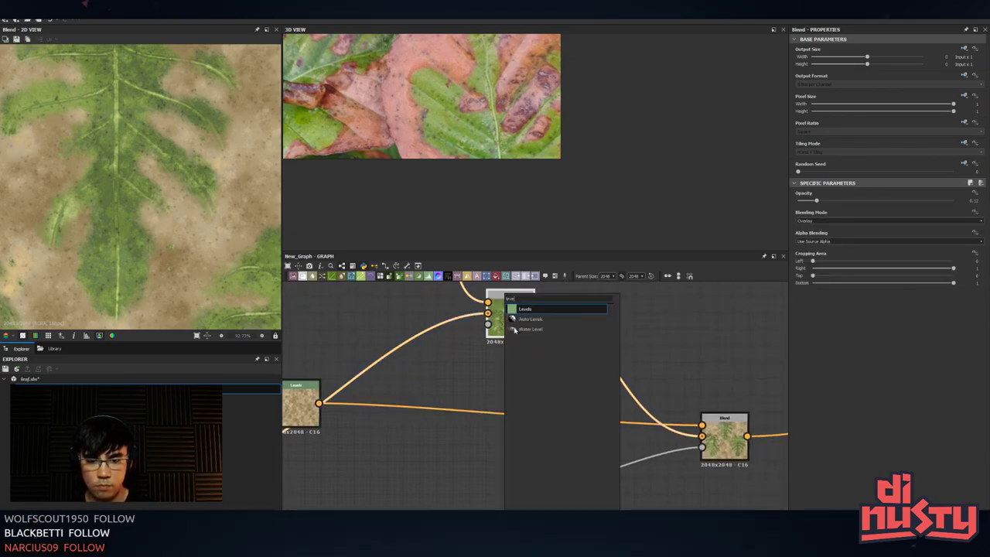
left_click(454, 348)
- Move the green leaf Overlay Blend away from the final Blend and insert a Levels node between them
middle_click_drag(523, 365, 490, 353)
scroll(453, 444, "down", 2)
left_click(451, 413)
left_click(520, 383)
left_click_drag(487, 364, 426, 367)
key("space")
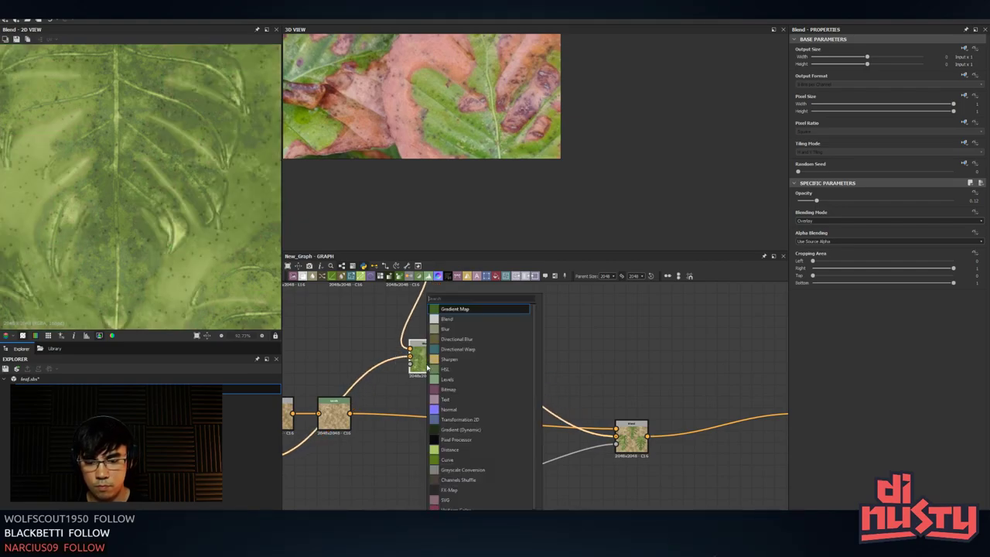
type("lev")
key("Return")
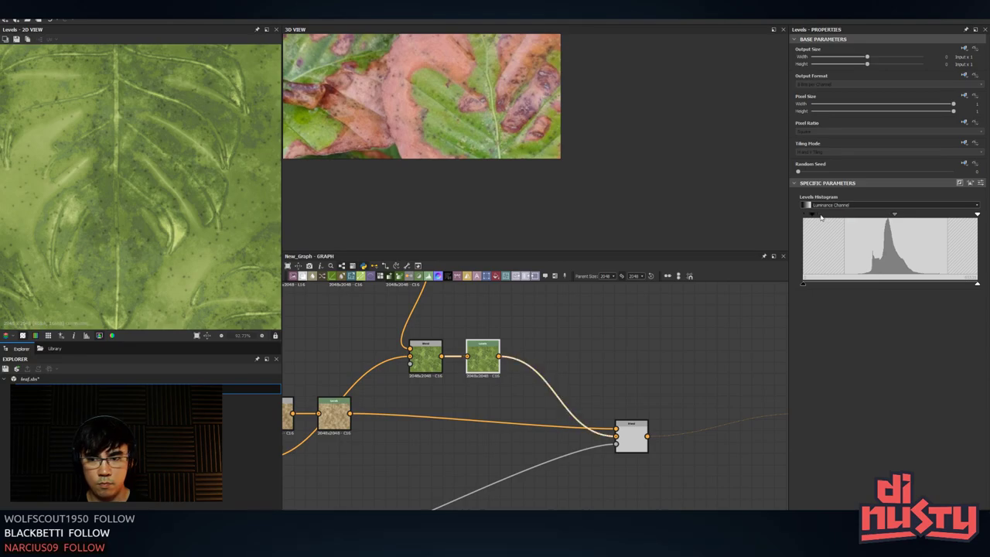
- Darken the green leaf by lowering the new Levels node's output white level and preview the final Blend
left_click_drag(821, 217, 764, 225)
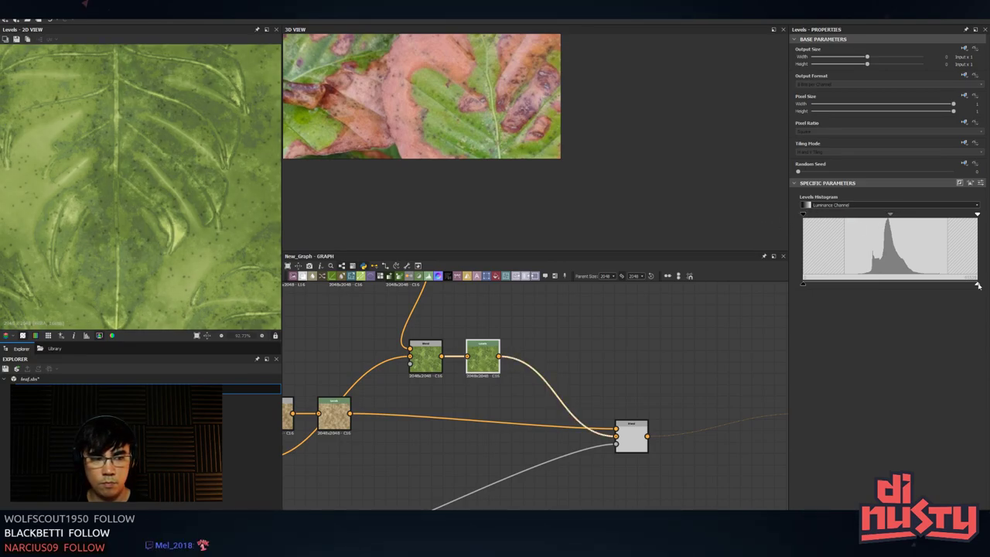
left_click_drag(978, 286, 942, 291)
double_click(631, 436)
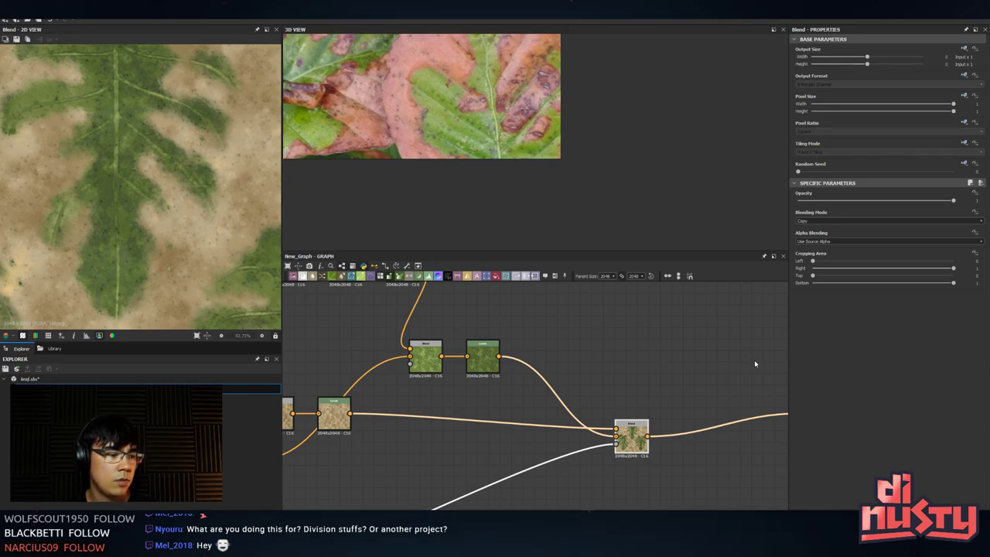
- Show the updated Base Color output and bring its image into Tropical_leaf_A_D.psd in Photoshop as a new layer
scroll(754, 362, "down", 2)
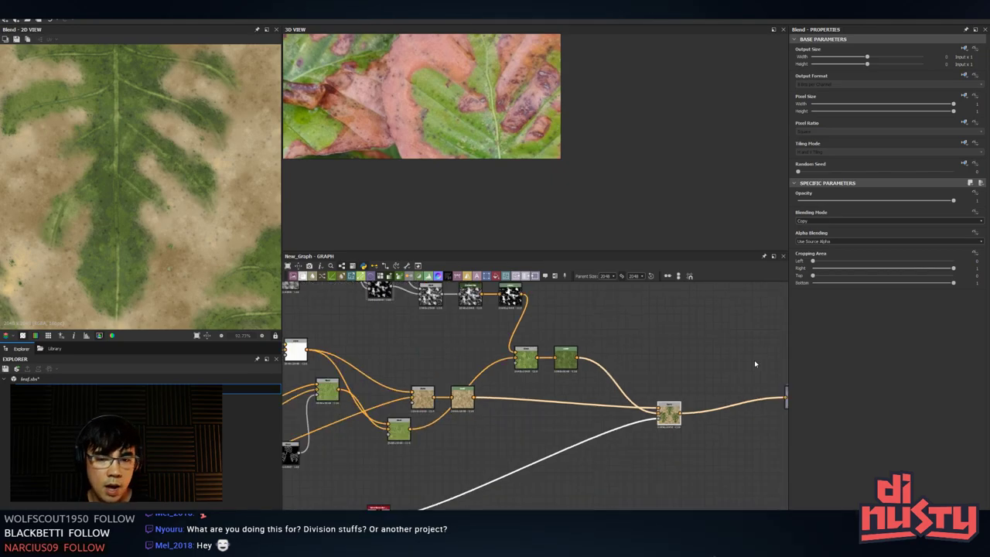
middle_click_drag(786, 436, 625, 434)
left_click(634, 400)
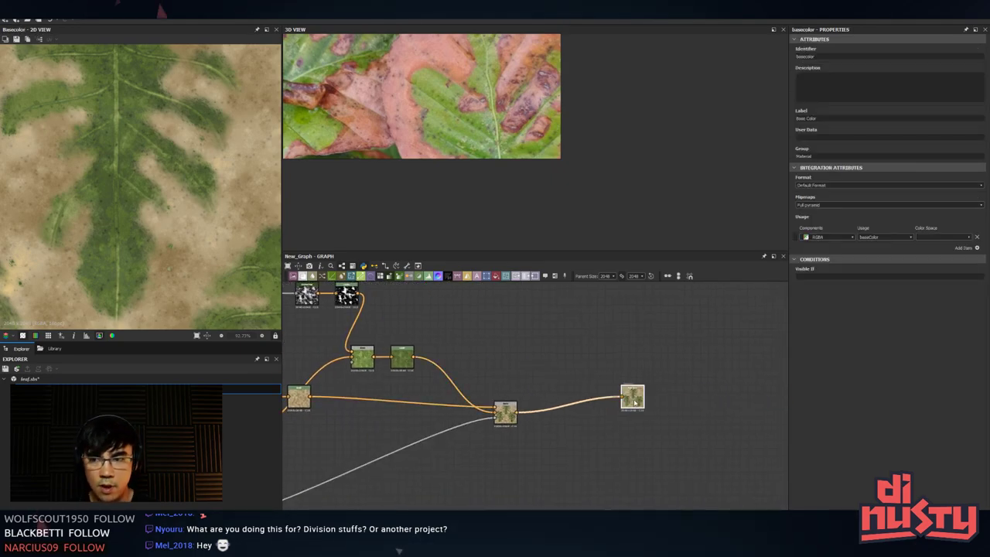
scroll(634, 400, "up", 1)
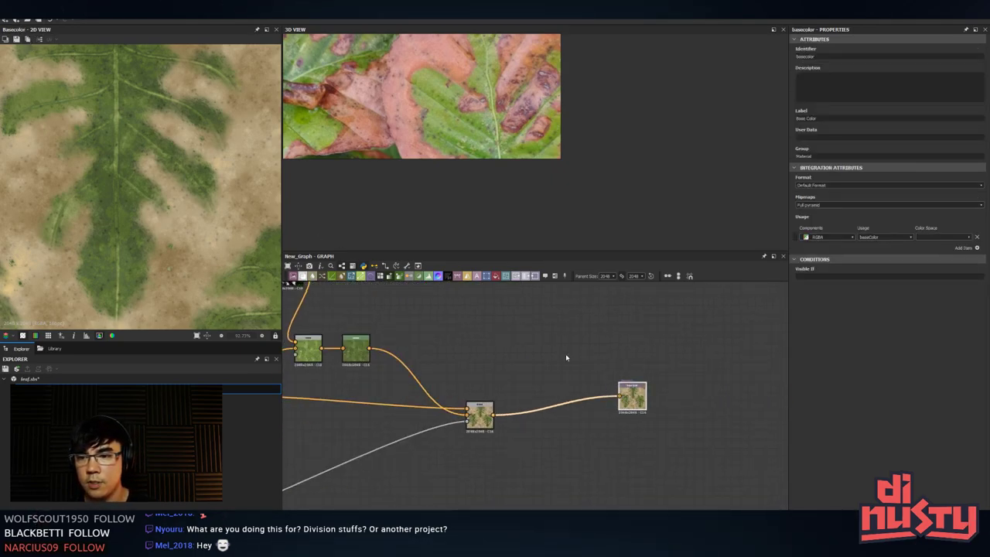
key("alt+Tab")
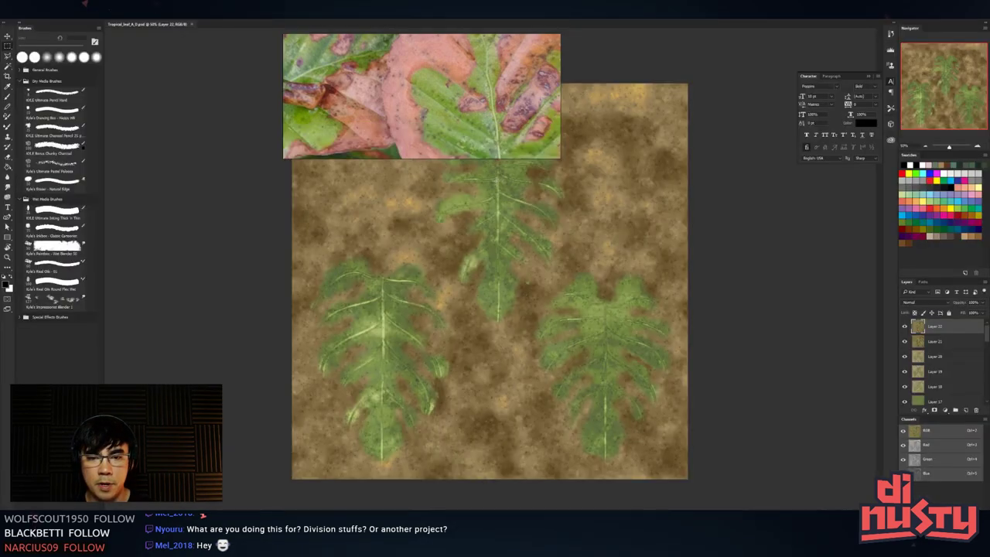
key("alt+Tab")
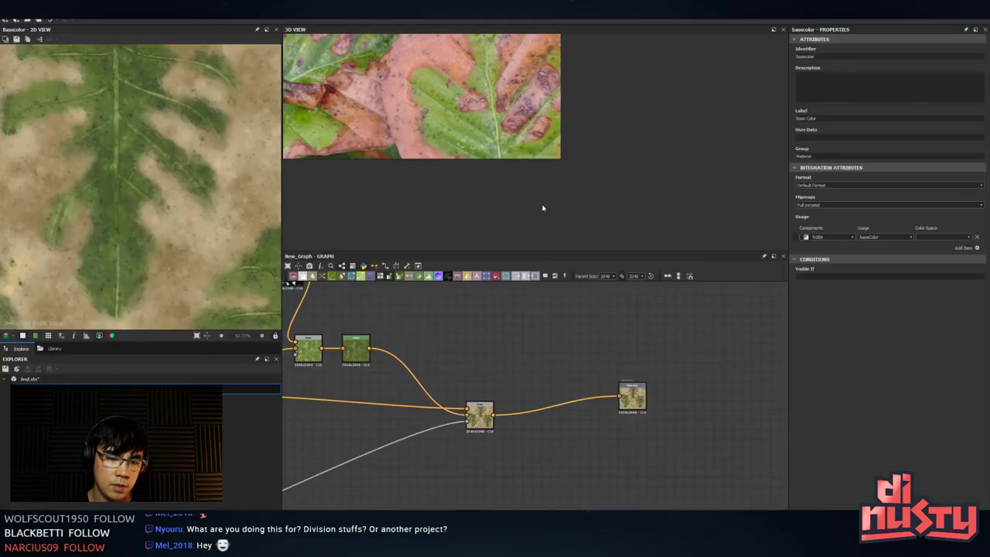
key("alt+Tab")
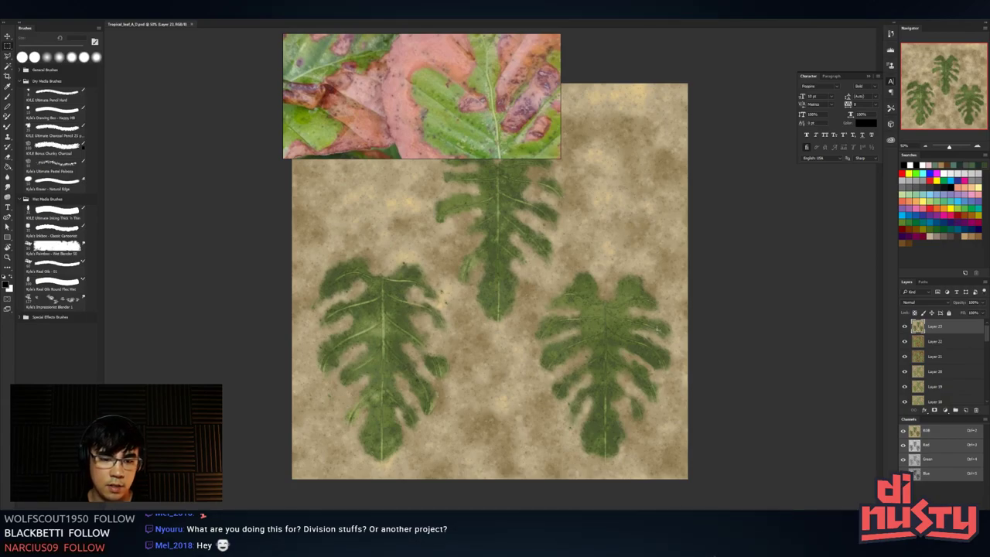
- Switch to Unity and examine the updated leaf texture on the plants from several angles
key("alt+Tab")
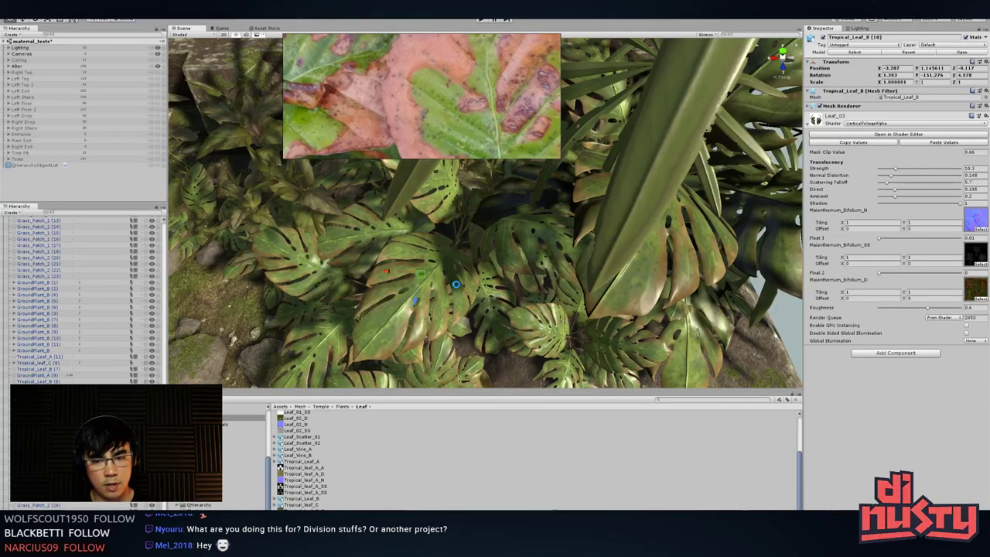
left_click_drag(474, 296, 441, 234, "alt")
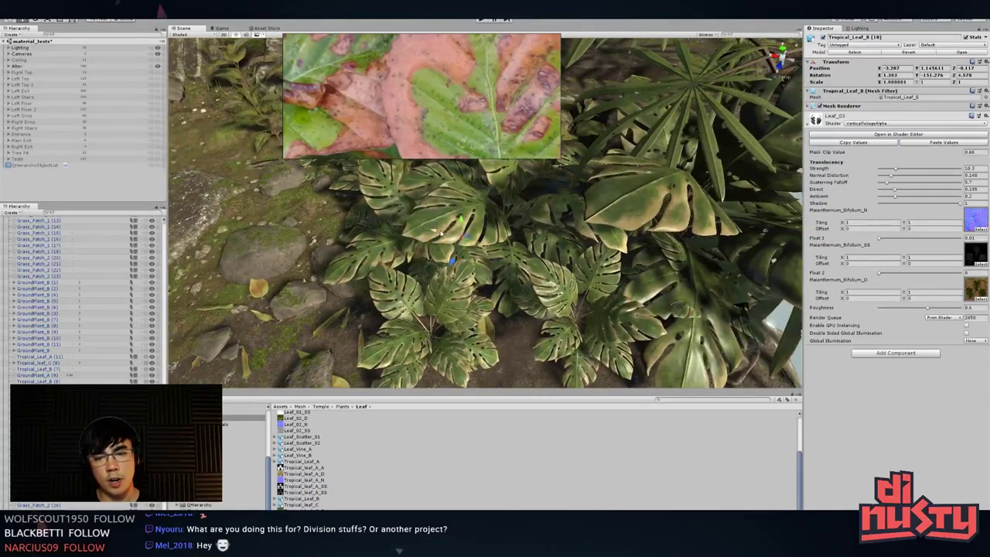
left_click_drag(766, 230, 491, 245, "alt")
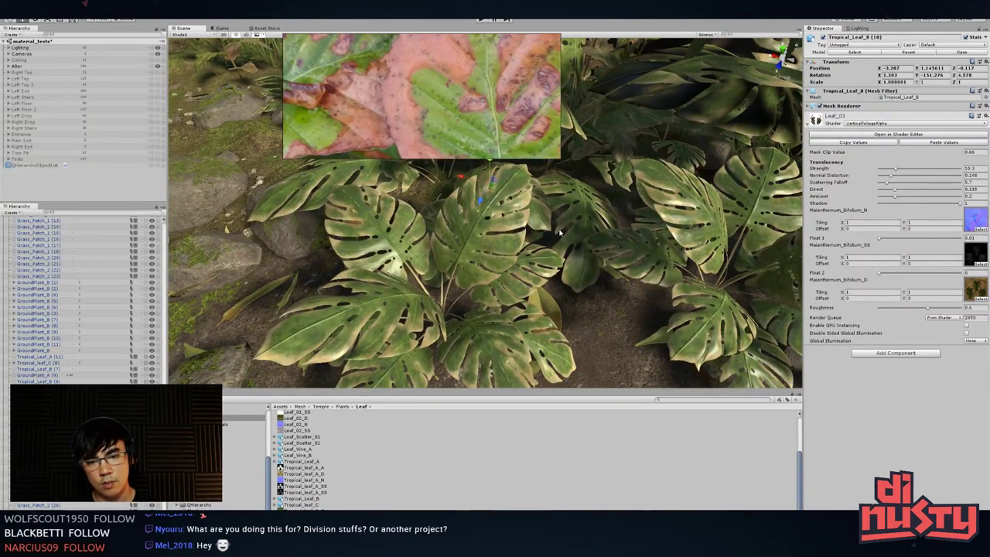
- Switch to Substance Designer and preview the Non Uniform Blur Grayscale leaf mask that feeds the final Blend
key("alt+Tab")
key("alt+Tab")
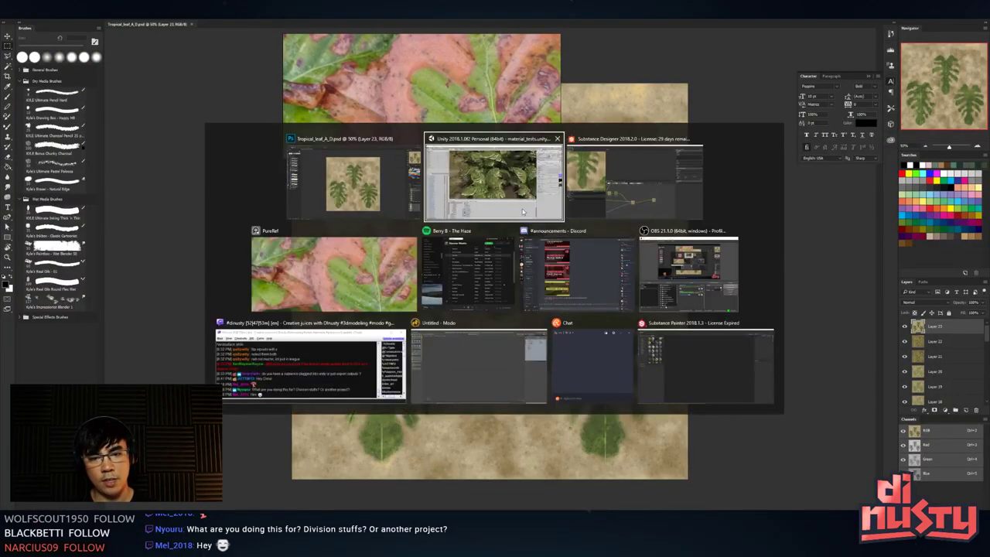
double_click(551, 379)
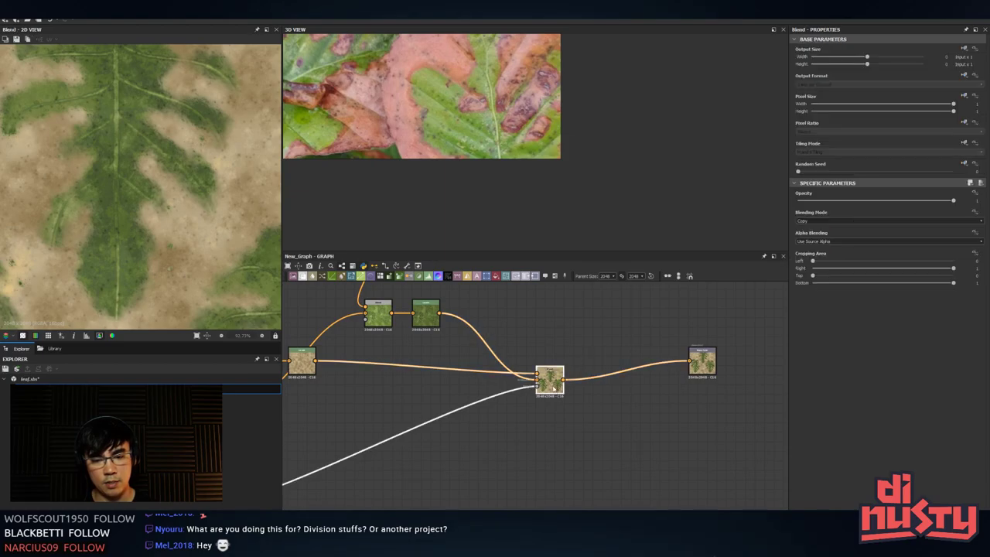
middle_click_drag(517, 327, 615, 347)
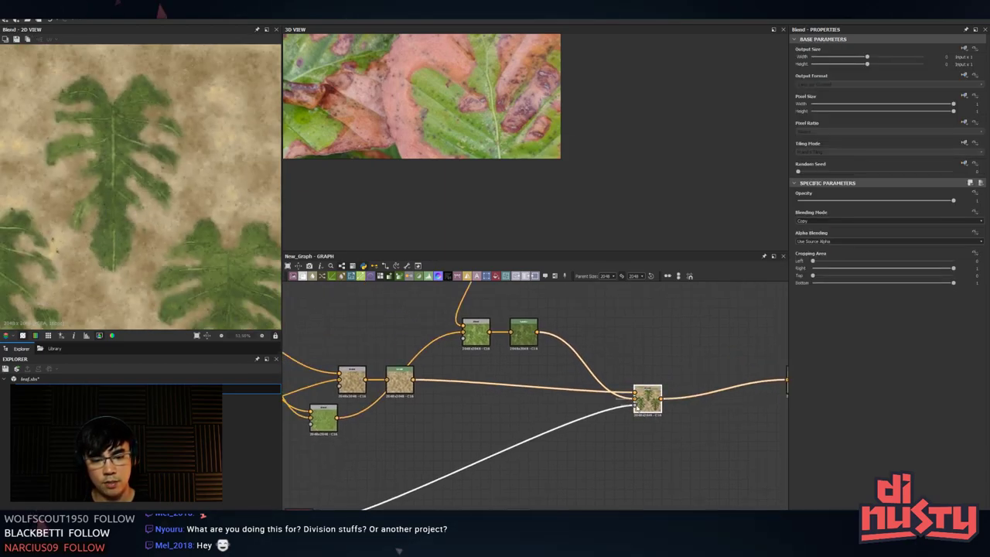
double_click(635, 406)
middle_click_drag(417, 368, 535, 285)
- Add a new Blend node beside the Non Uniform Blur Grayscale leaf mask
key("space")
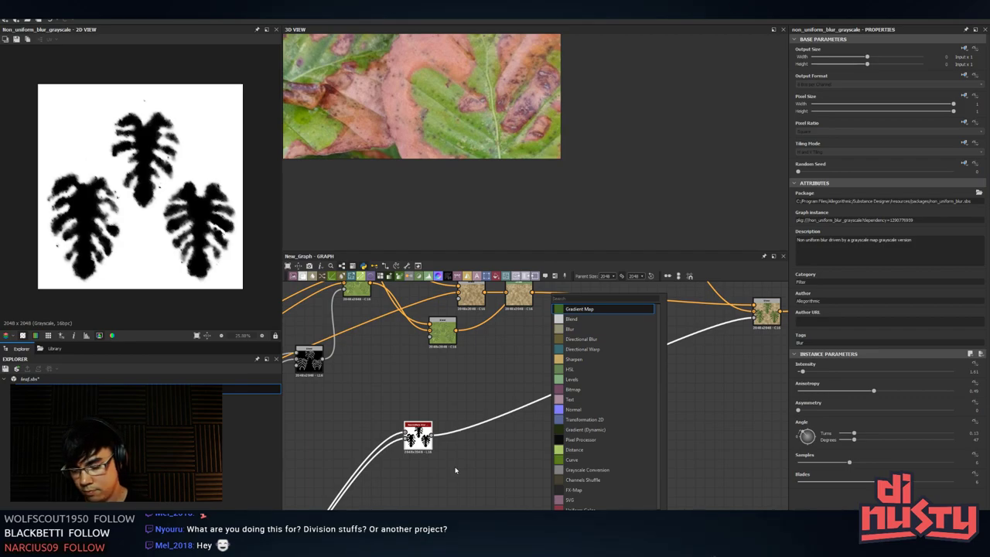
key("space")
type("blend")
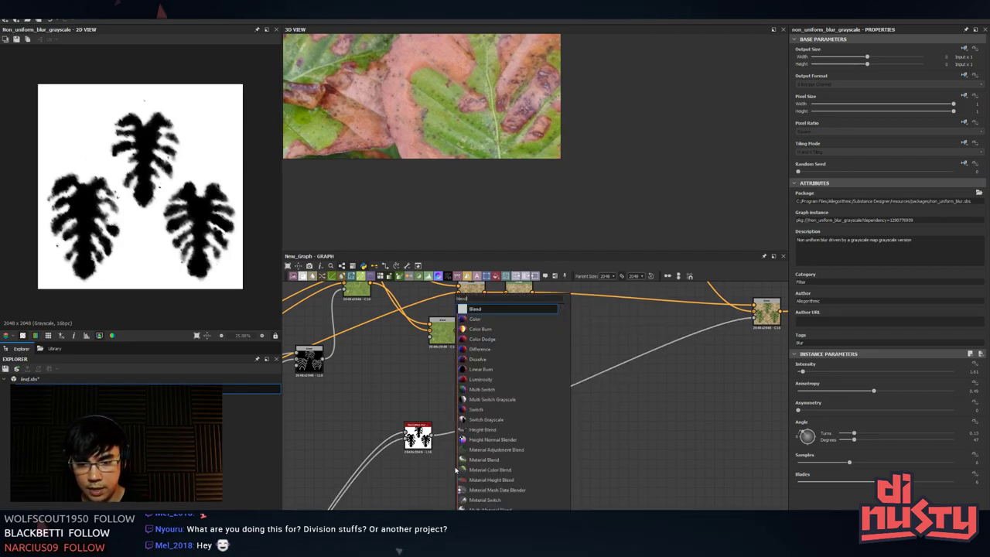
key("Return")
- Add a Clouds 3 noise node below the blurred leaf mask, preview it, and move the new Blend aside
key("space")
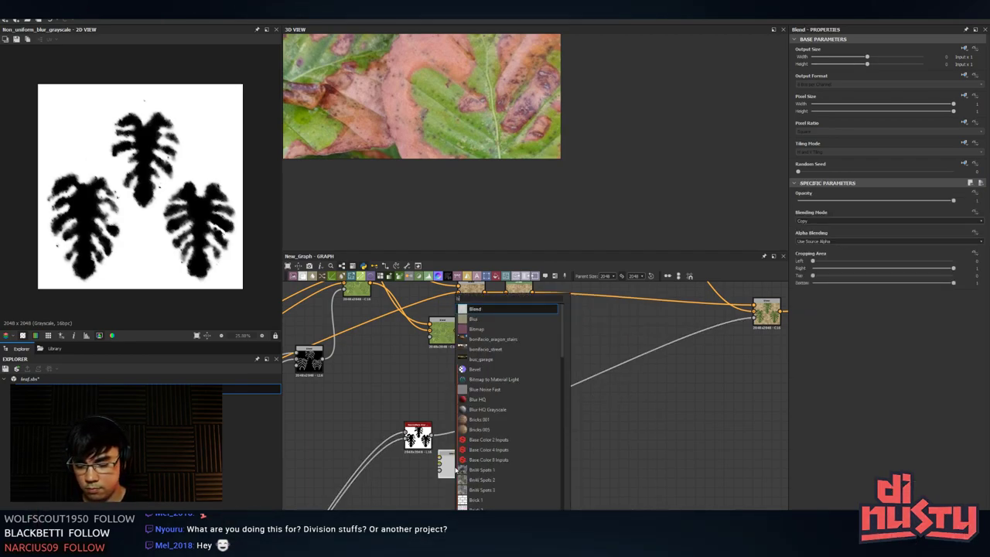
type("cl")
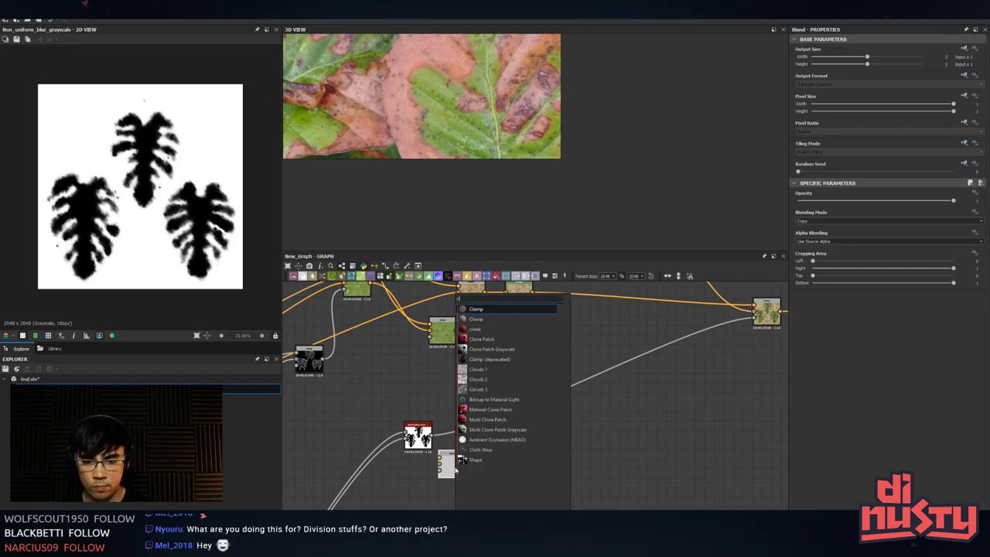
type("ou")
key("Down")
key("Down")
key("Return")
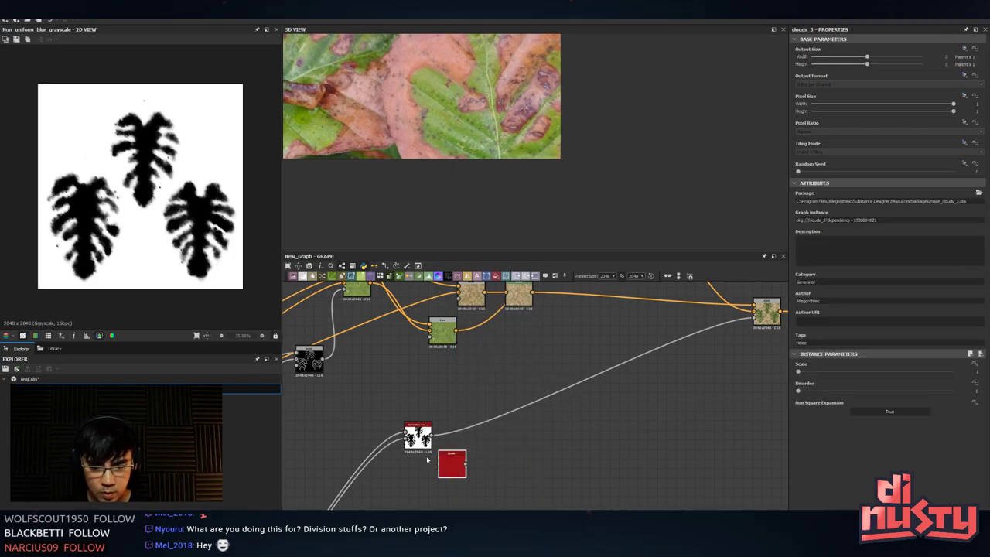
key("b")
left_click_drag(452, 467, 510, 447)
double_click(426, 495)
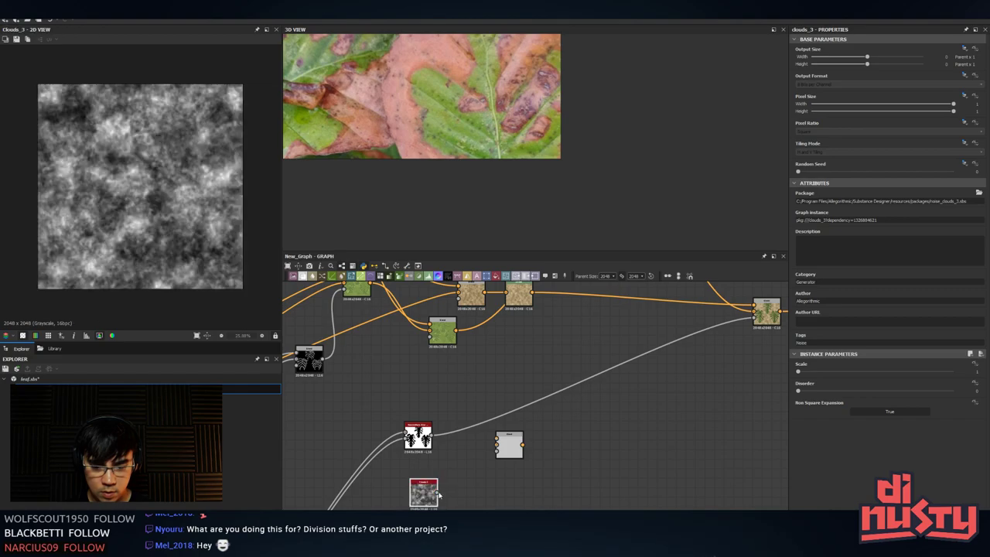
- Run the clouds noise through a new Levels node and connect it with the blurred leaf mask into the new Blend
key("space")
type("le")
key("Return")
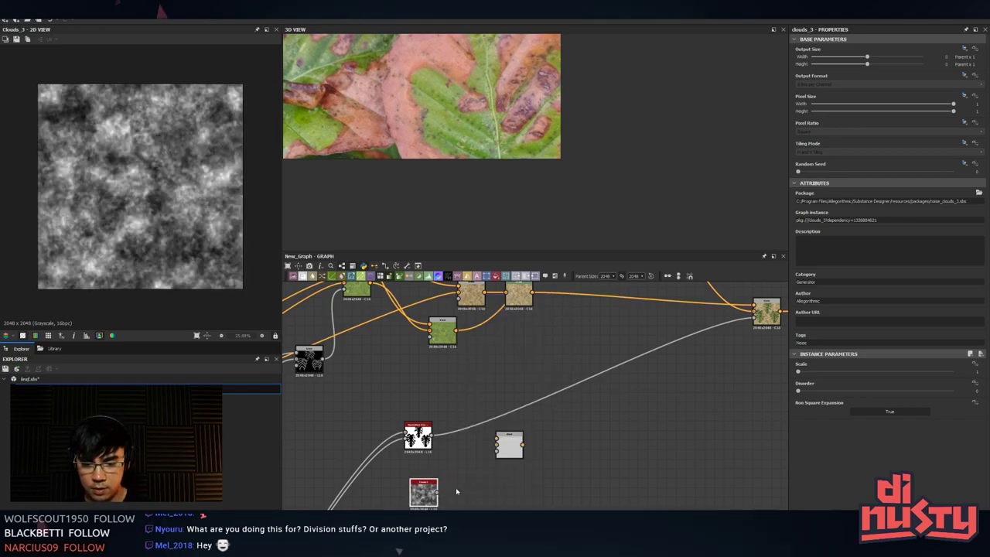
left_click_drag(471, 492, 471, 479)
left_click_drag(485, 478, 496, 441)
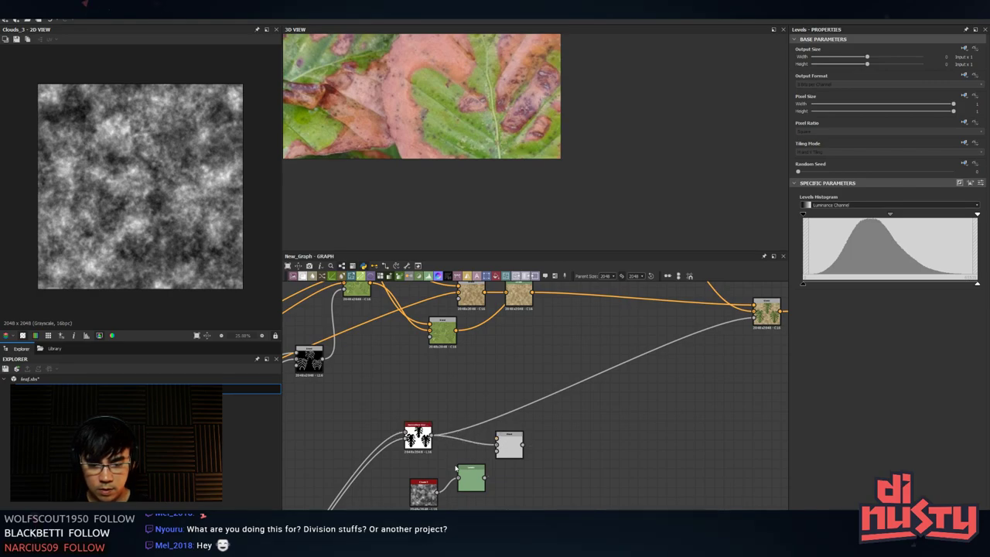
double_click(511, 448)
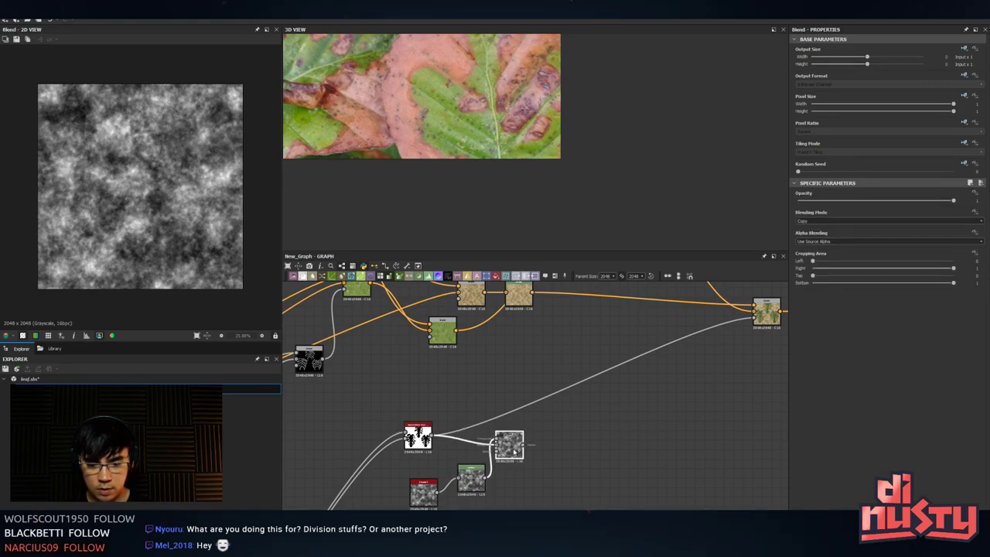
double_click(425, 493)
left_click_drag(510, 445, 557, 427)
- Replace the Clouds 3 node with a Clouds 2 node feeding the same Levels node
left_click(471, 479)
left_click(425, 492)
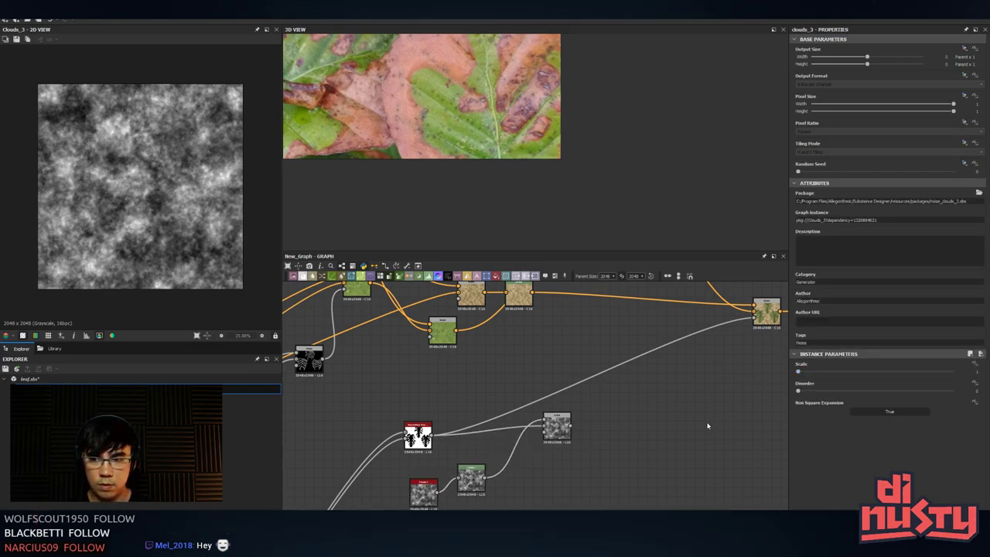
key("space")
type("cloud")
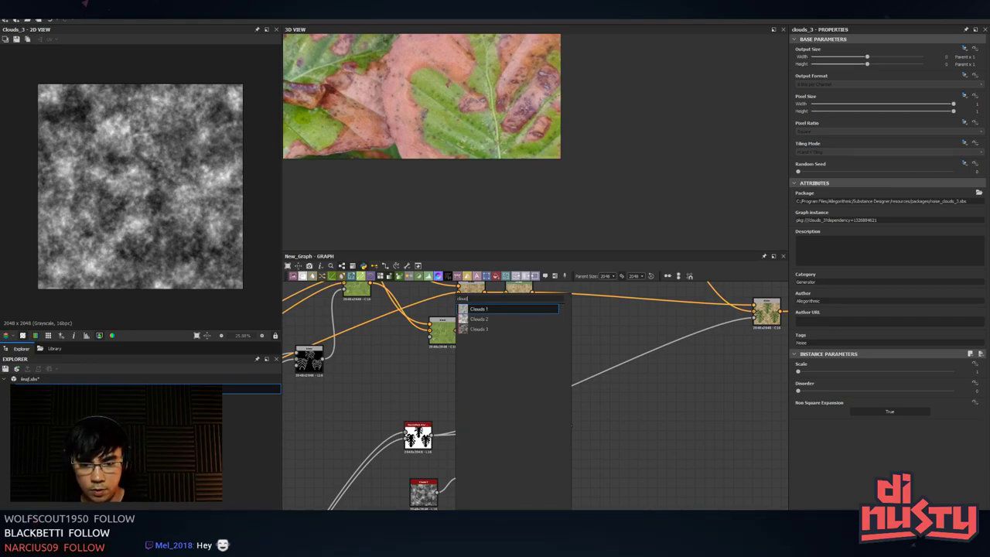
key("Down")
key("Return")
left_click(452, 515)
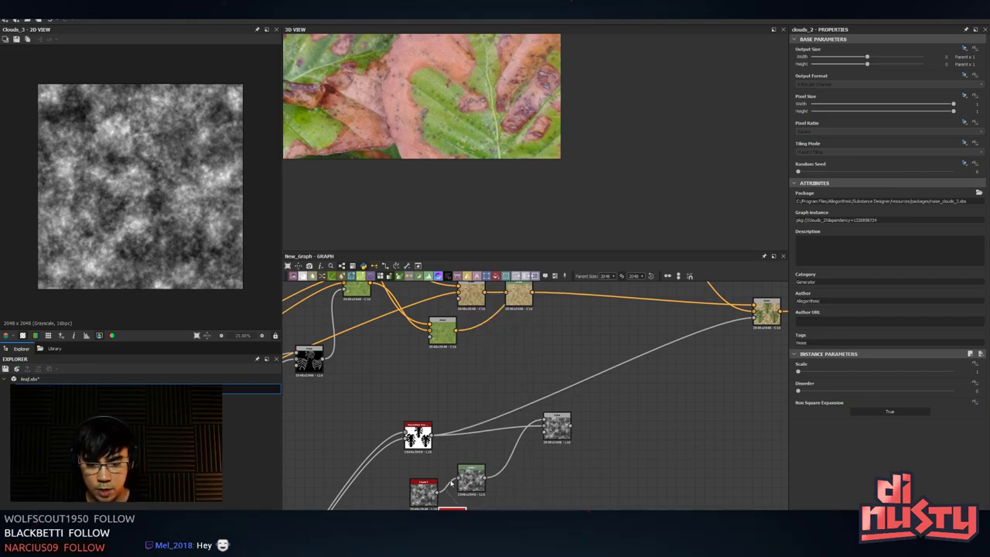
key("Delete")
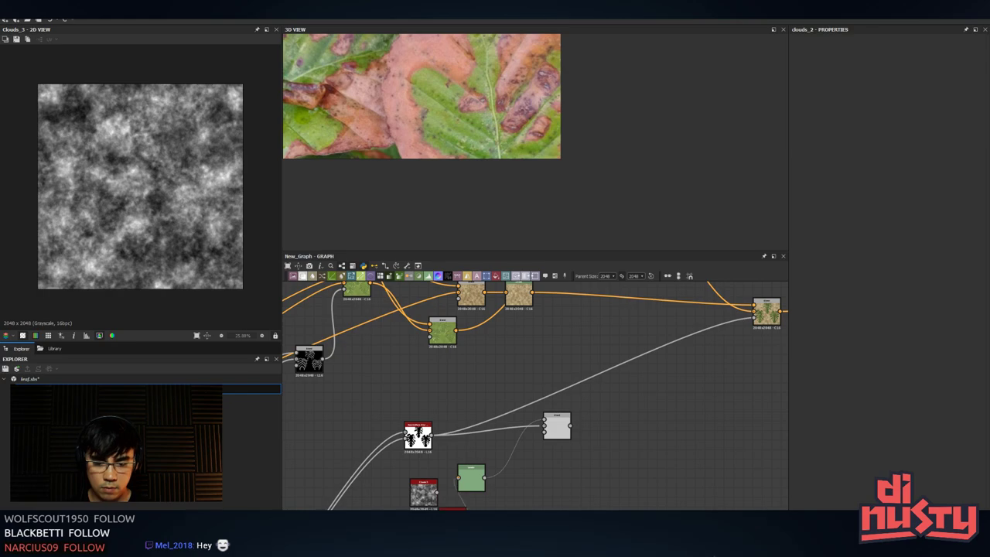
left_click(424, 493)
key("Delete")
left_click_drag(445, 523, 416, 486)
double_click(416, 486)
- Turn the clouds into hard black-and-white patches by bringing the Levels node's black and white input levels close together
double_click(471, 478)
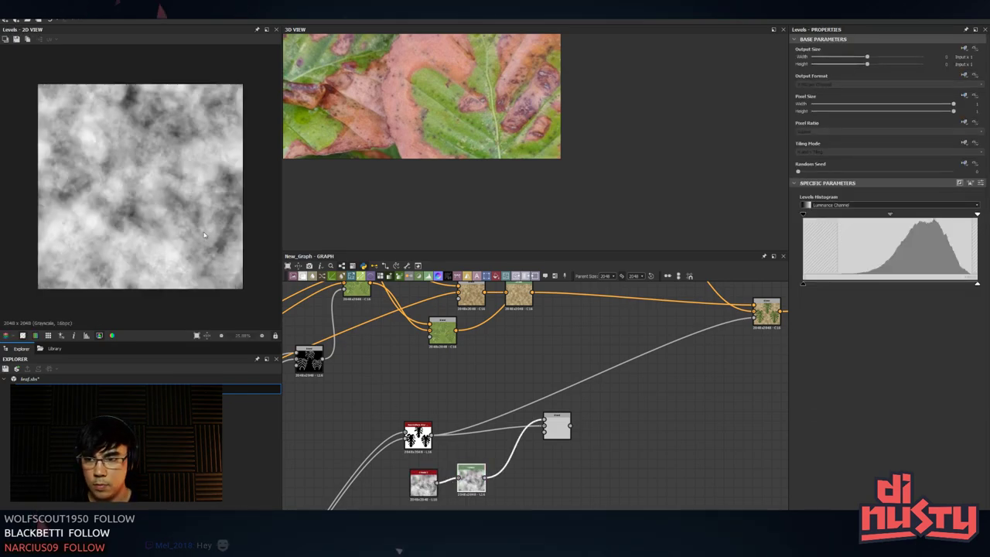
scroll(205, 234, "up", 2)
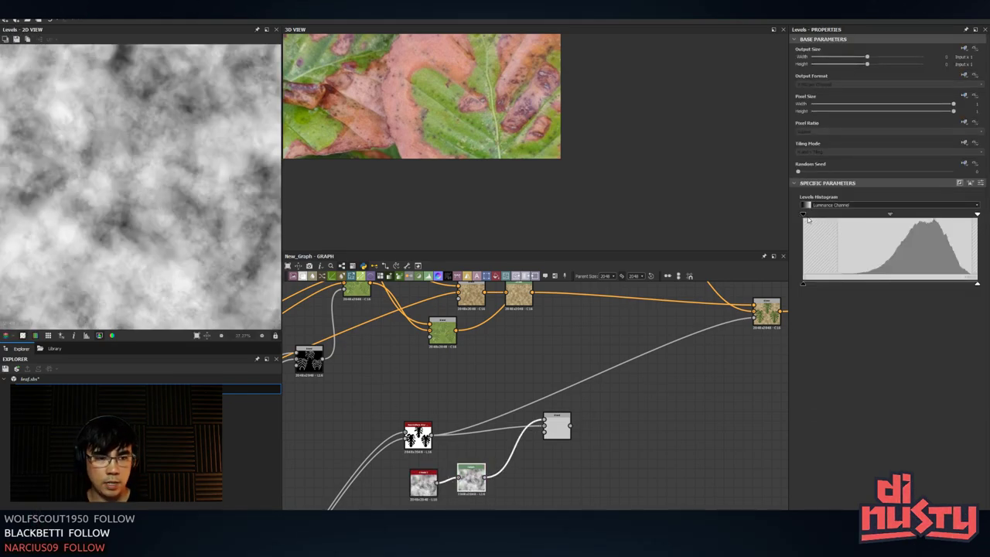
left_click_drag(803, 217, 841, 221)
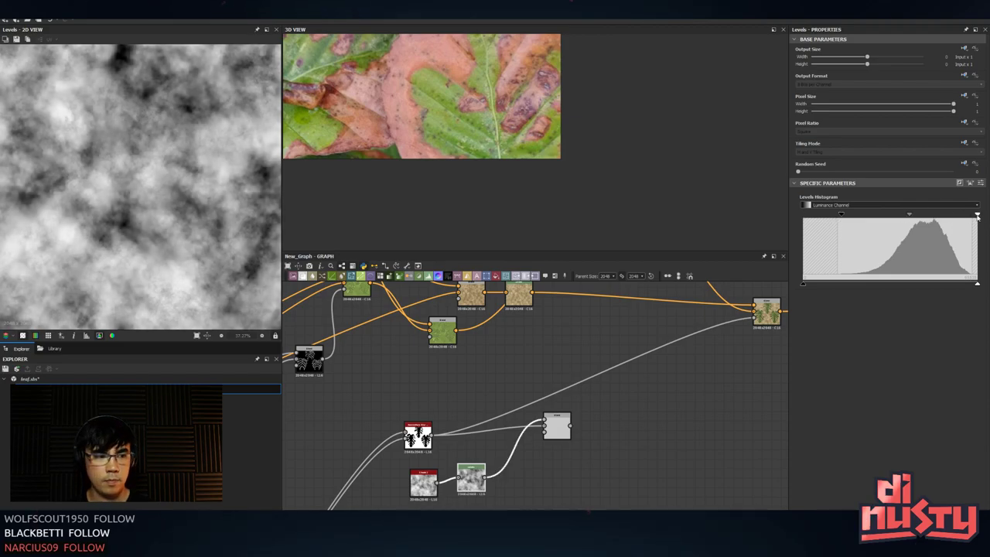
left_click_drag(978, 216, 934, 220)
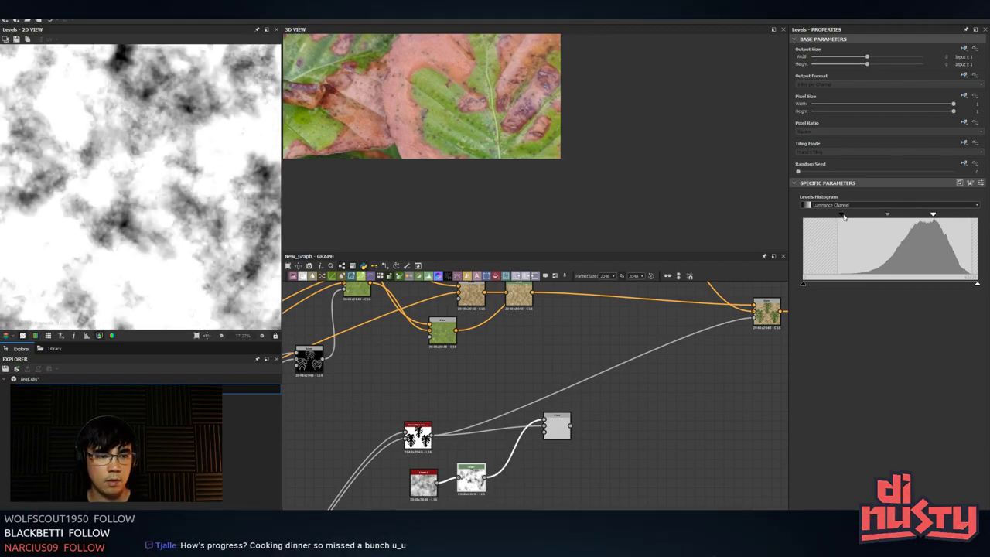
mouse_move(843, 217)
left_mouse_down()
mouse_move(929, 217)
mouse_move(920, 221)
left_mouse_up()
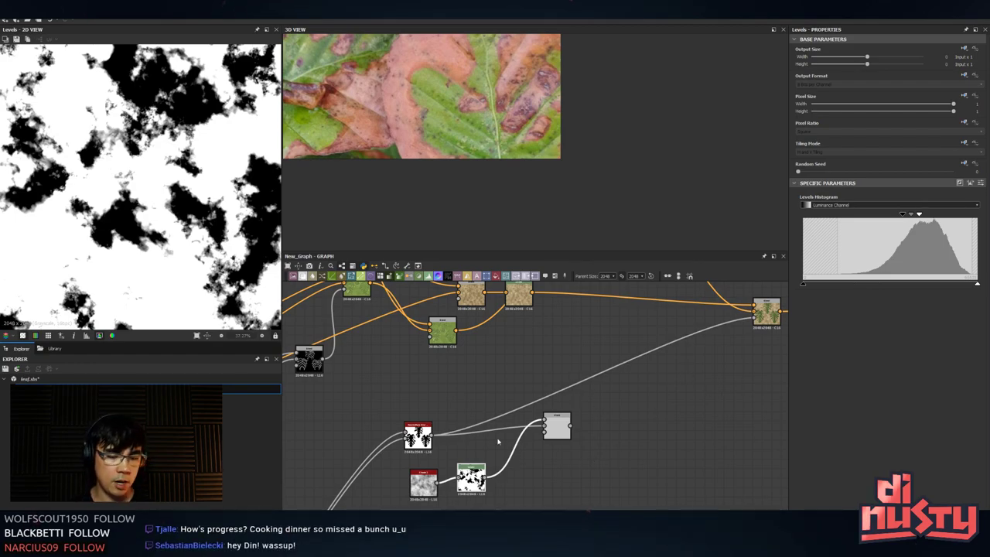
- Preview the Blend of clouds and leaf mask and set its blending mode to Multiply
double_click(564, 432)
middle_click_drag(639, 414, 602, 450)
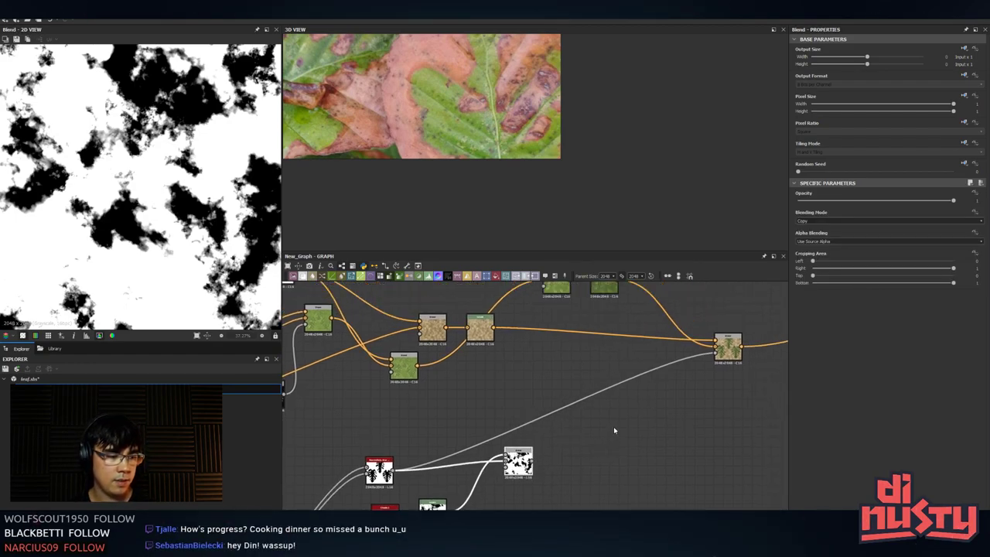
middle_click_drag(616, 404, 602, 373)
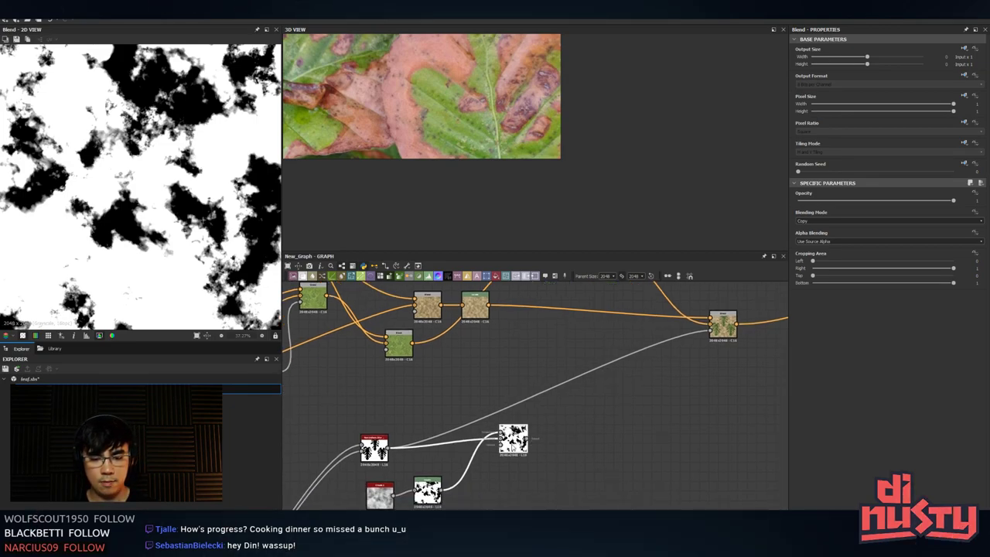
left_click(858, 222)
left_click(858, 223)
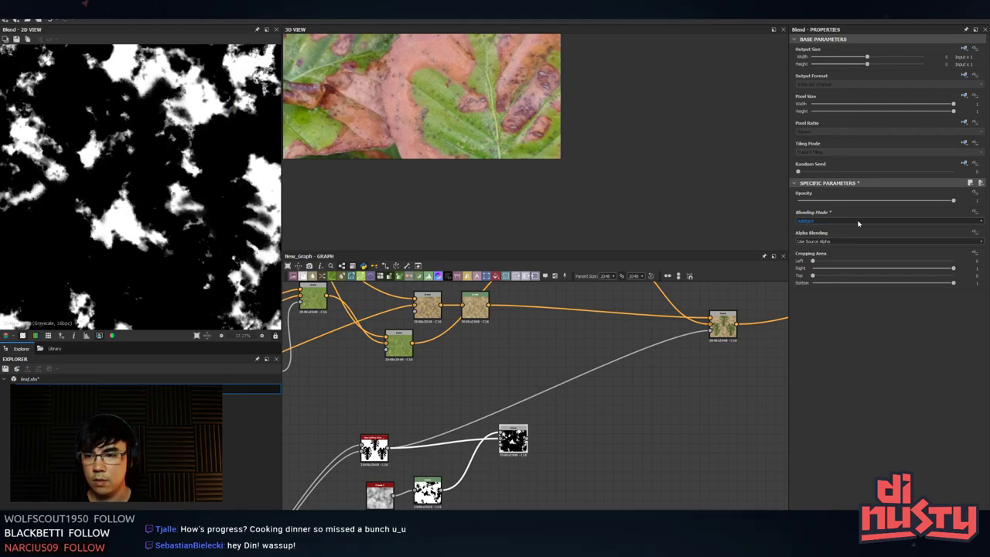
scroll(858, 223, "down", 1)
scroll(858, 223, "up", 1)
scroll(858, 223, "down", 1)
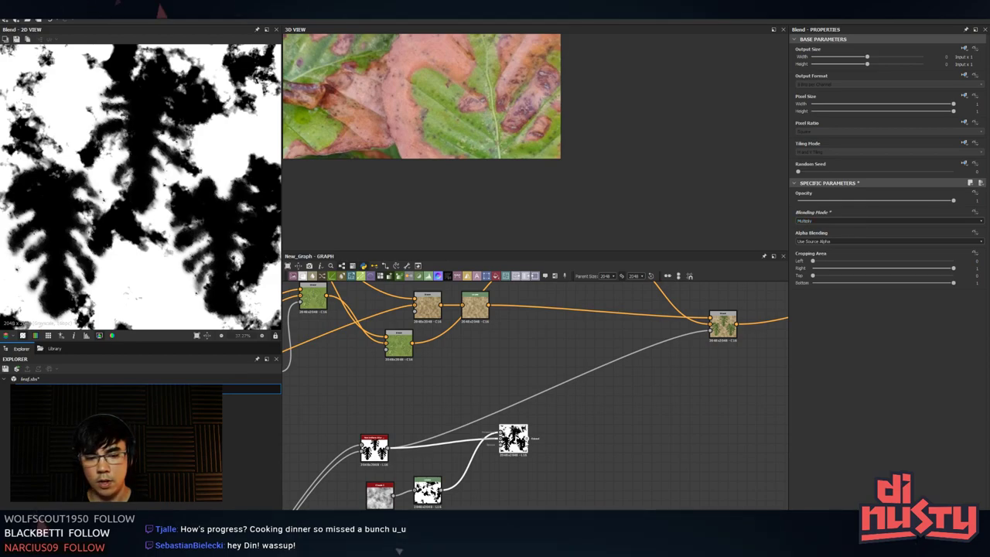
- Connect the multiplied mask to the final Blend's opacity input and space out the mask Blend and Levels nodes
left_click_drag(529, 439, 710, 331)
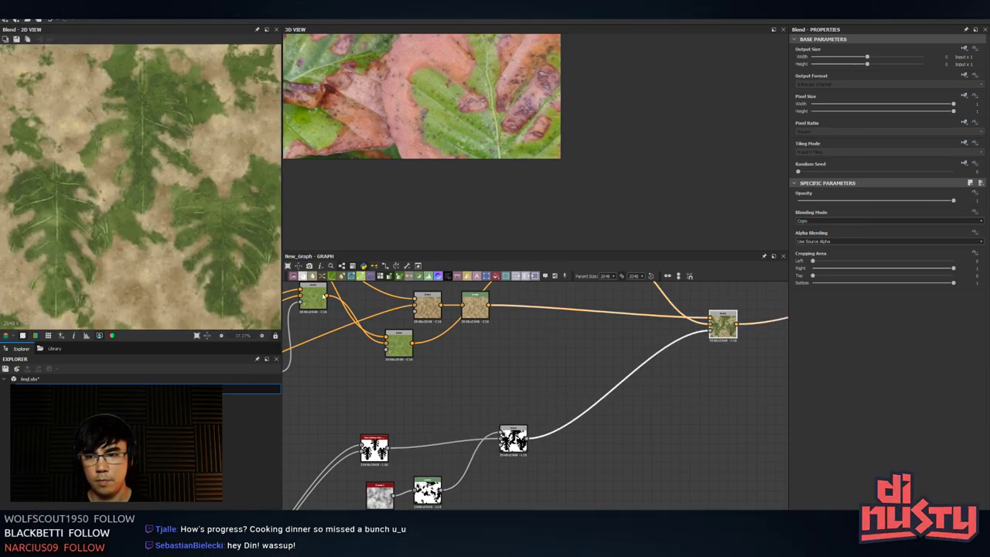
middle_click_drag(616, 349, 558, 349)
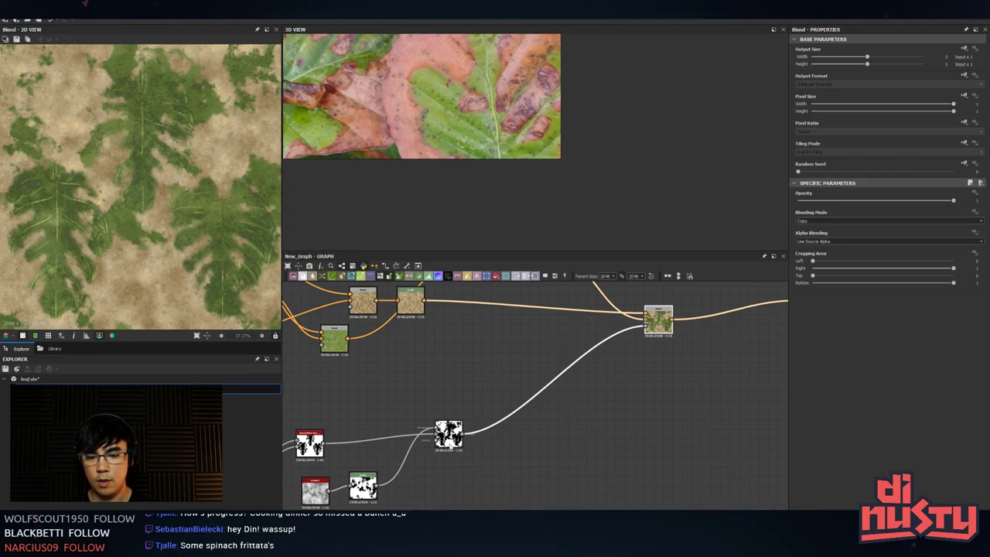
left_click_drag(449, 433, 491, 430)
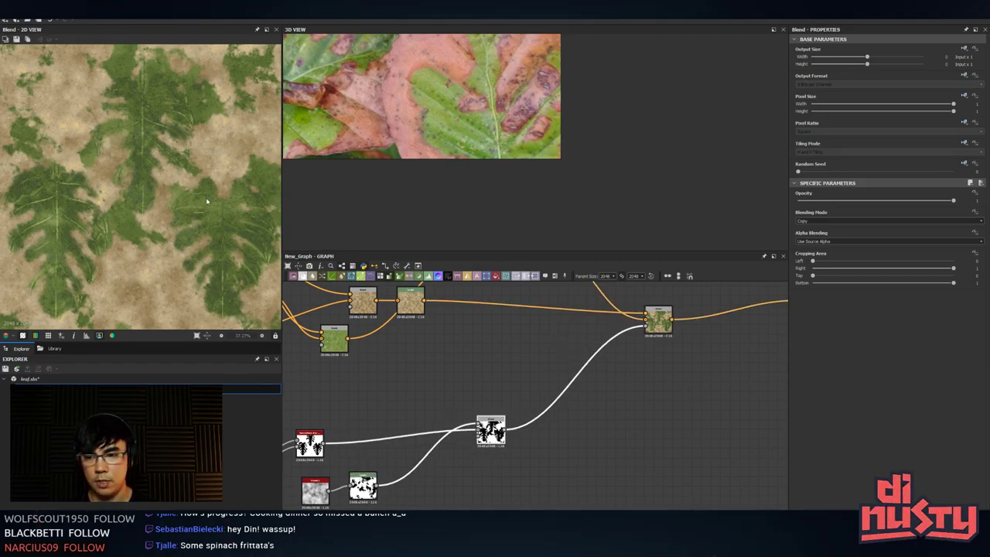
left_click_drag(362, 485, 373, 481)
- Rework the green patches on the leaf by lowering the clouds Levels node's black input and raising its white input
double_click(315, 491)
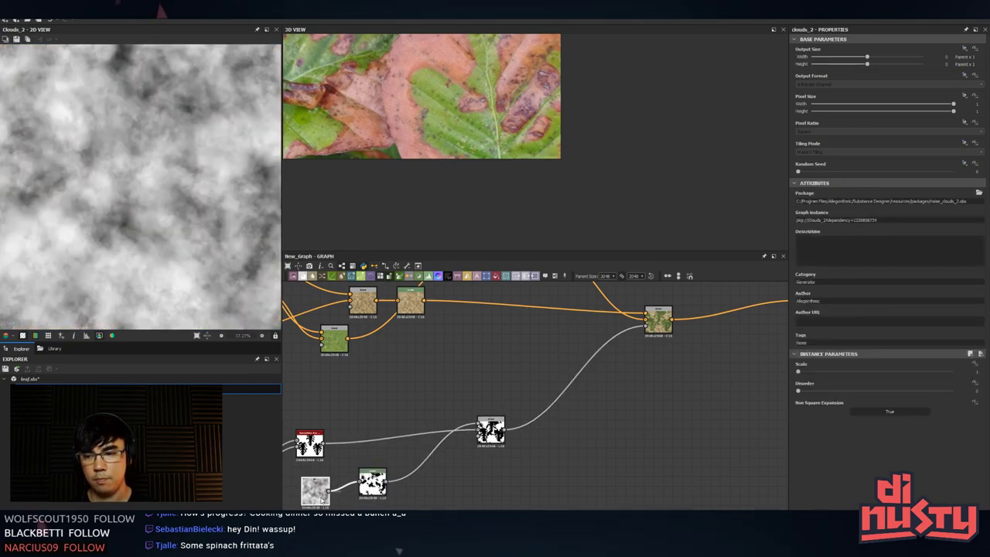
double_click(491, 430)
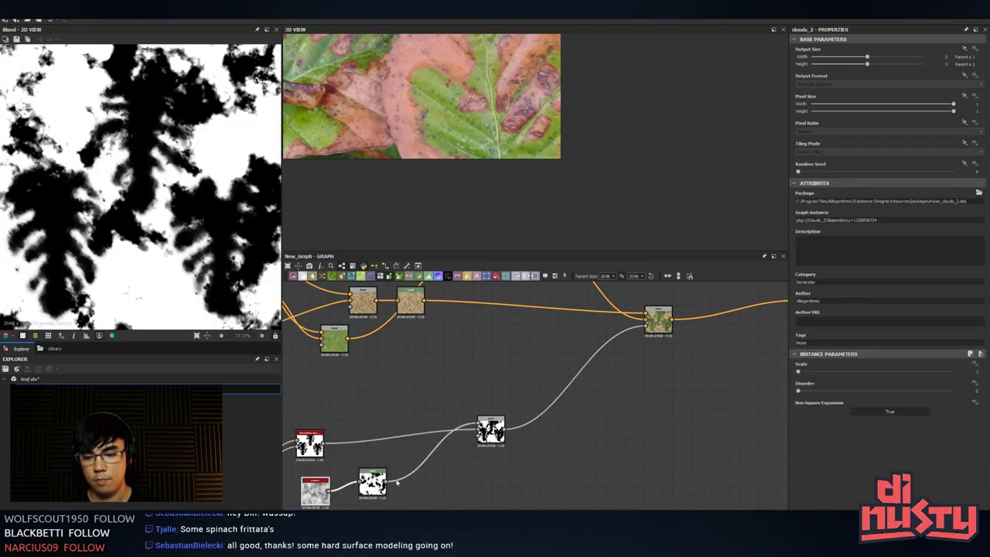
left_click_drag(900, 216, 894, 217)
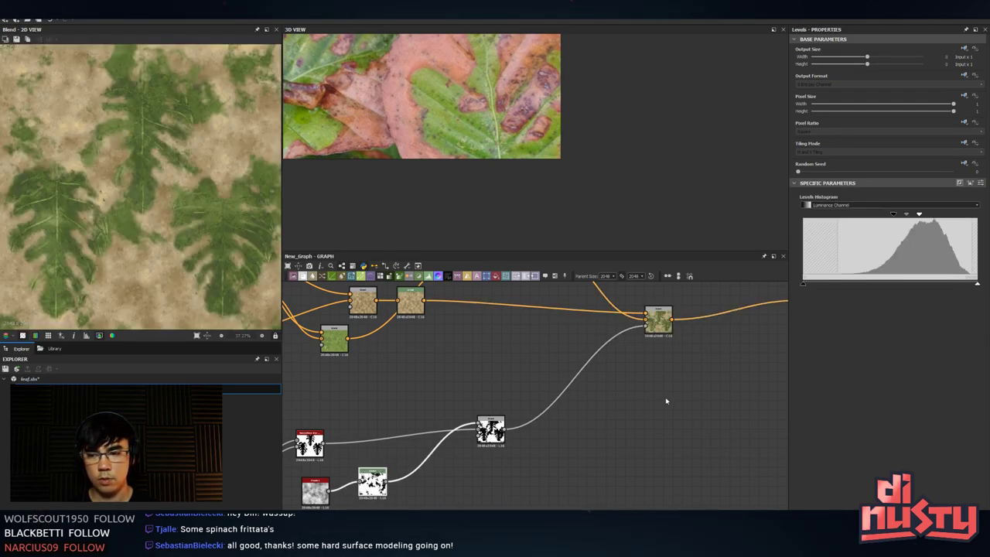
left_click_drag(896, 217, 937, 219)
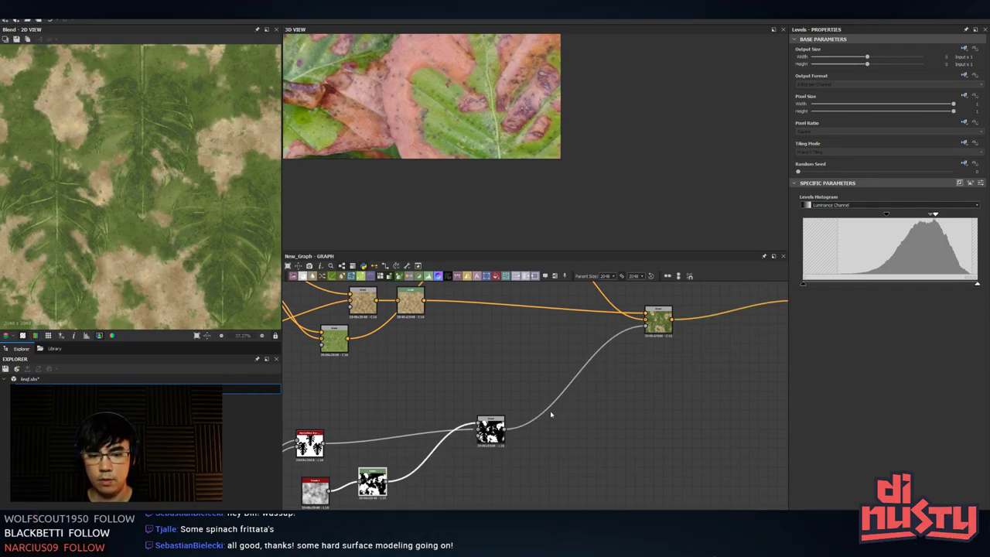
- Compare the multiplied mask with its clouds Levels and blurred leaf mask inputs
double_click(490, 430)
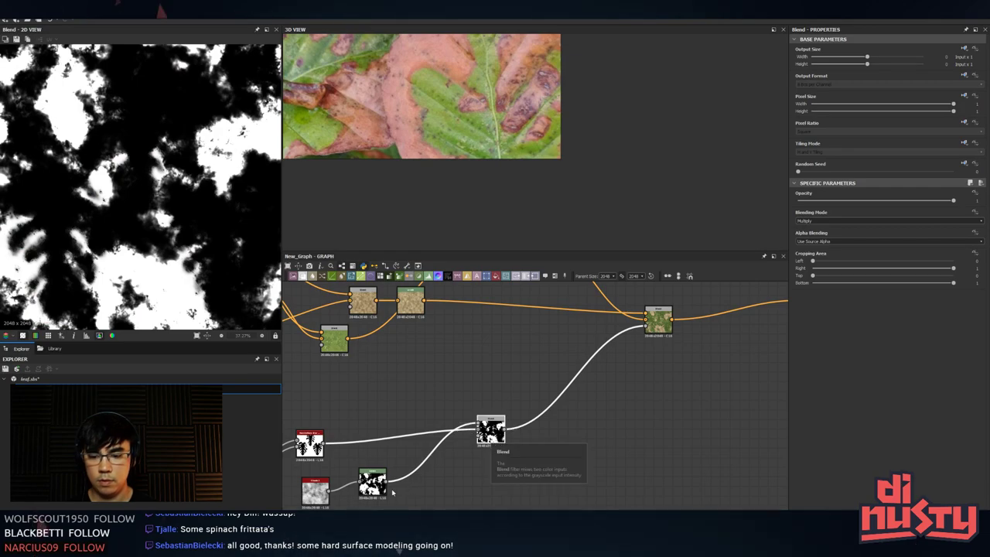
double_click(374, 485)
double_click(492, 434)
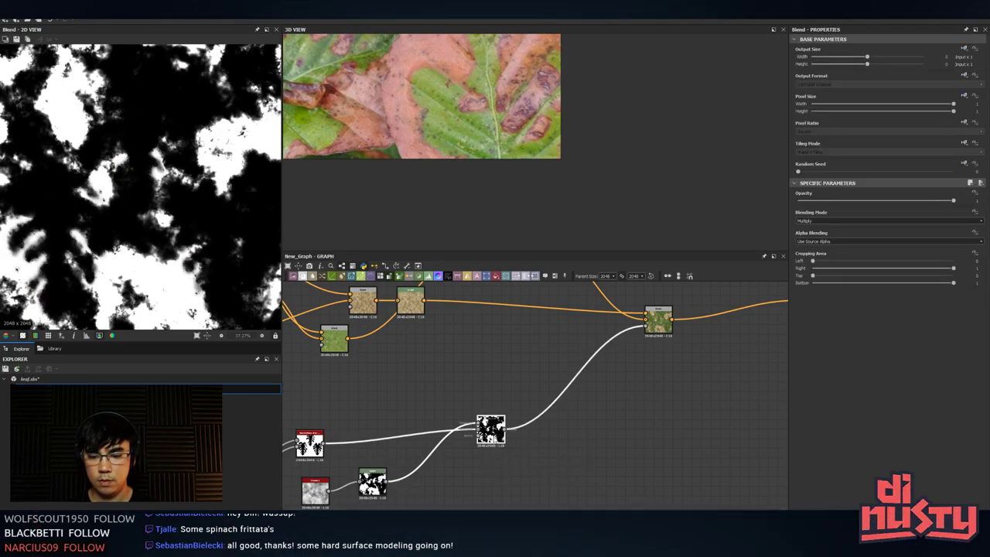
middle_click_drag(492, 434, 567, 417)
double_click(386, 429)
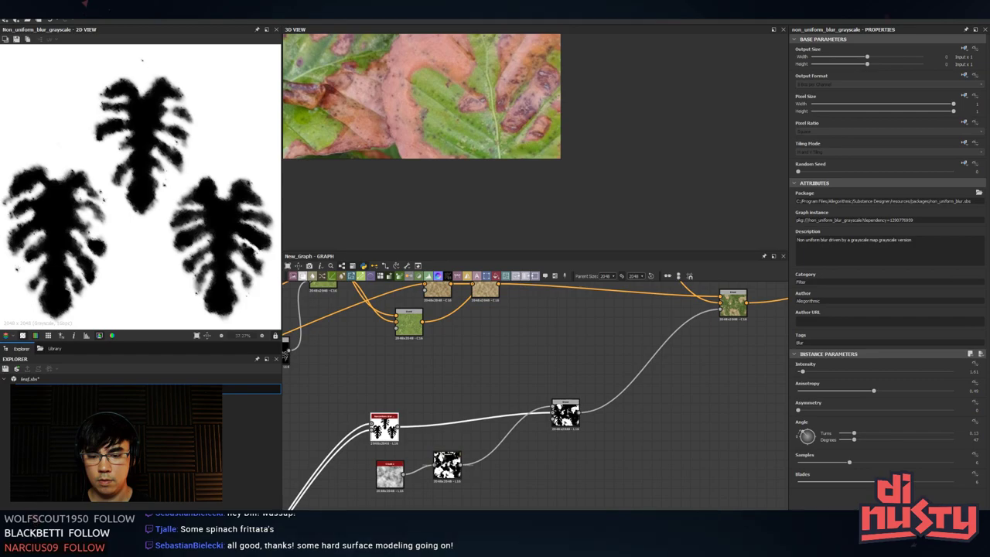
double_click(733, 301)
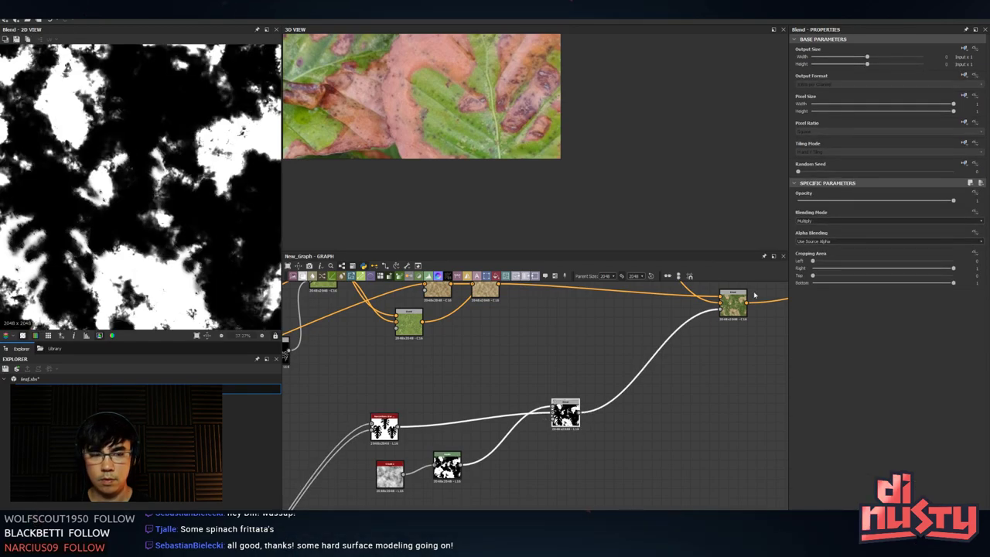
- Change the mask Blend's blending mode to Max (Lighten)
left_click(829, 221)
left_click(830, 227)
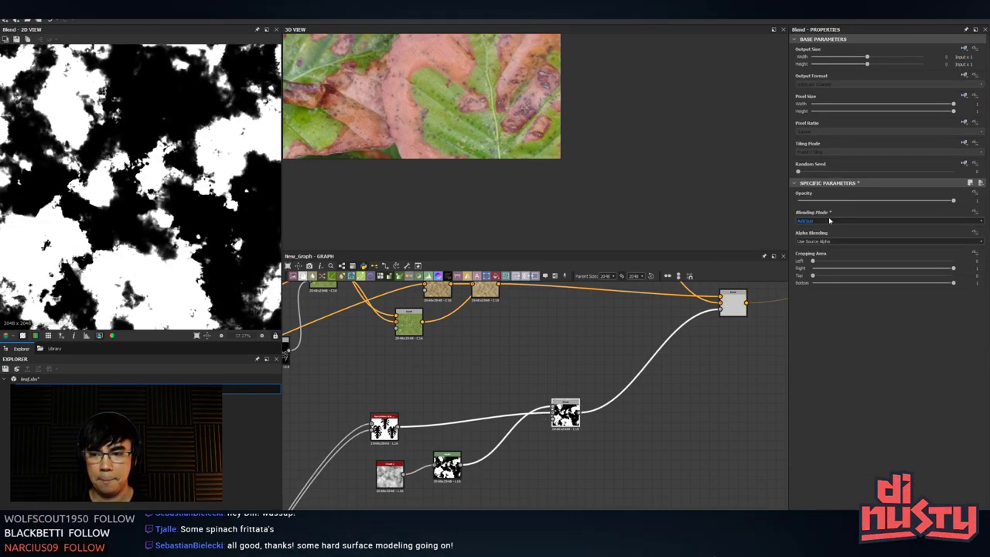
scroll(829, 221, "down", 1)
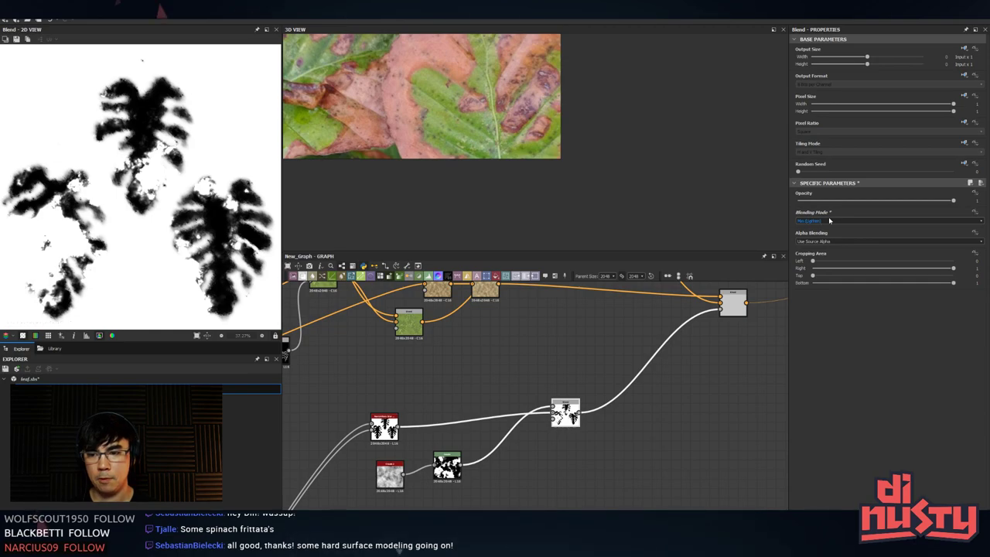
- Check the final leaf color Blend with the mask Blend's mode at Max (Lighten)
scroll(829, 221, "down", 1)
scroll(829, 220, "down", 1)
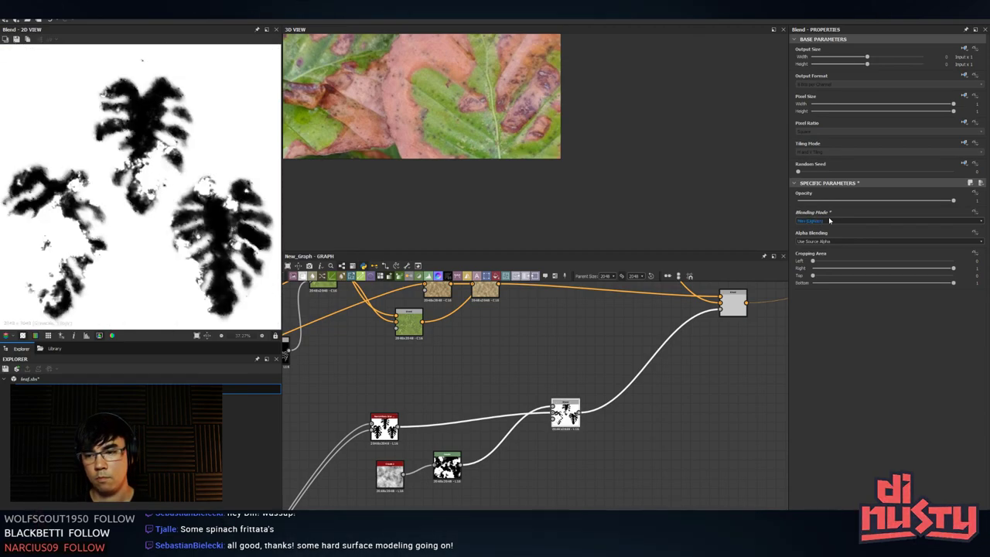
scroll(830, 221, "down", 2)
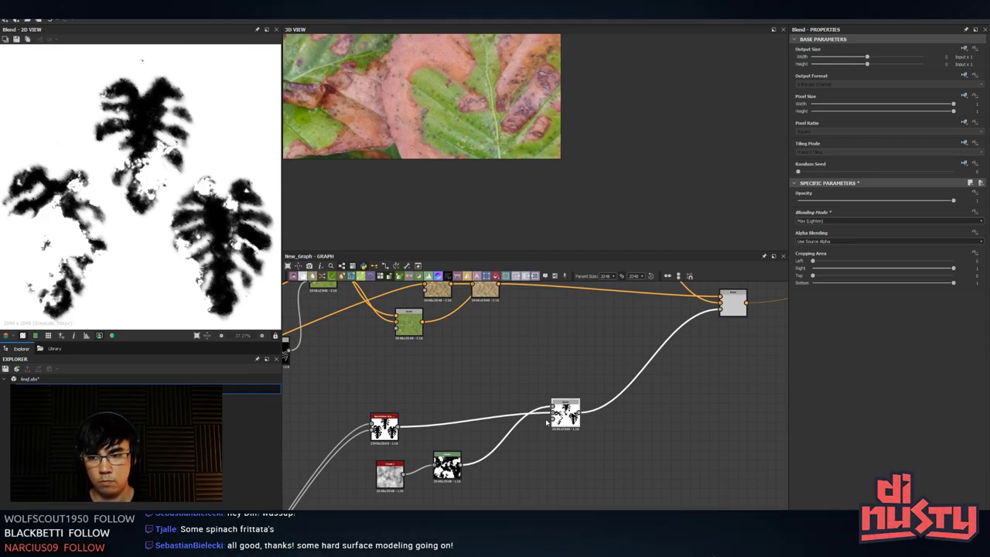
double_click(733, 303)
scroll(199, 250, "up", 3)
scroll(209, 158, "down", 1)
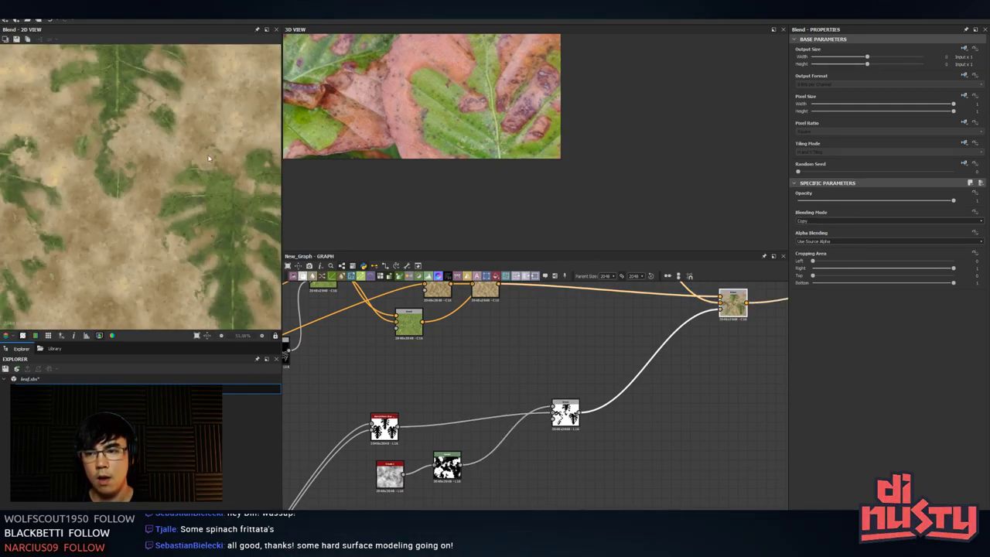
- Change the mask Blend's blending mode to Min (Darken)
double_click(556, 424)
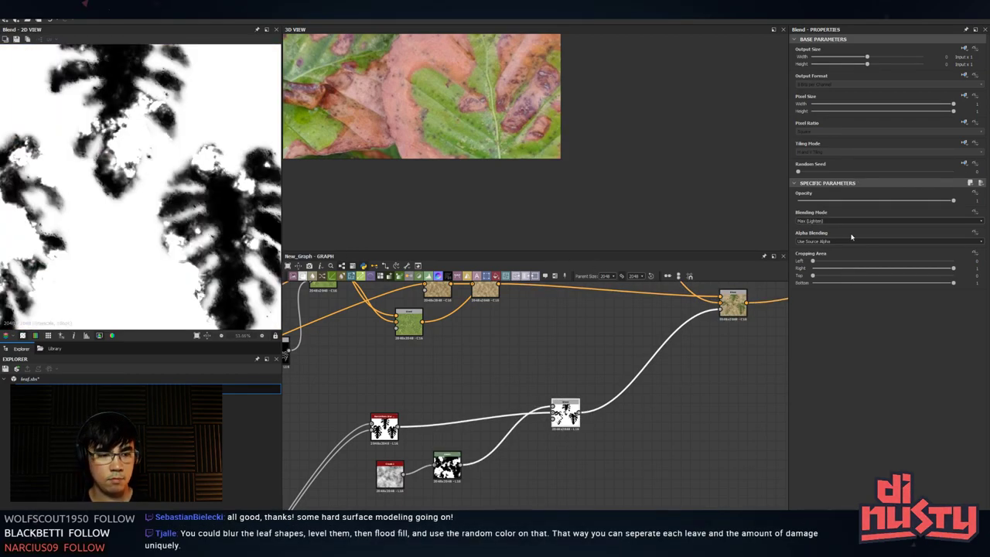
left_click(834, 222)
left_click(835, 222)
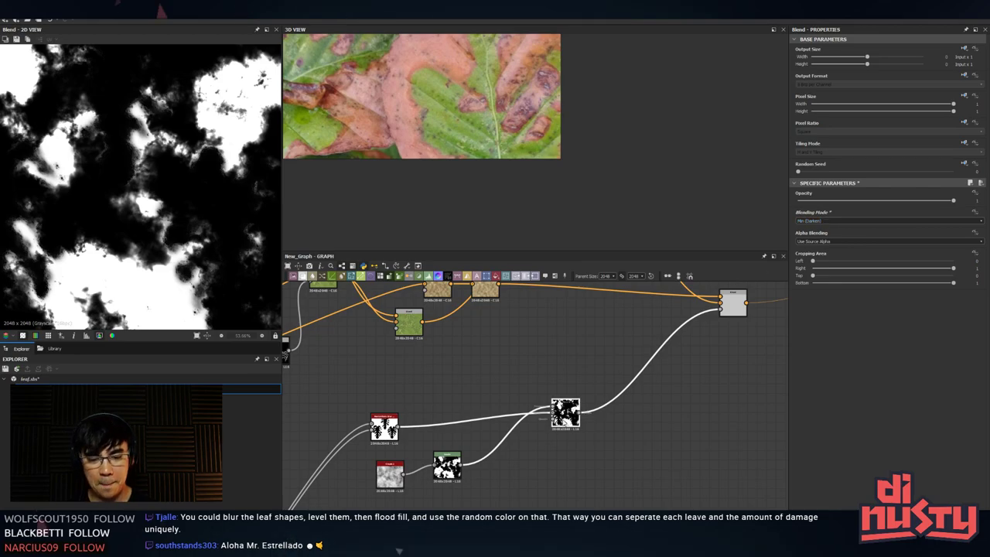
middle_click_drag(433, 369, 502, 389)
key("space")
type("flood")
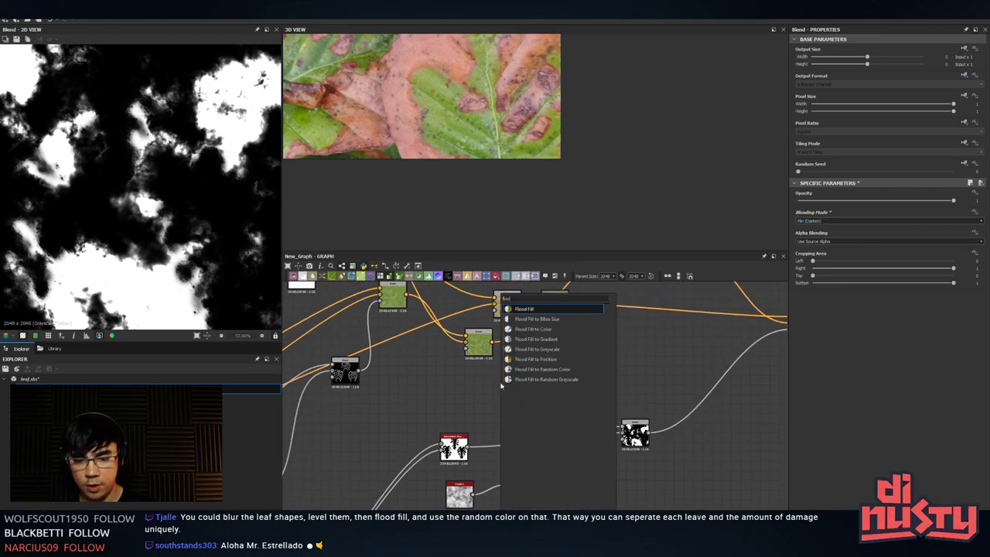
key("Return")
scroll(502, 391, "down", 4)
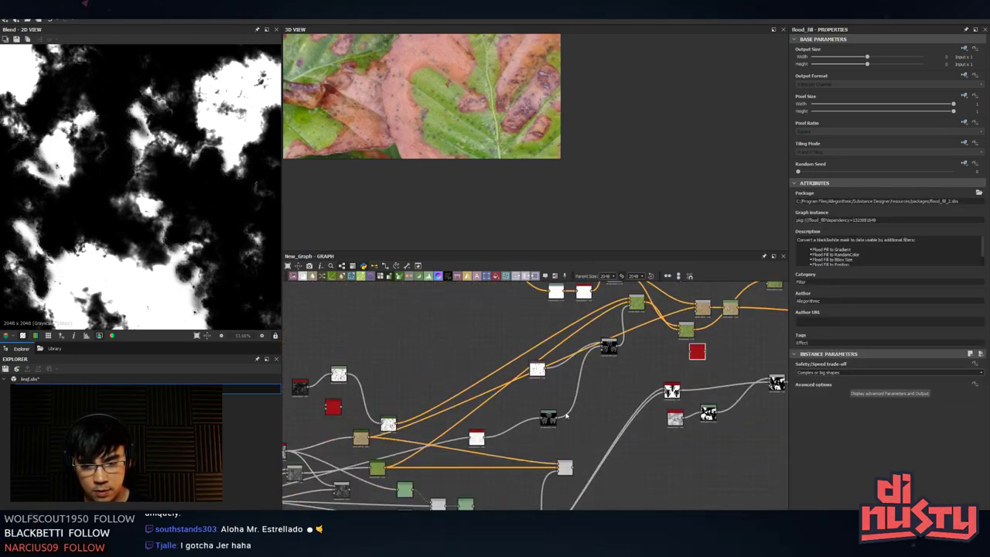
middle_click_drag(525, 423, 627, 344)
middle_click_drag(381, 493, 502, 431)
scroll(450, 442, "up", 4)
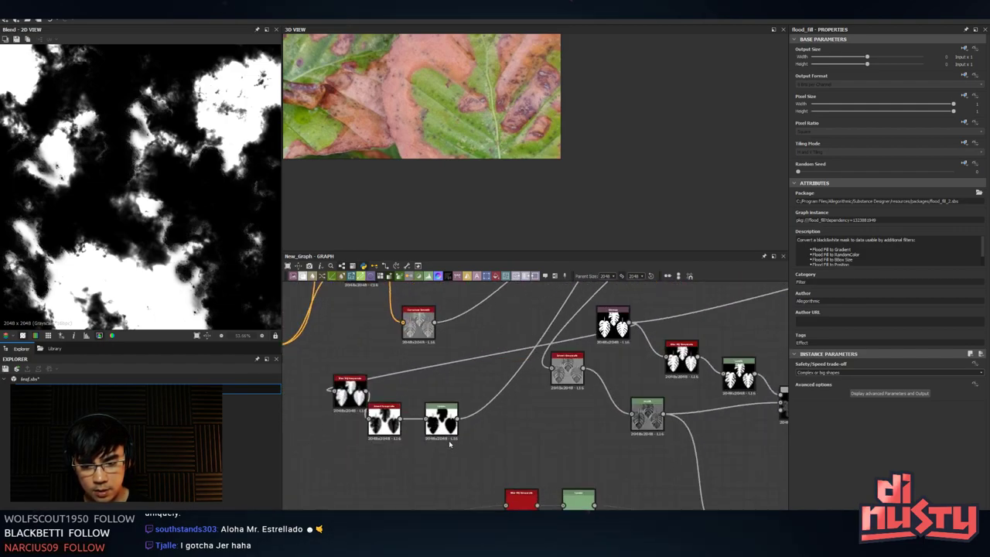
middle_click_drag(567, 394, 473, 463)
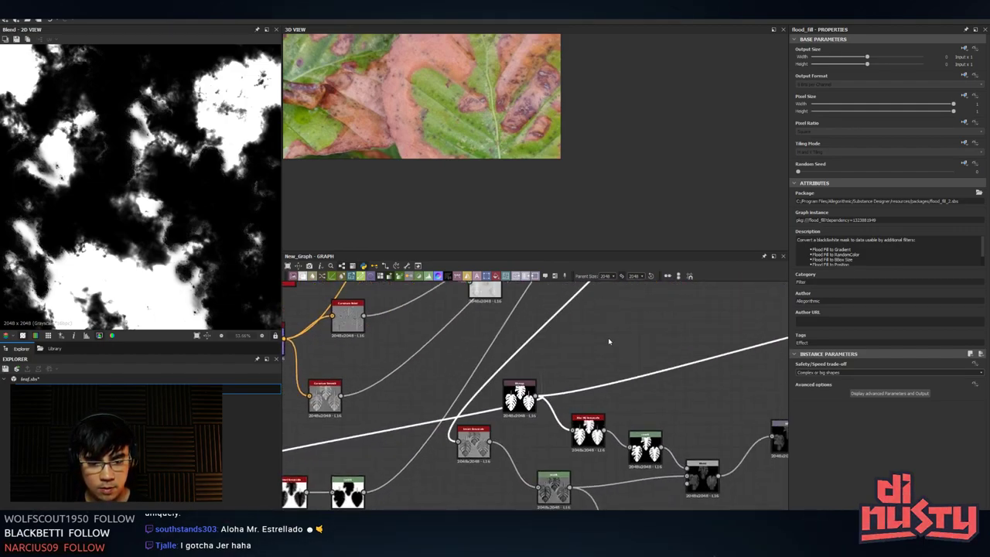
left_click(536, 397)
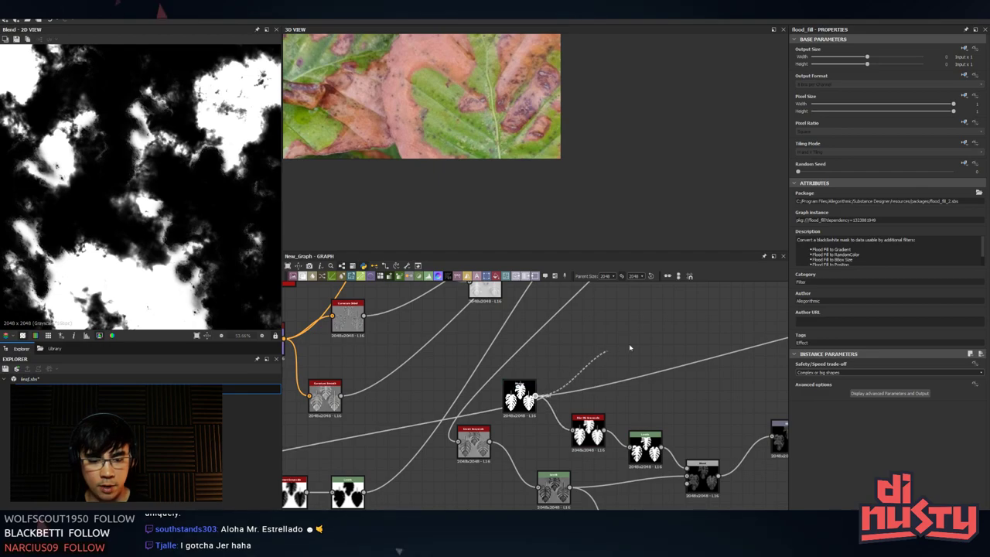
middle_click_drag(762, 331, 453, 169)
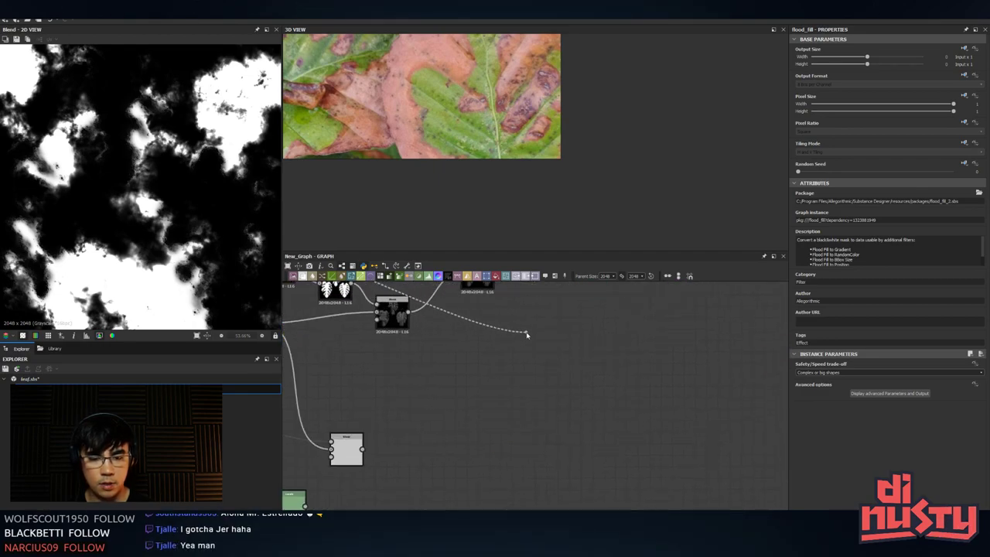
middle_click_drag(528, 336, 568, 495)
middle_click_drag(732, 433, 497, 427)
middle_click_drag(523, 356, 575, 449)
left_click_drag(575, 448, 721, 358)
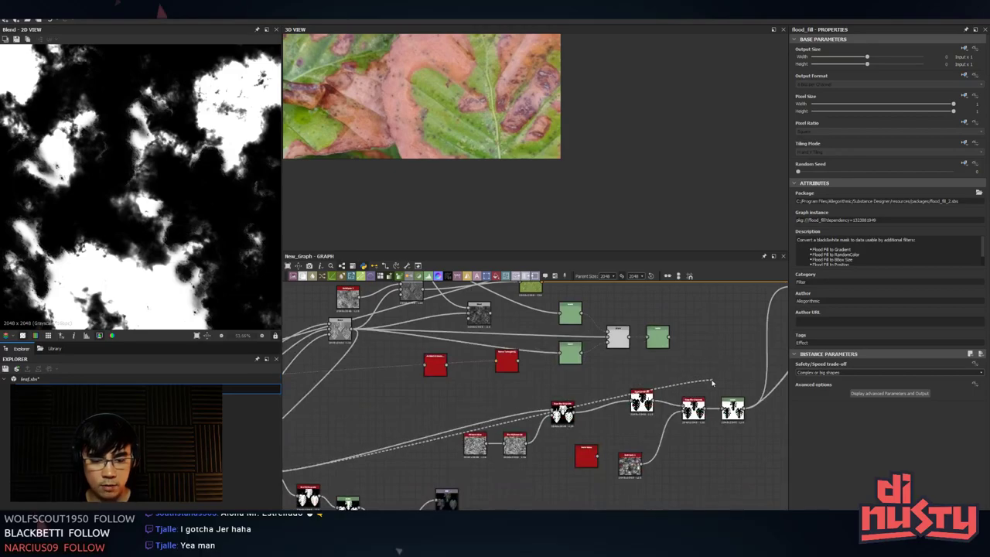
middle_click_drag(711, 380, 719, 372)
right_click(479, 387)
left_click(479, 389)
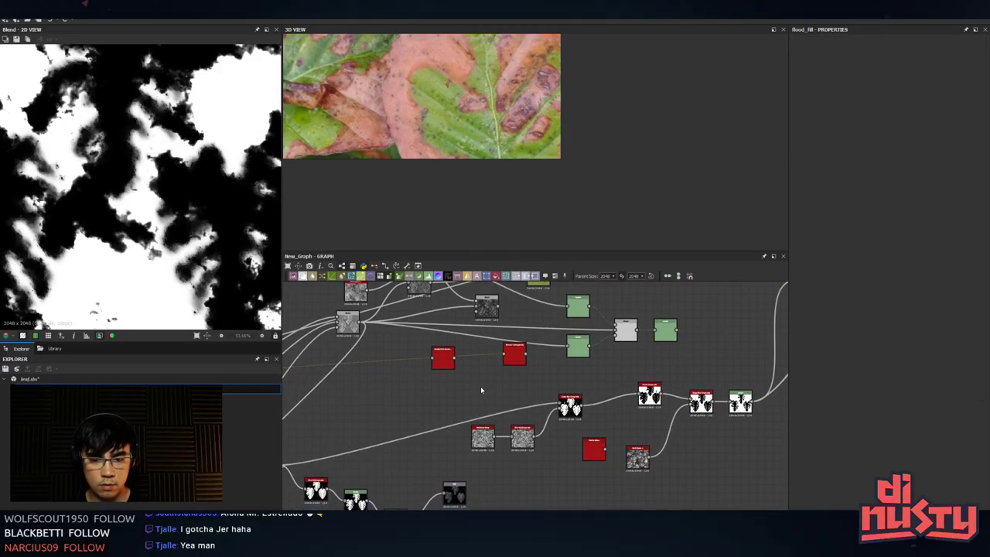
- Add a Flood Fill node in the empty graph space below the edge mask chain
scroll(481, 390, "down", 2)
key("space")
type("flood")
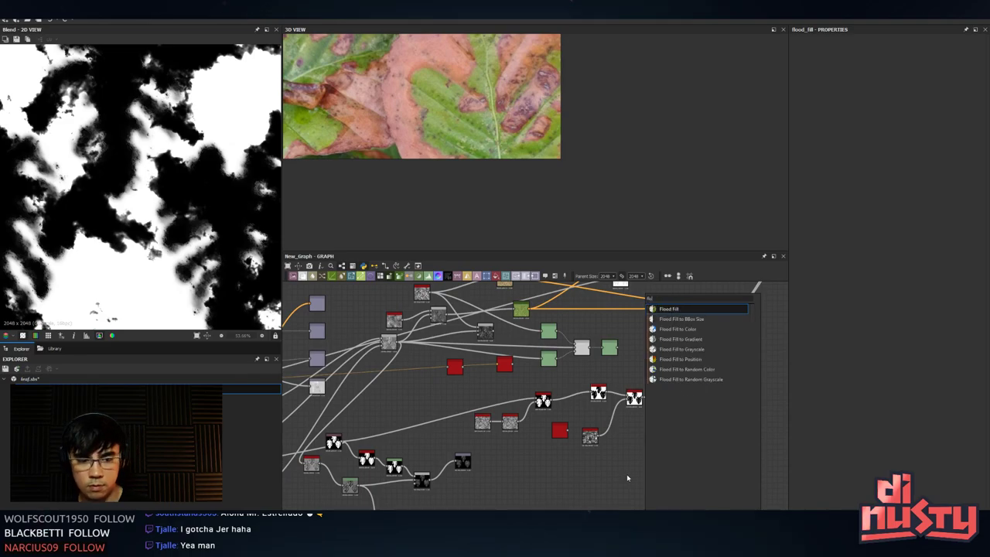
key("Return")
left_click_drag(641, 487, 535, 510)
middle_click_drag(637, 495, 653, 367)
scroll(651, 365, "up", 2)
- Delete the unused, disconnected red node beside the edge mask's noise node
left_click(622, 430)
middle_click_drag(524, 365, 644, 407)
left_click(634, 389)
key("Delete")
- Connect the leaf opacity mask bitmap to the Flood Fill node's input and preview the fill
double_click(606, 502)
middle_click_drag(458, 424, 605, 428)
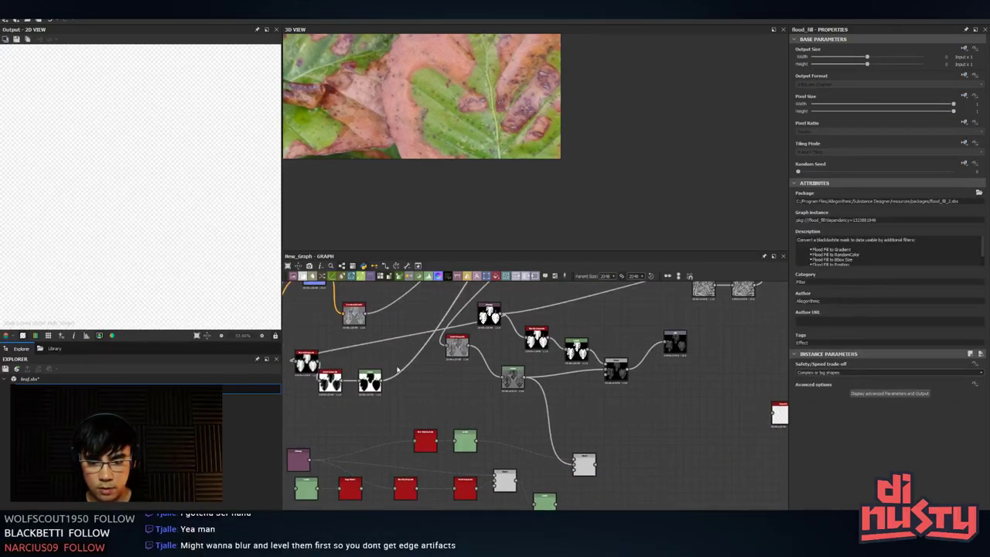
double_click(492, 314)
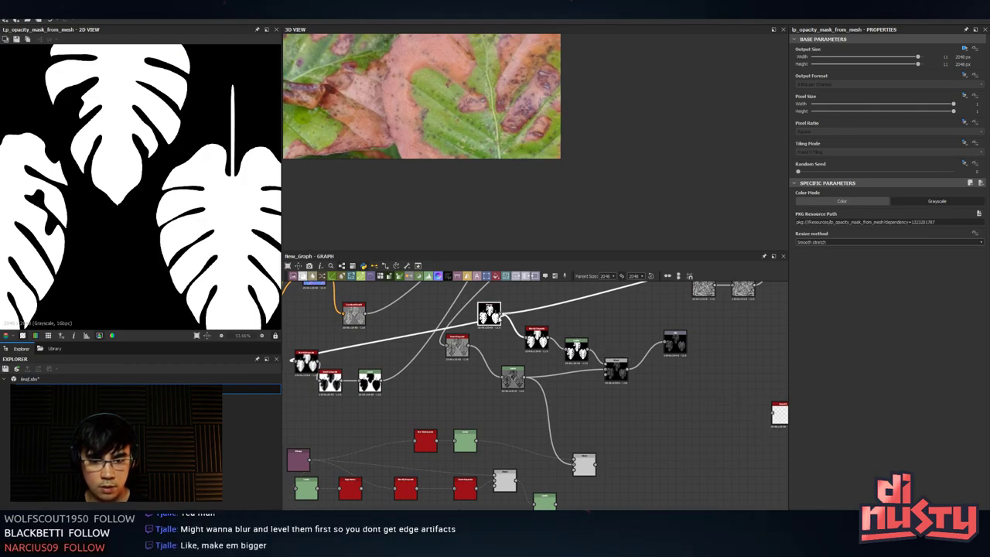
left_click_drag(501, 314, 771, 413)
middle_click_drag(778, 423, 580, 423)
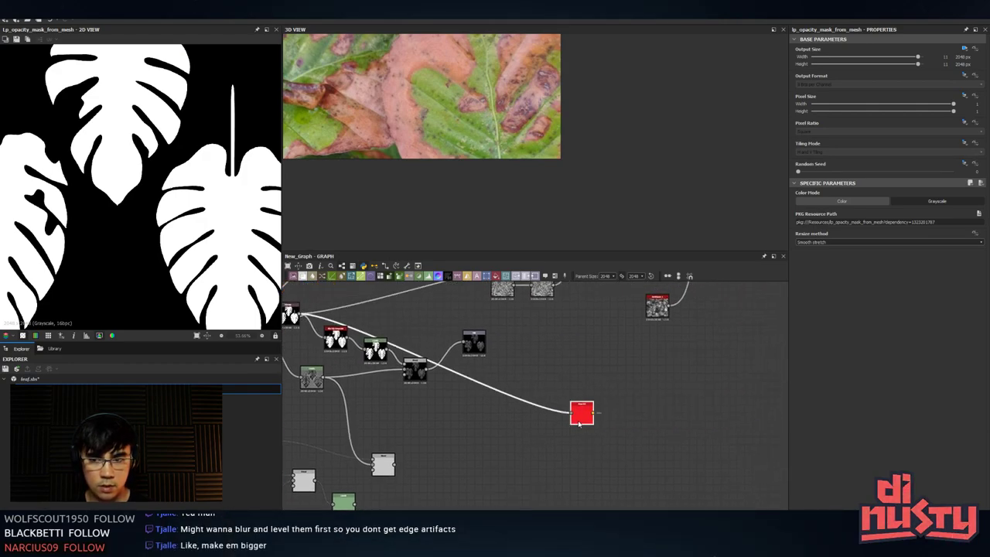
double_click(580, 423)
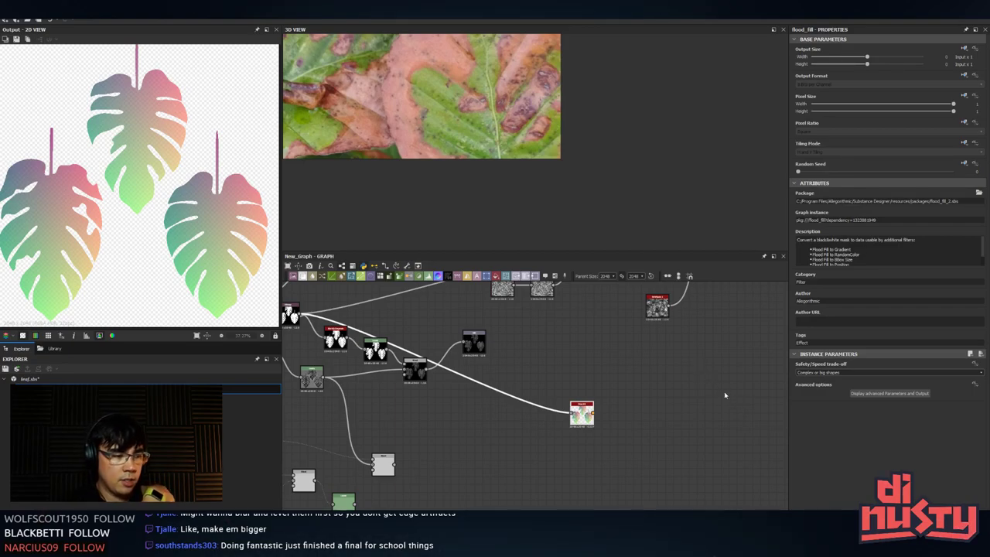
- Feed the Flood Fill into a new Flood Fill to Random Color node and preview it without transparency
key("space")
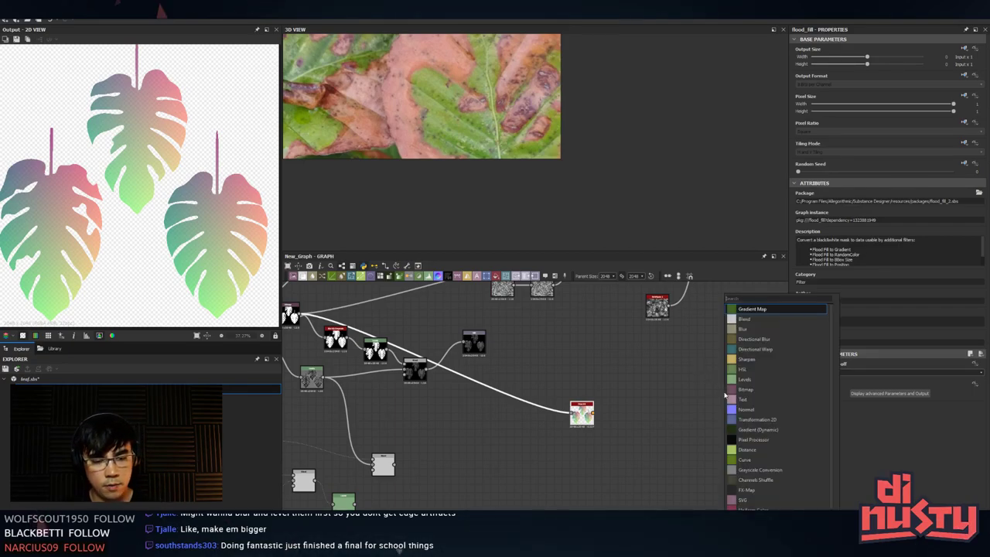
type("floo")
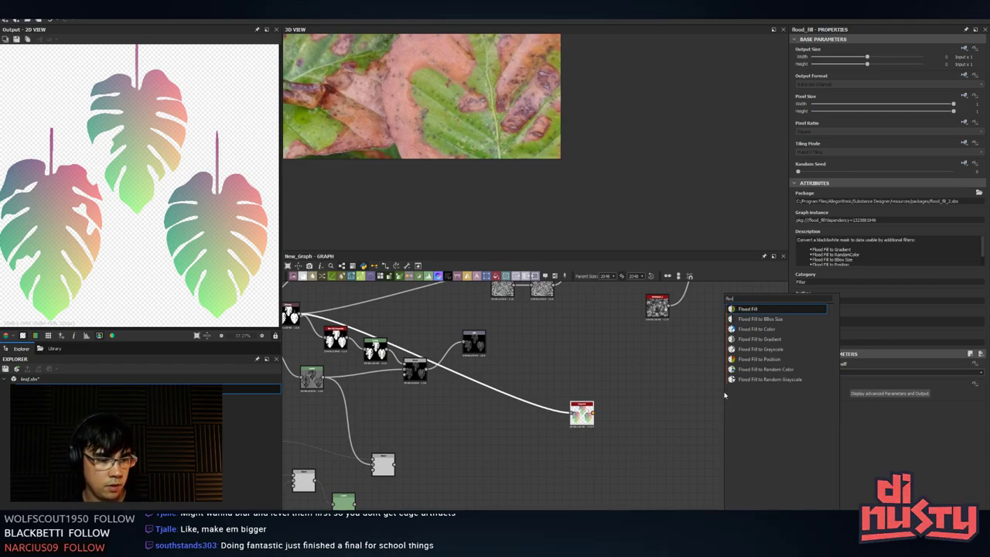
left_click(766, 369)
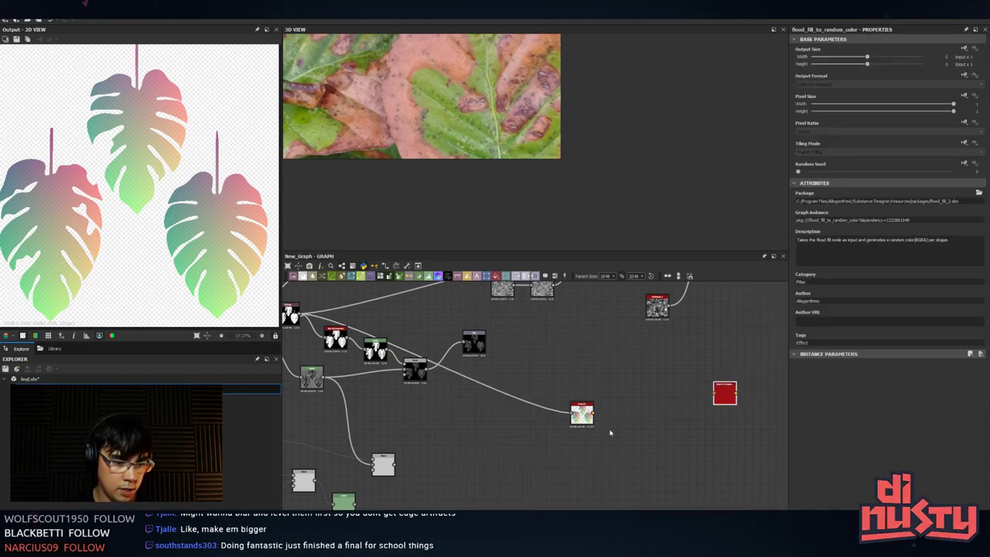
left_click_drag(593, 414, 618, 358)
double_click(618, 358)
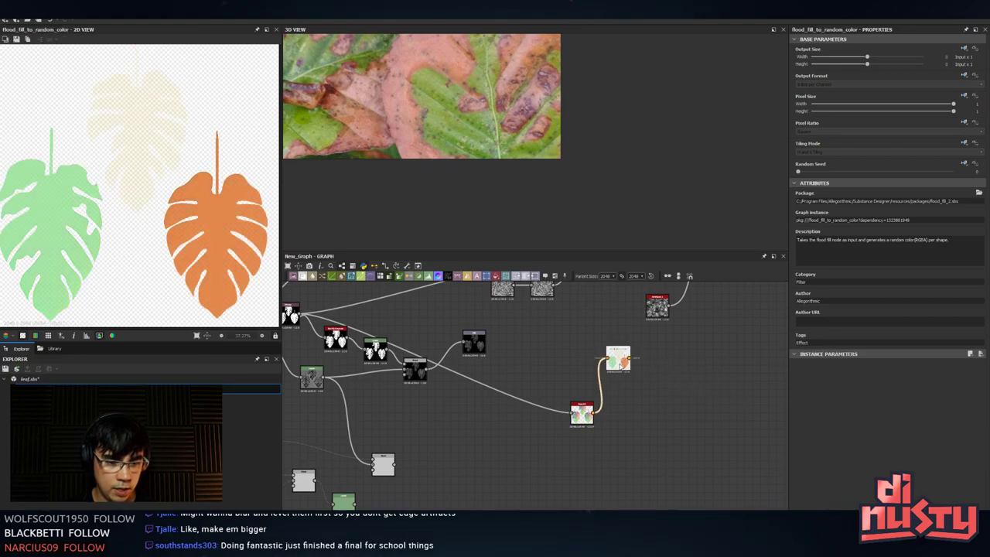
scroll(109, 157, "up", 2)
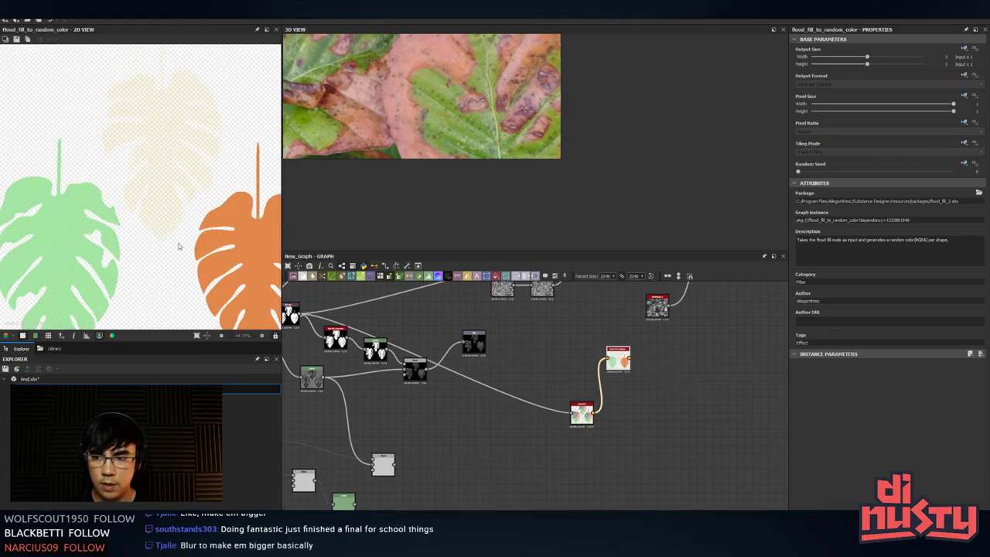
left_click(23, 336)
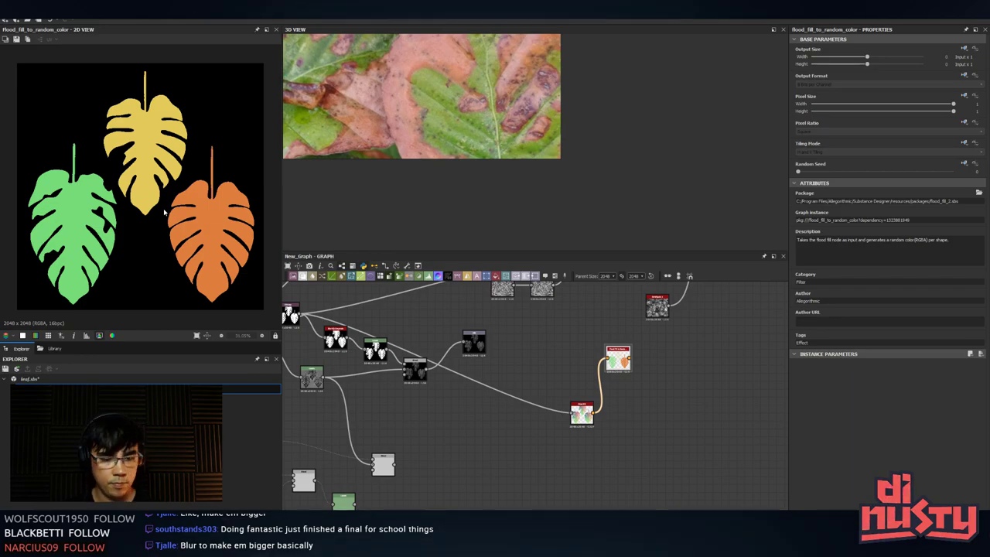
- Insert a Blur HQ Grayscale node between the leaf opacity mask and the Flood Fill node, making room for it
middle_click_drag(499, 442, 548, 464)
scroll(547, 458, "up", 1)
left_click_drag(647, 435, 571, 439)
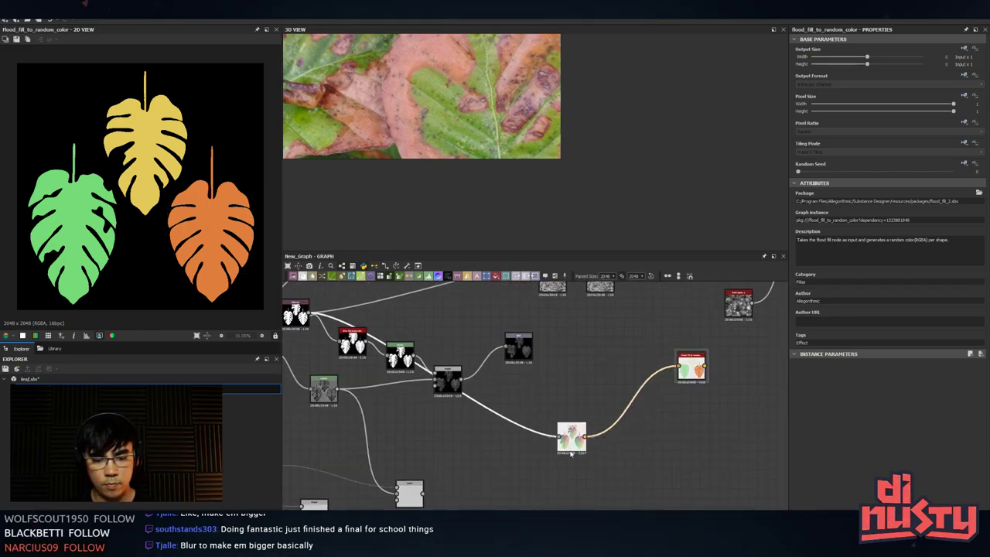
middle_click_drag(500, 412, 568, 435)
left_click(604, 486)
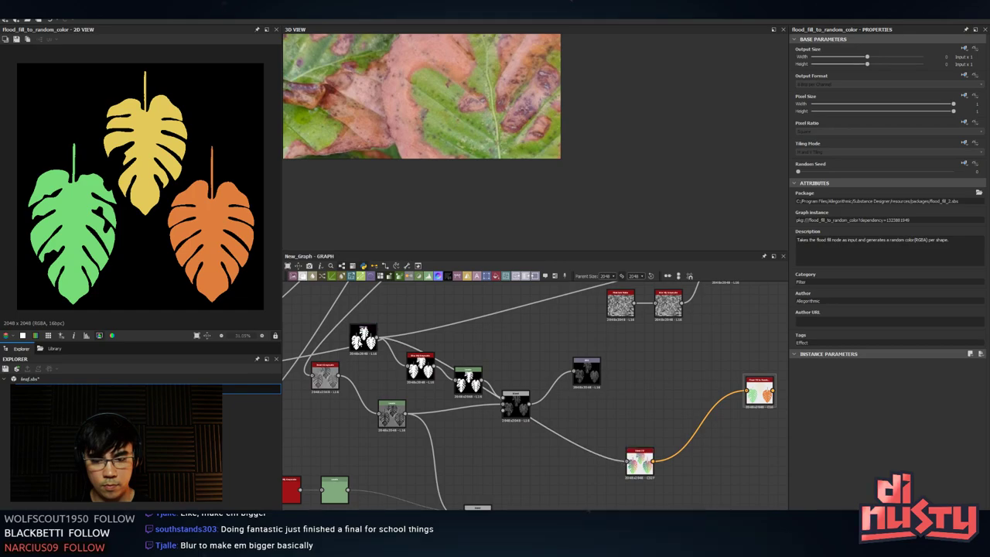
left_click(364, 339)
left_click(558, 486)
key("space")
type("blu")
key("Down")
key("Down")
key("Down")
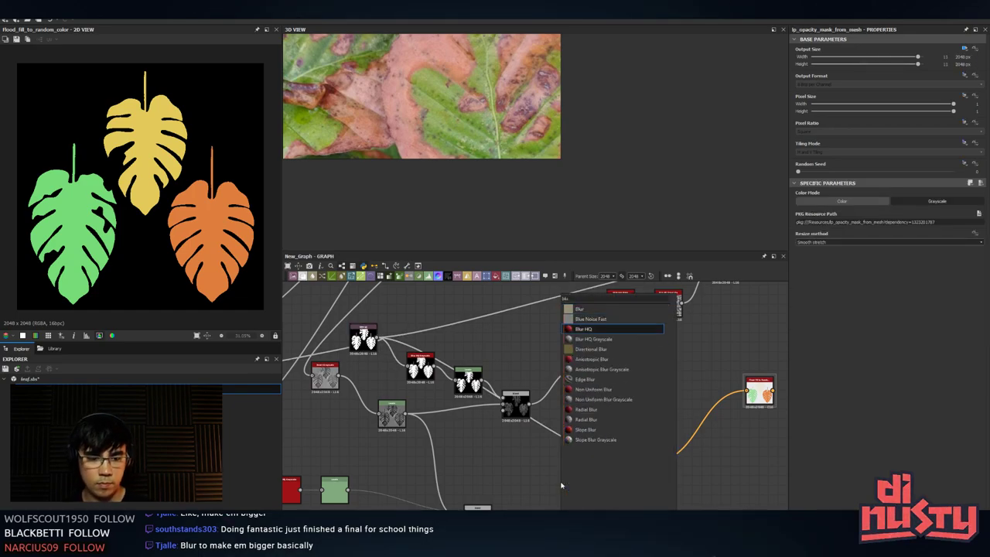
key("Return")
left_click_drag(379, 338, 627, 463)
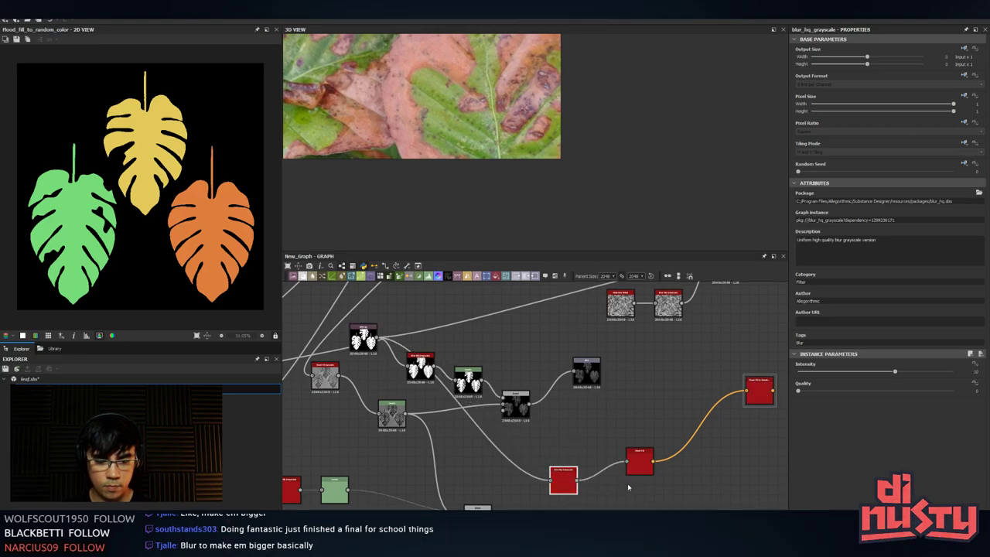
- Set the new blur's Quality to 1 and its Intensity to about 3.9, checking the effect on the Flood Fill
double_click(563, 480)
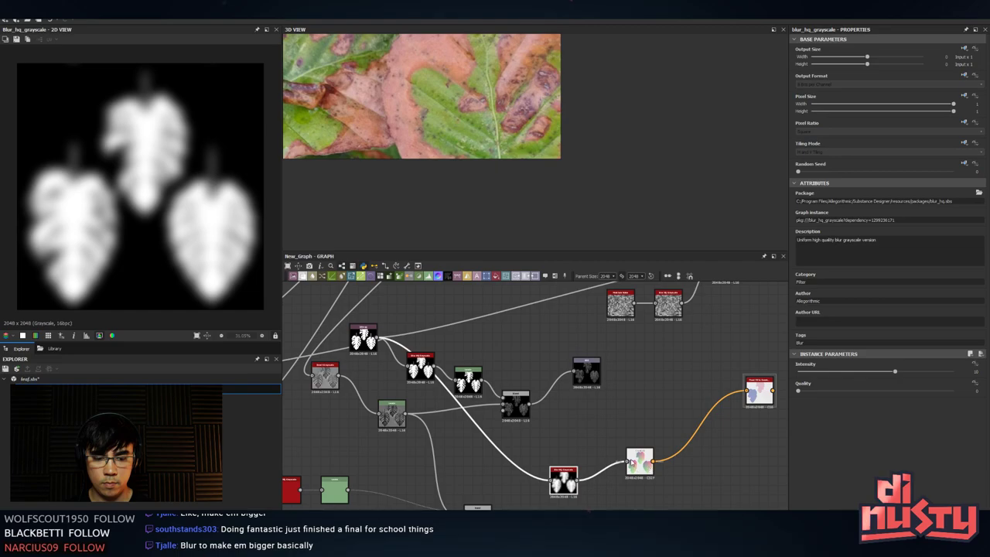
double_click(364, 338)
double_click(639, 463)
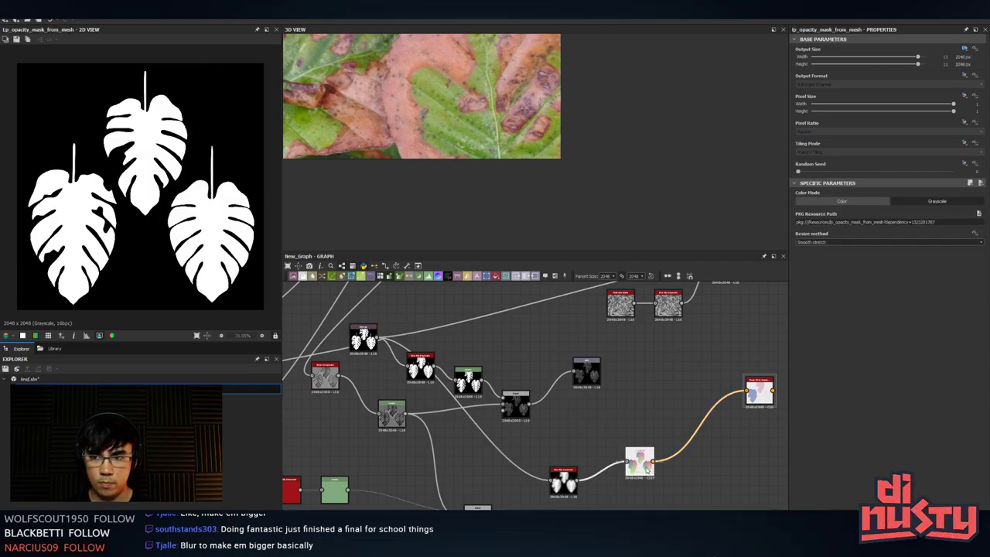
left_click(563, 479)
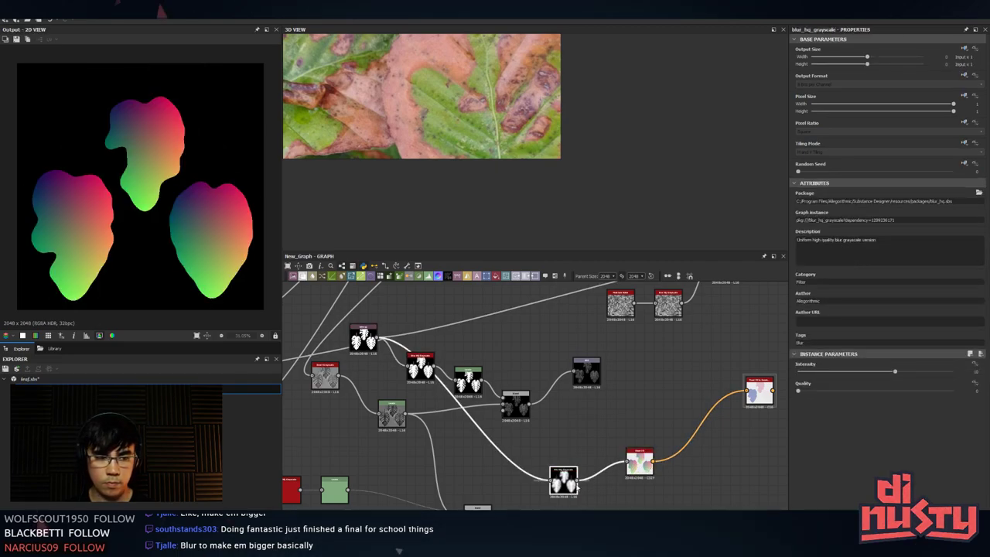
left_click_drag(798, 392, 837, 379)
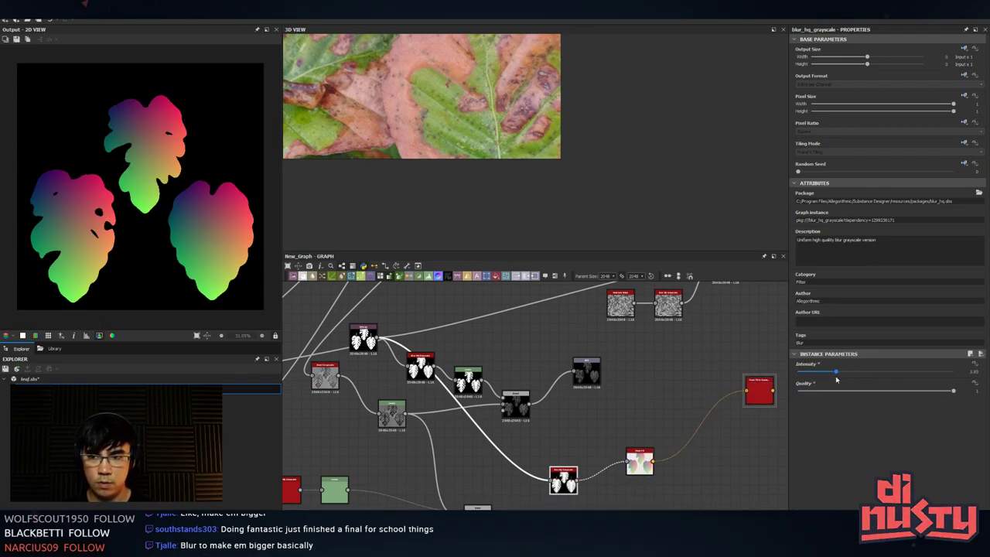
left_click(646, 467)
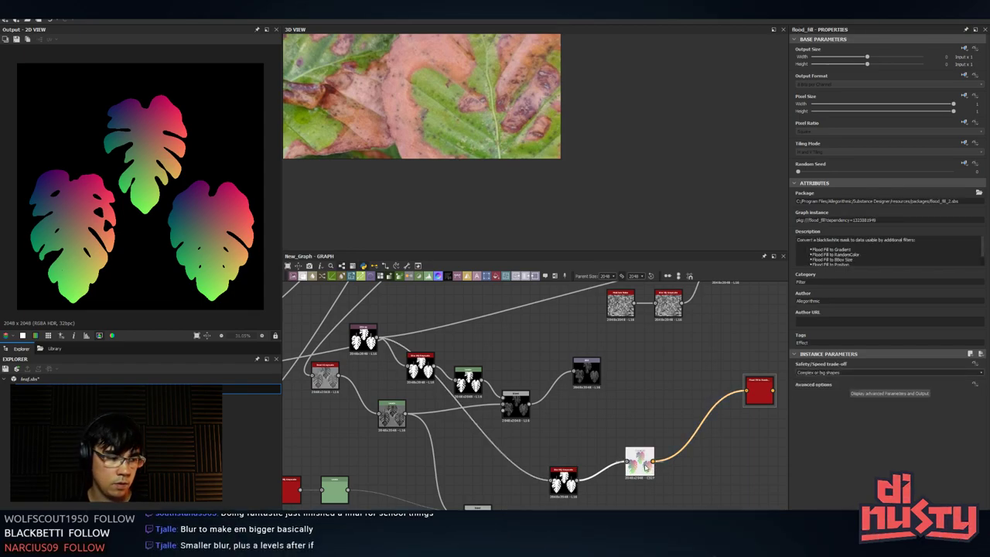
- Insert a Levels node between the leaf mask's blur and the Flood Fill node, and preview its output
left_click(565, 482)
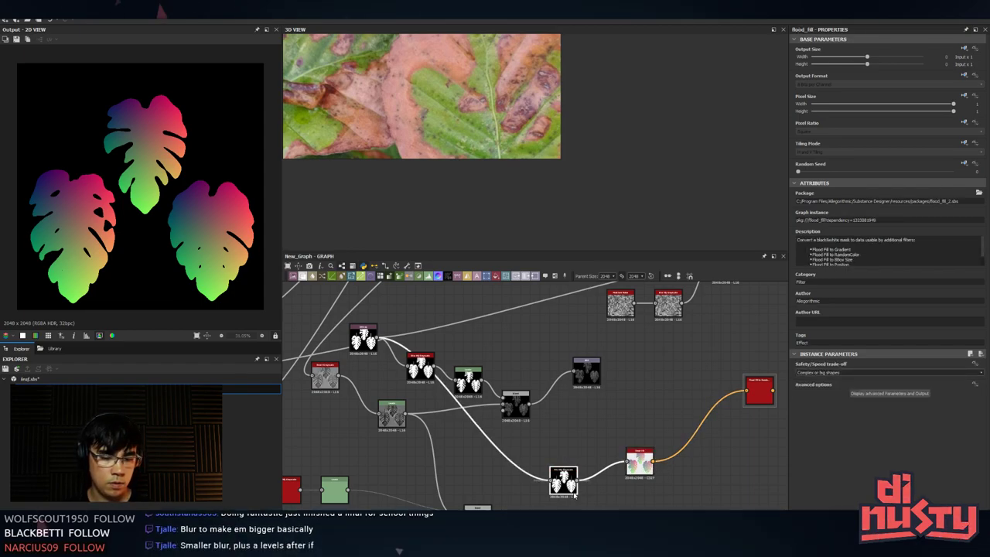
key("space")
type("levels")
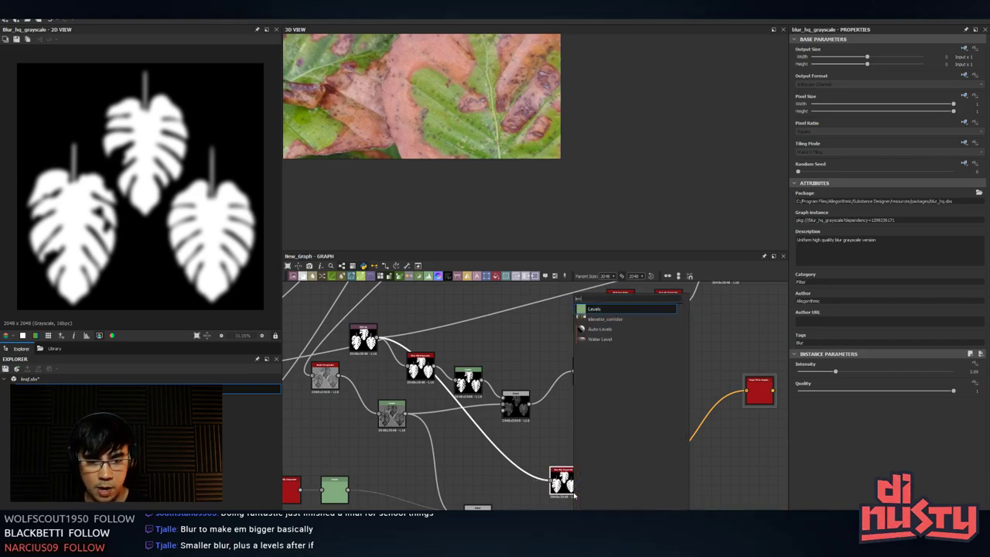
key("Return")
left_click_drag(640, 465, 679, 460)
double_click(611, 483)
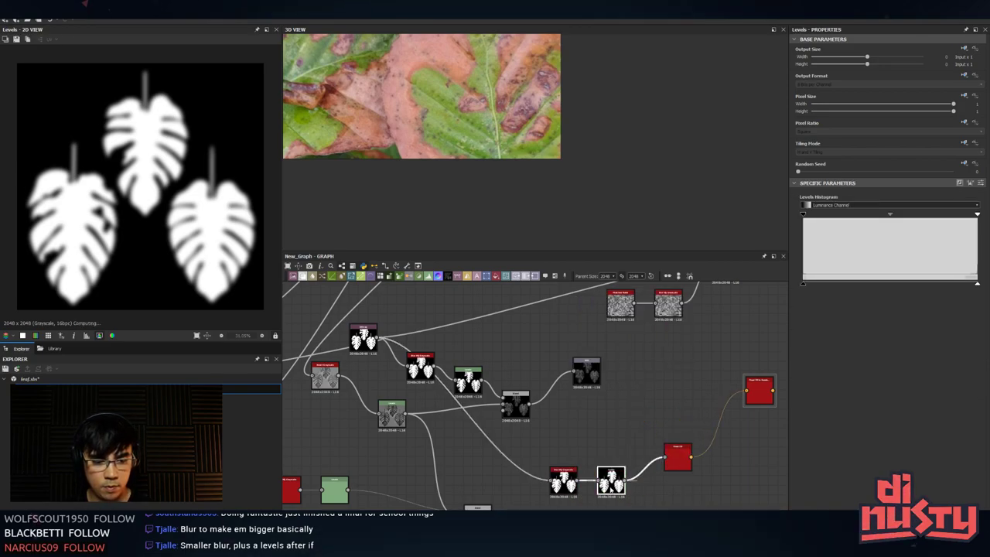
- Compare the new Levels node's output with the Flood Fill result and check the blur's settings
double_click(679, 459)
left_click(612, 484)
double_click(612, 483)
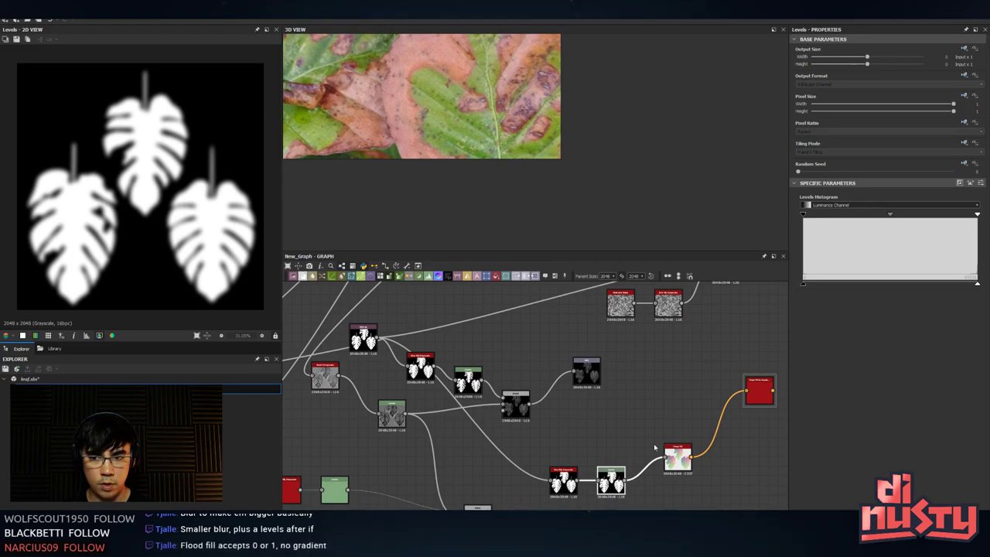
left_click(674, 467)
double_click(673, 467)
left_click(617, 485)
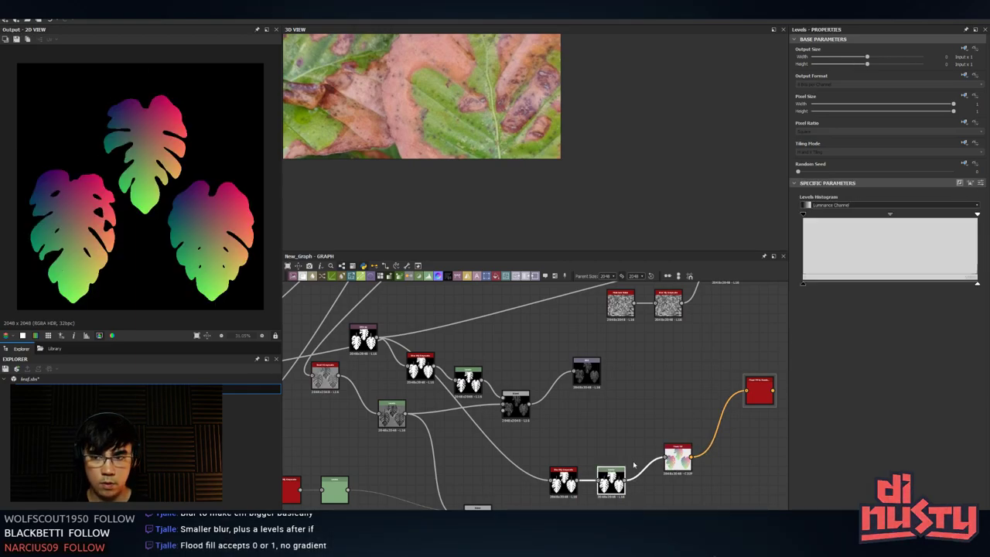
left_click(563, 480)
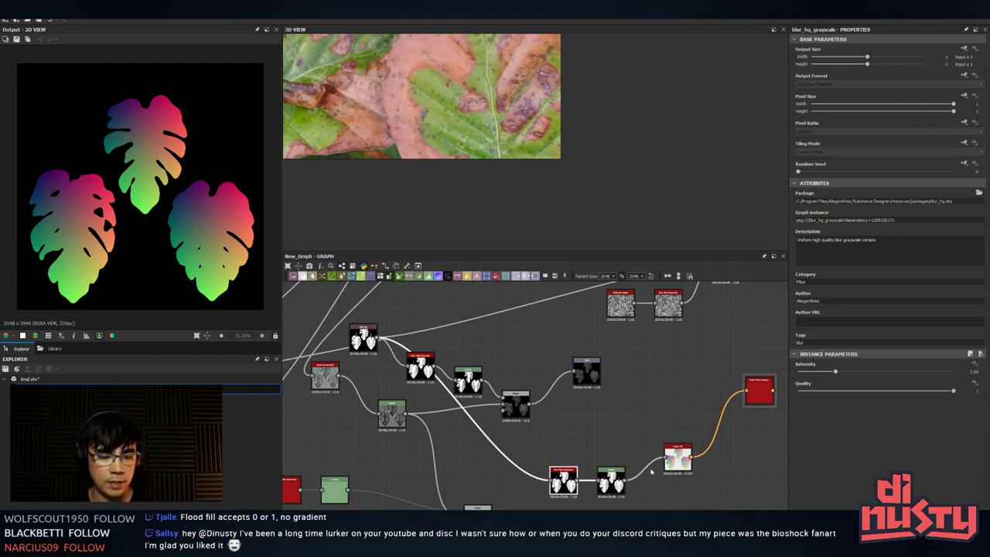
left_click(611, 481)
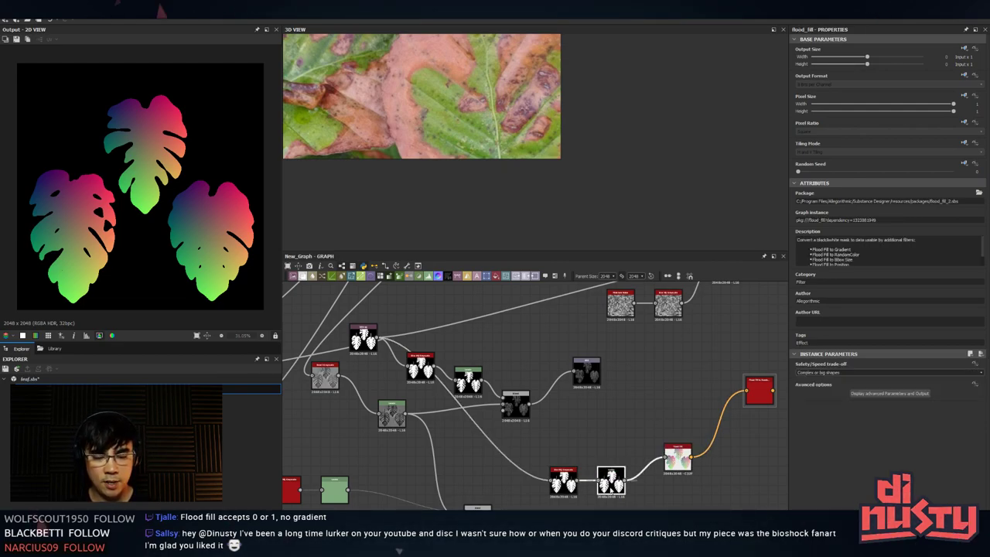
left_click(611, 482)
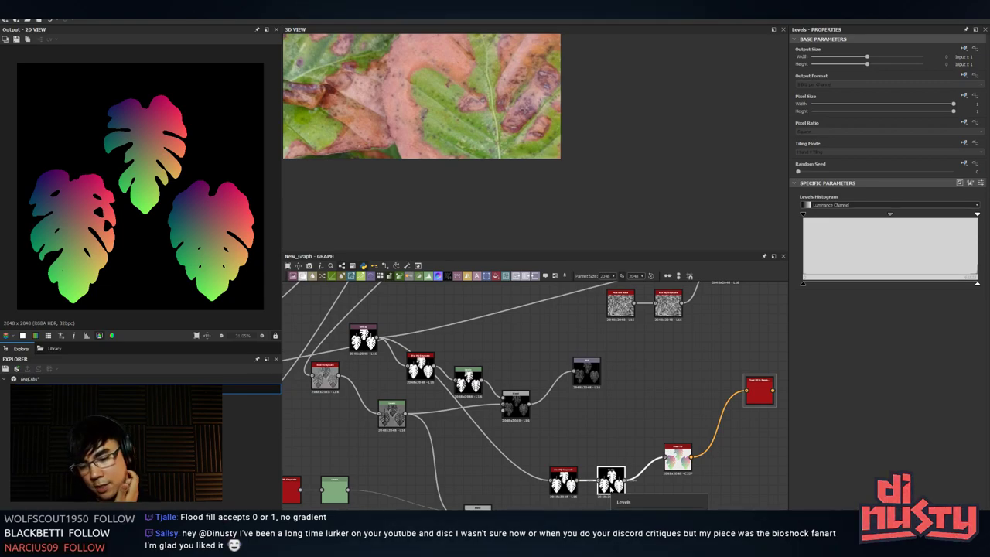
double_click(611, 482)
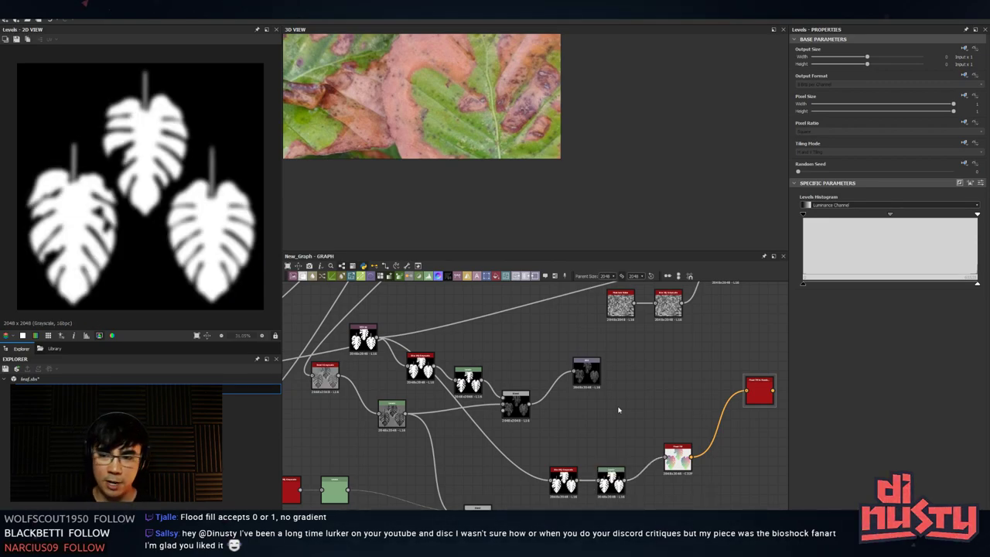
- Lower the Levels node's white input point to about two thirds of the range while previewing the Flood Fill
double_click(678, 456)
left_click(611, 481)
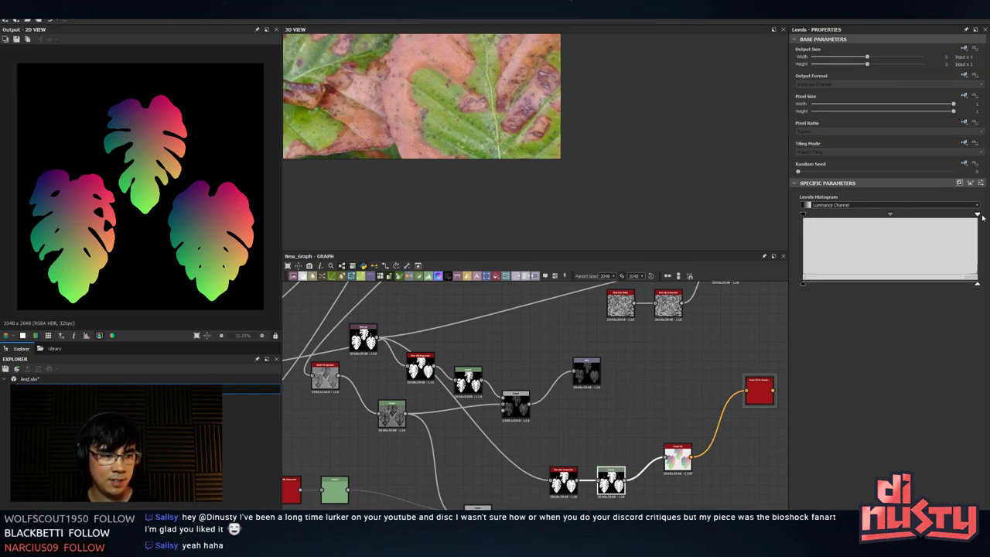
left_click_drag(977, 214, 921, 217)
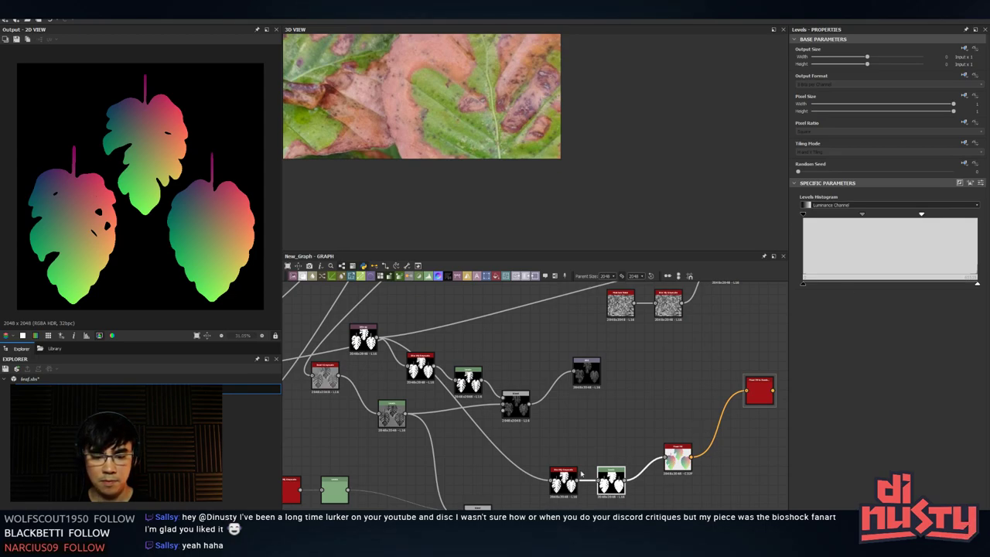
left_click(364, 338)
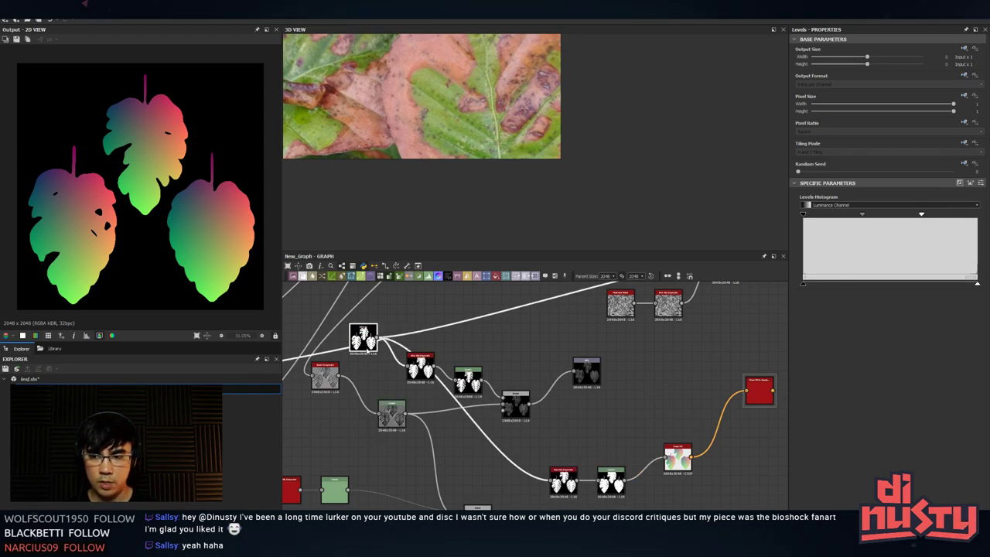
left_click(685, 466)
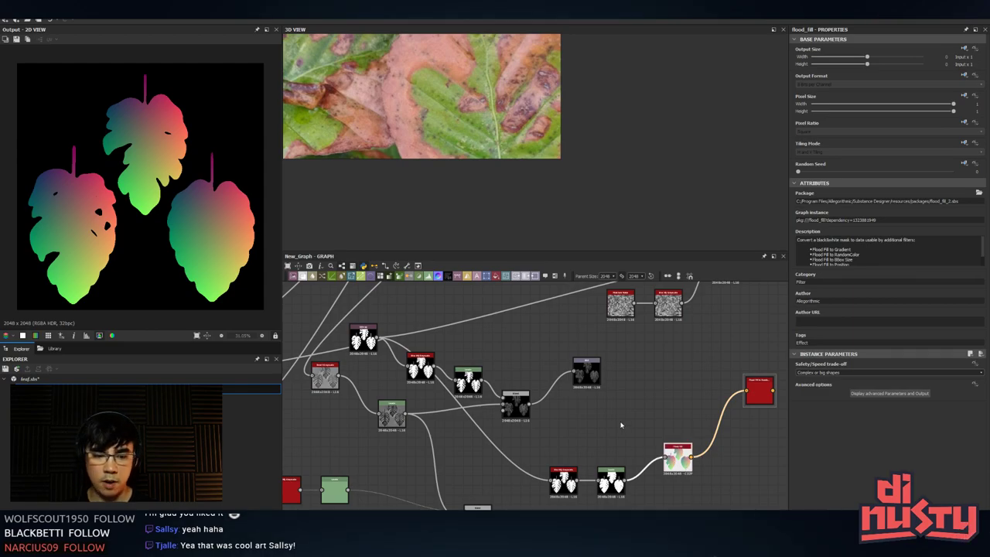
- Reposition the Flood Fill to Random Color node beside the Flood Fill and compare both previews
middle_click_drag(705, 443, 579, 473)
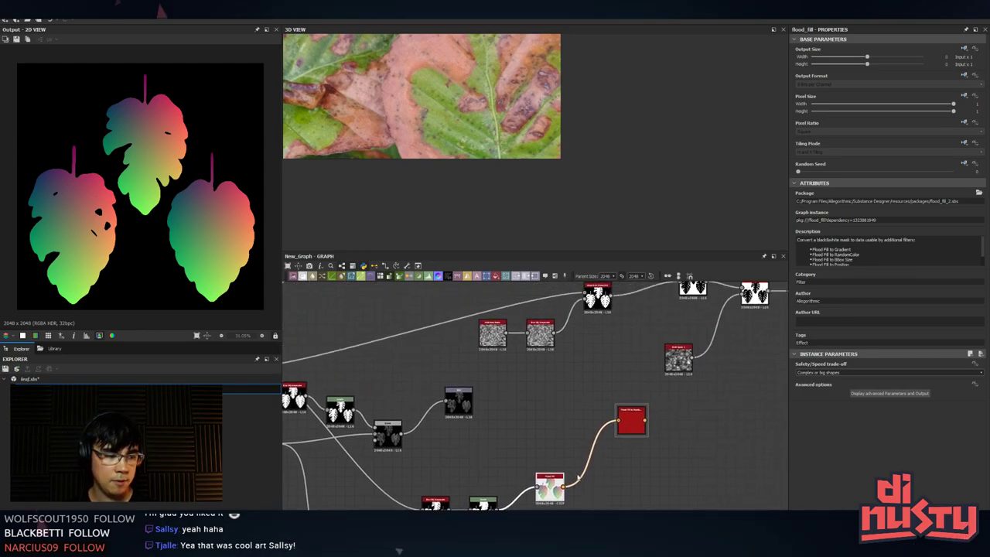
scroll(579, 474, "down", 1)
left_click_drag(623, 430, 612, 470)
scroll(612, 470, "up", 3)
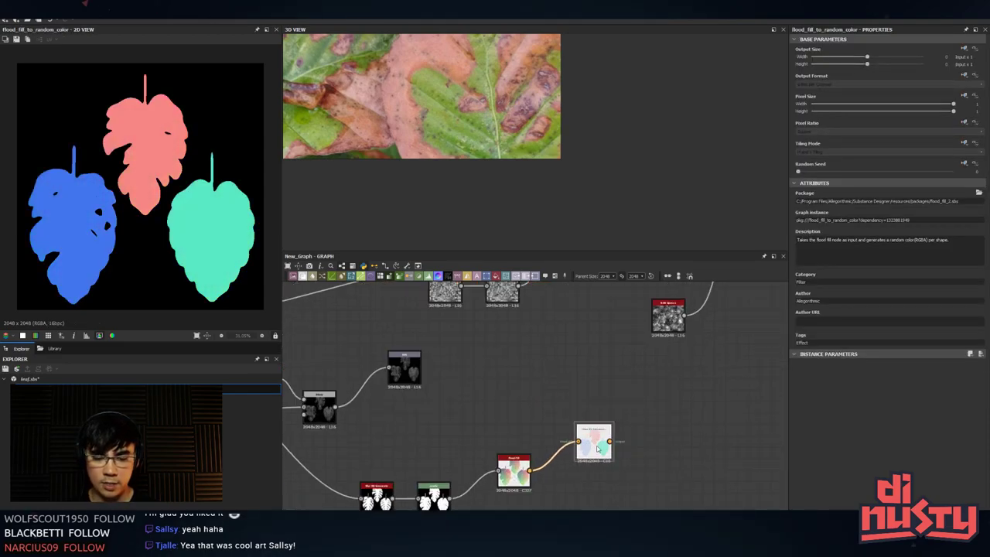
double_click(515, 473)
double_click(604, 441)
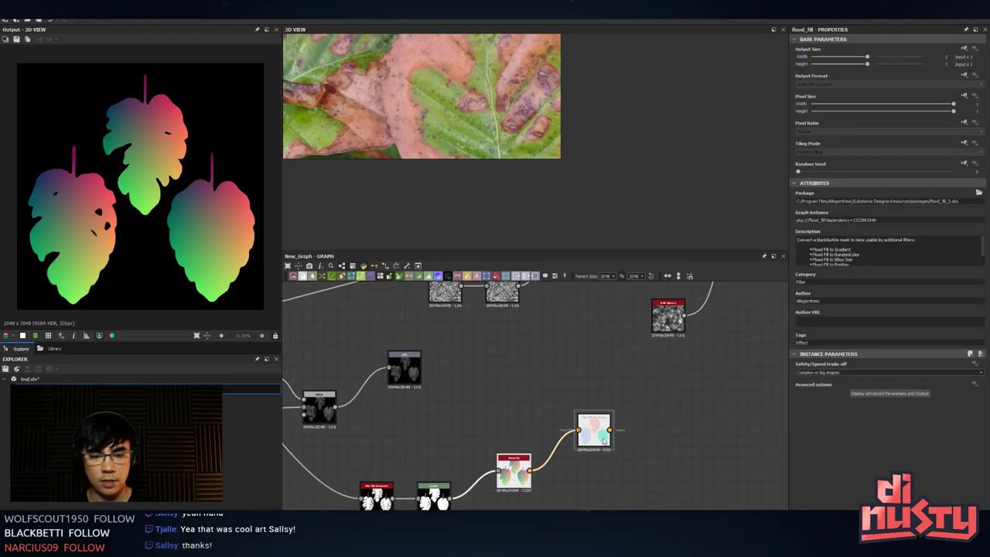
middle_click_drag(604, 441, 534, 470)
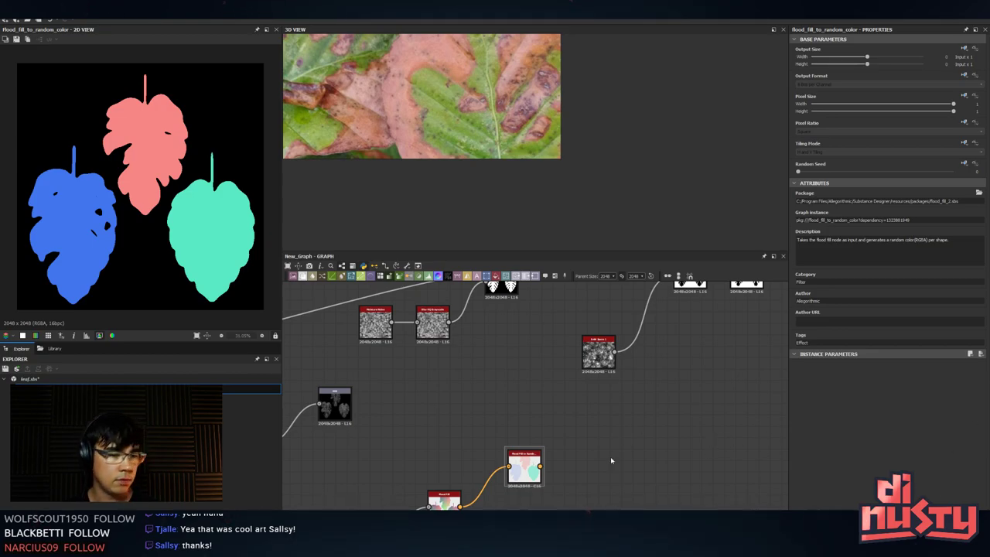
key("space")
type("flood")
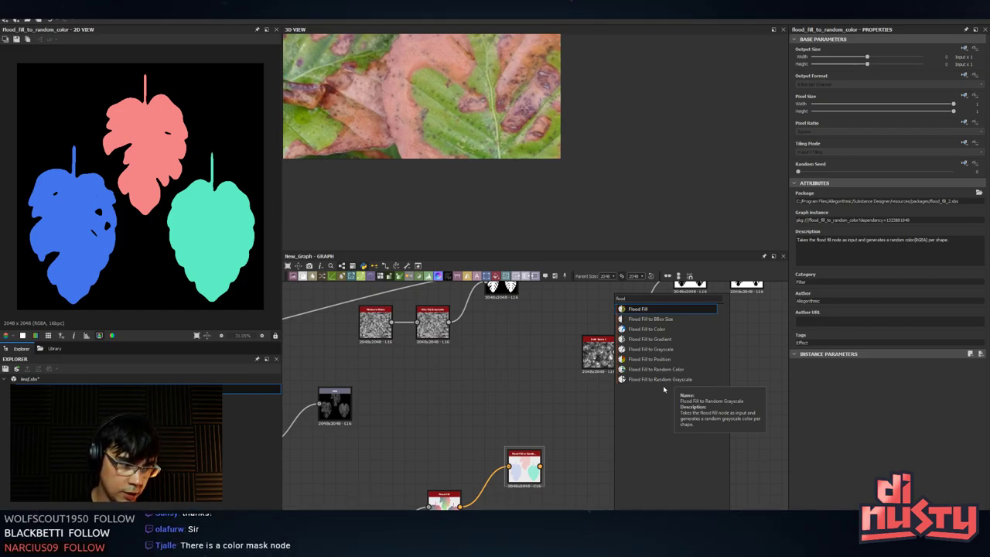
left_click(516, 413)
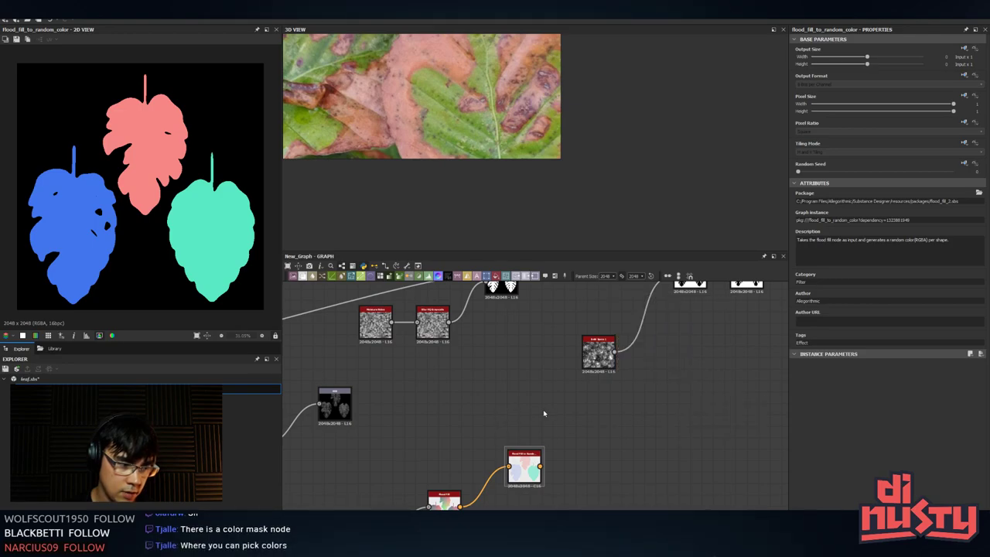
- Search the node library for a color mask and add a Color to Mask node near Flood Fill to Random Color
key("space")
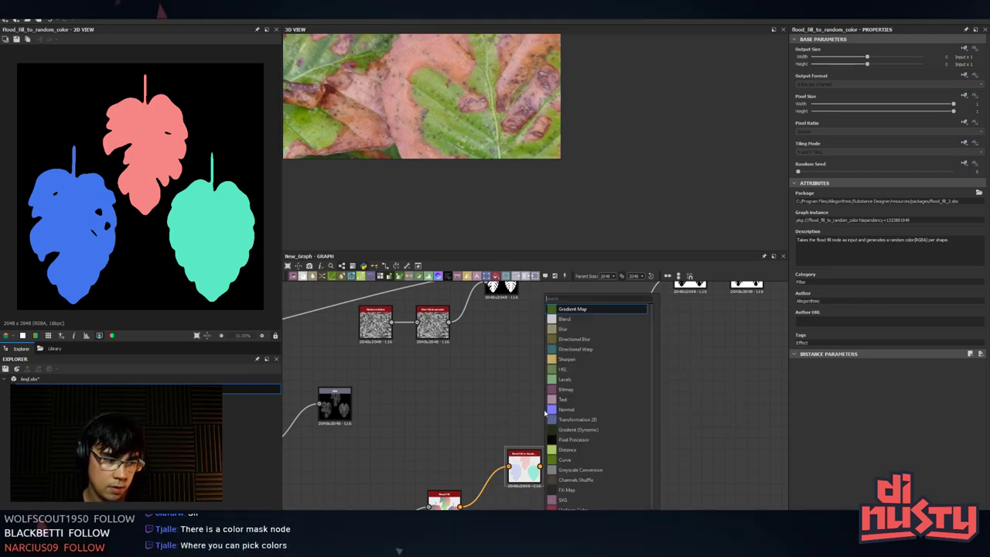
type("color m")
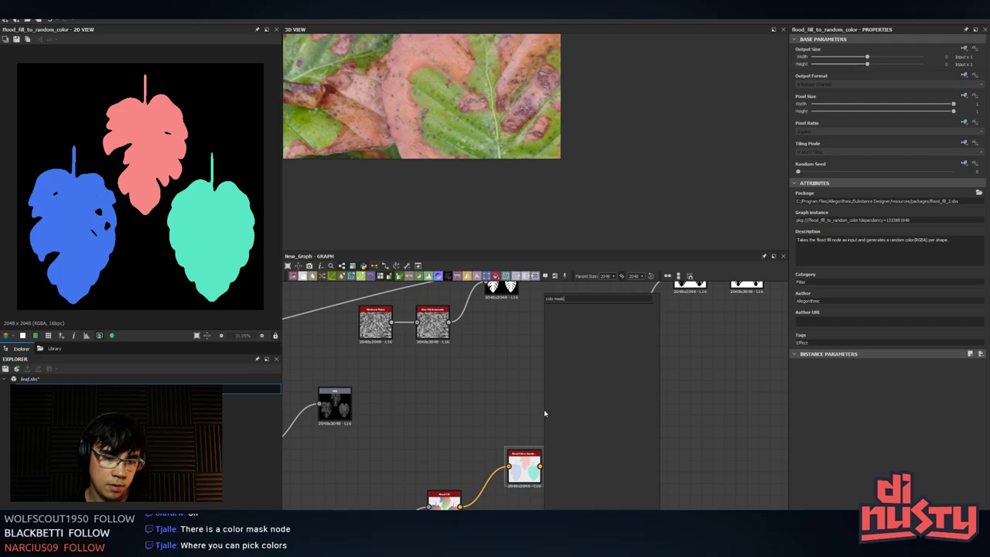
type("ask")
key("BackSpace")
key("BackSpace")
key("BackSpace")
key("BackSpace")
key("BackSpace")
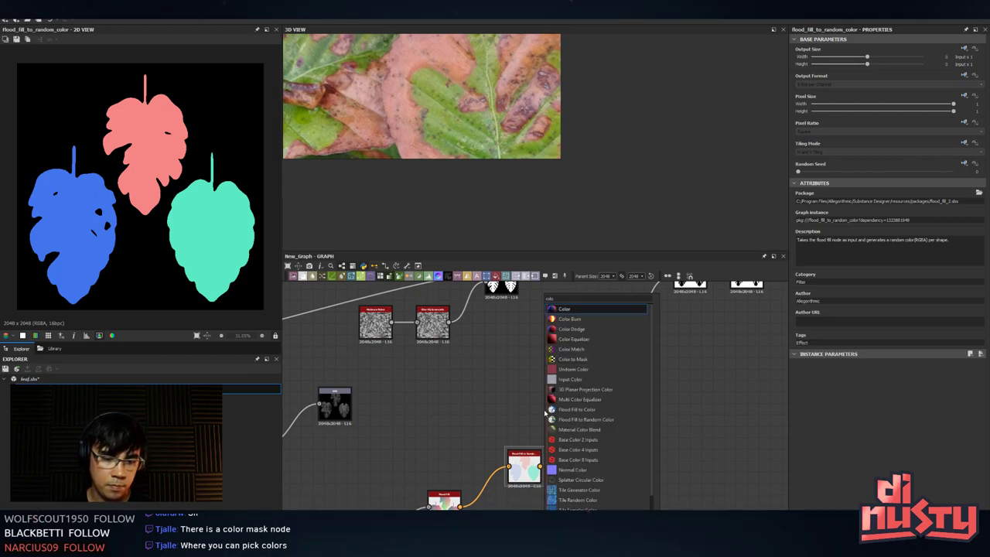
left_click(592, 359)
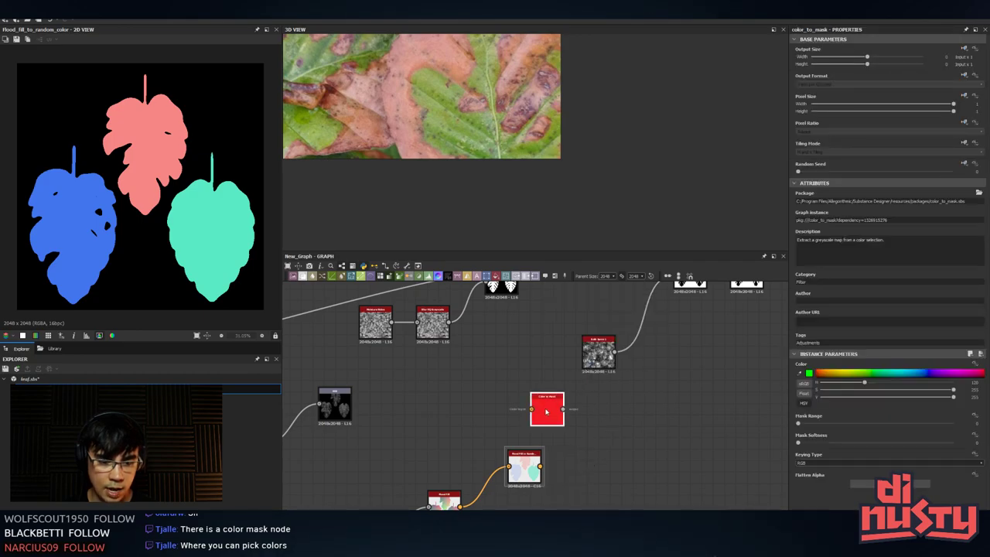
- Connect the Flood Fill to Random Color output to the Color to Mask node and preview the mask
left_click_drag(548, 410, 594, 423)
left_click_drag(540, 467, 578, 421)
double_click(592, 425)
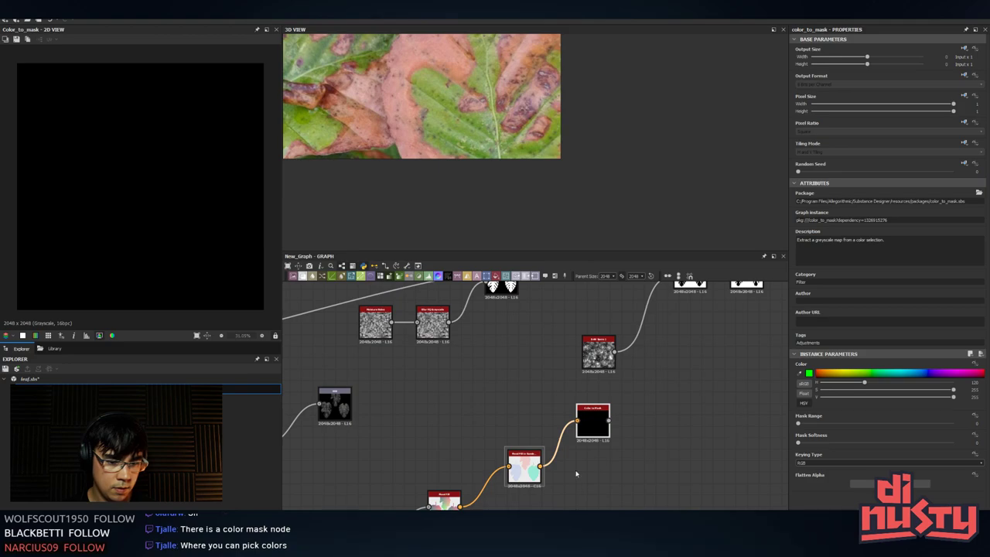
- Sample the teal leaf from the random color preview as the Color to Mask color, keep Mask Range at 0, and preview the mask
double_click(523, 467)
left_click(593, 422)
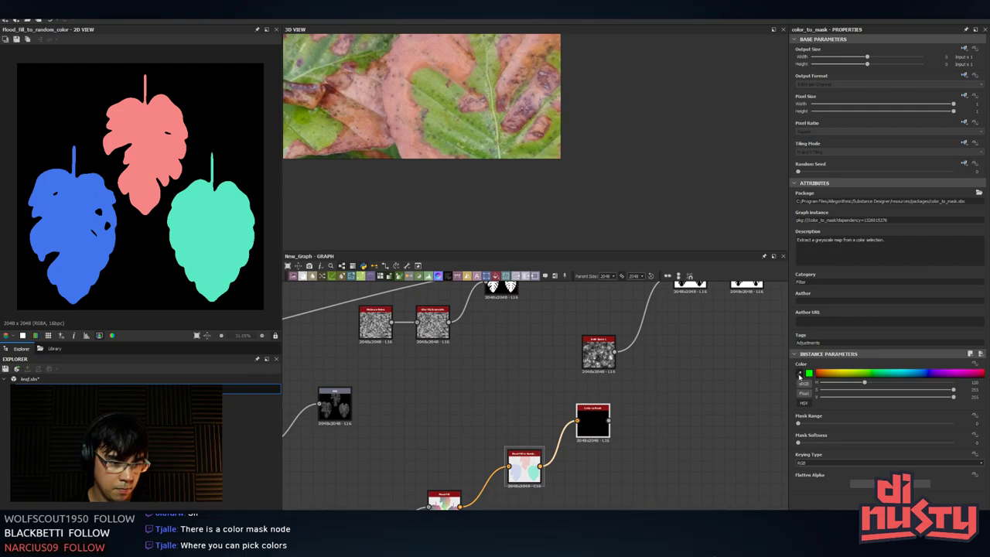
left_click(800, 375)
left_click(193, 242)
double_click(593, 422)
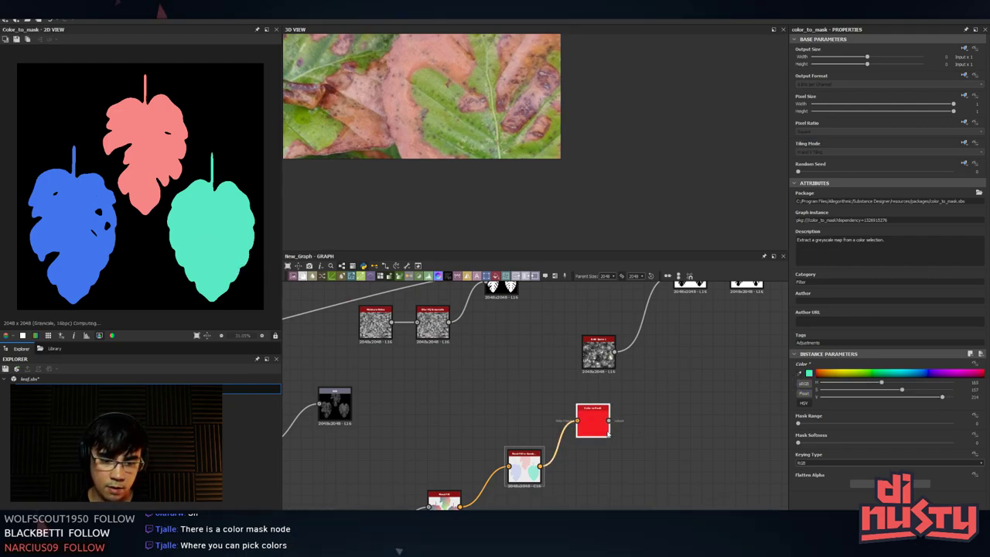
double_click(520, 467)
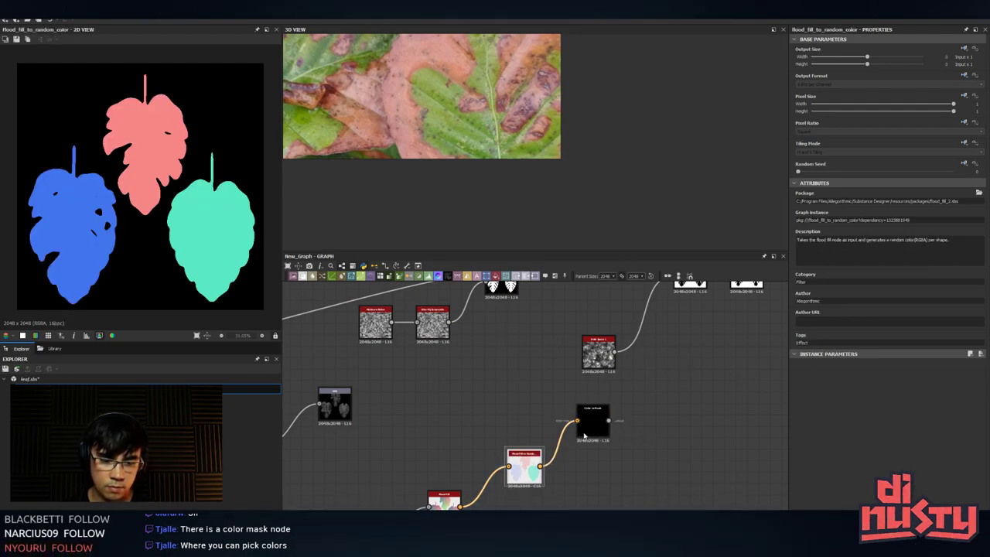
left_click(593, 422)
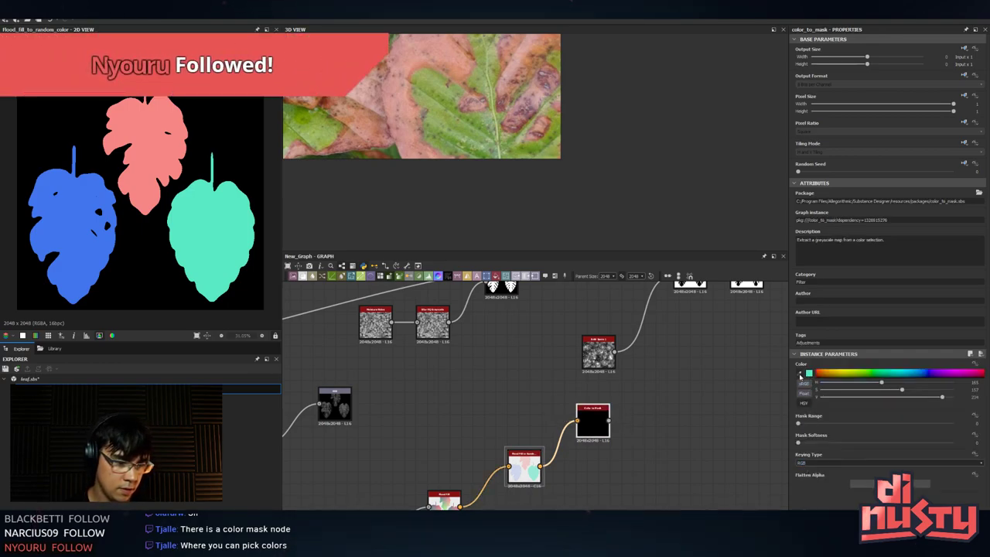
left_click(807, 383)
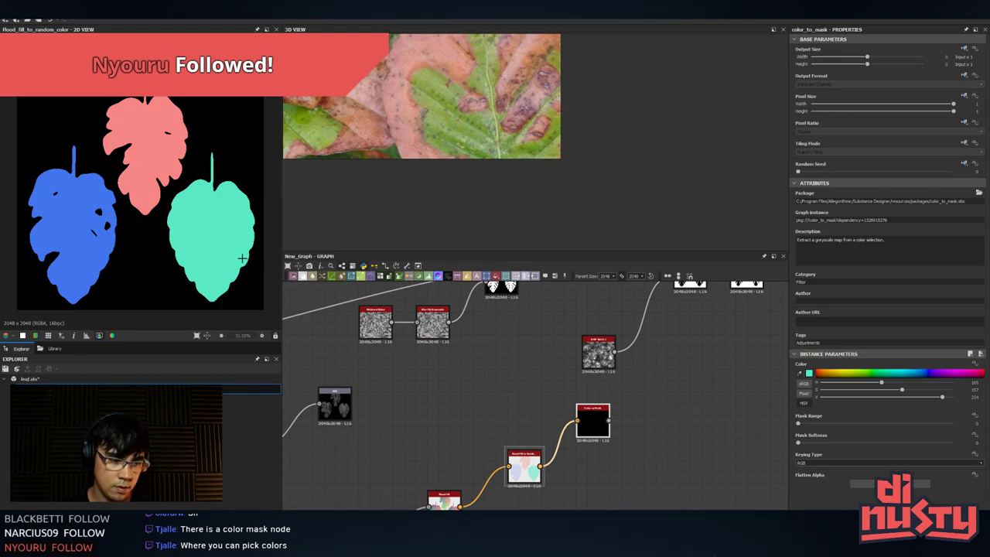
left_click(242, 258)
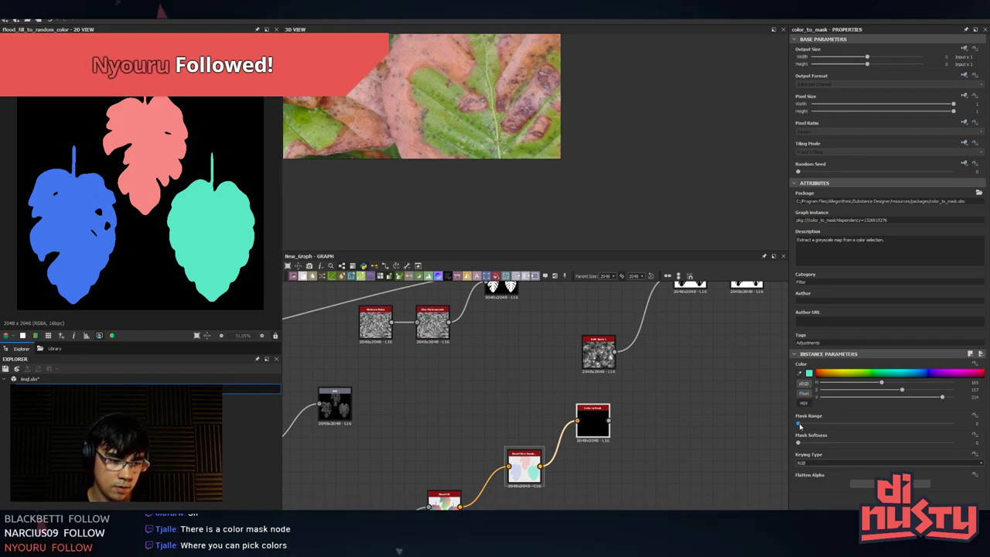
mouse_move(800, 425)
left_mouse_down()
mouse_move(922, 424)
mouse_move(782, 431)
left_mouse_up()
double_click(592, 424)
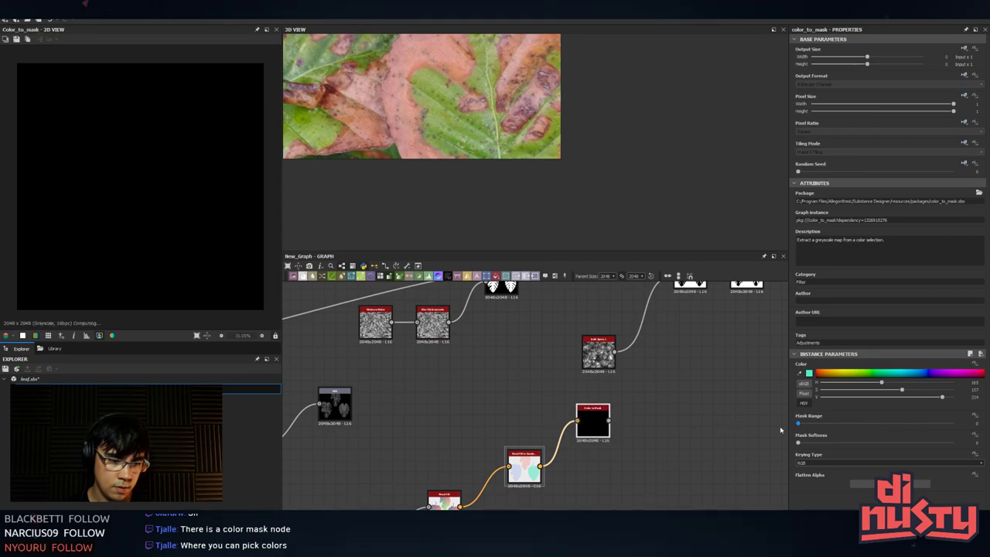
- Try the Chrominance and Luminance keying types on the Color to Mask node and return it to RGB
left_click(843, 462)
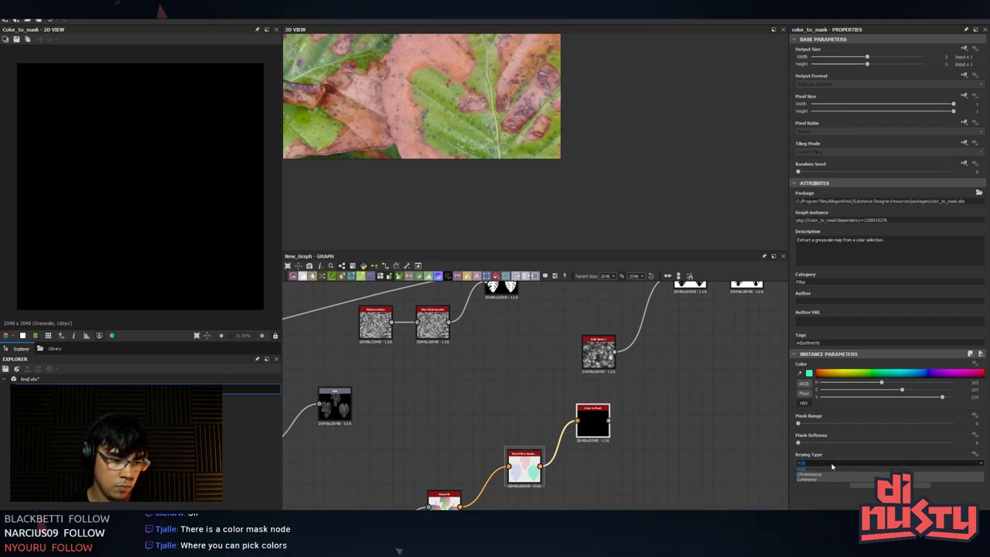
left_click(832, 467)
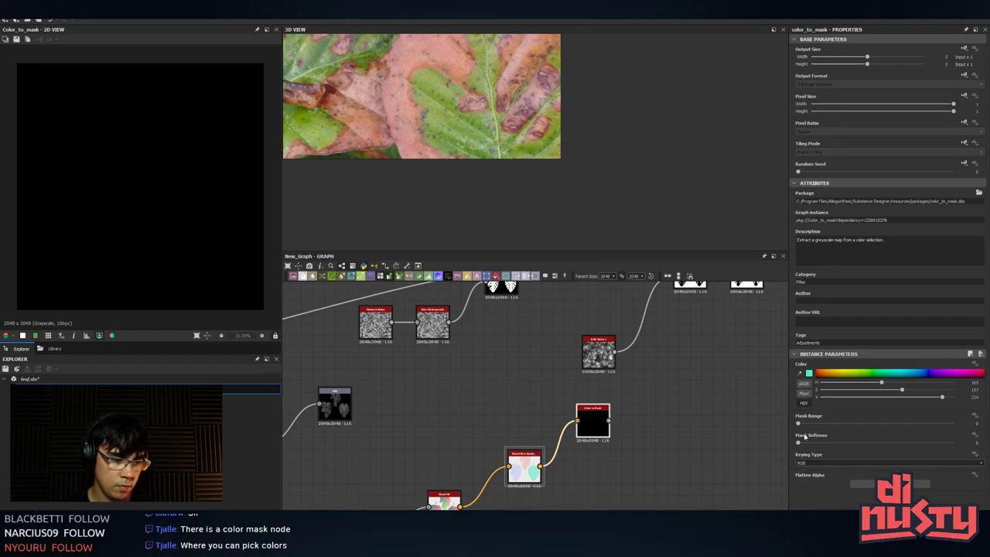
left_click(828, 464)
left_click(820, 475)
left_click(825, 465)
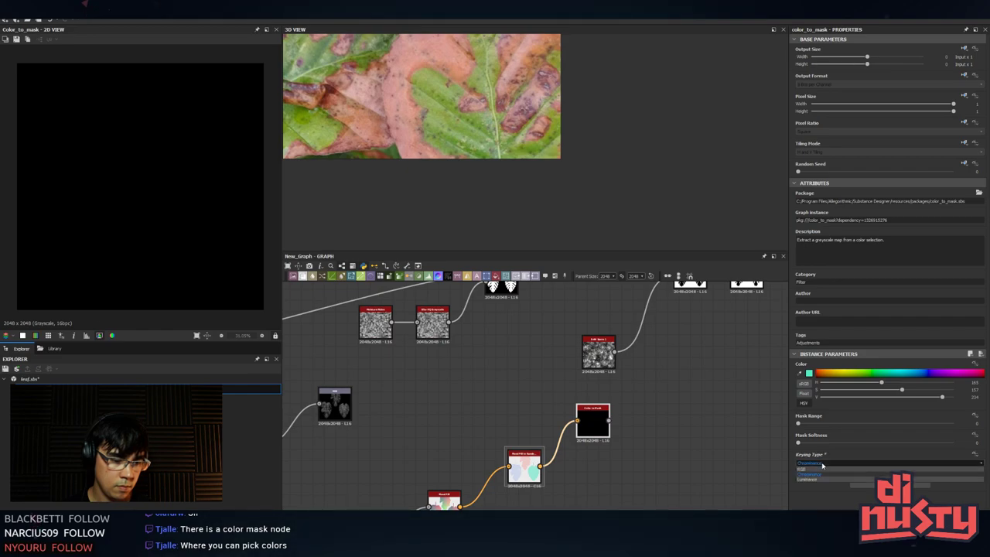
left_click(815, 481)
left_click(824, 465)
left_click(820, 470)
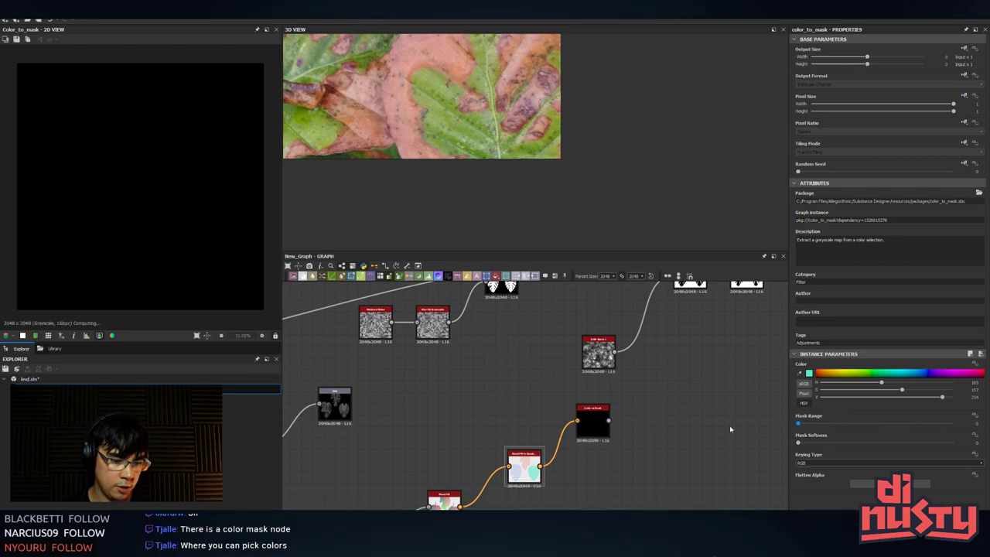
- Preview the Flood Fill to Random Color output and the Color to Mask output
double_click(527, 468)
middle_click_drag(632, 460, 657, 456)
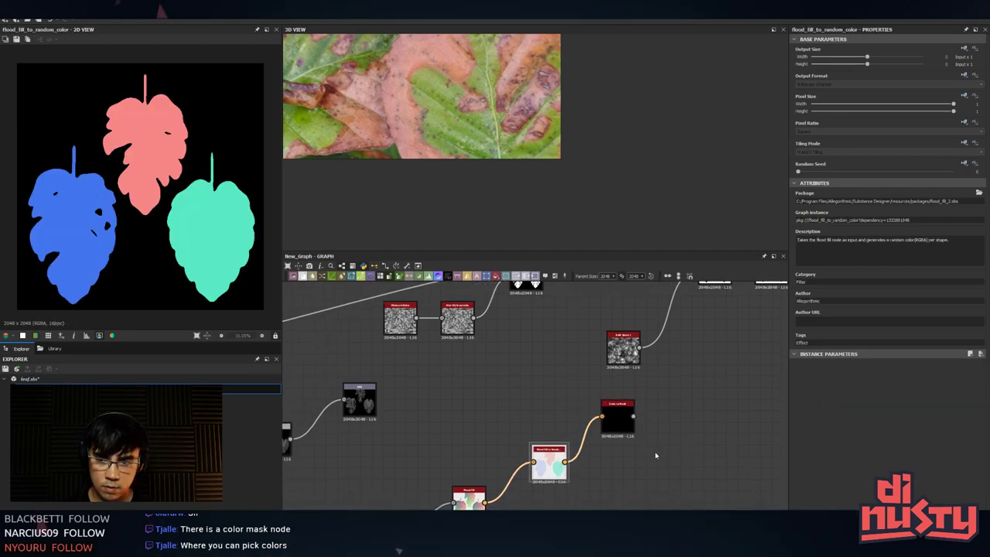
double_click(618, 428)
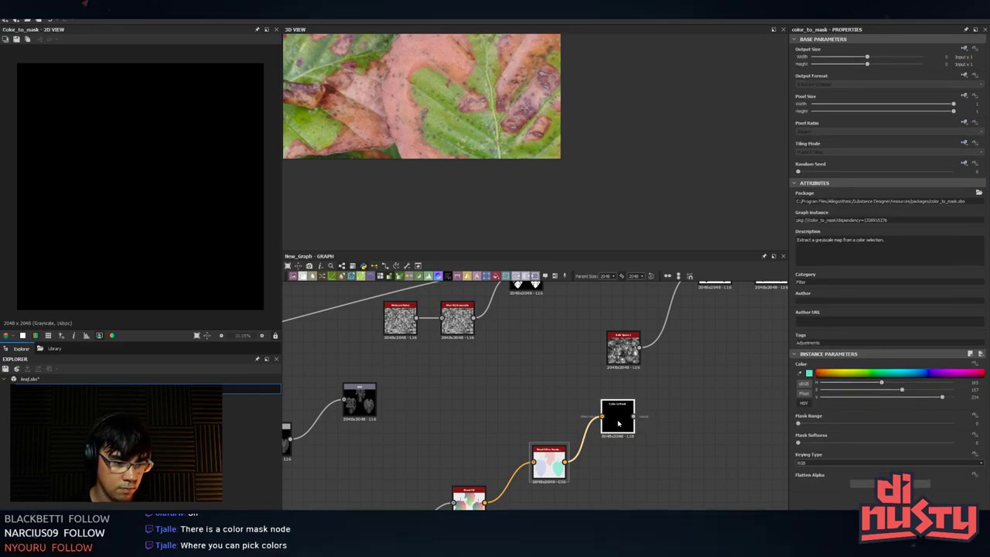
- Search the node library for color nodes
left_click(563, 470)
key("space")
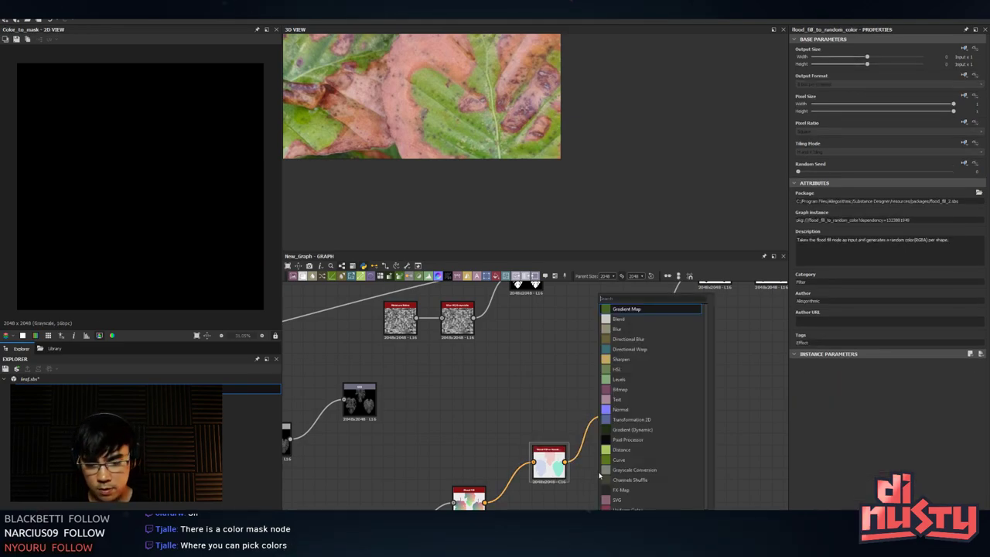
type("colo")
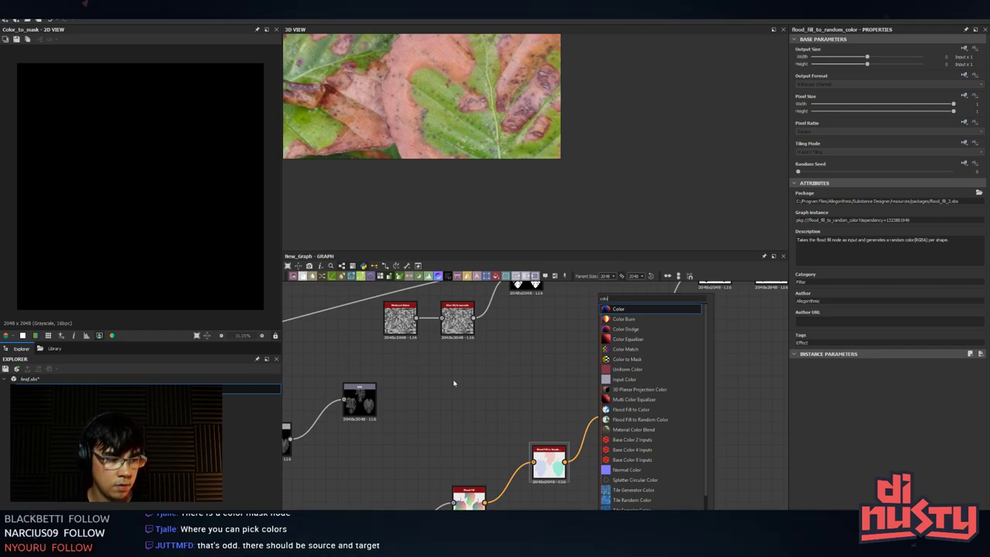
key("Escape")
- Compare the Color to Mask preview against its Flood Fill to Random Color input
double_click(561, 476)
left_click(631, 429)
scroll(615, 422, "up", 5)
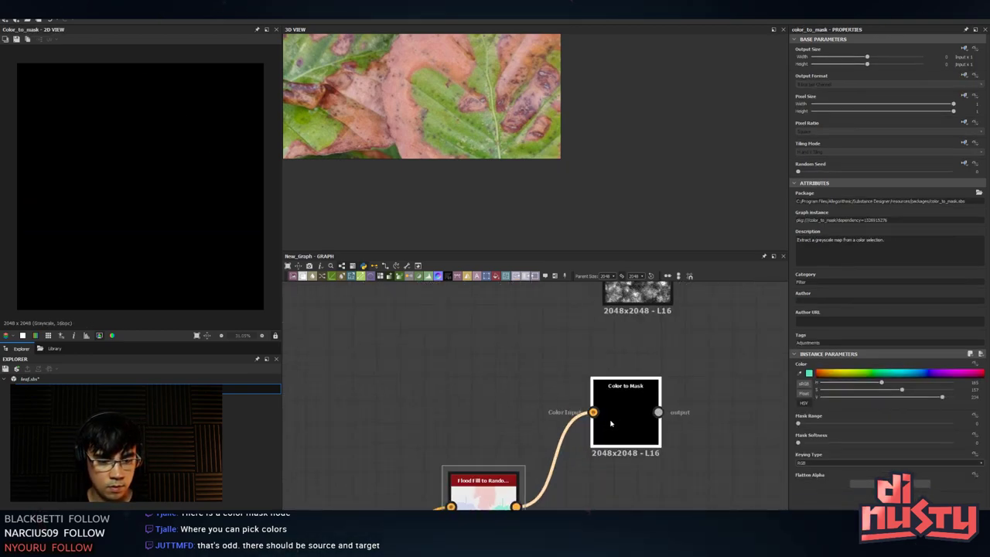
double_click(435, 455)
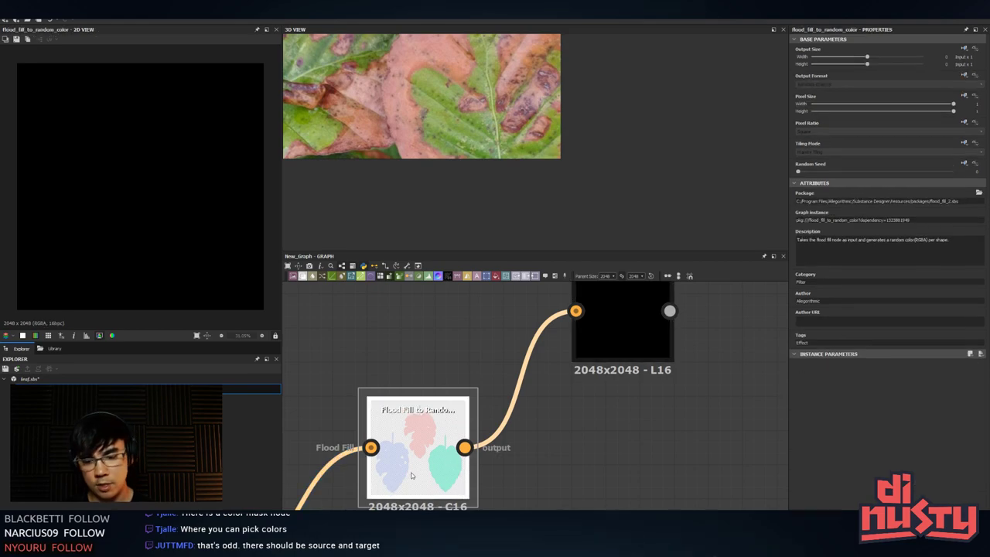
double_click(616, 352)
middle_click_drag(624, 352, 619, 391)
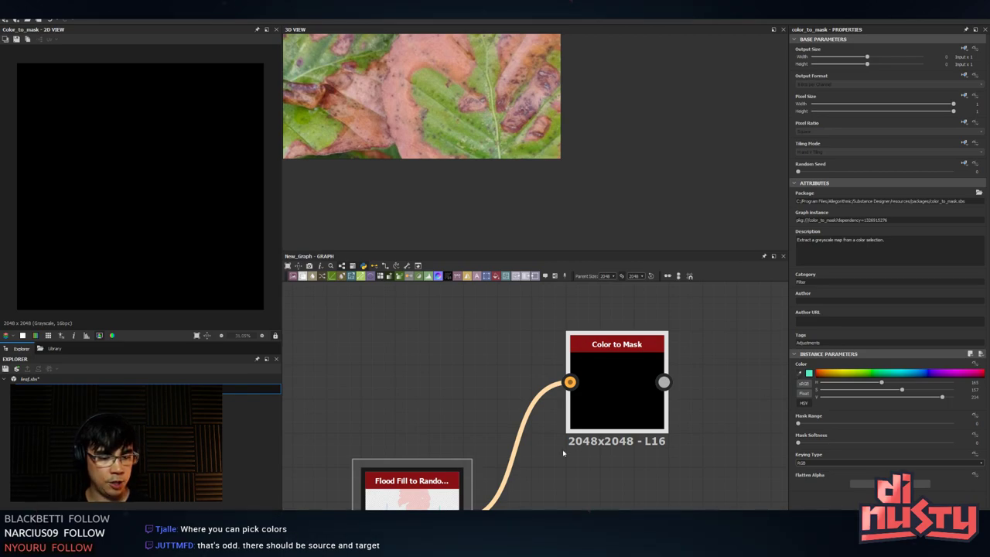
- Sample the pink leaf from the random color preview as the Color to Mask color and preview the mask
left_click(412, 483)
left_click(733, 391)
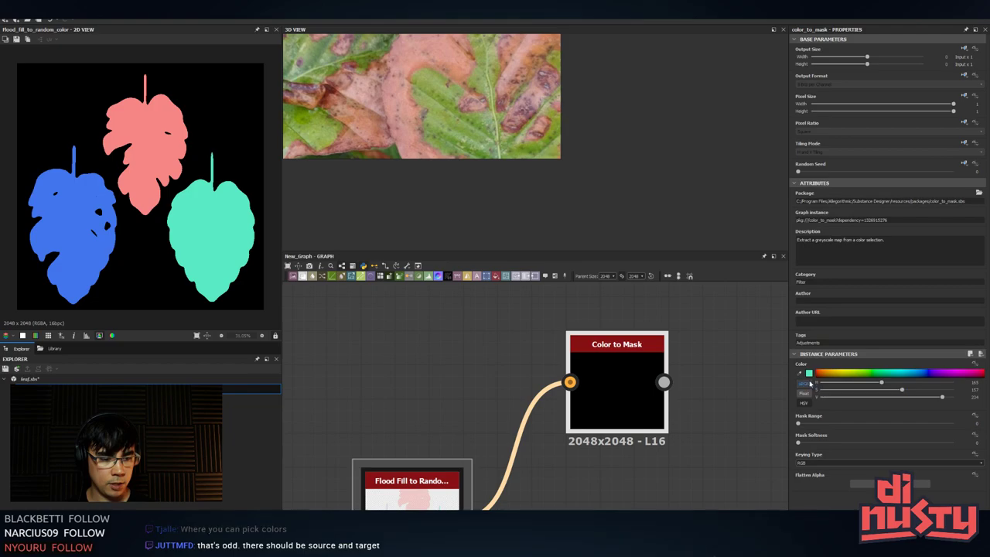
left_click(166, 138)
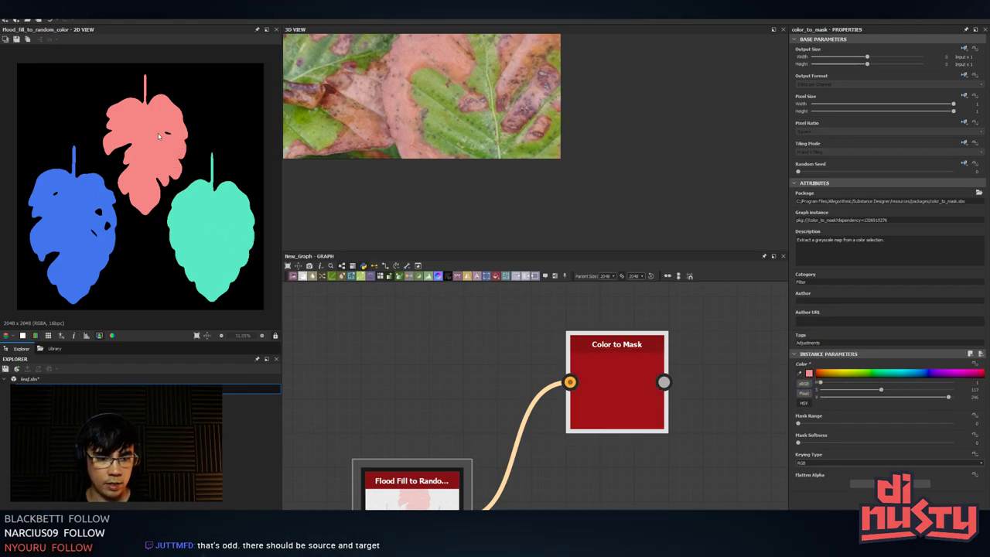
double_click(623, 403)
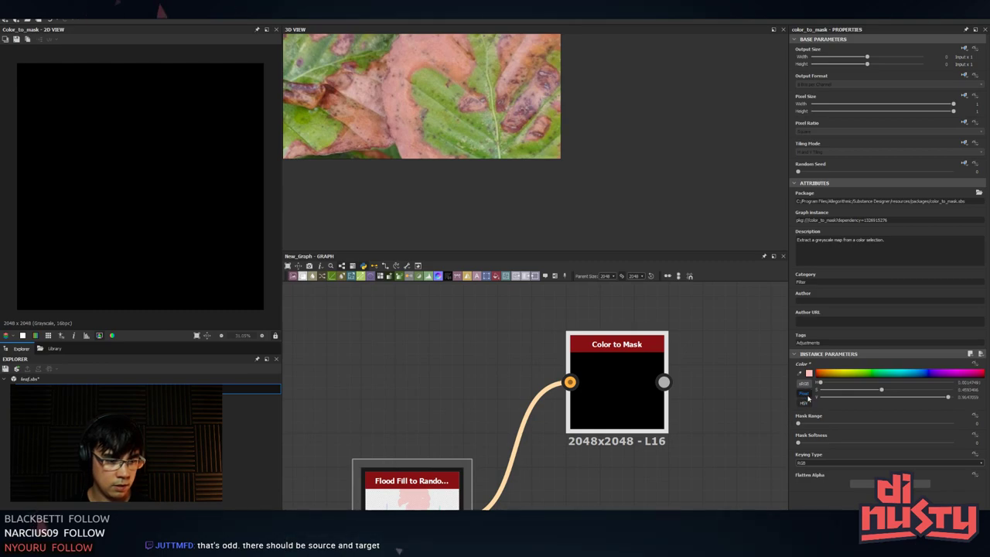
- Try a Mask Range of 1 on the Color to Mask node and return it to 0
left_click(809, 398)
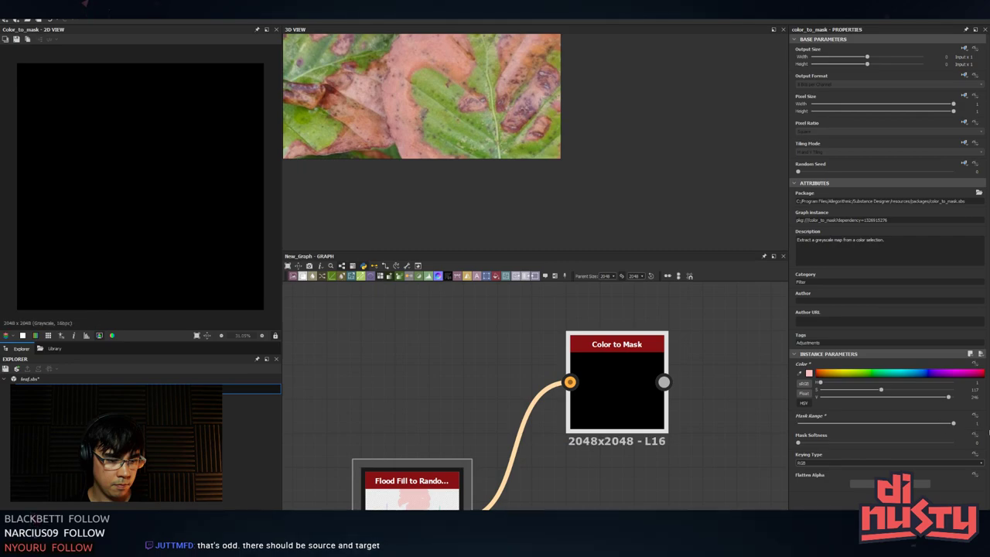
left_click_drag(953, 423, 764, 432)
left_click(701, 427)
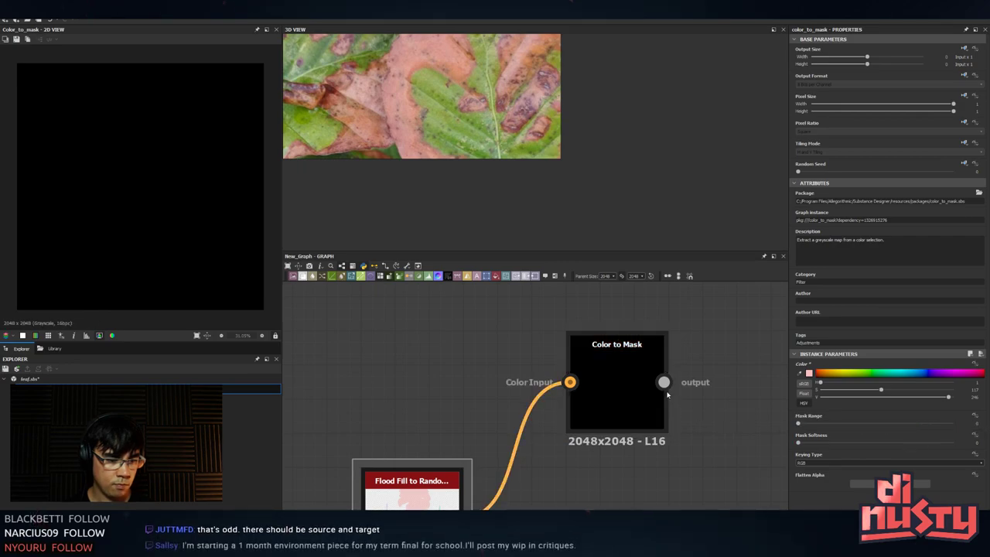
middle_click_drag(705, 429, 713, 401)
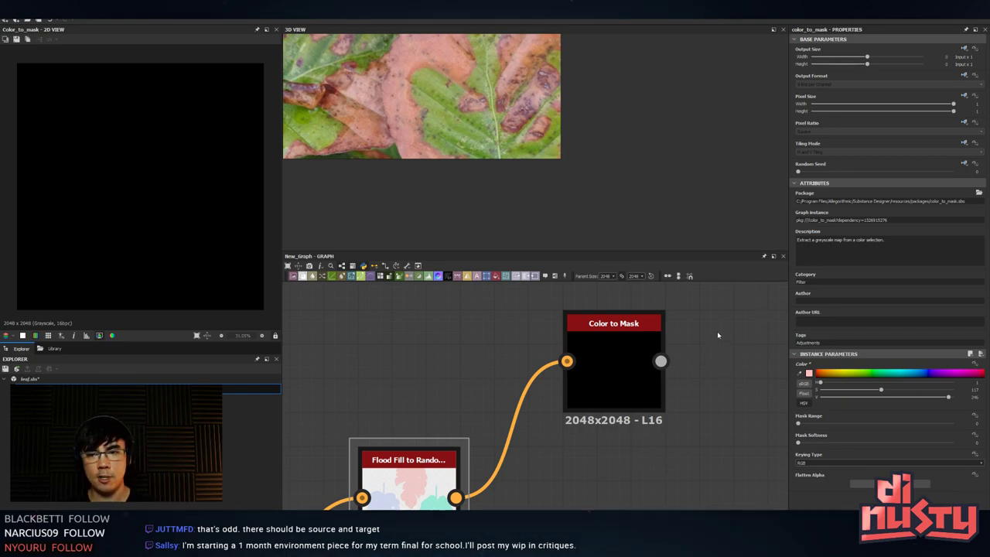
- Examine the random color leaves, the Color to Mask settings and the resulting mask preview
double_click(411, 493)
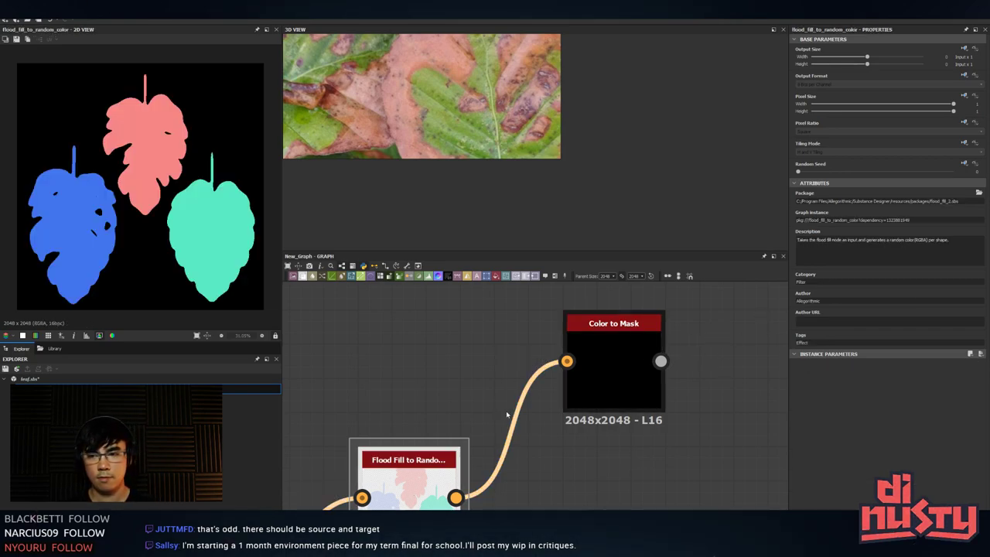
left_click(612, 394)
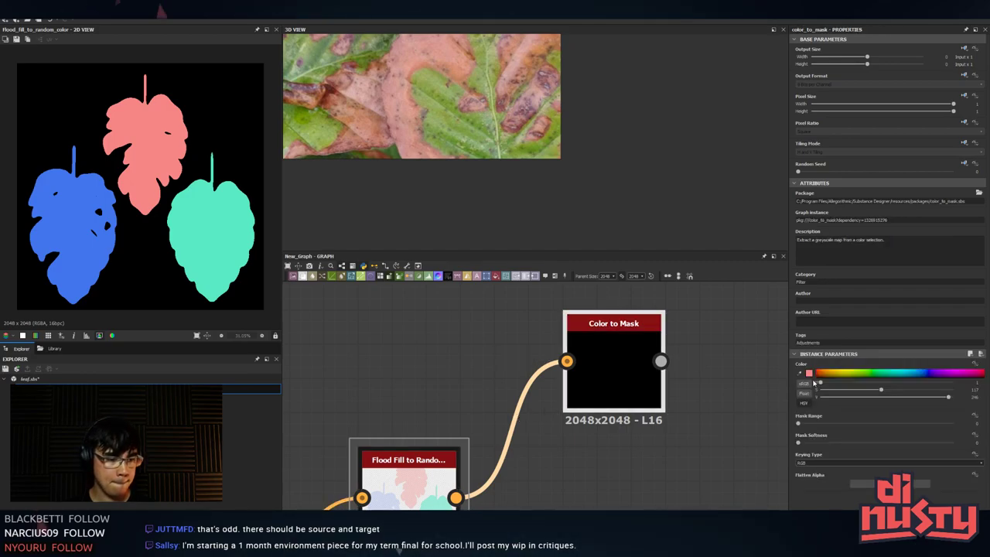
middle_click_drag(745, 393, 670, 444)
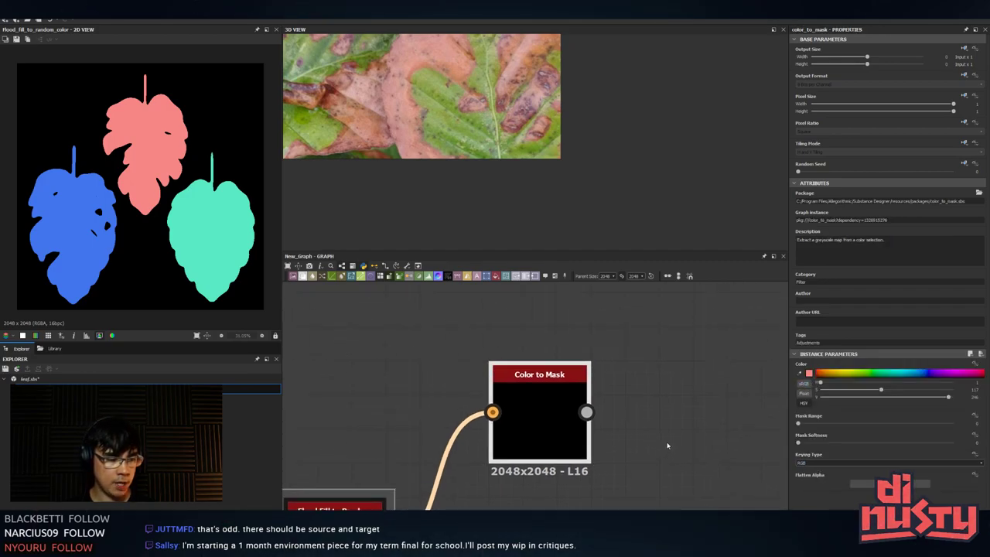
scroll(670, 444, "down", 2)
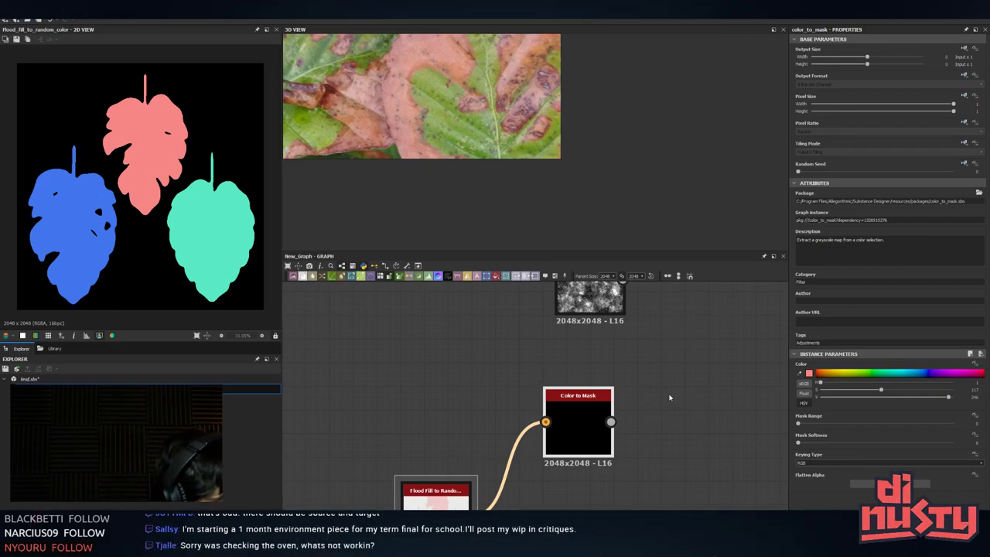
double_click(578, 434)
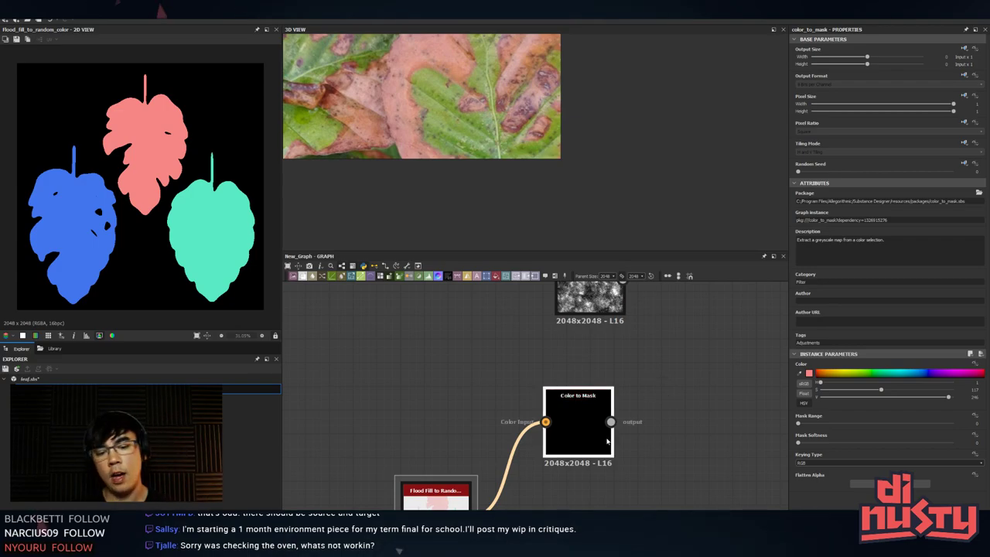
middle_click_drag(578, 433, 615, 386)
double_click(501, 467)
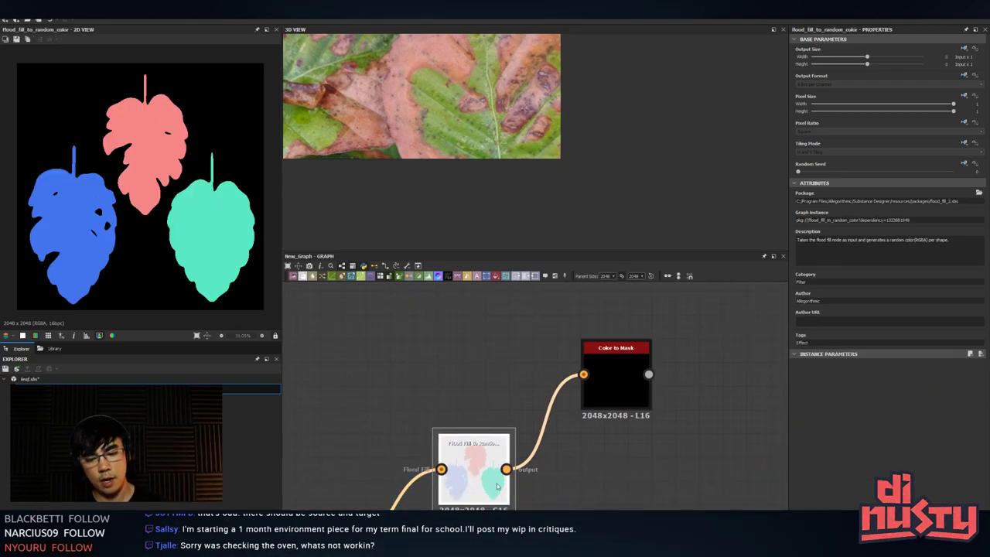
double_click(592, 377)
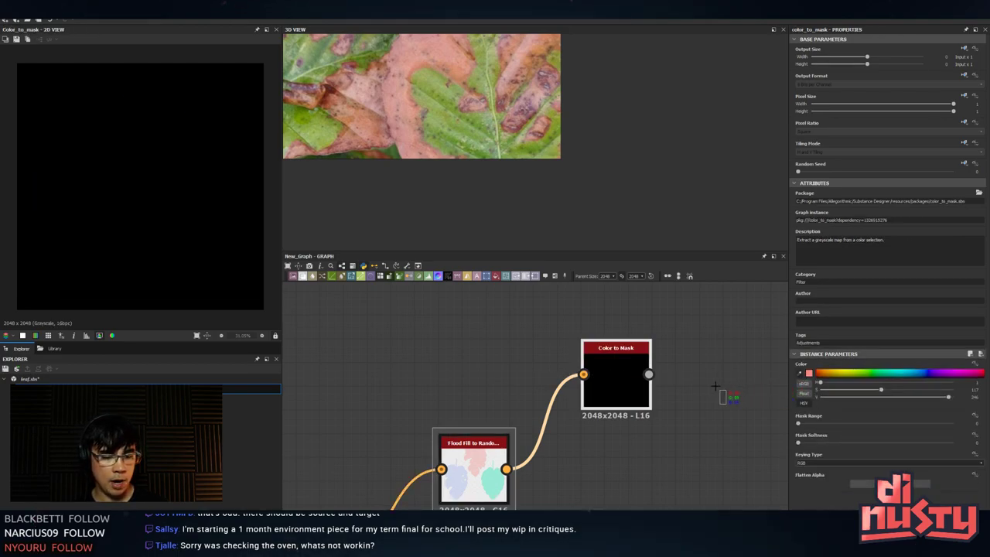
- Sample the teal leaf from the random color preview as the Color to Mask color and preview the mask
double_click(471, 470)
left_click(616, 387)
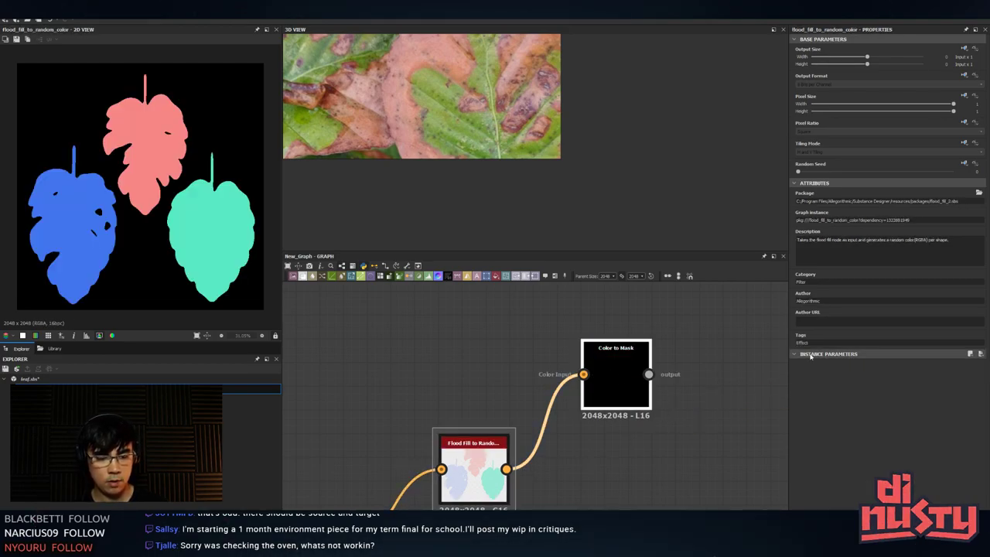
left_click(198, 234)
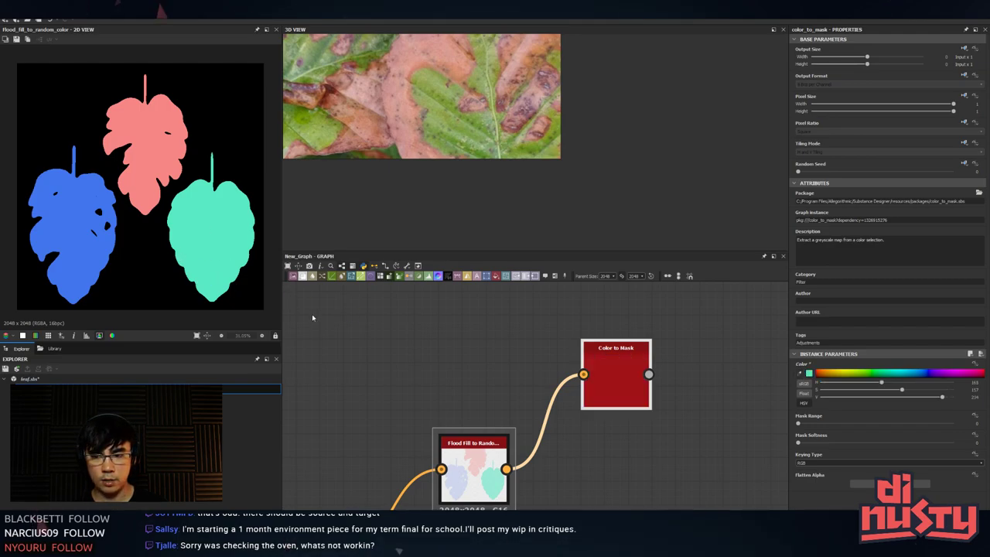
double_click(625, 379)
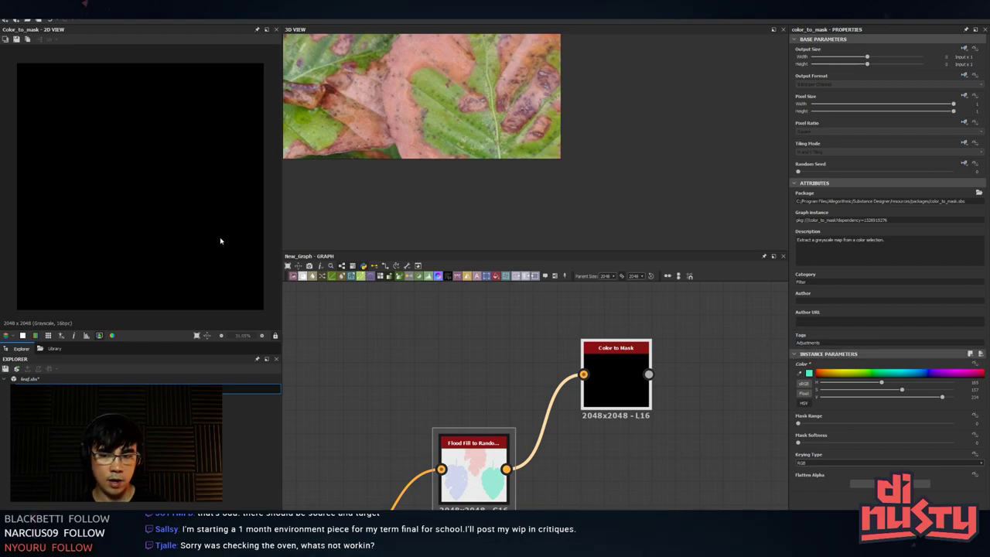
scroll(132, 209, "down", 2)
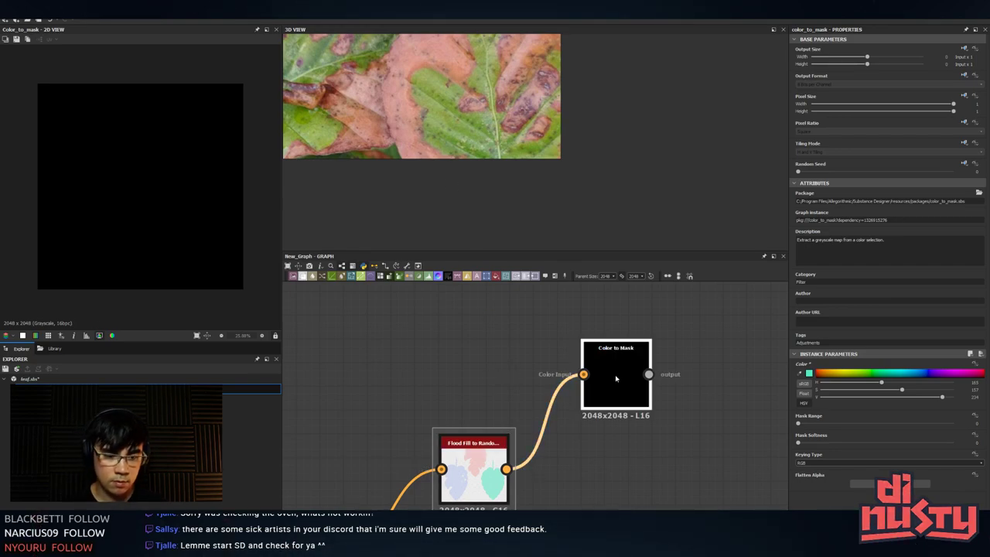
- Preview the Flood Fill to Random Color output and search the node library for color and mask nodes
double_click(495, 445)
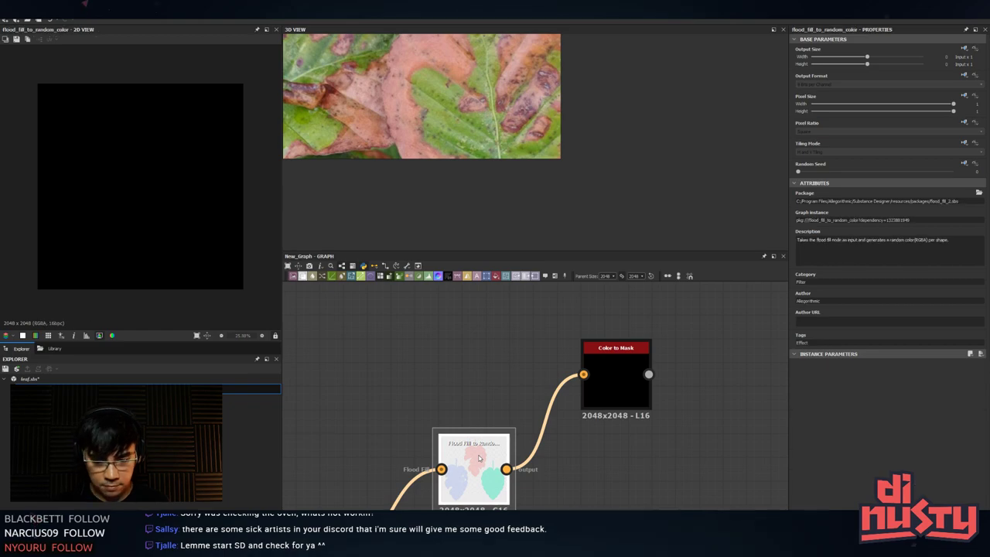
middle_click_drag(508, 409, 495, 369)
key("space")
type("co")
key("BackSpace")
key("BackSpace")
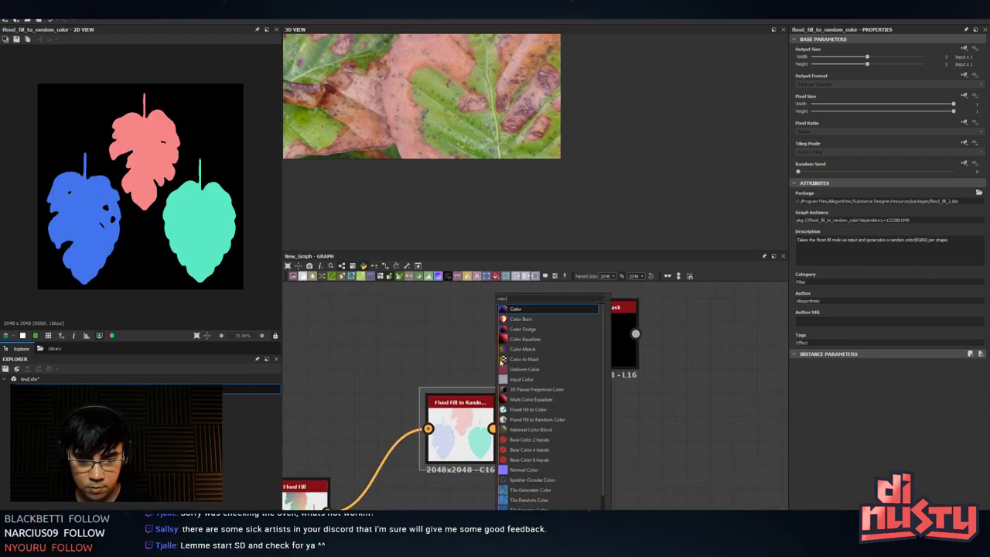
type("mask")
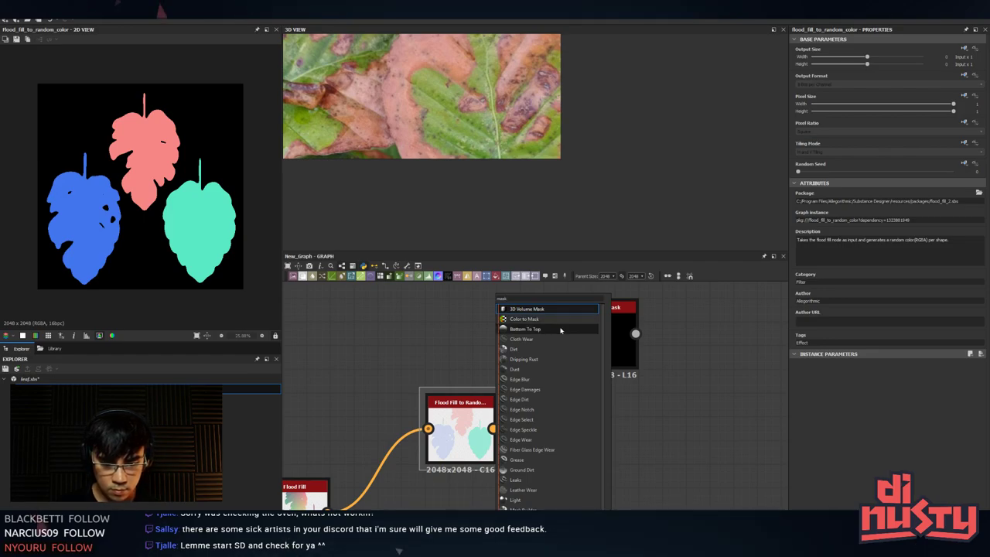
key("BackSpace")
key("BackSpace")
key("BackSpace")
key("BackSpace")
type("g")
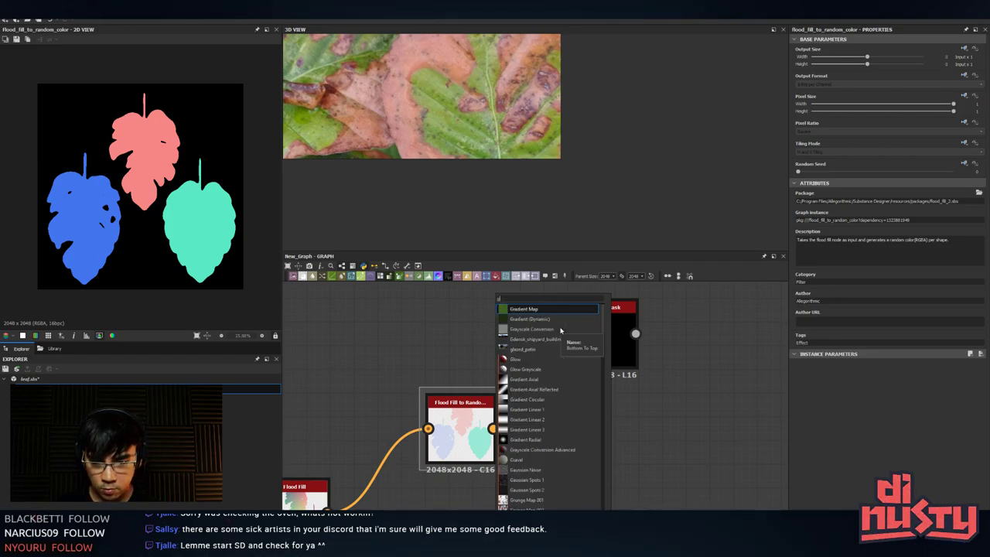
key("BackSpace")
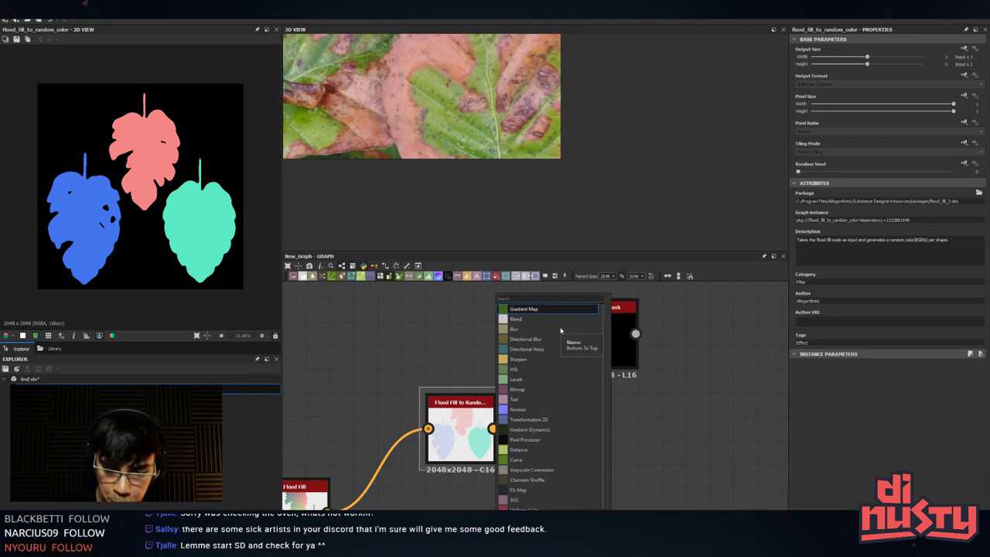
- Add a Flood Fill to BBox Size node fed by Flood Fill to Random Color, place it below Color to Mask, and preview it
type("flood")
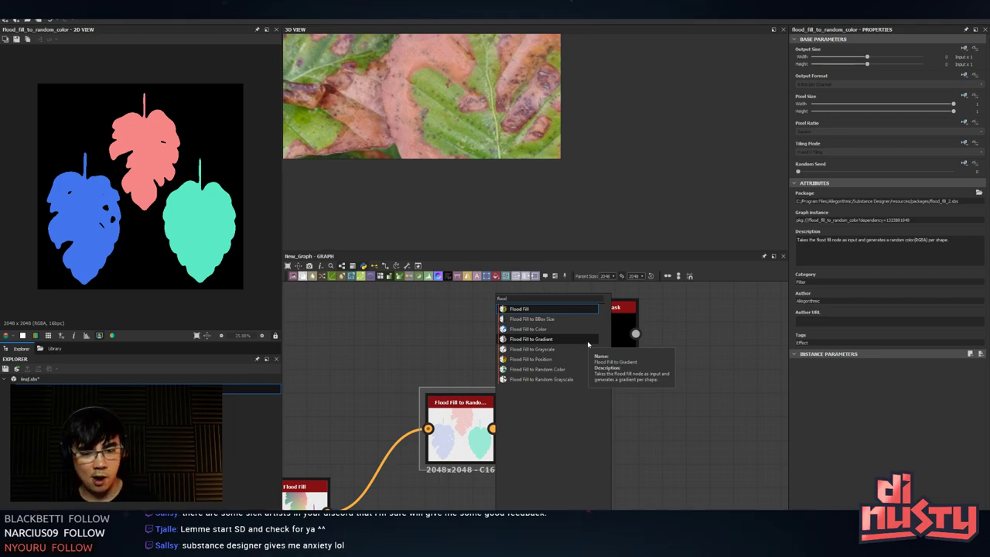
double_click(596, 322)
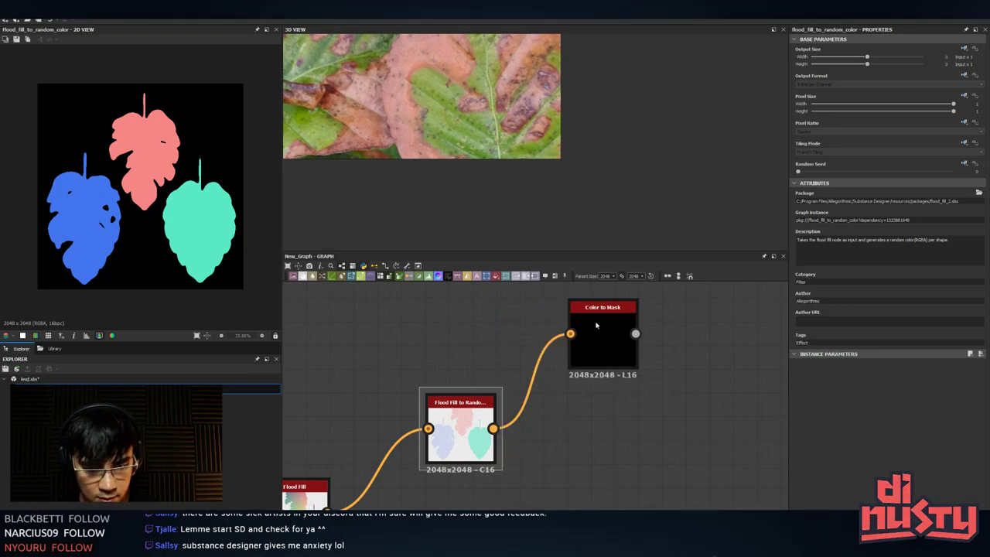
double_click(494, 390)
left_click_drag(494, 390, 588, 442)
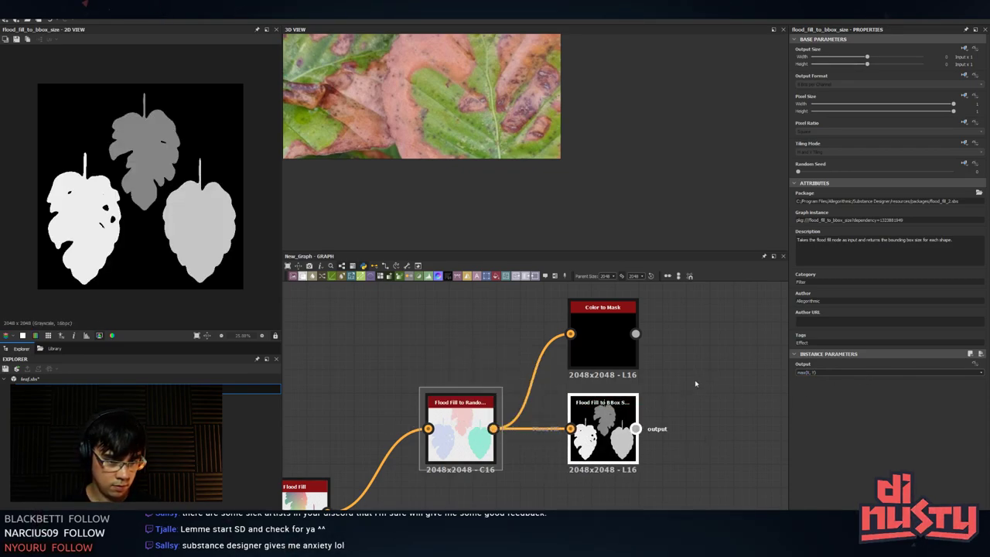
- Try the alternative Output options of the Flood Fill to BBox Size node and set it back to max(X, Y)
left_click(632, 335)
left_click(611, 443)
left_click(841, 373)
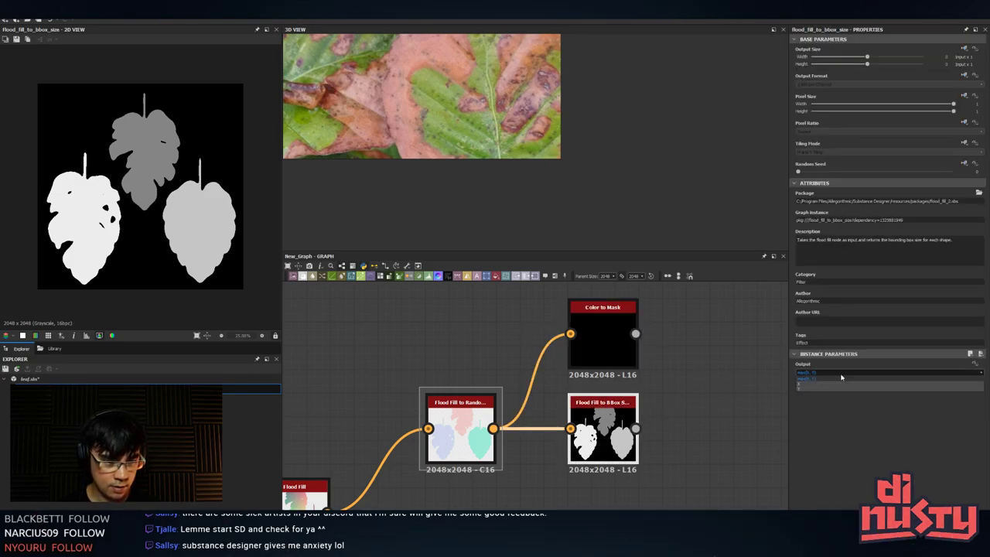
left_click(828, 384)
left_click(838, 373)
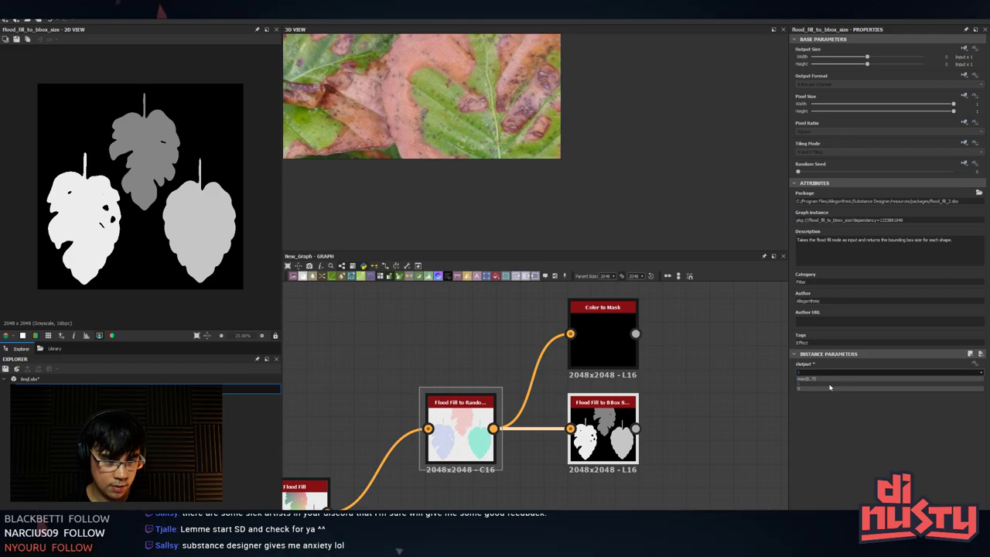
left_click(830, 387)
left_click(808, 374)
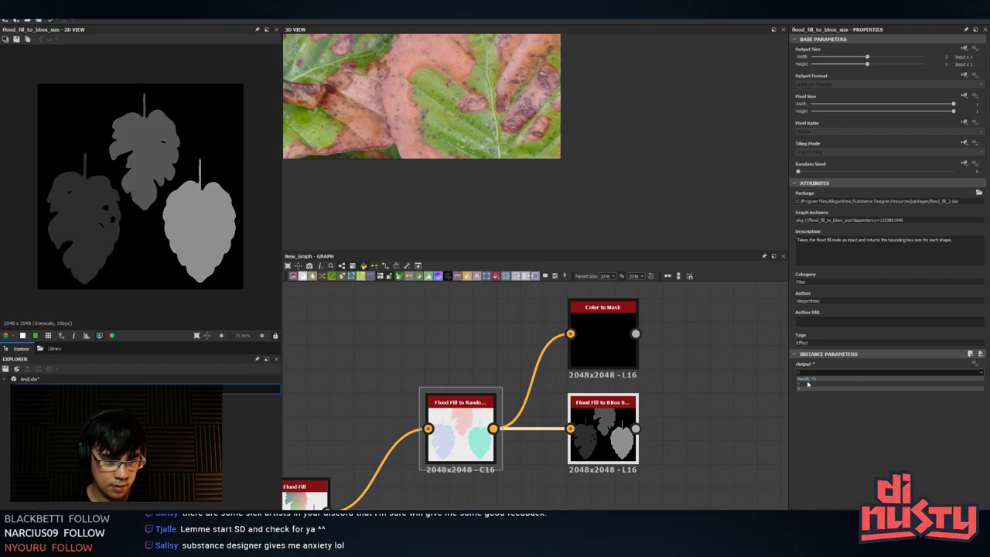
left_click(808, 384)
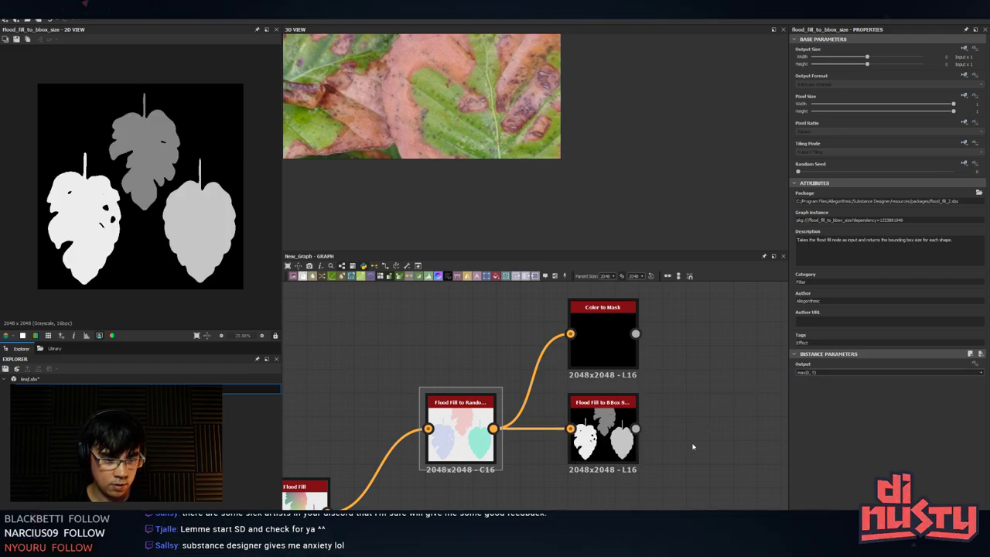
- Delete the Flood Fill to BBox Size node and preview the Color to Mask and Flood Fill to Random Color outputs
key("Delete")
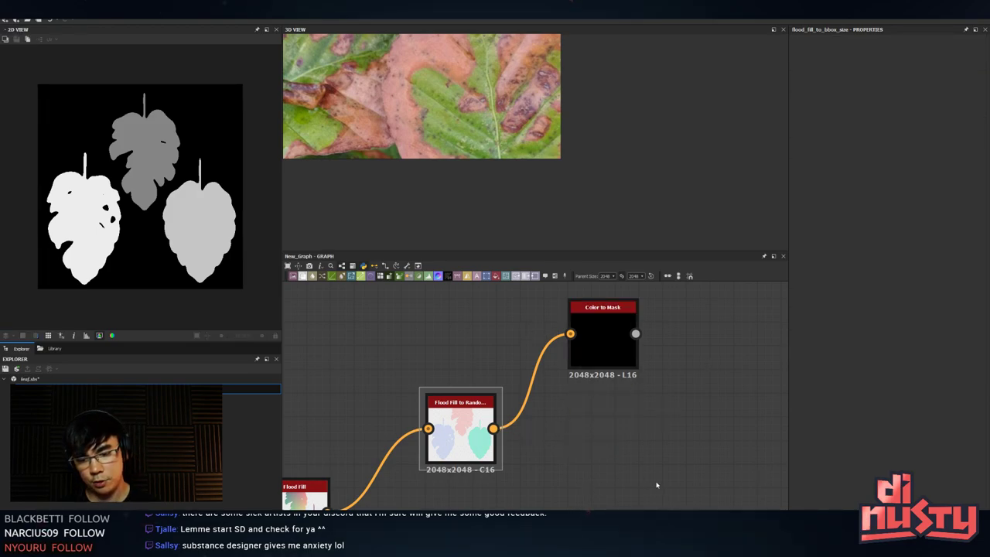
double_click(603, 344)
double_click(469, 447)
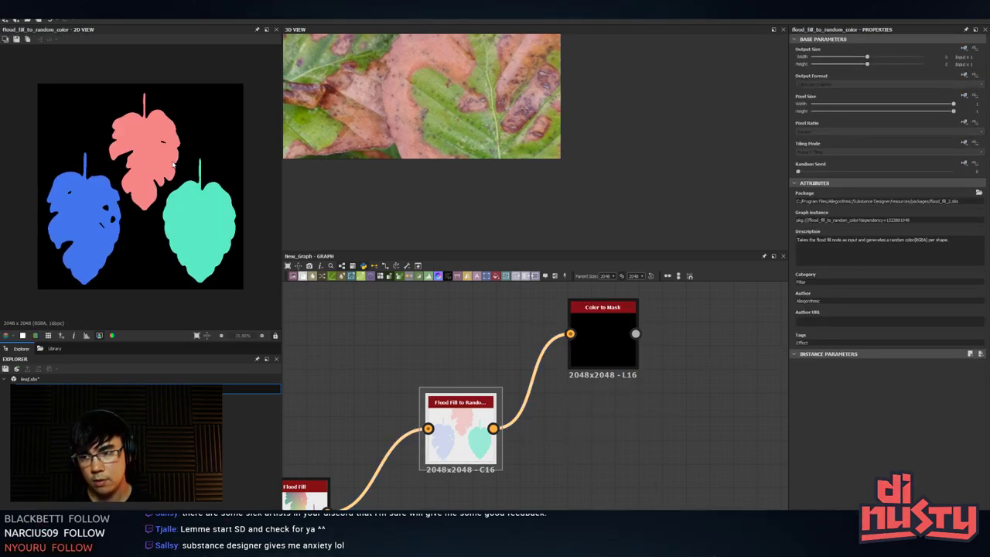
scroll(173, 164, "up", 1)
double_click(601, 336)
scroll(601, 336, "down", 2)
middle_click_drag(601, 336, 570, 396)
scroll(568, 409, "down", 2)
scroll(575, 393, "up", 3)
double_click(466, 472)
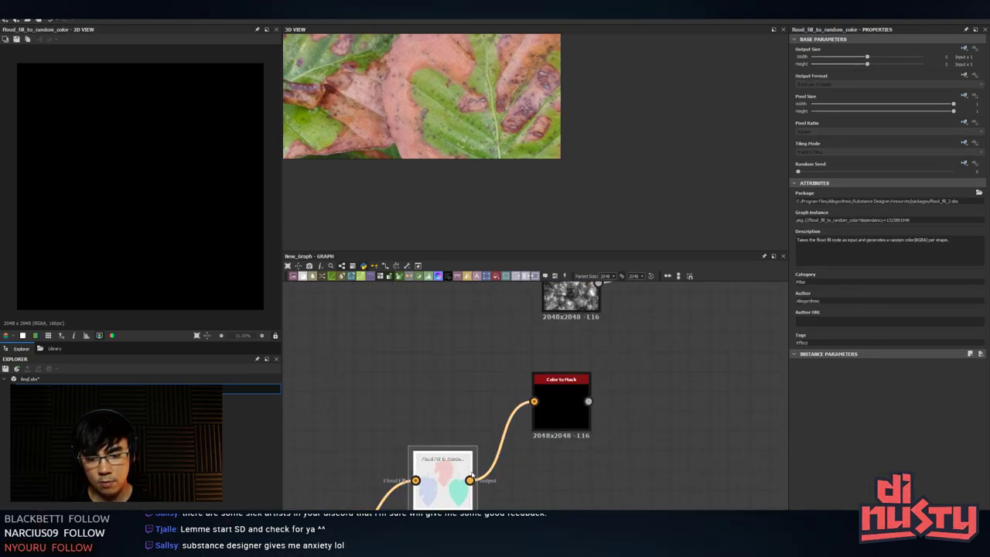
left_click_drag(582, 407, 582, 388)
left_click(693, 451)
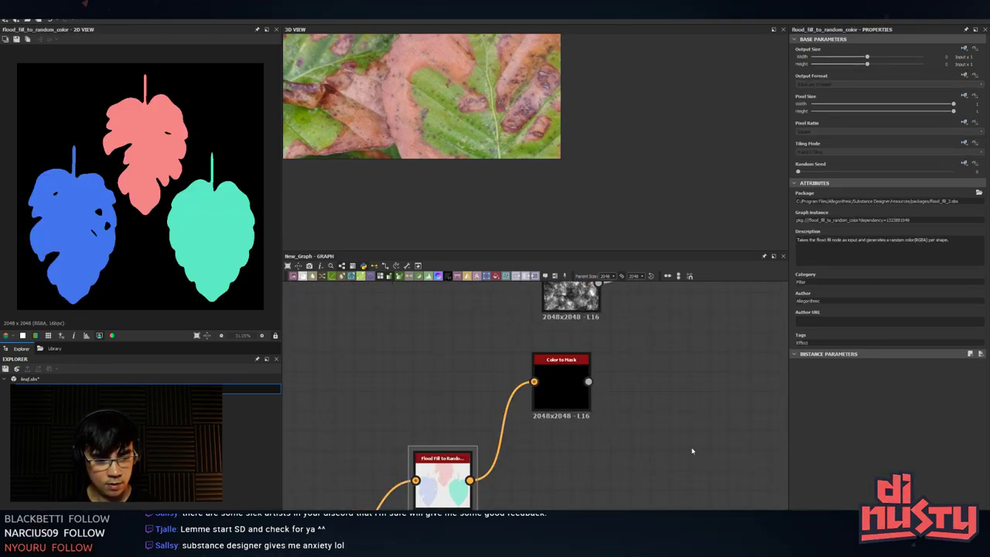
middle_click_drag(678, 412, 691, 385)
left_click(597, 373)
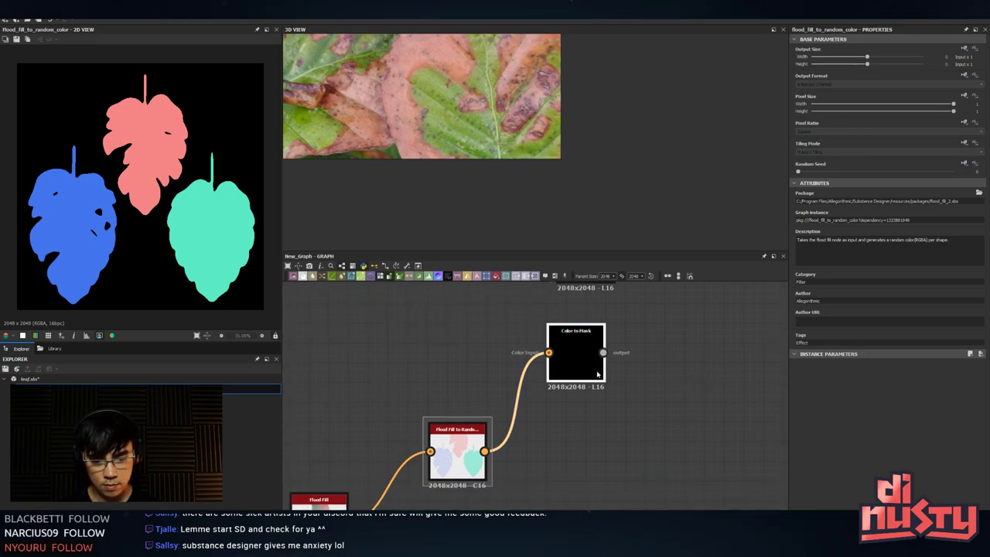
left_click(633, 405)
key("space")
type("leve")
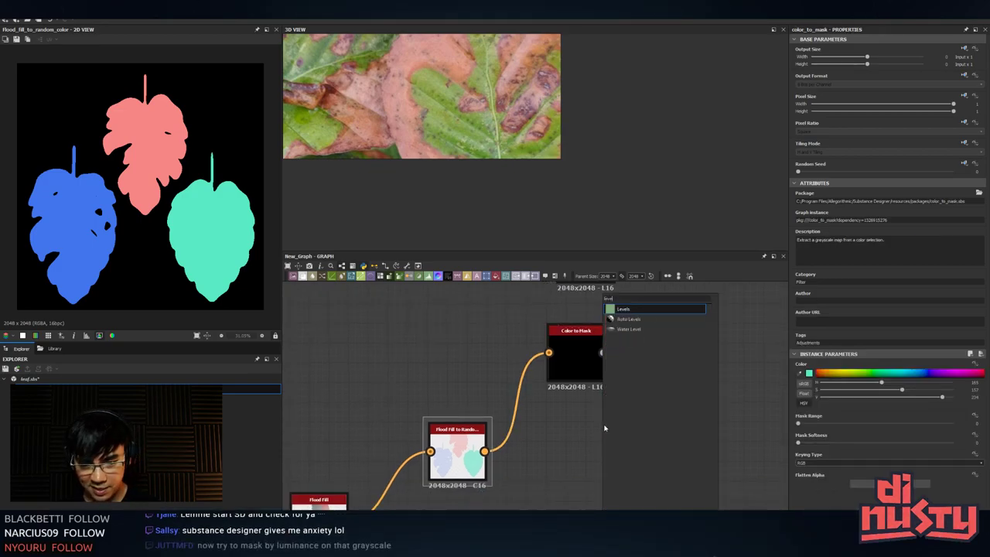
key("Return")
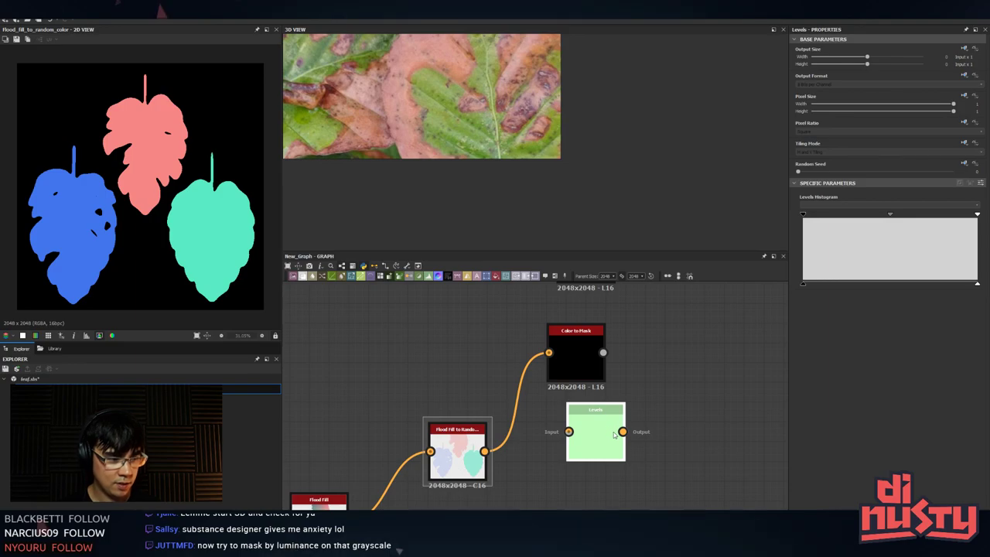
key("Delete")
- Move Color to Mask away from Flood Fill to Random Color and add a Flood Fill to Random Grayscale node
left_click(602, 379)
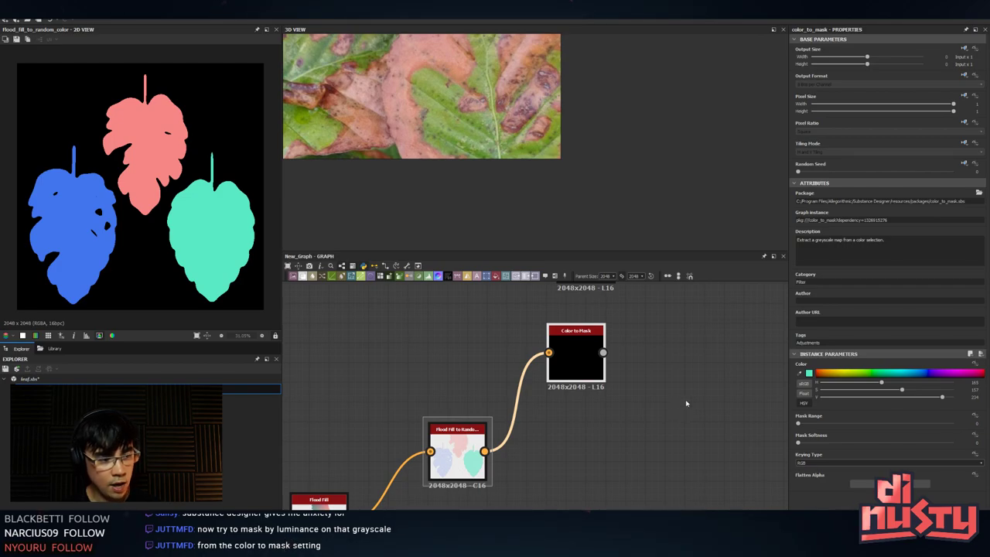
left_click_drag(585, 364, 704, 375)
left_click(612, 426)
key("space")
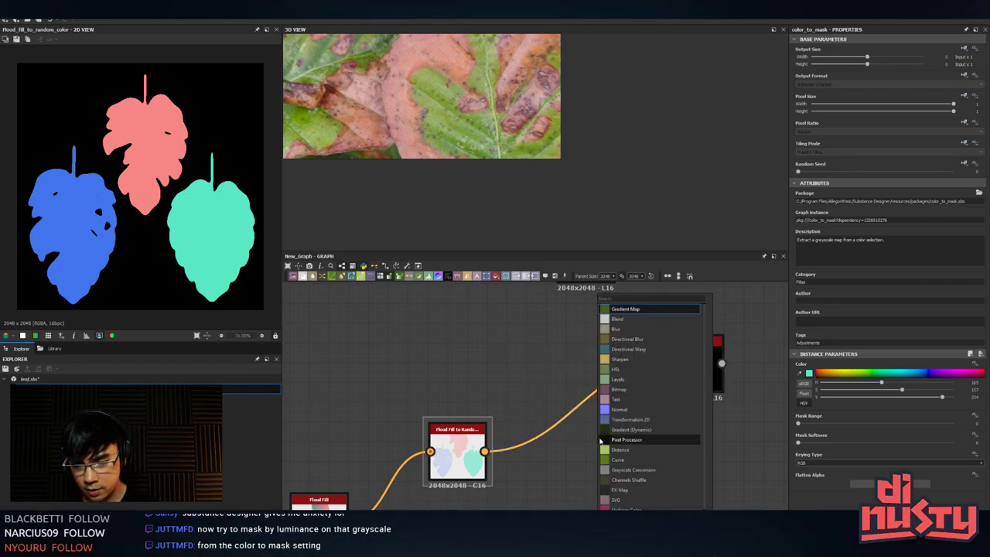
type("gra")
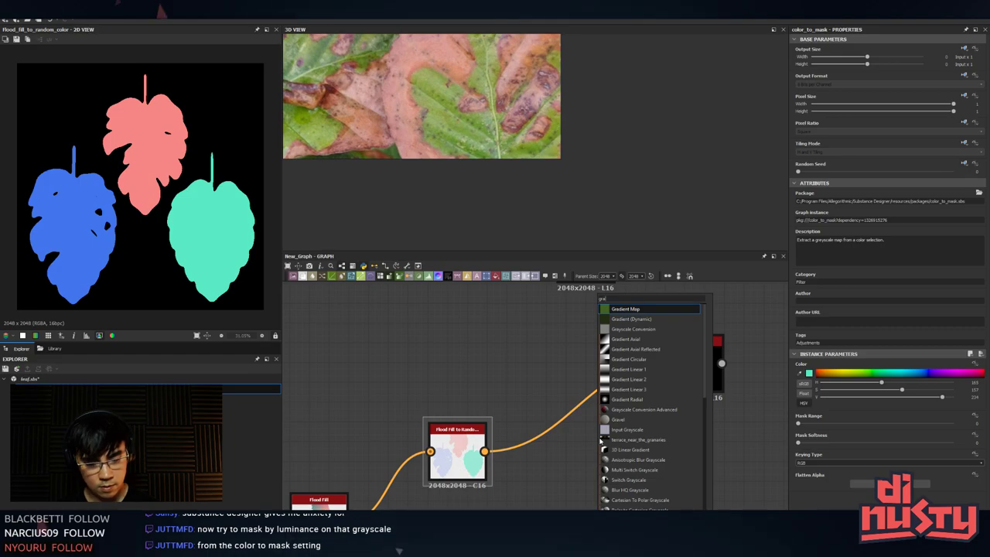
key("BackSpace")
key("BackSpace")
key("BackSpace")
type("flood")
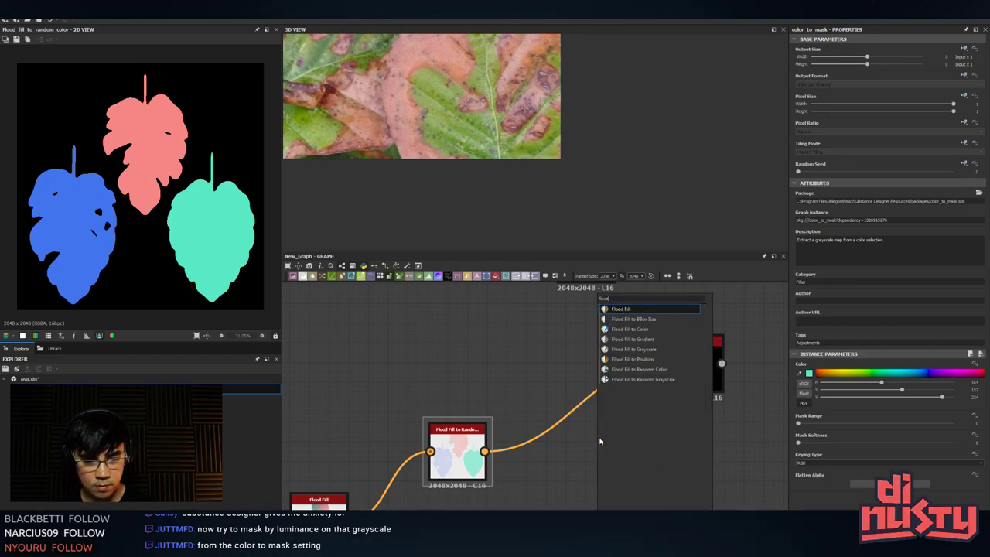
left_click(644, 380)
- Place Flood Fill to Random Grayscale below the random color node and feed it from Flood Fill
middle_click_drag(544, 476, 636, 394)
left_click_drag(694, 349, 640, 403)
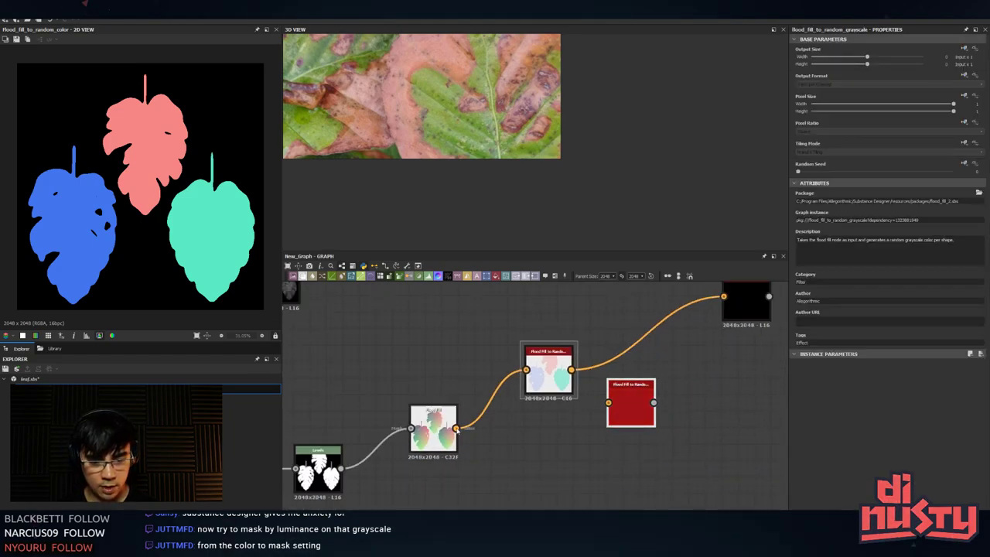
left_click_drag(457, 429, 609, 403)
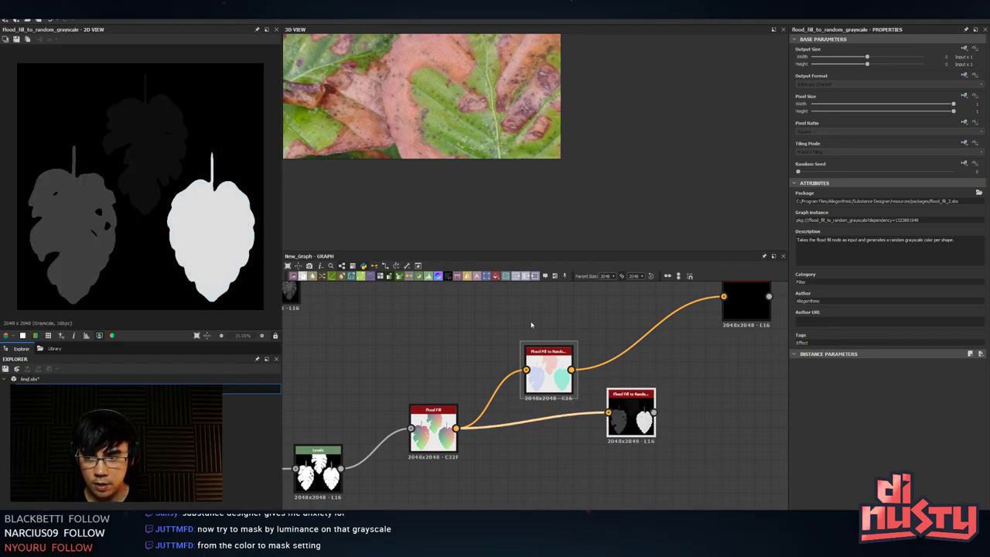
- Try to connect the Flood Fill to Random Grayscale output directly to the Color to Mask input
middle_click_drag(747, 310, 680, 327)
double_click(680, 327)
left_click_drag(588, 431, 657, 315)
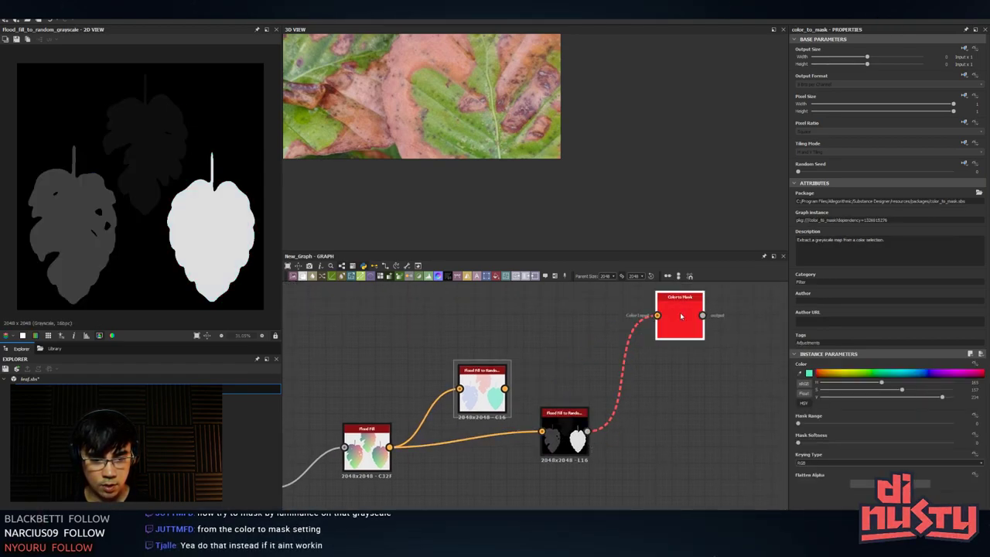
left_click(563, 437)
key("space")
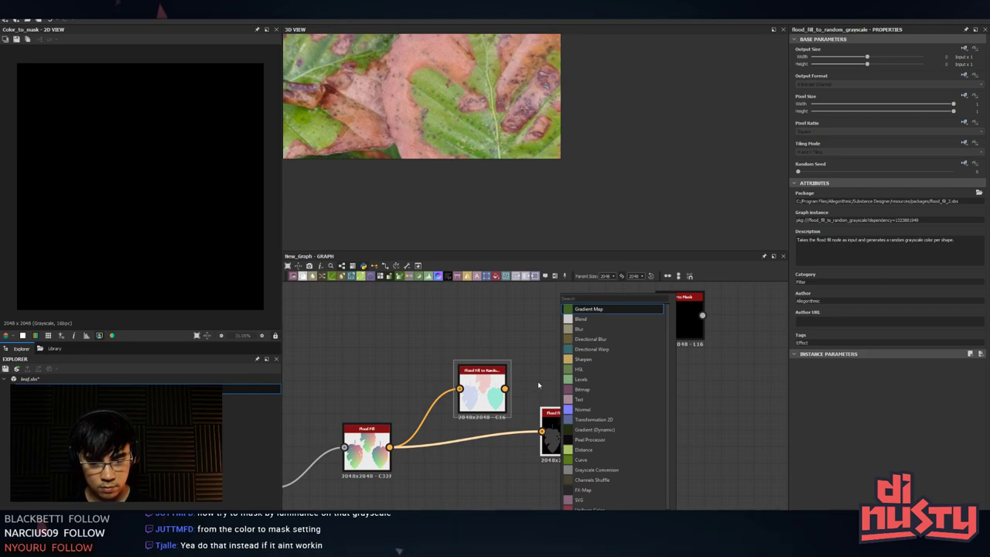
key("Escape")
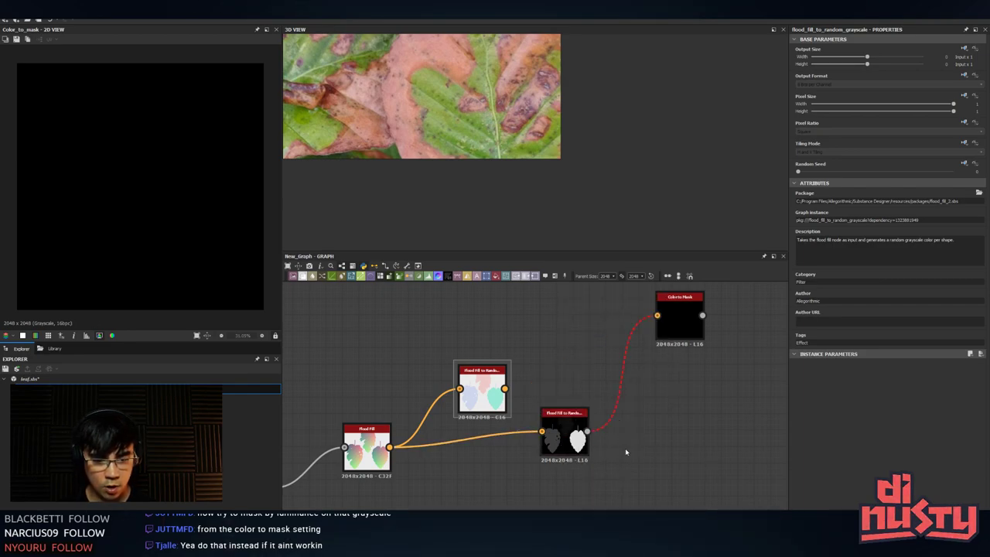
- Set the Color to Mask keying type to Luminance and toggle its Flatten Alpha option
left_click(680, 321)
left_click(851, 463)
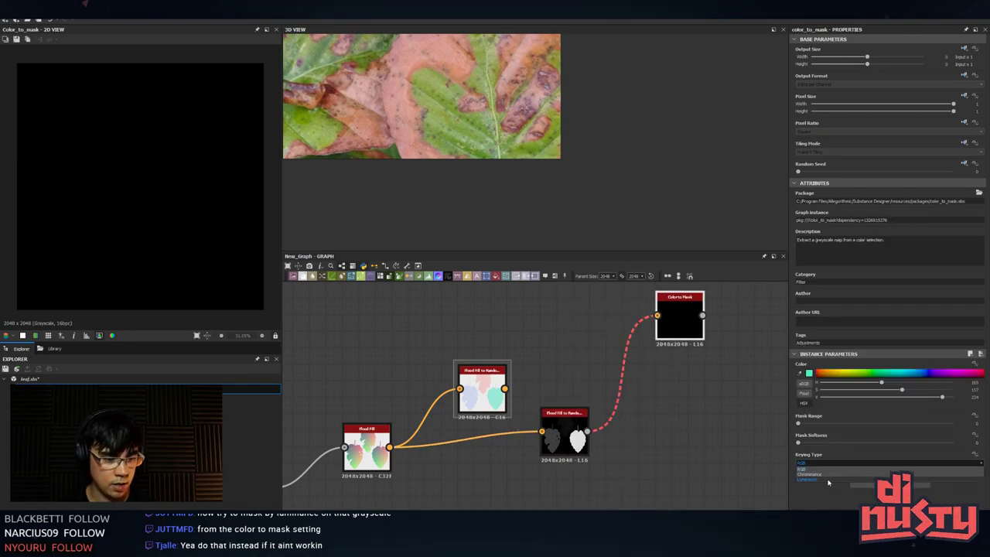
left_click(829, 480)
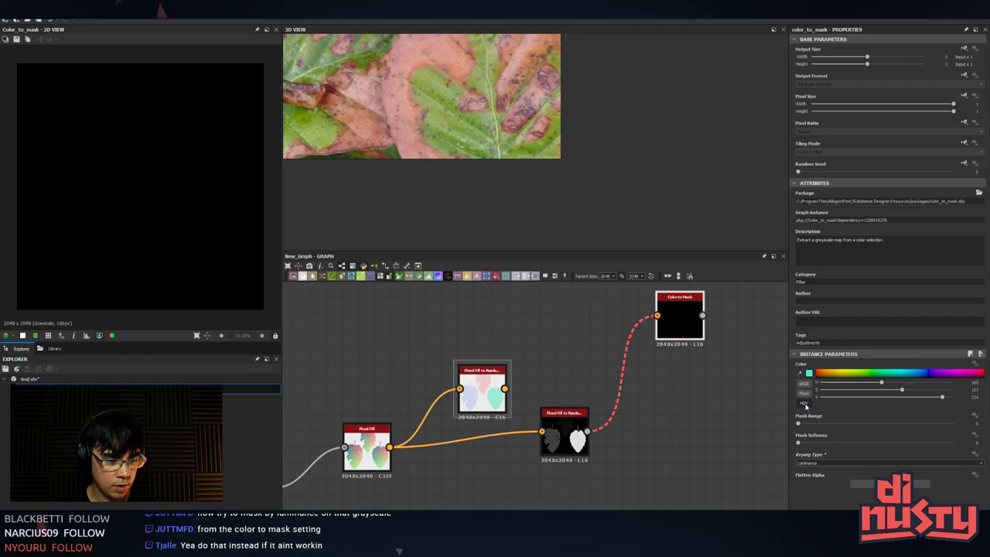
left_click(860, 485)
left_click(692, 421)
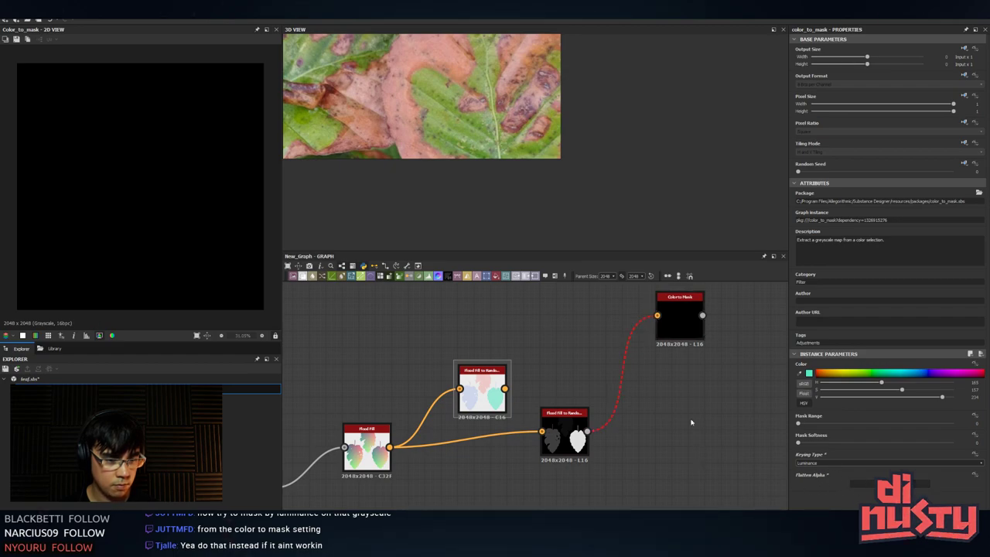
- Feed Color to Mask from Flood Fill to Random Color again, and delete and restore the Flood Fill to Random Grayscale node
left_click_drag(505, 388, 681, 328)
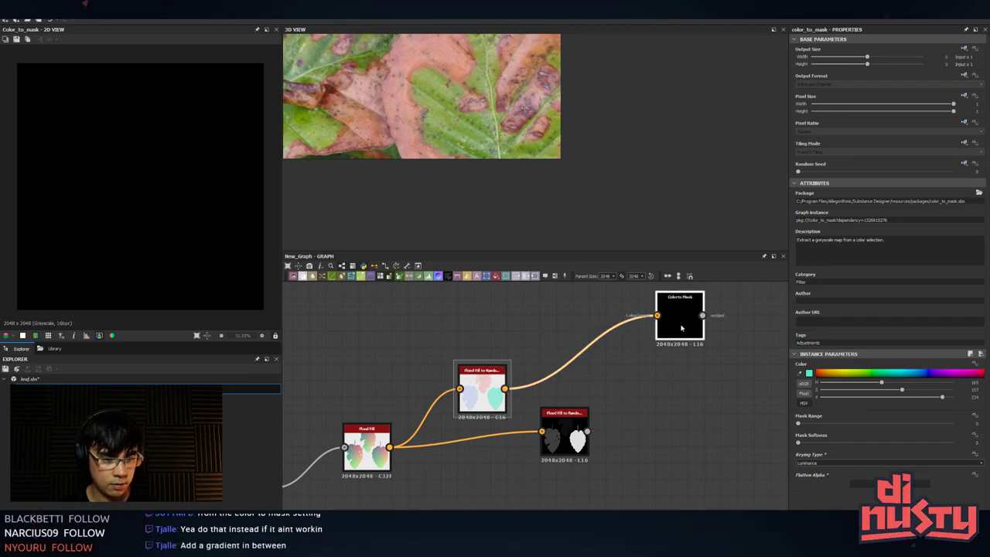
left_click(578, 437)
key("Delete")
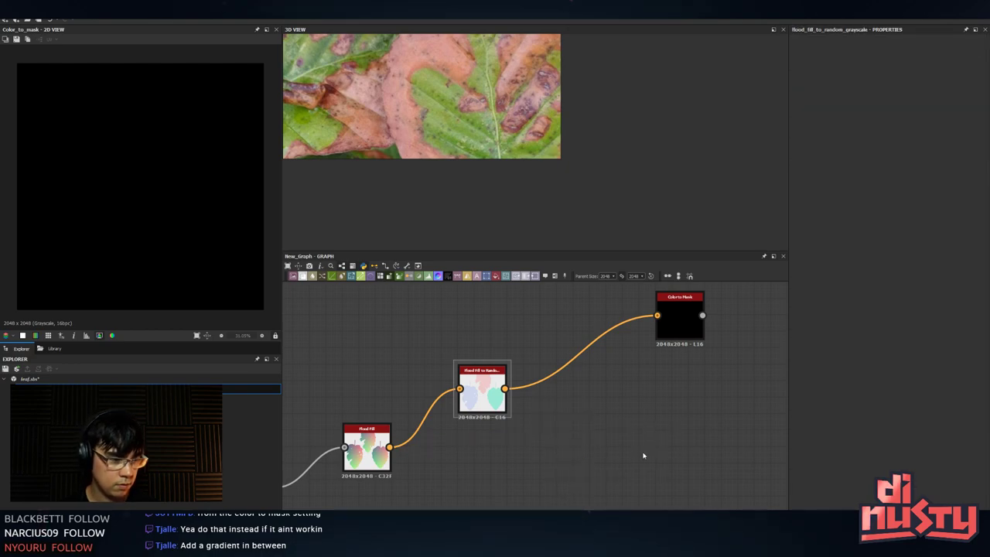
key("ctrl+z")
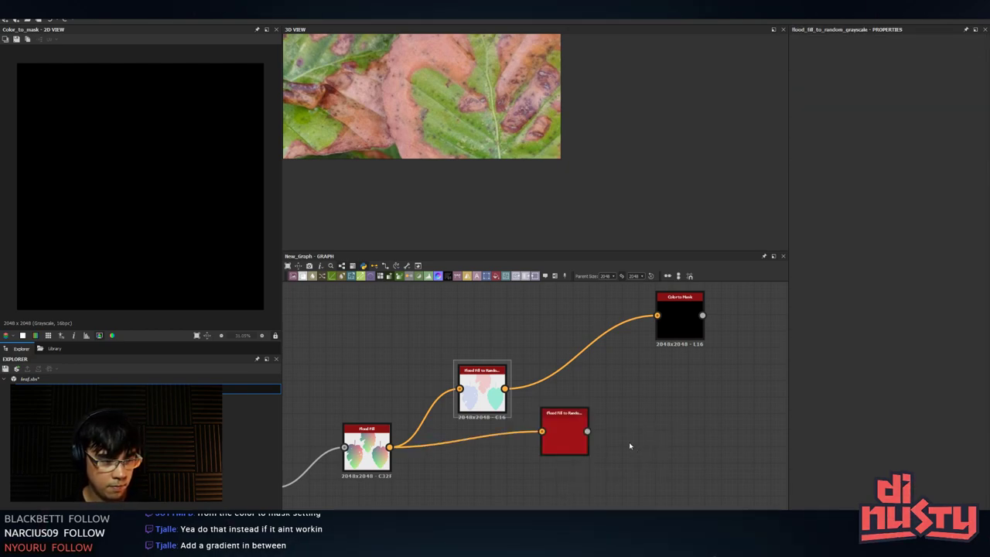
- Add a Gradient Map between Flood Fill to Random Grayscale and Color to Mask, moving Color to Mask farther up
key("space")
type("gara")
key("BackSpace")
key("BackSpace")
key("BackSpace")
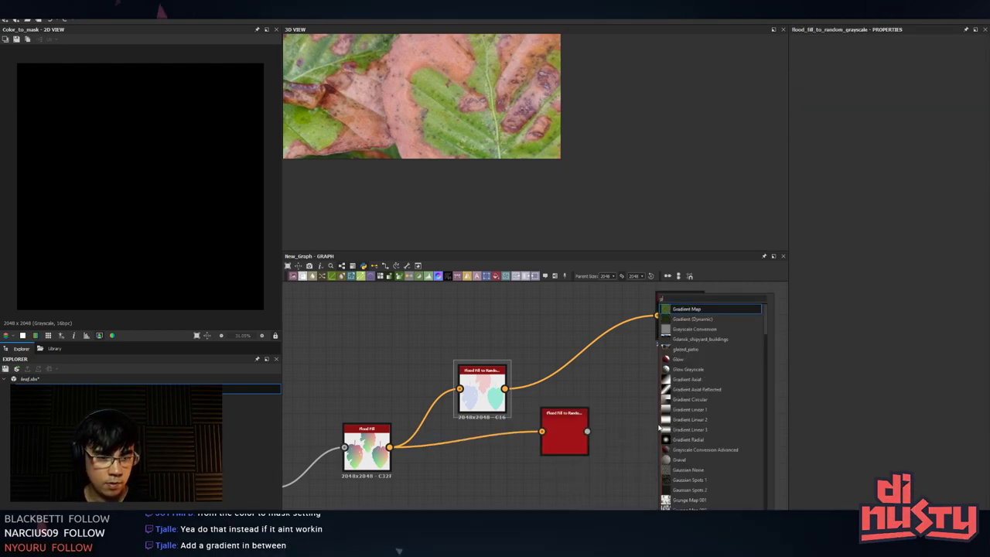
key("Return")
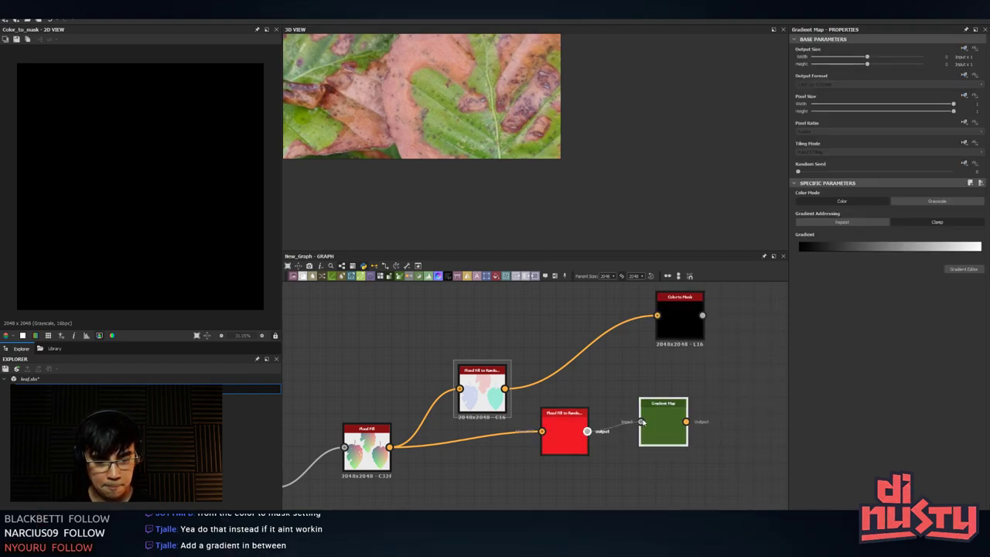
left_click_drag(642, 422, 626, 421)
left_click_drag(649, 343, 717, 305)
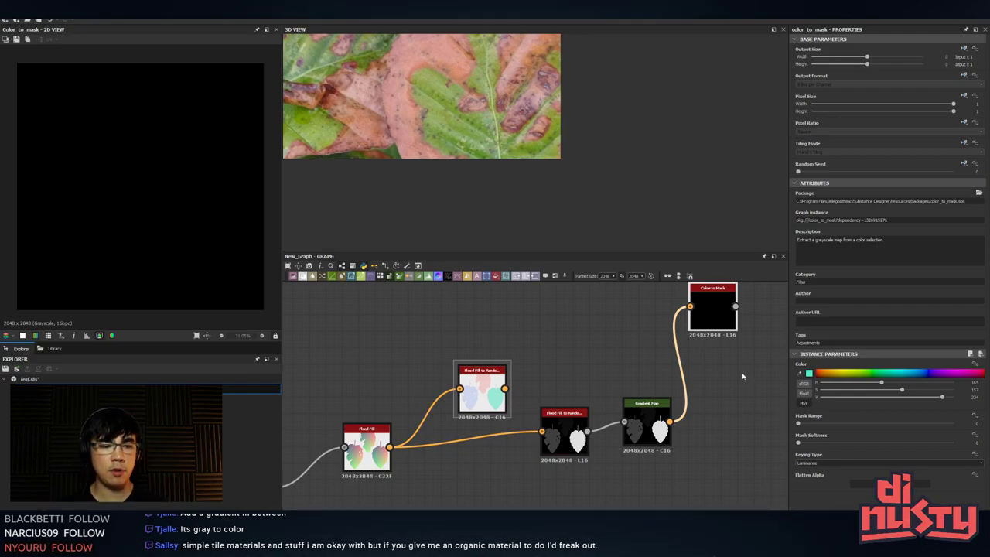
- Sample the lightest leaf from the Gradient Map preview as the Color to Mask color and set Mask Range to 0.4
double_click(650, 421)
double_click(708, 328)
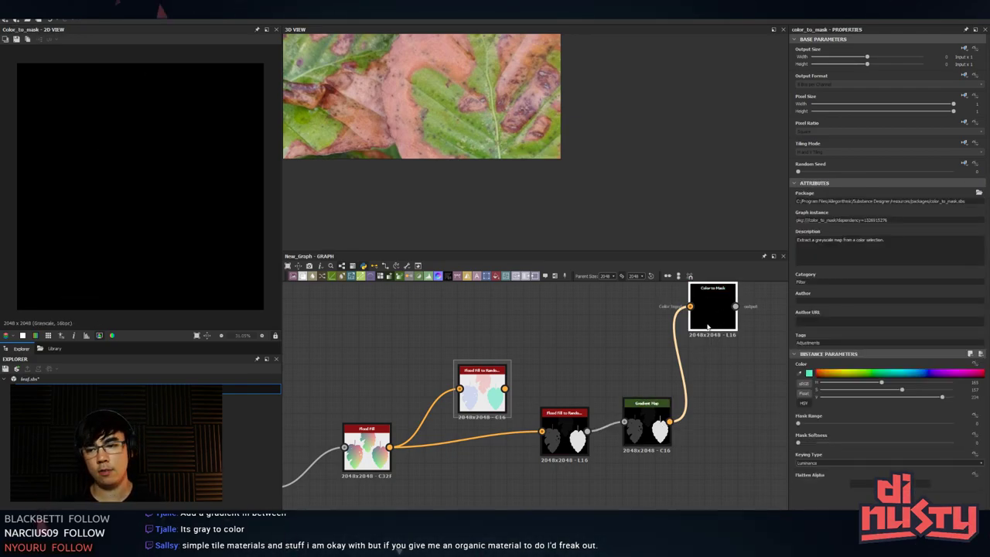
double_click(658, 428)
left_click(715, 316)
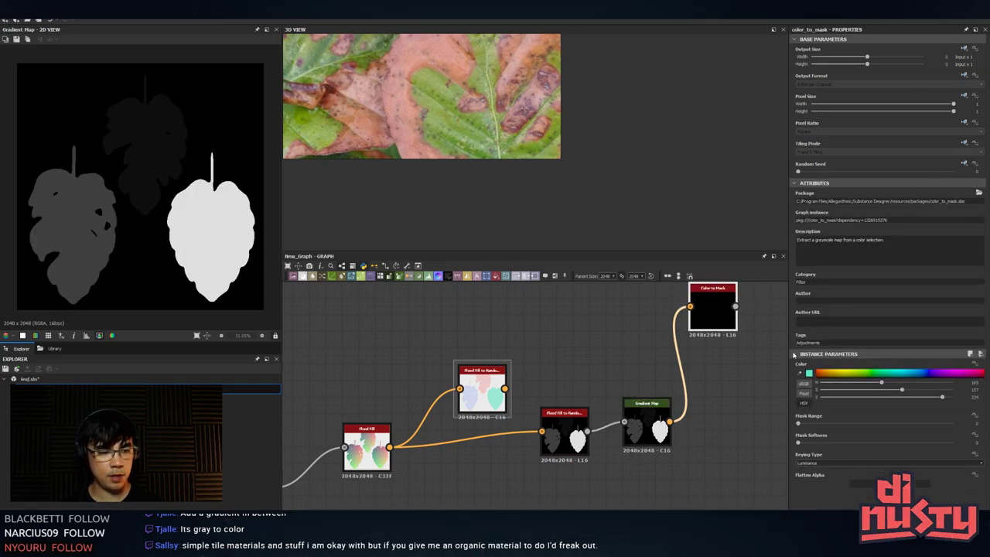
left_click(204, 230)
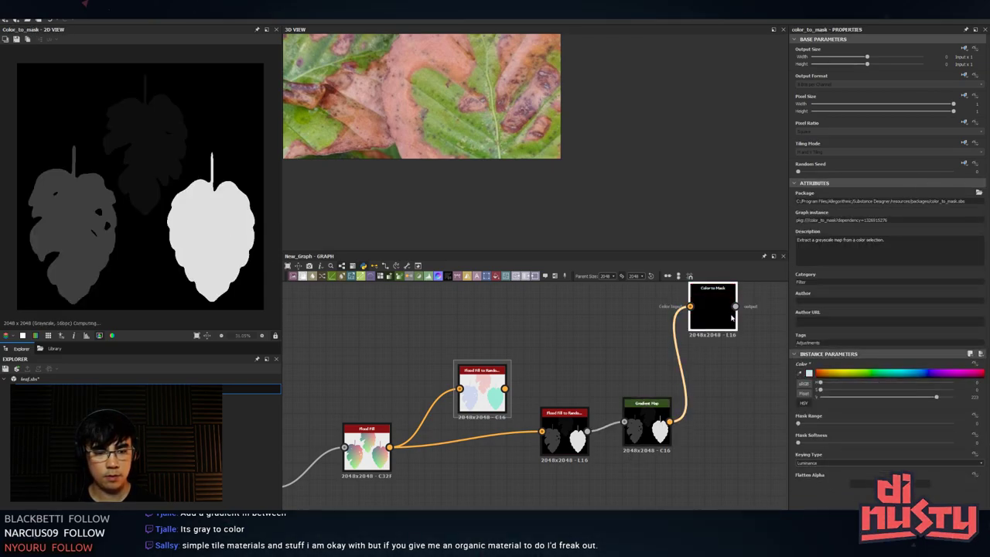
left_click_drag(804, 424, 860, 425)
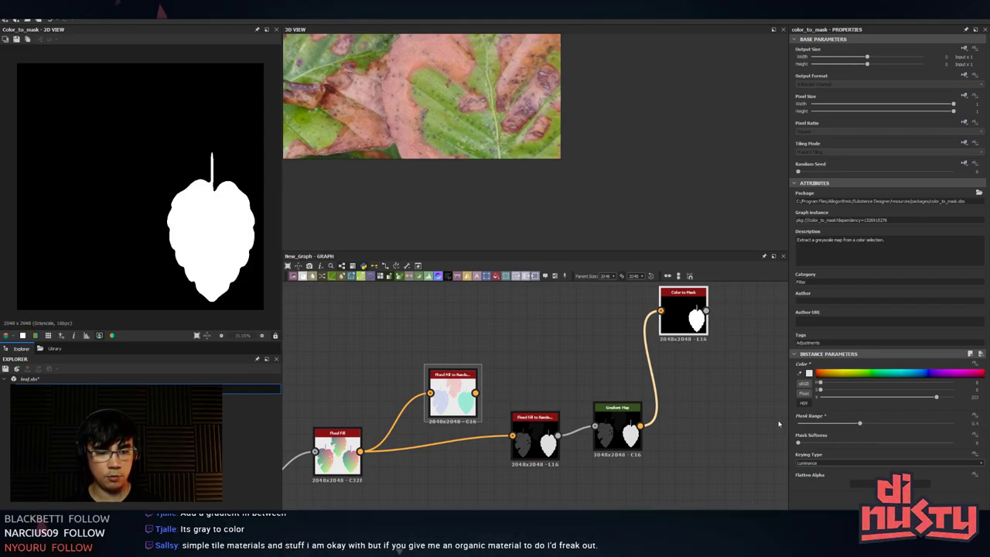
- Duplicate the Color to Mask node and place the copy below the original, beside the Gradient Map
left_click_drag(693, 314, 701, 330)
key("ctrl+d")
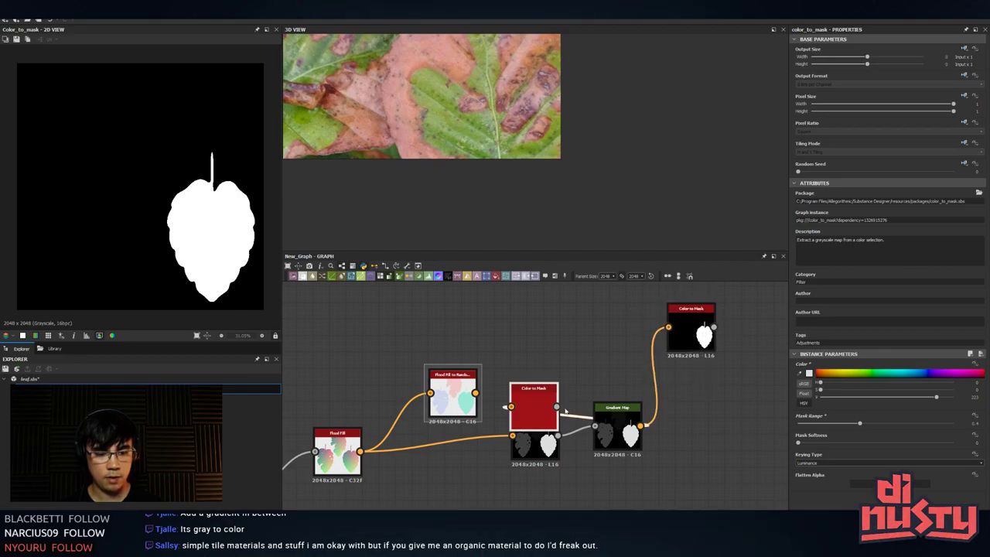
left_click_drag(530, 410, 706, 420)
left_click(720, 469)
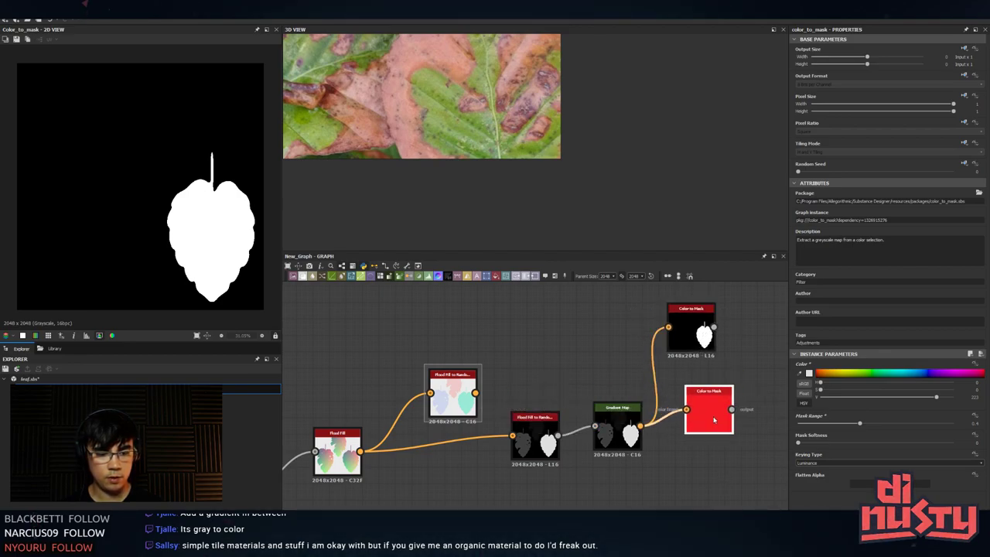
- Sample the lower-left leaf from the Gradient Map preview as the color of the duplicated Color to Mask node
double_click(617, 429)
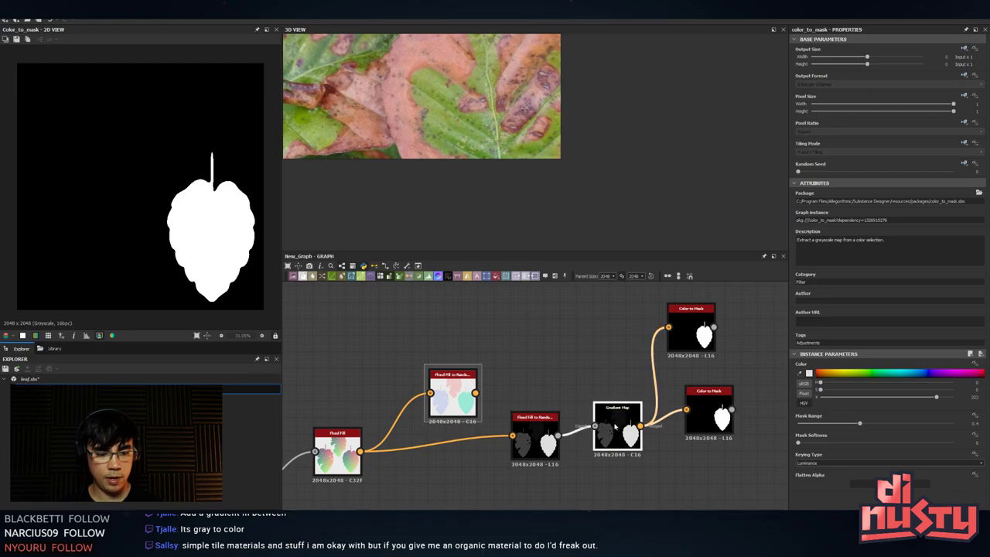
left_click(708, 414)
left_click(803, 374)
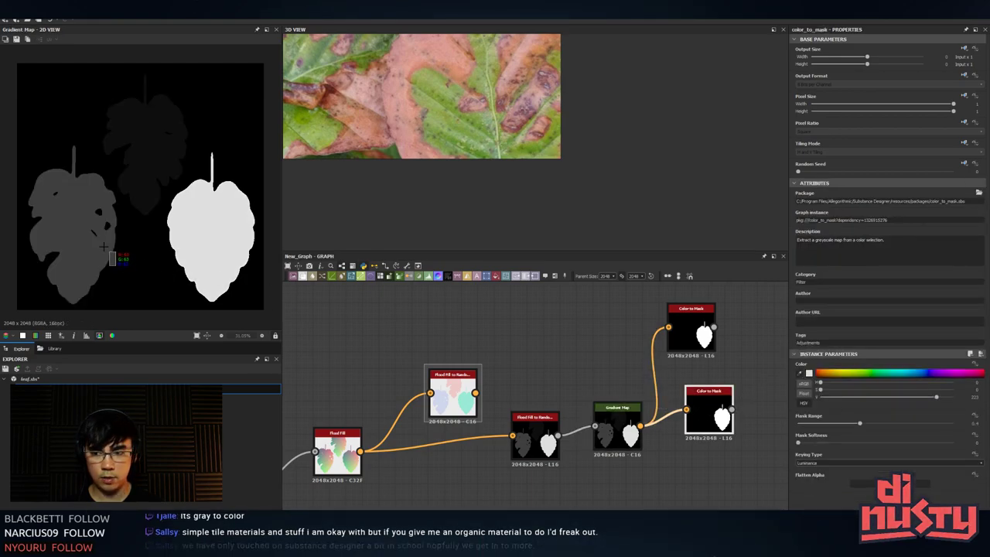
left_click(110, 254)
double_click(716, 409)
middle_click_drag(773, 393, 748, 419)
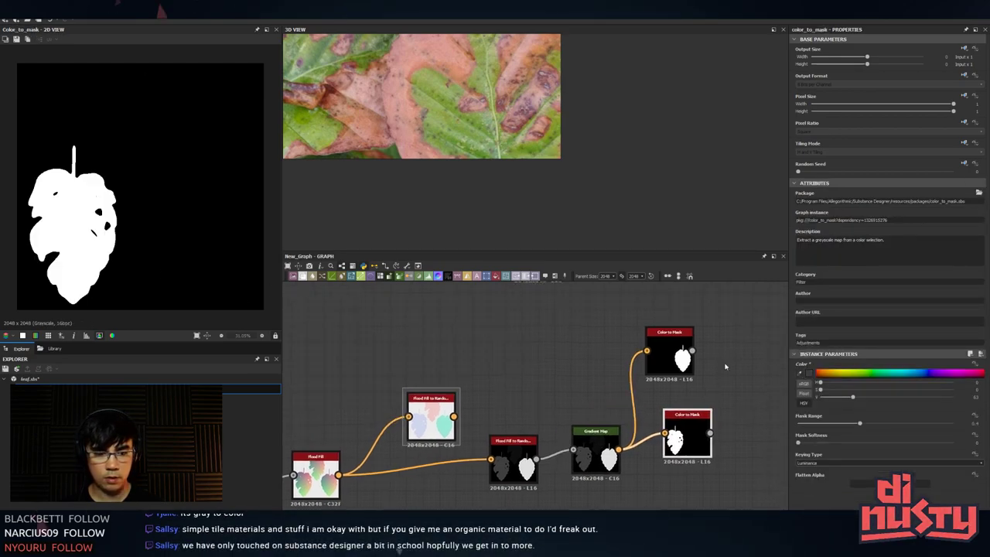
- Stack the two Color to Mask nodes one above the other and move them together beside the grayscale mask chain
double_click(668, 357)
left_click_drag(677, 353, 701, 319)
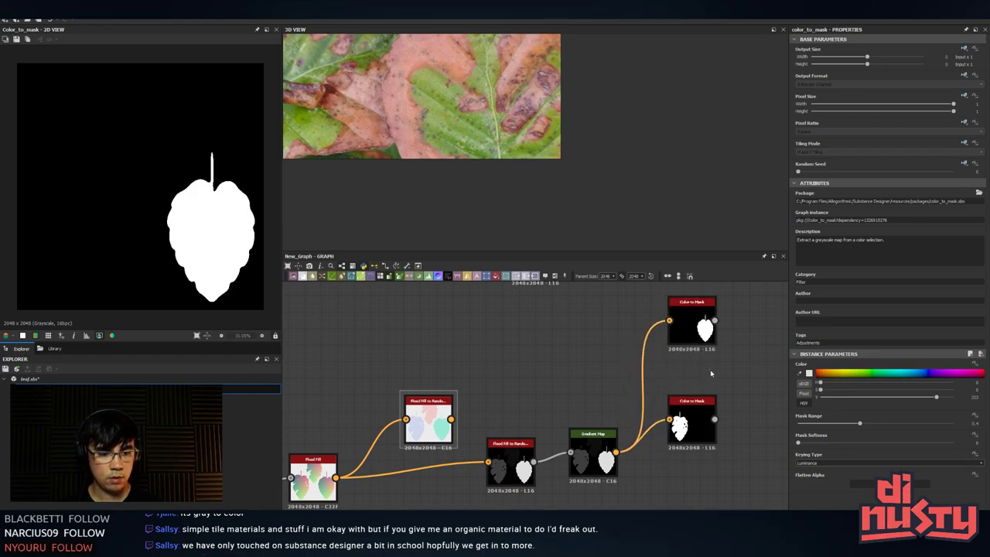
left_click_drag(702, 406, 703, 381)
scroll(751, 352, "down", 2)
middle_click_drag(753, 353, 638, 459)
scroll(638, 460, "down", 1)
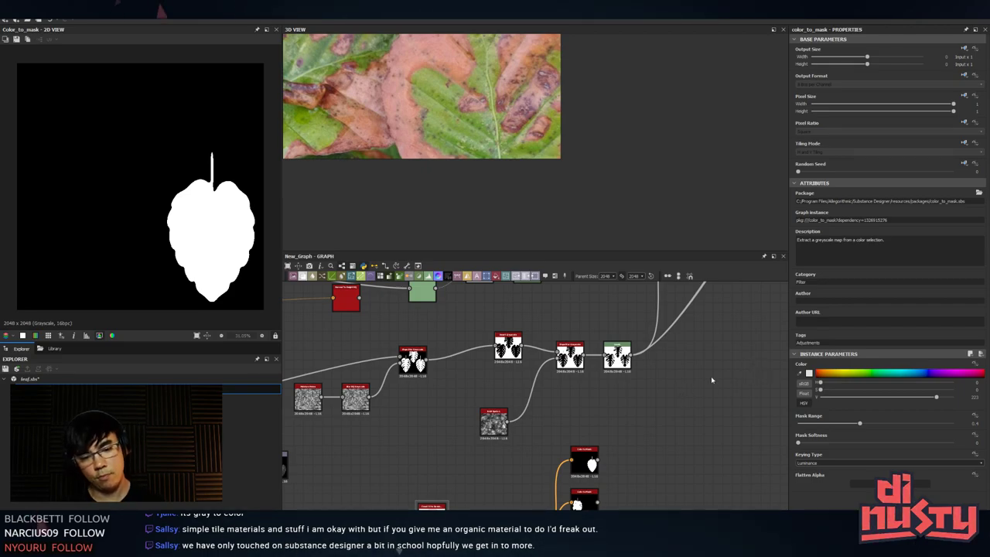
middle_click_drag(712, 379, 656, 430)
scroll(683, 426, "down", 2)
left_click_drag(602, 471, 560, 520)
left_click_drag(571, 487, 624, 447)
middle_click_drag(645, 444, 651, 423)
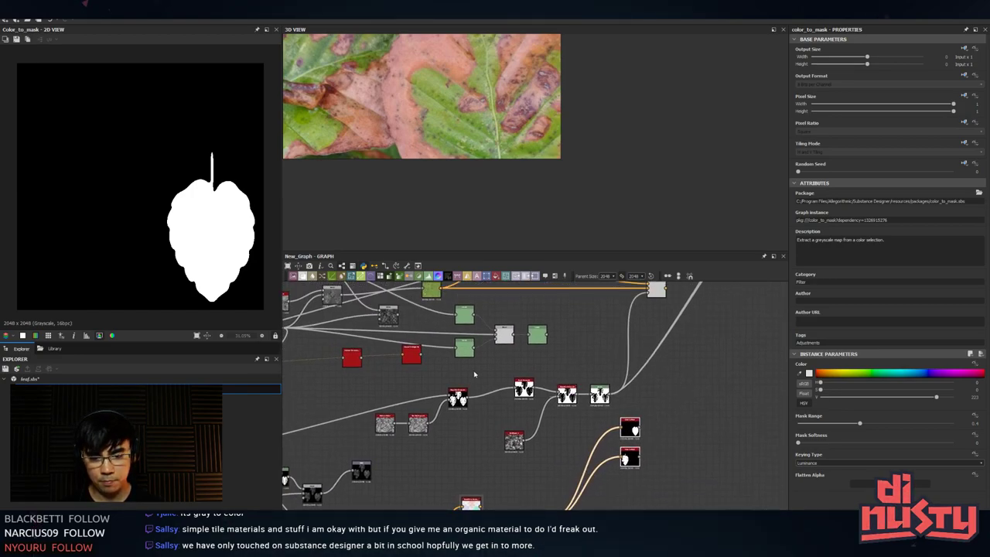
- Shift the last nodes of the grayscale mask chain and the Max (Lighten) Blend slightly to tidy the graph
left_click_drag(475, 375, 595, 440)
left_click_drag(599, 400, 610, 386)
left_click(628, 393)
middle_click_drag(628, 393, 543, 469)
scroll(544, 469, "down", 1)
left_click_drag(569, 385, 586, 360)
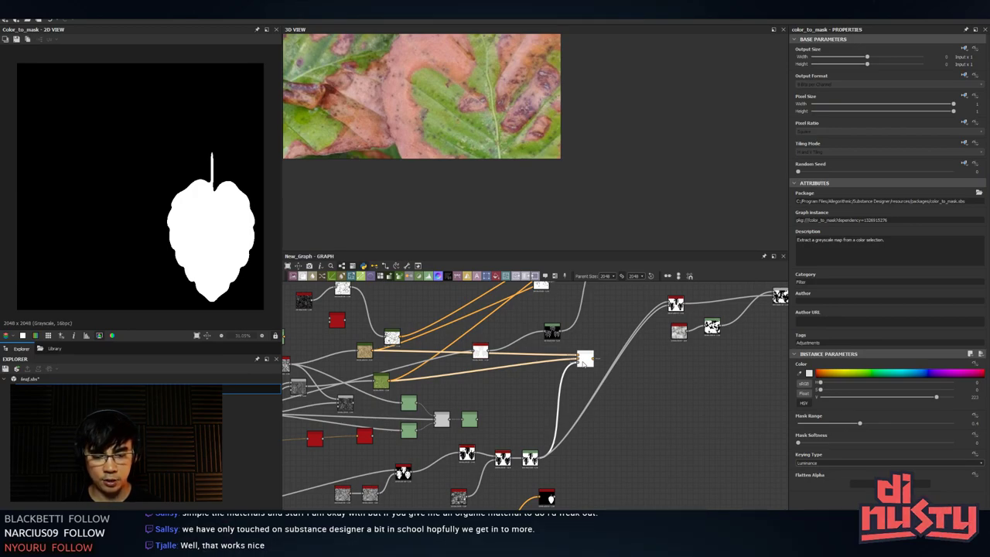
- Examine the Max (Lighten) Blend, the final color Blend and the Multiply mask Blend in the 2D view
double_click(586, 360)
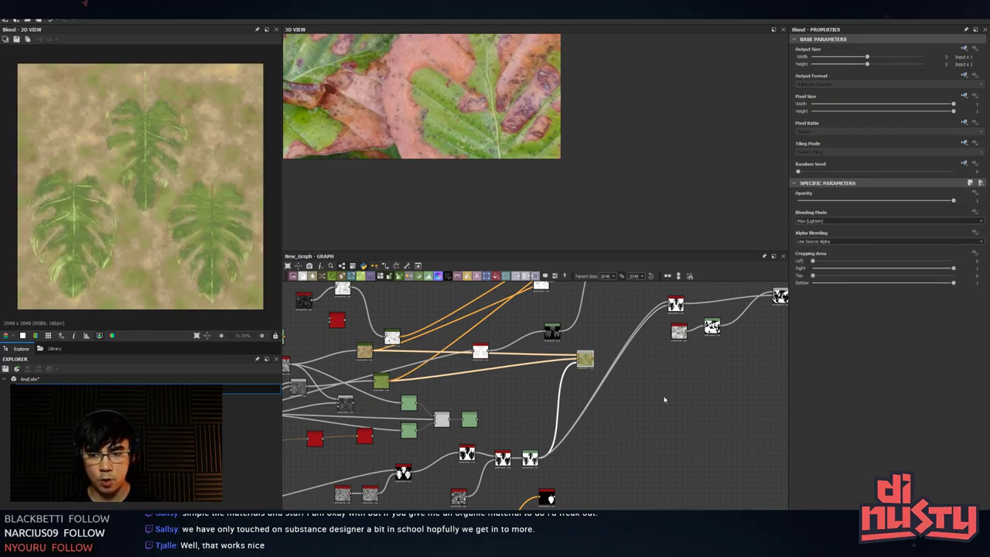
middle_click_drag(665, 400, 655, 404)
scroll(93, 252, "up", 5)
middle_click_drag(212, 249, 112, 249)
middle_click_drag(263, 247, 142, 247)
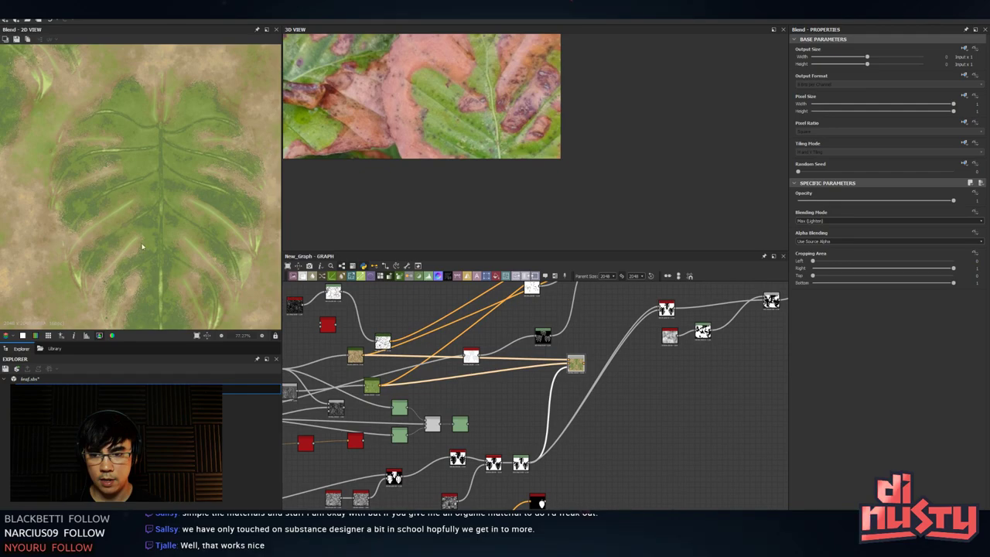
middle_click_drag(743, 321, 628, 424)
scroll(597, 468, "down", 2)
double_click(670, 405)
scroll(630, 446, "down", 2)
scroll(623, 426, "up", 3)
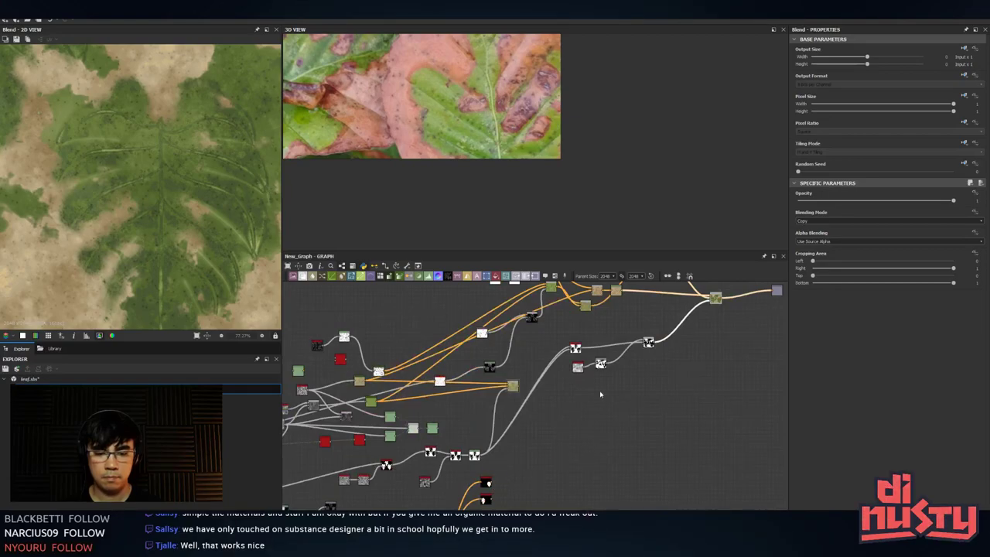
double_click(648, 341)
scroll(648, 341, "down", 2)
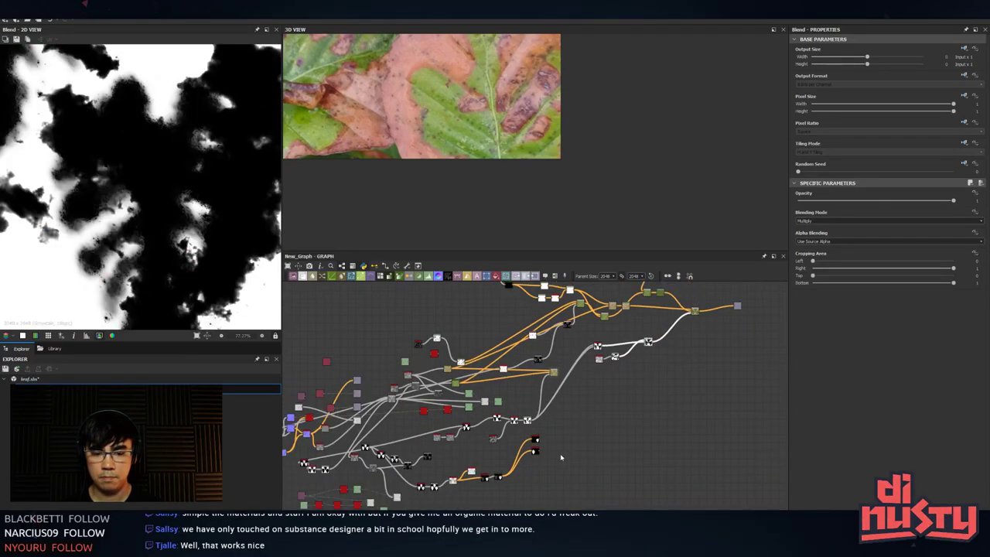
- Line up the Levels and Clouds 2 nodes to the left of the Multiply Blend, below the other mask input
left_click_drag(646, 347, 641, 359)
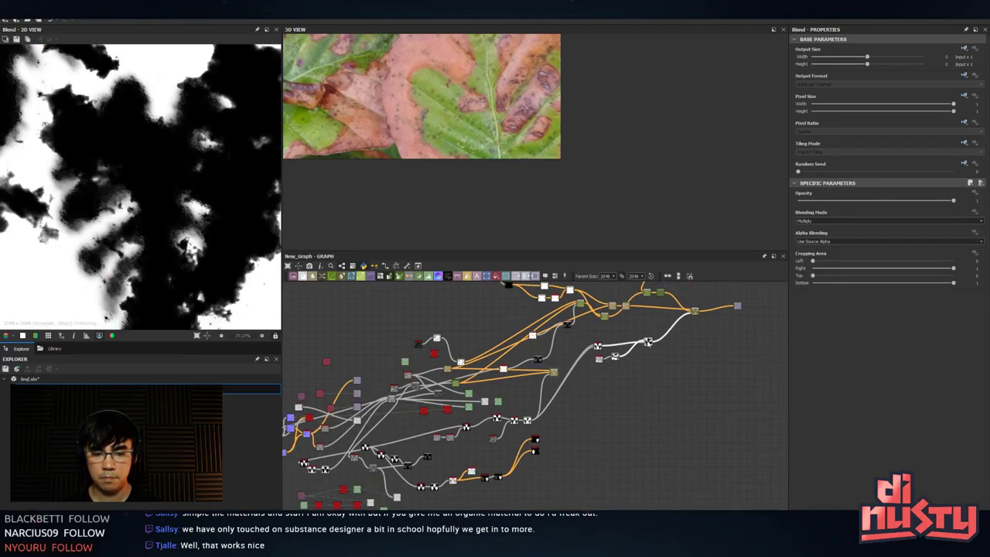
scroll(626, 363, "up", 6)
left_click_drag(586, 344, 567, 401)
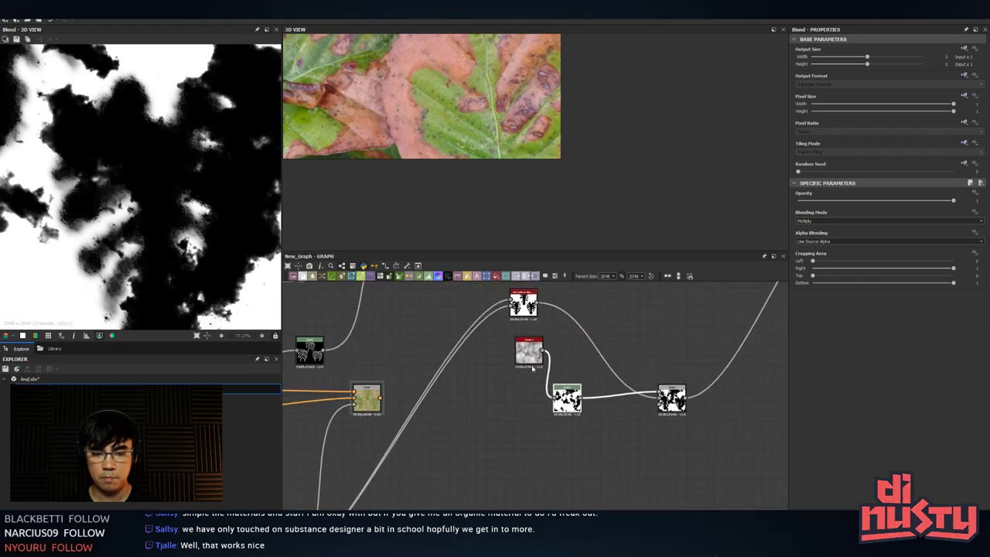
left_click_drag(531, 365, 509, 405)
left_click(647, 415)
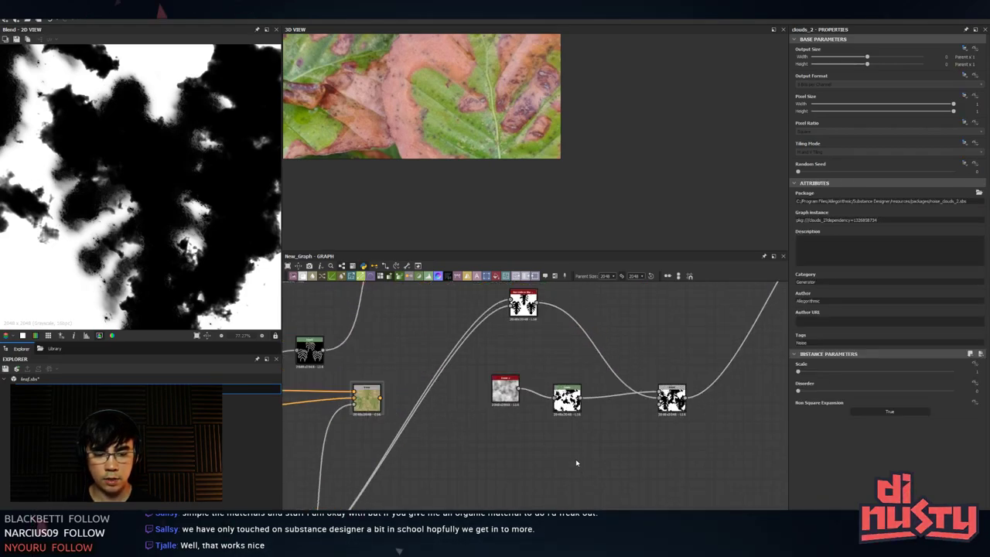
- Disconnect Levels from the Multiply Blend and connect the upper Color to Mask node in its place
middle_click_drag(580, 459, 528, 423)
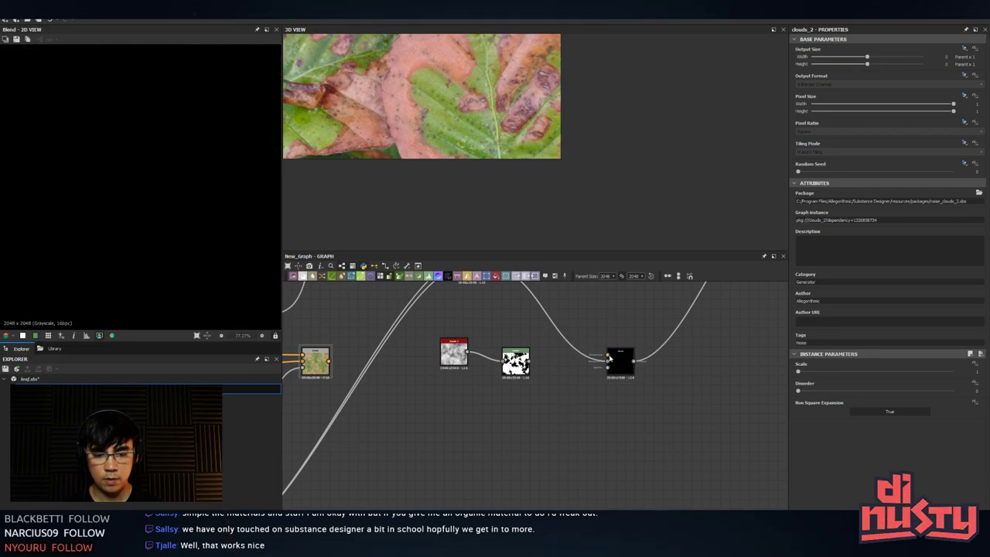
middle_click_drag(525, 461, 542, 209)
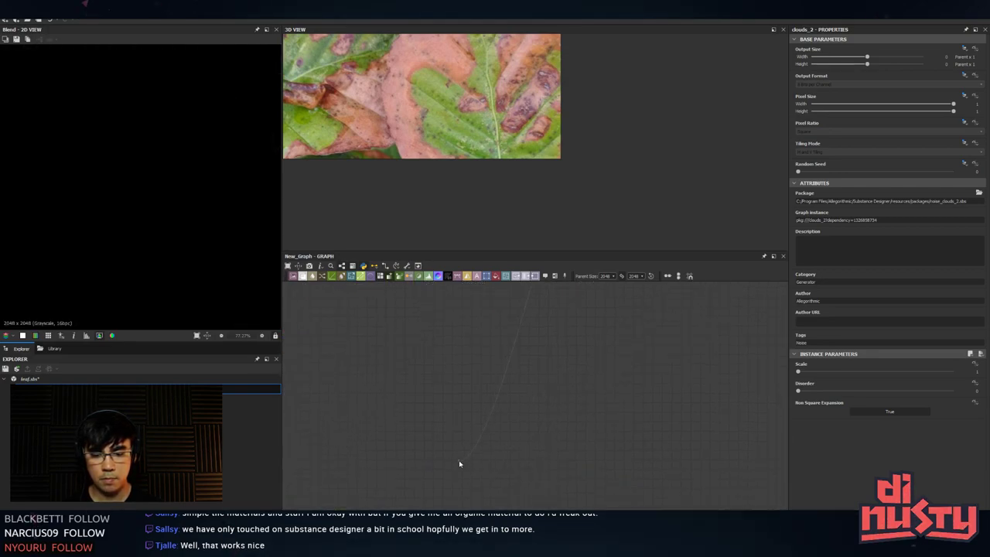
scroll(454, 458, "down", 4)
middle_click_drag(436, 349, 484, 454)
scroll(483, 449, "up", 3)
left_click(460, 404)
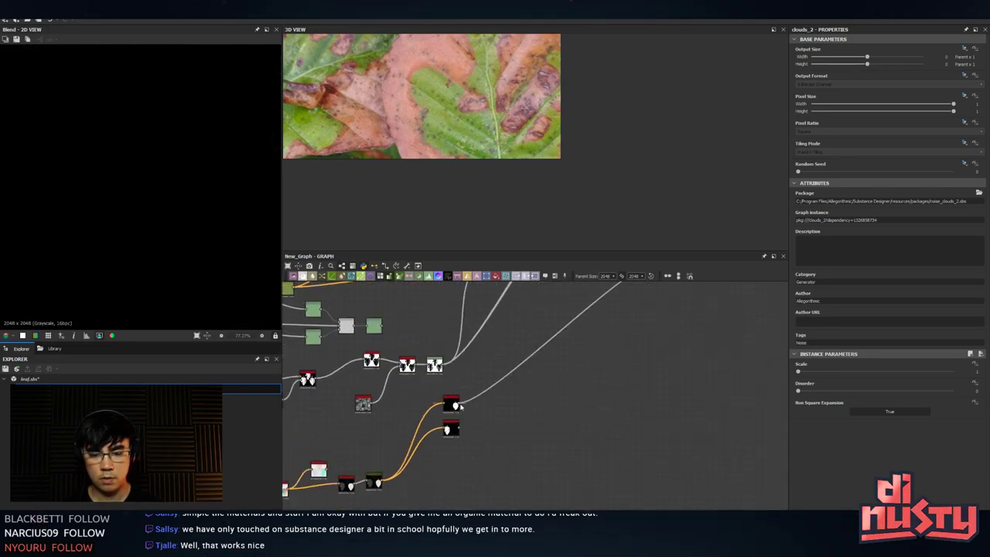
middle_click_drag(638, 294, 553, 437)
left_click(582, 408)
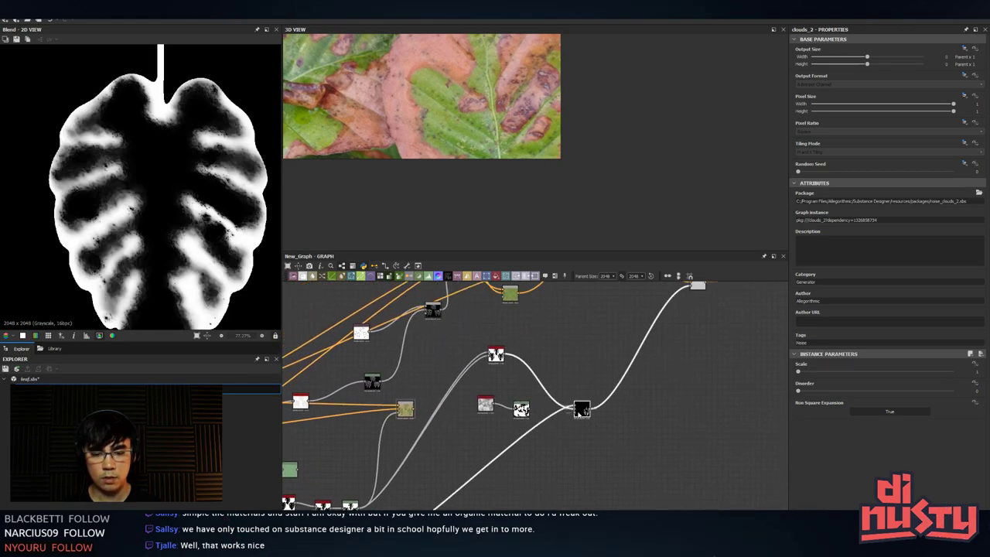
mouse_move(481, 403)
middle_mouse_down()
mouse_move(536, 397)
mouse_move(493, 397)
middle_mouse_up()
scroll(493, 397, "down", 2)
left_click(597, 452)
scroll(126, 214, "down", 2)
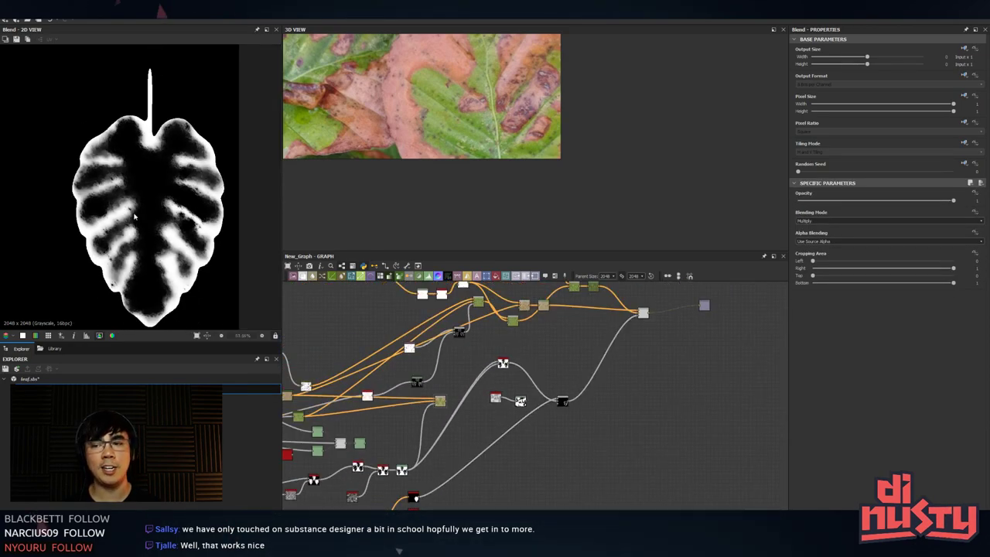
middle_click_drag(586, 469, 595, 462)
scroll(595, 461, "up", 2)
key("space")
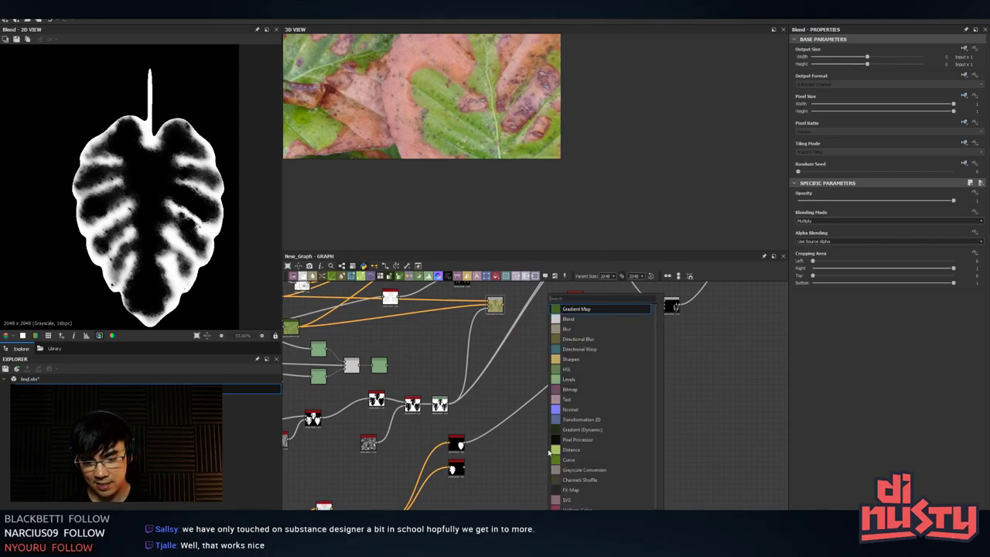
type("invert")
key("Return")
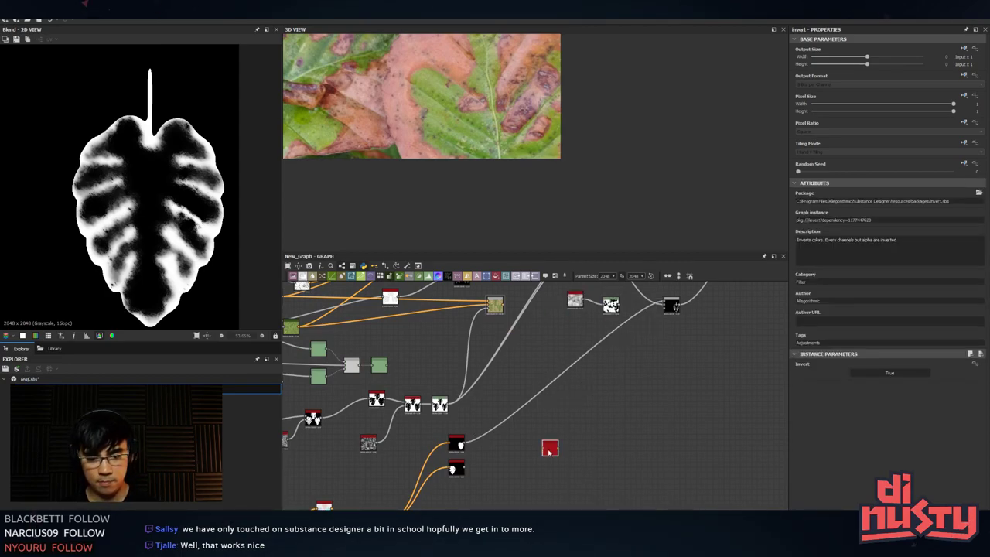
key("Delete")
key("space")
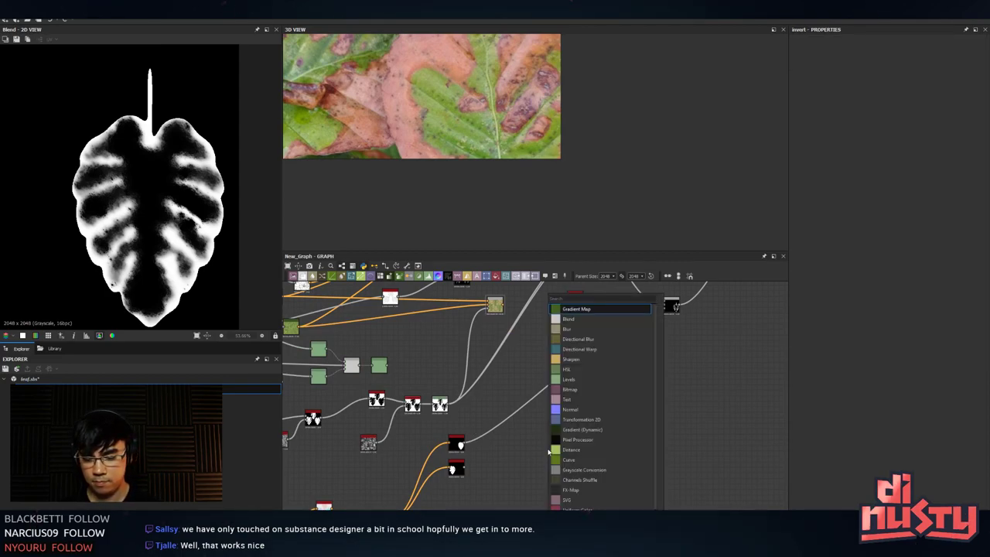
type("invert")
key("Down")
key("Return")
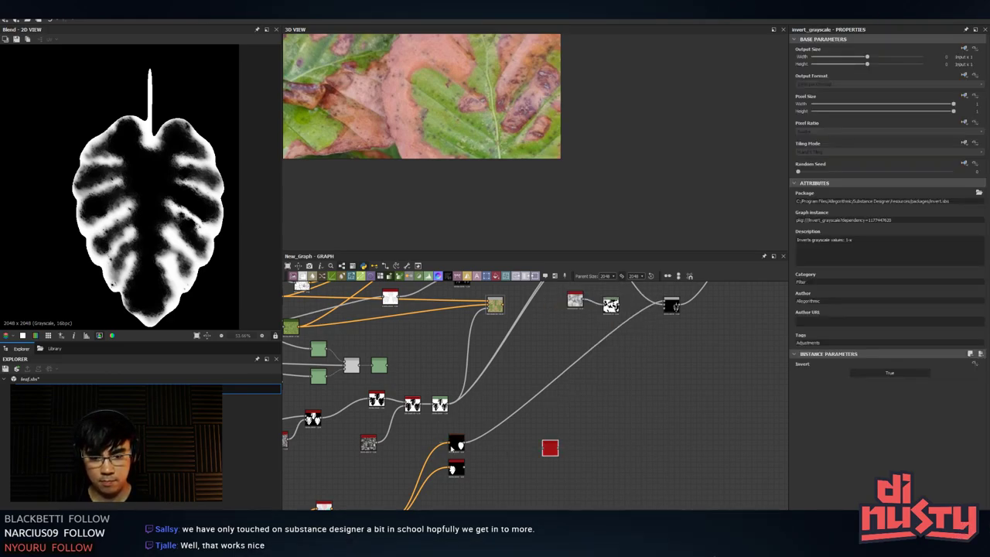
key("Delete")
- Add an Invert Grayscale node between the upper Color to Mask and the Multiply Blend, partway along the link
key("space")
type("invert")
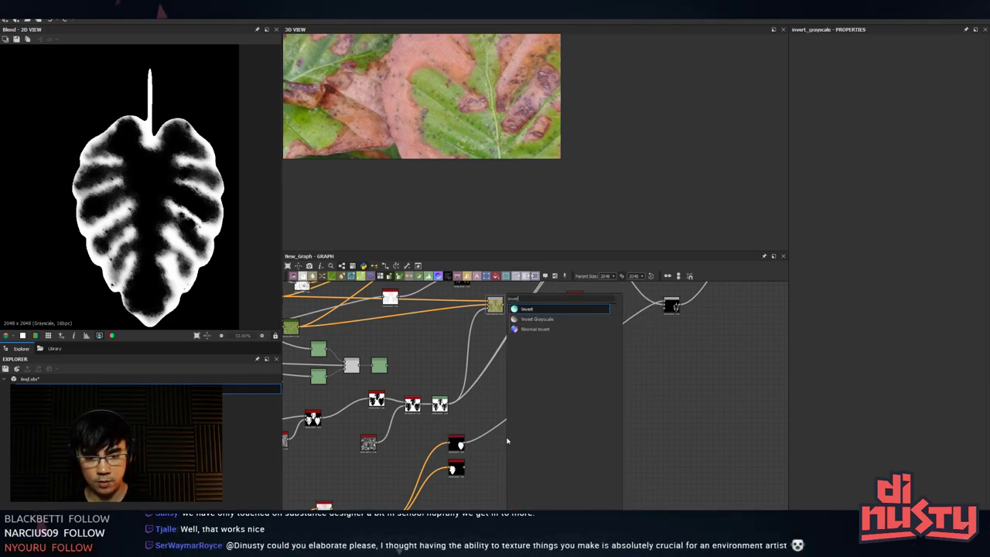
key("Down")
key("Return")
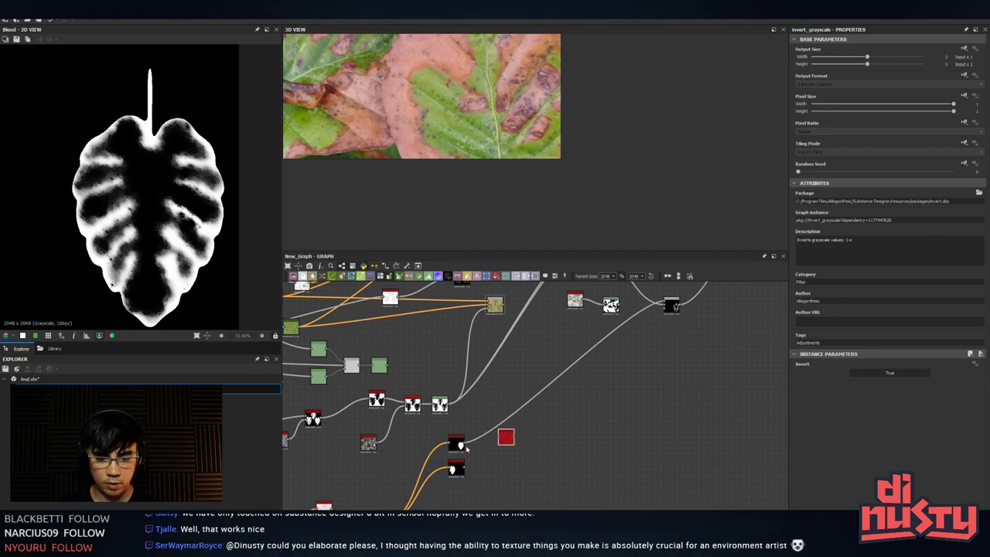
left_click(523, 434)
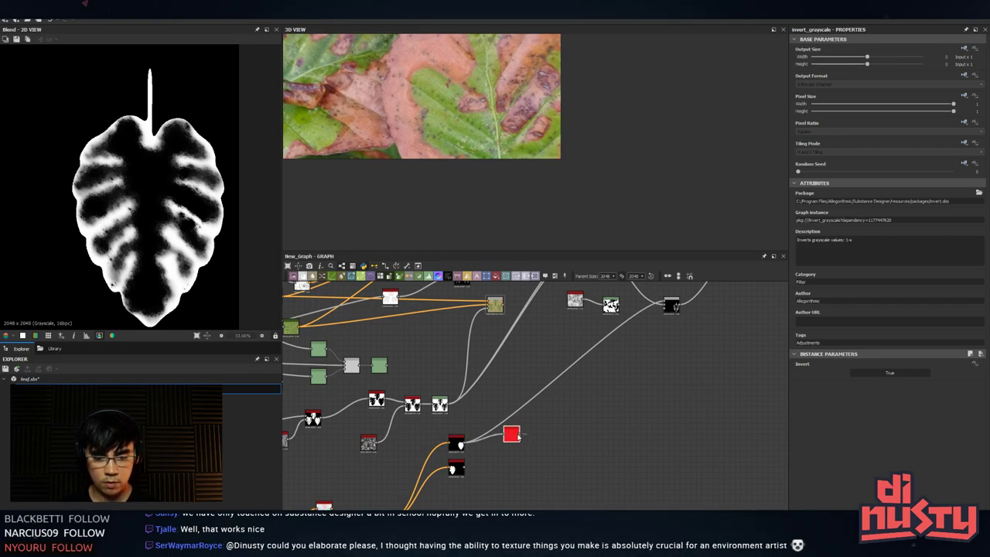
left_click_drag(511, 434, 567, 395)
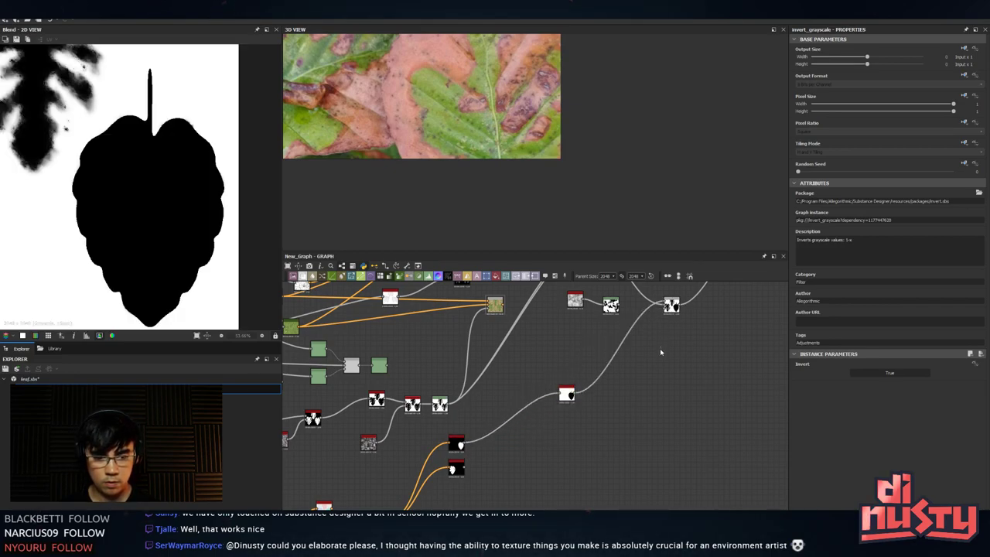
- Examine the Multiply Blend mask across all three leaves and the final color Blend around the whole leaf's stem
left_click(672, 304)
scroll(223, 157, "up", 2)
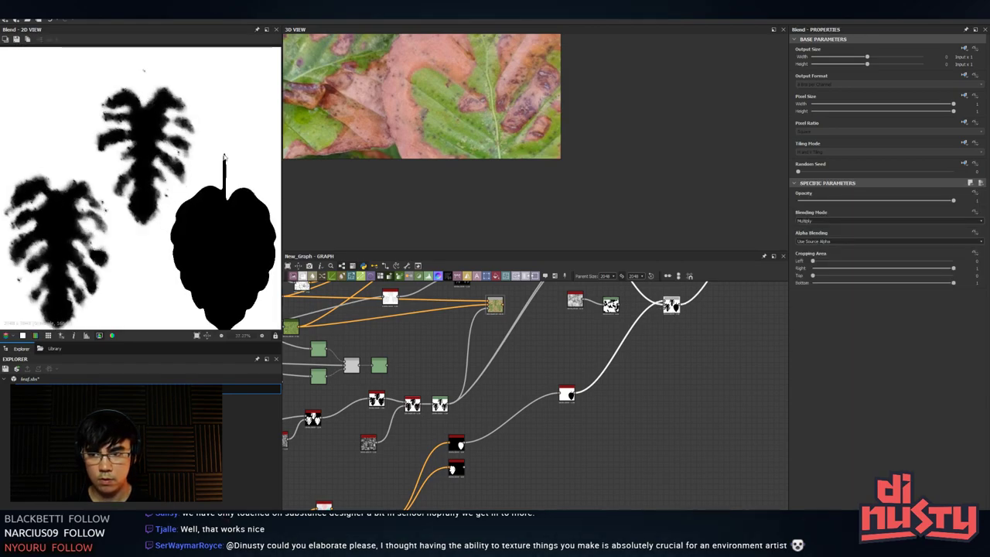
scroll(563, 326, "down", 1)
middle_click_drag(729, 314, 636, 456)
scroll(636, 456, "down", 1)
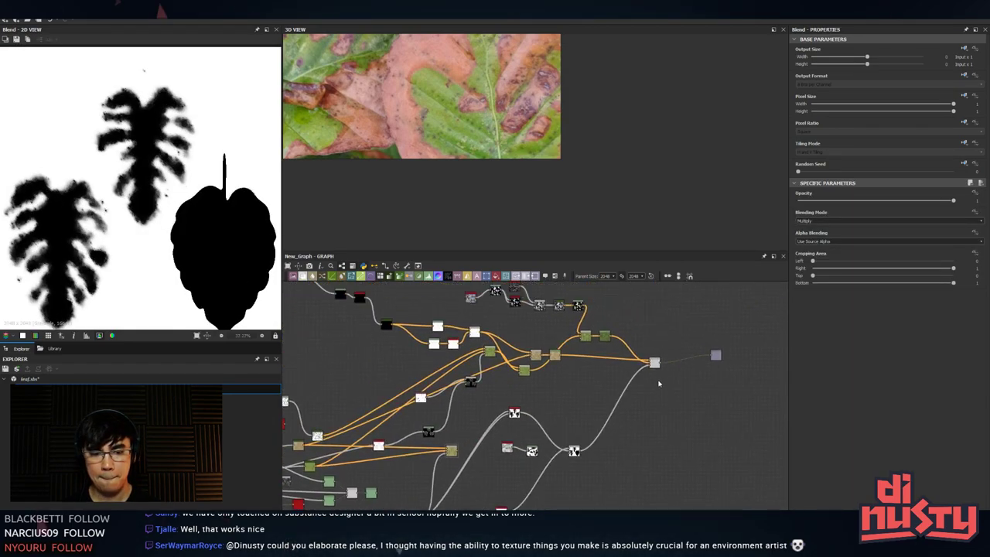
double_click(656, 363)
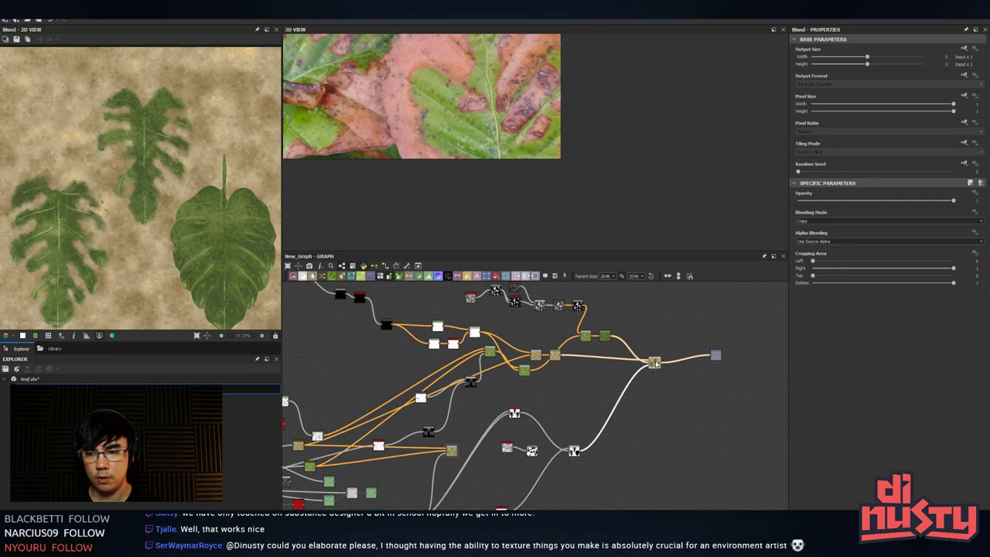
scroll(218, 260, "up", 6)
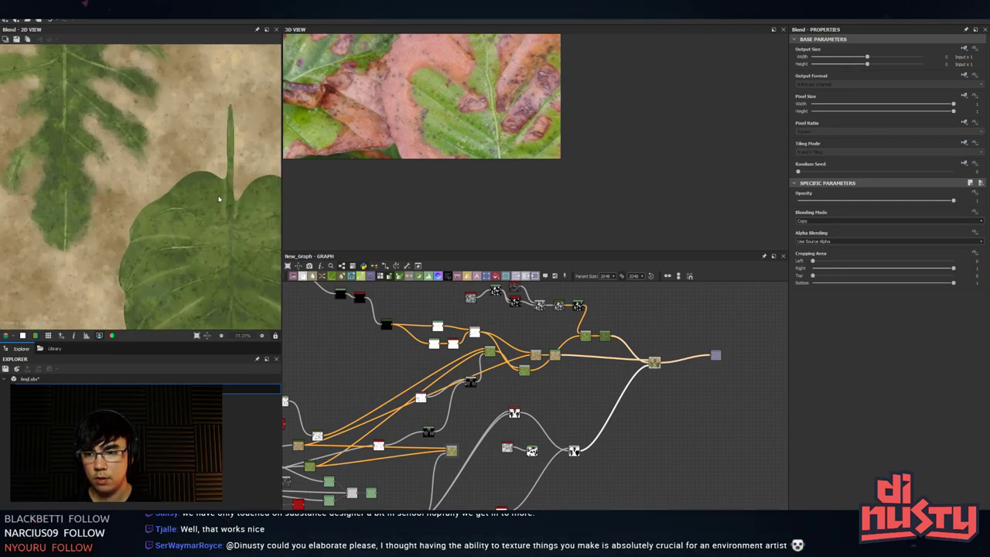
scroll(592, 321, "up", 2)
scroll(592, 322, "down", 1)
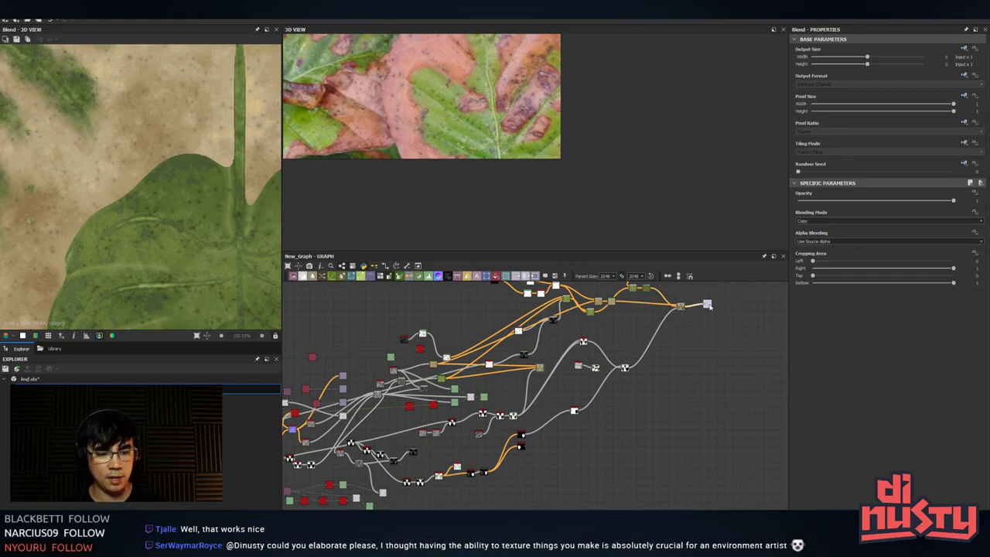
- Preview the Base Color output and move its node closer to the final color Blend
left_click(704, 306)
scroll(144, 178, "down", 3)
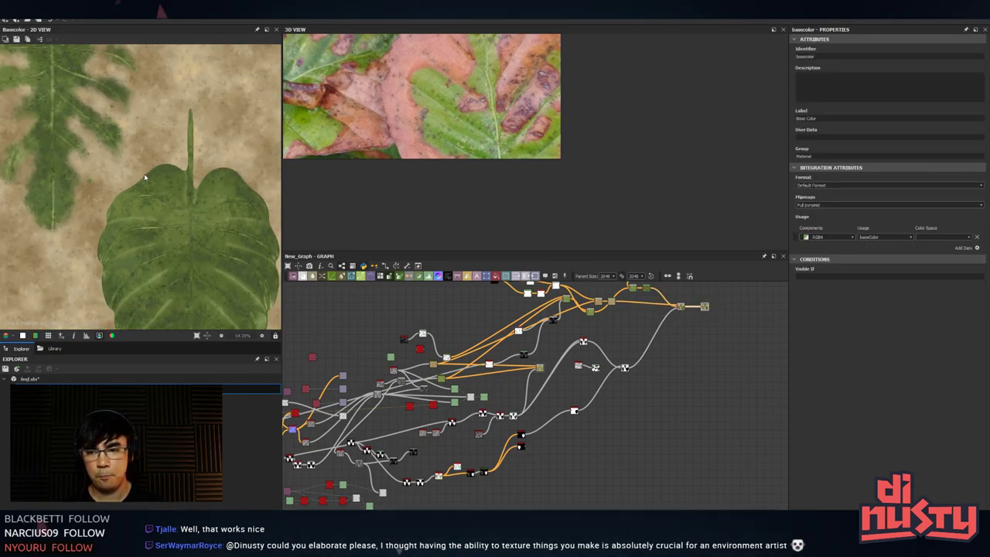
scroll(659, 417, "up", 5)
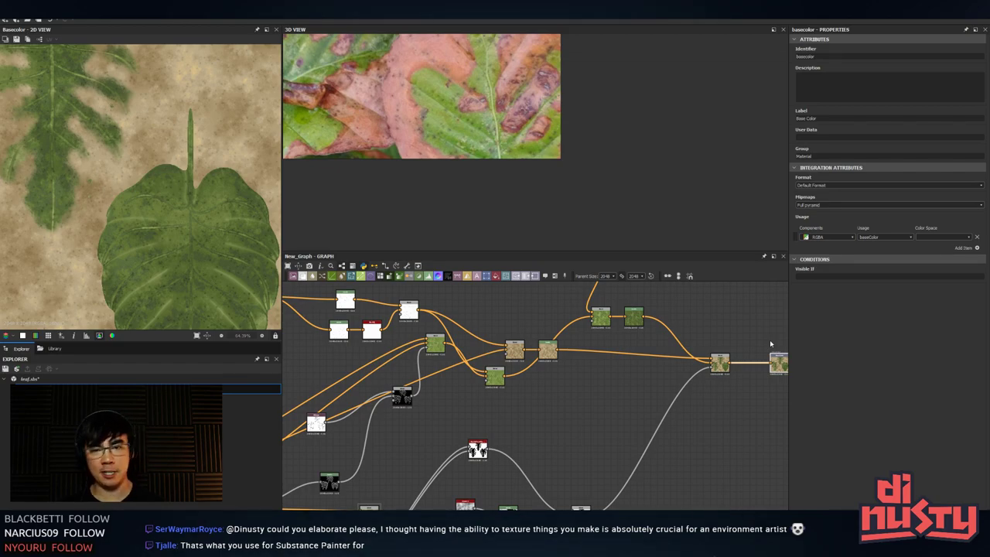
left_click_drag(781, 367, 767, 367)
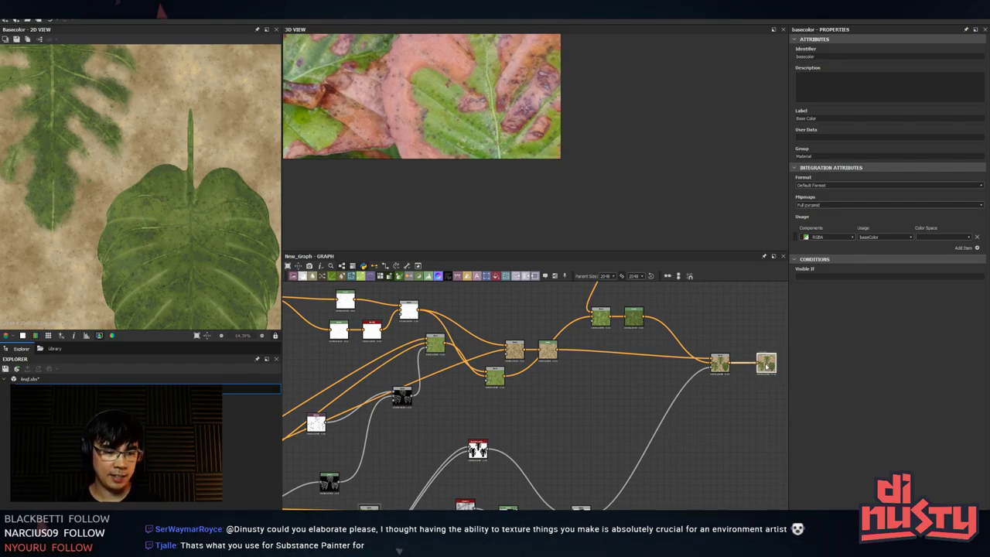
- Compare the final color Blend with the Base Color output across all three leaves
double_click(725, 367)
middle_click_drag(674, 475, 671, 431)
left_click(766, 352)
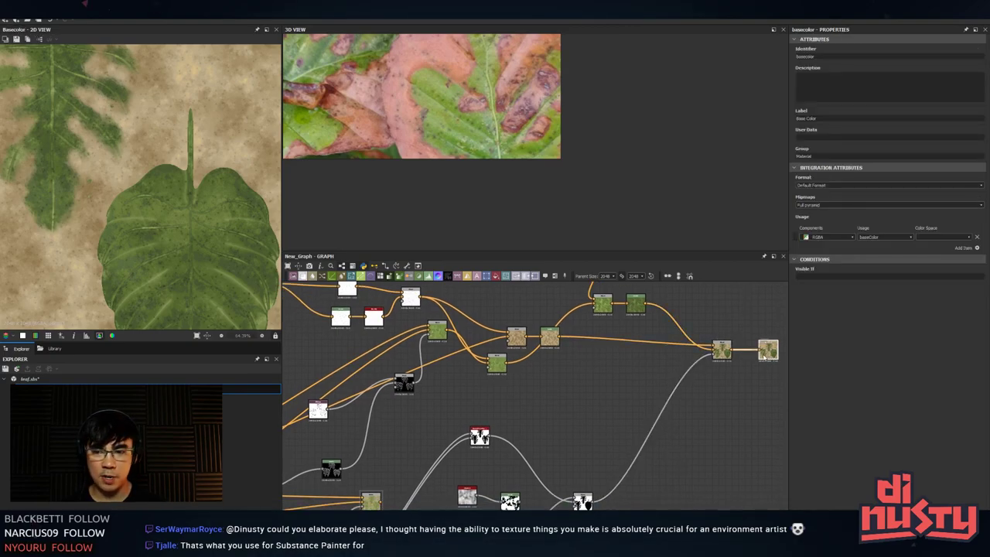
left_click(725, 356)
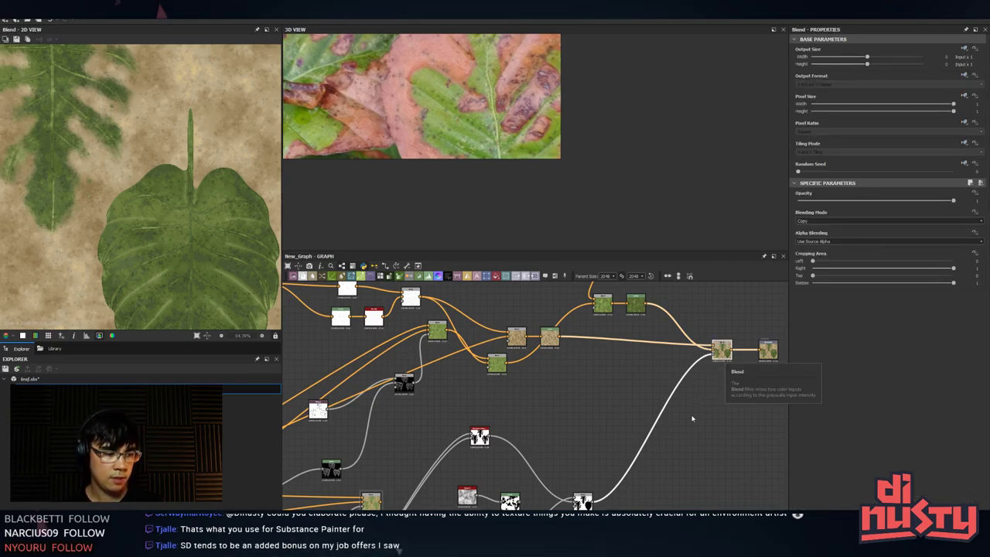
middle_click_drag(693, 418, 619, 400)
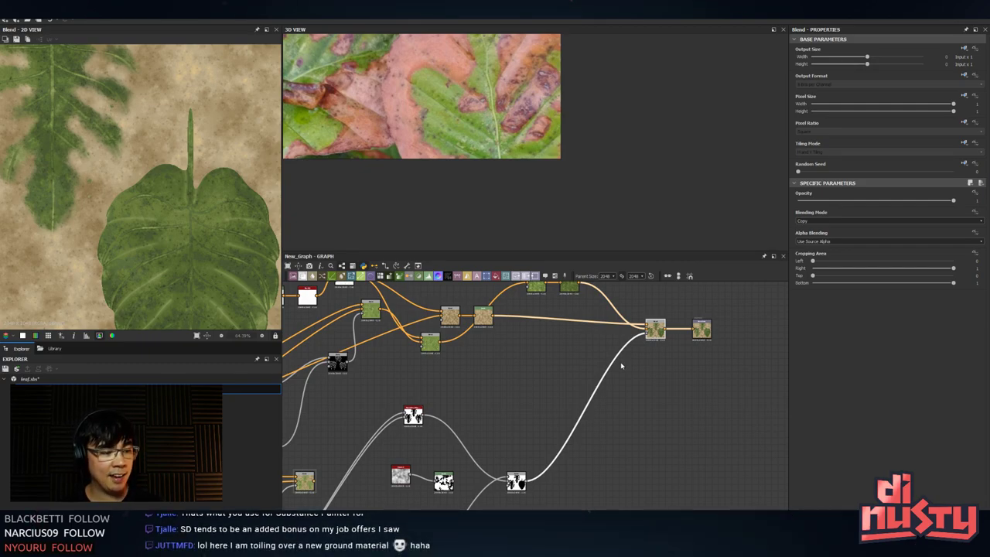
left_click(694, 336)
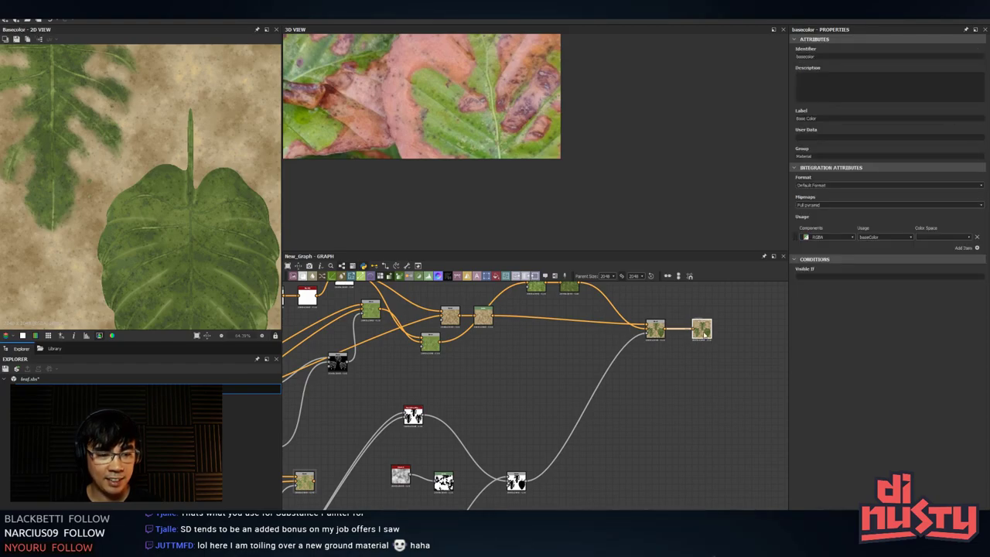
scroll(142, 184, "down", 4)
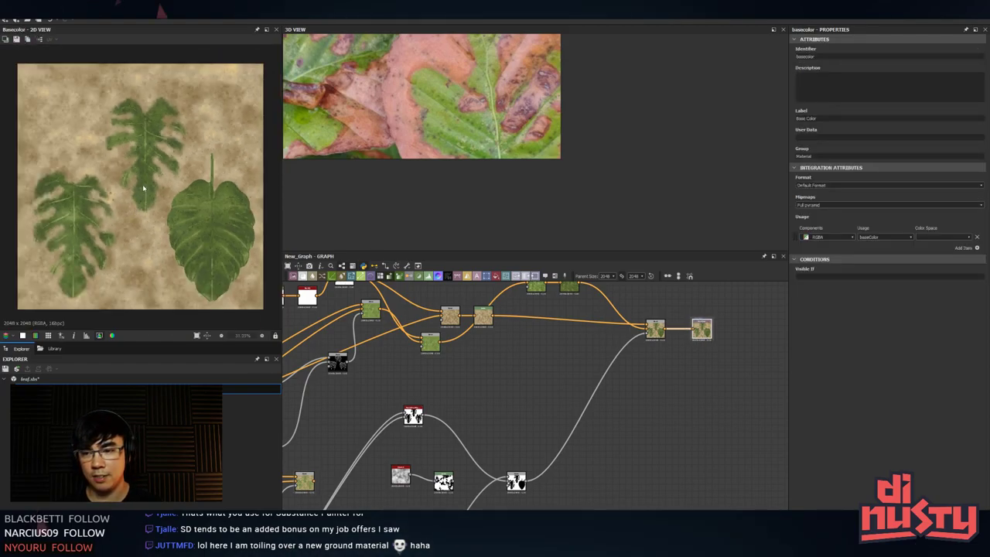
scroll(172, 266, "up", 5)
scroll(172, 265, "down", 1)
middle_click_drag(215, 276, 245, 211)
scroll(183, 241, "down", 1)
scroll(168, 221, "down", 1)
middle_click_drag(625, 369, 640, 357)
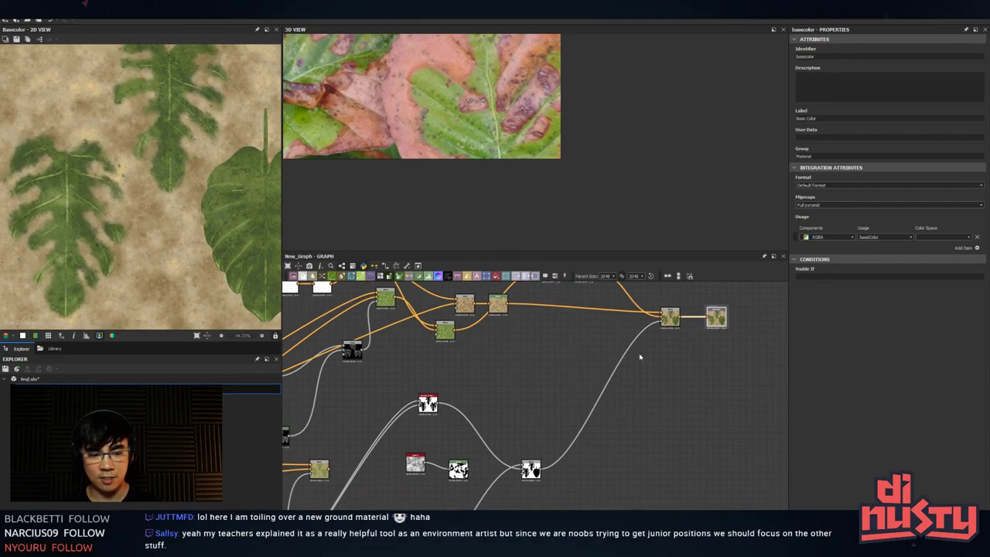
- Add a new Blend node between the Multiply Blend mask and the final color Blend, shifting the mask node slightly upward
left_click(649, 475)
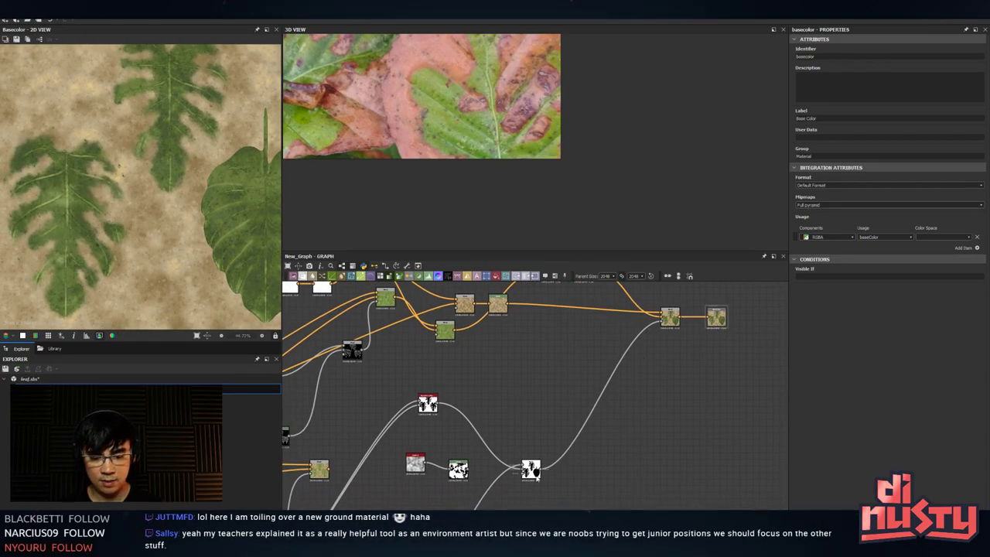
left_click_drag(531, 469, 538, 450)
left_click(634, 449)
key("space")
type("ble")
key("Down")
key("Down")
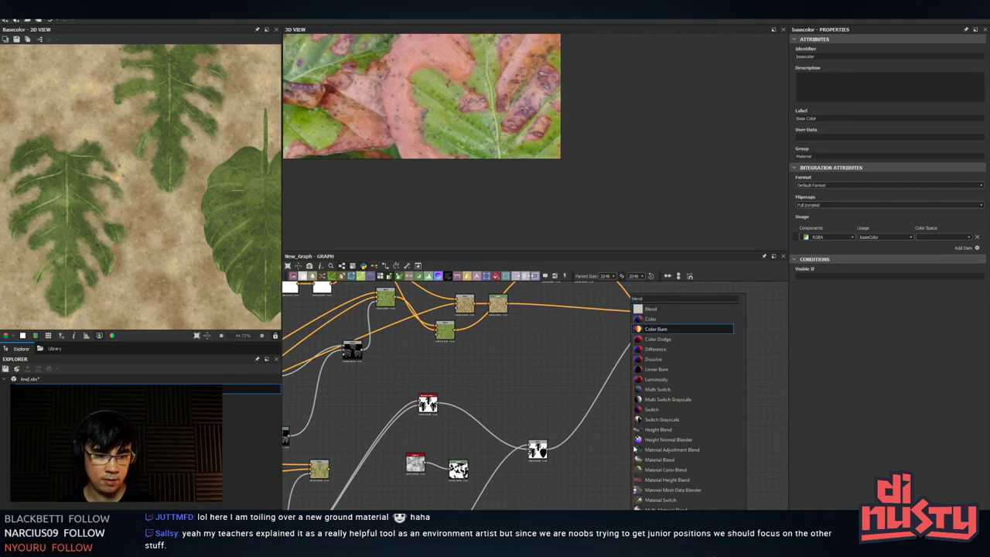
key("Up")
key("Up")
key("Return")
left_click_drag(631, 443, 585, 366)
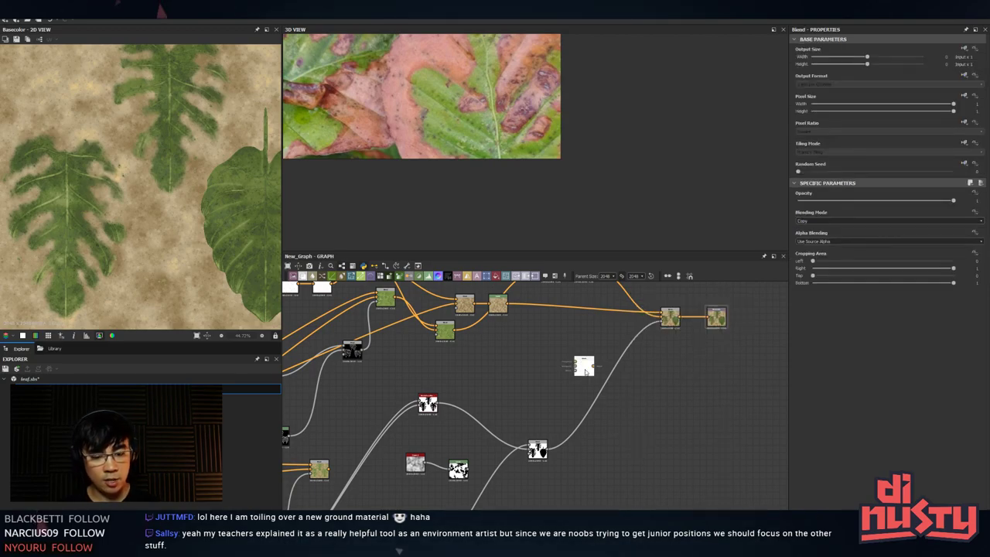
- Connect Levels as the new Blend's foreground and the Multiply Blend as its background, and move Levels with its noise node beside it
left_click_drag(548, 449, 576, 368)
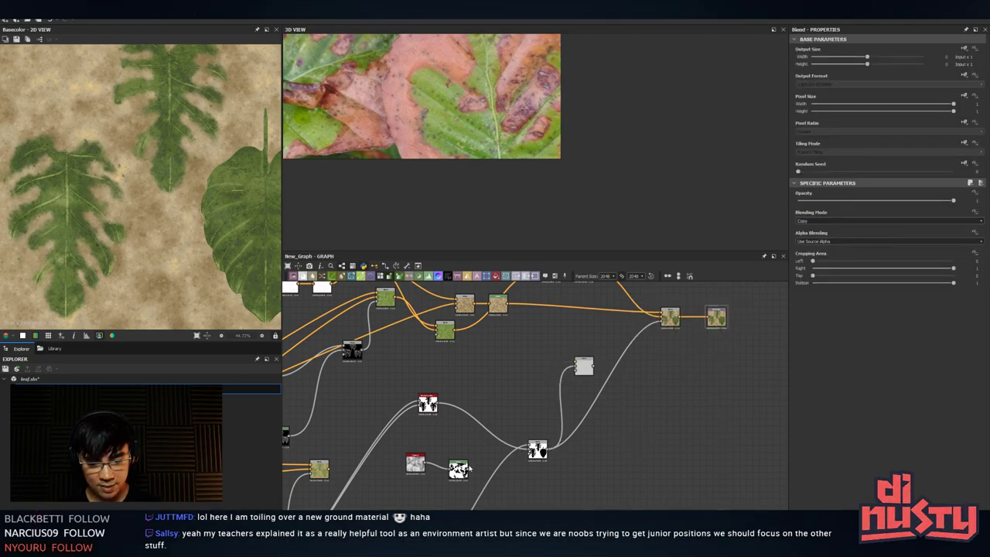
left_click_drag(489, 440, 574, 362)
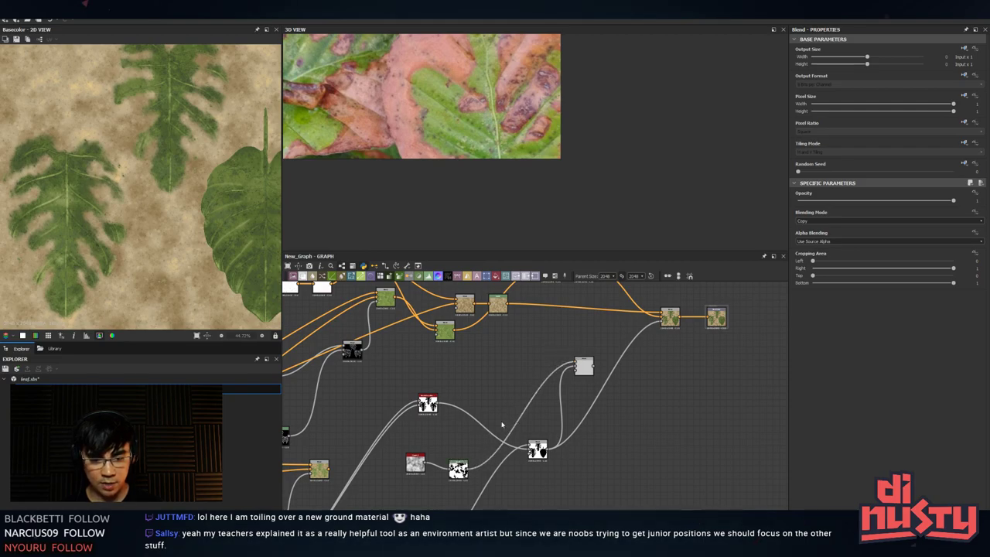
left_click_drag(458, 469, 492, 397)
left_click_drag(420, 468, 469, 354)
left_click_drag(493, 396, 506, 380)
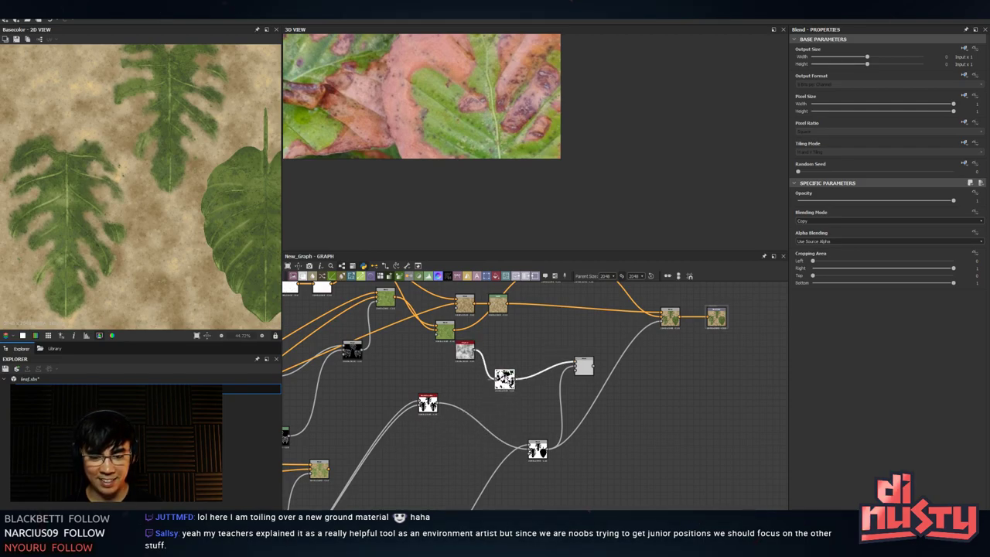
left_click_drag(465, 351, 460, 380)
- Set the new Blend's blending mode to Multiply and compare its mask with the Levels and leaf masks feeding it
double_click(585, 367)
left_click(852, 220)
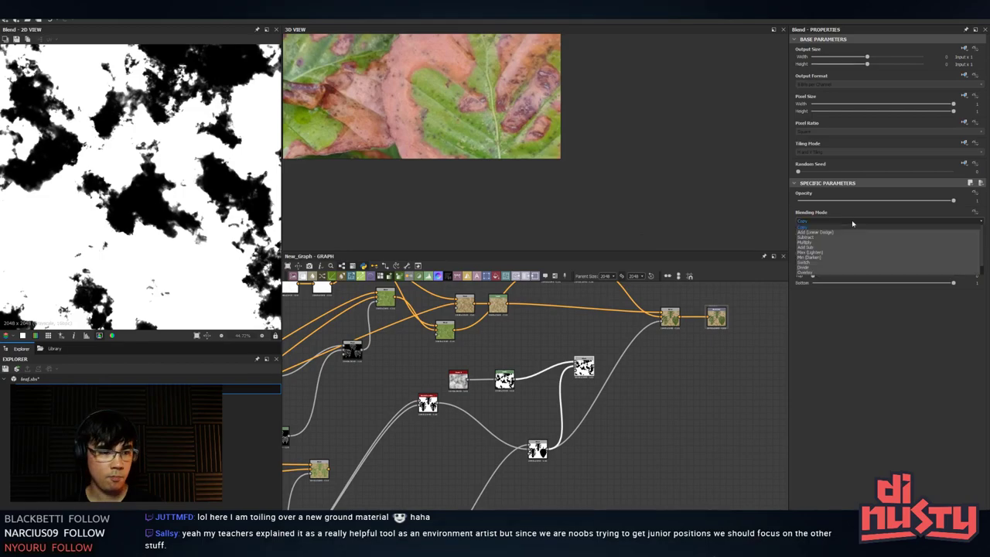
left_click(851, 222)
scroll(852, 220, "down", 1)
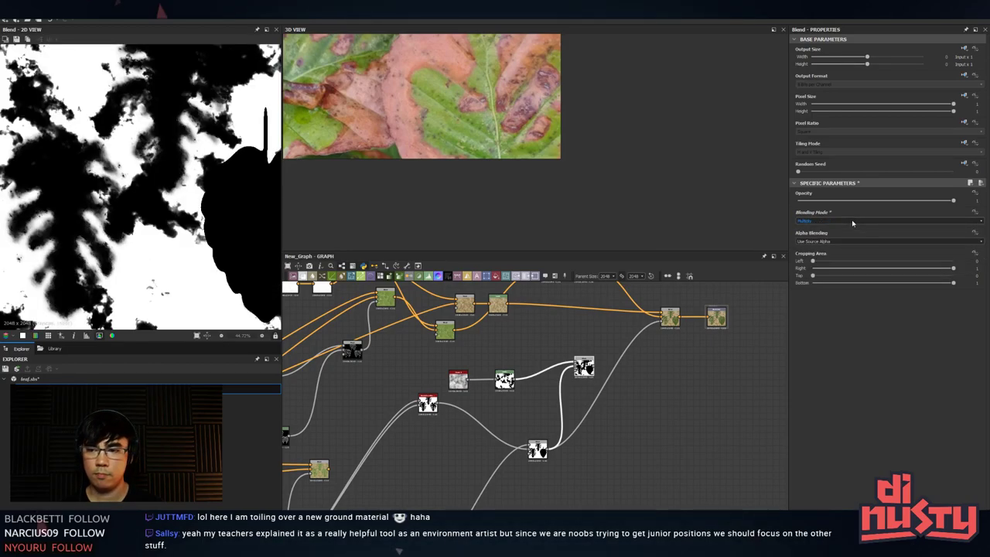
scroll(851, 222, "down", 1)
scroll(852, 222, "up", 1)
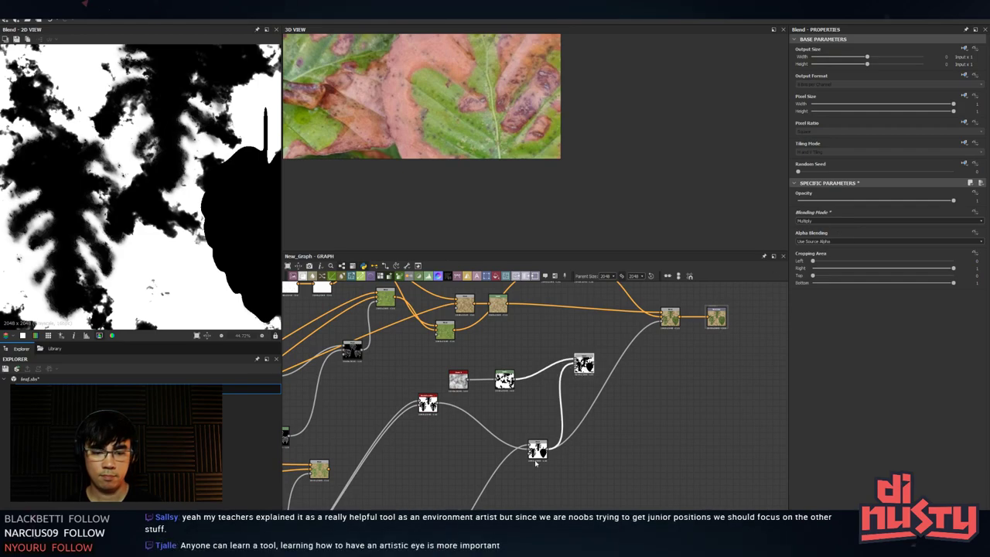
double_click(574, 365)
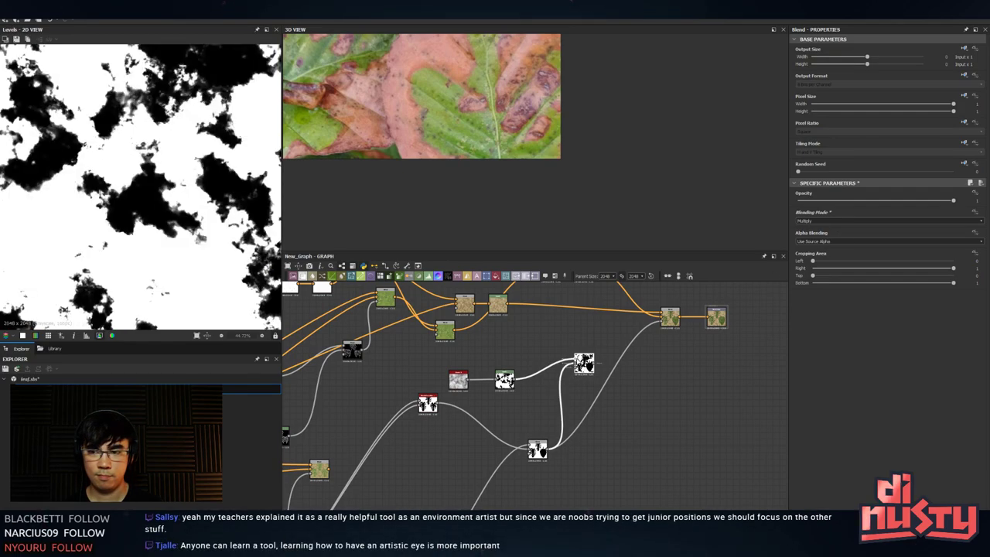
double_click(574, 360)
double_click(574, 364)
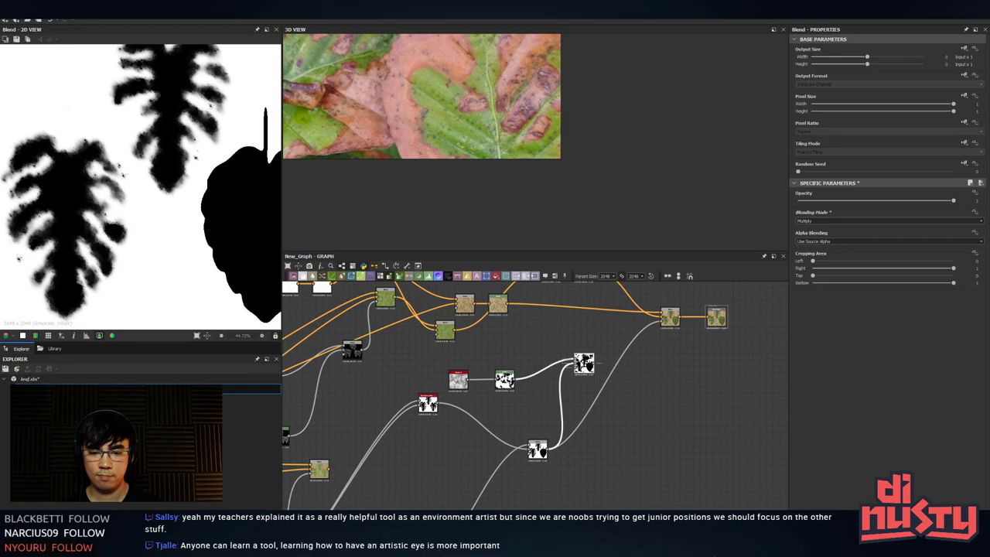
- Raise the black point in Levels slightly and connect the new Multiply Blend to the final color Blend's mask input
left_click(506, 381)
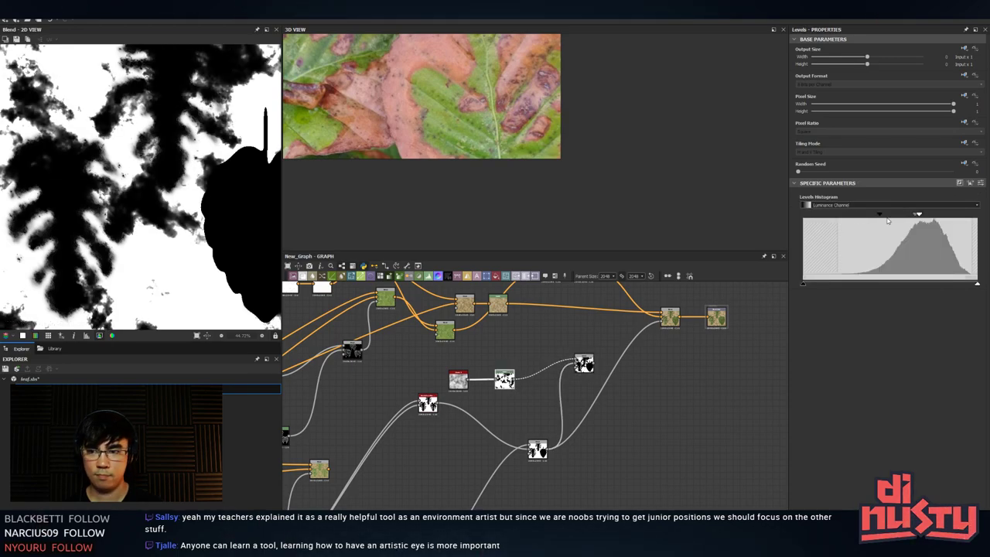
mouse_move(887, 222)
left_mouse_down()
mouse_move(935, 222)
mouse_move(904, 225)
mouse_move(931, 227)
mouse_move(922, 228)
left_mouse_up()
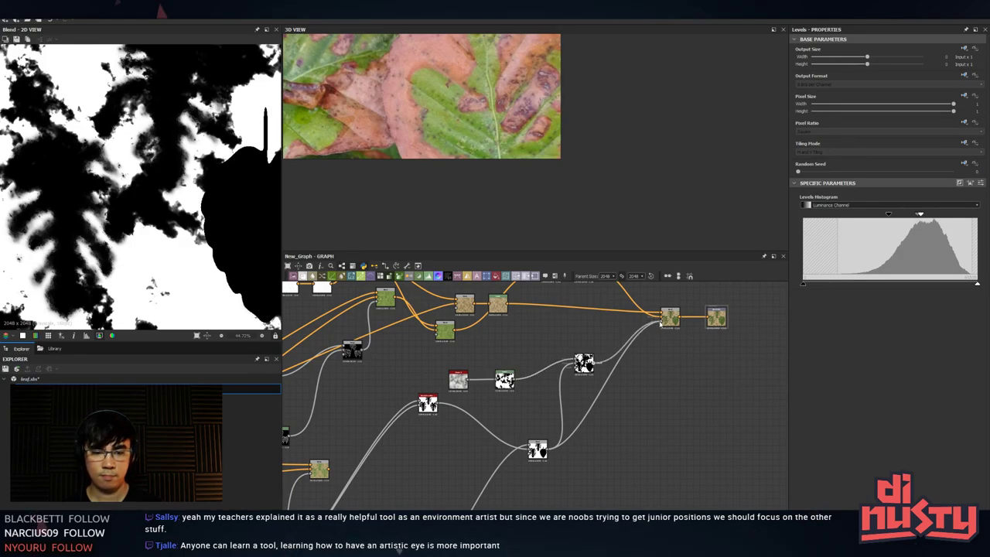
left_click(670, 316)
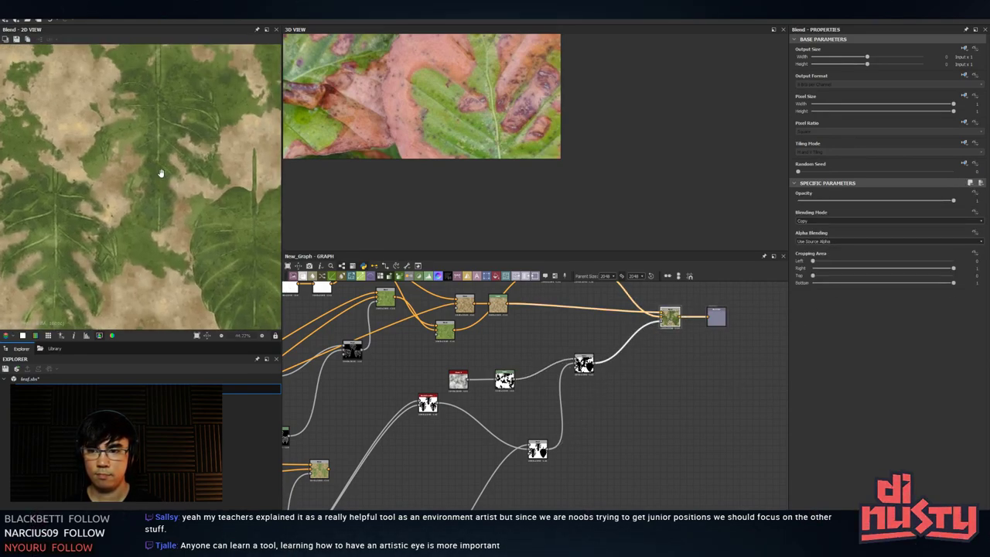
- Lower the Levels black point to its minimum for softer damage patches, and preview the final color Blend and Base Color output
left_click(583, 370)
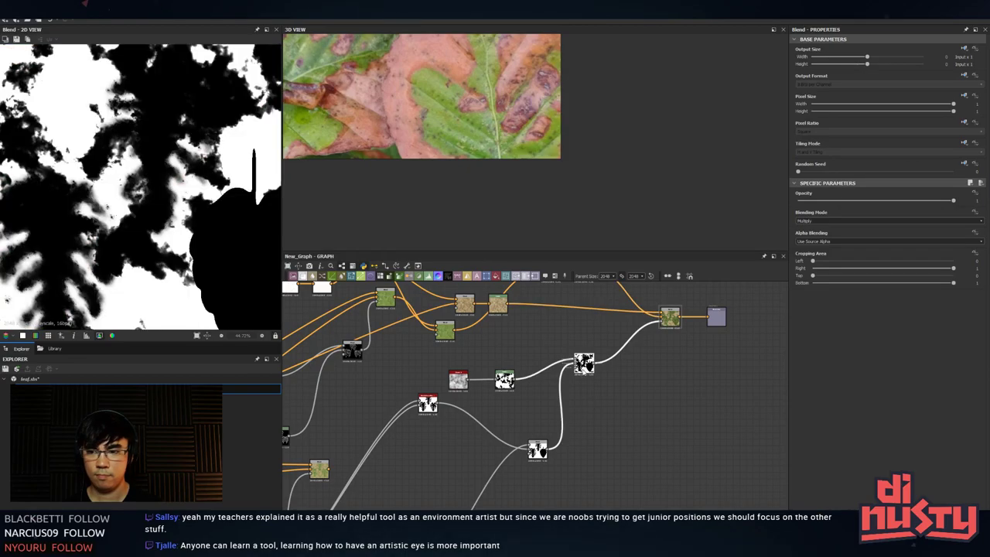
left_click(504, 387)
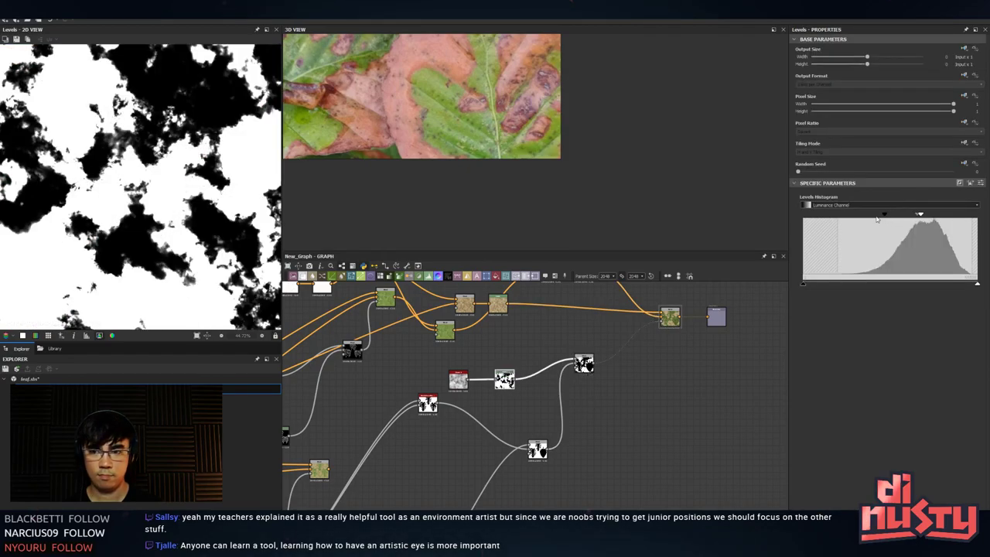
left_click_drag(889, 216, 780, 233)
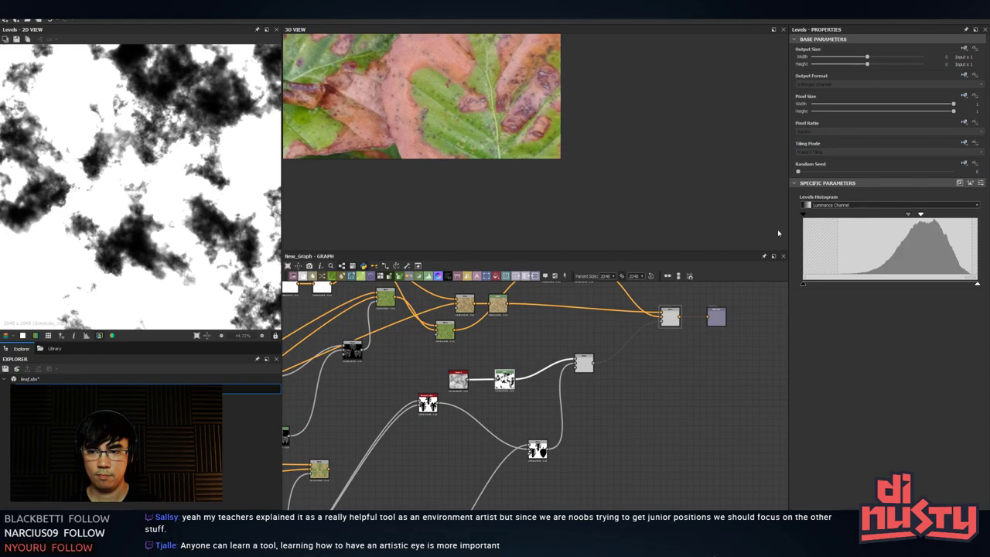
double_click(672, 317)
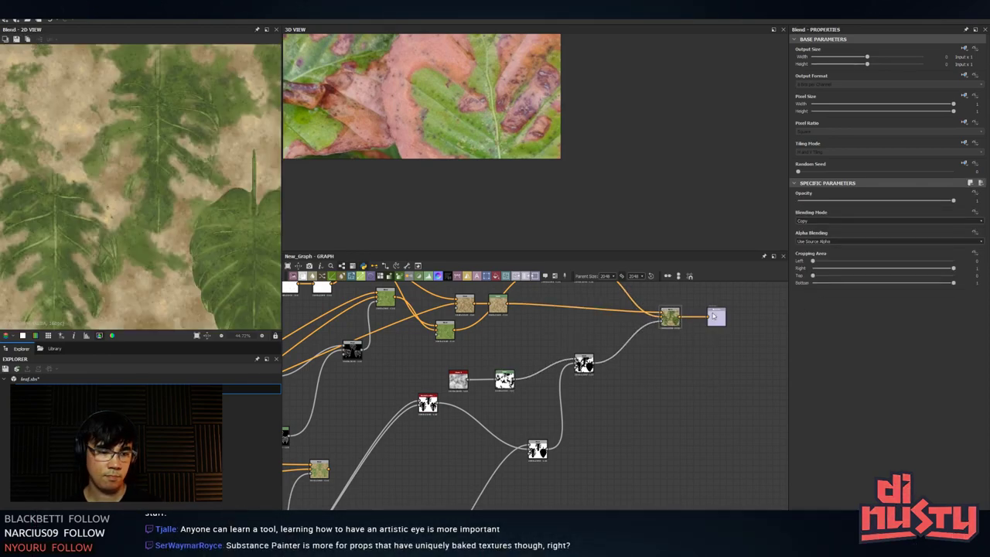
double_click(714, 315)
- Switch through Unity to Substance Painter, dismiss the new-version dialog and quit the Activation wizard
key("alt+Tab")
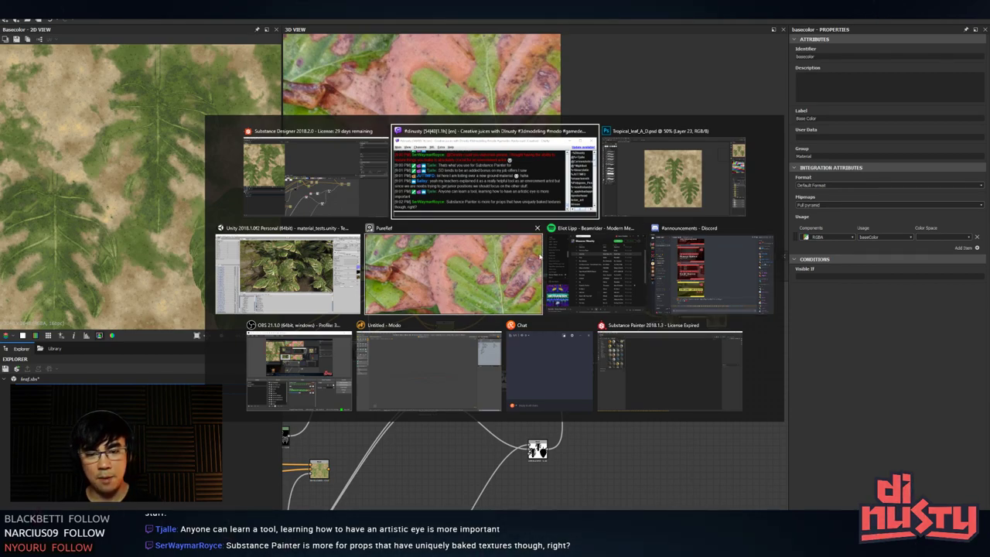
left_click(338, 246)
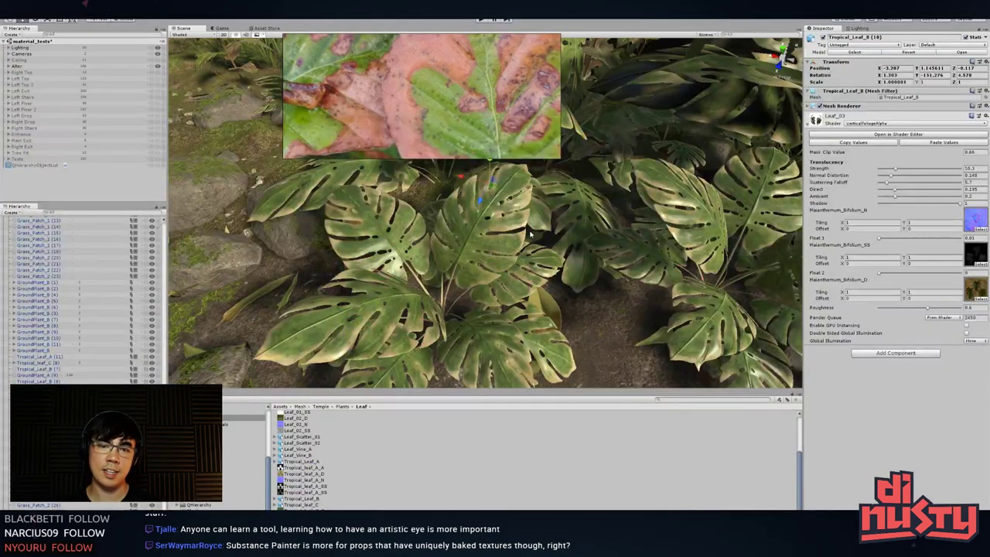
key("alt+Tab")
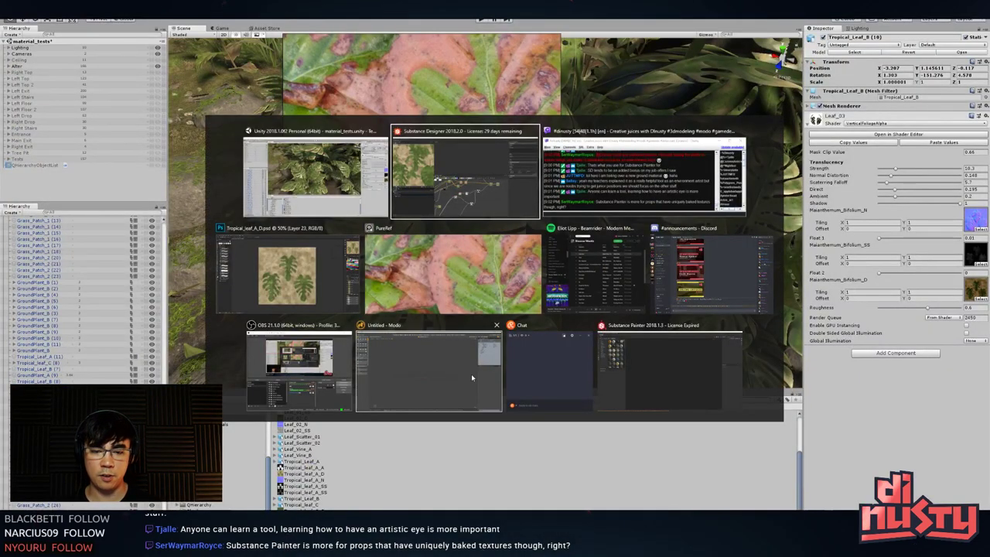
left_click(664, 369)
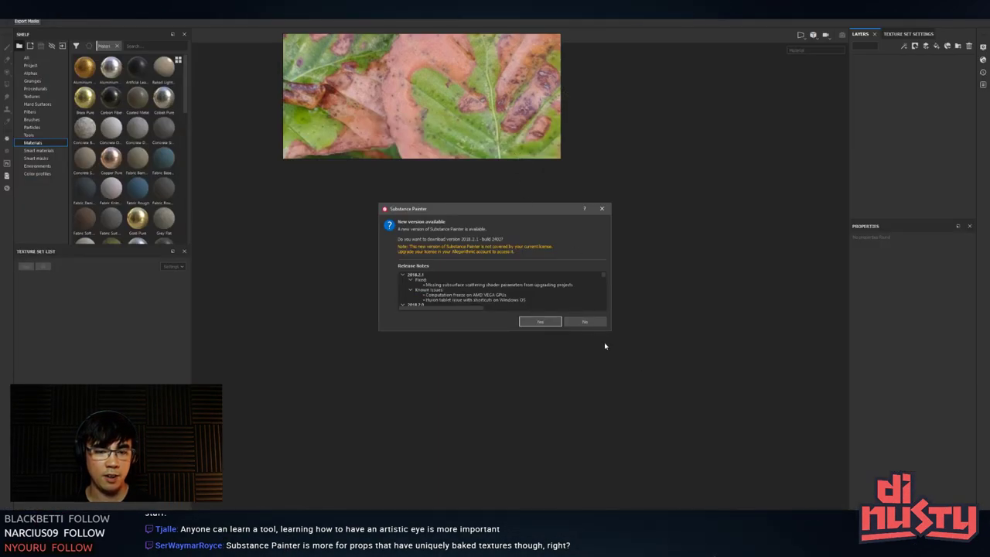
left_click(601, 209)
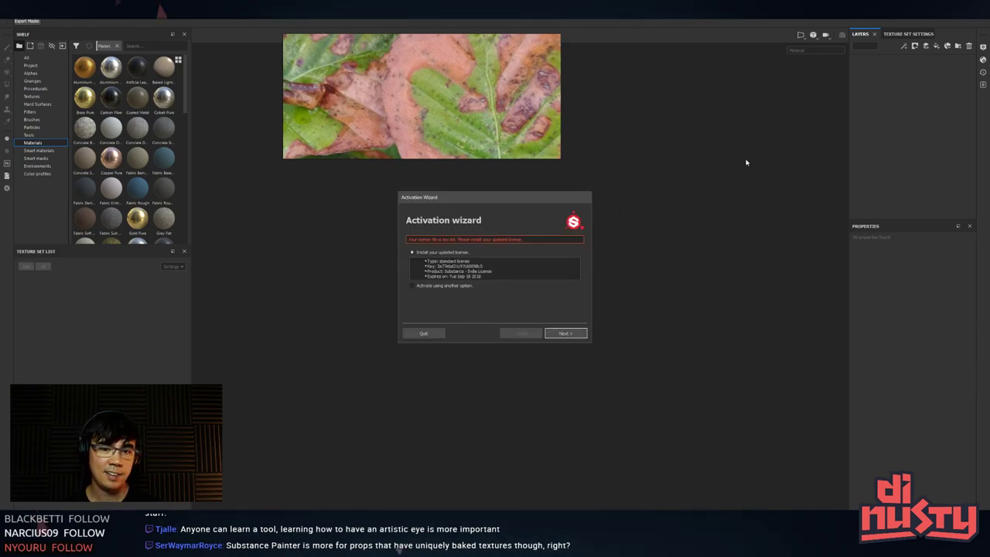
left_click(435, 334)
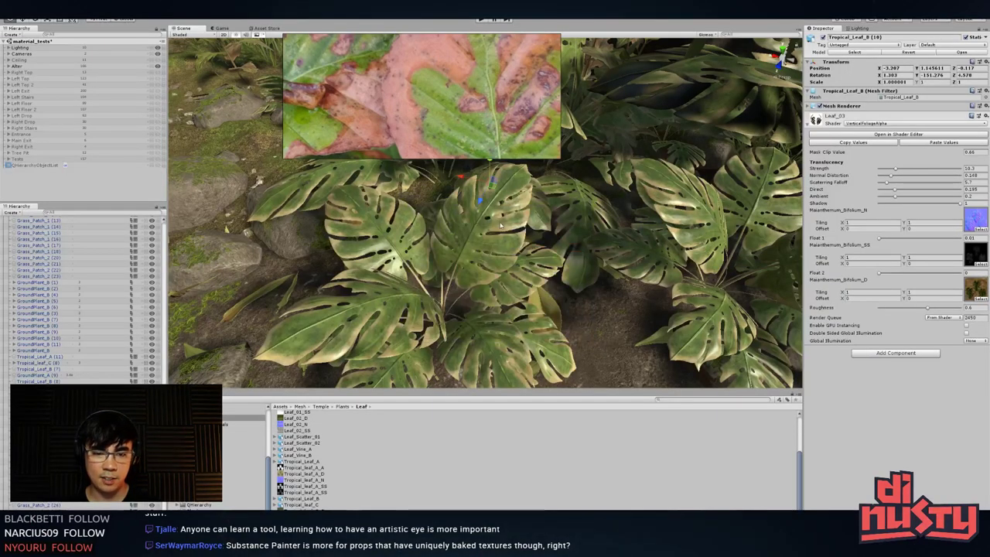
- Switch to Photoshop and save Tropical_leaf_A_D.psd with the new Base Color texture as its top layer
key("alt+Tab")
key("alt+Tab")
key("alt+Tab")
key("alt+Tab")
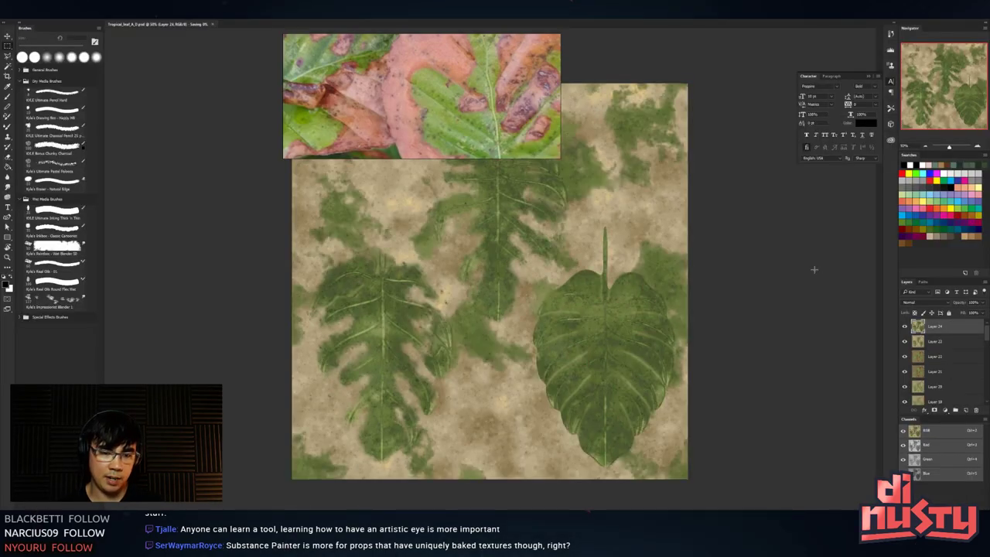
- Switch back to Substance Designer and examine the whole damaged-leaf reference photo and the node graph leading to Base Color
key("alt+Tab")
scroll(226, 153, "down", 2)
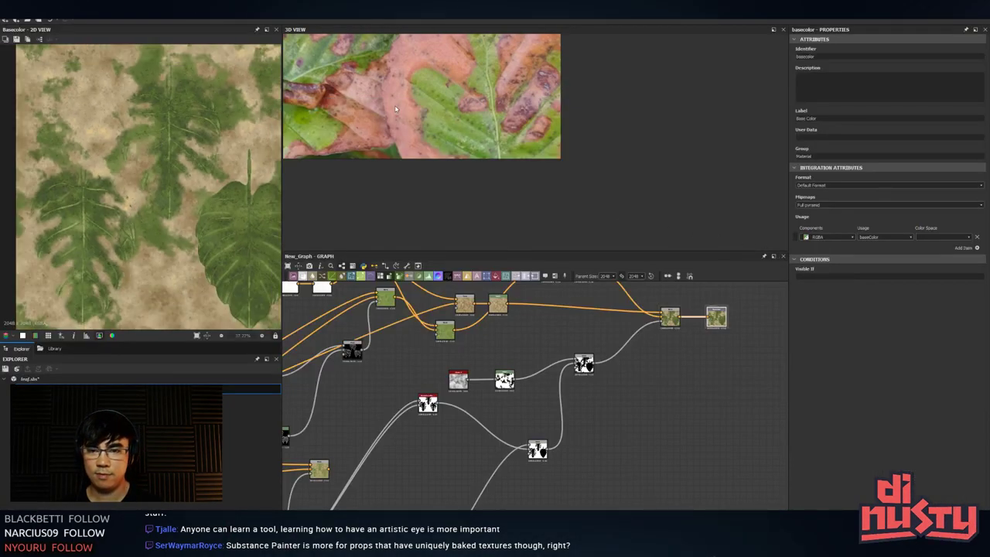
scroll(498, 355, "down", 4)
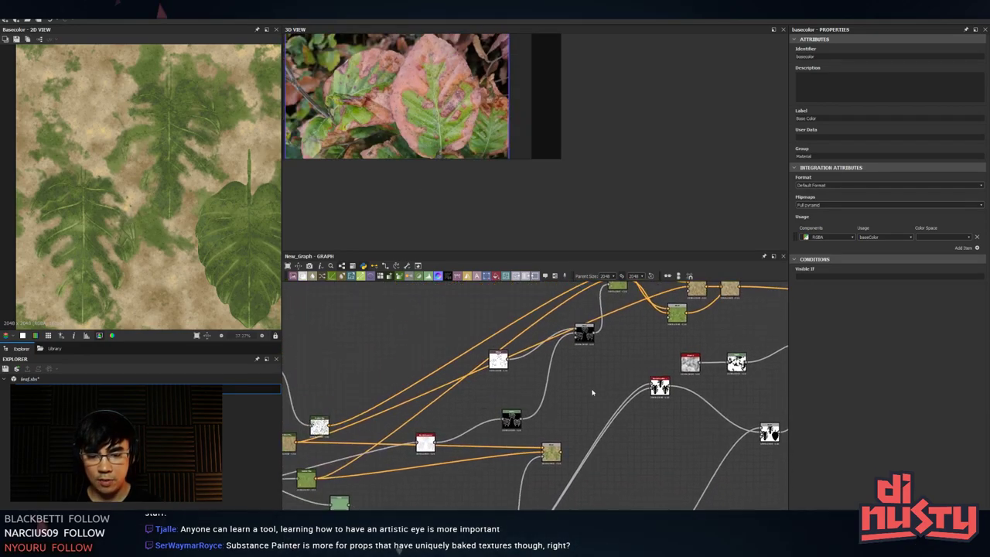
middle_click_drag(574, 305, 533, 409)
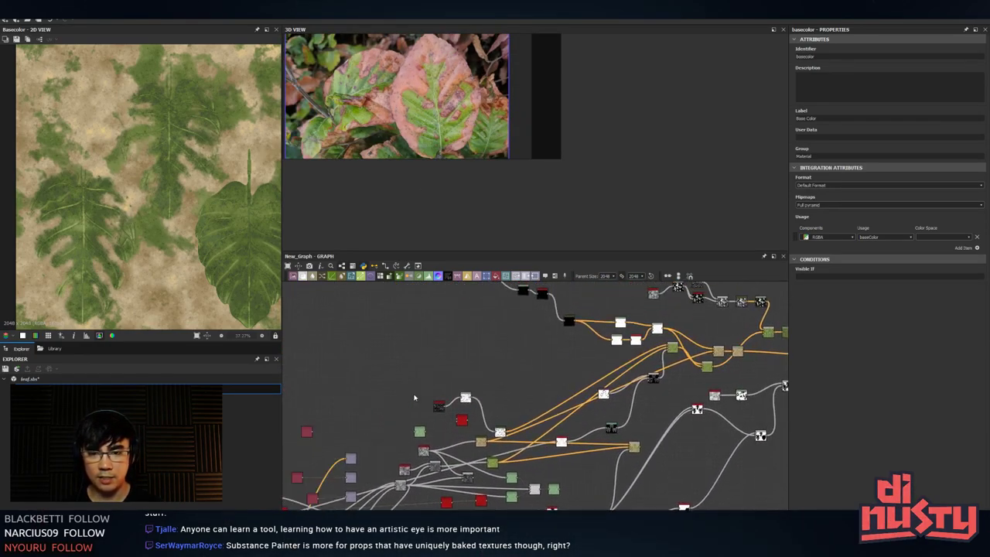
middle_click_drag(675, 323, 674, 364)
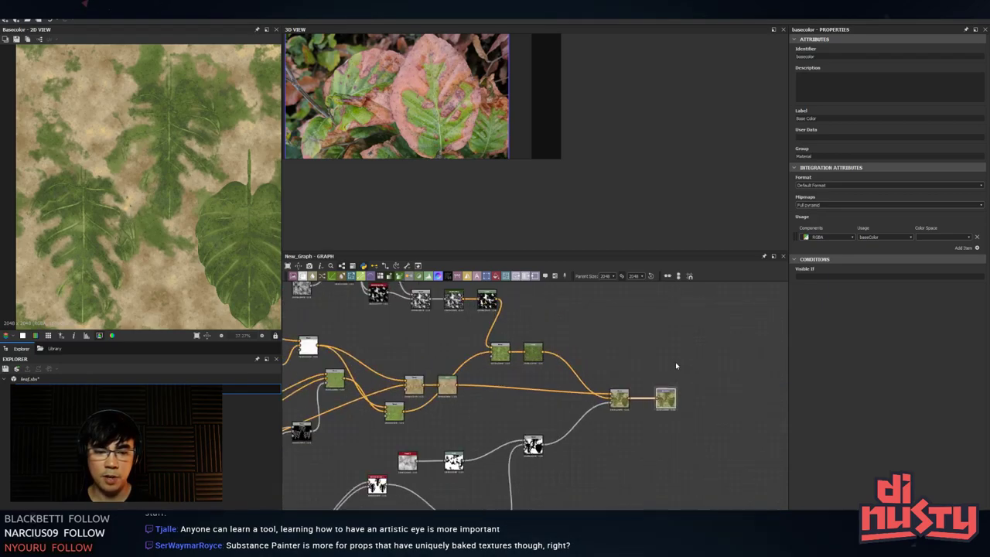
- Switch to Unity and inspect the tropical leaf plants from several angles, moving in on the fallen leaves beside them
key("alt+Tab")
key("alt+Tab")
key("alt+Tab")
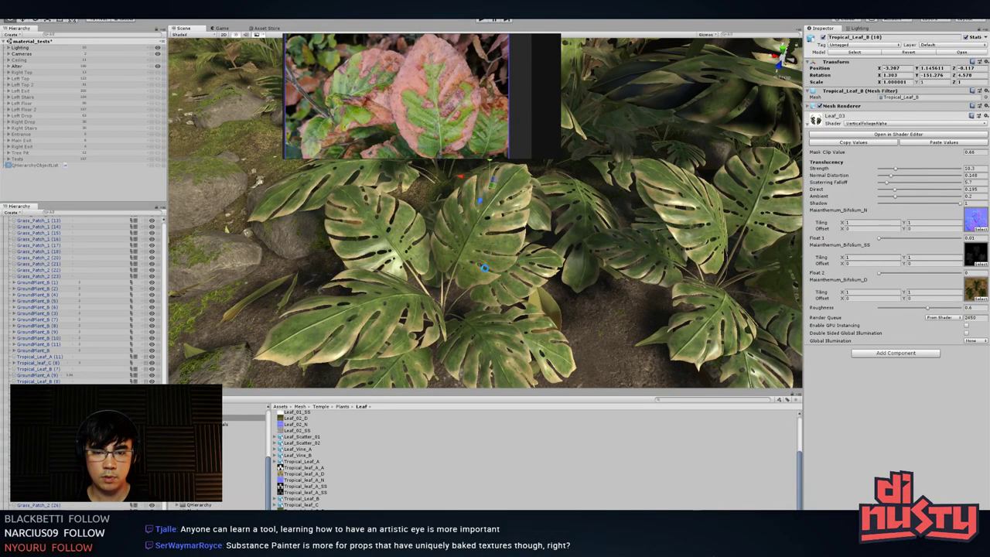
left_click_drag(478, 273, 334, 269, "alt")
left_click_drag(519, 306, 436, 190, "alt")
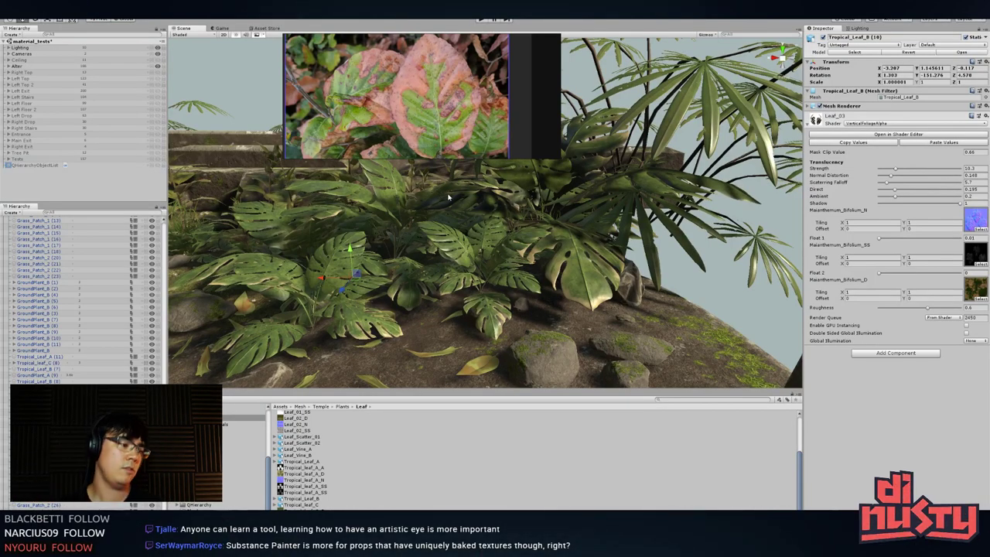
left_click_drag(449, 197, 452, 293, "alt")
scroll(561, 290, "up", 5)
middle_click_drag(561, 290, 526, 209)
scroll(526, 209, "up", 4)
middle_click_drag(519, 310, 439, 271)
scroll(488, 254, "up", 3)
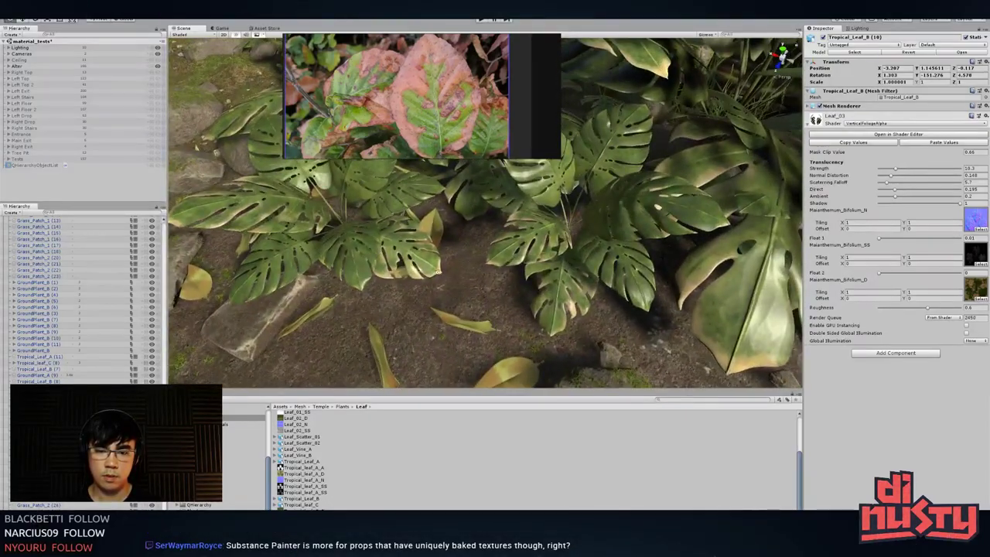
right_click_drag(439, 272, 526, 309, "alt")
middle_click_drag(530, 329, 511, 210)
right_click_drag(511, 210, 646, 218, "alt")
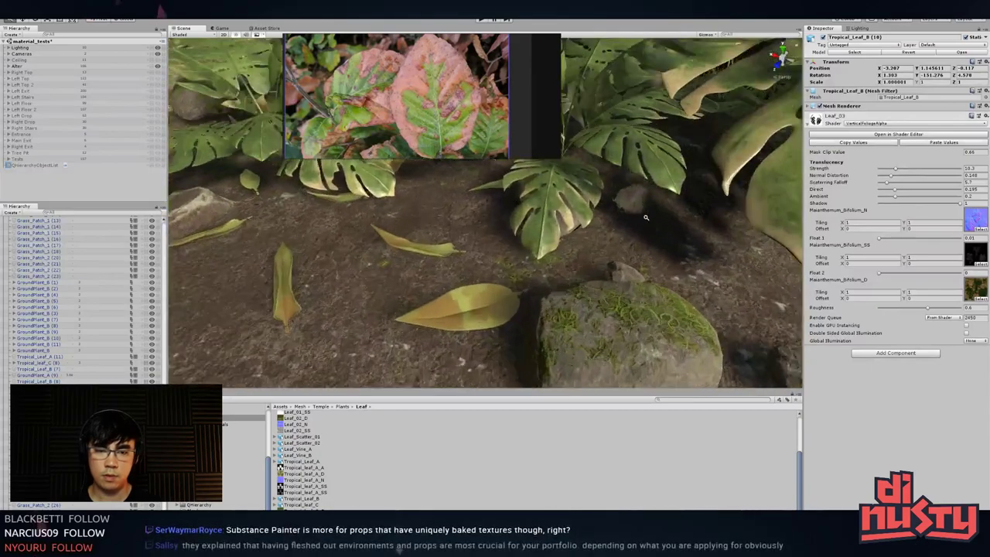
scroll(646, 218, "up", 3)
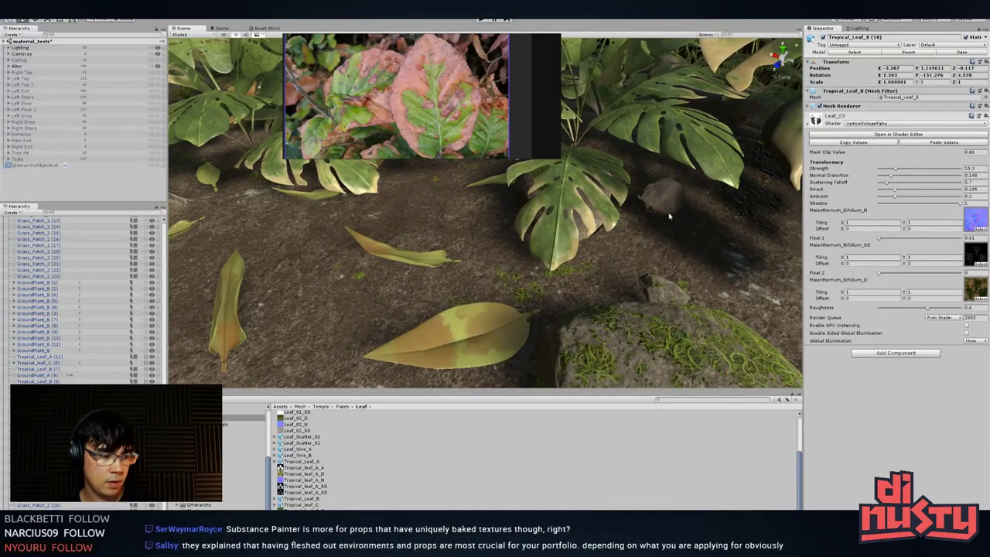
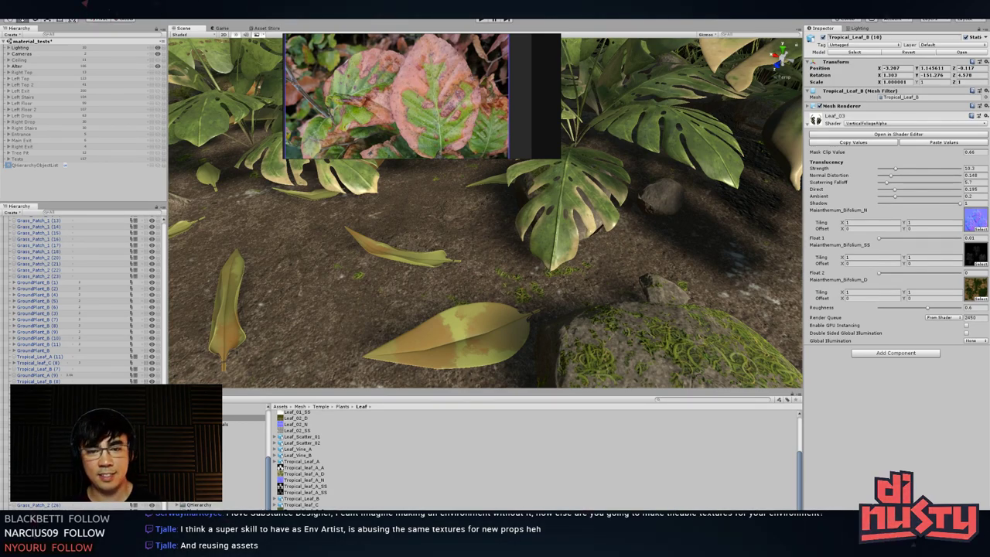
- Examine the large dark tropical leaves and the surrounding foliage cluster up close, and clear the selection
scroll(514, 282, "down", 5)
left_click_drag(514, 283, 487, 332, "alt")
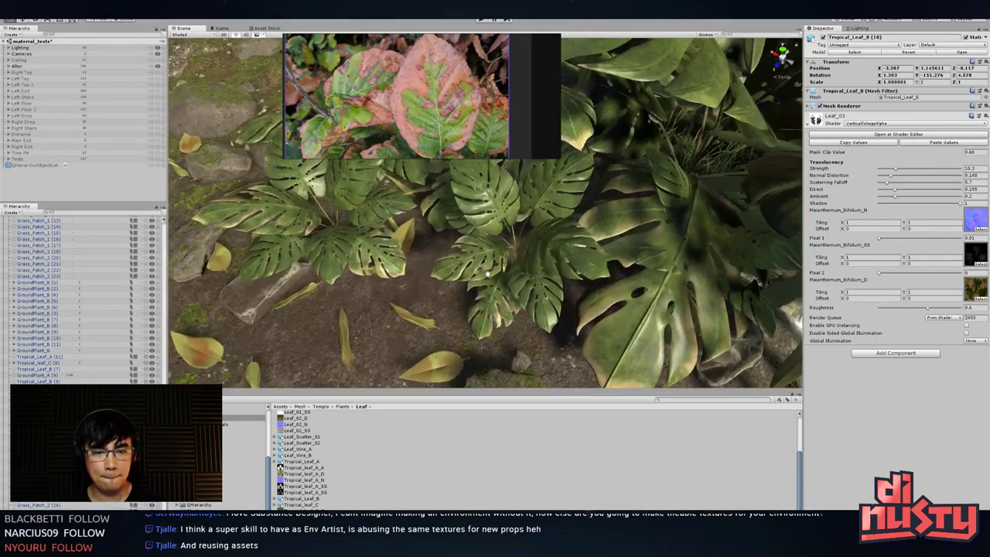
scroll(487, 332, "down", 4)
middle_click_drag(488, 333, 474, 249)
right_click_drag(473, 249, 436, 272)
scroll(615, 275, "up", 5)
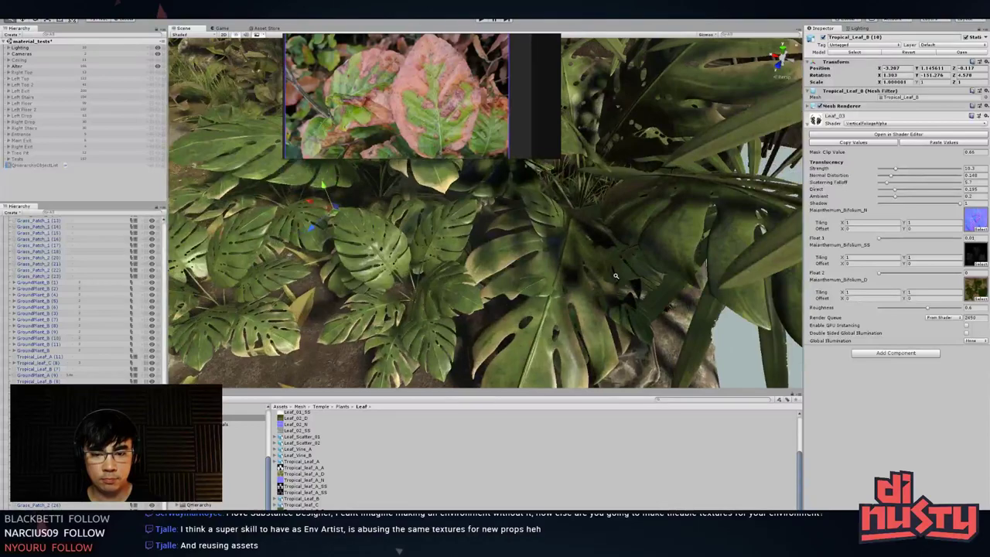
scroll(616, 275, "up", 4)
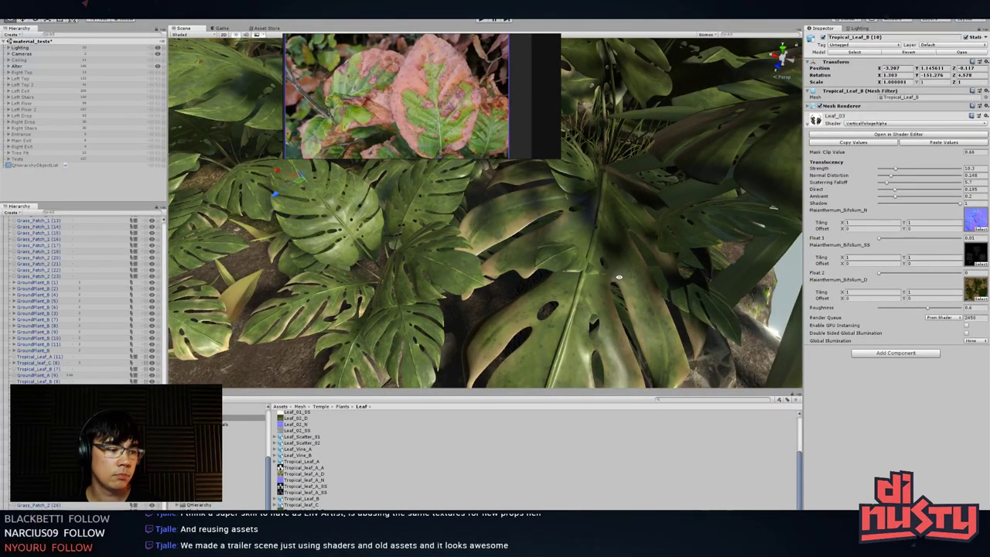
left_click_drag(619, 277, 577, 297, "alt")
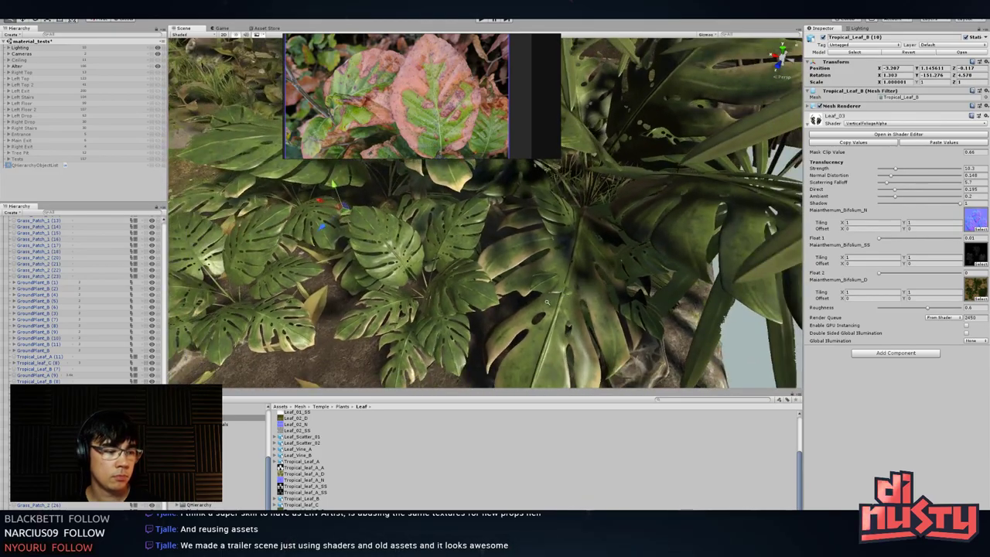
middle_click_drag(576, 298, 559, 320, "alt")
scroll(572, 325, "down", 3)
left_click_drag(588, 328, 642, 356, "alt")
left_click(645, 316)
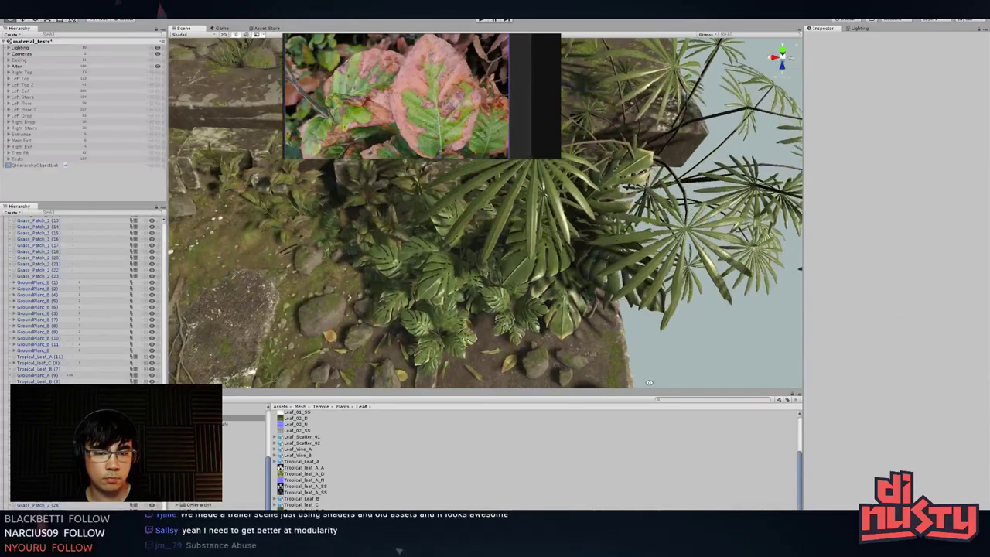
- Inspect the fan-shaped palm leaves from underneath against the sky and make the Scene view taller
middle_click_drag(642, 355, 642, 363, "alt")
right_click_drag(641, 363, 663, 184)
key("w")
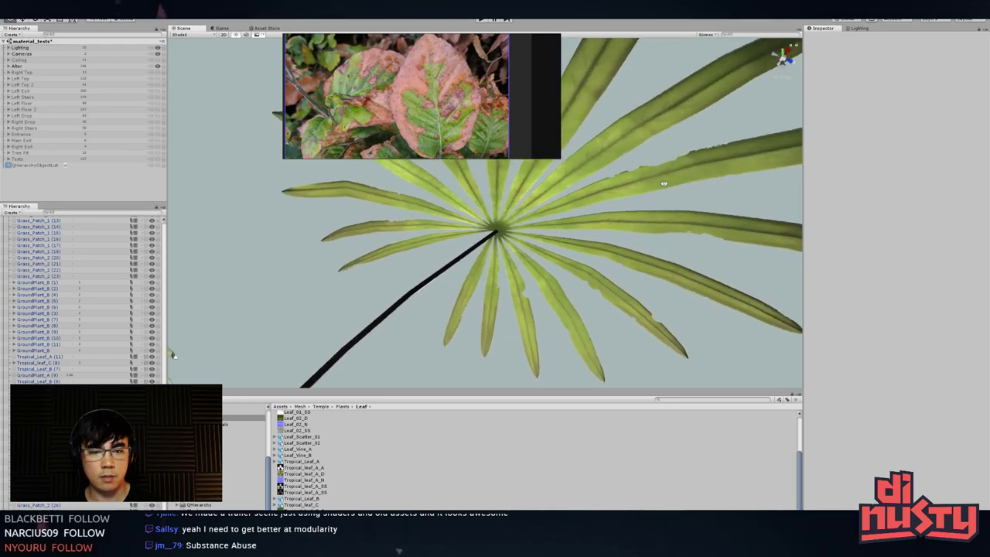
right_click_drag(543, 242, 520, 273)
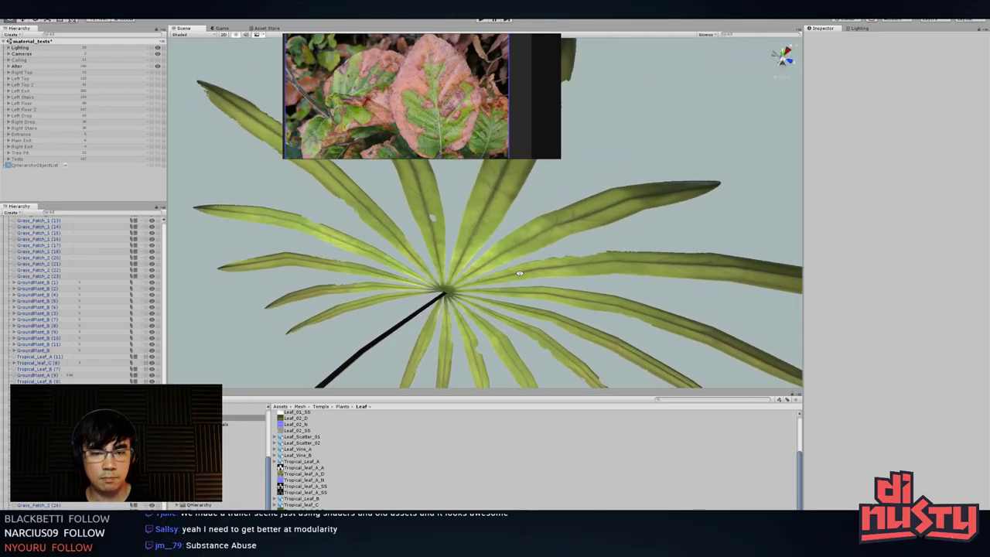
right_click_drag(594, 234, 553, 298)
left_click_drag(435, 391, 432, 419)
- Examine the scattered fallen leaves and small plants on the ground, selecting Leaf_Scatter_01 (23) and Tropical_Leaf_B (10) to compare them
left_click_drag(426, 209, 335, 298, "alt")
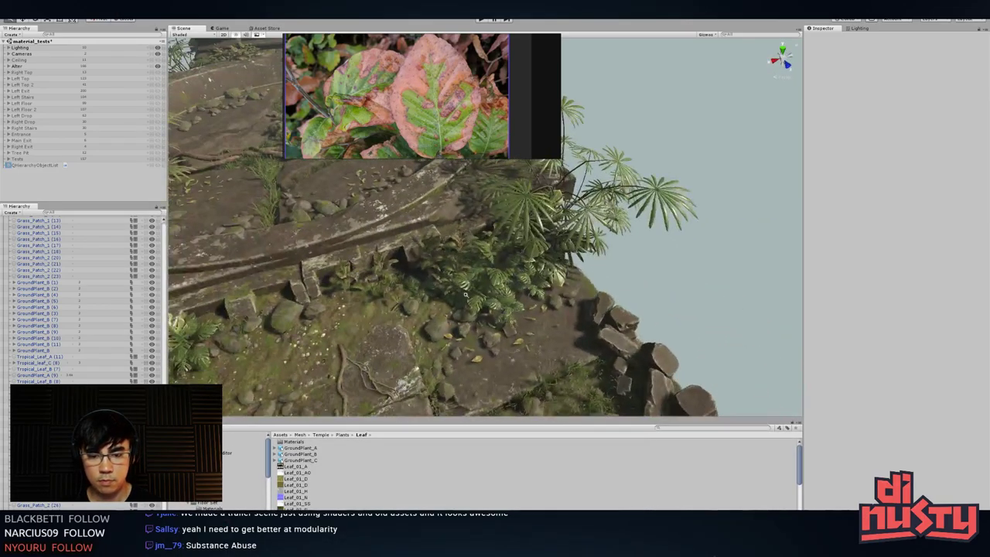
right_click_drag(335, 298, 433, 232, "alt")
left_click_drag(433, 232, 465, 202, "alt")
right_click_drag(465, 199, 554, 190)
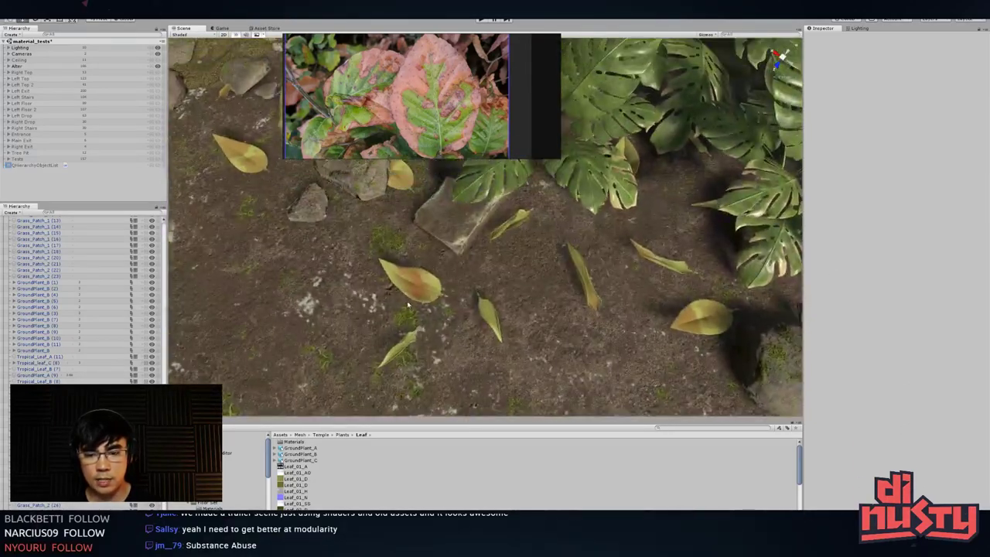
left_click(440, 277)
middle_click_drag(453, 273, 497, 280)
right_click_drag(474, 302, 571, 245)
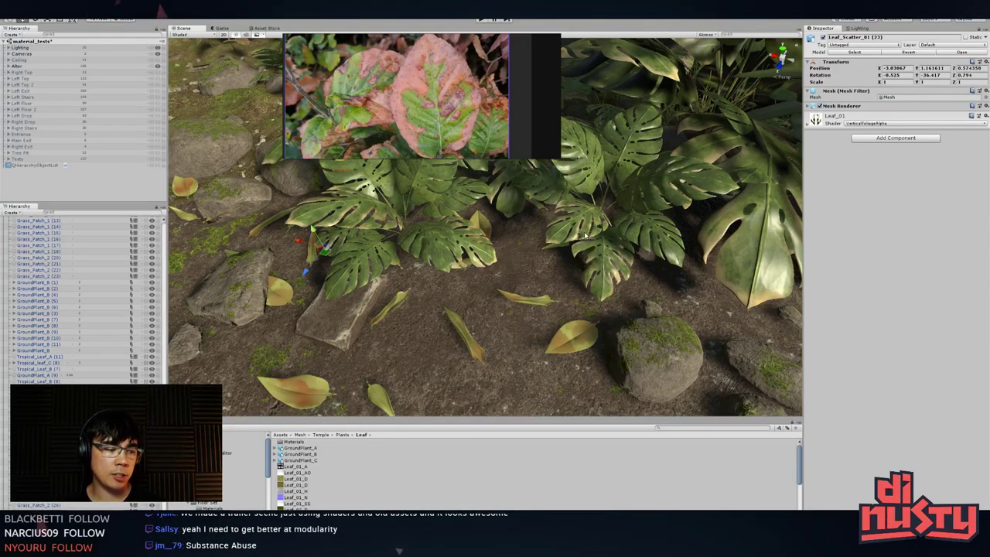
left_click(586, 236)
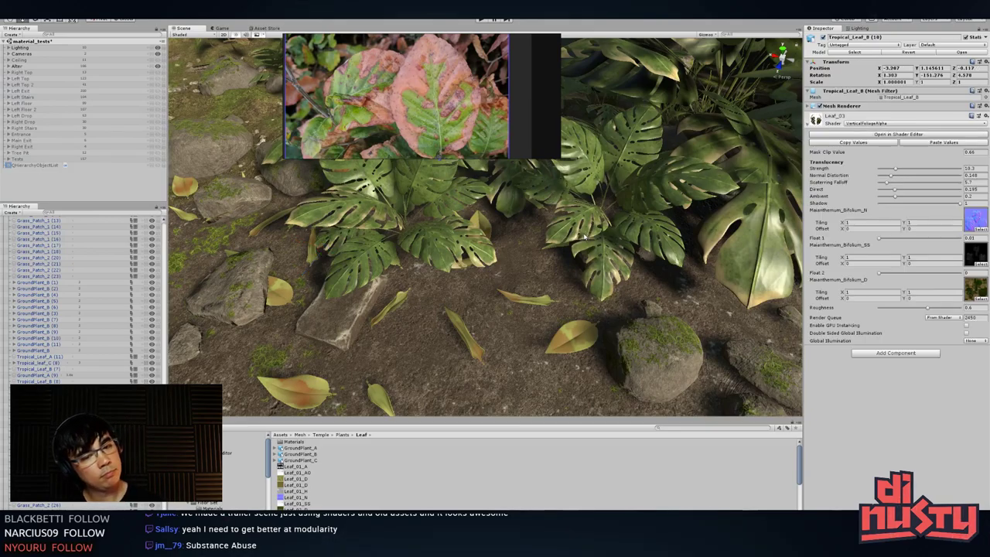
- Select Tropical_Leaf_A (11) at the ledge and raise it to a Y position of 1.216
right_click_drag(584, 225, 504, 253)
left_click(506, 209)
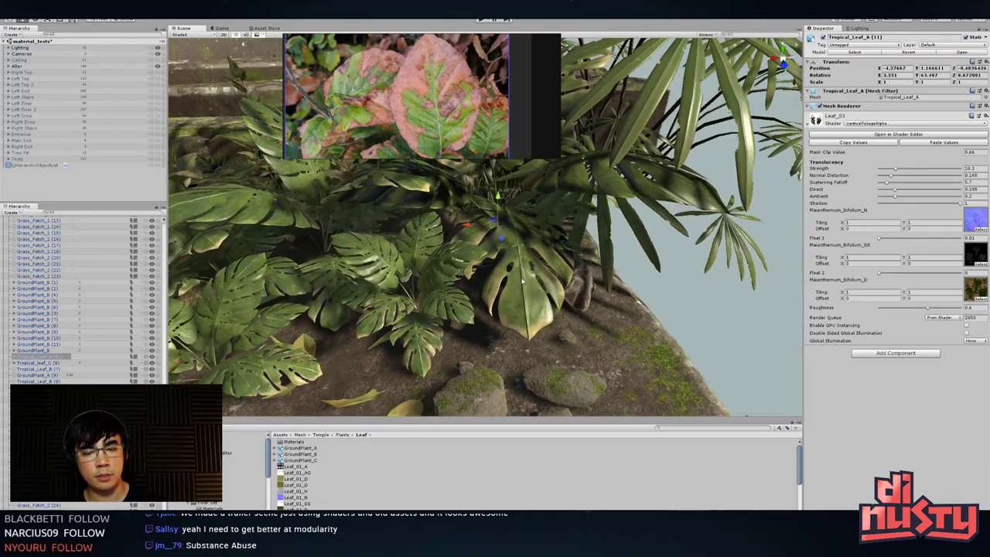
left_click_drag(499, 200, 500, 193)
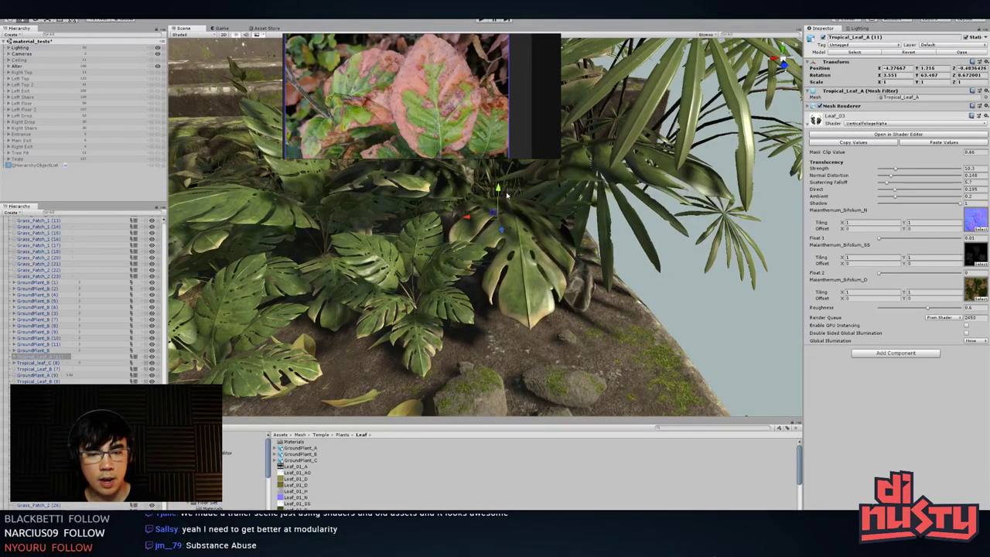
left_click(674, 314)
- Review the plant cluster among the rocks from above and from the side, checking Tropical_Leaf_B (10)
left_click_drag(657, 320, 615, 316, "alt")
left_click(582, 243)
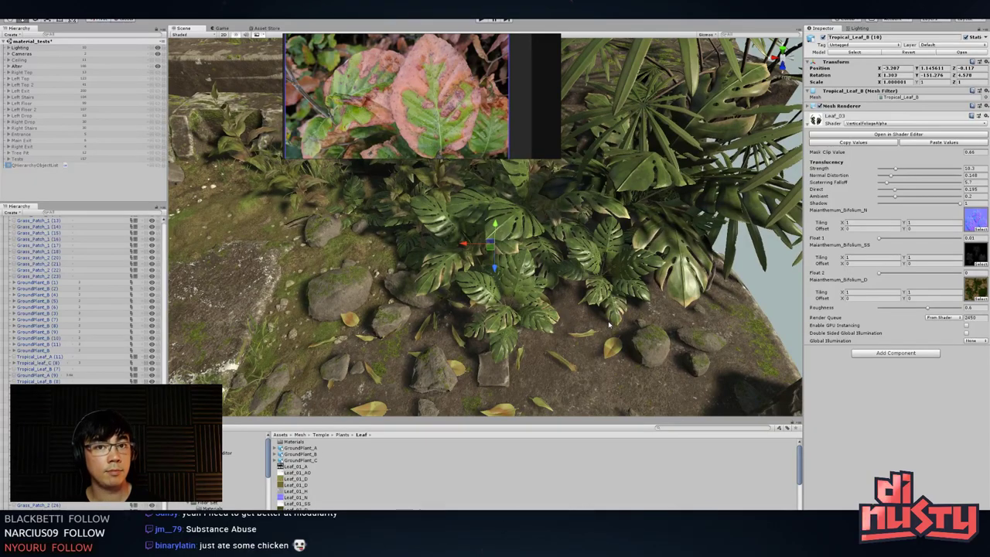
scroll(571, 319, "down", 3)
left_click_drag(571, 320, 626, 272, "alt")
scroll(630, 352, "up", 5)
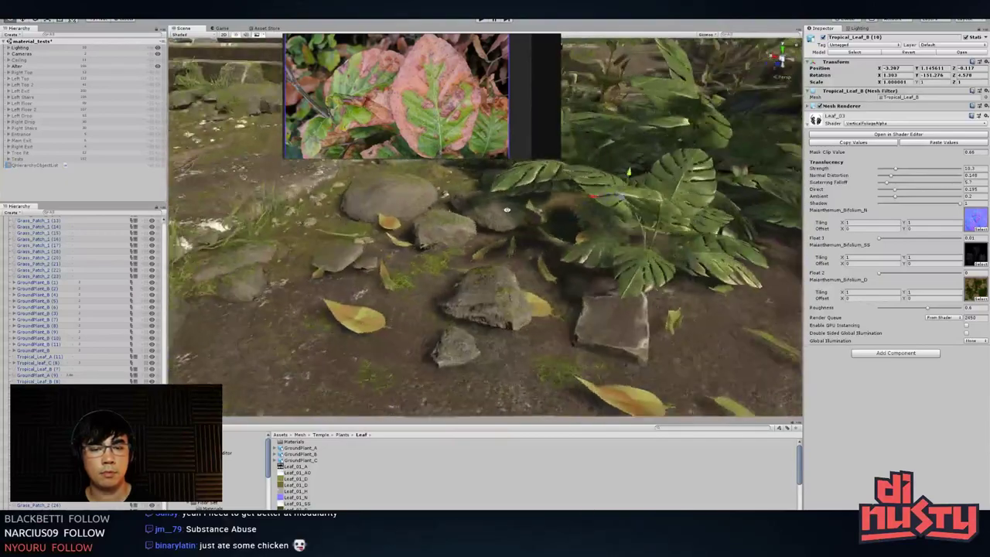
left_click_drag(506, 209, 406, 319, "alt")
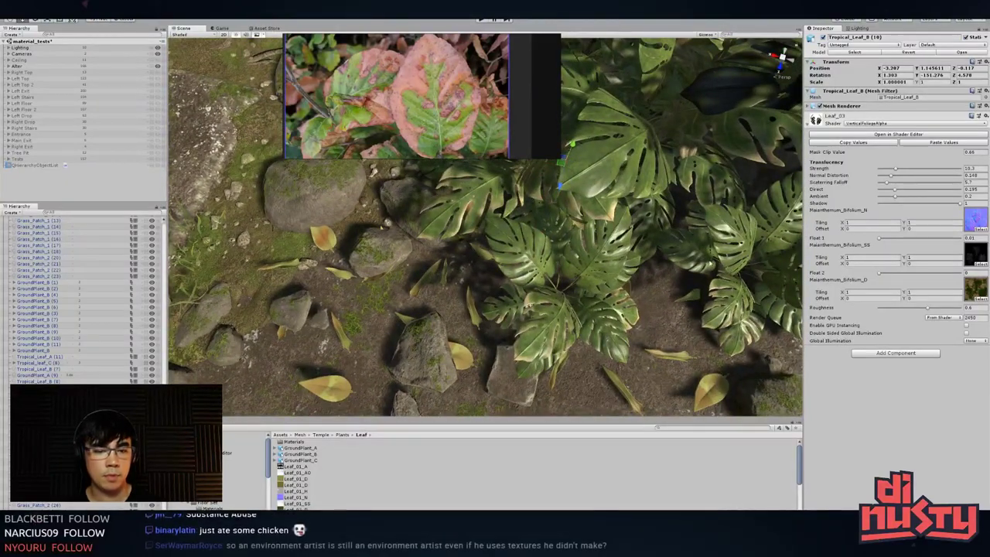
left_click_drag(617, 253, 621, 244, "alt")
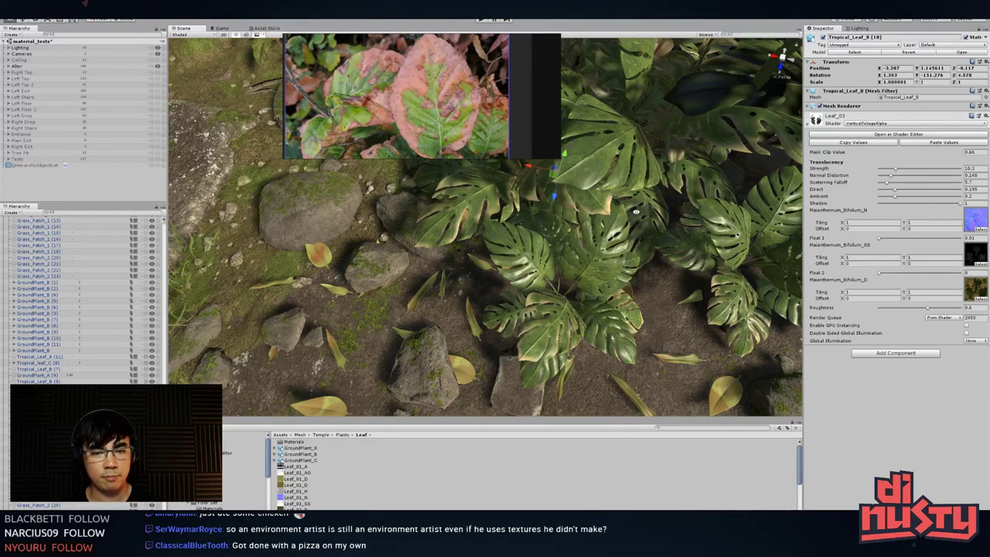
left_click_drag(634, 217, 716, 174, "alt")
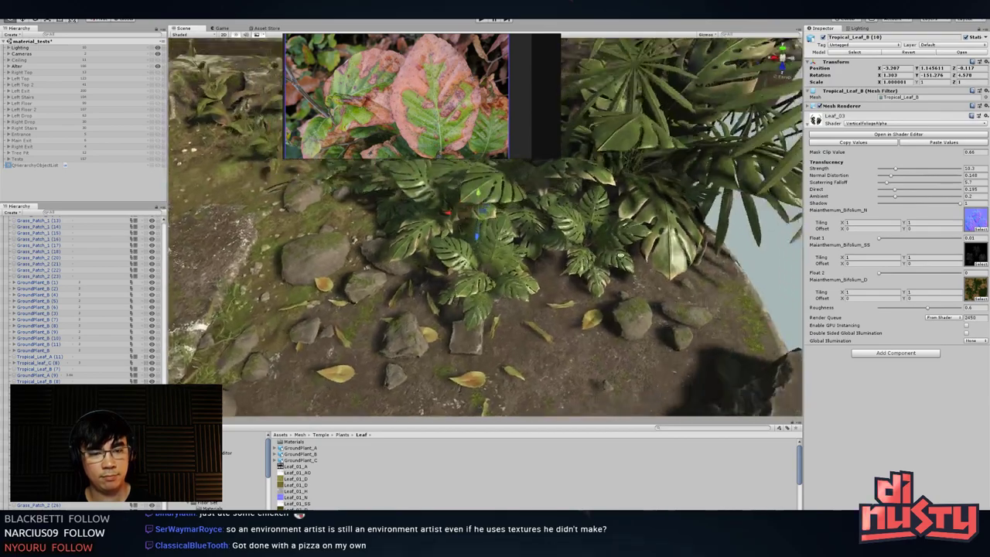
left_click(735, 220)
middle_click_drag(736, 220, 588, 247)
left_click_drag(558, 243, 568, 240, "alt")
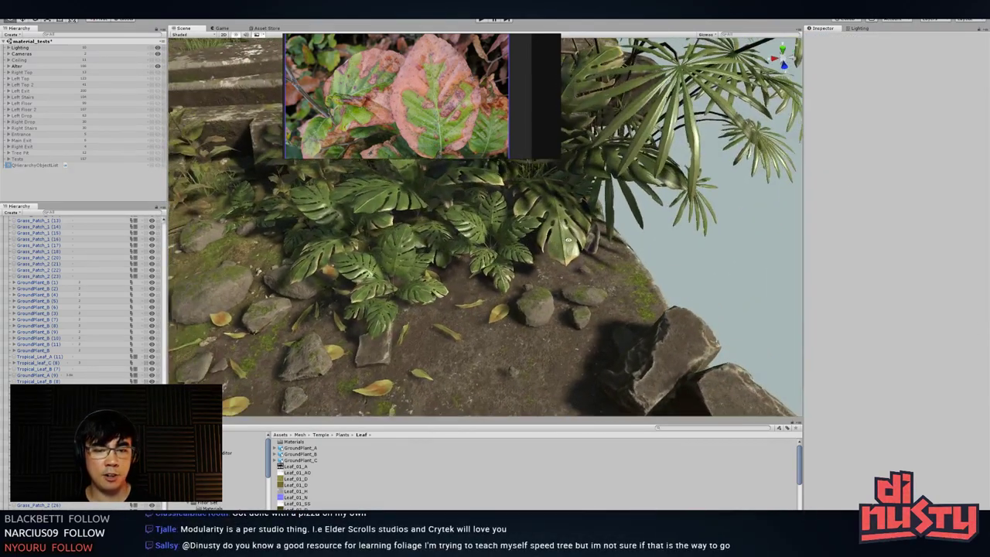
- Select the Leaf_Mesh inside Tropical_leaf_C (8), then undo back to the selection of Tropical_Leaf_A (11)
left_click(573, 243)
double_click(670, 166)
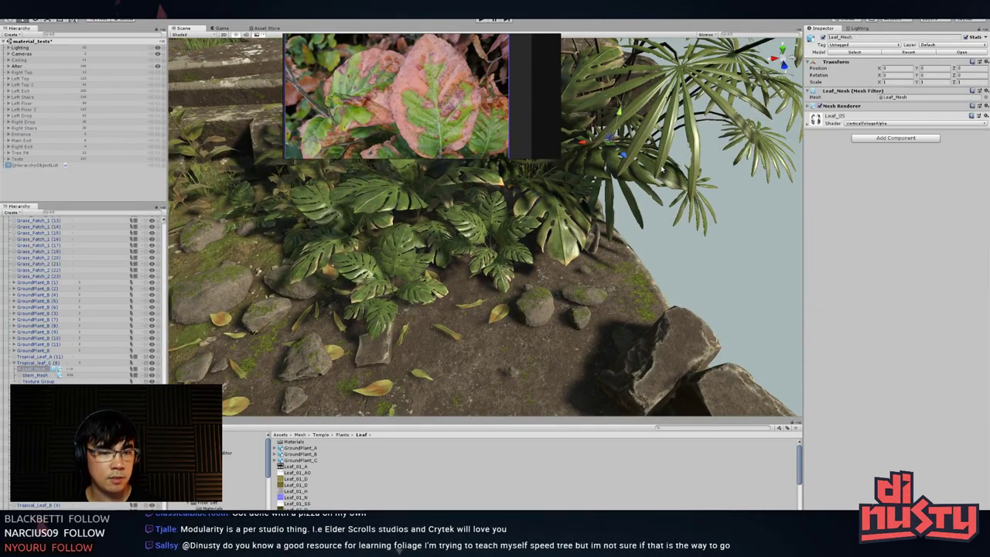
key("ctrl+z")
key("ctrl+z")
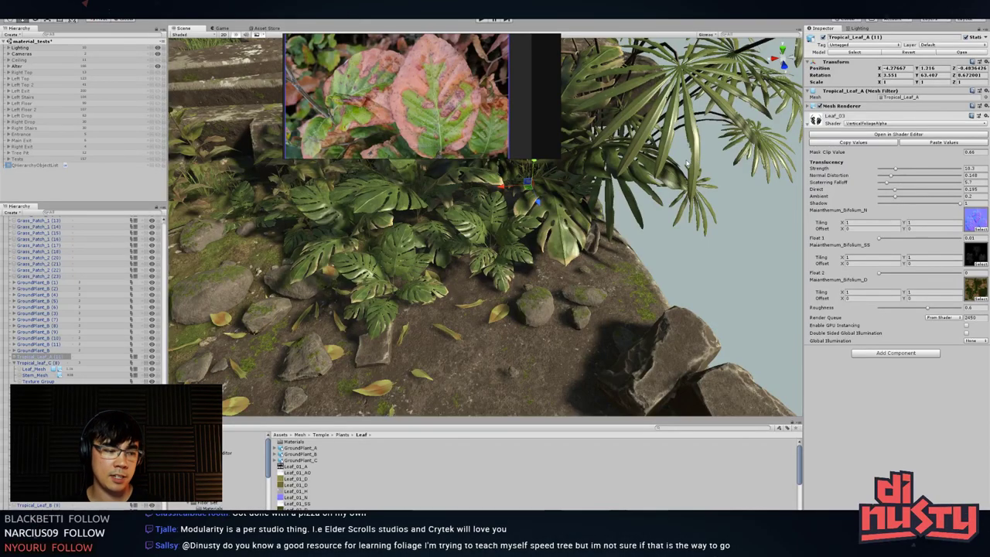
- Examine the overall composition of the fan palms and tropical leaves along the ledge from farther away
left_click_drag(569, 217, 517, 232, "alt")
middle_click_drag(517, 232, 471, 238)
left_click_drag(472, 239, 479, 213, "alt")
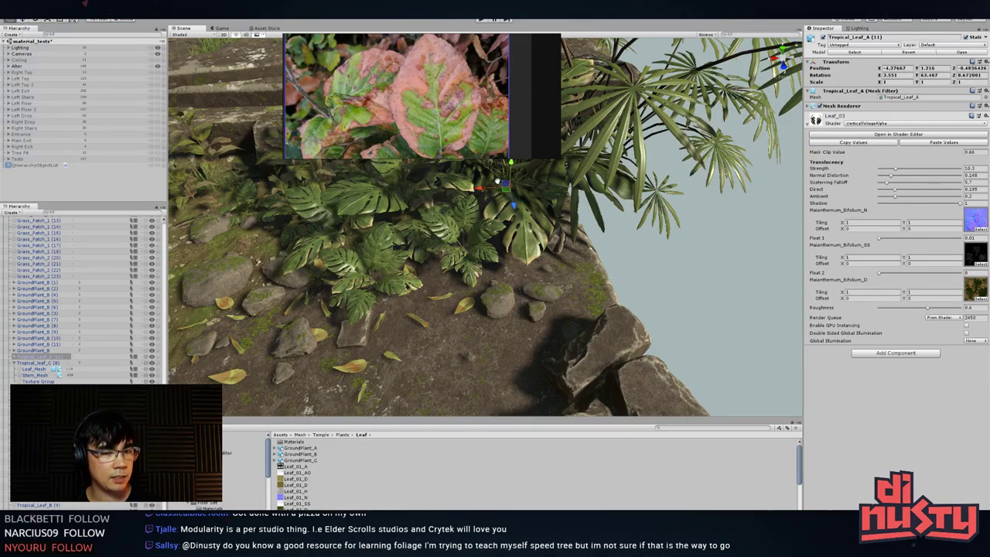
scroll(497, 181, "down", 5)
middle_click_drag(499, 184, 504, 205)
left_click(683, 272)
middle_click_drag(683, 272, 686, 287)
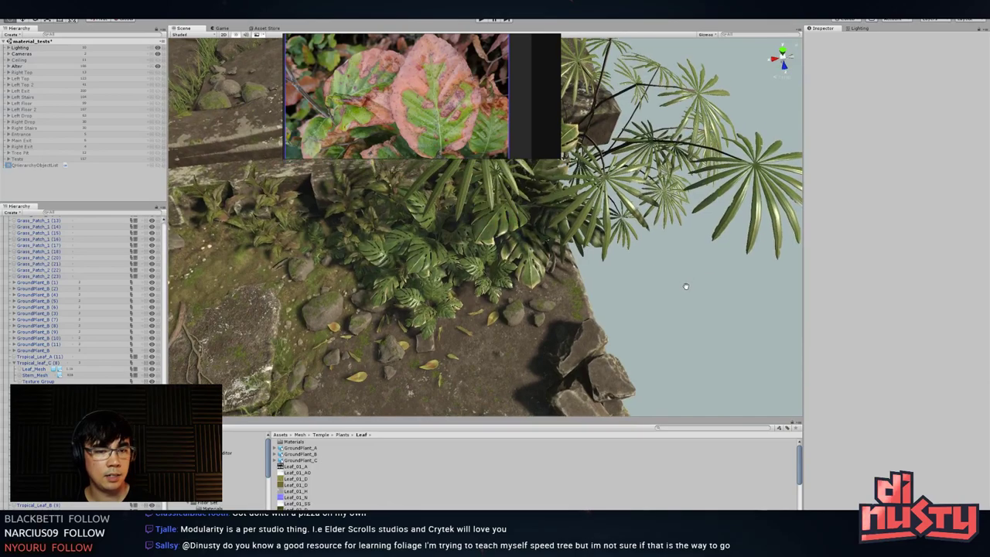
left_click_drag(685, 286, 641, 232, "alt")
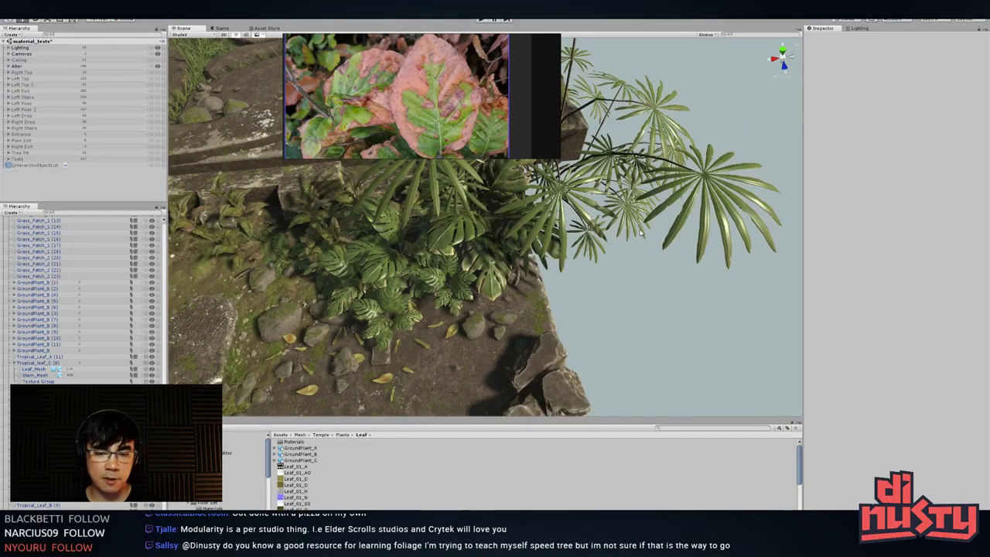
left_click_drag(640, 232, 599, 219, "alt")
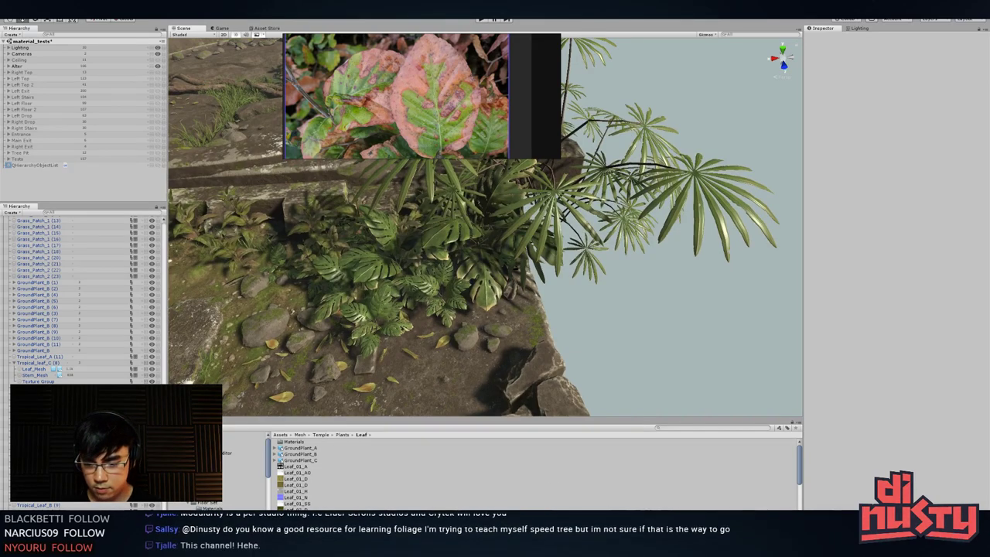
- Switch to Modo, try to open the recent temporary Tropical_leaf_C scene and dismiss the Open Scene dialog
key("alt+Tab")
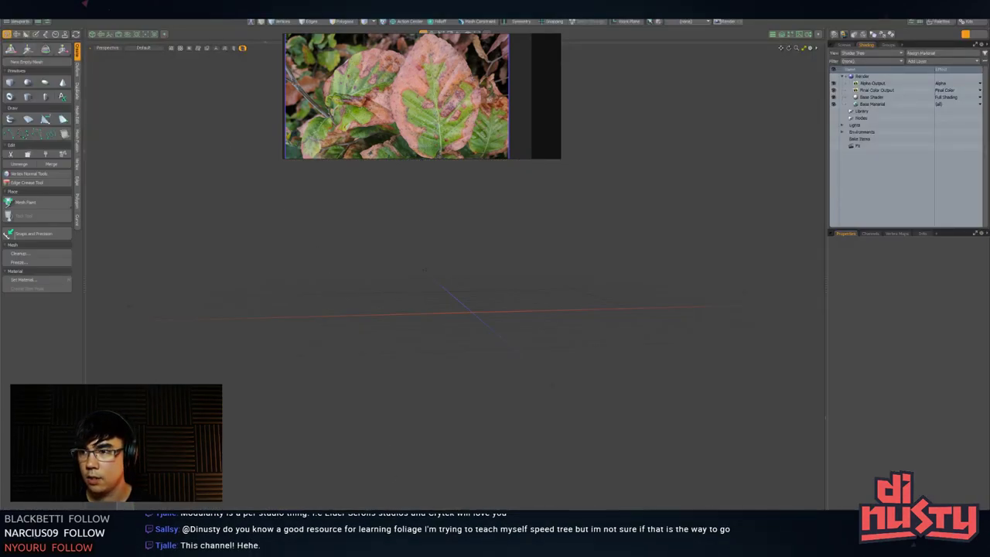
left_click(11, 10)
mouse_move(77, 45)
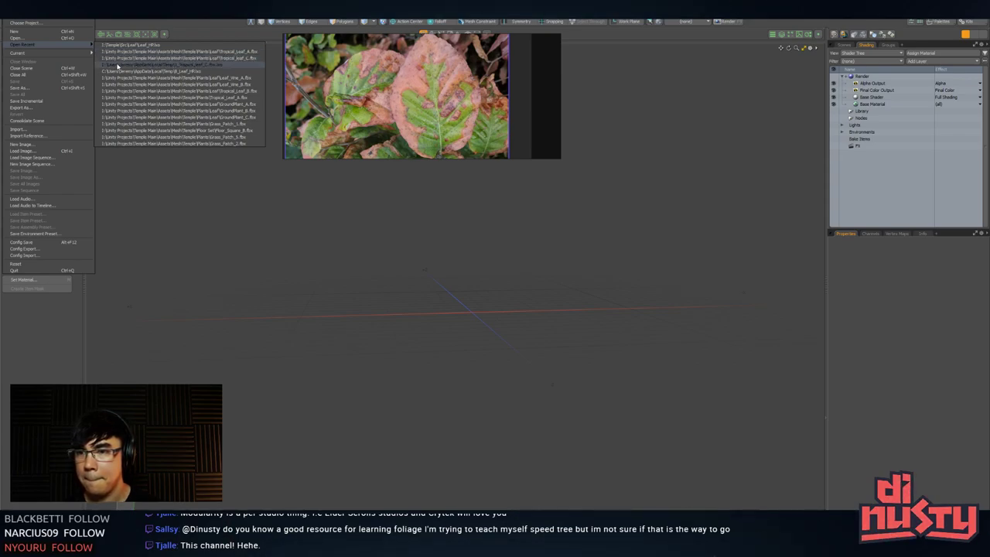
left_click(117, 66)
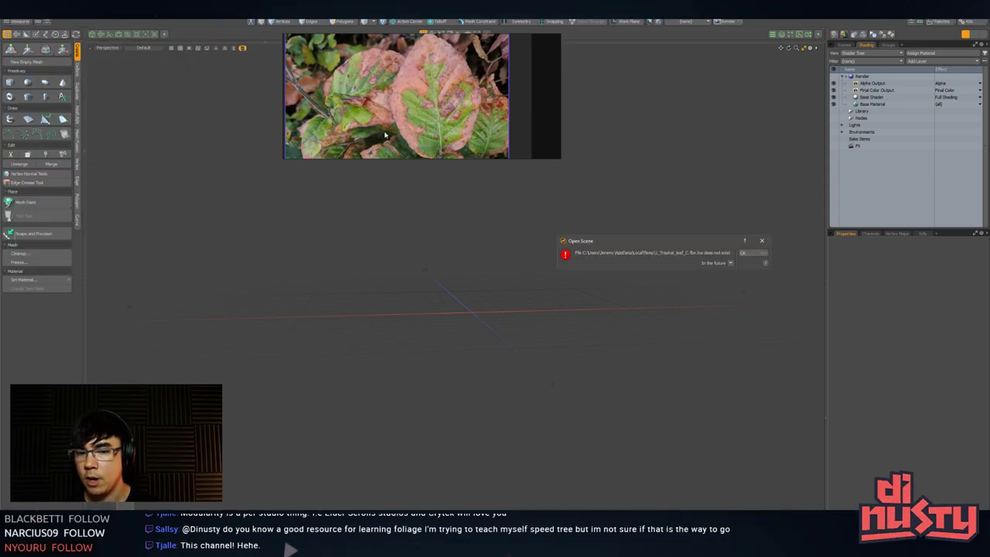
left_click(751, 256)
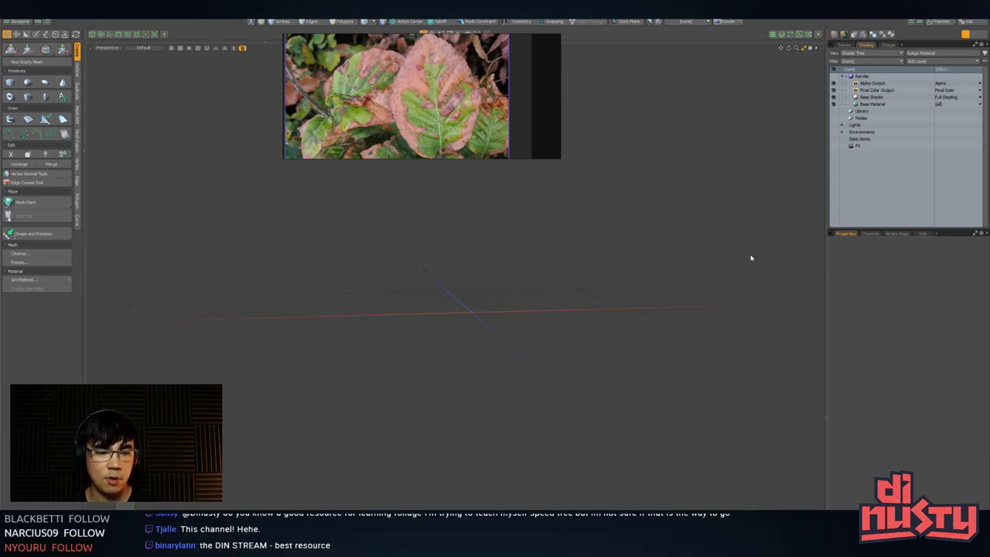
- Try to open the recent temporary Leaf_HP scene and dismiss the Open Scene dialog
left_click(12, 22)
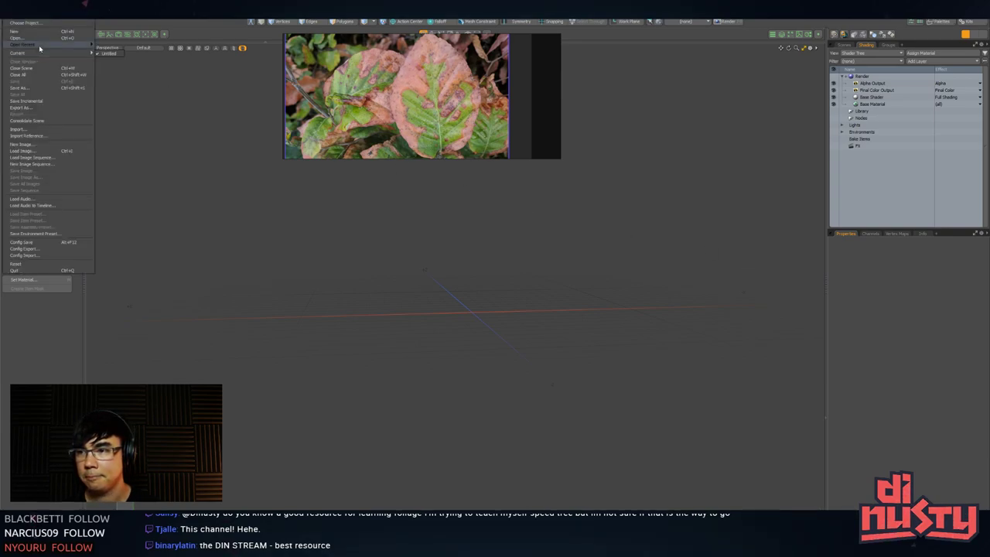
mouse_move(46, 44)
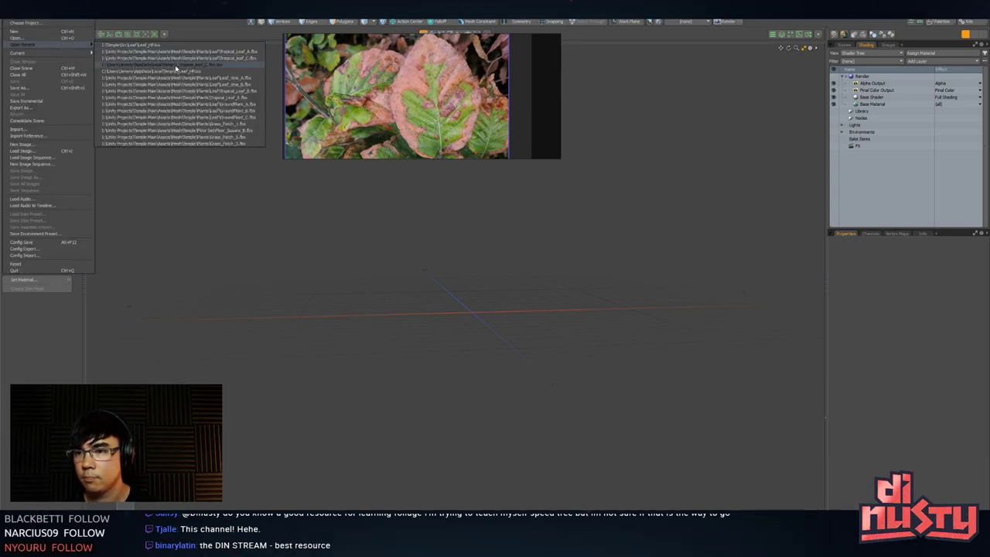
left_click(214, 71)
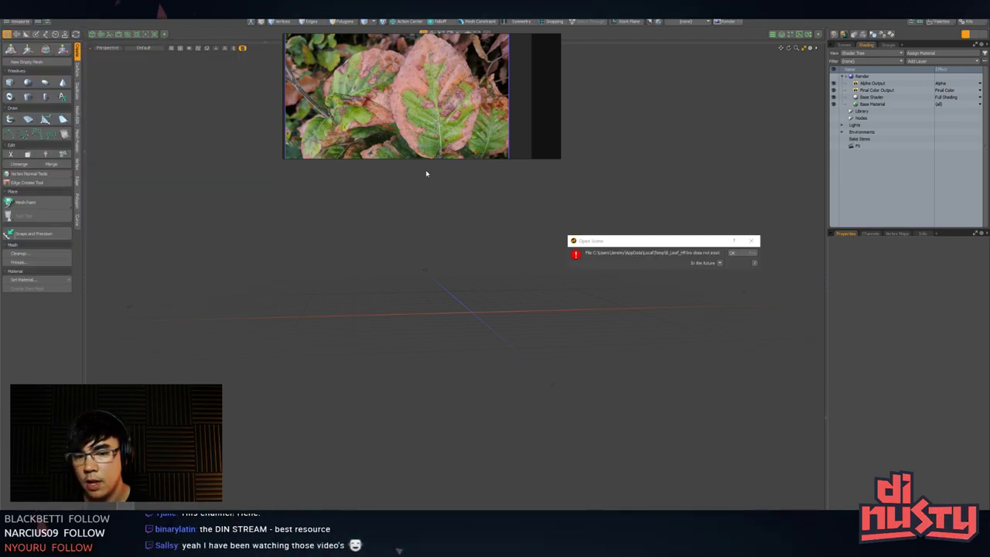
left_click(731, 253)
- Open the recently used Tropical_Leaf_A.fbx model
left_click(8, 9)
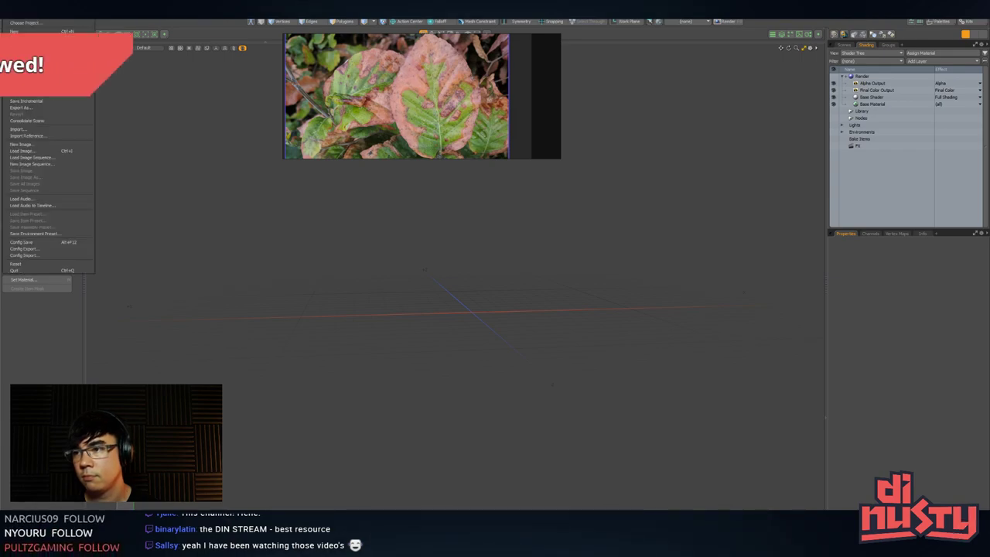
mouse_move(28, 46)
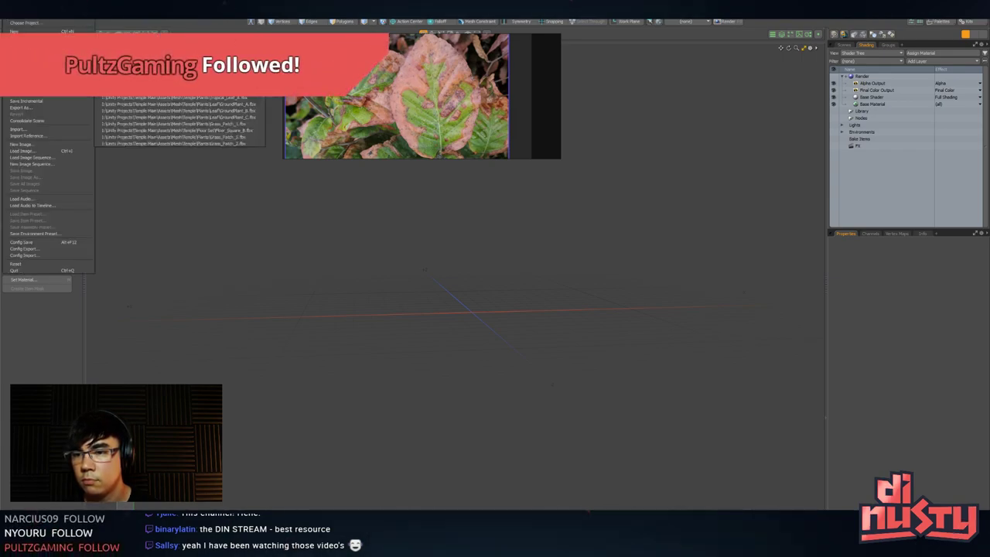
left_click(166, 79)
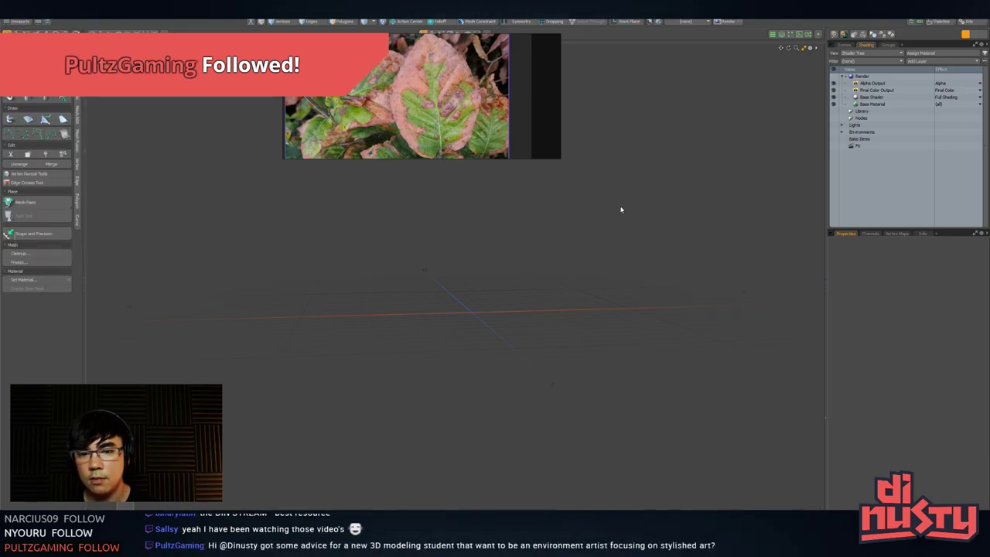
left_click(750, 189)
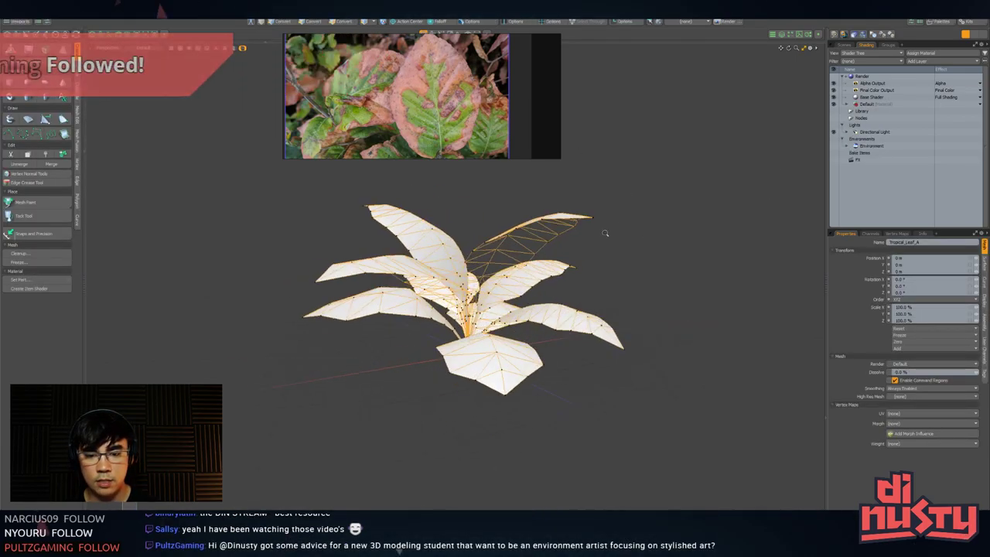
- Deselect the Tropical_Leaf_A mesh and examine the shape and topology of its leaves from above and from the side
left_click_drag(616, 302, 686, 305, "alt")
scroll(625, 336, "down", 5)
scroll(628, 337, "up", 4)
left_click(655, 361)
scroll(702, 314, "down", 4)
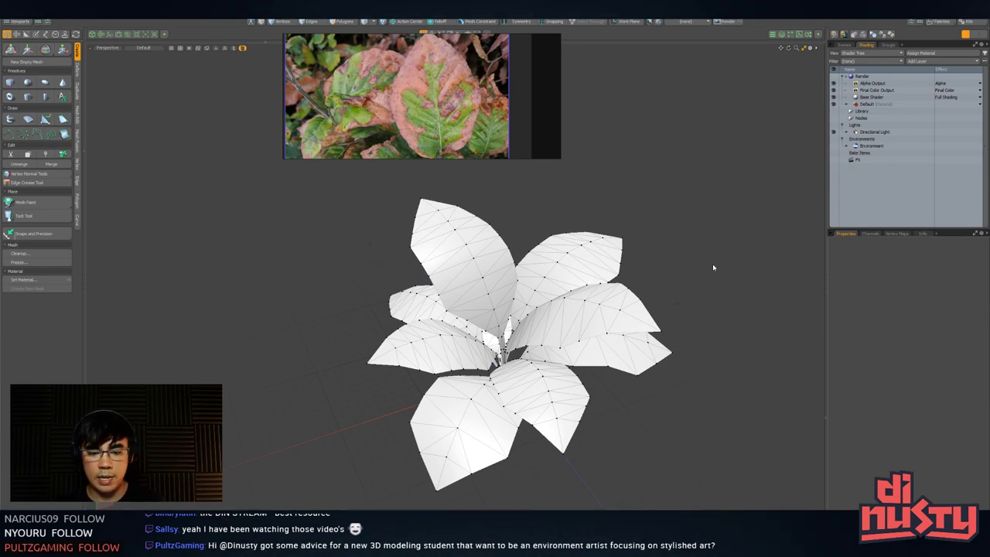
key("e")
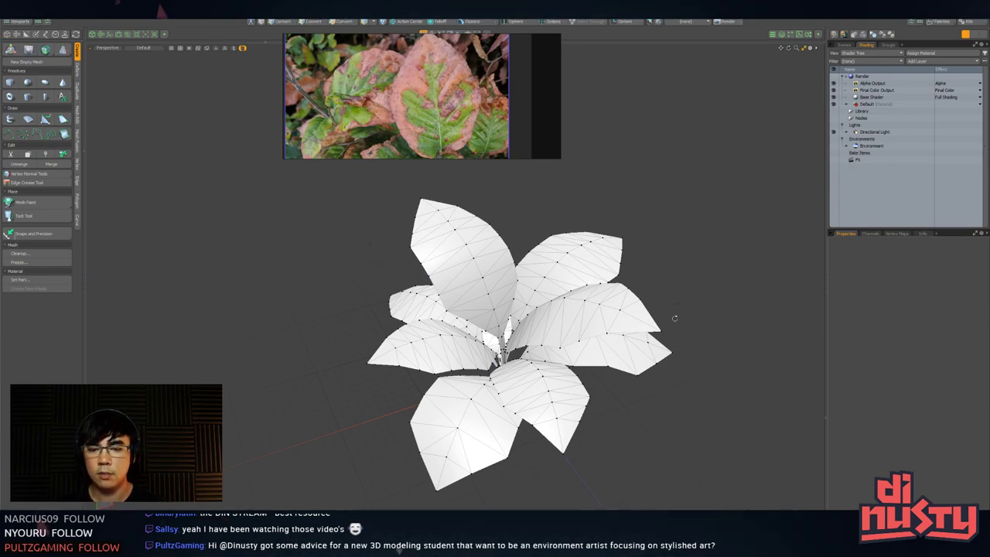
left_click_drag(557, 364, 519, 386, "alt")
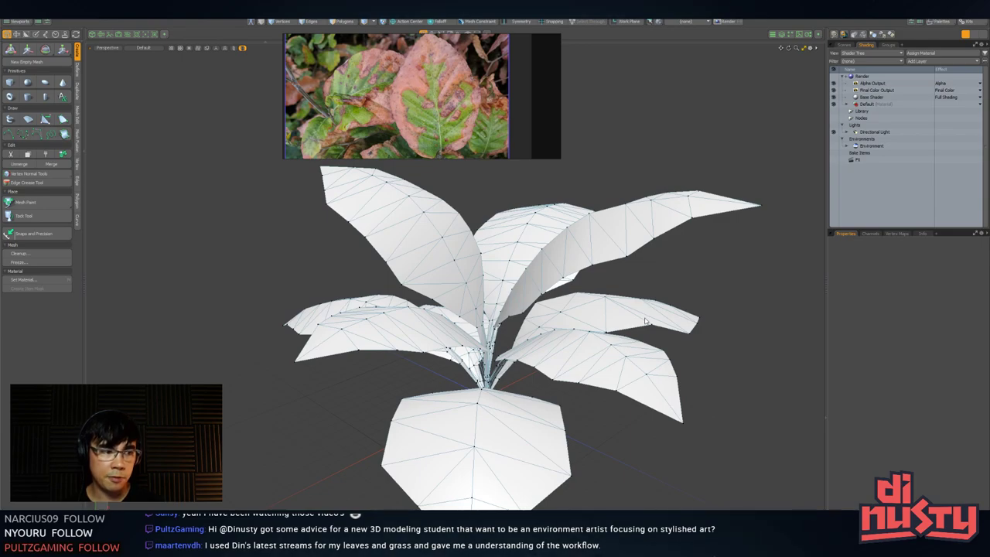
scroll(645, 321, "down", 6)
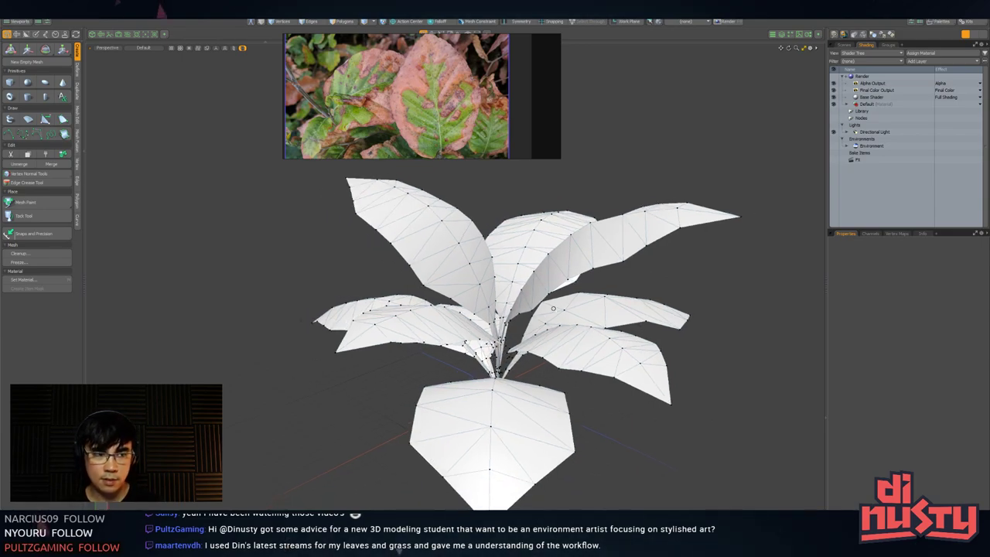
left_click_drag(623, 342, 544, 372, "alt")
- Create a new scene, add a unit cube and frame it in the viewport
key("ctrl+n")
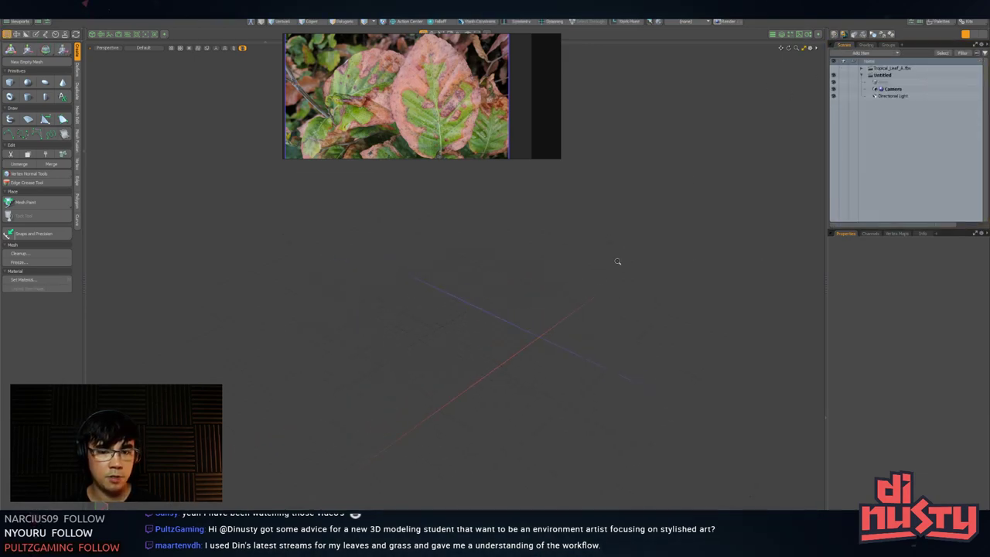
left_click(12, 82)
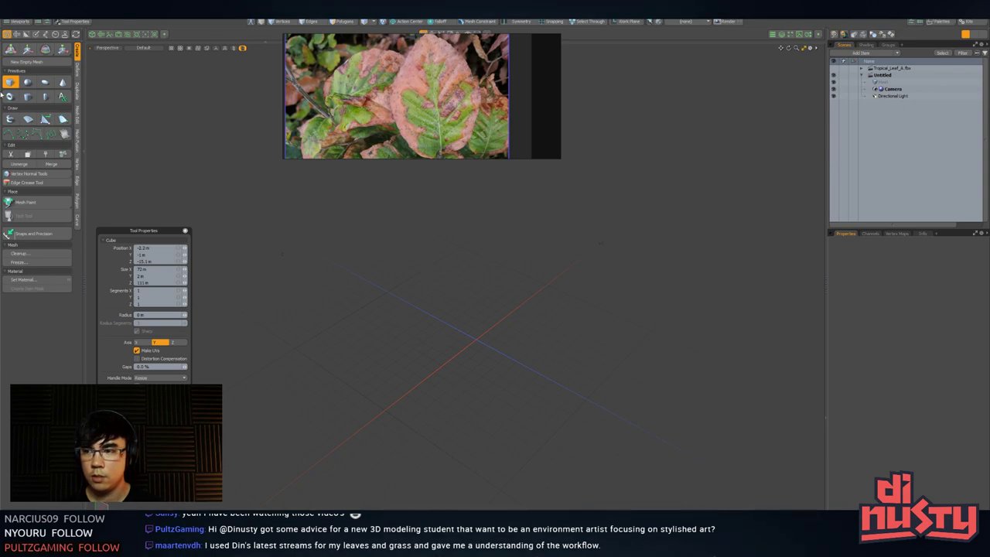
left_click(10, 83, "ctrl")
left_click_drag(474, 291, 433, 298, "alt")
key("a")
- Move one end face of the cube outward to stretch it into an elongated box
key("3")
left_click(396, 289)
key("w")
key("q")
key("Escape")
key("2")
key("1")
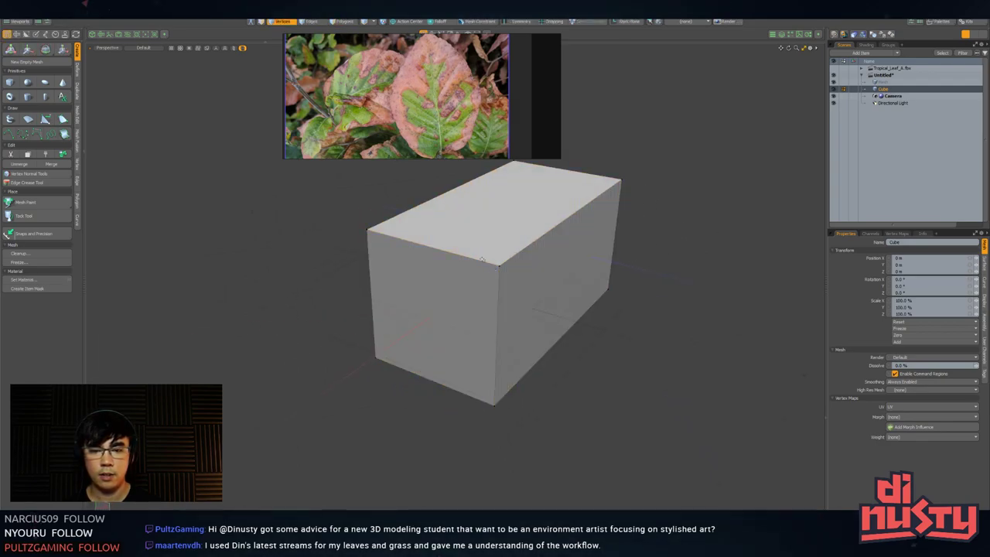
- Bevel the near top corner vertex of the box into a large triangular facet
left_click(499, 264)
key("b")
left_click_drag(501, 261, 546, 257)
key("q")
key("2")
key("3")
key("2")
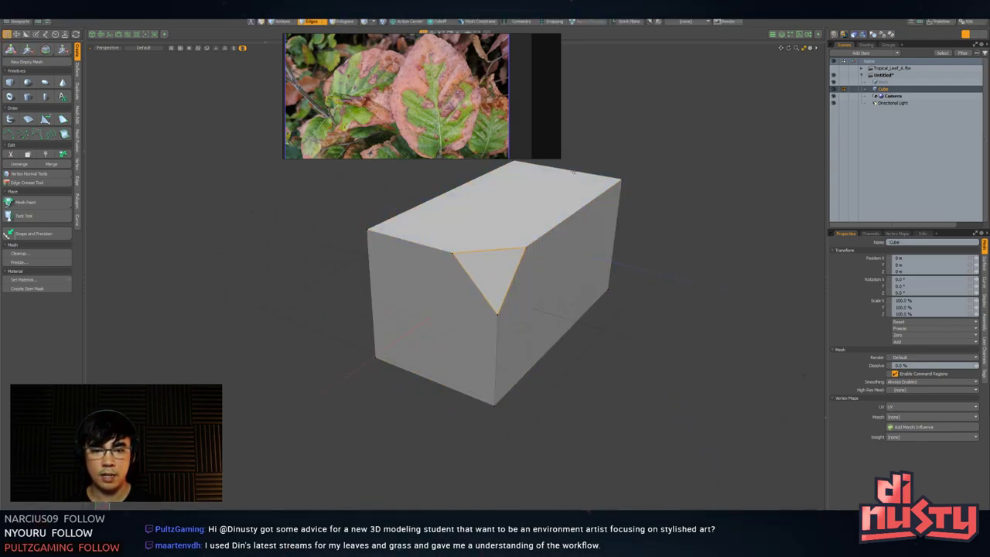
- Bevel the short top edge at the far end of the box into a wide chamfer
left_click(573, 171)
left_click_drag(573, 172, 678, 204, "alt")
key("b")
key("q")
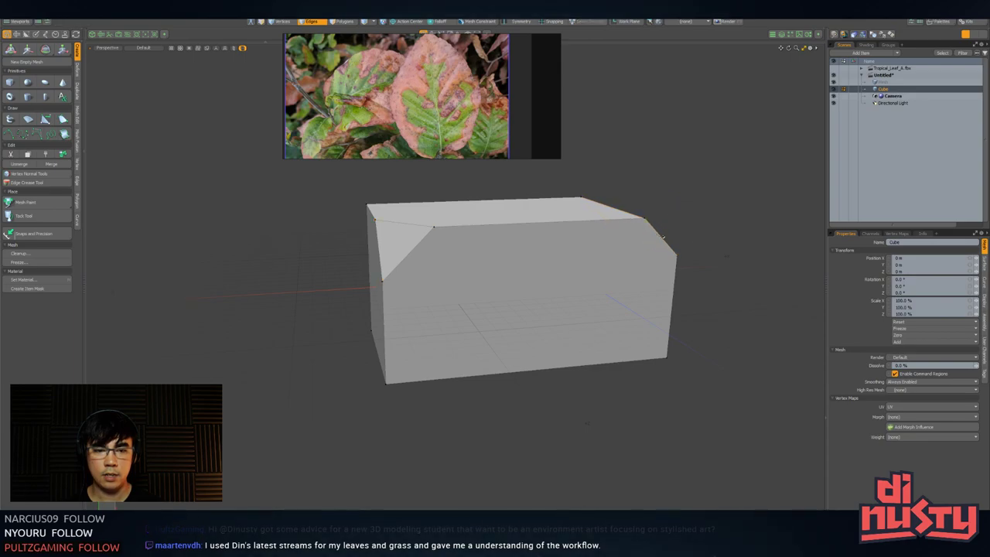
- Finish beveling the upper edge at the right end of the block and drop the tool
left_click_drag(663, 237, 670, 276, "alt")
left_click(639, 280)
key("b")
key("q")
- Select all of the block's polygons, convert the selection to edges, and bevel them slightly to soften every edge
key("3")
left_click(595, 230)
key("bracketleft")
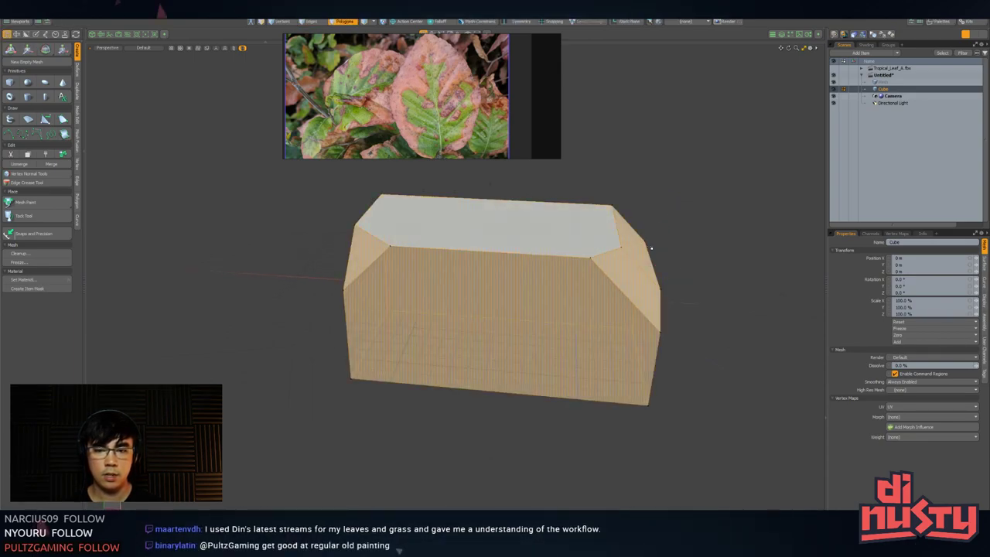
key("alt+2")
key("b")
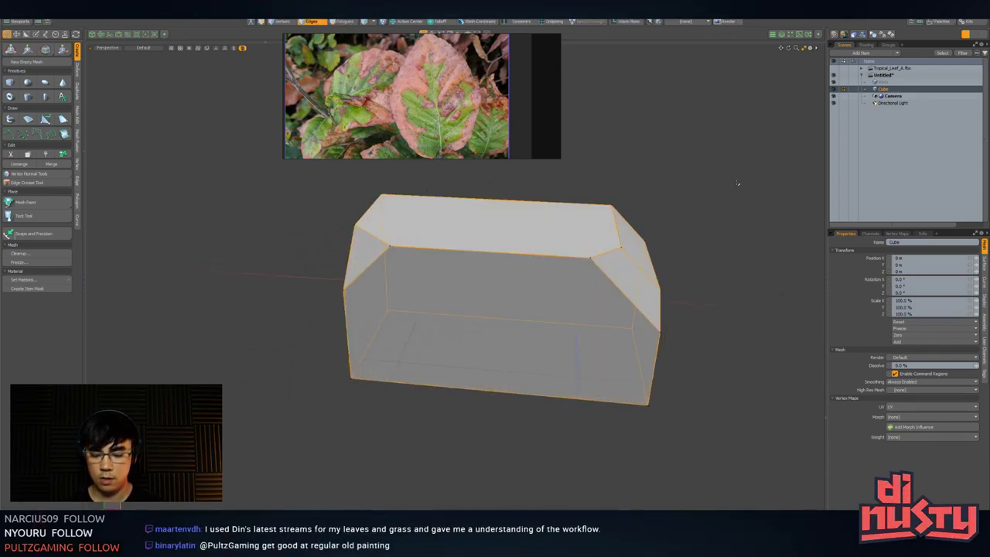
key("b")
left_click_drag(738, 182, 758, 184)
key("q")
left_click(675, 218)
scroll(648, 231, "down", 1)
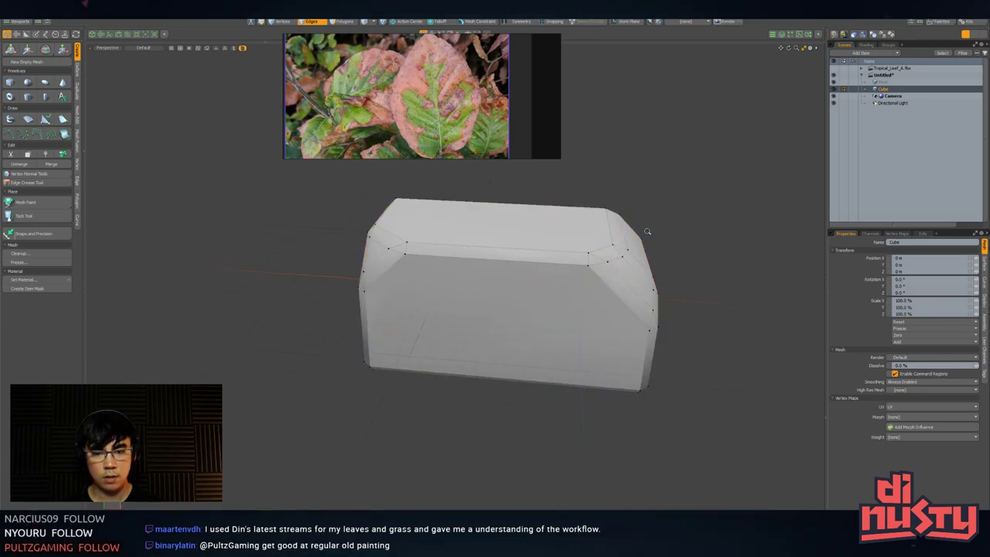
key("ctrl+3")
left_click_drag(647, 232, 716, 449, "ctrl+alt")
left_click(656, 215)
left_click_drag(716, 449, 698, 512, "alt")
key("space")
key("space")
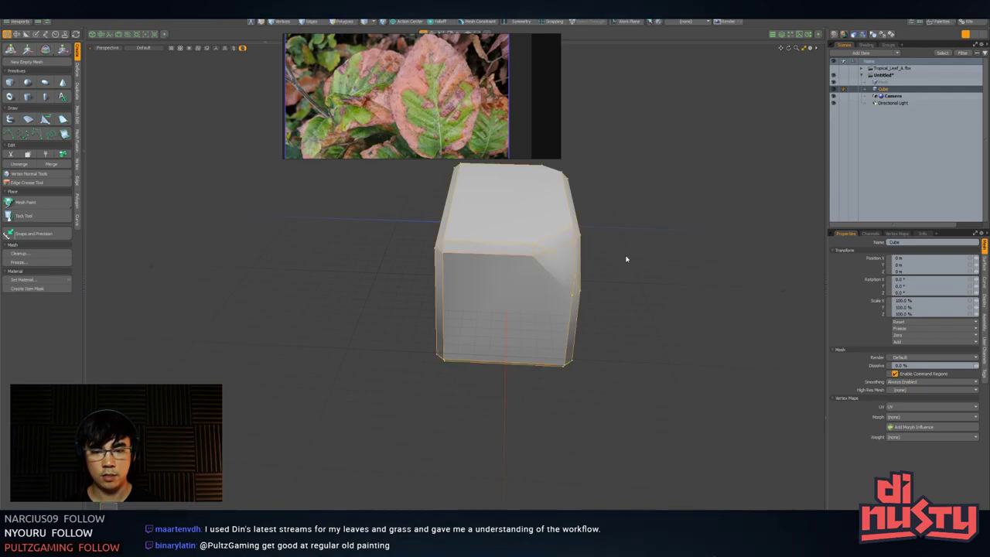
key("3")
key("2")
- Set the base material's smoothing angle to about 75° and enable weighting of normals by polygon area
left_click(869, 46)
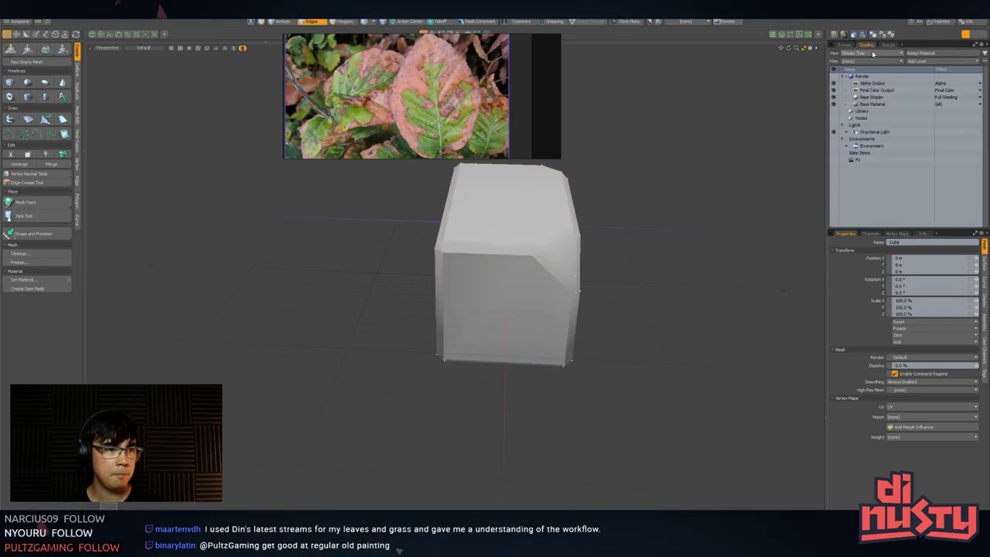
left_click(873, 103)
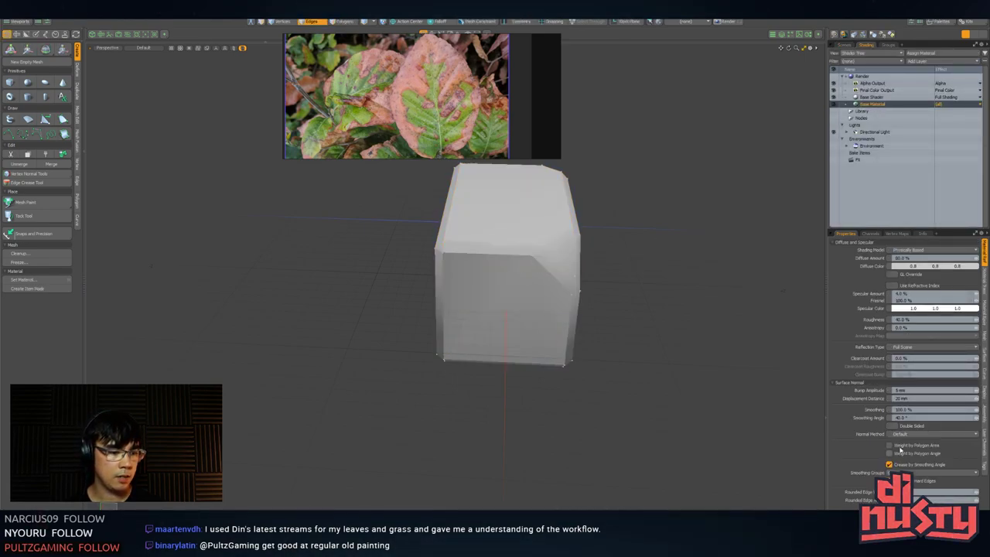
left_click_drag(976, 418, 985, 417)
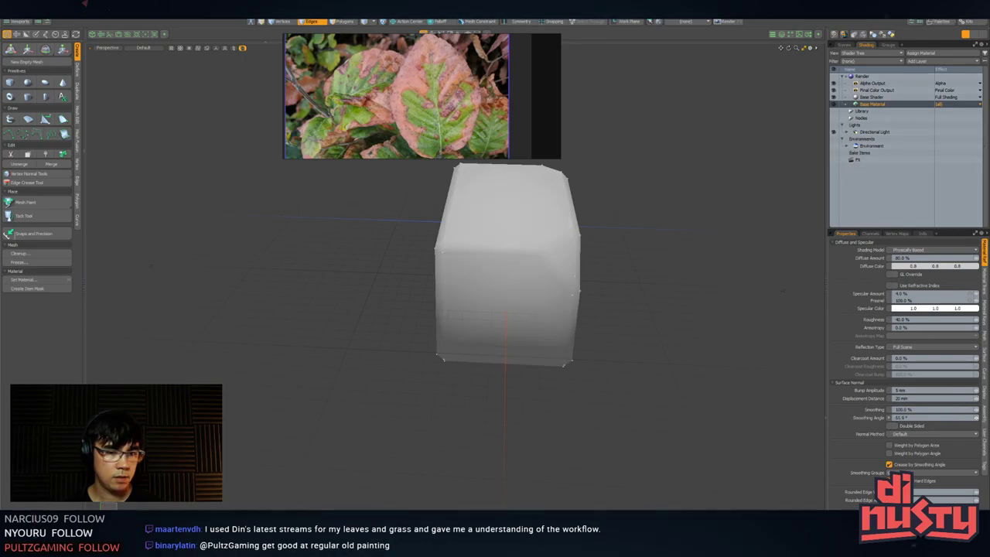
left_click_drag(677, 400, 491, 345, "alt")
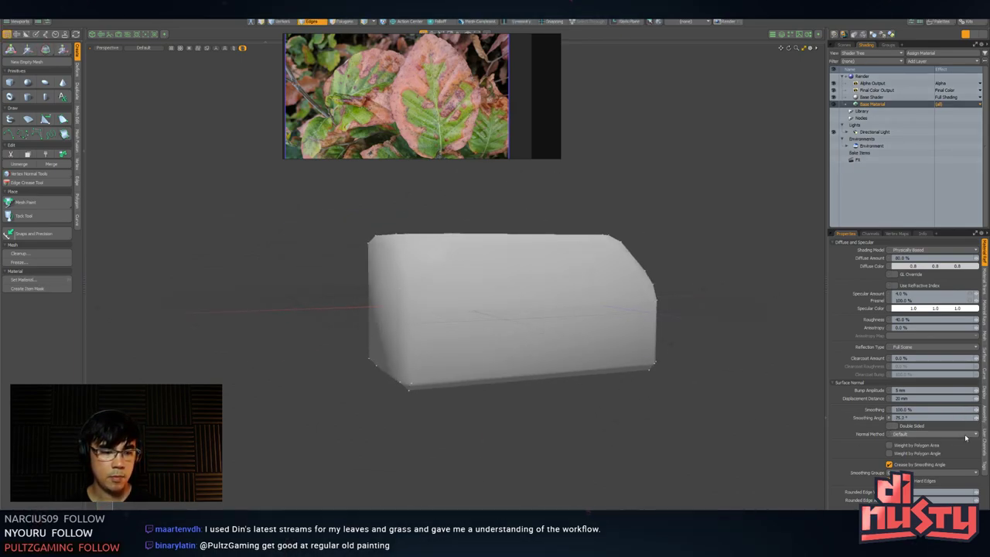
left_click(932, 448)
- Hide the vertex display in the viewport to show the block's shading cleanly
left_click_drag(670, 435, 631, 437, "ctrl+alt")
mouse_move(631, 437)
left_mouse_down("alt")
mouse_move(655, 455)
mouse_move(612, 393)
mouse_move(696, 420)
mouse_move(672, 408)
left_mouse_up("alt")
key("ctrl+3")
left_click(668, 393)
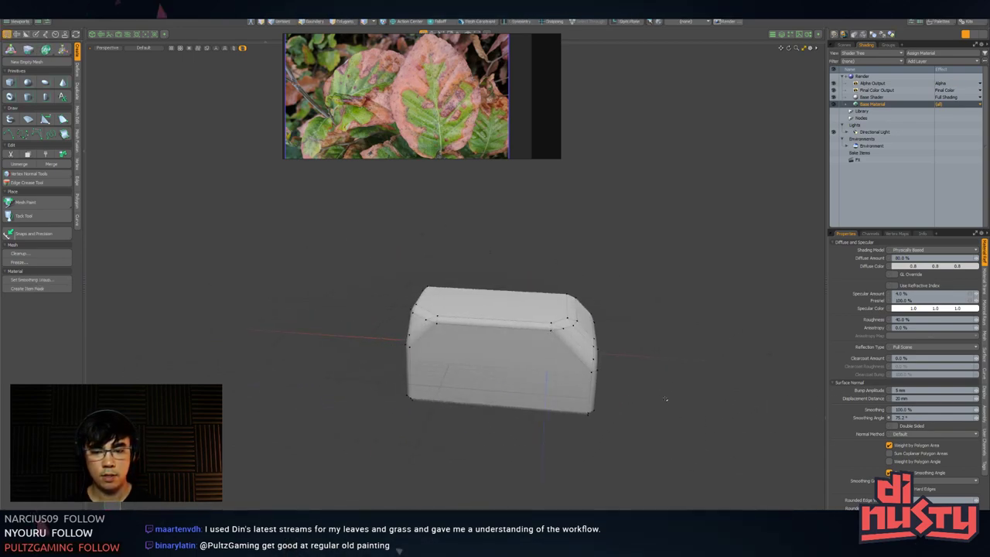
key("ctrl+space")
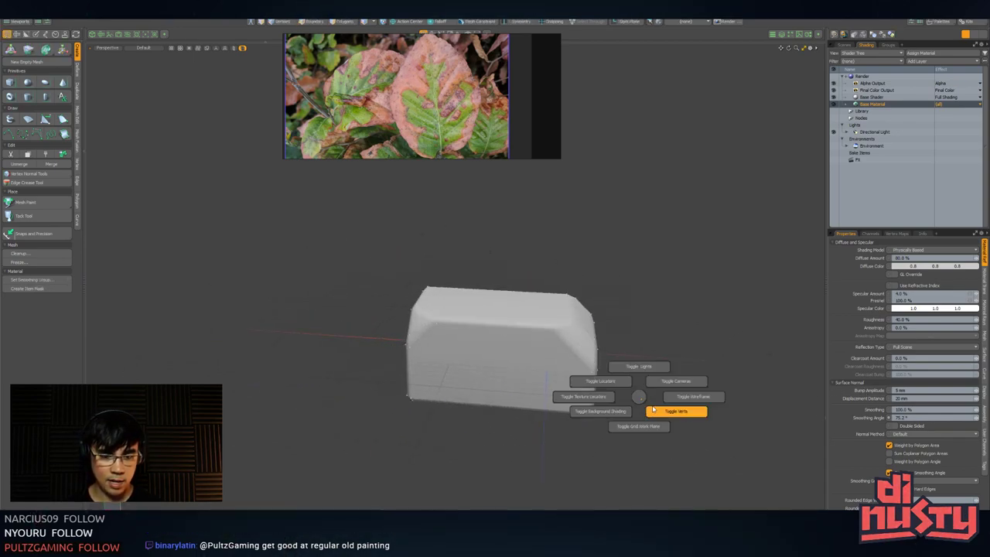
left_click(674, 409)
left_click_drag(630, 411, 571, 389, "ctrl+alt")
left_click_drag(571, 389, 495, 344, "alt")
key("1")
key("w")
key("q")
left_click(534, 422)
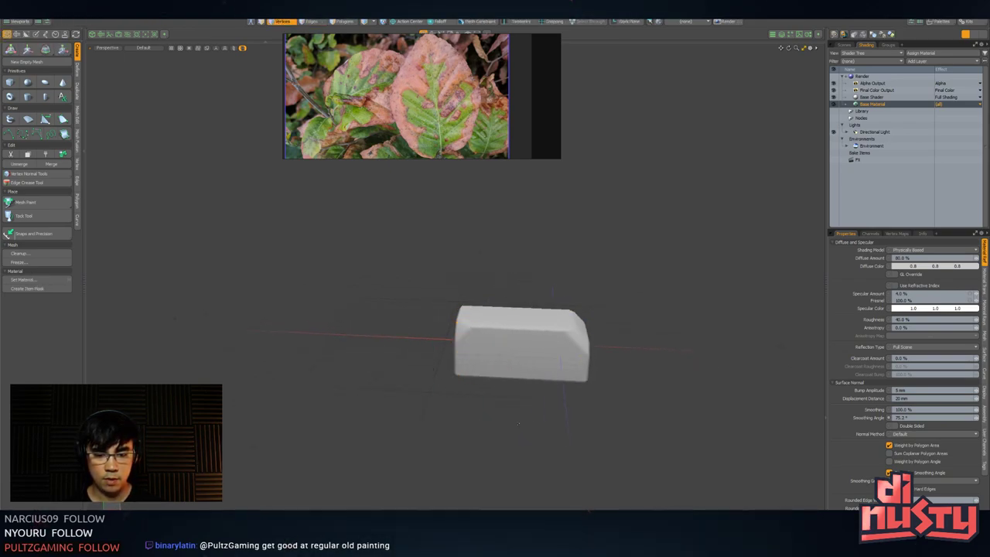
left_click_drag(540, 422, 560, 425, "alt")
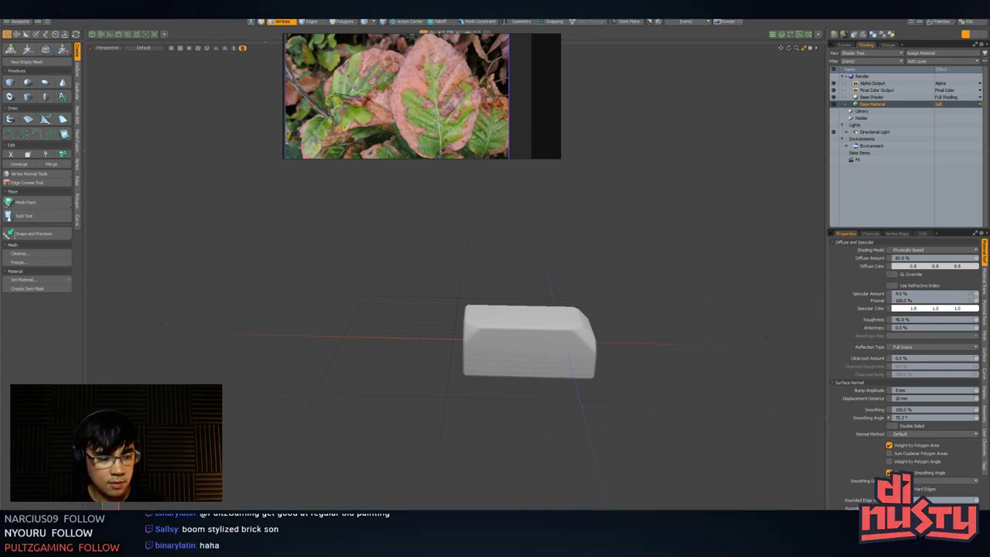
scroll(593, 357, "up", 3)
left_click_drag(593, 357, 642, 345, "alt")
key("2")
left_click(498, 307)
key("alt+c")
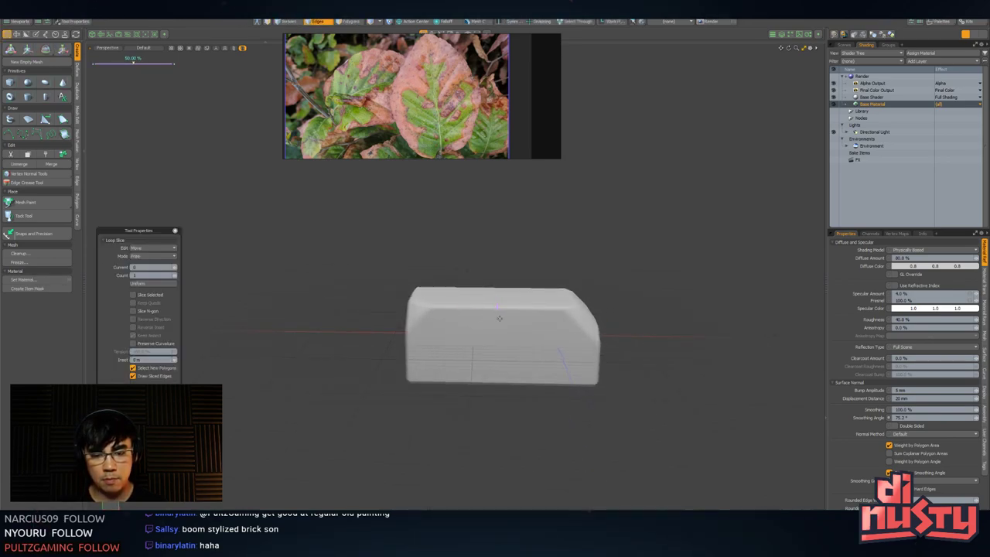
key("space")
key("2")
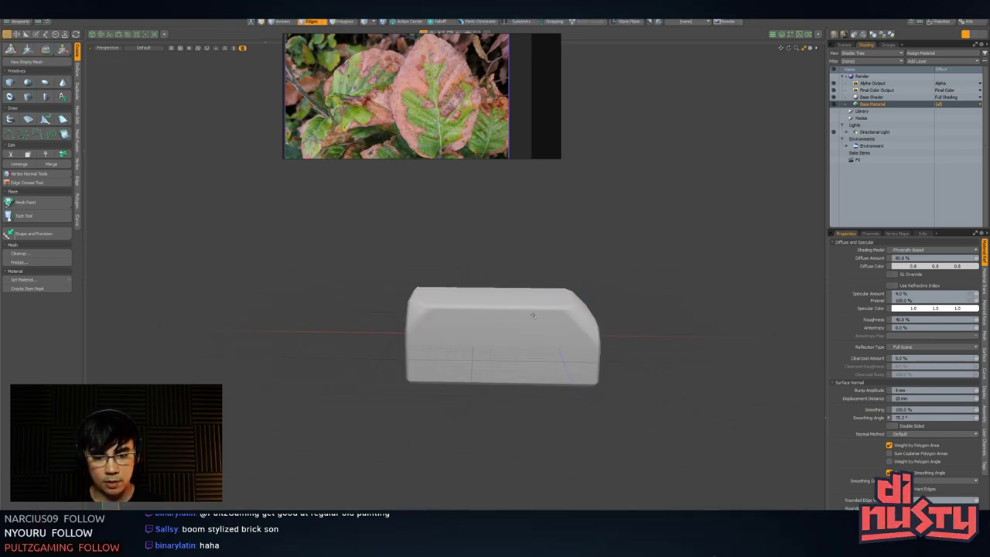
key("3")
key("alt+2")
key("shift+c")
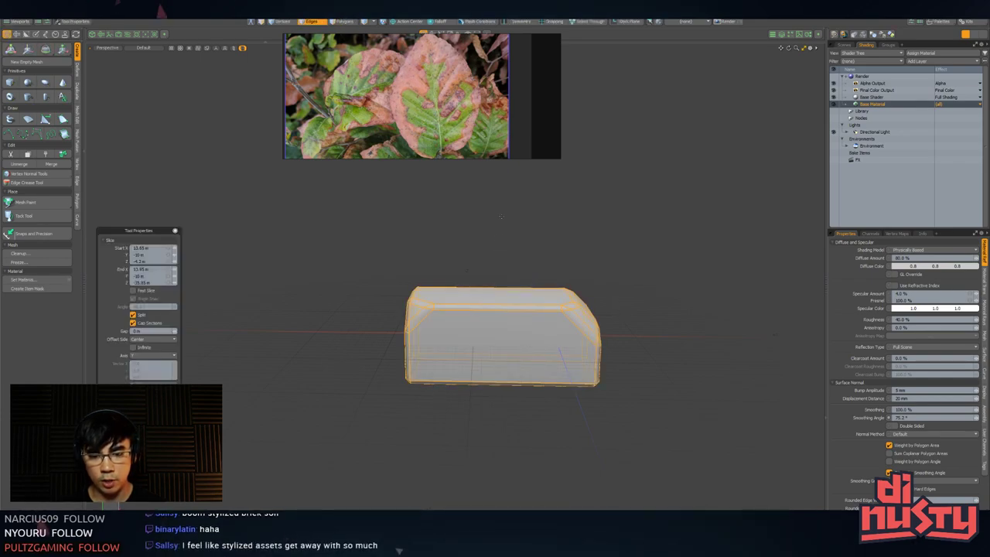
left_click_drag(499, 218, 500, 451)
key("space")
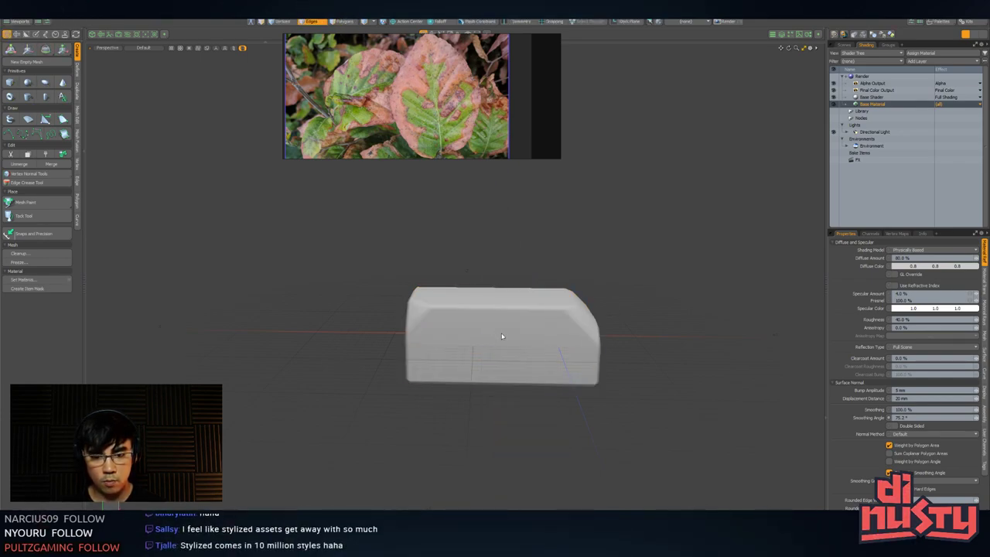
- Slice the block's polygons vertically near the middle of its length
key("3")
key("2")
left_click_drag(503, 327, 497, 295, "alt")
key("3")
key("shift+c")
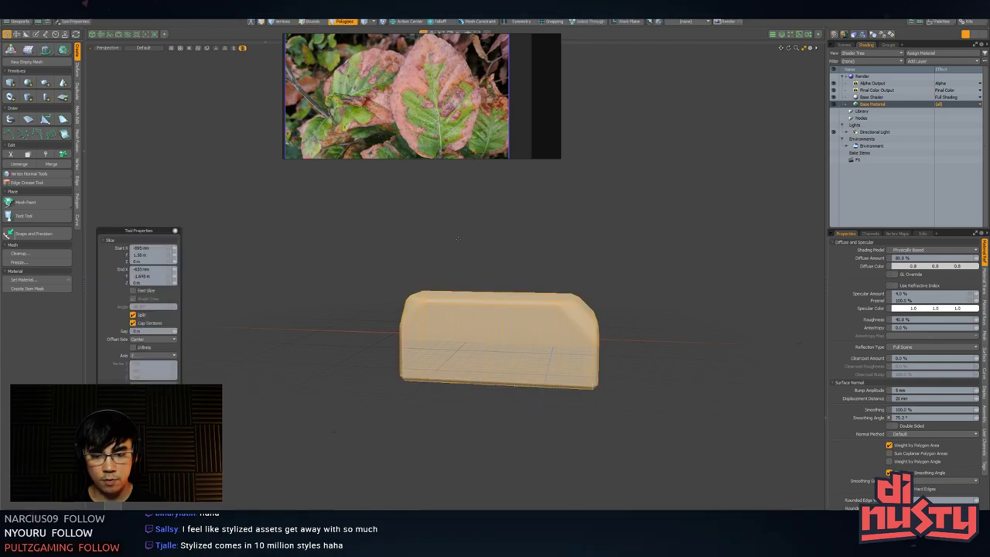
left_click_drag(478, 204, 495, 481)
key("2")
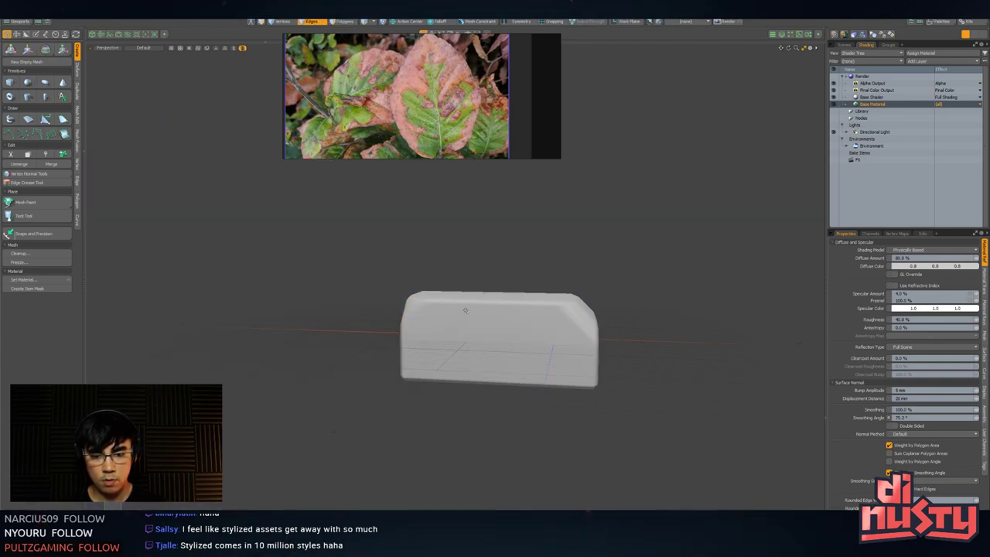
- Select the connected polygons of the block's right half and try to move them sideways
double_click(480, 321)
left_click_drag(637, 320, 583, 343, "alt")
key("3")
double_click(543, 325)
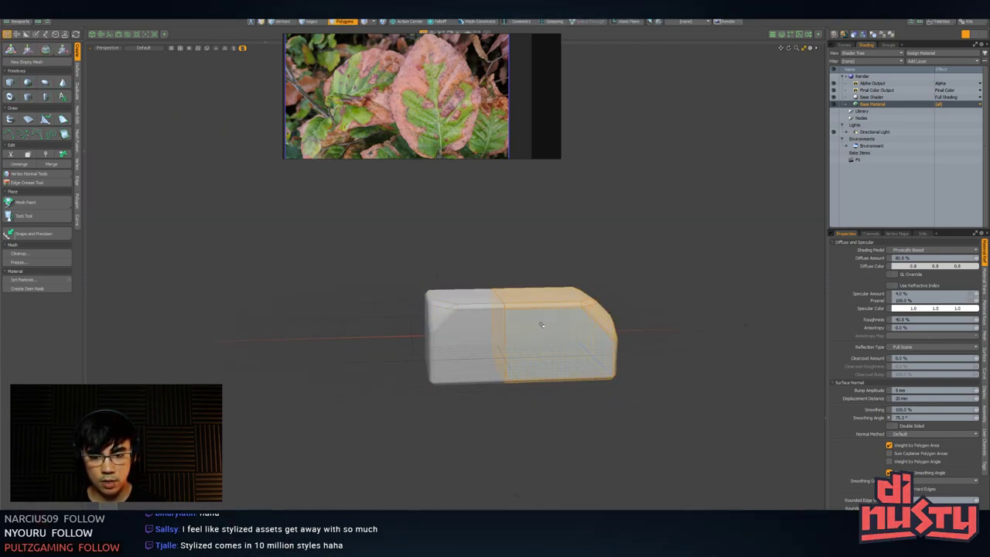
key("w")
middle_click_drag(522, 336, 565, 337)
left_click_drag(565, 338, 503, 318, "alt")
- Undo the move of the right half and the vertical slice
key("ctrl+z")
key("ctrl+z")
key("ctrl+z")
key("ctrl+z")
key("ctrl+z")
key("ctrl+z")
- Select the whole block in polygon mode and slice it again with a near-vertical cut through its middle
key("3")
double_click(503, 318)
key("shift+c")
left_click_drag(484, 204, 473, 434)
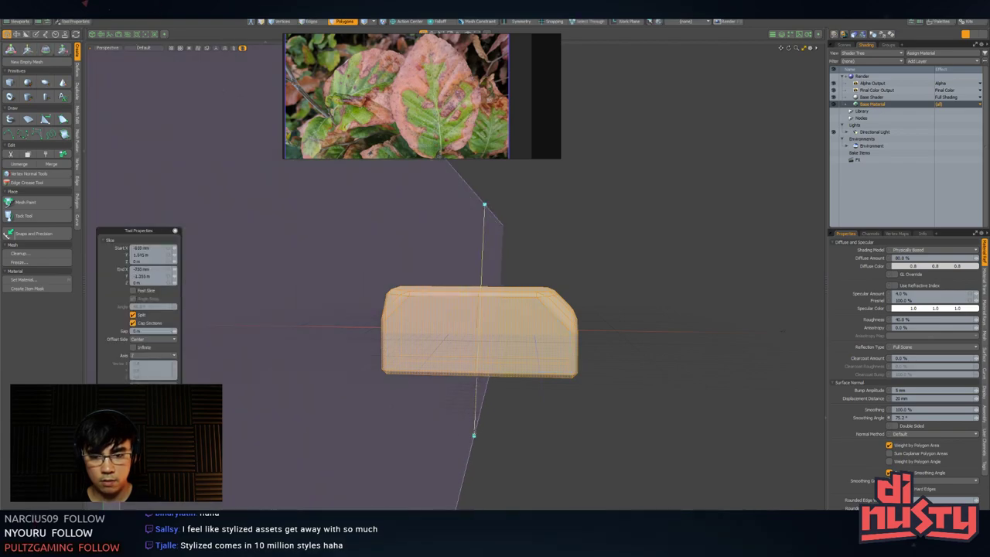
key("space")
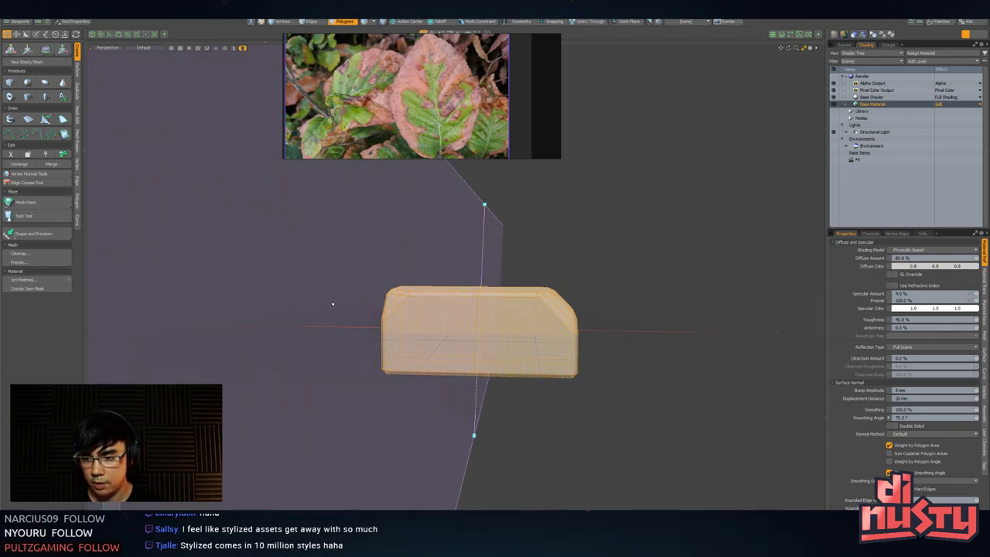
- Scale the middle edge loop along X and raise it about 115 mm to bend the block upward
key("2")
key("r")
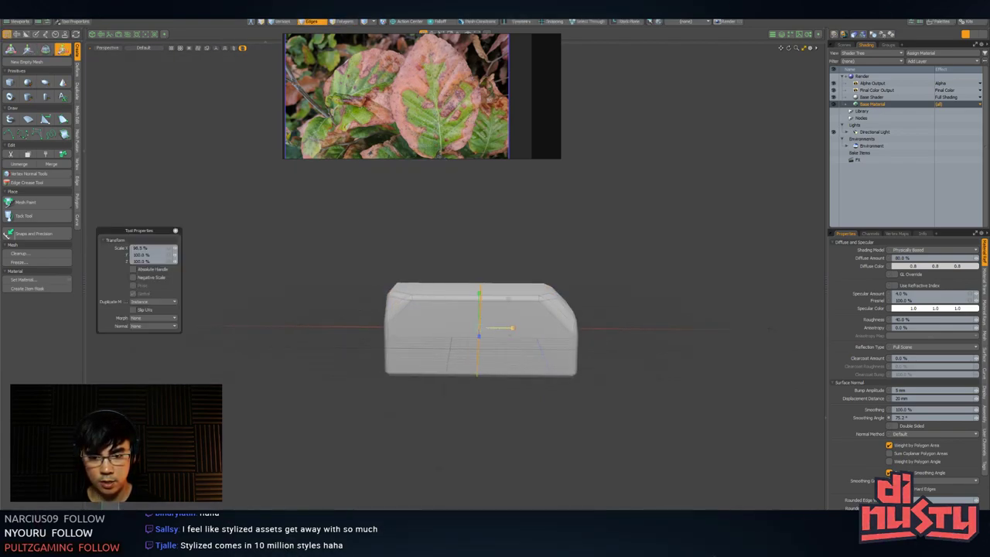
key("w")
left_click_drag(480, 308, 480, 295)
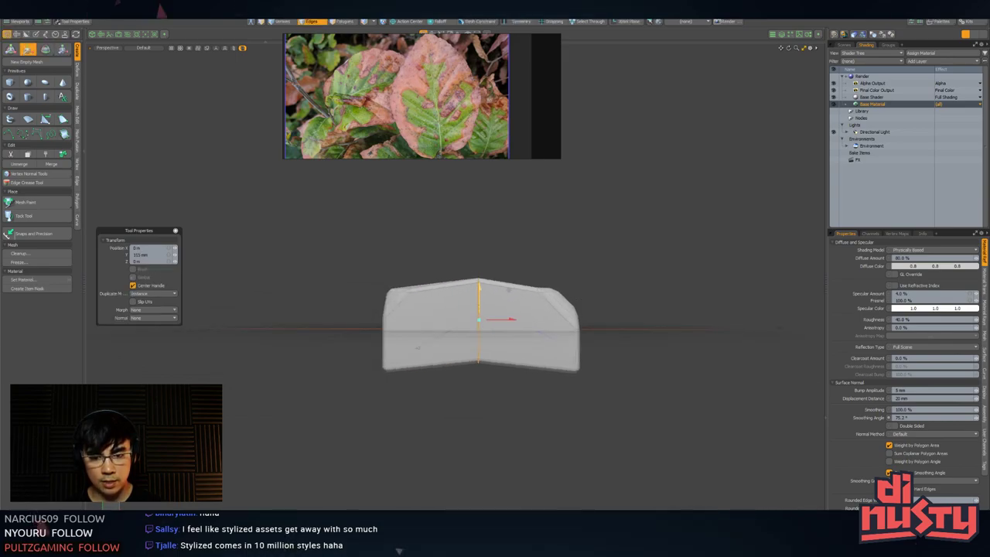
- Select the vertices at the block's right end and rotate them so the end face follows the bend
key("1")
mouse_move(524, 267)
middle_mouse_down()
mouse_move(523, 336)
mouse_move(592, 333)
middle_mouse_up()
key("e")
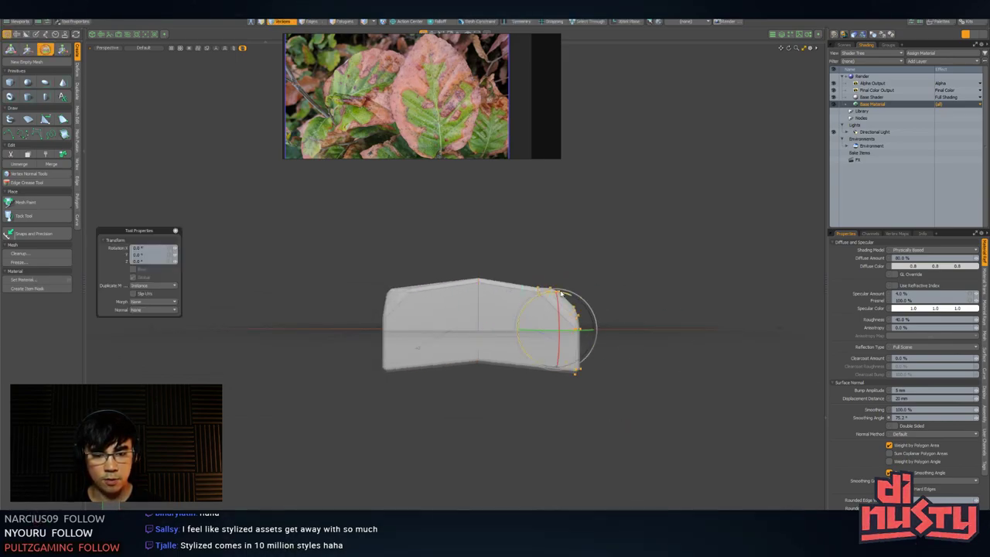
left_click_drag(564, 293, 576, 296)
key("q")
- Bevel the middle edge loop into two separate loops to round the bend of the block
key("2")
key("5")
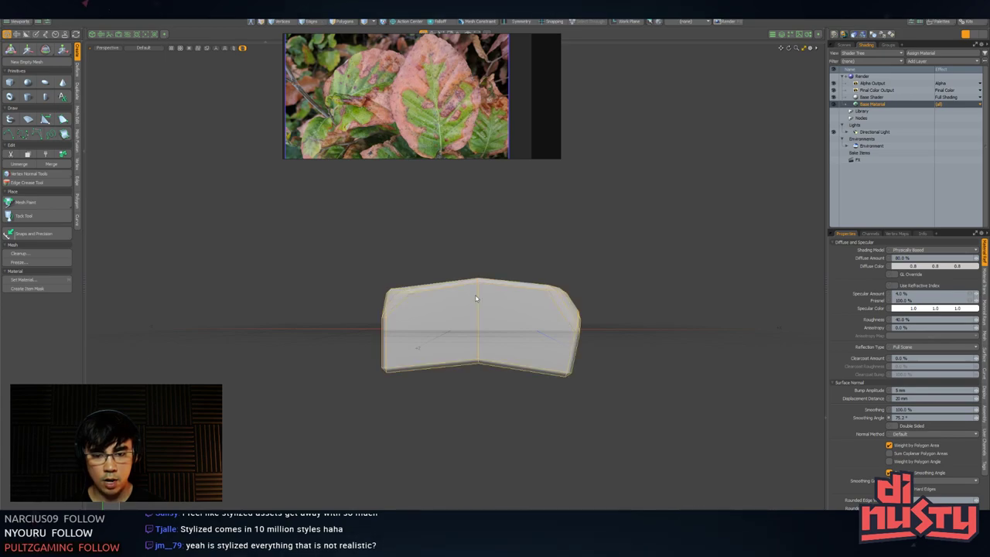
key("3")
key("2")
key("b")
left_click_drag(475, 294, 511, 294)
key("q")
left_click(564, 268)
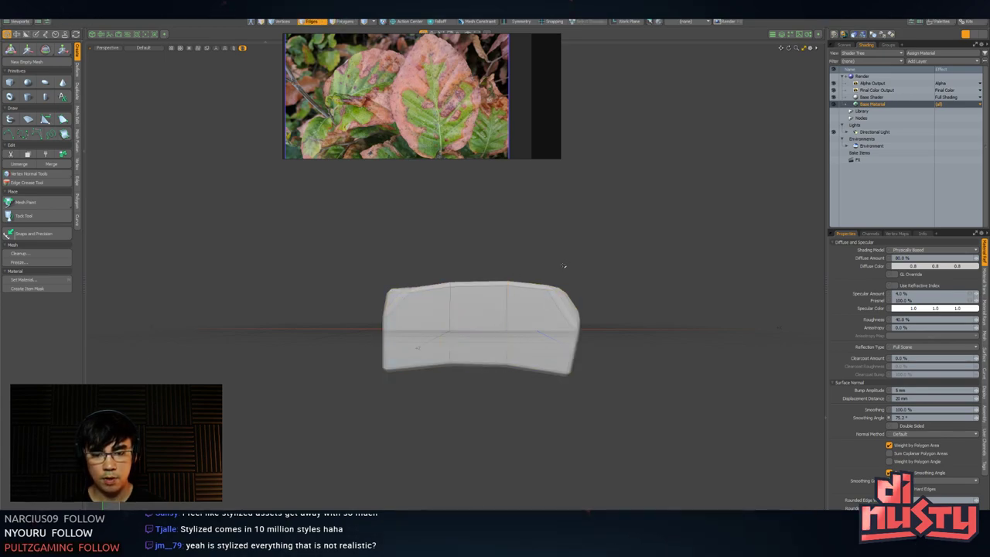
left_click_drag(564, 267, 548, 350, "alt")
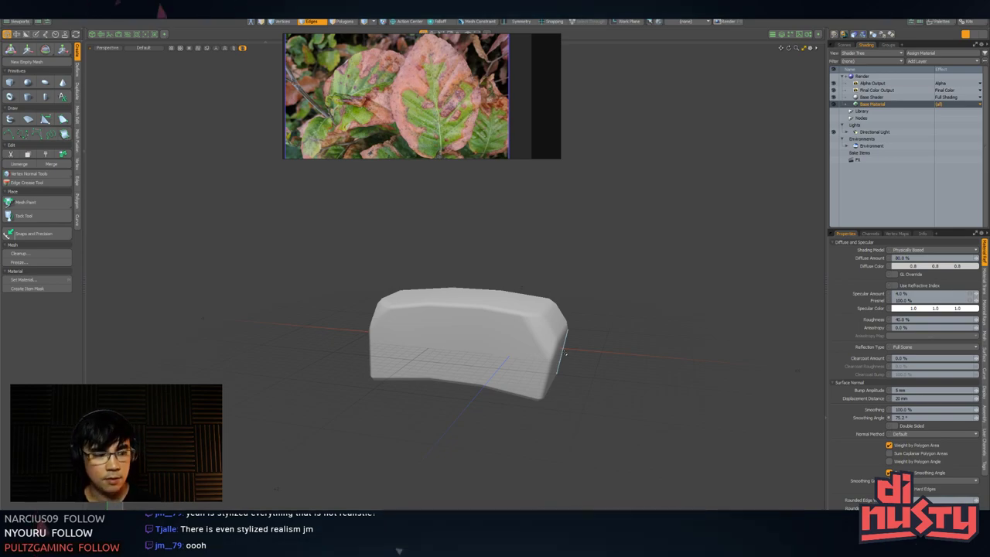
key("3")
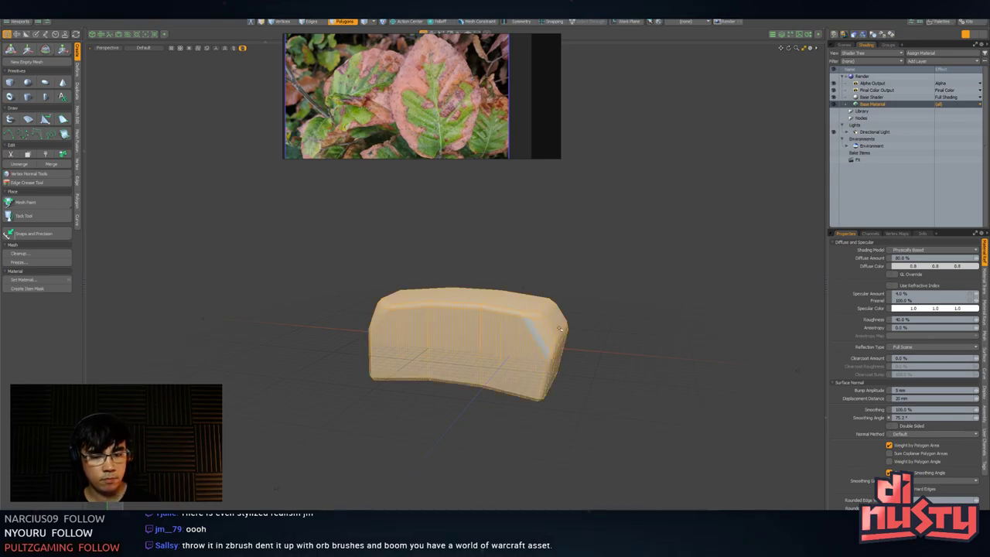
- Bring up the leaf texture in Photoshop and the leaf material graph in Substance Designer
key("alt+Tab")
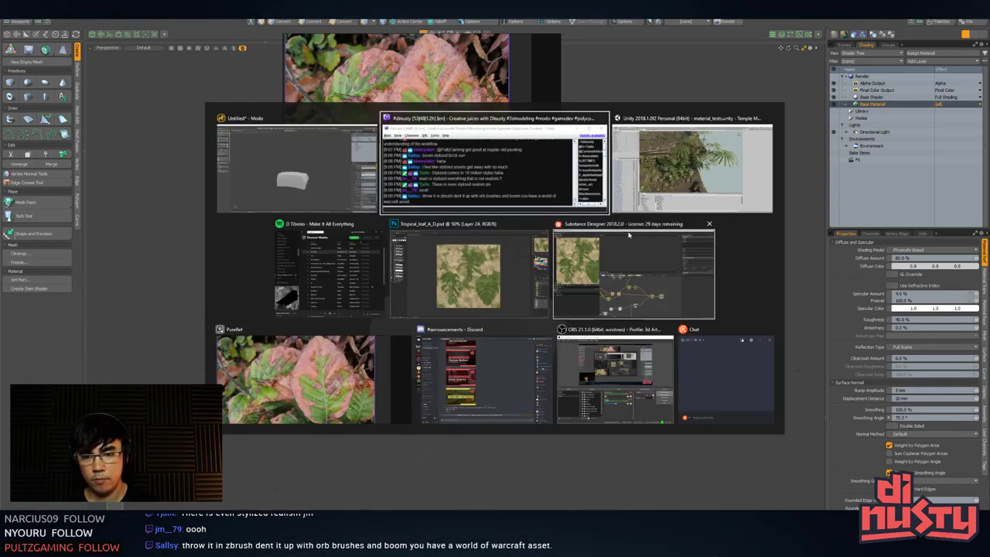
key("alt+Tab")
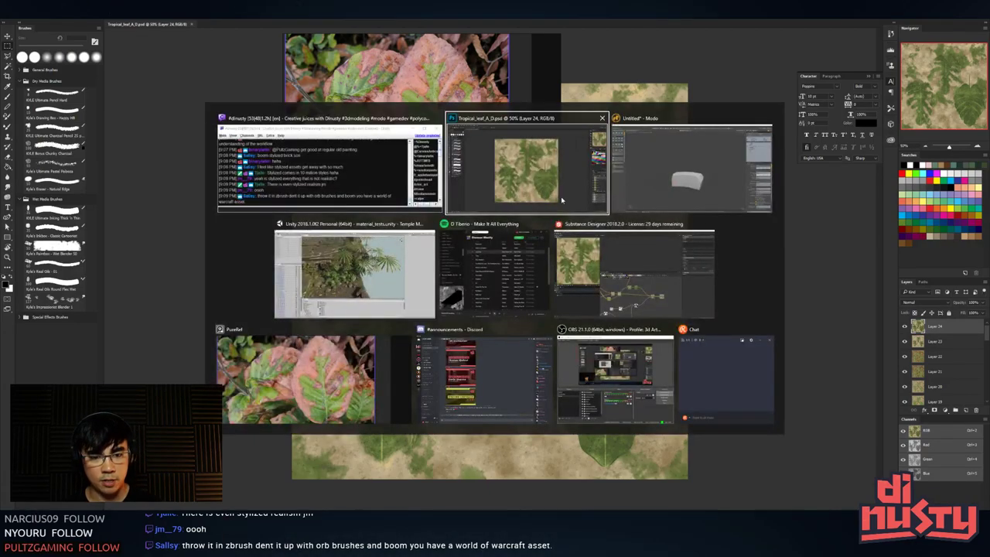
left_click(627, 278)
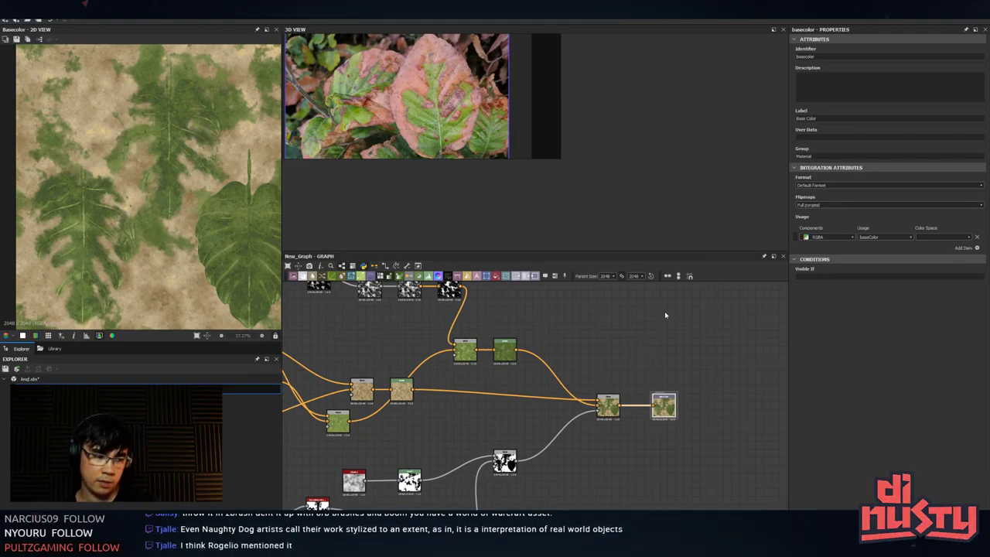
left_click(694, 367)
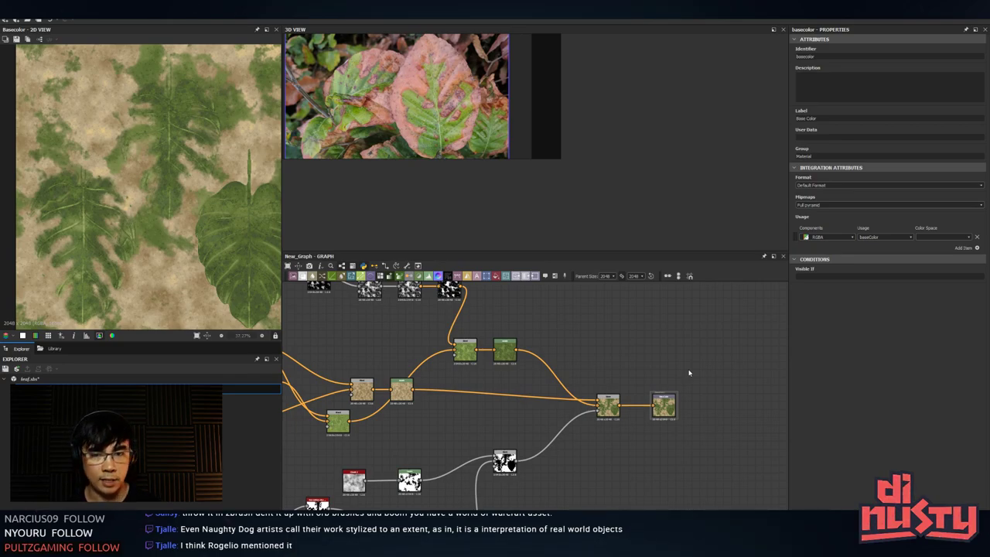
- Switch to the Unity scene and examine the ground plants and the carved rocks up close
key("alt+Tab")
left_click(557, 292)
left_click_drag(545, 302, 514, 315, "alt")
scroll(513, 315, "up", 6)
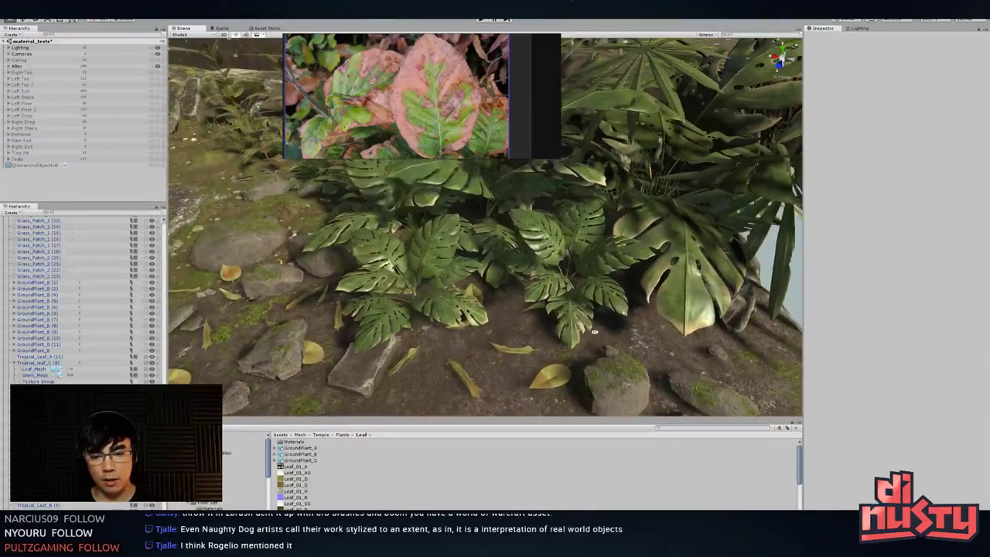
scroll(561, 338, "down", 4)
left_click_drag(560, 338, 533, 243, "alt")
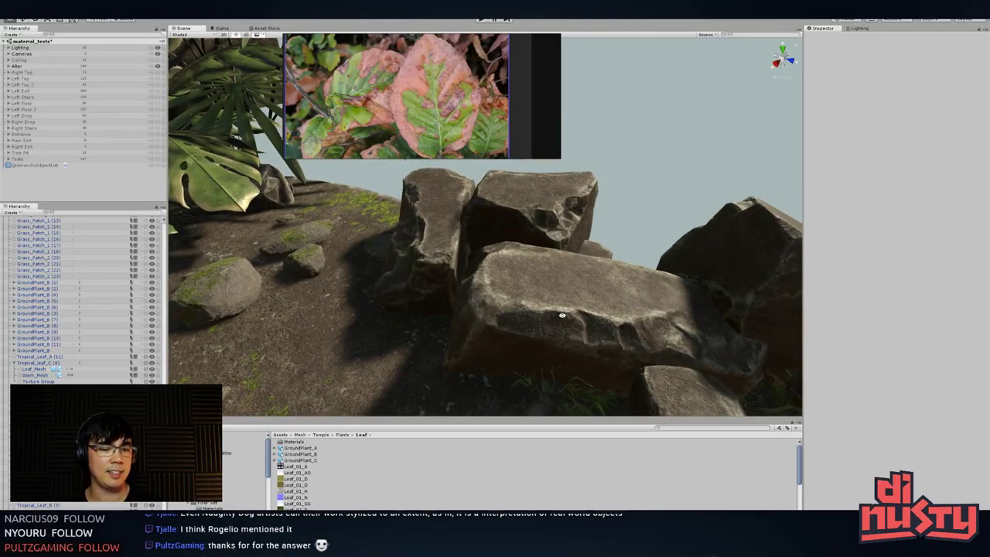
left_click_drag(537, 289, 615, 272, "alt")
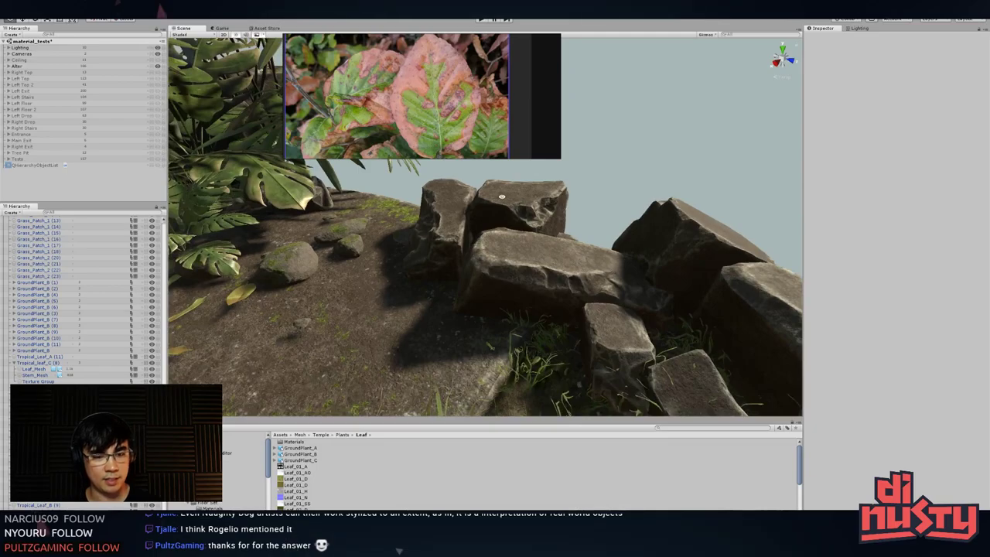
- Examine the broken rocks and tropical ground plants up close, and the temple scene as a whole
left_click_drag(502, 196, 526, 286, "alt")
right_click_drag(526, 286, 499, 289, "alt")
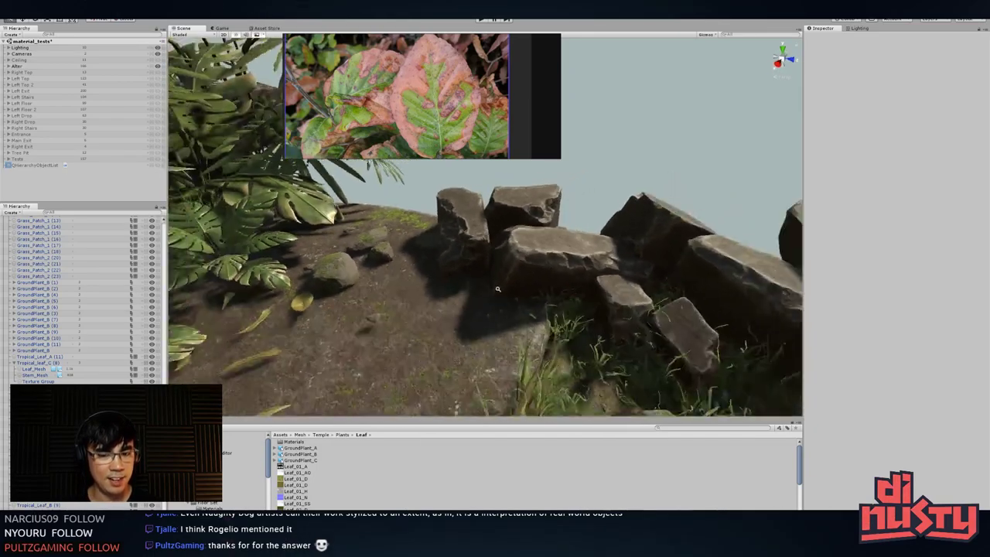
left_click_drag(499, 288, 378, 318, "alt")
right_click_drag(378, 318, 465, 348, "alt")
left_click_drag(464, 348, 588, 336, "alt")
right_click_drag(588, 336, 557, 313, "alt")
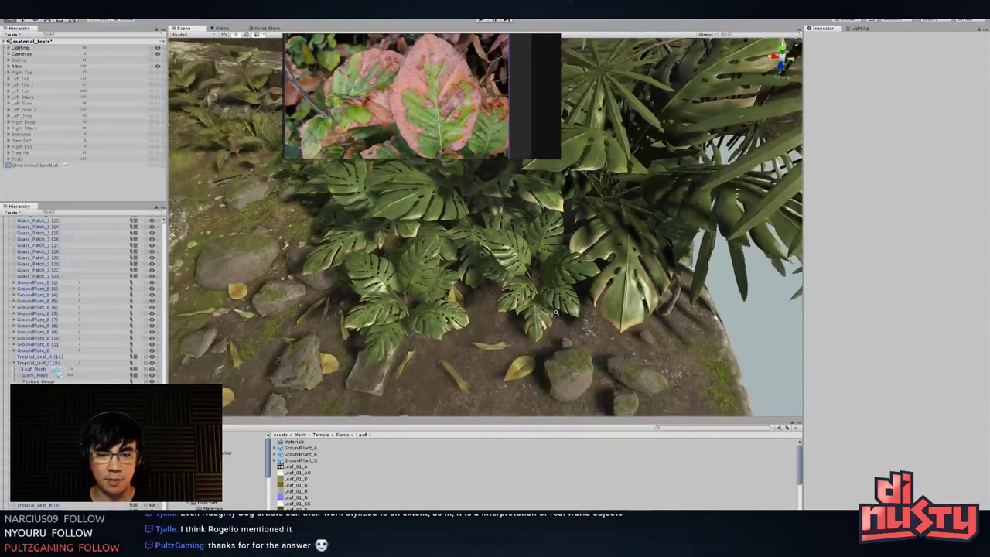
mouse_move(562, 296)
left_mouse_down("alt")
mouse_move(476, 314)
mouse_move(579, 256)
mouse_move(564, 298)
left_mouse_up("alt")
scroll(563, 314, "down", 5)
left_click_drag(519, 331, 586, 233, "alt")
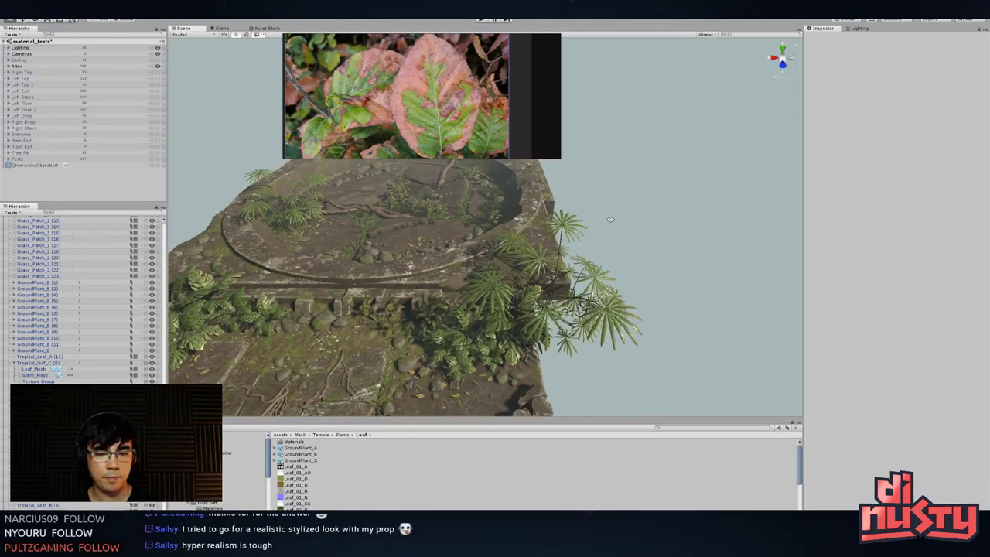
left_click_drag(659, 249, 592, 261, "alt")
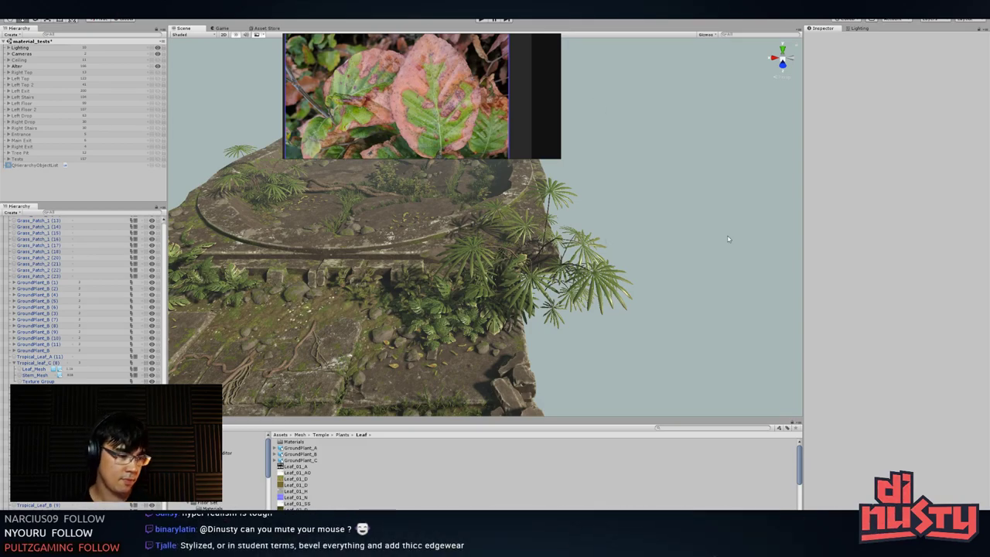
middle_click_drag(652, 248, 737, 219)
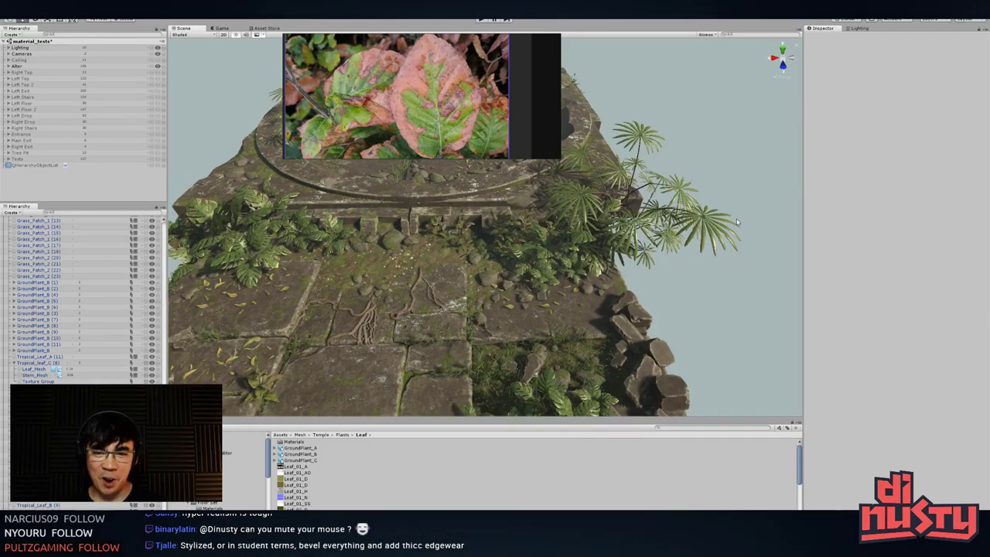
- Compare the leaf texture in Photoshop with the leaf tips and fallen leaves in the Unity scene
key("alt+Tab")
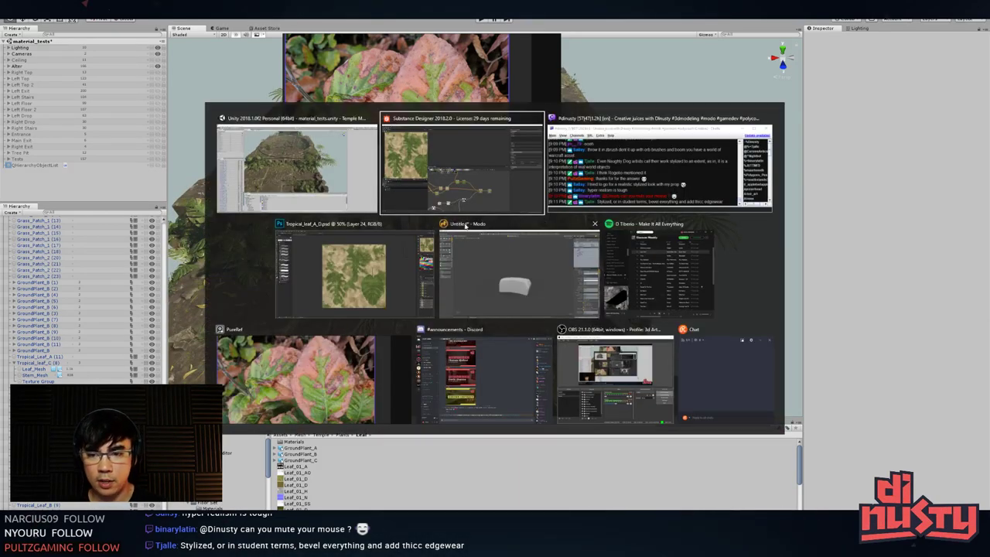
left_click(391, 256)
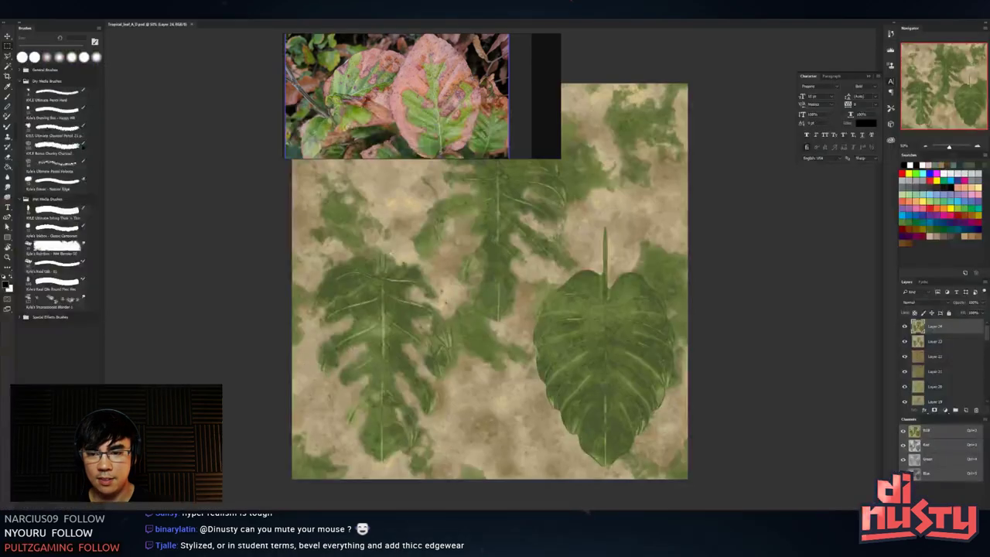
key("alt+Tab")
left_click_drag(509, 245, 607, 288, "alt")
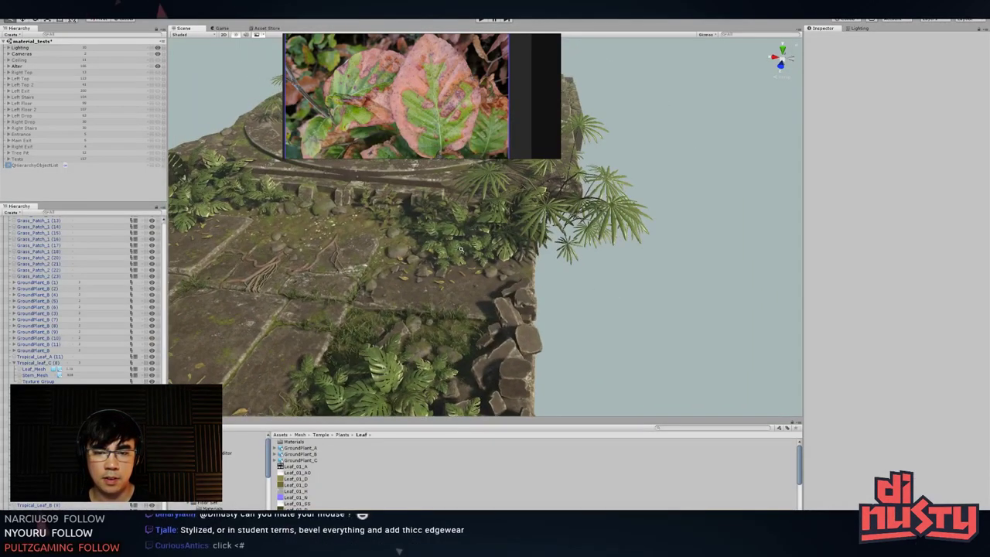
scroll(616, 206, "up", 8)
left_click_drag(617, 206, 573, 251, "alt")
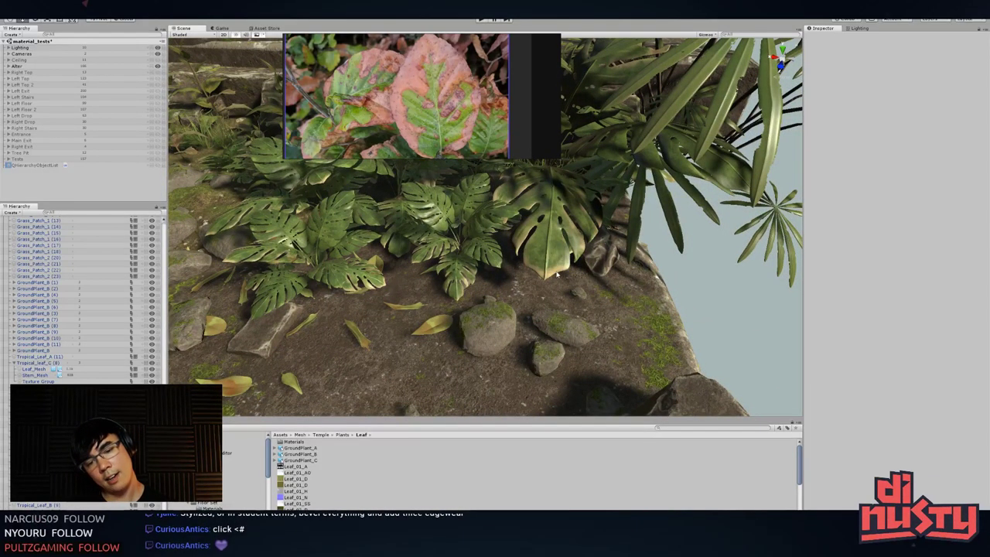
key("alt+Tab")
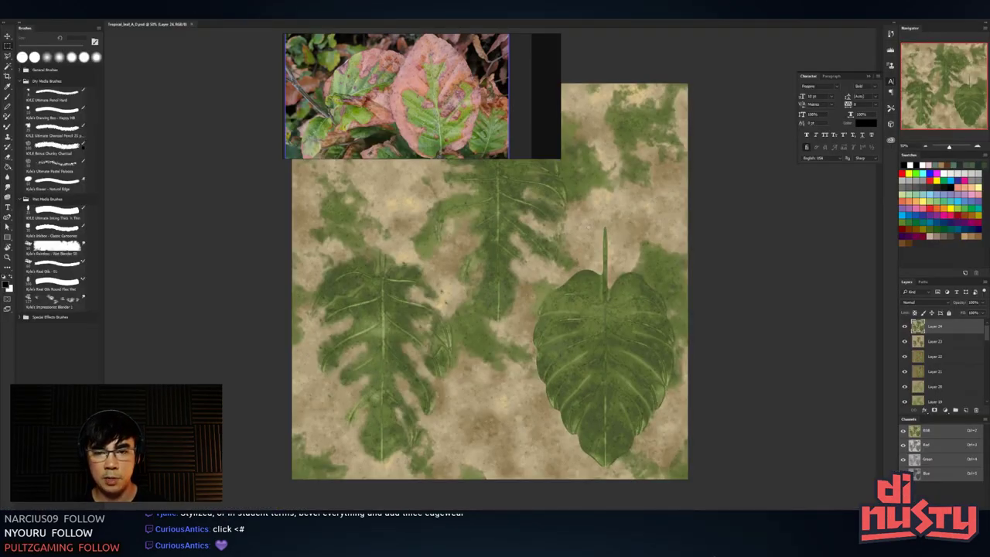
- Switch to Substance Designer and examine the final Blend and Base Color nodes against the leaf texture in Photoshop
key("alt+Tab")
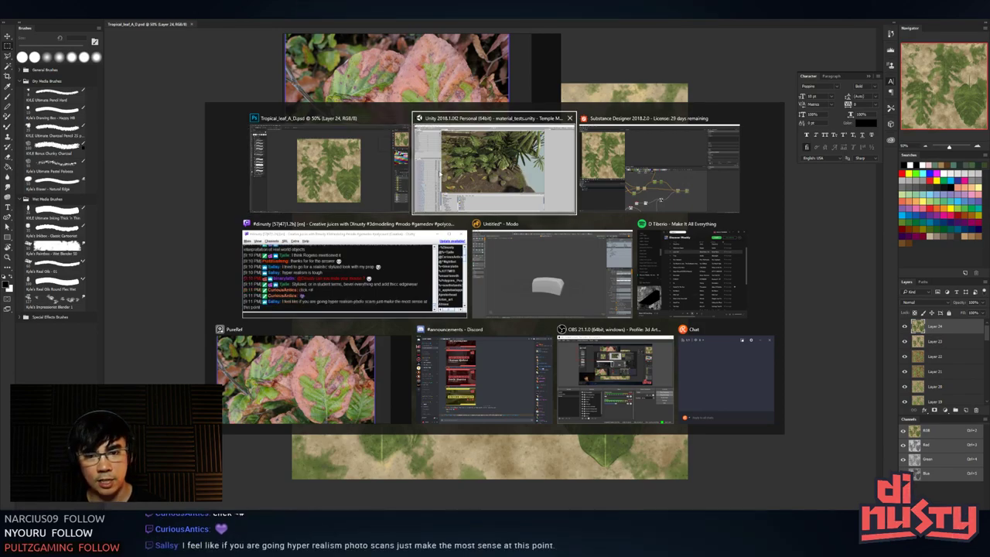
left_click(668, 196)
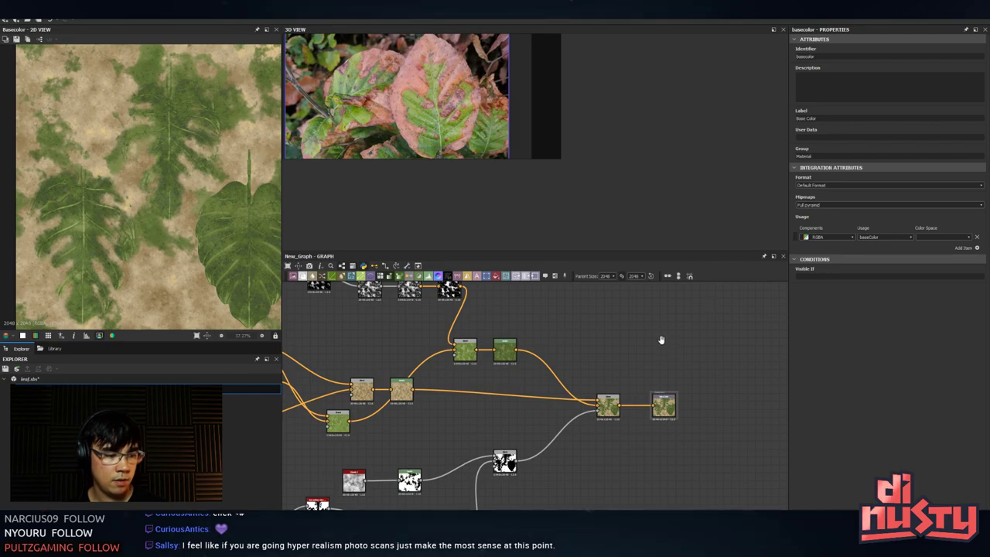
middle_click_drag(661, 338, 643, 323)
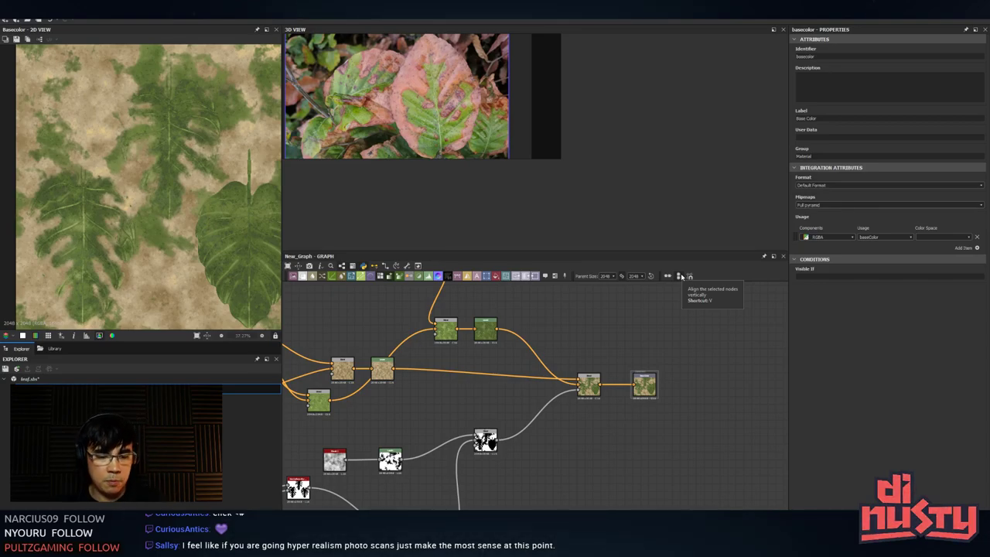
left_click(649, 394)
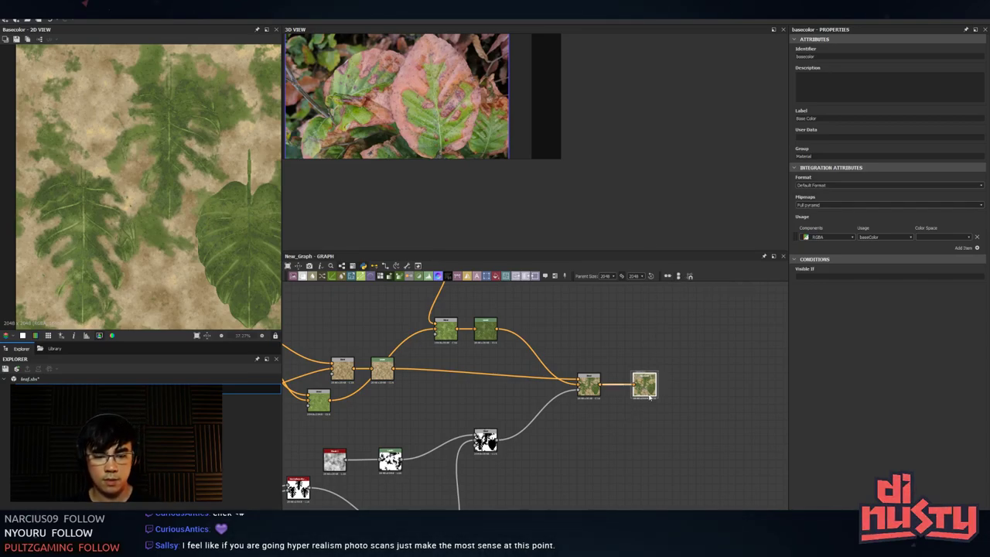
scroll(592, 391, "up", 4)
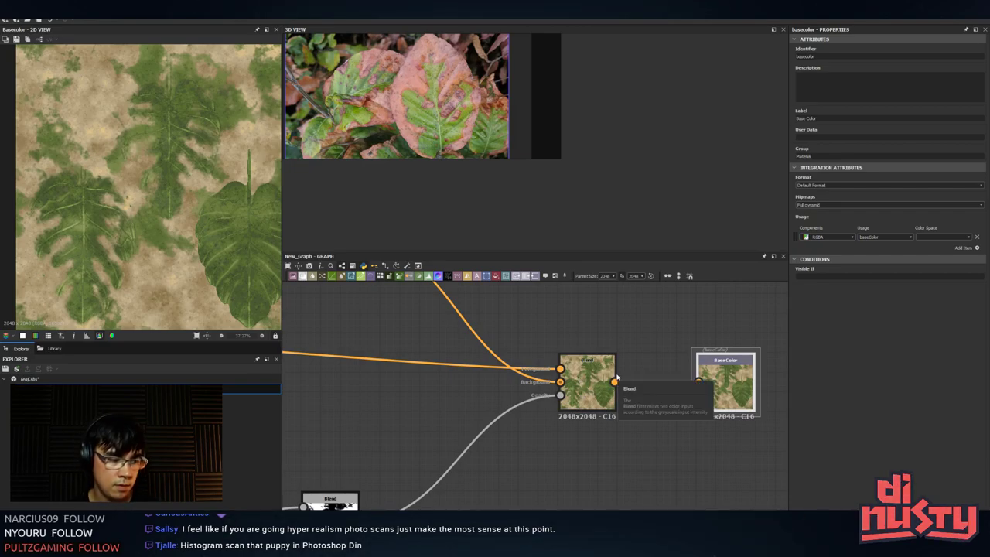
left_click(615, 376)
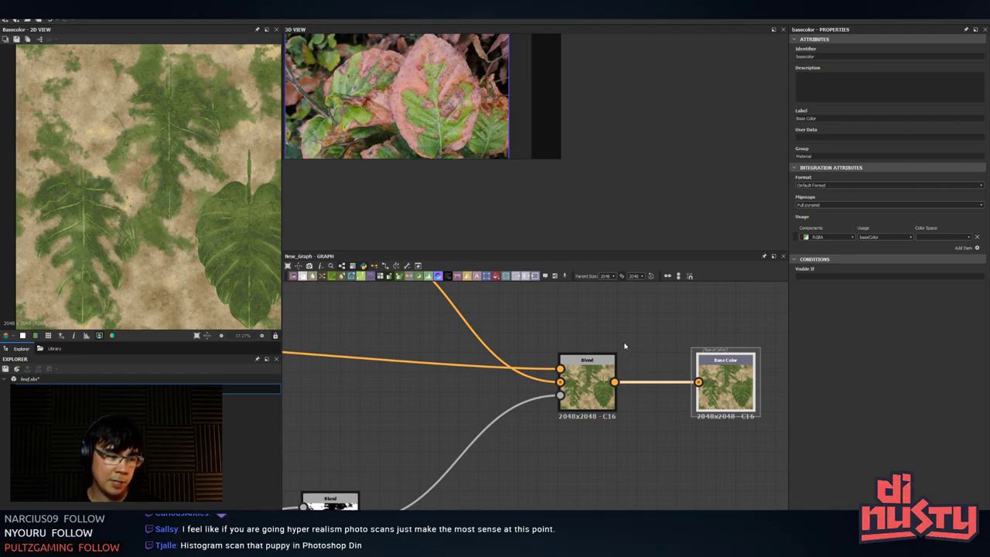
key("alt+Tab")
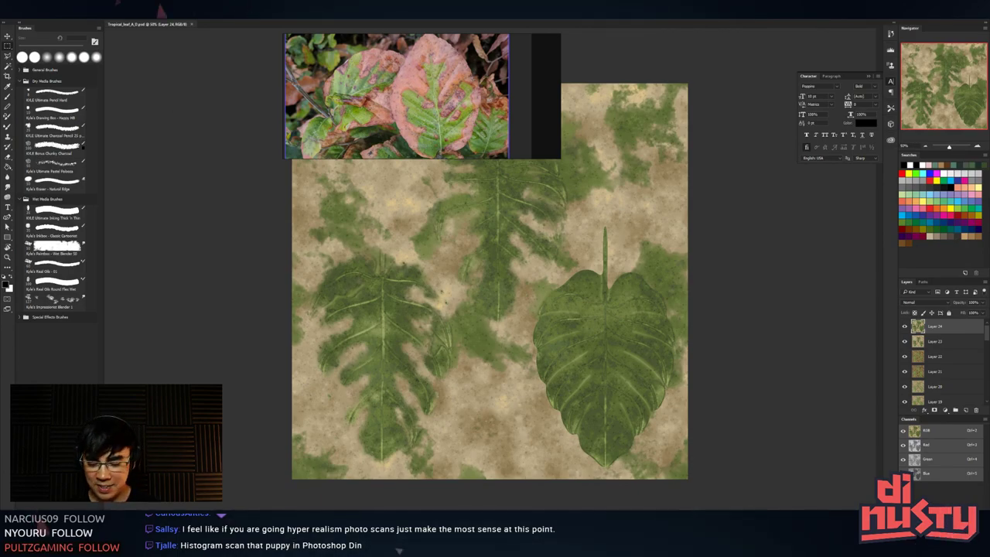
key("alt+Tab")
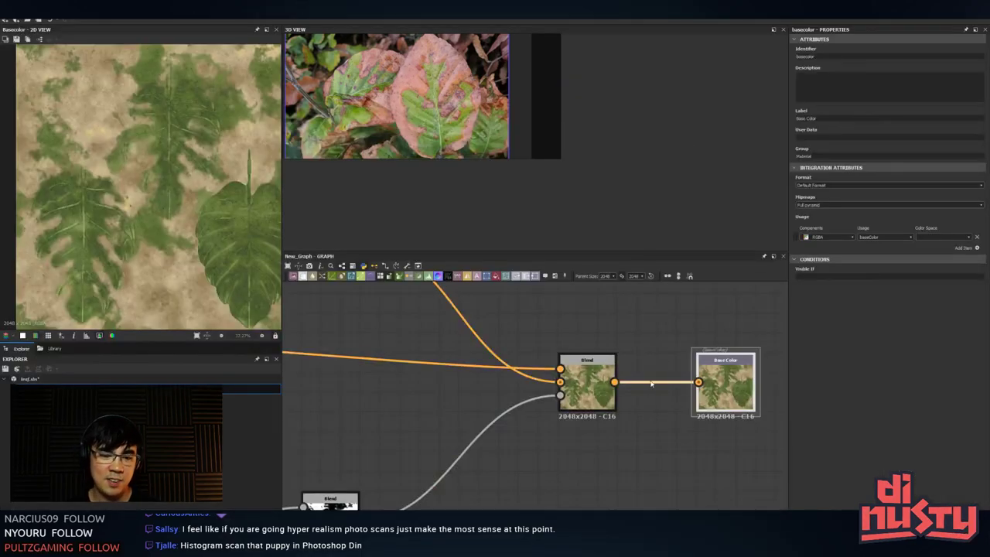
- Insert an HSL node between the brown texture's Levels node and the final Blend node
left_click(592, 382)
scroll(456, 324, "down", 2)
middle_click_drag(457, 323, 636, 368)
middle_click_drag(452, 405, 499, 396)
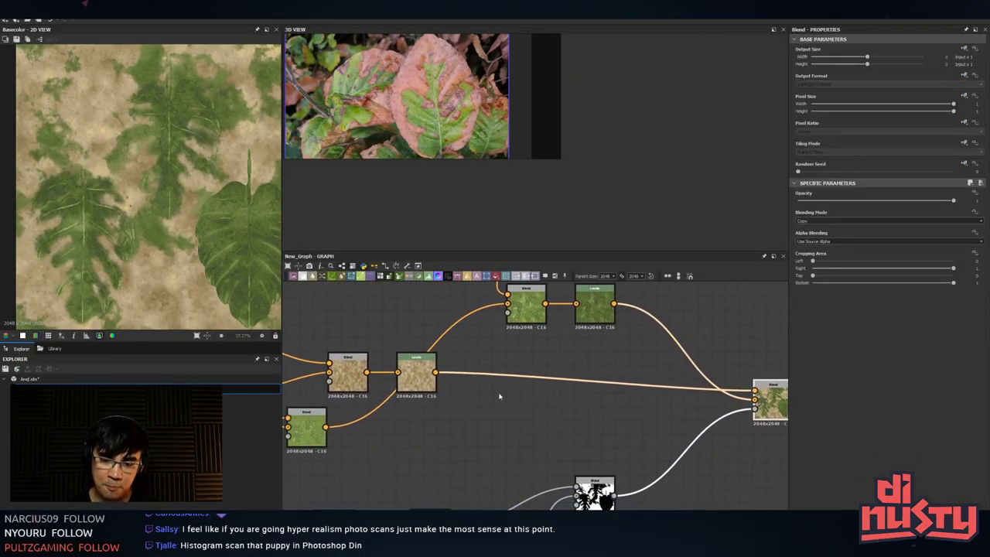
left_click(426, 376)
key("space")
type("hsl")
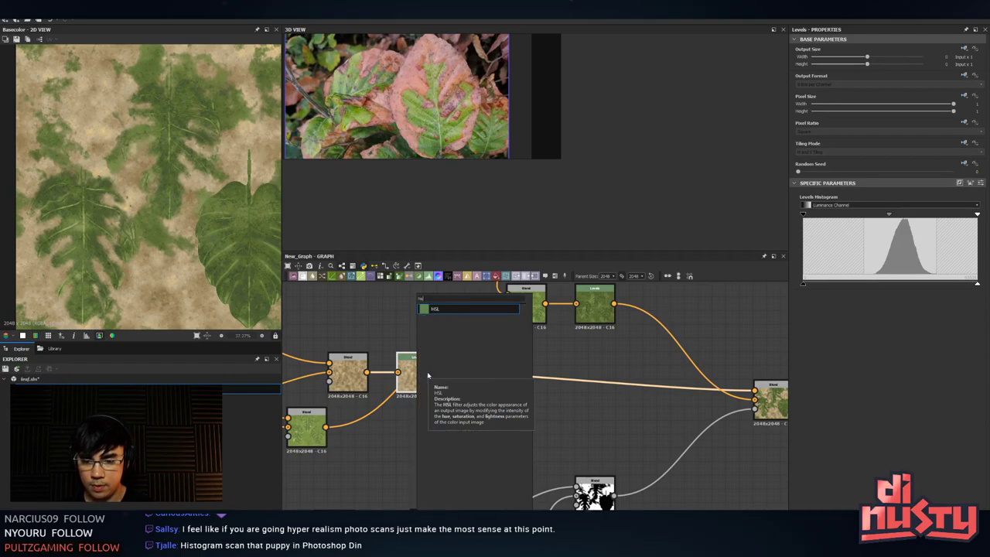
key("Return")
scroll(429, 376, "up", 1)
left_click_drag(518, 395, 551, 412)
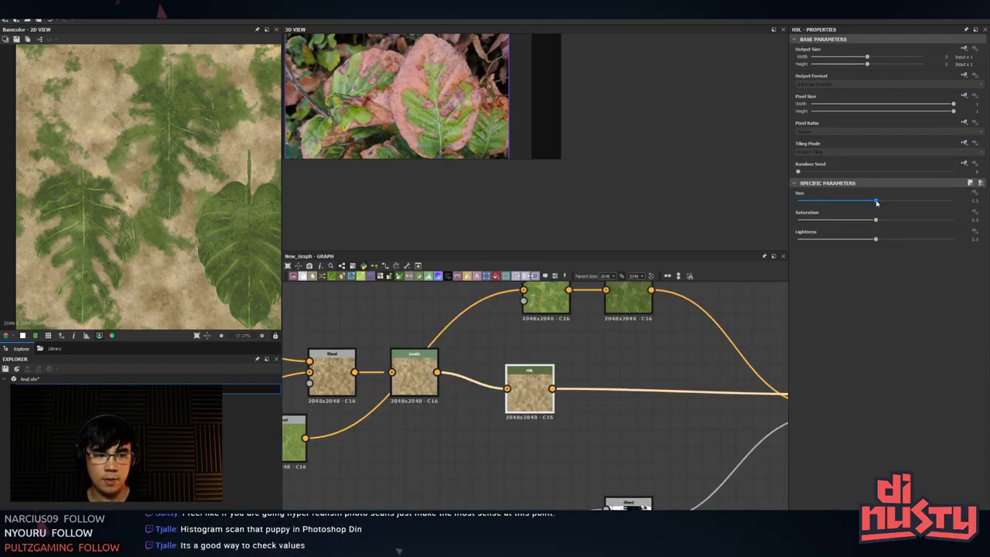
- Set the HSL node's hue to 0.48 and lightness to 0.47, leaving the saturation at its default
left_click_drag(876, 203, 881, 224)
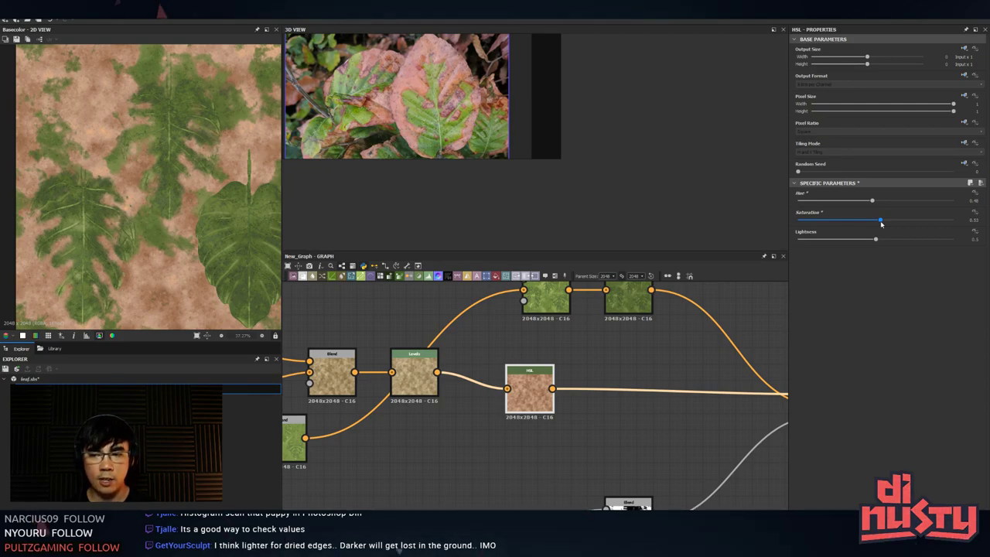
key("ctrl+z")
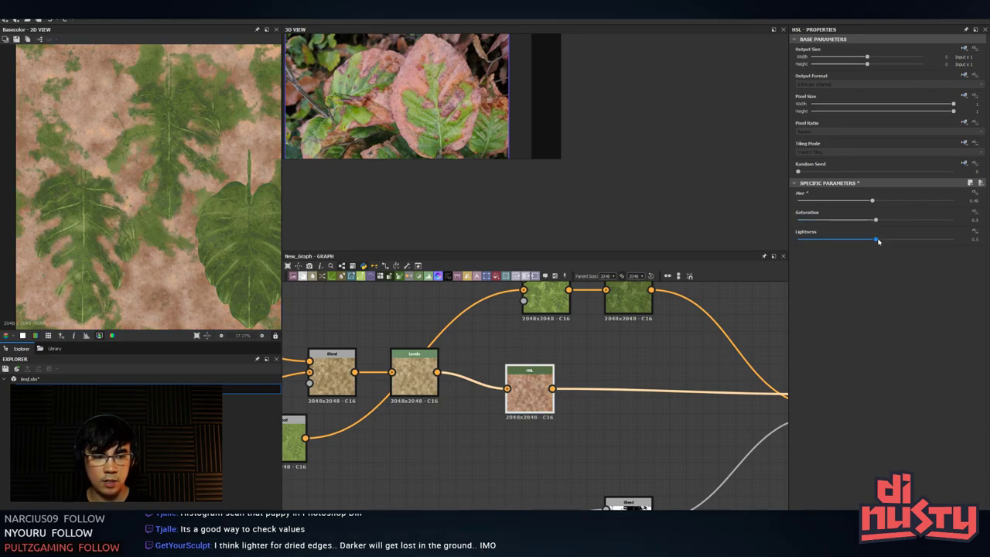
left_click_drag(877, 240, 872, 242)
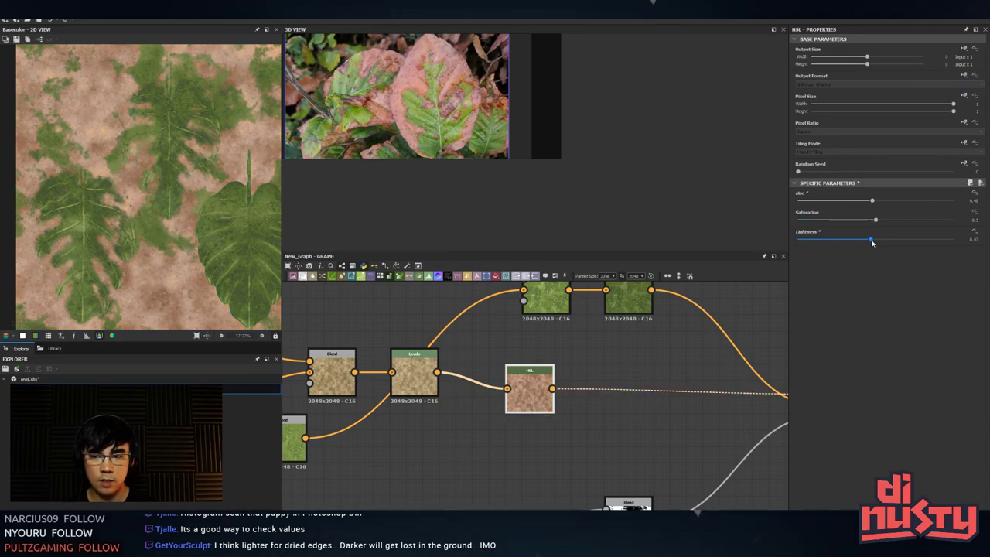
- Copy the recoloured Base Color output and paste it as a new layer over the leaf texture in Photoshop
middle_click_drag(630, 416, 428, 408)
left_click(640, 400)
left_click(758, 399)
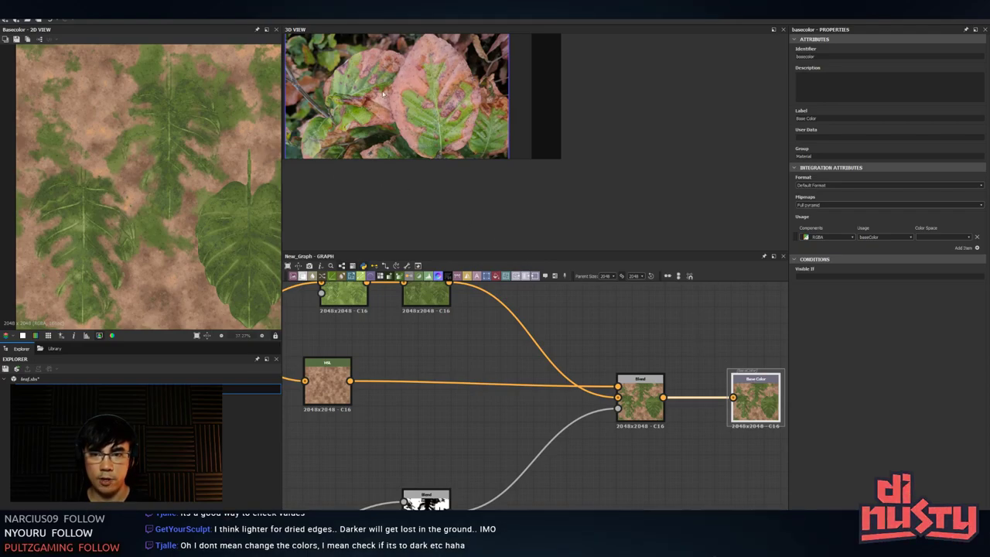
key("alt+Tab")
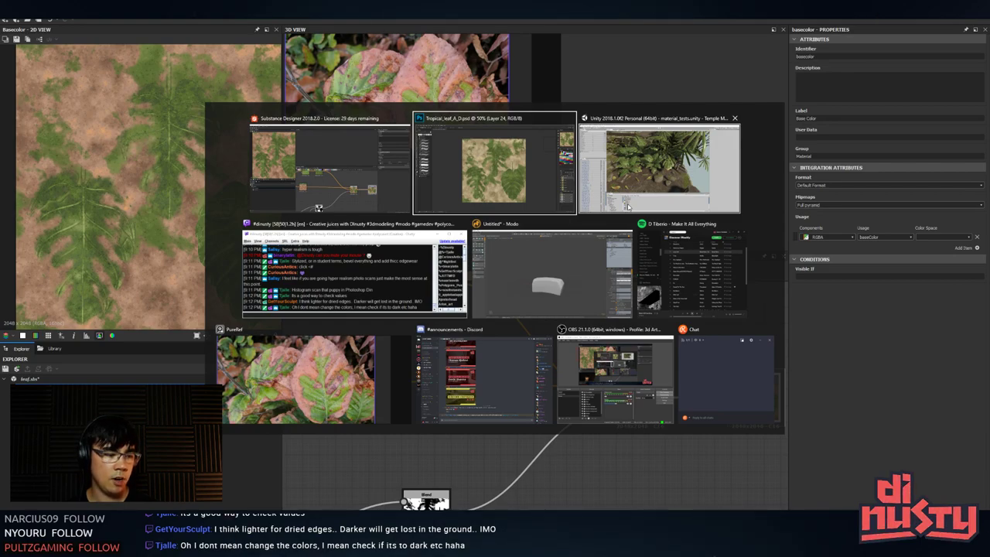
key("alt+Tab")
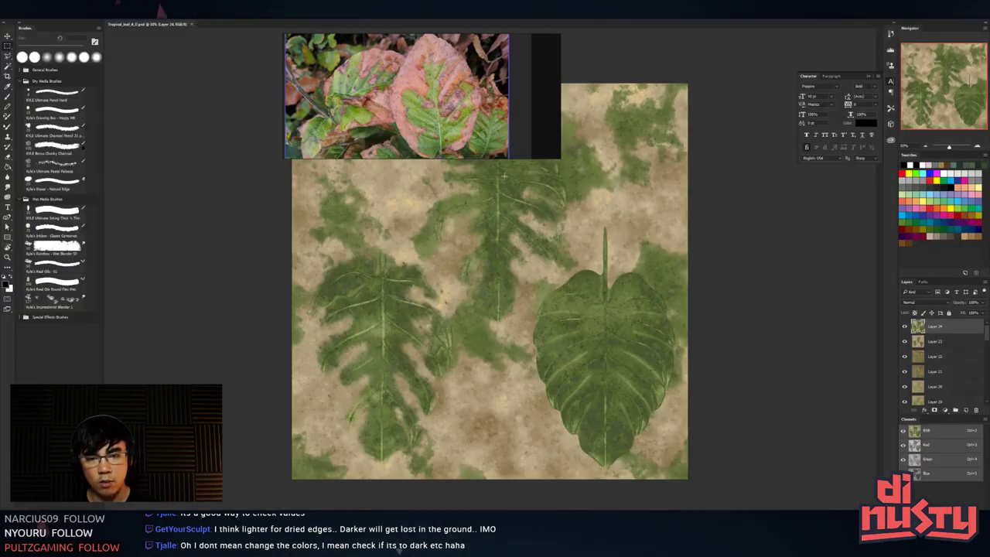
key("ctrl+v")
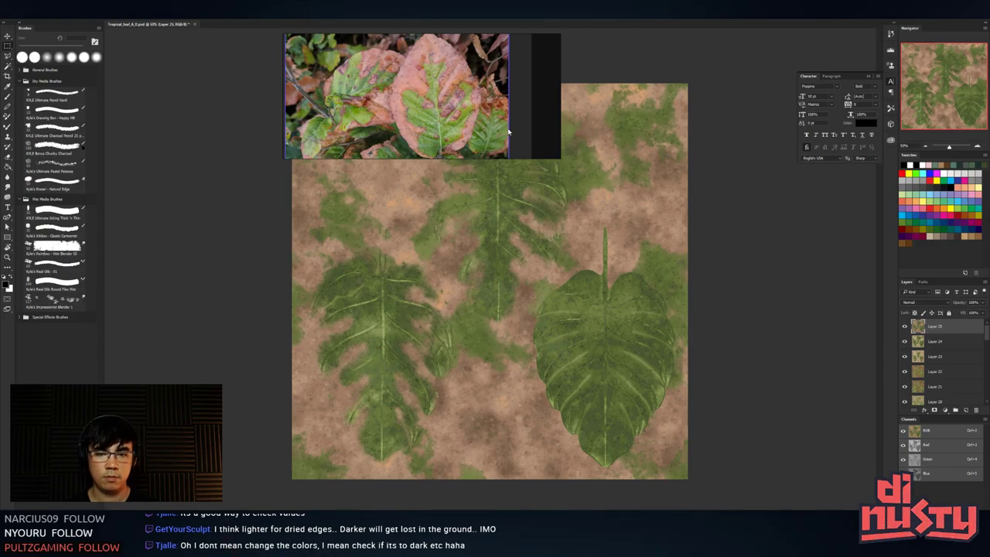
- Try a Levels adjustment on the pasted layer with input black point 25 and white point 227
key("ctrl+l")
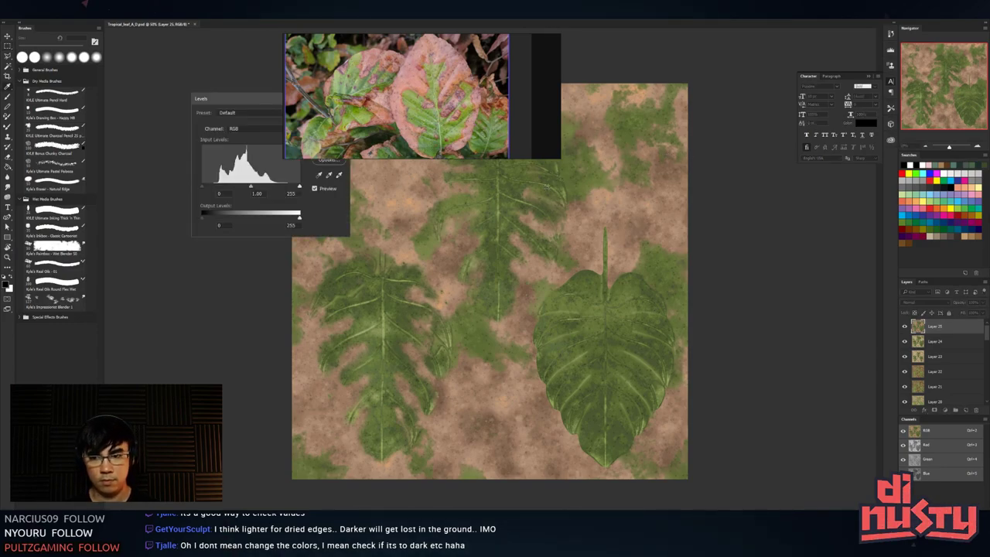
left_click_drag(202, 188, 214, 190)
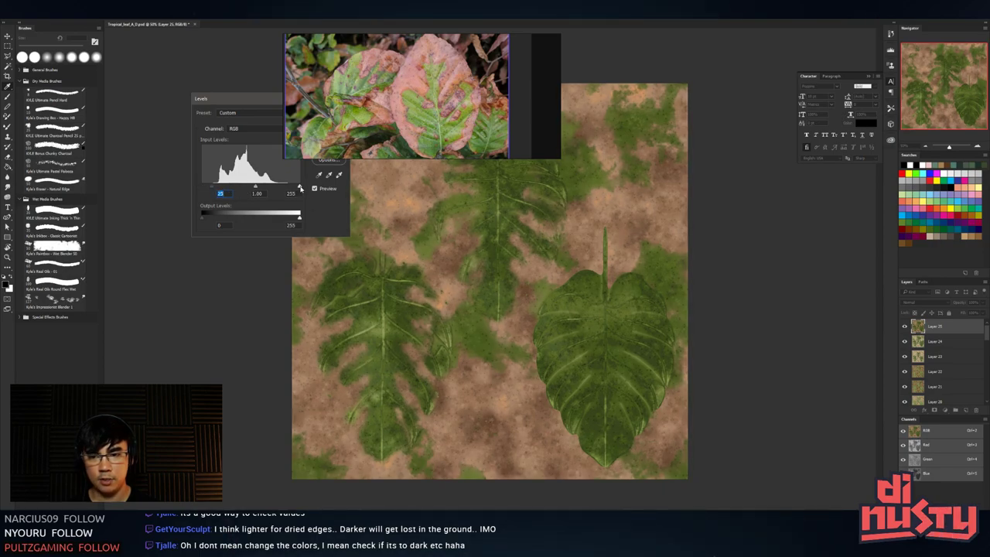
left_click_drag(300, 188, 290, 188)
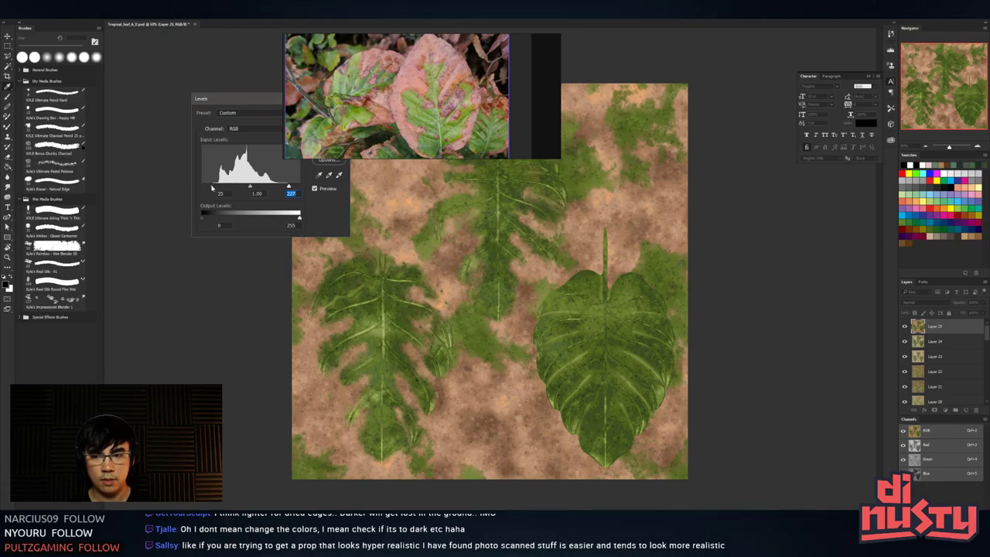
left_click_drag(212, 188, 163, 191)
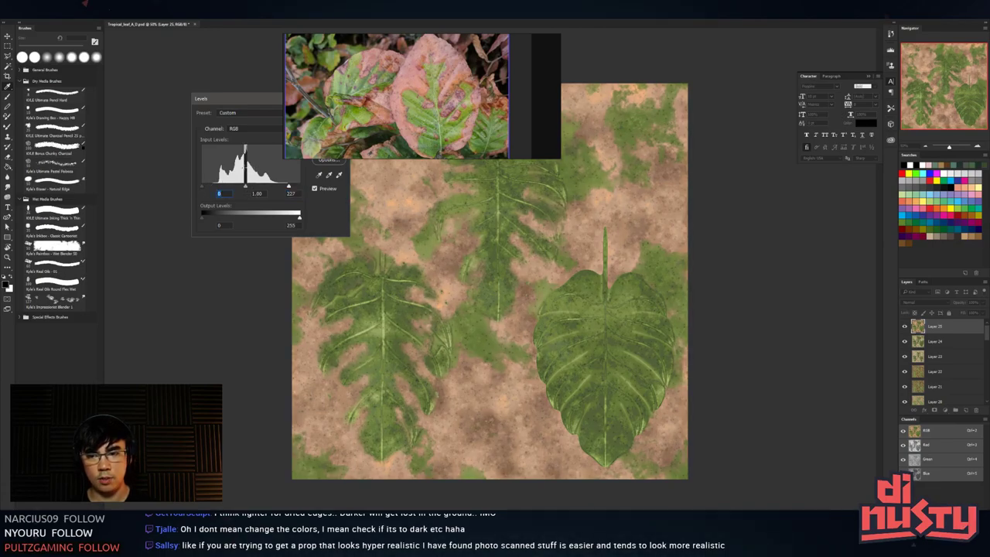
left_click_drag(290, 189, 300, 189)
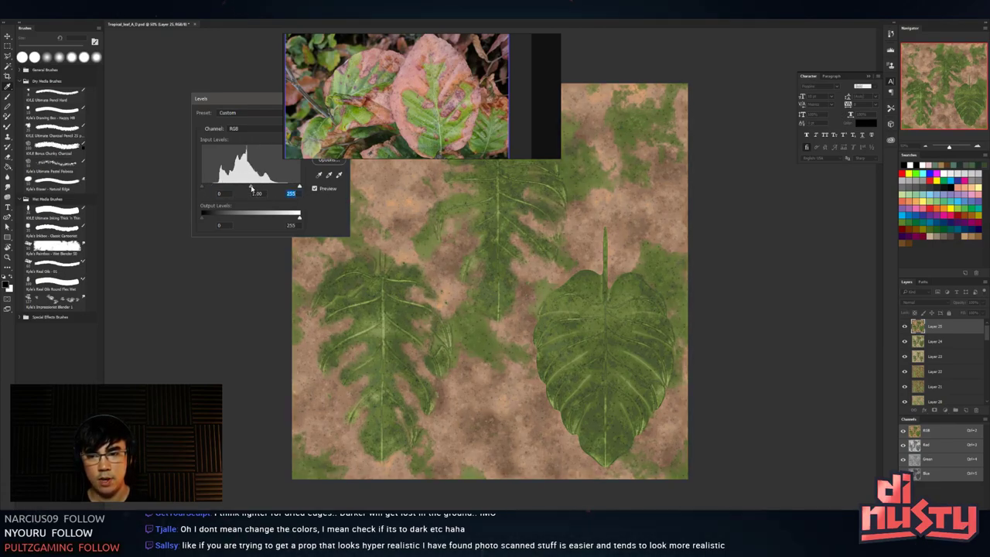
key("Escape")
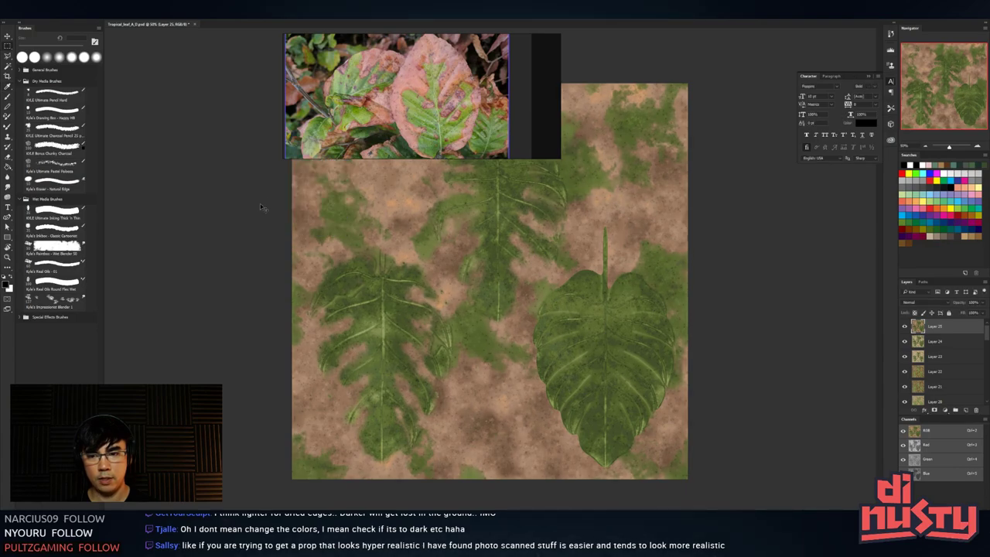
- Check the pasted layer's Levels histogram with the default settings and save the leaf texture file
key("ctrl+l")
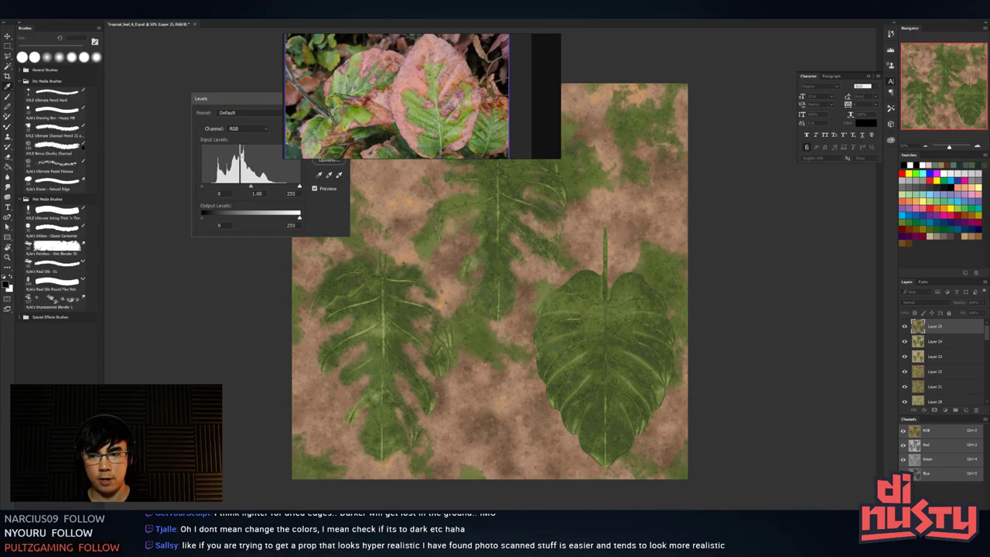
left_click_drag(255, 100, 201, 200)
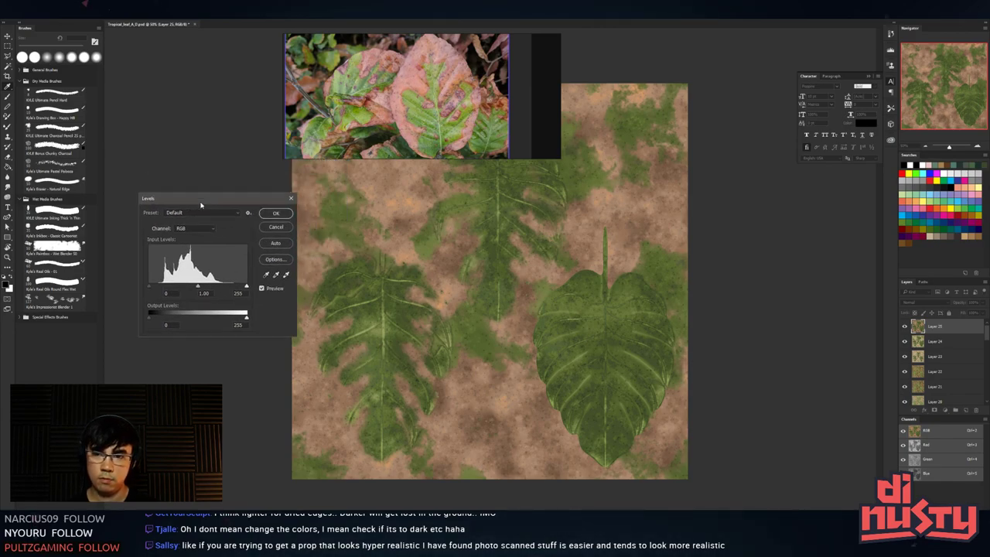
left_click(277, 214)
key("ctrl+s")
- Switch to Unity and examine the dried edges on the updated tropical leaf up close
key("alt+Tab")
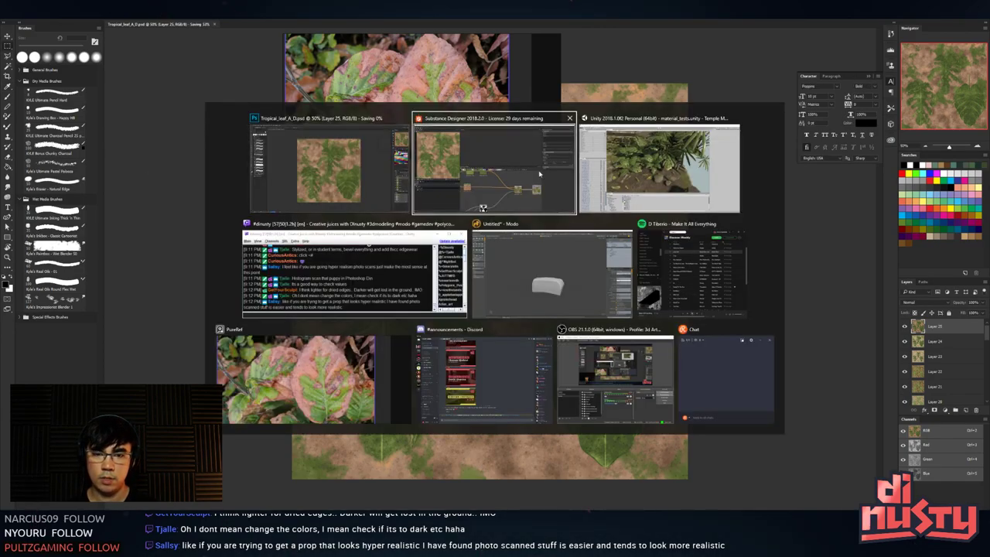
left_click(624, 172)
left_click(530, 245)
key("alt+Tab")
key("alt+Tab")
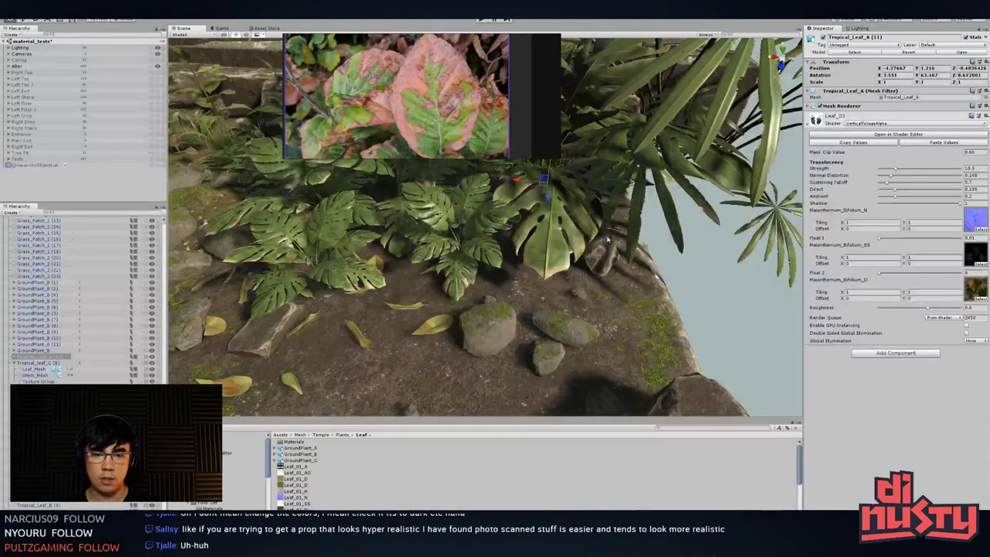
key("alt+Tab")
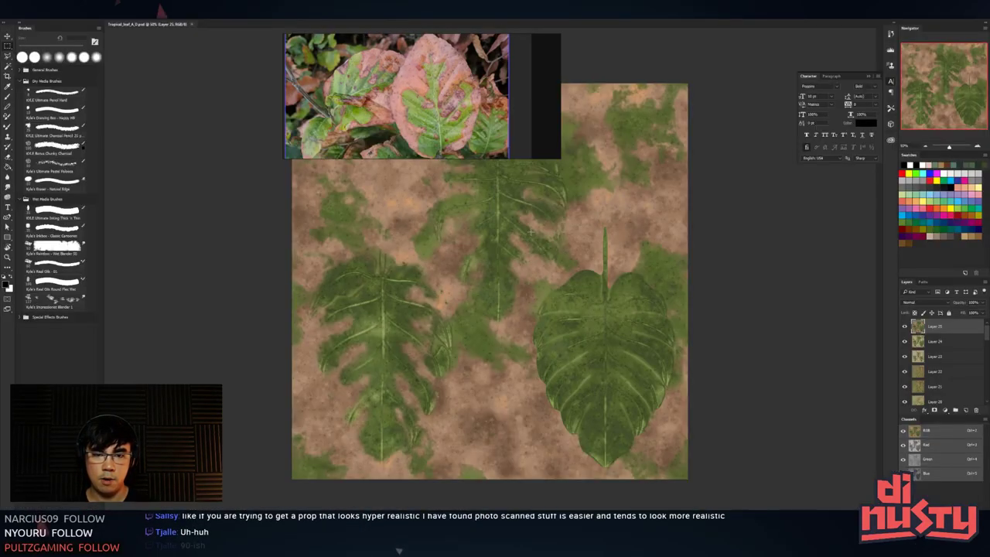
key("alt+Tab")
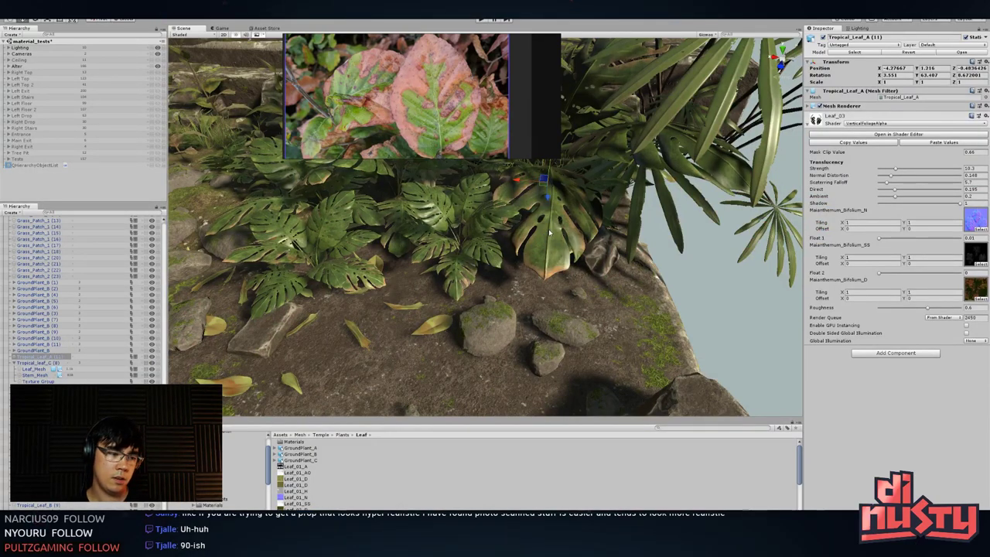
left_click_drag(561, 246, 590, 259, "alt")
scroll(576, 267, "up", 5)
middle_click_drag(549, 284, 553, 290)
left_click_drag(552, 290, 574, 272, "alt")
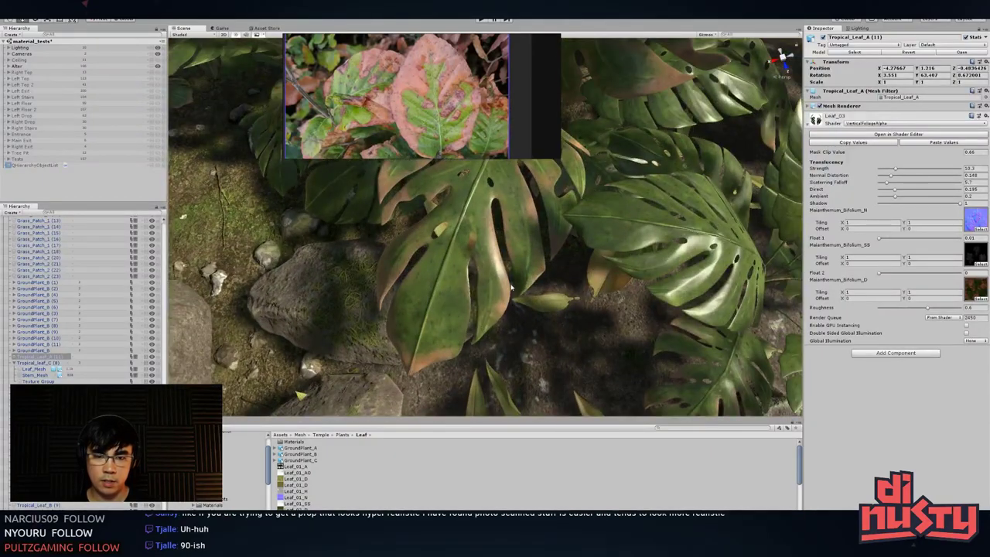
- Switch to Substance Designer and insert a Levels node between the black-and-white mask Blend node and the final Blend node
key("alt+Tab")
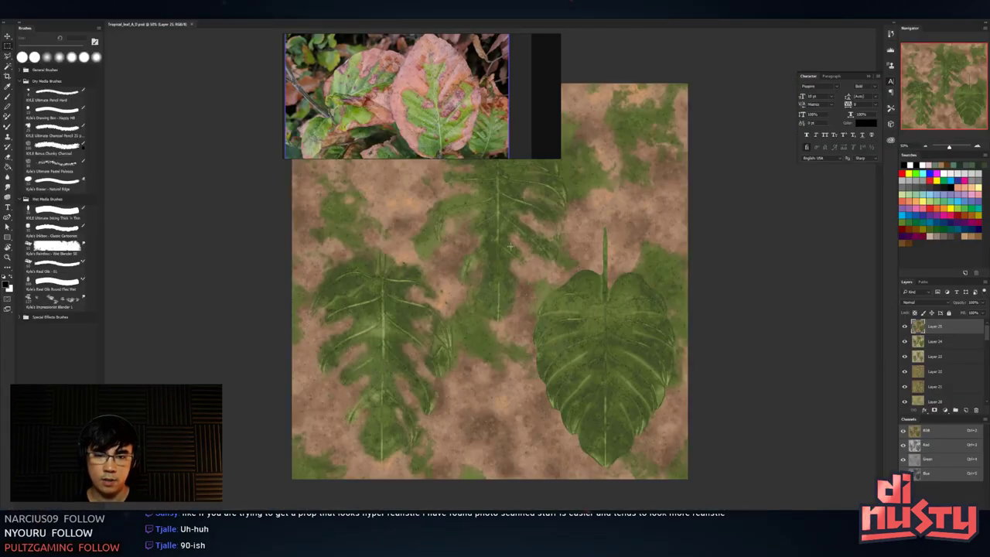
key("alt+Tab")
left_click(592, 169)
left_click(640, 398)
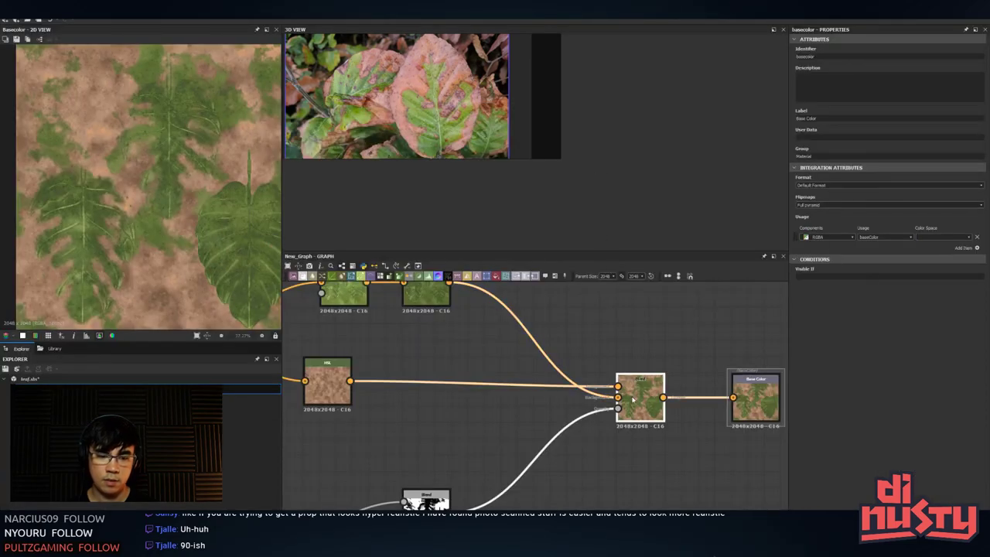
middle_click_drag(582, 440, 596, 387)
double_click(443, 464)
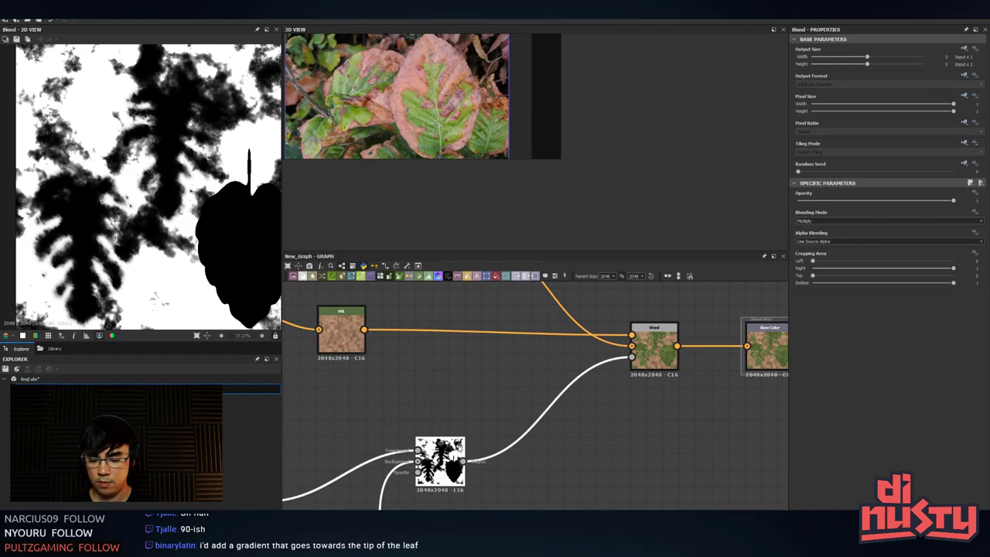
key("space")
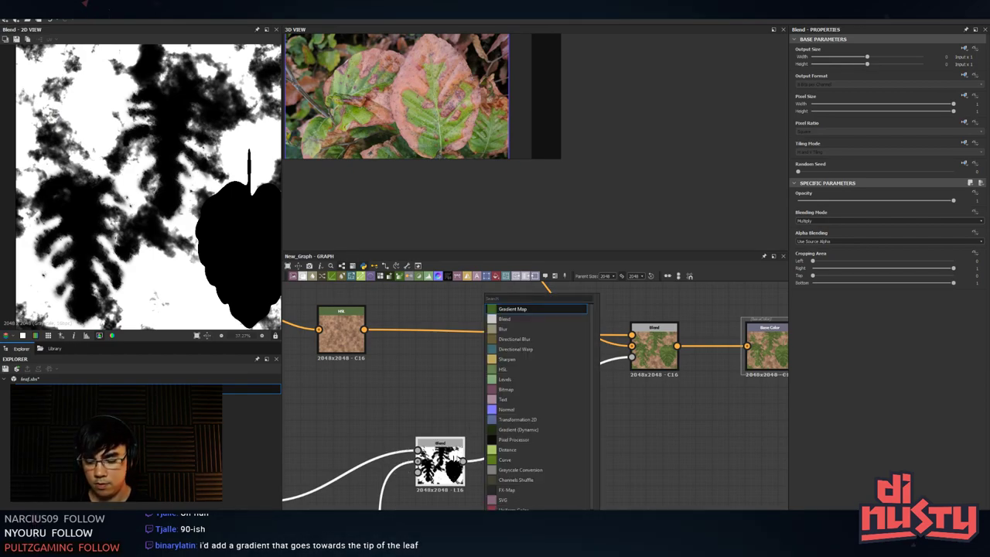
type("levels")
key("Return")
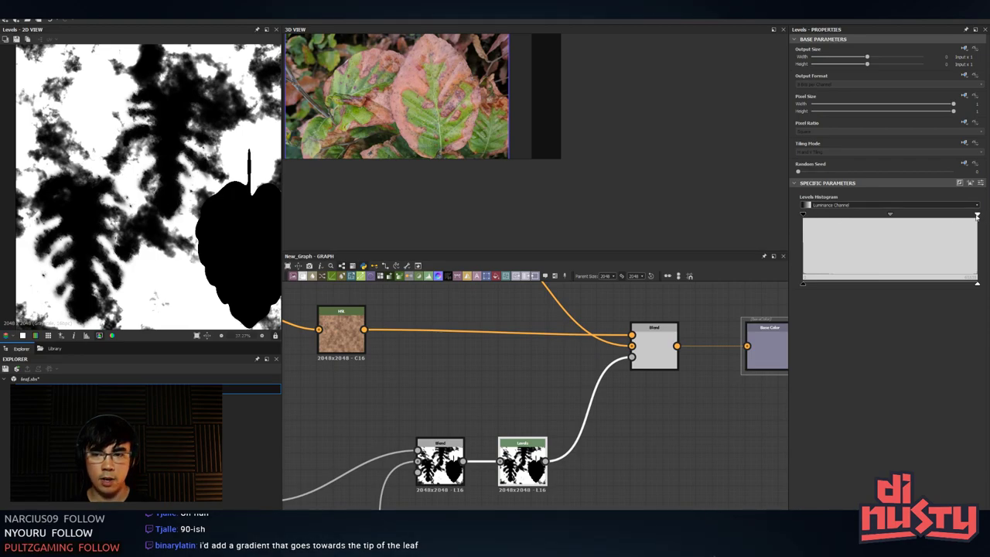
- Raise the mask Levels node's input black point and lower its input white point to sharpen the dried-area edges
mouse_move(977, 216)
left_mouse_down()
mouse_move(910, 224)
mouse_move(976, 225)
left_mouse_up()
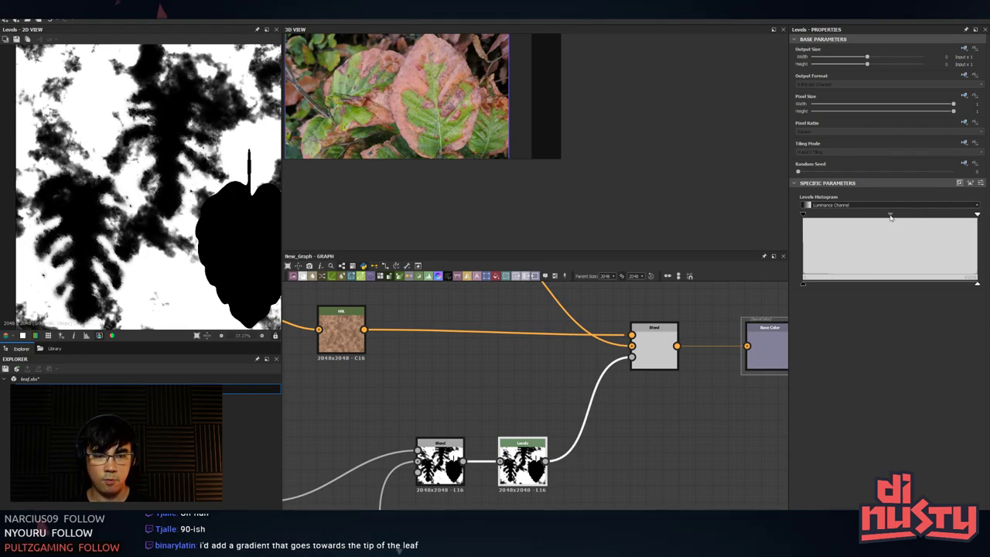
mouse_move(890, 217)
left_mouse_down()
mouse_move(934, 218)
mouse_move(903, 219)
left_mouse_up()
key("ctrl+z")
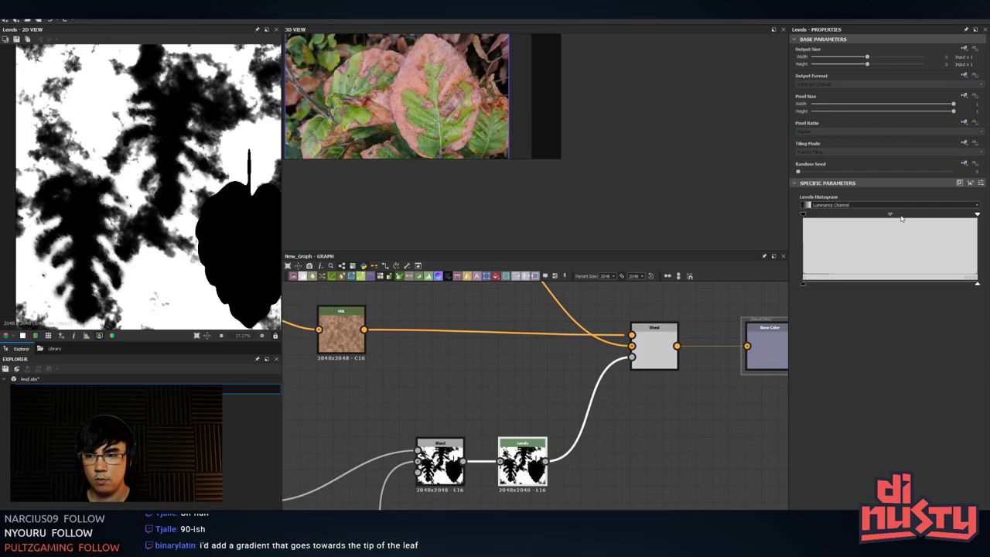
left_click_drag(804, 218, 827, 217)
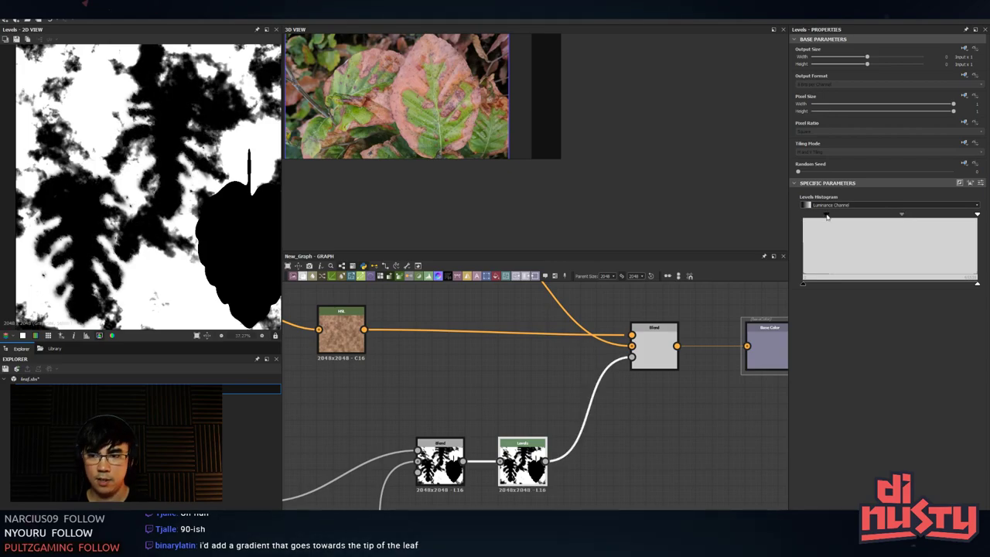
left_click_drag(977, 215, 910, 219)
left_click_drag(827, 216, 834, 218)
left_click_drag(911, 218, 930, 216)
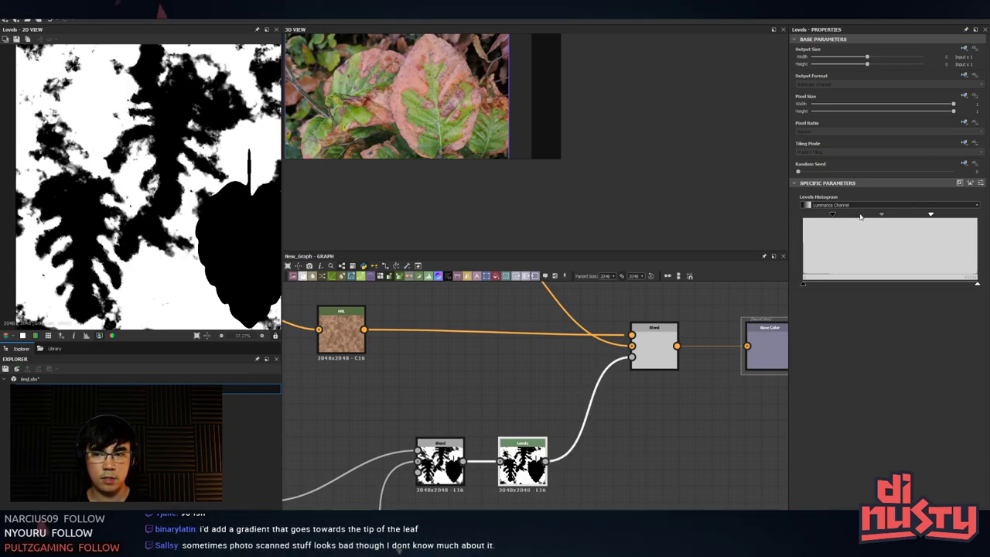
- Preview the Base Color output and raise the mask Levels node's input black point further
middle_click_drag(756, 356, 698, 371)
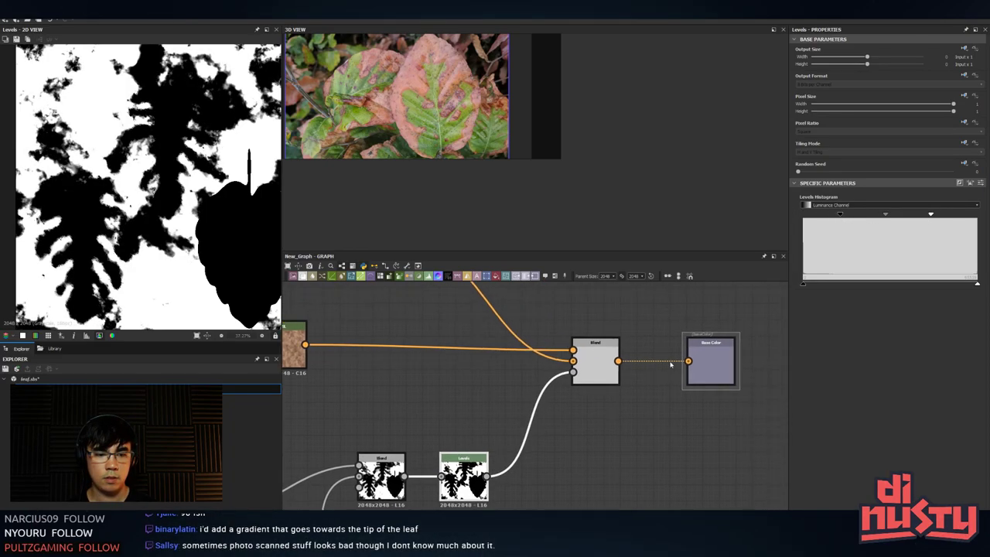
left_click(698, 371)
left_click(469, 470)
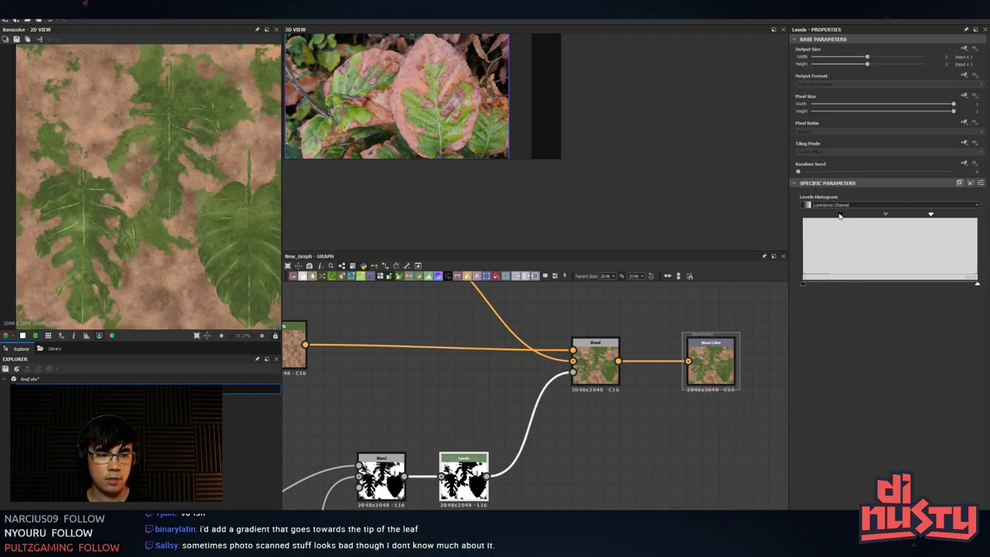
left_click_drag(840, 217, 855, 218)
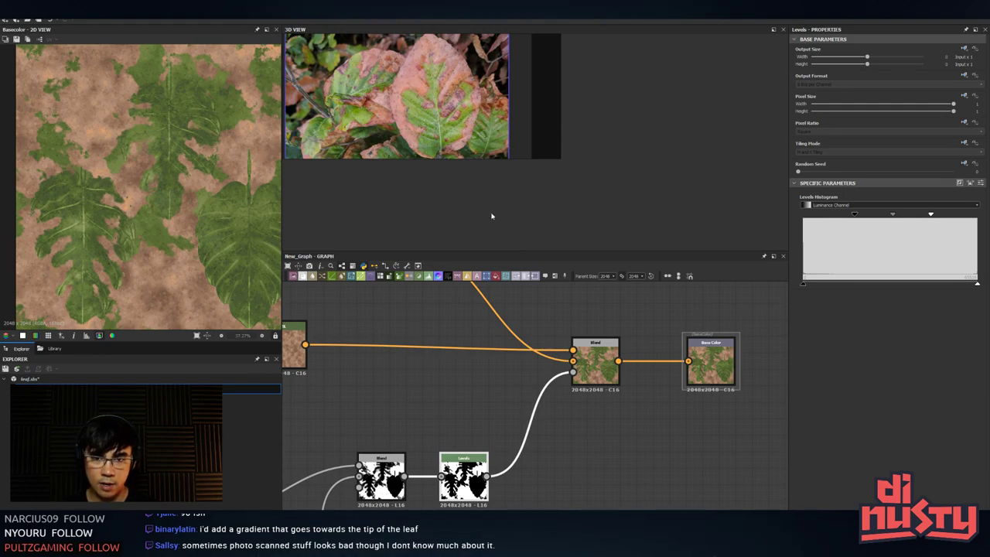
- Copy the sharpened Base Color output, paste it as a new layer over the Photoshop leaf texture, and save the file
left_click(705, 385)
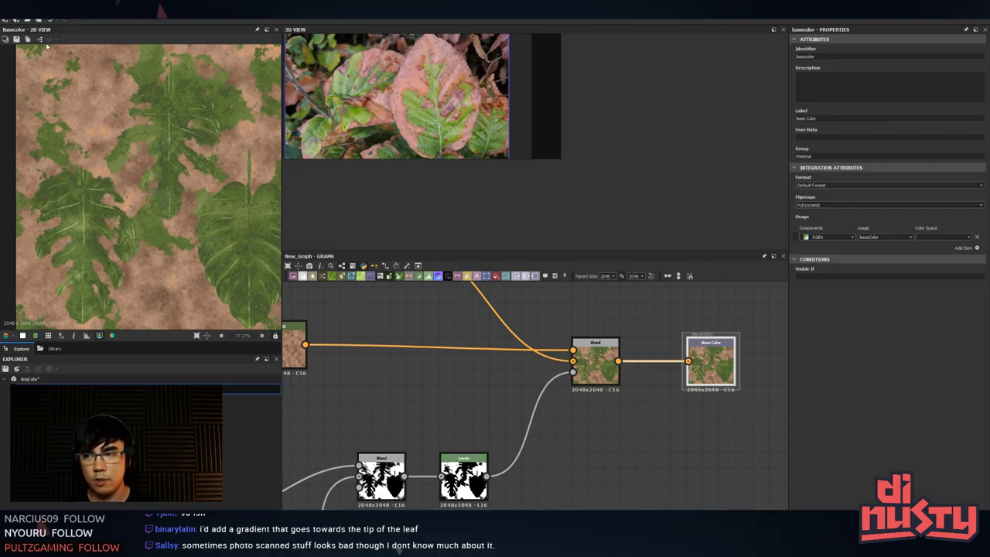
key("alt+Tab")
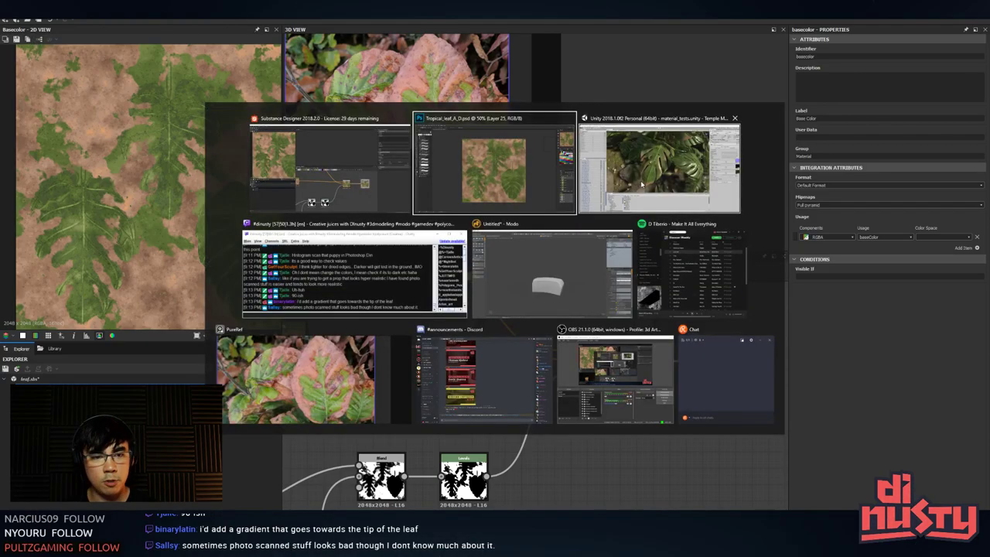
left_click(642, 184)
key("alt+Tab")
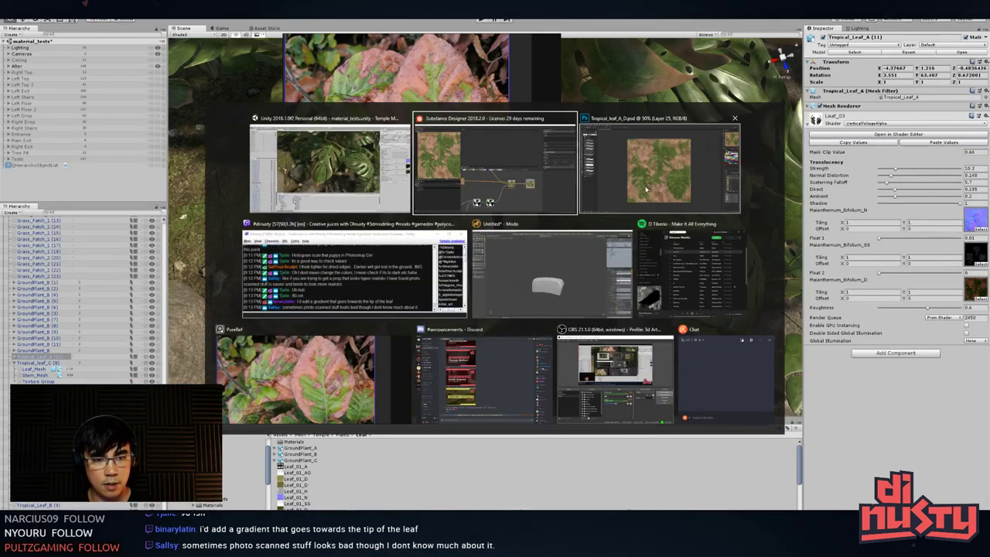
left_click(646, 189)
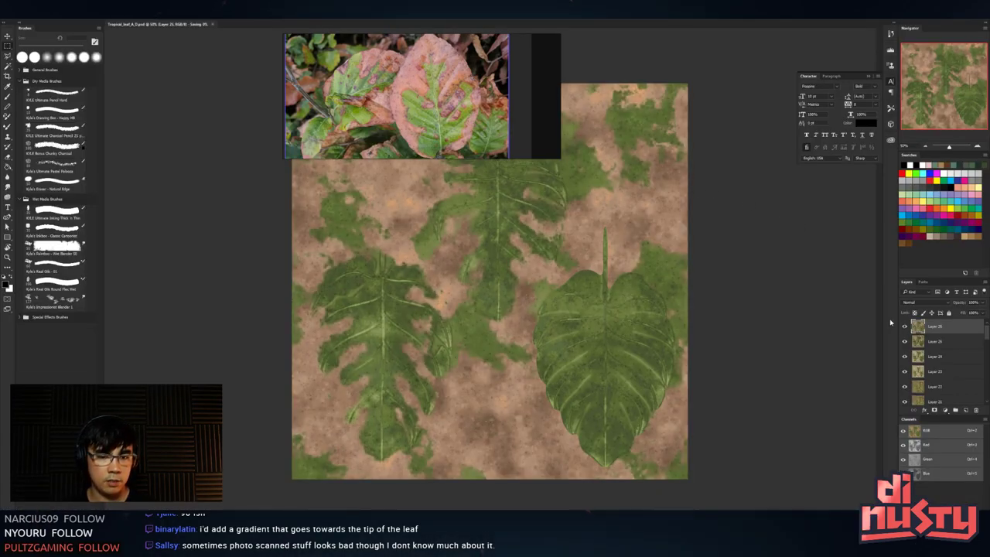
key("alt+Tab")
key("alt+Tab")
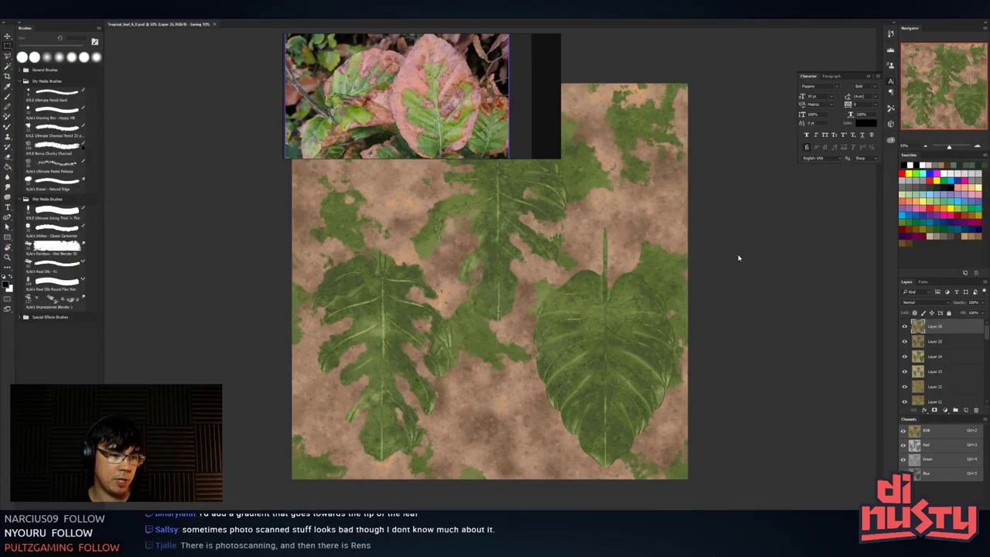
- Return to Substance Designer, slightly lower the brown texture's HSL lightness, and preview the Base Color output
key("alt+Tab")
left_click(592, 159)
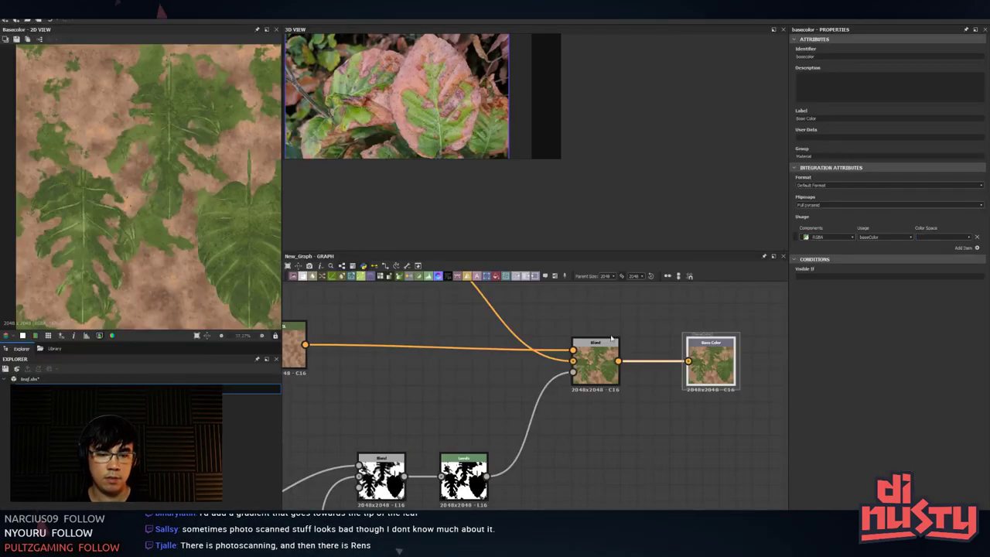
middle_click_drag(433, 330, 521, 345)
double_click(463, 357)
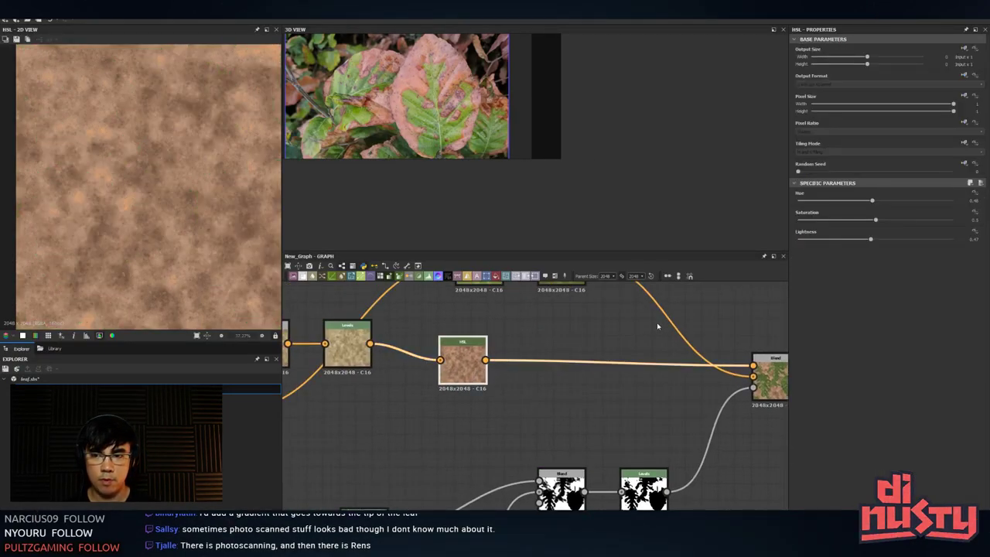
double_click(770, 381)
left_click(463, 361)
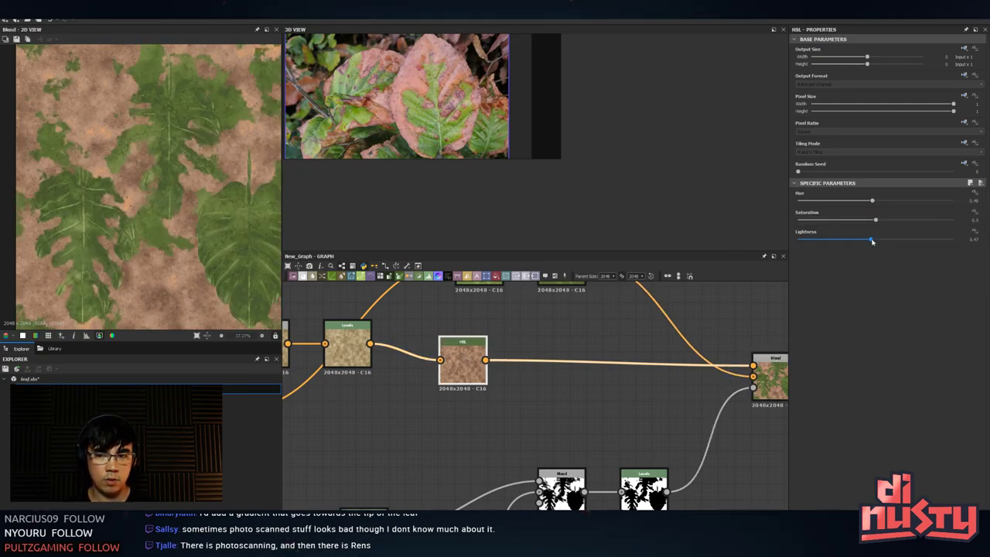
left_click_drag(872, 242, 870, 241)
middle_click_drag(707, 307, 555, 300)
double_click(753, 371)
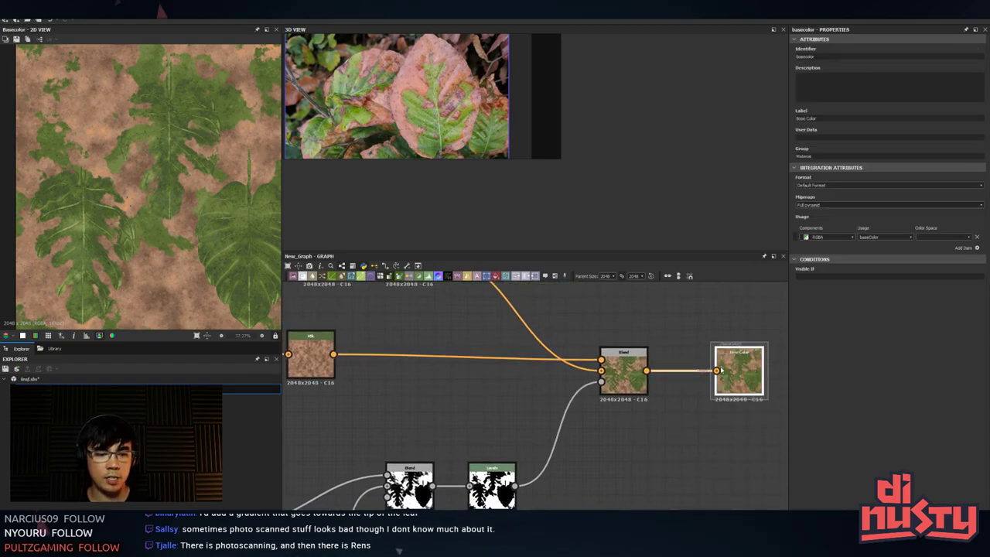
- Switch to Unity and scale the Tropical_Leaf_B (10) foliage up uniformly to about 2.2
key("alt+Tab")
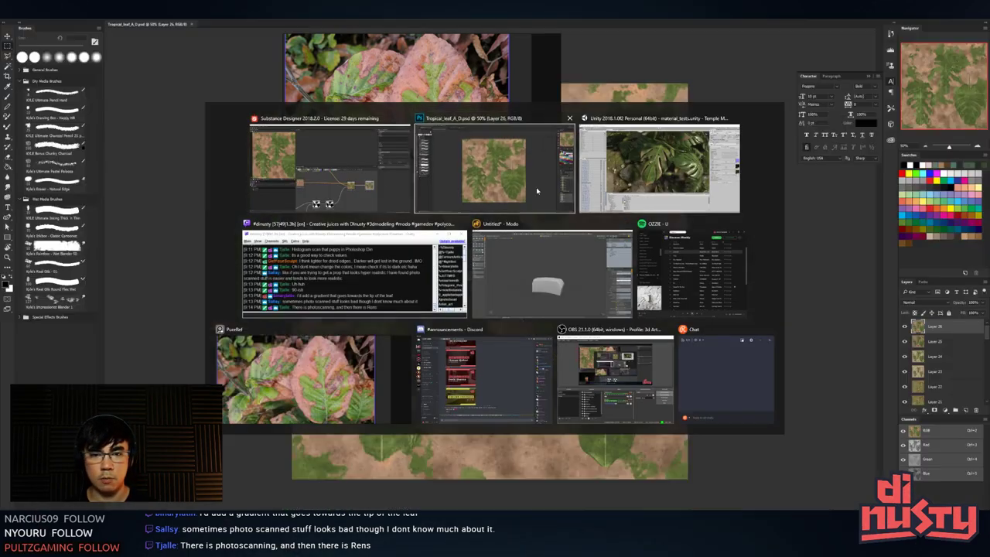
key("alt+Tab")
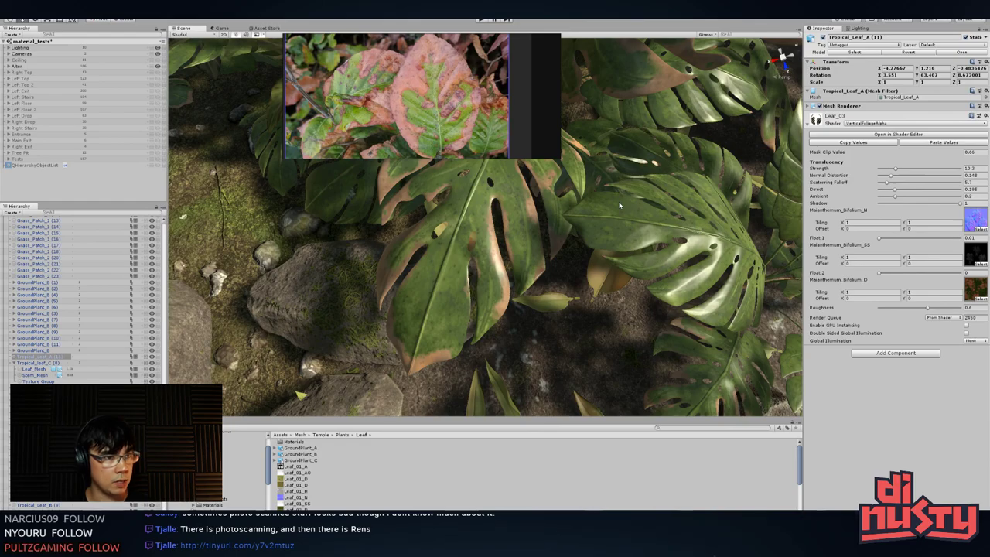
scroll(536, 259, "down", 5)
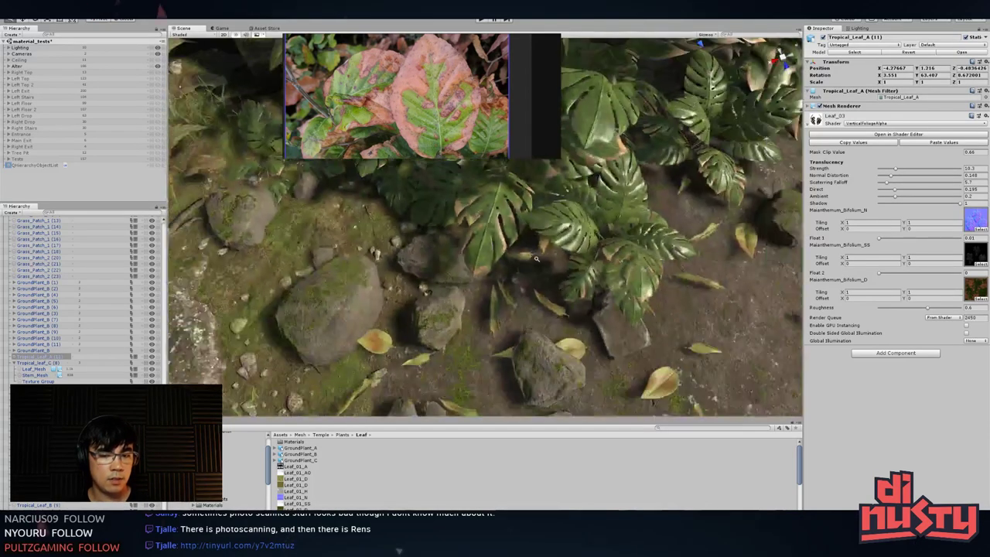
left_click_drag(536, 260, 394, 222, "alt")
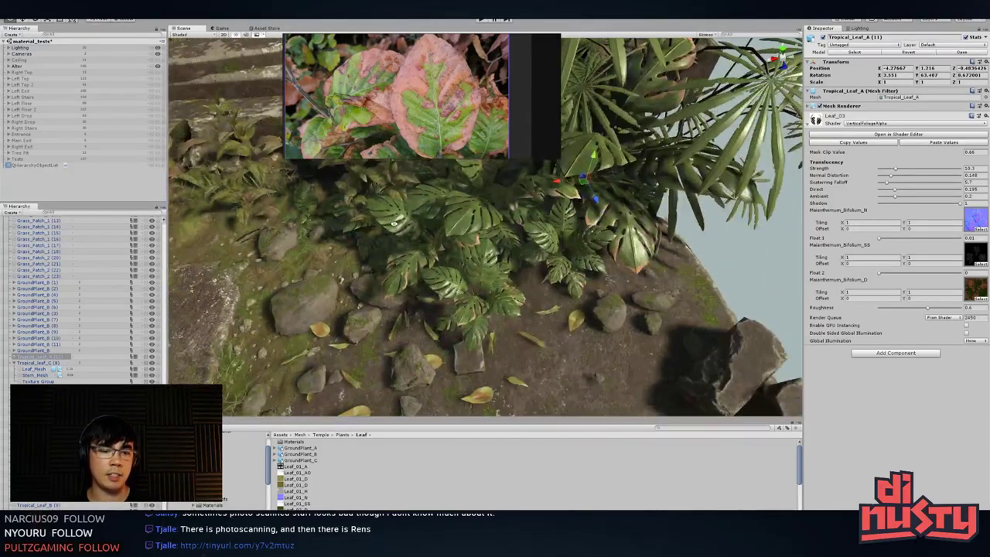
left_click(543, 242)
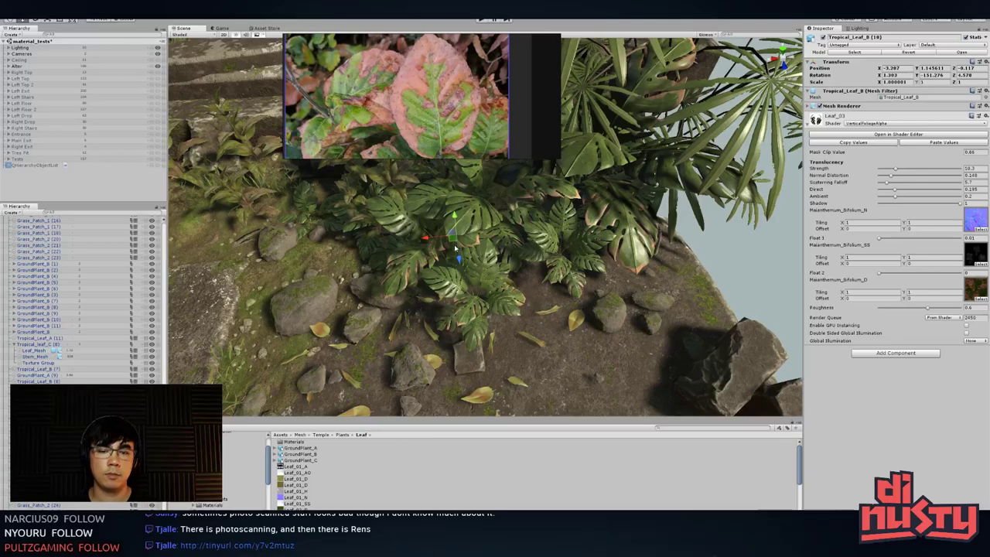
left_click_drag(456, 239, 512, 231)
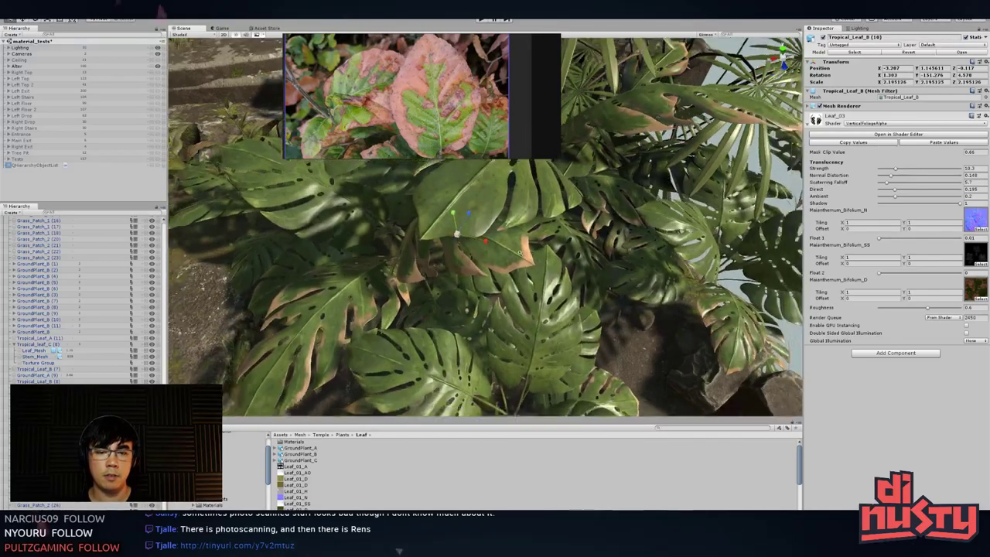
- Try scaling the Tropical_Leaf_B (7) foliage up uniformly to about 1.85 and raising it to about 1.34 in Y
scroll(417, 228, "down", 5)
left_click_drag(418, 229, 572, 294, "alt")
left_click(596, 325)
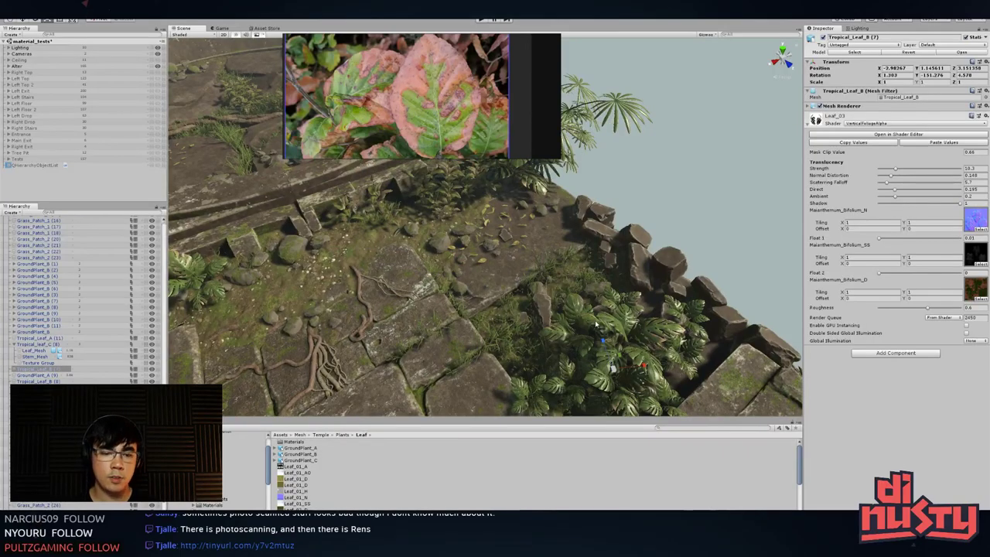
left_click_drag(621, 383, 485, 299, "alt")
left_click_drag(386, 307, 464, 381)
key("w")
scroll(453, 348, "down", 5)
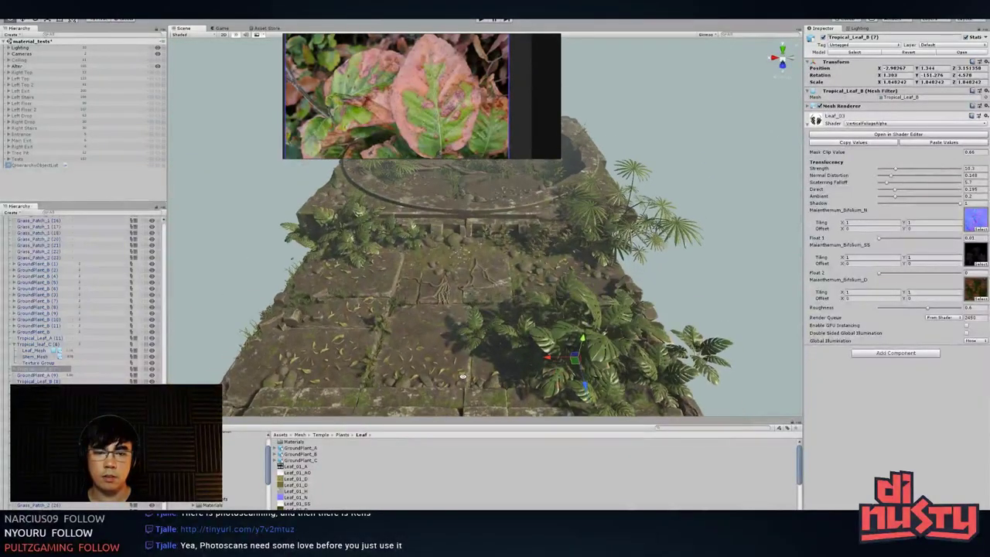
- Undo the changes to Tropical_Leaf_B (7) and open its source mesh in Modo, accepting the FBX load options
left_click(728, 301)
left_click(587, 362)
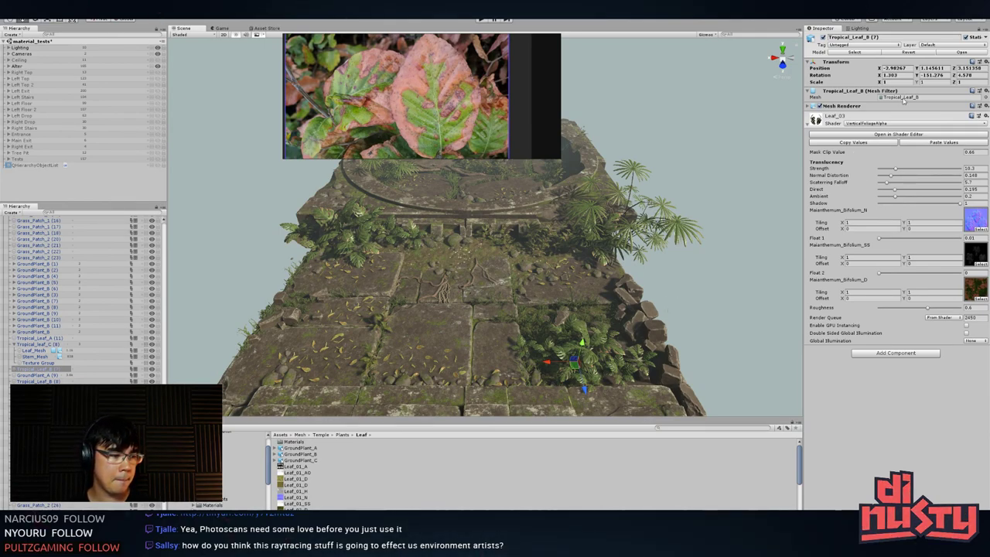
double_click(902, 97)
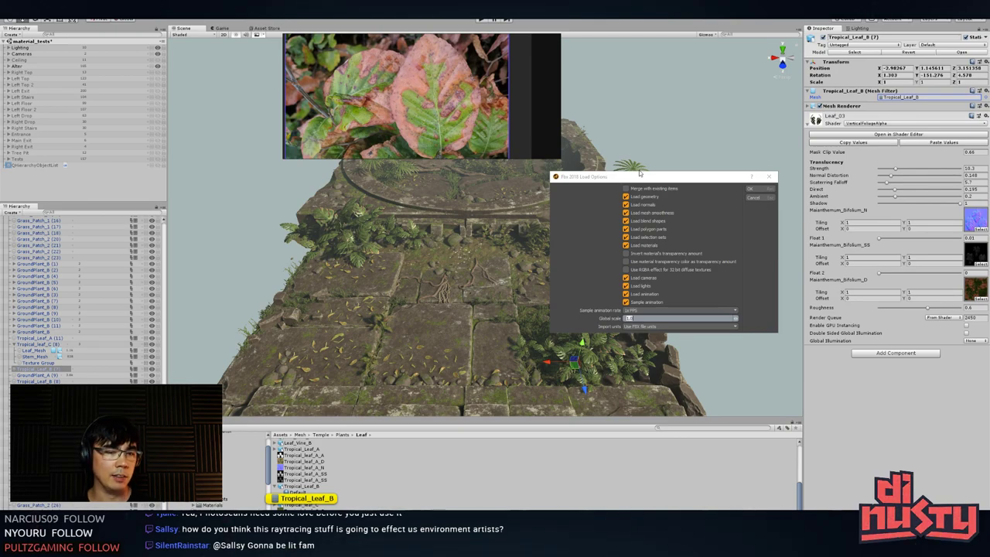
left_click(768, 192)
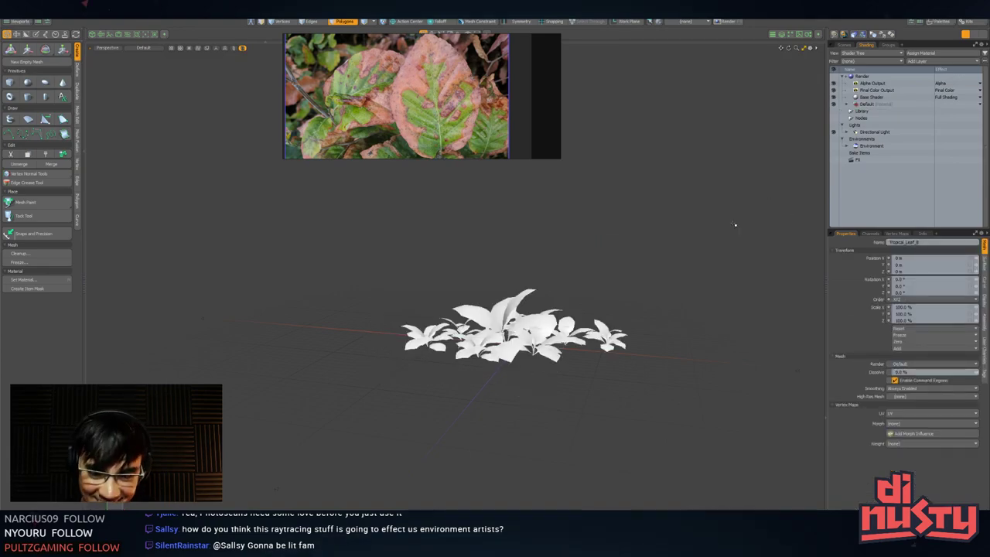
- Prepare the whole plant mesh for scaling with snapping enabled and place the scale center at the base of the leaves
left_click_drag(571, 325, 495, 356, "alt")
scroll(495, 356, "down", 3)
key("3")
mouse_move(513, 225)
right_mouse_down()
mouse_move(686, 397)
mouse_move(732, 372)
right_mouse_up()
key("r")
left_click_drag(500, 332, 548, 334, "alt")
key("x")
left_click_drag(548, 334, 427, 328, "alt")
left_click(455, 314)
left_click(472, 315)
left_click(432, 310)
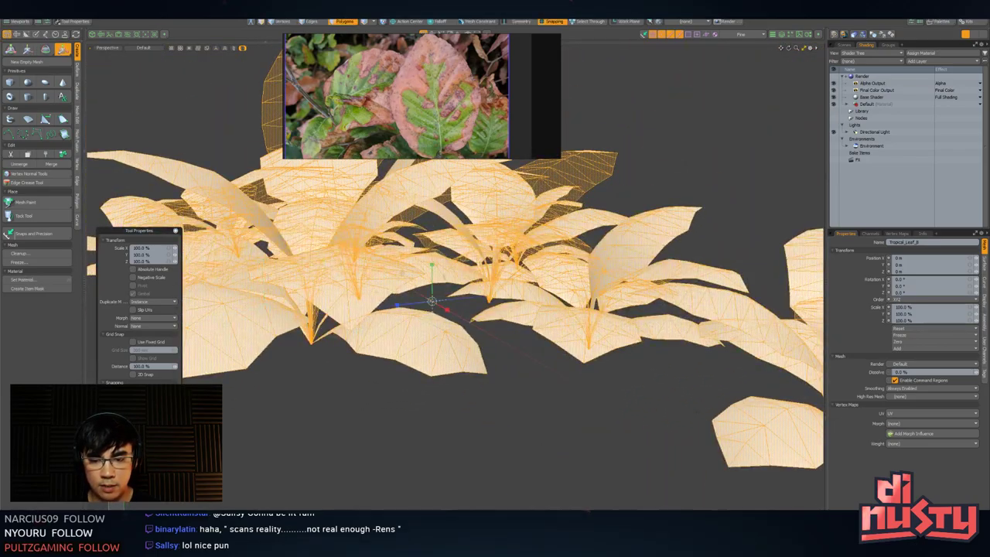
left_click(446, 297)
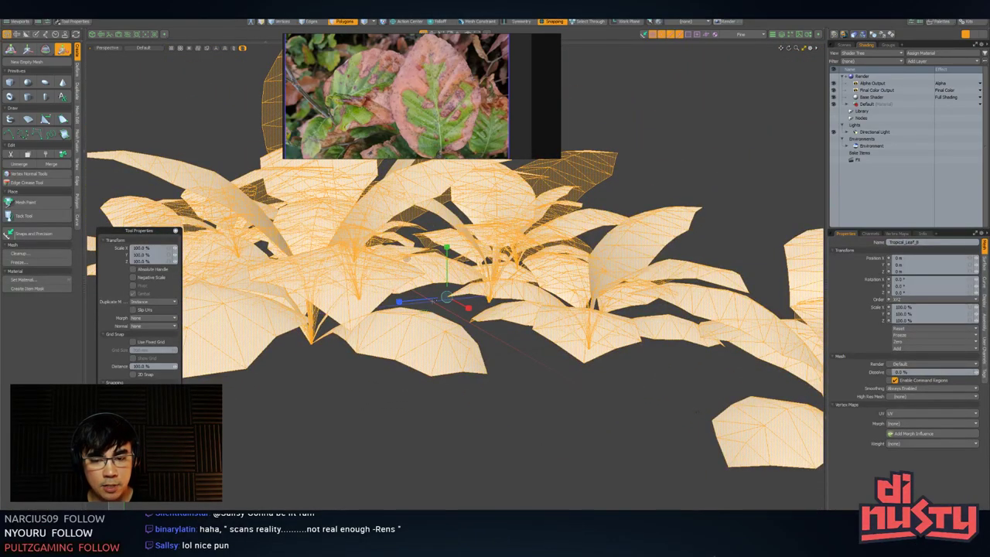
- Restrict snapping to the grid, disabling vertex, edge and edge center snapping, and reposition the scale center at the plant's base
key("shift+x")
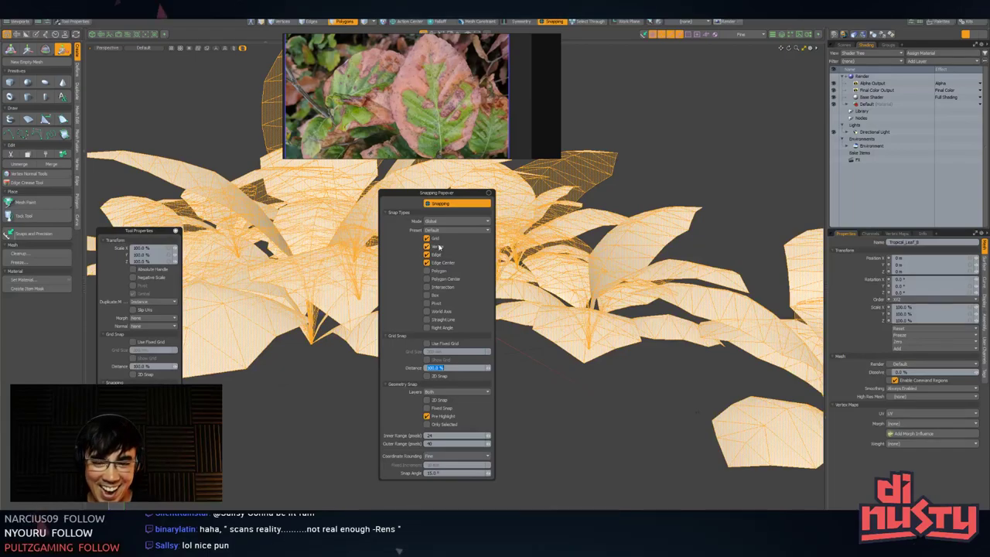
left_click(438, 239)
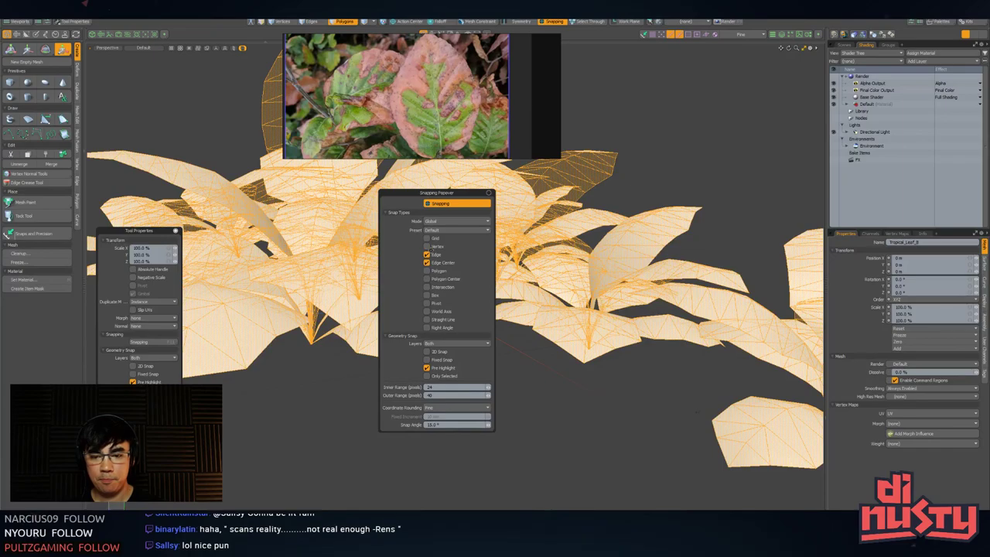
left_click(428, 255)
left_click(428, 263)
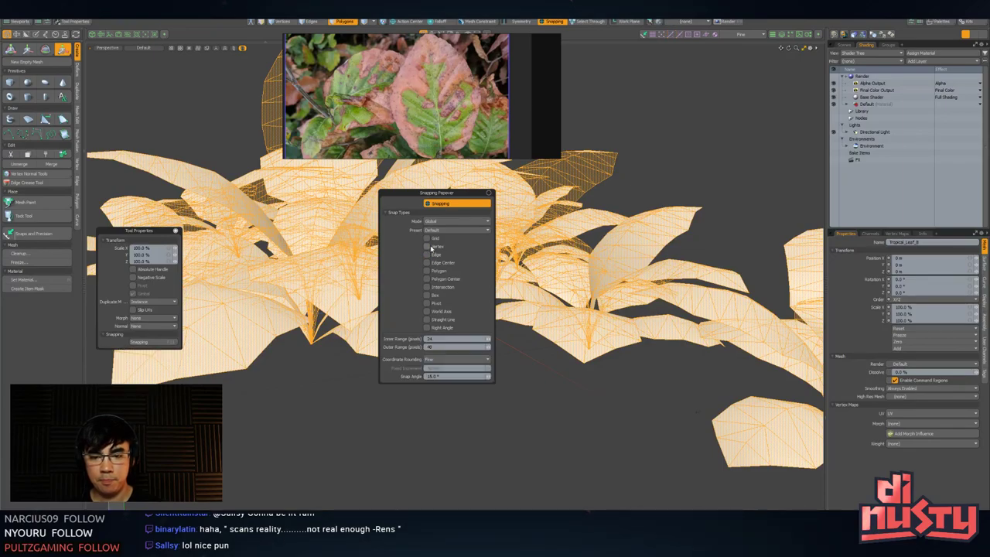
left_click(427, 246)
left_click_drag(447, 299, 432, 302)
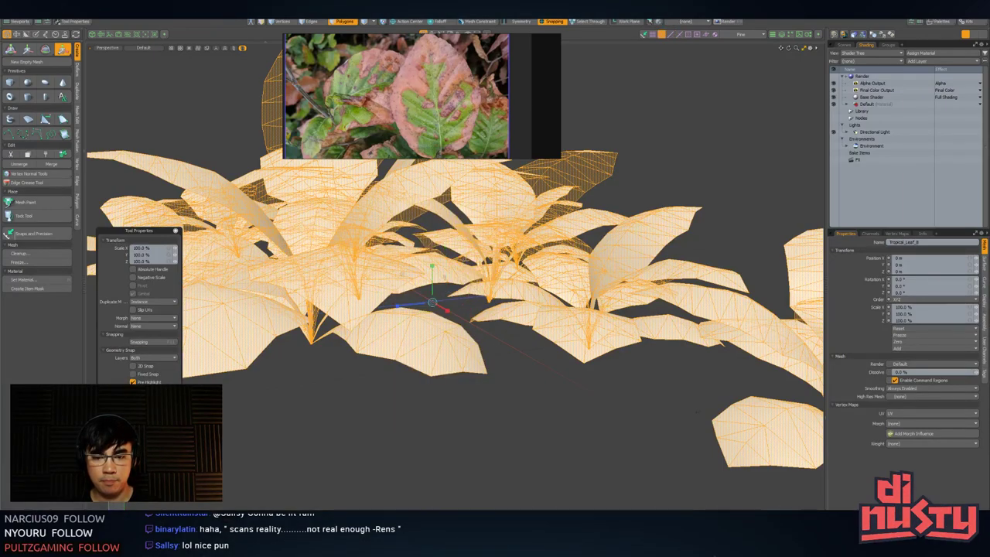
left_click(653, 34)
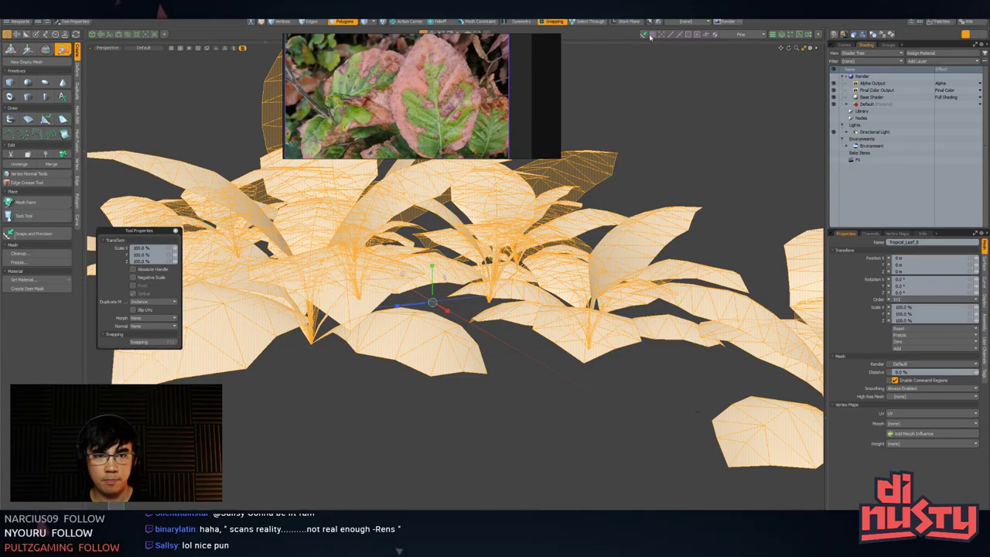
- Scale the plant mesh uniformly to 170%, save the file, and switch back to Unity
left_click_drag(432, 302, 495, 340)
scroll(485, 302, "down", 5)
key("ctrl+s")
key("alt+Tab")
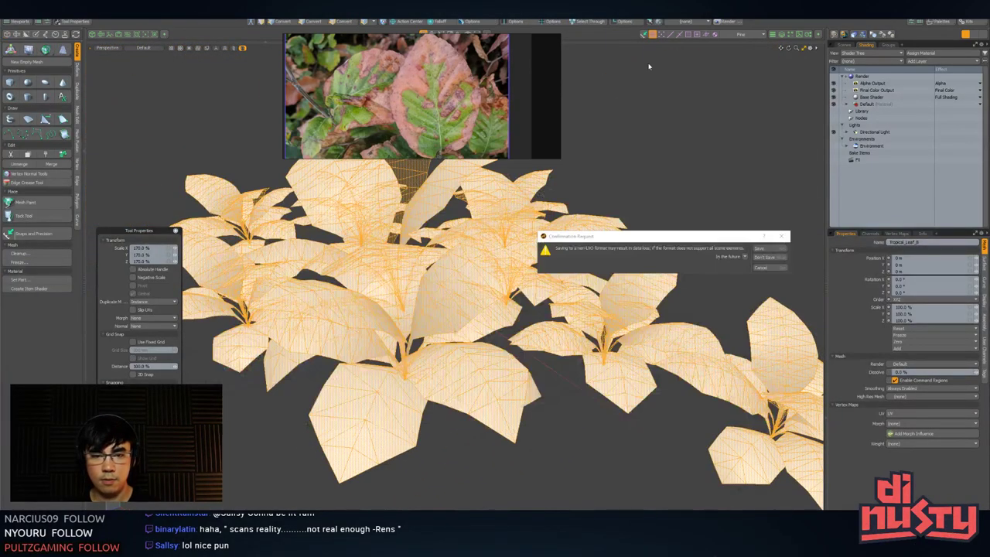
key("alt+Tab")
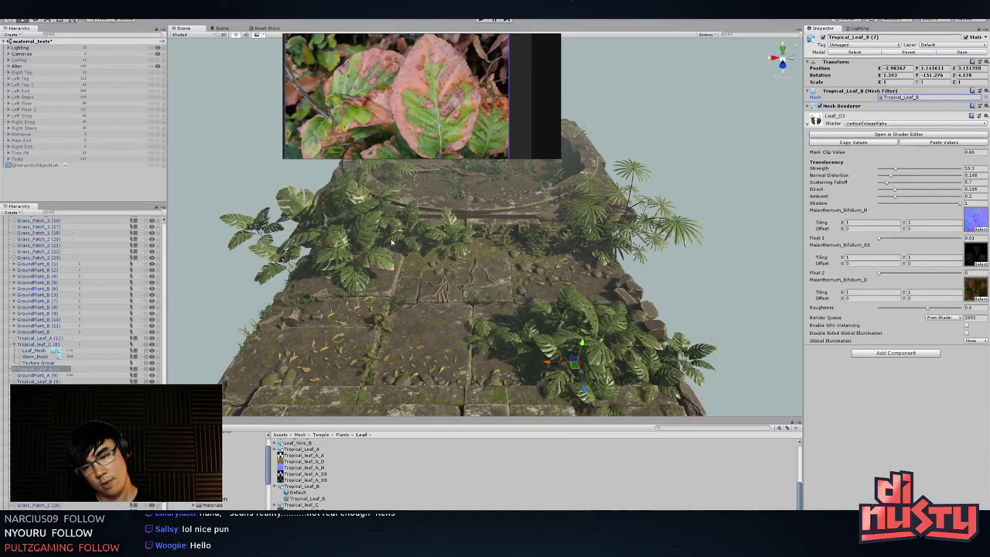
- Set the scale of Tropical_Leaf_B (8) to 1 on the X, Y and Z axes
left_click(367, 241)
left_click(898, 82)
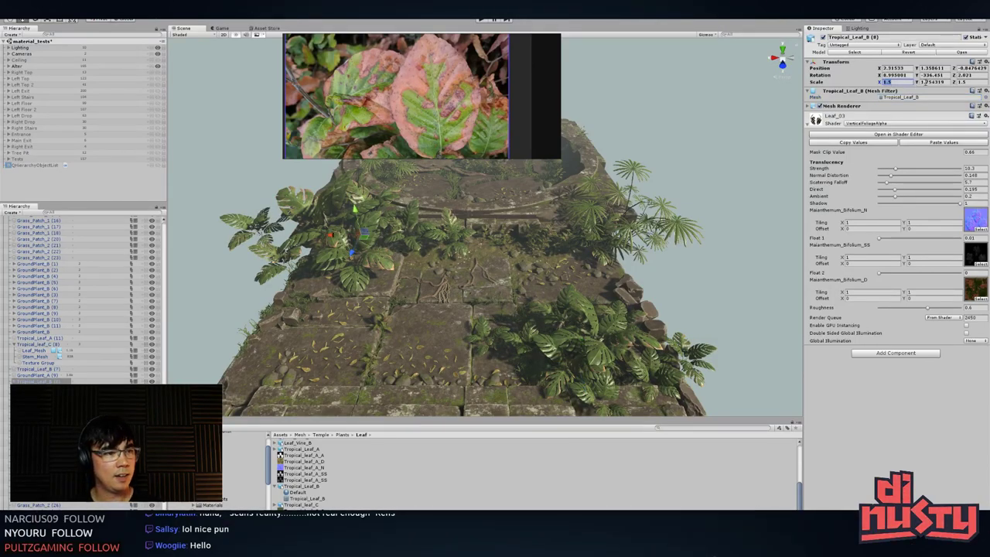
type("1")
key("Tab")
type("1")
key("Tab")
type("1")
- Examine the rescaled broad-leaf foliage across the temple platform, from a wide view and up close
left_click(664, 249)
left_click_drag(664, 248, 625, 224, "alt")
left_click(625, 291)
left_click_drag(626, 294, 495, 369, "alt")
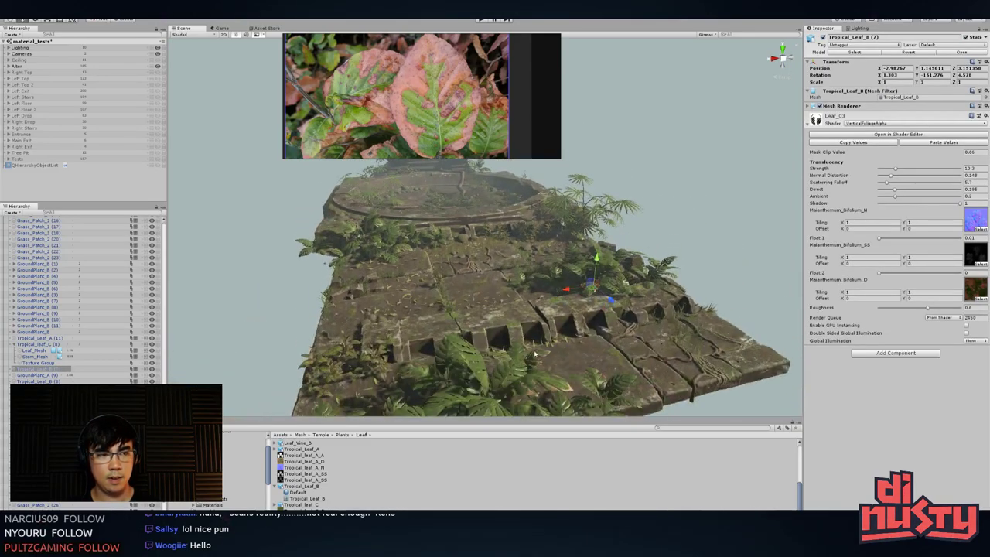
left_click(496, 369)
left_click(725, 185)
left_click_drag(724, 186, 656, 234, "alt")
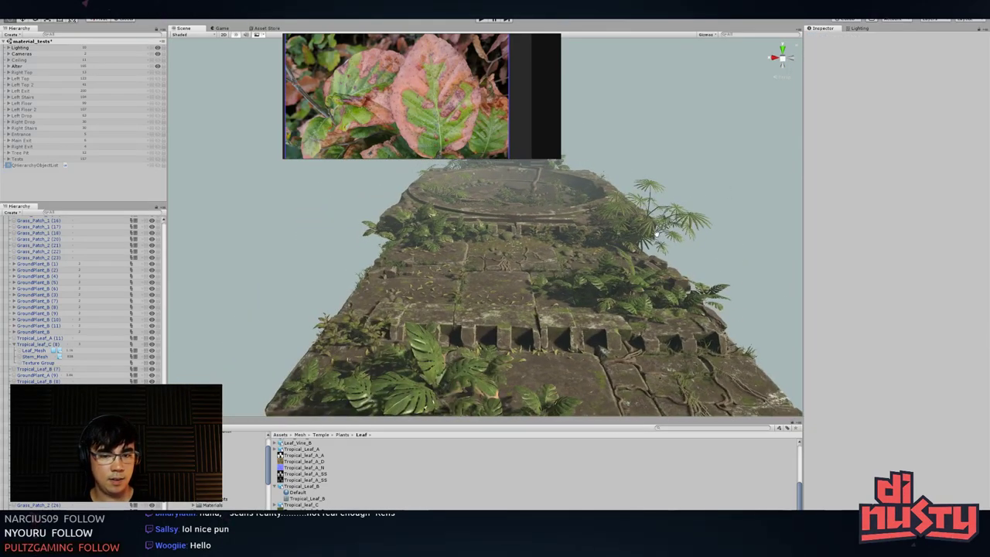
left_click(423, 355)
left_click(726, 108)
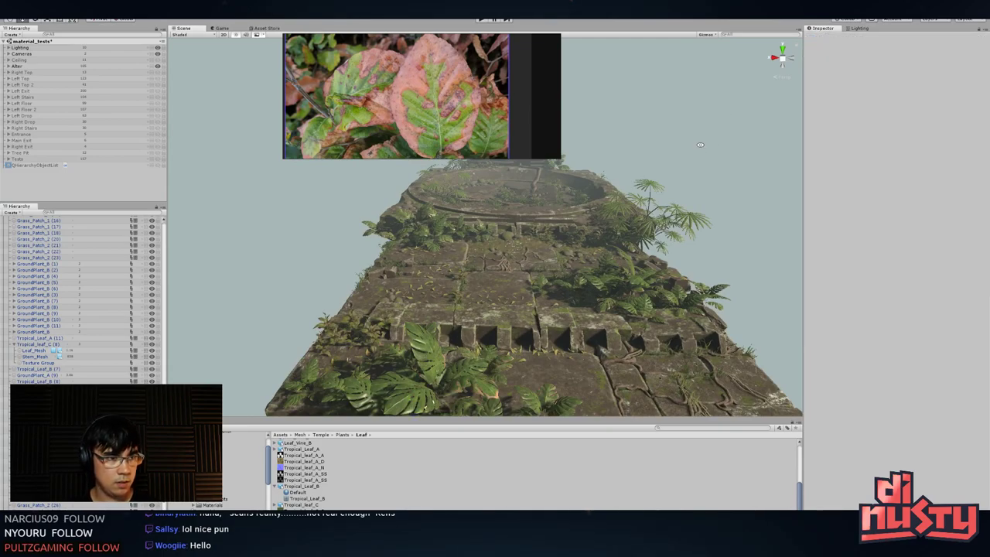
left_click_drag(726, 109, 593, 294, "alt")
scroll(674, 236, "up", 4)
scroll(712, 201, "up", 4)
scroll(523, 290, "up", 3)
scroll(553, 329, "down", 4)
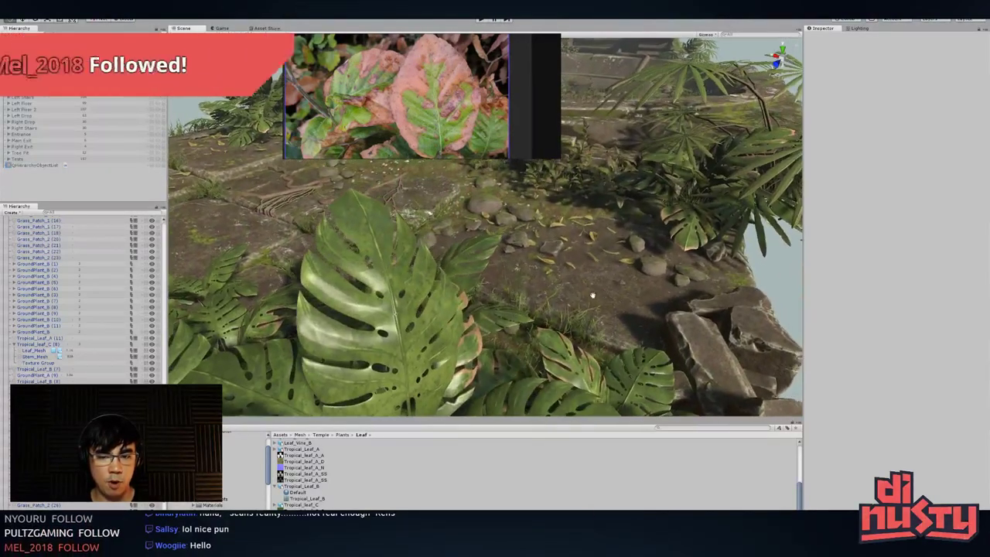
middle_click_drag(592, 294, 560, 284)
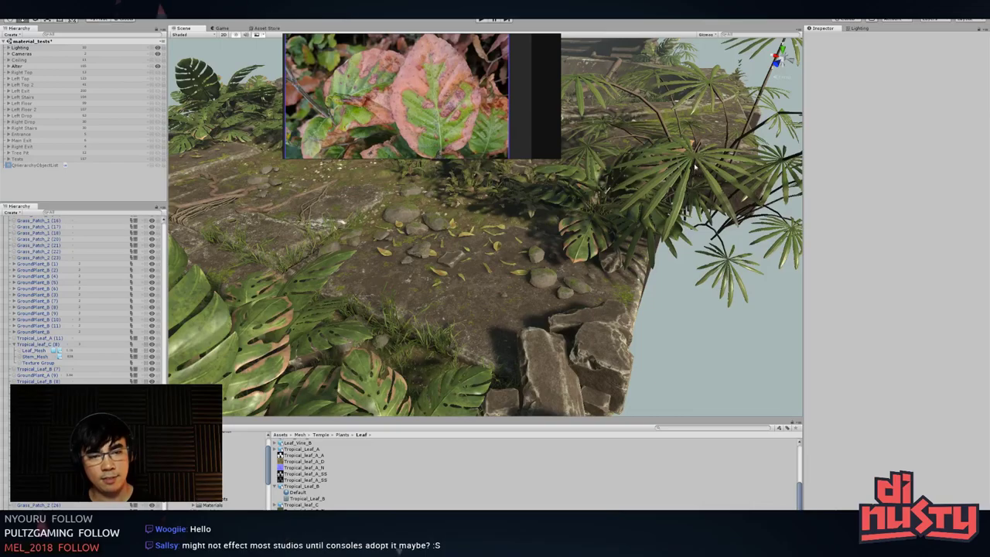
- Examine the Tropical_leaf_C (8) fan-leaf plants and their surroundings at the platform's outer edge
left_click(681, 226)
left_click(687, 324)
left_click_drag(736, 294, 571, 362, "alt")
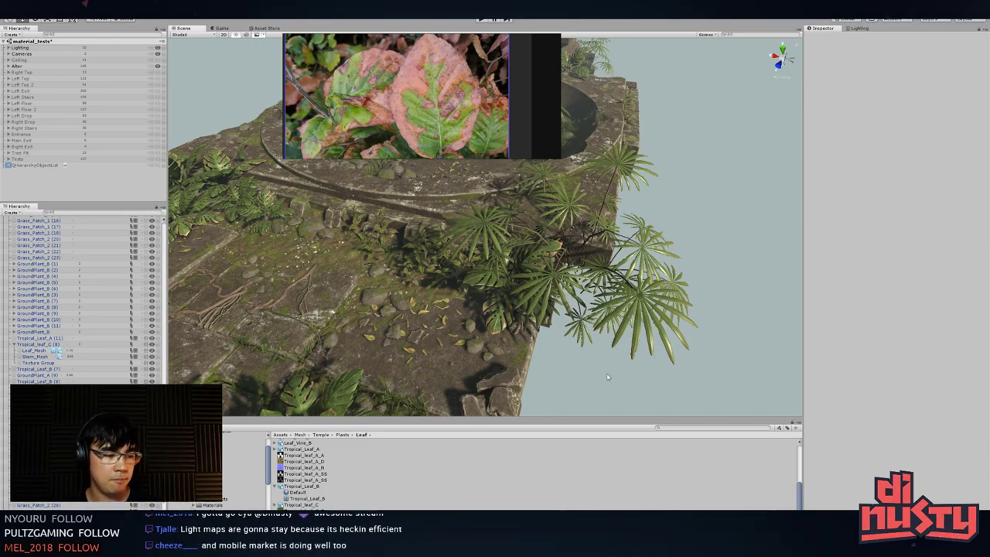
left_click_drag(567, 285, 599, 283, "alt")
middle_click_drag(543, 285, 516, 290)
left_click_drag(516, 290, 509, 292, "alt")
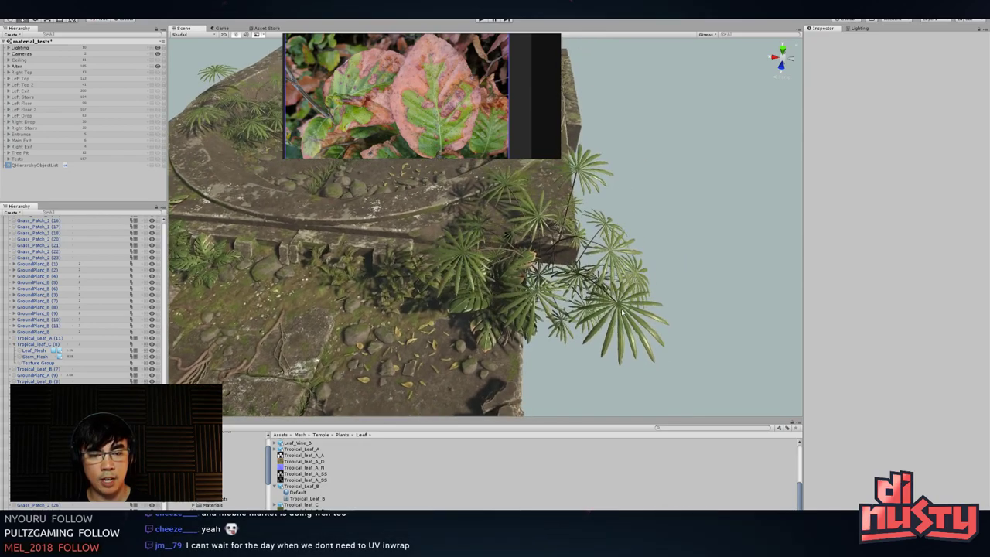
left_click(542, 273)
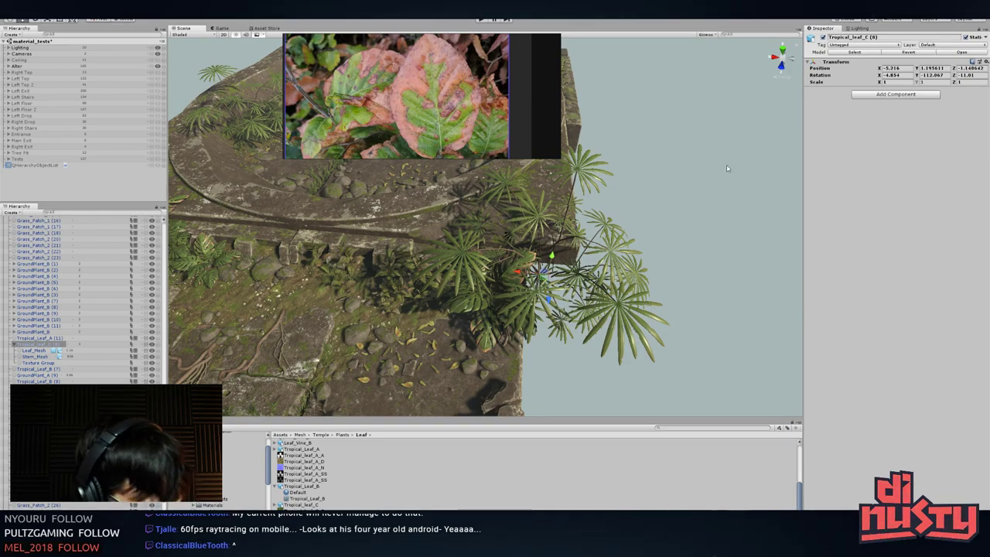
left_click_drag(473, 302, 481, 309, "alt")
middle_click_drag(481, 309, 574, 241)
scroll(574, 242, "down", 5)
scroll(575, 241, "up", 7)
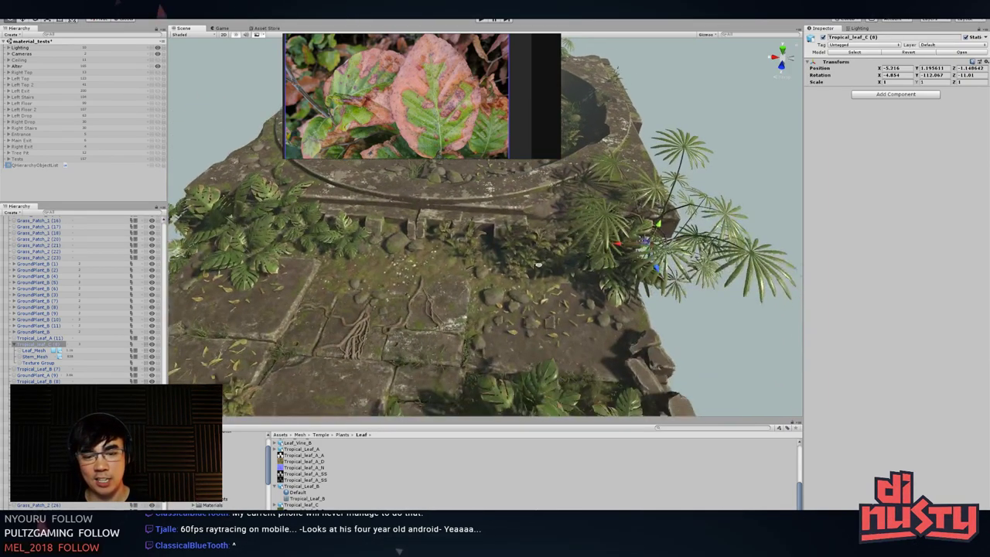
- Scale the GroundPlant_A (9) plants in front of the stone ledge up uniformly to about 1.52
left_click(576, 243)
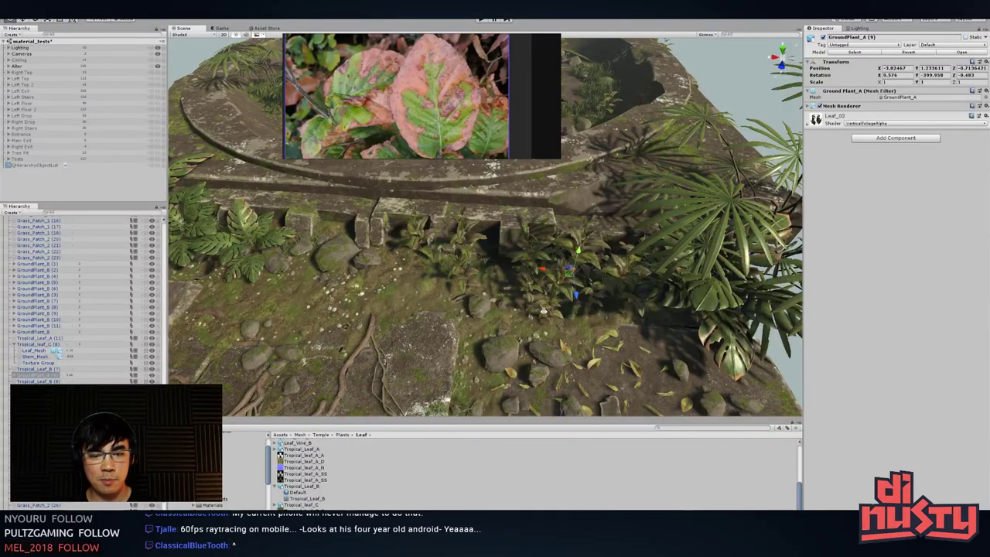
left_click_drag(543, 311, 576, 213, "alt")
scroll(506, 287, "up", 4)
key("r")
key("r")
left_click(765, 246)
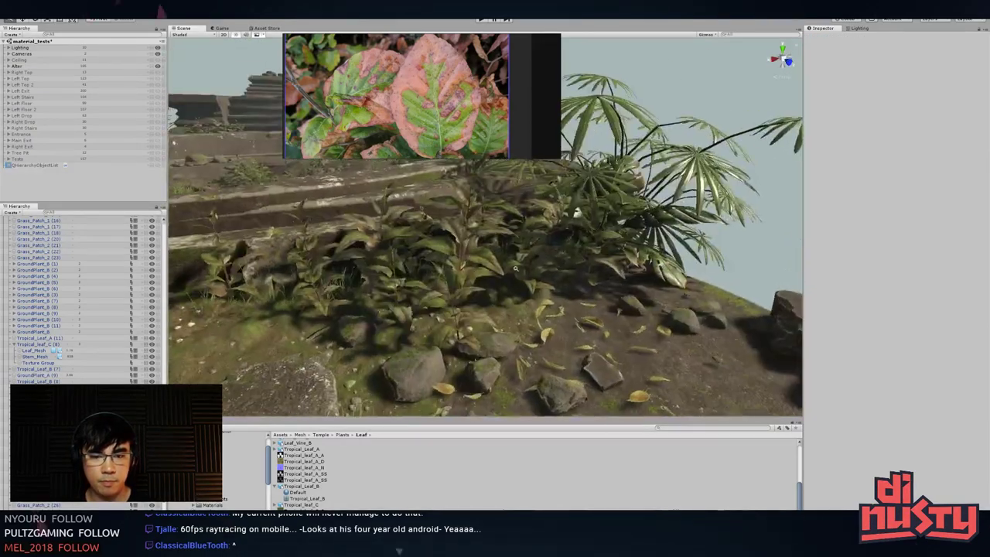
scroll(542, 232, "up", 3)
left_click(468, 270)
- Expand the Leaf_02 material settings of GroundPlant_A (9) and slightly raise the roughness
left_click(856, 118)
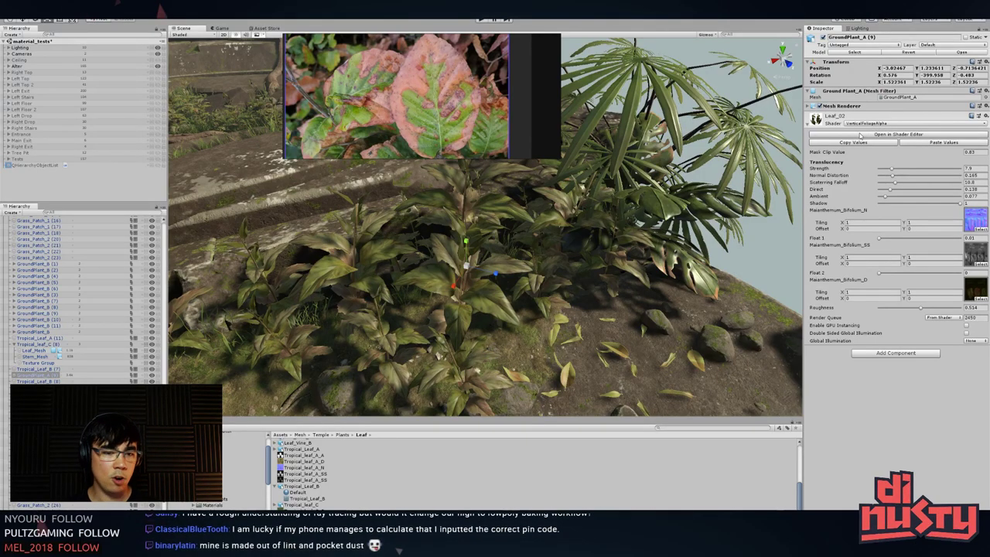
key("w")
left_click_drag(681, 240, 629, 244, "alt")
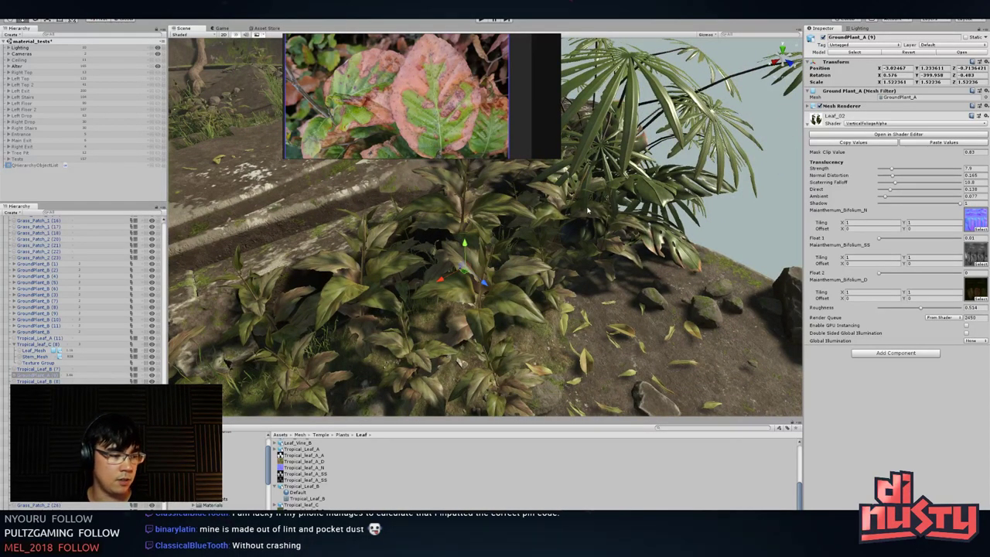
right_click_drag(587, 221, 508, 304)
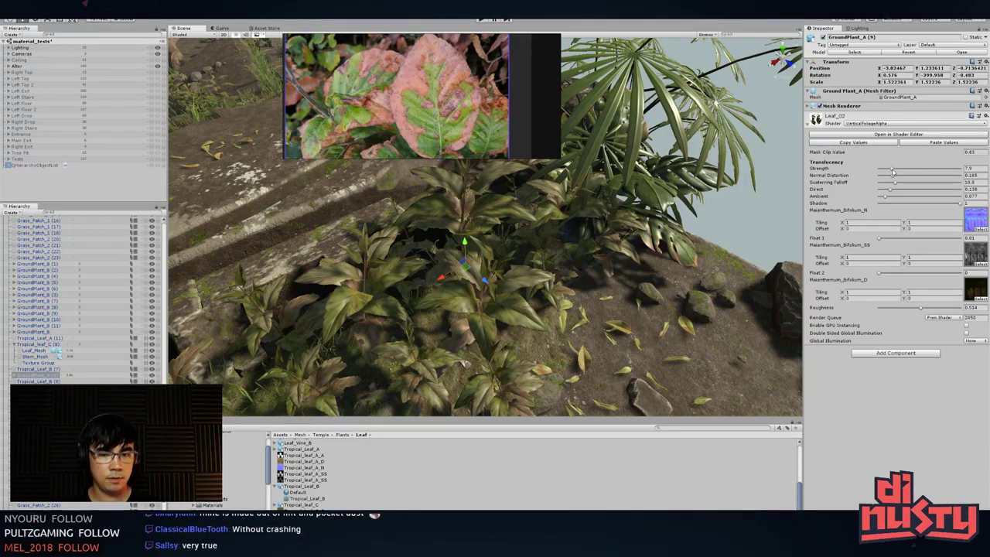
mouse_move(921, 308)
left_mouse_down()
mouse_move(938, 310)
mouse_move(923, 311)
left_mouse_up()
left_click(754, 193)
- Review the ground plants and broad-leaf foliage around the circular stone basin from several angles
scroll(550, 235, "down", 5)
left_click_drag(550, 235, 566, 305, "alt")
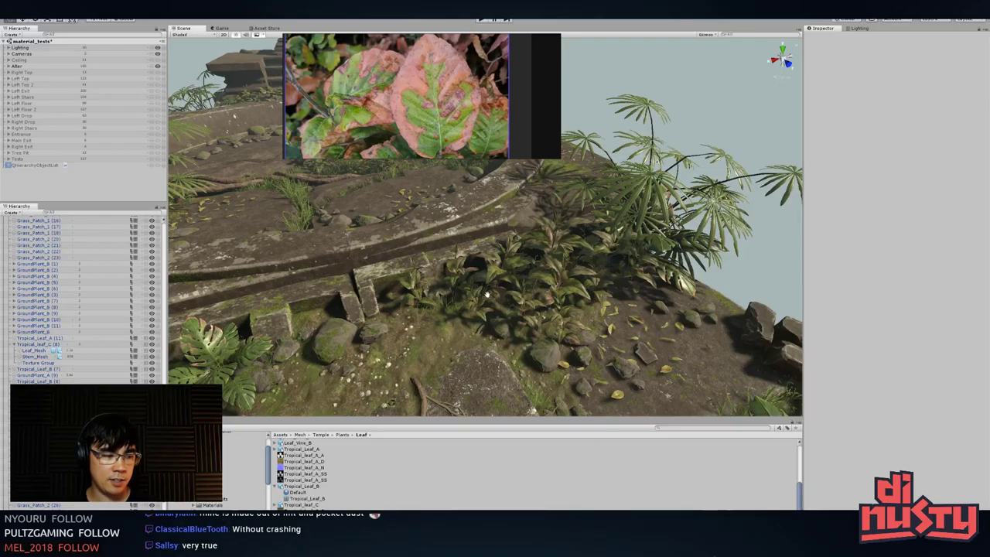
mouse_move(487, 294)
left_mouse_down("alt")
mouse_move(526, 331)
mouse_move(503, 305)
left_mouse_up("alt")
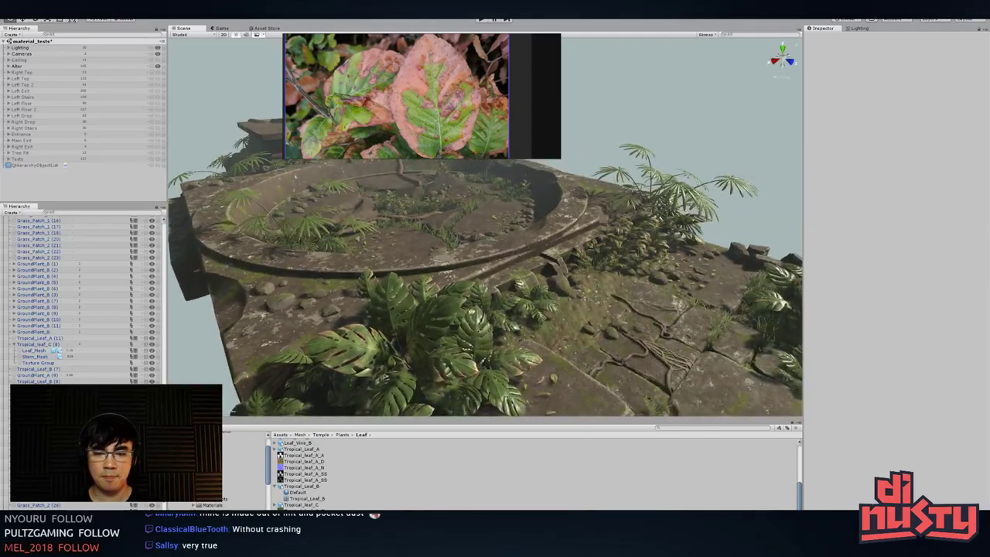
left_click(426, 341)
left_click(692, 124)
left_click_drag(503, 225, 483, 276, "alt")
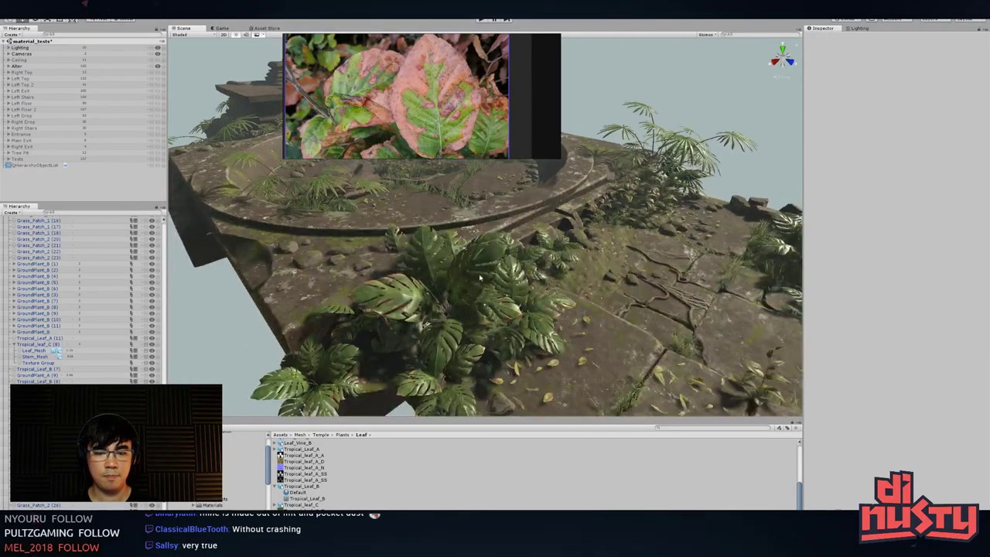
left_click(481, 276)
- Check the leaf texture in Photoshop, then switch to Substance Designer and preview the Blend node feeding the Base Color output
key("alt+Tab")
left_click(387, 283)
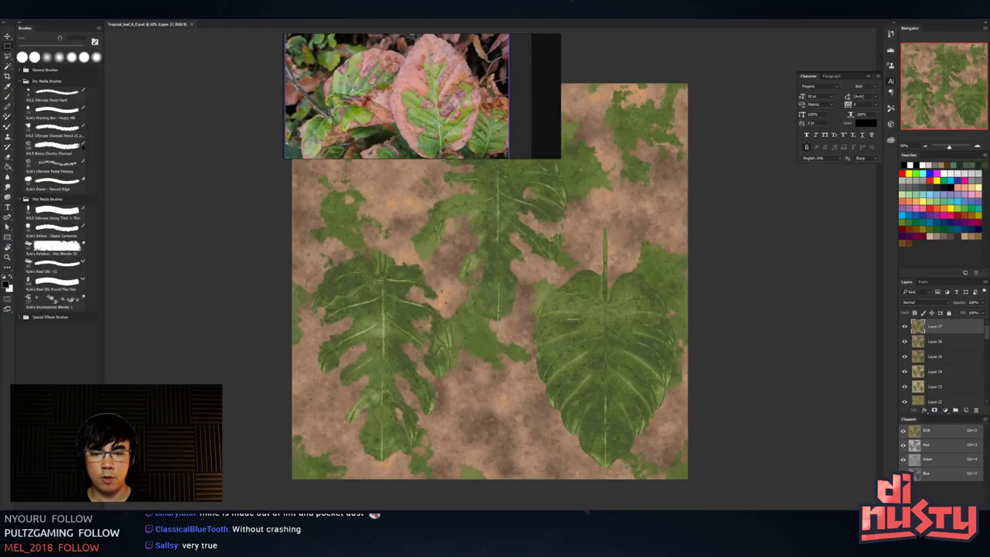
key("alt+Tab")
left_click(553, 299)
left_click(623, 377)
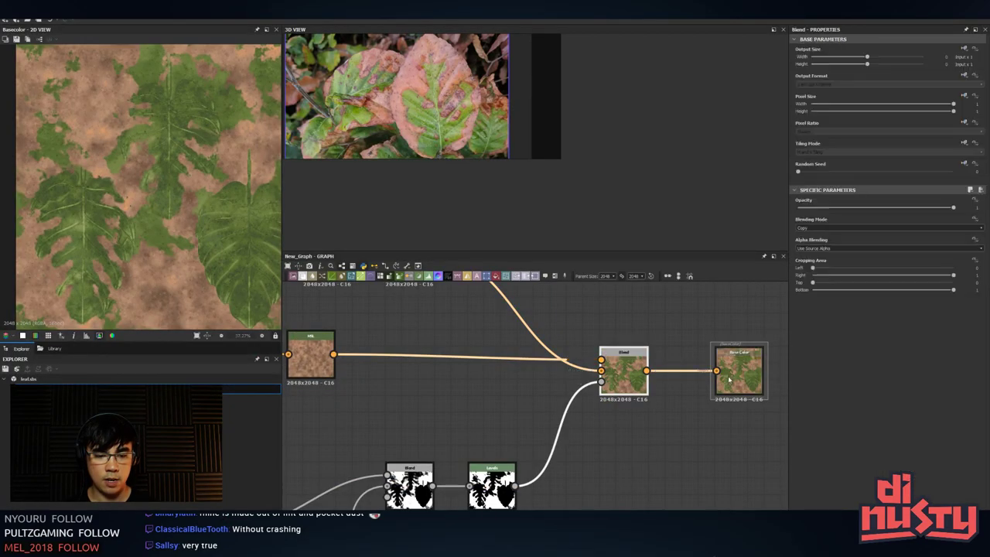
scroll(666, 376, "down", 2)
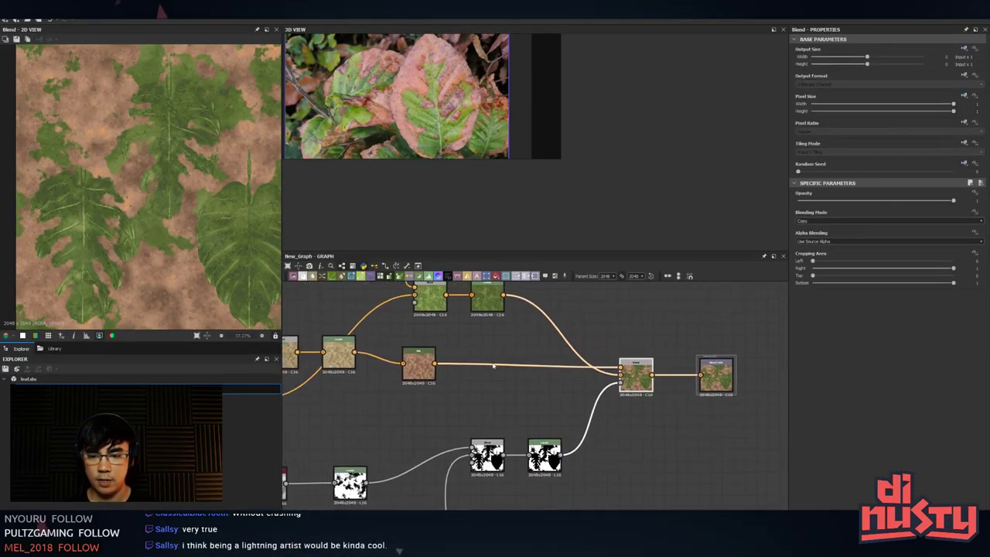
- Insert an HSL node between the green Levels node and the final Blend node of the base colour graph
left_click(418, 364)
left_click(488, 298)
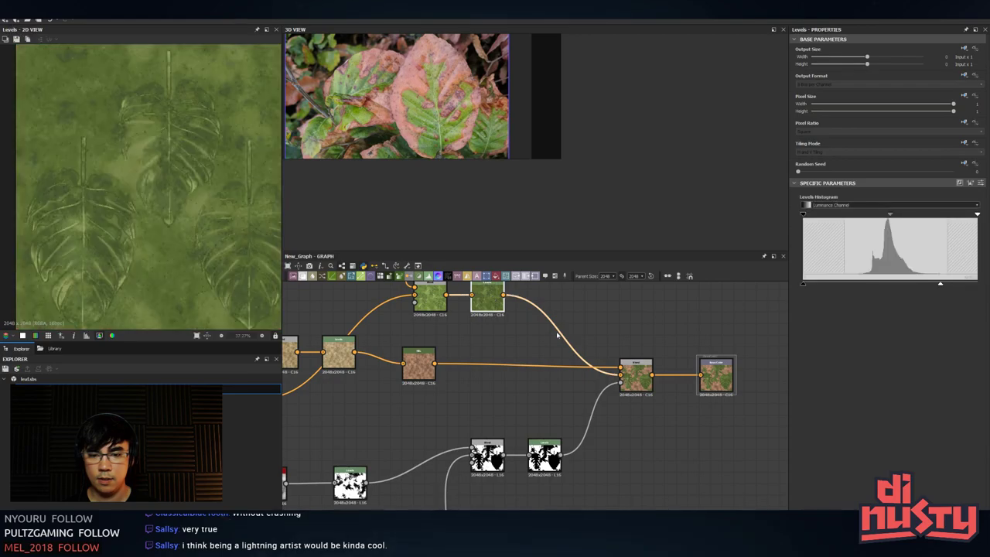
left_click(639, 377)
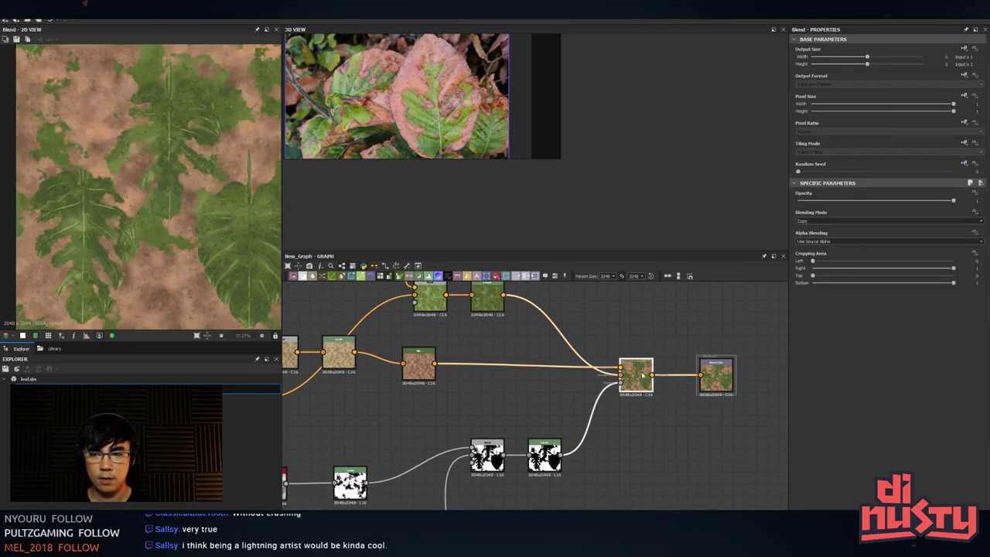
middle_click_drag(641, 370, 662, 399)
left_click(508, 325)
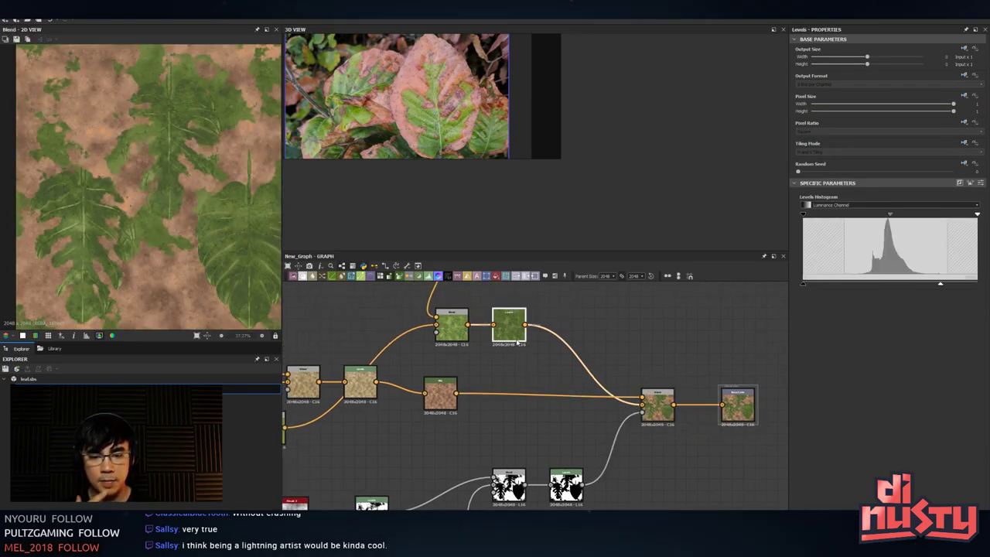
key("space")
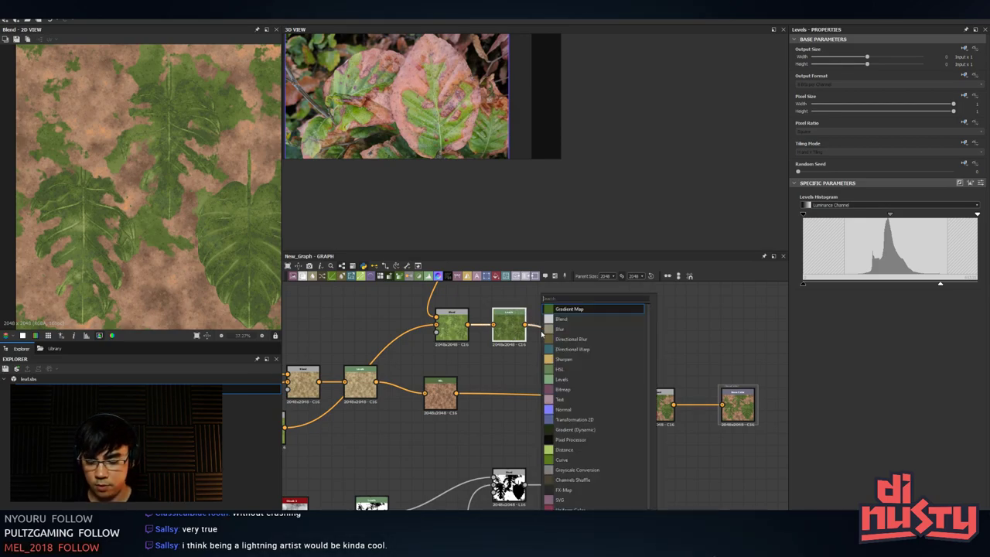
type("hist")
key("BackSpace")
key("BackSpace")
key("BackSpace")
key("BackSpace")
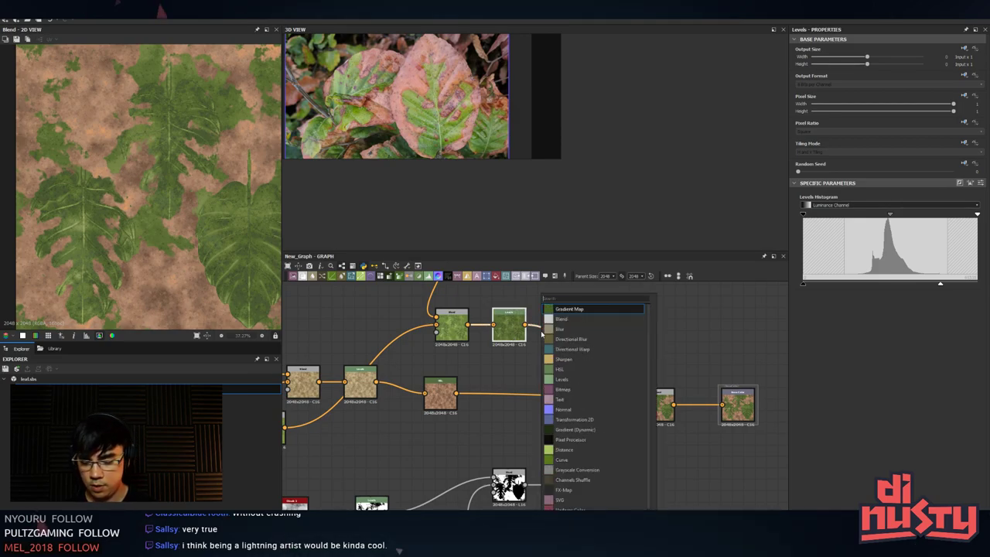
type("hsl")
key("Return")
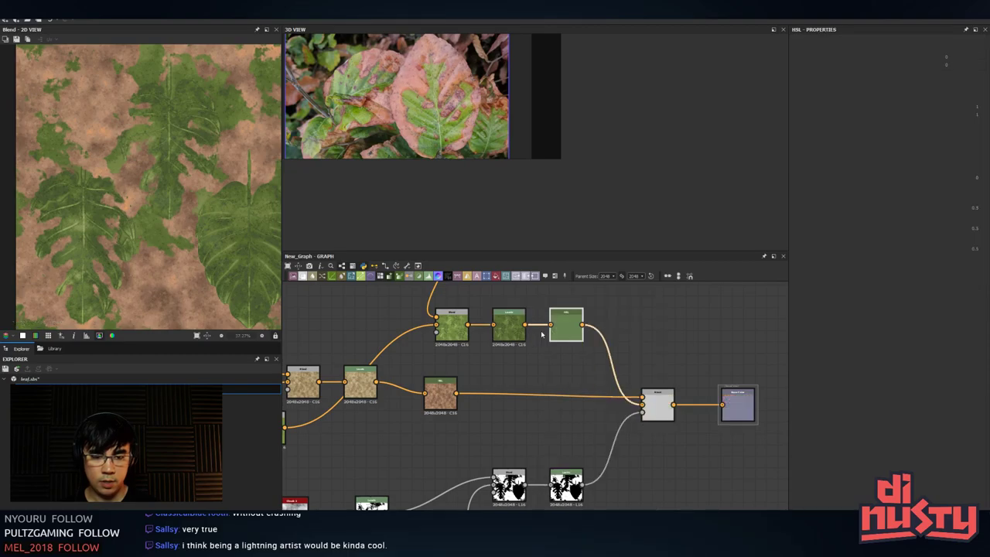
- Lower the hue slightly in the new HSL node toward olive, and preview the final Blend and Base Color output
double_click(568, 326)
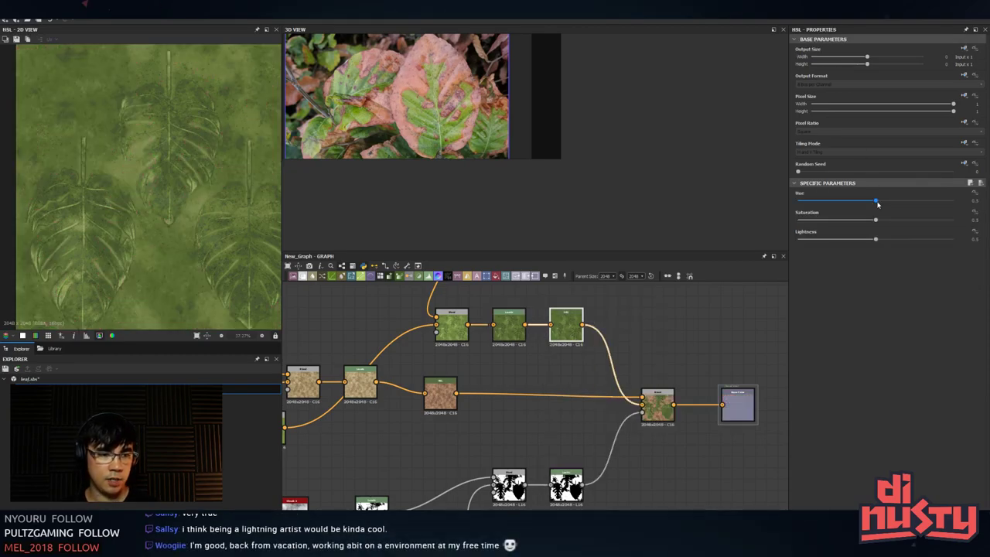
left_click_drag(878, 204, 876, 203)
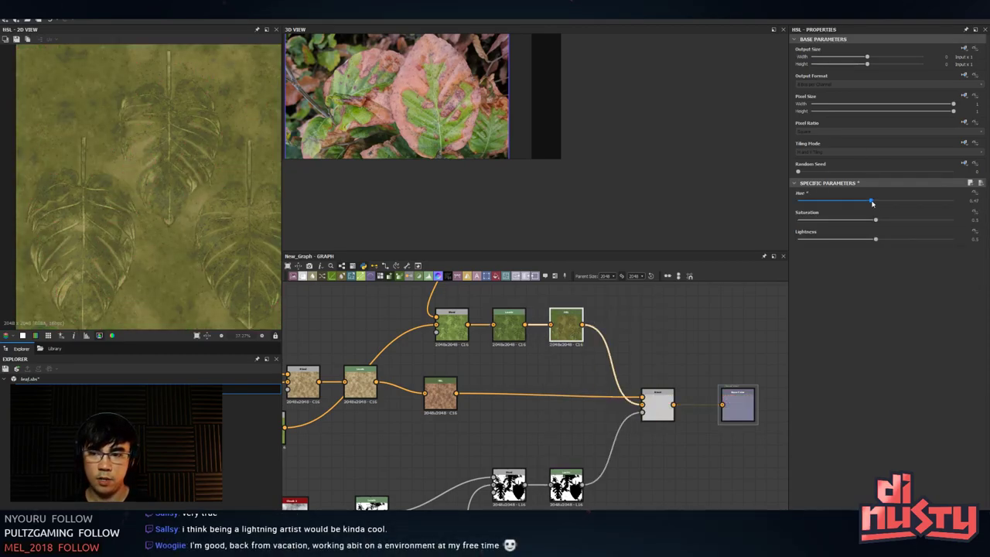
double_click(657, 410)
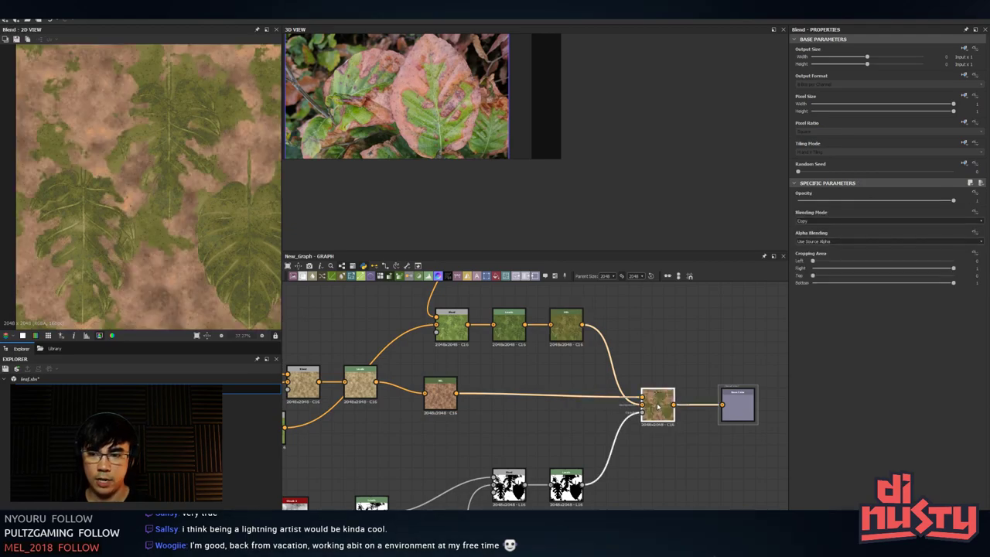
double_click(740, 419)
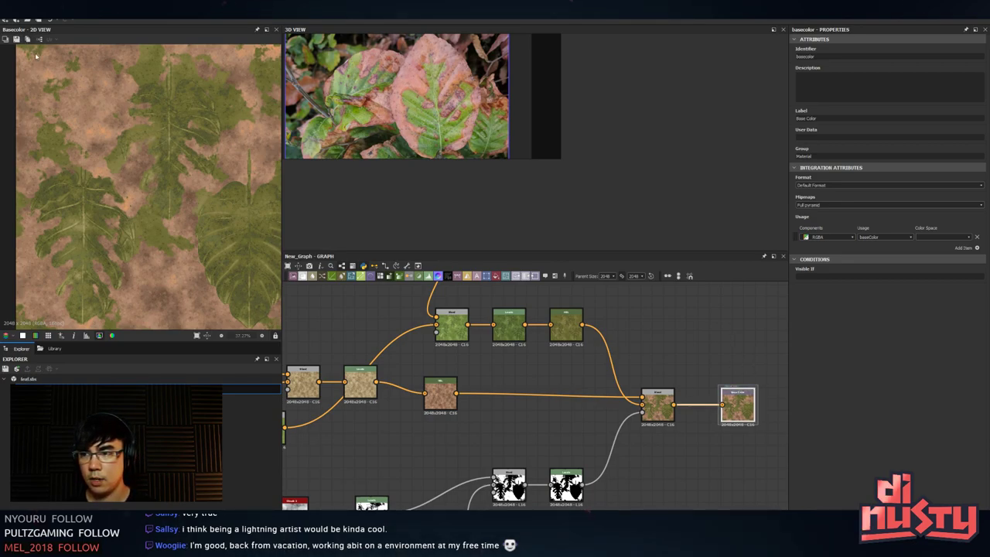
- Switch to Photoshop and paste the recoloured leaf texture as a new layer above Layer 27
key("alt+Tab")
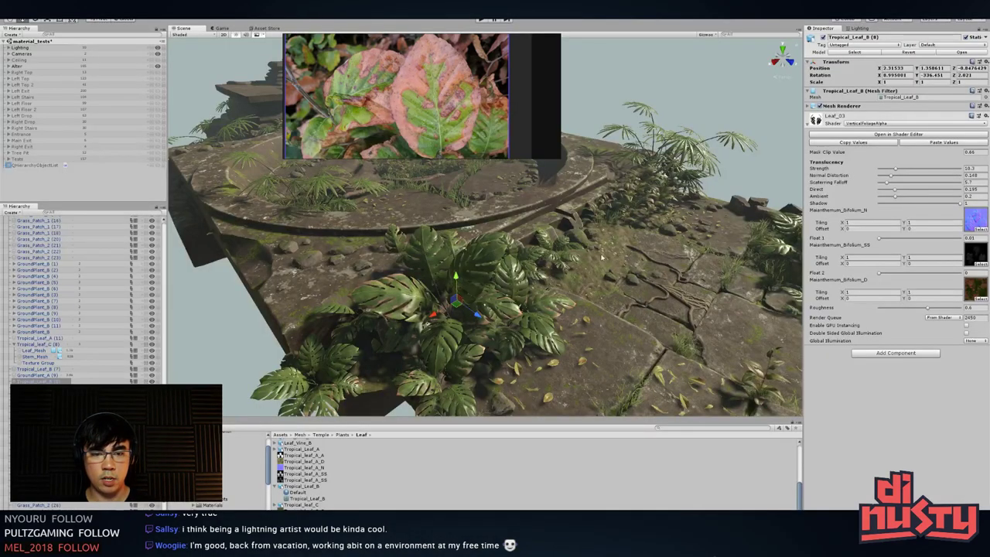
key("alt+Tab")
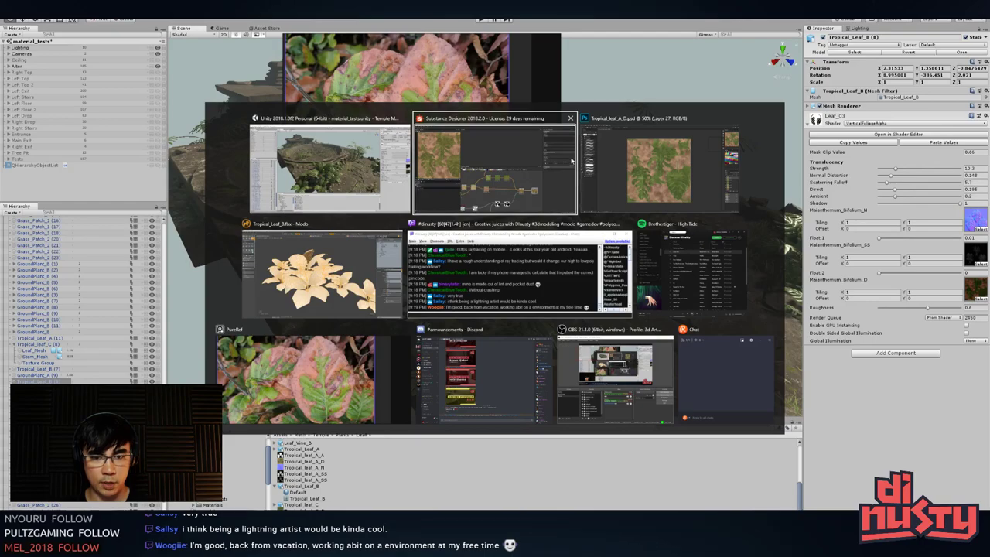
left_click(665, 154)
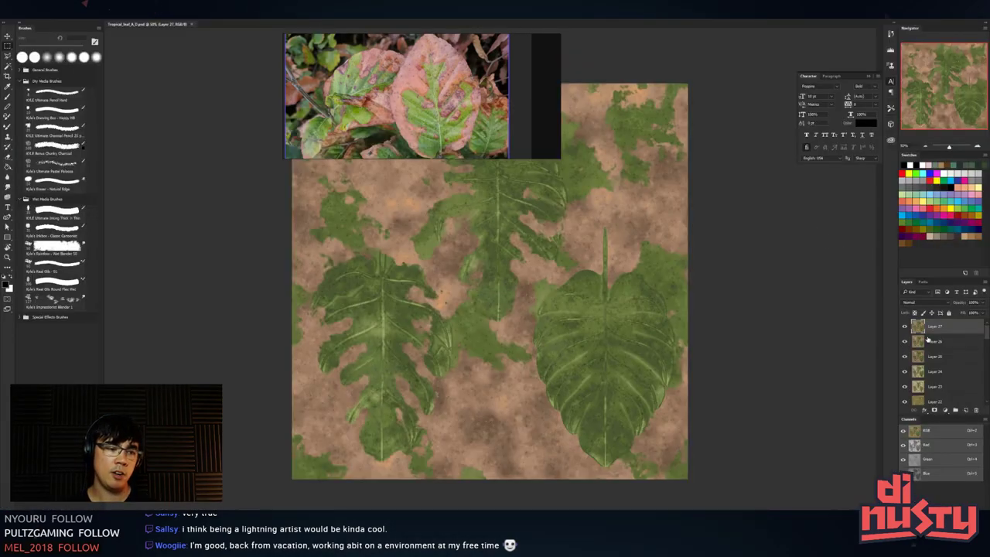
key("ctrl+v")
key("alt+Tab")
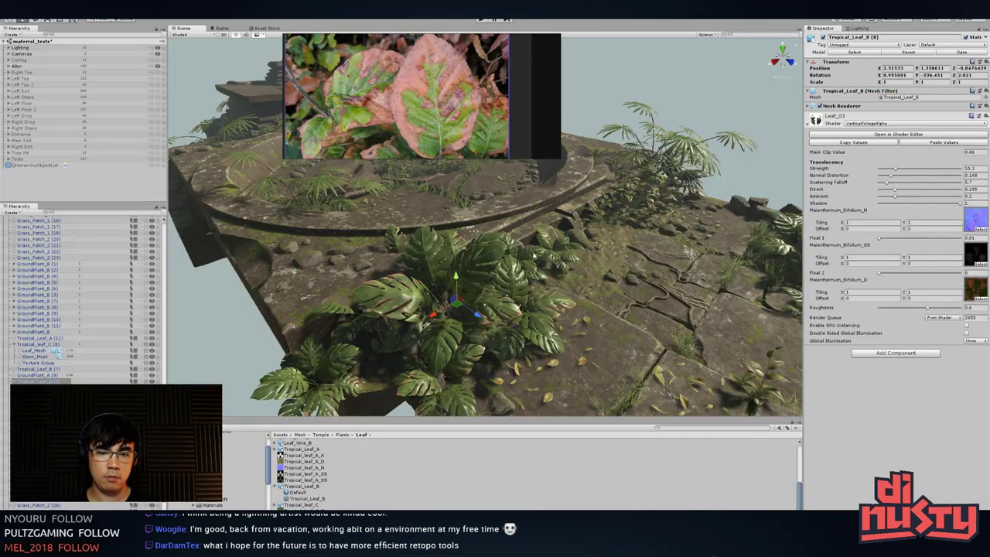
- Switch to Unity and examine the recoloured foliage around the circular stone basin from several angles
key("alt+Tab")
key("alt+Tab")
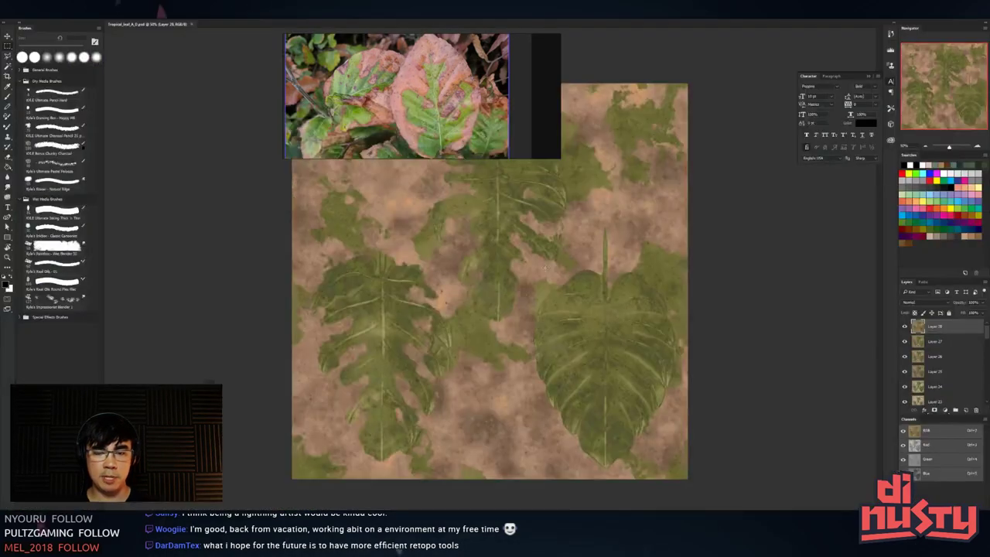
key("alt+Tab")
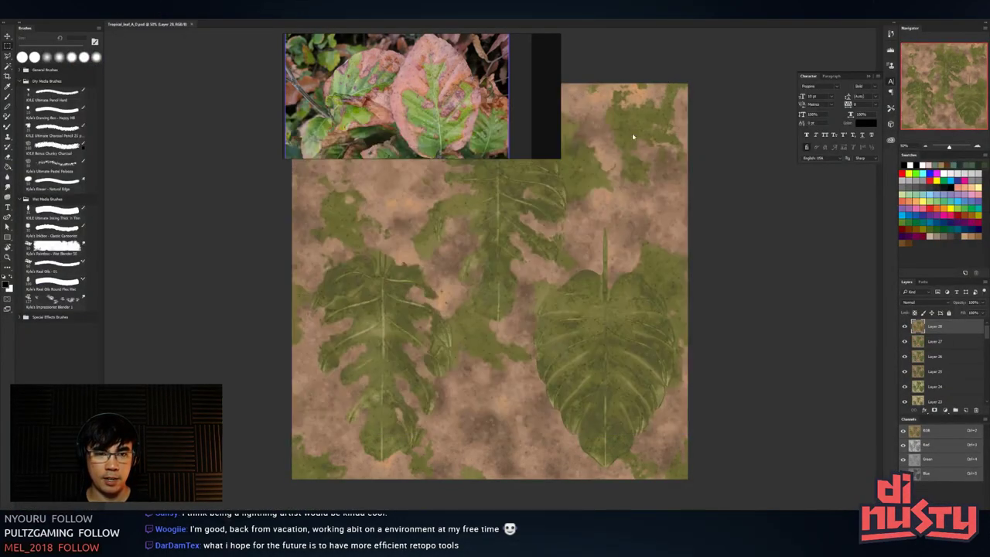
key("alt+Tab")
key("alt+Tab")
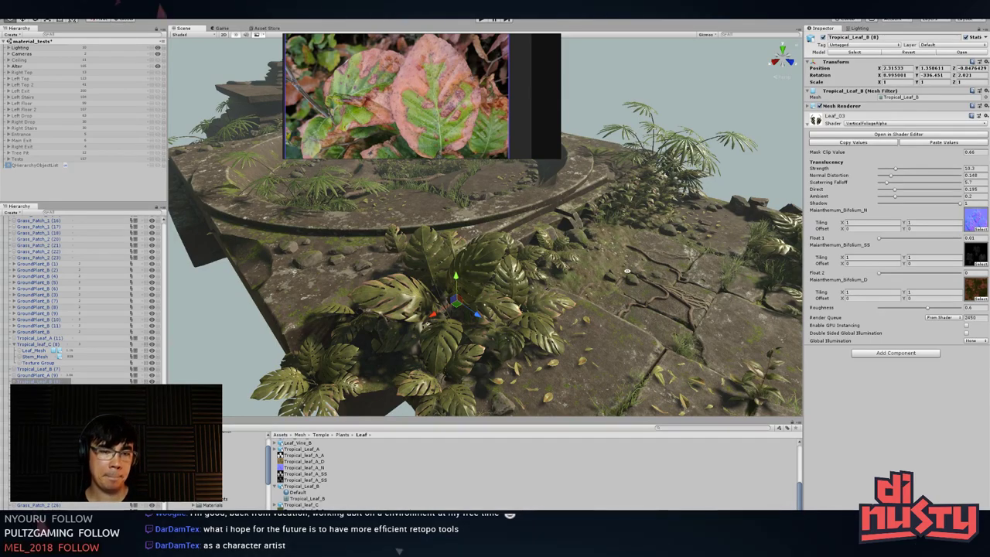
left_click_drag(633, 261, 589, 341, "alt")
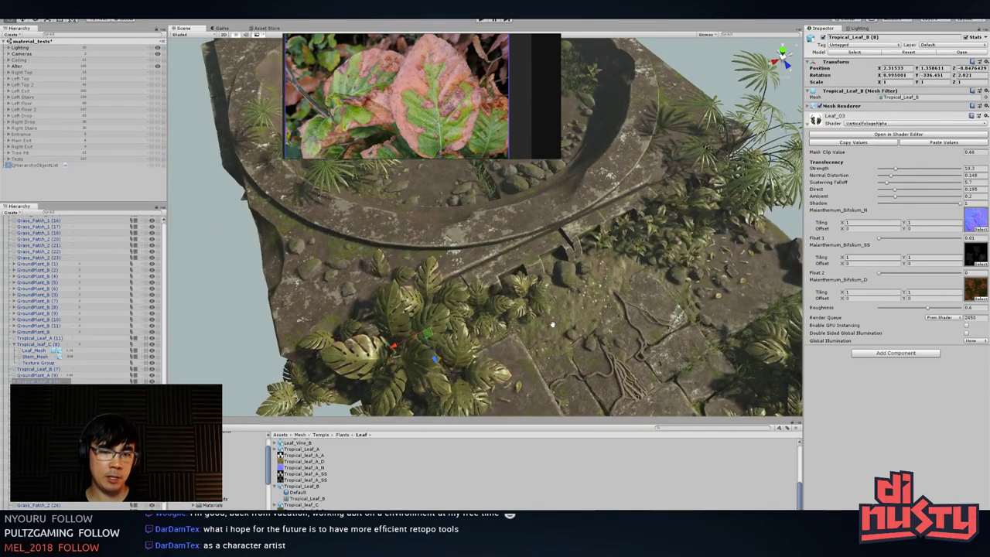
middle_click_drag(579, 291, 556, 337)
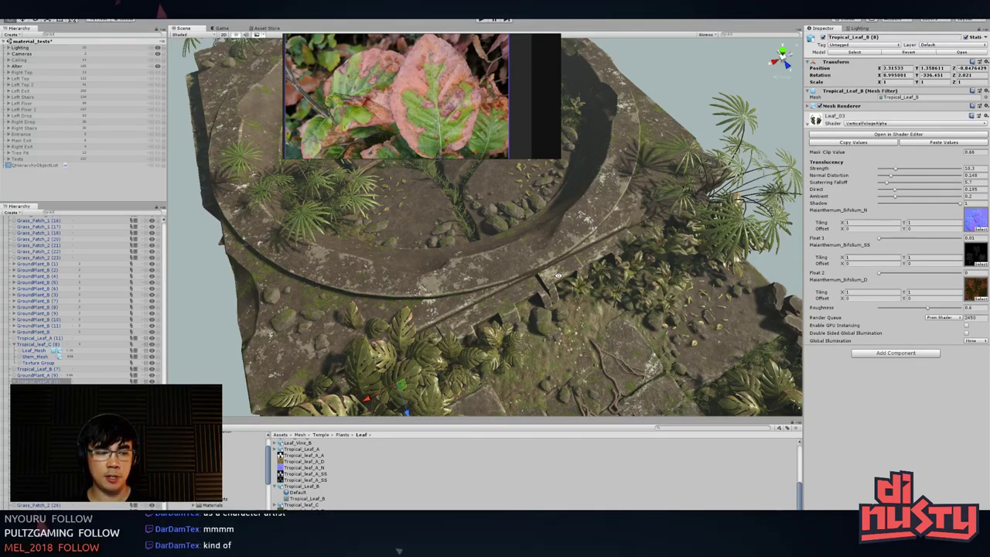
left_click_drag(557, 275, 551, 238, "alt")
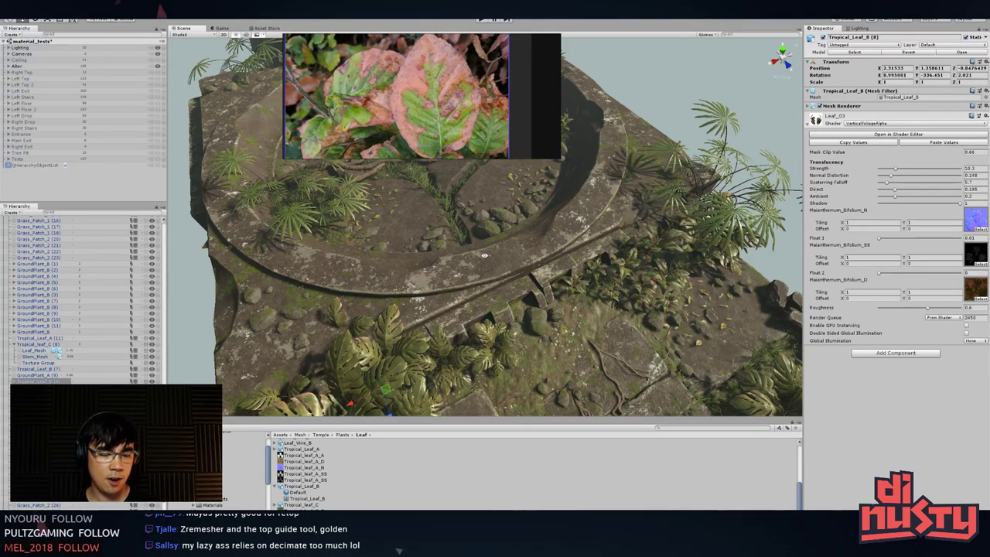
left_click_drag(496, 259, 572, 230, "alt")
left_click(570, 229)
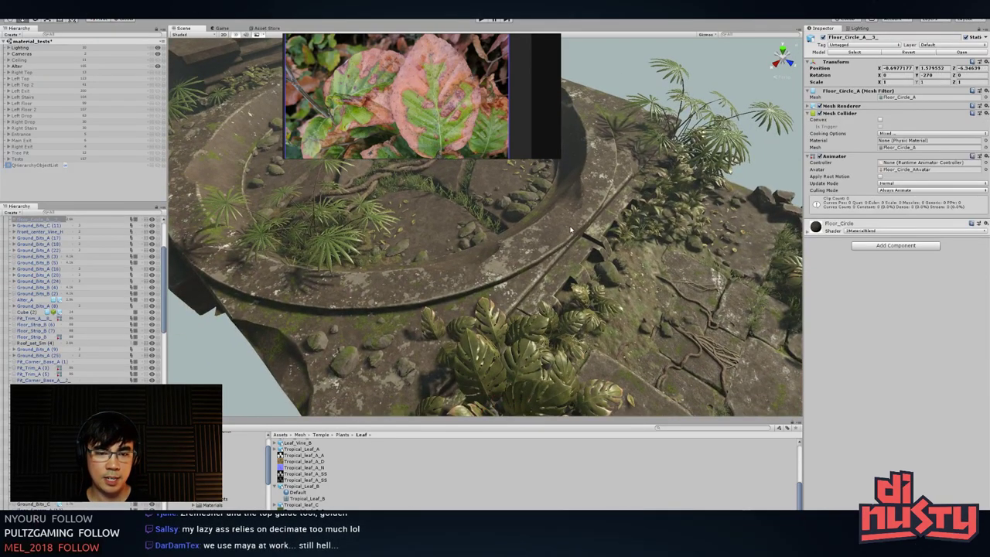
left_click(586, 51)
left_click_drag(592, 170, 657, 236, "alt")
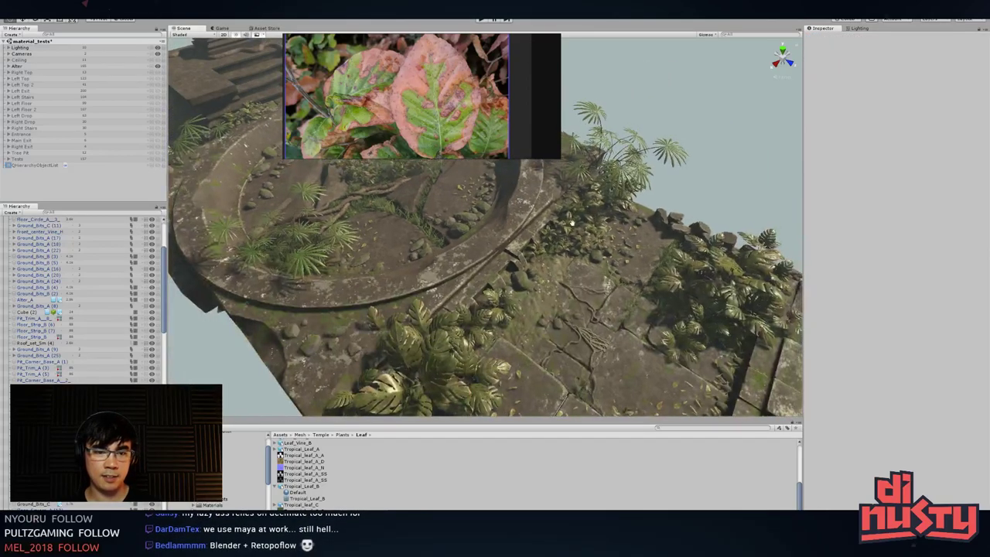
middle_click_drag(689, 251, 629, 260)
left_click_drag(630, 258, 606, 254, "alt")
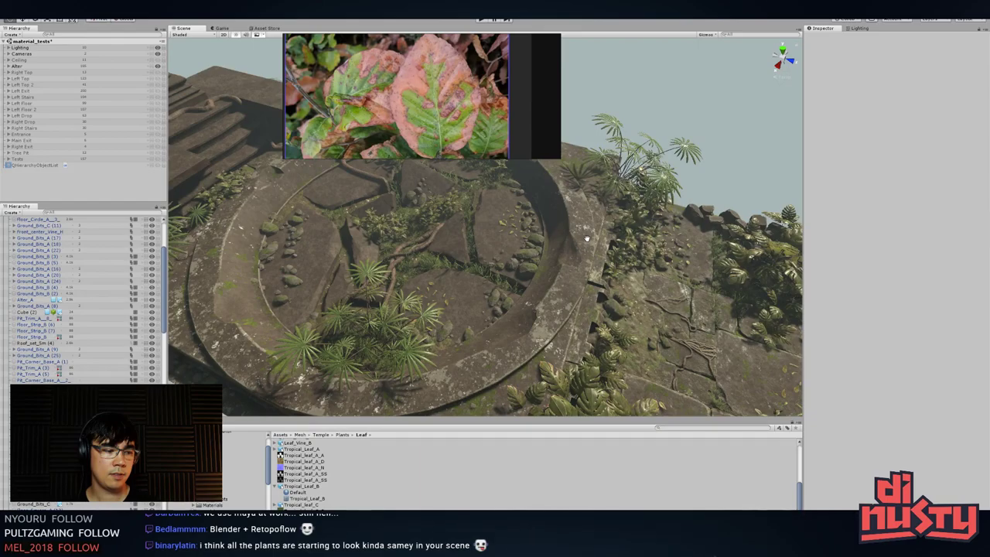
left_click_drag(587, 239, 555, 228, "alt")
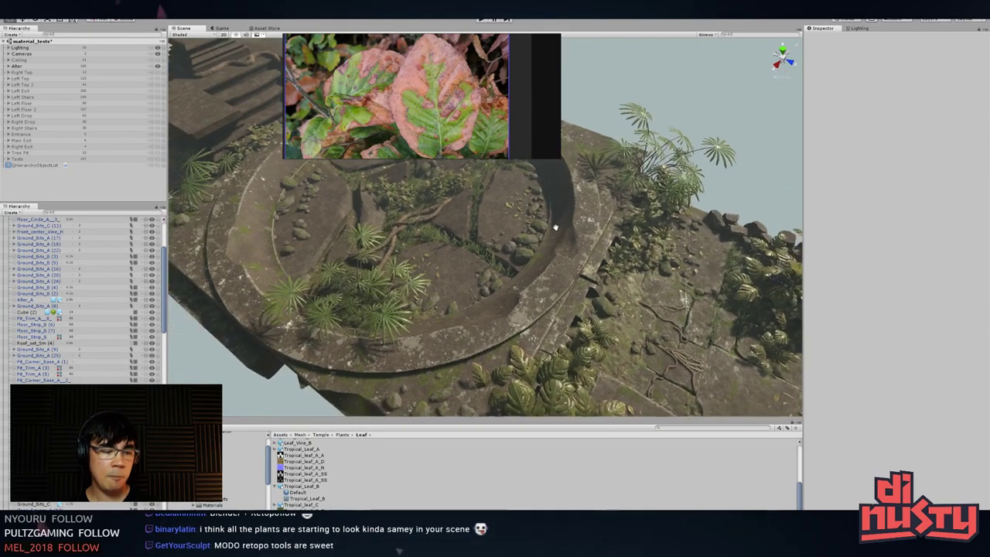
middle_click_drag(556, 227, 469, 163)
scroll(468, 163, "up", 2)
left_click_drag(469, 162, 507, 276, "alt")
- Inspect the Tropical_Leaf_B (8) plant up close, and compare its colouring with the surrounding foliage
left_click(478, 278)
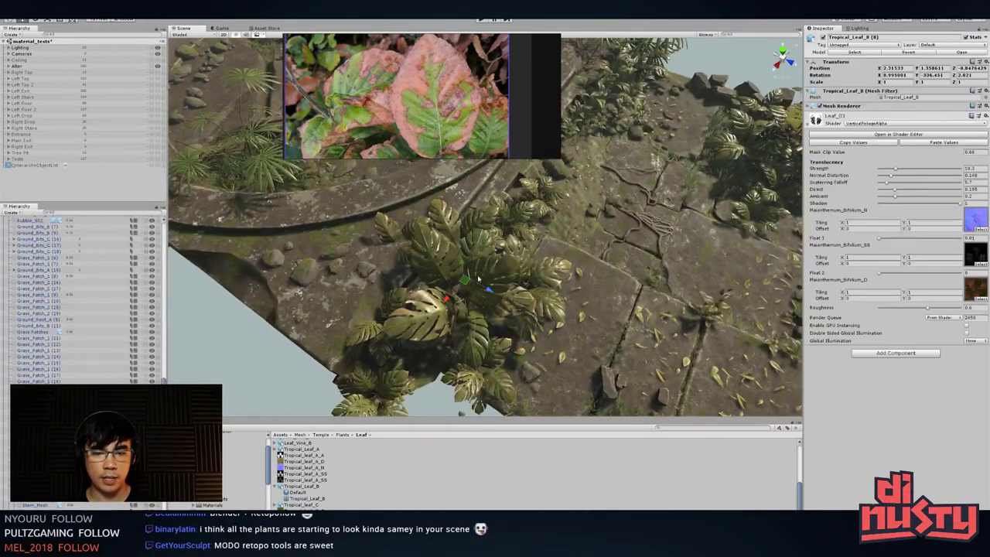
middle_click_drag(478, 279, 489, 331)
left_click_drag(489, 331, 556, 243, "alt")
left_click(653, 155)
left_click(653, 156)
left_click(567, 245)
left_click(756, 76)
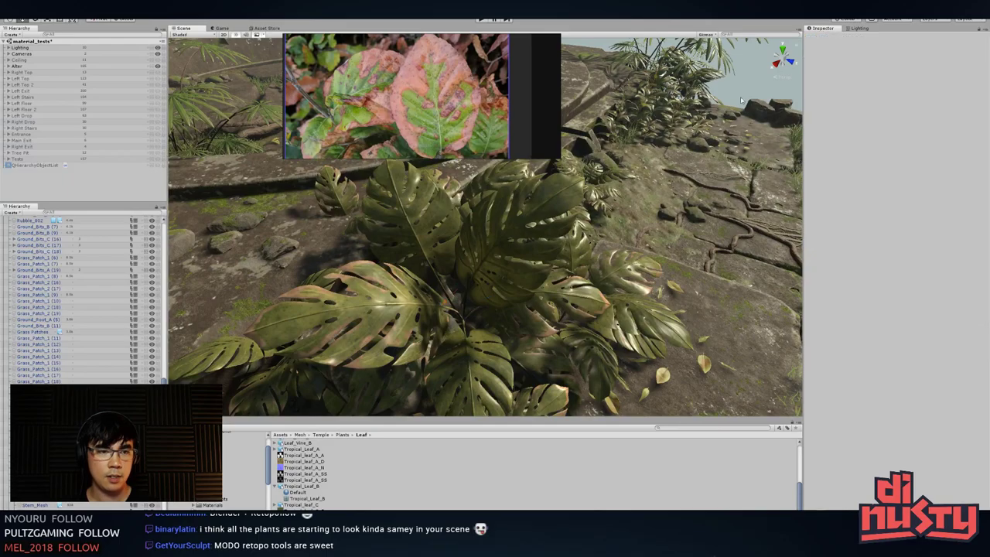
left_click_drag(756, 76, 684, 164, "alt")
left_click_drag(588, 232, 525, 267, "alt")
left_click(524, 267)
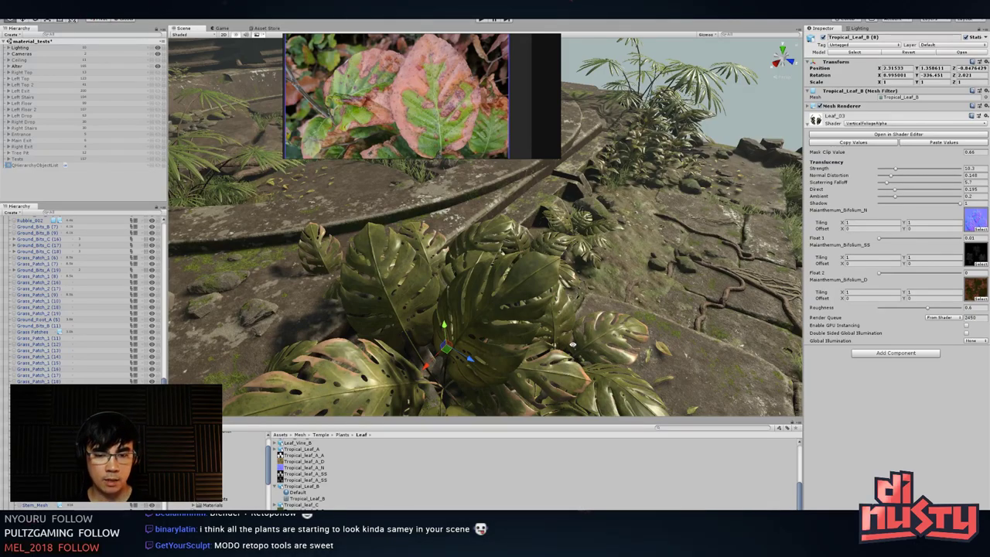
left_click_drag(573, 345, 472, 225, "alt")
scroll(480, 325, "down", 4)
left_click(610, 234)
left_click_drag(610, 235, 670, 330, "alt")
middle_click_drag(670, 330, 641, 290)
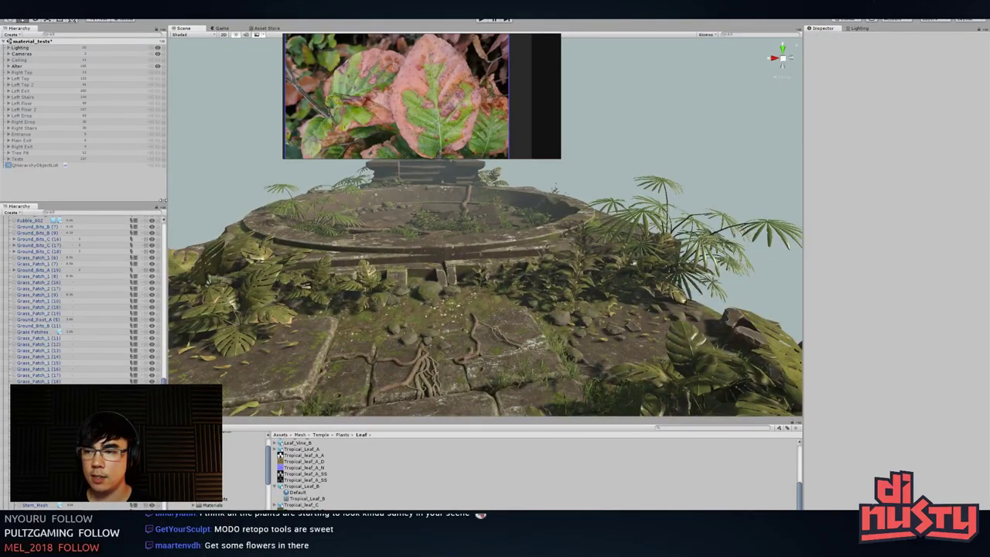
- Hide the Alter group, show the Tests group instead, and frame its foliage scene
left_click(159, 67)
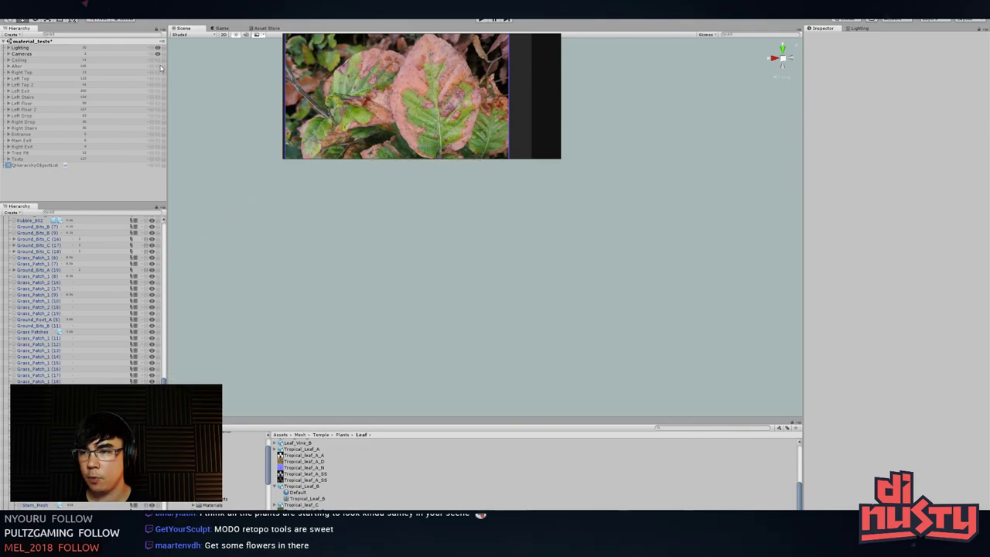
left_click(159, 160)
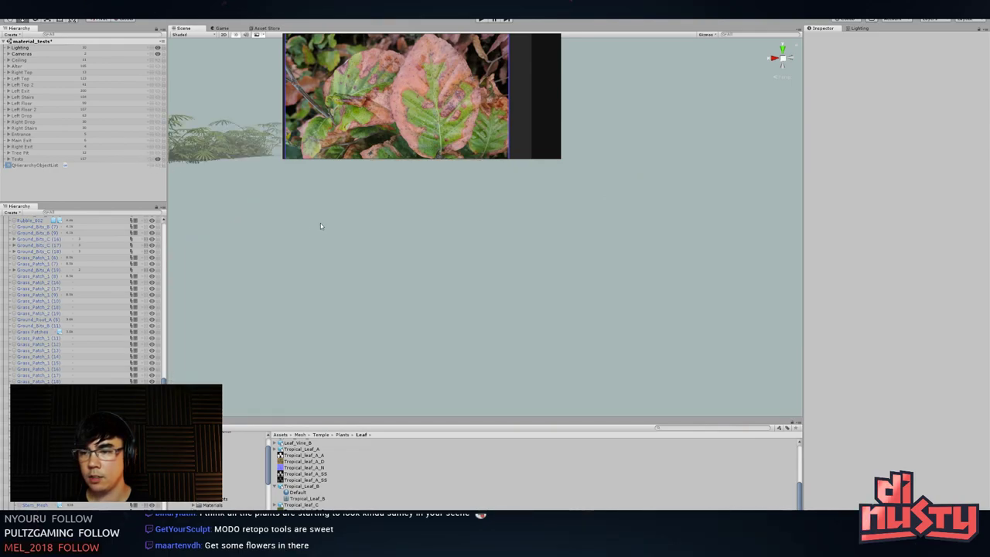
left_click_drag(320, 222, 313, 246, "alt")
left_click(199, 118)
key("f")
left_click(444, 293)
left_click_drag(443, 293, 464, 297, "alt")
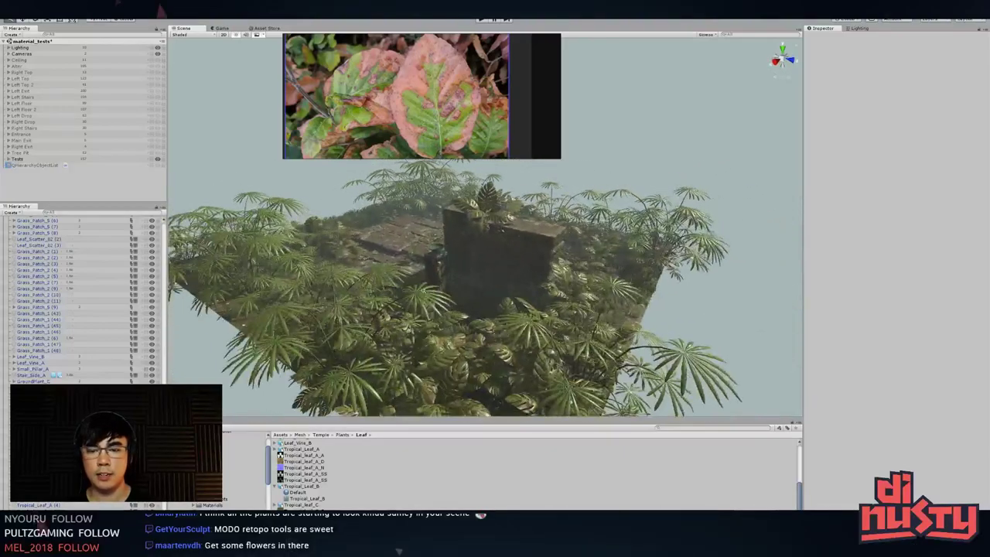
scroll(410, 306, "up", 2)
- Move the Tropical_leaf_C (7) plant outward in the foreground to about X 6.36, Z 1.17
left_click(347, 397)
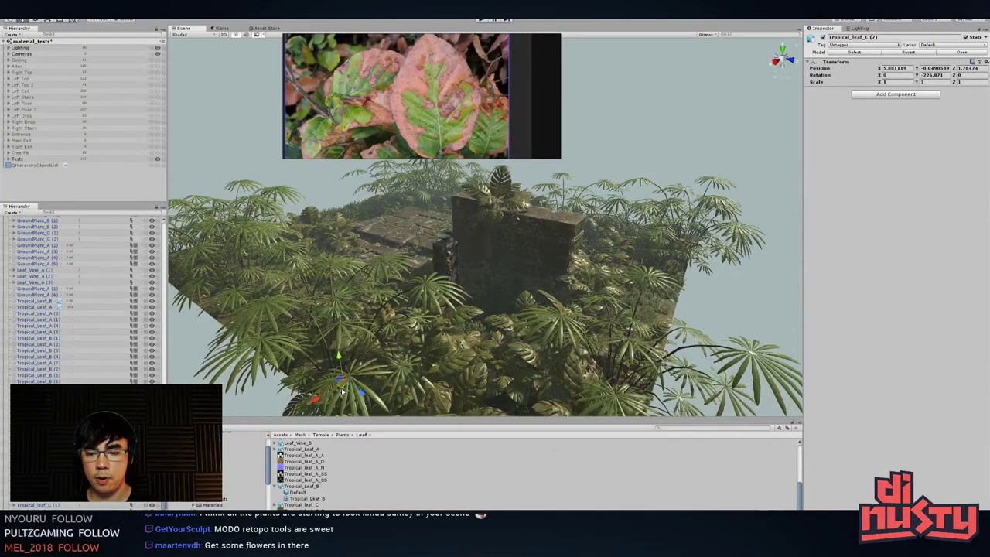
left_click_drag(342, 392, 318, 396)
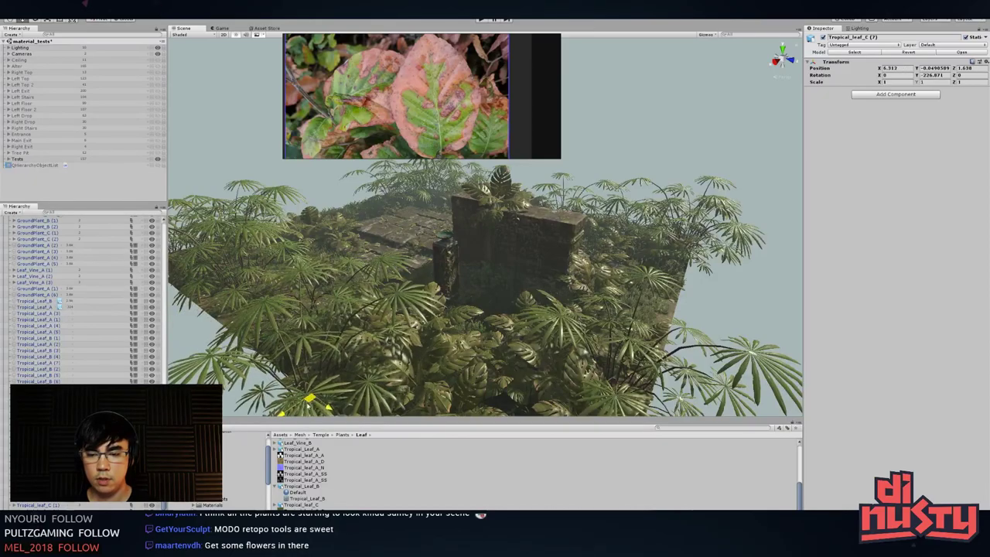
left_click_drag(410, 298, 423, 319, "alt")
middle_click_drag(423, 319, 414, 355)
- Delete the Tropical_leaf_C (7) plant from the foreground of the test scene
left_click_drag(414, 355, 291, 549, "alt")
left_click_drag(509, 356, 551, 327, "alt")
scroll(531, 363, "up", 3)
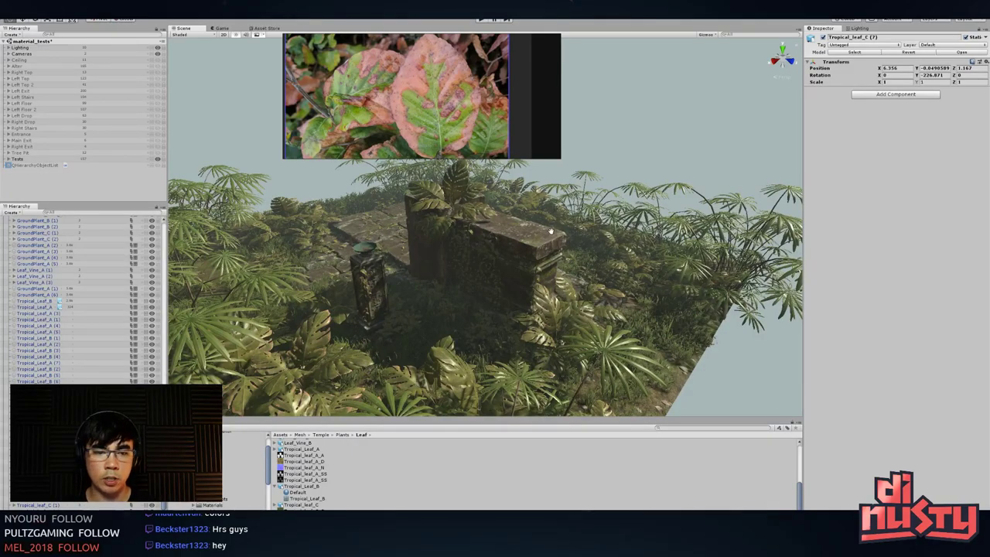
left_click_drag(428, 201, 544, 219, "alt")
key("Delete")
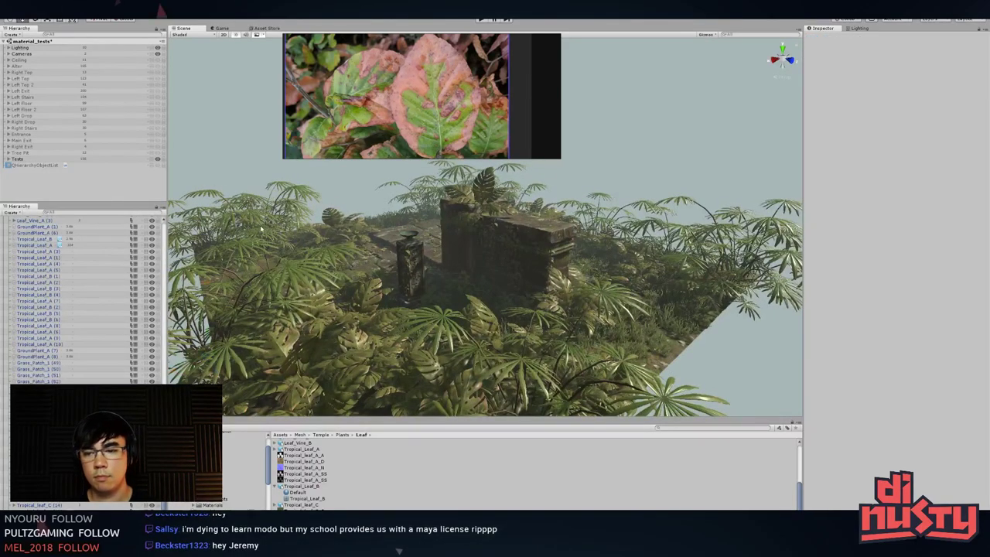
- Scale down the Tropical_leaf_C (10) plant at the floor's outer corner to about 0.85, 1.09, 0.85
left_click(257, 222)
left_click(256, 214)
left_click(253, 203)
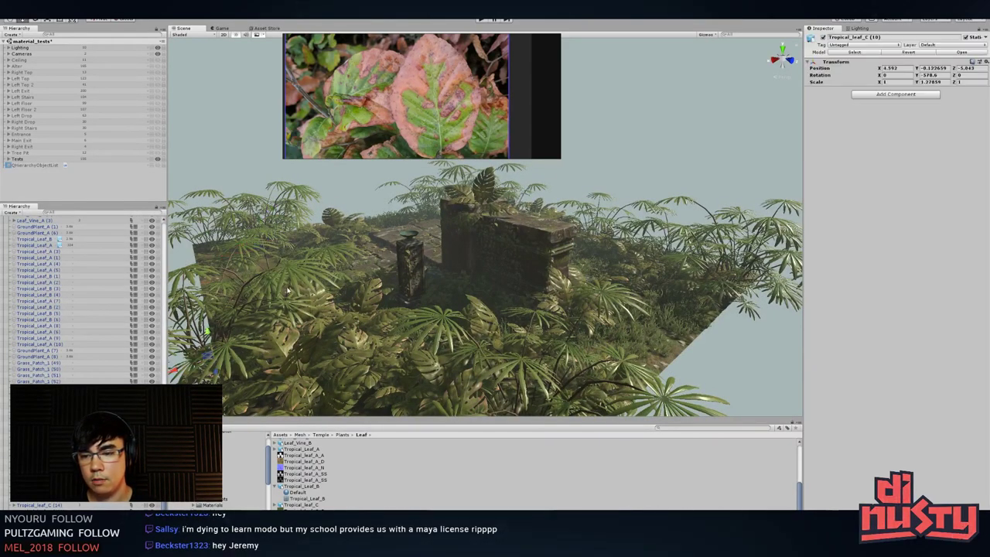
left_click(292, 272)
left_click_drag(288, 294, 315, 258, "alt")
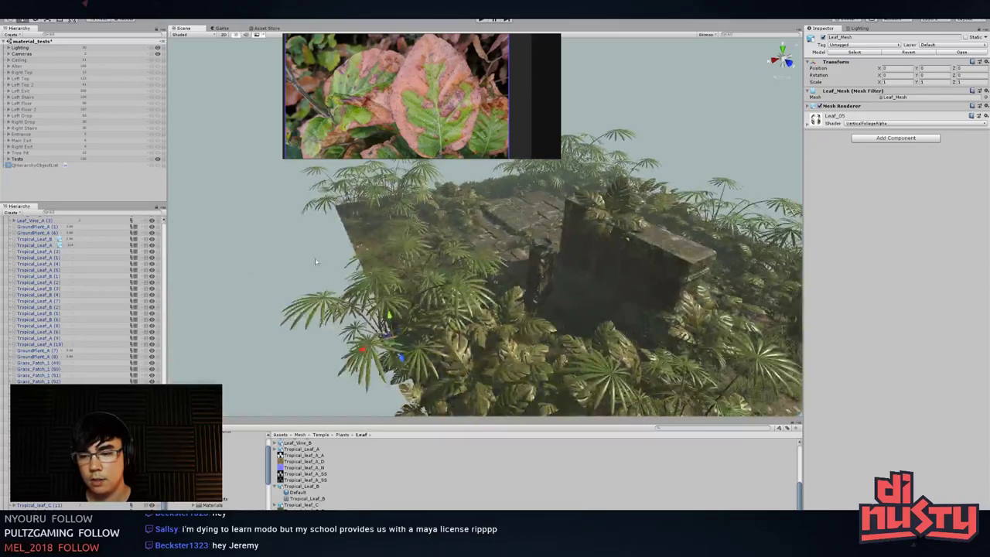
left_click(316, 258)
left_click(360, 246)
key("r")
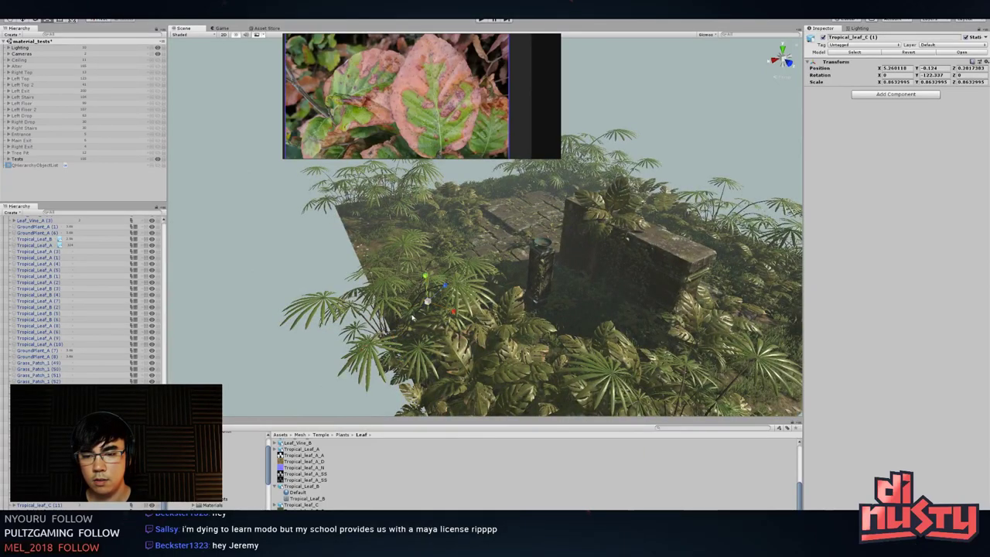
left_click(389, 316)
left_click(375, 206)
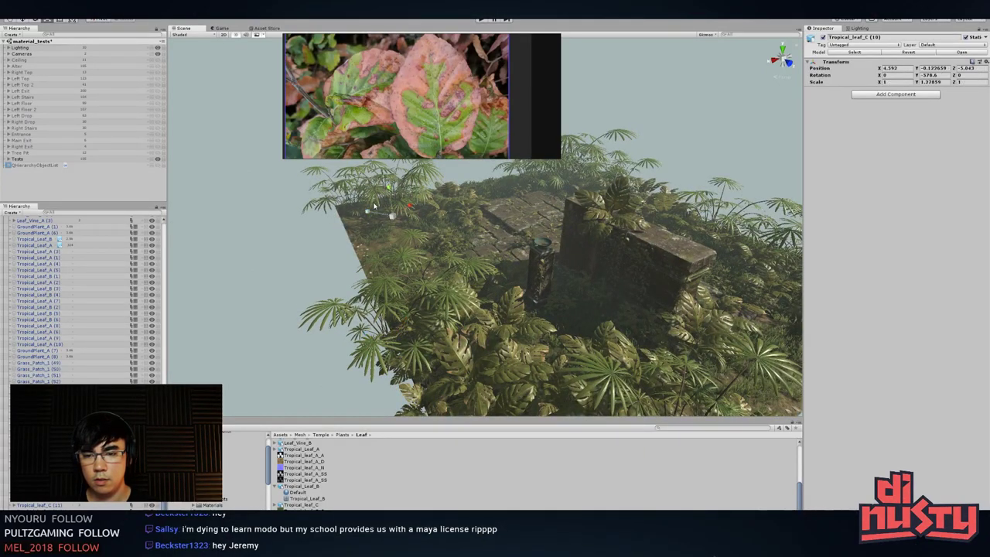
left_click_drag(393, 217, 385, 220)
- Delete the Tropical_Leaf_B plant at about X 3.65, Z 4.57 in the foreground of the test scene
middle_click_drag(587, 223, 472, 224)
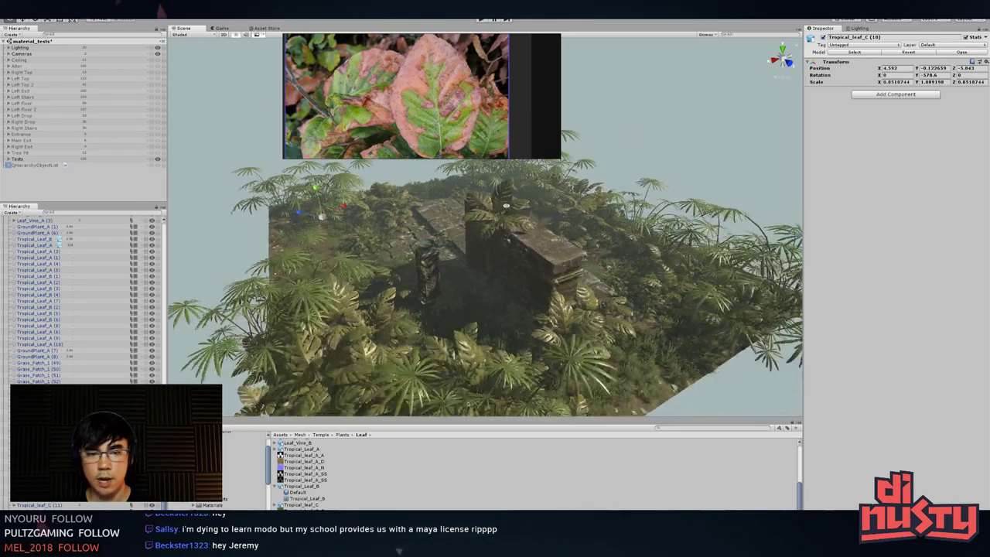
left_click(456, 397)
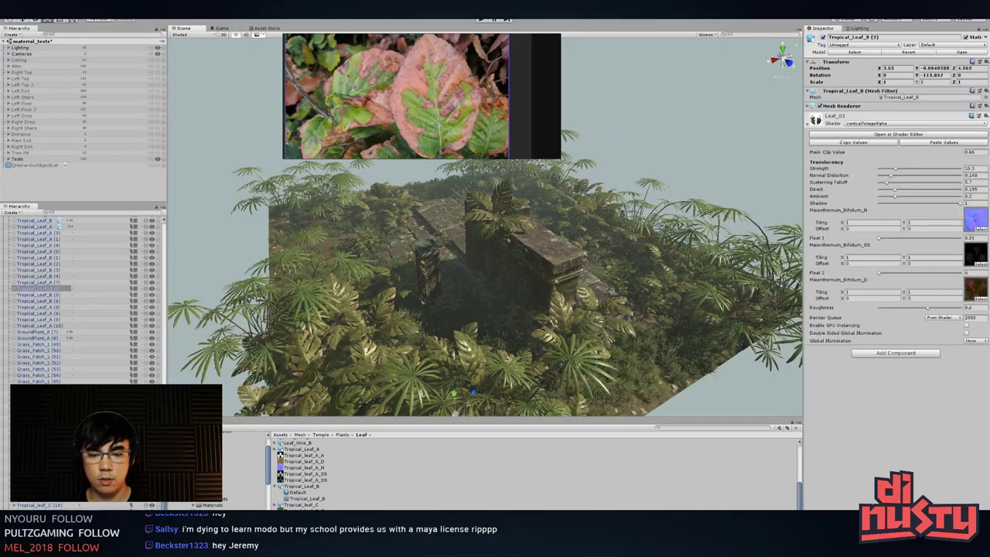
key("Delete")
- Move a foreground Tropical_Leaf_A plant across the floor and the Tropical_Leaf_B (5) plant to about X 4.91, Z 4.32
left_click(373, 351)
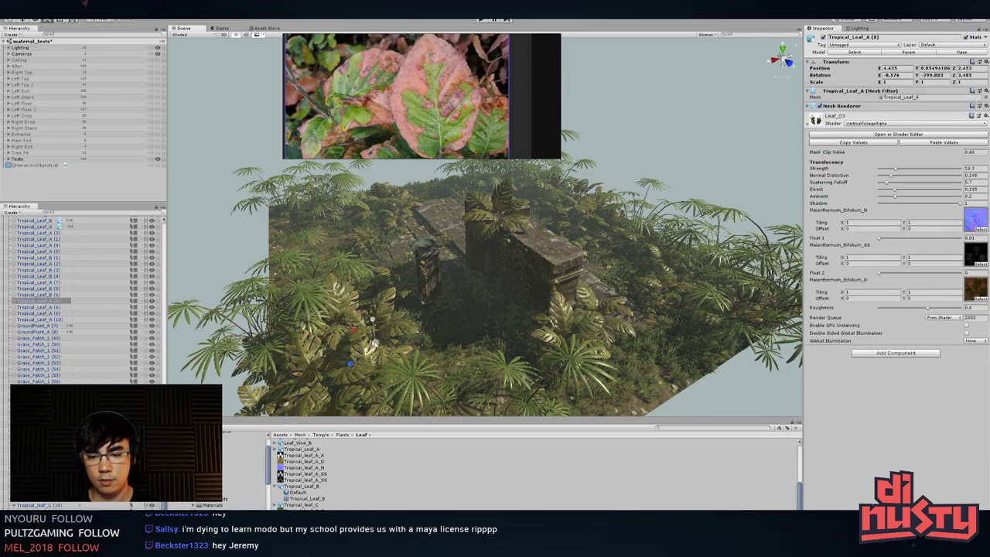
middle_click_drag(436, 335, 489, 300)
key("w")
left_click_drag(425, 328, 580, 387)
left_click(396, 330)
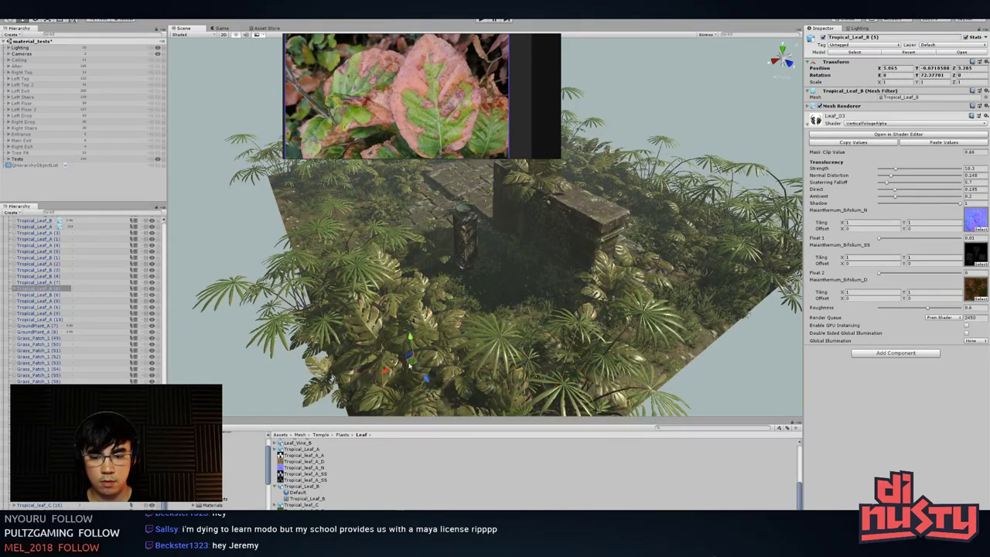
left_click_drag(388, 348, 441, 406)
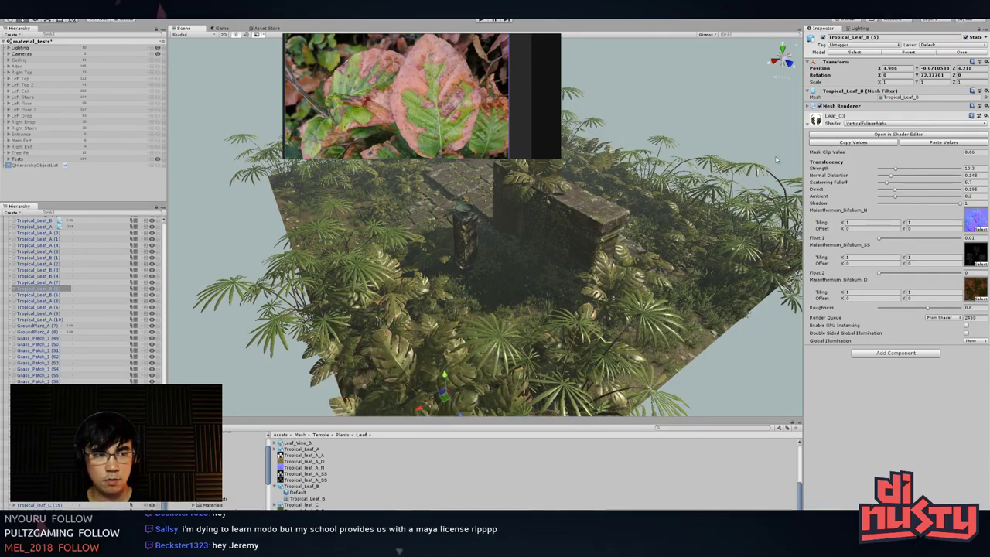
middle_click_drag(481, 295, 483, 299)
left_click(228, 62)
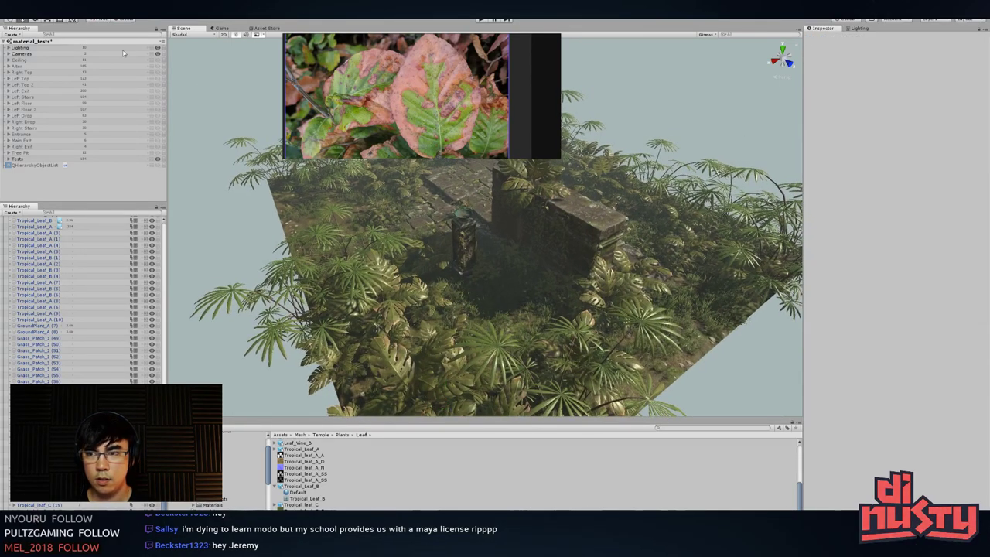
- Rotate the Directional Light in the Lighting group to change the sun's direction over the foliage
left_click(8, 47)
left_click(34, 53)
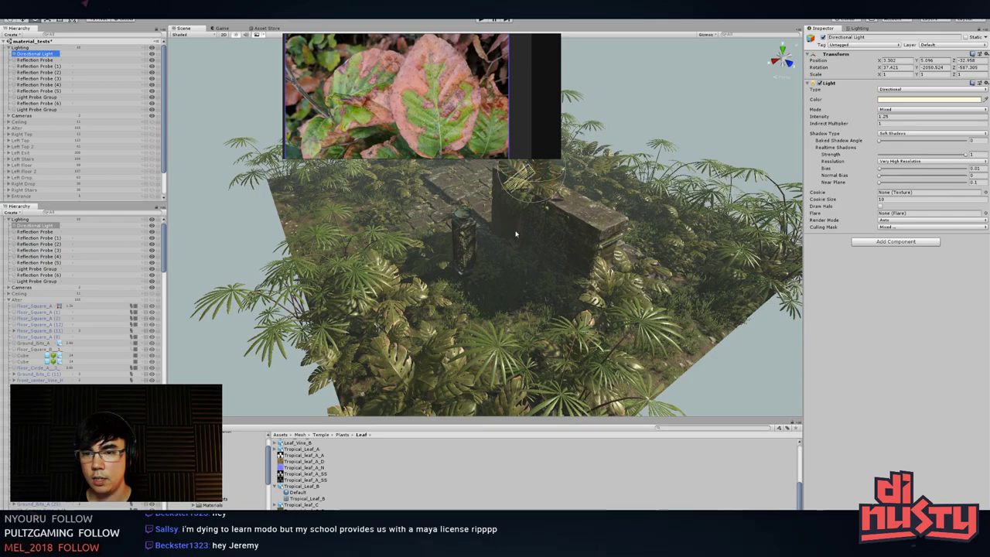
left_click_drag(521, 183, 704, 136)
left_click(681, 134)
- Examine the ruins and surrounding foliage under the rotated light from ground level and from above
left_click_drag(619, 259, 541, 205, "alt")
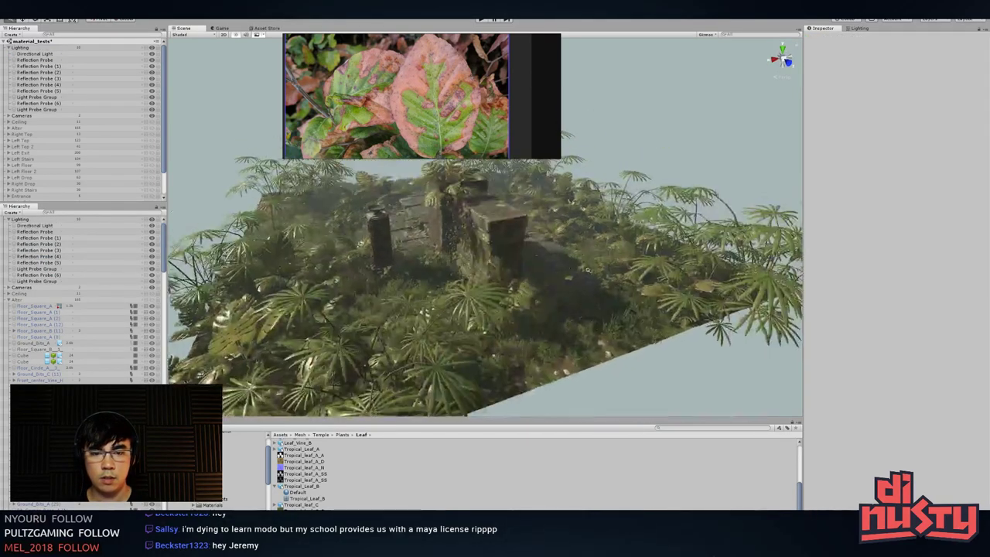
scroll(581, 247, "up", 4)
left_click_drag(588, 286, 694, 259, "alt")
right_click_drag(694, 259, 717, 287)
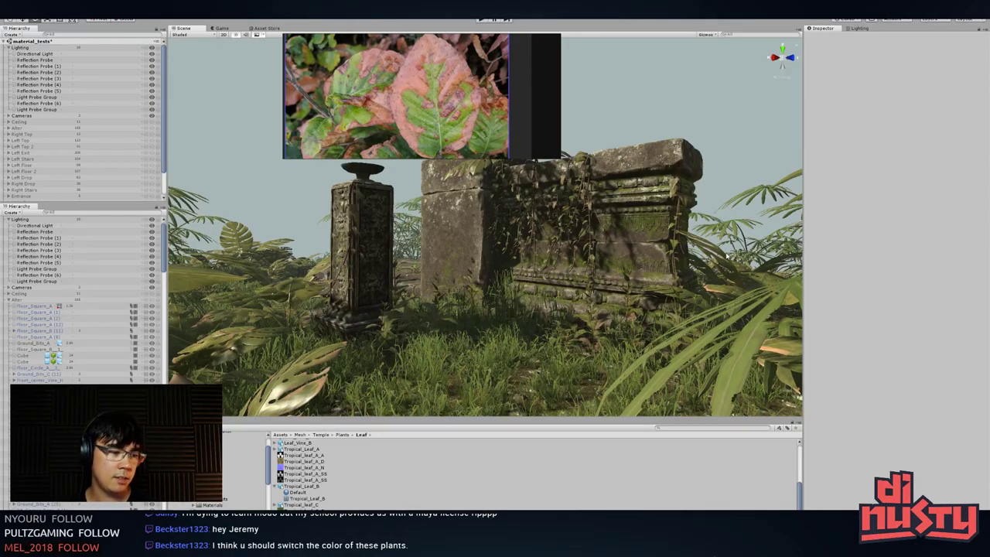
left_click_drag(681, 240, 654, 280, "alt")
right_click_drag(634, 273, 606, 264, "alt")
left_click_drag(605, 264, 636, 216, "alt")
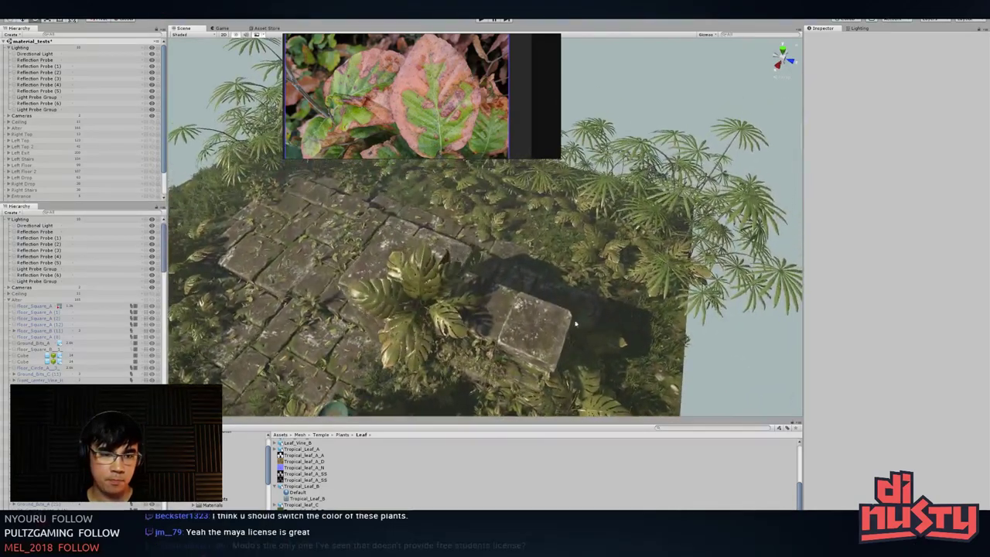
- Select the Stem_Mesh of a Tropical_leaf_C plant and examine its renderer and Ground Root Base material settings
left_click(637, 216)
left_click(719, 227)
left_click_drag(719, 227, 724, 230, "alt")
left_click(735, 140)
left_click(700, 158)
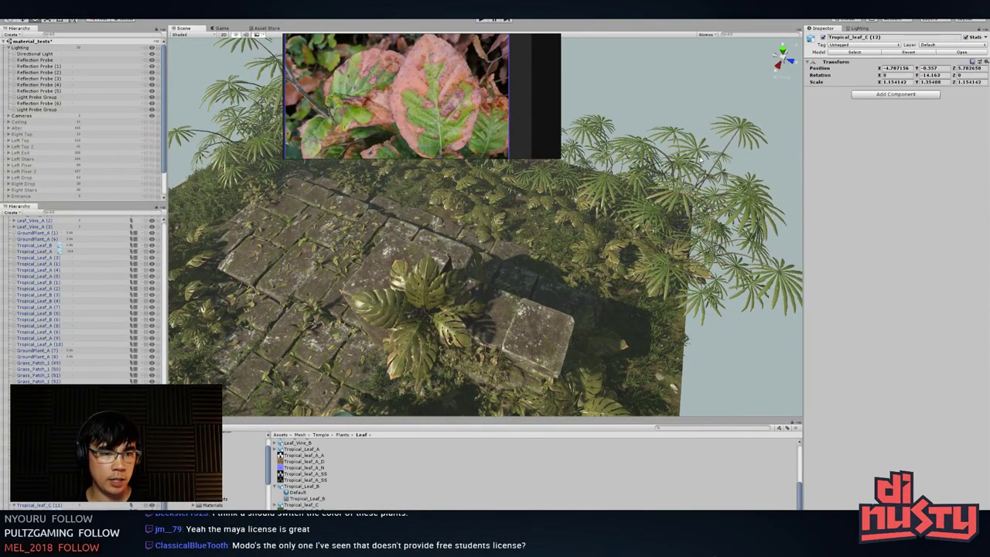
left_click(691, 165)
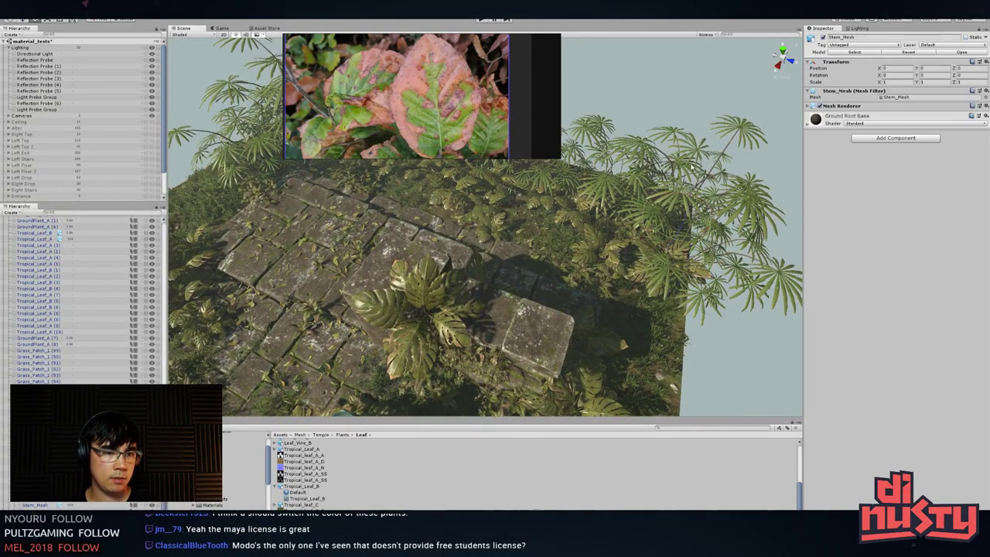
left_click(853, 106)
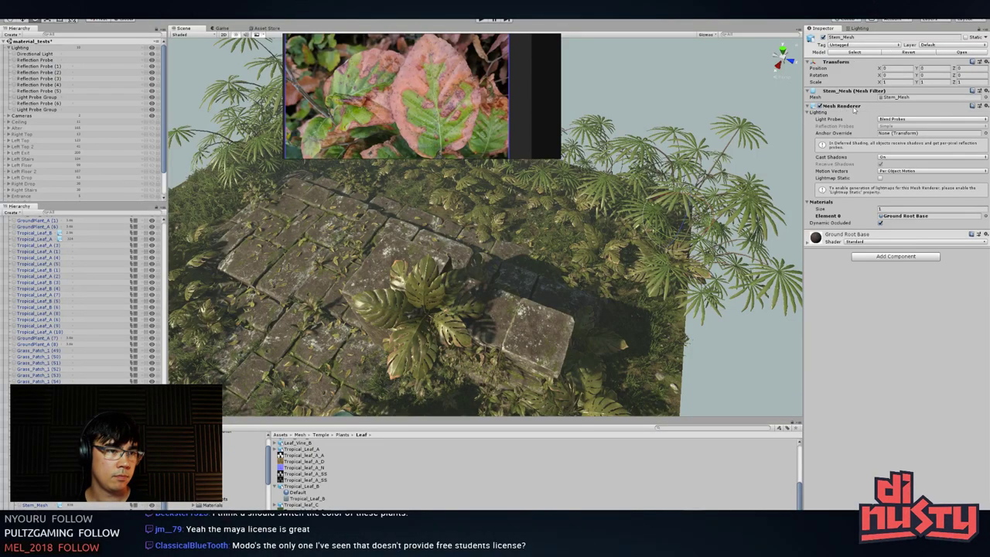
left_click(835, 241)
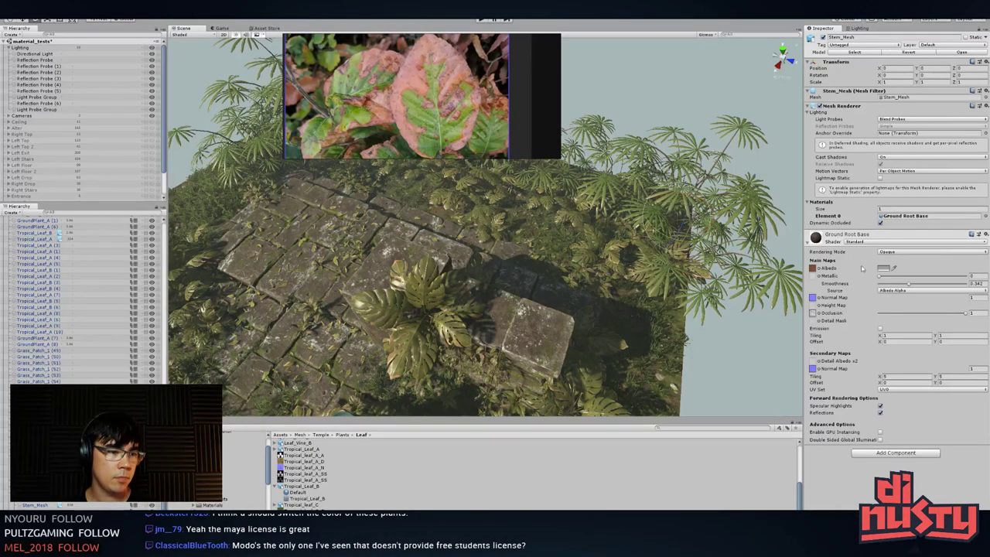
- Open the Maianthemum_Bifolium_D texture from the Leaf_Mesh's Leaf_05 material in Photoshop for a close view
left_click(747, 188)
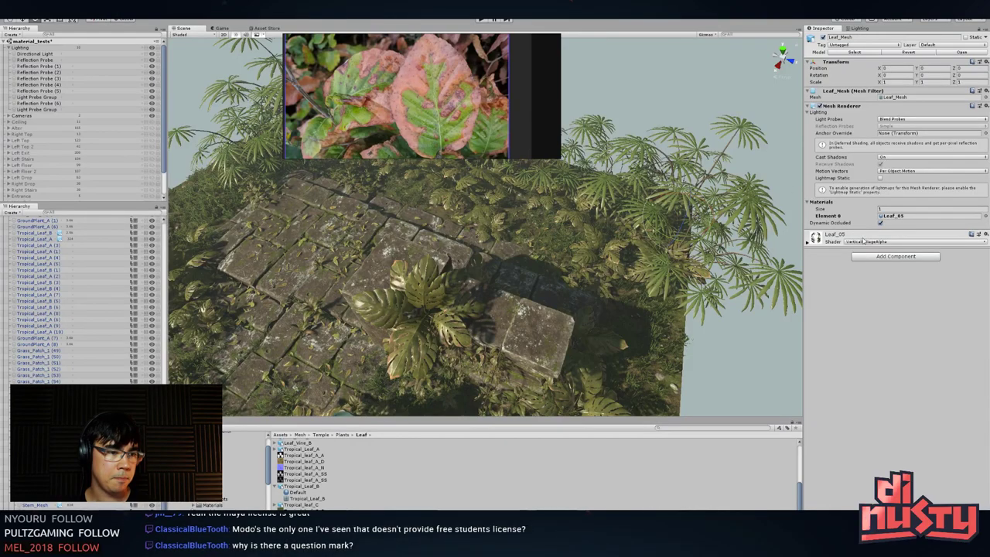
left_click(867, 238)
double_click(975, 404)
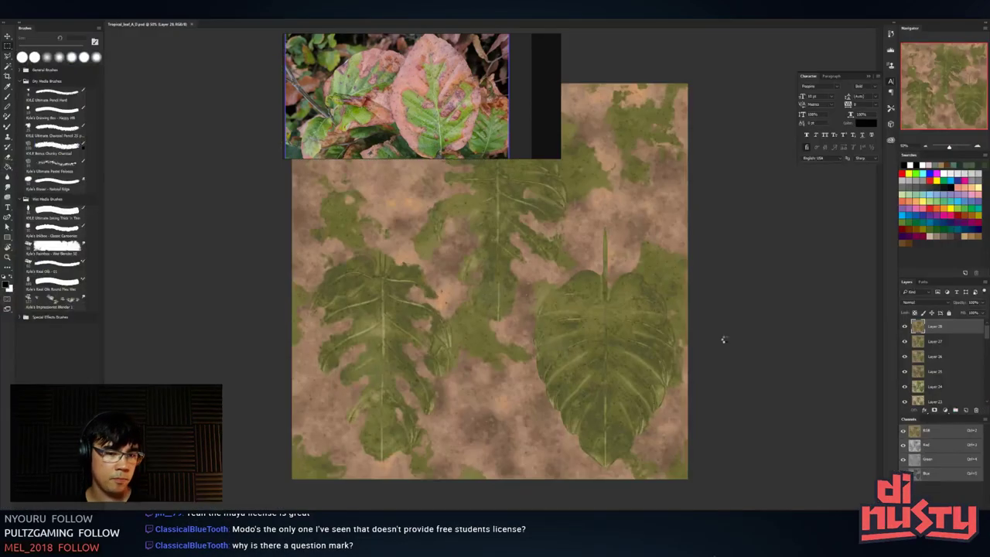
key("ctrl+plus")
key("ctrl+plus")
key("ctrl+plus")
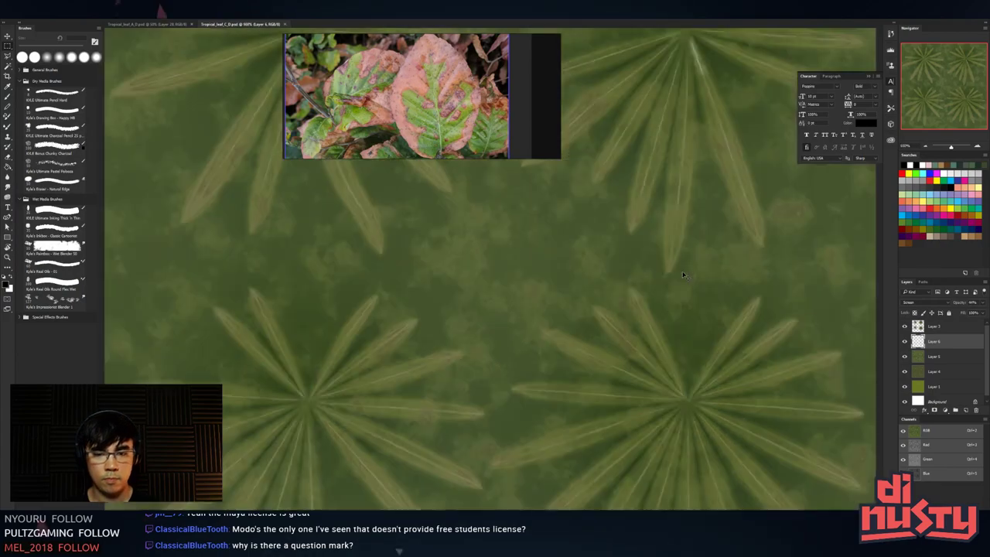
- Copy a rectangular area with the centre and heart-shaped leaves from Tropical_leaf_A_D and paste it into Tropical_leaf_C_D
left_click(149, 24)
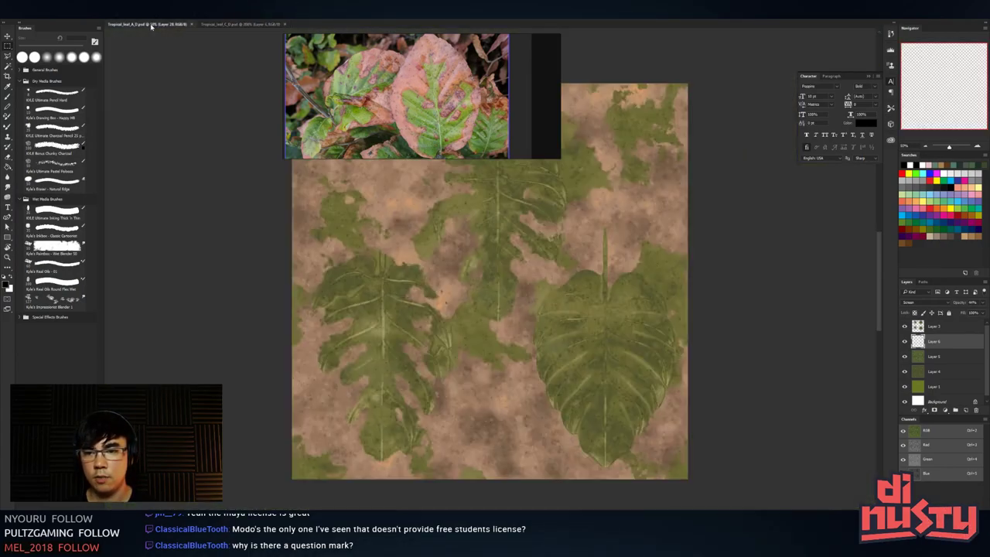
left_click_drag(566, 299, 683, 408)
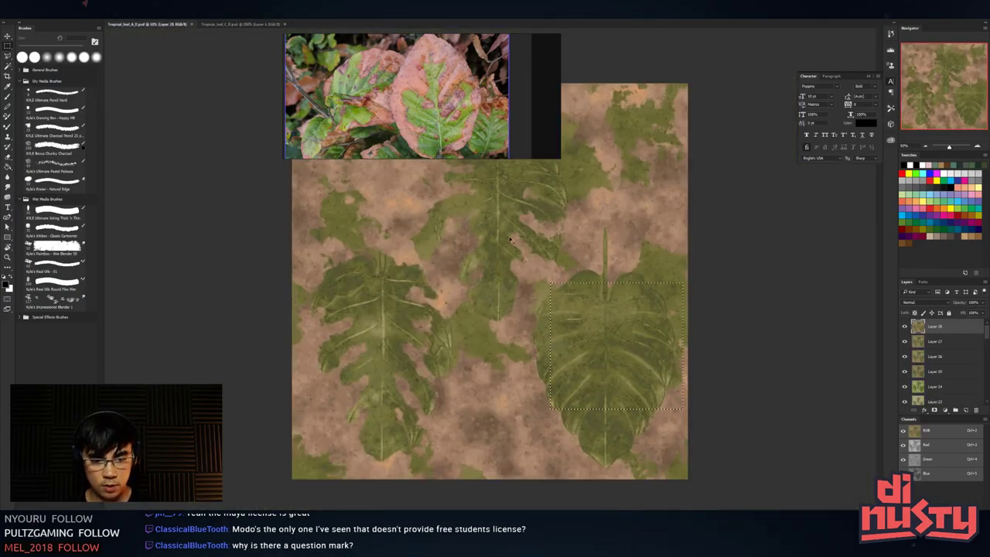
left_click_drag(455, 215, 672, 384)
left_click(239, 24)
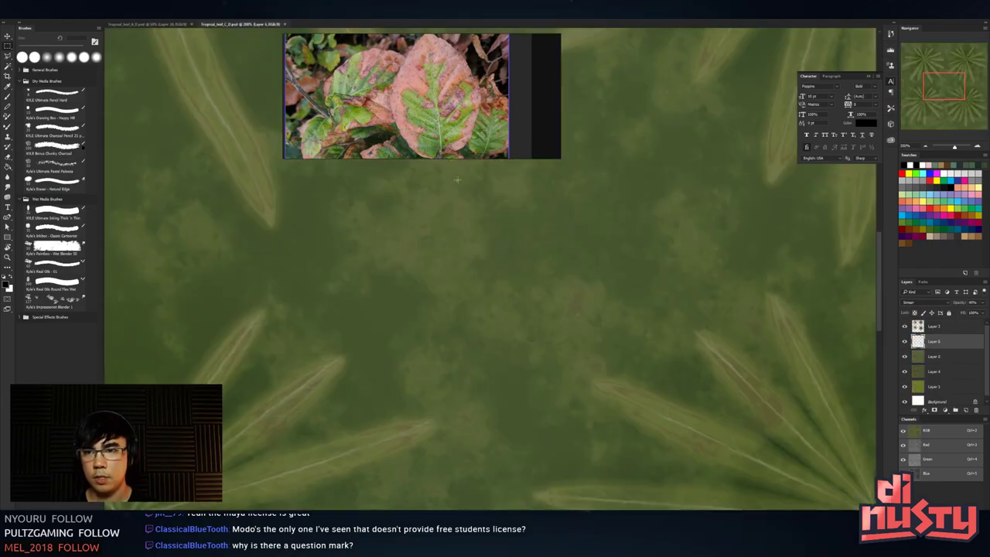
key("ctrl+v")
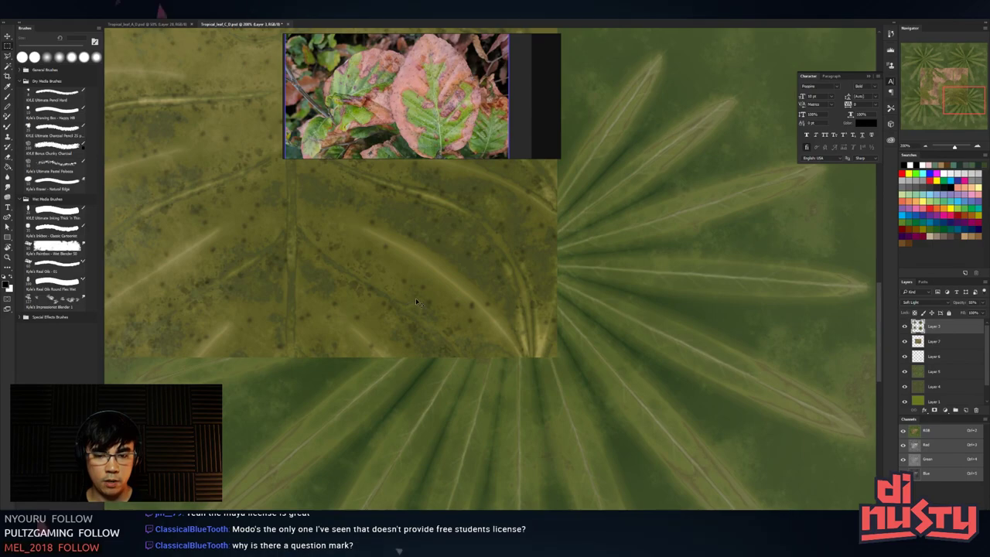
- Isolate Layer 3 of the palm leaf texture to examine its shading, and restore the other layers' visibility
left_click(952, 343)
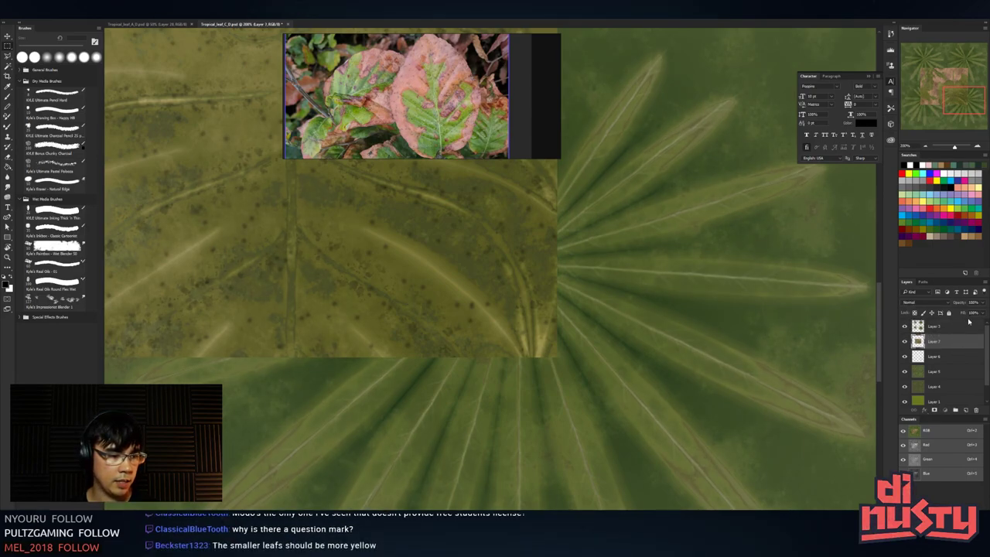
key("ctrl+minus")
key("ctrl+minus")
left_click(905, 331)
left_click(905, 327, "alt")
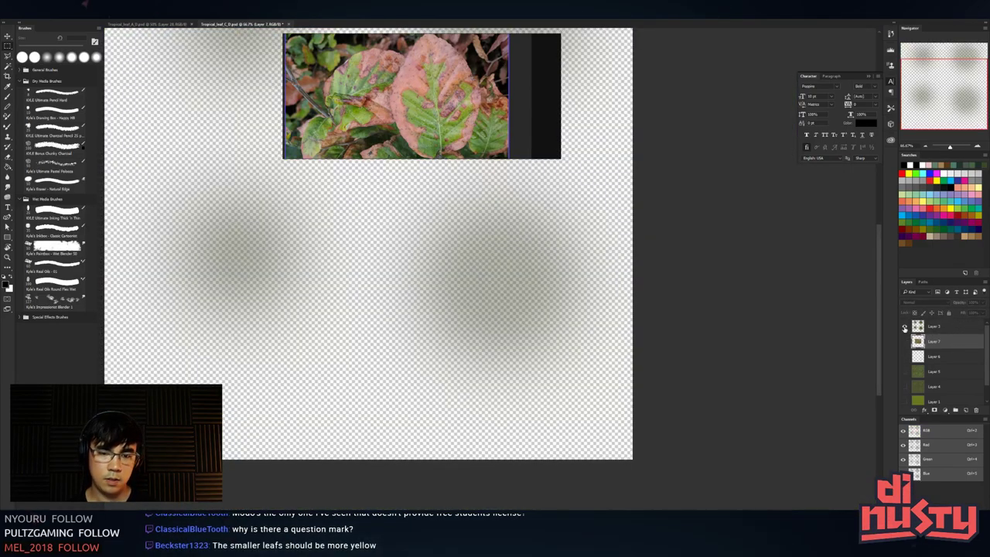
left_click(906, 326, "alt")
- Place the pasted Layer 7 above Layer 3 and shift its leaf patch slightly left over the palm leaves
key("Delete")
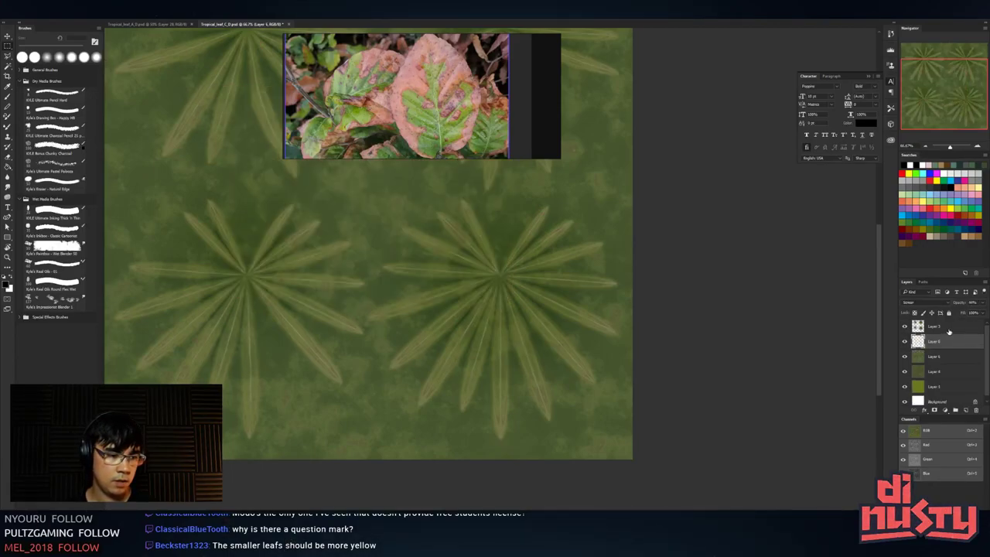
key("ctrl+z")
left_click_drag(932, 344, 933, 324)
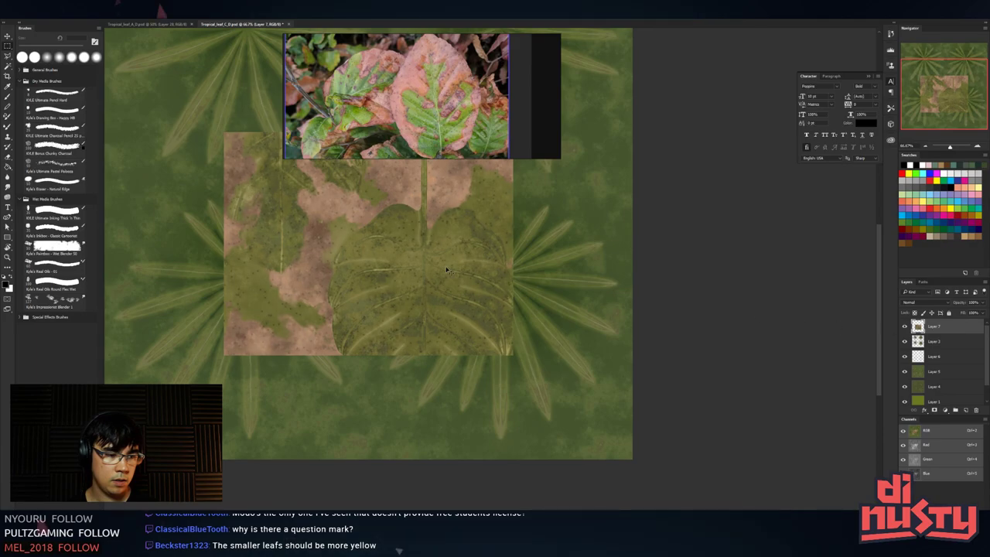
left_click_drag(418, 288, 371, 286)
- Select Layer 5 and toggle its visibility to compare the green base with the pasted leaf patch
left_click(936, 371)
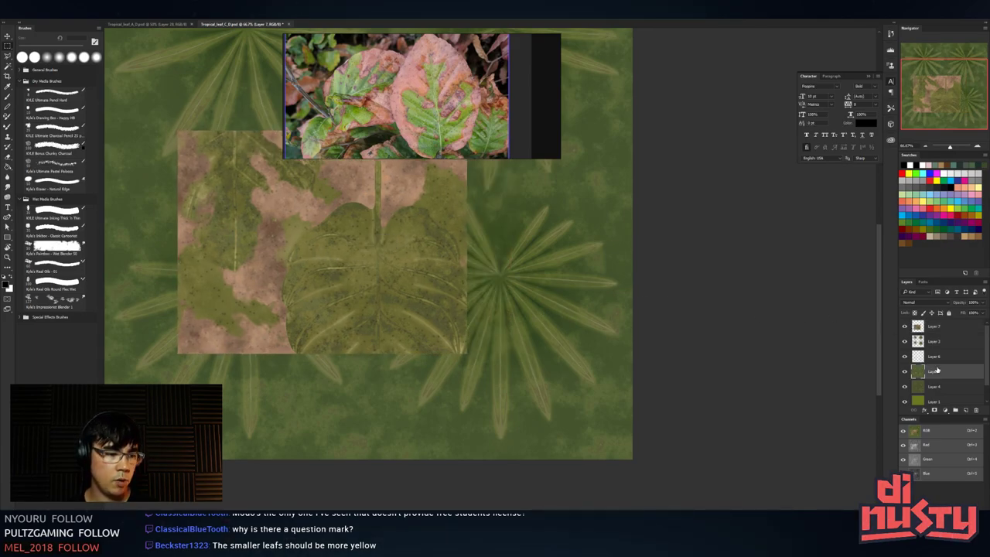
left_click(904, 372)
left_click(905, 372)
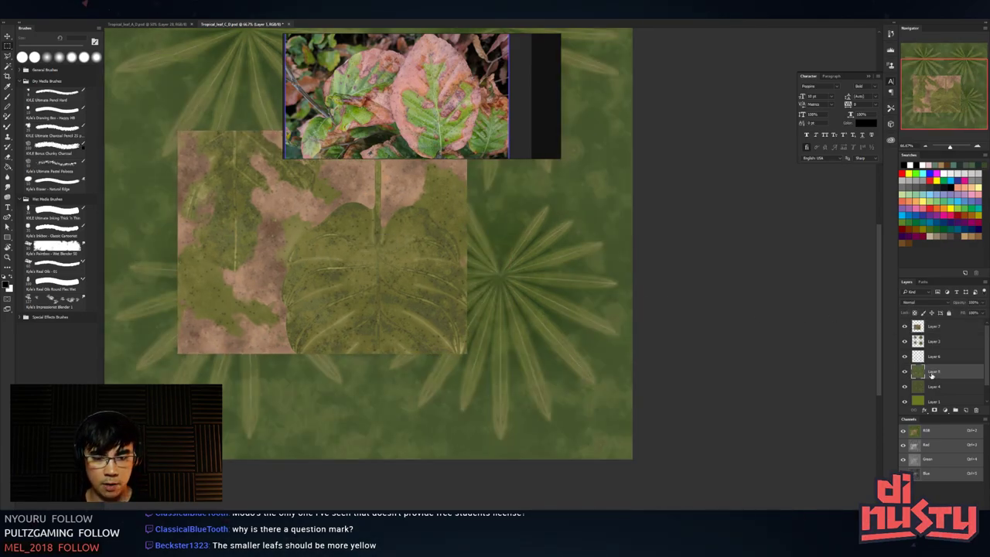
key("ctrl+minus")
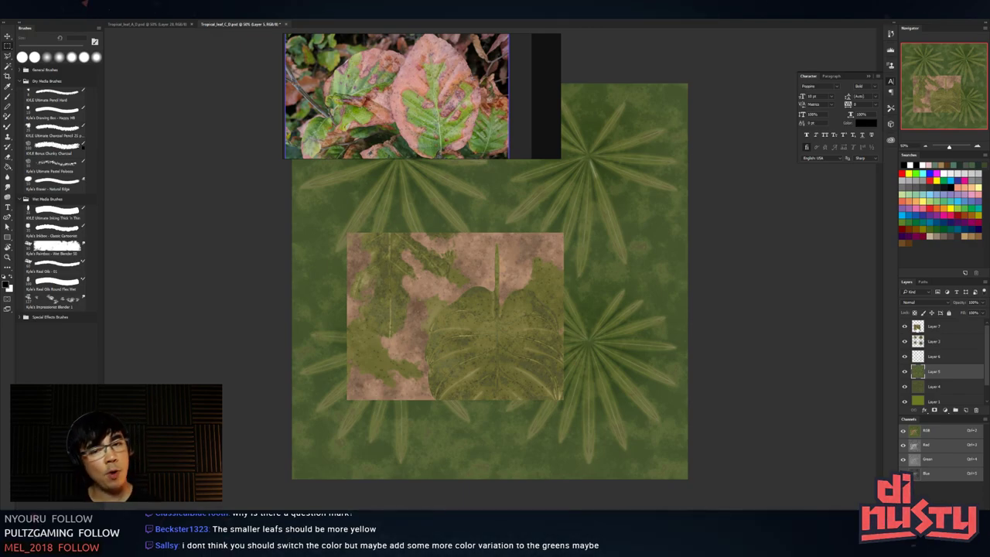
- Switch to Unity and review the palm and broad-leaf colours around the ruins from a low angle
key("alt+Tab")
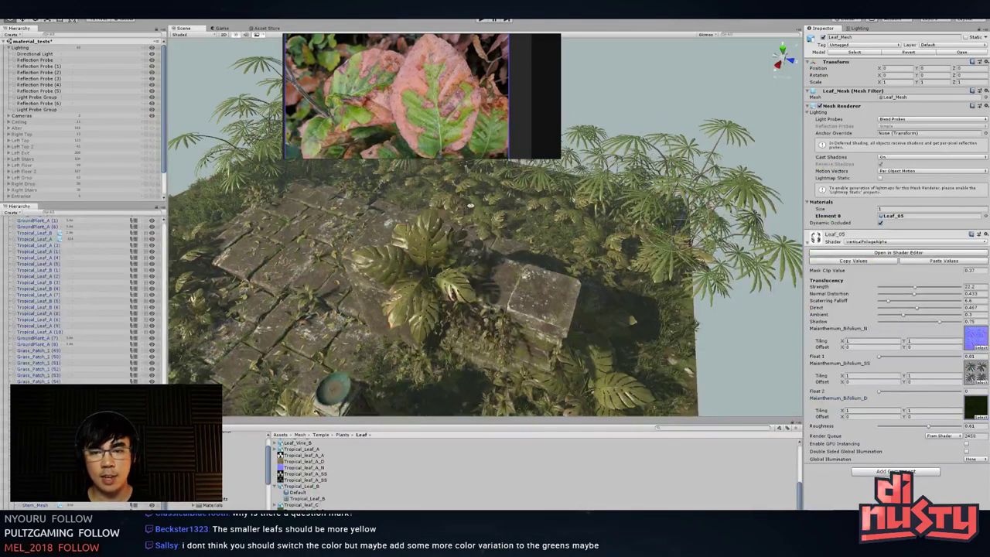
left_click_drag(527, 217, 511, 170, "alt")
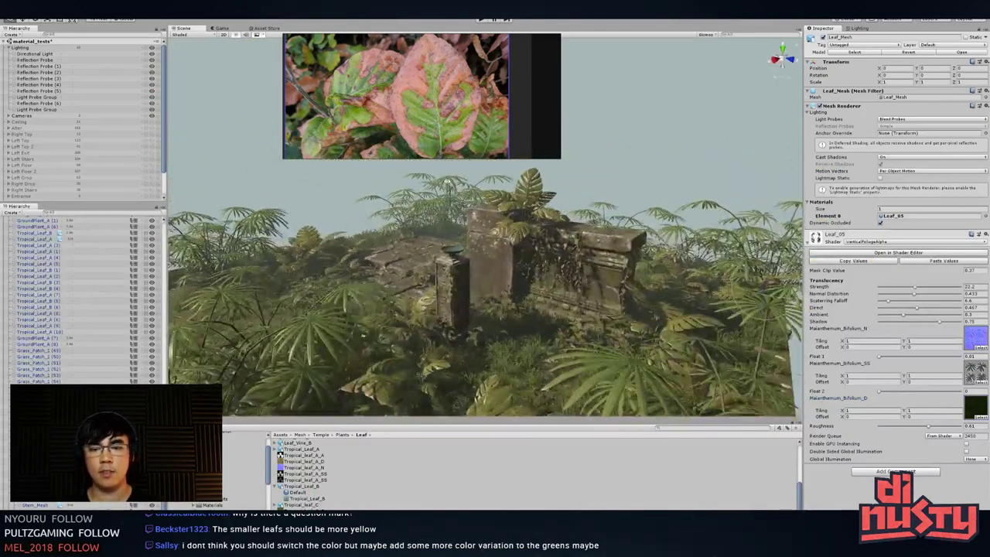
left_click(596, 222)
left_click_drag(595, 222, 637, 207, "alt")
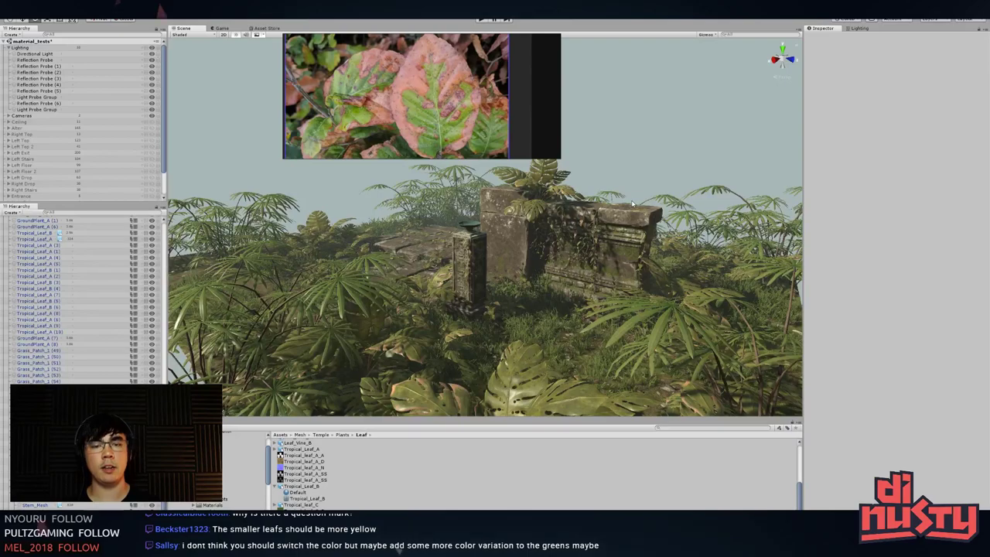
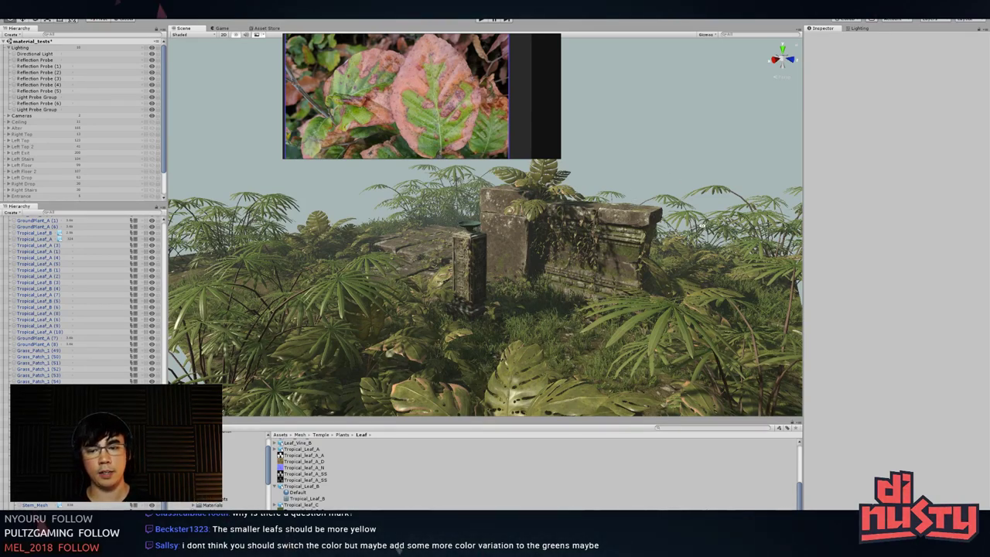
- Examine the palm and broad-leaf colours across the whole ruins patch from a higher, wider angle
left_click_drag(633, 204, 634, 242, "alt")
scroll(680, 265, "down", 4)
scroll(633, 242, "up", 6)
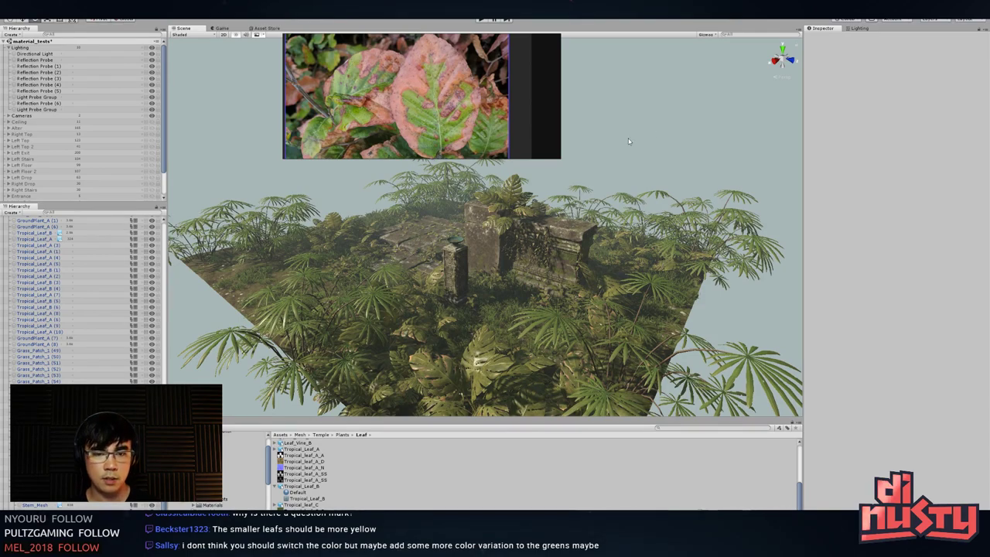
left_click(519, 217)
left_click(579, 185)
left_click(568, 225)
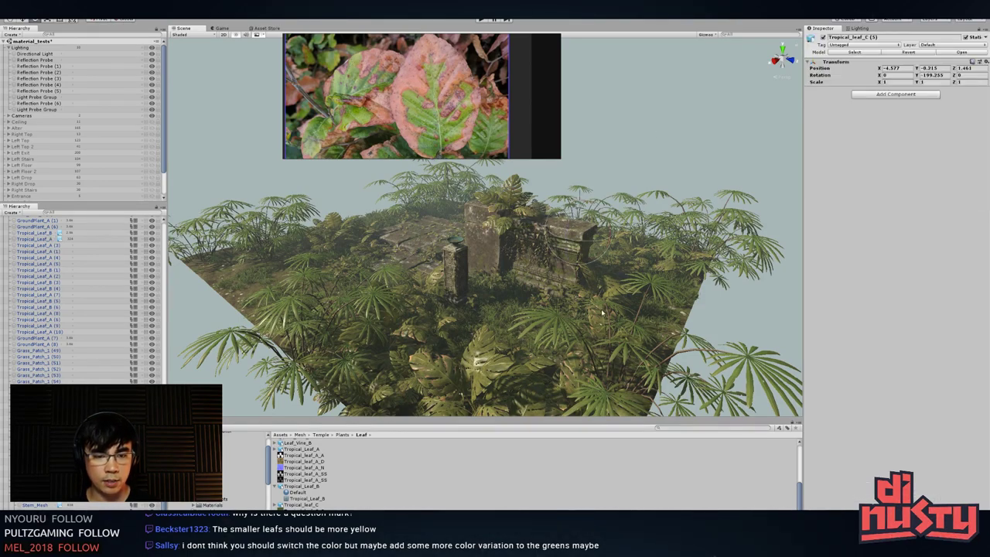
left_click(564, 297)
left_click(556, 321)
left_click(555, 321)
left_click(658, 152)
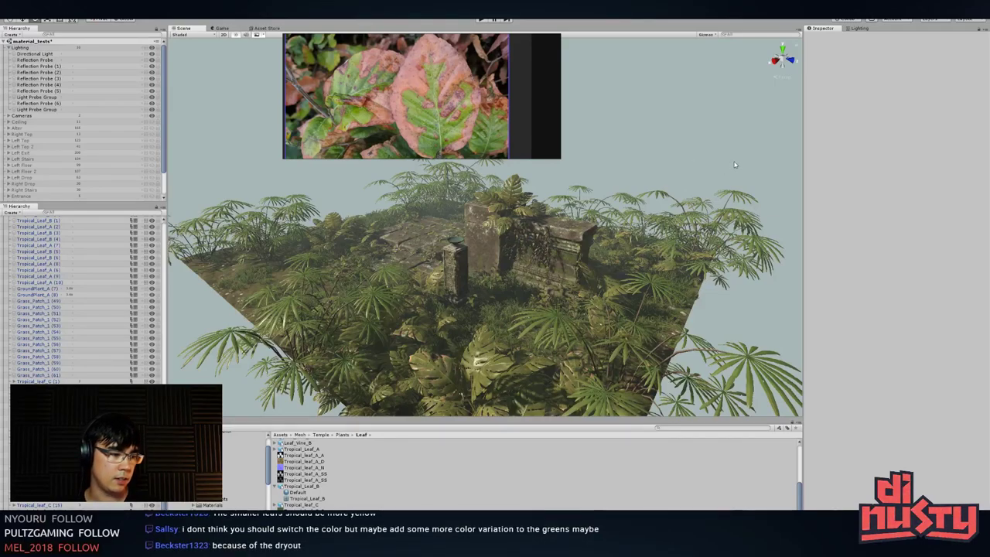
key("alt+Tab")
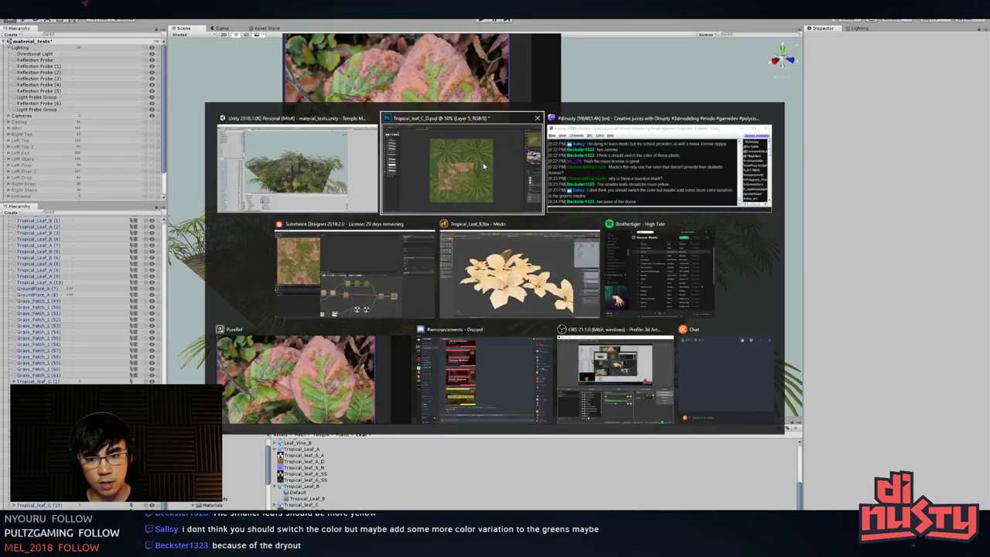
key("alt+Tab")
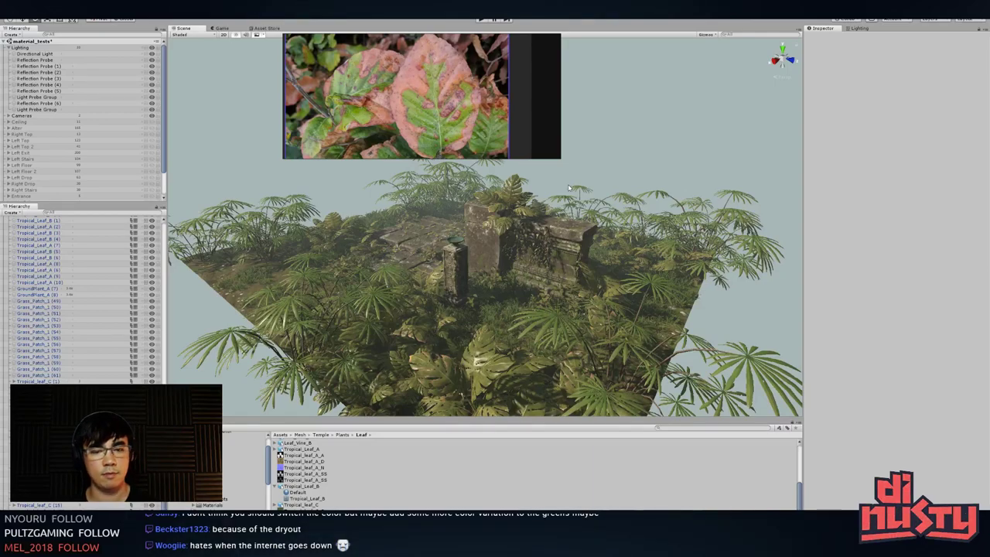
- Switch to Photoshop and select Layer 7, the pasted leaf patch in the palm leaf texture
key("alt+Tab")
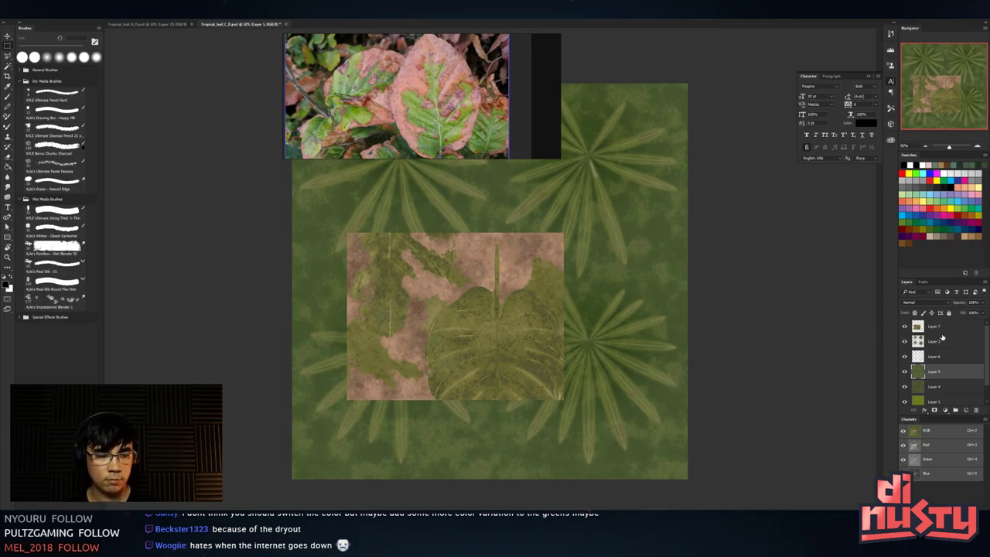
key("ctrl+minus")
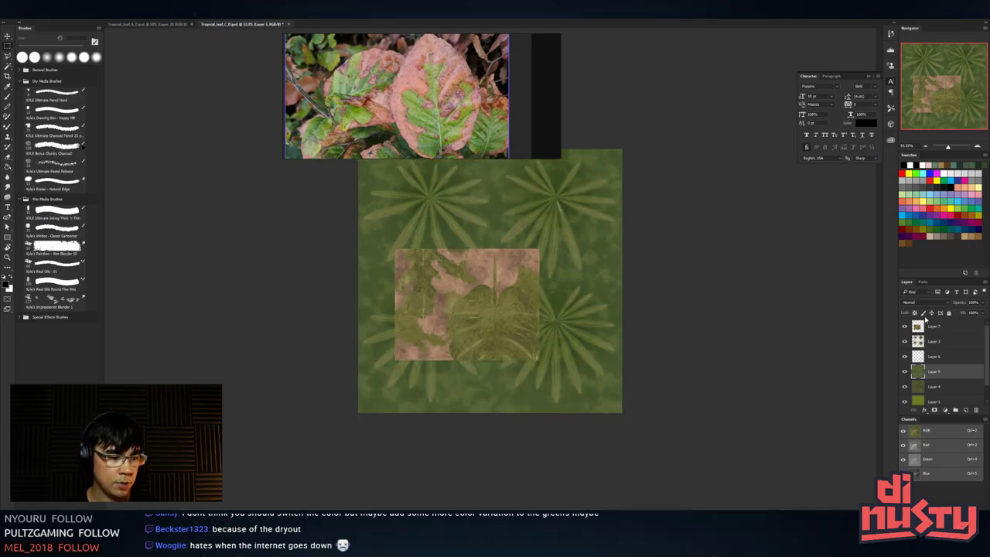
left_click(937, 328)
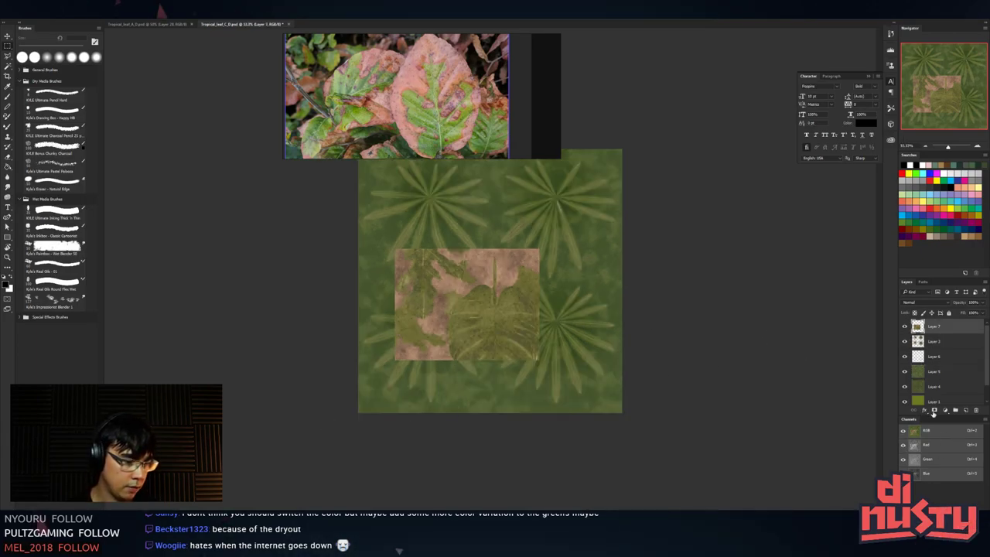
left_click(926, 410)
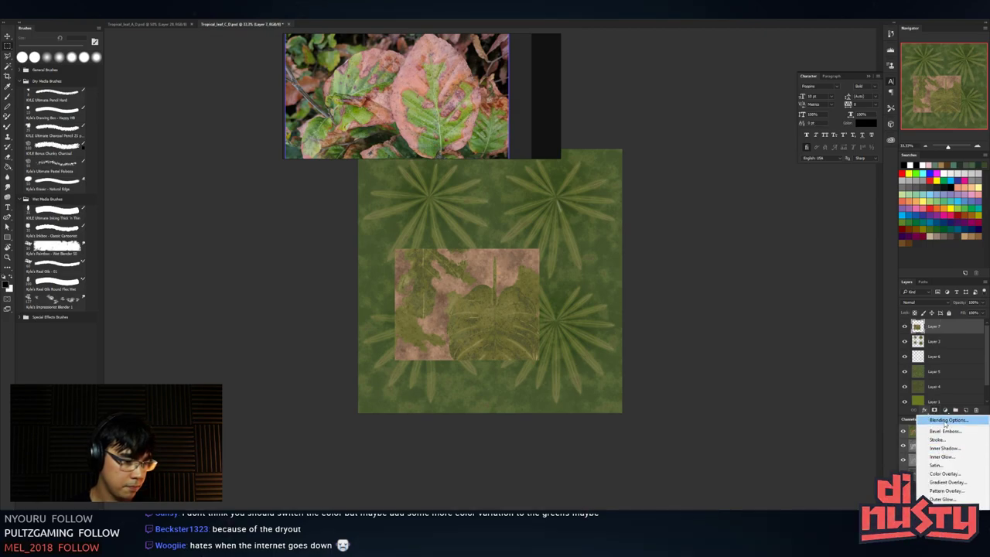
left_click(953, 421)
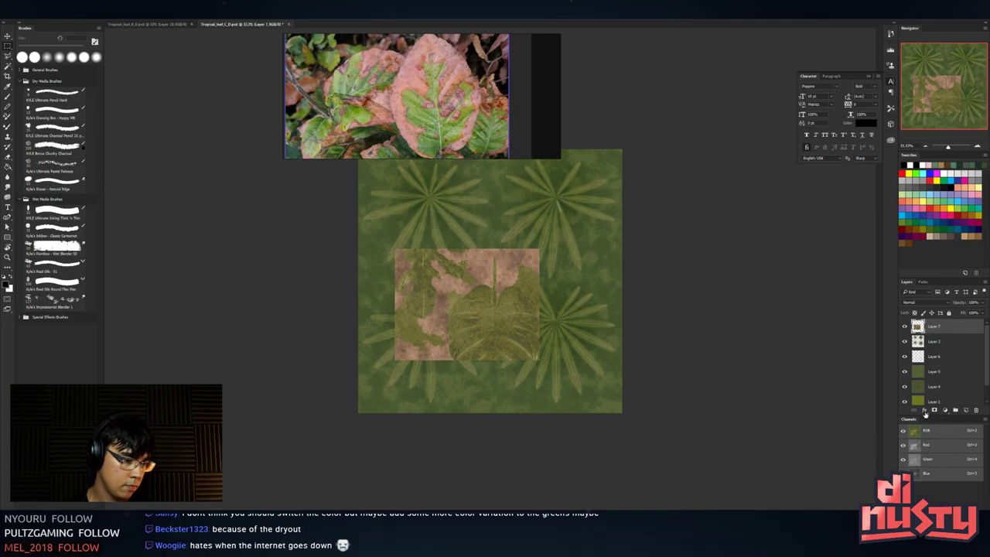
left_click(925, 412)
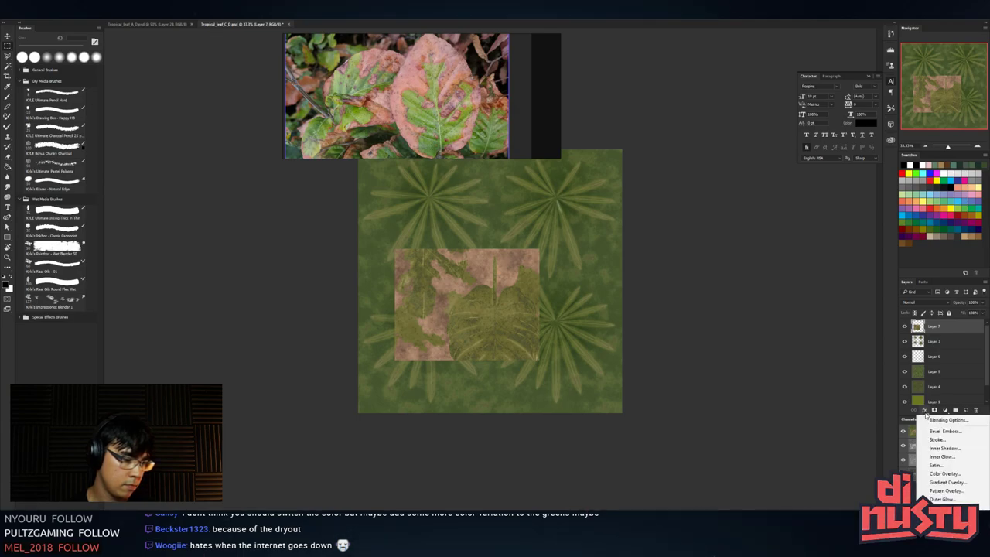
left_click(945, 416)
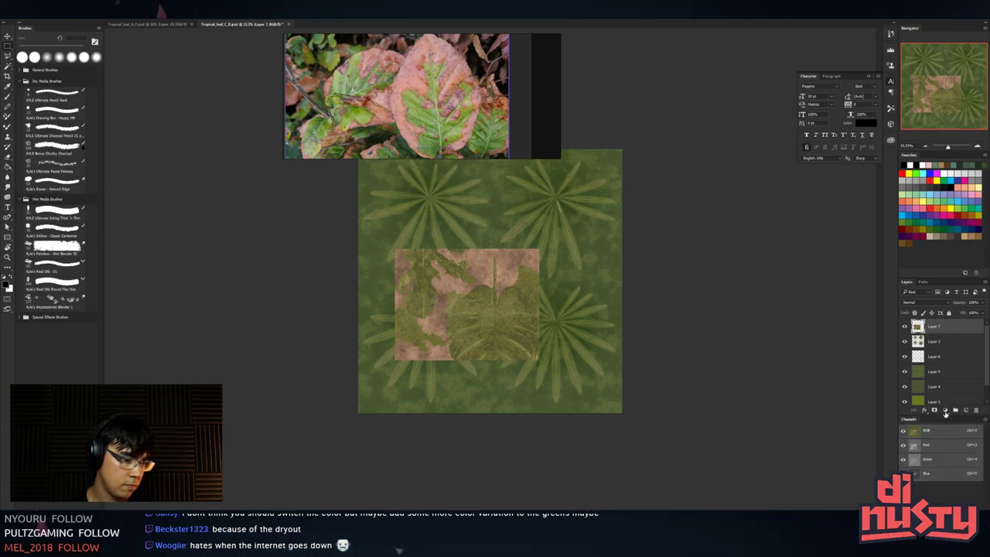
- Add a Hue/Saturation adjustment below Layer 7 and give the palm leaves a greener hue with saturation +19
left_click(947, 415)
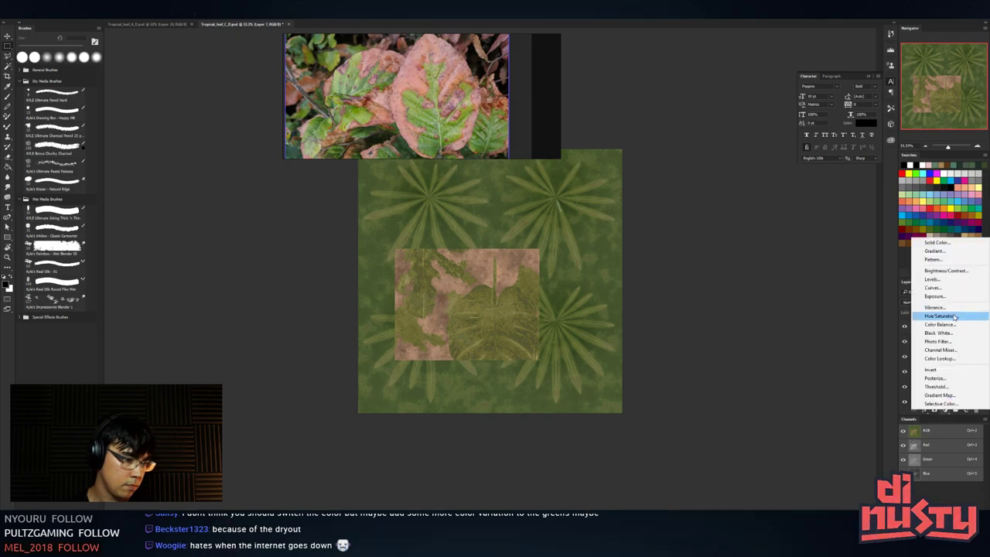
left_click(955, 316)
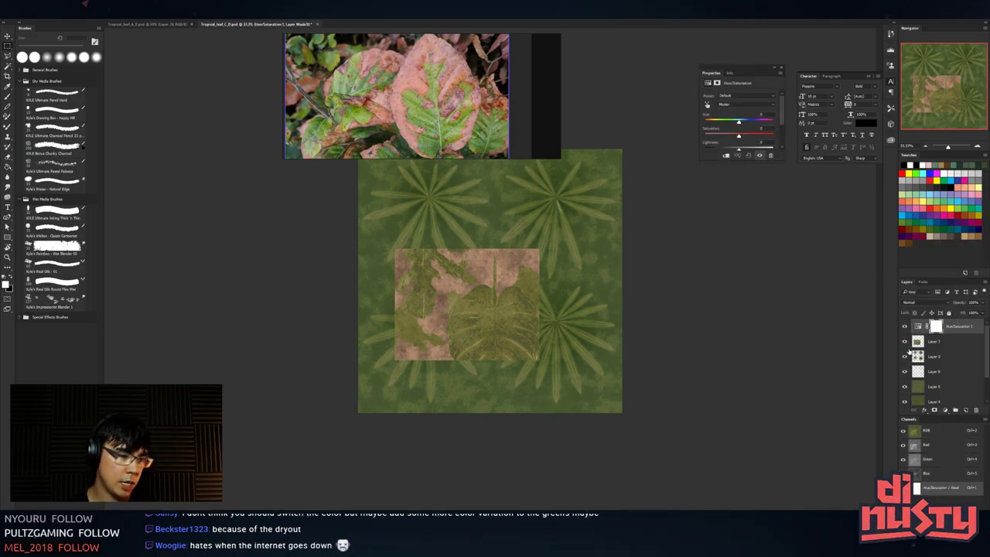
left_click(904, 345)
left_click(904, 346)
left_click_drag(920, 329, 915, 347)
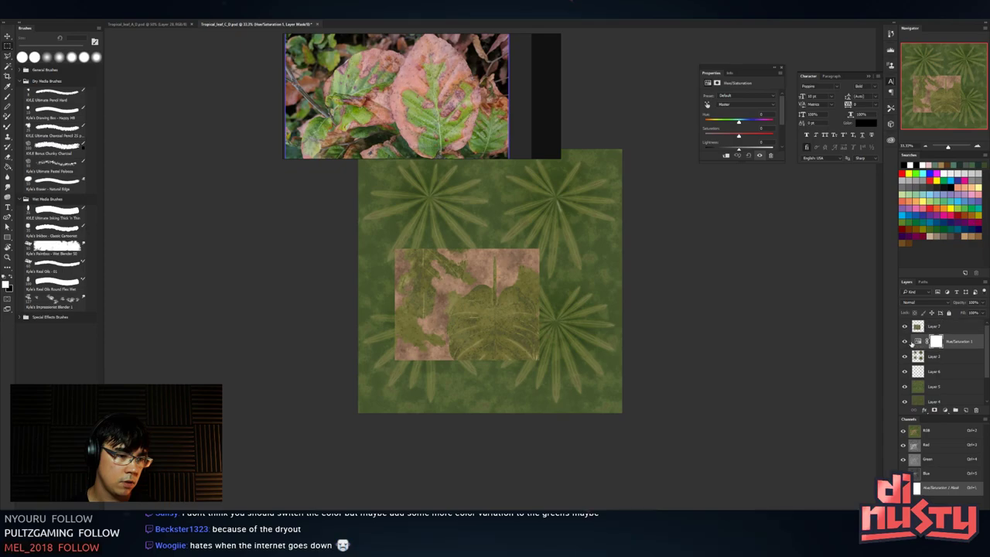
left_click_drag(481, 306, 457, 273)
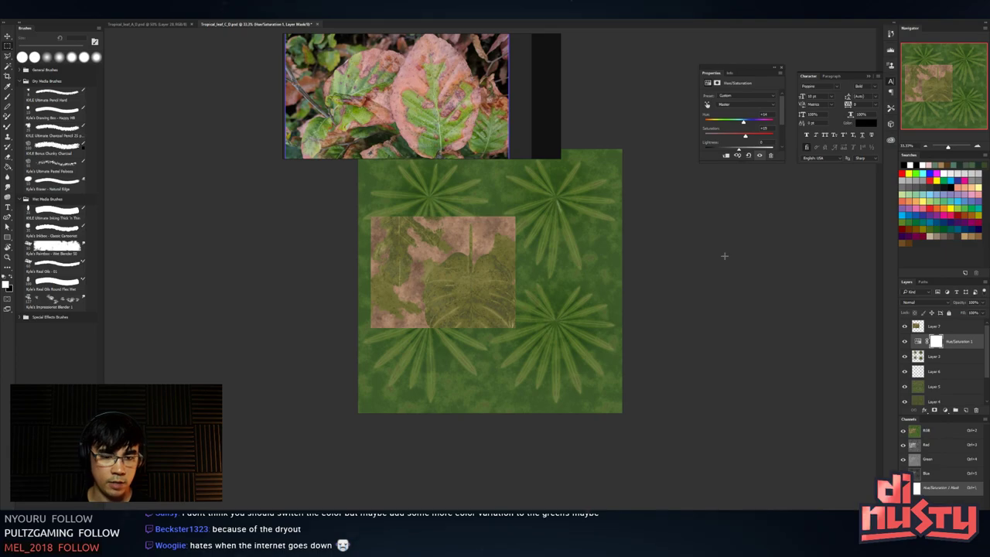
- Delete the Layer 7 leaf patch and save the palm leaf texture
left_click(906, 327)
left_click(934, 325)
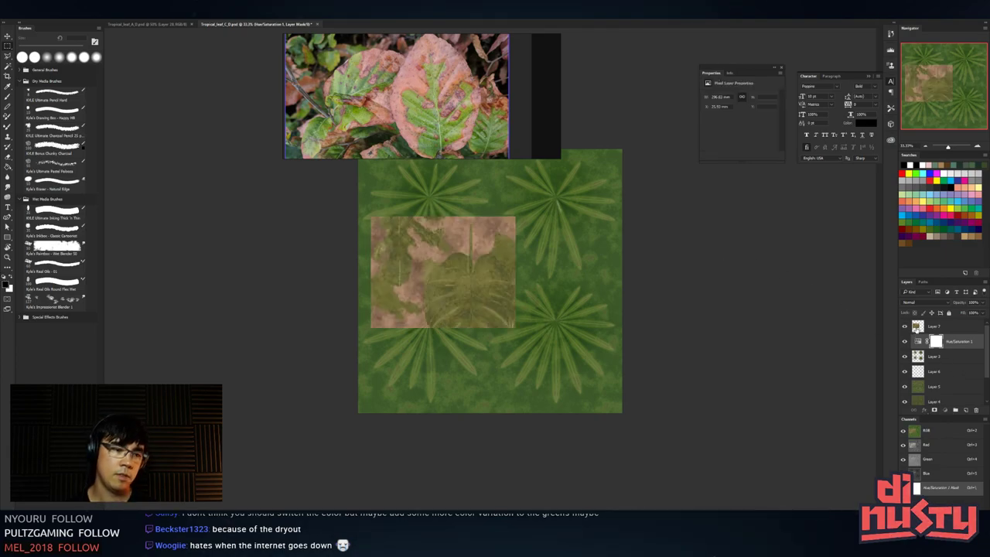
key("Delete")
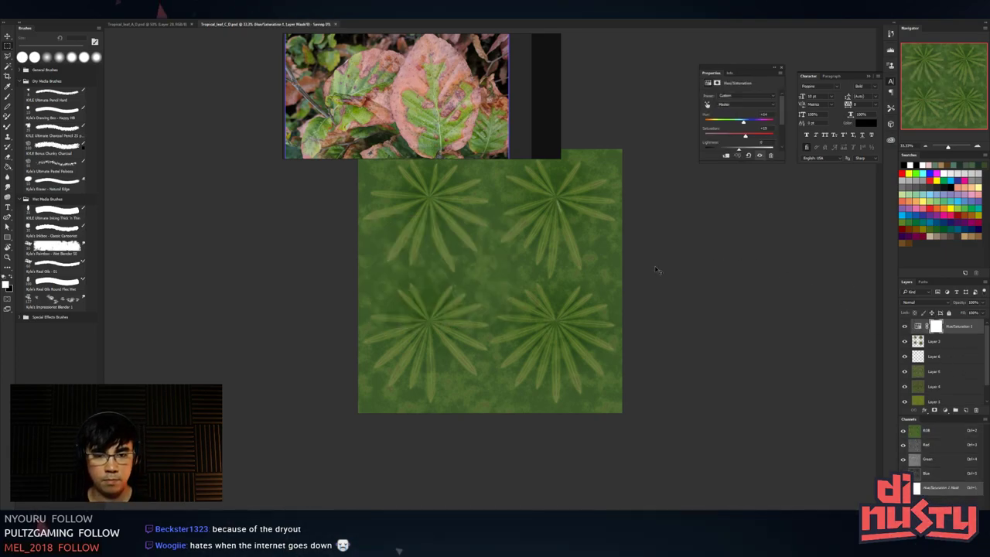
- Switch to Unity and examine the recoloured palms against the broad-leaf plants, including the palm at the front corner and the whole patch
key("alt+Tab")
left_click(487, 199)
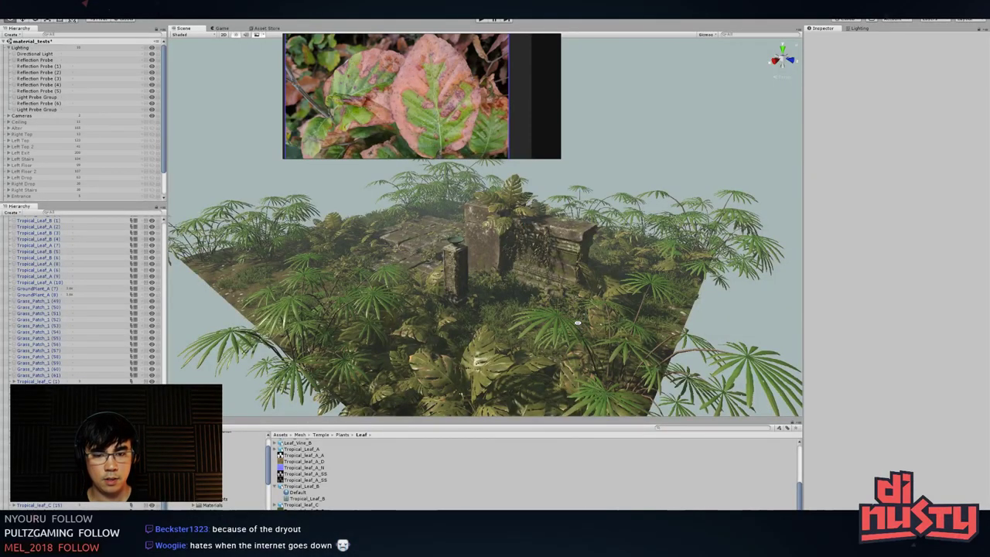
mouse_move(544, 351)
left_mouse_down("alt")
mouse_move(553, 318)
mouse_move(546, 342)
left_mouse_up("alt")
scroll(568, 335, "up", 3)
middle_click_drag(547, 341, 554, 286)
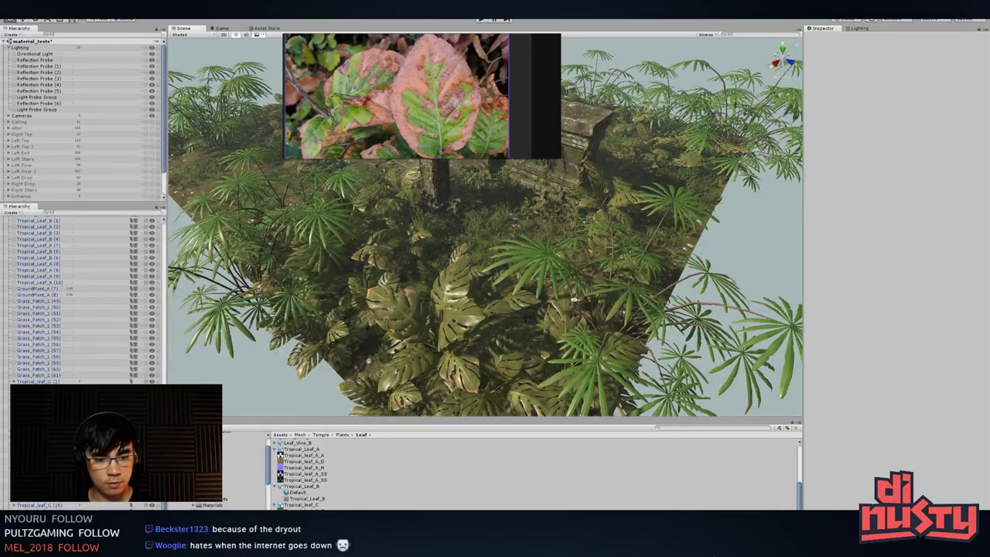
left_click(778, 334)
key("f")
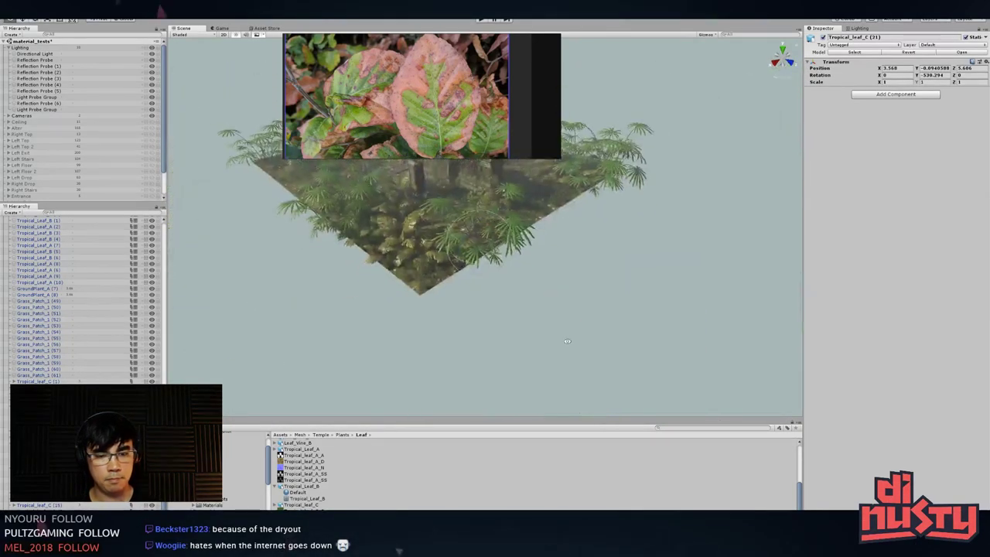
scroll(676, 306, "up", 5)
mouse_move(677, 306)
left_mouse_down("alt")
mouse_move(562, 316)
mouse_move(576, 267)
mouse_move(621, 195)
mouse_move(639, 212)
mouse_move(641, 355)
mouse_move(645, 319)
mouse_move(677, 323)
left_mouse_up("alt")
scroll(562, 317, "up", 3)
left_click(639, 165)
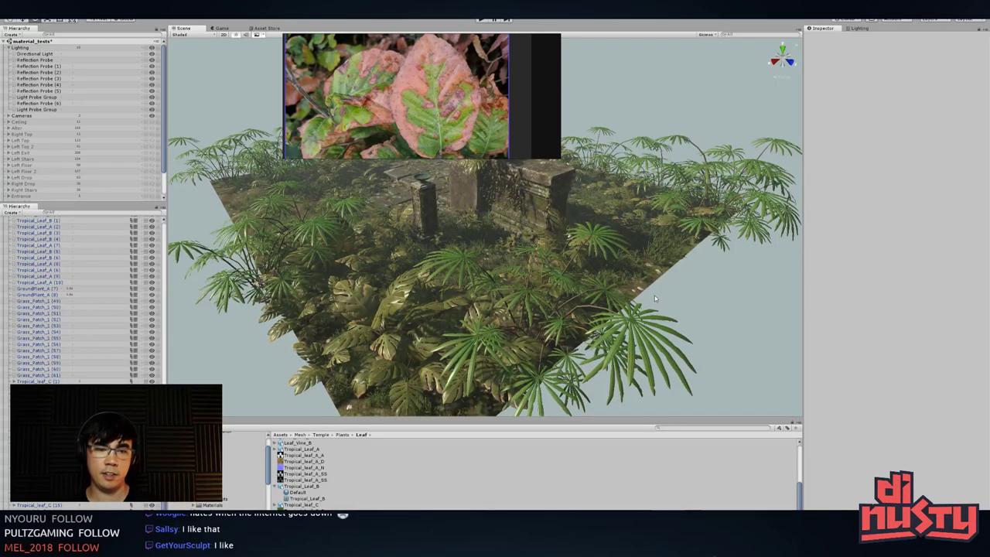
left_click_drag(588, 271, 630, 285, "alt")
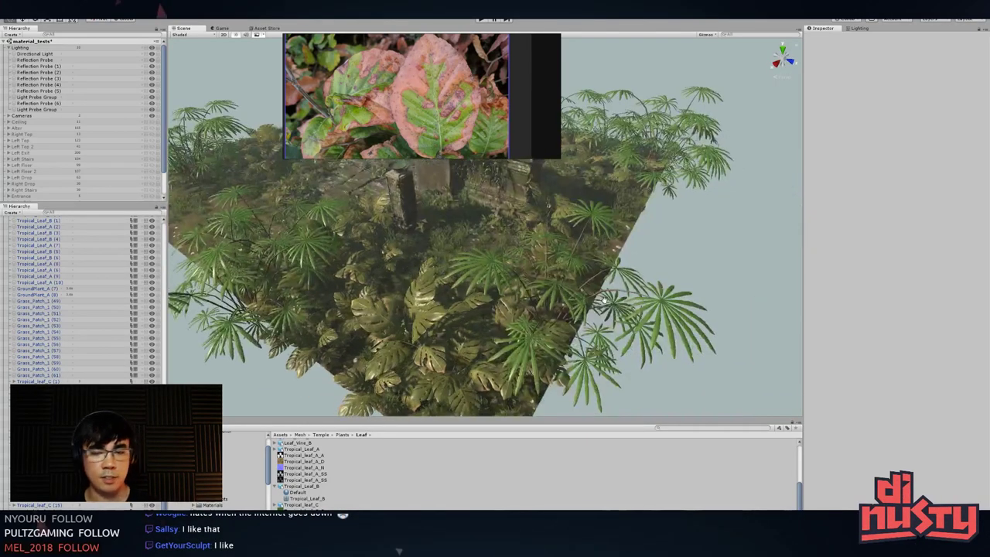
right_click_drag(553, 309, 585, 315, "alt")
left_click_drag(585, 314, 578, 269, "alt")
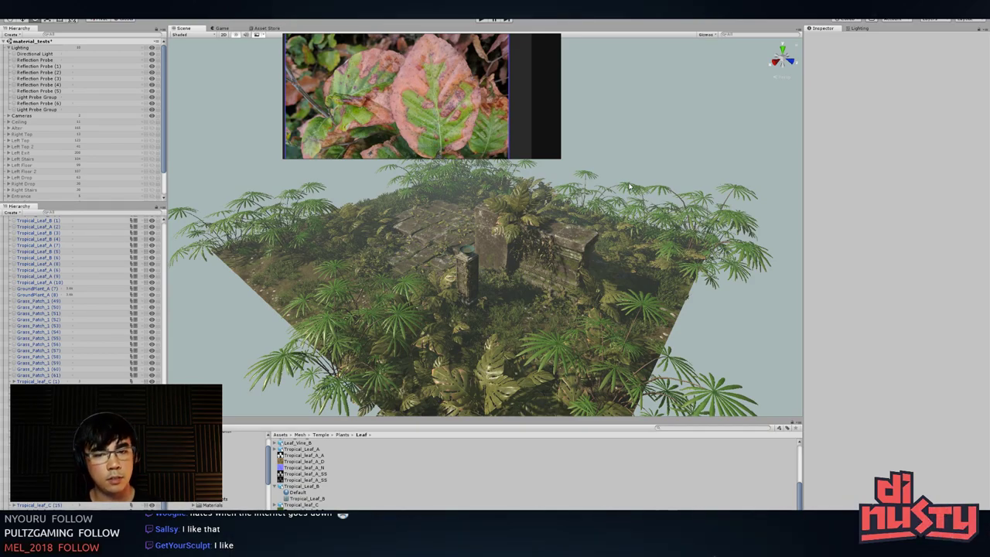
left_click_drag(488, 157, 445, 234, "alt")
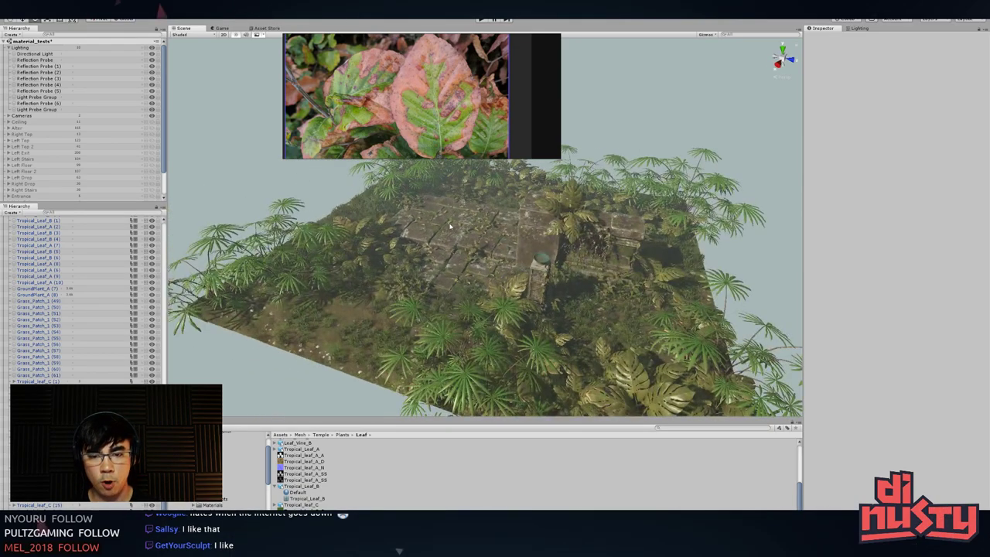
- Frame the scattered leaves on the stone floor and compare their colours with the greener palms across the scene
left_click(450, 225)
key("f")
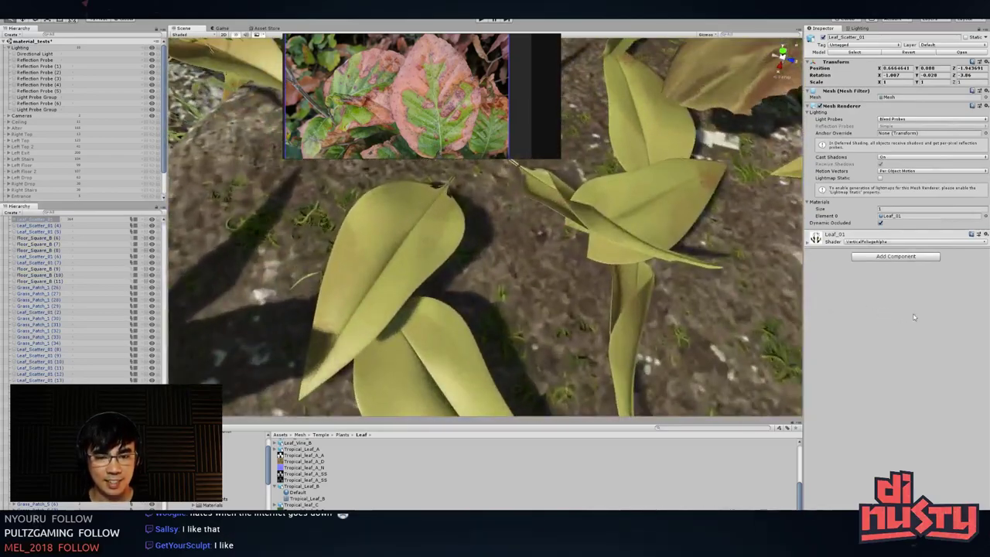
right_click_drag(457, 254, 553, 248, "alt")
middle_click_drag(553, 248, 540, 251)
right_click_drag(541, 251, 503, 250, "alt")
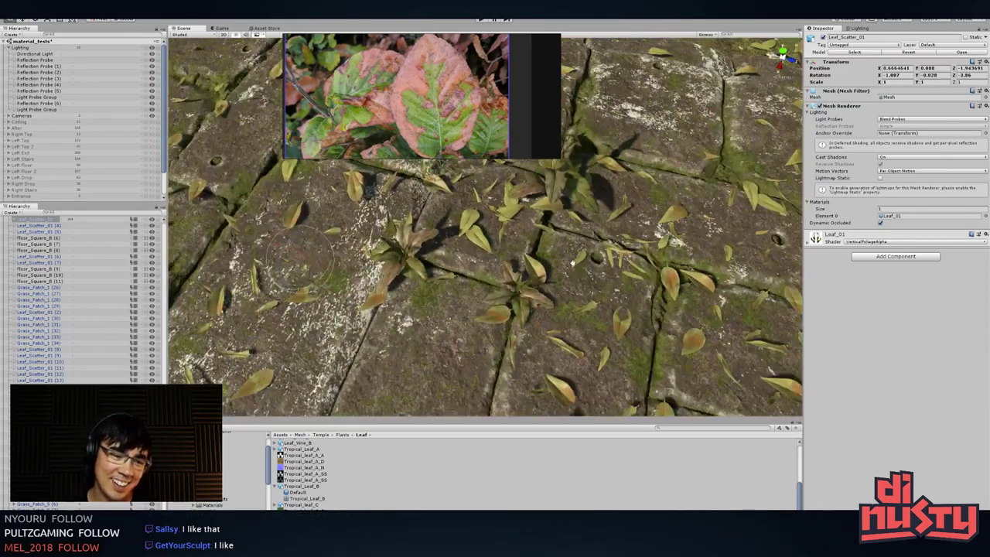
left_click_drag(503, 249, 554, 236, "alt")
right_click_drag(553, 236, 534, 232, "alt")
left_click_drag(534, 232, 580, 181, "alt")
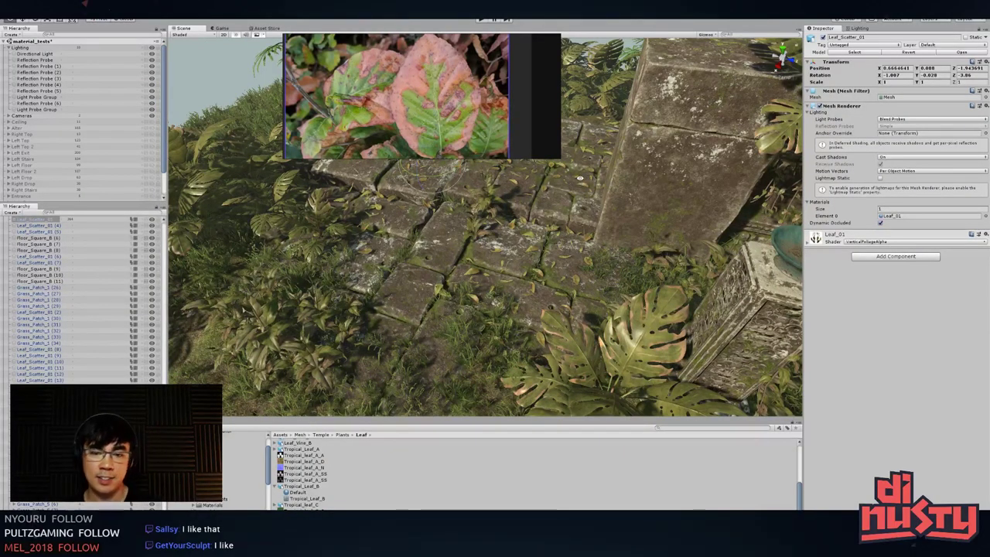
left_click_drag(581, 182, 607, 256, "alt")
right_click_drag(607, 255, 612, 307, "alt")
left_click_drag(612, 307, 595, 232, "alt")
right_click_drag(596, 232, 541, 294, "alt")
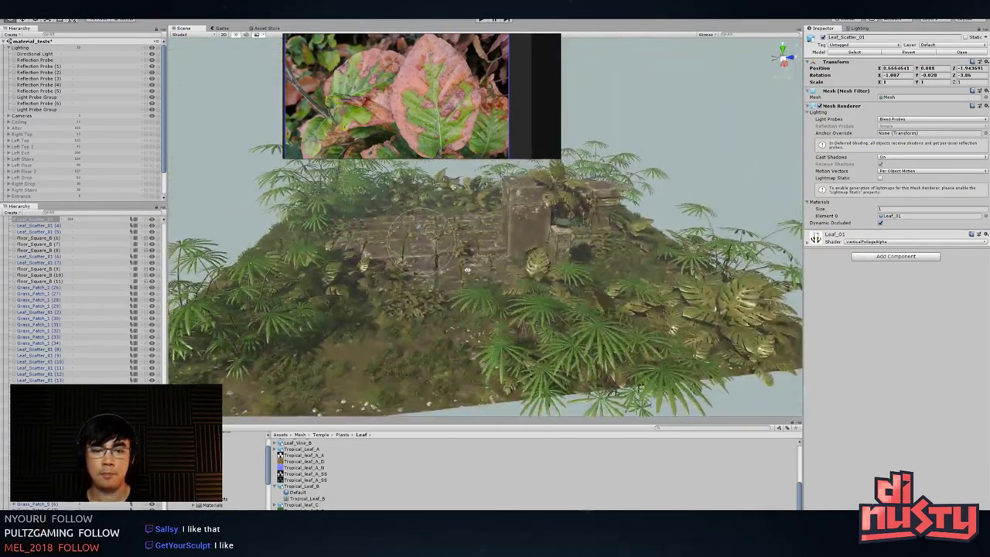
left_click_drag(542, 294, 571, 267, "alt")
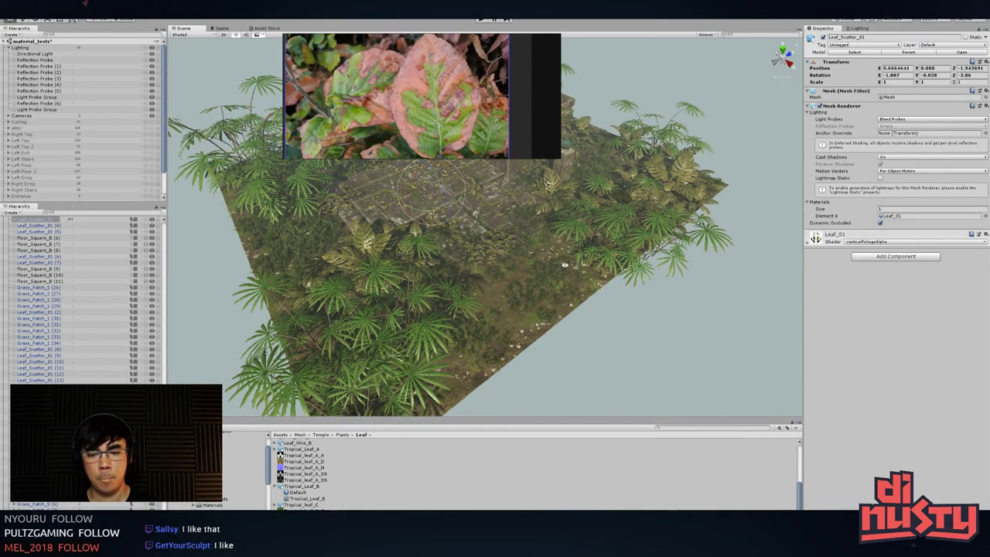
- Switch to Photoshop, shift the Hue/Saturation adjustment's hue slightly back towards yellow-green, and return to Unity
key("alt+Tab")
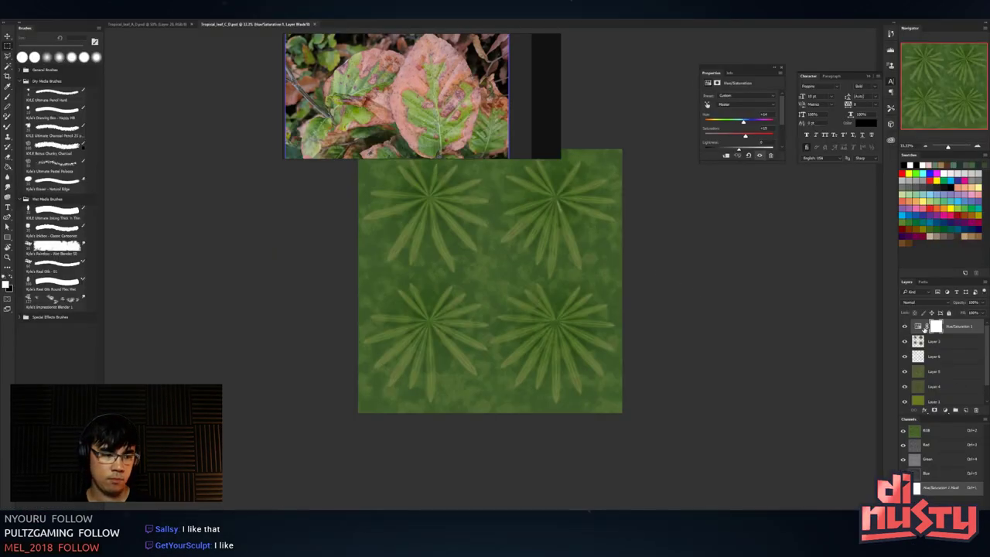
left_click(919, 325)
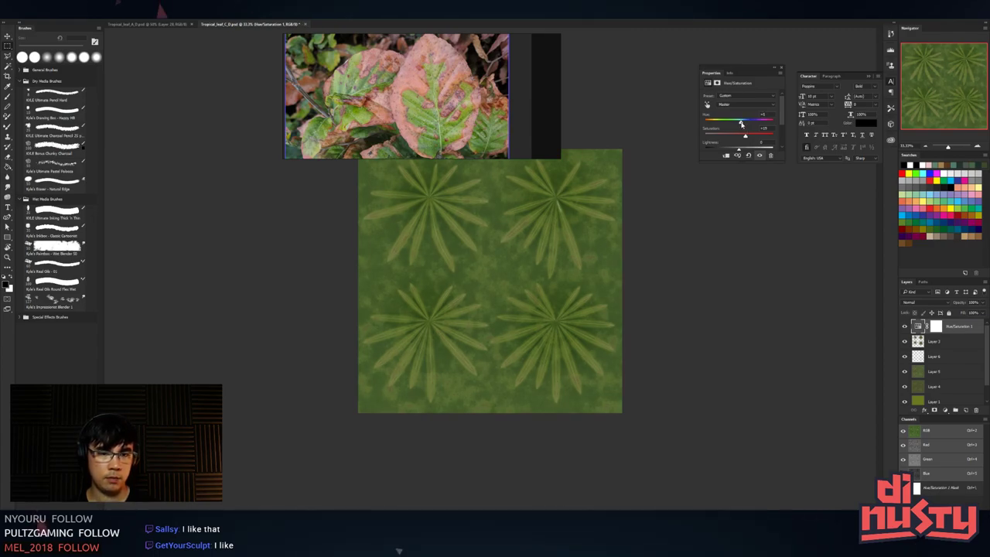
key("alt+Tab")
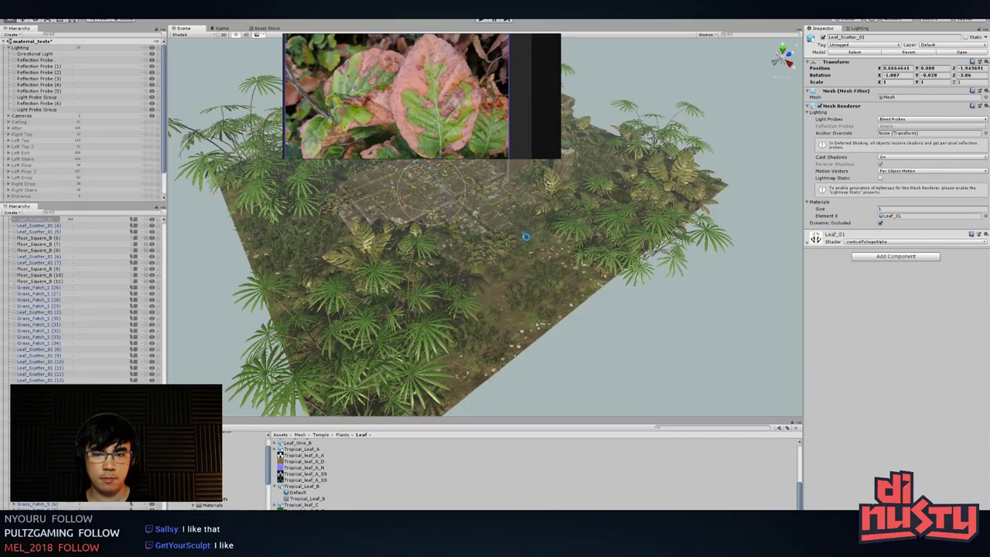
- Examine the updated palm leaf colour up close beside the broad leaves and the stone floor
left_click(692, 382)
left_click_drag(691, 382, 549, 261, "alt")
scroll(627, 321, "up", 3)
scroll(548, 260, "up", 4)
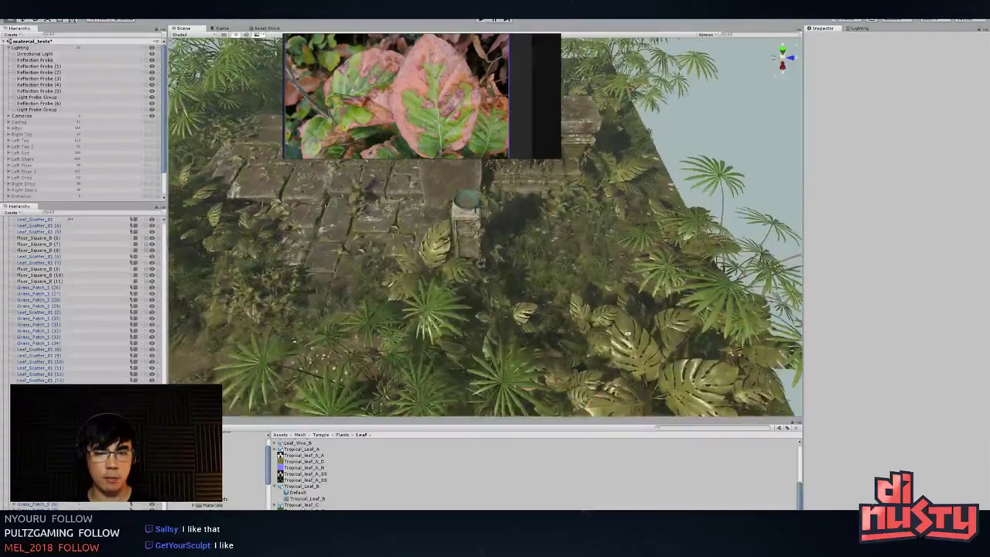
- Select a ground plant beside the stone wall and open its Leaf_02 material's diffuse texture in Photoshop
left_click_drag(600, 348, 580, 267, "alt")
left_click(581, 265)
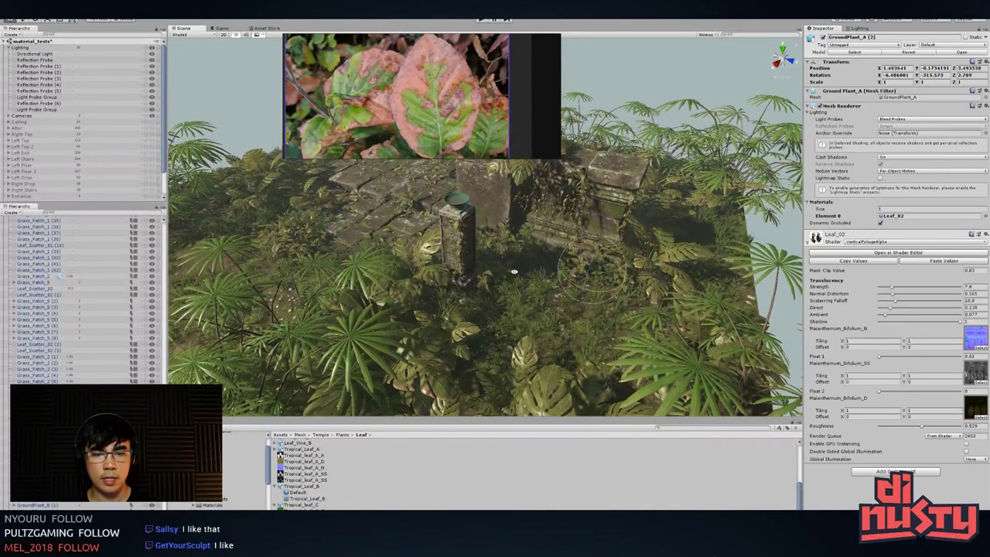
left_click_drag(515, 272, 547, 282, "alt")
scroll(495, 268, "up", 5)
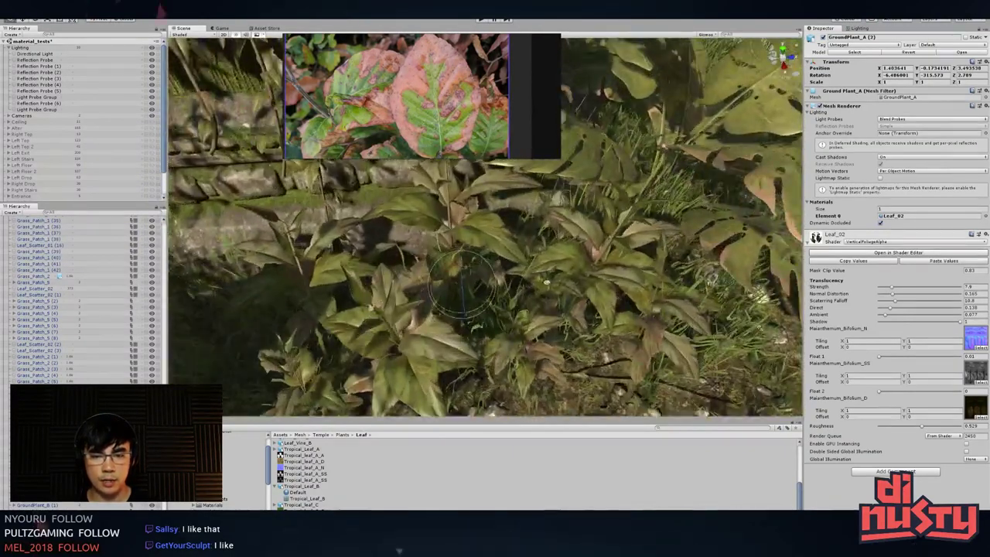
double_click(973, 404)
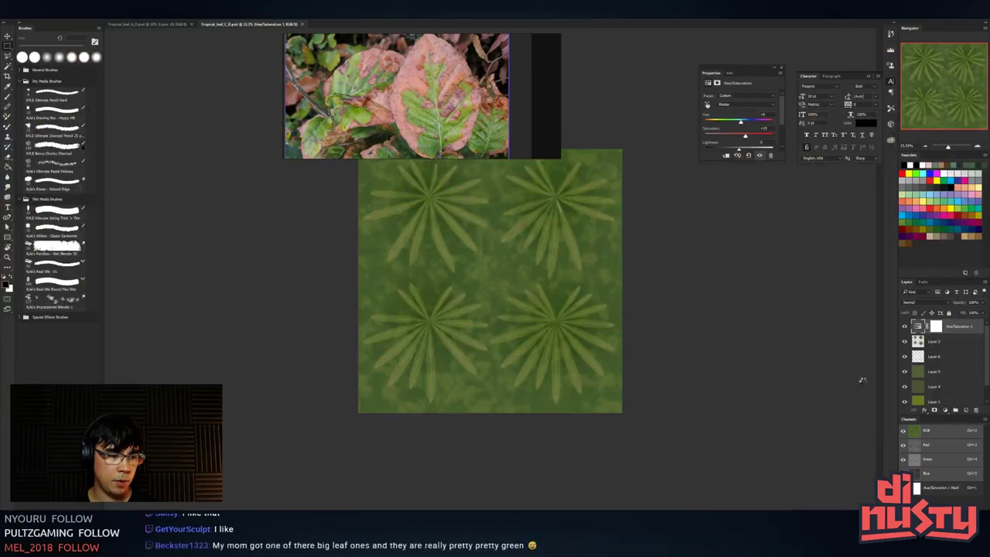
key("ctrl+minus")
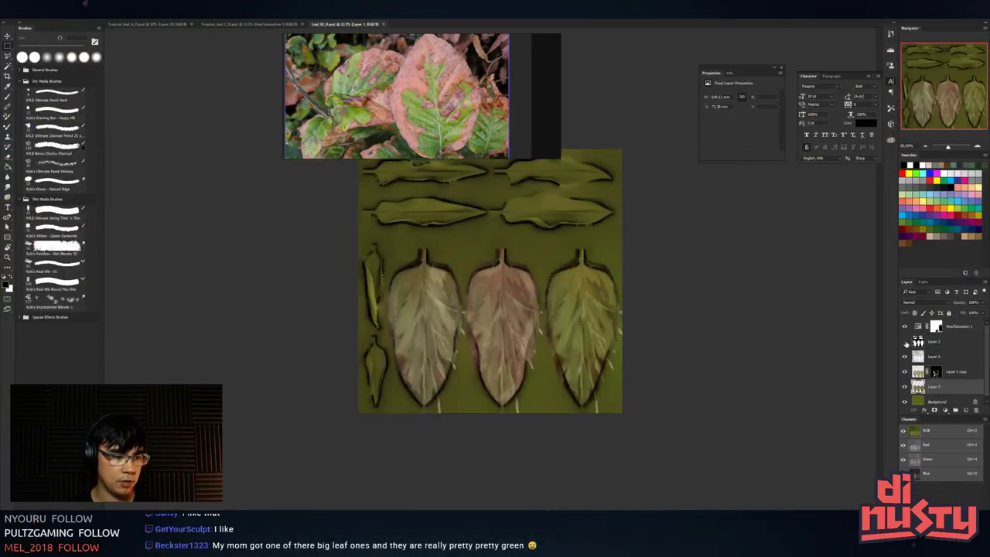
- Adjust the Hue/Saturation layer of Leaf_02_D.psd to a more saturated orange-red and return to Unity
left_click(919, 329)
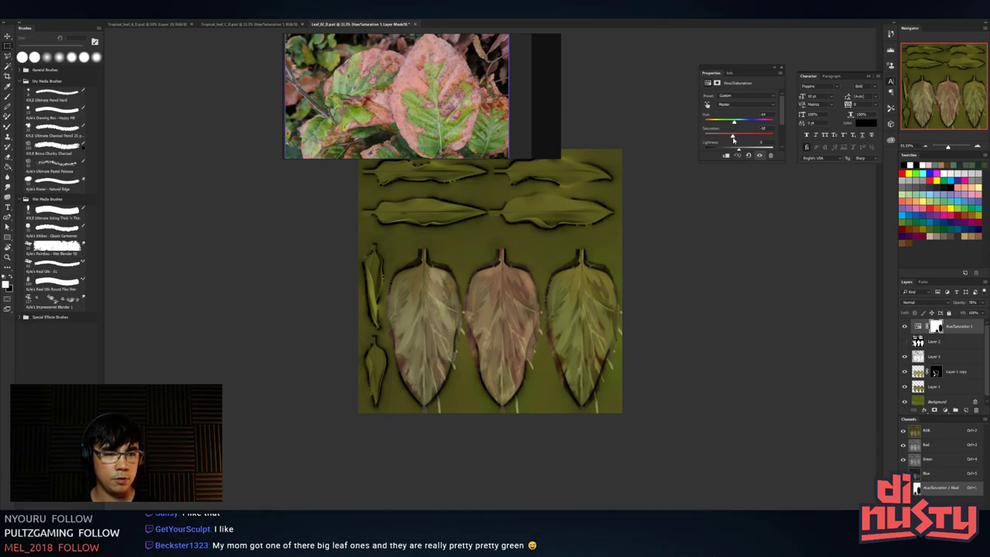
mouse_move(746, 125)
left_mouse_down()
mouse_move(768, 124)
mouse_move(729, 135)
left_mouse_up()
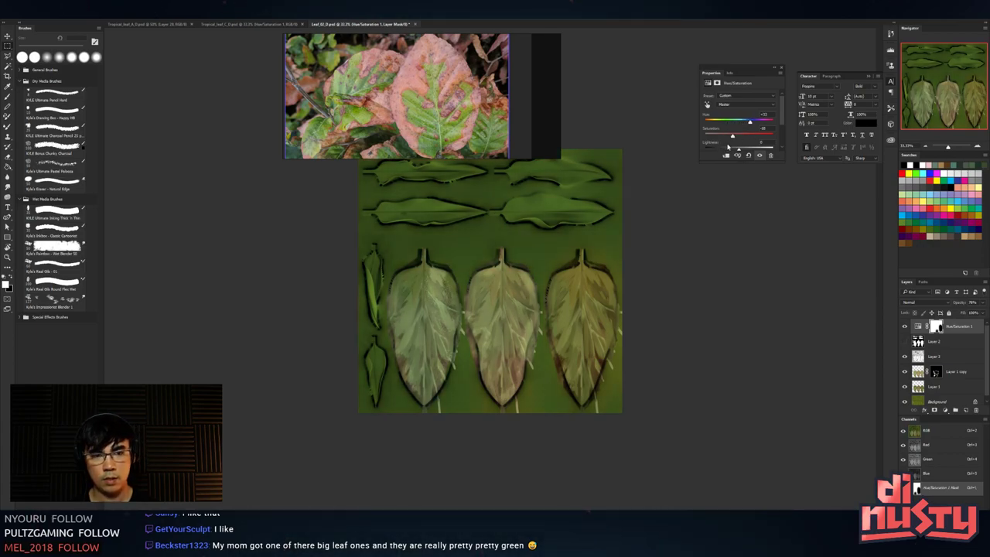
left_click(752, 137)
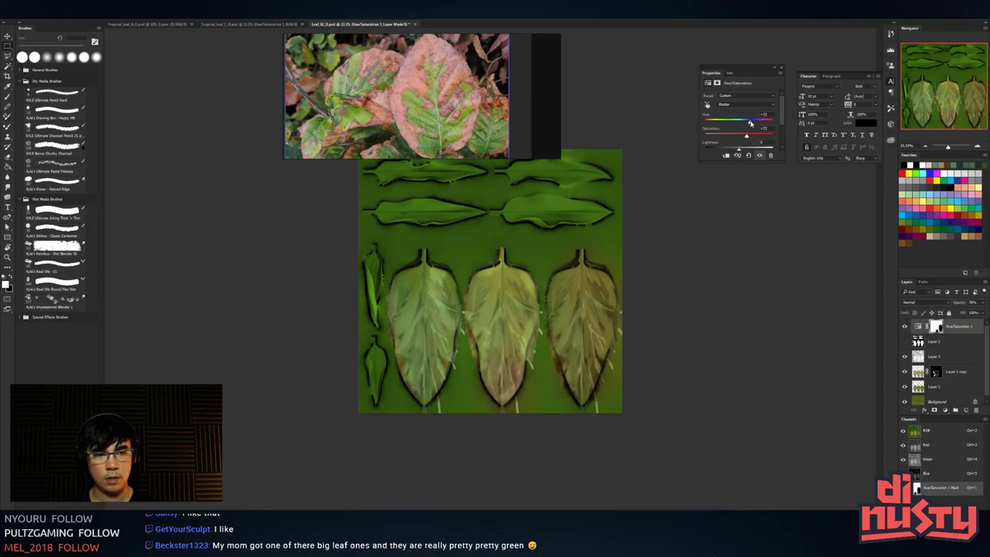
mouse_move(750, 124)
left_mouse_down()
mouse_move(730, 128)
mouse_move(759, 140)
left_mouse_up()
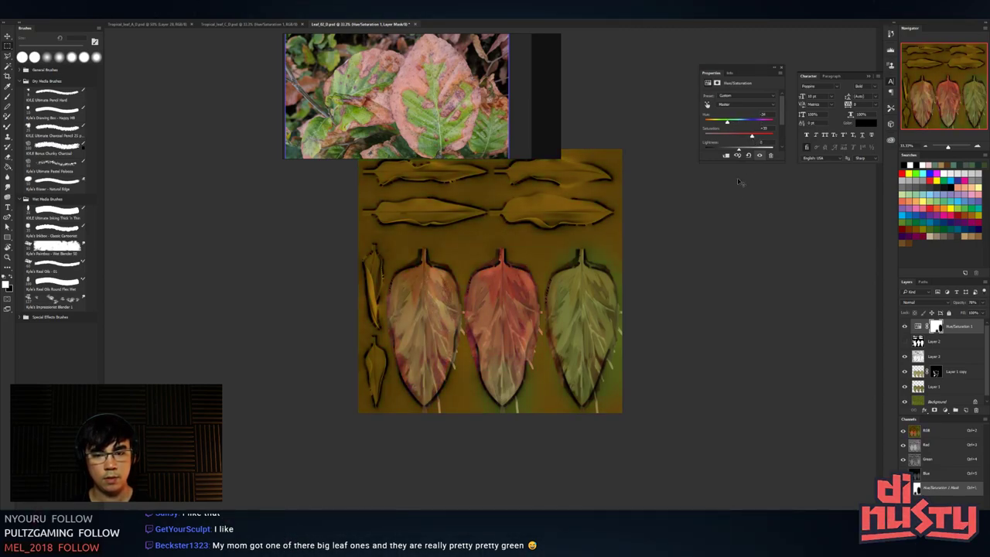
key("alt+Tab")
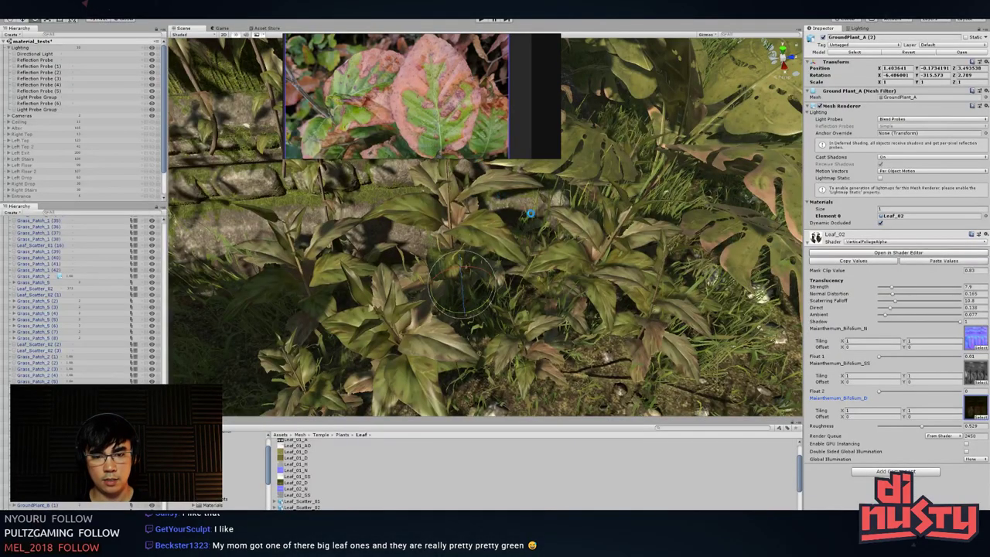
- Examine the recoloured ground plants and hanging vines around the stone wall and pillar
left_click_drag(460, 215, 448, 221, "alt")
scroll(457, 255, "down", 10)
left_click_drag(457, 263, 417, 232, "alt")
left_click(266, 147)
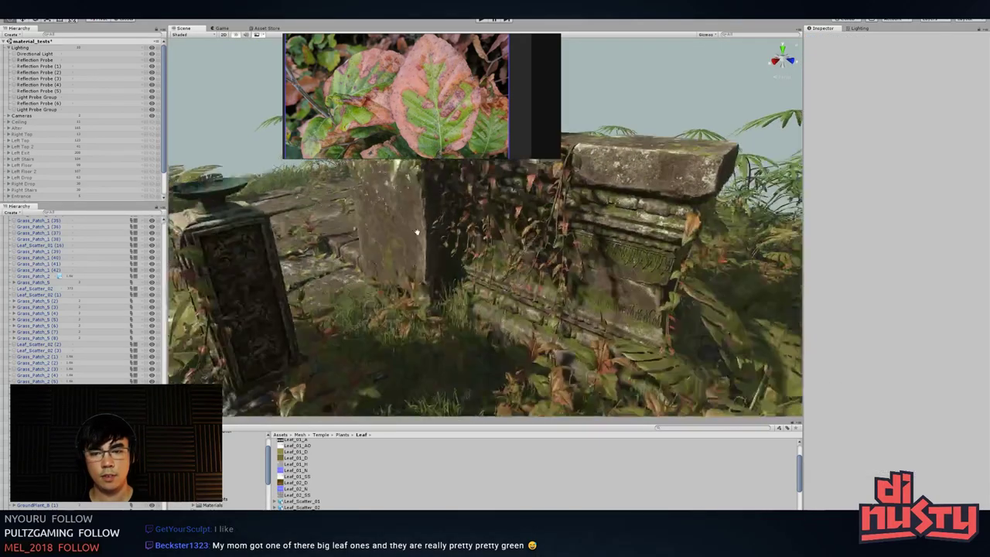
right_click_drag(416, 231, 490, 274)
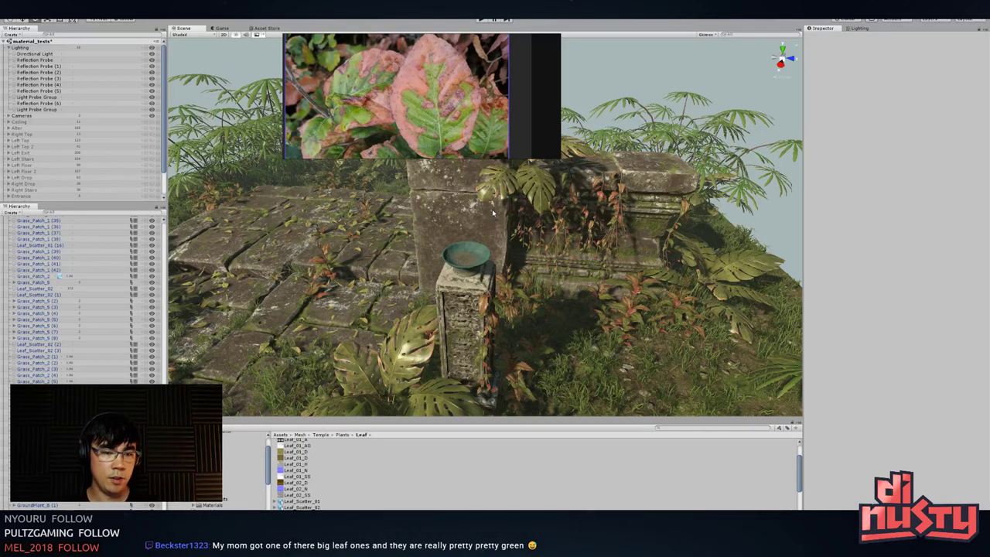
- Frame the palms at the patch's edges and compare their green with the reddened ground plants
left_click(694, 101)
key("f")
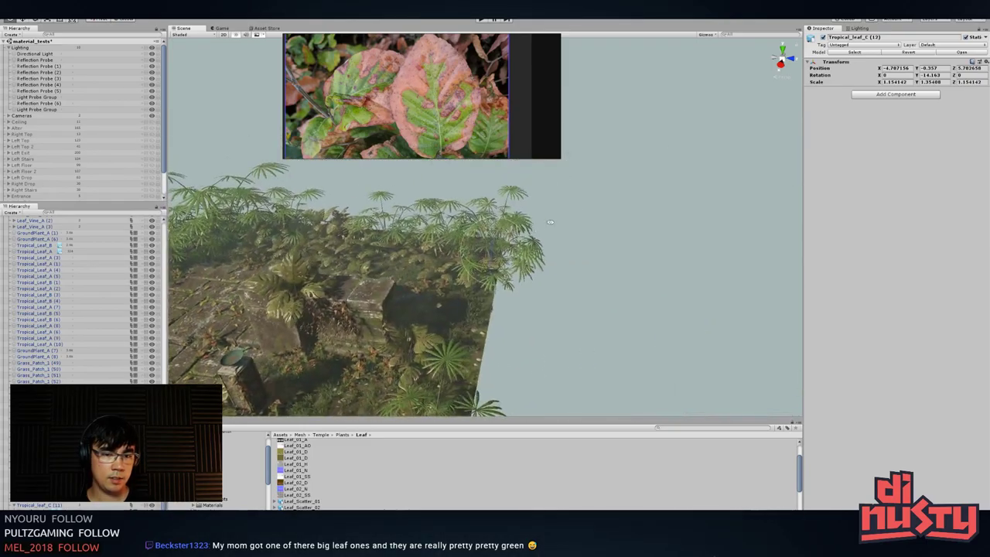
left_click(438, 350)
key("f")
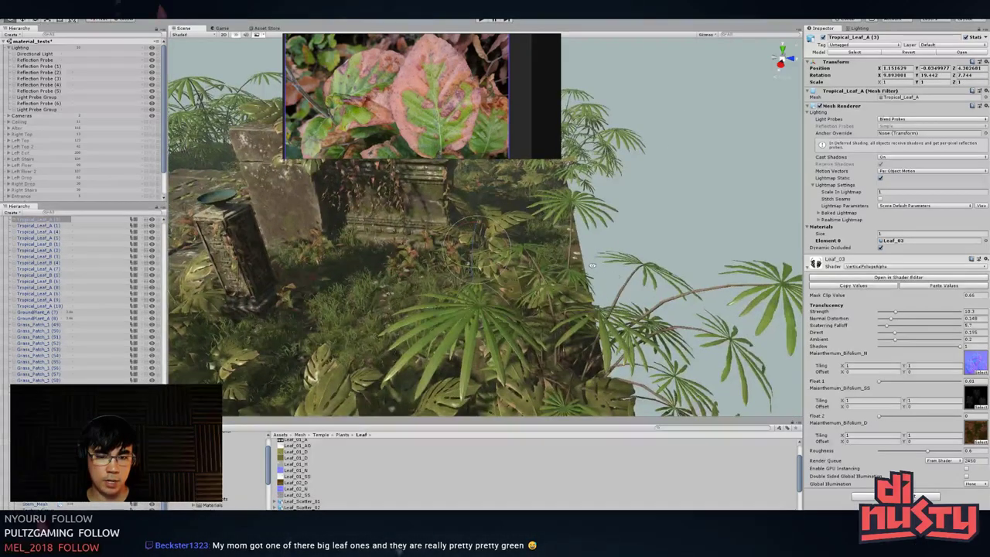
left_click_drag(438, 350, 442, 394, "alt")
right_click_drag(590, 257, 650, 286, "alt")
left_click(712, 209)
right_click_drag(572, 294, 542, 309, "alt")
left_click_drag(541, 310, 534, 290, "alt")
right_click_drag(533, 290, 495, 349, "alt")
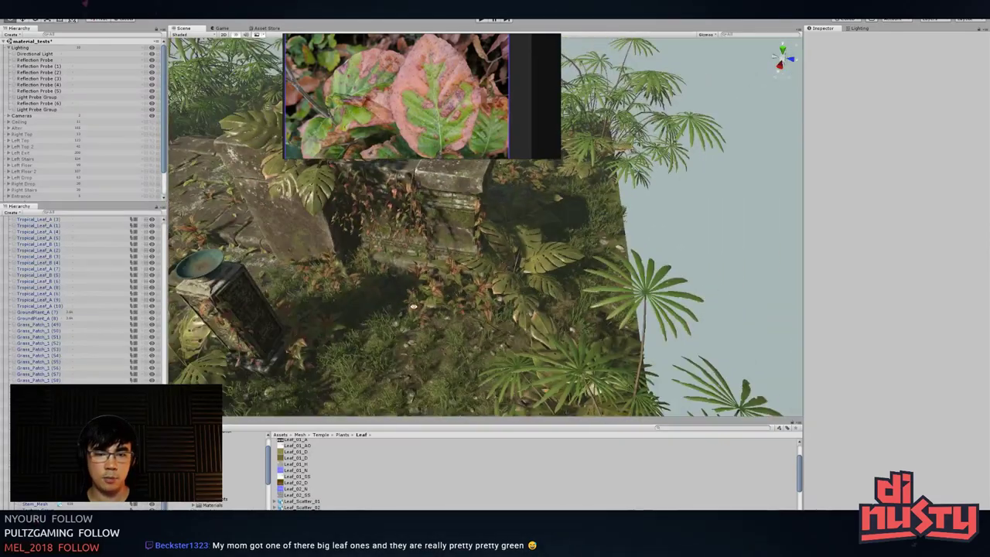
left_click_drag(495, 349, 368, 224, "alt")
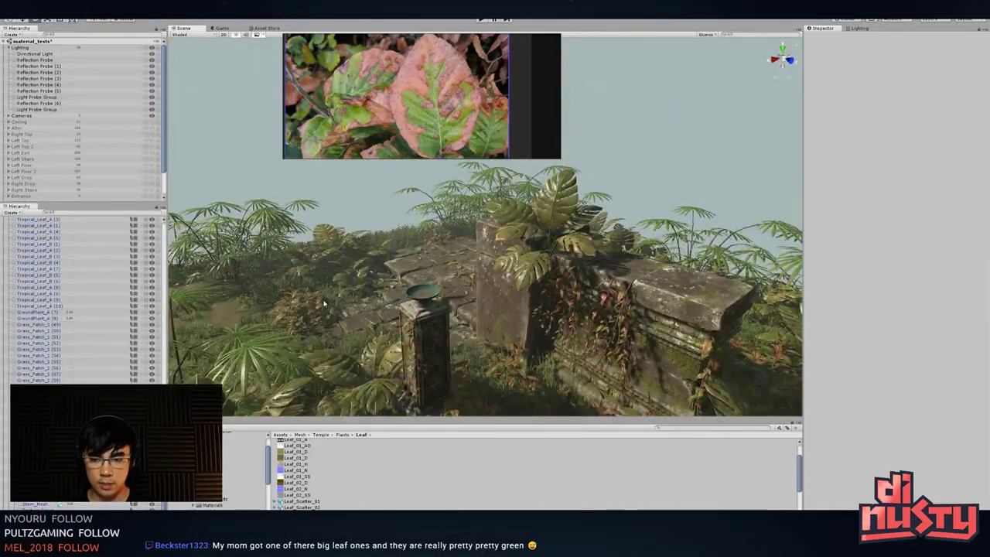
- Inspect the red vine leaves on the wall up close and compare them with the whole foliage patch
left_click_drag(487, 270, 576, 233, "alt")
right_click_drag(577, 232, 717, 292, "alt")
middle_click_drag(716, 292, 681, 309)
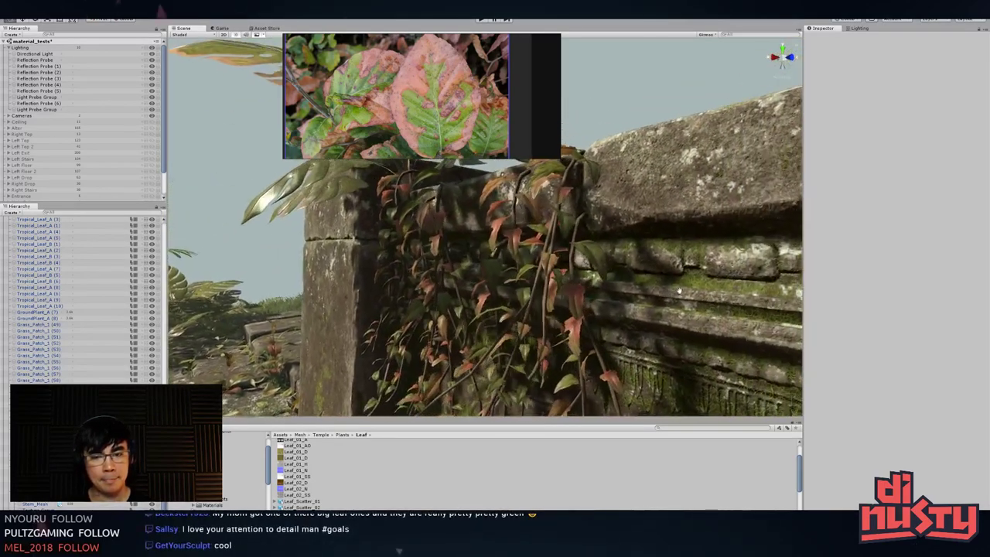
left_click_drag(681, 310, 672, 306, "alt")
right_click_drag(672, 306, 477, 308, "alt")
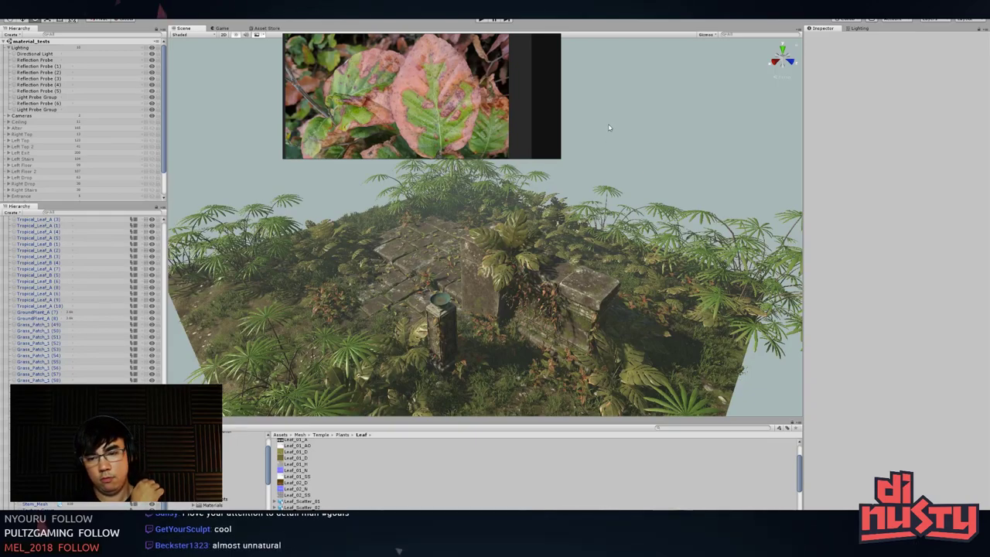
left_click_drag(546, 228, 539, 244, "alt")
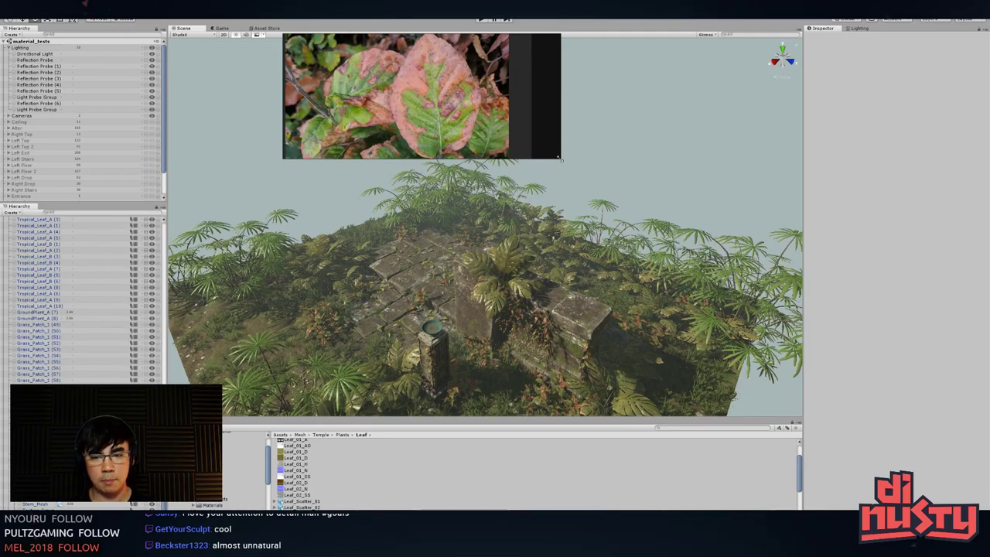
left_click_drag(450, 284, 501, 169, "alt")
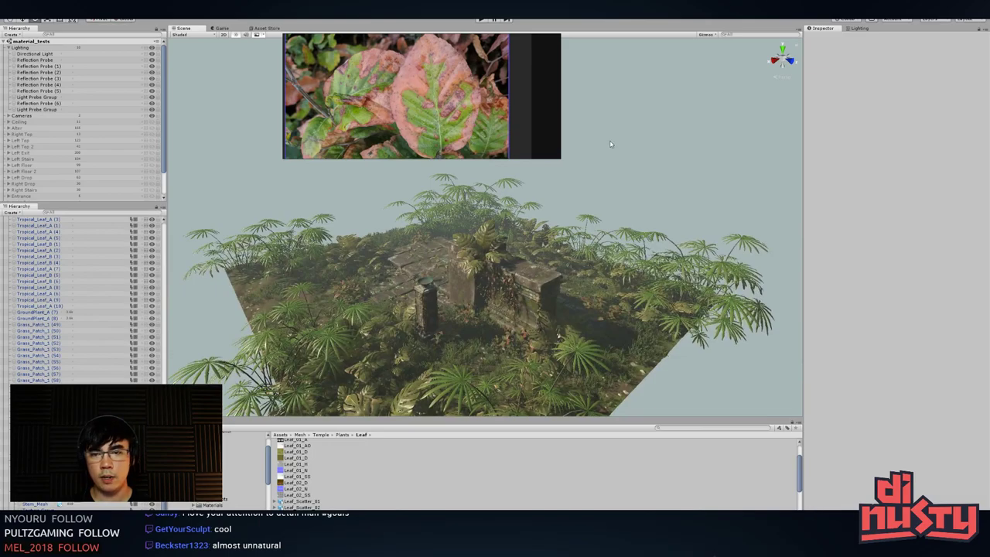
- Collapse the Lighting group, hide the Tests group and show the Alter group in the scene
left_click(9, 48)
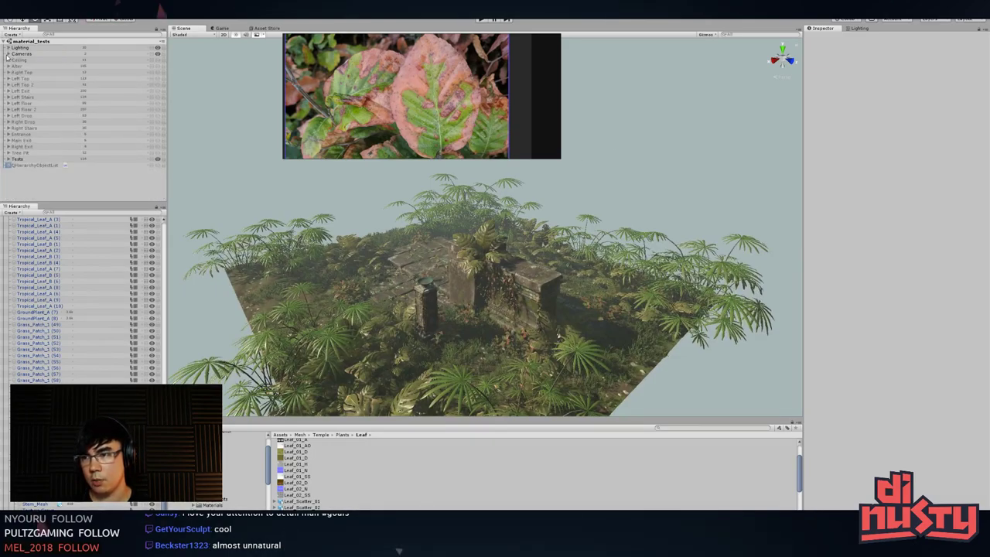
left_click(158, 159)
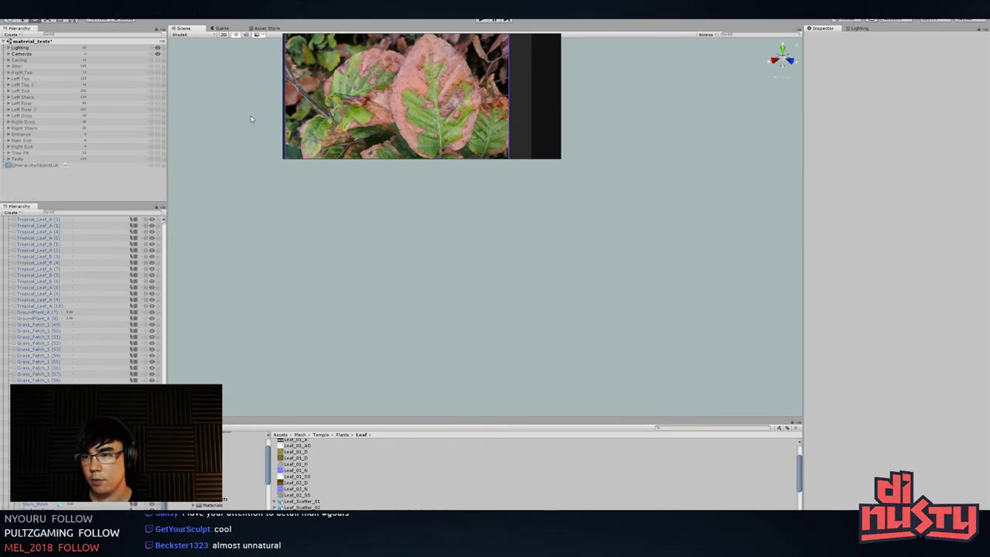
left_click(157, 66)
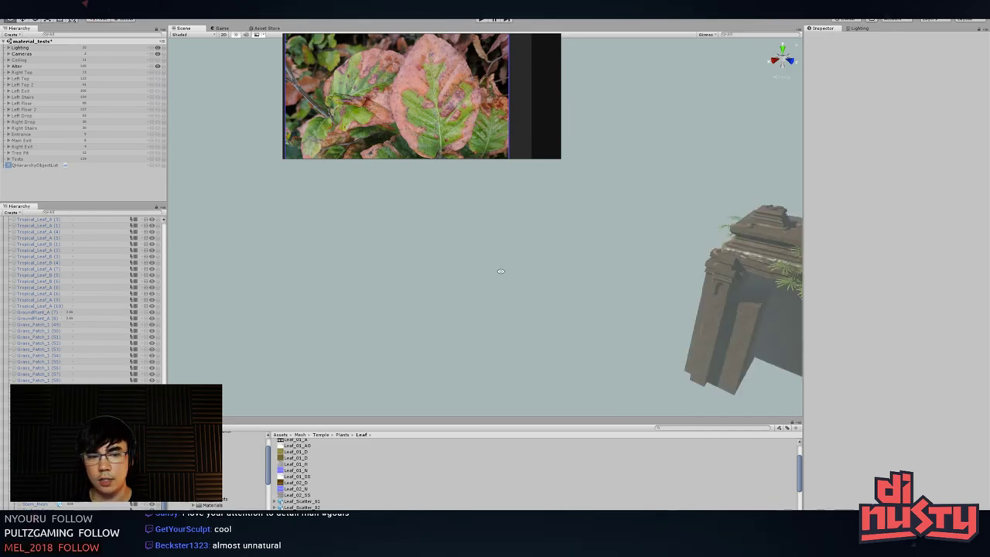
- Frame the altar area and examine its foliage colours in the circular pit and across the whole platform
left_click(661, 254)
key("f")
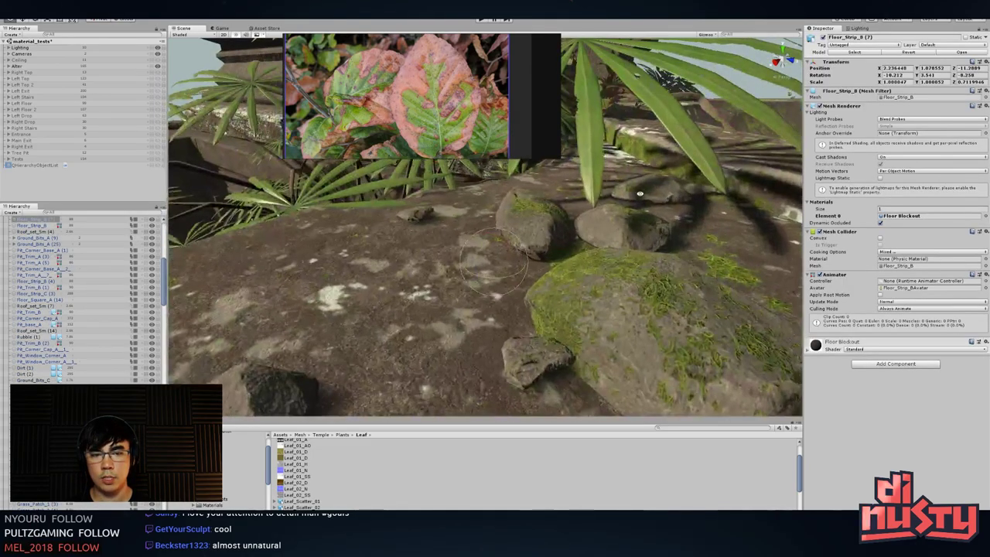
left_click_drag(640, 193, 535, 274, "alt")
scroll(535, 274, "down", 6)
left_click_drag(436, 287, 394, 290, "alt")
scroll(505, 323, "down", 6)
scroll(394, 291, "up", 3)
left_click(500, 233)
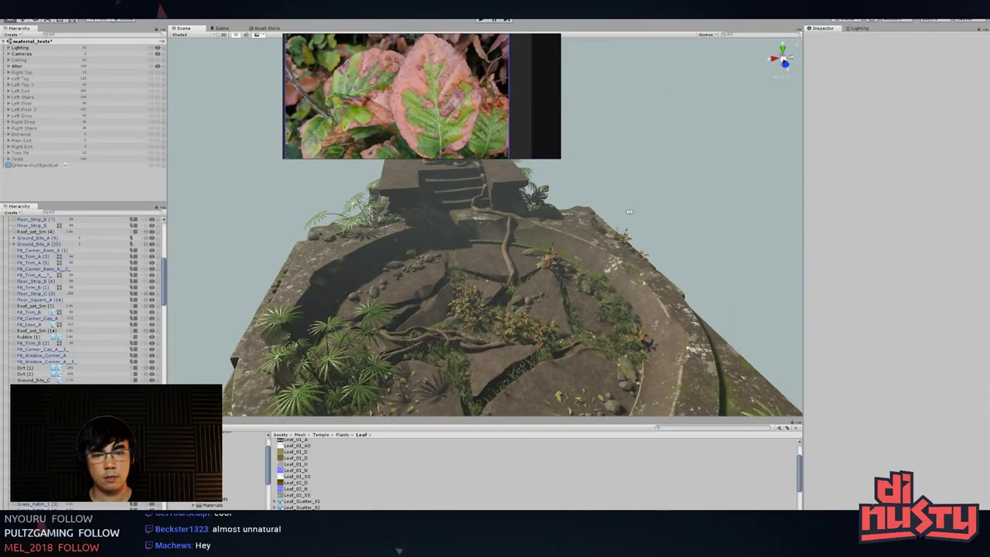
scroll(500, 233, "down", 6)
scroll(464, 249, "up", 2)
left_click_drag(464, 249, 469, 225, "alt")
middle_click_drag(469, 225, 496, 232)
left_click_drag(497, 231, 452, 107, "alt")
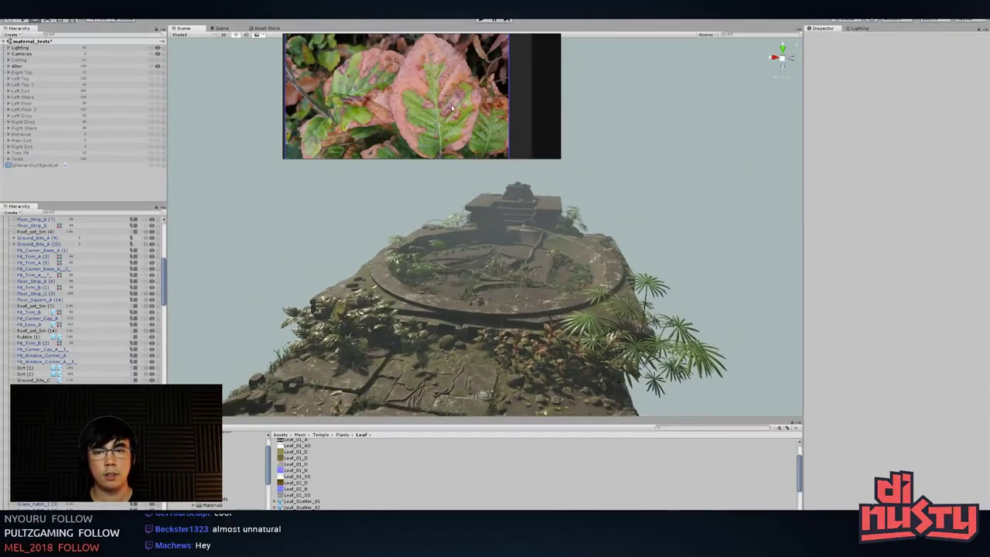
- Close the floating leaf reference image viewer without saving its scene changes
right_click(484, 133)
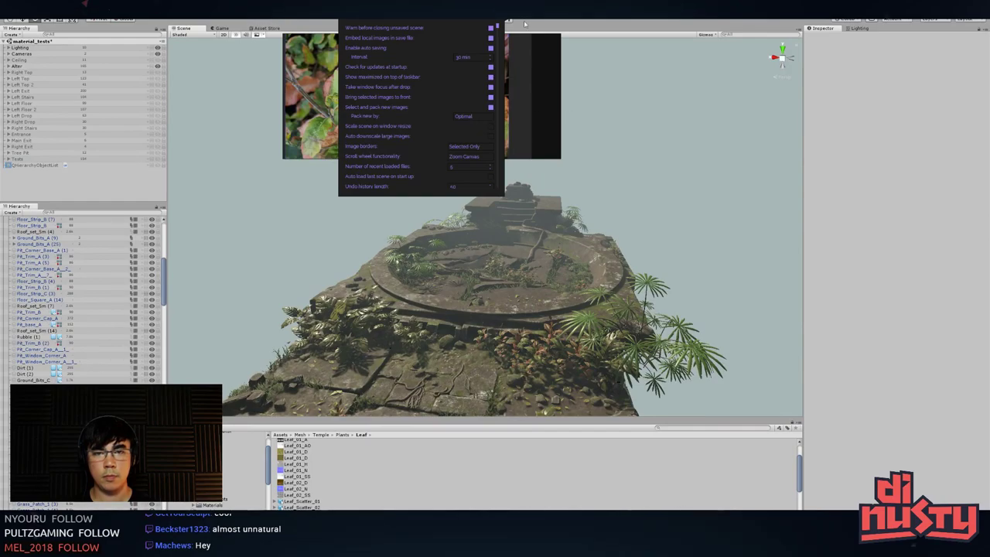
left_click(499, 9)
right_click(427, 115)
left_click(440, 261)
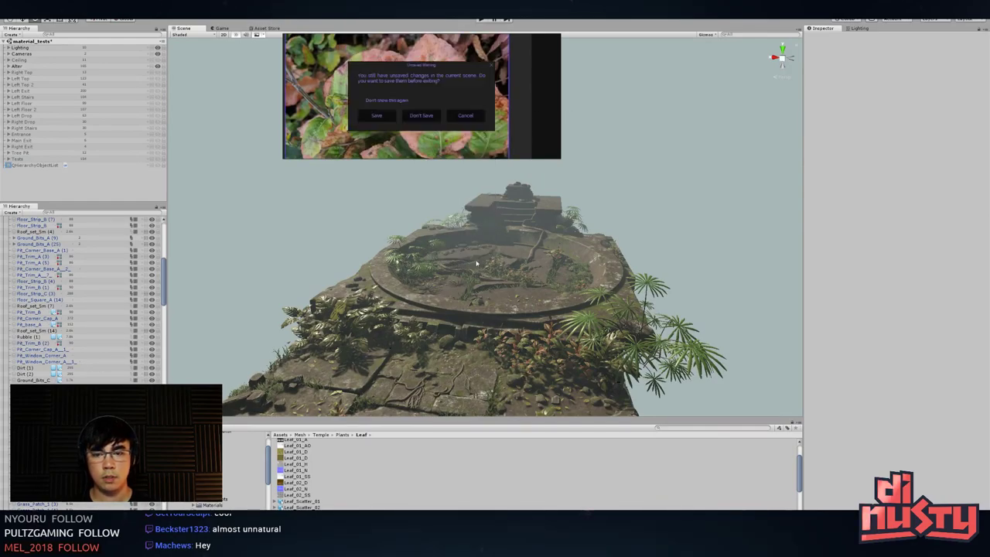
left_click(421, 115)
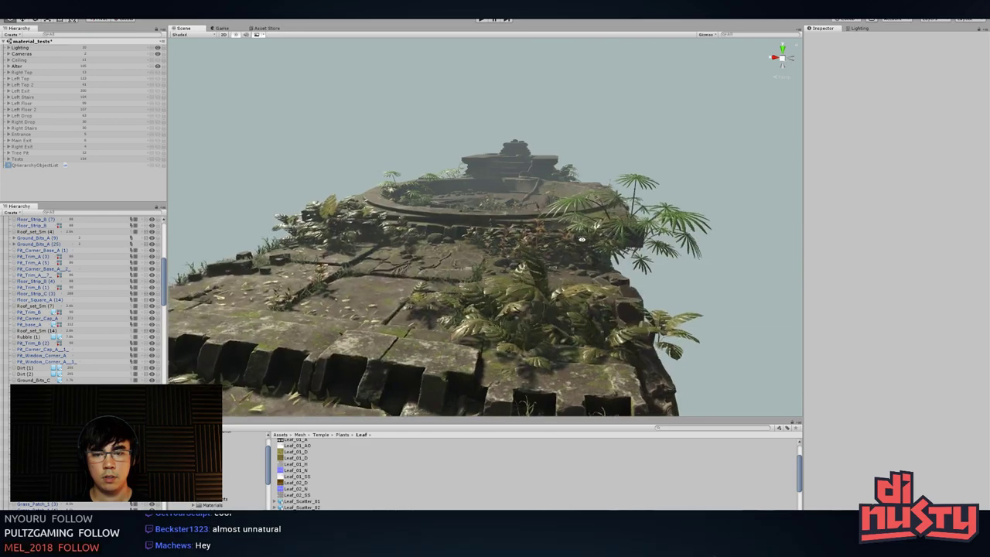
- Examine the plants along the stone walkway and around the circular pit's front edge
left_click_drag(654, 254, 581, 272, "alt")
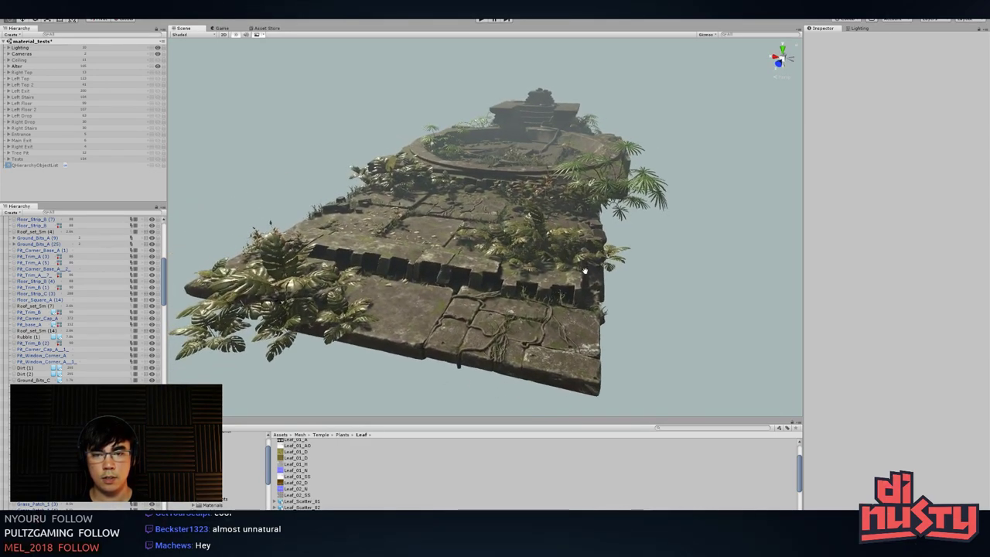
middle_click_drag(585, 271, 606, 285)
scroll(606, 285, "up", 5)
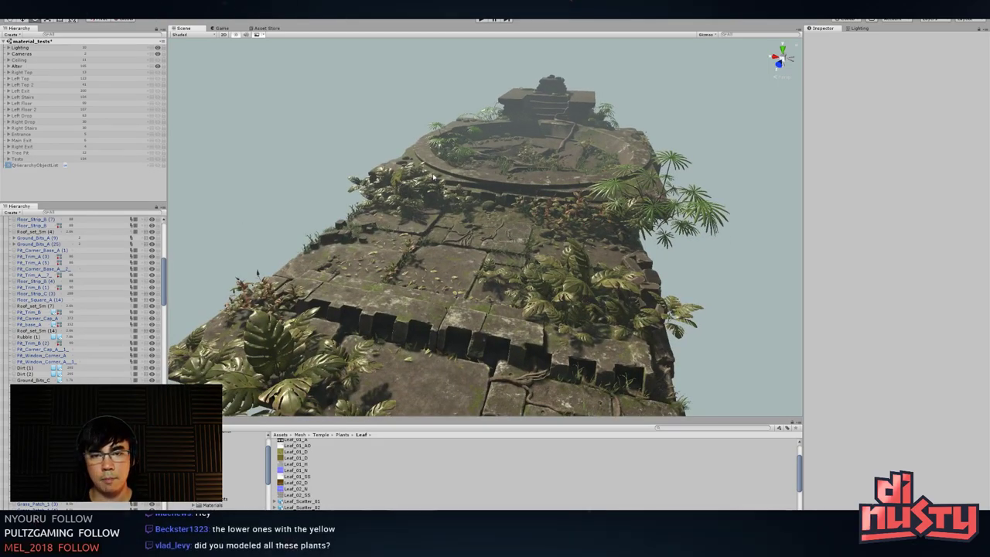
left_click(533, 104)
key("f")
left_click(502, 177)
left_click_drag(501, 176, 604, 200, "alt")
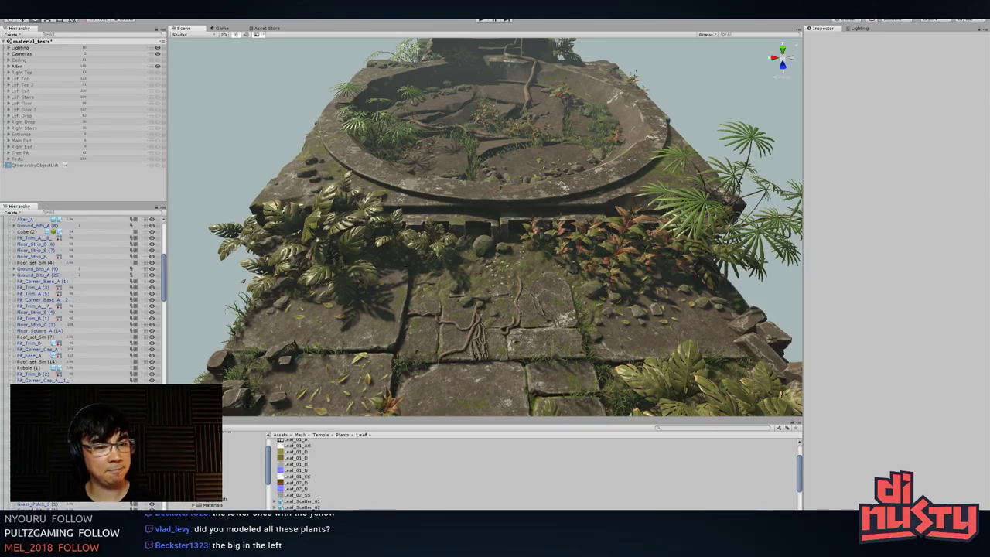
- Frame the red ground plants beside the circular pit and compare them with the palm and surrounding stones
right_click_drag(379, 263, 550, 351)
left_click(550, 350)
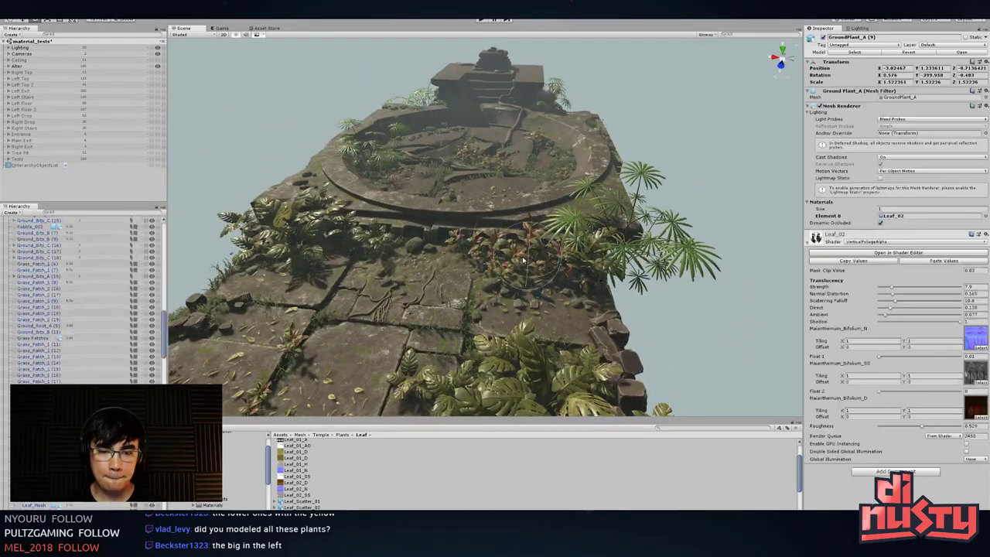
key("f")
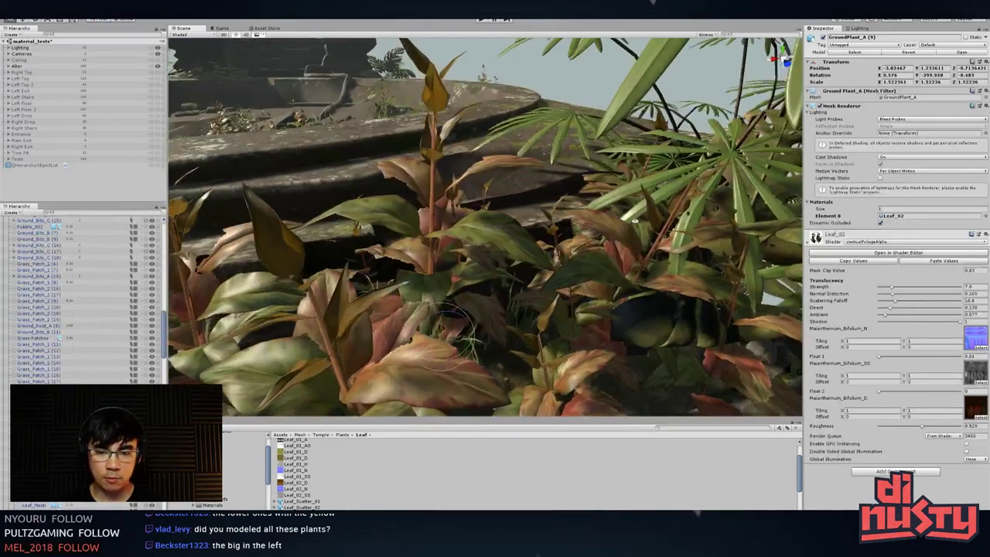
left_click_drag(634, 220, 618, 253, "alt")
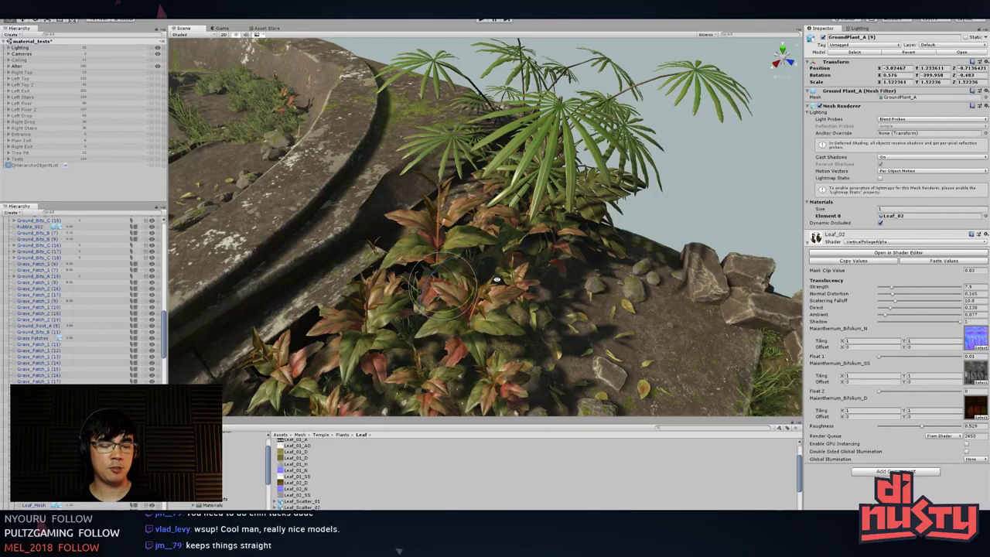
scroll(608, 257, "down", 5)
left_click_drag(608, 257, 561, 295, "alt")
left_click(663, 224)
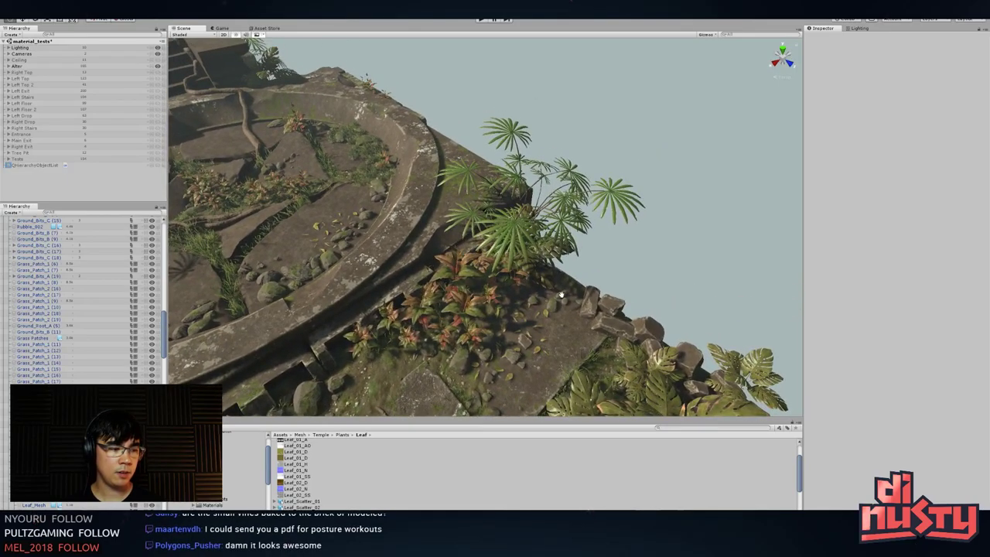
- Examine the vine-covered floor tile between the red ground plants and the large-leaved plants, including its thin root strands up close
middle_click_drag(561, 294, 608, 116)
left_click_drag(422, 294, 406, 312, "alt")
middle_click_drag(406, 312, 441, 282)
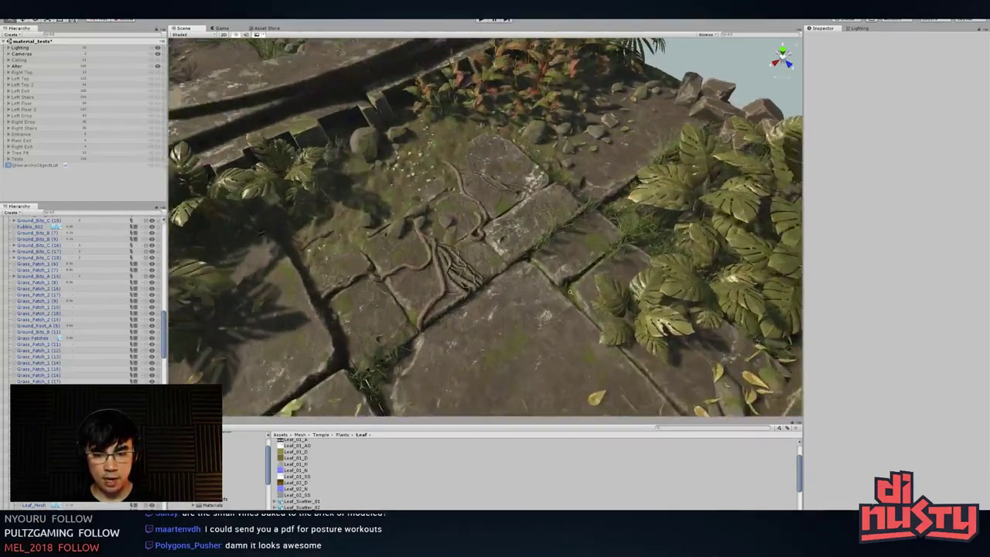
scroll(441, 282, "up", 4)
left_click(441, 280)
key("f")
left_click_drag(443, 279, 576, 284, "alt")
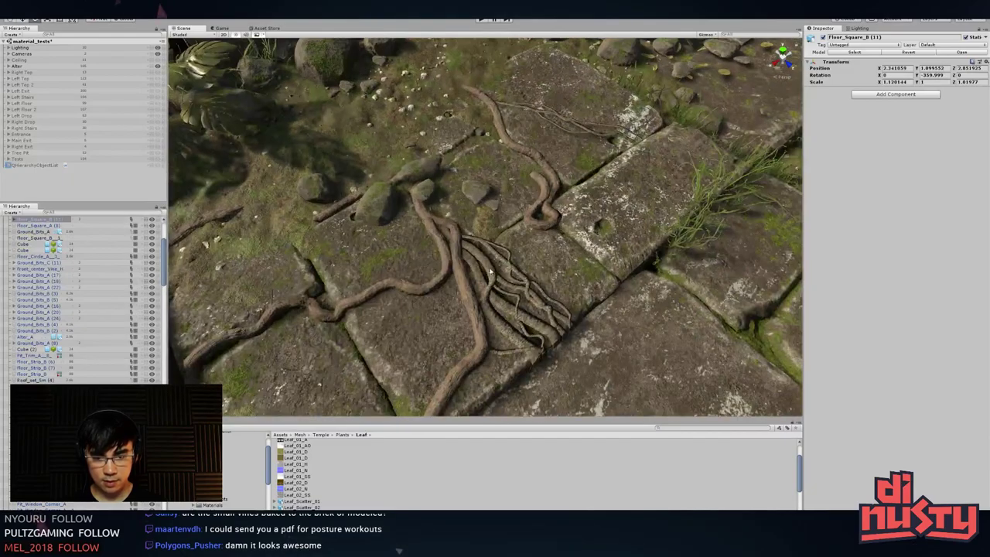
left_click(492, 272)
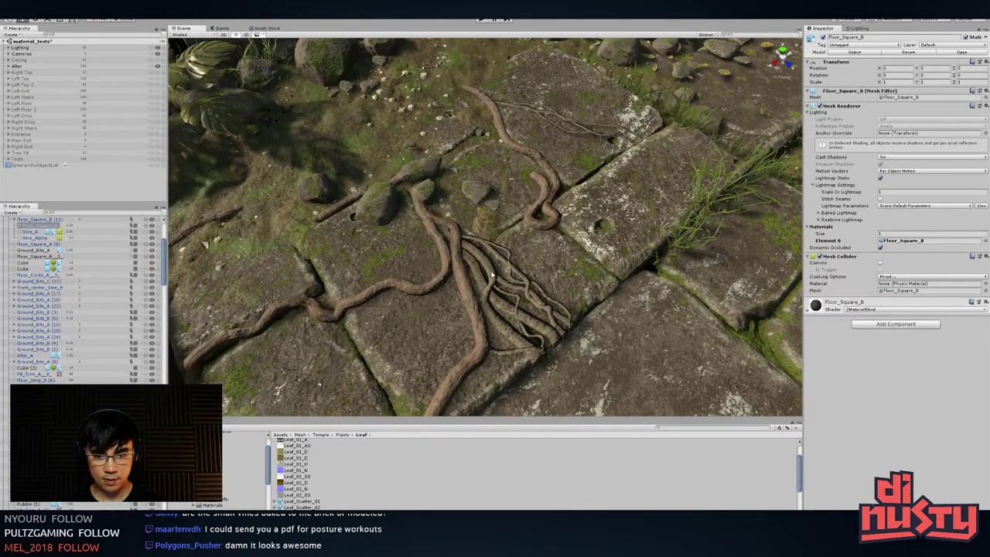
left_click(492, 275)
right_click_drag(492, 275, 403, 273, "alt")
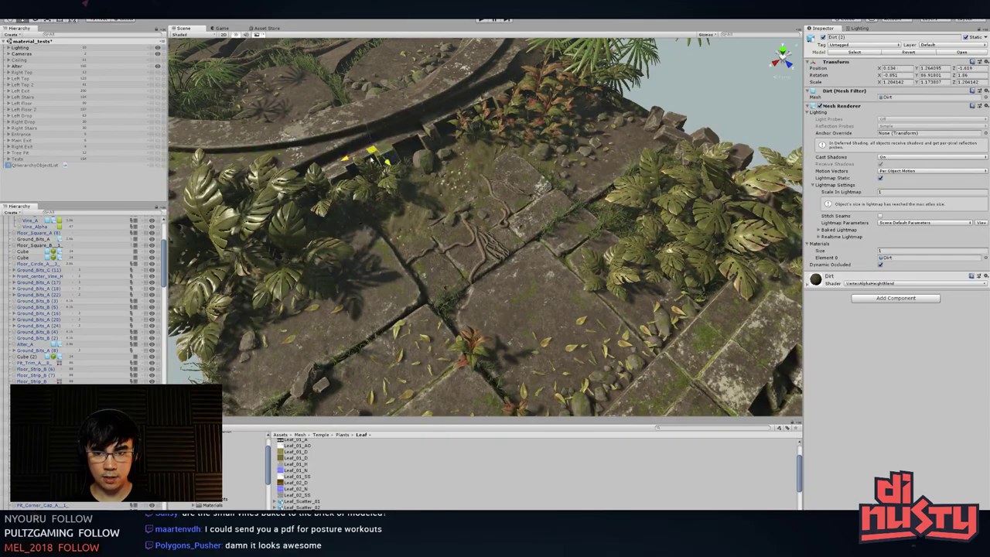
- Try shifting the Dirt (2) mesh and raising the floor tile's Vine_Alpha mesh above the stones, and undo the last two changes
left_click_drag(376, 138, 472, 179)
right_click_drag(472, 180, 542, 194, "alt")
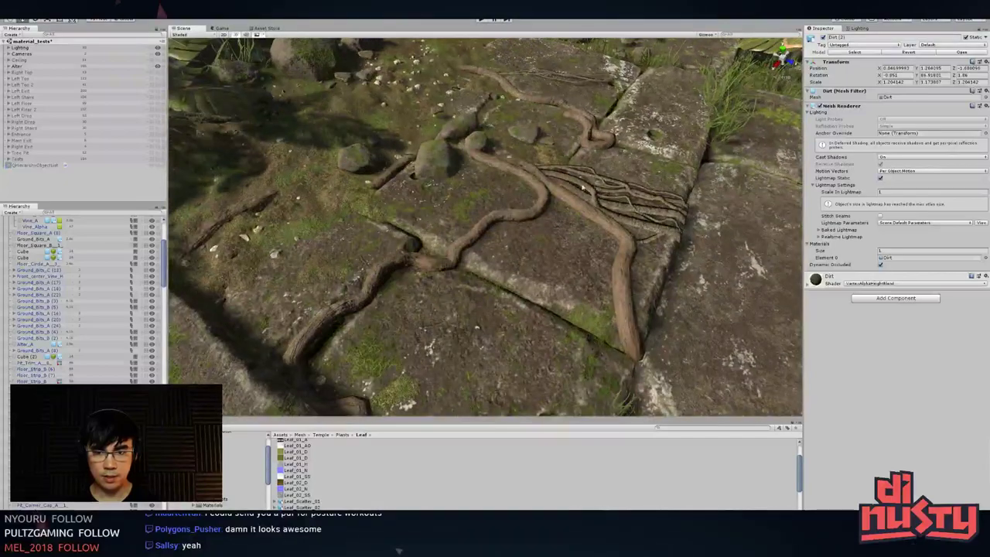
left_click(542, 194)
left_click(547, 195)
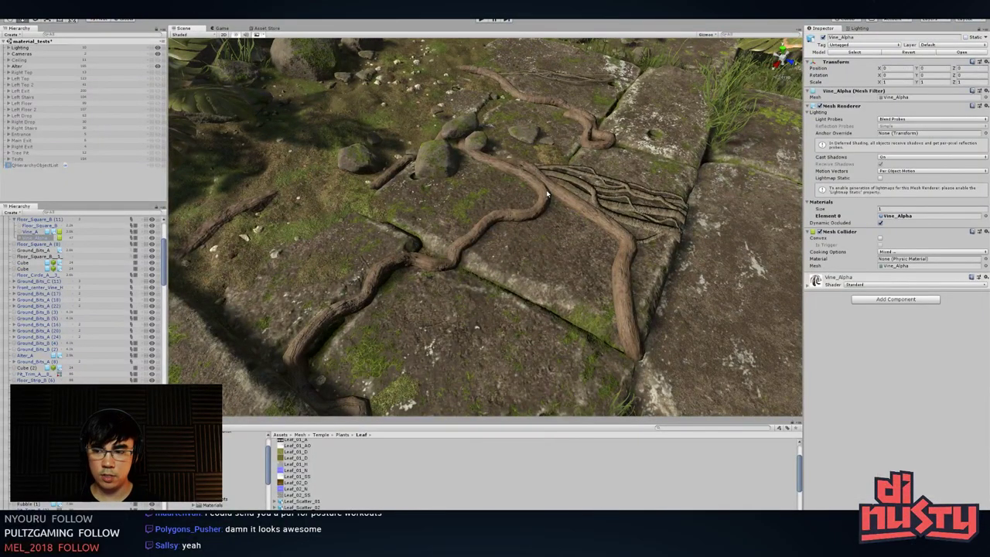
right_click_drag(547, 194, 356, 197, "alt")
left_click_drag(356, 197, 372, 207, "alt")
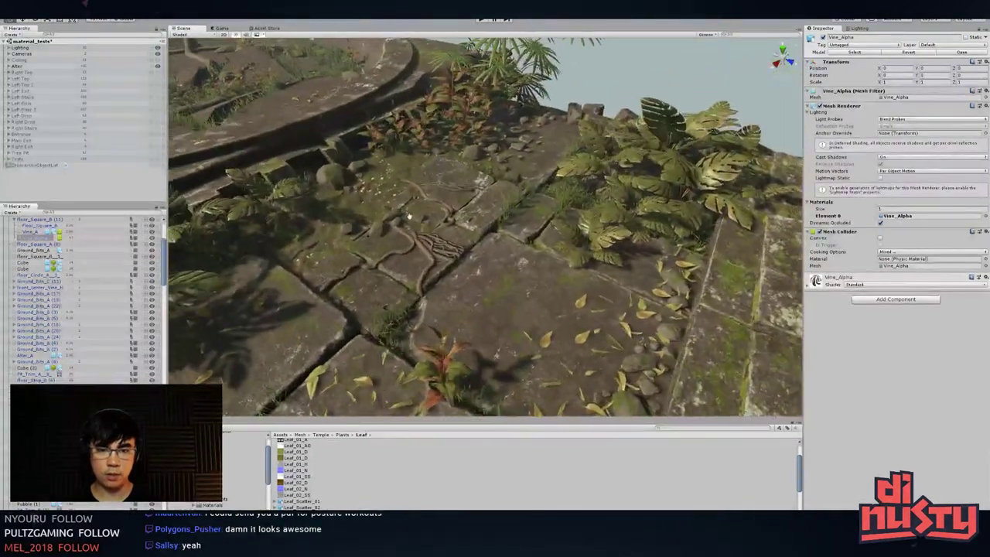
right_click_drag(371, 208, 268, 207, "alt")
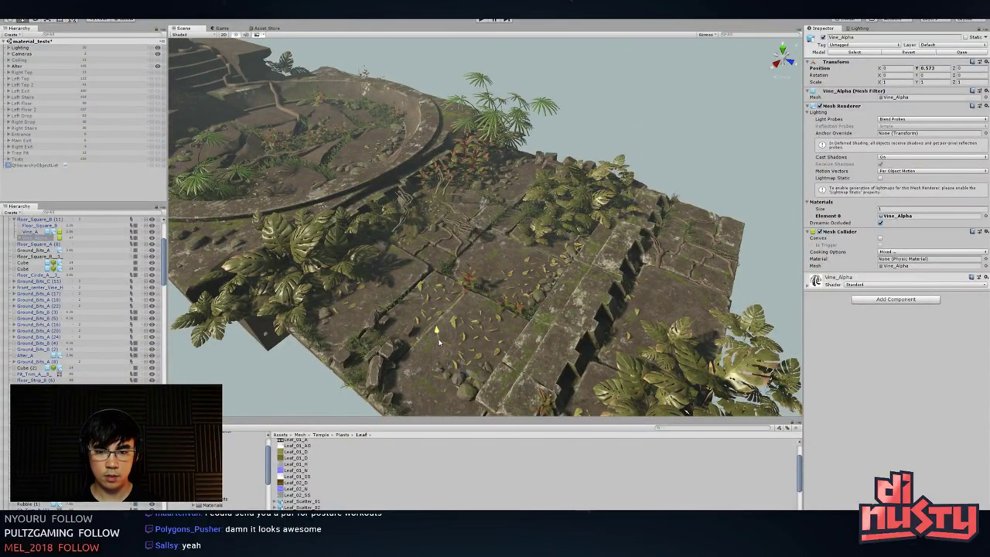
key("f")
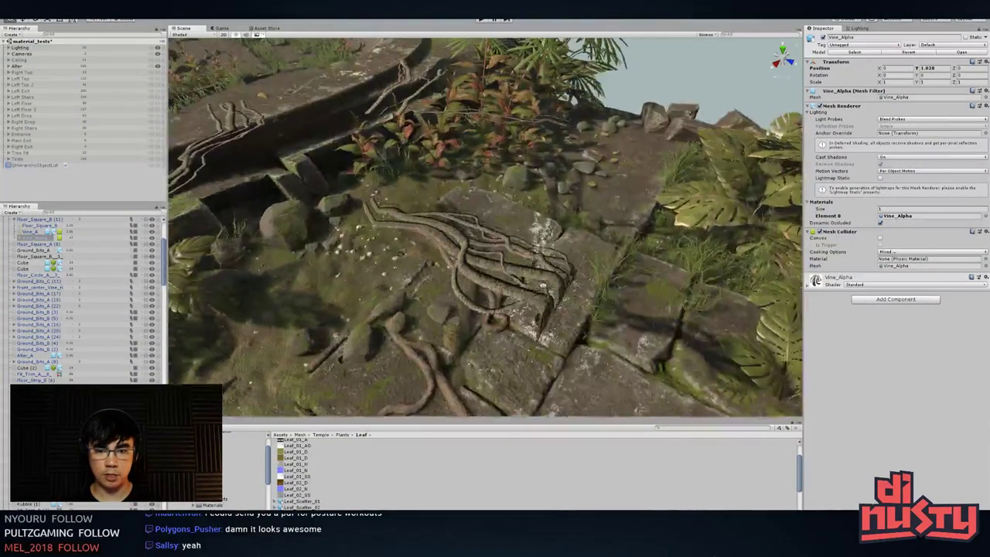
left_click_drag(544, 286, 519, 284, "alt")
key("ctrl+z")
key("ctrl+z")
- Duplicate the vine-covered floor tile and move the copy off the platform to X -10.91
left_click(520, 284)
left_click_drag(614, 300, 329, 333, "alt")
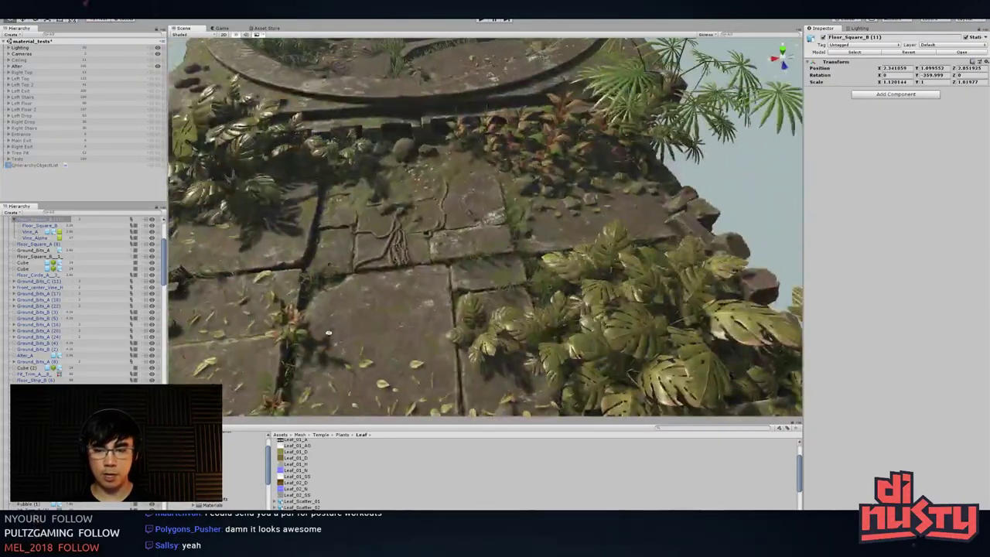
scroll(379, 298, "down", 8)
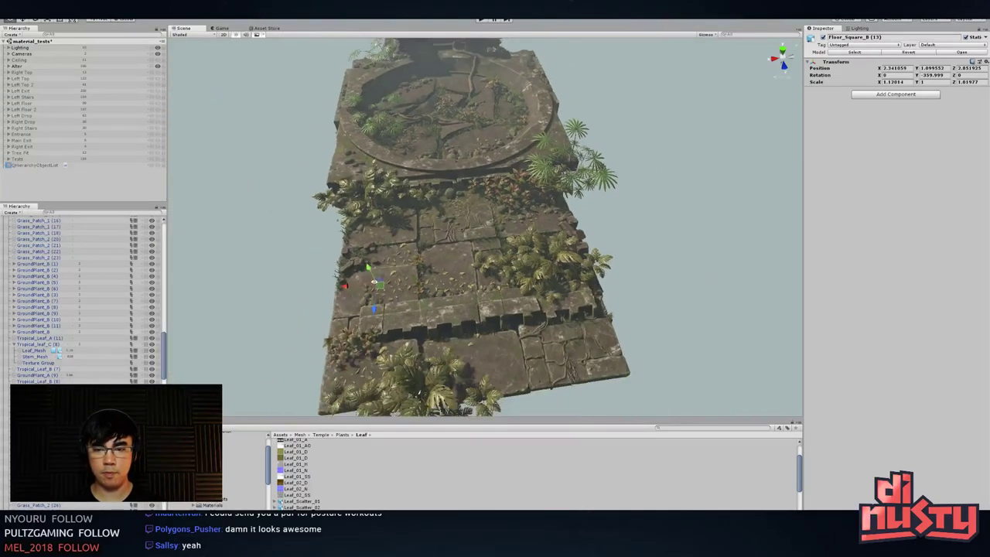
left_click_drag(456, 285, 713, 273)
key("f")
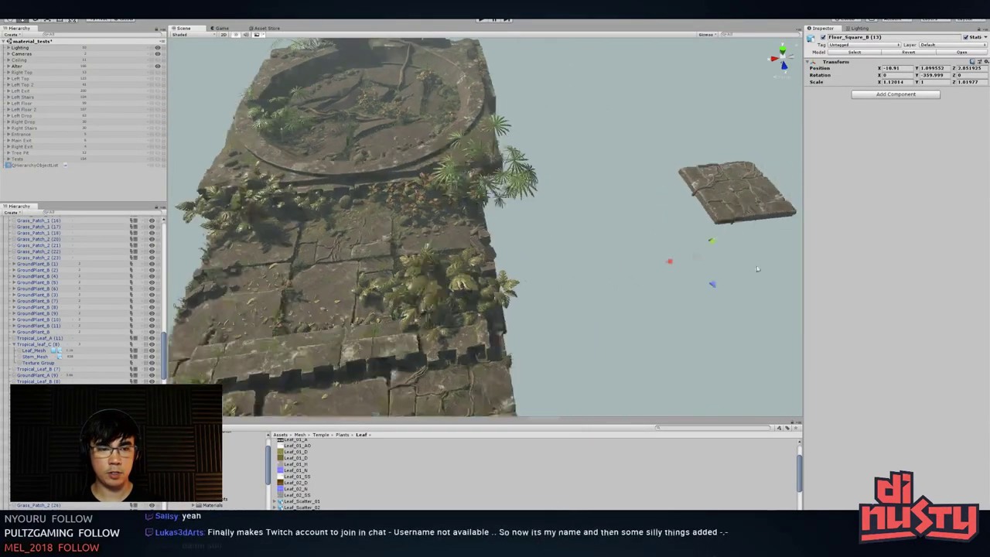
- Examine the isolated tile copy up close, checking how the vines wrap around the stone slabs
left_click(594, 282)
right_click_drag(488, 249, 520, 250, "alt")
left_click_drag(520, 249, 616, 257, "alt")
left_click(619, 259)
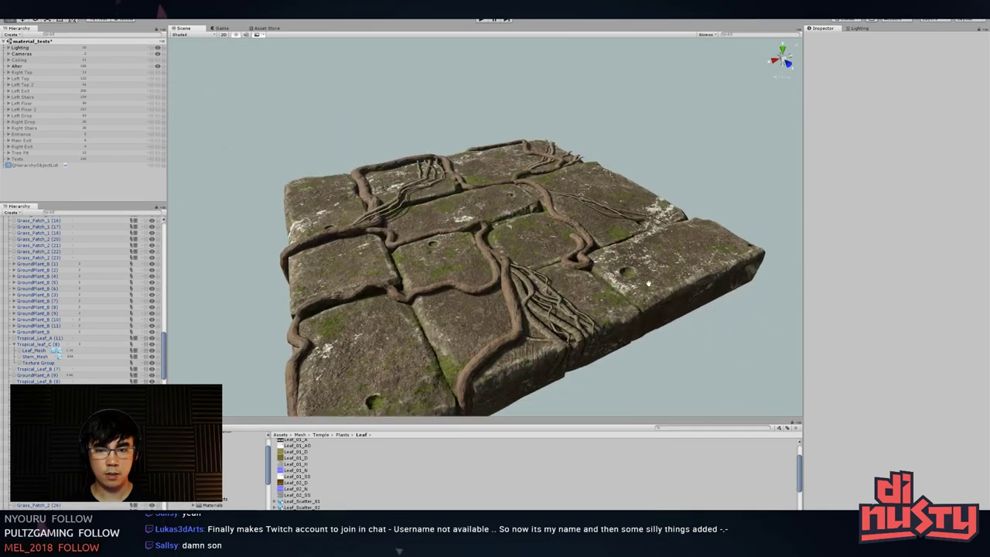
left_click(619, 259)
right_click_drag(600, 278, 558, 280, "alt")
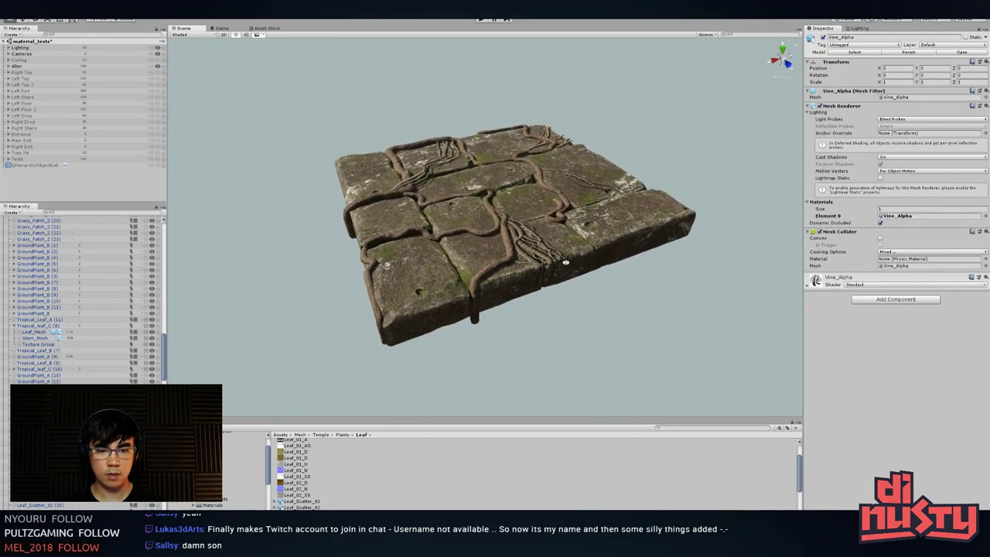
left_click_drag(559, 280, 572, 266, "alt")
- Pull the tile copy apart by raising its Vine_Alpha and Vine_A meshes and lowering its stone base mesh
left_click(568, 248)
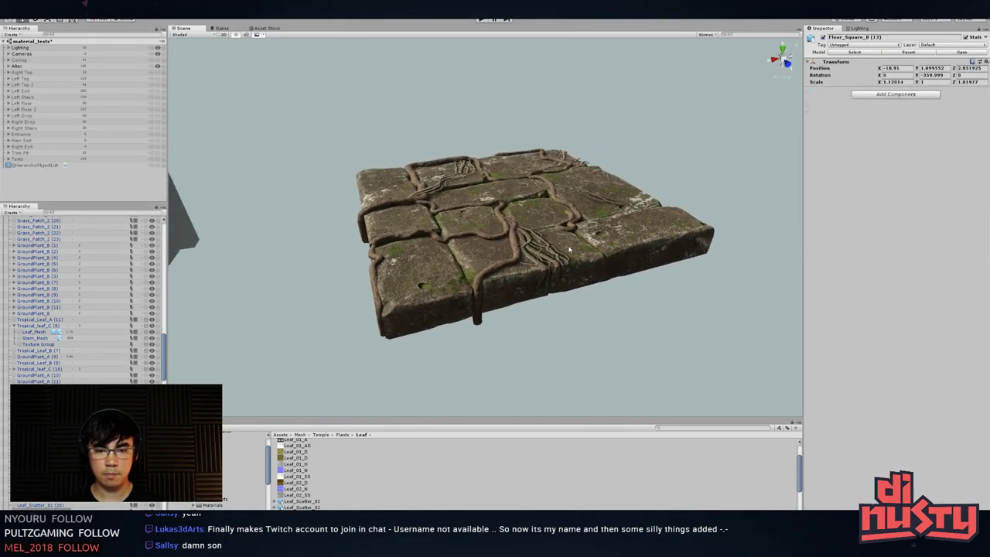
left_click(568, 248)
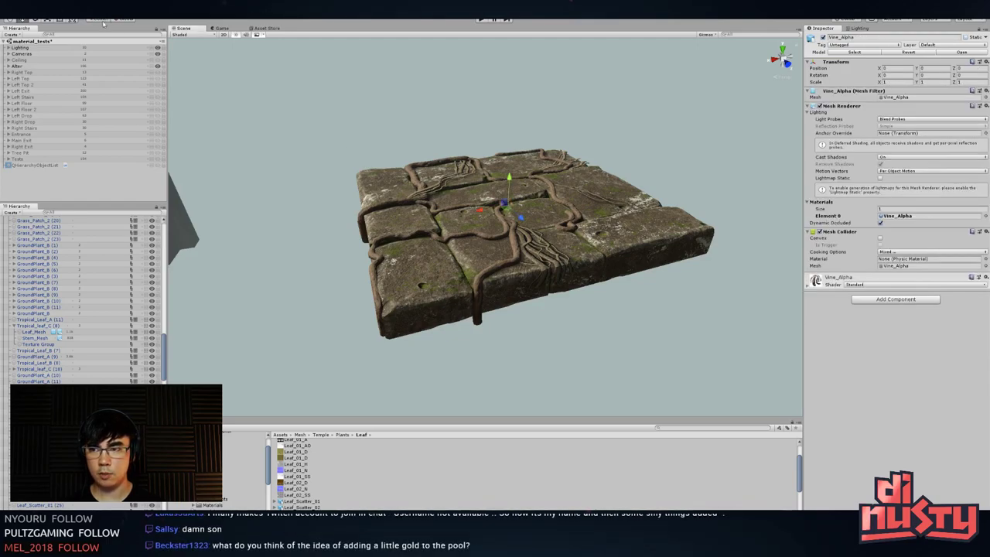
left_click_drag(507, 185, 512, 144)
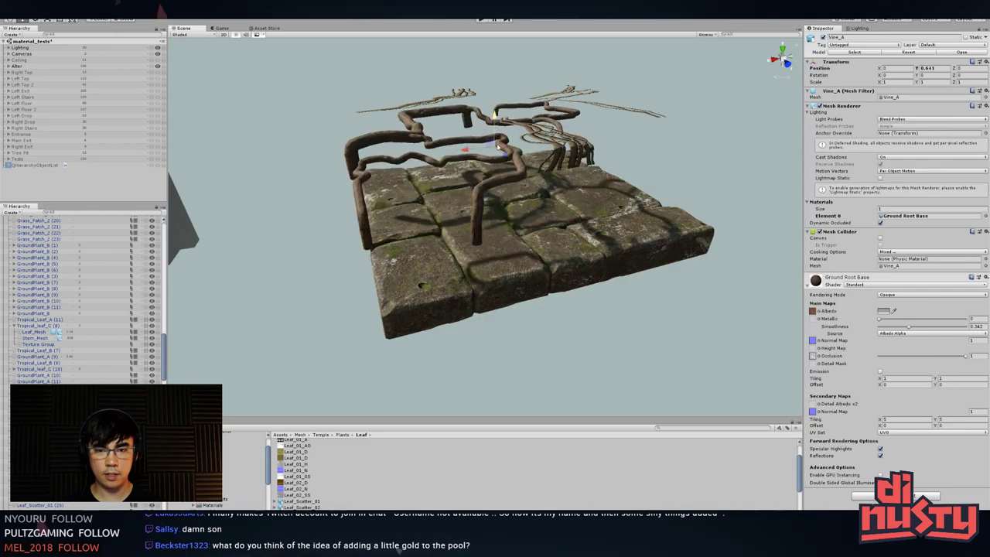
left_click(545, 245)
left_click_drag(506, 185, 505, 247)
- Lower the whole separated tile copy to Y 0.397
left_click(507, 154)
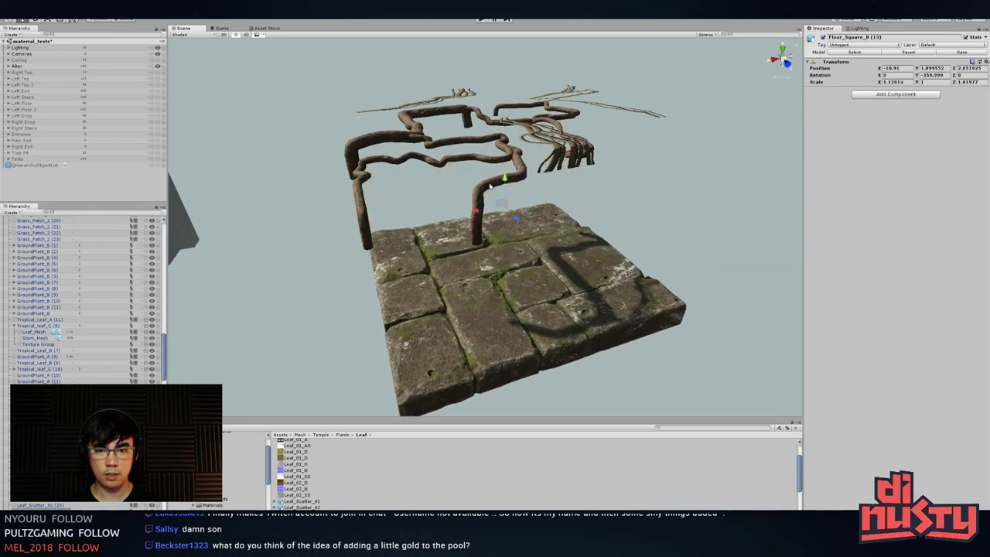
left_click(507, 154)
left_click(496, 134)
left_click(501, 175)
left_click_drag(504, 175, 506, 251)
left_click(506, 252)
left_click(506, 251)
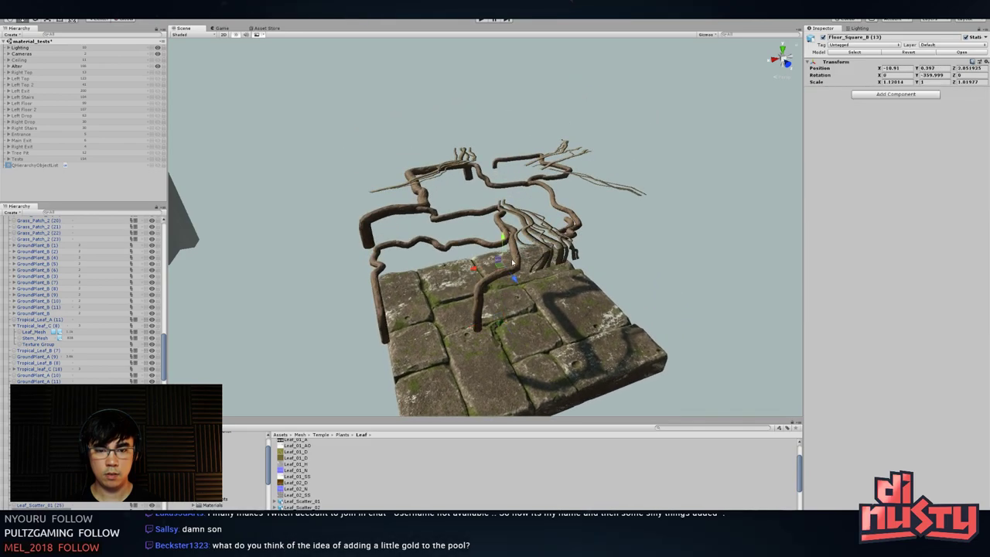
- Lower the copy's Floor_Square_B stone mesh to Y -1.396 and bring the whole tile copy down slightly
left_click(507, 251)
left_click(506, 251)
left_click_drag(503, 296, 502, 334)
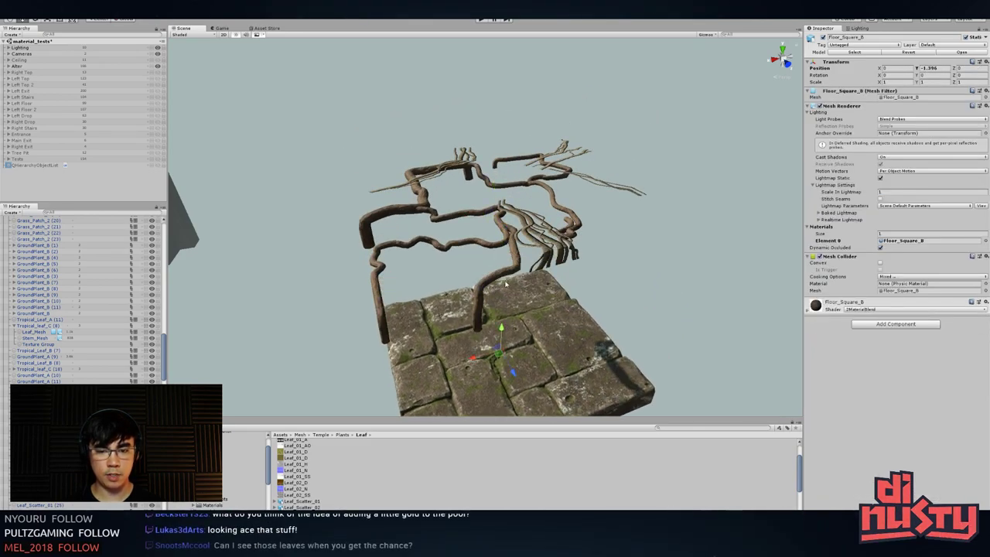
left_click(515, 269)
left_click(515, 269)
left_click(514, 269)
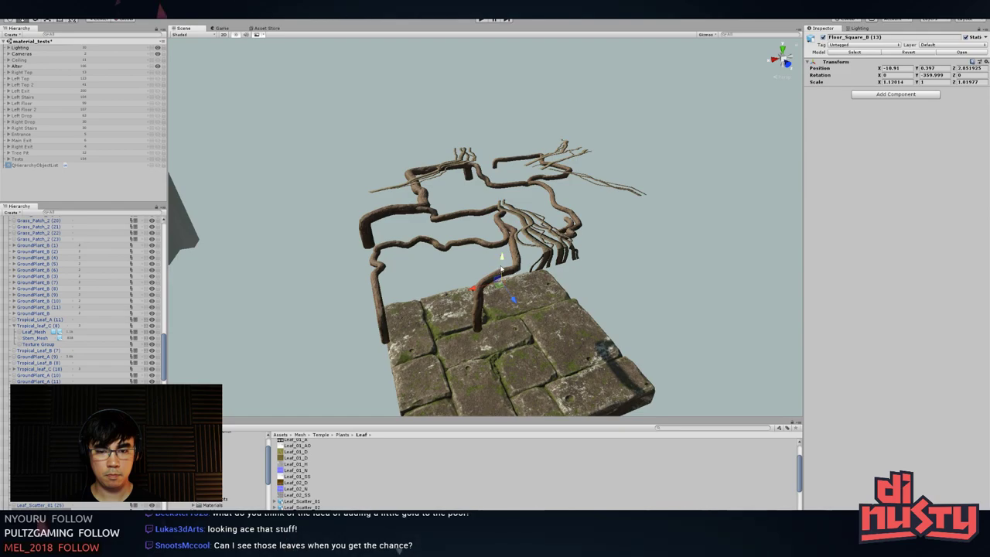
left_click_drag(501, 269, 501, 290)
- Raise the copy's thin Vine_Alpha strands well above the thicker Vine_A vines to separate the two layers
left_click(519, 258)
left_click(519, 259)
left_click(527, 251)
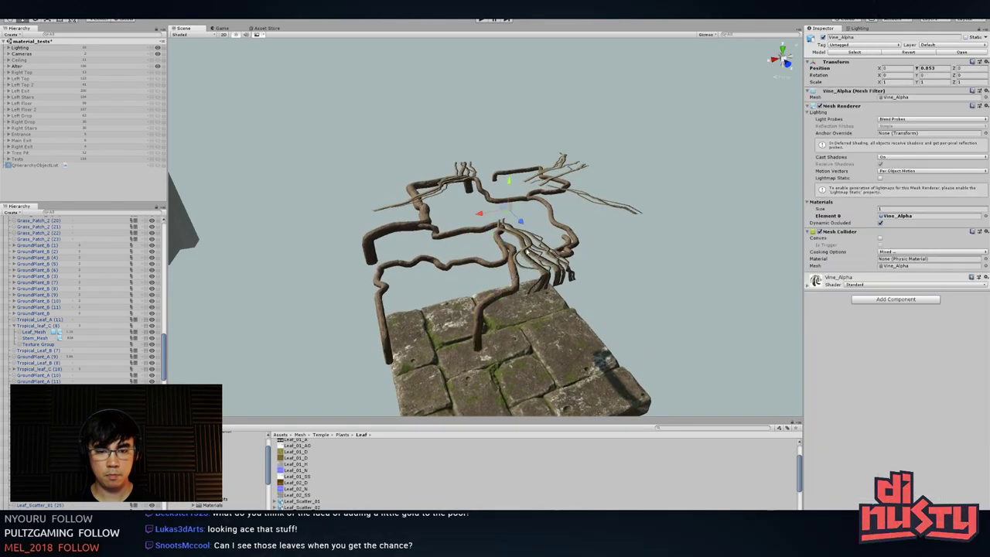
left_click(508, 191)
key("ctrl+z")
left_click_drag(508, 189, 510, 142)
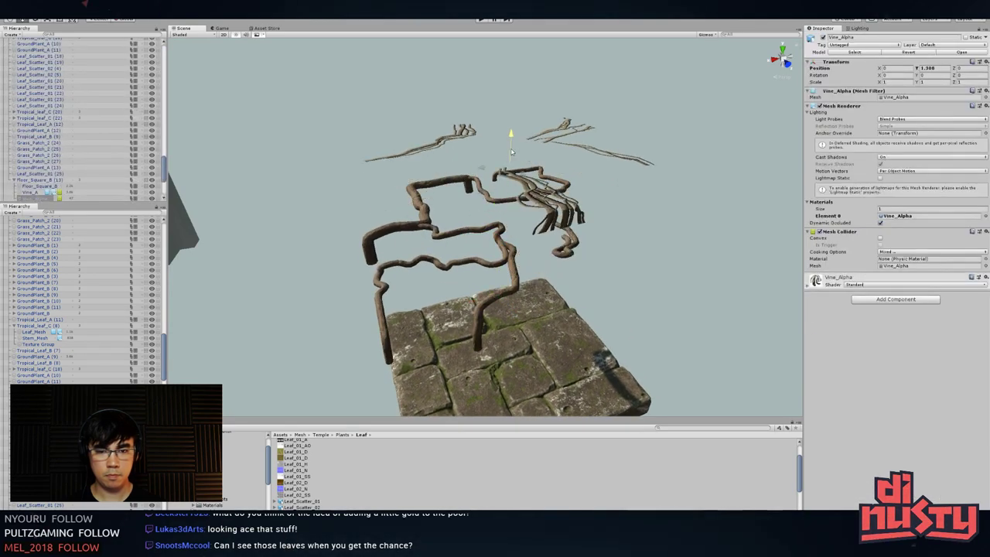
- Delete the separated floor tile copy from the scene
left_click(616, 254)
left_click_drag(616, 254, 592, 309, "alt")
left_click(594, 316)
key("Delete")
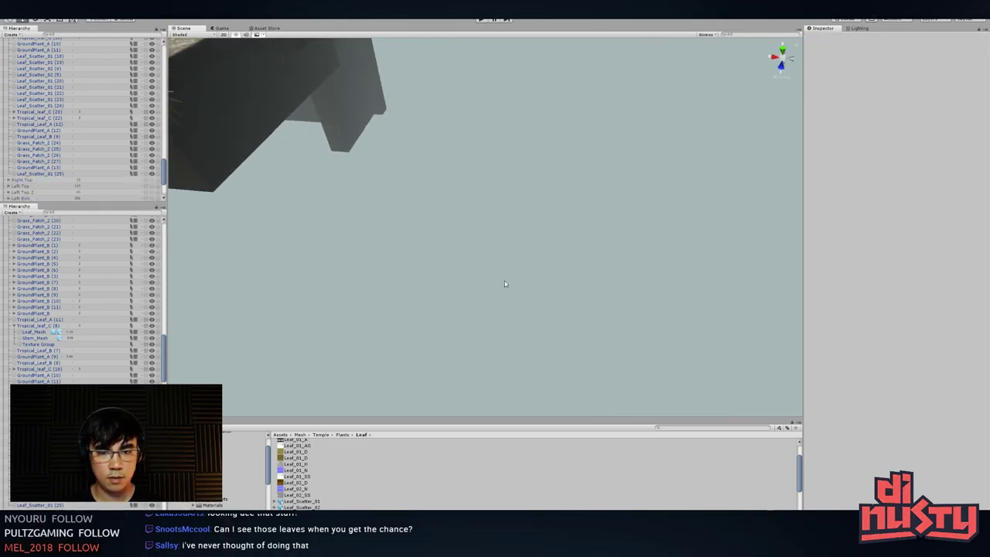
- Examine the palm, the red ground plants and the large-leaved plants in front of the circular pit
middle_click_drag(279, 164, 730, 276)
middle_click_drag(410, 207, 485, 230)
left_click(485, 203)
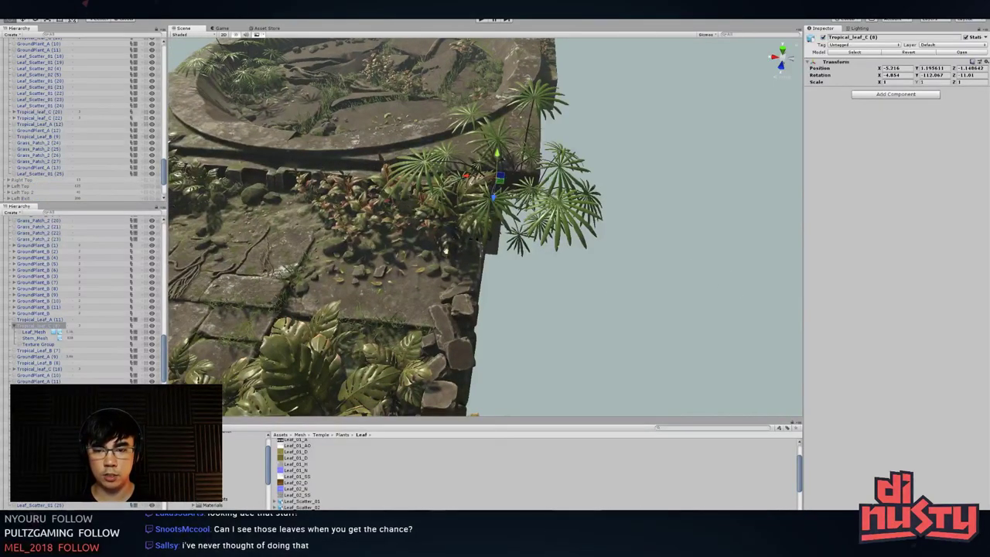
left_click_drag(446, 250, 569, 163, "alt")
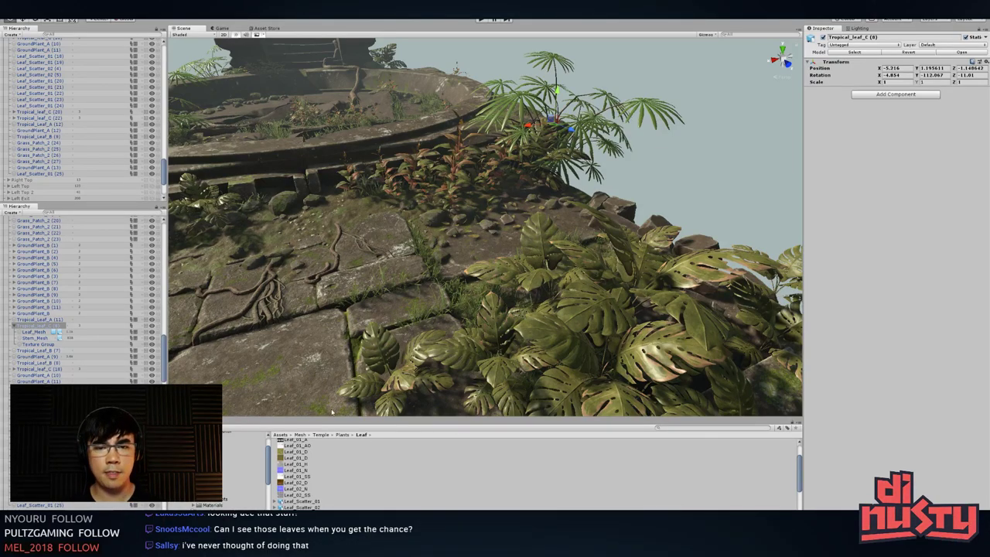
left_click_drag(520, 263, 488, 209, "alt")
left_click(520, 133)
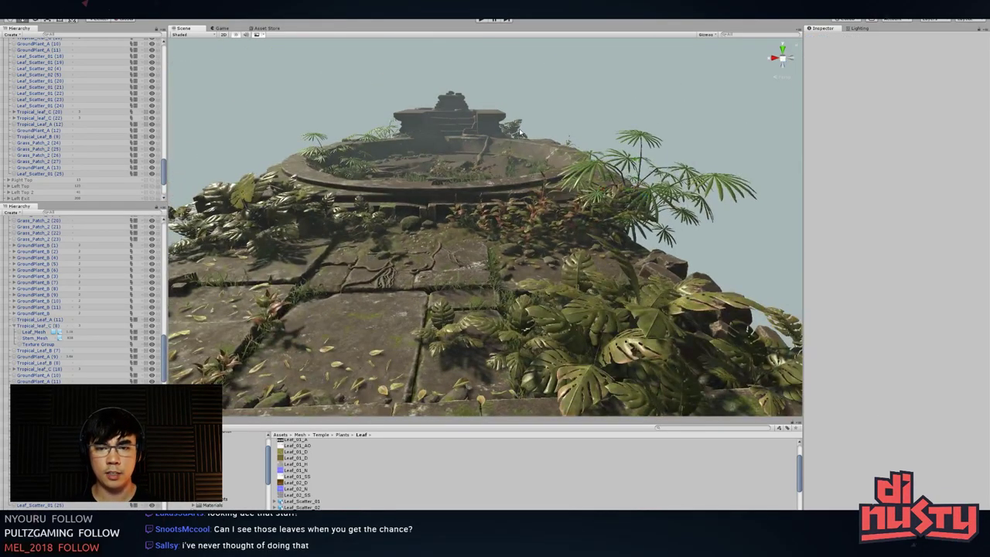
left_click_drag(478, 243, 471, 331, "alt")
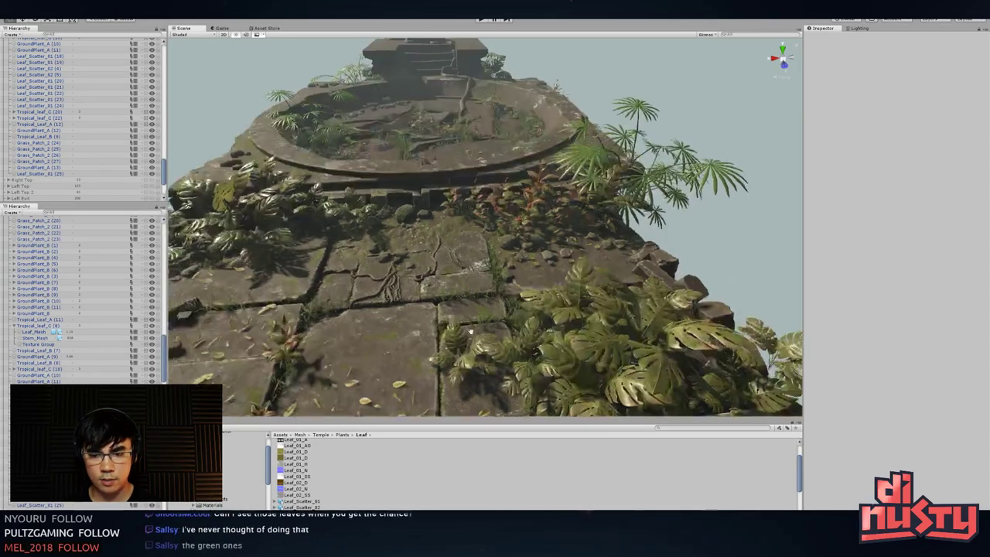
- Select the large-leaved tropical plant beside the stone walkway and switch to Substance Designer
middle_click_drag(471, 331, 518, 237)
left_click_drag(470, 237, 522, 281, "alt")
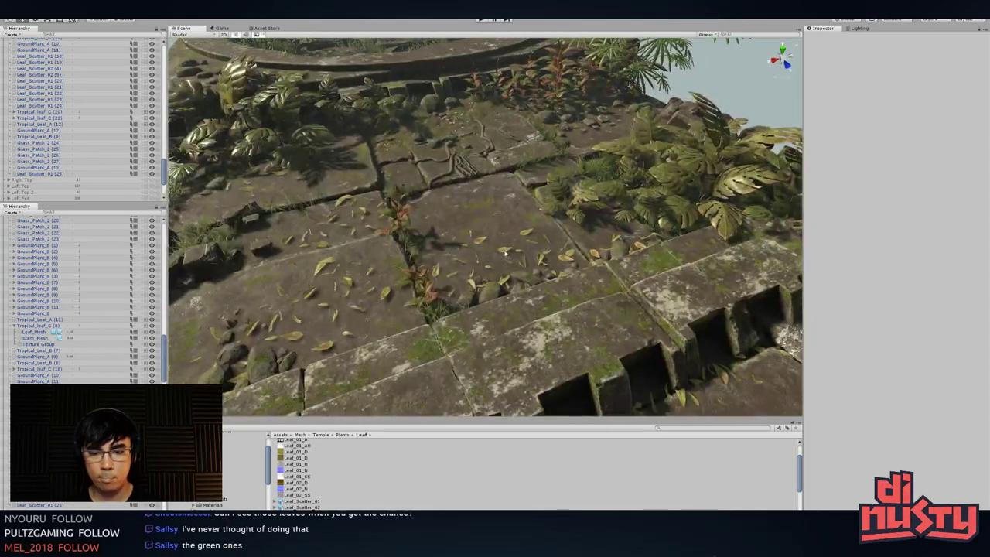
left_click(520, 283)
middle_click_drag(520, 283, 367, 310)
left_click(599, 215)
key("alt+Tab")
key("alt+Tab")
key("alt+Tab")
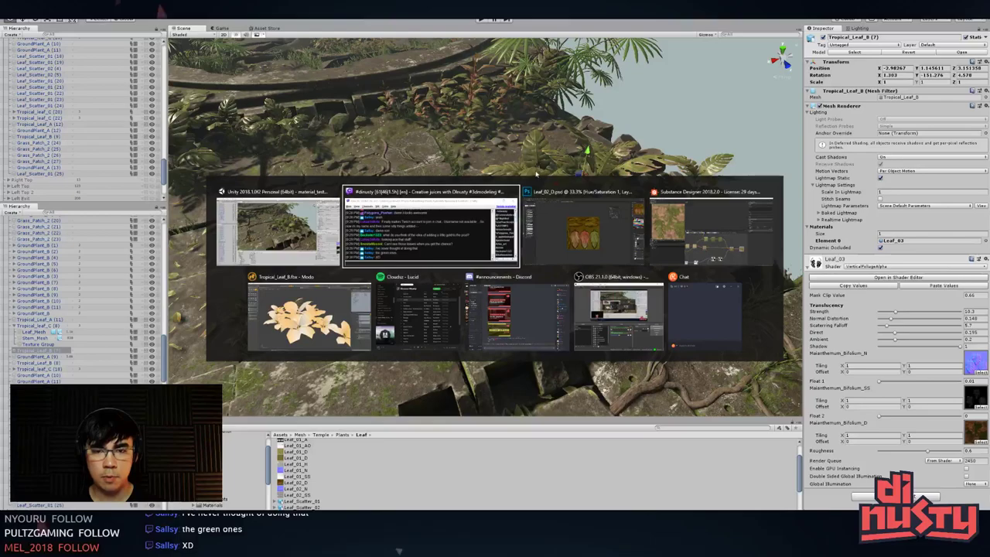
- Examine the leaf material's node graph and its base colour texture, including the veins and spots up close
scroll(467, 362, "down", 6)
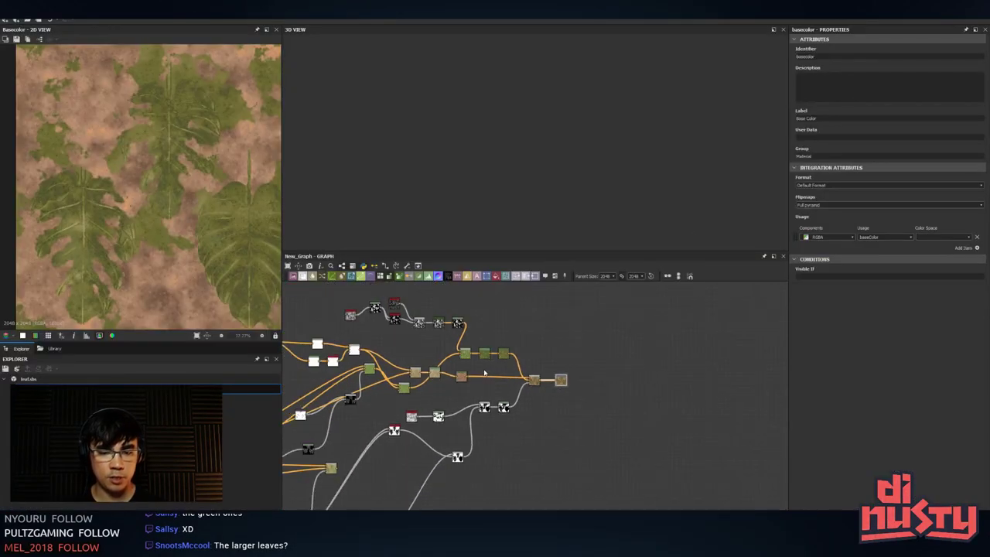
middle_click_drag(486, 374, 663, 339)
scroll(663, 339, "up", 1)
scroll(121, 171, "down", 5)
scroll(122, 171, "up", 8)
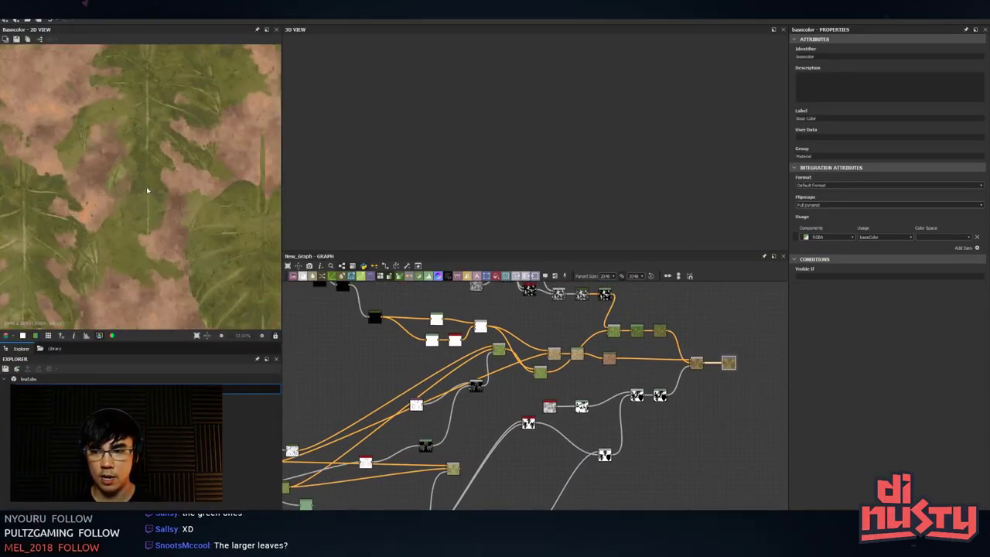
scroll(168, 173, "up", 2)
middle_click_drag(224, 232, 144, 184)
scroll(131, 225, "up", 2)
scroll(131, 225, "up", 3)
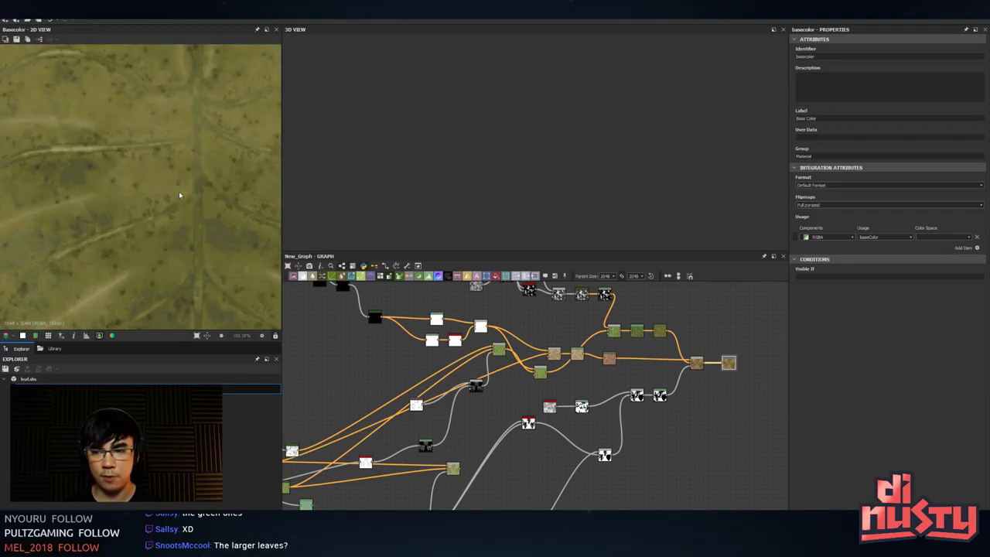
scroll(181, 194, "down", 3)
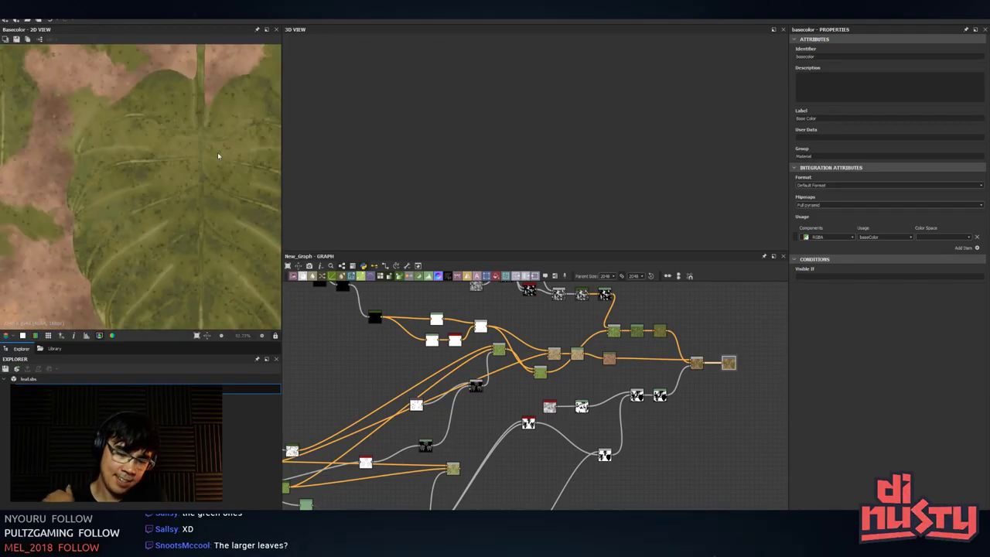
- Examine the leaf graph's source nodes: the leaf vein bitmap, its high-quality blur, the Normal node and the normal blend
key("ctrl+z")
middle_click_drag(372, 507, 540, 409)
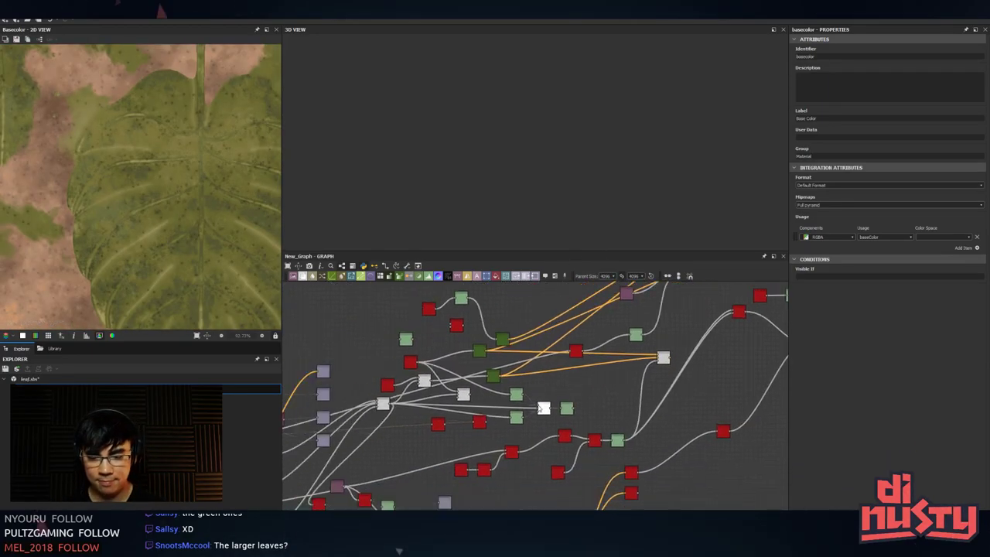
scroll(417, 410, "up", 3)
left_click(398, 386)
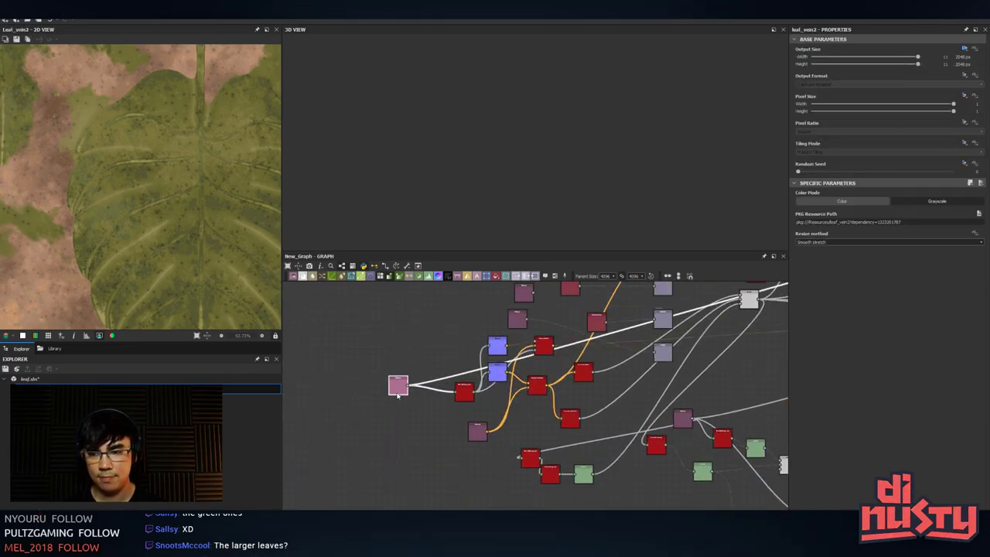
double_click(466, 394)
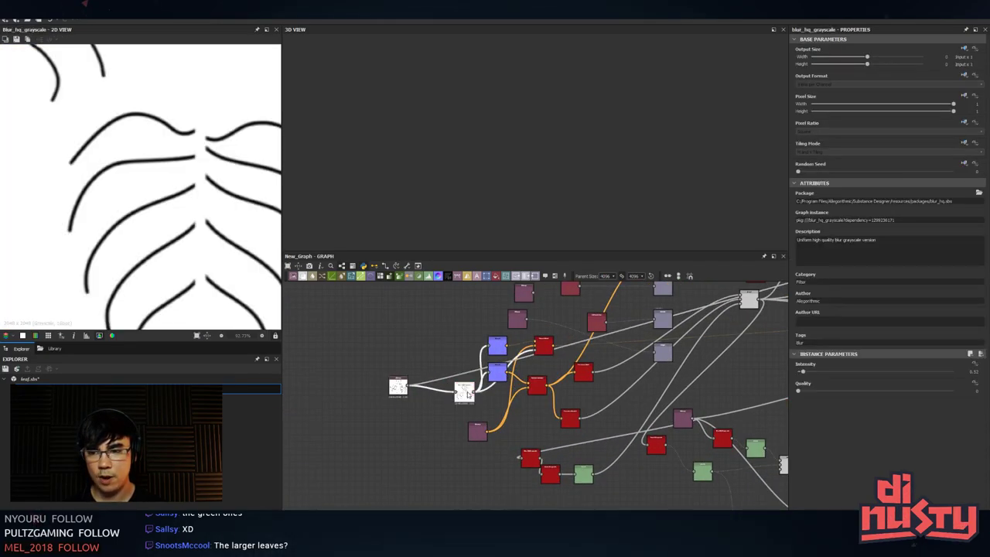
middle_click_drag(468, 366, 388, 366)
scroll(388, 366, "up", 1)
double_click(427, 348)
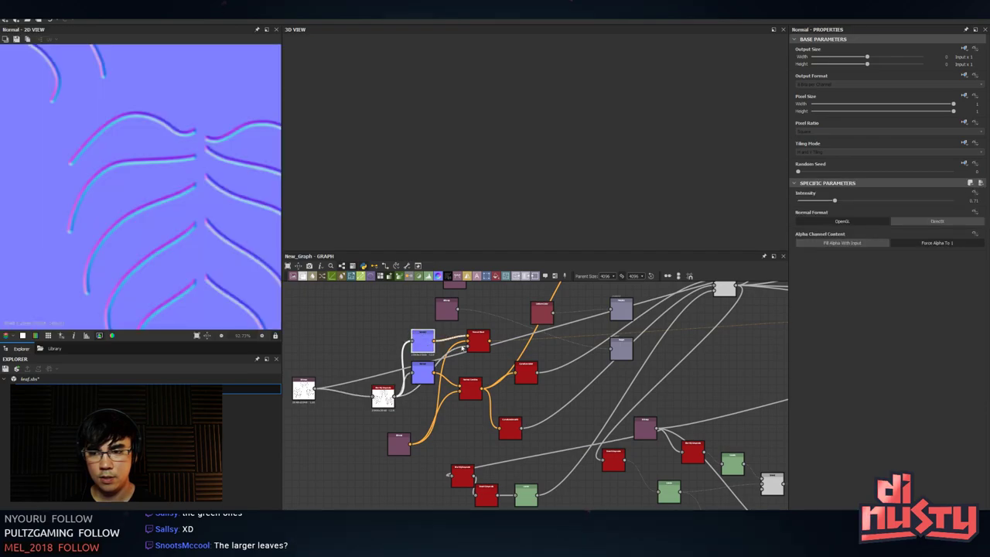
double_click(475, 344)
scroll(475, 346, "down", 5)
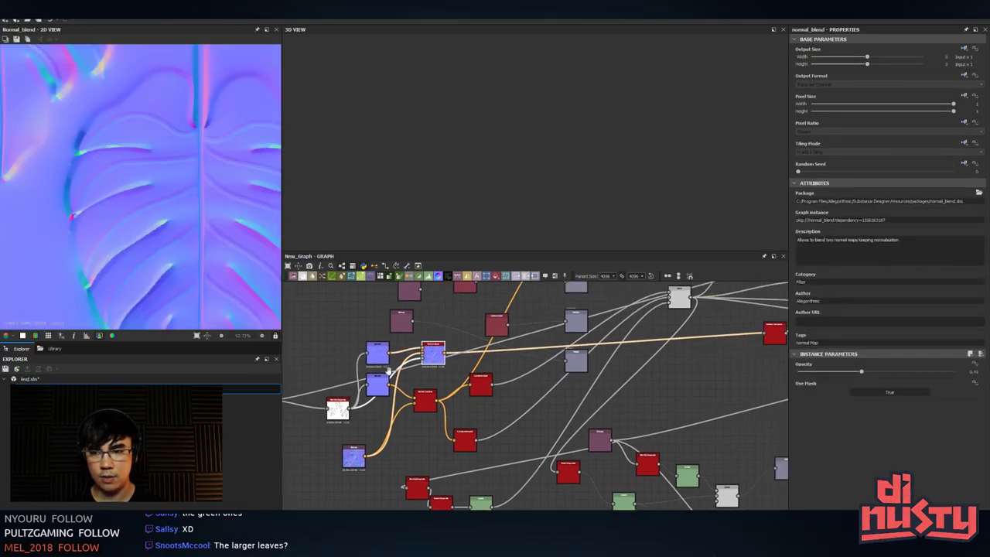
scroll(595, 417, "up", 3)
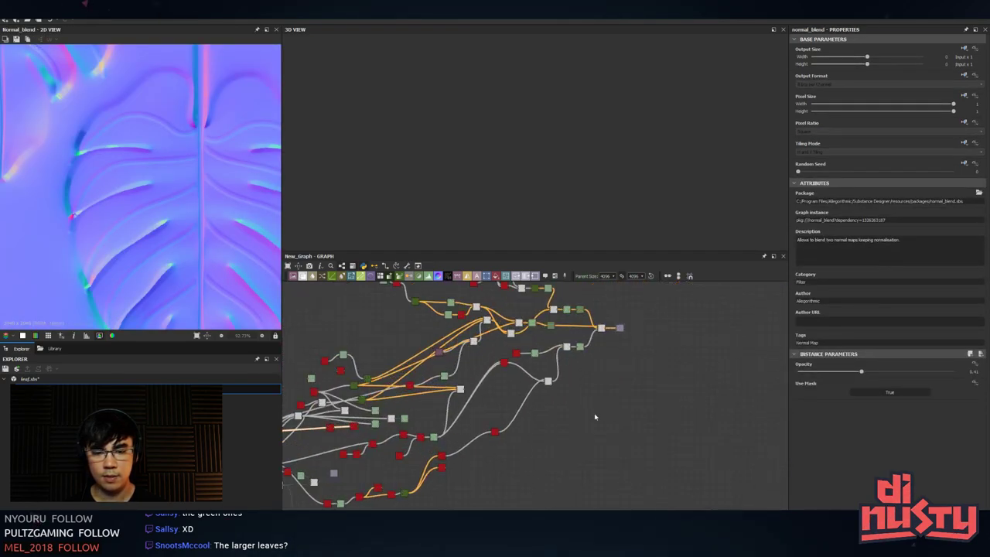
- Examine the graph's base colour output and the final Blend node that feeds it
left_click(620, 328)
middle_click_drag(631, 341, 630, 362)
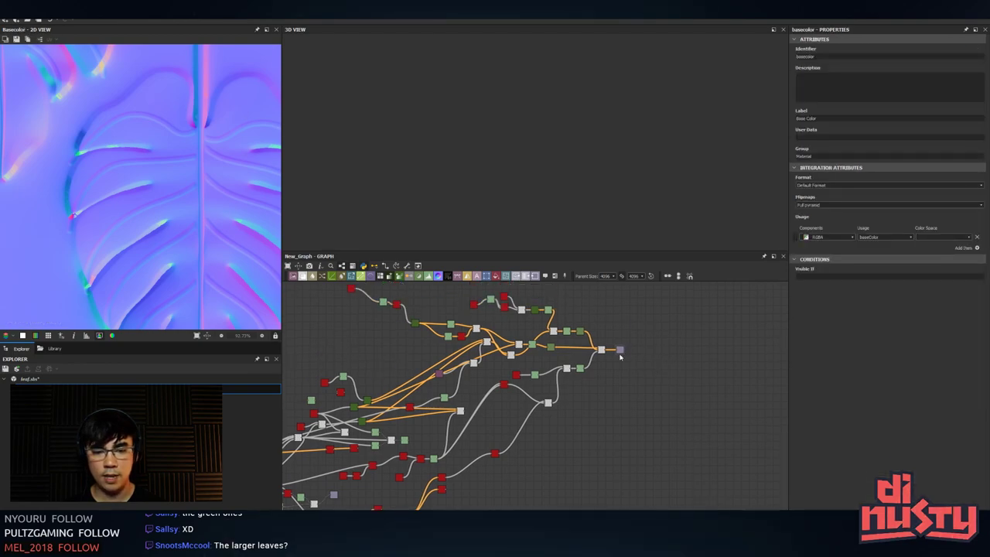
scroll(622, 354, "up", 5)
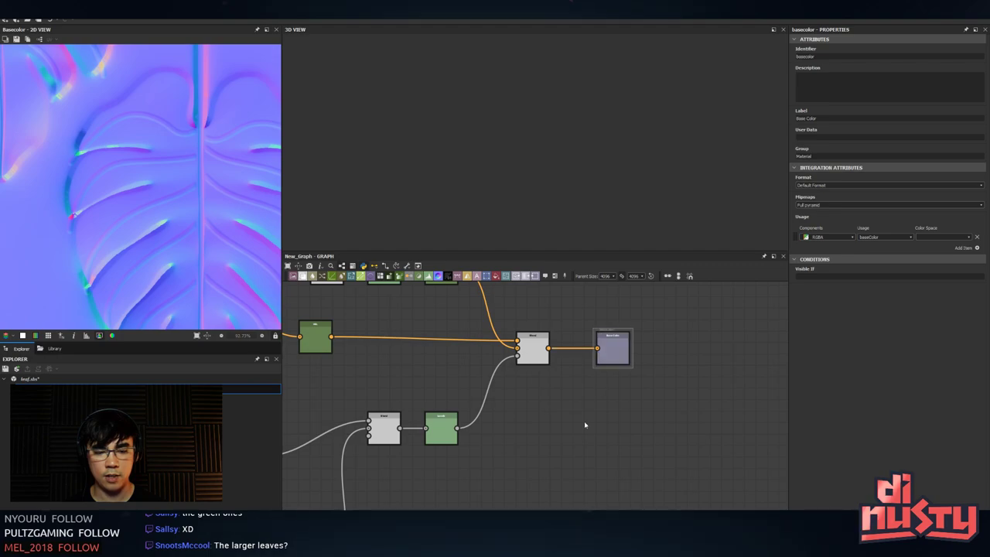
left_click(535, 356)
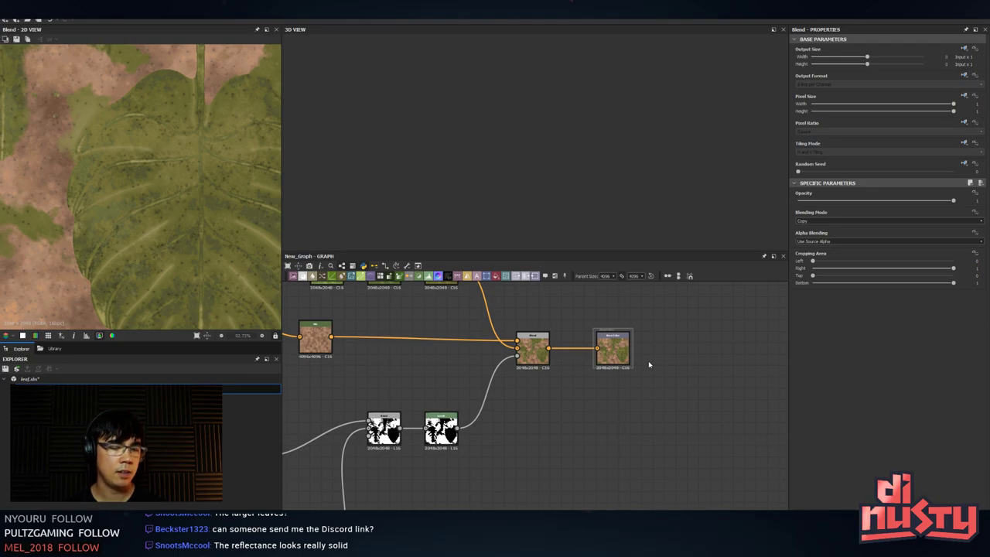
- Switch to Unity and select the palm-like tropical plant at the corner beside the circular pit
key("alt+Tab")
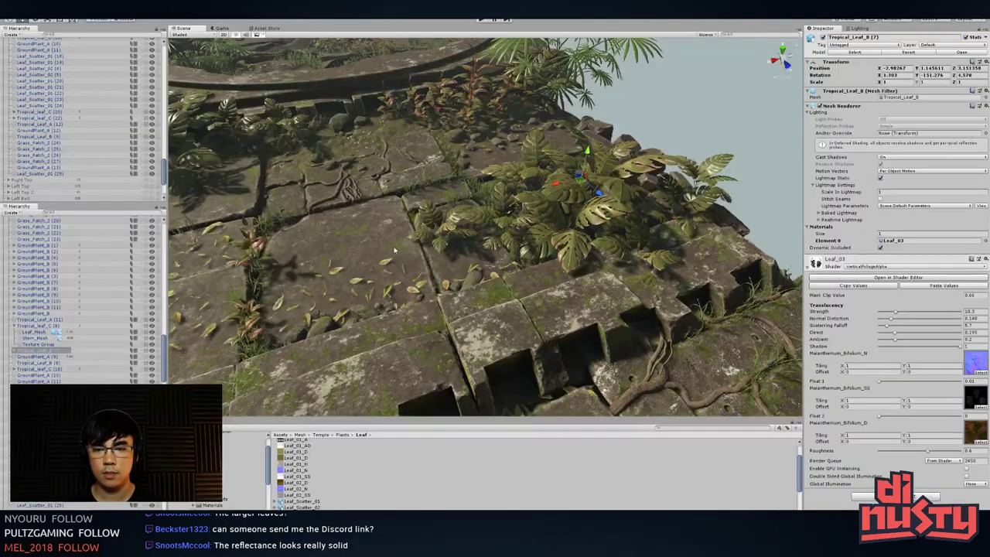
scroll(395, 250, "down", 3)
middle_click_drag(638, 78, 585, 235)
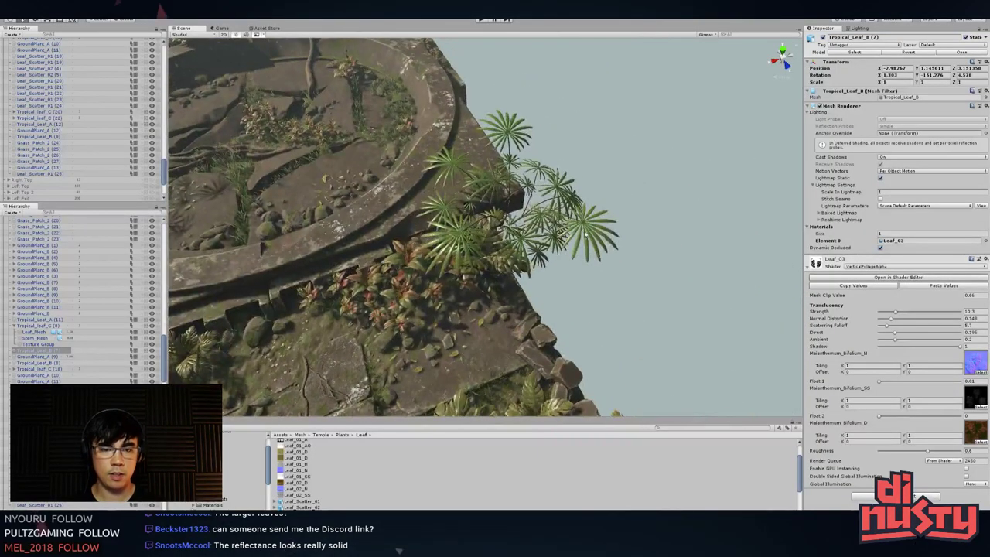
left_click(586, 234)
scroll(585, 235, "up", 4)
middle_click_drag(656, 264, 548, 269)
scroll(548, 268, "up", 2)
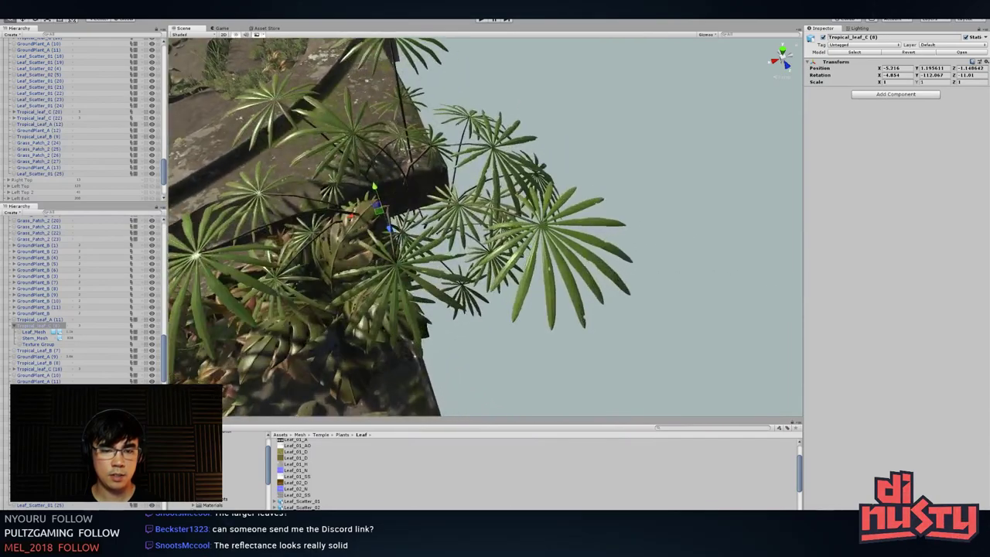
- Select the palm plant's Leaf_Mesh and open the diffuse texture assigned in its Leaf_05 material
left_click(56, 332)
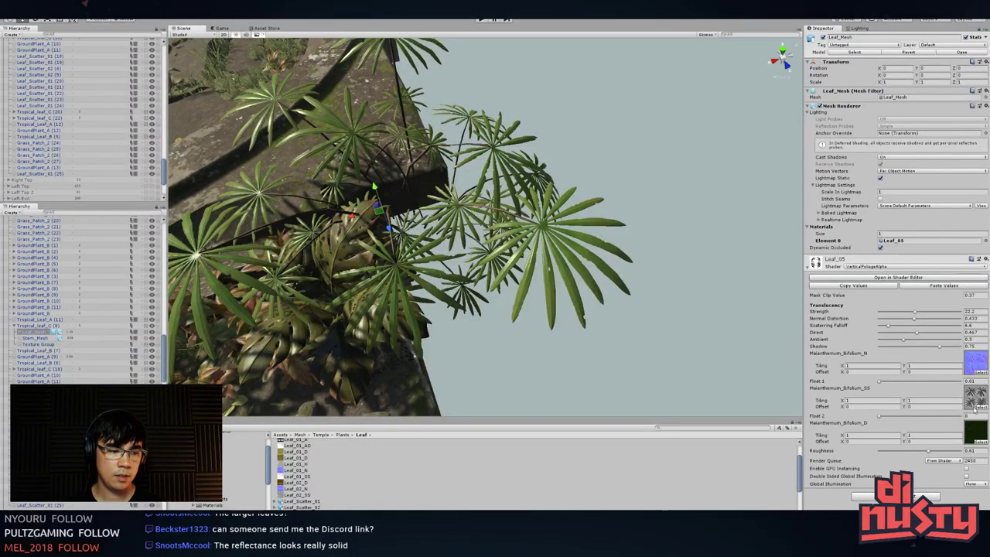
double_click(975, 431)
key("alt+Tab")
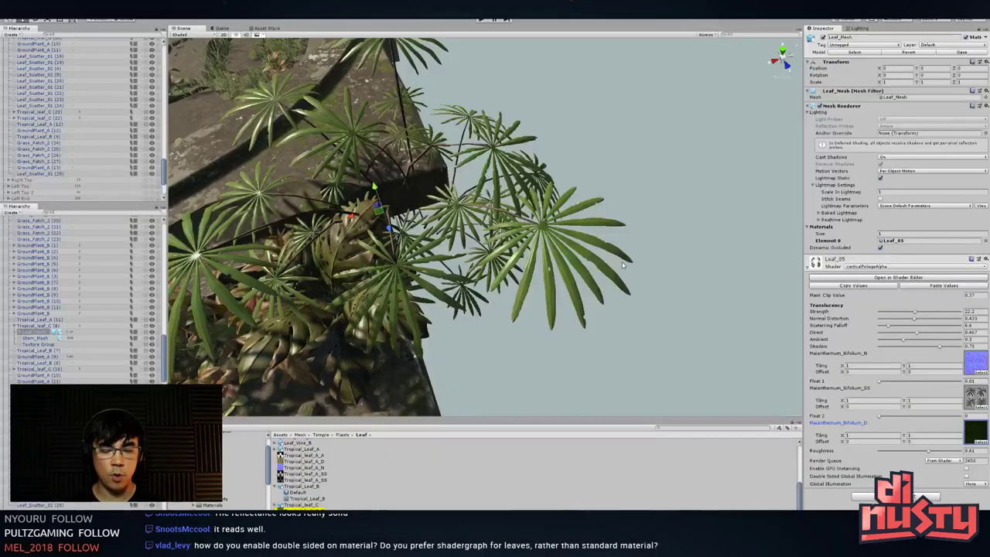
key("alt+Tab")
key("alt+Tab")
- Examine the underside of one palm leaf up close, including the light passing through its fronds
left_click_drag(564, 232, 541, 236, "alt")
middle_click_drag(542, 236, 418, 251)
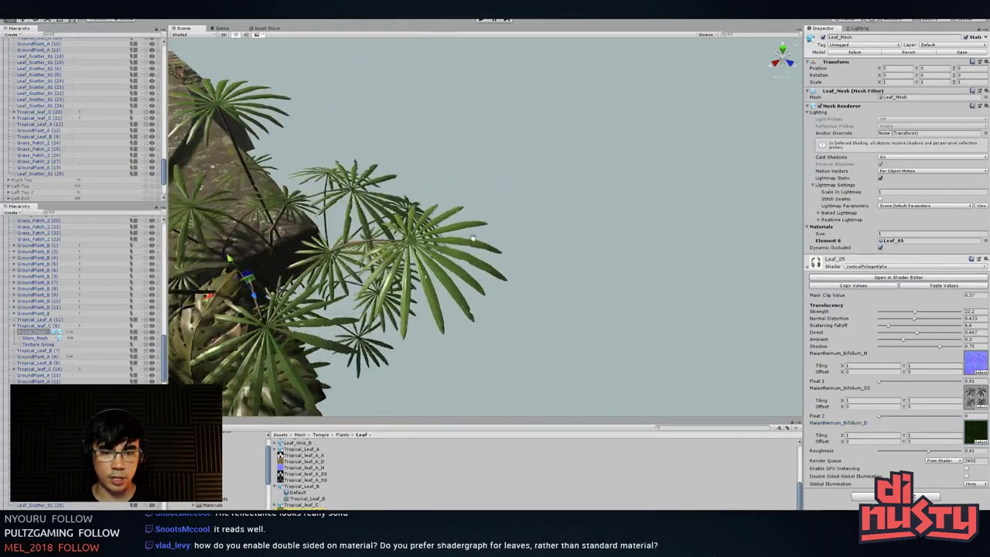
left_click_drag(417, 309, 379, 263, "alt")
right_click_drag(372, 263, 433, 280, "alt")
left_click_drag(433, 280, 580, 334, "alt")
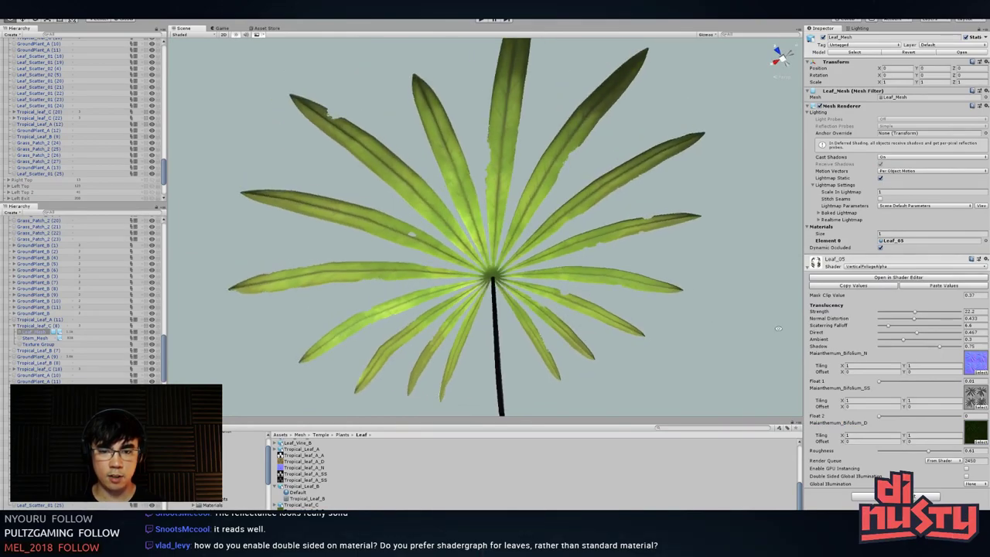
- Switch to Photoshop and examine the palm leaf's colour texture and the veins in its grayscale subsurface map
key("alt+Tab")
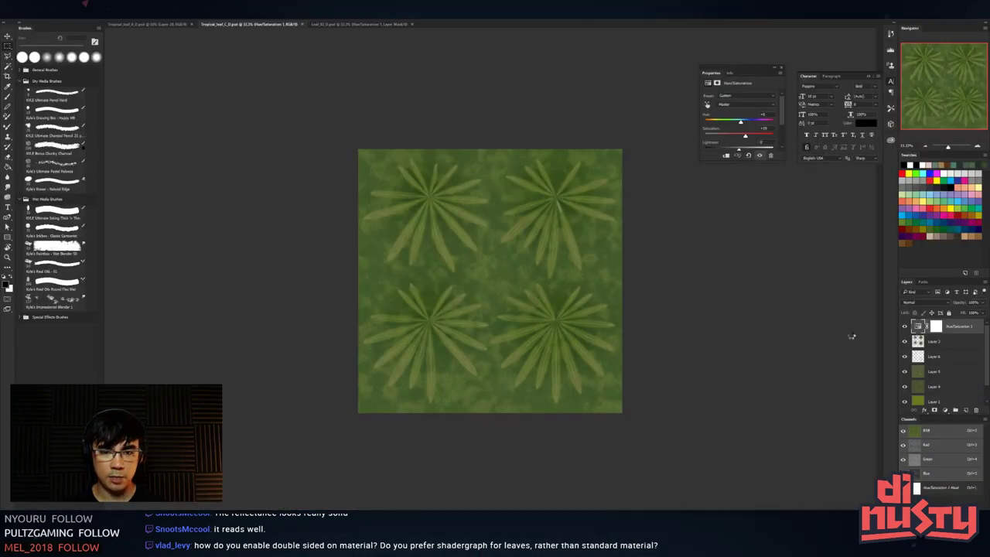
key("ctrl+plus")
key("ctrl+plus")
key("ctrl+plus")
key("ctrl+plus")
left_click_drag(706, 414, 690, 488)
left_click_drag(582, 329, 619, 409)
key("ctrl+minus")
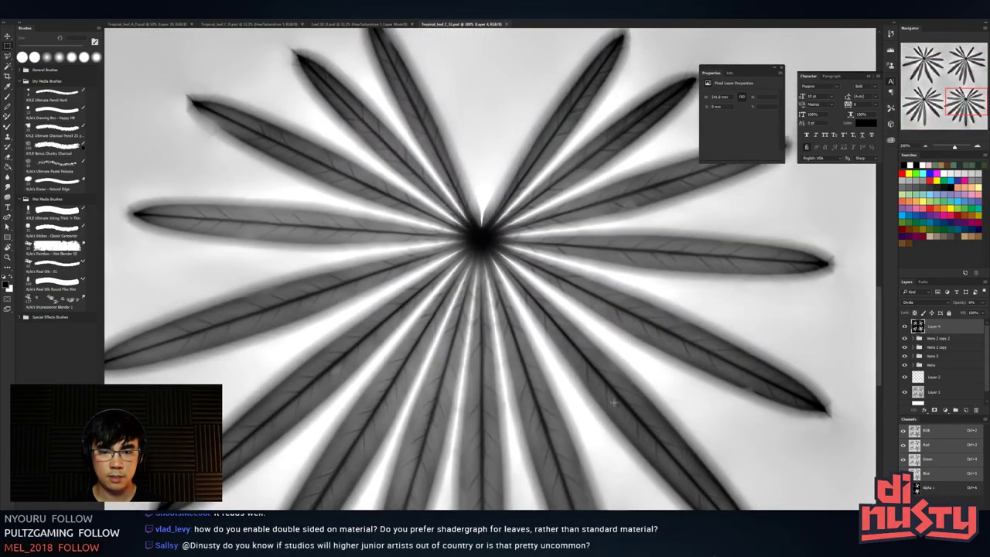
key("alt+Tab")
key("alt+Tab")
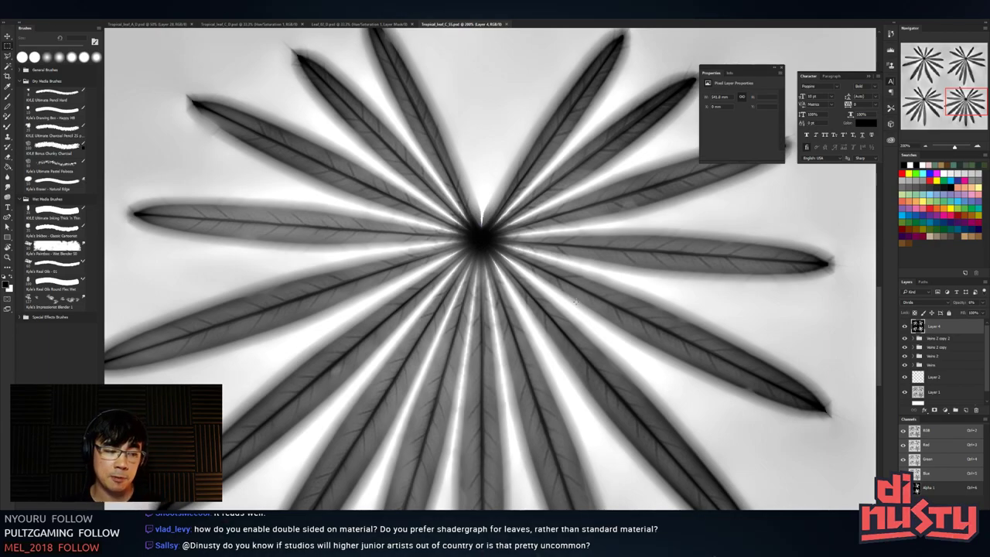
- Return to Unity and examine the red ground plants before the pit and the palms and ground plants inside it
key("alt+Tab")
left_click_drag(468, 244, 579, 318, "alt")
left_click(607, 346)
left_click(576, 279)
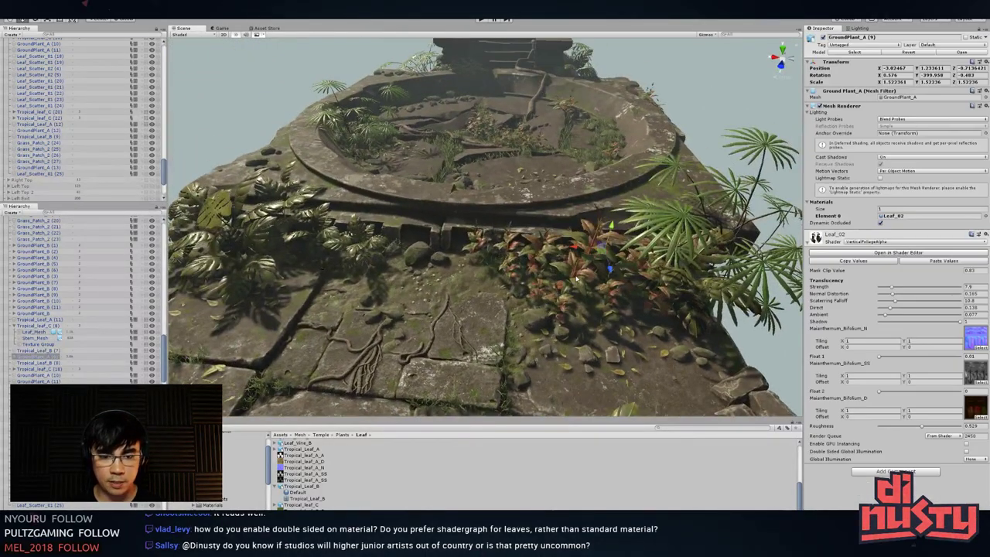
left_click(339, 118)
key("f")
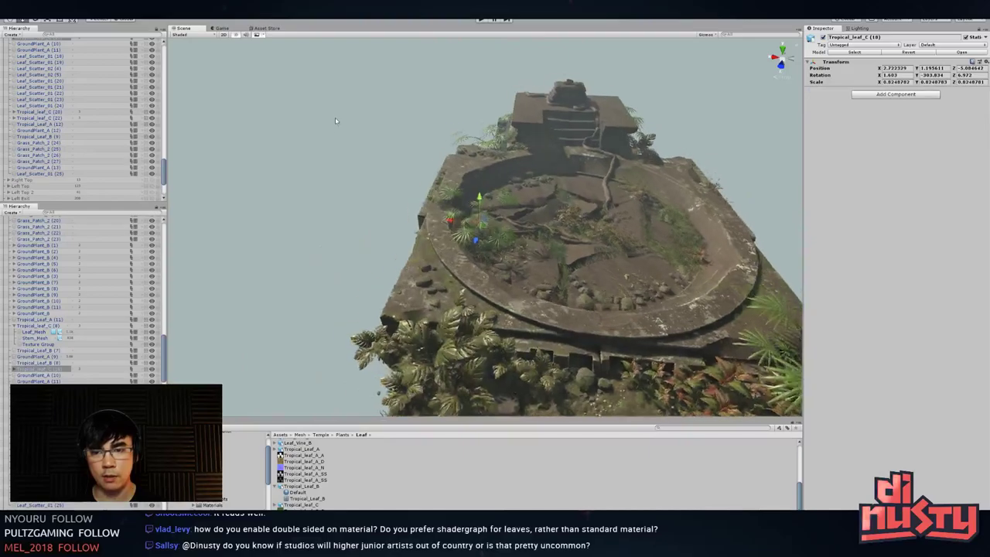
left_click(335, 120)
left_click_drag(336, 120, 524, 281, "alt")
middle_click_drag(524, 281, 519, 256)
left_click_drag(520, 256, 560, 303, "alt")
right_click_drag(559, 303, 630, 276, "alt")
left_click(536, 242)
key("f")
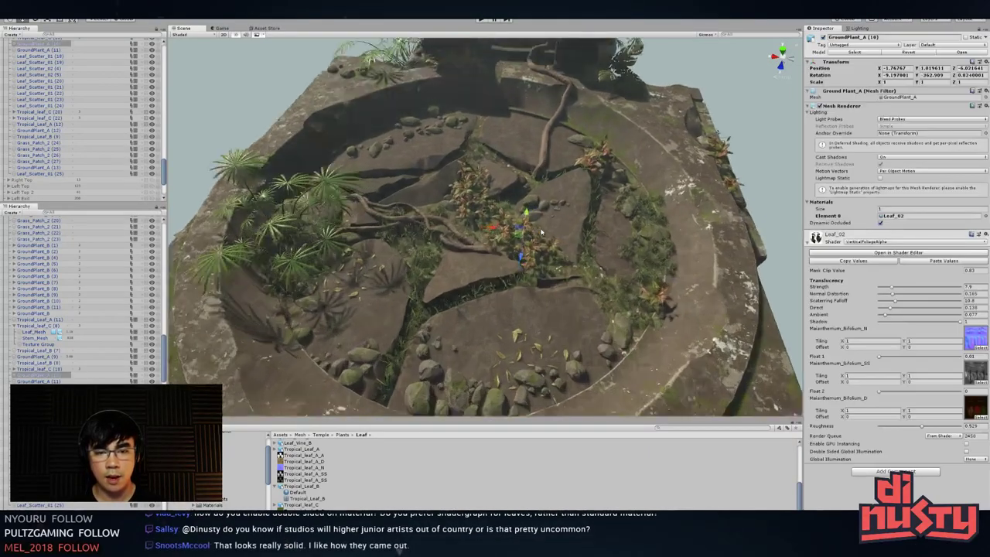
- Examine the plants and grass along the pit's inner edge, the pit's stone ring and the overall temple composition
left_click_drag(498, 291, 531, 261, "alt")
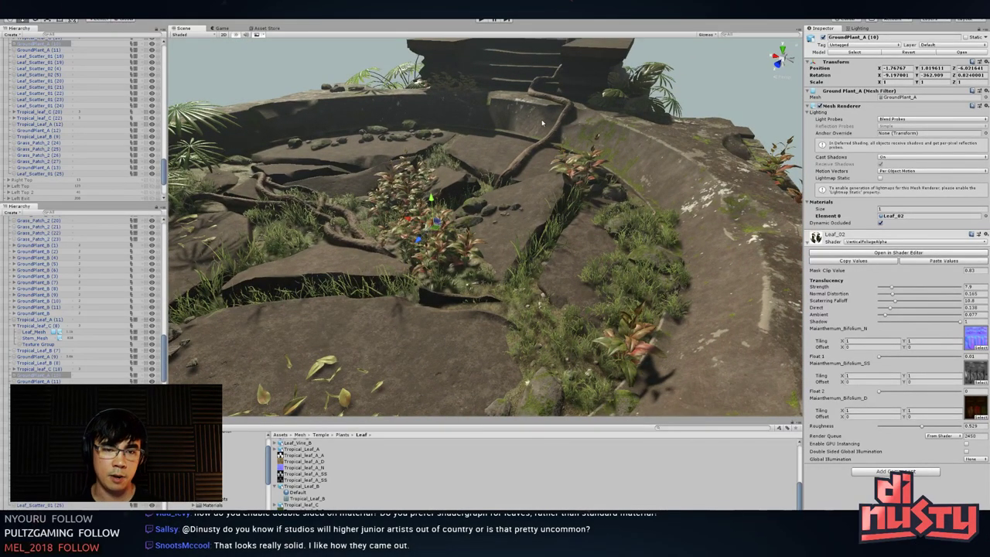
left_click(578, 164)
key("f")
left_click_drag(581, 166, 623, 138, "alt")
left_click(671, 99)
left_click_drag(673, 108, 619, 205, "alt")
right_click_drag(619, 205, 379, 233, "alt")
left_click_drag(379, 232, 597, 153, "alt")
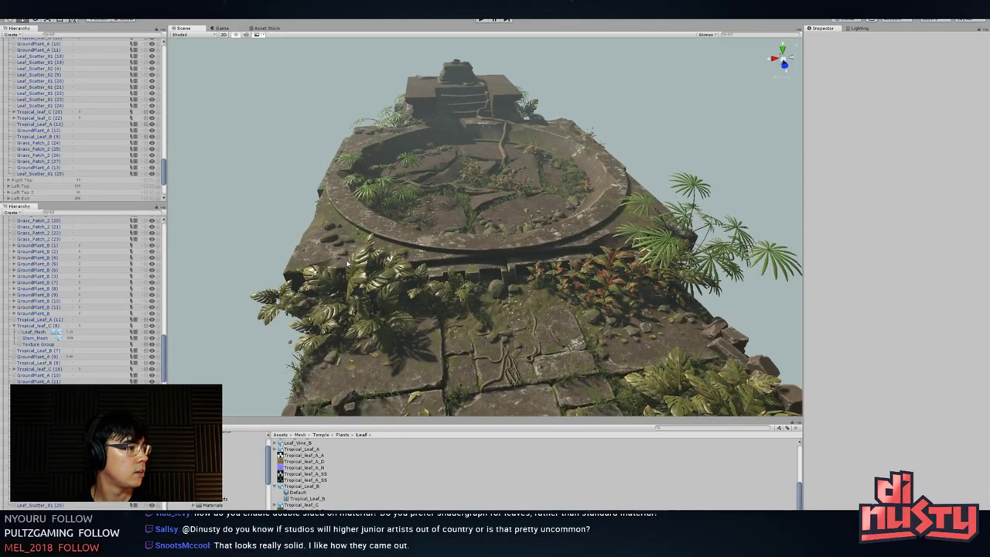
left_click(564, 136)
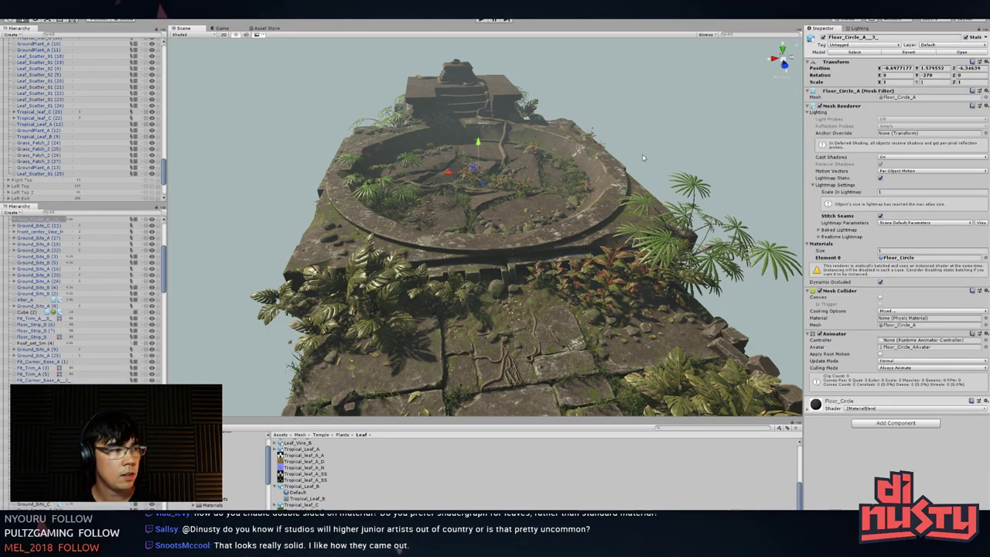
middle_click_drag(600, 186, 571, 175)
left_click(658, 128)
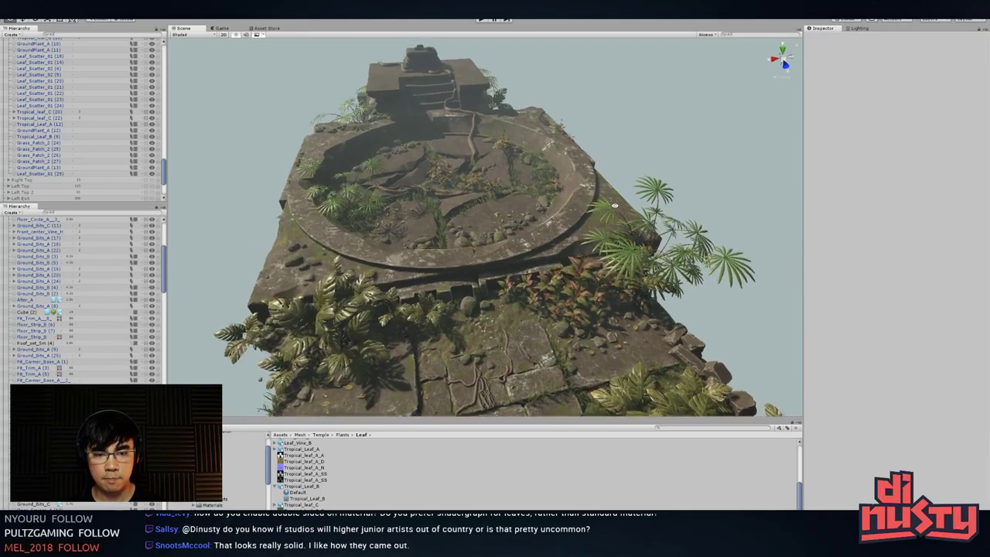
- Duplicate a leaf scatter patch and place the leaves on the vine-covered tile in front of the pit
middle_click_drag(520, 322, 491, 226)
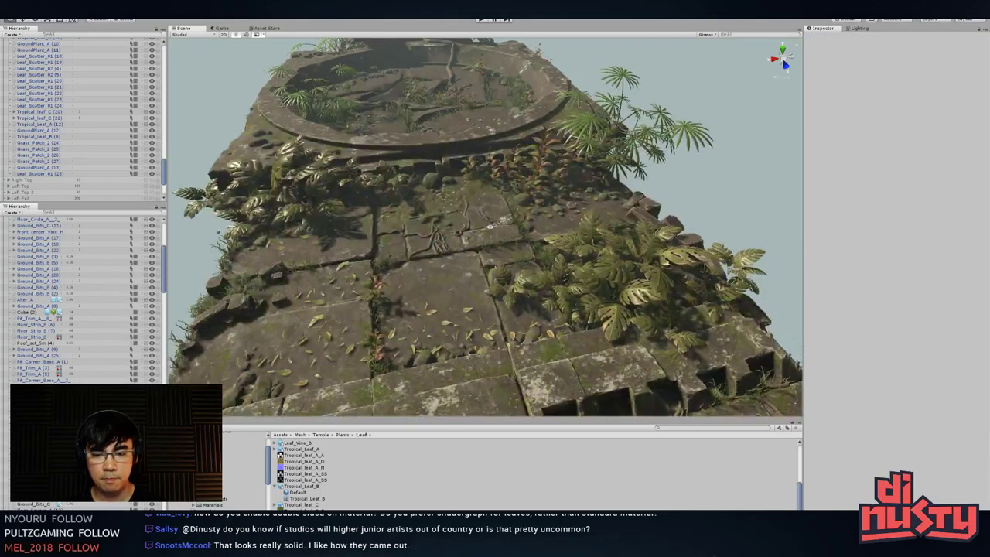
left_click(357, 279)
mouse_move(340, 299)
left_mouse_down()
mouse_move(453, 269)
mouse_move(462, 227)
mouse_move(492, 225)
left_mouse_up()
key("ctrl+d")
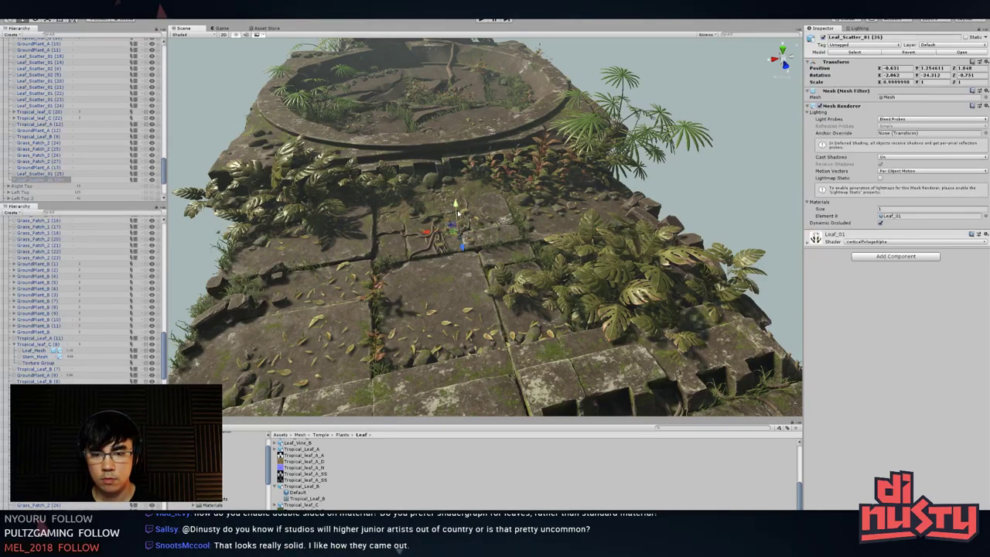
right_click_drag(457, 211, 580, 259, "alt")
left_click_drag(580, 259, 647, 269, "alt")
left_click(647, 269)
right_click_drag(647, 269, 611, 259, "alt")
left_click_drag(611, 259, 615, 218, "alt")
- Collapse the Alter group in the hierarchy and save the scene
scroll(39, 145, "down", 5)
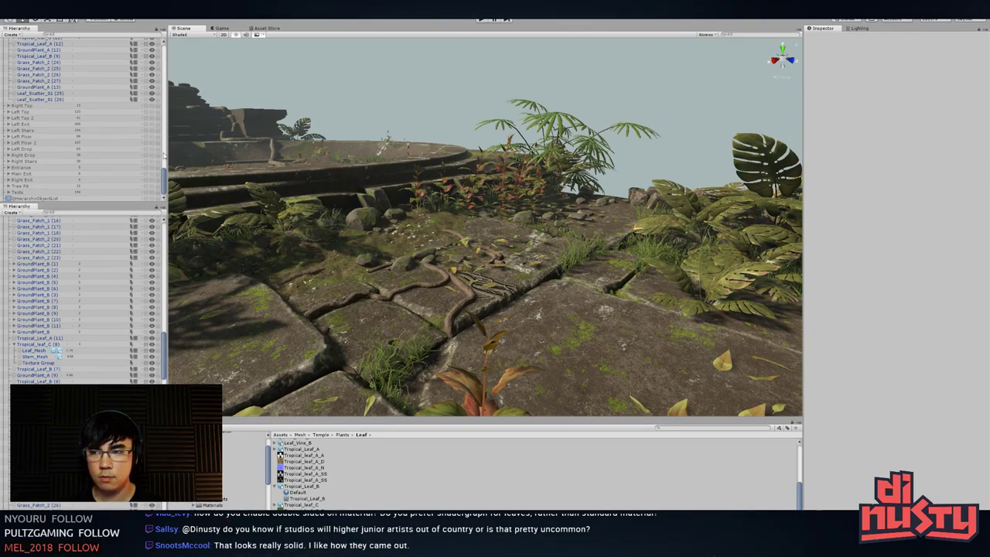
scroll(85, 112, "up", 15)
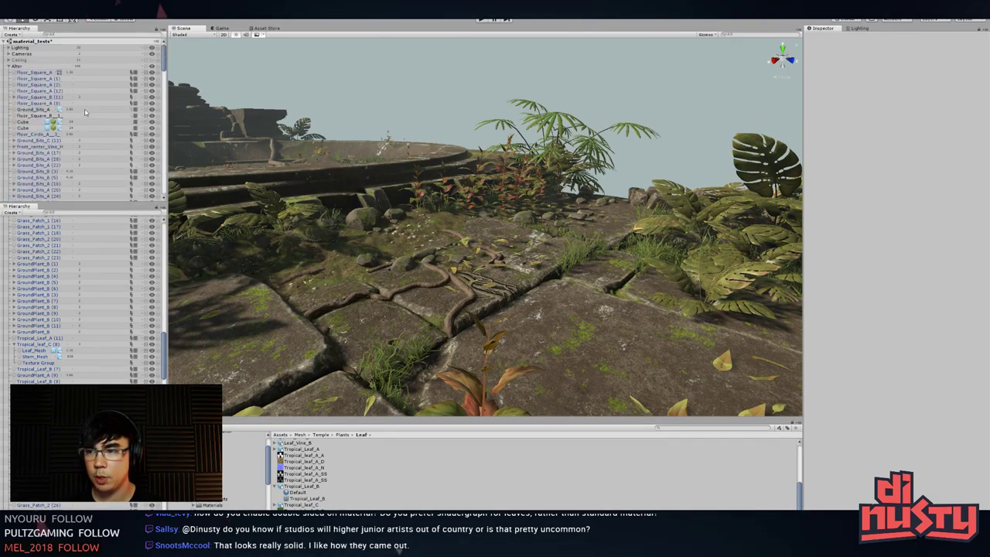
left_click(9, 67)
left_click(39, 78)
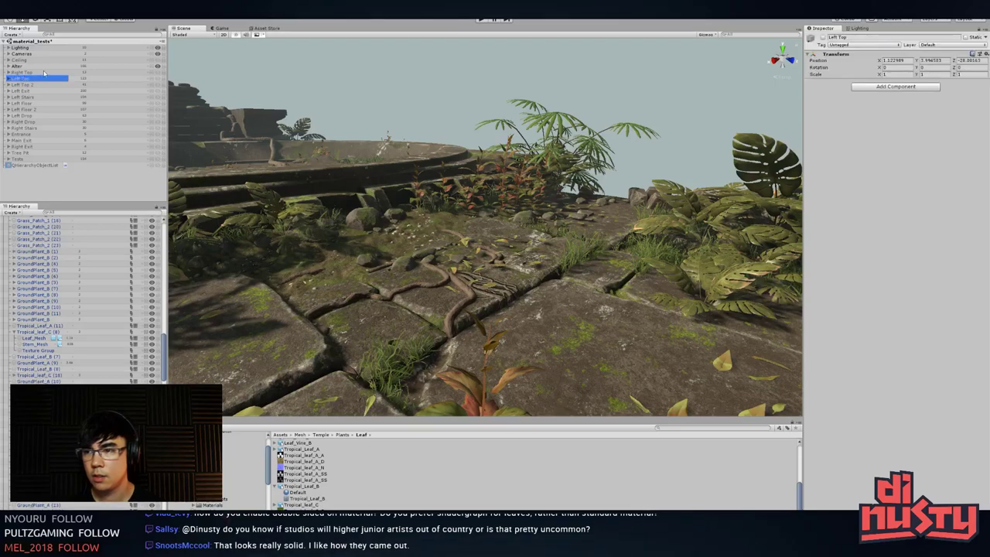
left_click(88, 179)
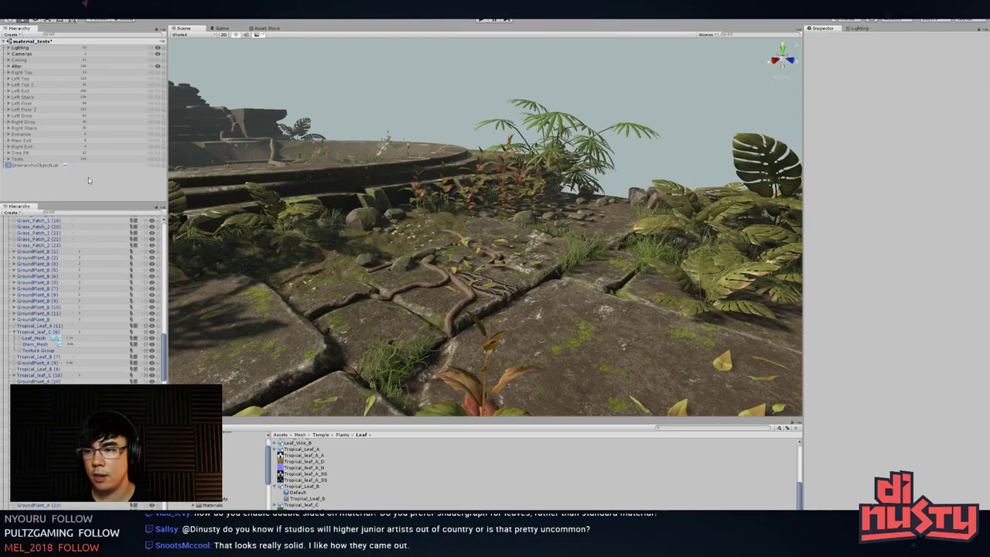
left_click(158, 67)
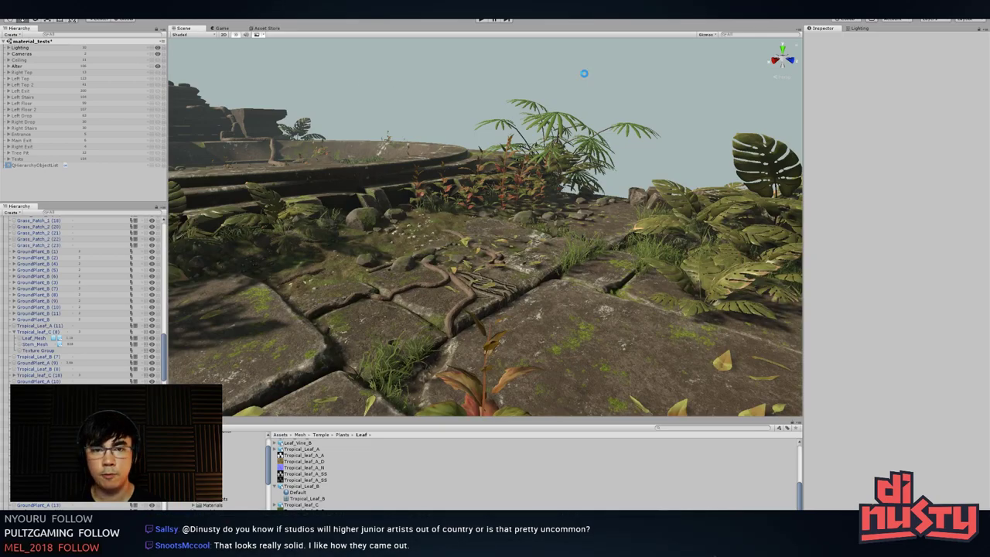
- Examine the full walkway, its foliage and the circular pit from a raised overview
scroll(542, 182, "down", 6)
left_click_drag(586, 76, 394, 195, "alt")
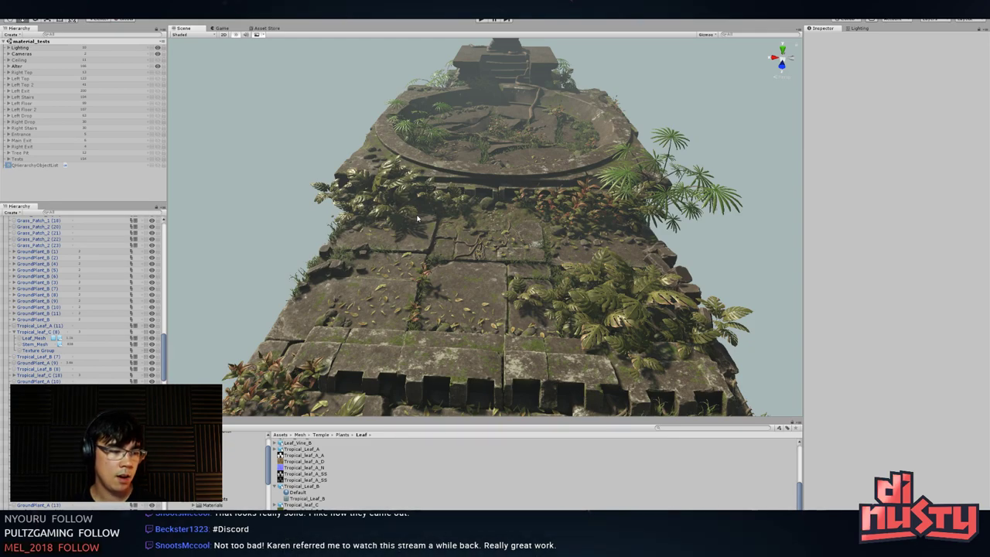
left_click_drag(484, 225, 464, 179, "alt")
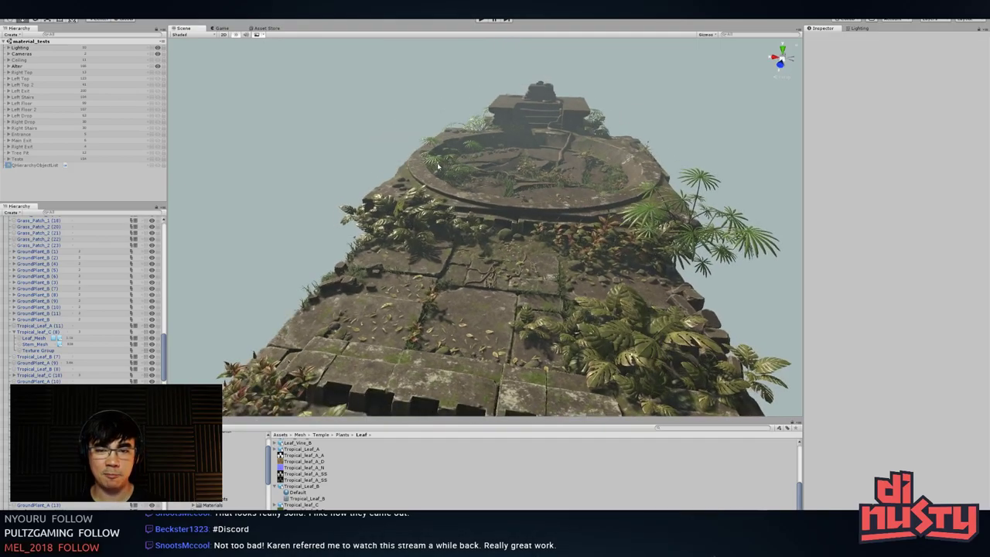
- Examine the fan-leaf plants along the pit's inner edge and the red-leaved plants and roots among its cracked slabs
left_click(437, 164)
key("f")
left_click(438, 164)
right_click_drag(438, 164, 770, 302, "alt")
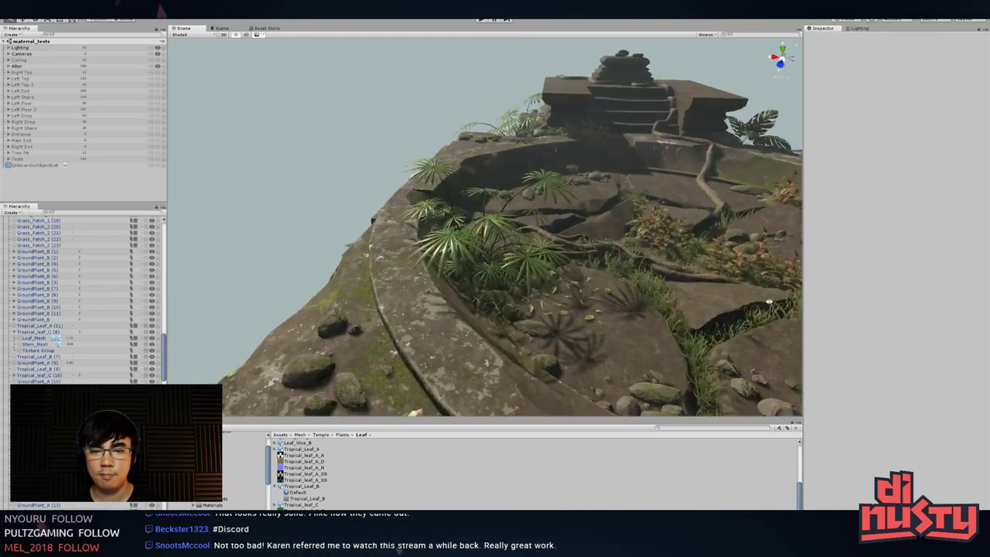
left_click_drag(538, 273, 491, 341, "alt")
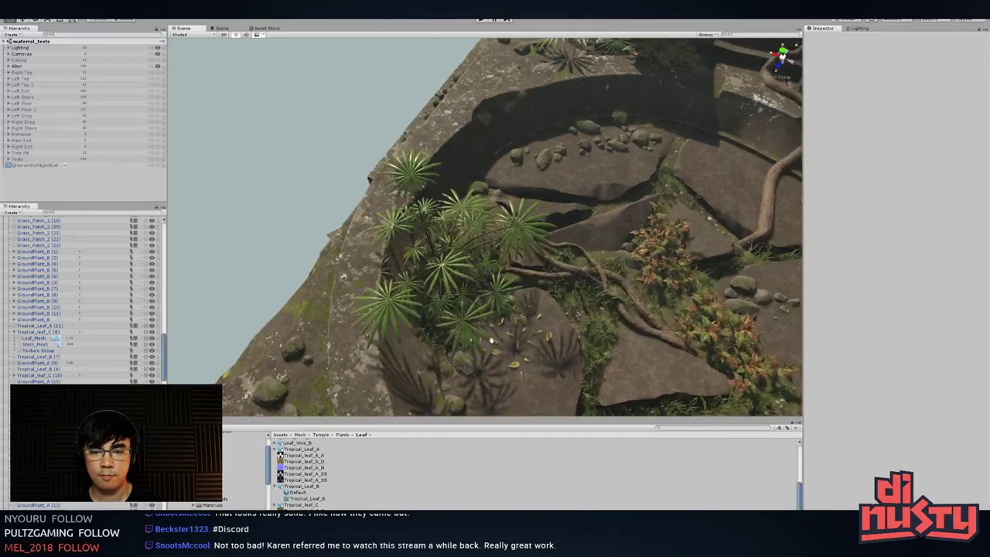
right_click_drag(492, 340, 456, 290, "alt")
left_click_drag(456, 290, 425, 228, "alt")
middle_click_drag(425, 227, 396, 207, "alt")
left_click_drag(495, 256, 492, 201, "alt")
right_click_drag(492, 202, 561, 216, "alt")
- Try raising the pit's cracked slab floor to a Y position of 2.5 and undo the move
left_click(561, 216)
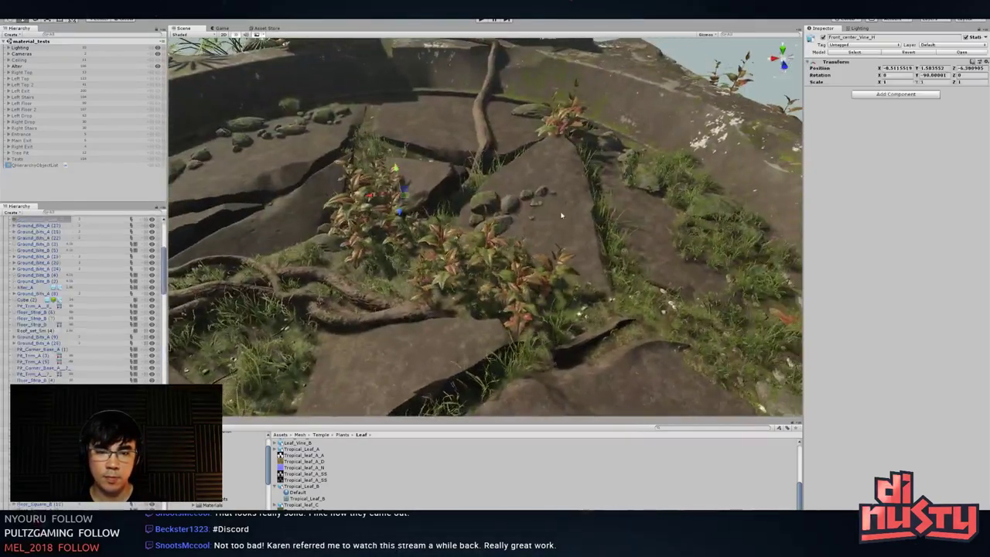
left_click_drag(400, 188, 401, 145)
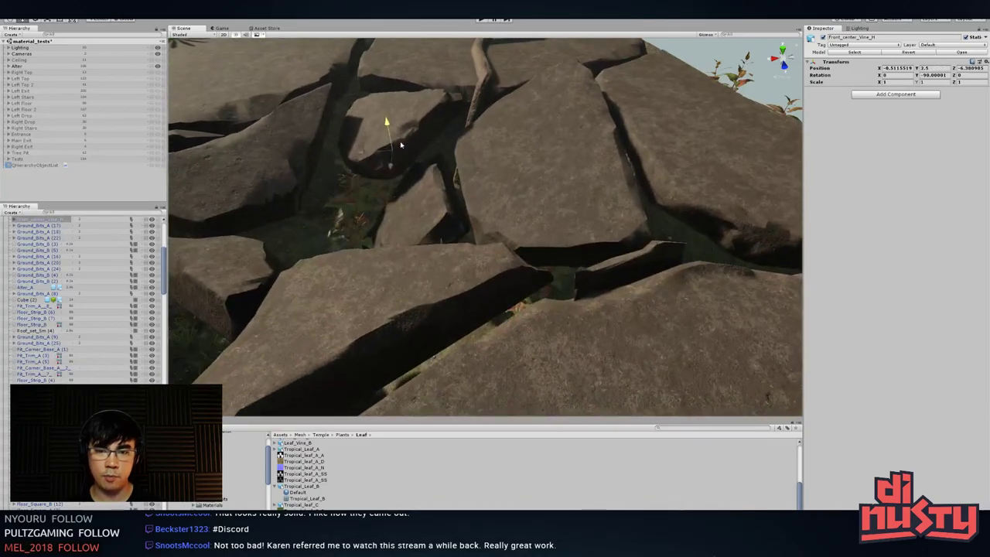
key("ctrl+z")
- Deselect the slab floor and examine the pit's plants, the altar behind it and the whole stone ring from above
right_click_drag(401, 145, 363, 138, "alt")
left_click_drag(402, 155, 422, 100, "alt")
left_click(541, 128)
right_click_drag(542, 127, 573, 140, "alt")
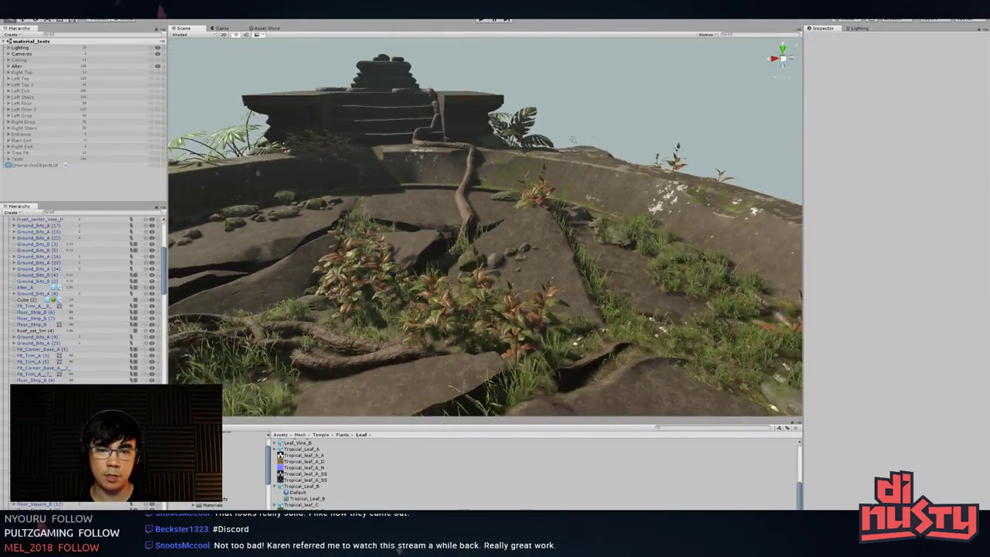
left_click_drag(573, 139, 501, 227, "alt")
right_click_drag(501, 227, 483, 221, "alt")
left_click_drag(483, 220, 458, 242, "alt")
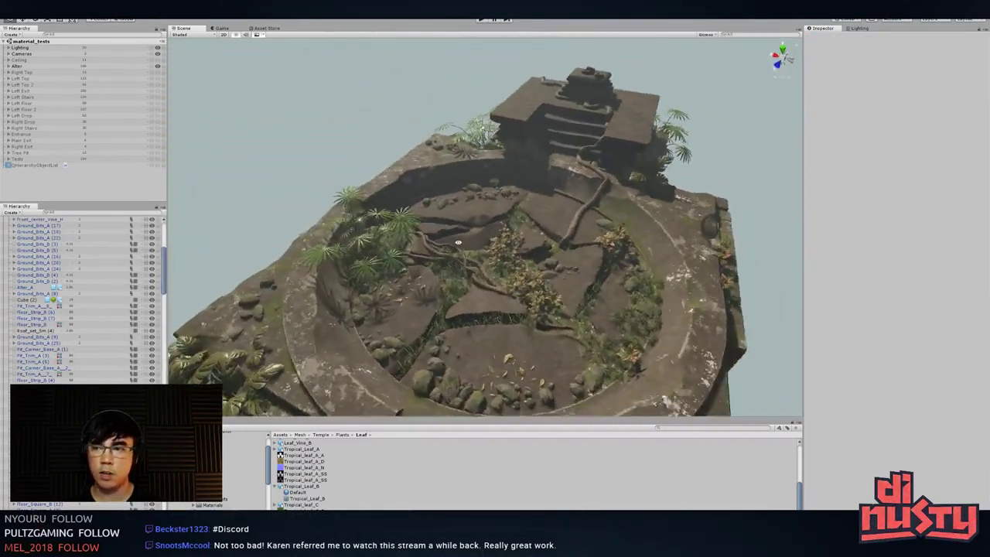
- Select the hidden Right Top group in the scene hierarchy
right_click_drag(458, 243, 338, 160)
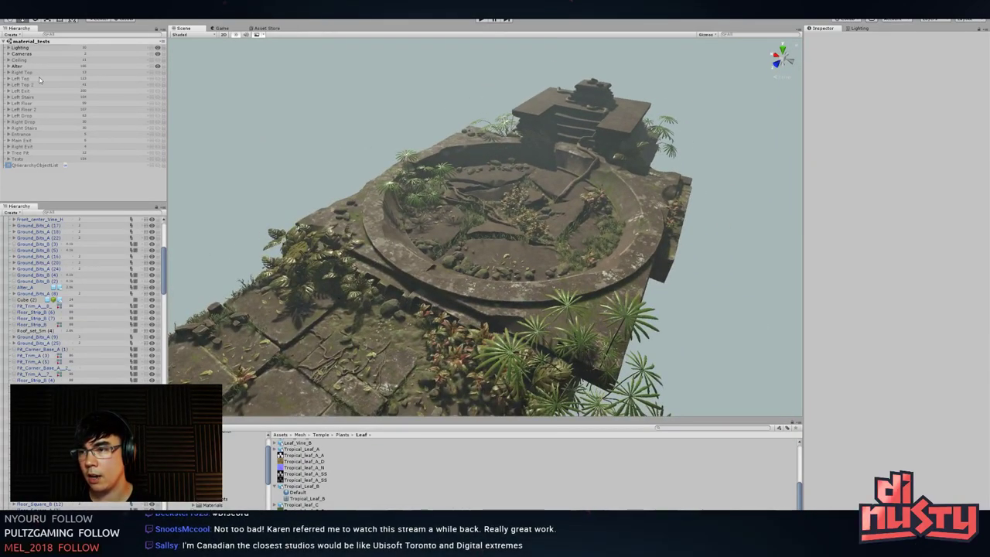
middle_click_drag(247, 108, 291, 124)
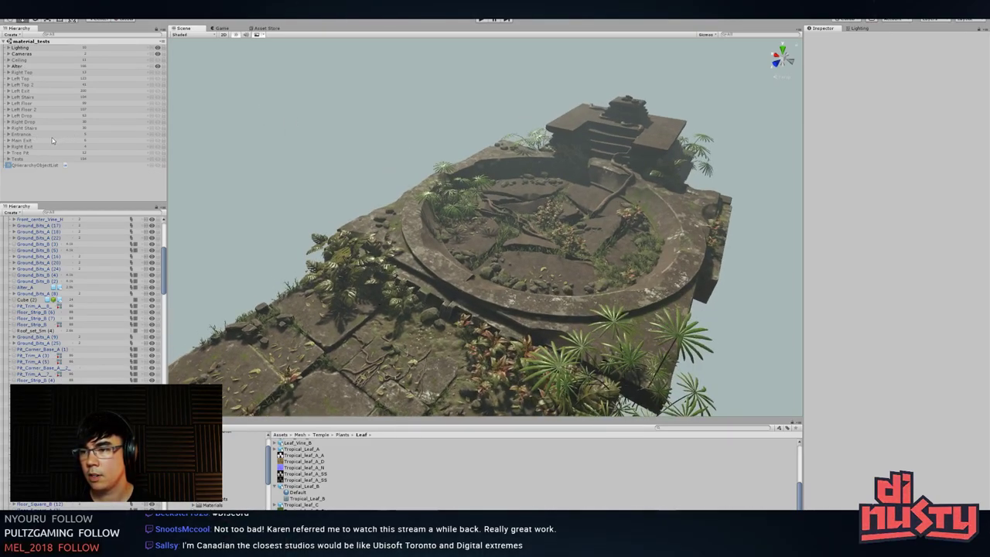
left_click(62, 72)
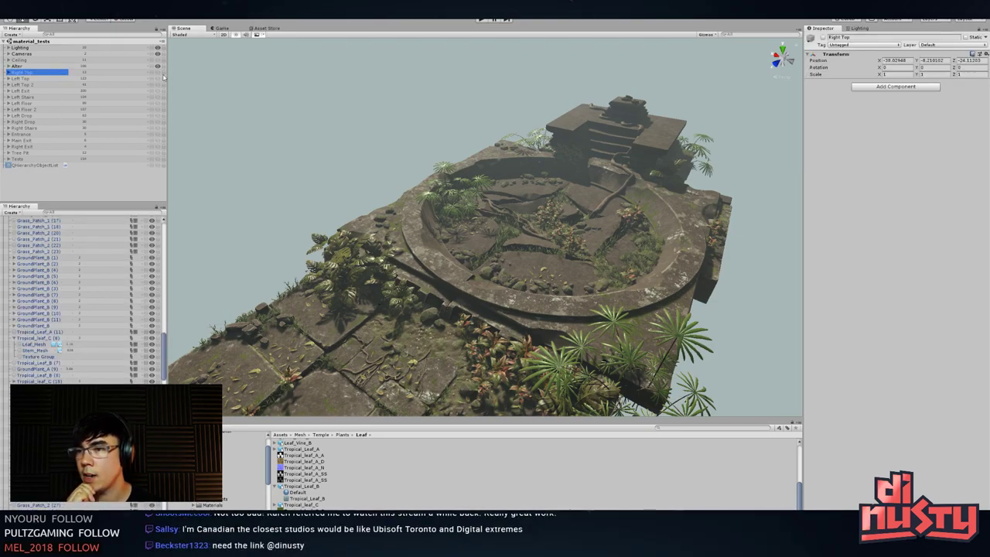
- Show the Right Top group to check its part of the scene, and swap it for the Left Top group
left_click(254, 109)
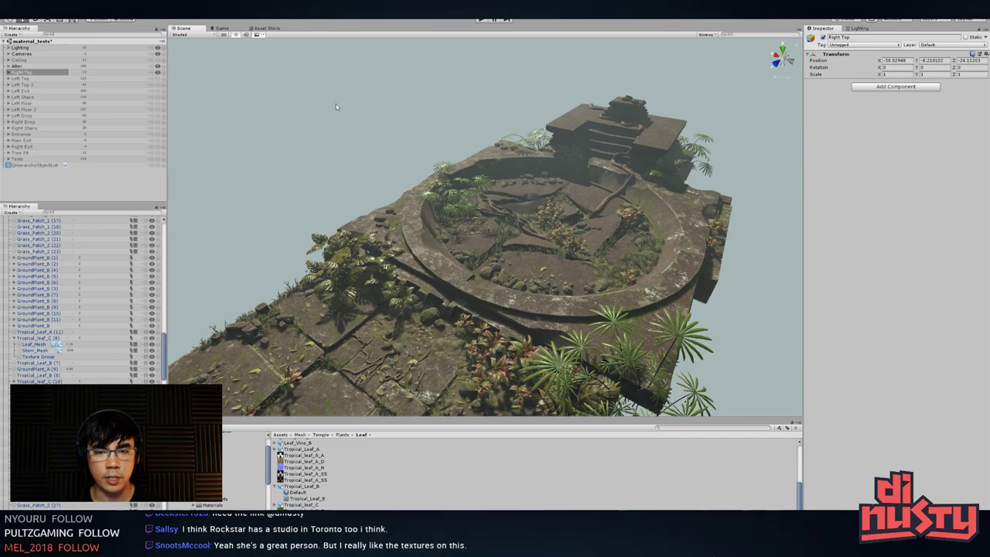
left_click(328, 220)
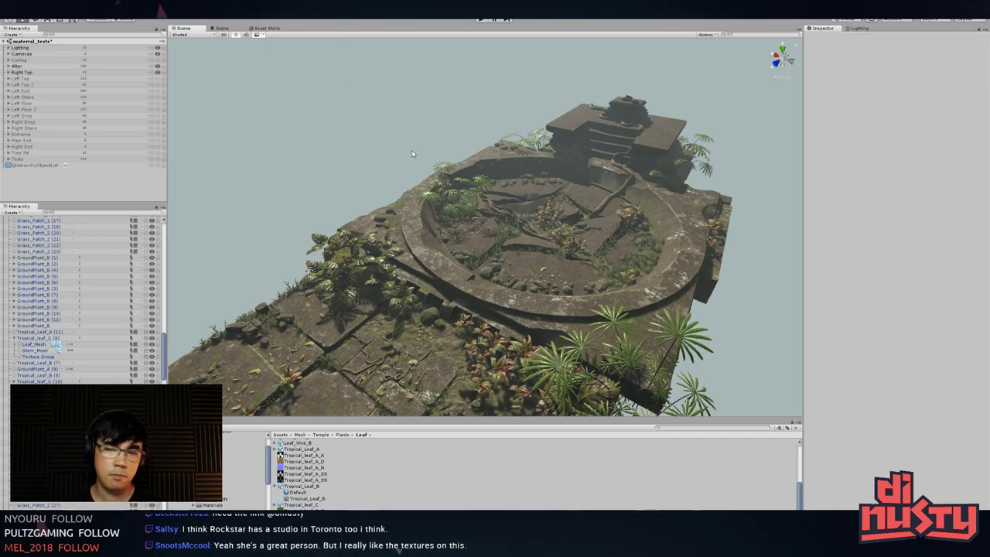
left_click_drag(299, 153, 371, 121, "alt")
right_click_drag(371, 120, 402, 128)
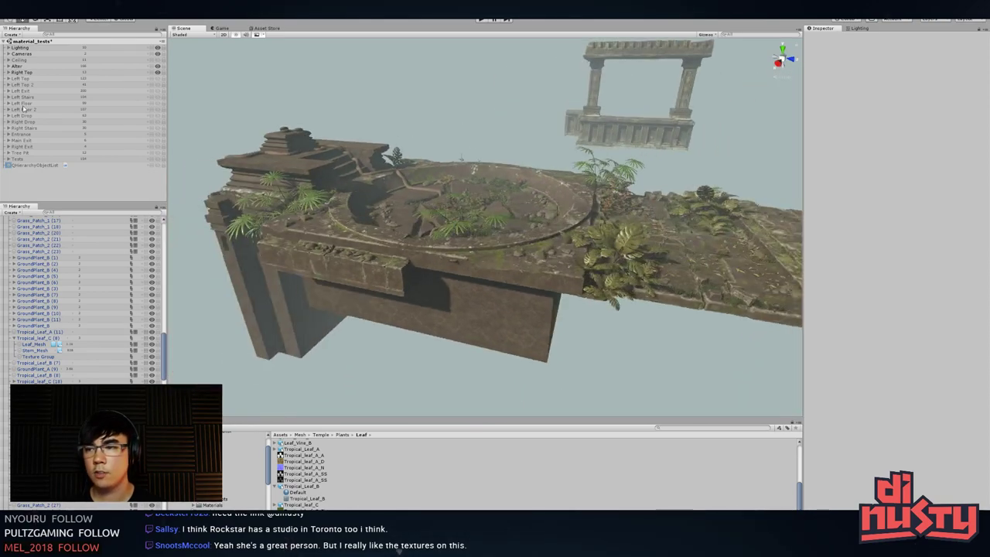
left_click(157, 72)
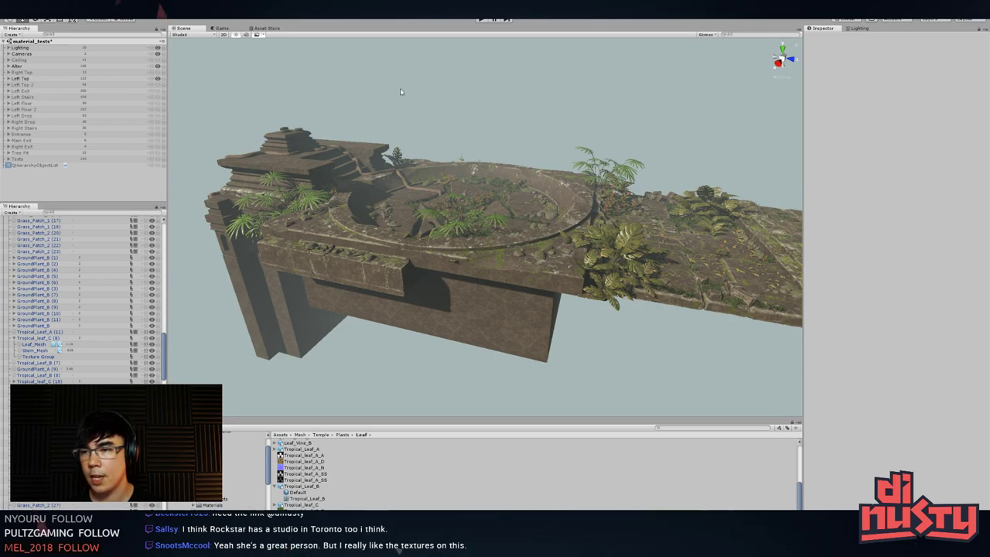
- Select the detached grass patches floating in empty space away from the Left Top structure
mouse_move(404, 88)
left_mouse_down("alt")
mouse_move(243, 126)
mouse_move(356, 131)
mouse_move(416, 166)
mouse_move(519, 132)
mouse_move(319, 145)
mouse_move(416, 103)
left_mouse_up("alt")
left_click(554, 112)
key("f")
left_click_drag(243, 108, 804, 360)
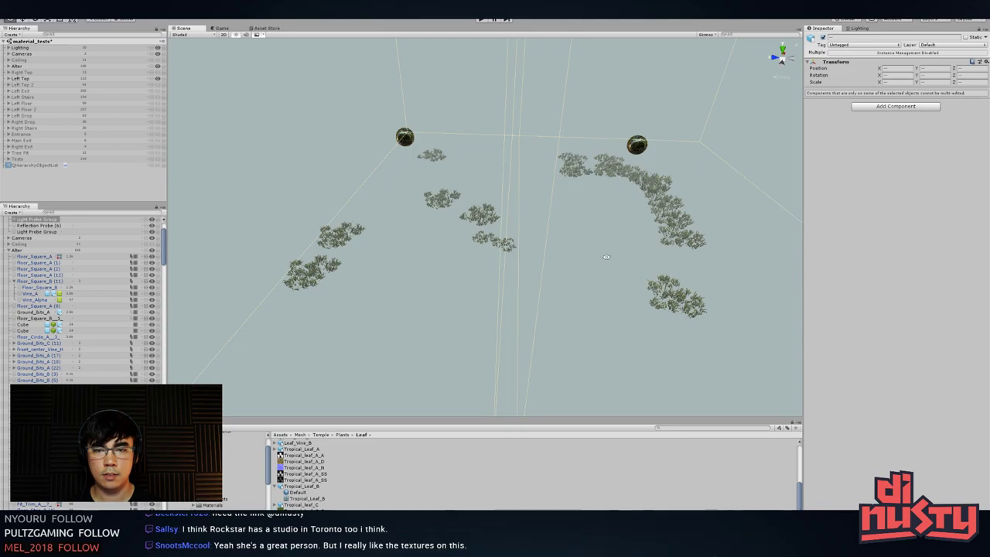
left_click_drag(270, 154, 701, 368)
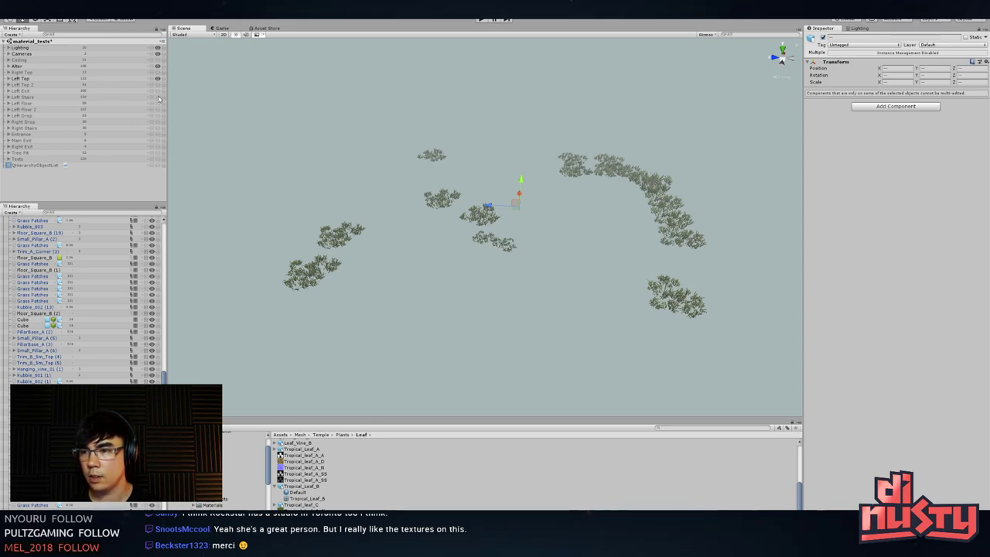
- Toggle the Left Stairs group for comparison and show the Left Exit group around the selected grass patches
left_click(158, 97)
left_click(157, 97)
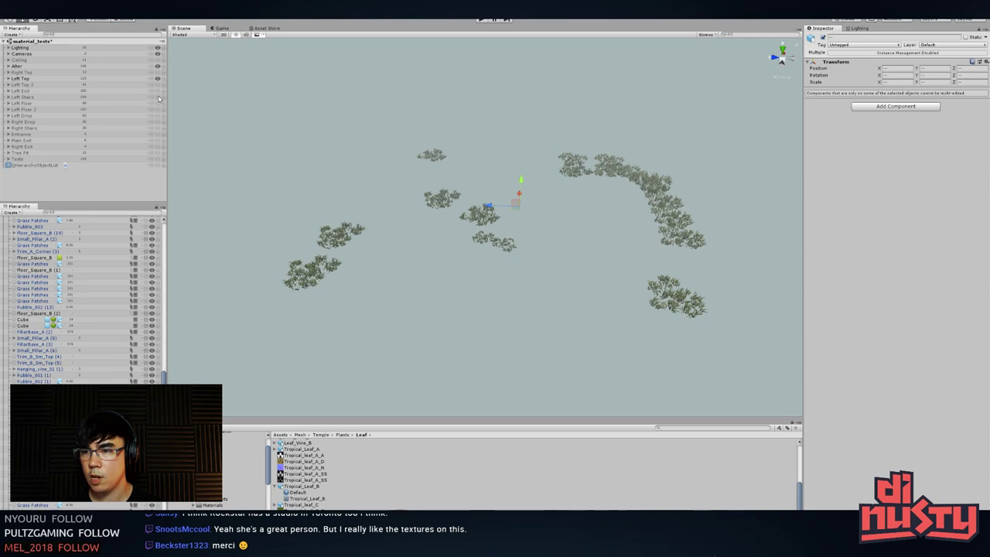
left_click(157, 91)
left_click(158, 91)
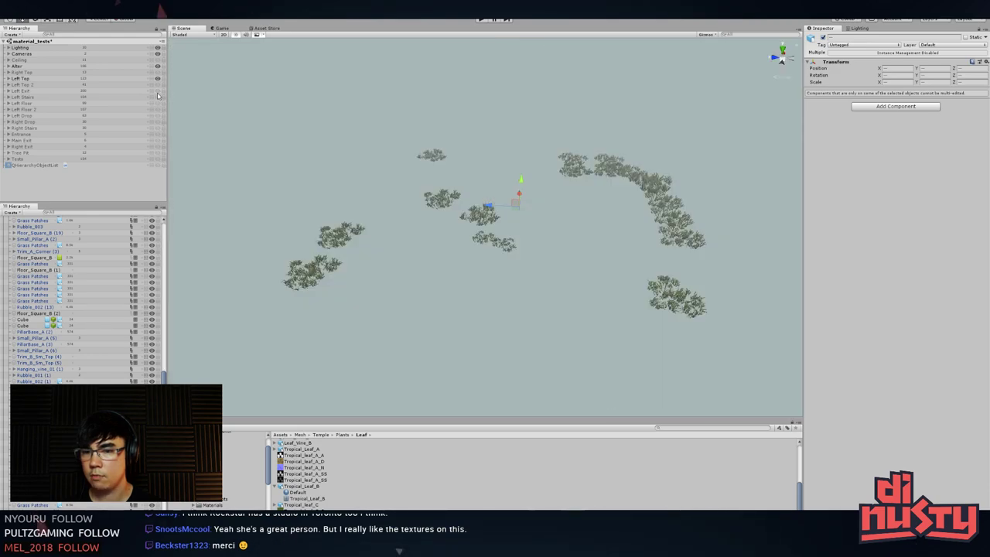
left_click(157, 92)
left_click_drag(358, 152, 336, 117, "alt")
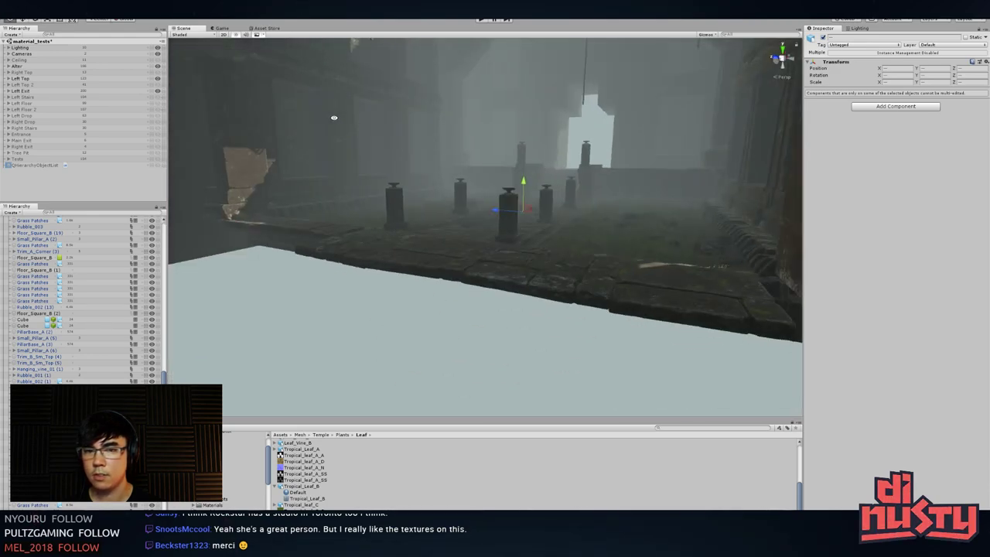
left_click_drag(427, 149, 438, 204, "alt")
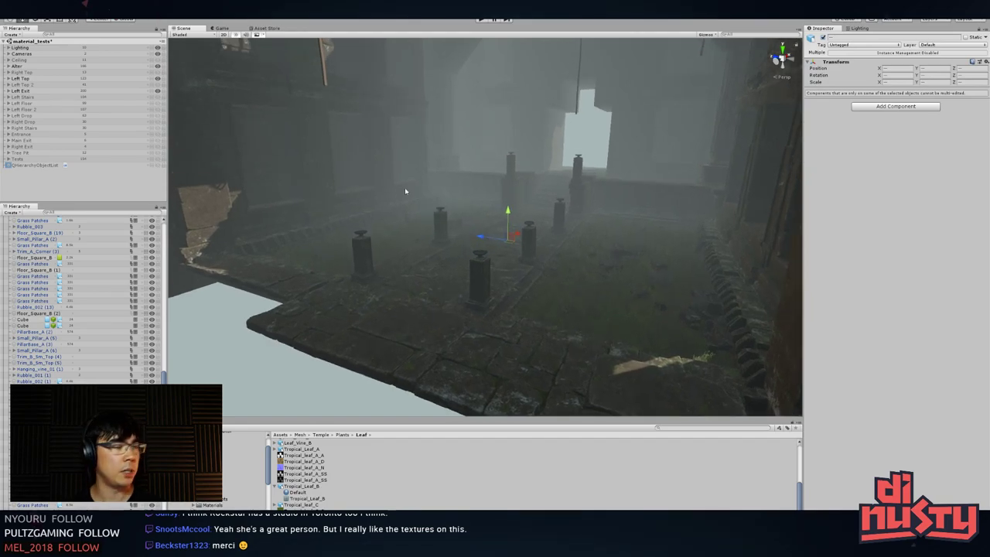
- Move the selected grass patches into the Left Exit group and clear the selection
scroll(4, 412, "down", 3)
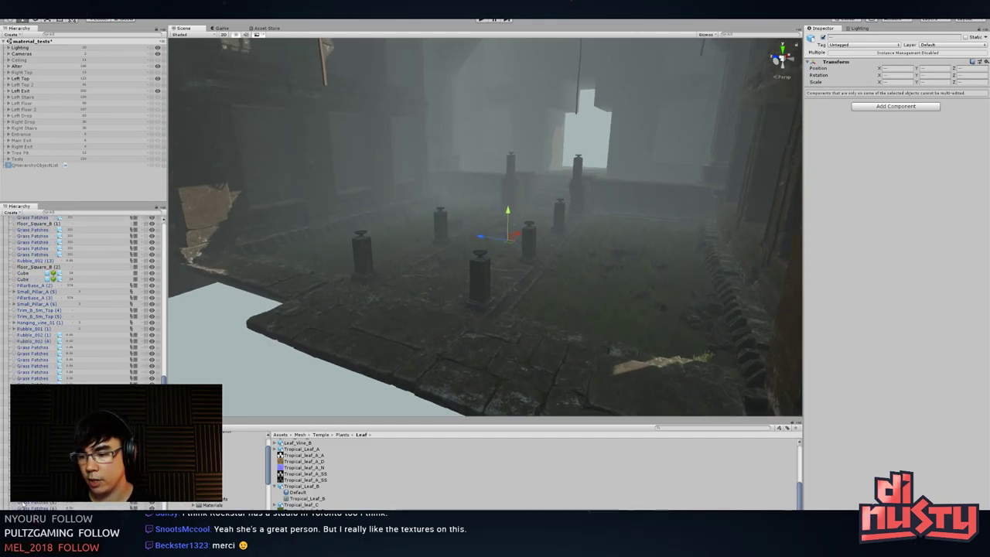
left_click_drag(30, 171, 26, 95)
left_click(586, 144)
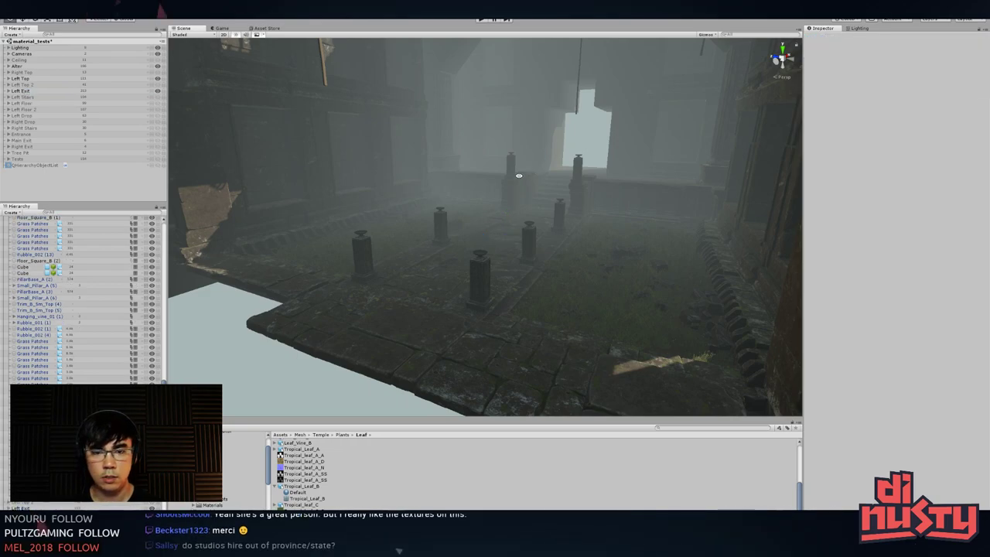
left_click_drag(519, 175, 524, 201, "alt")
- Expand the Lighting group and rotate the Directional Light so it lights the Left Exit courtyard
left_click(19, 55)
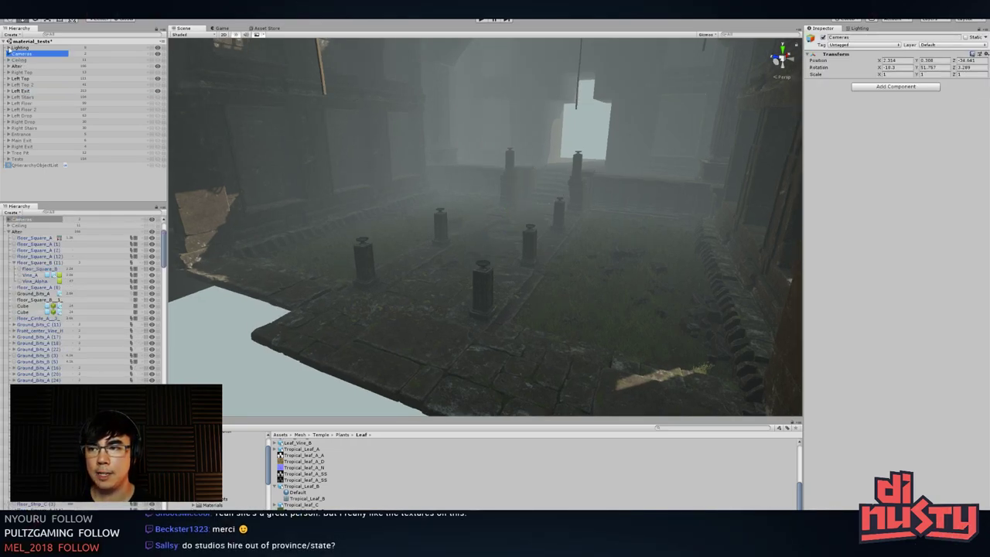
left_click(7, 47)
left_click(35, 53)
key("f")
left_click_drag(239, 146, 508, 168, "alt")
left_click_drag(603, 279, 585, 272)
- Examine the small pillar in the grassy courtyard and its surroundings under the rotated light
left_click(555, 209)
key("f")
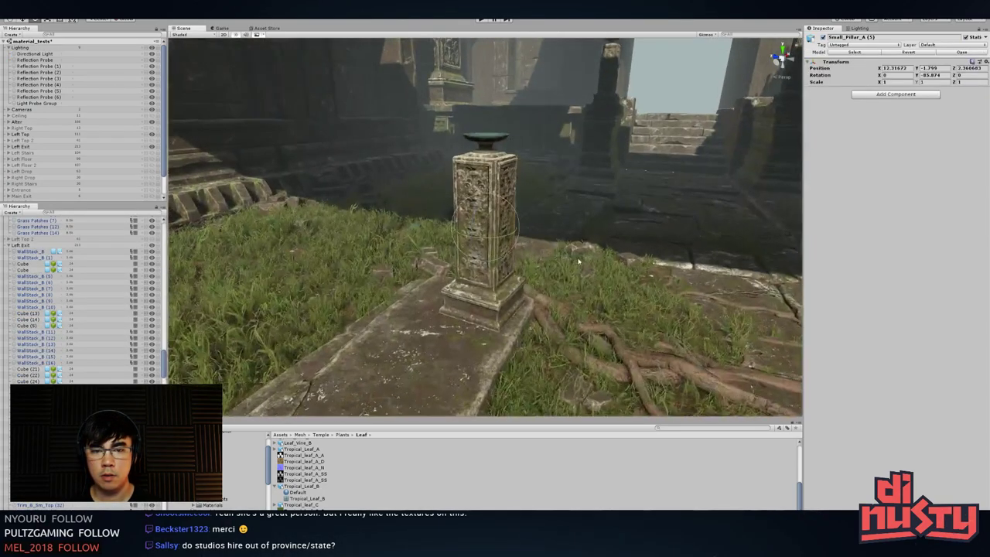
left_click(555, 209)
left_click_drag(554, 209, 654, 263, "alt")
scroll(654, 263, "down", 4)
right_click_drag(654, 264, 700, 258)
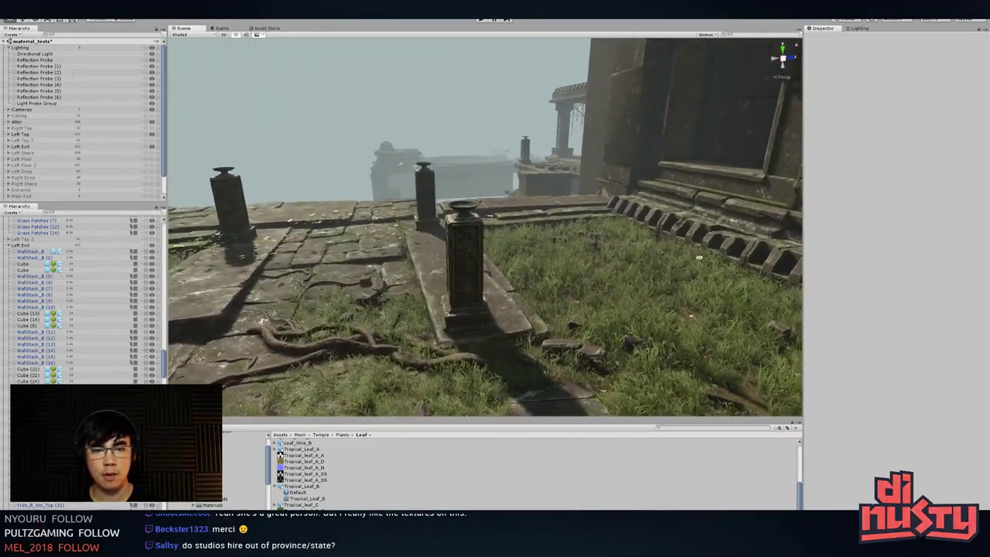
- Examine the small pillar on the platform corner and the ruined ledge and colonnade around it
left_click(526, 151)
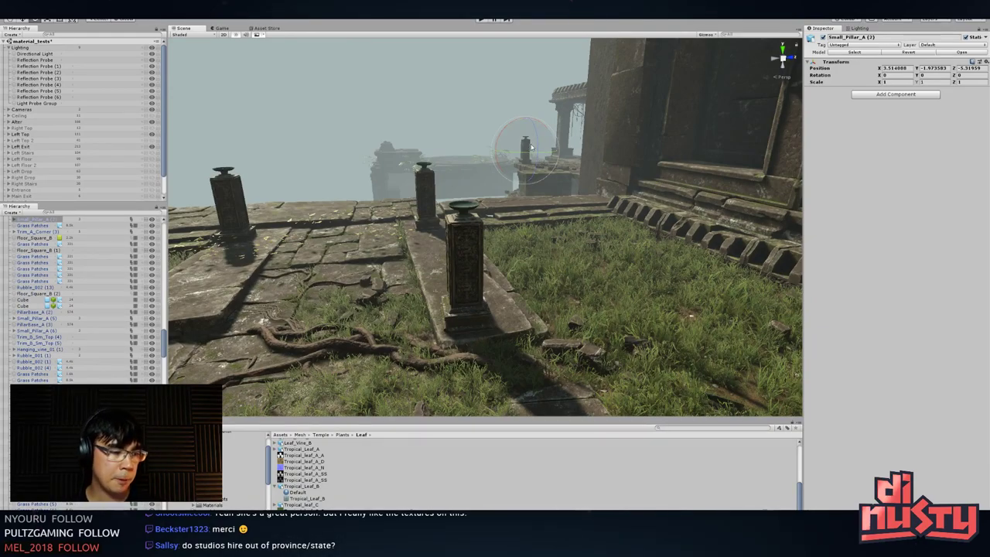
key("f")
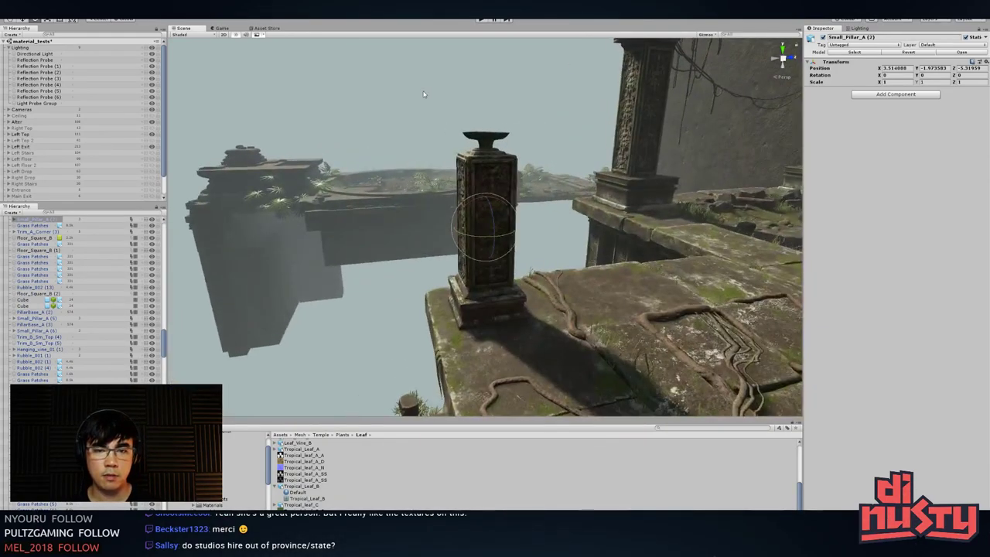
left_click(387, 116)
left_click_drag(386, 116, 597, 152, "alt")
scroll(597, 151, "down", 5)
middle_click_drag(596, 152, 624, 75)
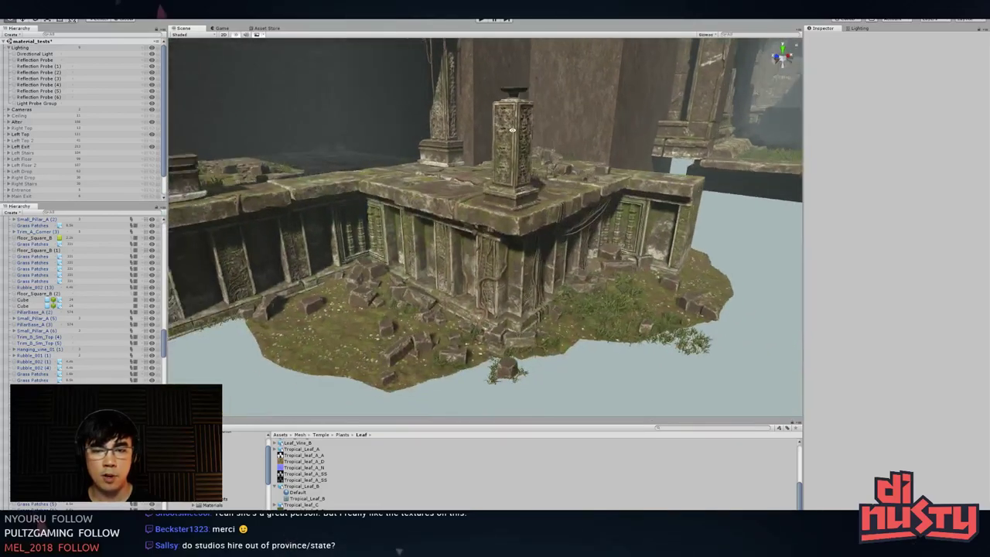
left_click_drag(588, 147, 648, 190, "alt")
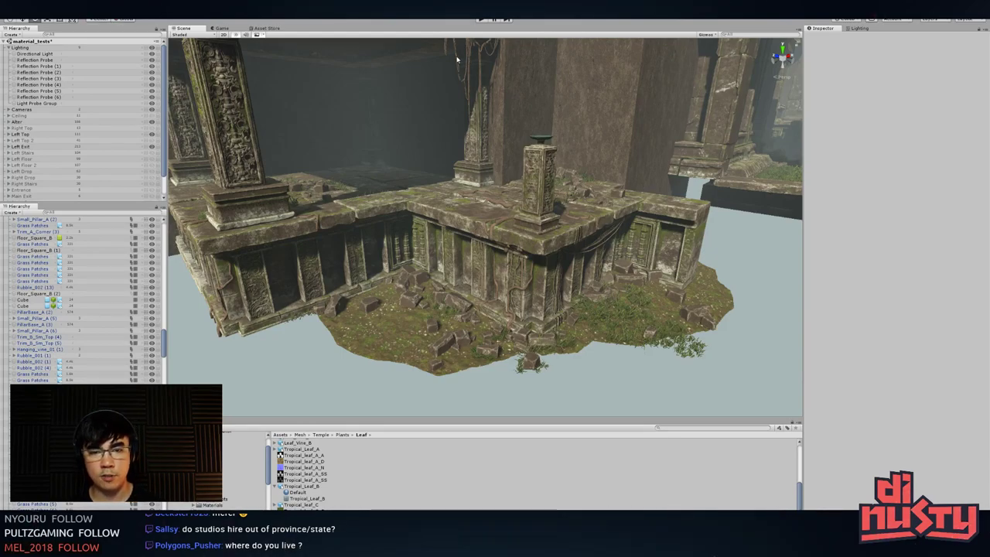
middle_click_drag(507, 147, 486, 210)
scroll(479, 205, "down", 3)
left_click_drag(455, 188, 462, 162, "alt")
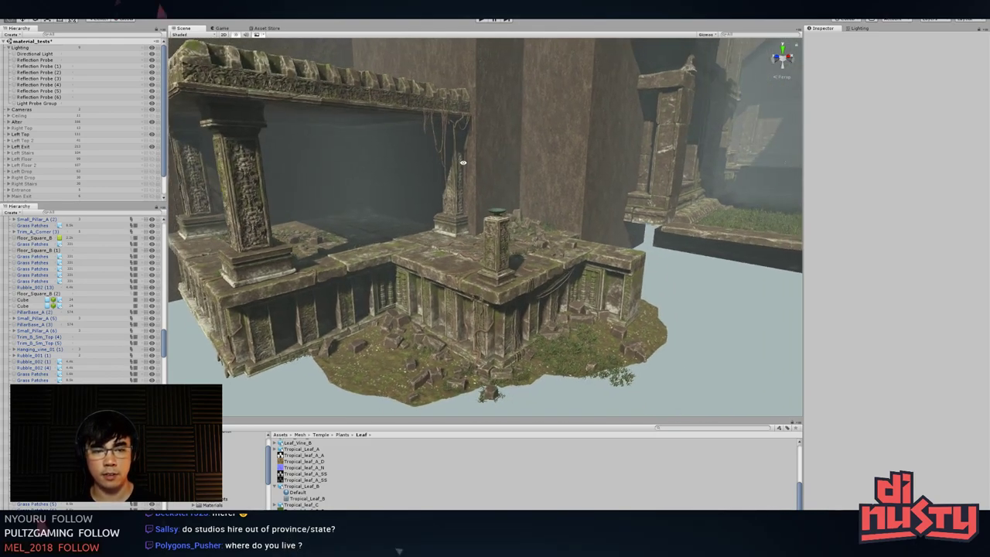
middle_click_drag(462, 162, 403, 172)
- Hide the Left Exit group and move the leftover stray grass patch into it
left_click(617, 167)
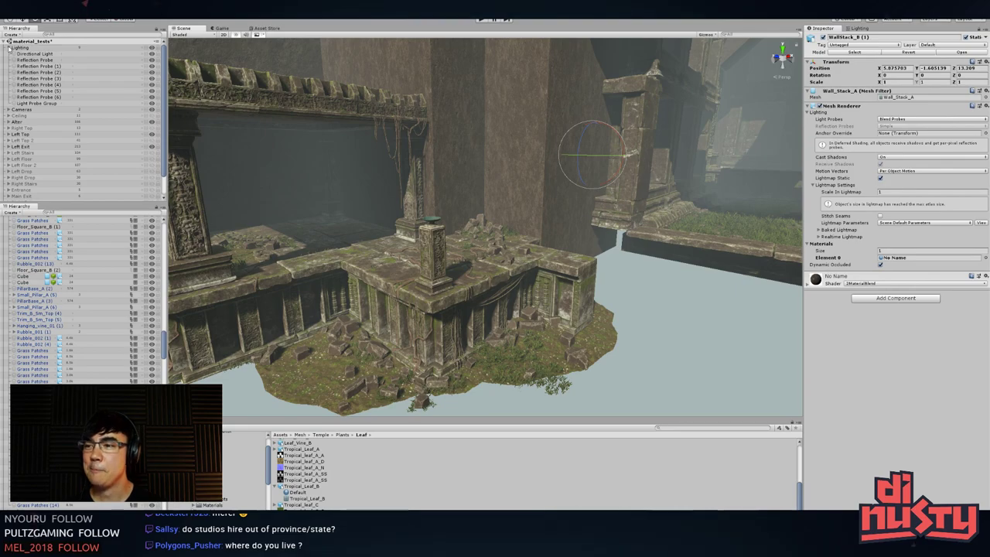
left_click(10, 48)
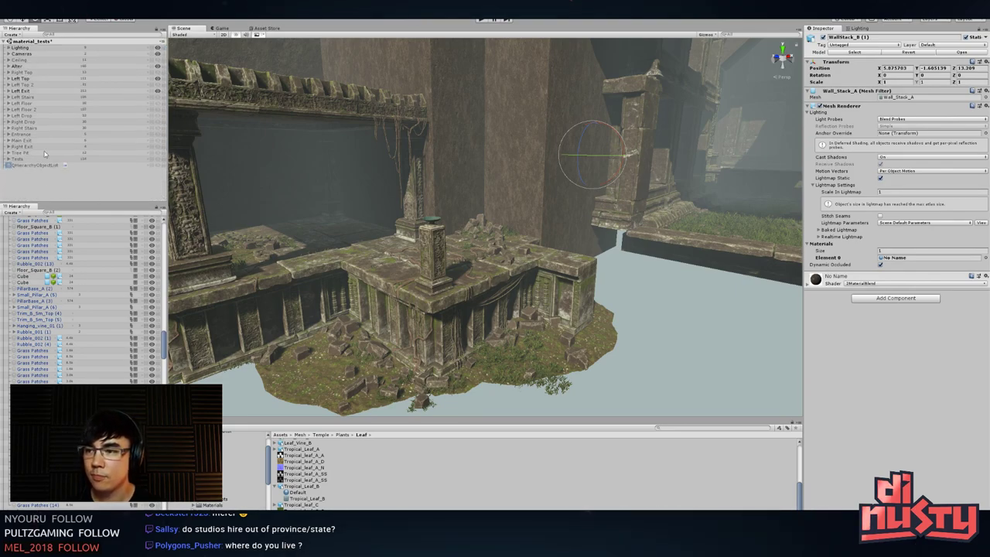
left_click(159, 91)
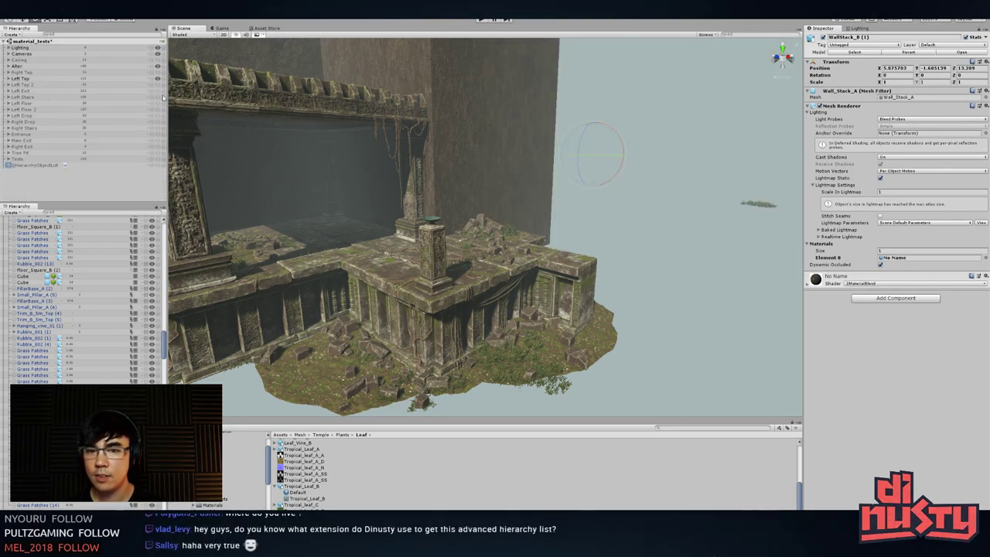
left_click(768, 207)
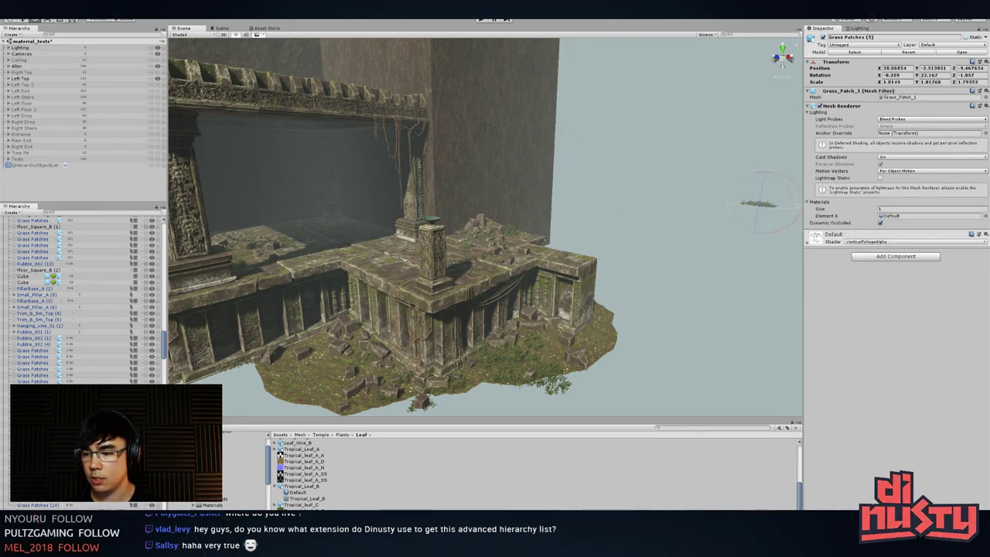
left_click_drag(34, 450, 27, 92)
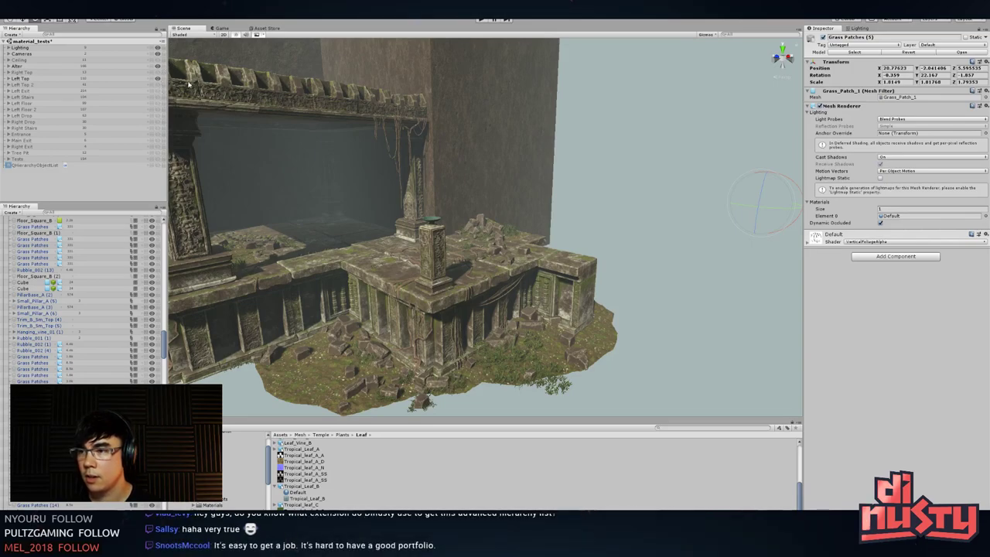
- Raise the hanging vine between the two colonnade pillars to about Y 1.73 and rotate it to about -88.9° around Y
right_click_drag(619, 194, 559, 212)
left_click(456, 147)
left_click(456, 146)
key("f")
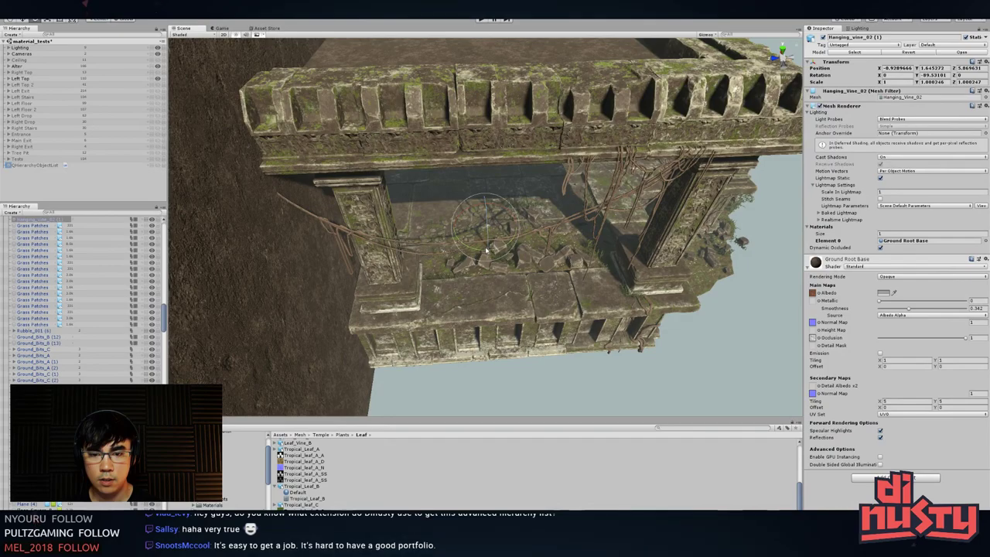
left_click_drag(485, 252, 510, 201)
key("w")
key("e")
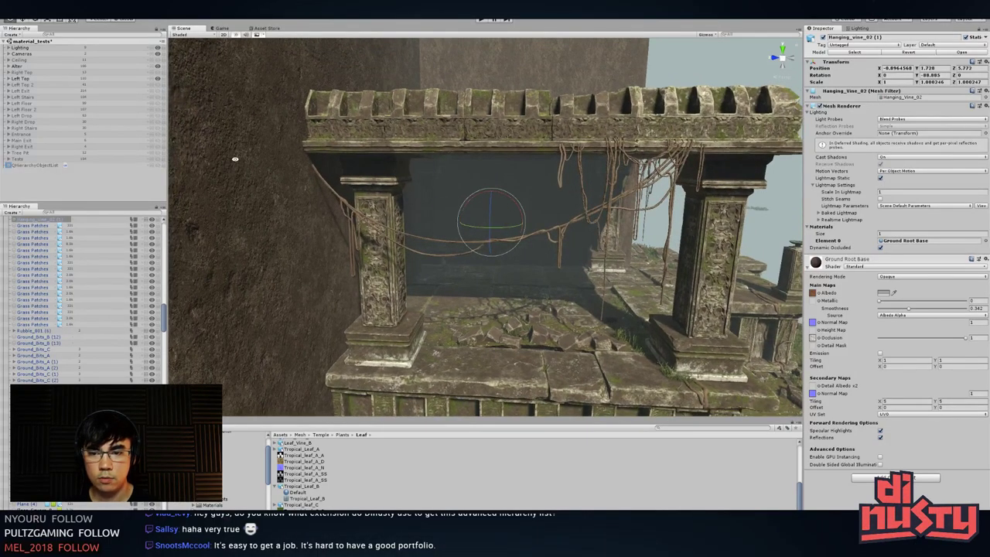
- Slide the hanging vine along the beam to about X -0.88, Z 5.66
left_click_drag(236, 159, 463, 325, "alt")
key("w")
left_click_drag(449, 240, 486, 180)
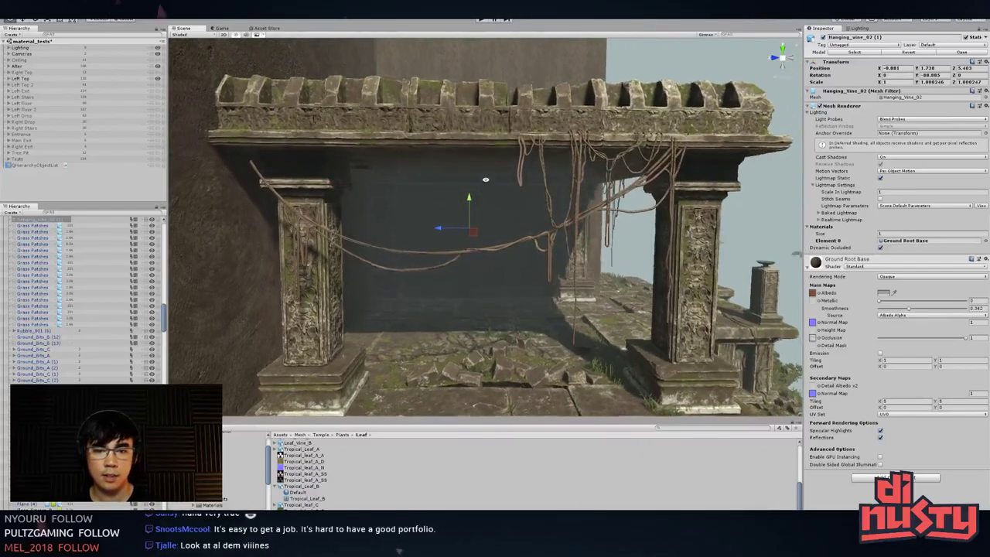
left_click_drag(448, 228, 464, 201)
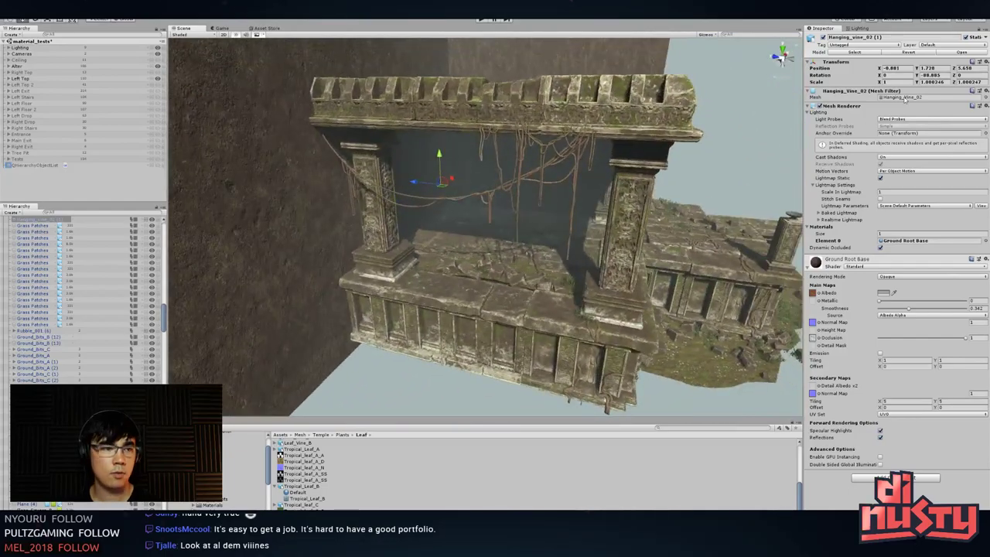
- Open the Hanging_Vine_02 mesh in Modo and select the vertices at the vine's upper end
double_click(902, 98)
left_click(750, 189)
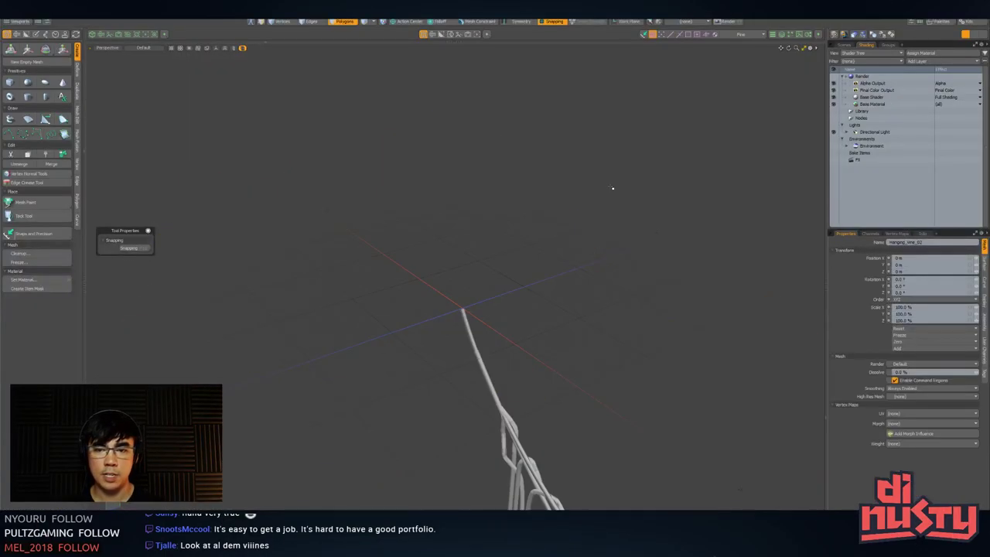
mouse_move(430, 243)
left_mouse_down("ctrl+alt")
mouse_move(573, 274)
mouse_move(584, 263)
left_mouse_up("ctrl+alt")
key("1")
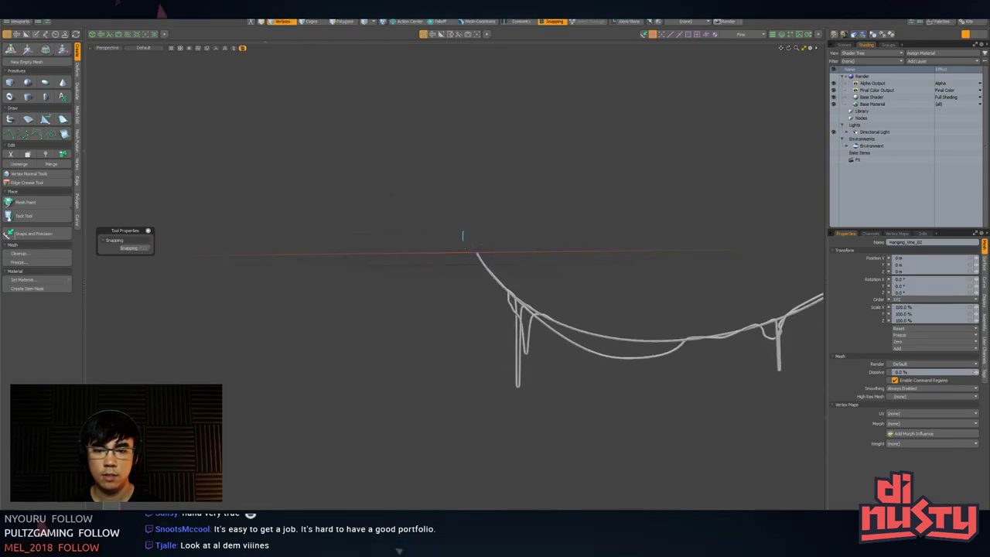
right_click_drag(462, 237, 502, 235)
mouse_move(501, 234)
left_mouse_down("alt+shift")
mouse_move(480, 246)
mouse_move(555, 291)
mouse_move(507, 246)
left_mouse_up("alt+shift")
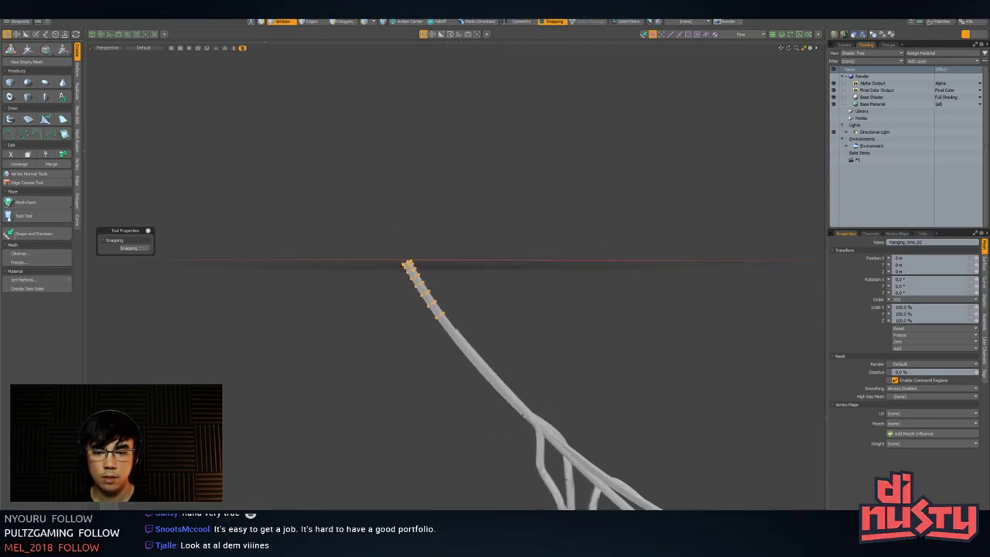
- Extend the vine's upper end upward and outward with an element-falloff move, and save the mesh before returning to Unity
key("w")
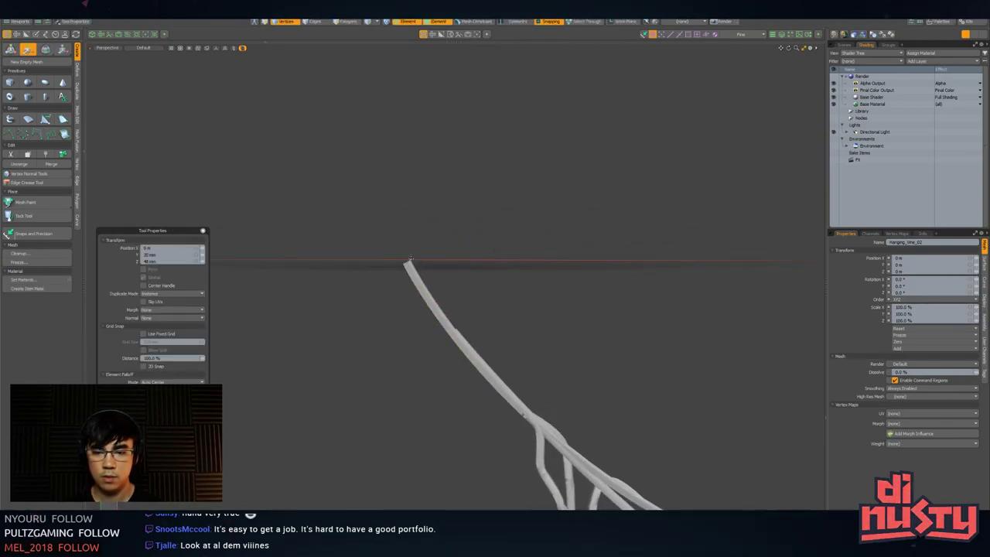
left_click_drag(409, 267, 381, 236)
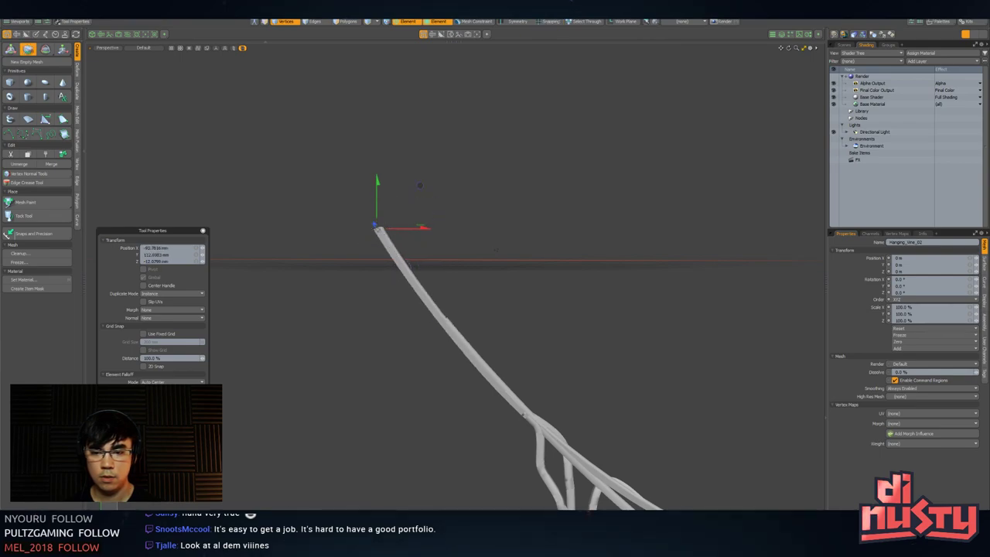
mouse_move(377, 228)
left_mouse_down()
mouse_move(356, 212)
mouse_move(364, 214)
left_mouse_up()
key("q")
key("ctrl+s")
key("alt+Tab")
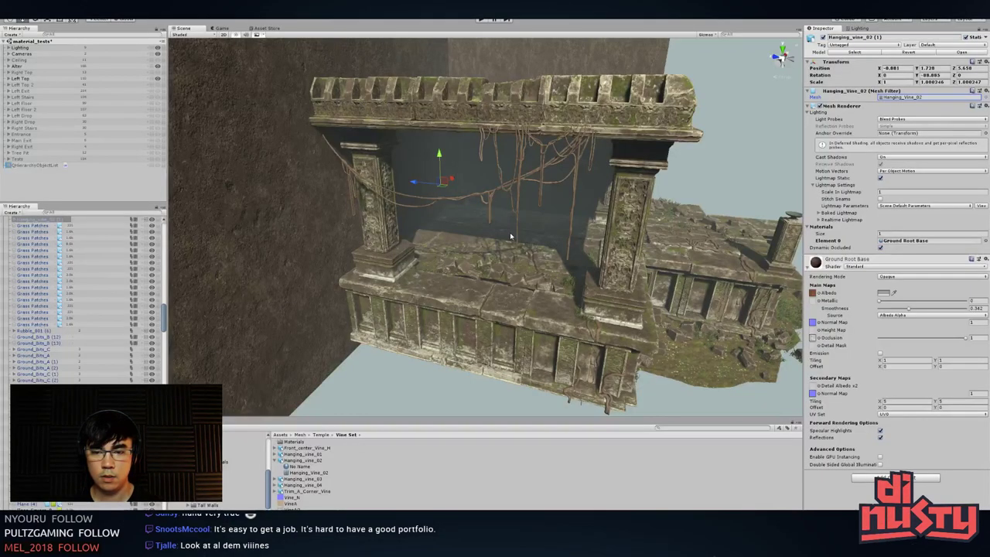
- Update the Hanging_Vine_02 mesh from Modo in Unity and shift the hanging vine to about X -0.895
key("alt+Tab")
key("alt+Tab")
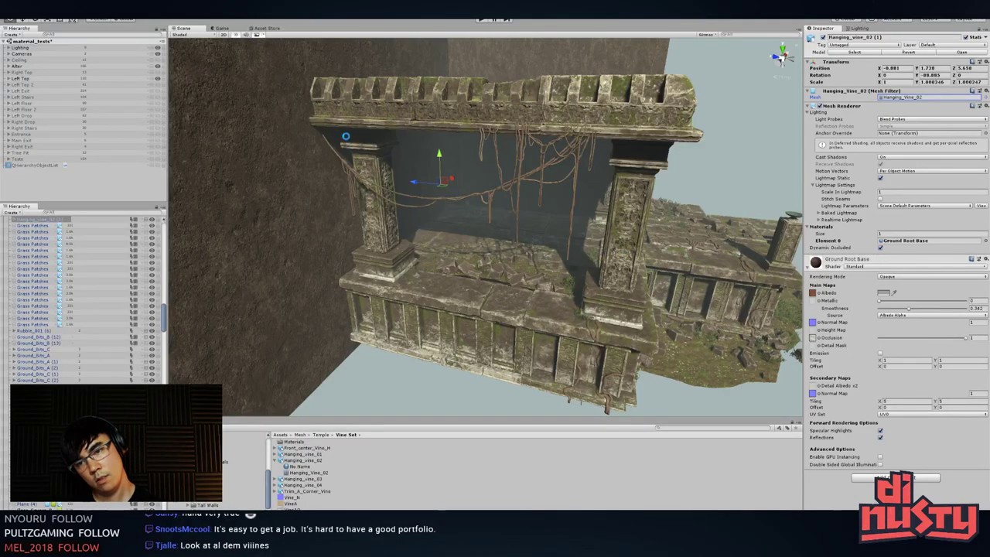
left_click_drag(347, 140, 424, 148, "alt")
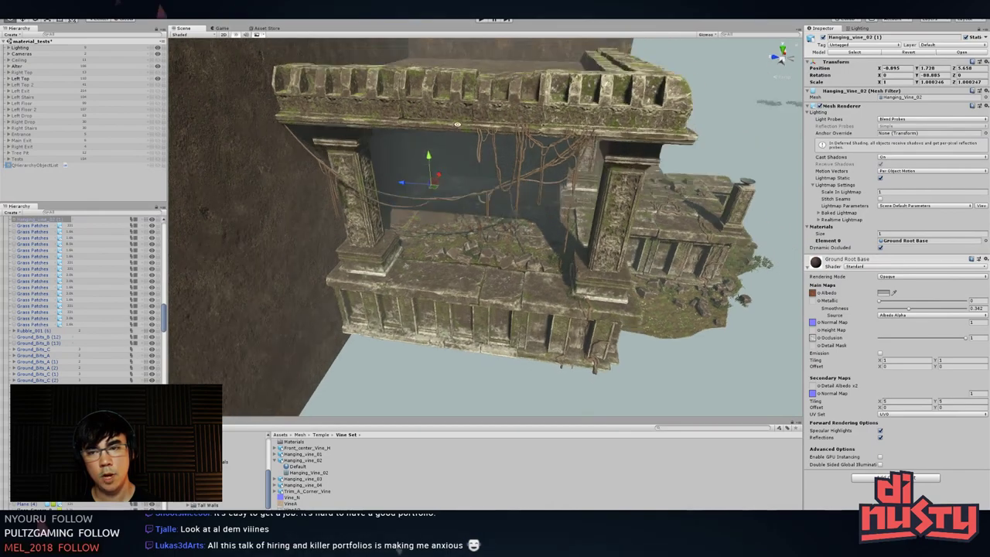
- Switch to Modo, adjust the Hanging_Vine_02 mesh with an element move, and return to the Unity scene
key("alt+Tab")
key("t")
left_click_drag(366, 214, 354, 174)
key("alt+Tab")
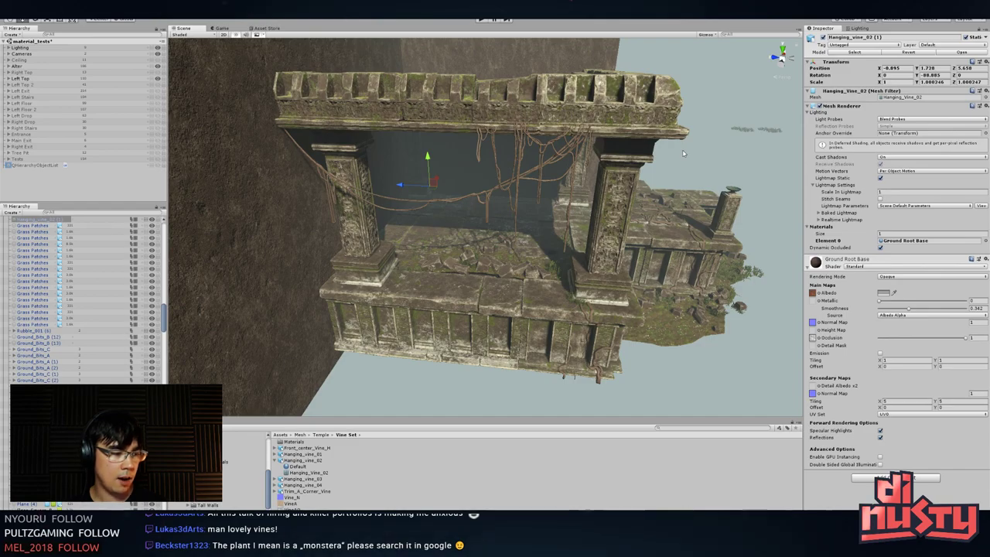
- Examine the left structure's base panels, ledges, and small bowl-topped pillar from several angles
right_click_drag(616, 262, 561, 287)
left_click_drag(561, 288, 598, 246, "alt")
scroll(534, 271, "up", 4)
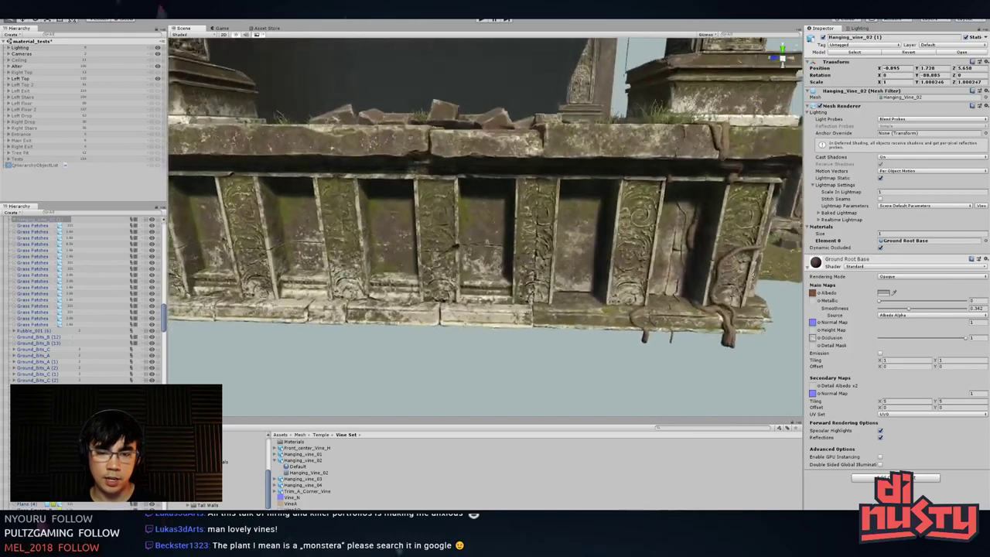
left_click_drag(534, 271, 448, 272, "alt")
scroll(380, 191, "down", 8)
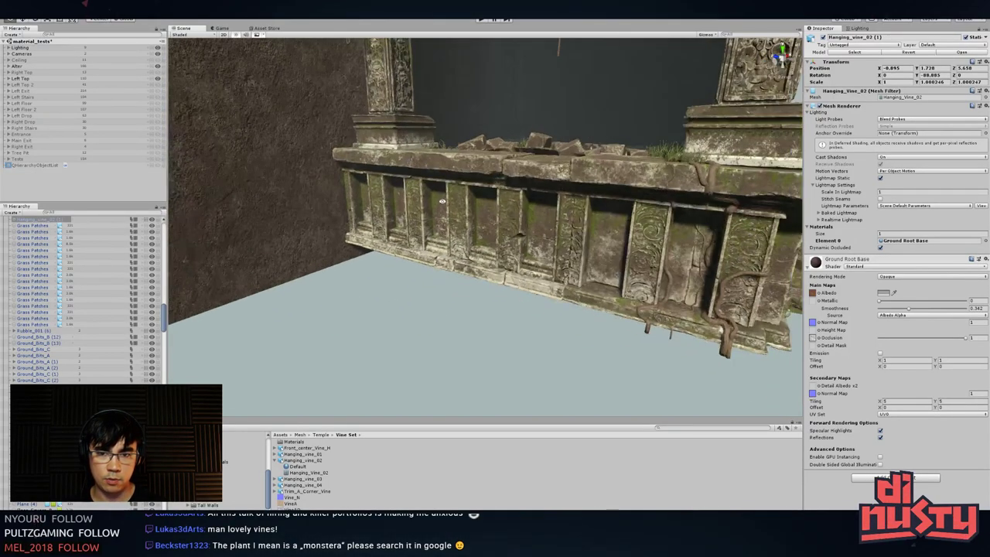
middle_click_drag(536, 290, 597, 254)
left_click_drag(598, 255, 572, 314, "alt")
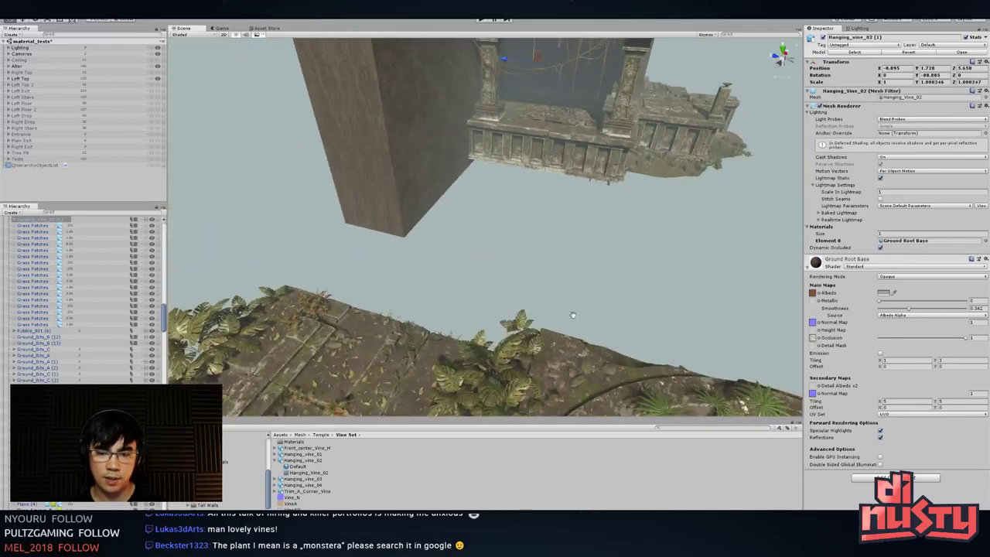
middle_click_drag(573, 315, 563, 235)
left_click_drag(563, 235, 522, 219, "alt")
left_click(601, 168)
key("f")
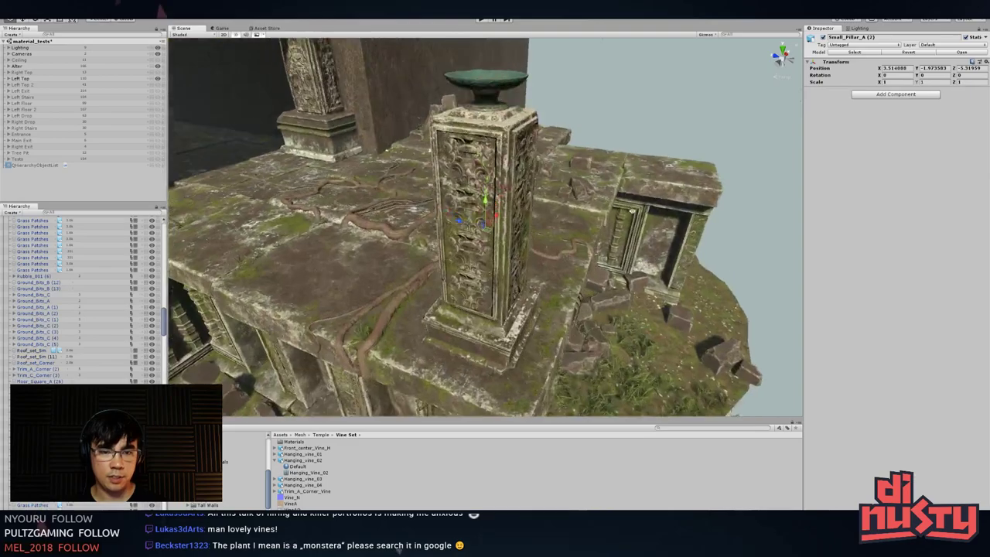
left_click_drag(542, 166, 498, 153, "alt")
right_click_drag(499, 153, 485, 181)
key("a")
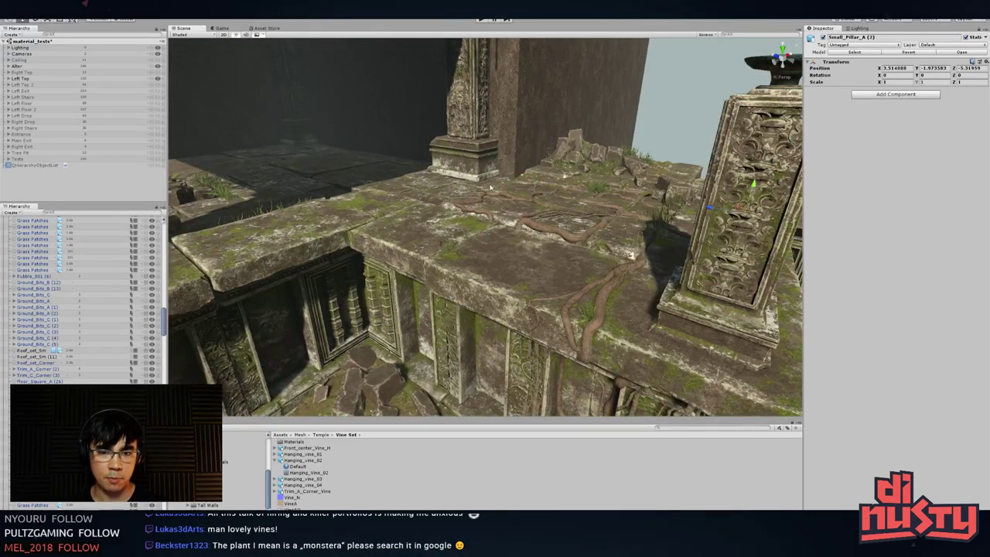
left_click_drag(549, 198, 457, 161, "alt")
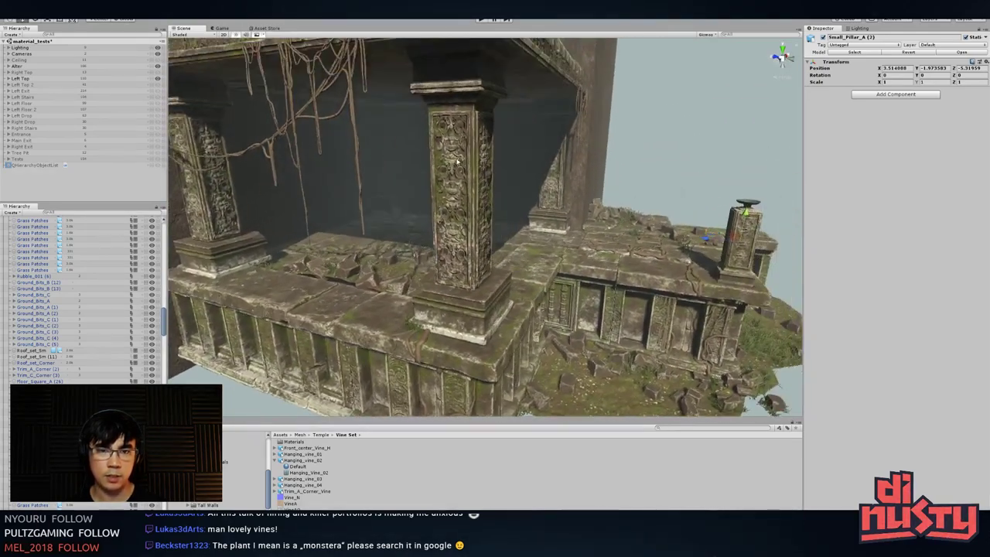
- Try sliding the carved corner pillar sideways to about Z -3.07, undo the move, and clear the selection
left_click_drag(446, 201, 512, 201)
left_click(458, 198)
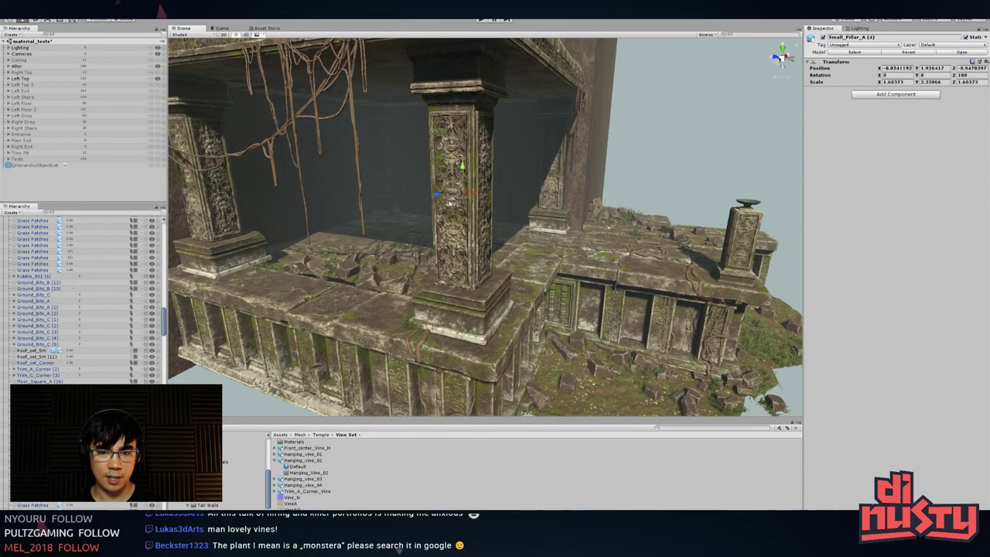
left_click_drag(438, 194, 587, 206)
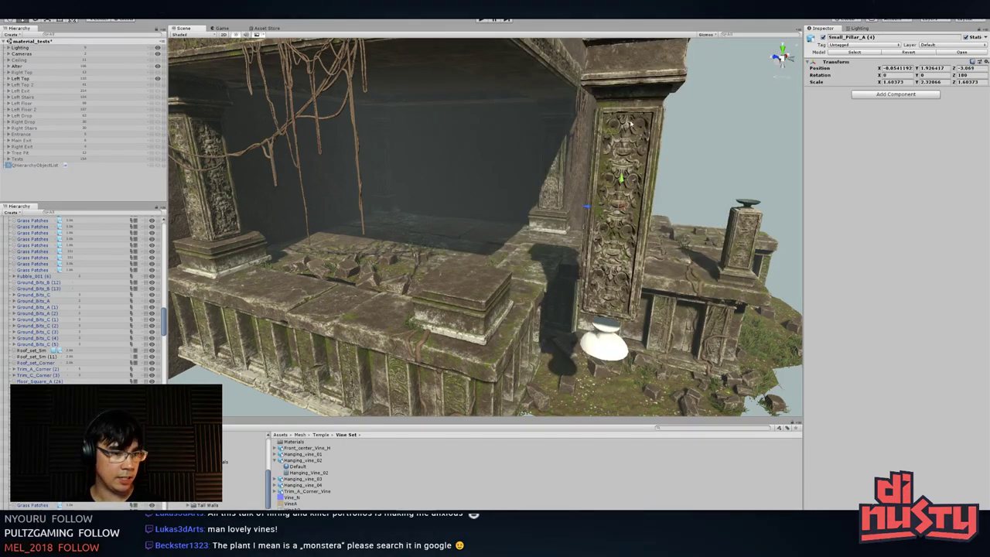
key("ctrl+z")
left_click(668, 195)
- Duplicate the Tropical_leaf_C palm plant beside the round stone basin and place the copy in the gap before the left structure
left_click_drag(481, 206, 449, 212, "alt")
scroll(434, 213, "down", 5)
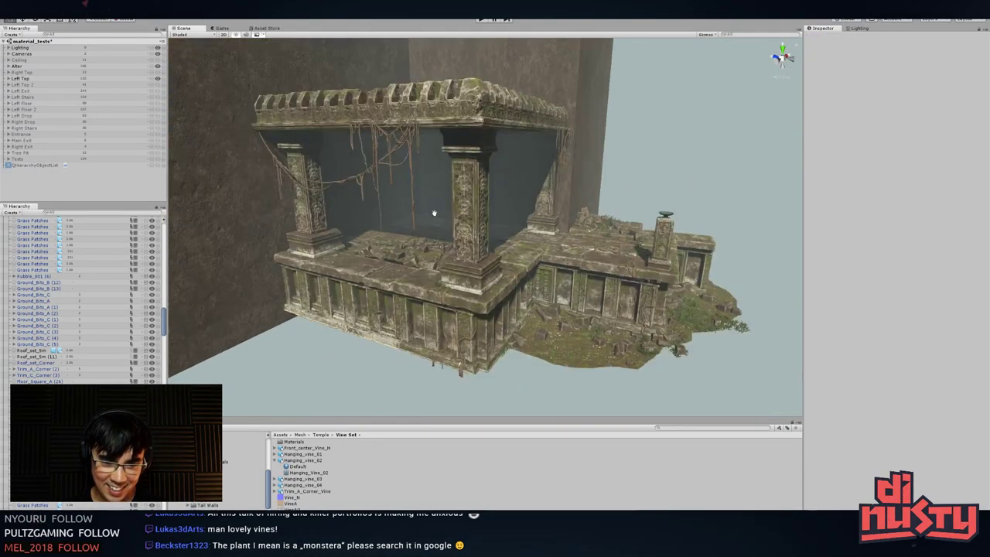
middle_click_drag(435, 213, 524, 199)
scroll(524, 199, "down", 4)
middle_click_drag(416, 229, 438, 204)
scroll(434, 212, "down", 5)
middle_click_drag(432, 240, 487, 203)
left_click_drag(465, 205, 536, 246, "alt")
scroll(512, 209, "up", 4)
left_click(641, 310)
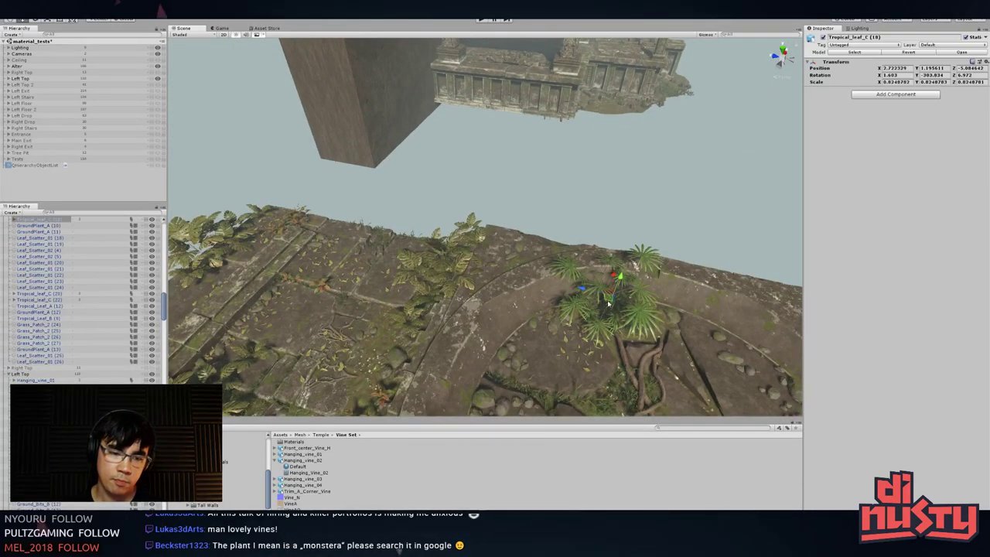
left_click_drag(608, 303, 646, 300)
key("ctrl+z")
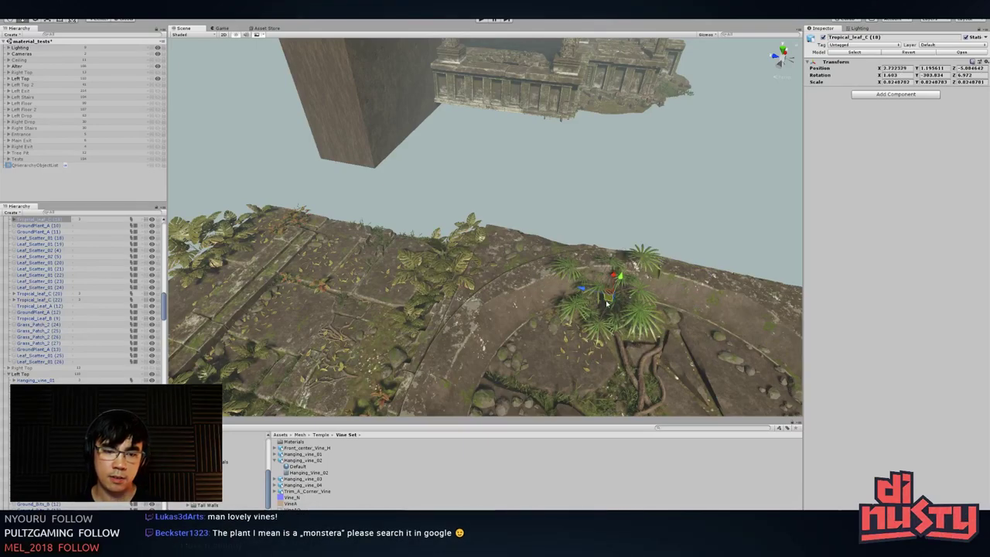
- Duplicate a Tropical_Leaf_B plant and a GroundPlant_A from the terrace edge and line the copies up beside the palm copy
left_click(474, 238)
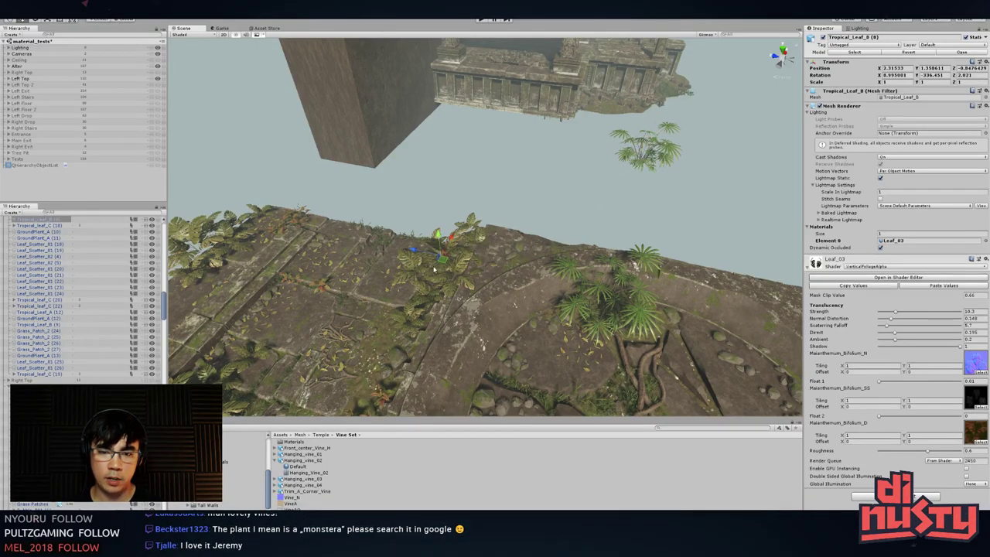
left_click_drag(434, 270, 542, 162)
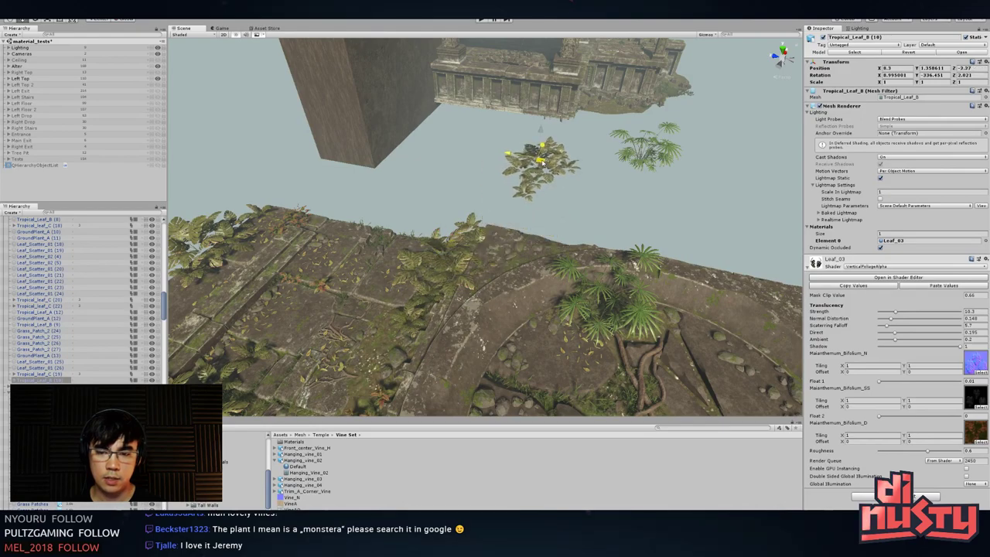
left_click(300, 218)
key("ctrl+d")
left_click_drag(300, 223, 457, 158)
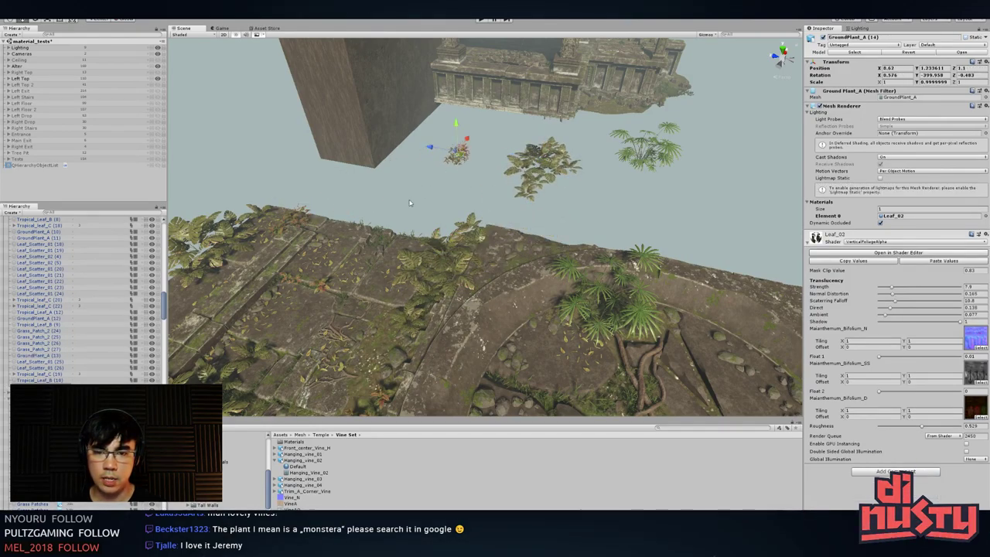
- Duplicate a Leaf_Scatter_01 patch from the terrace floor and place the copy at the end of the foliage row
left_click(336, 254)
left_click(335, 255)
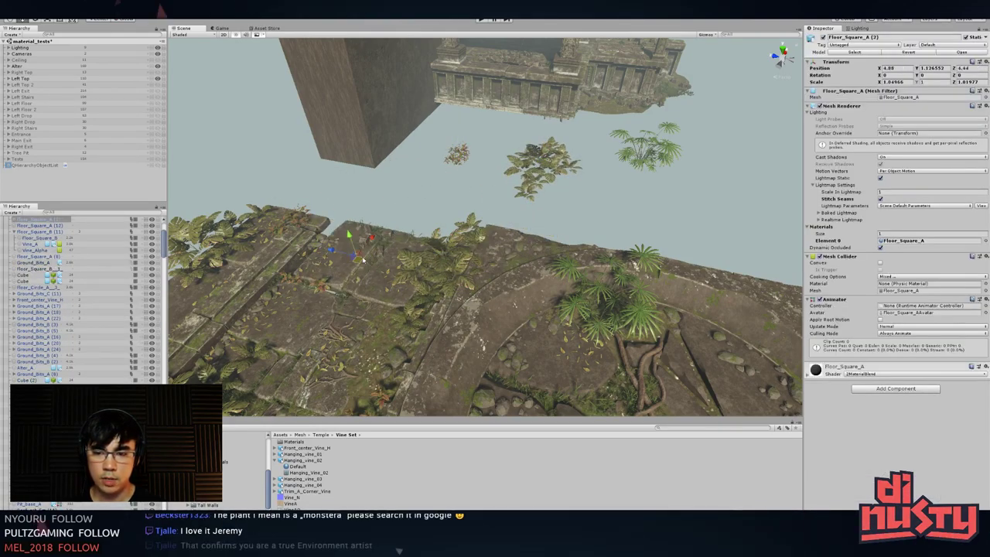
left_click(338, 250)
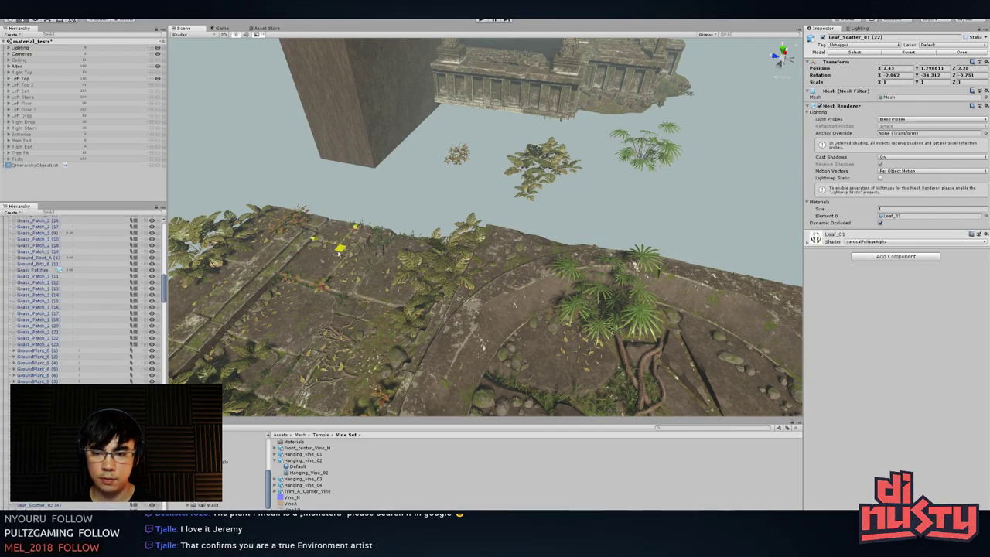
key("ctrl+d")
left_click_drag(330, 261, 402, 204)
left_click(426, 161)
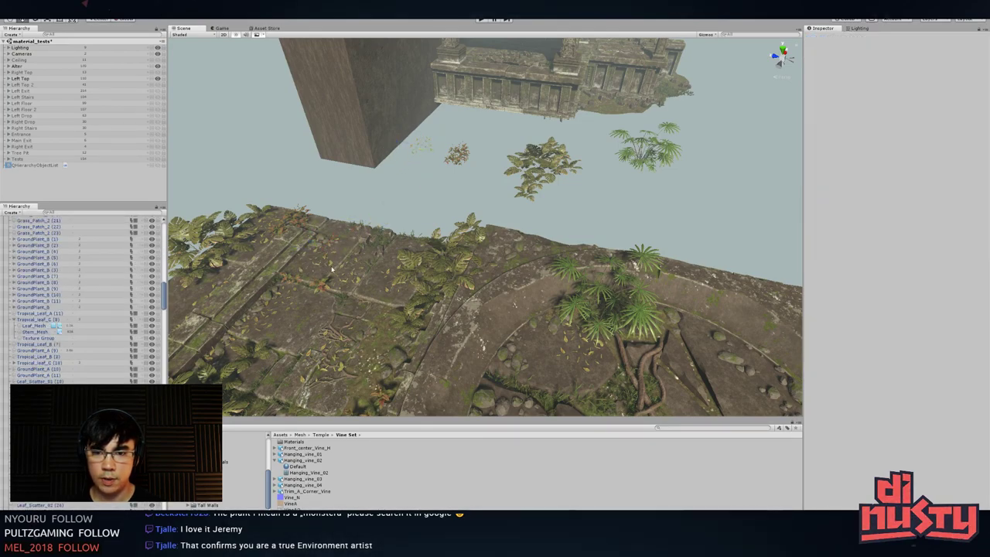
- Duplicate the long Leaf_Scatter_02 strip into the foliage row at about X 11.56, Z 2.53
left_click(283, 297)
middle_click_drag(285, 299, 530, 323)
scroll(437, 294, "up", 4)
left_click(409, 307)
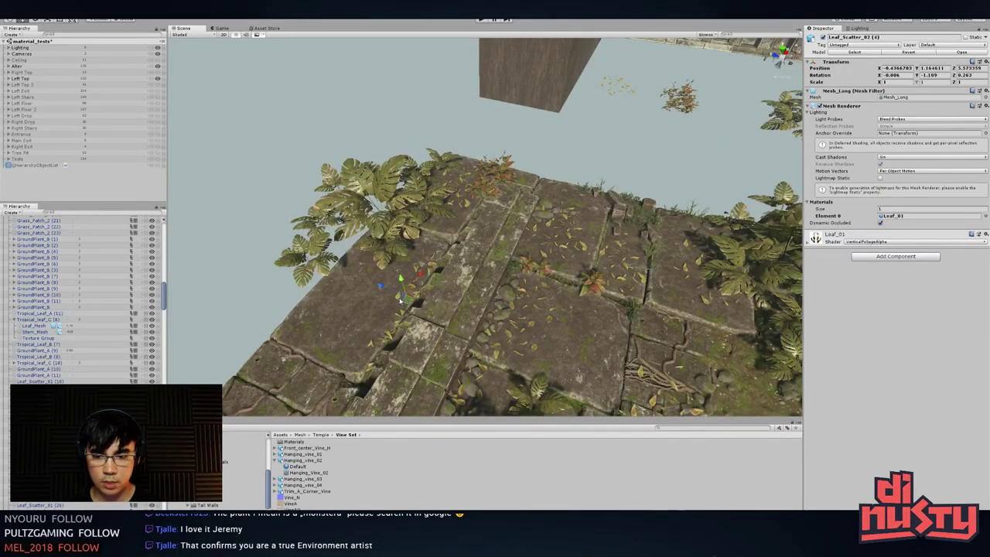
left_click_drag(409, 307, 576, 160)
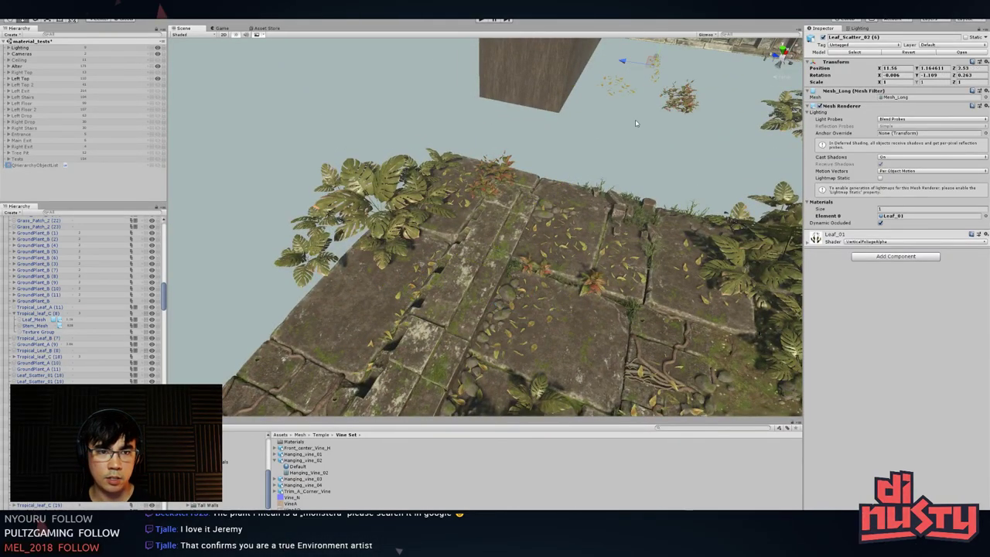
key("f")
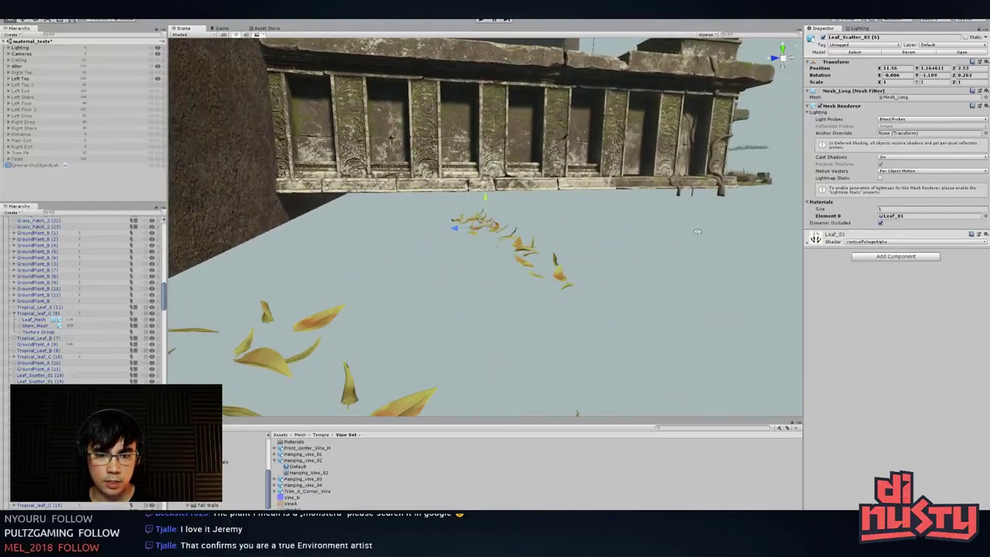
right_click_drag(697, 231, 519, 225, "alt")
left_click_drag(519, 226, 501, 243, "alt")
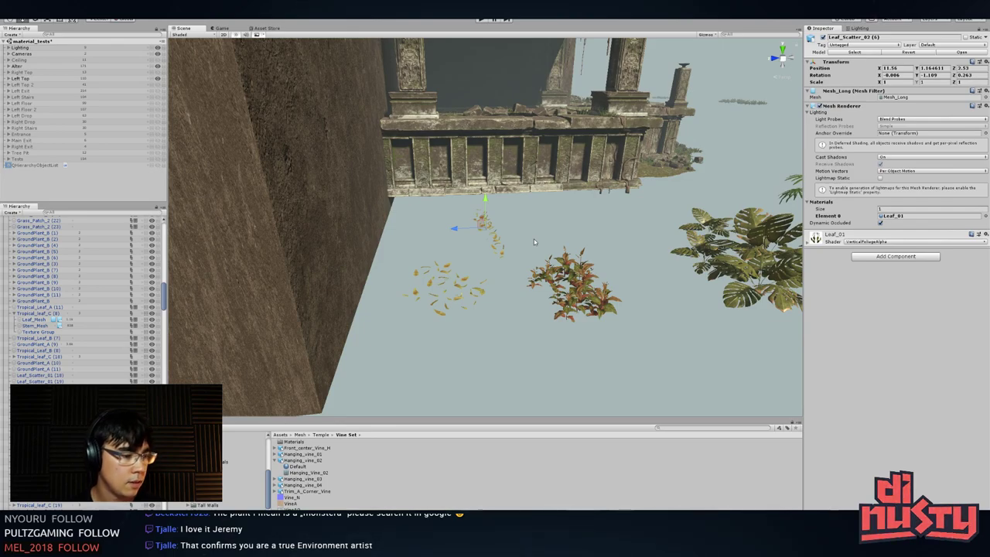
- Look over the overgrown terrace and check individual plants for foliage types still missing from the copied row
left_click_drag(534, 242, 391, 302, "alt")
middle_click_drag(391, 302, 456, 159)
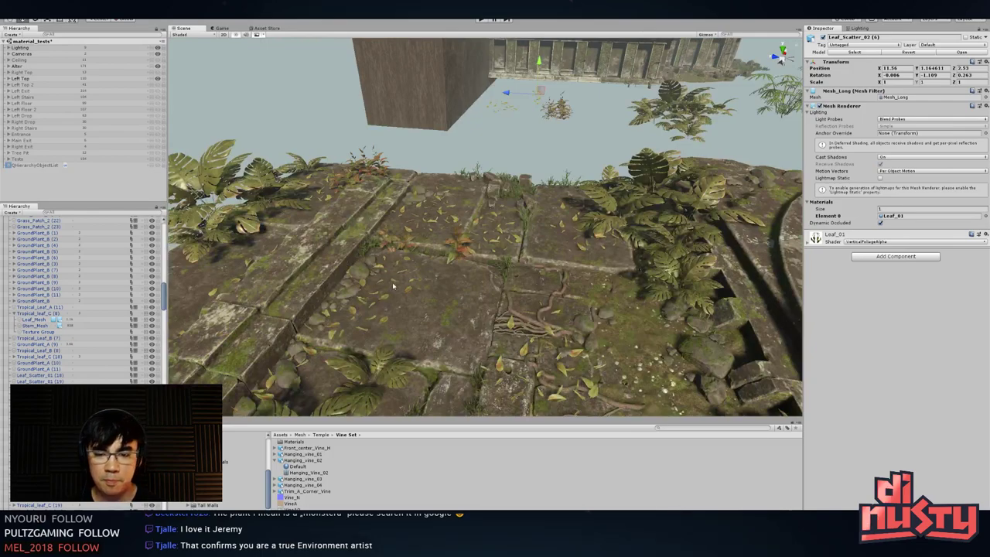
left_click(538, 336)
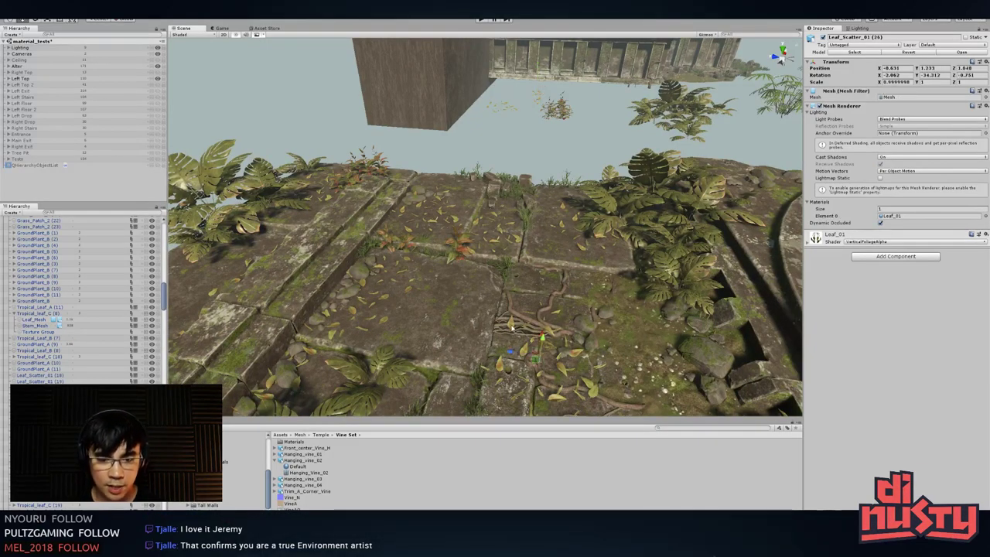
left_click_drag(562, 340, 586, 345, "alt")
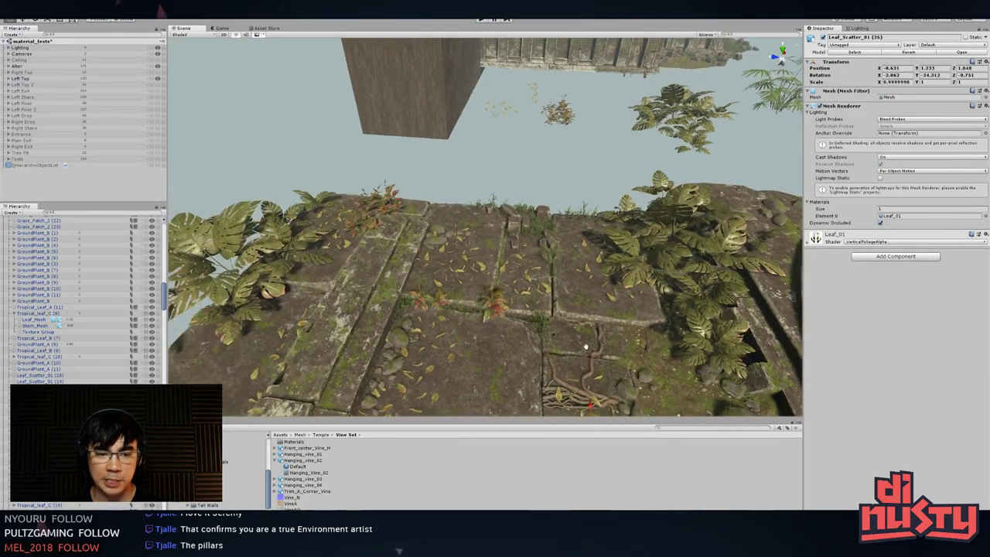
scroll(557, 340, "down", 4)
middle_click_drag(515, 337, 508, 289)
left_click(439, 267)
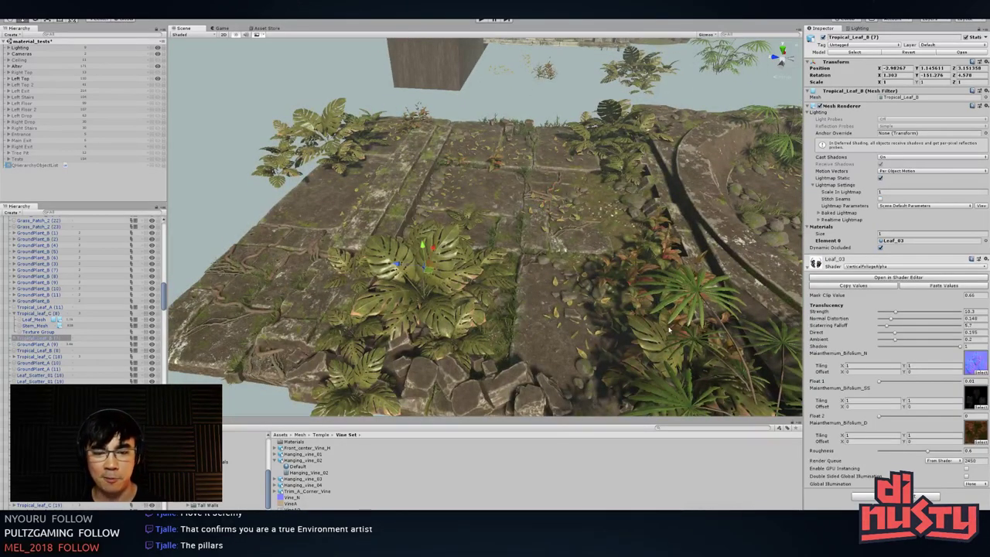
middle_click_drag(542, 223, 468, 290)
left_click(540, 190)
left_click_drag(543, 187, 530, 204)
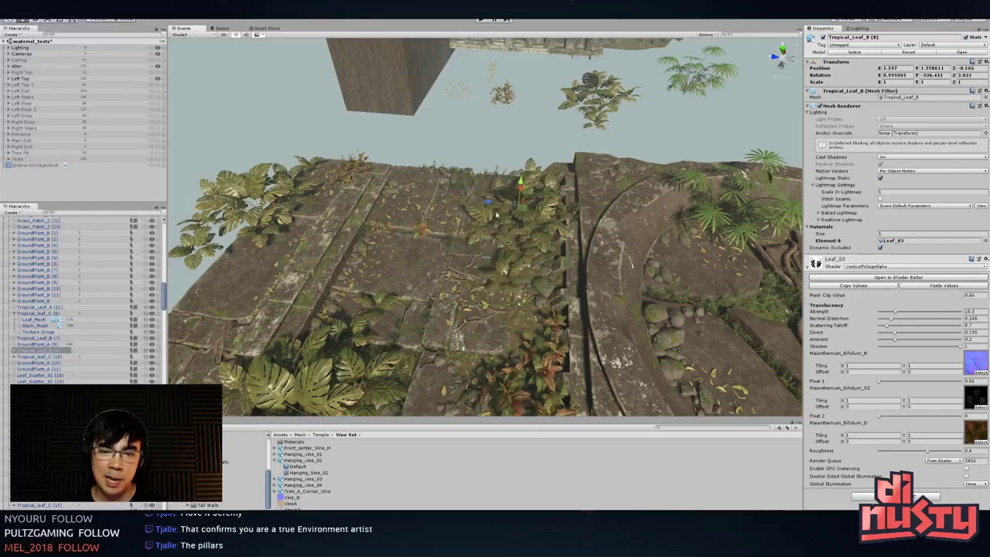
key("ctrl+z")
left_click(304, 168)
scroll(433, 232, "down", 2)
middle_click_drag(487, 286, 365, 217)
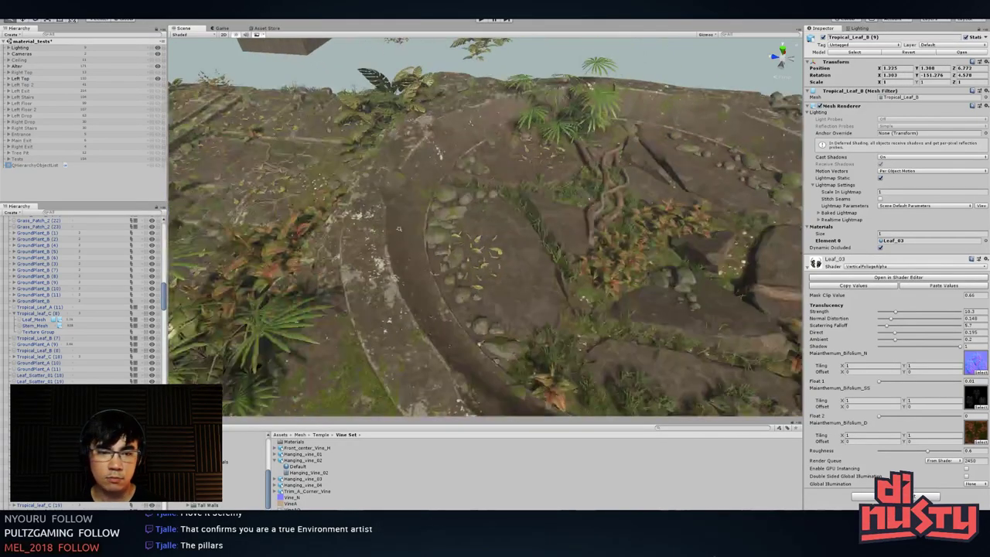
scroll(365, 217, "down", 4)
left_click(261, 285)
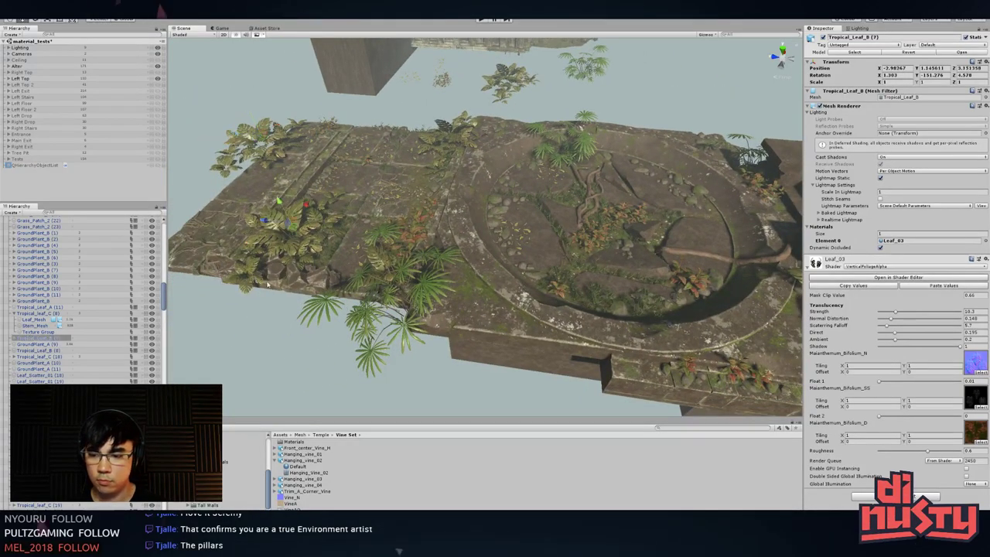
- Duplicate the Tropical_Leaf_A plant at the round basin's outer corner and add the copy to the foliage row
middle_click_drag(648, 292, 377, 304)
left_click(530, 307)
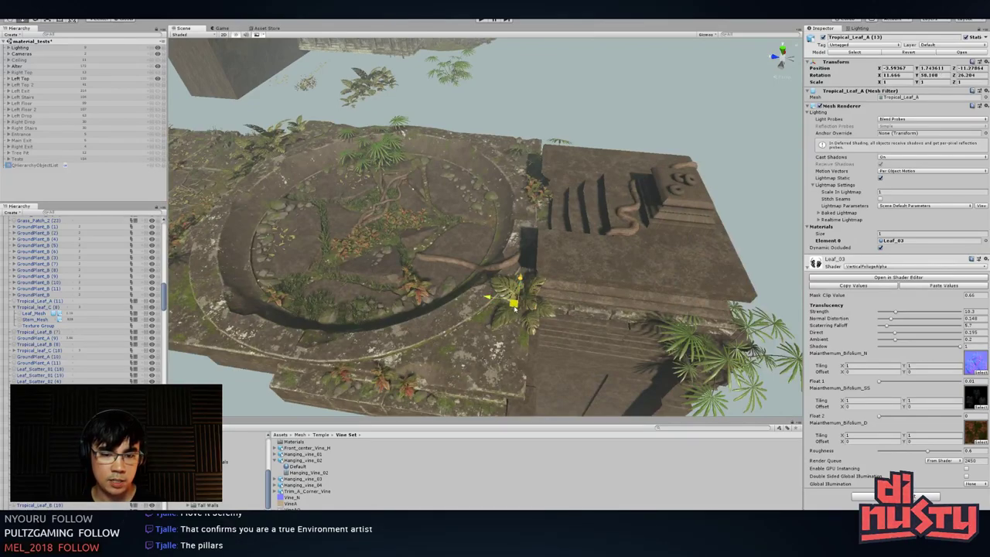
left_click(491, 155)
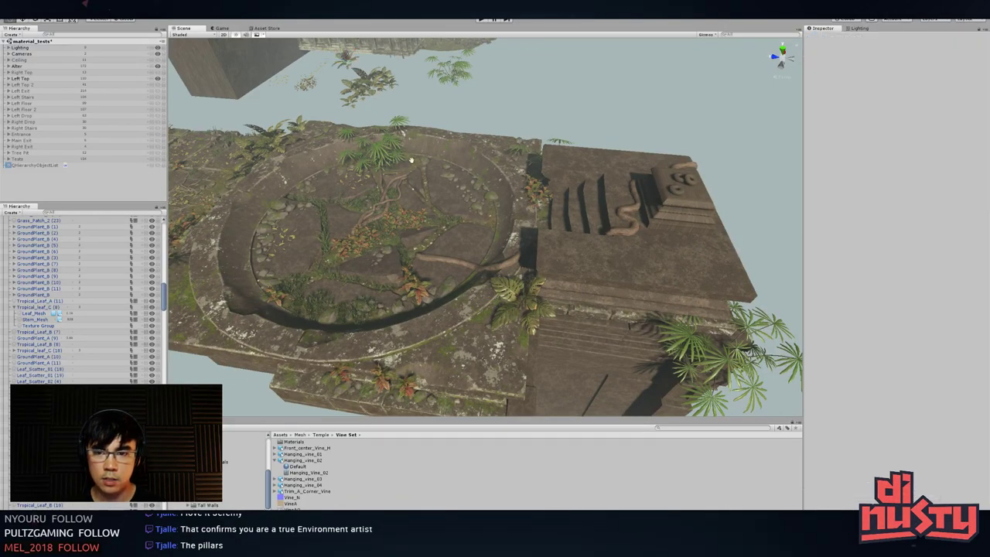
- Duplicate a GroundPlant_B inside the round basin and place the copy between the row's GroundPlant_A and Tropical_Leaf_B
left_click_drag(412, 160, 643, 161, "alt")
left_click(513, 226)
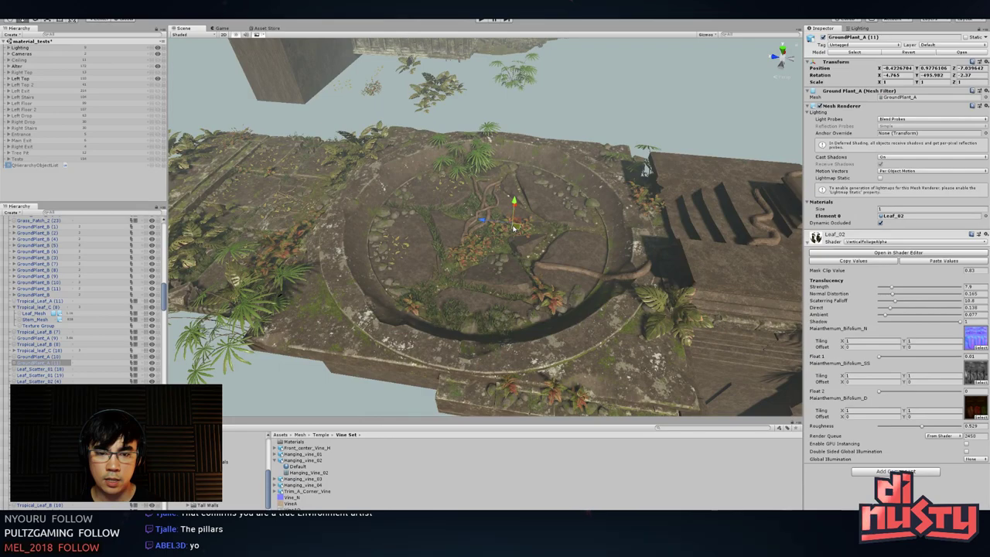
left_click(430, 312)
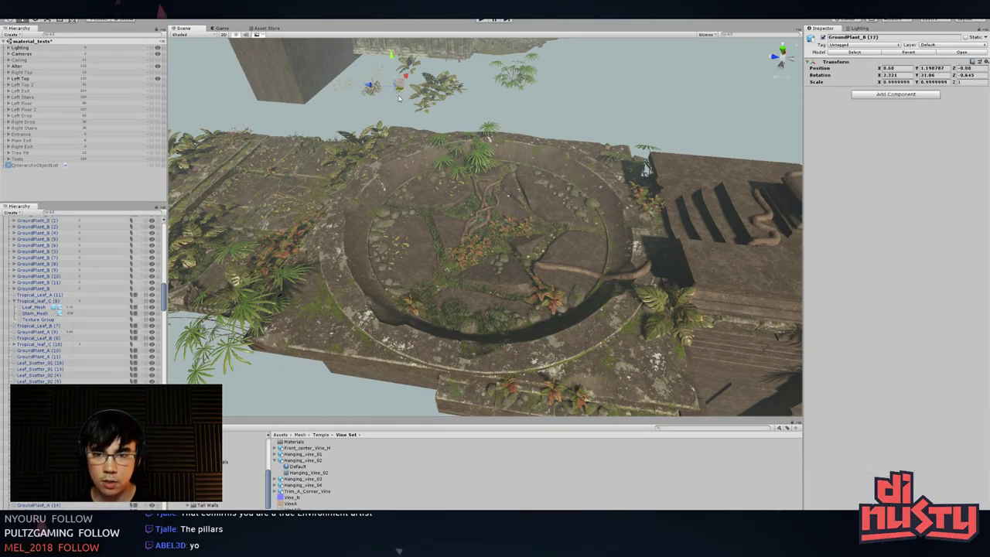
- Move the stray grass patches floating in the open space beyond the ruin into the Left Exit group
left_click(399, 98)
left_click(387, 148)
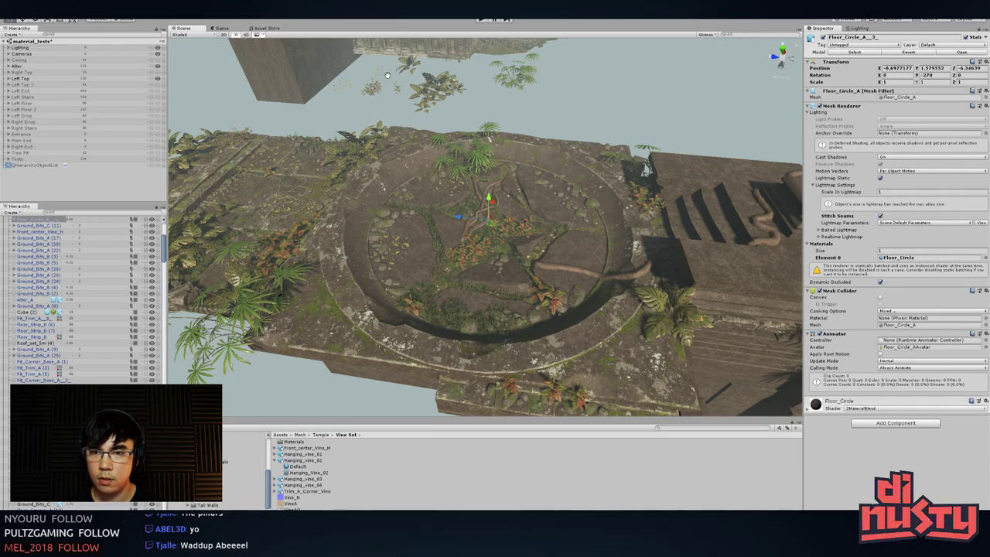
middle_click_drag(387, 75, 507, 221)
left_click_drag(507, 221, 567, 160, "alt")
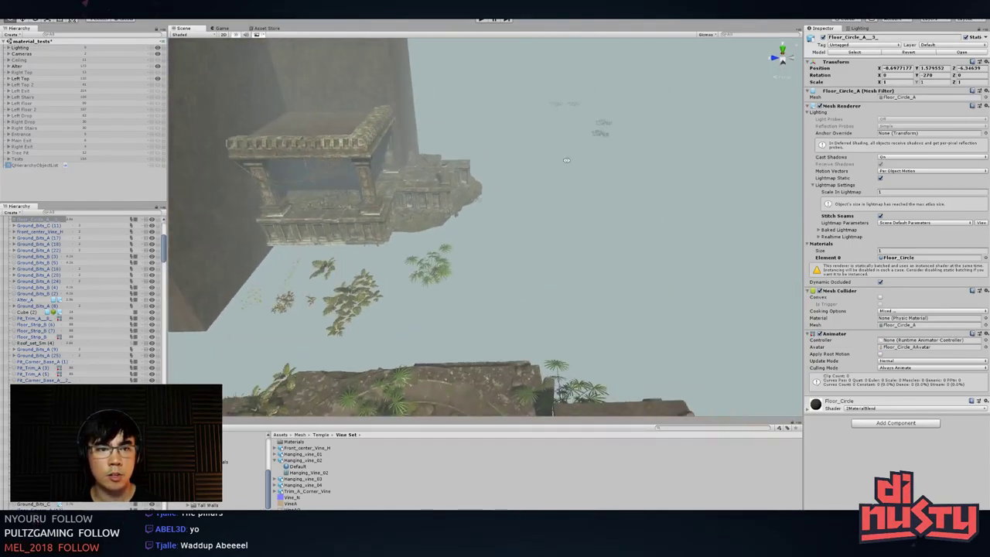
left_click_drag(517, 66, 637, 158)
left_click_drag(546, 104, 615, 146)
left_click(601, 127, "shift")
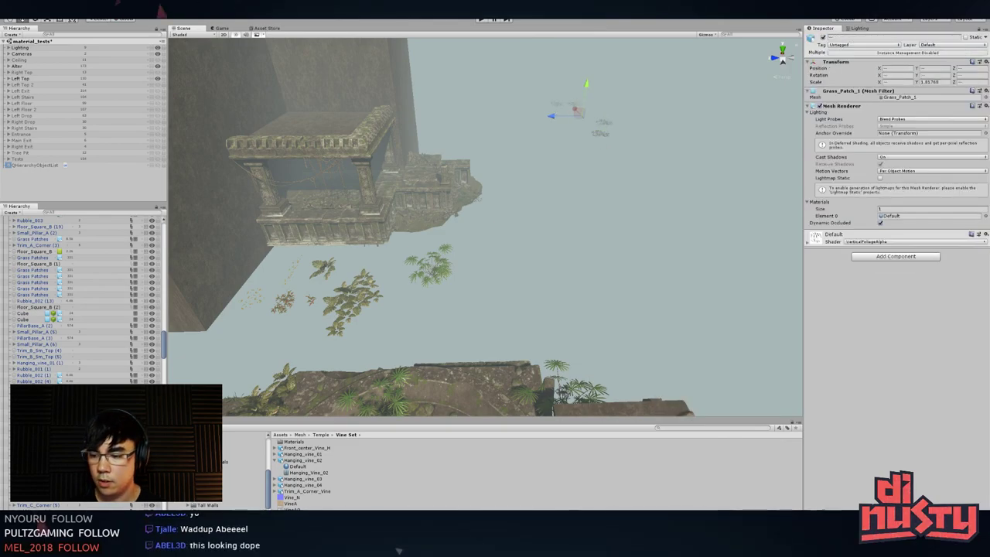
left_click_drag(39, 433, 38, 92)
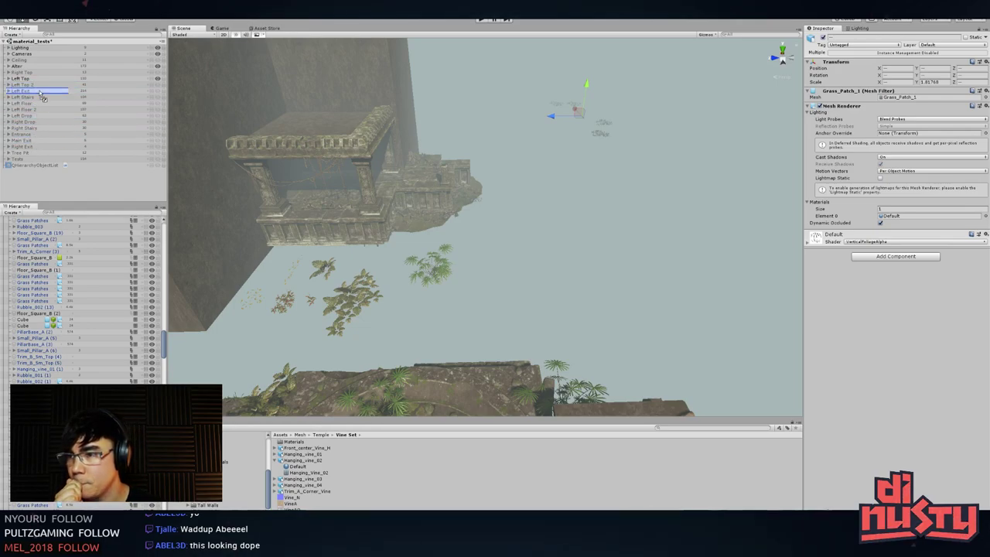
left_click(509, 114)
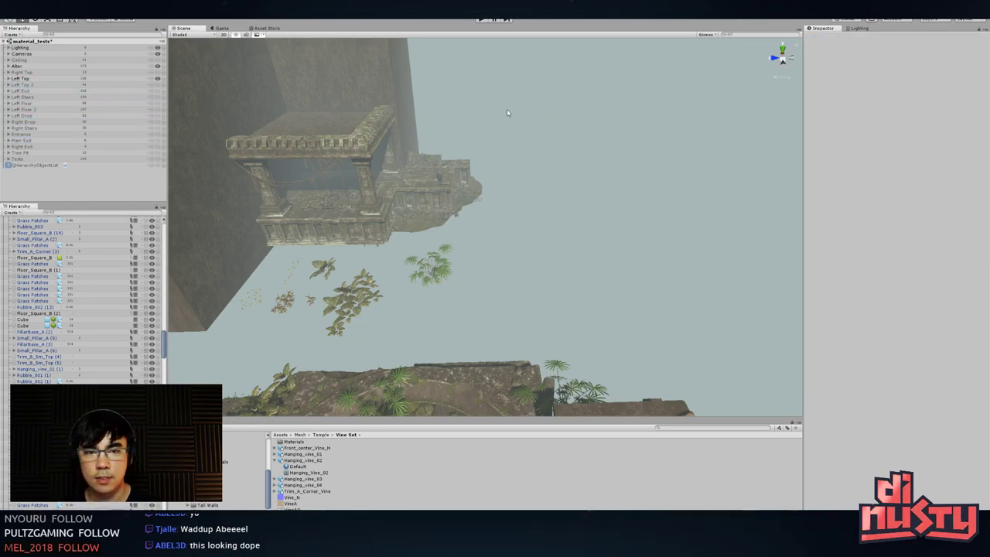
left_click_drag(509, 114, 588, 148, "alt")
right_click_drag(588, 148, 534, 101, "alt")
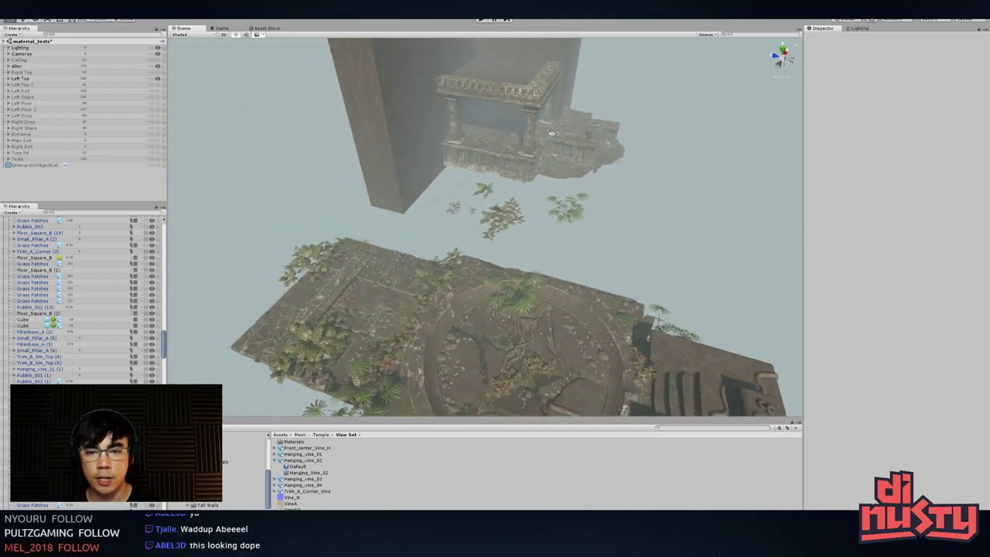
middle_click_drag(495, 201, 553, 176, "alt")
left_click_drag(424, 185, 623, 256)
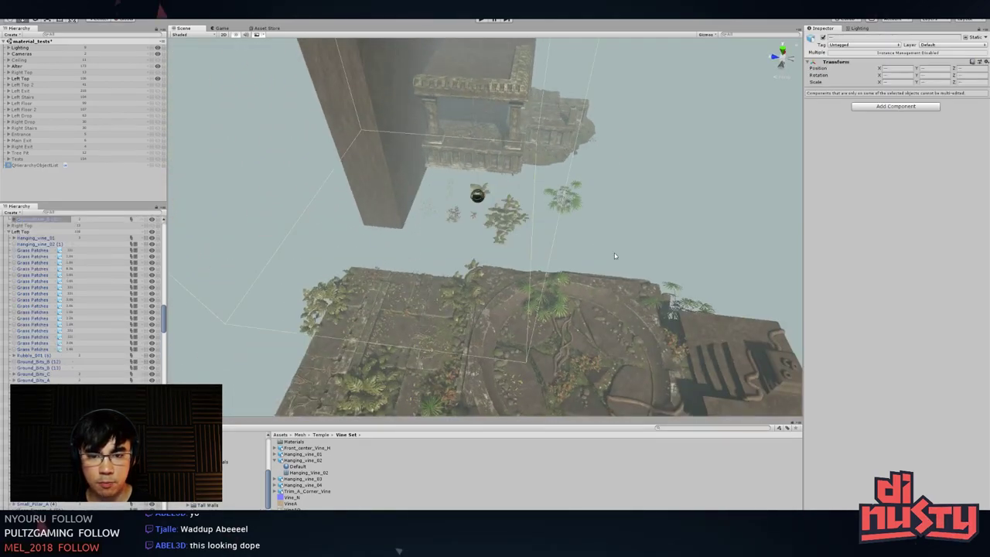
left_click(611, 251)
- Turn on the selection outline and move the copied foliage plants and leaf scatters from the Alter group into the Left Top group
left_click_drag(573, 225, 568, 267, "alt")
right_click_drag(568, 267, 545, 259, "alt")
middle_click_drag(545, 259, 545, 276, "alt")
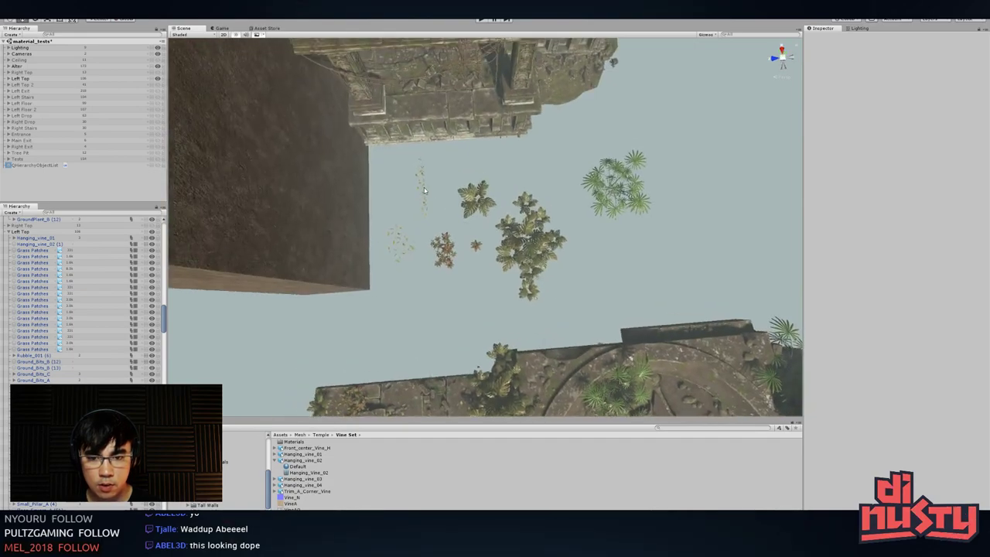
left_click(424, 188)
left_click_drag(425, 188, 385, 241, "alt")
left_click(384, 241, "shift")
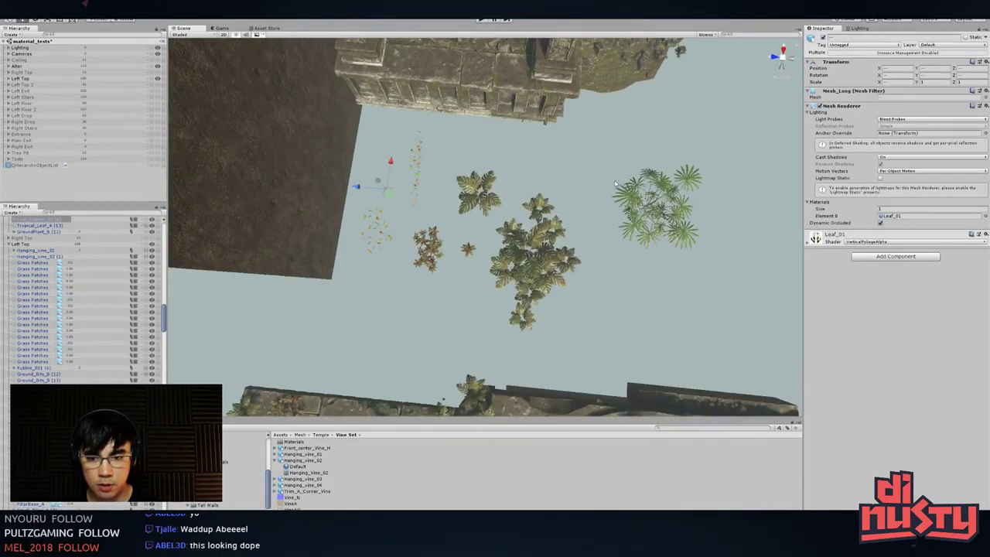
left_click(712, 36)
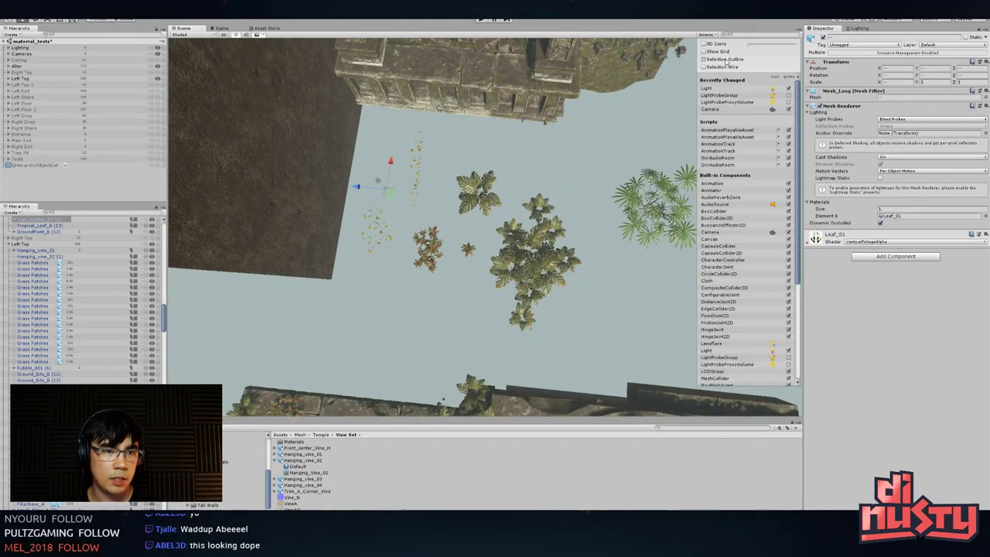
left_click(482, 196)
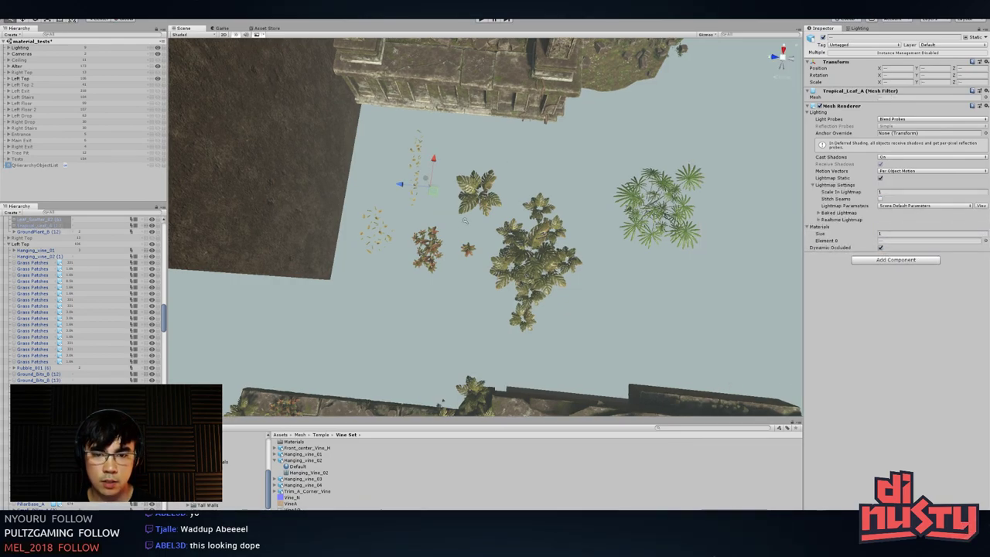
scroll(393, 222, "up", 3)
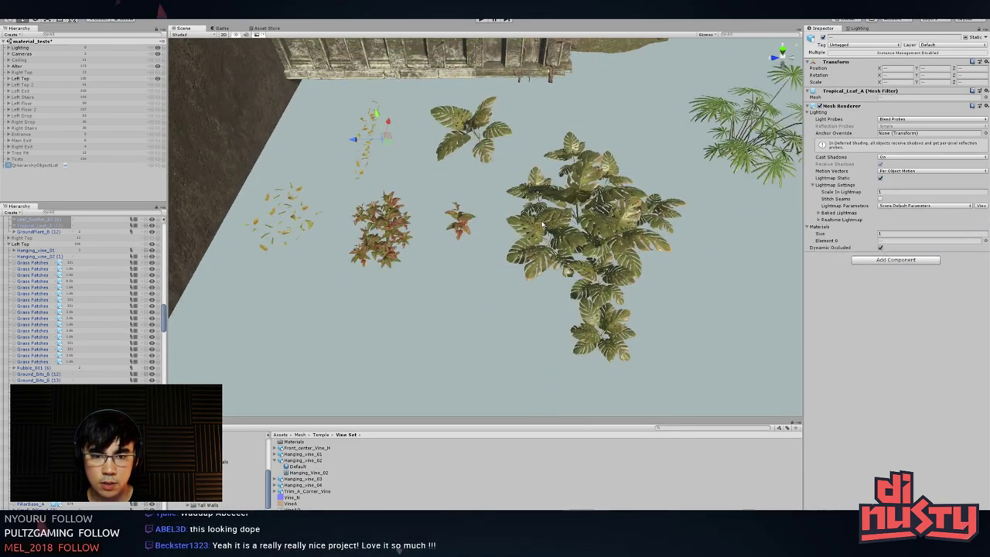
left_click(468, 223, "shift")
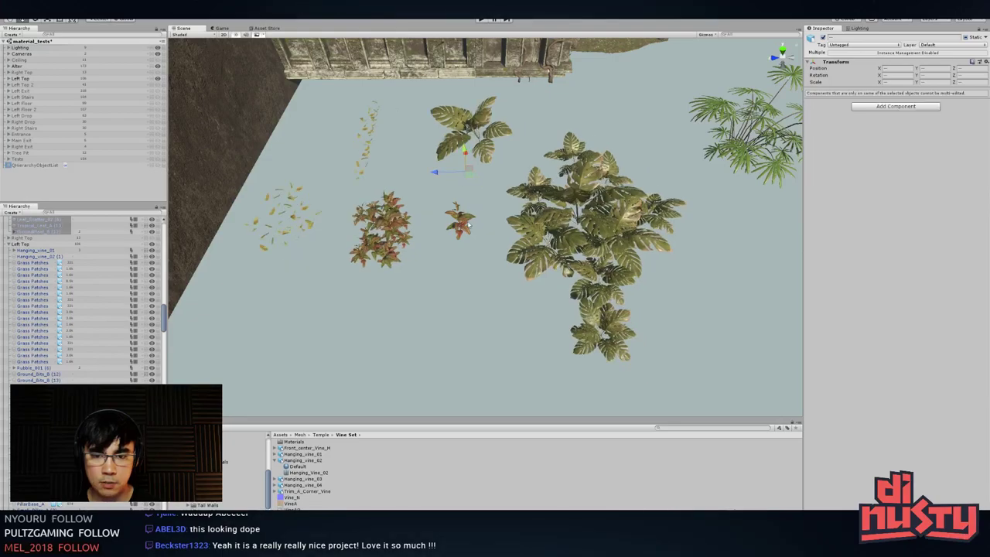
left_click(557, 219)
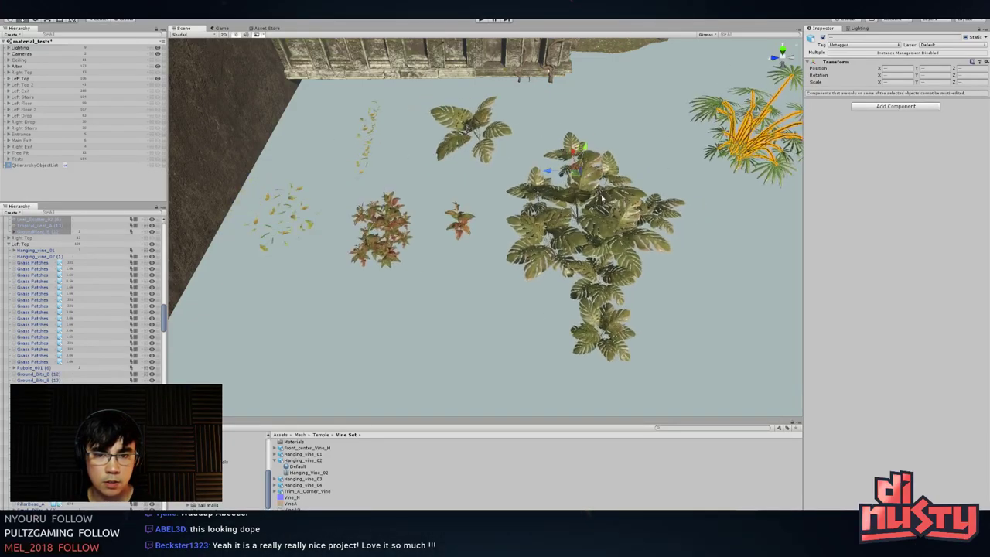
left_click_drag(49, 233, 40, 80)
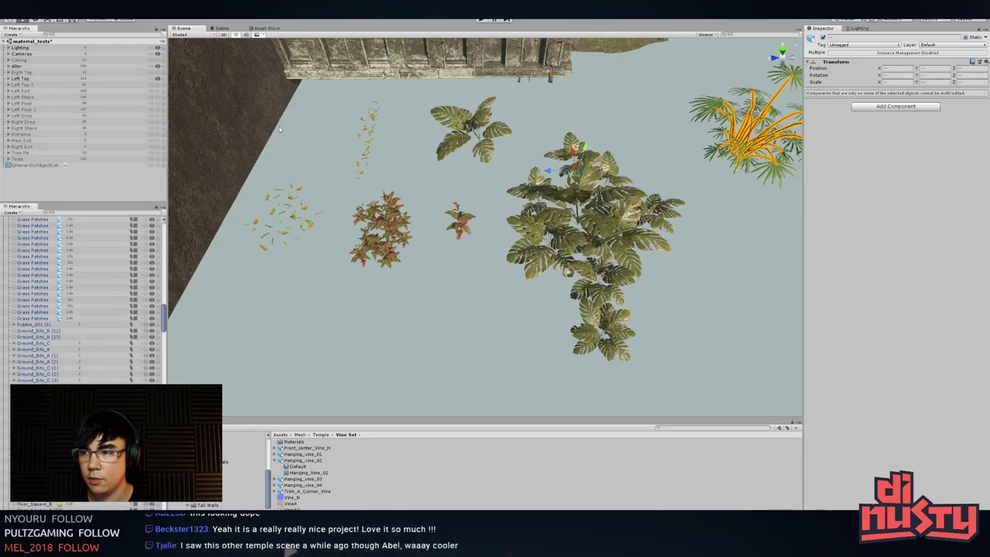
- Hide the Alter group and check the individual plants in the foliage row
left_click(527, 128)
left_click_drag(527, 128, 432, 107, "alt")
scroll(515, 137, "down", 5)
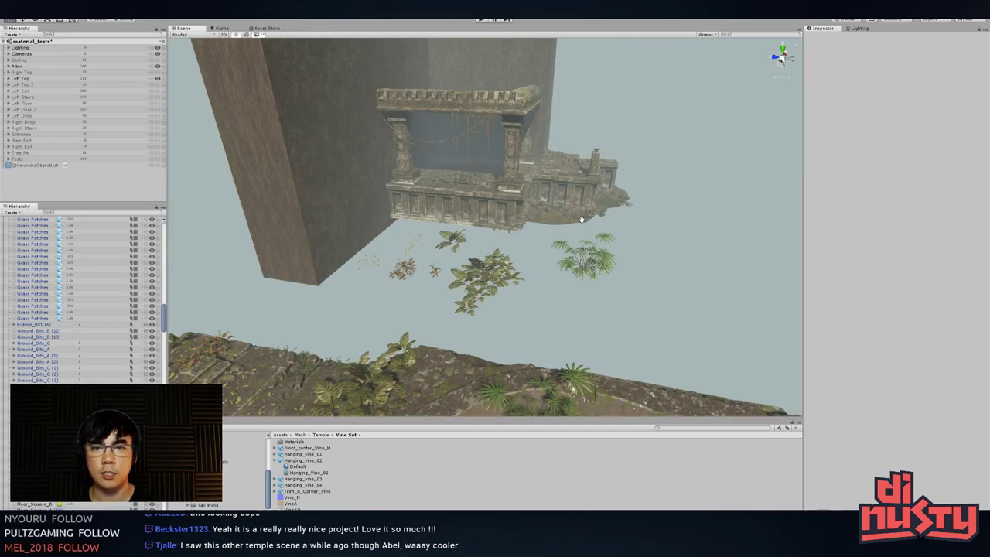
left_click_drag(581, 219, 403, 225, "alt")
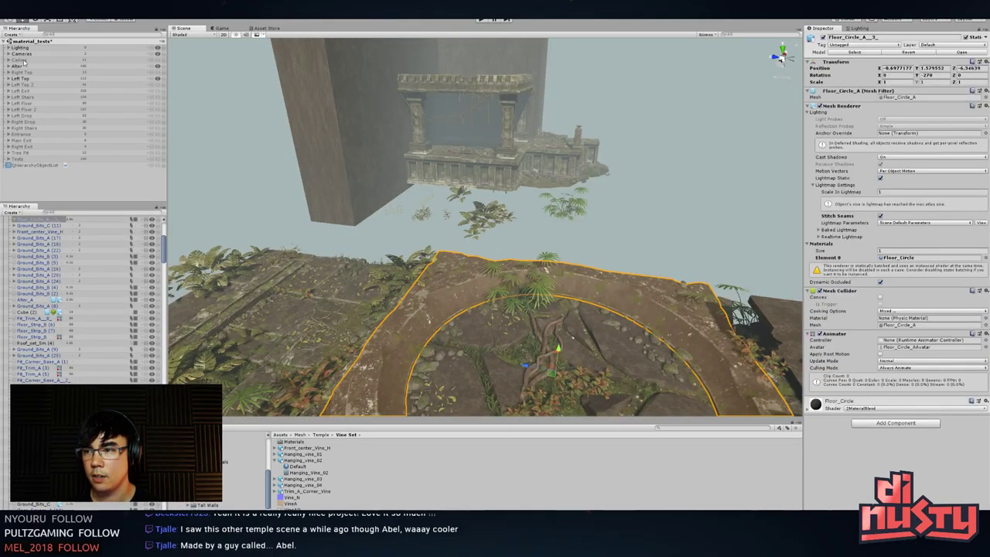
left_click(160, 72)
left_click(389, 212)
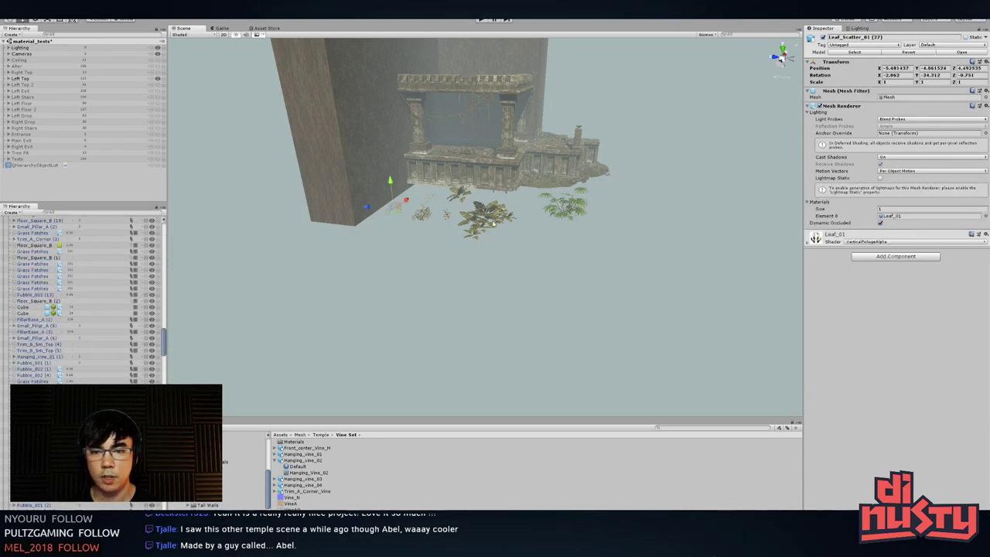
left_click(488, 216)
key("f")
left_click_drag(495, 217, 647, 257, "alt")
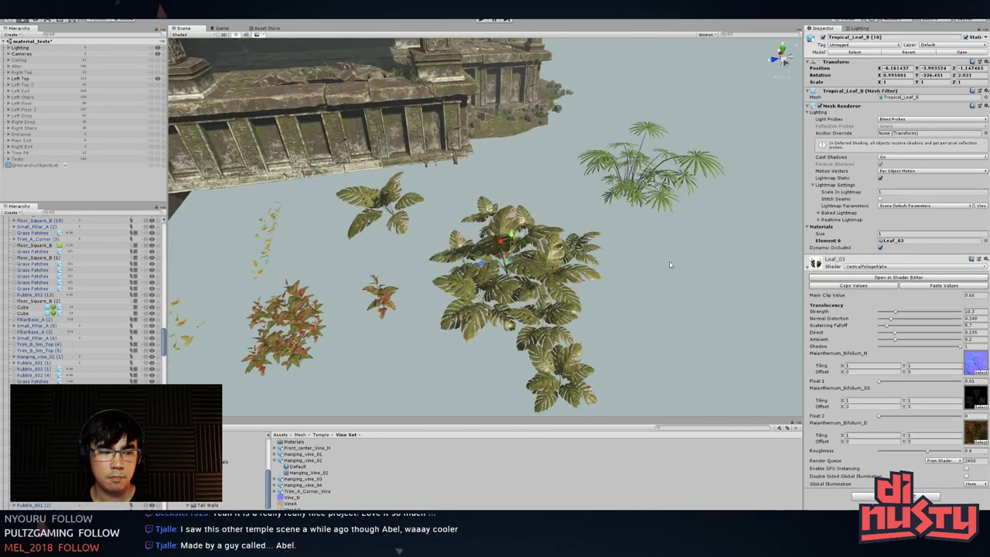
left_click(670, 262)
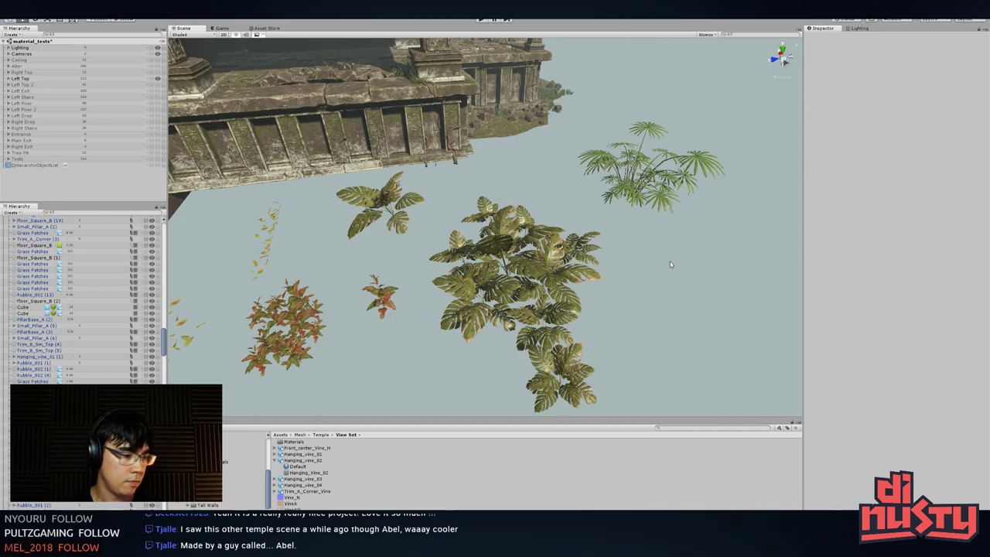
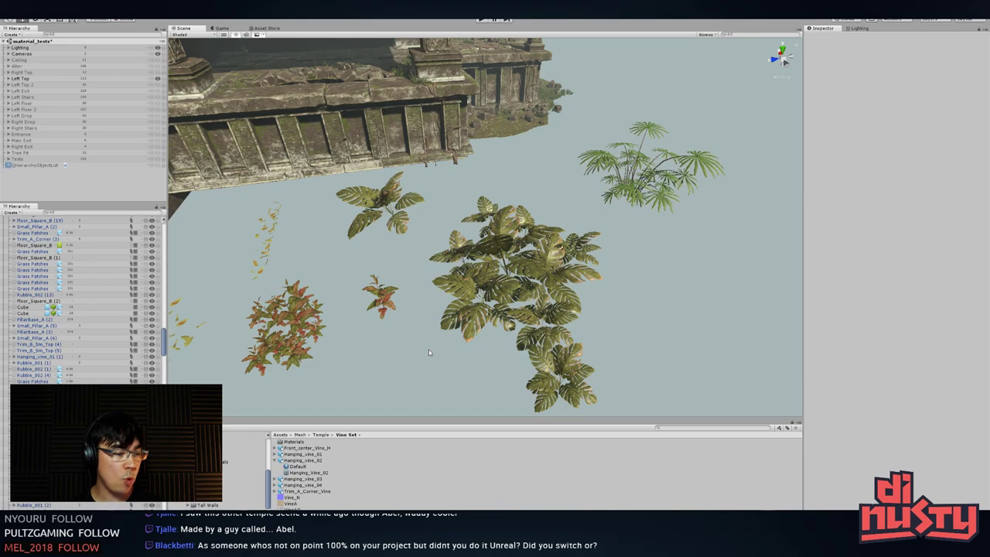
- Rotate the row's Tropical_Leaf_B to about -436° on Y and shift it to about X -4.92, Z -2.31
right_click_drag(429, 349, 540, 341)
left_click(540, 341)
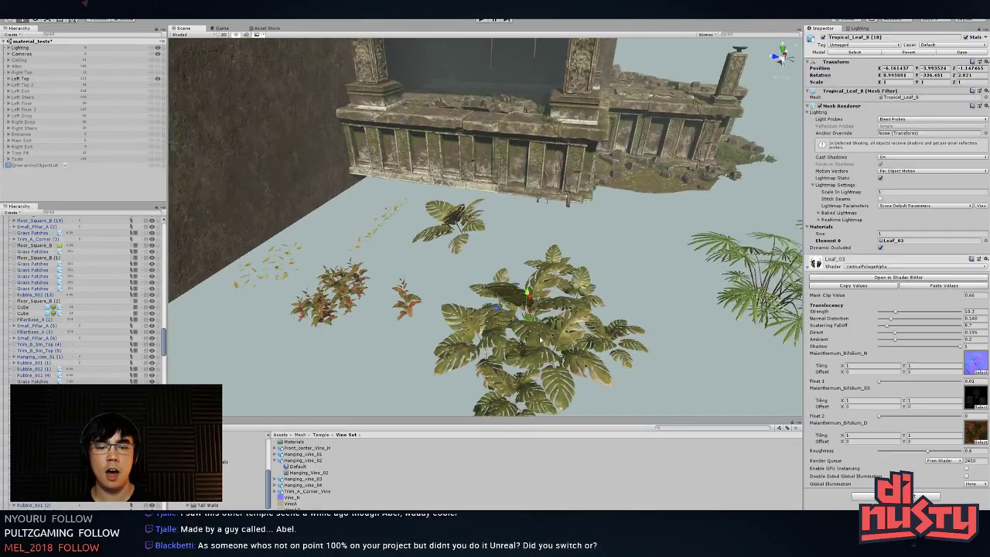
left_click_drag(525, 342, 602, 307)
- Try moving GroundPlant_B and GroundPlant_A from the foliage row toward the structure's wall
left_click(405, 311)
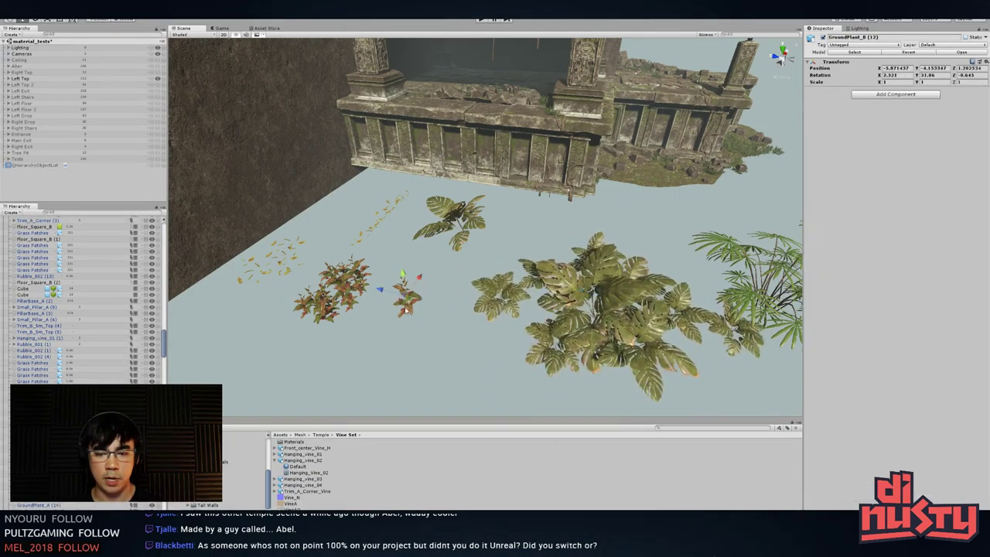
left_click_drag(410, 307, 511, 248)
key("ctrl+z")
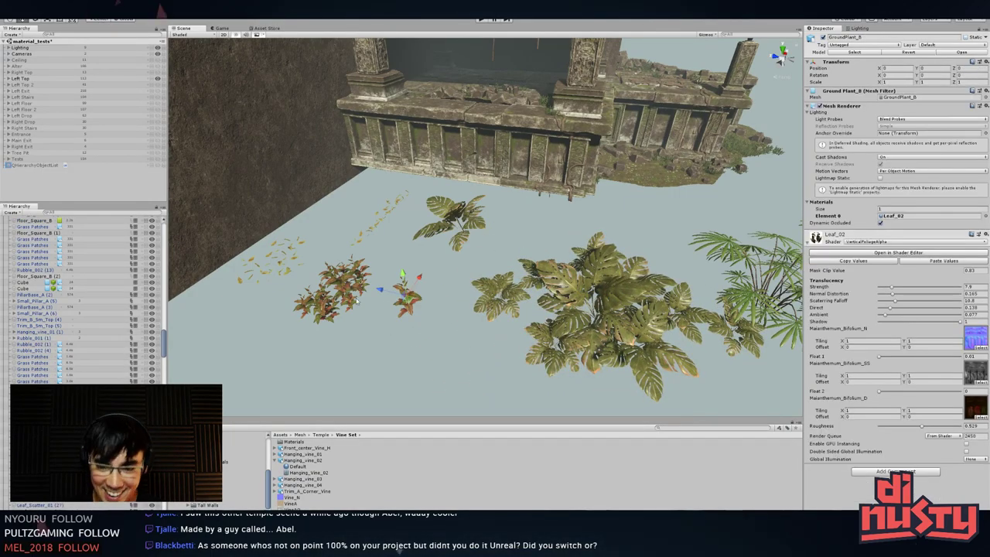
left_click_drag(332, 287, 489, 218)
key("ctrl+z")
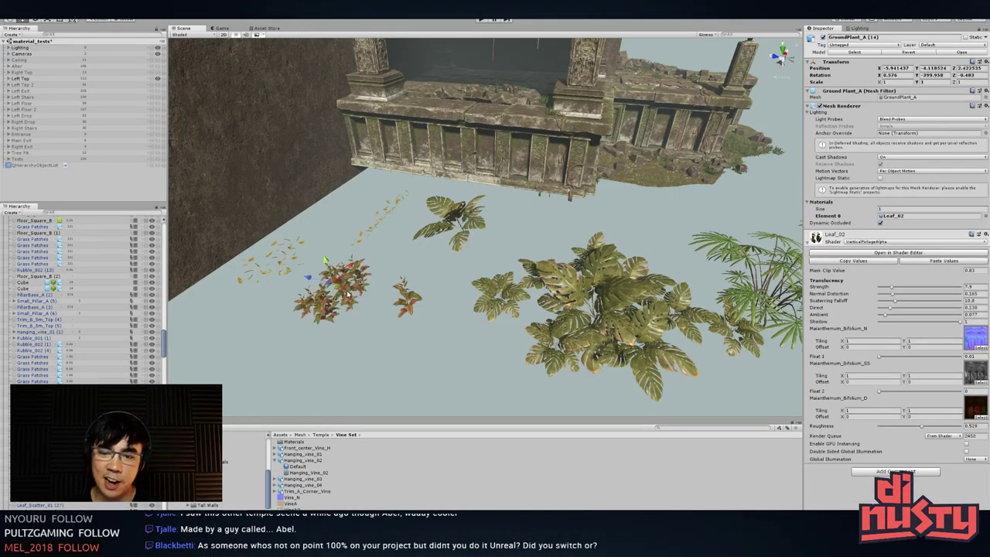
- Place GroundPlant_A at the base of the structure's wall and Tropical_Leaf_B on the ledge past the corner at about Z -4.81
left_click_drag(332, 287, 481, 176)
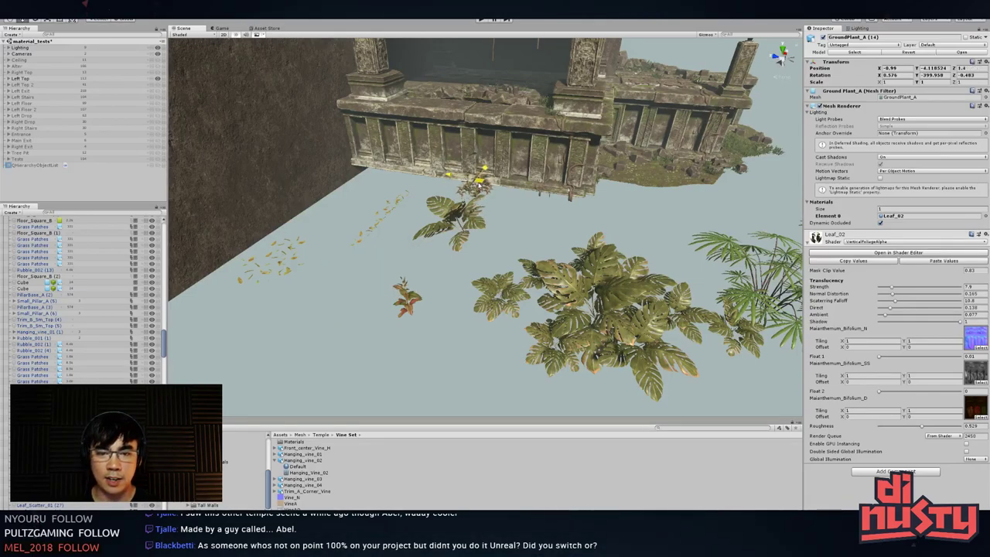
left_click_drag(526, 230, 453, 234, "alt")
left_click(448, 327)
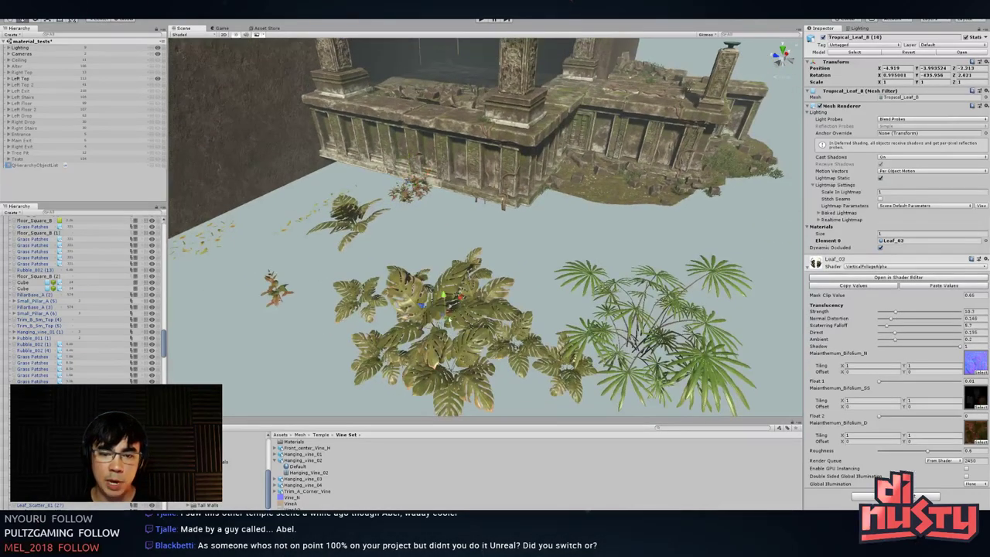
left_click_drag(447, 314, 660, 180)
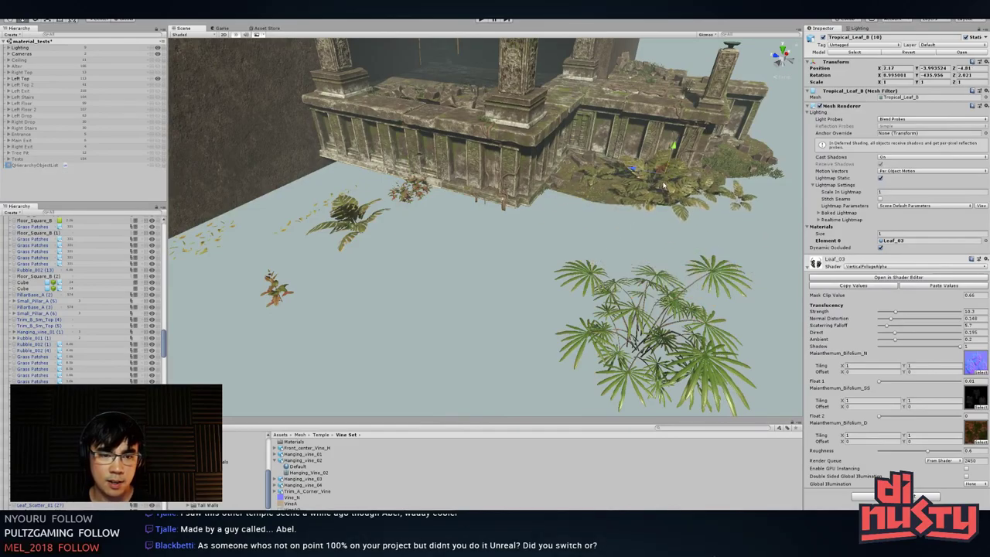
- Rotate Tropical_Leaf_B on the mossy ledge to about -473° on Y and shift it to about Z -4.95
left_click_drag(685, 216, 670, 272, "alt")
right_click_drag(670, 272, 800, 281, "alt")
right_click_drag(626, 212, 673, 225, "alt")
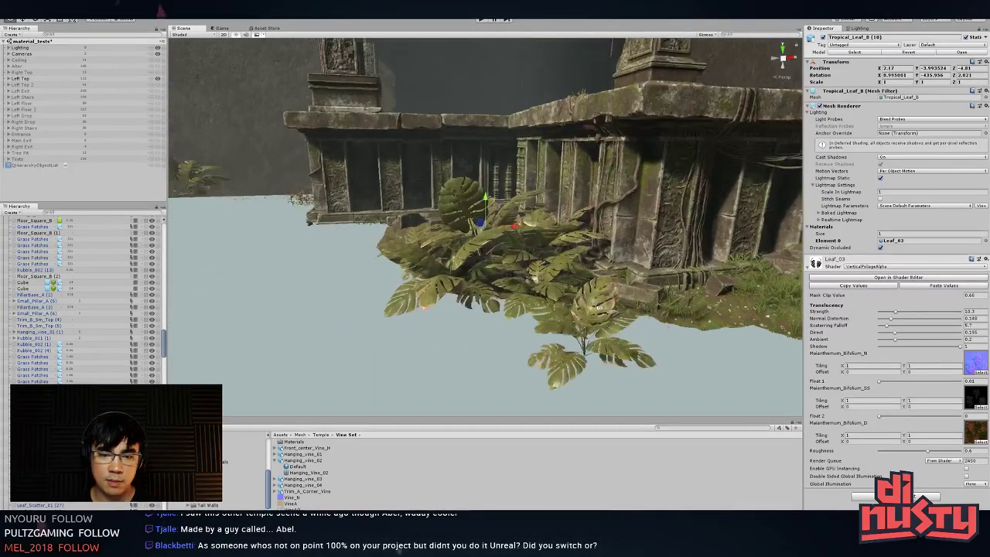
left_click_drag(588, 232, 556, 364, "alt")
key("e")
left_click_drag(483, 223, 467, 253)
key("w")
left_click(615, 344)
- Raise Tropical_Leaf_B on the ledge to about Y -3.96 and check how it sits on the ground
left_click_drag(615, 344, 661, 197, "alt")
left_click(481, 224)
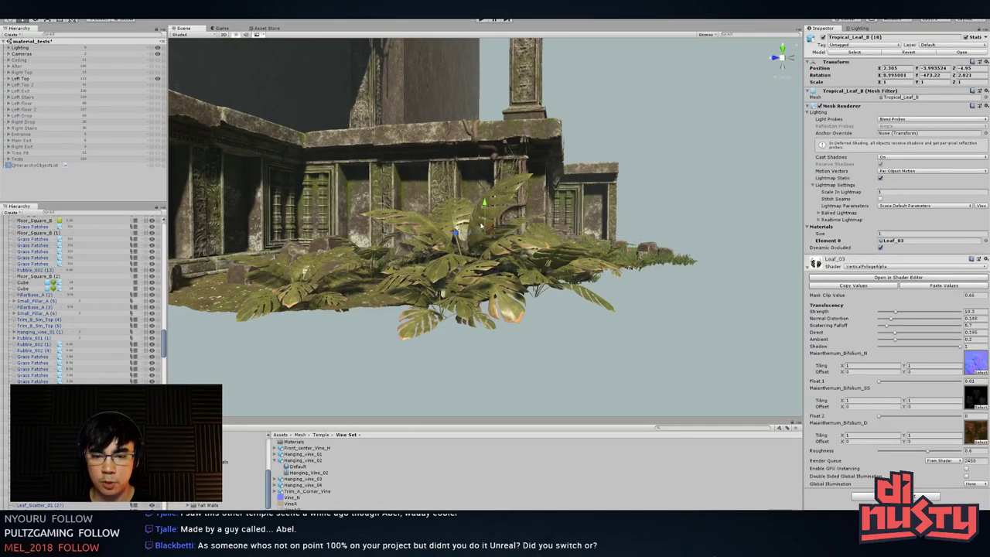
left_click(489, 214)
left_click(488, 224)
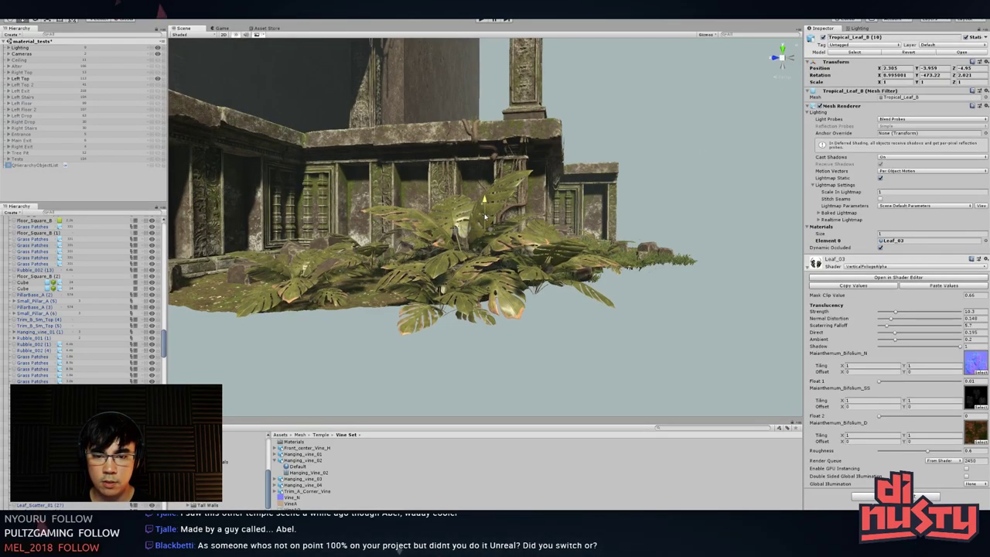
left_click_drag(488, 224, 629, 358, "alt")
left_click(629, 358)
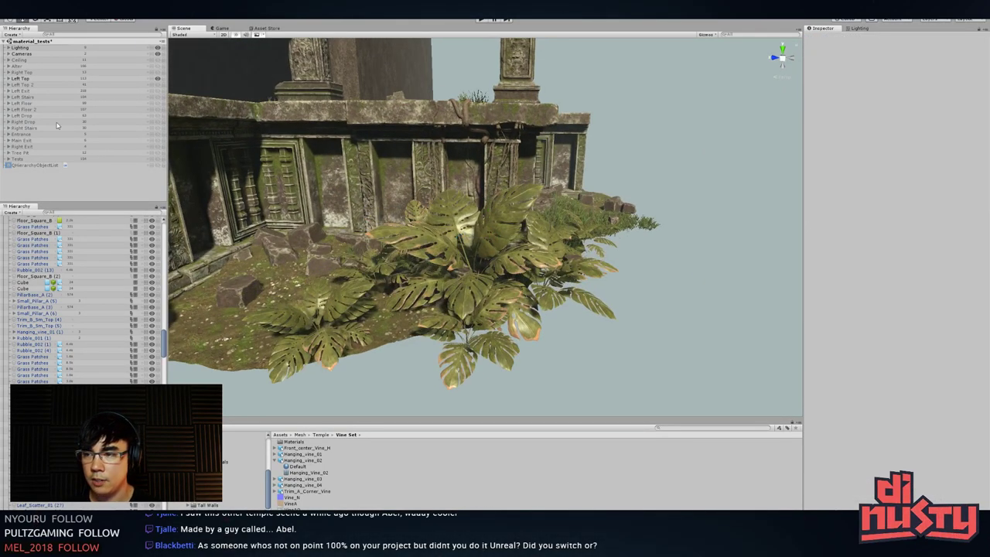
- Locate the source model of the ledge's Tropical_Leaf_B in the project's Leaf folder and show its import settings
left_click(503, 289)
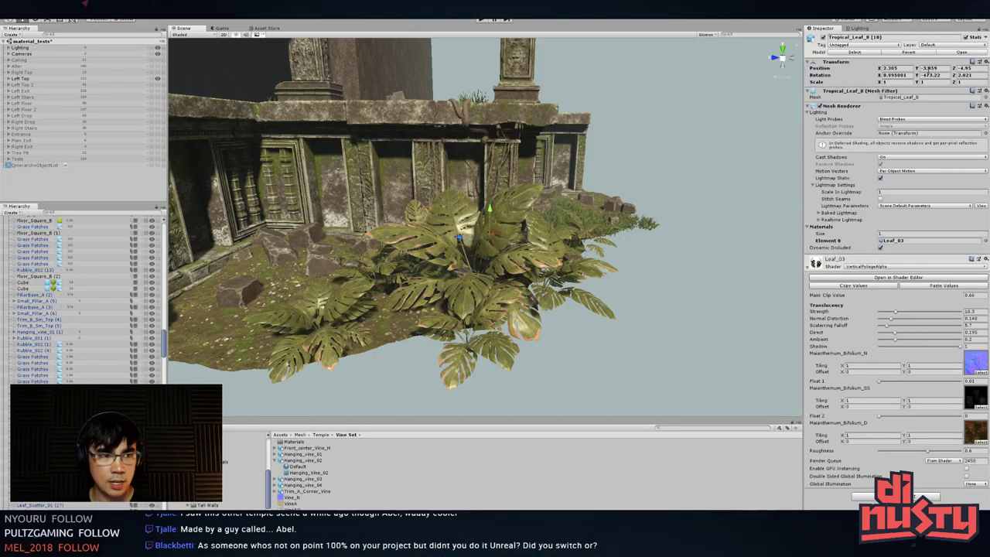
left_click(915, 96)
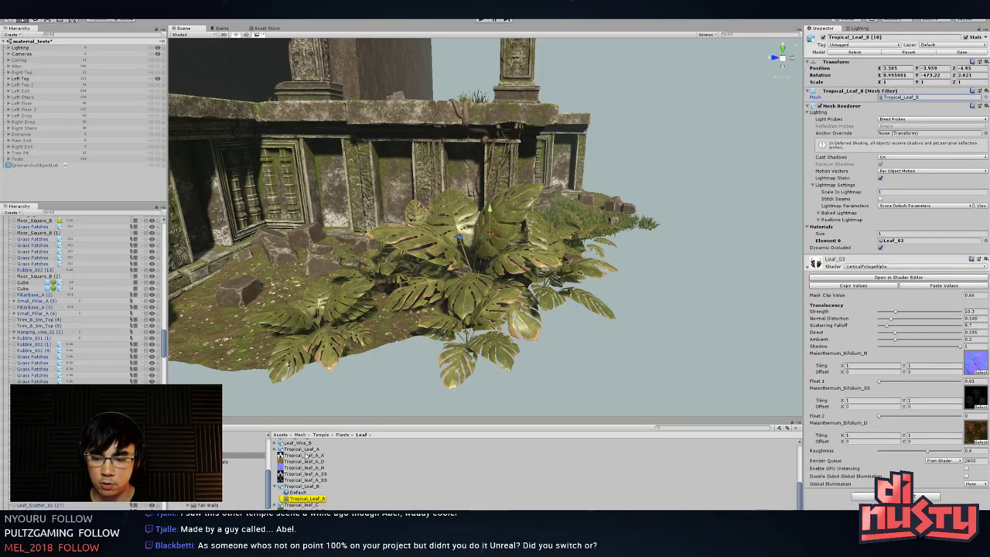
left_click(319, 486)
left_click(279, 486)
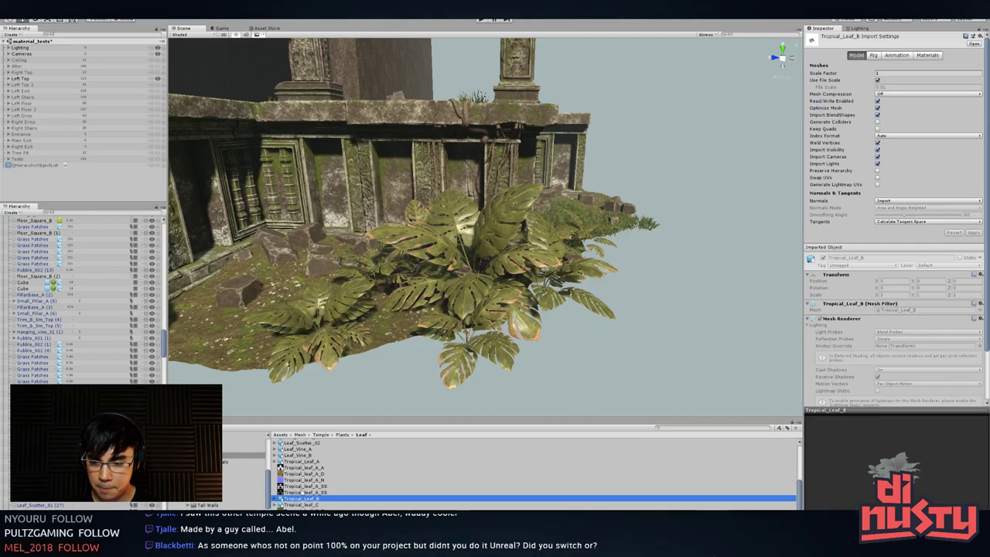
left_click(294, 455)
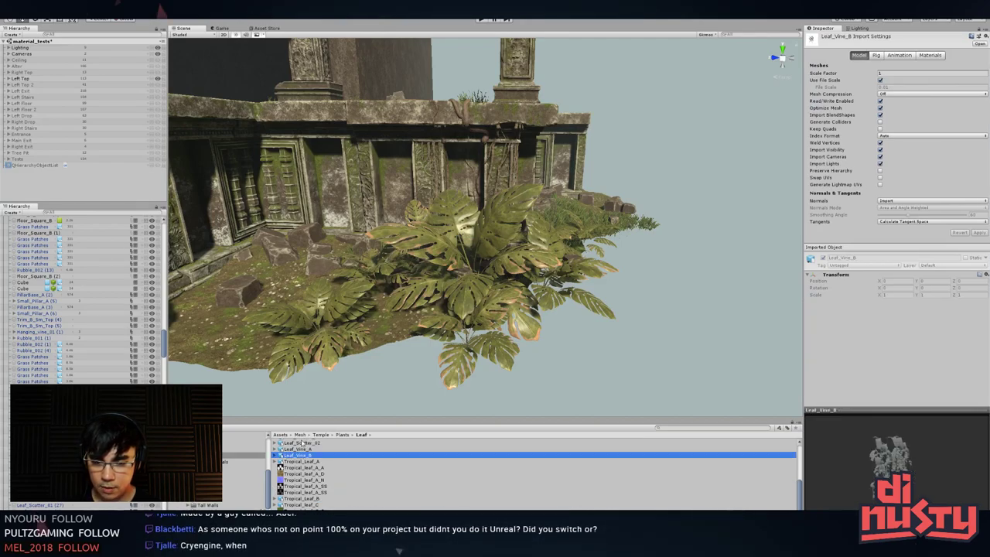
left_click_drag(308, 456, 642, 344)
key("Delete")
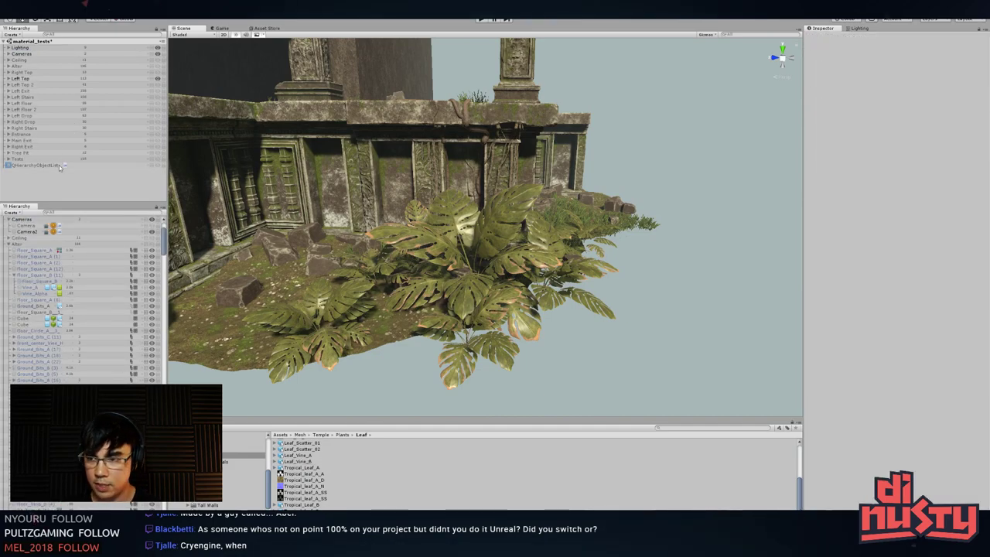
- Show the Tests group and locate the hanging leaf vines on the side of its stone block
left_click(158, 67)
right_click_drag(456, 221, 475, 246)
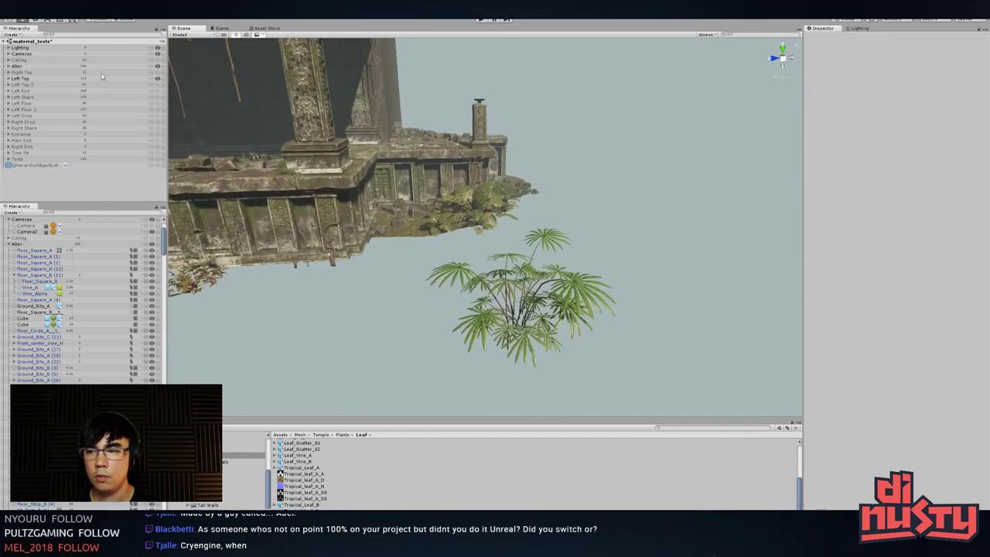
left_click(157, 160)
right_click_drag(417, 259, 457, 279)
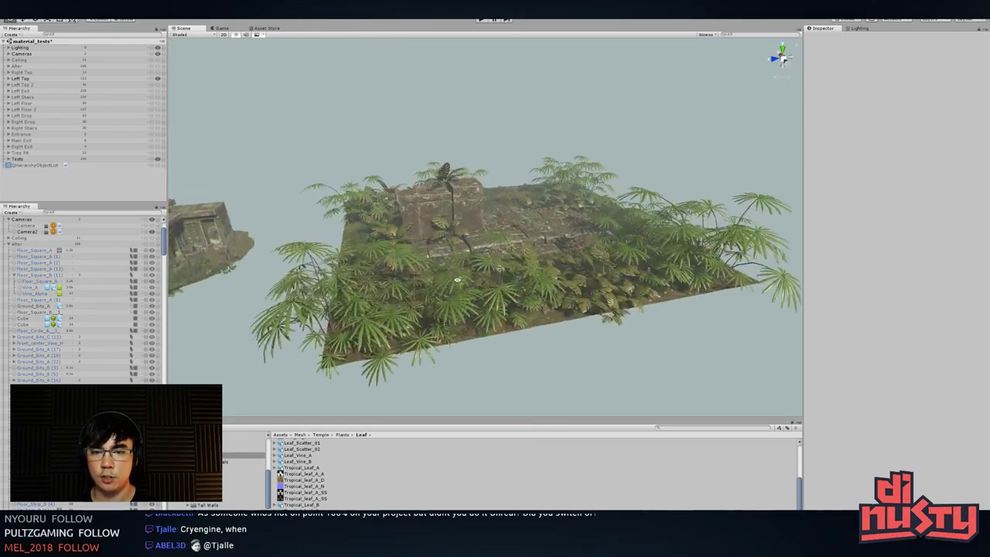
left_click_drag(458, 280, 332, 300, "alt")
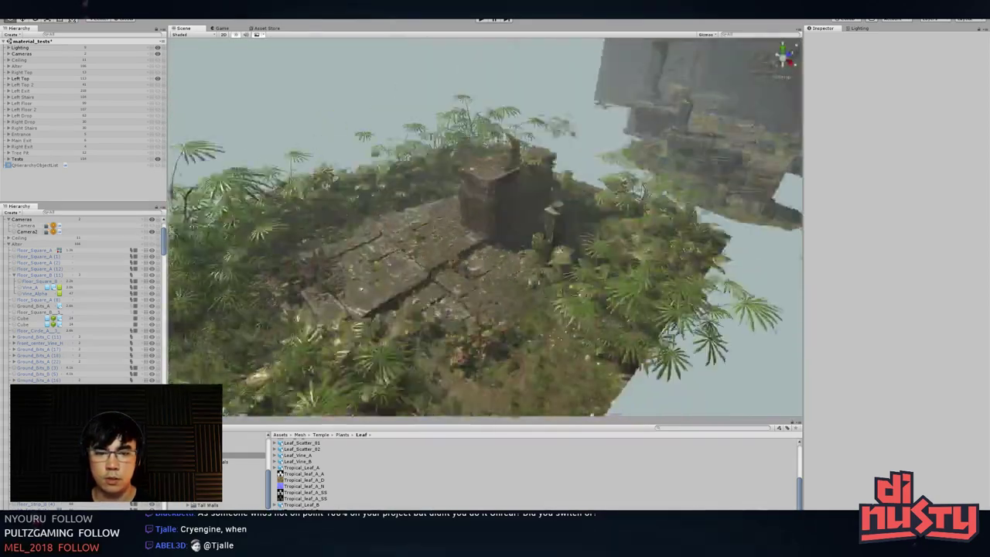
left_click_drag(645, 188, 490, 213, "alt")
- Copy Leaf_Vine_B and the vine beside it from the stone block into the Left Top group and hide the Tests group
left_click(494, 171)
middle_click_drag(490, 214, 465, 244)
left_click_drag(479, 217, 631, 267)
key("ctrl+z")
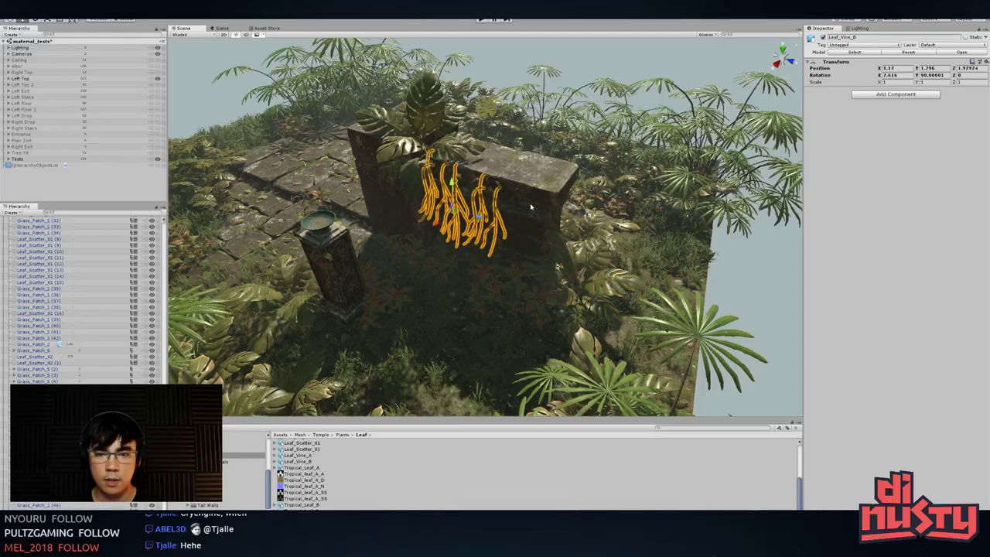
left_click(501, 188, "shift")
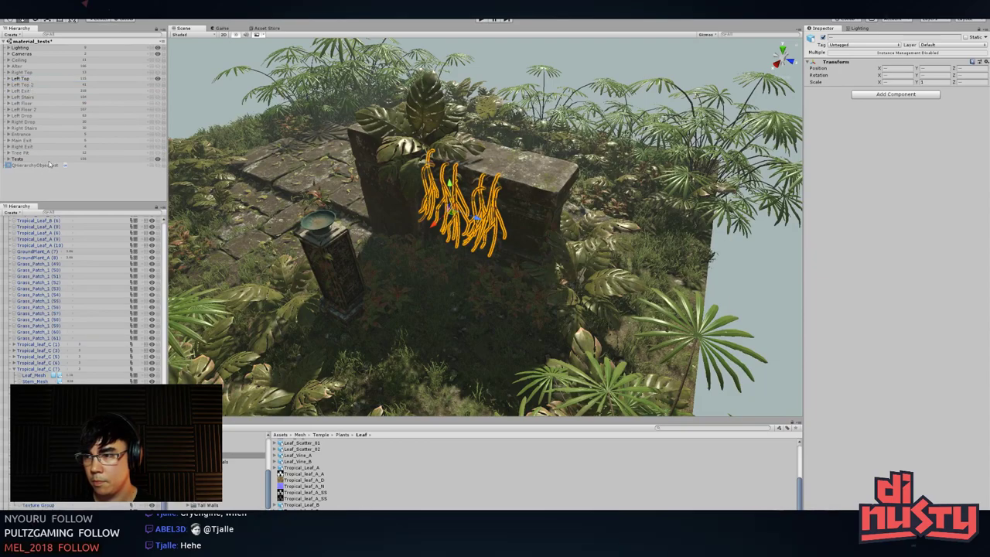
left_click(158, 159)
- Select only the two copied leaf vines together and bring them into view at the left structure
left_click_drag(369, 140, 575, 293)
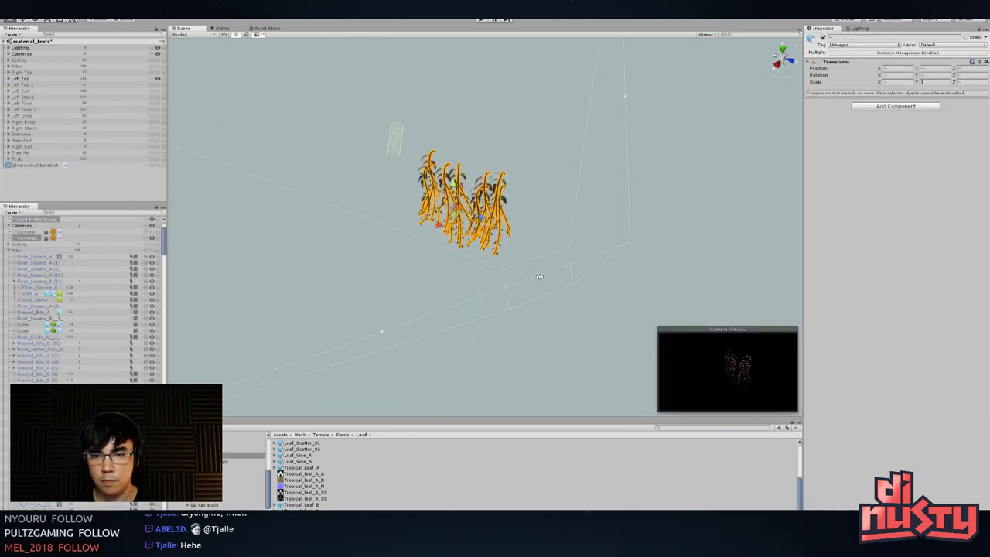
left_click(575, 292)
left_click_drag(418, 150, 503, 242)
left_click(470, 211)
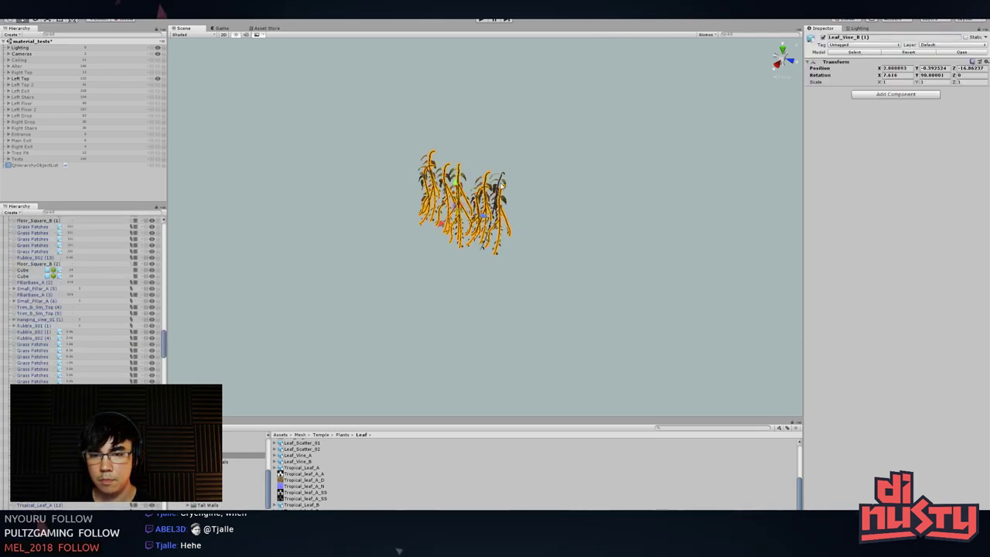
left_click(502, 187, "shift")
left_click_drag(502, 189, 503, 326, "alt")
key("f")
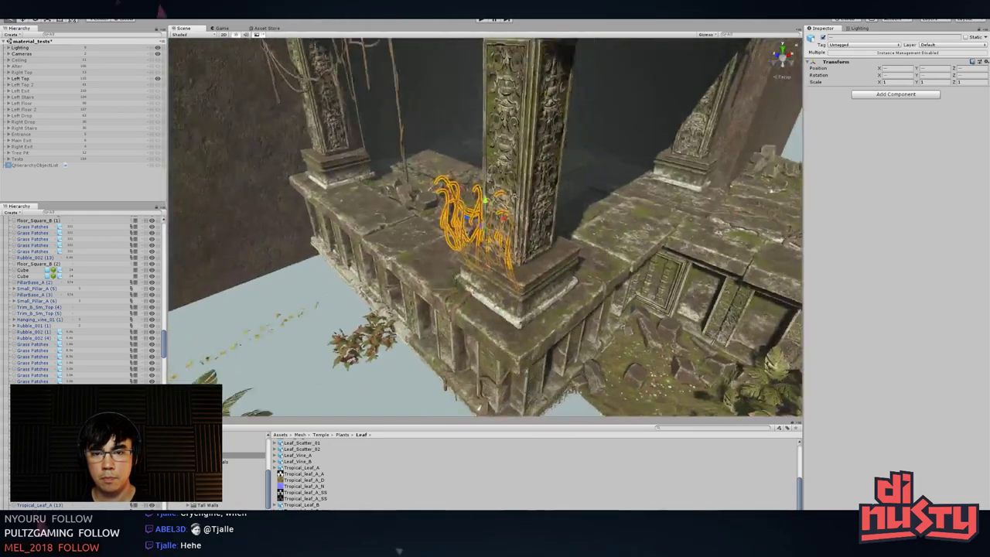
- Turn the two vine copies to face outward and raise them onto the roof's carved frieze, with Leaf_Vine_B (1) at about Y 2.569
scroll(514, 197, "down", 3)
left_click_drag(514, 196, 541, 158, "alt")
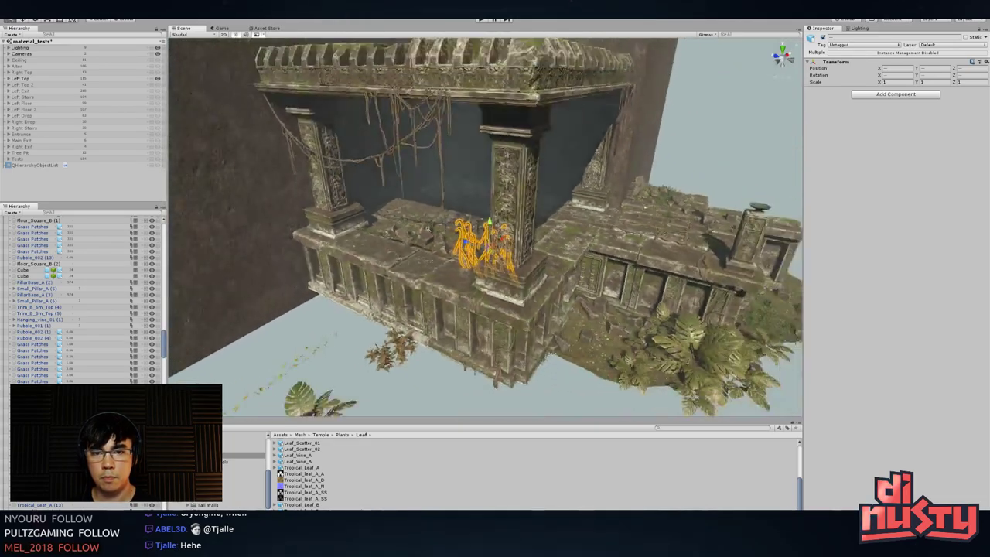
middle_click_drag(482, 240, 503, 290, "alt")
key("e")
left_click_drag(503, 290, 633, 246, "alt")
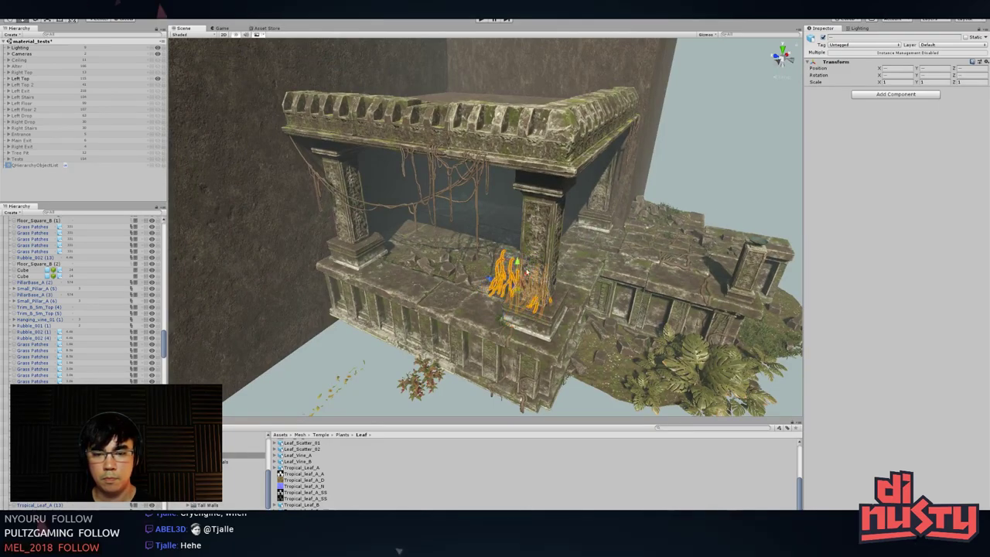
left_click_drag(518, 270, 522, 165)
left_click_drag(580, 246, 418, 269, "alt")
left_click(336, 289)
left_click_drag(336, 290, 493, 258, "alt")
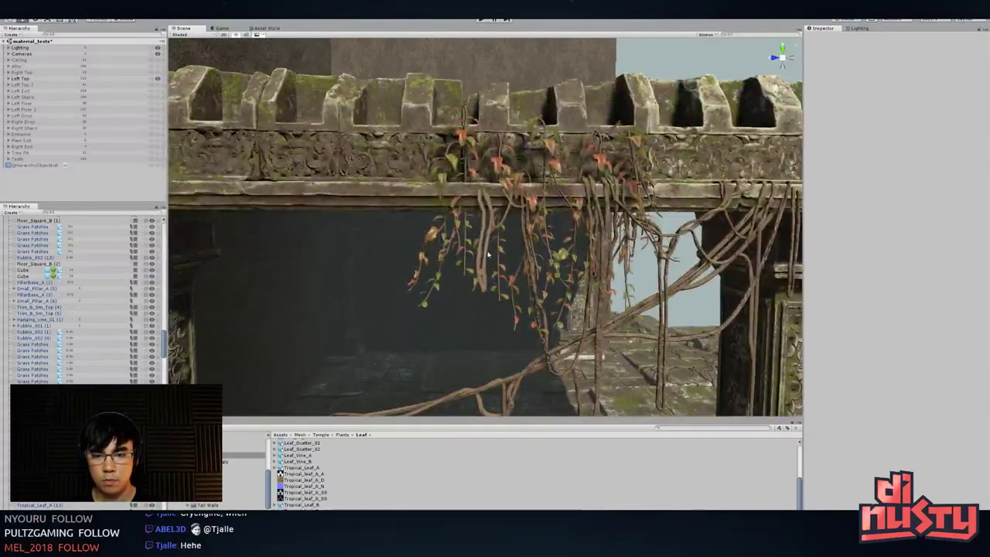
- Select Hanging_vine_01 beneath the roof edge and try to slide it slightly along the beam
left_click(487, 256)
left_click_drag(572, 295, 466, 226, "alt")
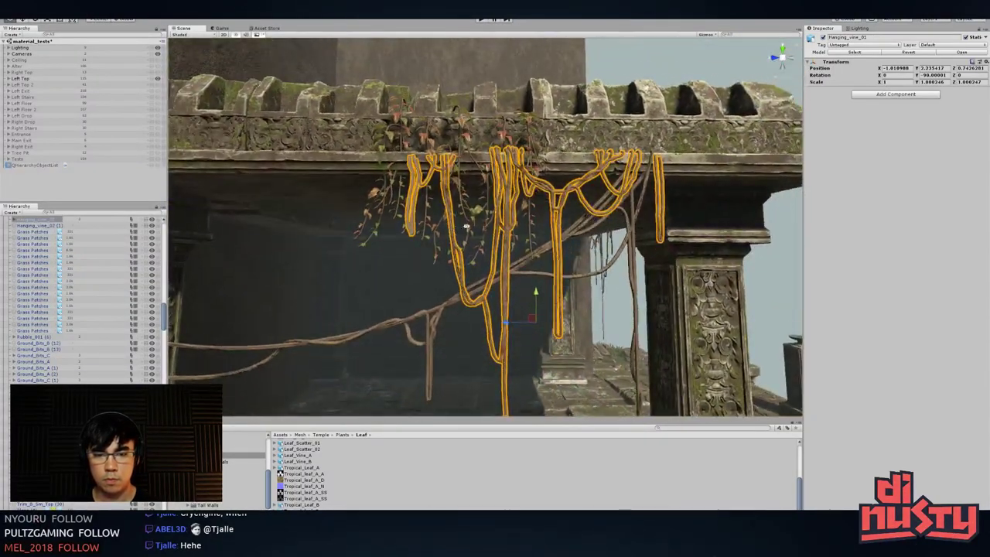
scroll(538, 193, "down", 5)
left_click(491, 281)
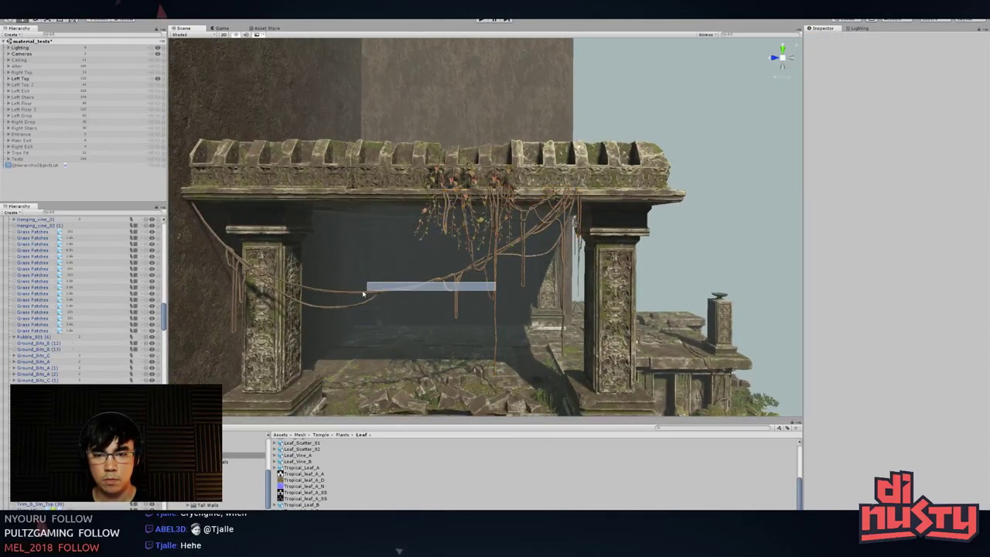
left_click(498, 274)
left_click(496, 270)
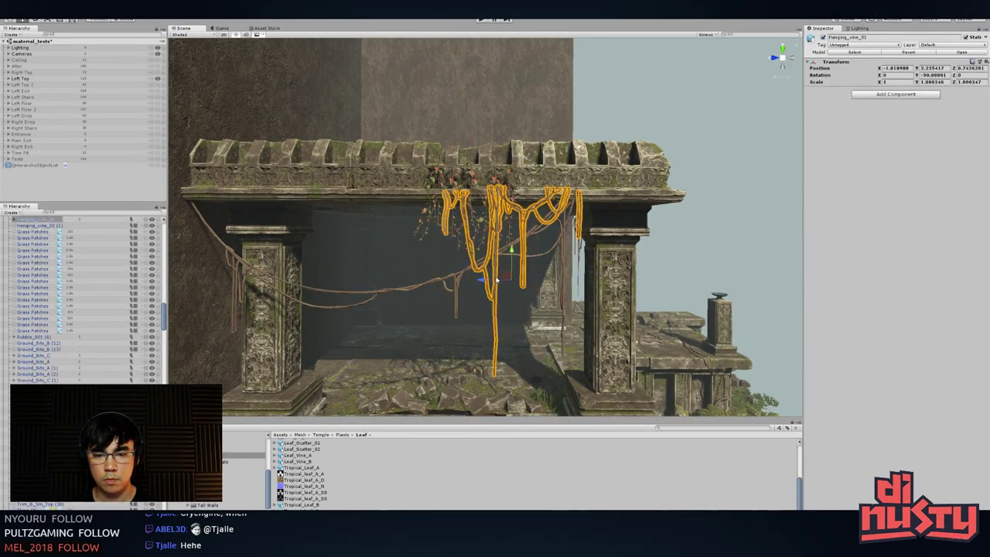
left_click(492, 281)
left_click(498, 280)
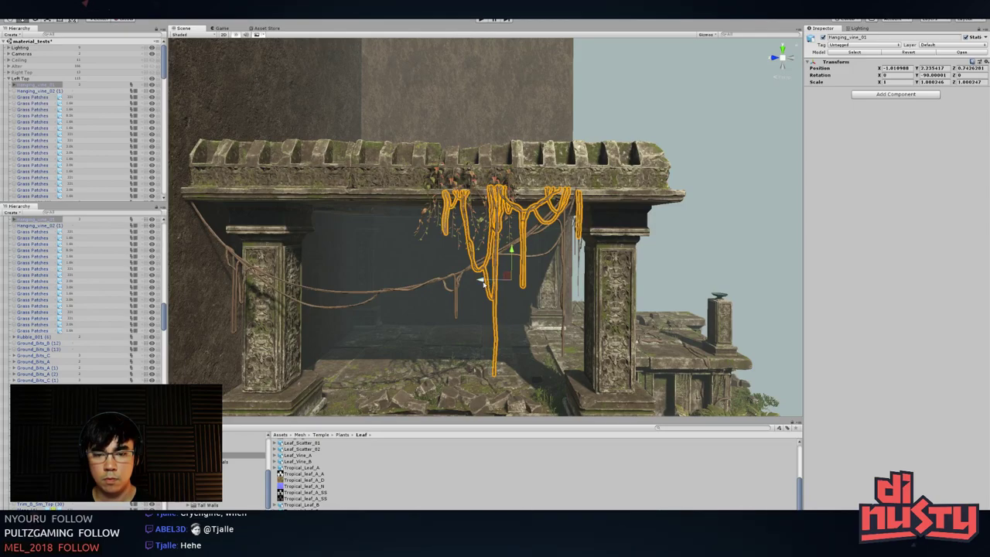
mouse_move(484, 283)
left_mouse_down()
mouse_move(267, 282)
mouse_move(490, 292)
left_mouse_up()
left_click(528, 275)
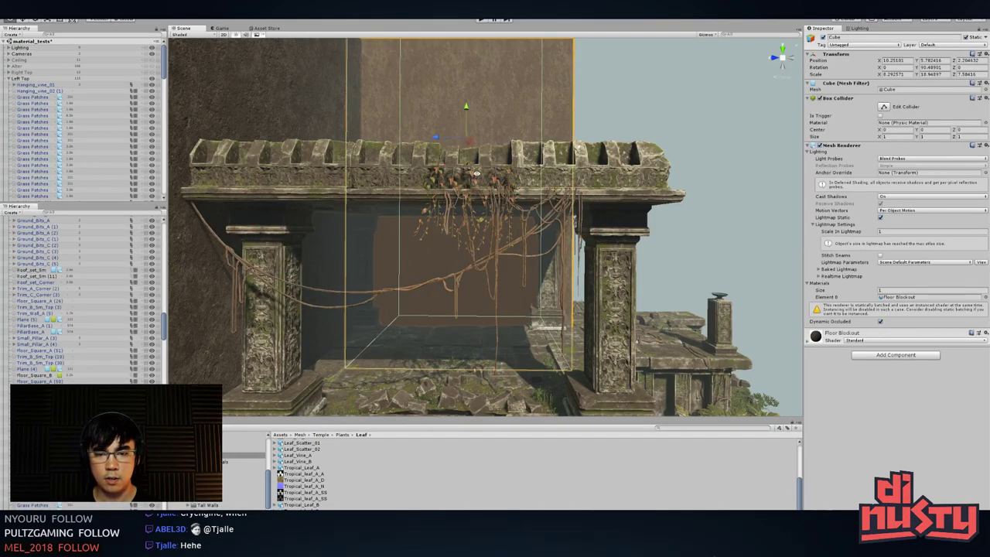
left_click_drag(541, 252, 502, 261, "alt")
- Turn off the orange selection outline in the scene view, using the selected roof piece as reference
left_click(473, 198)
scroll(474, 205, "up", 2)
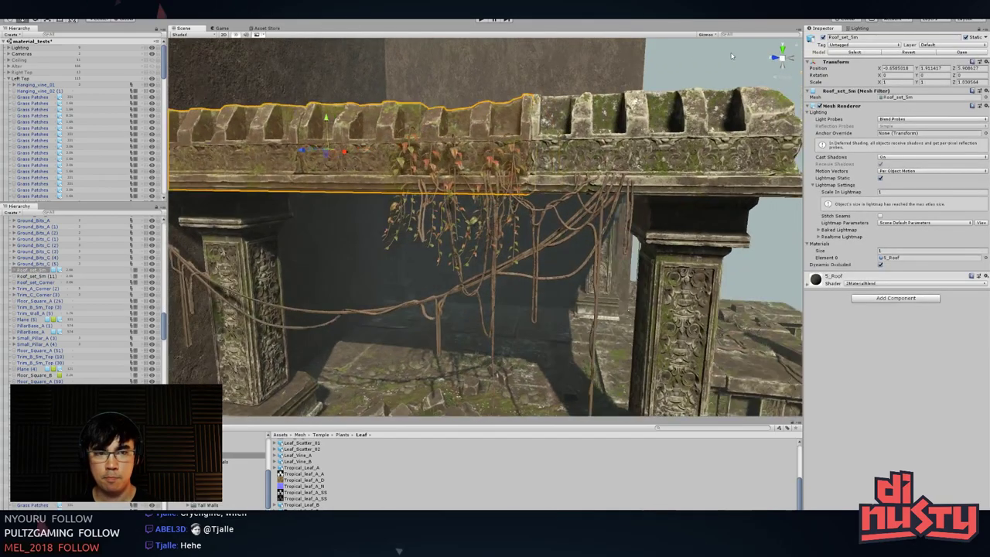
left_click(707, 34)
left_click(714, 60)
left_click(670, 68)
- Focus on Leaf_Vine_B (1) at the roof frieze and examine how it hangs over the edge
scroll(507, 136, "down", 4)
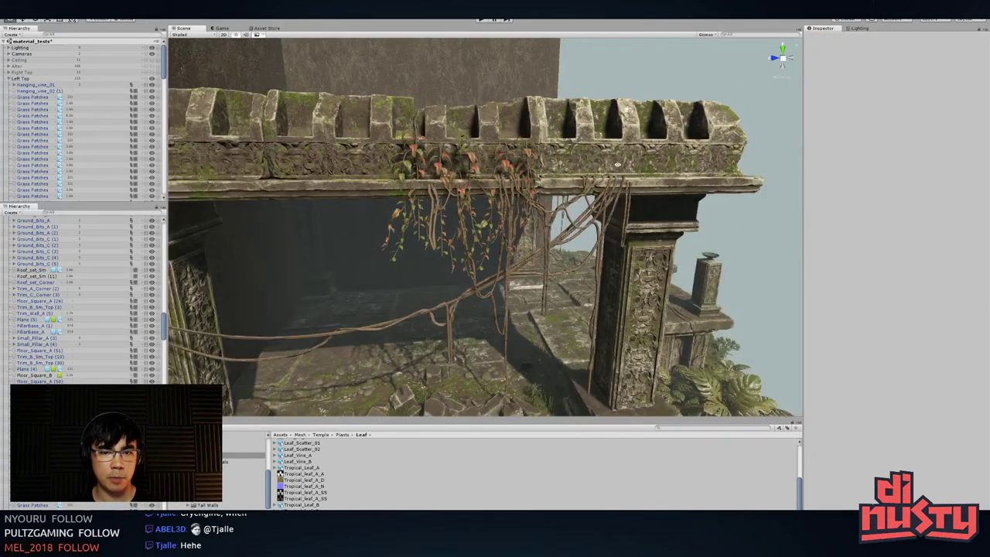
left_click_drag(507, 136, 464, 146, "alt")
scroll(468, 193, "up", 4)
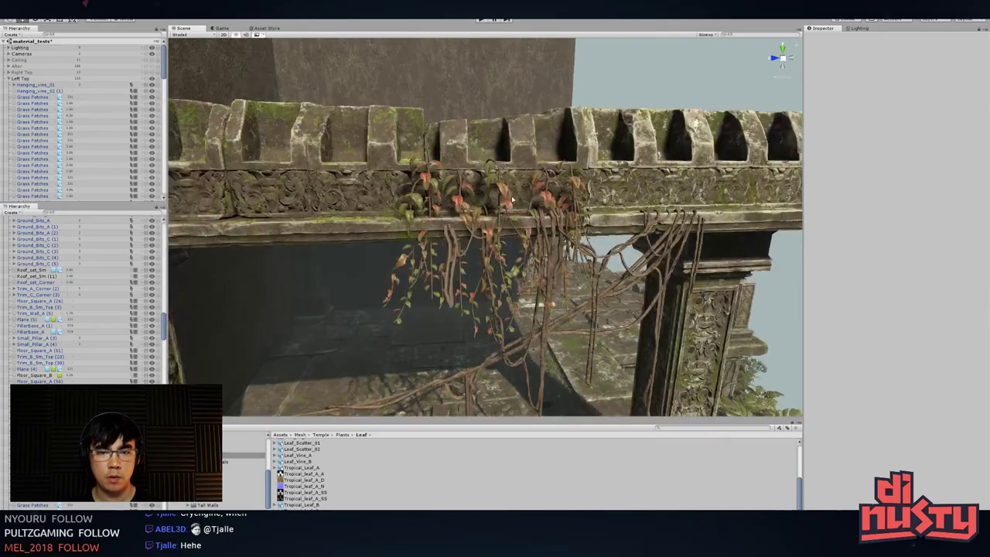
left_click(468, 220)
key("f")
left_click_drag(470, 223, 522, 259, "alt")
left_click_drag(559, 286, 555, 242, "alt")
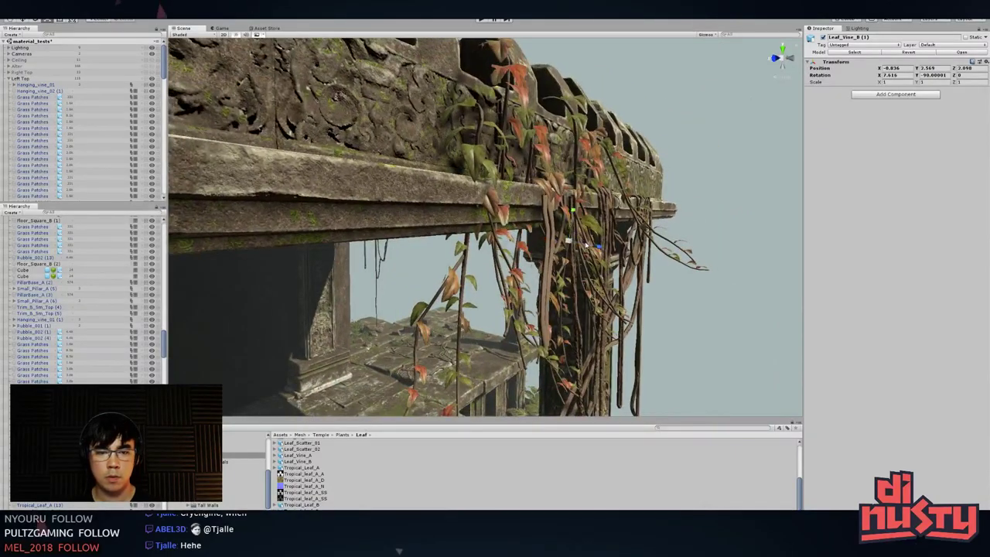
left_click(100, 22)
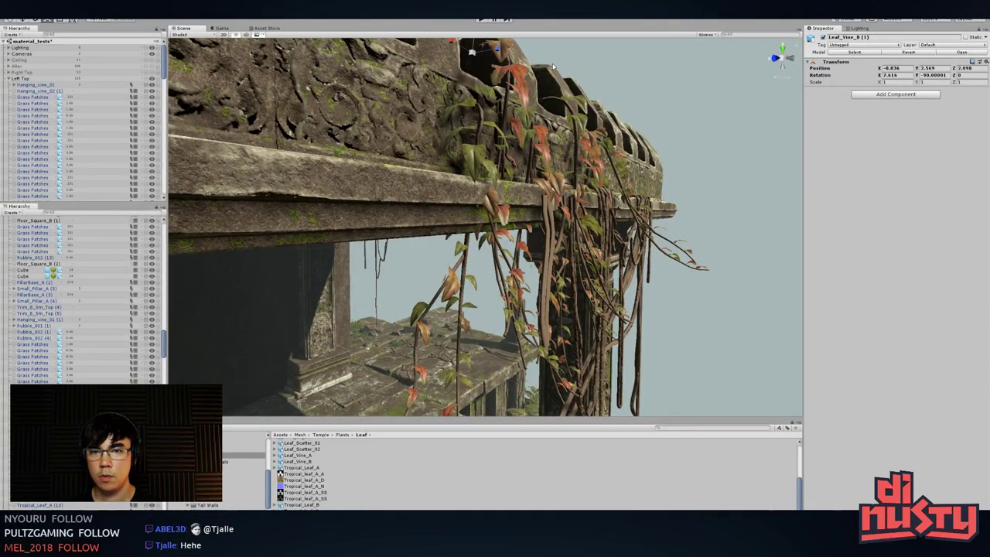
left_click_drag(553, 66, 525, 113, "alt")
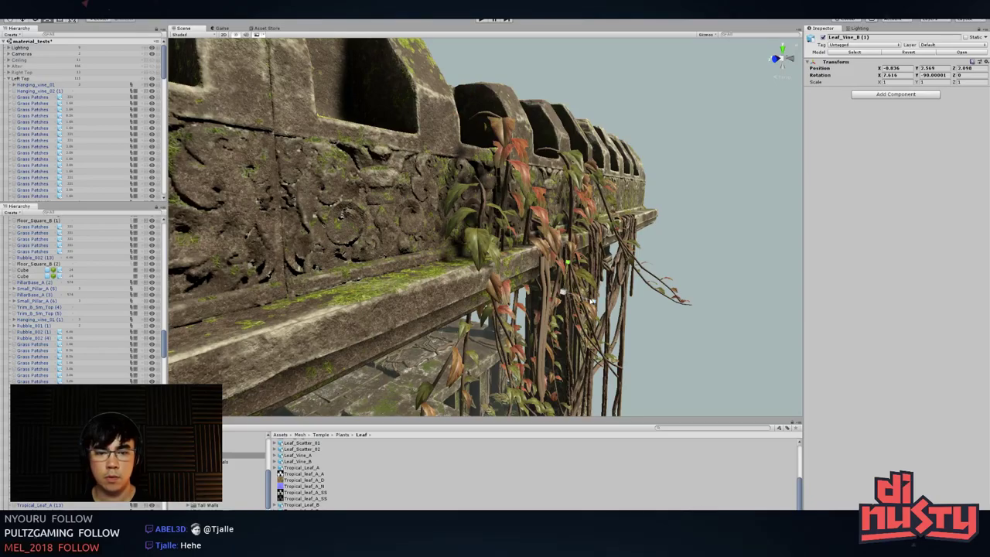
mouse_move(593, 300)
left_mouse_down()
mouse_move(559, 296)
mouse_move(593, 316)
mouse_move(591, 302)
left_mouse_up()
- Select the neighbouring vine Leaf_Vine_A (4) on the frieze and scale it up to about 1.775
left_click_drag(590, 301, 533, 236, "alt")
left_click(531, 176)
left_click_drag(531, 175, 585, 261, "alt")
left_click_drag(585, 261, 433, 244, "alt")
right_click_drag(433, 244, 312, 230, "alt")
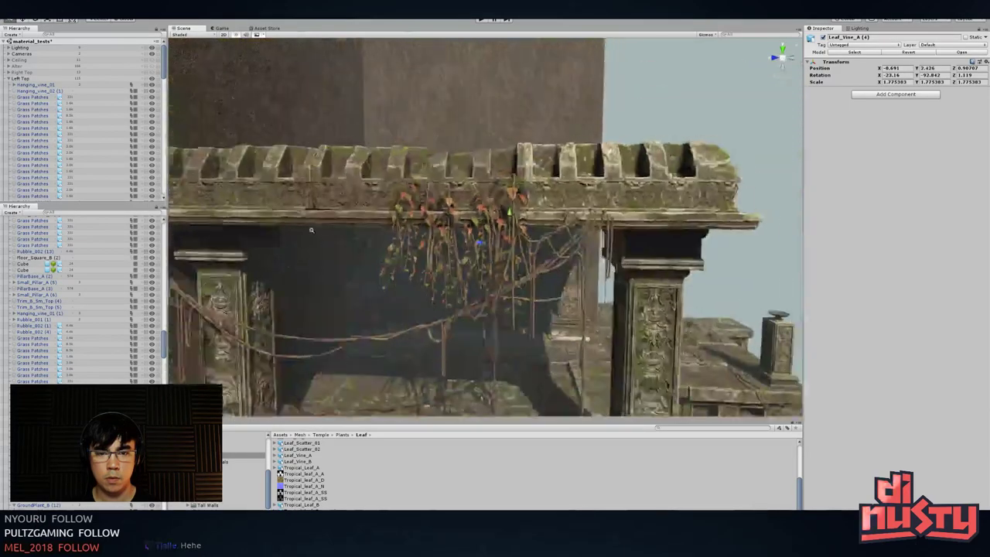
- Rotate Leaf_Vine_A (4) to about -118.87° on Y and shift it along the frieze to about X -0.725, Z 0.988
left_click_drag(312, 230, 447, 267, "alt")
key("w")
left_click_drag(424, 202, 625, 83)
left_click(628, 186)
left_click_drag(629, 193, 452, 231, "alt")
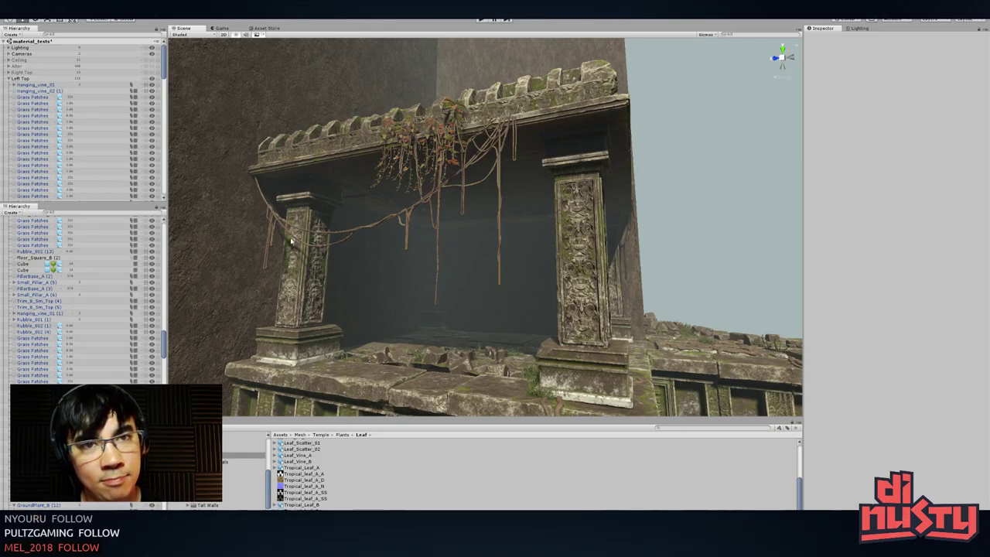
left_click_drag(278, 210, 476, 190, "alt")
left_click(502, 110)
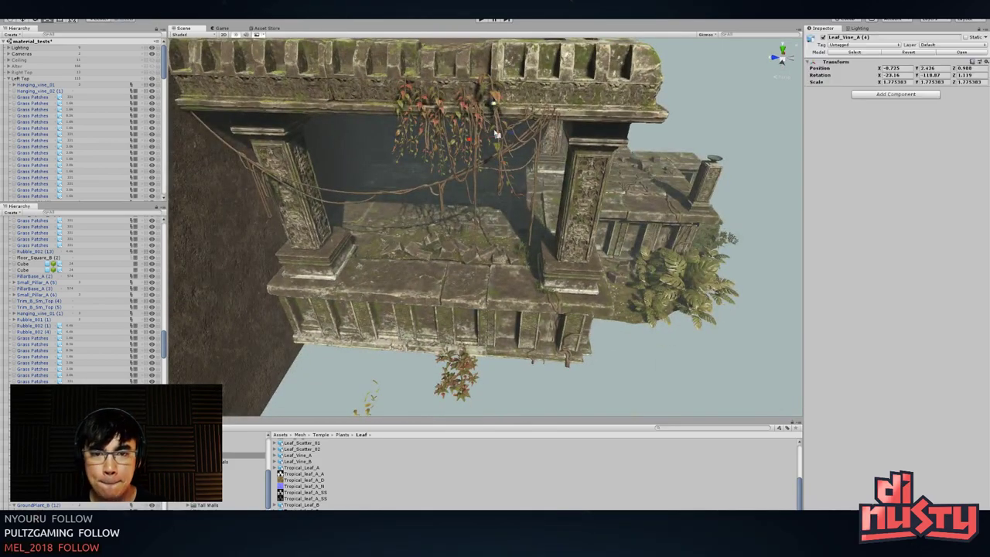
left_click_drag(499, 123, 239, 234)
left_click(554, 228)
- Place Leaf_Scatter_01 (27) on the front ledge at about X -0.38, Y -1.94, Z 3.48, rotated to about -120° on Y
scroll(541, 226, "down", 4)
middle_click_drag(495, 253, 488, 184)
scroll(481, 187, "down", 5)
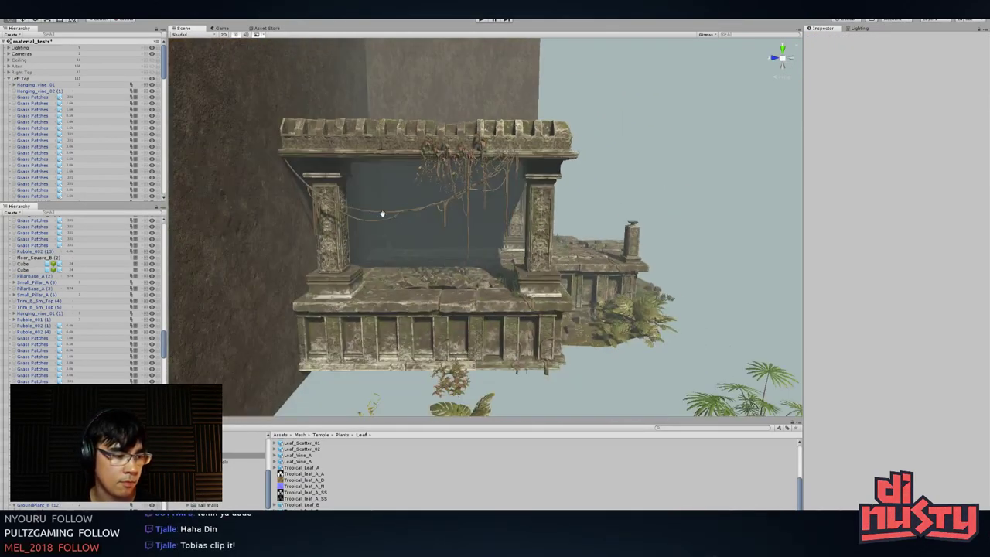
middle_click_drag(382, 214, 466, 245)
left_click_drag(465, 245, 461, 210, "alt")
left_click_drag(482, 331, 407, 307, "alt")
left_click(303, 368)
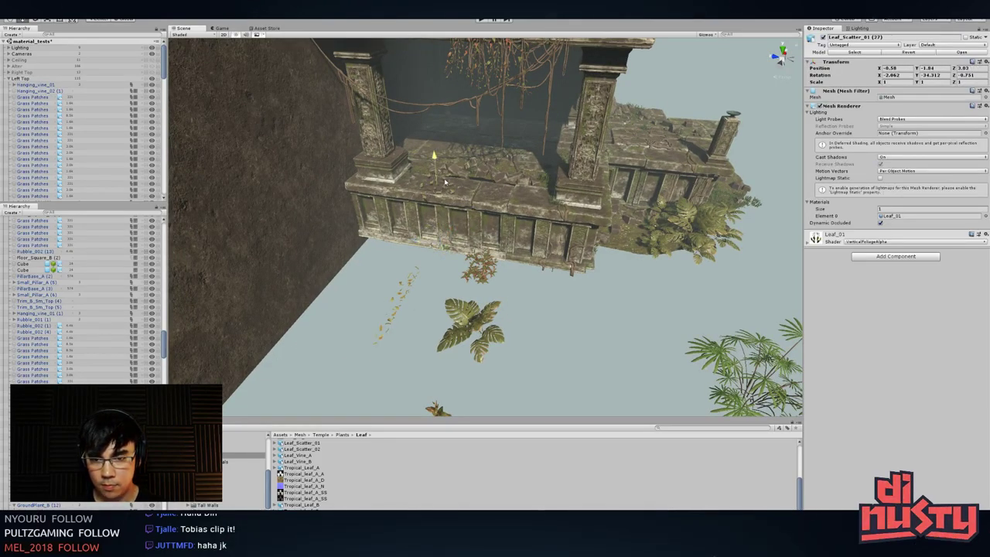
key("f")
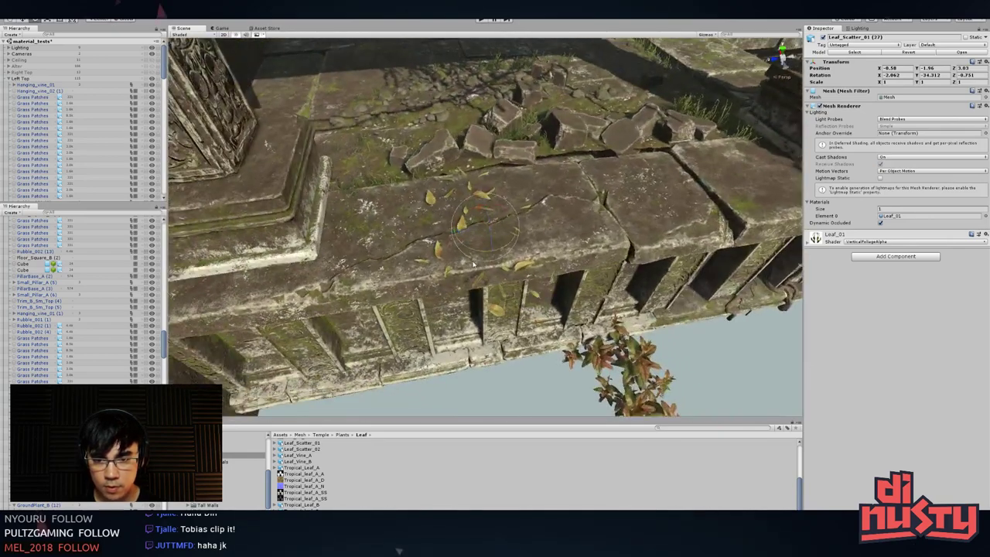
left_click_drag(492, 254, 574, 246)
key("w")
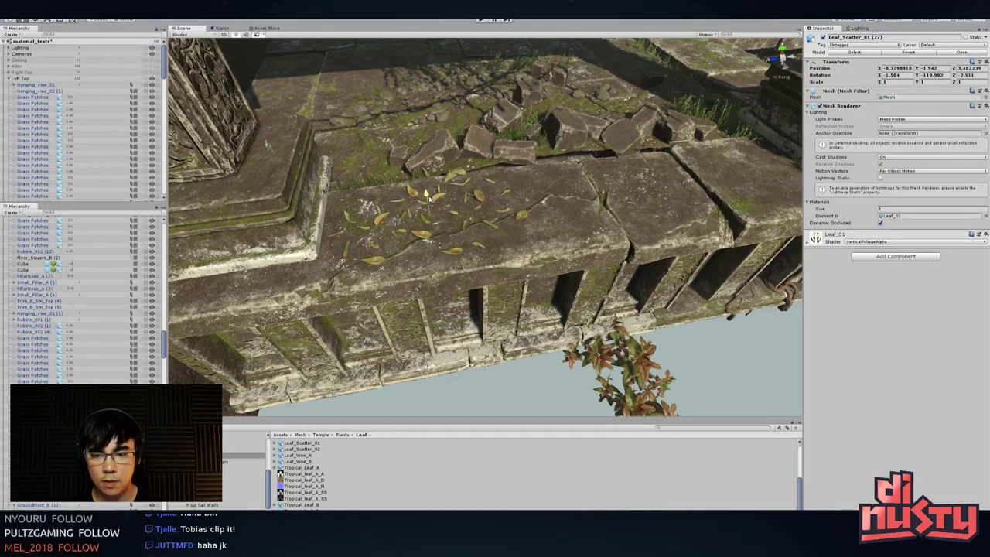
- Duplicate the leaf scatter and move the copy farther along the front ledge onto the next stone slab
middle_click_drag(423, 245, 337, 260)
key("ctrl+d")
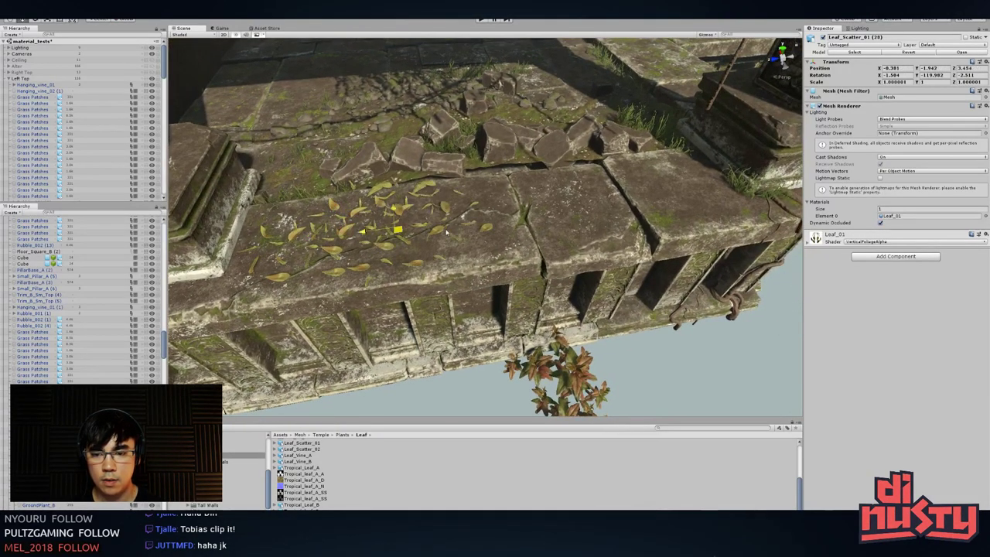
left_click_drag(447, 232, 638, 182)
- Select the Dirt mesh of rubble pile Rubble_001 (6) and shift it toward the gap beside the ledge slabs
left_click(616, 142)
right_click_drag(619, 170, 686, 180, "alt")
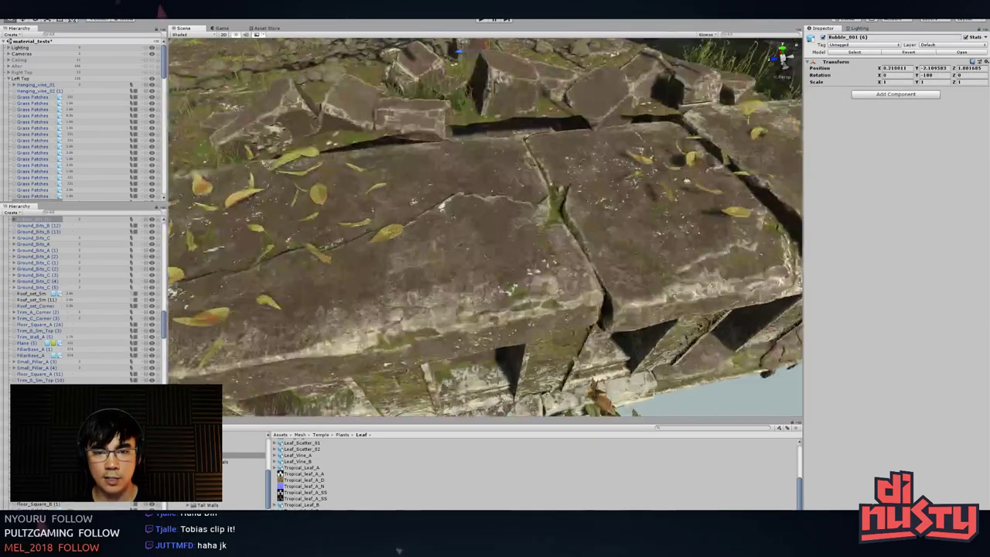
left_click_drag(686, 180, 559, 233, "alt")
left_click(424, 206)
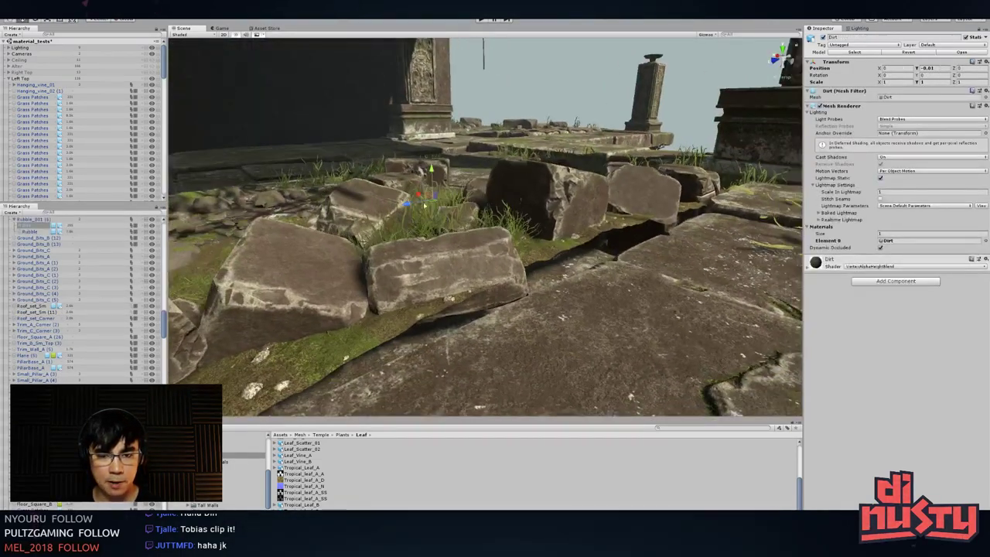
left_click_drag(434, 189, 436, 202)
left_click_drag(437, 192, 453, 193)
- Undo the last change to the Dirt mesh and select the whole Rubble_001 (6) pile
key("r")
left_click(434, 192)
key("ctrl+z")
key("w")
left_click(612, 59)
left_click(622, 92)
left_click(586, 180)
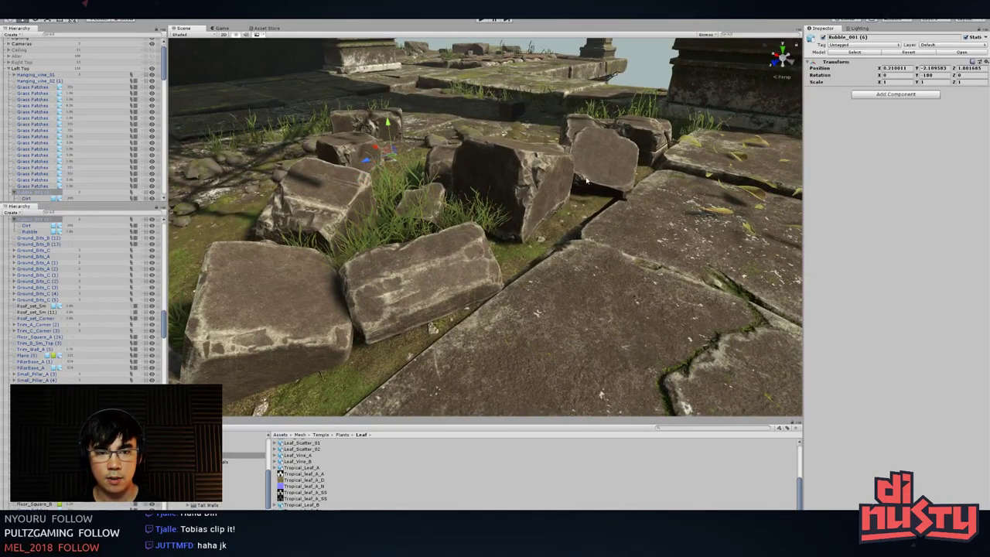
- Shift the whole Rubble_001 (6) pile slightly toward the front slabs and deselect it
left_click_drag(373, 151, 381, 156)
left_click(628, 70)
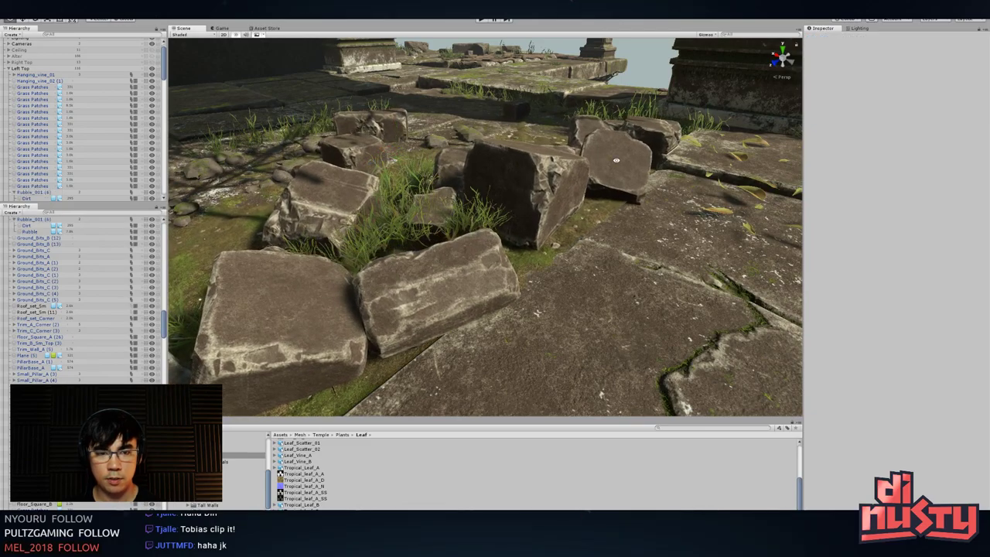
left_click_drag(614, 159, 499, 200, "alt")
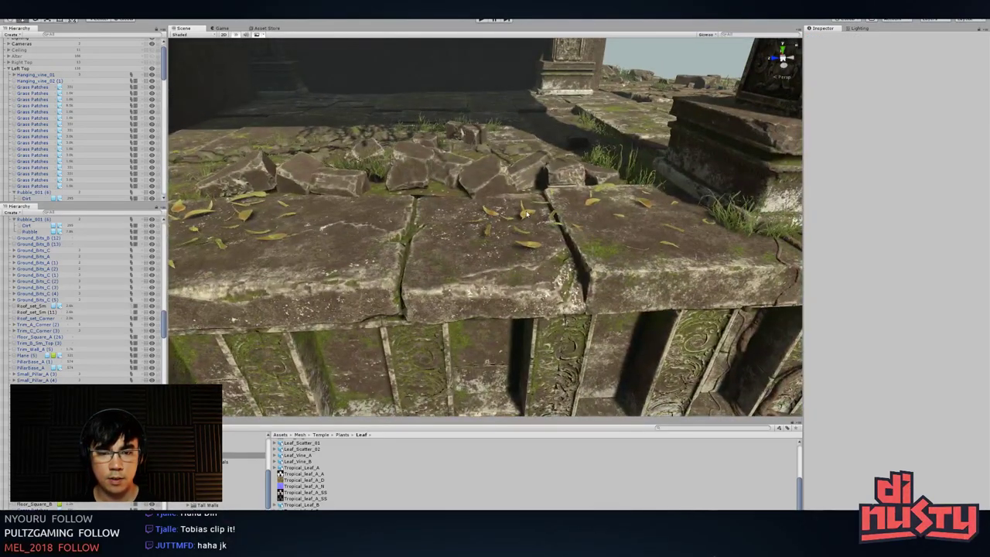
- Move Leaf_Scatter_01 (28) along the front ledge to about X -0.37, Y -1.96, Z 1.65
left_click(557, 220)
left_click_drag(557, 220, 447, 203)
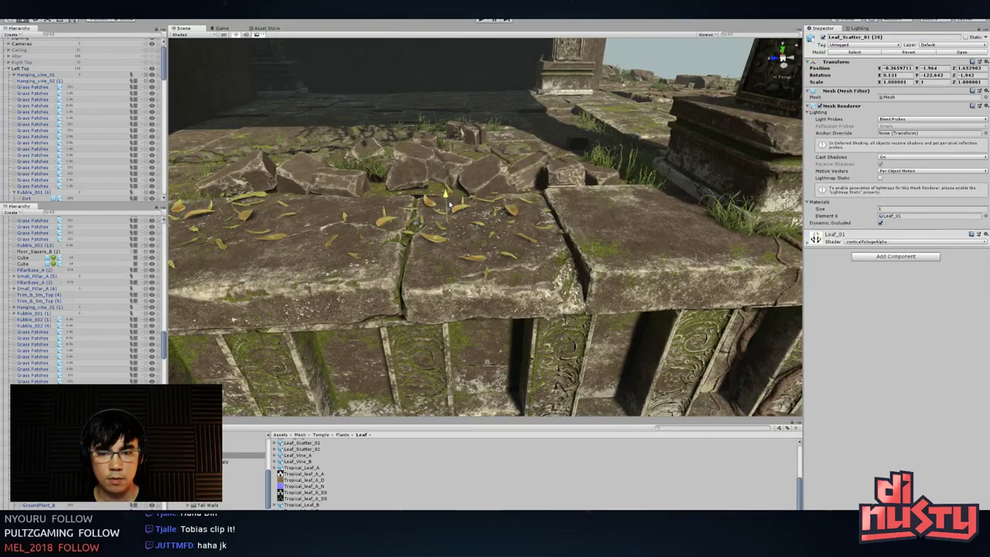
right_click_drag(449, 205, 462, 300)
- Move GroundPlant_A (14) up onto the front ledge and set it among the stones at the foot of the pillar by the side wall
left_click(513, 132)
left_click(470, 224)
left_click_drag(454, 286, 257, 219)
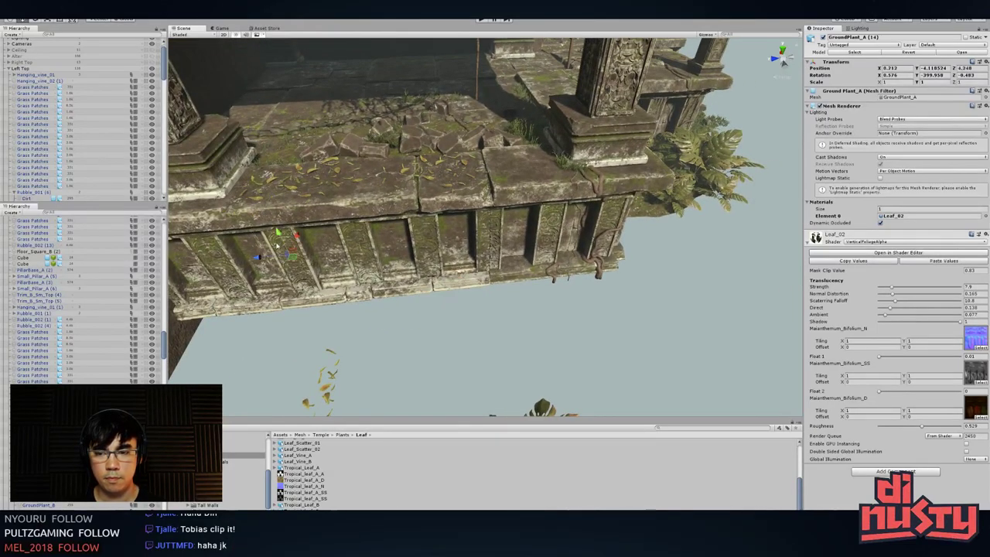
left_click_drag(253, 169, 243, 135)
right_click_drag(309, 147, 372, 254)
right_click_drag(290, 549, 398, 551)
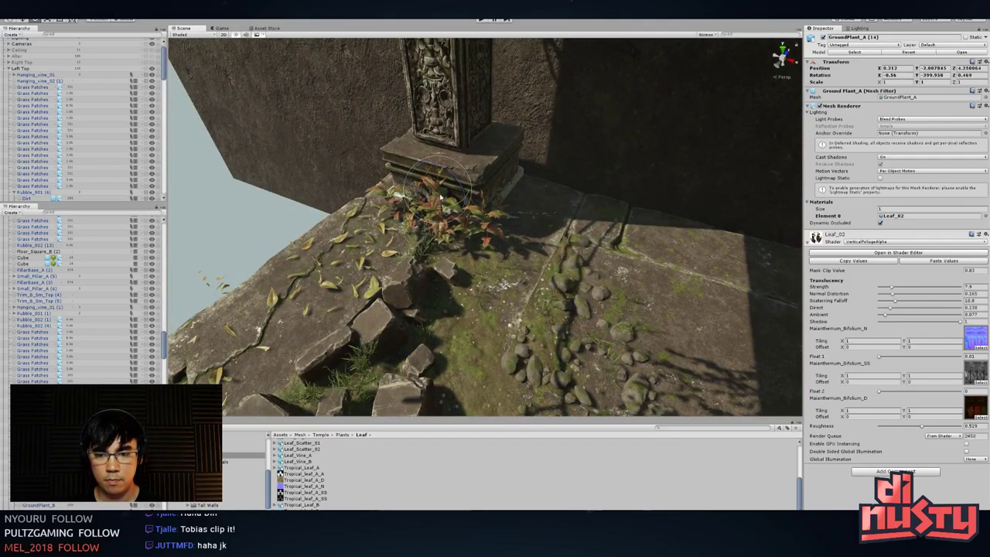
left_click_drag(452, 186, 512, 303)
key("e")
right_click_drag(513, 303, 434, 125)
- Try placing Tropical_leaf_C (19) beside the red ground plant at the pillar by the side wall, tilting, turning and stretching it
left_click(649, 305)
left_click_drag(648, 305, 390, 77, "alt")
key("w")
key("f")
left_click_drag(453, 286, 488, 240, "alt")
right_click_drag(487, 239, 492, 250, "alt")
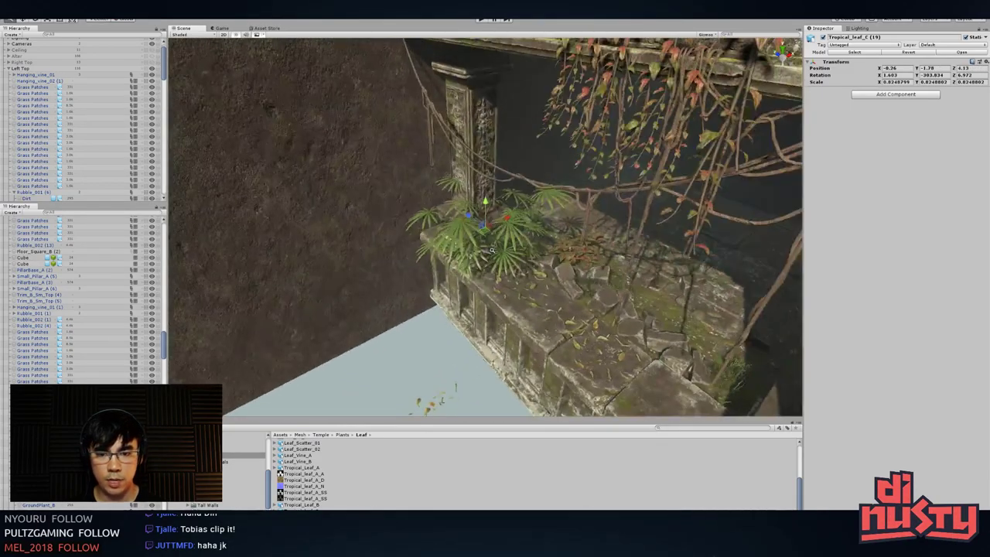
left_click_drag(491, 250, 405, 210, "alt")
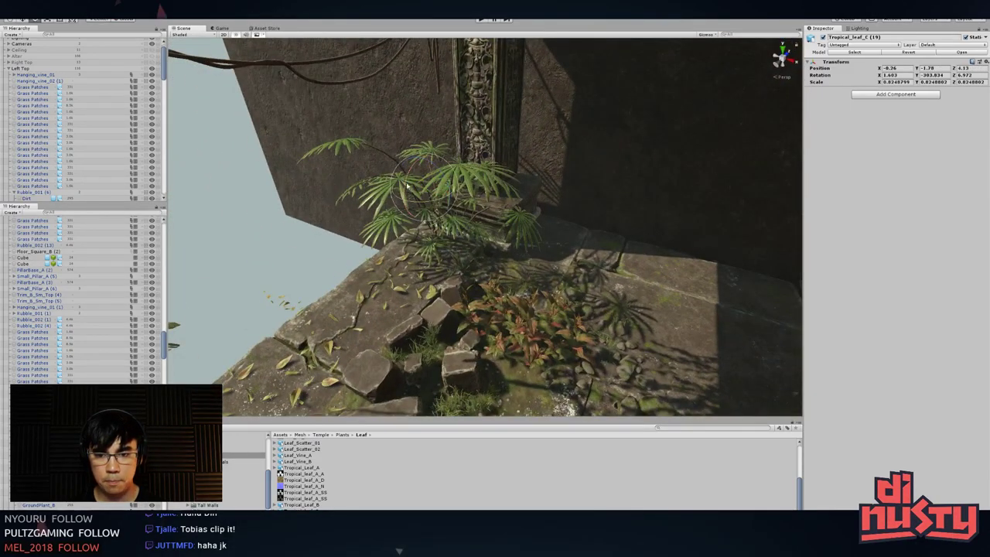
left_click_drag(426, 185, 423, 151)
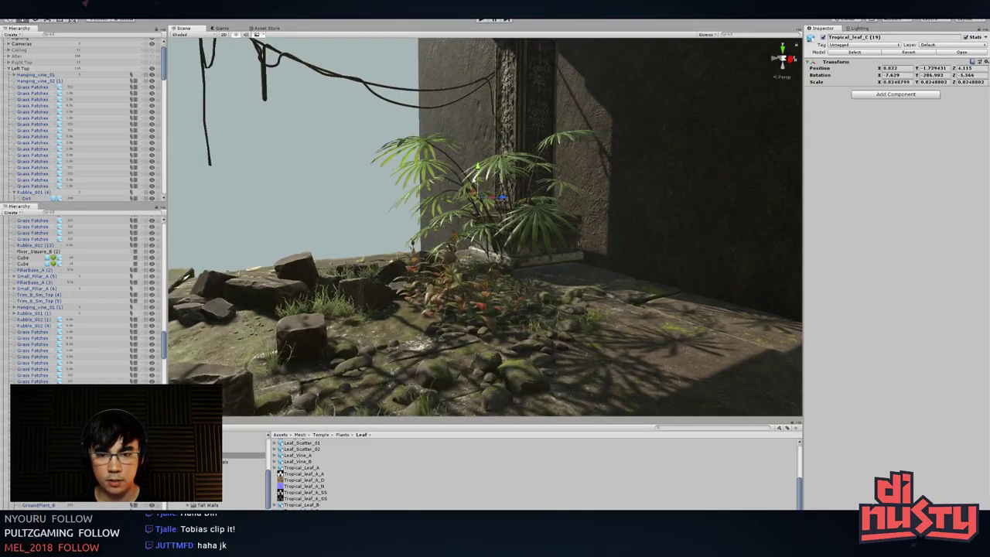
left_click_drag(479, 206, 422, 186)
- Move Tropical_leaf_C (19) to the far platform beside the wall at about X 7.94, Z -3 and set its scale to 1 on all axes
left_click_drag(325, 193, 292, 253, "alt")
scroll(364, 224, "down", 4)
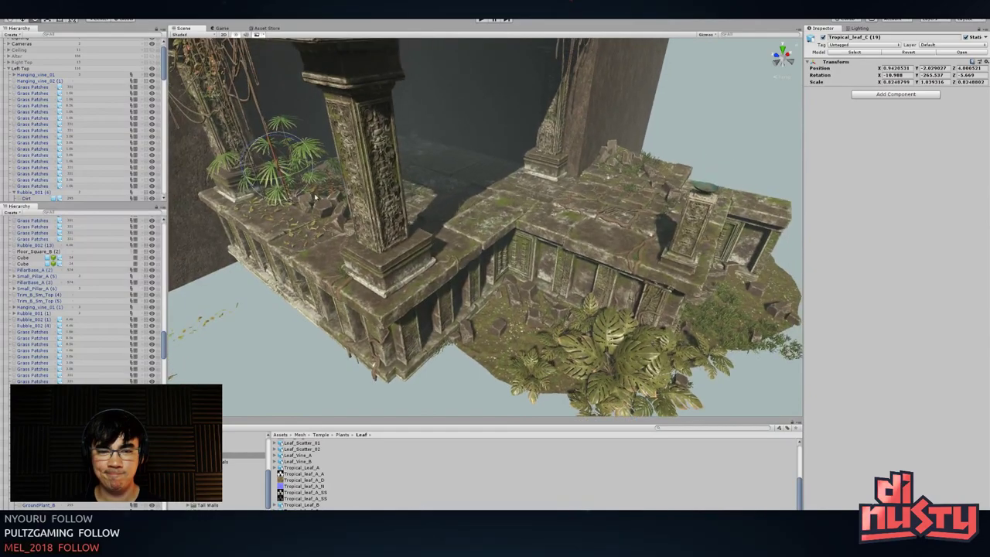
key("w")
left_click_drag(324, 180, 643, 133)
left_click(670, 124)
left_click(571, 198)
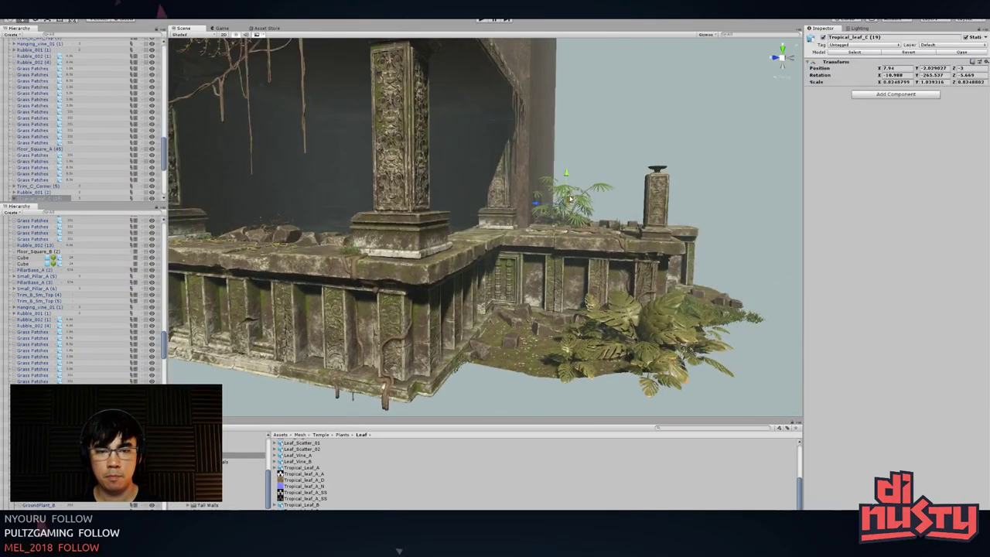
type("1")
key("Tab")
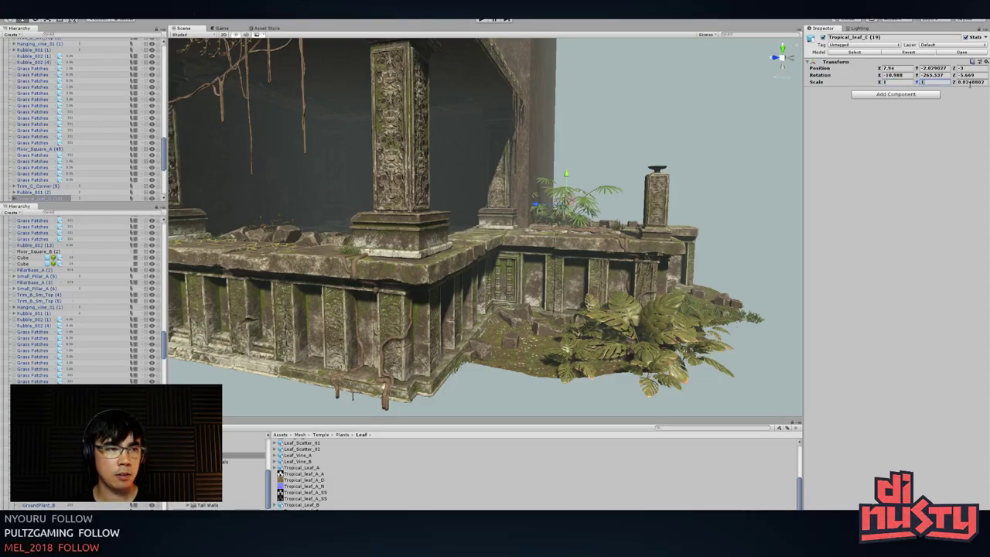
left_click(691, 137)
- Fit Tropical_leaf_C (19) against the wall at about X 7.75, Y -1.91, Z -2.58, rotated to about -279° on Y
left_click_drag(690, 137, 503, 264, "alt")
left_click(624, 192)
key("f")
left_click_drag(496, 214, 662, 277)
key("e")
key("w")
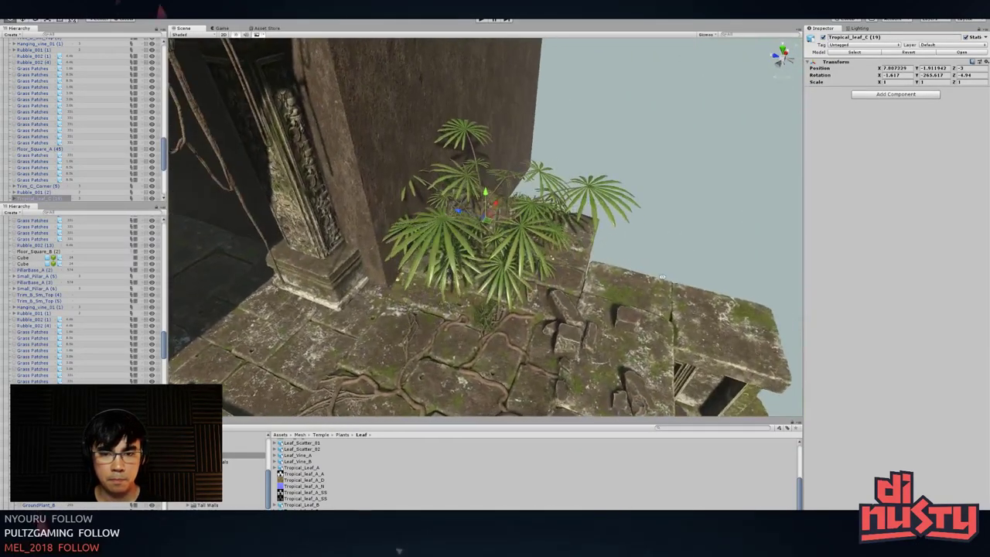
left_click_drag(493, 242, 466, 217)
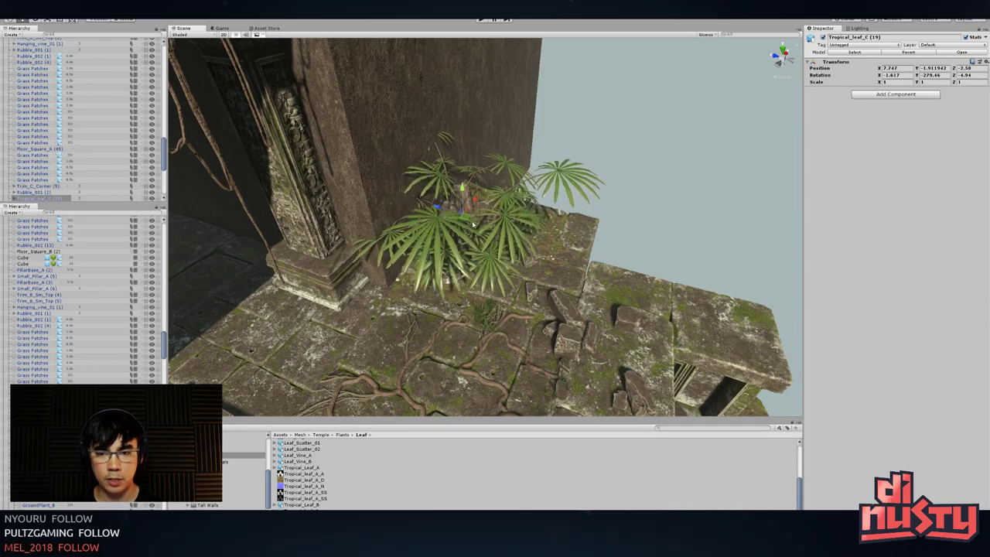
- Duplicate the tropical plant and place the copy next to the original by the wall, rotated to about -237° on Y
left_click_drag(613, 183, 449, 268, "alt")
scroll(592, 186, "down", 4)
key("ctrl+d")
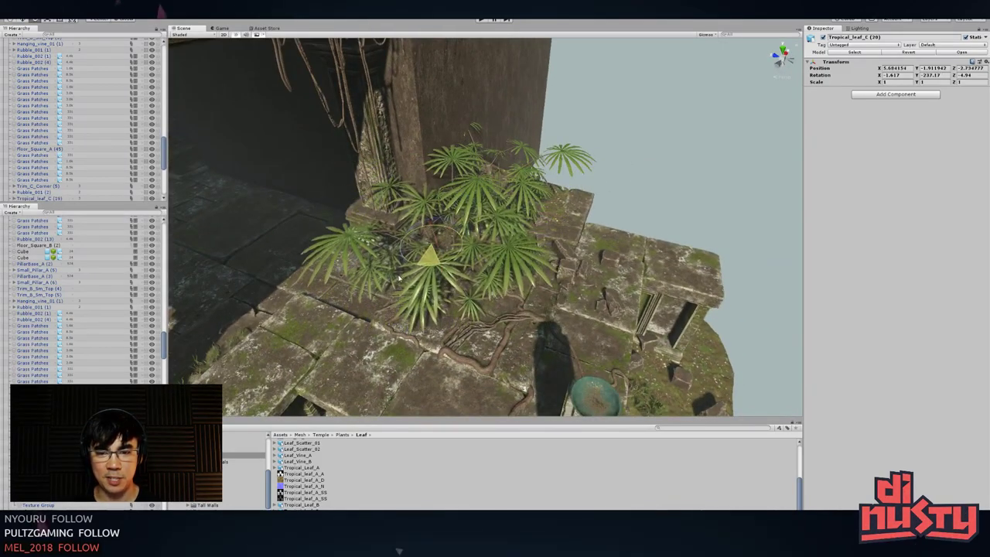
left_click(664, 139)
scroll(664, 138, "down", 4)
left_click_drag(664, 139, 592, 143, "alt")
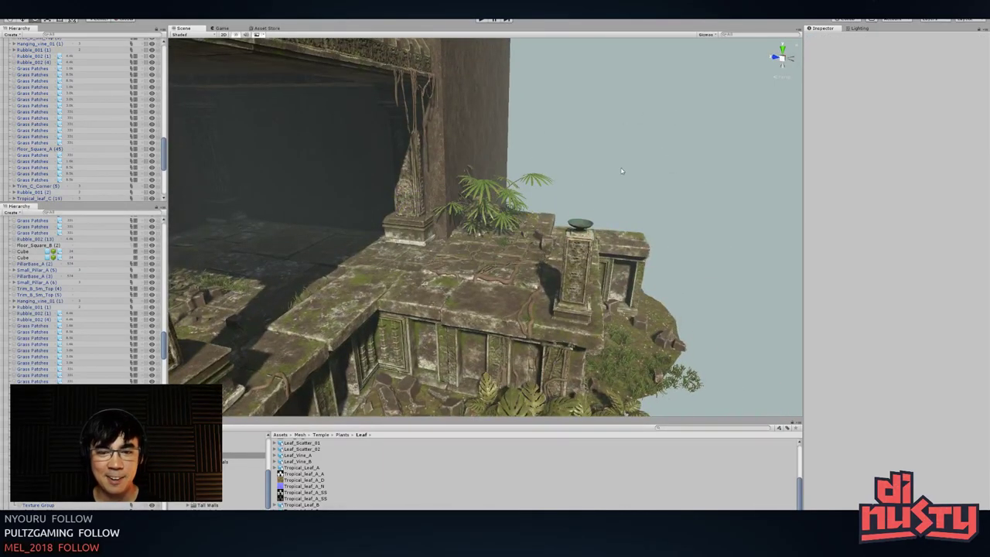
- Place Tropical_Leaf_A (13) among the rubble beside the front corner pillar at about X -0.21, Y -1.9, Z -0.43
left_click_drag(588, 215, 452, 253, "alt")
left_click(597, 251)
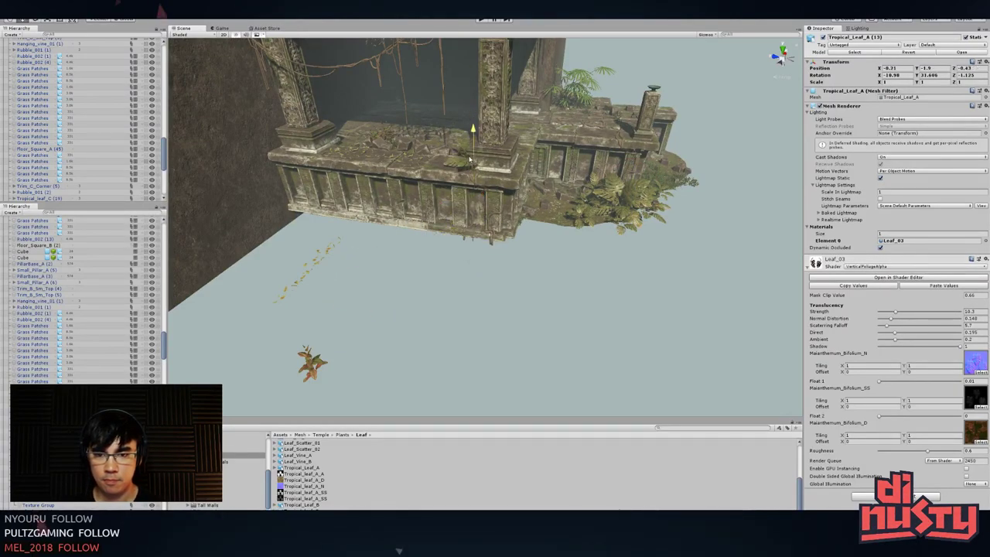
left_click_drag(469, 159, 469, 161)
left_click_drag(470, 161, 410, 176, "alt")
scroll(490, 210, "up", 5)
key("e")
key("f")
scroll(485, 201, "up", 4)
left_click_drag(485, 201, 441, 219, "alt")
key("e")
left_click_drag(534, 230, 590, 132, "alt")
left_click(591, 131)
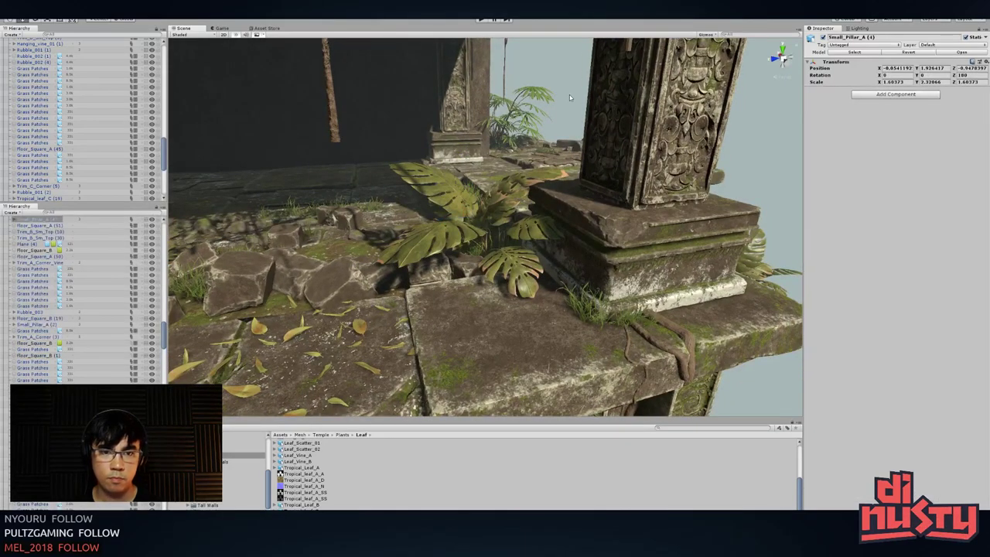
left_click(571, 96)
- Open the post-processing profile assigned to Camera2 in the Cameras group
scroll(76, 52, "up", 20)
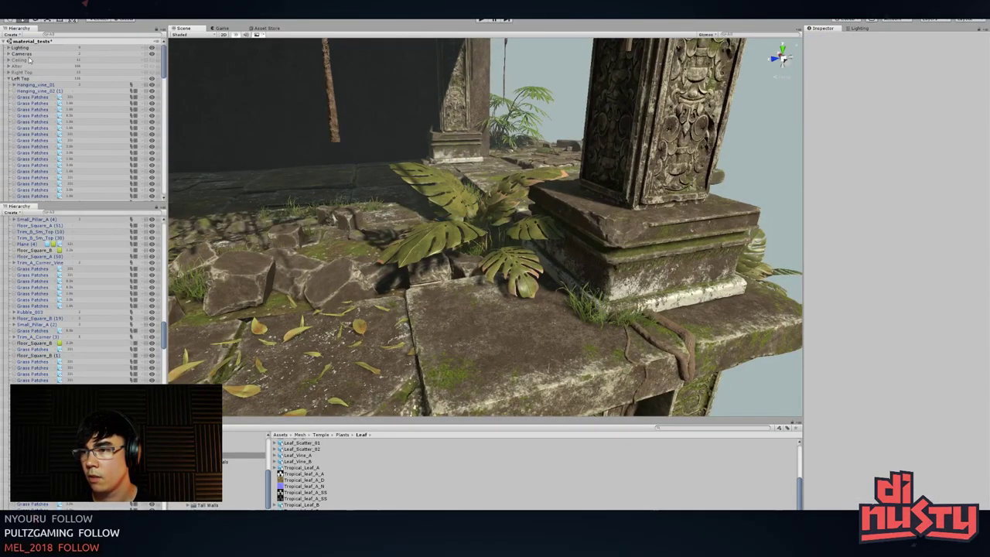
left_click(8, 53)
left_click(60, 66)
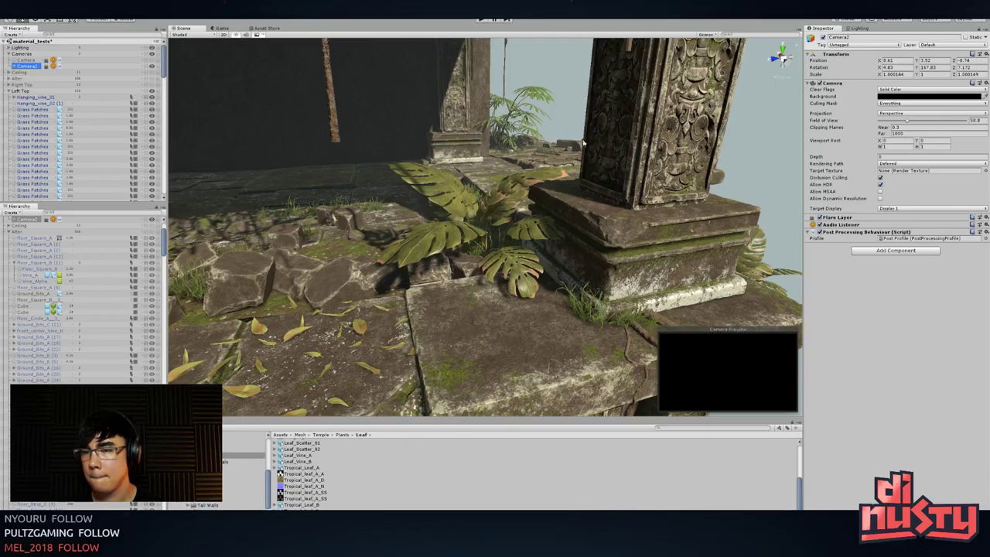
double_click(918, 240)
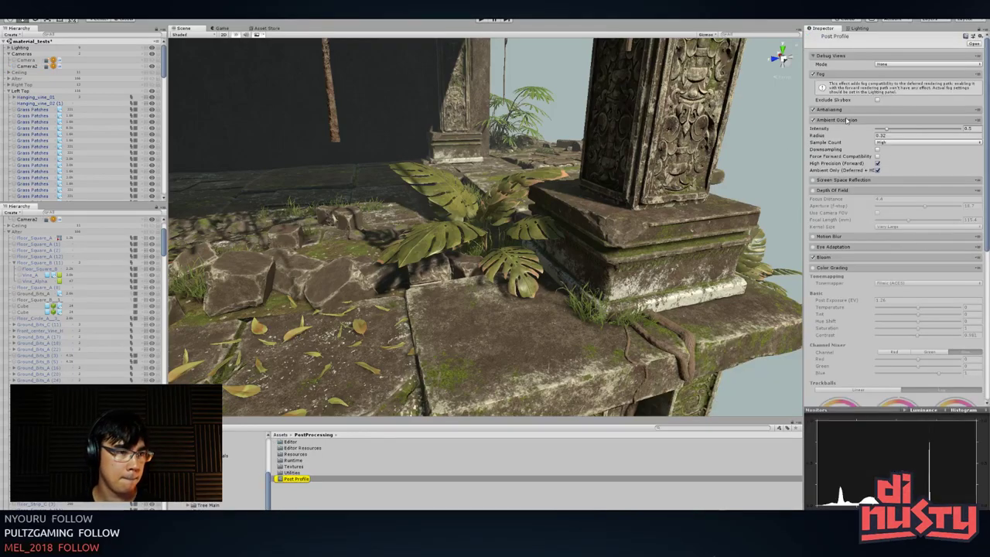
- Turn off antialiasing and ambient occlusion in the post-processing profile and deselect it
left_click(814, 120)
left_click(814, 121)
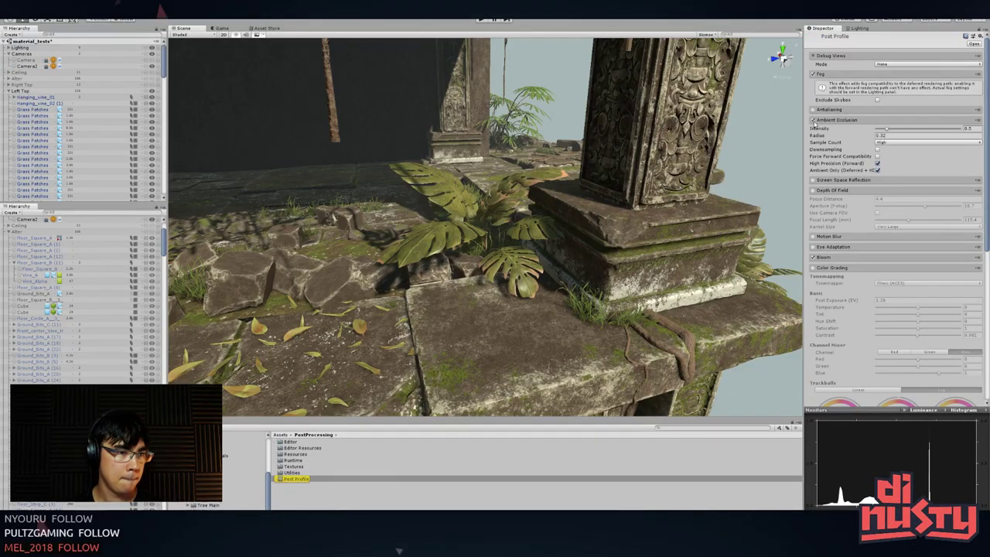
left_click(814, 120)
left_click(814, 121)
left_click(814, 121)
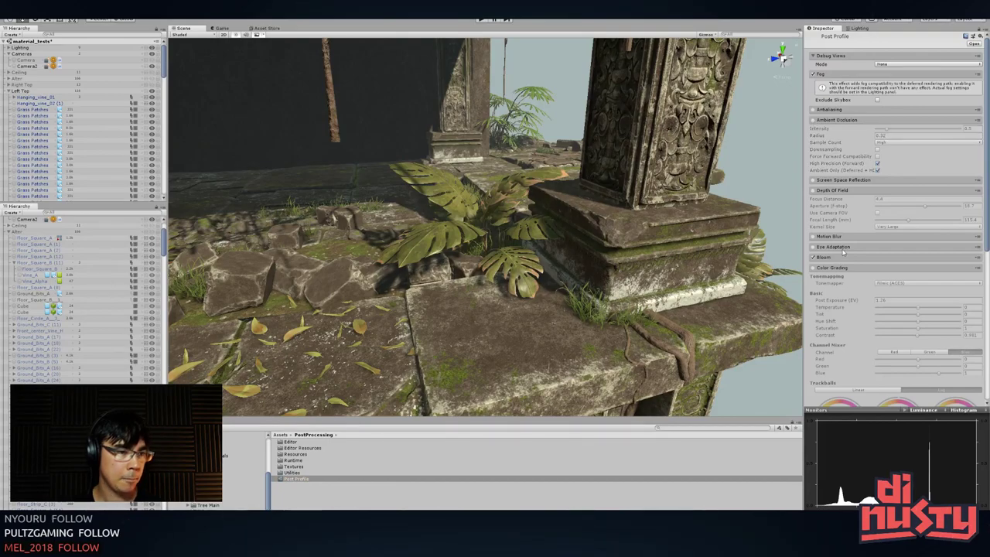
scroll(844, 251, "down", 1)
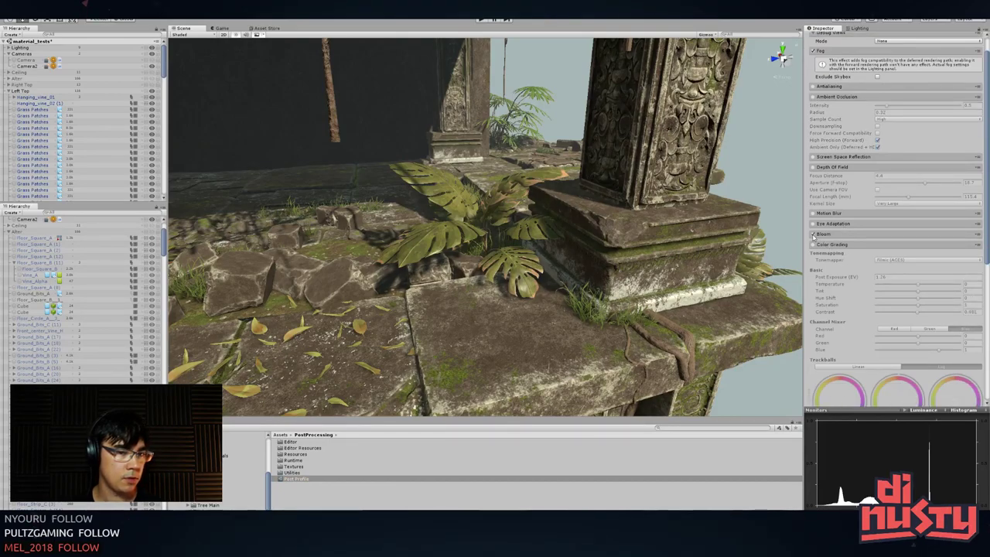
scroll(814, 237, "down", 6)
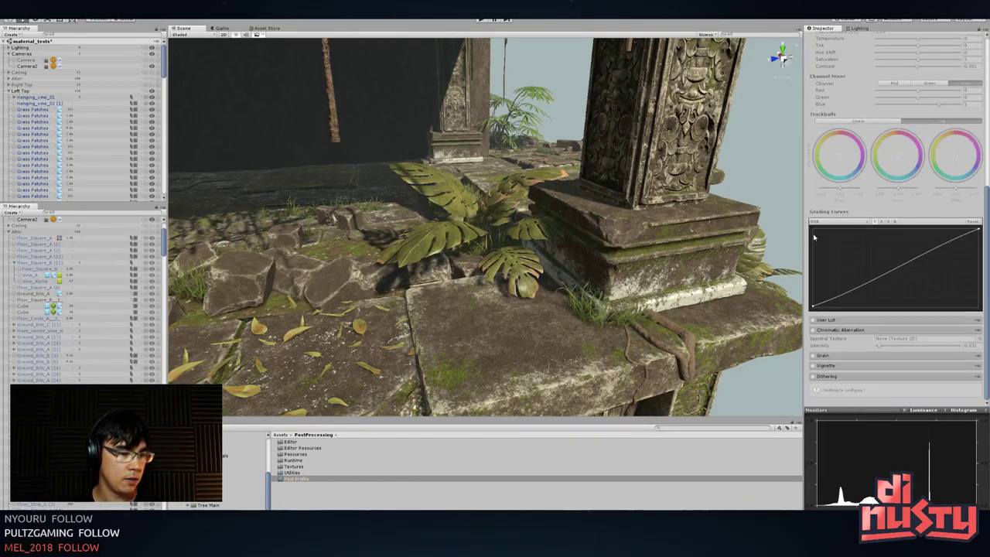
left_click(776, 145)
- Move Leaf_Scatter_02 (6) to the foot of the front wall at about X -1.38, Y -3.9, Z 3.85
mouse_move(626, 190)
left_mouse_down("alt")
mouse_move(647, 206)
mouse_move(620, 202)
mouse_move(634, 198)
left_mouse_up("alt")
right_click_drag(633, 198, 435, 214, "alt")
left_click_drag(436, 214, 455, 203, "alt")
middle_click_drag(455, 203, 457, 196, "alt")
right_click_drag(455, 195, 374, 267)
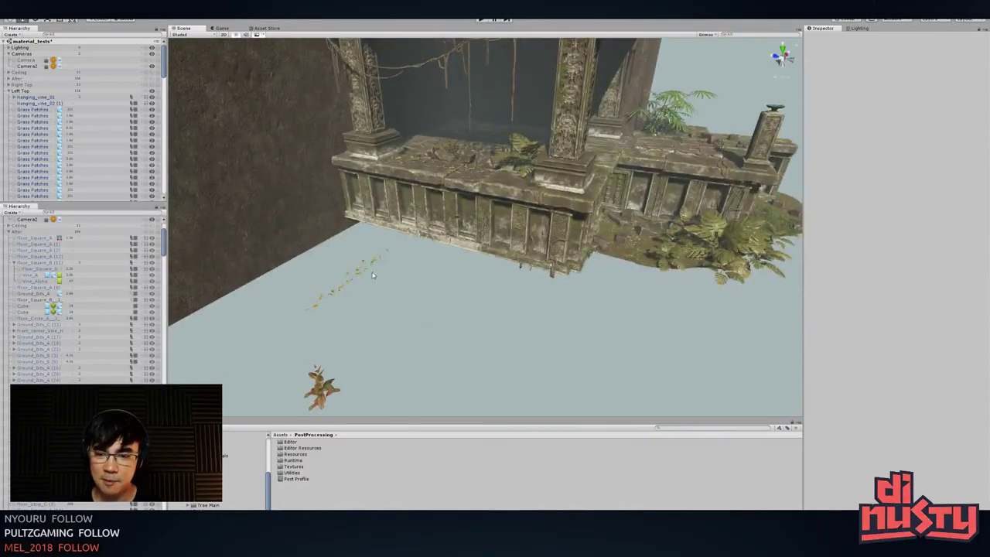
left_click(373, 267)
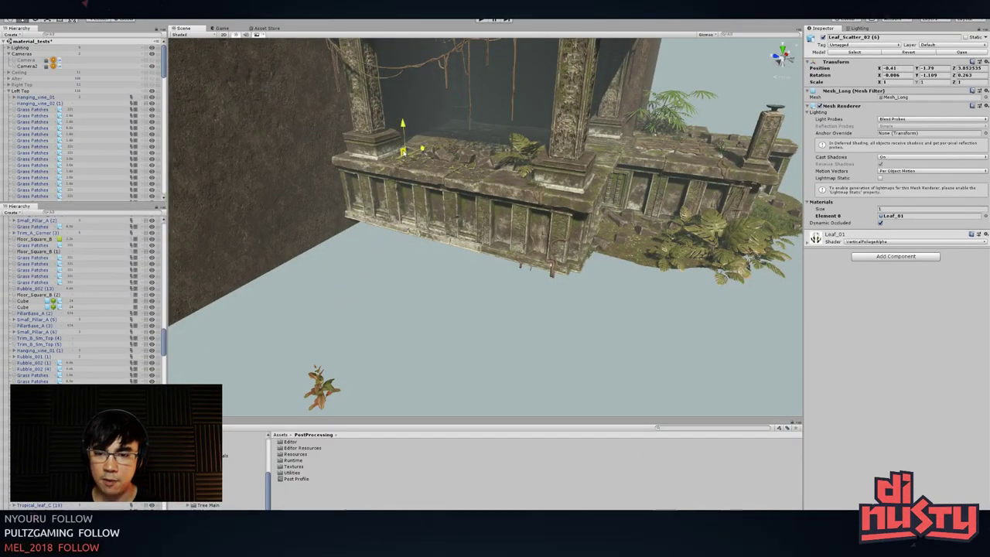
left_click_drag(417, 235, 420, 233)
key("f")
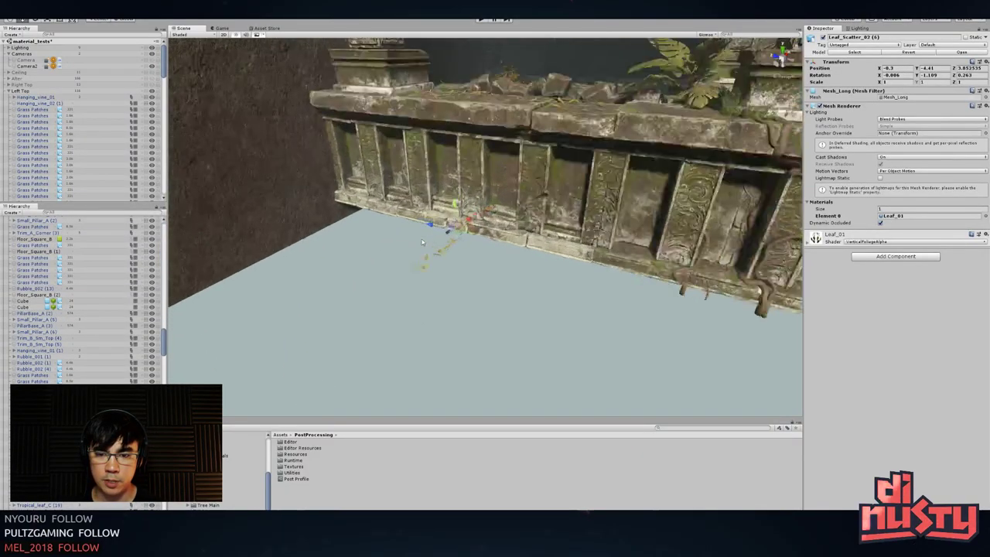
left_click_drag(534, 244, 501, 246, "alt")
right_click_drag(501, 245, 519, 234)
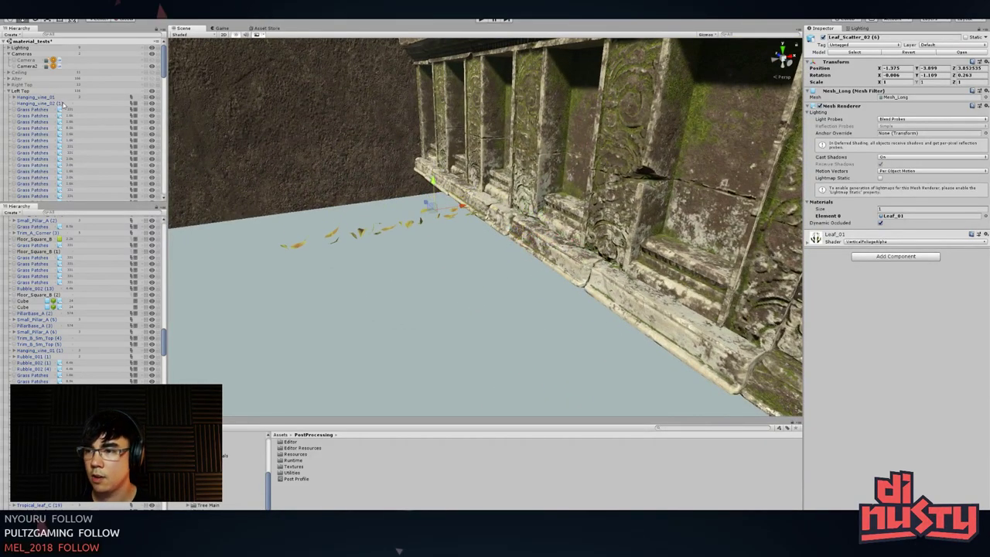
- Collapse the Left Top group and make the Left Floor group visible
left_click(9, 91)
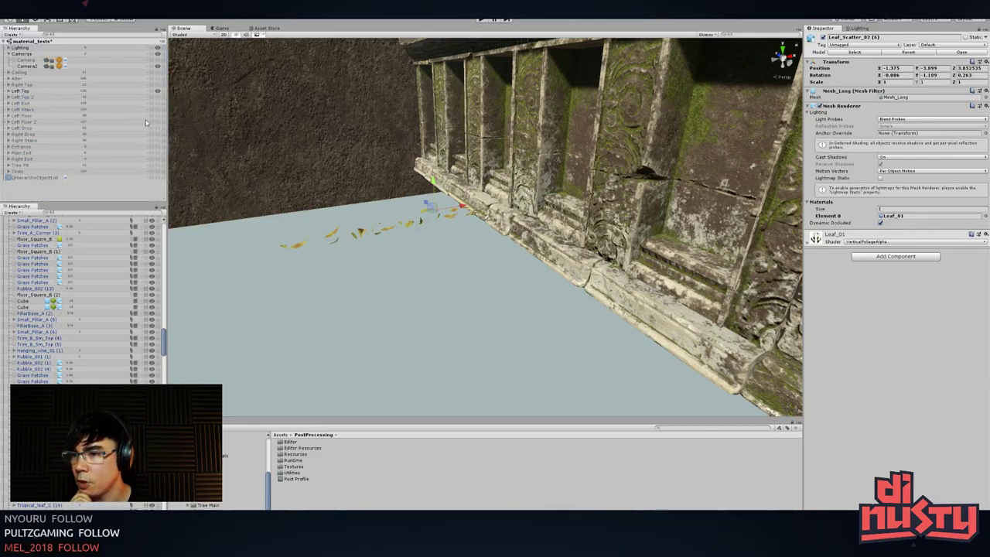
left_click(158, 115)
left_click_drag(439, 226, 541, 250, "alt")
- Slide Leaf_Scatter_02 (6) along the wall's foot to about X -1.54, Y -3.94, Z 2.24 and reset its rotation to 0 on all axes
key("e")
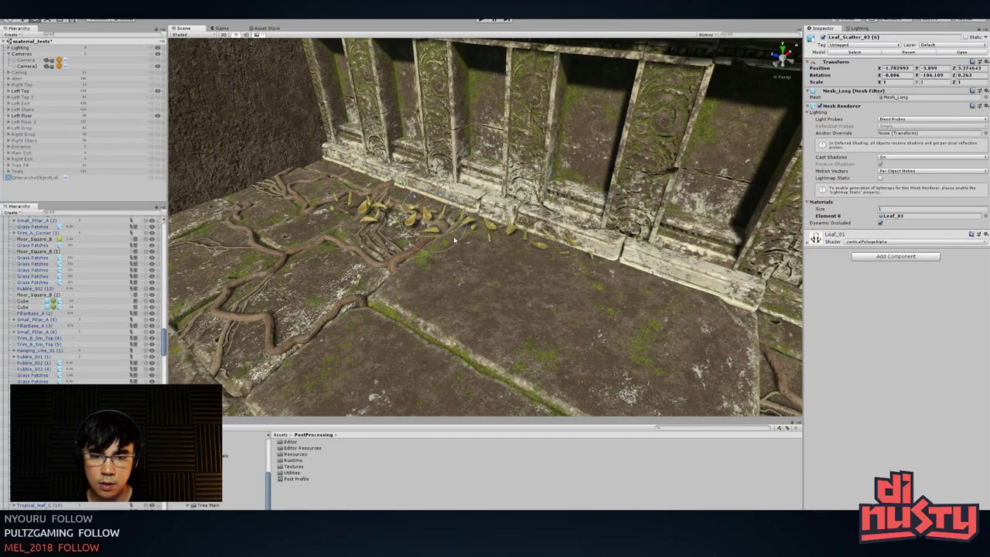
left_click_drag(454, 240, 609, 223)
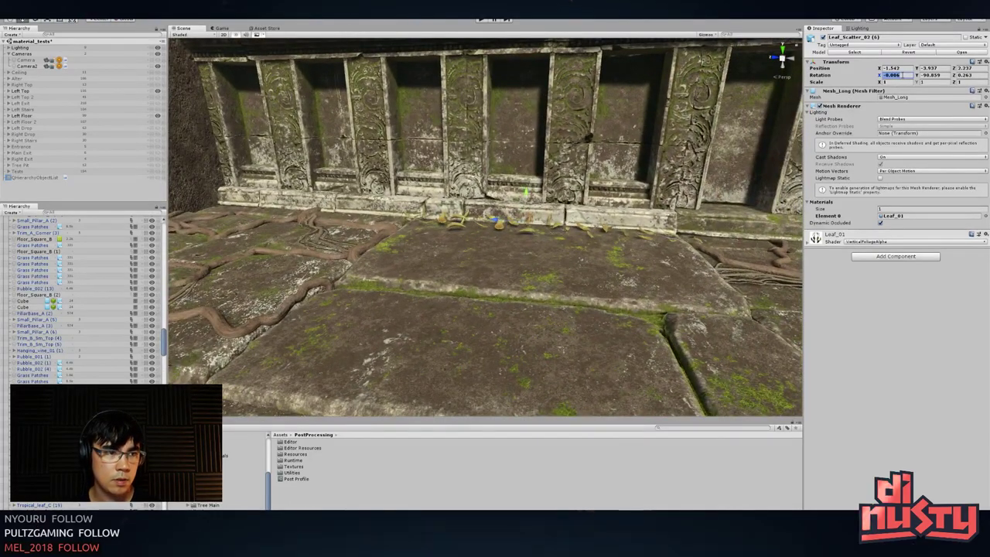
type("0")
key("Tab")
type("0")
key("Tab")
type("0")
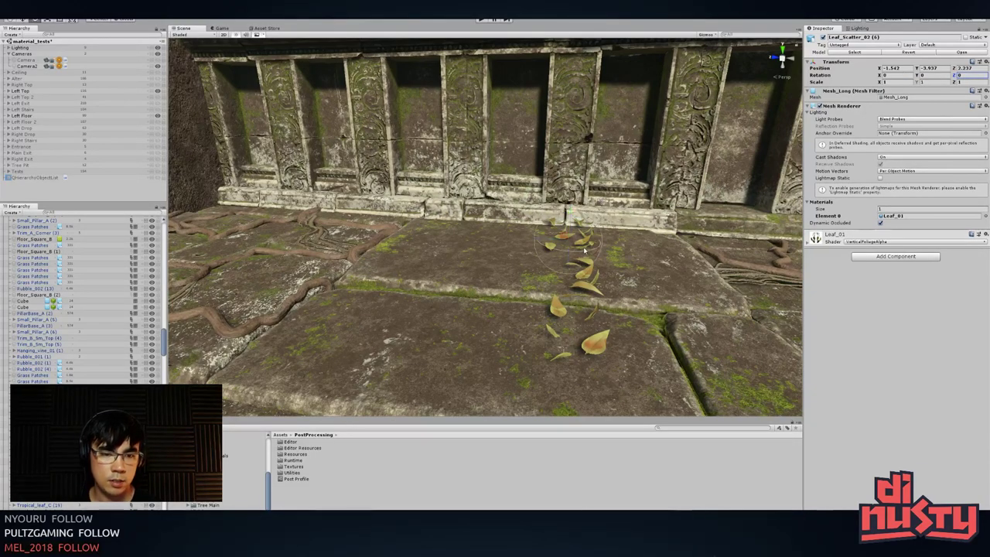
- Rotate the leaf scatter to -90° on Y and lay it along the wall's foot at about X -1.57, Y -3.97, Z 2.42
right_click_drag(586, 249, 576, 269)
left_click_drag(577, 269, 512, 207, "ctrl")
key("w")
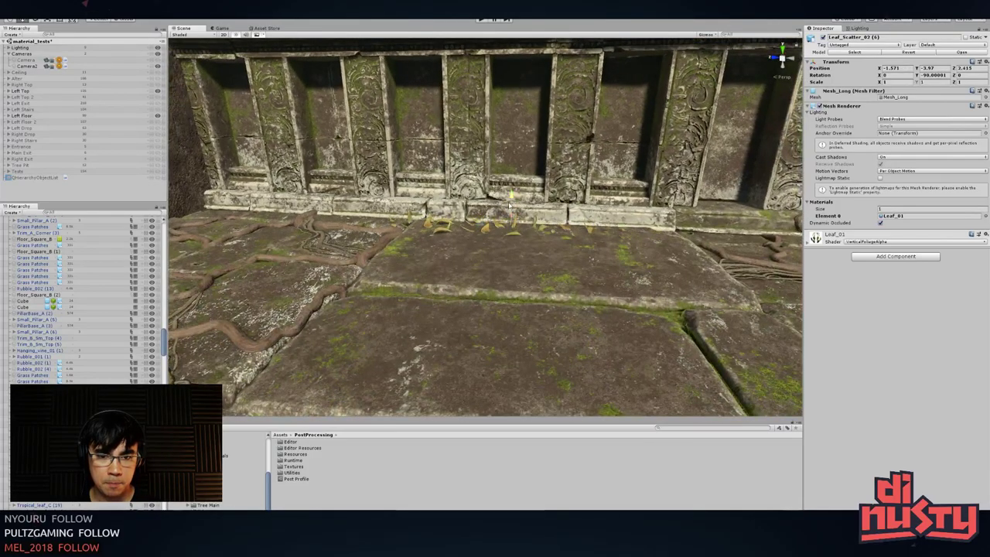
key("s")
right_click_drag(511, 204, 516, 161)
key("s")
key("e")
left_click_drag(434, 247, 520, 252, "alt")
key("w")
left_click(656, 160)
- Hide the Left Floor group, leaving the Left Top structure and its foliage in view
left_click_drag(656, 160, 640, 139, "alt")
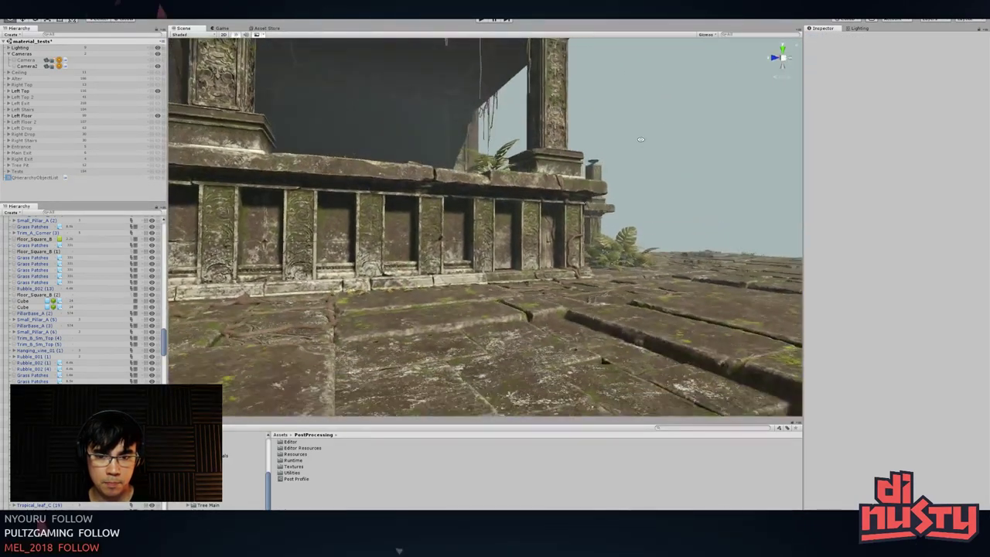
right_click_drag(640, 139, 445, 298)
left_click(556, 201)
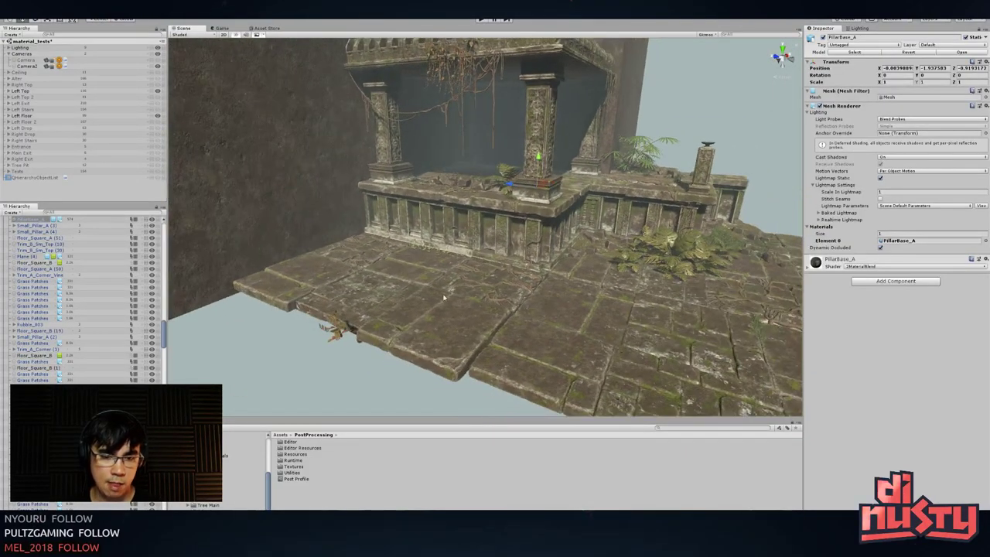
left_click(340, 334)
left_click(314, 361)
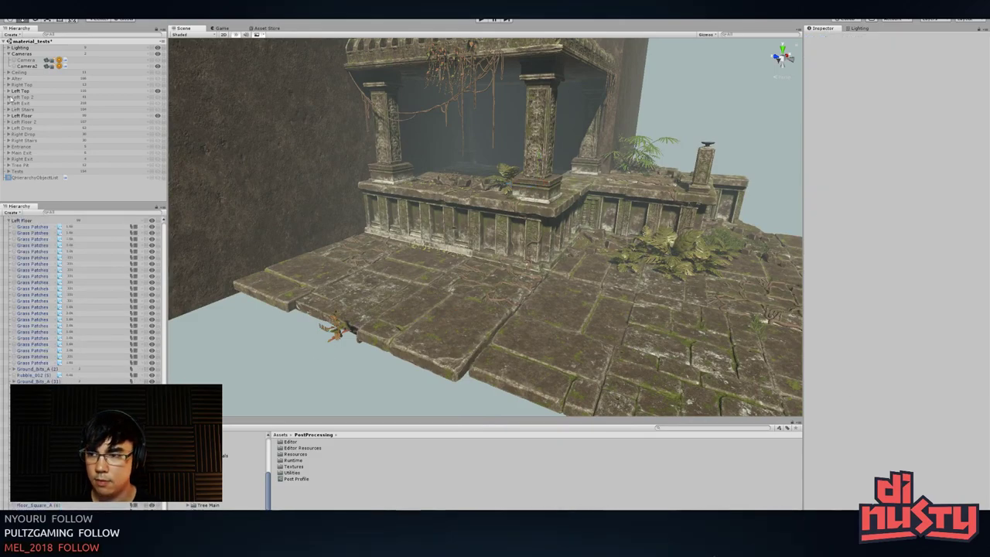
left_click(157, 117)
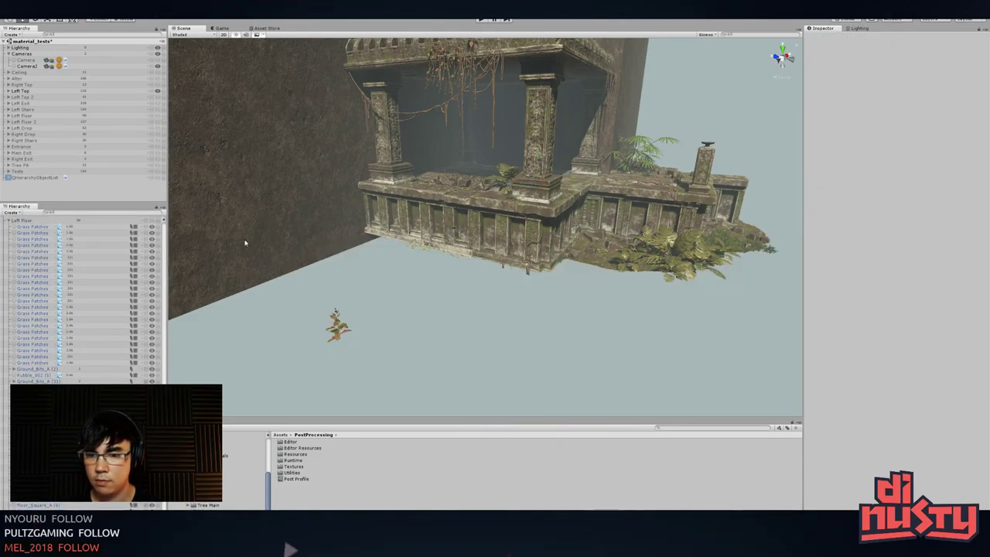
- Place GroundPlant_B (12) on the front ledge at about X -0.6, Y -1.98, Z 1.95, scaled to about 0.91
left_click(337, 335)
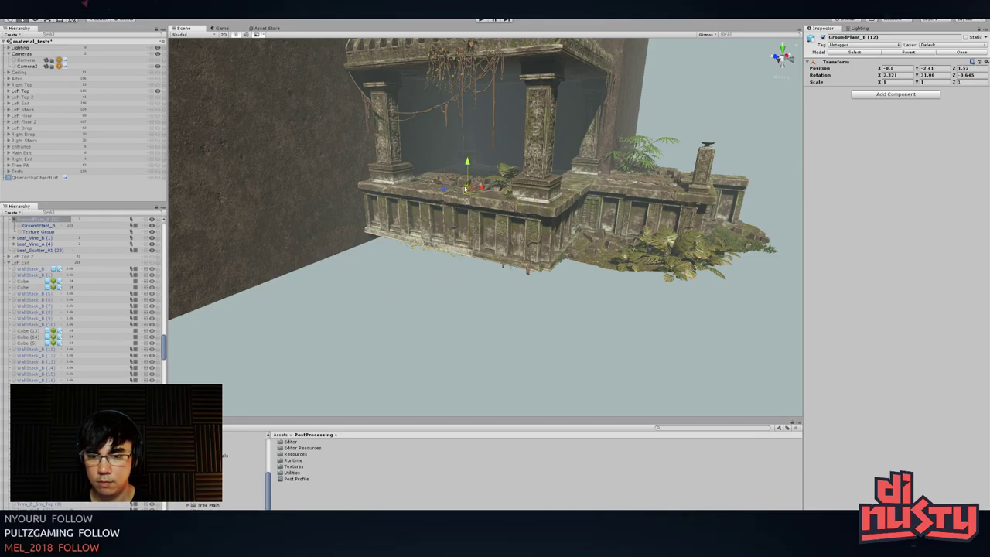
key("f")
left_click_drag(586, 248, 412, 275)
left_click_drag(398, 242, 413, 191)
key("e")
key("w")
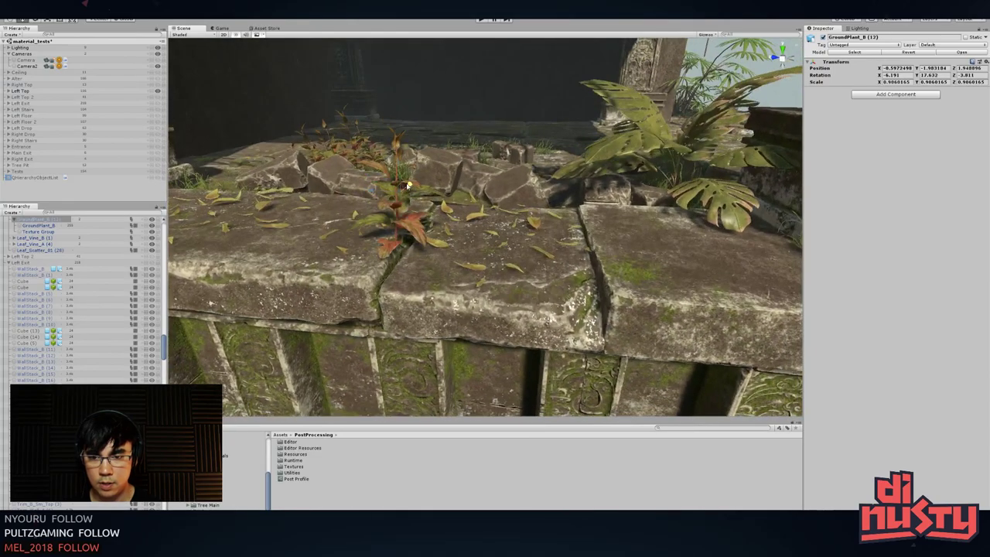
- Flatten GroundPlant_B (12) along Y and set it in the ledge crack at about X -0.55, Y -2.0, Z 1.93
key("r")
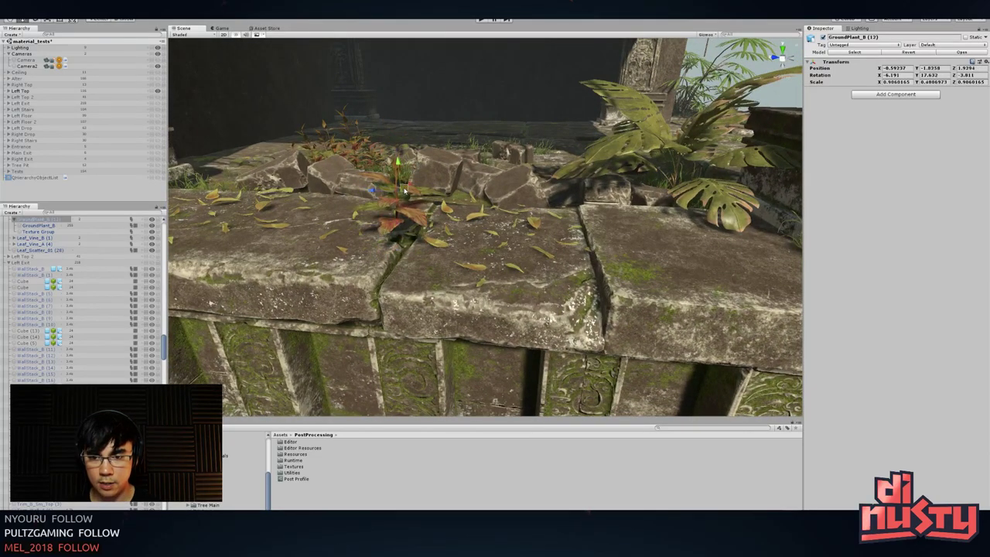
left_click_drag(399, 173, 401, 207)
left_click_drag(401, 208, 409, 293, "alt")
key("e")
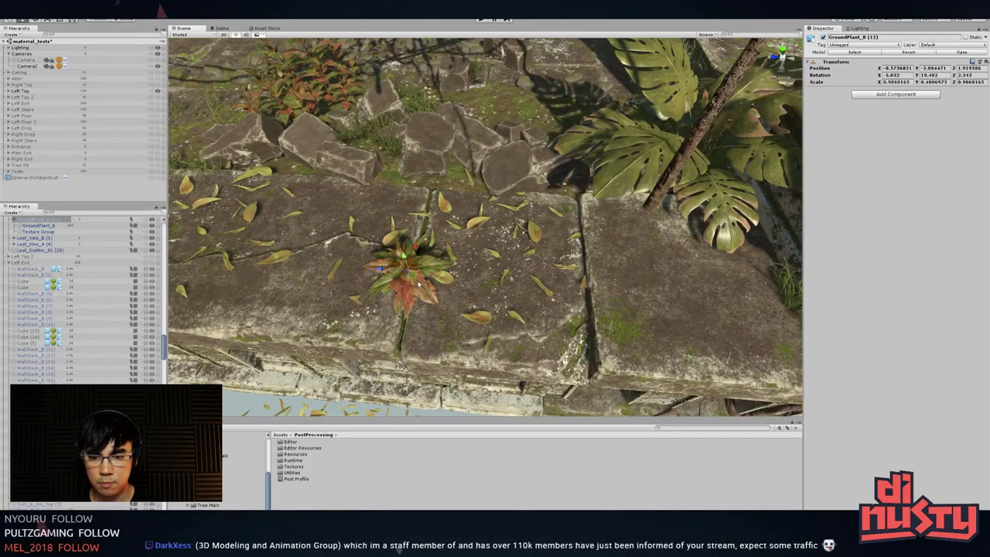
key("r")
left_click_drag(418, 284, 436, 258, "alt")
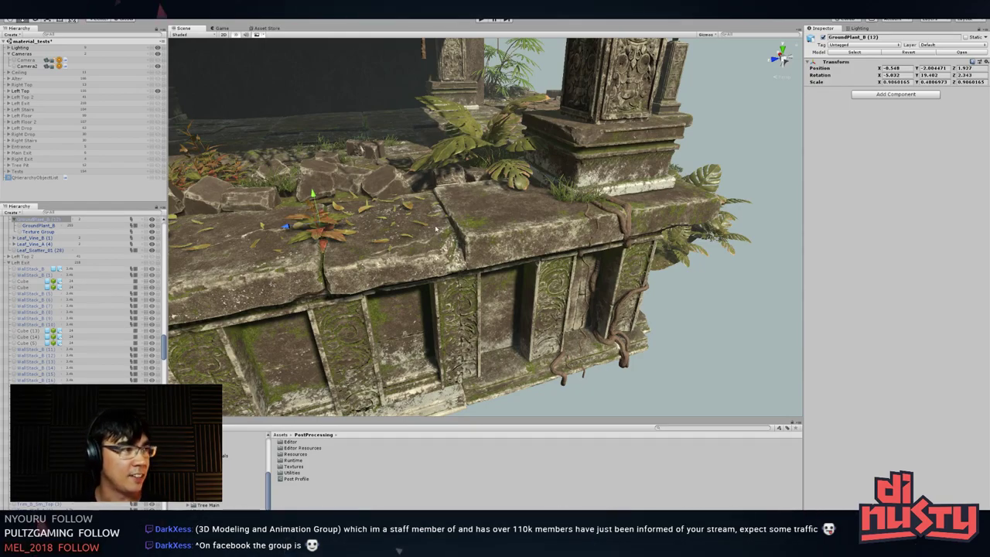
- Examine the plant beside the front pillar and the whole dressed structure from several angles
left_click(479, 189)
key("f")
left_click_drag(479, 188, 468, 240, "alt")
key("e")
key("w")
left_click(742, 301)
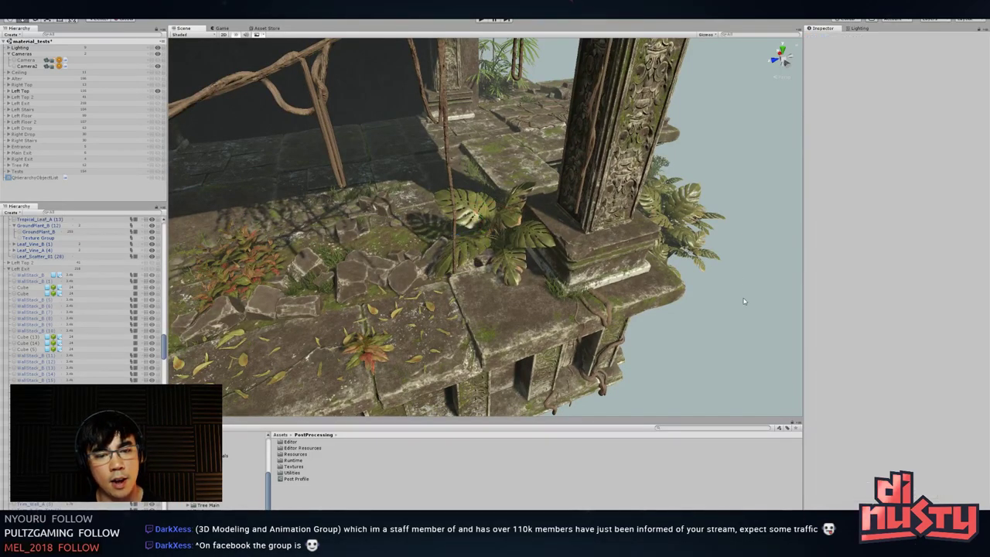
middle_click_drag(743, 301, 628, 288)
left_click_drag(628, 288, 646, 277, "alt")
left_click(677, 290)
left_click(679, 292)
scroll(673, 294, "down", 6)
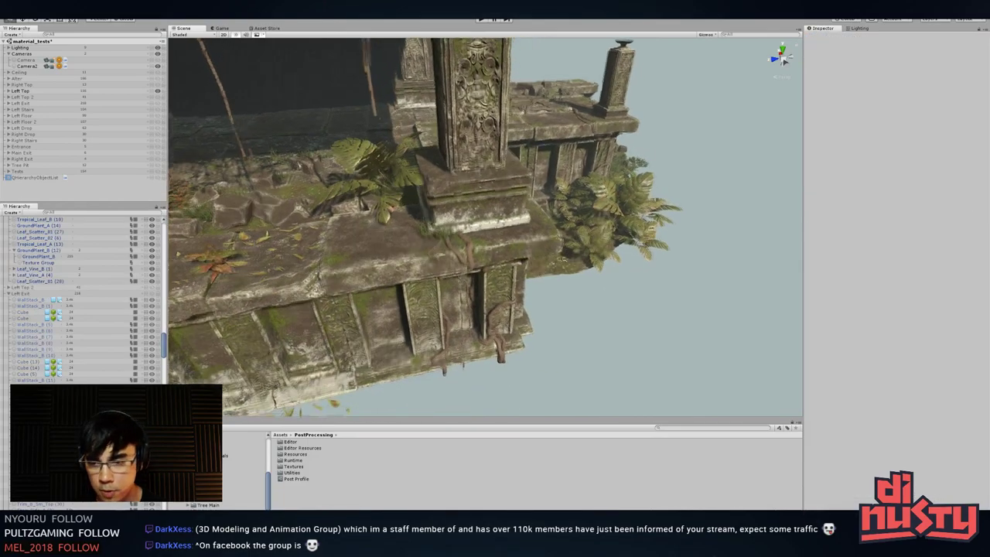
left_click_drag(471, 315, 394, 288, "alt")
mouse_move(394, 289)
right_mouse_down()
mouse_move(483, 319)
mouse_move(407, 282)
right_mouse_up()
right_click_drag(613, 292, 568, 223)
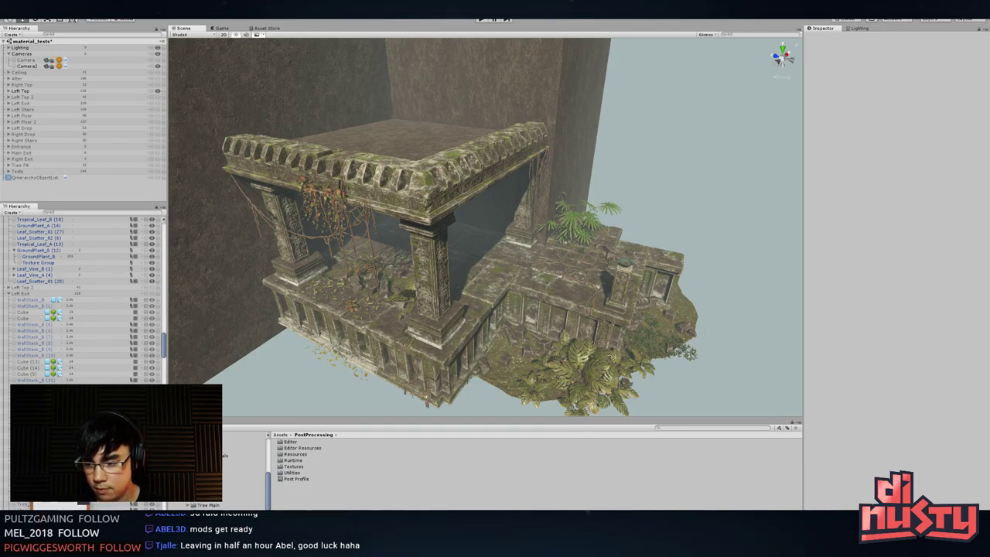
- Switch to Chrome and select the web address of the Tutorials and Resources page for sharing
left_click(61, 507)
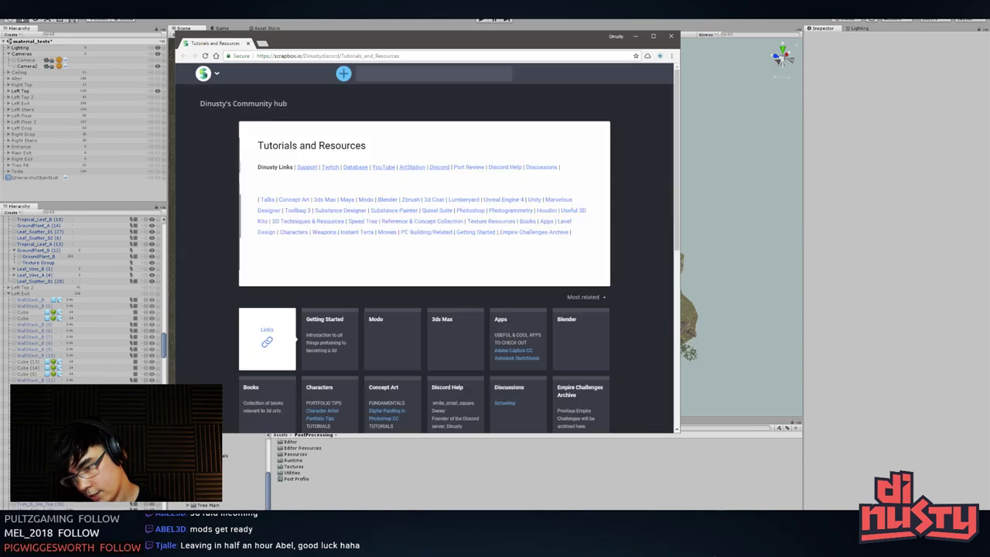
scroll(386, 282, "down", 1)
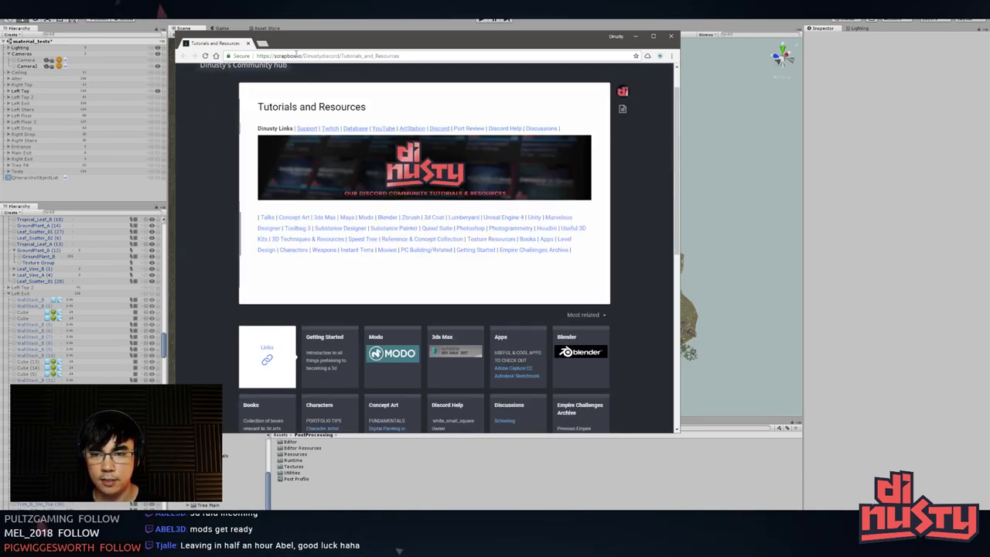
left_click(324, 55)
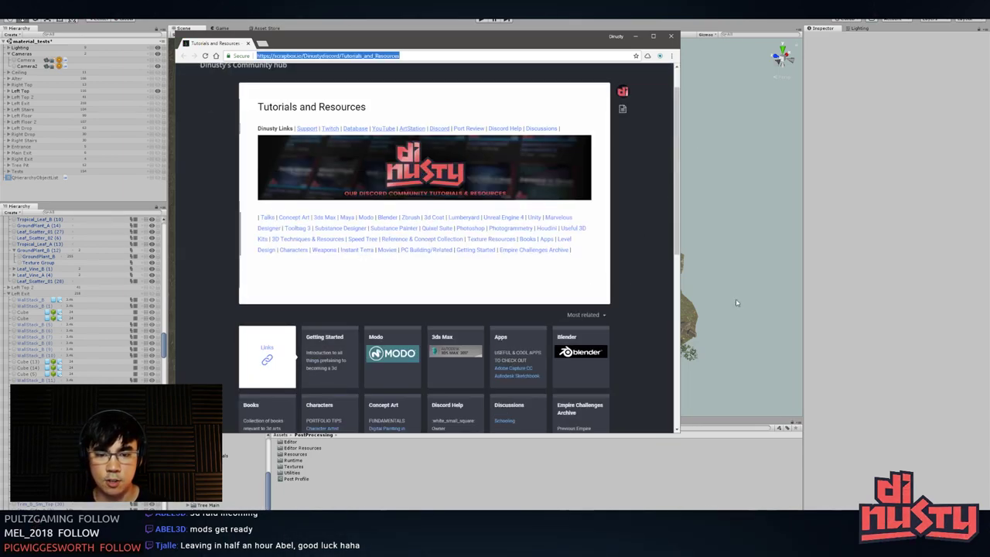
key("alt+Tab")
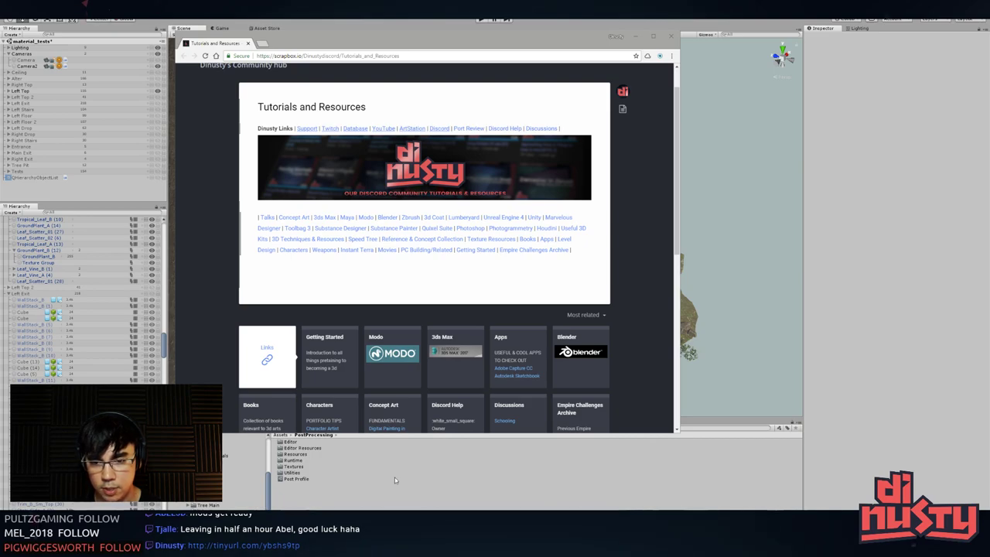
- Bring up Discord and look through the posts in the resources channel of DiNusty's Empire
left_click_drag(989, 109, 466, 69)
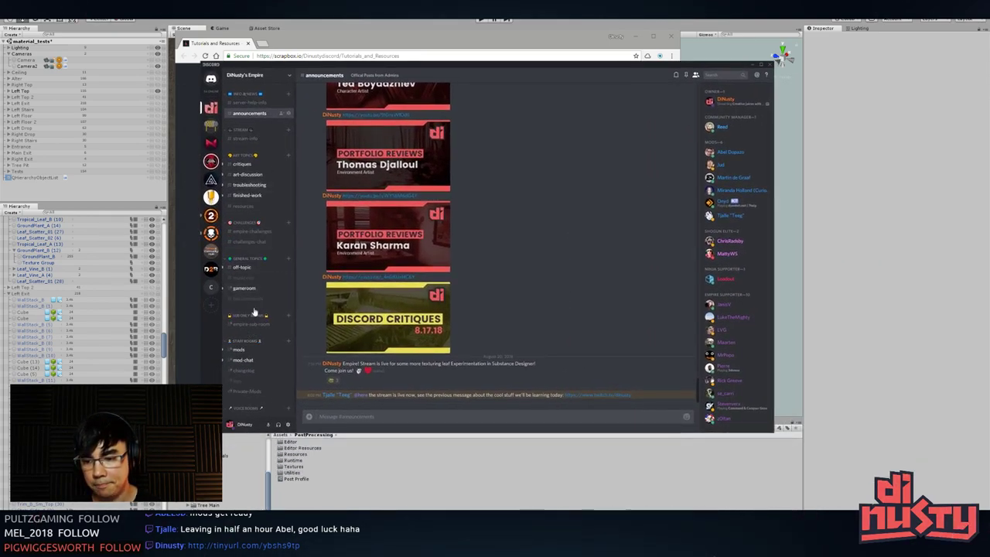
left_click(246, 206)
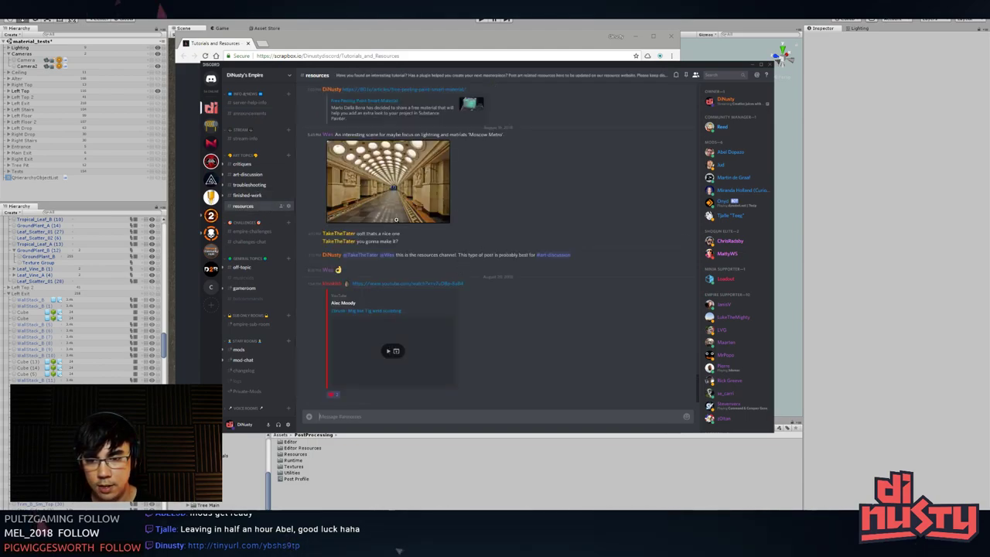
scroll(396, 220, "up", 15)
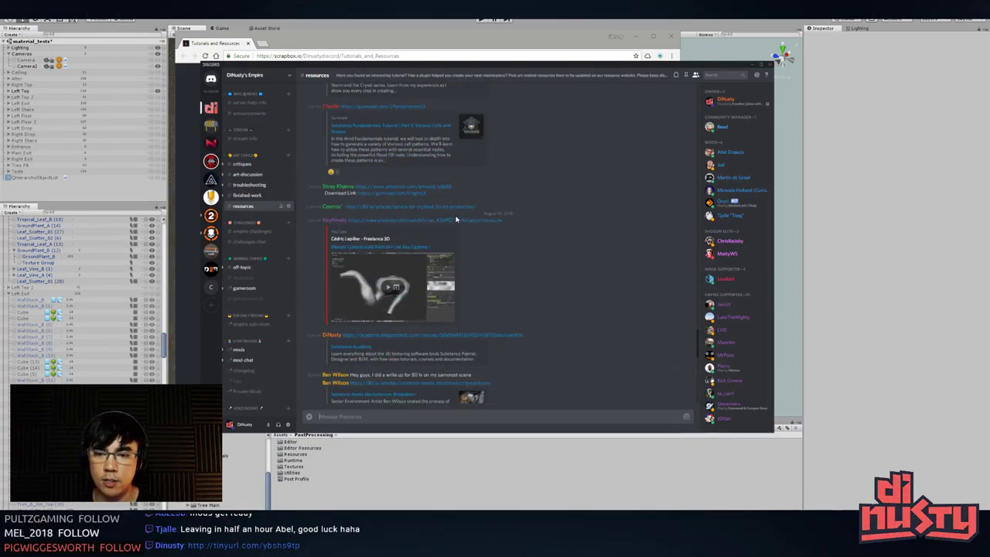
scroll(456, 220, "down", 5)
scroll(401, 174, "up", 3)
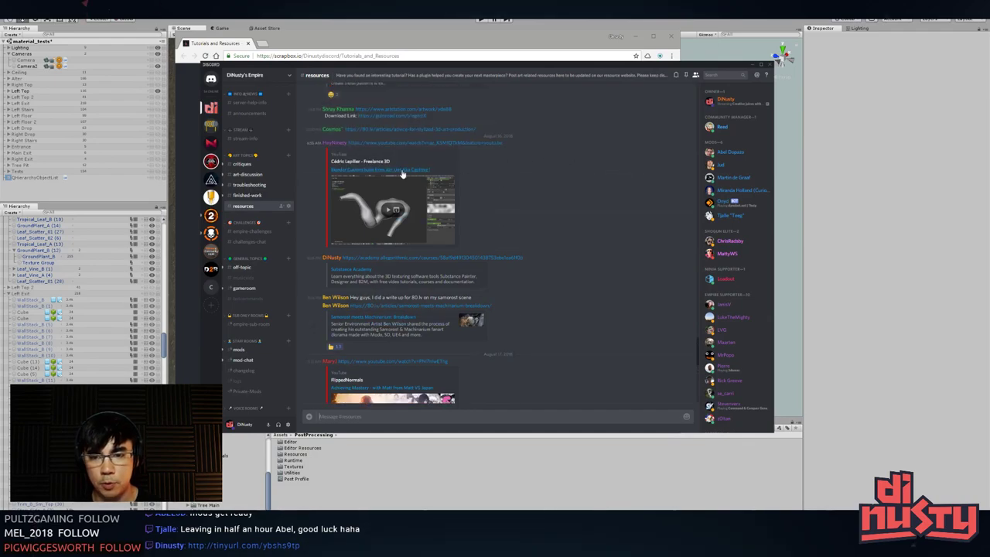
- Return to Chrome, open the Getting Started page and read through its career roles, phases and notes
left_click(220, 37)
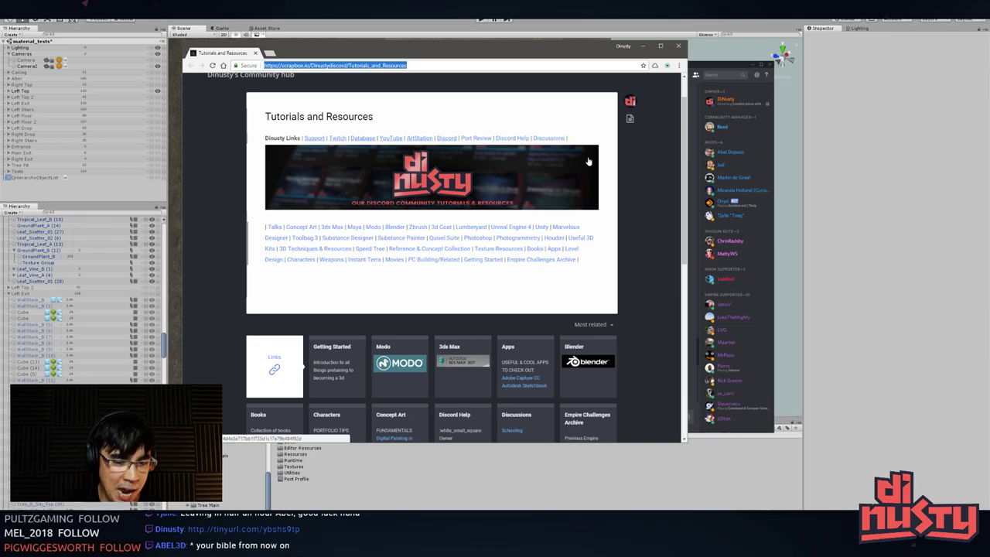
left_click(475, 259)
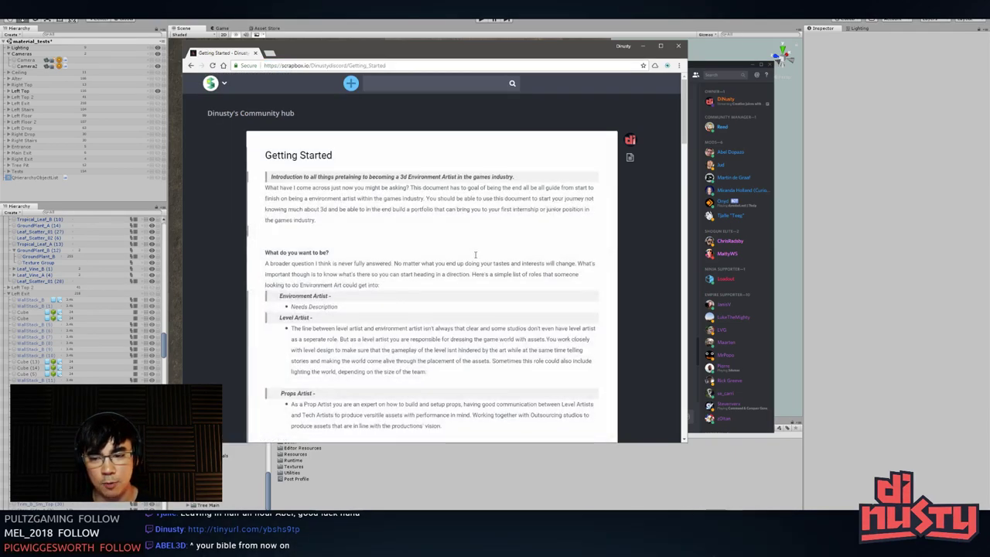
scroll(475, 254, "down", 5)
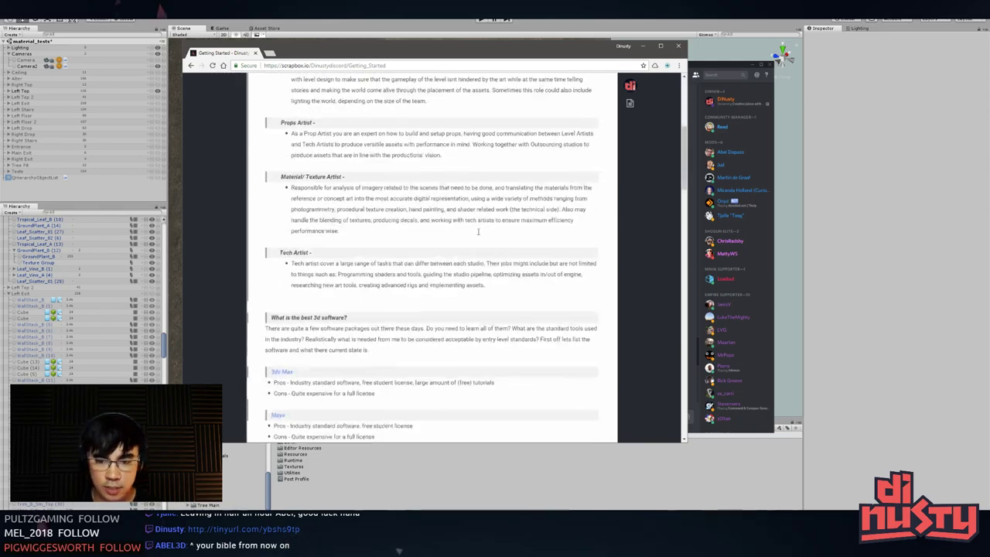
scroll(478, 231, "down", 1)
scroll(478, 230, "up", 6)
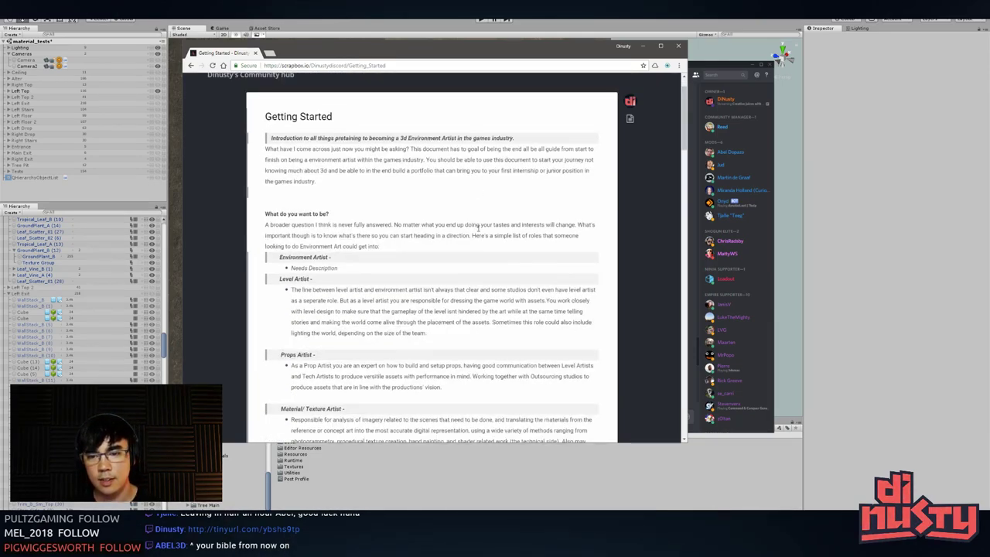
scroll(478, 229, "down", 1)
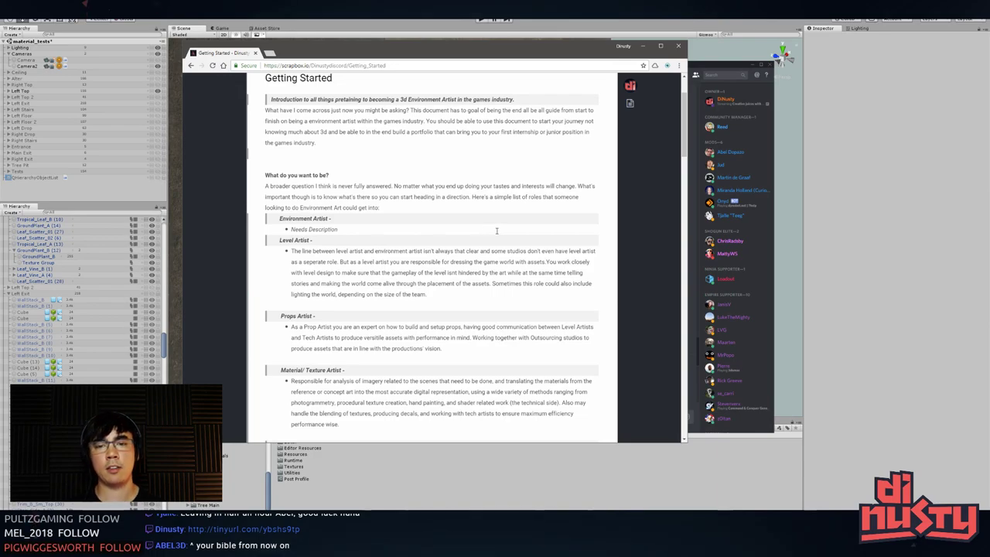
scroll(442, 191, "down", 12)
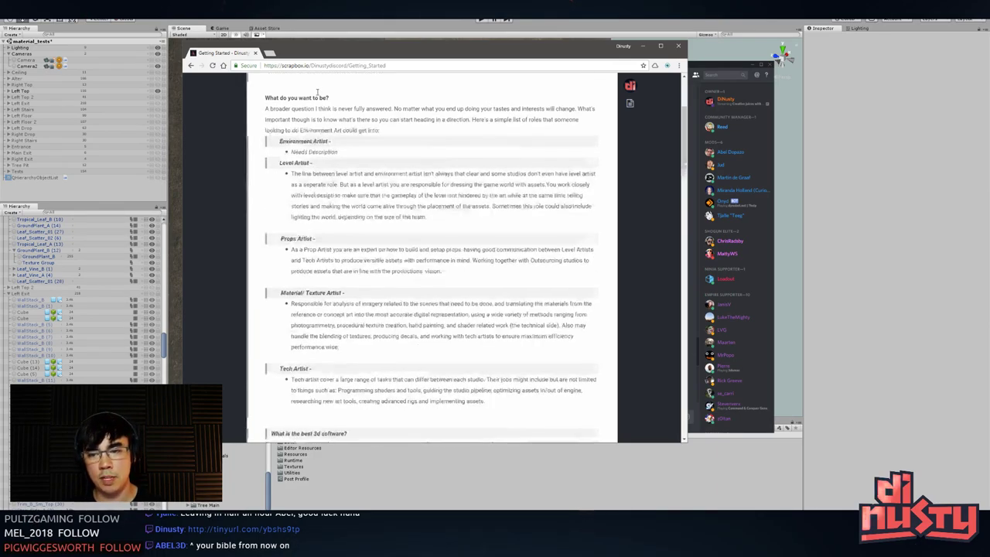
scroll(327, 126, "down", 15)
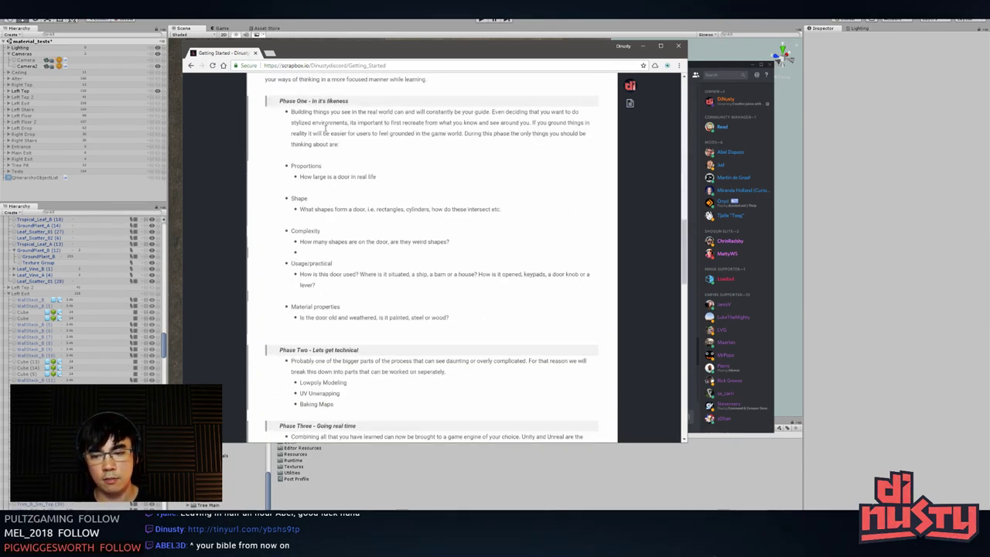
scroll(333, 229, "down", 2)
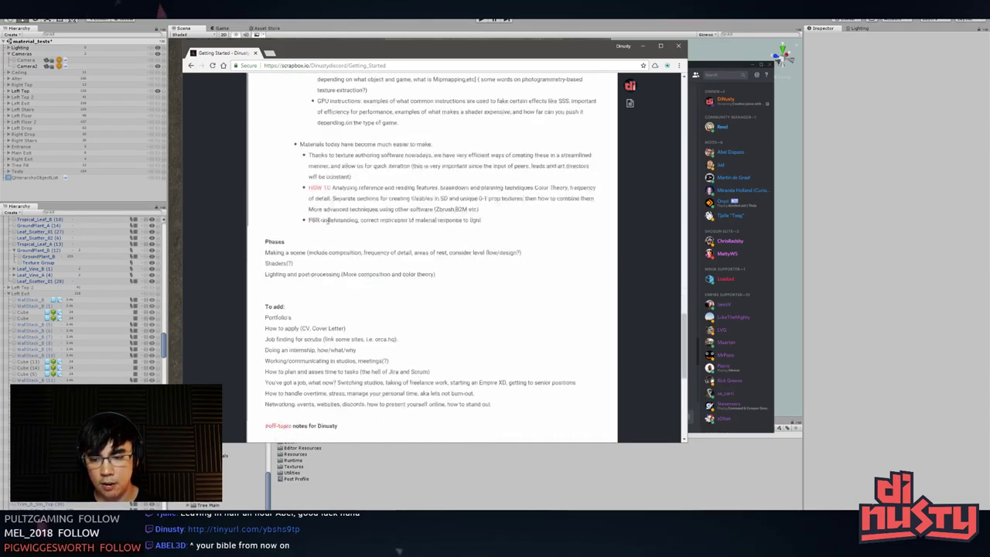
scroll(329, 222, "up", 20)
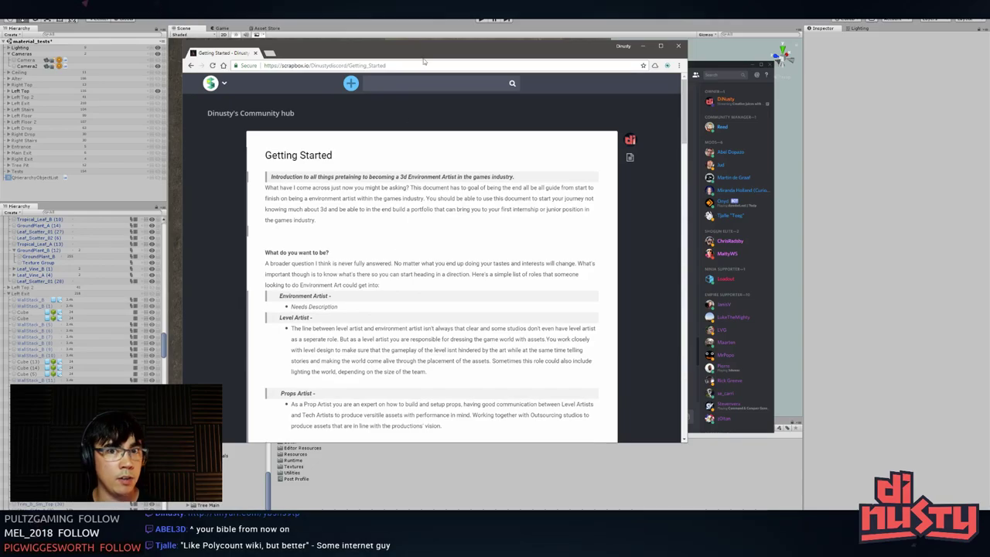
- Switch back to Unity, rotate Tropical_leaf_C (19) to about -32.3°, -294.8°, -9.1° and move it near the wall to about Z -2.36
left_click(290, 550)
left_click(567, 236)
key("f")
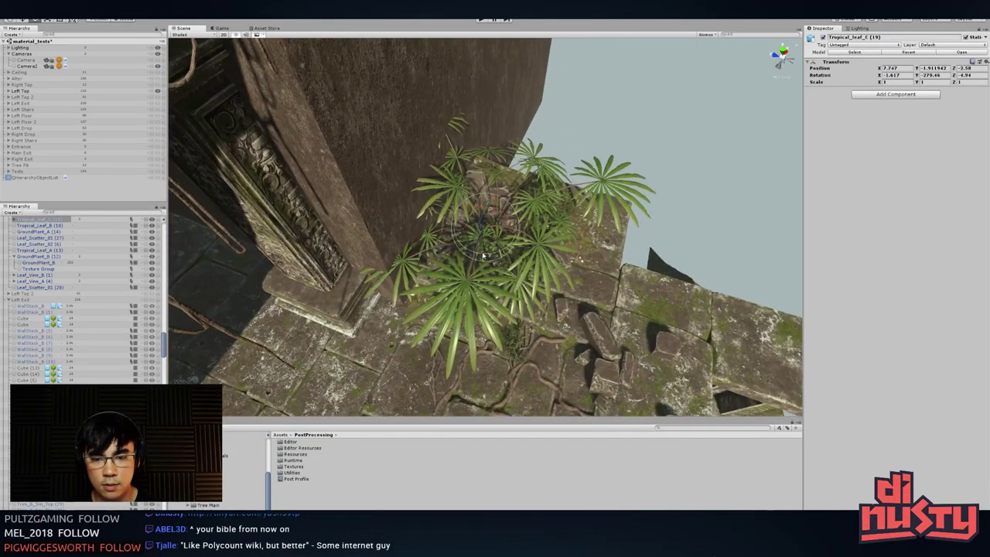
left_click_drag(504, 254, 526, 140)
key("w")
left_click_drag(503, 214, 503, 241)
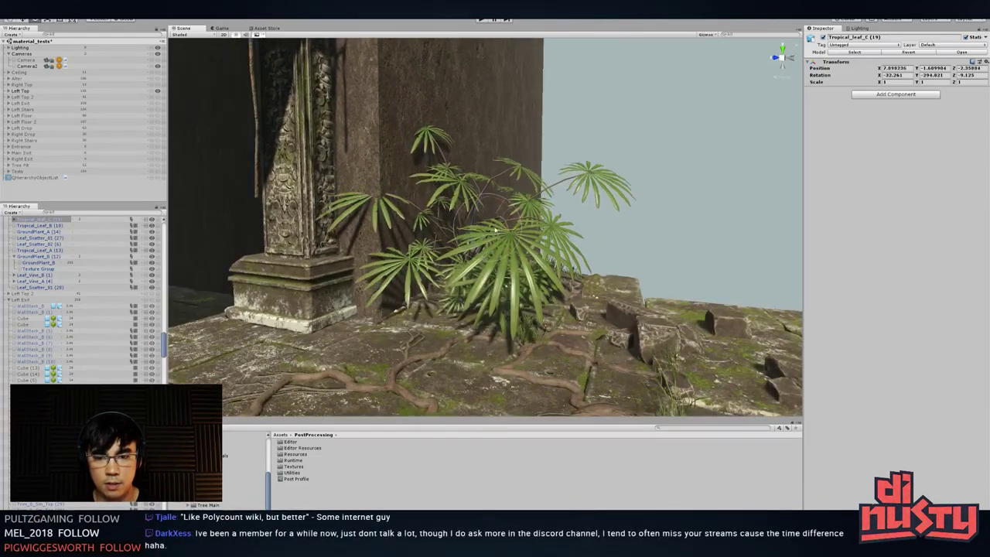
- Reset the rotation of Tropical_leaf_C (19) by the wall to 0 on all three axes
left_click(607, 241)
scroll(568, 241, "down", 3)
left_click_drag(569, 233, 524, 238, "alt")
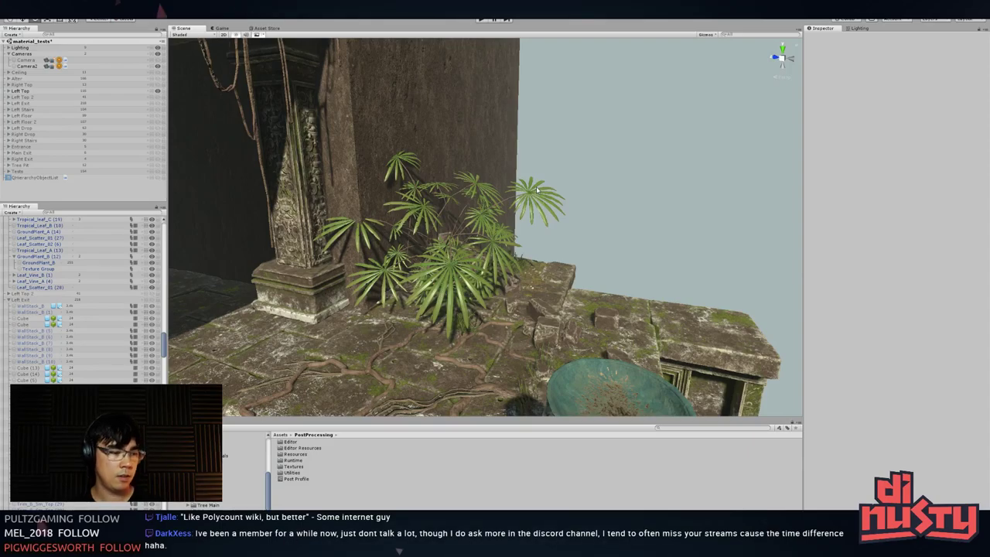
left_click_drag(538, 190, 481, 232, "alt")
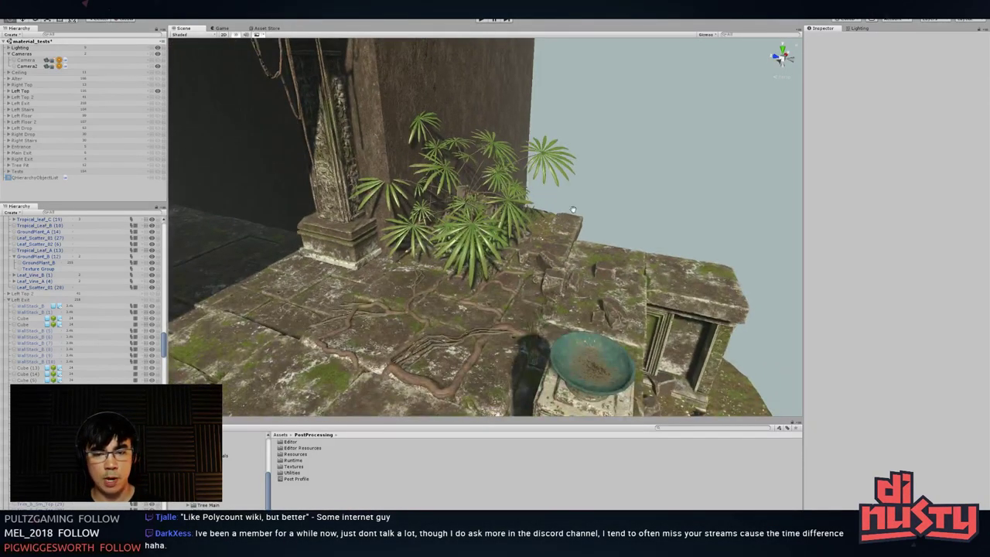
left_click_drag(573, 210, 504, 230, "alt")
left_click(505, 230)
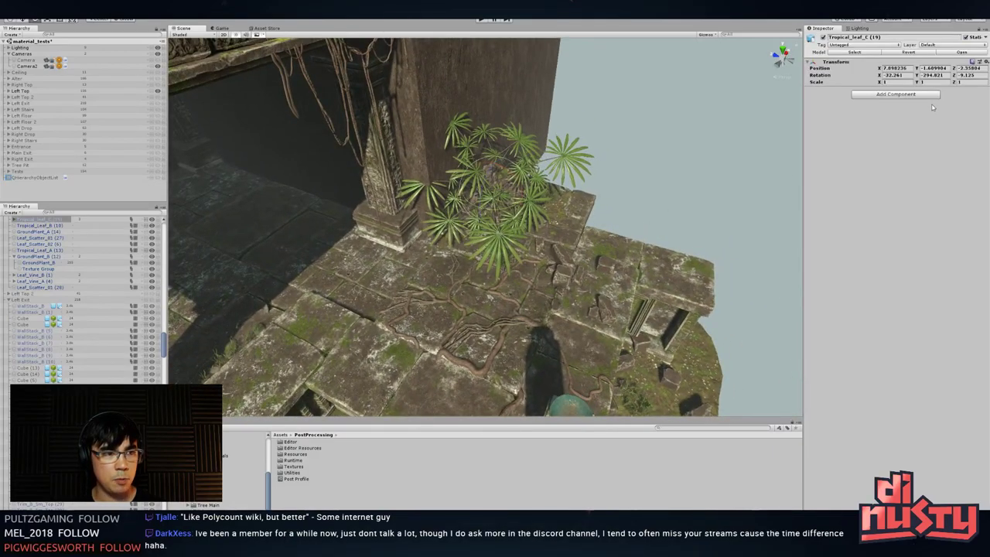
type("0")
key("Tab")
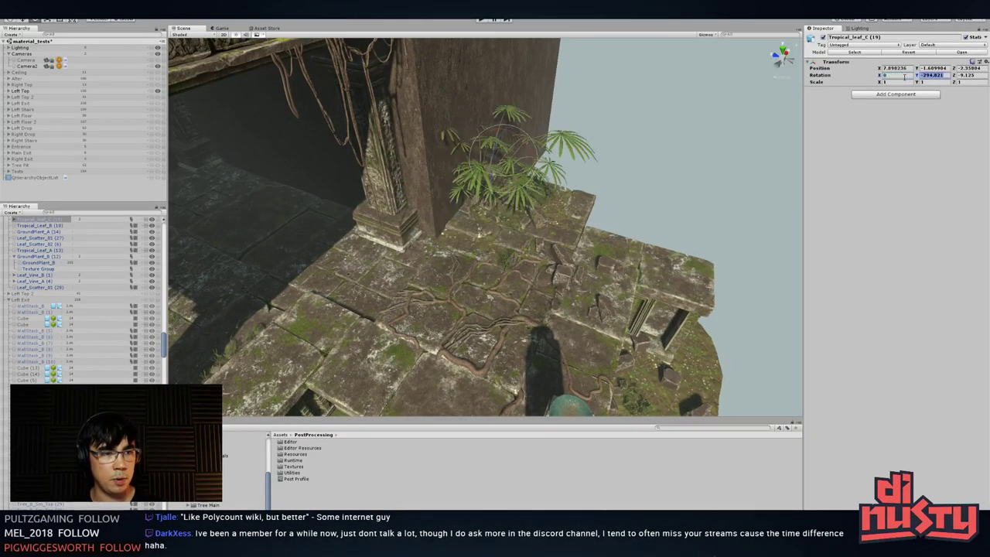
type("0")
key("Tab")
type("0")
left_click_drag(517, 147, 485, 218, "alt")
scroll(503, 223, "up", 8)
key("w")
left_click(664, 210)
- Duplicate the leafy vine Leaf_Vine_B (1) and enlarge and shift the copy along the roof edge to about Y 3.07, Z 3.57
left_click_drag(664, 211, 468, 202, "alt")
left_click(428, 179)
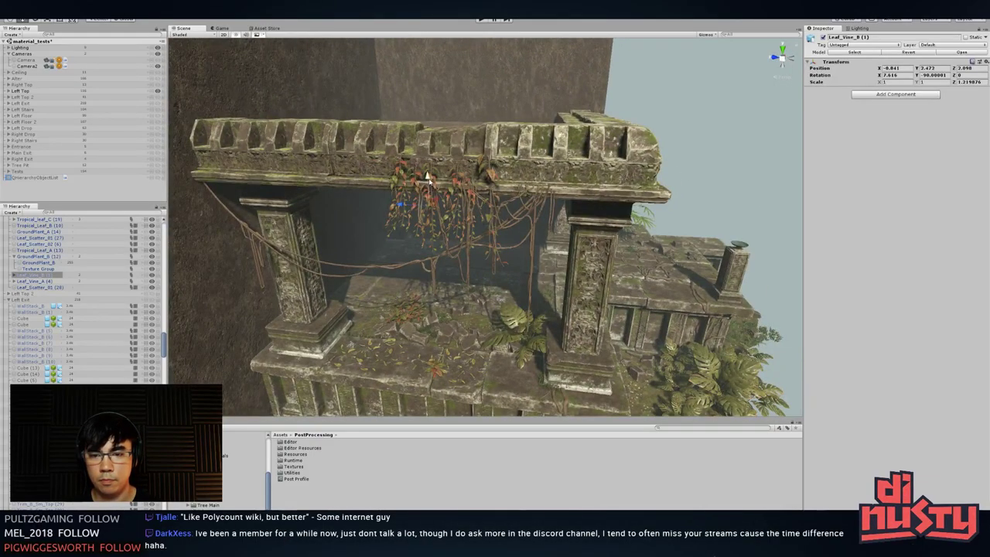
key("ctrl+d")
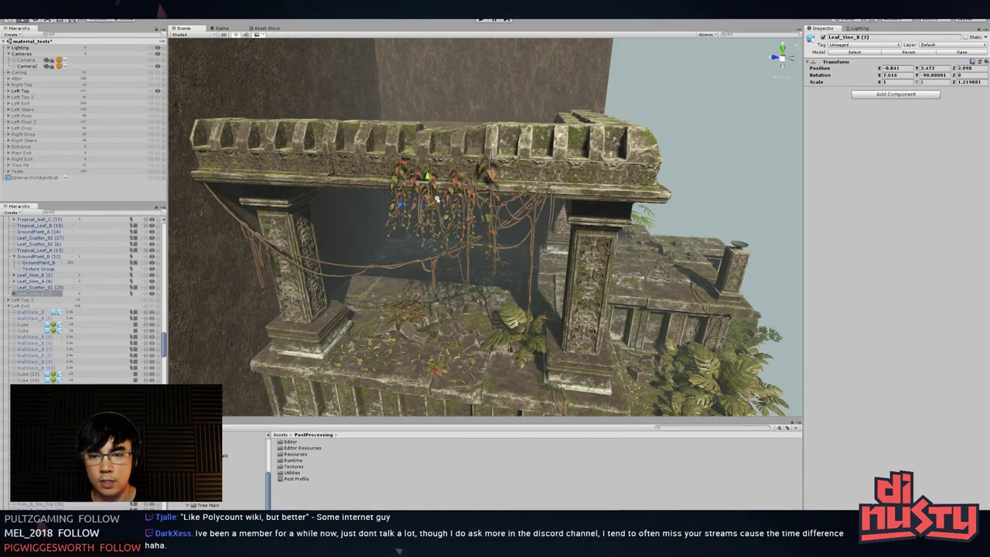
left_click_drag(413, 179, 304, 140)
middle_click_drag(305, 140, 435, 200, "alt")
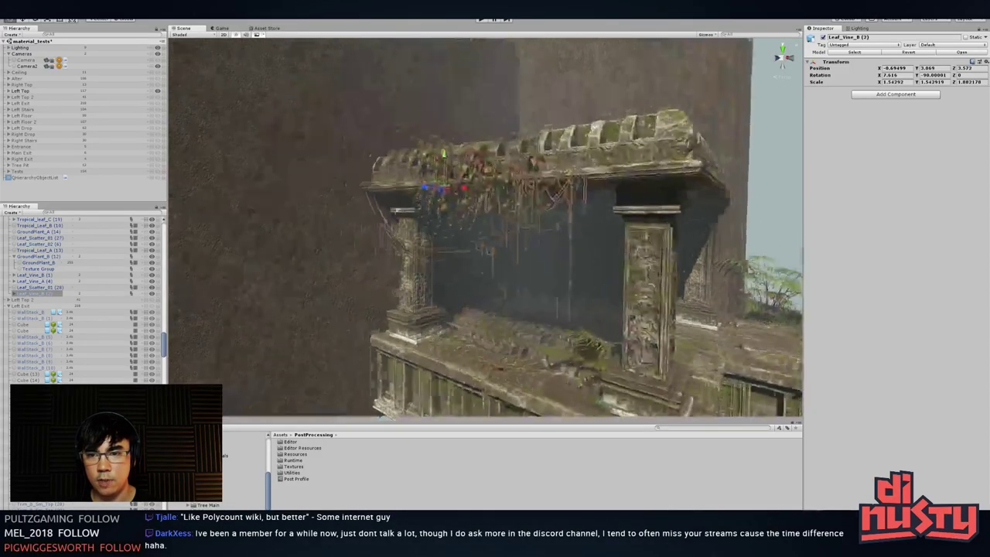
left_click_drag(435, 200, 388, 178, "alt")
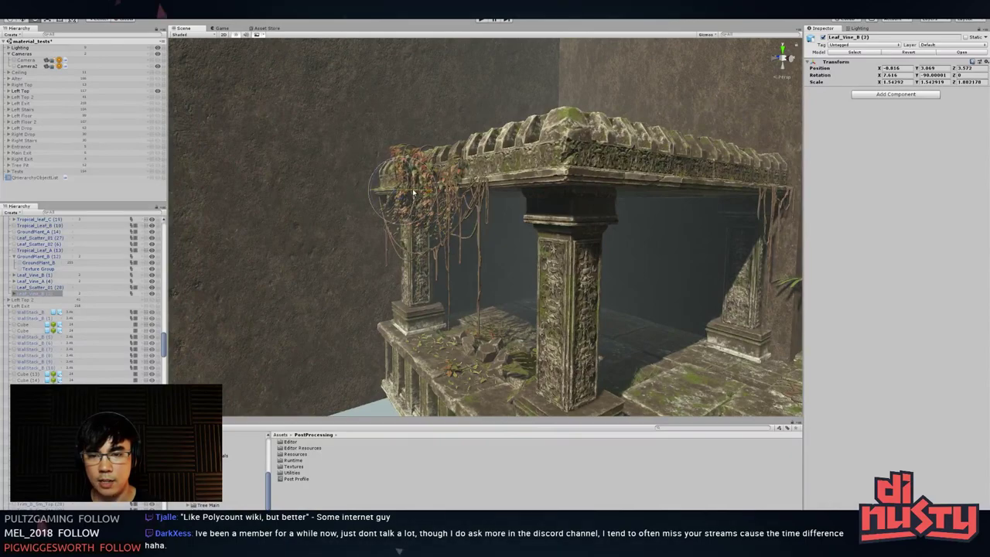
- Scale Leaf_Vine_B (2) to about 1.75, 1.75, 2.14 and settle it on the roof edge at about Y 2.95, Z 3.66
key("r")
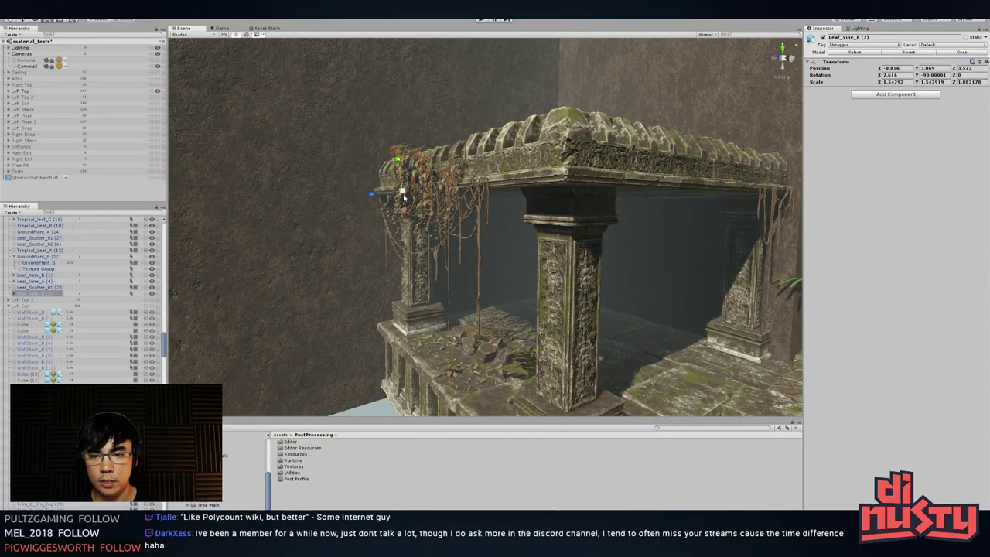
left_click_drag(403, 198, 503, 178)
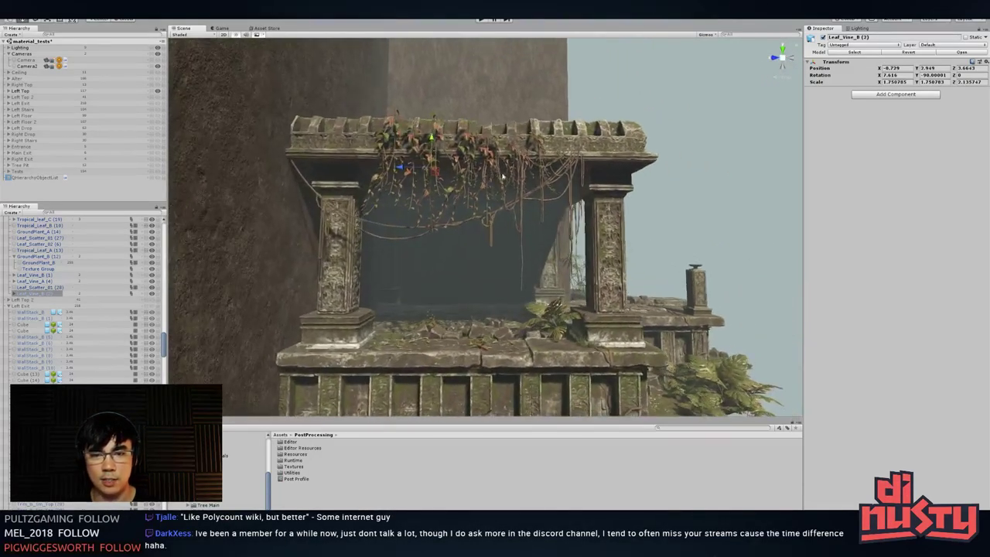
left_click(463, 156)
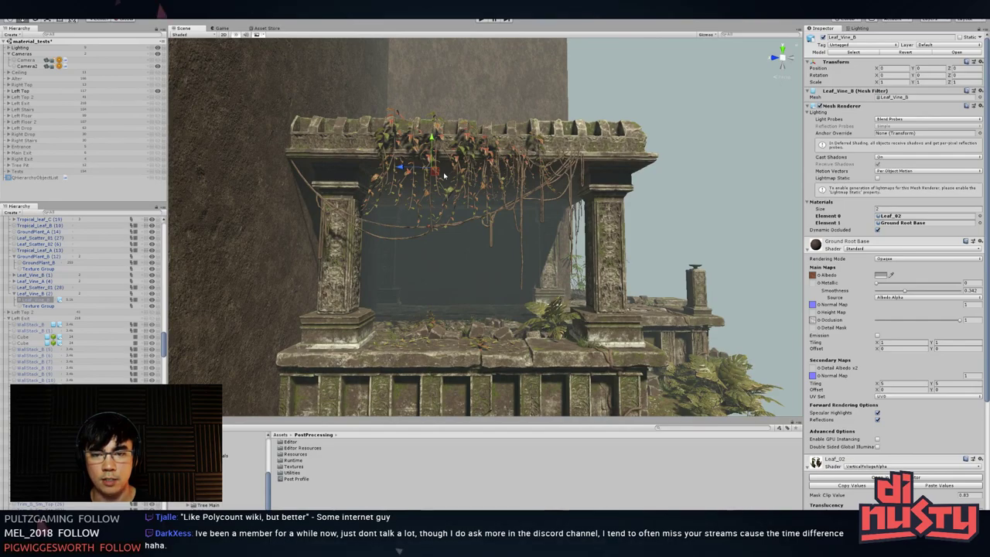
left_click(490, 155)
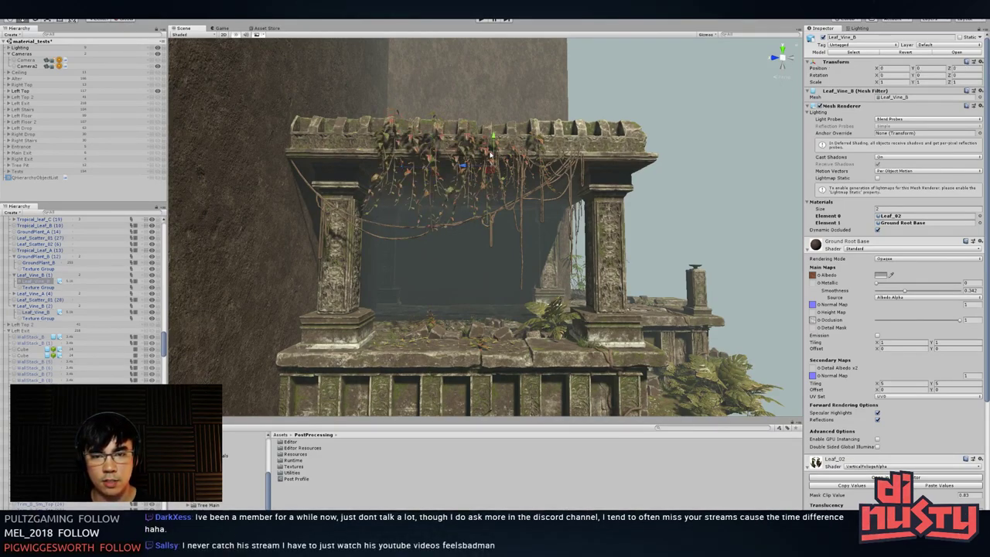
left_click(486, 164)
left_click(660, 103)
left_click(467, 176)
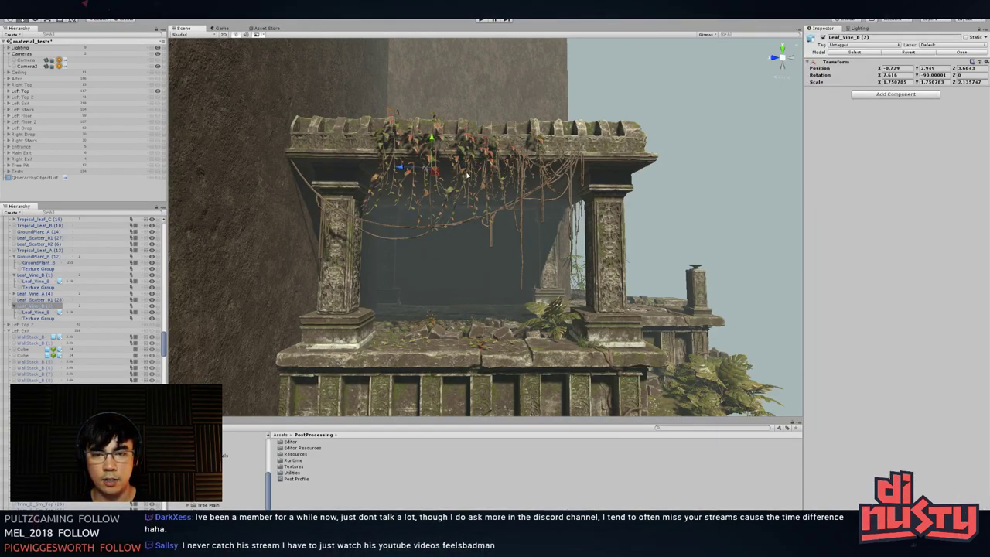
left_click_drag(439, 177, 441, 179)
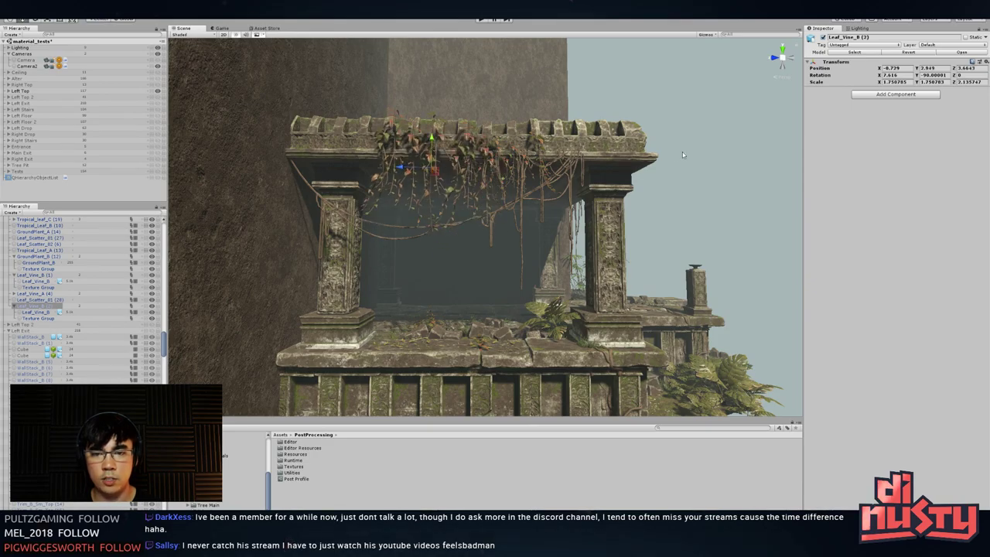
left_click(683, 151)
- Shift Hanging_vine_01 (1) slightly along its X axis beside the pillar next to the tall wall
left_click_drag(682, 152, 510, 193, "alt")
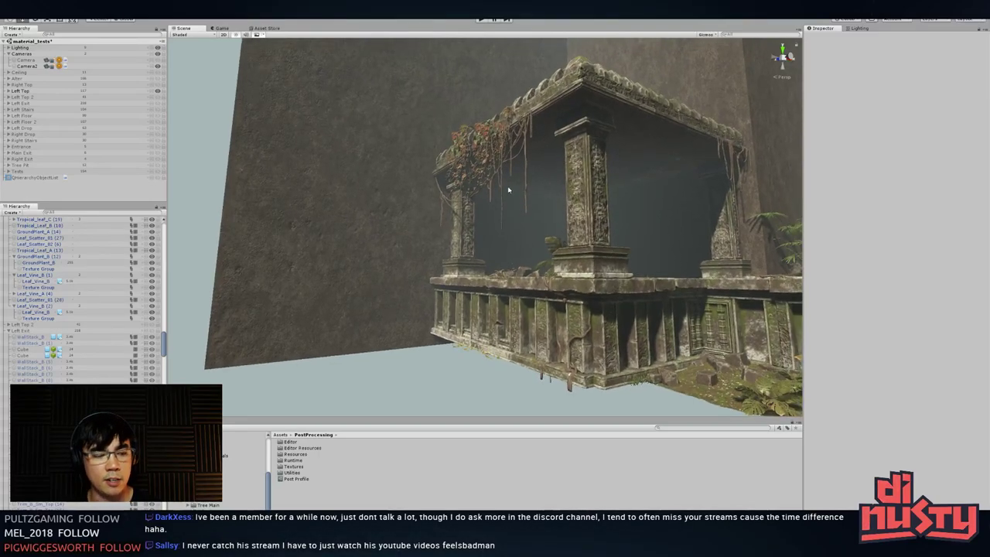
left_click_drag(504, 149, 556, 188, "alt")
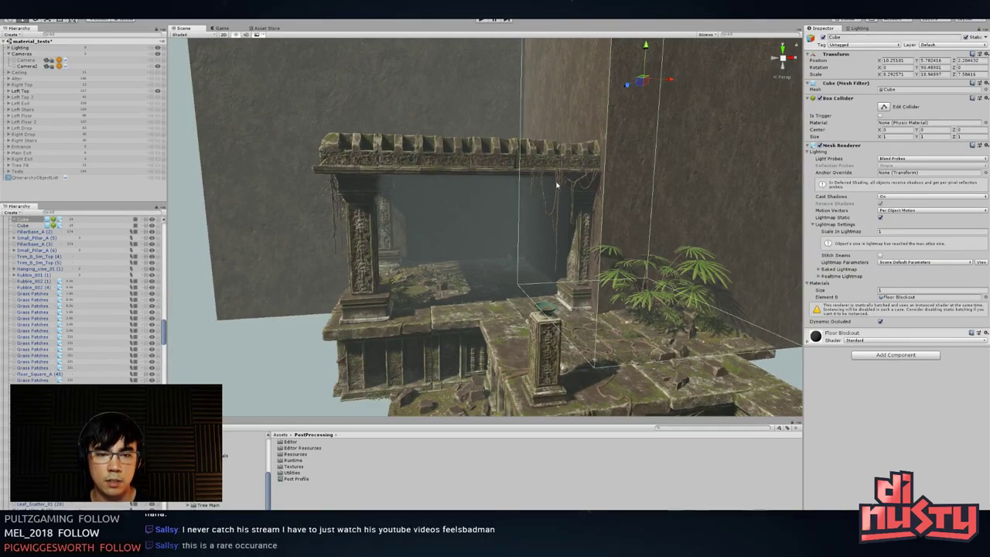
left_click(568, 212)
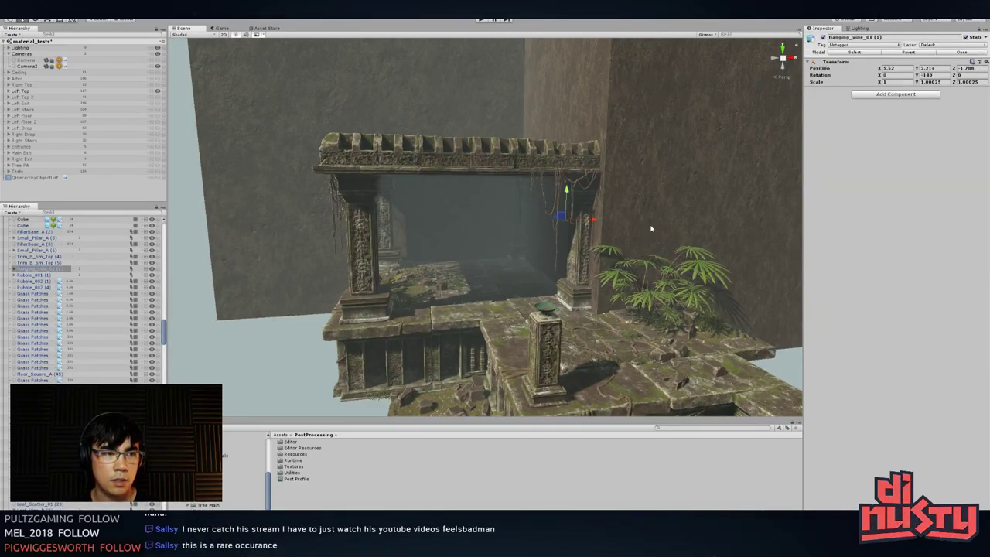
left_click_drag(642, 194, 630, 196, "alt")
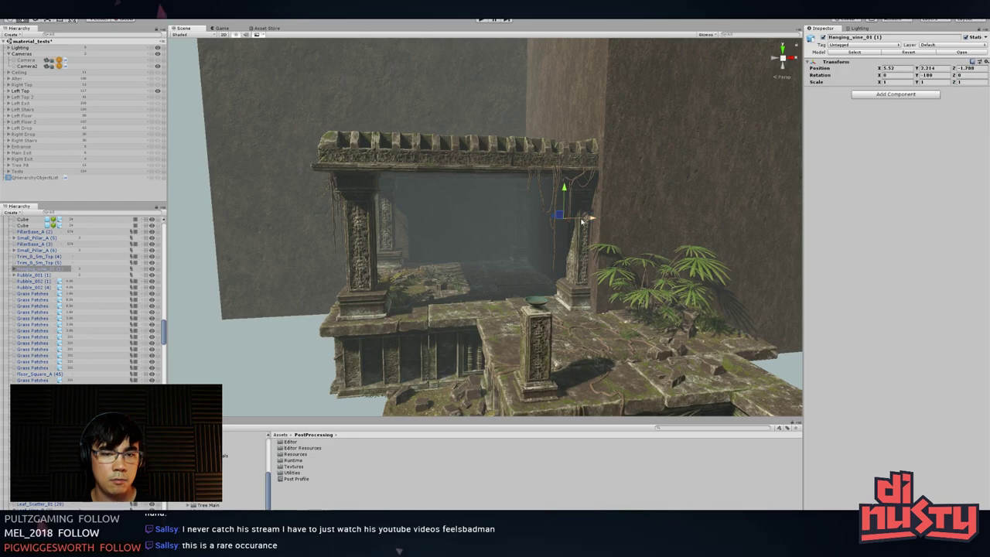
mouse_move(587, 220)
left_mouse_down()
mouse_move(560, 220)
mouse_move(573, 221)
left_mouse_up()
- Copy a Tropical_Leaf_B plant from the ground cluster to the upper ledge near the wall-side pillar and rotate it to about Y -648.8°
left_click_drag(410, 277, 569, 371, "alt")
left_click(421, 277)
middle_click_drag(569, 372, 571, 286)
scroll(570, 285, "down", 3)
left_click(573, 285)
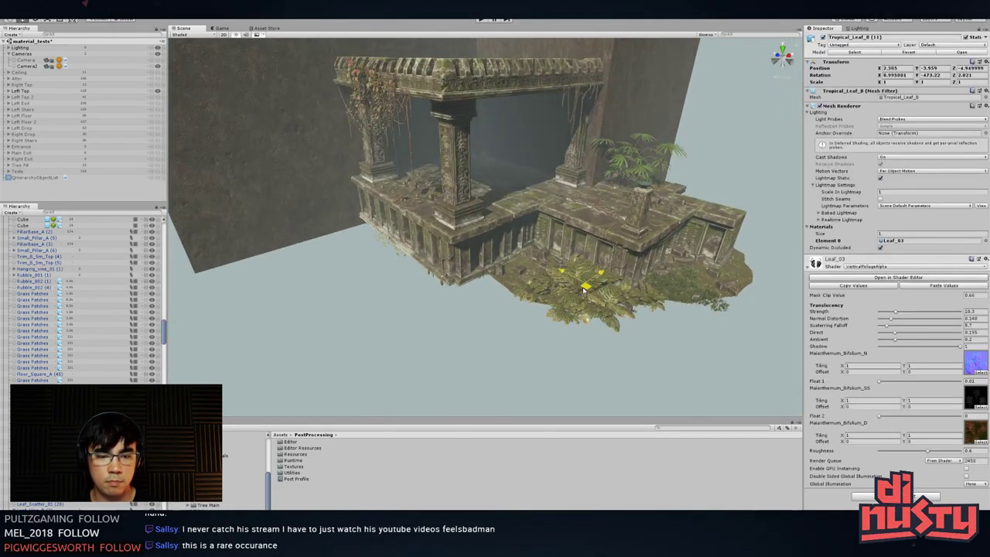
left_click(517, 224)
left_click_drag(508, 223, 711, 102)
key("ctrl+z")
key("e")
left_click_drag(512, 185, 546, 165)
key("w")
key("f")
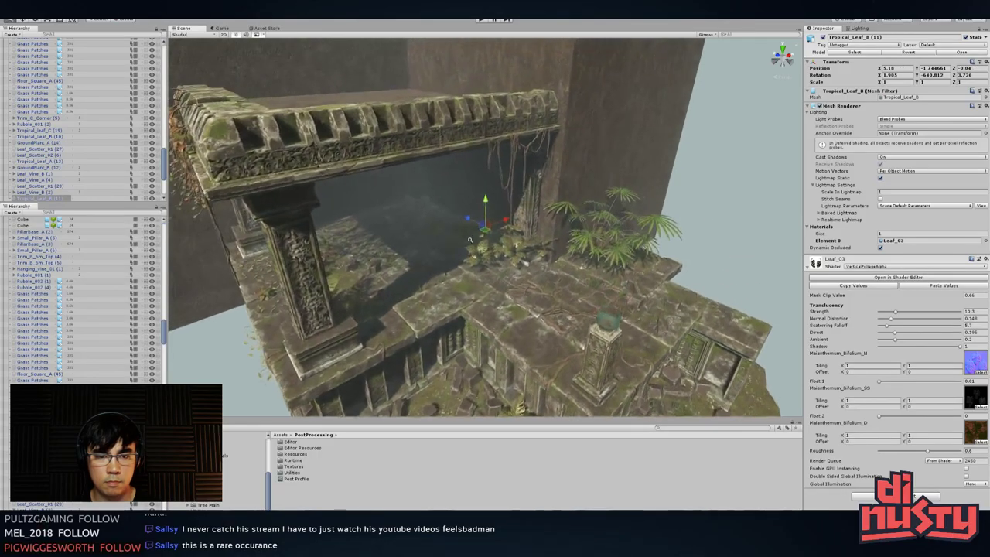
- Lower Tropical_Leaf_B (11) to about Y -2.14 beside the pillar base and rotate it to about 5.9°, -640.9°, 3.0°
left_click_drag(488, 213, 488, 244)
left_click_drag(488, 245, 510, 262, "alt")
key("e")
key("w")
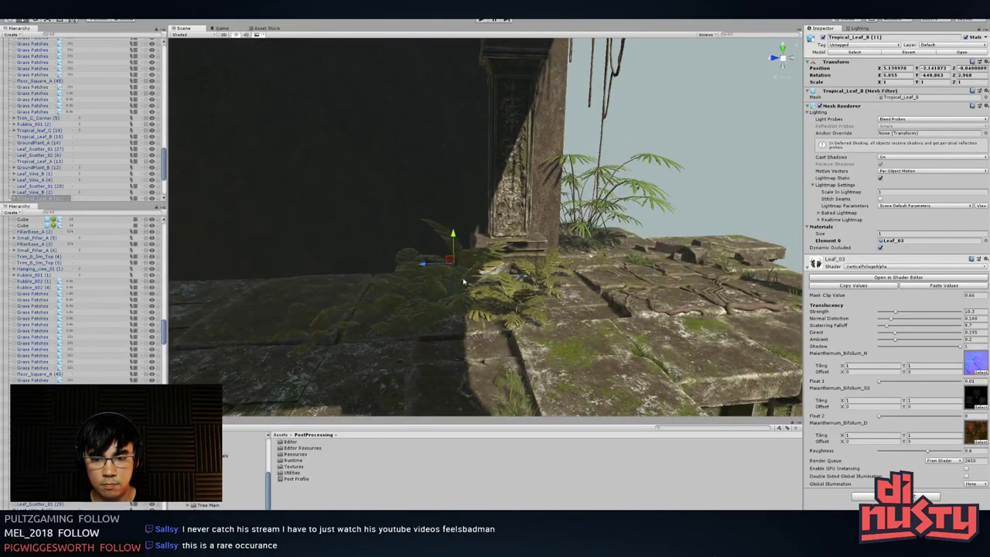
- Turn Tropical_Leaf_B (11) to about Y -596.6° and reposition it by the pillar base at about 5.19, -2.05, 0.16, fine-tuning its rotation
key("e")
left_click_drag(444, 274, 422, 320)
left_click_drag(436, 264, 411, 271, "alt")
key("w")
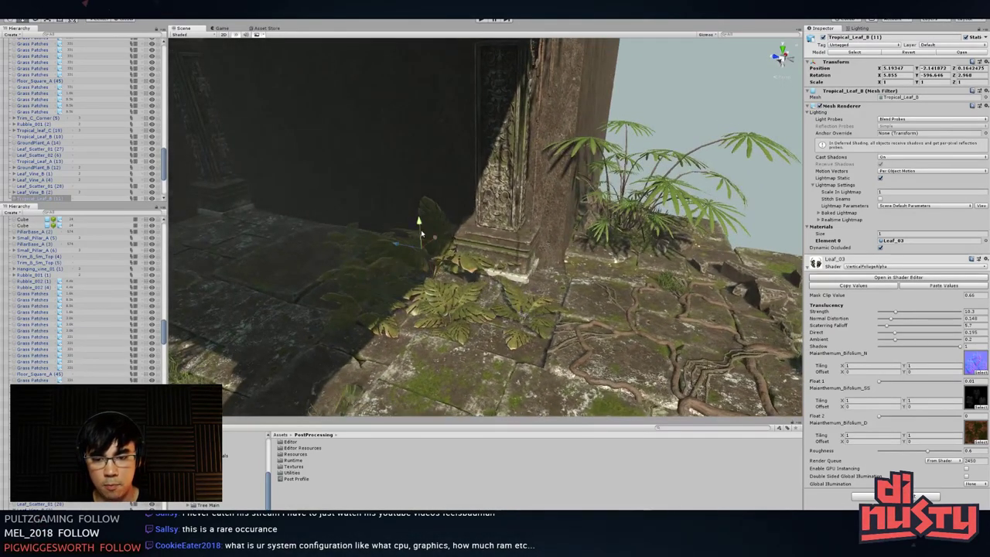
left_click_drag(421, 234, 562, 190)
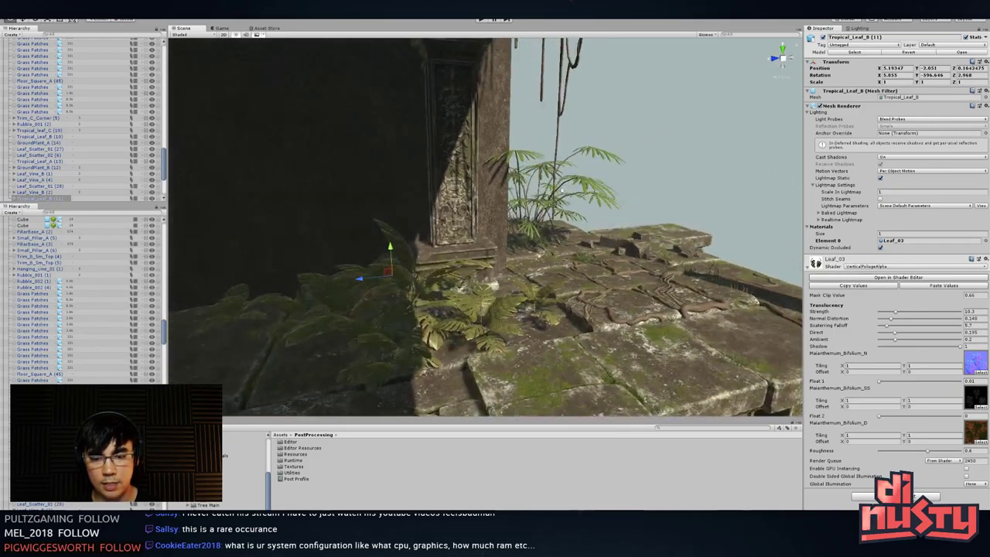
key("e")
left_click_drag(391, 263, 414, 276)
left_click(545, 128)
left_click_drag(545, 128, 507, 182, "alt")
right_click_drag(507, 182, 461, 196, "alt")
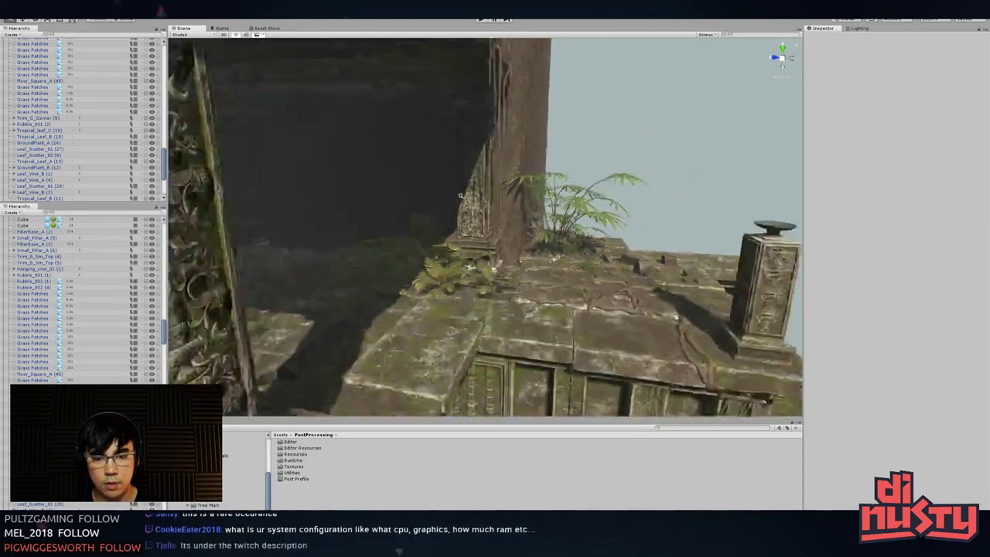
- Place Leaf_Scatter_02 (7) along the wall corner's base at about X 0.33, Z -2.38 and rotate it to about Y -172.4°
left_click_drag(460, 195, 527, 264, "alt")
left_click(390, 240)
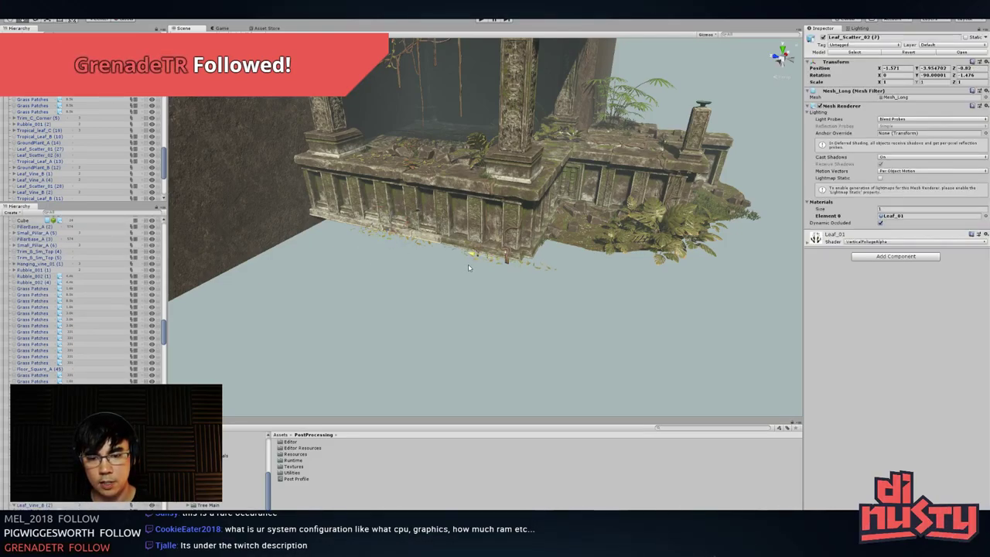
left_click_drag(511, 279, 517, 233)
scroll(484, 279, "up", 5)
key("e")
left_click_drag(434, 244, 547, 277)
key("w")
- Delete the unneeded piece selected at the foot of the wall corner
left_click_drag(571, 317, 398, 294, "alt")
left_click(448, 350)
left_click(444, 279)
key("Delete")
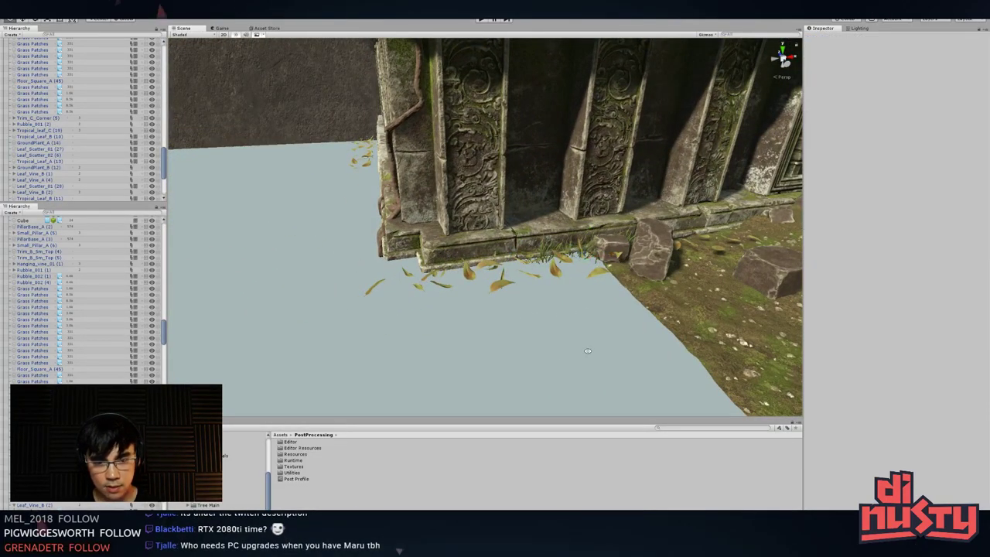
- Examine the leaf scatter, rubble and plants around the base of the corner from several angles
left_click_drag(588, 350, 509, 323, "alt")
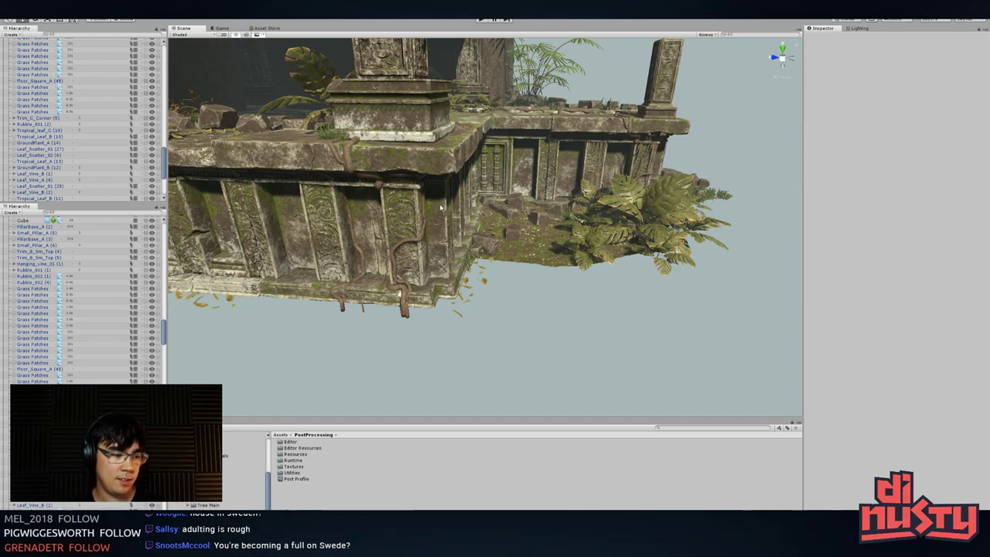
left_click_drag(489, 292, 407, 302, "alt")
left_click_drag(469, 318, 445, 271, "alt")
left_click(442, 264)
left_click(524, 289)
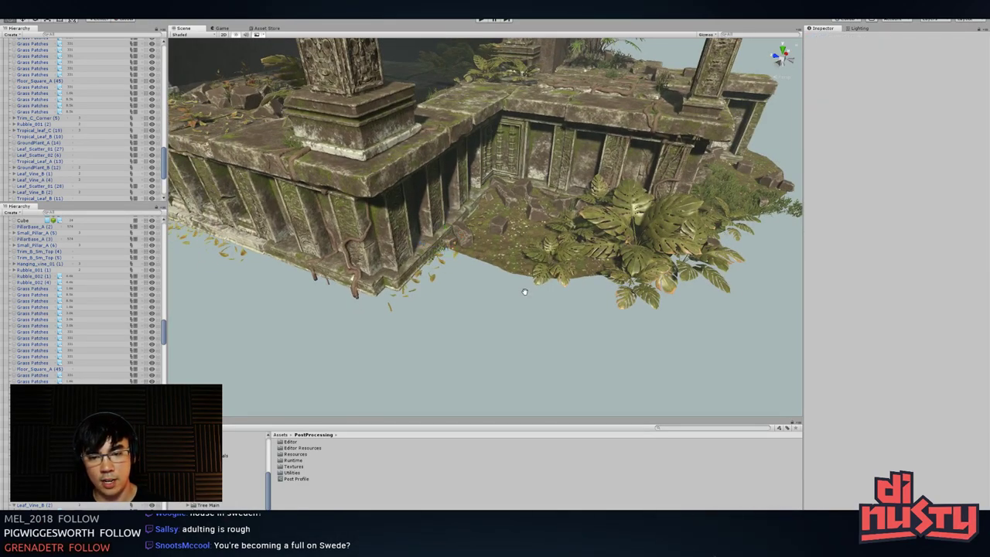
left_click_drag(523, 289, 497, 260, "alt")
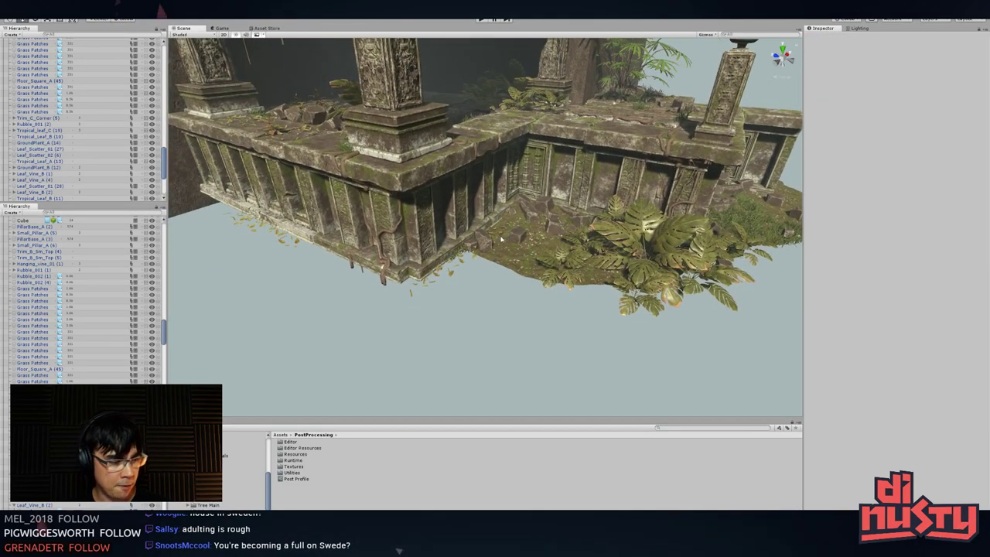
left_click(451, 274)
key("f")
scroll(493, 287, "up", 4)
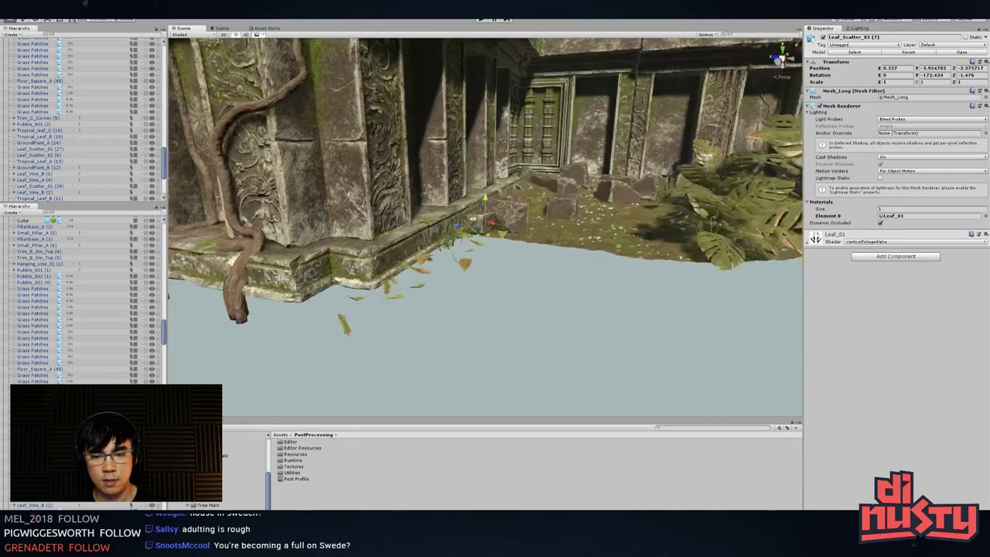
left_click_drag(493, 271, 486, 251, "alt")
left_click_drag(418, 333, 498, 224, "alt")
left_click(498, 223)
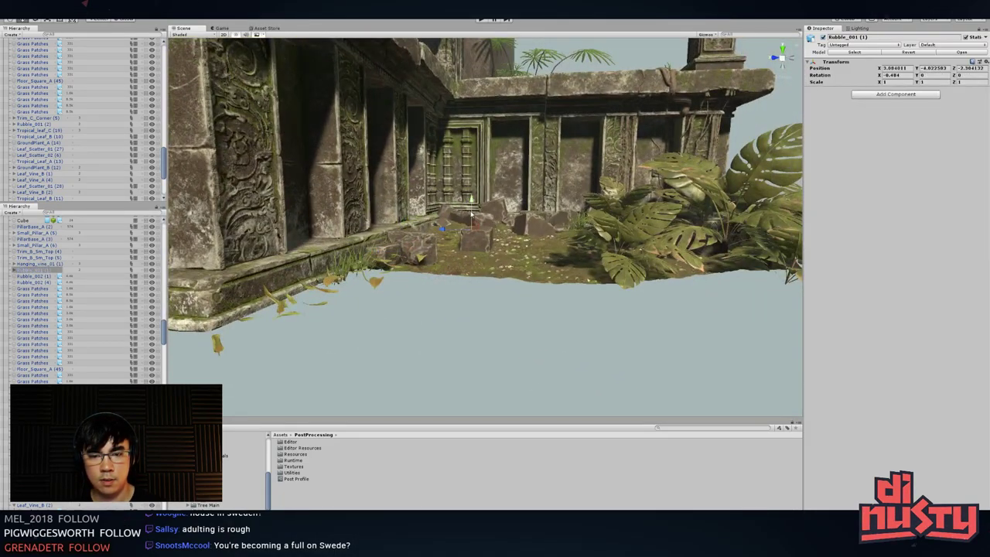
left_click(516, 339)
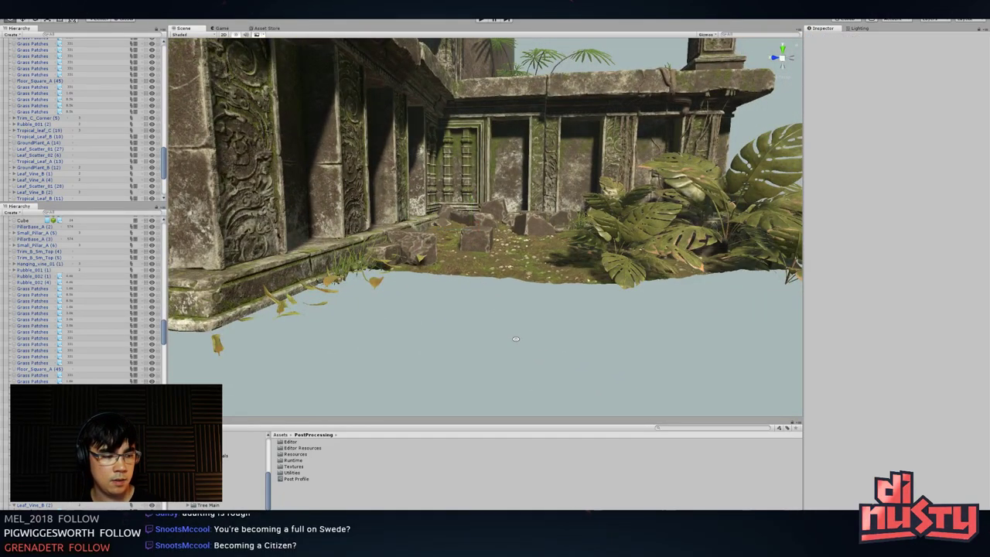
- Return to the top of the scene hierarchy and collapse the Left Top group
left_click_drag(516, 339, 436, 270, "alt")
left_click(323, 77)
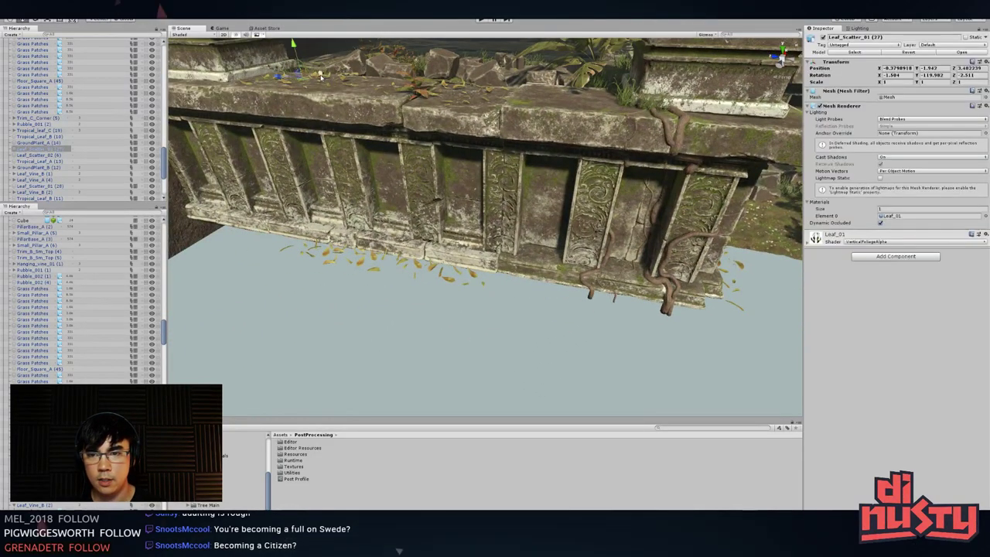
scroll(47, 109, "up", 10)
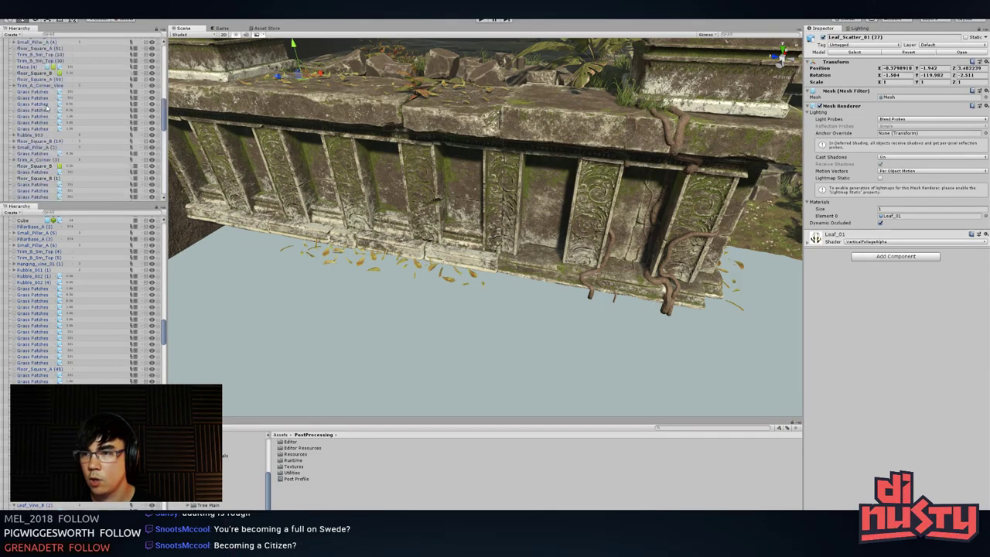
scroll(47, 109, "up", 10)
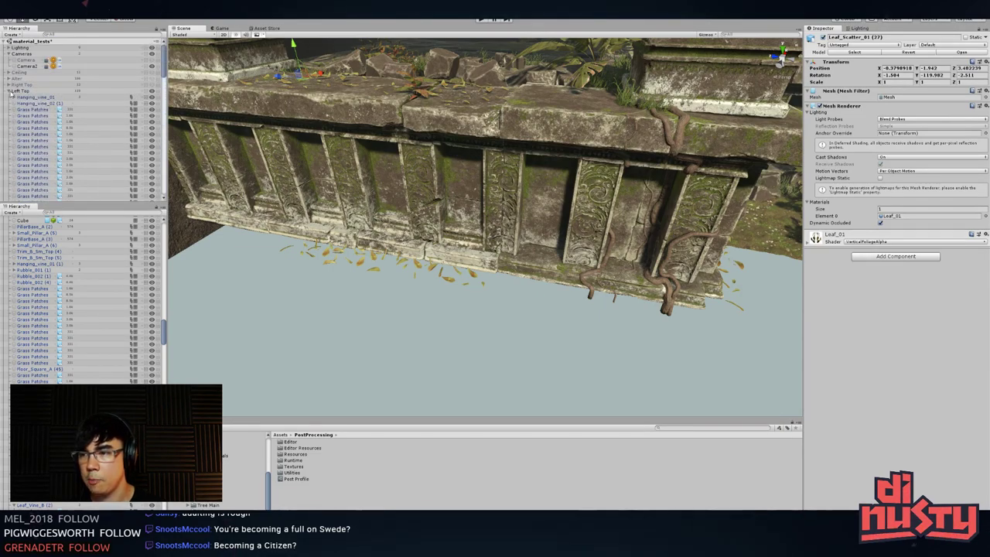
left_click(10, 92)
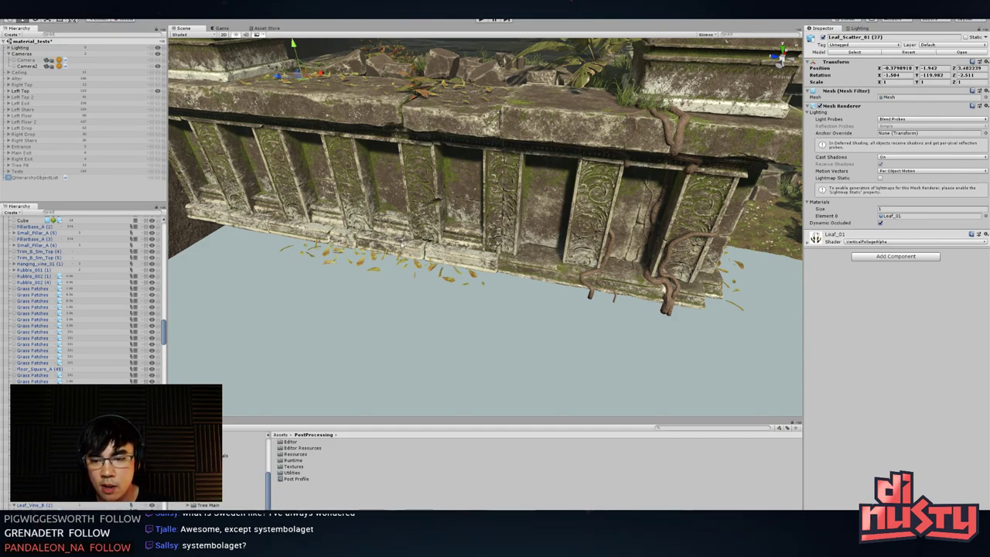
- Duplicate a Leaf_Scatter_01 and place the copy along the long wall's base at about -2.12, -3.93, 1.79
left_click(374, 267)
left_click_drag(375, 267, 422, 302, "alt")
left_click(552, 122)
left_click_drag(552, 122, 421, 272, "alt")
key("ctrl+d")
left_click(548, 343)
mouse_move(548, 343)
left_mouse_down("alt")
mouse_move(481, 340)
mouse_move(430, 298)
mouse_move(435, 280)
mouse_move(397, 300)
left_mouse_up("alt")
left_click(438, 302)
key("w")
left_click(398, 292)
left_click(398, 291)
left_click(547, 325)
left_click_drag(547, 325, 448, 304, "alt")
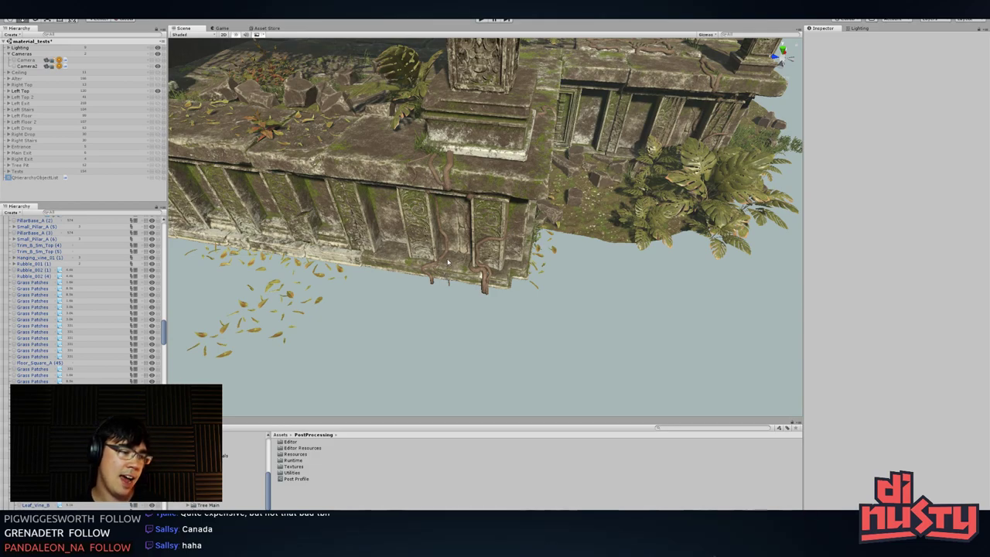
- Shift Leaf_Scatter_01 (29) closer to the long wall's base, around X -1.92, Z 1.92, and rotate it to about Y -278°
left_click_drag(447, 263, 345, 272, "alt")
left_click(332, 276)
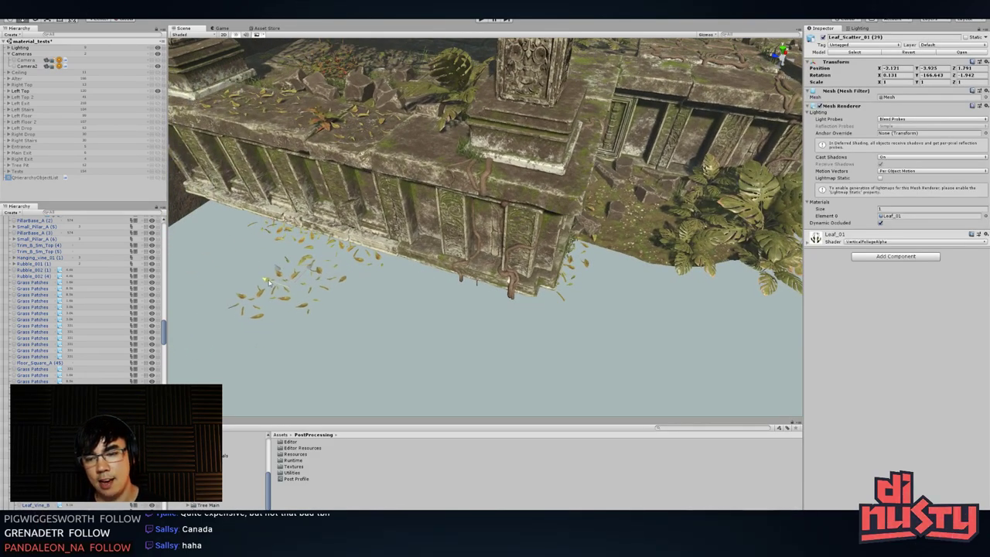
left_click_drag(298, 304, 305, 289)
middle_click_drag(417, 325, 550, 325)
key("e")
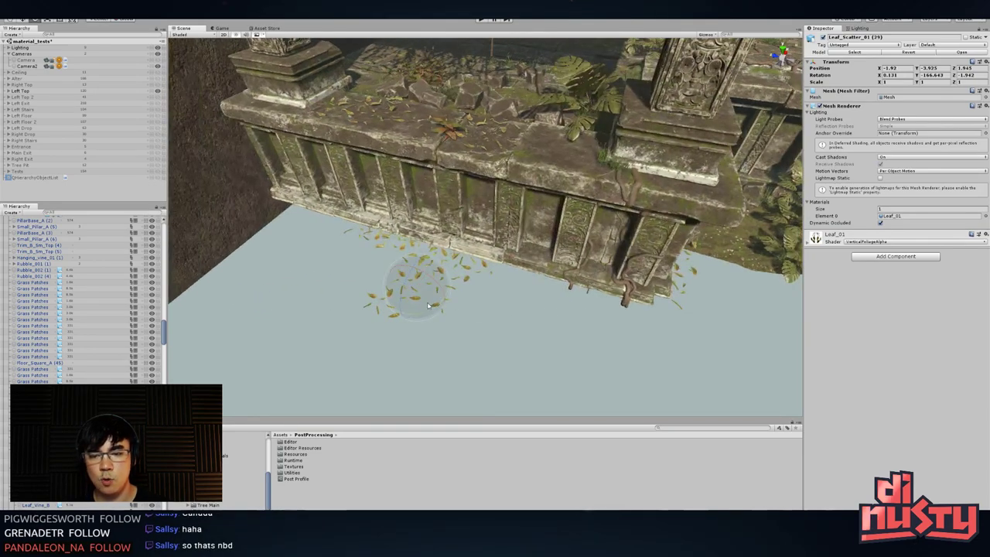
left_click_drag(428, 312, 508, 299)
key("w")
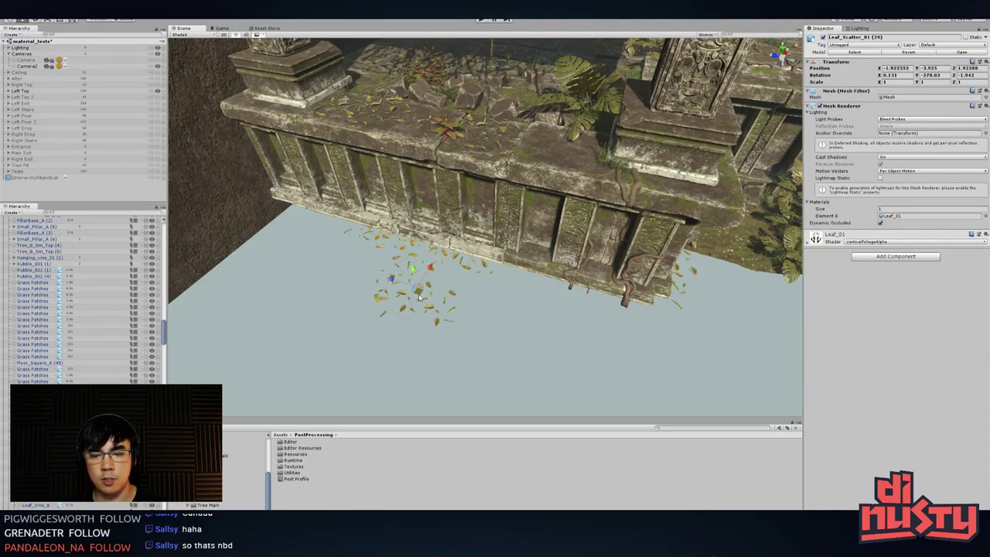
left_click_drag(418, 297, 407, 287)
left_click(513, 328)
- Examine the leaf scatters, rubble and tropical plants along the walls on both sides of the corner
left_click_drag(512, 329, 434, 270, "alt")
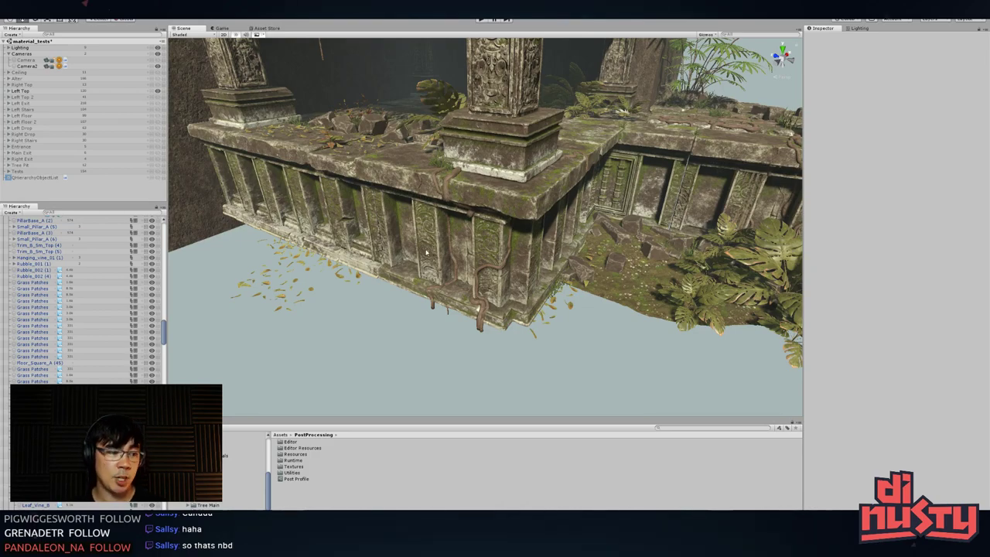
left_click_drag(426, 252, 489, 298, "alt")
left_click(493, 299)
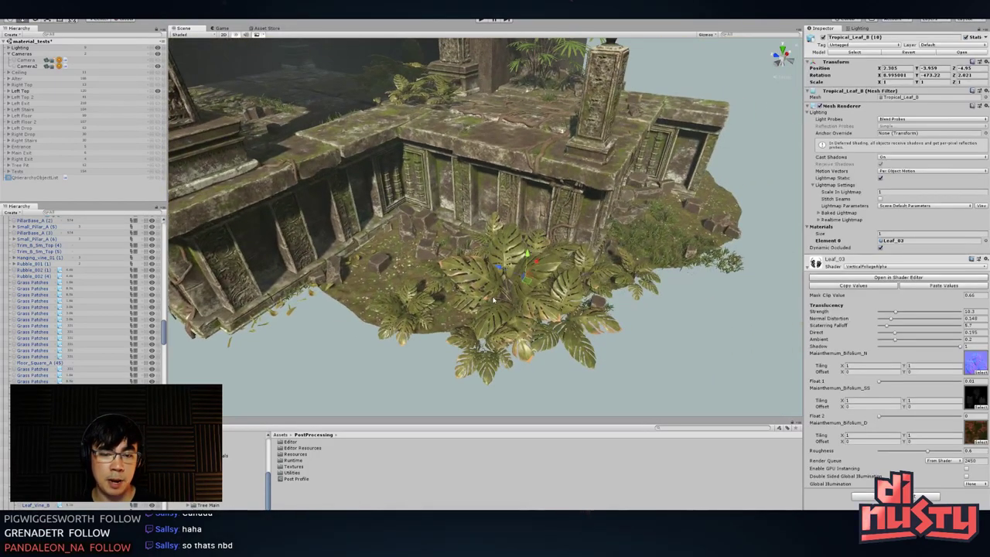
left_click(493, 299)
left_click(494, 300)
left_click(639, 339)
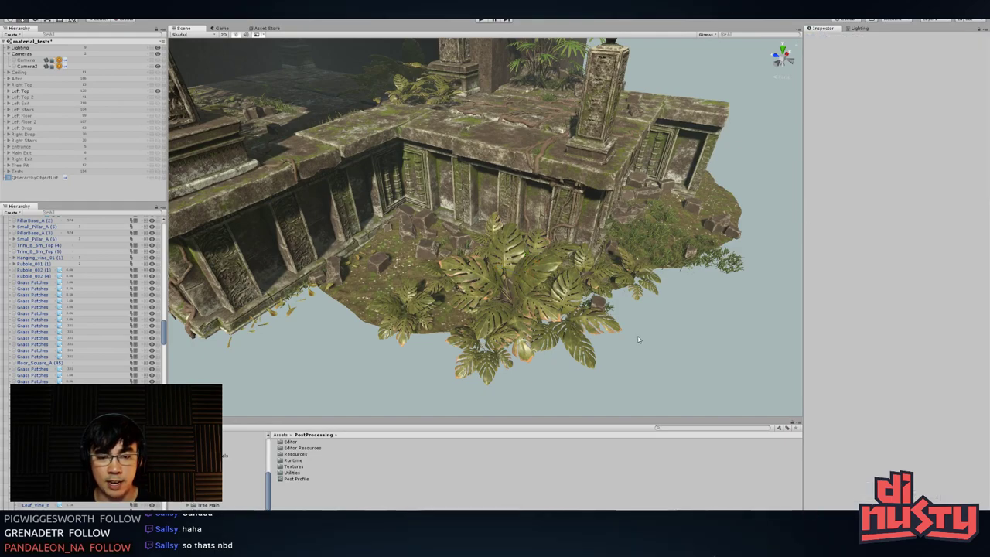
left_click_drag(592, 312, 475, 195, "alt")
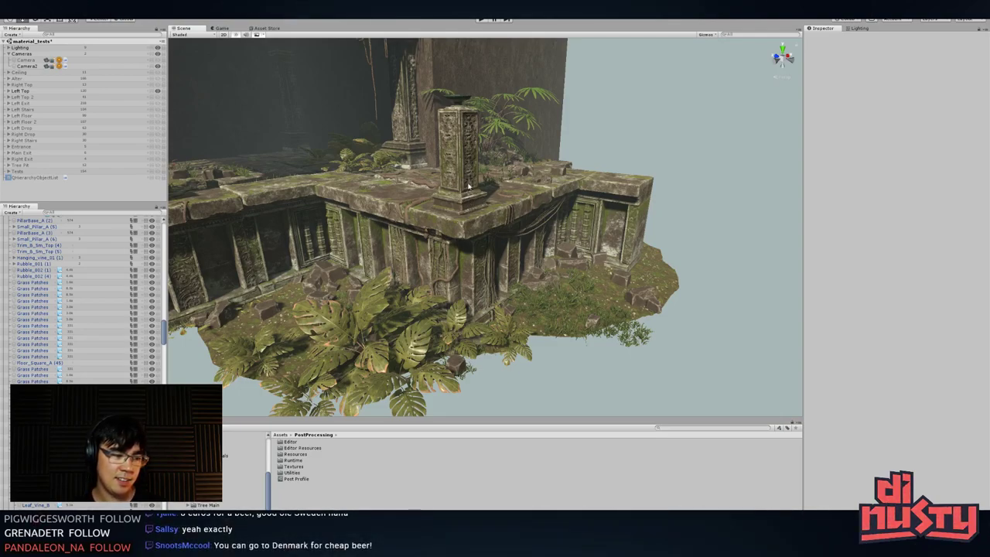
left_click_drag(468, 185, 572, 203, "alt")
- Inspect Trim_A_Corner_Vine and its Vine_Alpha mesh hanging from the ledge beside the short pillar
left_click(570, 206)
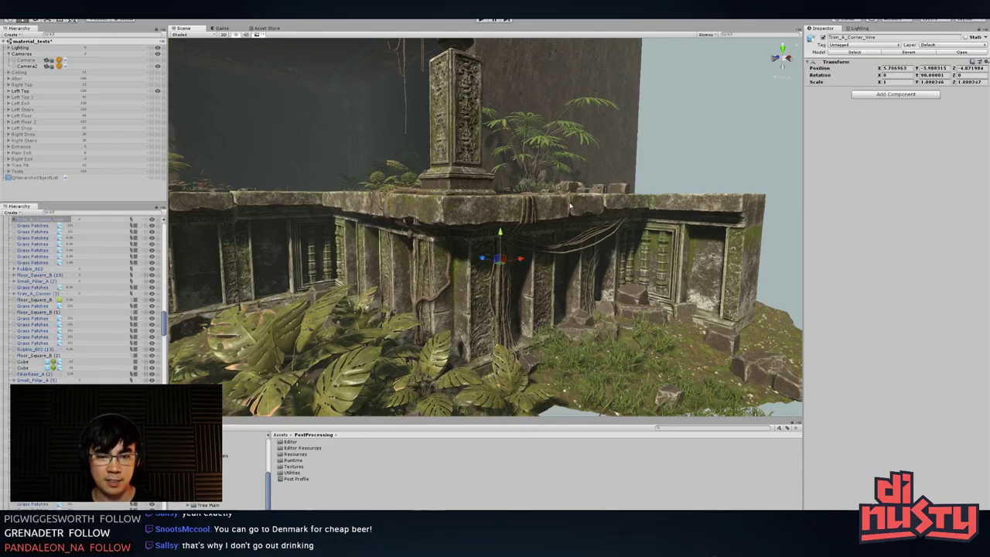
left_click(668, 181)
left_click(585, 241)
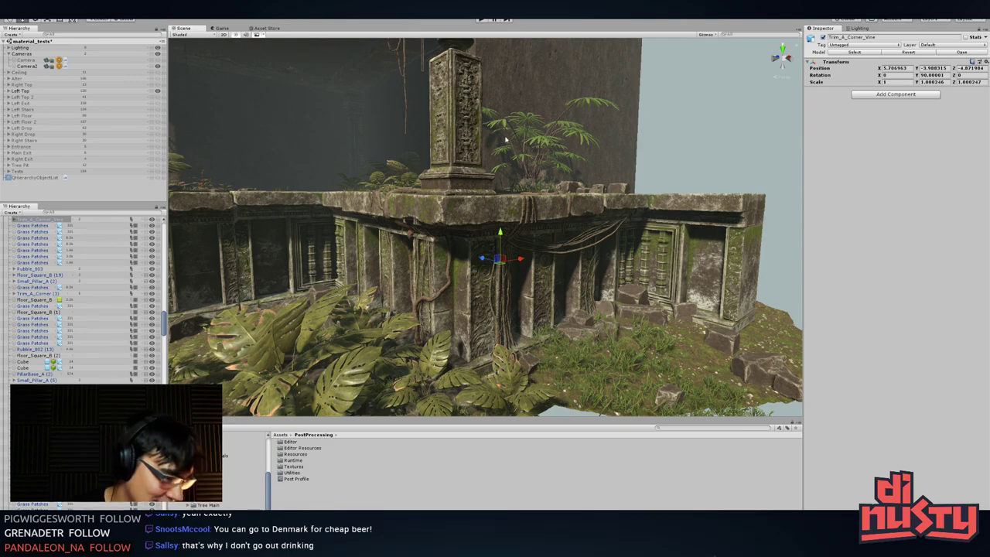
left_click(533, 212)
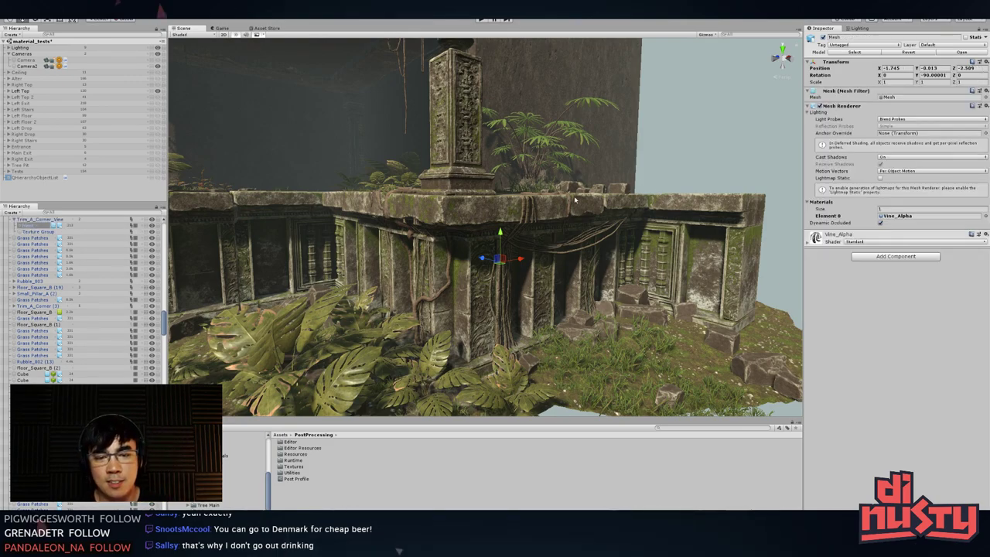
left_click(615, 229)
left_click(613, 230)
left_click(612, 230)
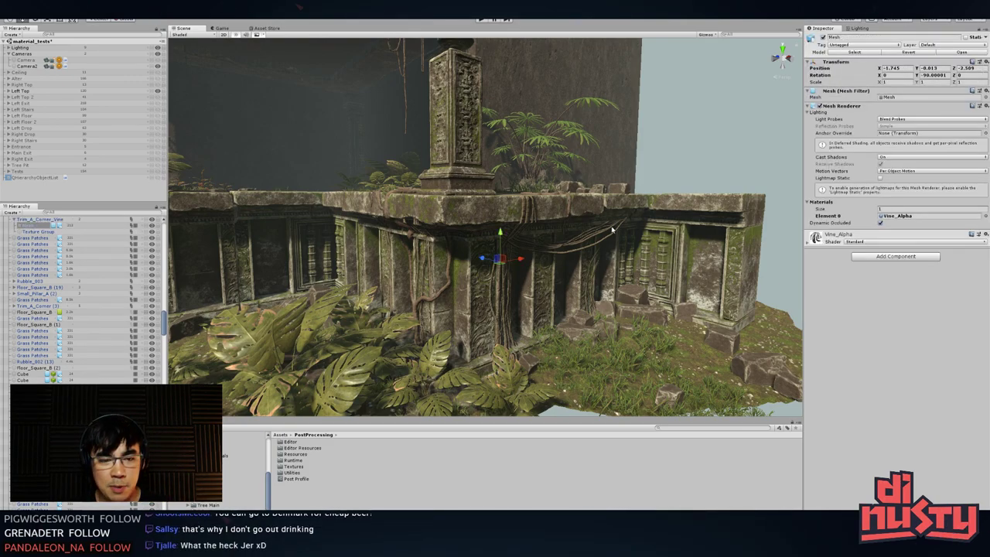
left_click(696, 190)
- Examine the Tropical_Leaf_B cluster in front of the corner and the overall left structure from a wider distance
left_click_drag(697, 191, 719, 213, "alt")
scroll(658, 240, "down", 4)
left_click_drag(526, 286, 621, 309, "alt")
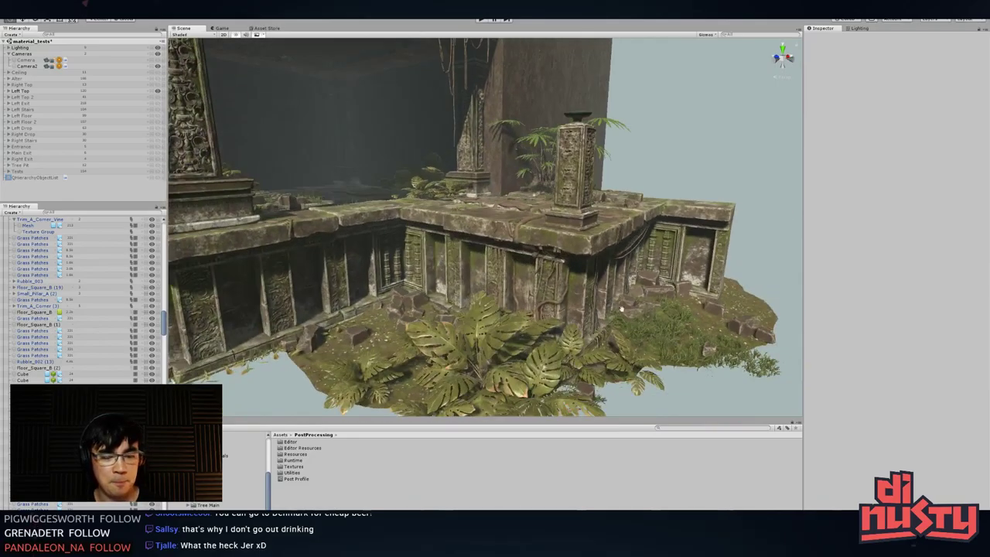
middle_click_drag(621, 309, 693, 286)
left_click(558, 312)
key("f")
scroll(524, 307, "up", 3)
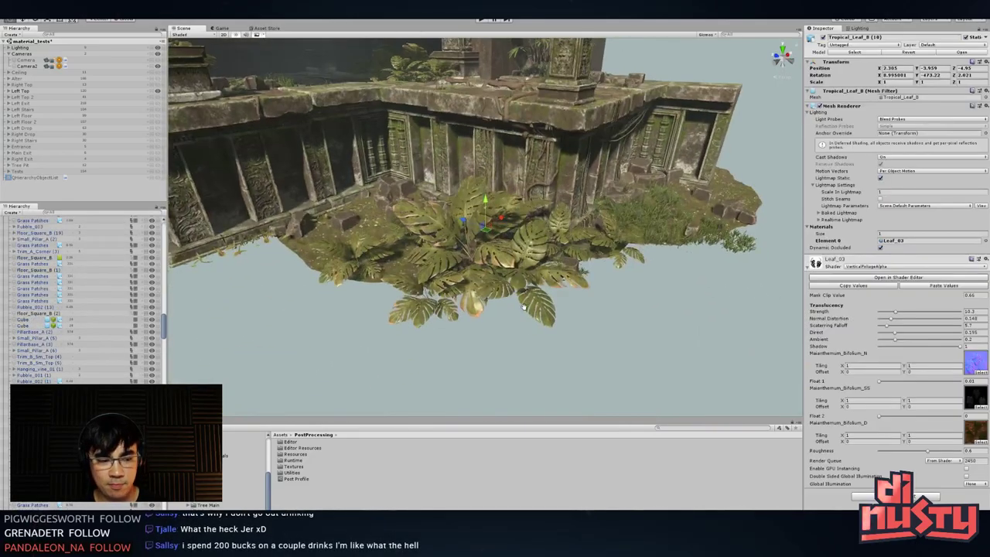
left_click_drag(524, 307, 538, 304, "alt")
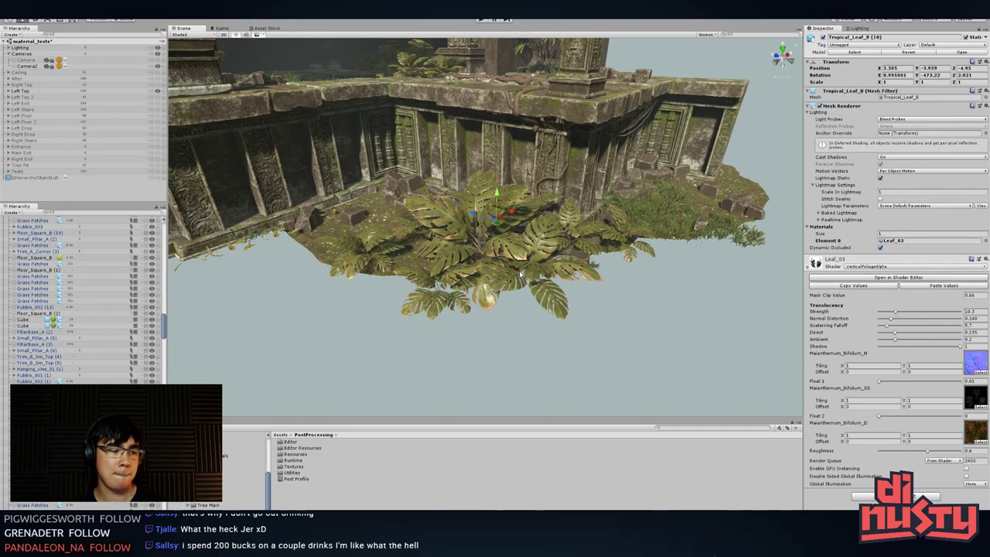
left_click_drag(375, 292, 431, 378, "alt")
left_click(443, 369)
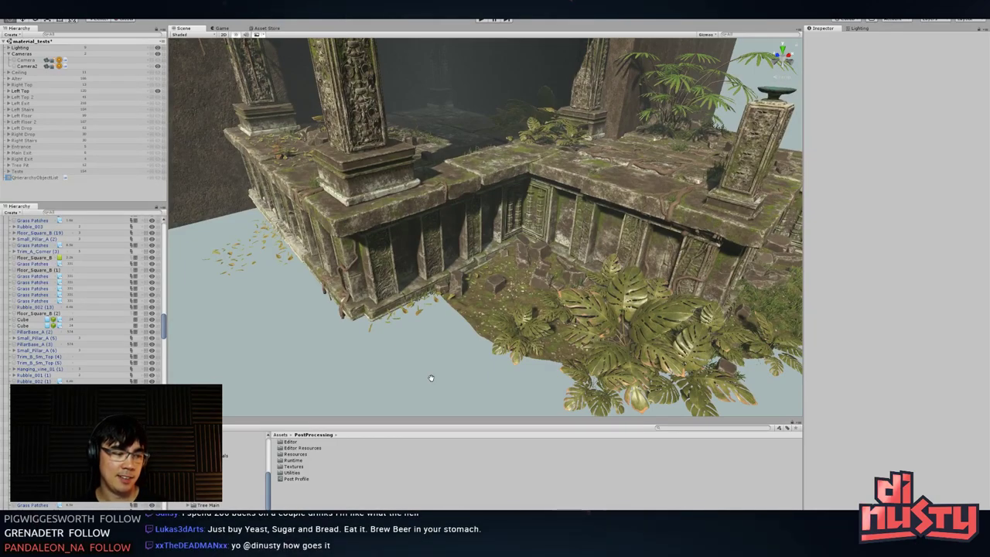
left_click_drag(428, 373, 478, 324, "alt")
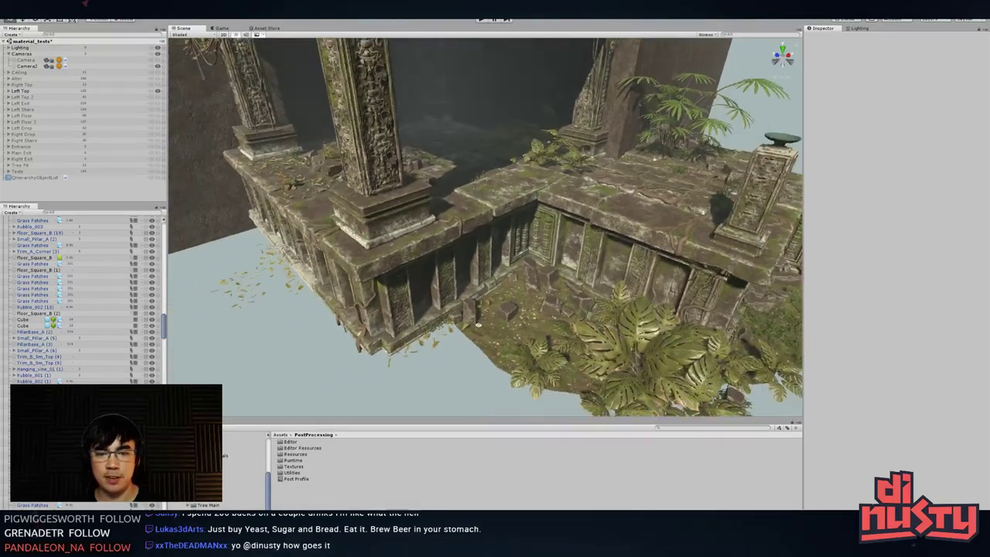
- Place Leaf_Scatter_01 (30) on the roof's inner corner near the tropical leaves, at about 3.57, -1.92, -1.50
left_click(294, 194)
left_click(302, 190)
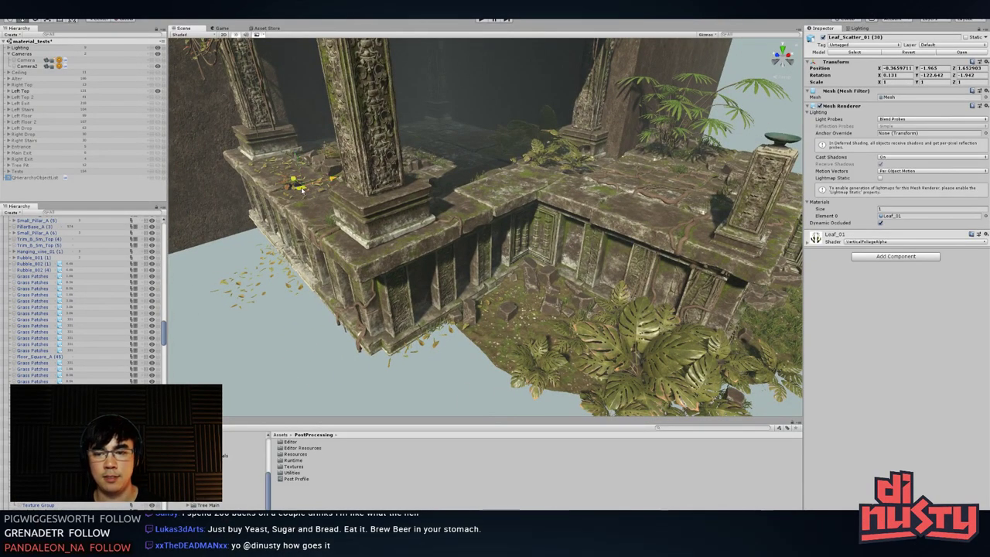
left_click_drag(545, 192, 527, 181)
key("f")
left_click_drag(433, 197, 505, 221, "alt")
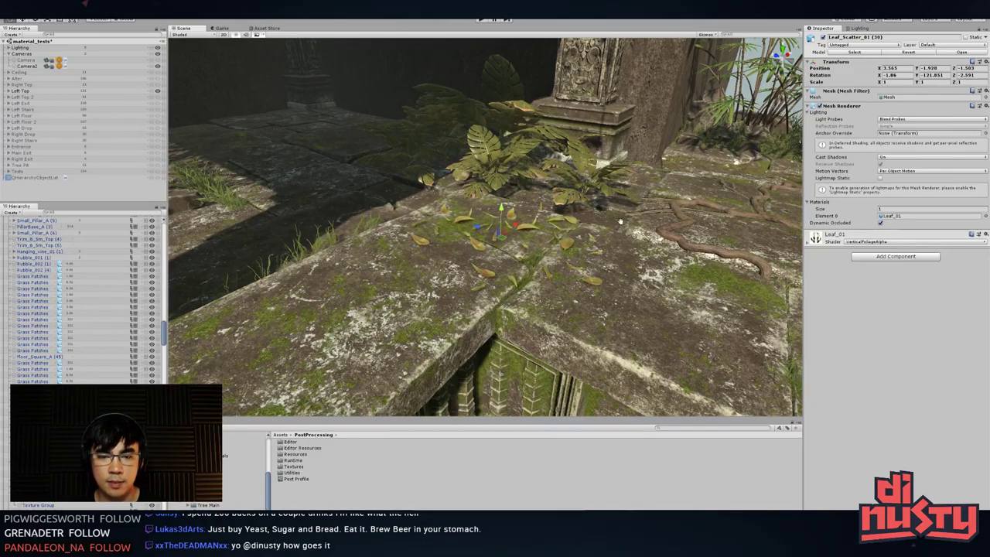
middle_click_drag(620, 222, 540, 235)
left_click_drag(541, 235, 537, 280, "alt")
- Adjust Tropical_Leaf_B (11) by the pillar base to about 5.21, -2.08, 0.15 with a Y rotation of about -587.7°
left_click(495, 202)
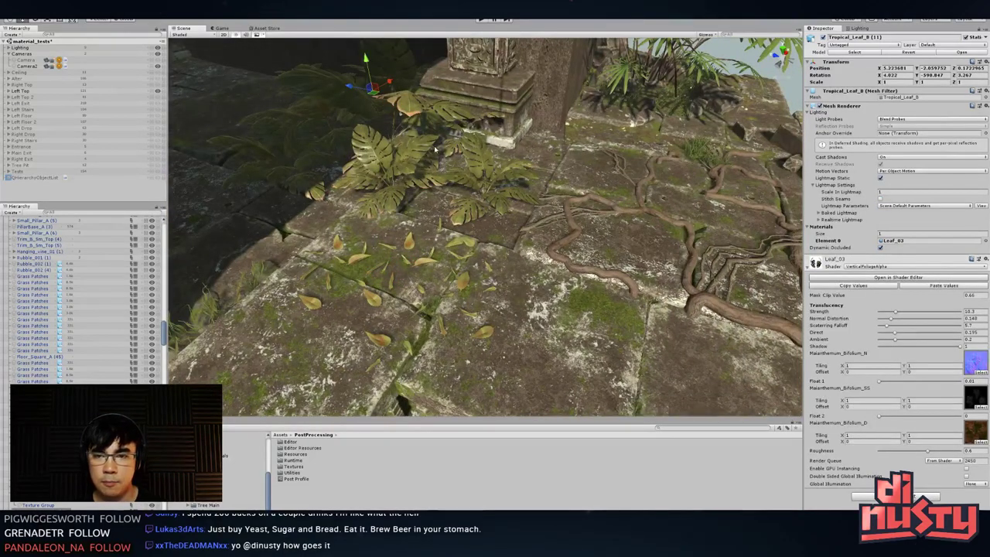
left_click_drag(435, 149, 536, 184, "alt")
left_click_drag(517, 143, 529, 161)
key("w")
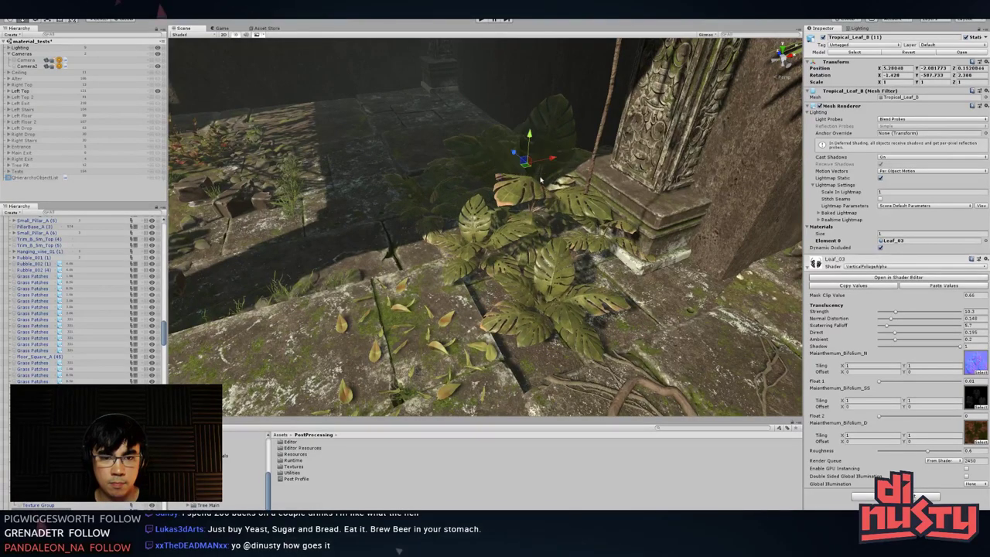
middle_click_drag(622, 295, 576, 284)
left_click_drag(576, 287, 457, 267, "alt")
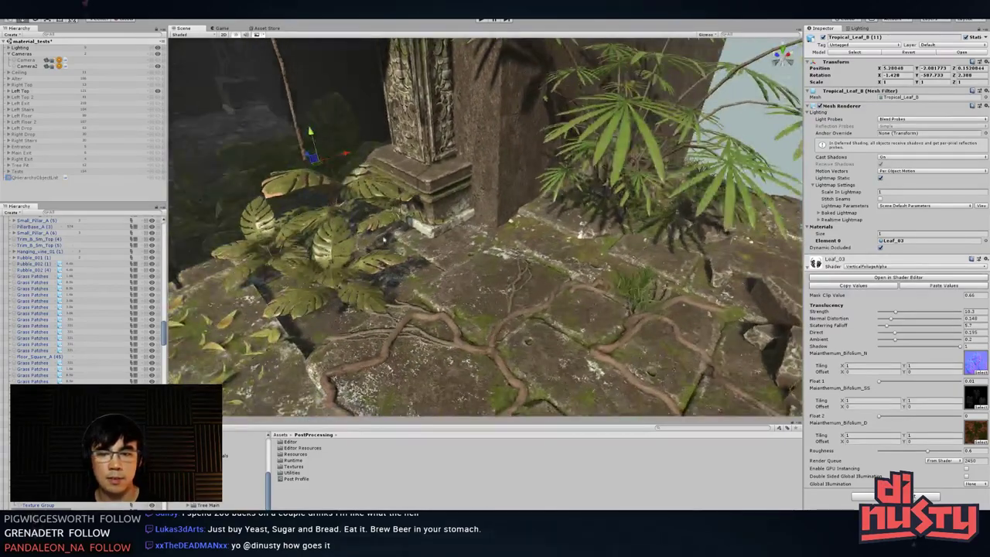
- Duplicate the tropical leaf plant for the area behind the fern at the roof's back wall and remove the surplus copy
key("ctrl+d")
left_click_drag(317, 163, 636, 191)
key("ctrl+d")
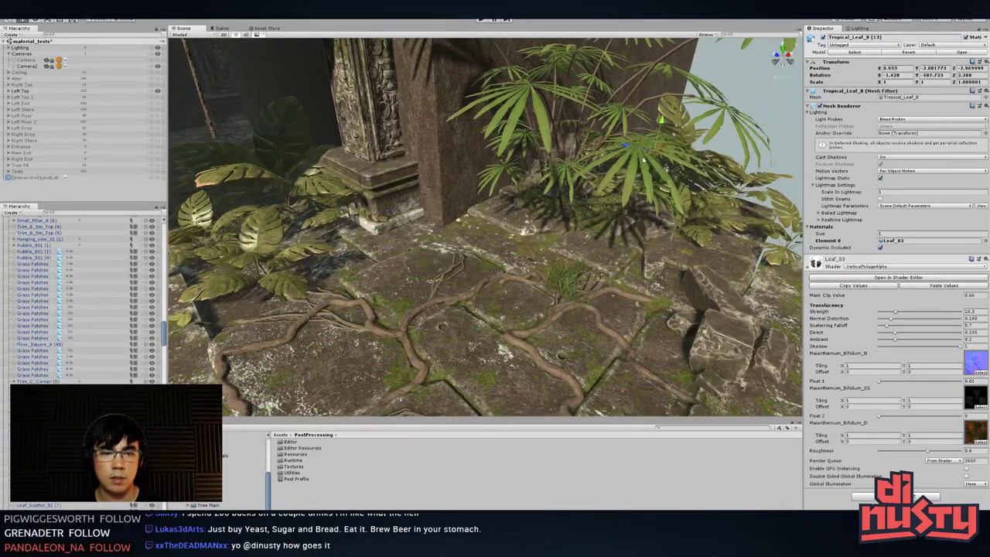
left_click_drag(658, 157, 475, 179)
key("Delete")
- Move Tropical_Leaf_B (13) to the roof's outer edge beside the fern, at about 8.99, -2.08, -3.96
left_click(541, 141)
key("f")
scroll(533, 159, "down", 4)
left_click_drag(459, 131, 483, 166, "alt")
left_click(580, 252)
left_click_drag(563, 221, 662, 263)
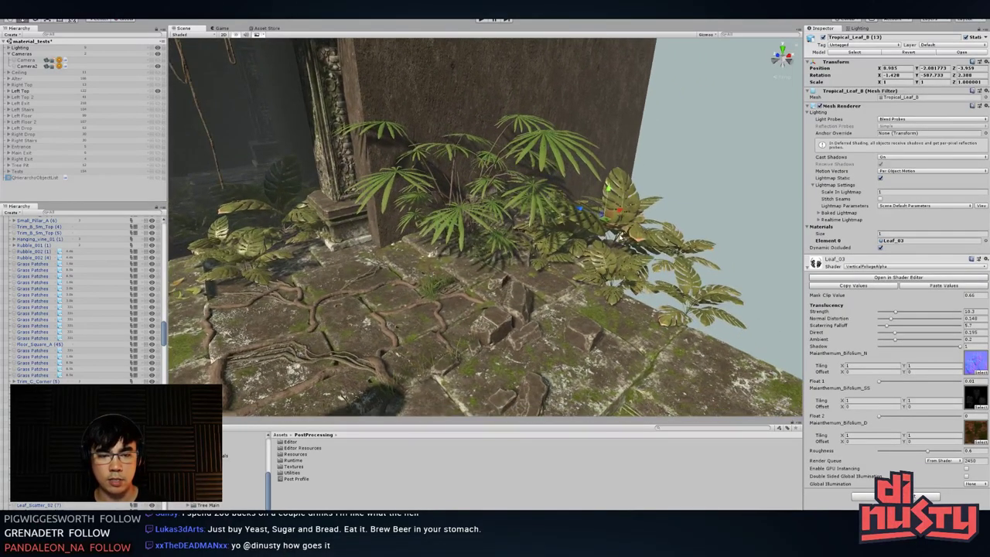
- Rotate Tropical_Leaf_B (13) to about Y -630.4°, scale it to about 0.786 and place it before the fern around 6.47, -1.96, -3.11
left_click_drag(608, 233, 731, 205)
key("r")
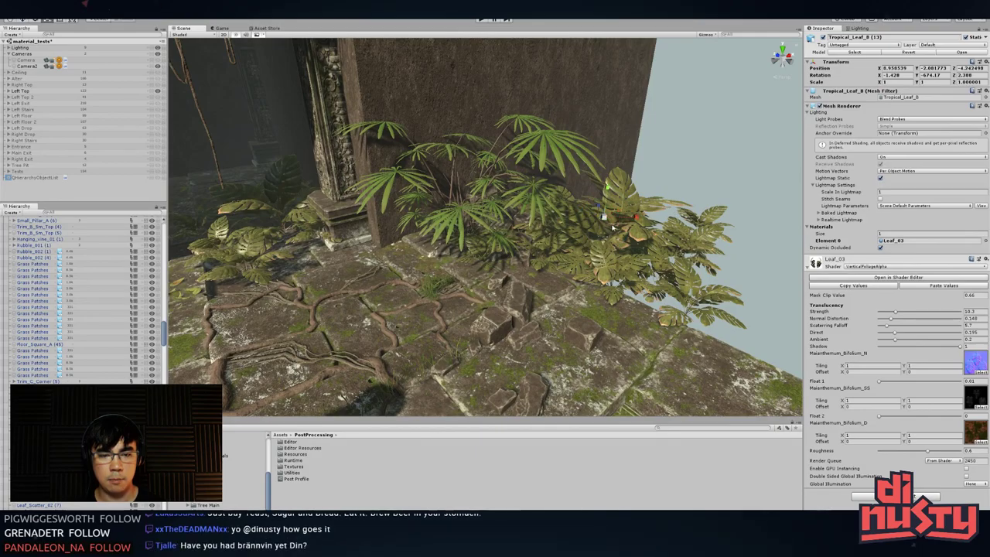
left_click_drag(605, 218, 531, 180)
key("w")
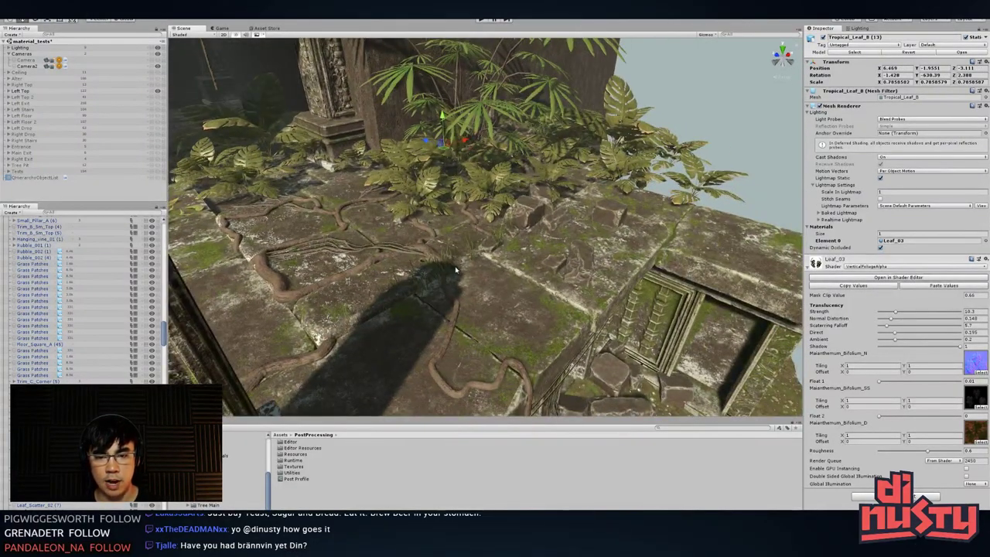
- Adjust the rotation of Grass Patches (1) beside the vine roots on the roof, at about 5.73, -2.13, -4.69
left_click(447, 269)
left_click(483, 243)
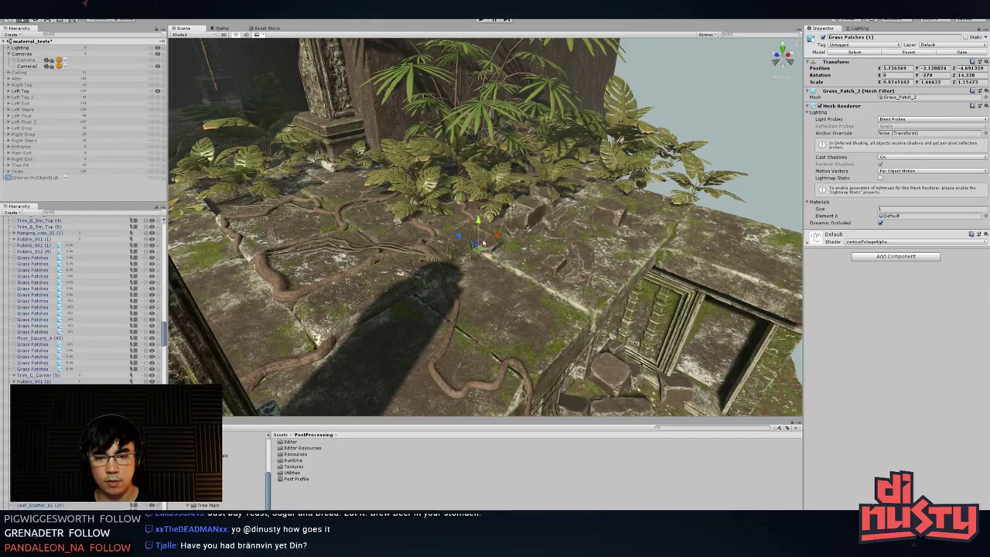
key("e")
mouse_move(559, 217)
left_mouse_down()
mouse_move(571, 200)
mouse_move(486, 208)
mouse_move(526, 232)
mouse_move(478, 231)
mouse_move(480, 245)
mouse_move(486, 201)
mouse_move(538, 251)
mouse_move(567, 213)
left_mouse_up()
key("f")
key("e")
right_click_drag(567, 213, 527, 216)
left_click_drag(526, 215, 523, 203, "alt")
- Fine-tune the neighbouring grass patch in the pillar's shadow on the roof, at about 4.84, -2.13, -4.69
left_click(394, 229)
left_click_drag(394, 229, 439, 261, "alt")
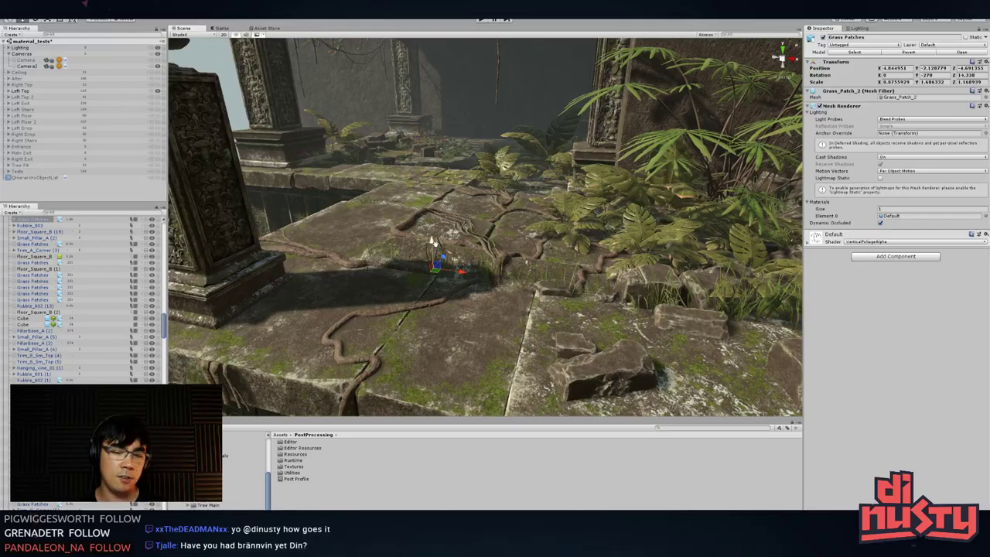
left_click_drag(433, 242, 681, 241, "alt")
key("f")
key("e")
left_click_drag(497, 199, 491, 232)
key("w")
left_click_drag(490, 232, 539, 195, "alt")
key("w")
- Examine the roof foliage clumps and the ground plants around the pillar corner from farther away
left_click(574, 141)
scroll(569, 162, "down", 5)
left_click_drag(569, 162, 516, 282, "alt")
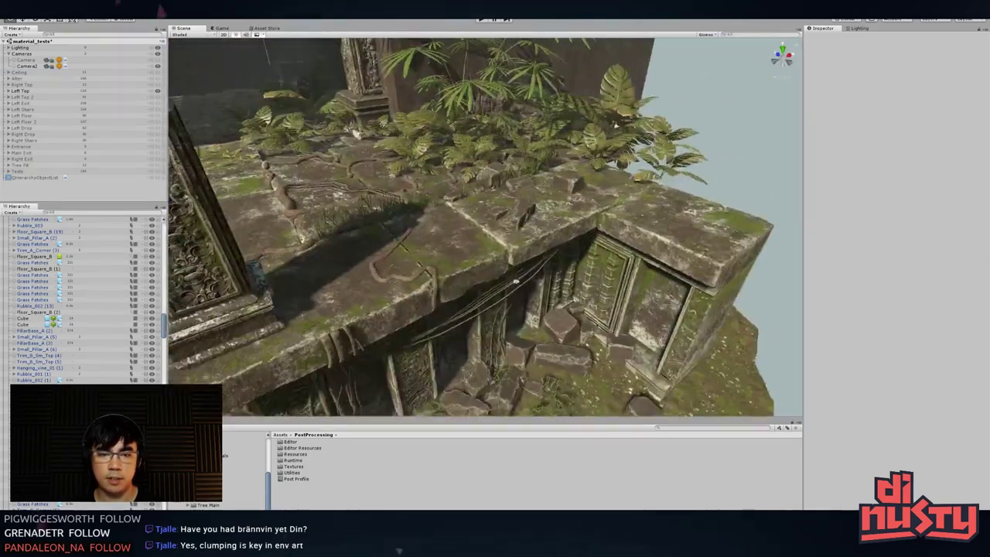
scroll(516, 282, "down", 3)
middle_click_drag(516, 282, 497, 190)
scroll(498, 190, "down", 3)
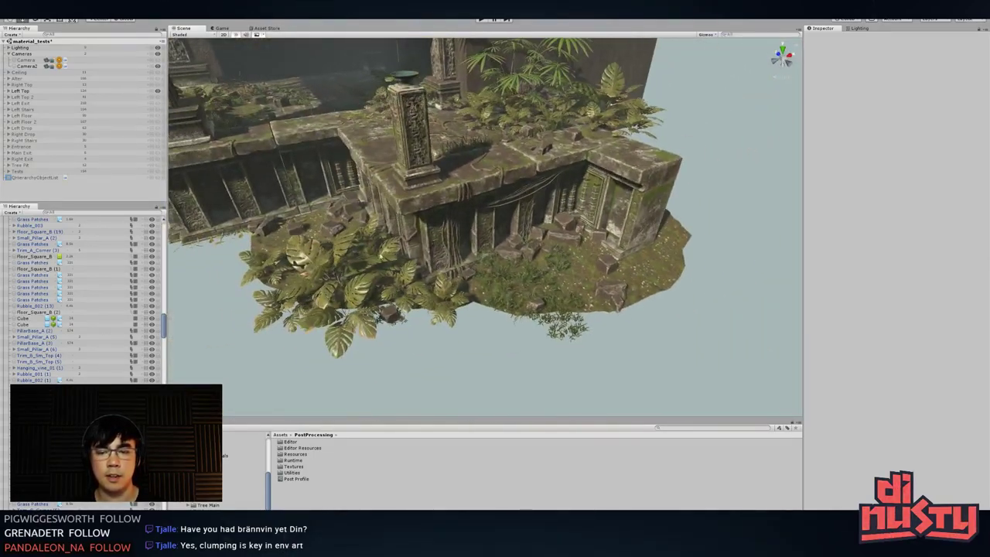
left_click(360, 291)
left_click_drag(360, 291, 412, 294, "alt")
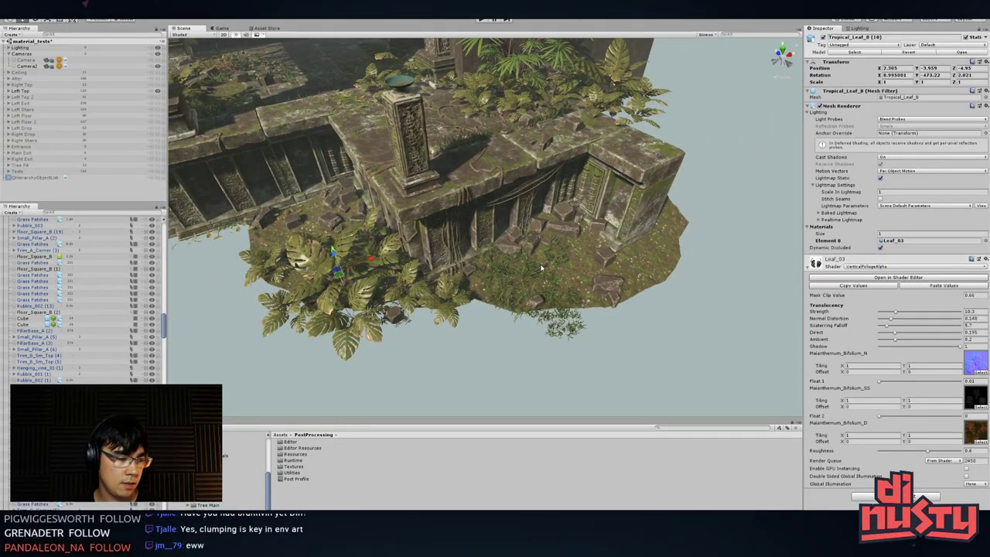
left_click_drag(542, 269, 544, 291, "alt")
key("ctrl+d")
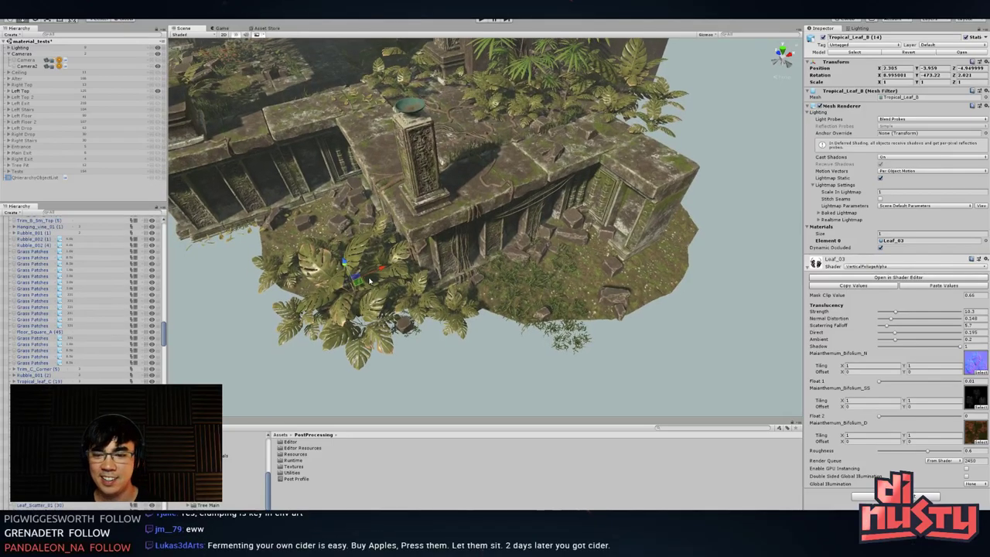
left_click_drag(370, 281, 596, 250)
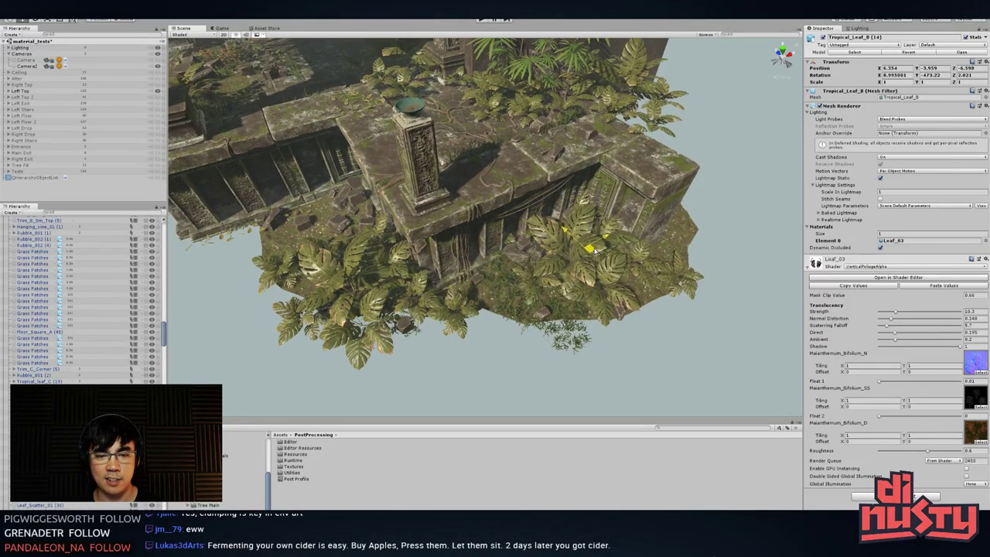
key("Delete")
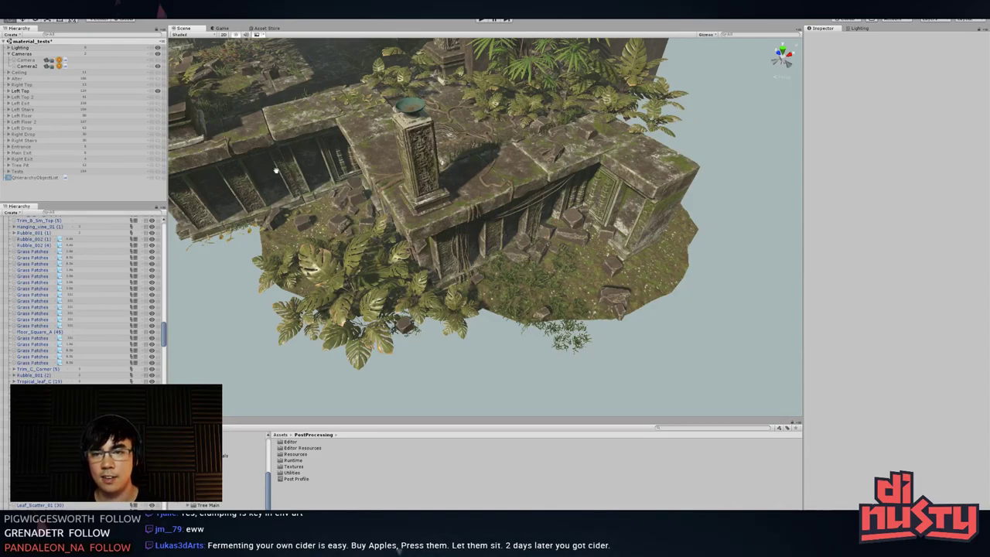
- Duplicate the Tropical_Leaf_A plant beside the ledge pillar and place the copy on the ground by the right wall corner
right_click_drag(276, 170, 639, 244)
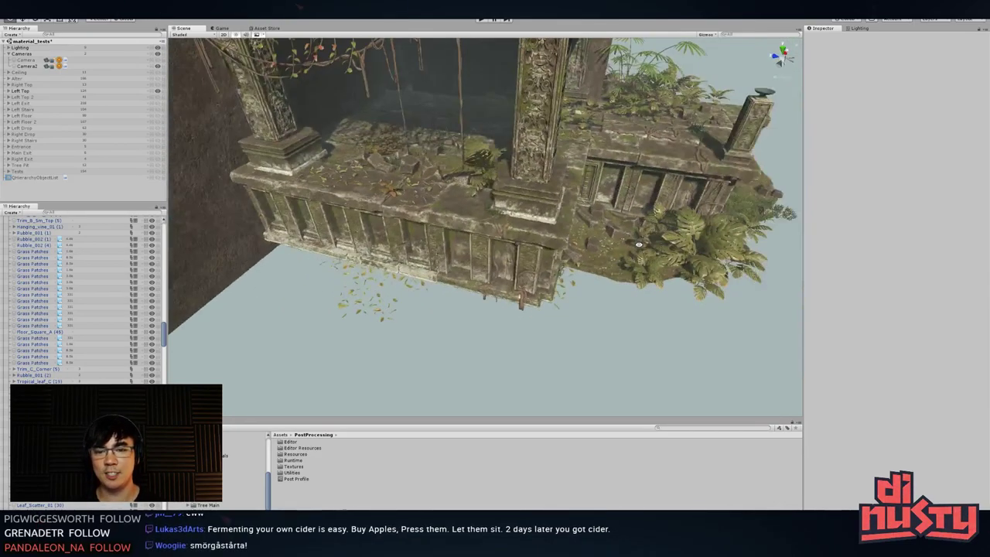
left_click(489, 174)
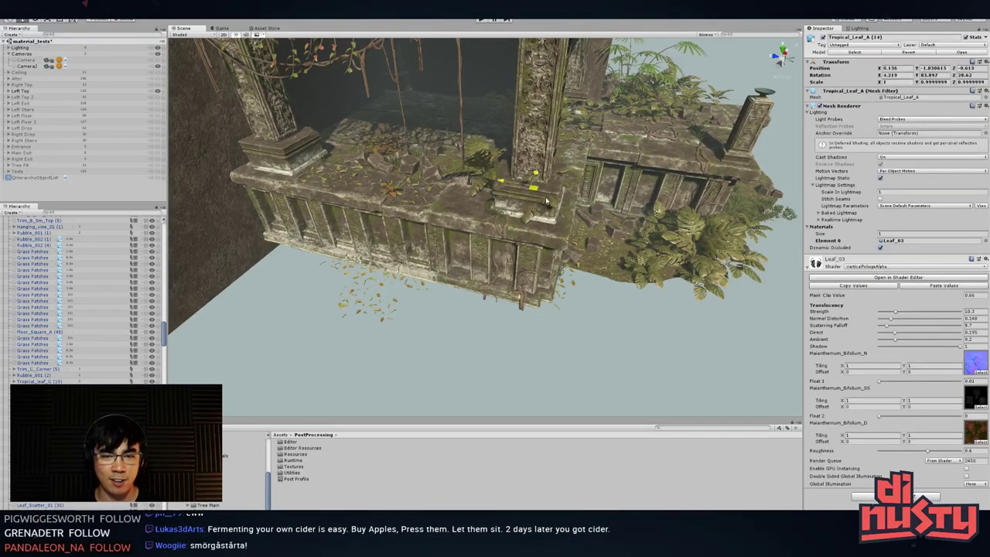
left_click_drag(547, 201, 756, 170)
left_click_drag(757, 171, 534, 286, "alt")
key("f")
left_click_drag(639, 287, 546, 203, "alt")
key("e")
key("w")
- Reposition the grass patch between the rubble and the tropical leaf plant, to about 5.84, -4.01, -7.07
left_click(563, 331)
left_click(487, 319)
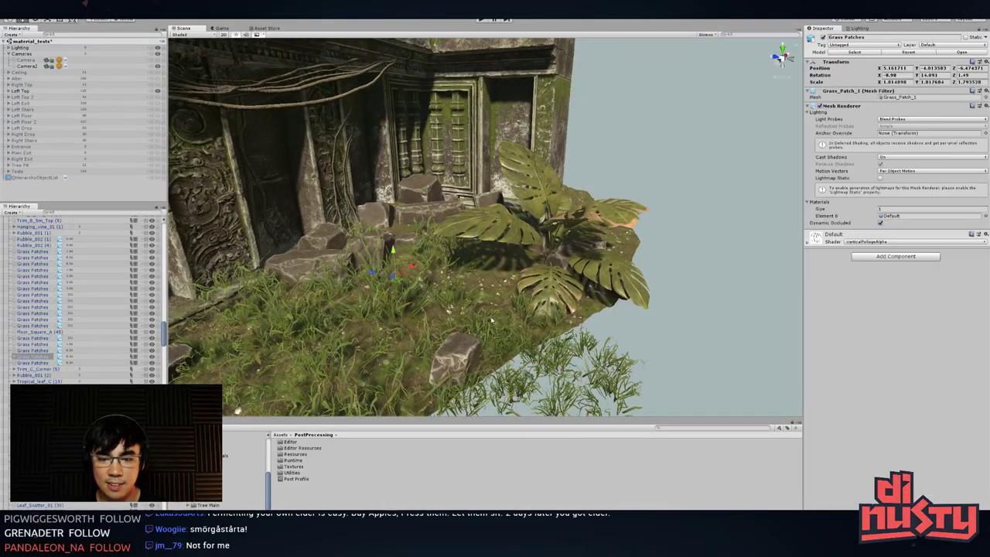
left_click_drag(487, 319, 482, 349, "alt")
left_click(481, 348)
left_click_drag(571, 327, 529, 294, "alt")
left_click(452, 295)
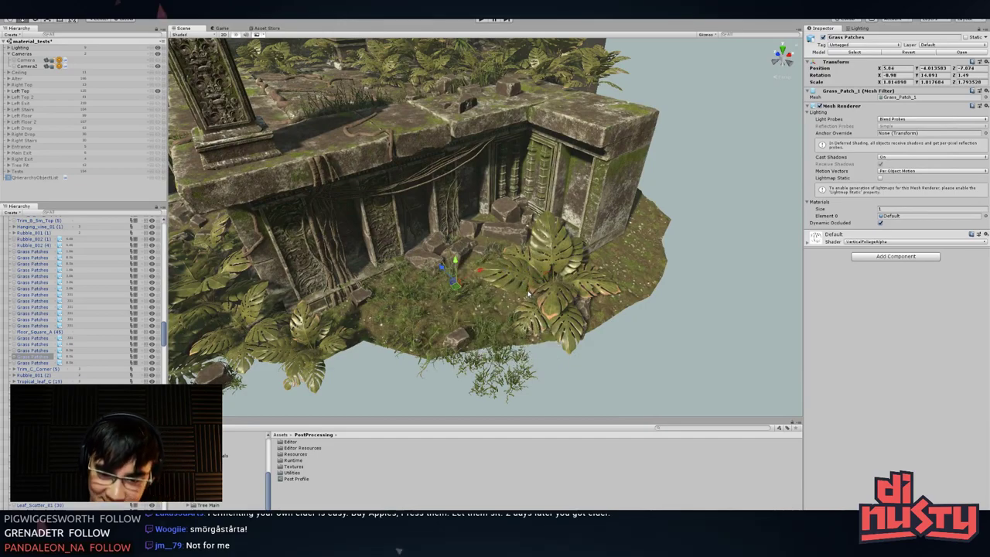
- Add another copy of the grass patch beside the tropical leaf plant, at about 5.48, -4.01, -6.54
left_click_drag(453, 295, 486, 341)
key("ctrl+d")
key("Delete")
left_click(472, 302)
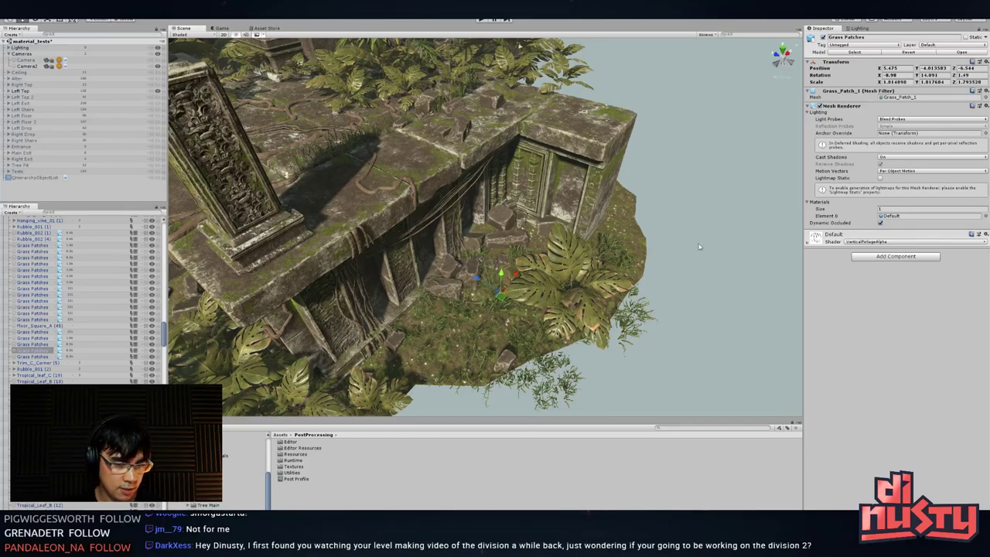
left_click_drag(699, 246, 514, 249, "alt")
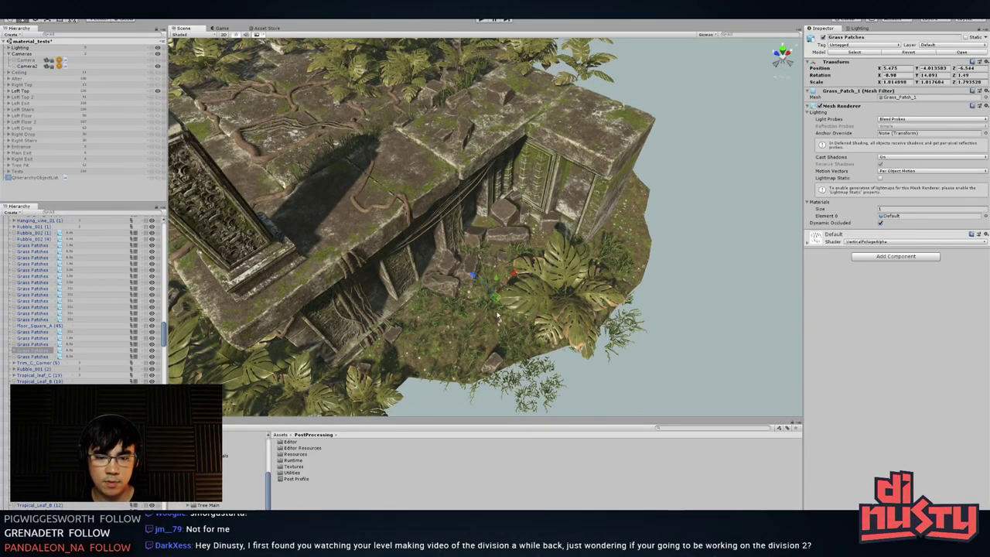
left_click_drag(497, 316, 510, 264)
- Delete Leaf_Scatter_02 (7) from the foot of the wall below the large pillar
left_click(650, 236)
left_click_drag(631, 237, 512, 239, "alt")
middle_click_drag(512, 239, 670, 260)
left_click_drag(475, 218, 411, 236, "alt")
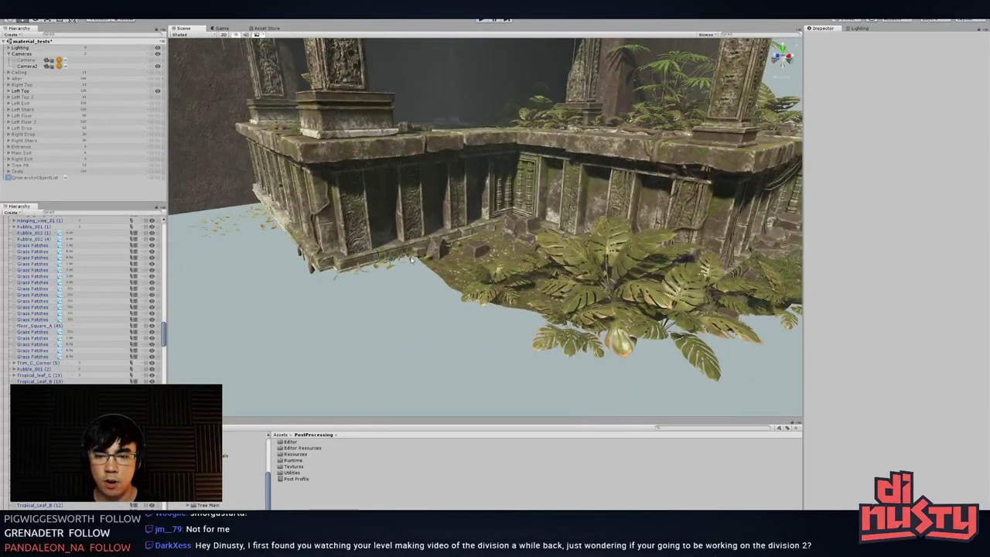
left_click(412, 260)
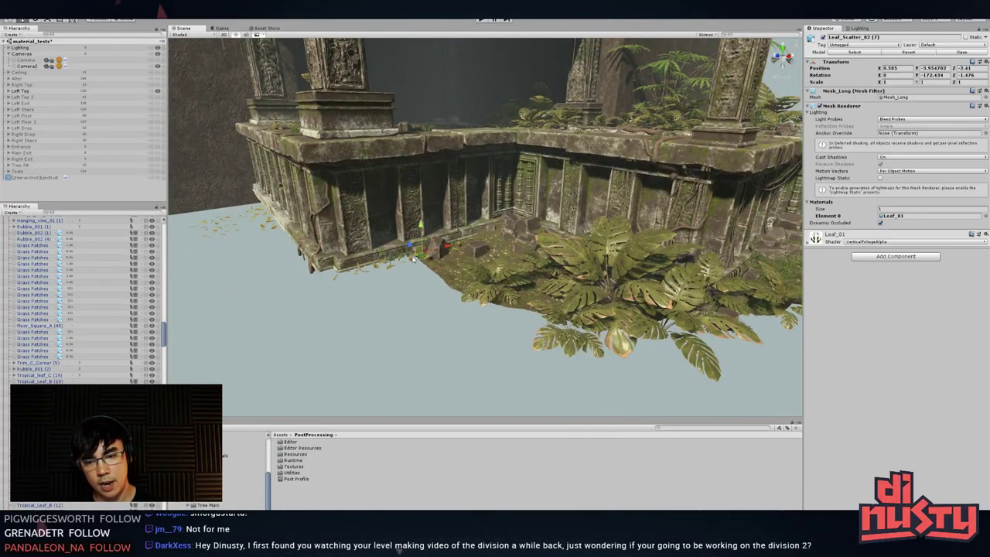
key("Delete")
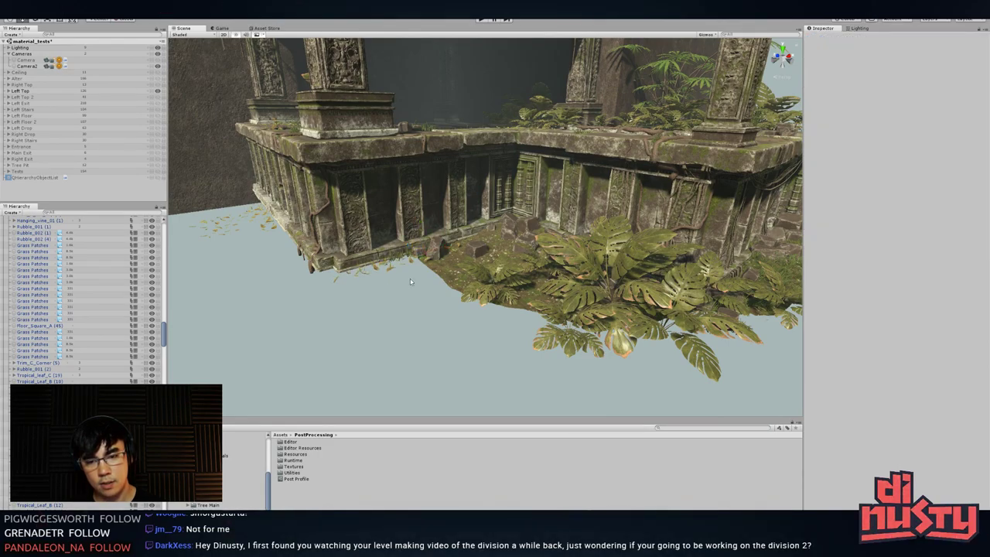
- Duplicate the red ground plant on the ledge and place GroundPlant_A (15) in the inner wall corner at about 2.11, -4.05, -2.20
left_click_drag(411, 250, 423, 301, "alt")
left_click_drag(413, 199, 467, 176, "alt")
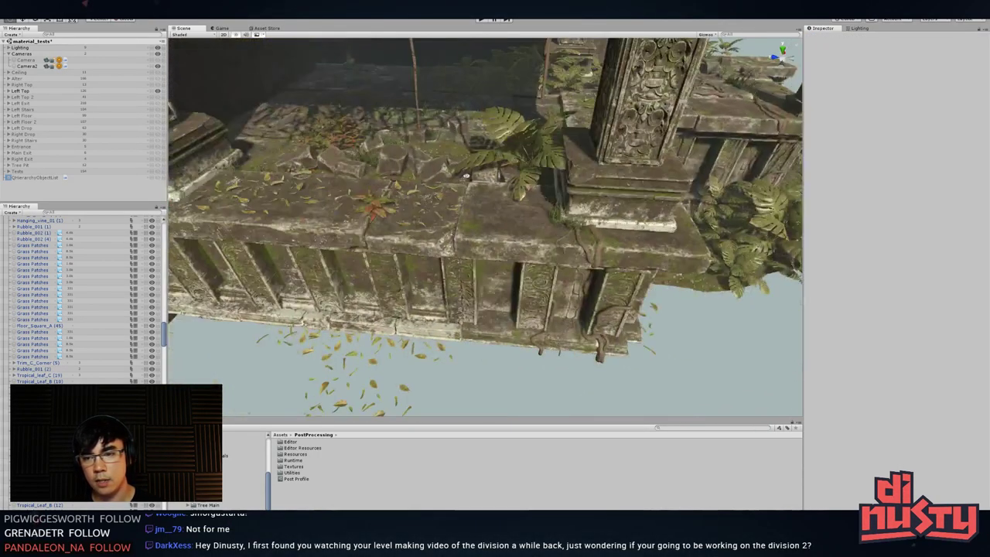
left_click(337, 140)
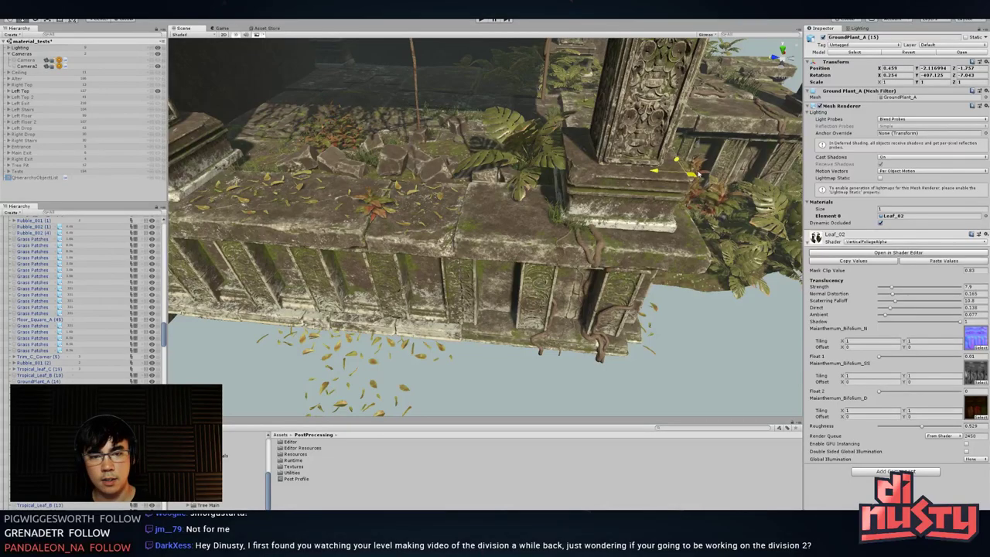
left_click_drag(421, 133, 432, 186, "alt")
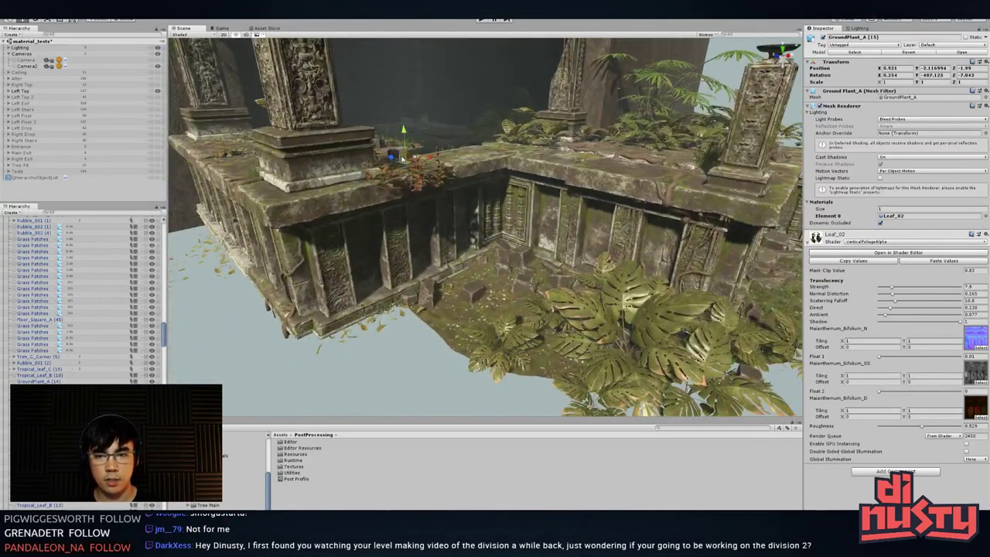
left_click_drag(399, 157, 472, 255)
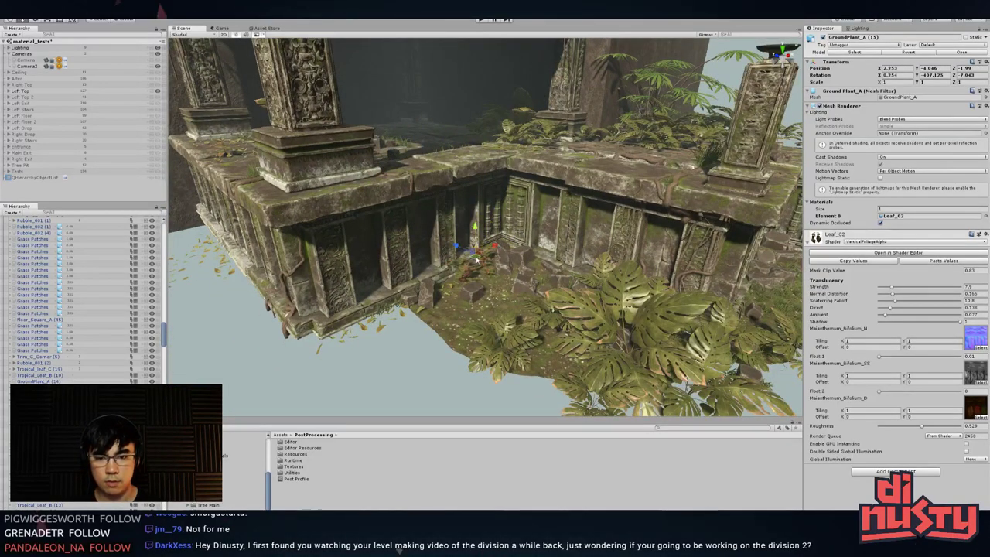
key("f")
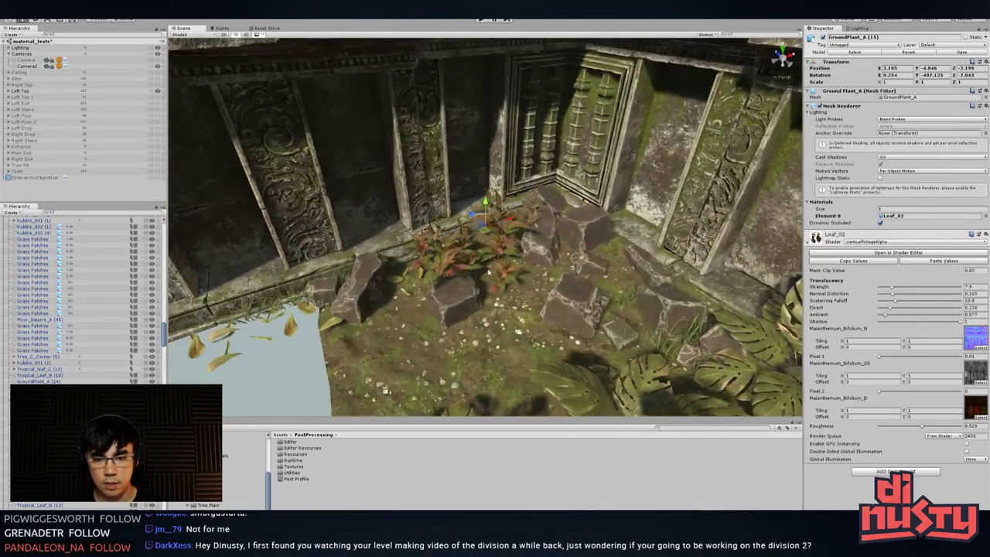
- Duplicate the ground plant around the corner rubble and set GroundPlant_A (15) at about 1.83, -4.07, -2.15, rotated to about Y -392.8°
key("e")
mouse_move(489, 246)
left_mouse_down()
mouse_move(457, 241)
mouse_move(454, 221)
mouse_move(495, 246)
left_mouse_up()
key("w")
key("ctrl+d")
left_click_drag(424, 232, 558, 221)
key("w")
left_click(567, 277)
left_click_drag(567, 277, 593, 232, "alt")
left_click(425, 220)
scroll(426, 223, "down", 5)
- Bring a copy of the ledge's GroundPlant_B down to the ground in front of the rubble, at about 0.92, -4.06, -2.98
left_click_drag(426, 223, 507, 249, "alt")
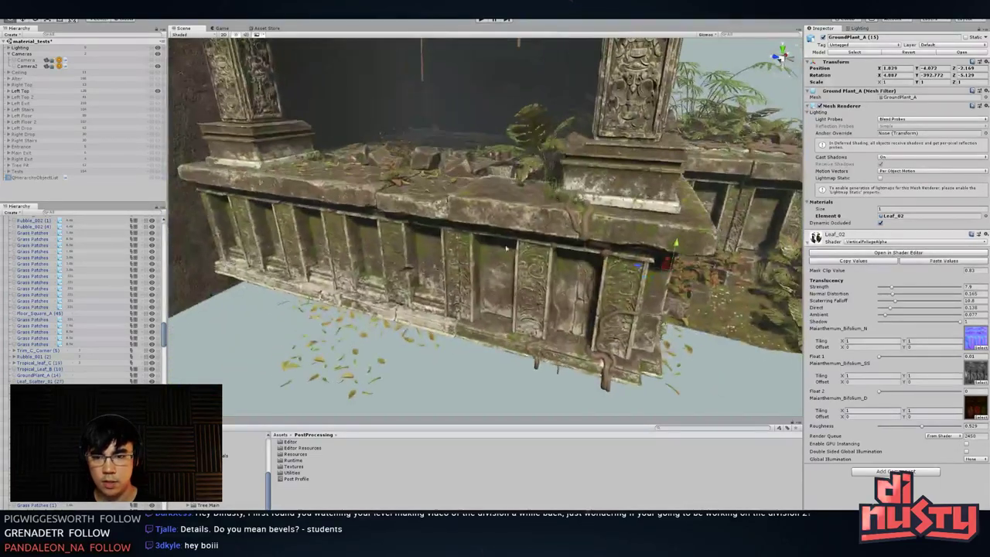
left_click(397, 183)
left_click_drag(397, 183, 511, 209, "alt")
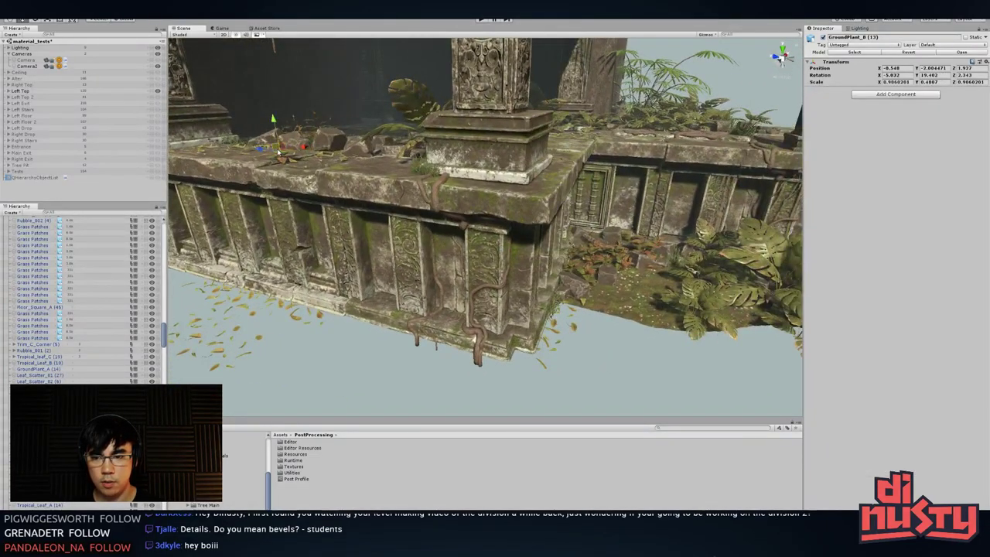
left_click_drag(284, 146, 598, 303)
left_click_drag(598, 304, 487, 379, "alt")
left_click_drag(392, 321, 531, 224)
left_click_drag(532, 264, 534, 225, "alt")
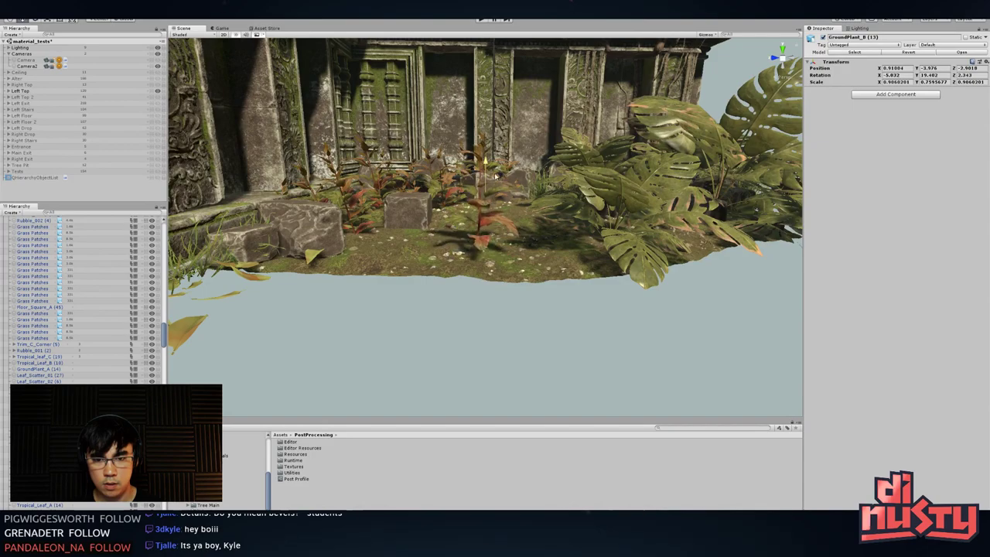
left_click_drag(496, 177, 481, 207)
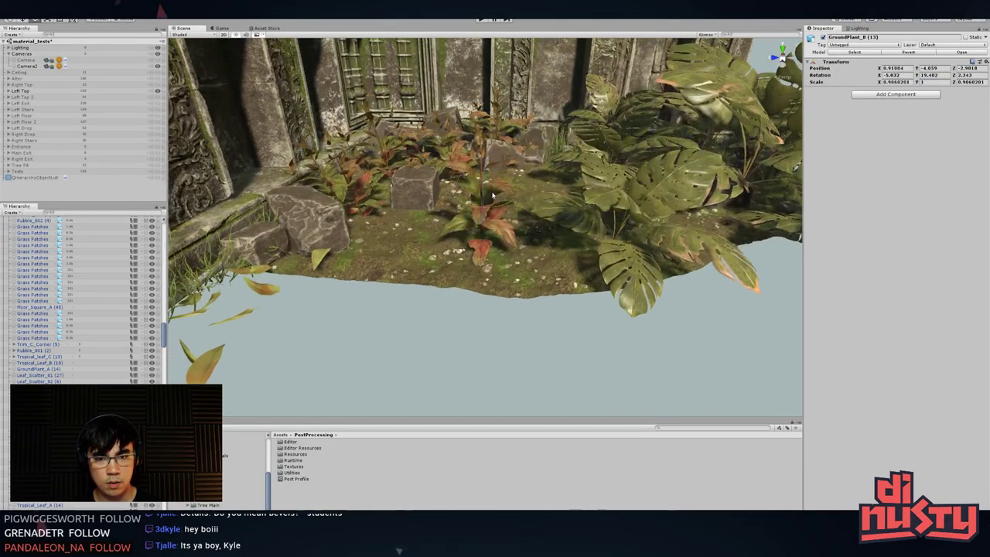
- Set the scale of GroundPlant_B (13) to 1 on all axes and rotate it to about Y 41.8°
left_click(928, 82)
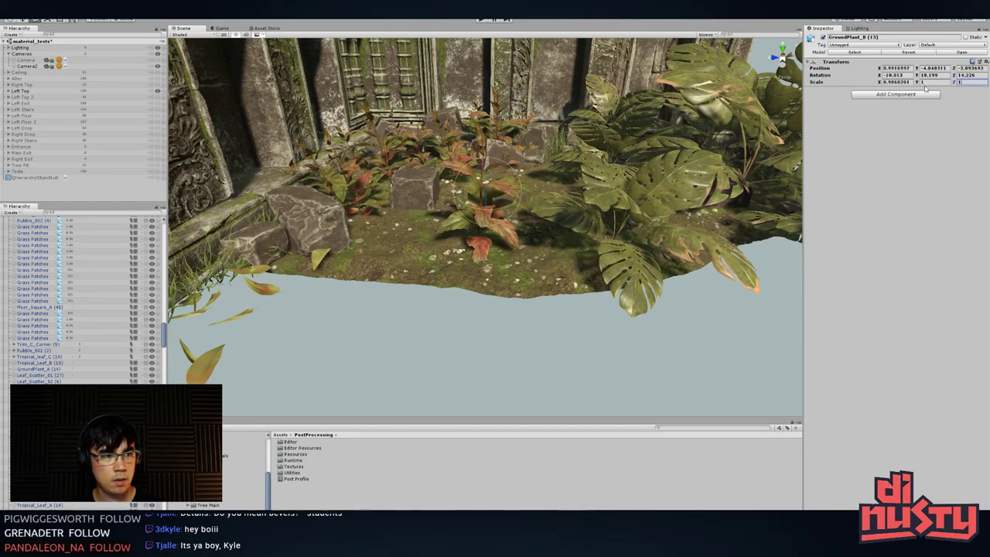
type("1")
left_click_drag(573, 259, 560, 175, "alt")
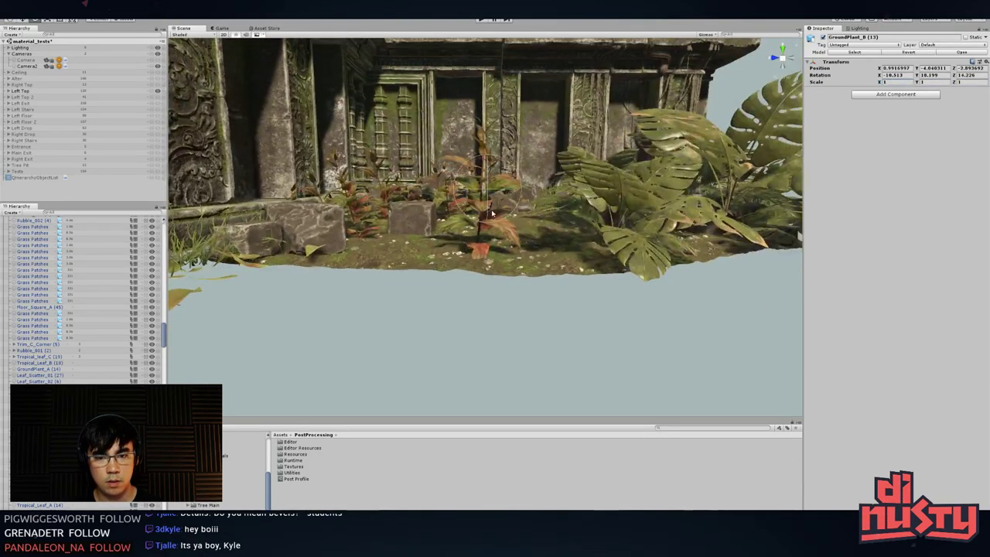
left_click_drag(492, 213, 496, 240, "alt")
key("w")
- Try a copy of the GroundPlant_A cluster near the ground's outer edge, at about 0.97, -4.08, -3.12
left_click(337, 147)
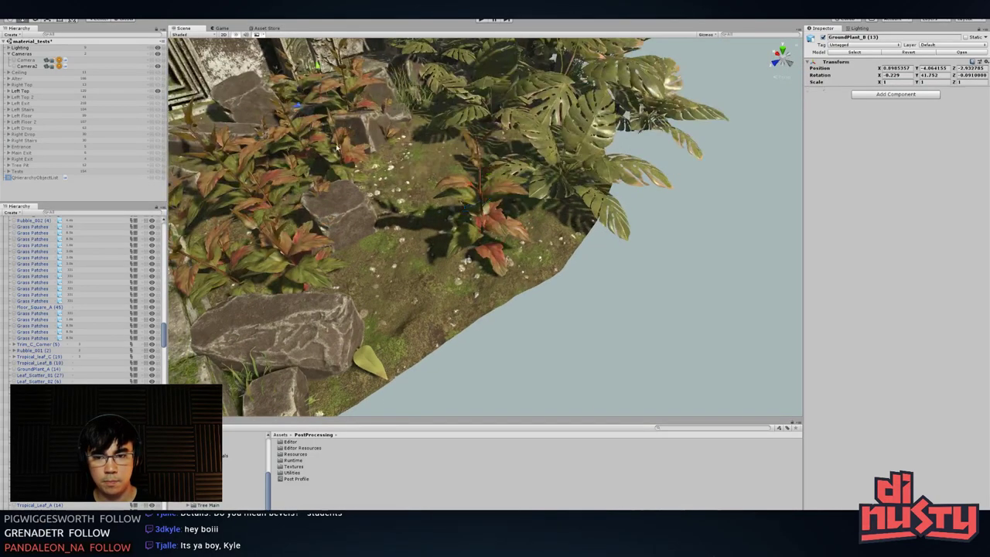
left_click(322, 111)
left_click_drag(321, 110, 487, 209)
key("w")
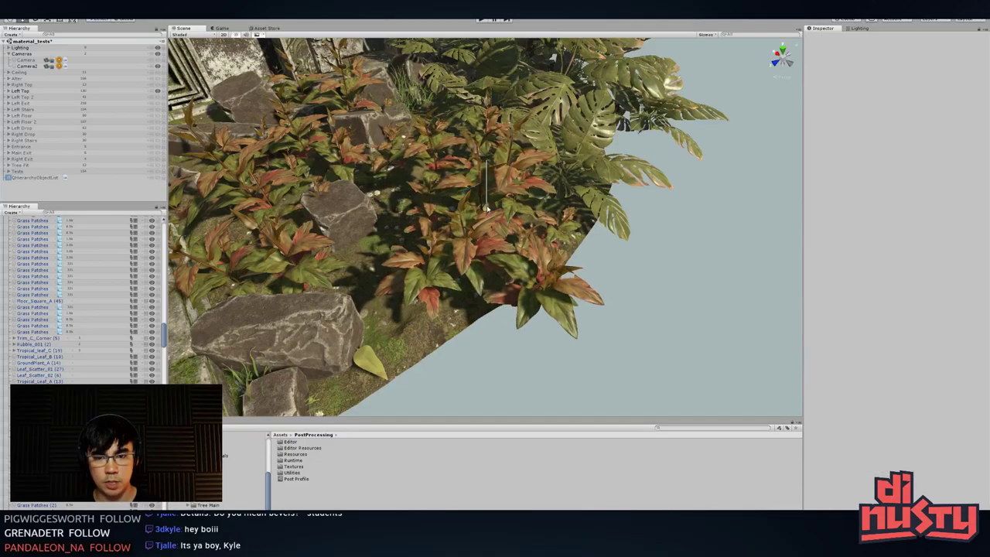
left_click(491, 168)
left_click_drag(489, 163, 490, 184)
left_click_drag(491, 301, 492, 260, "alt")
key("e")
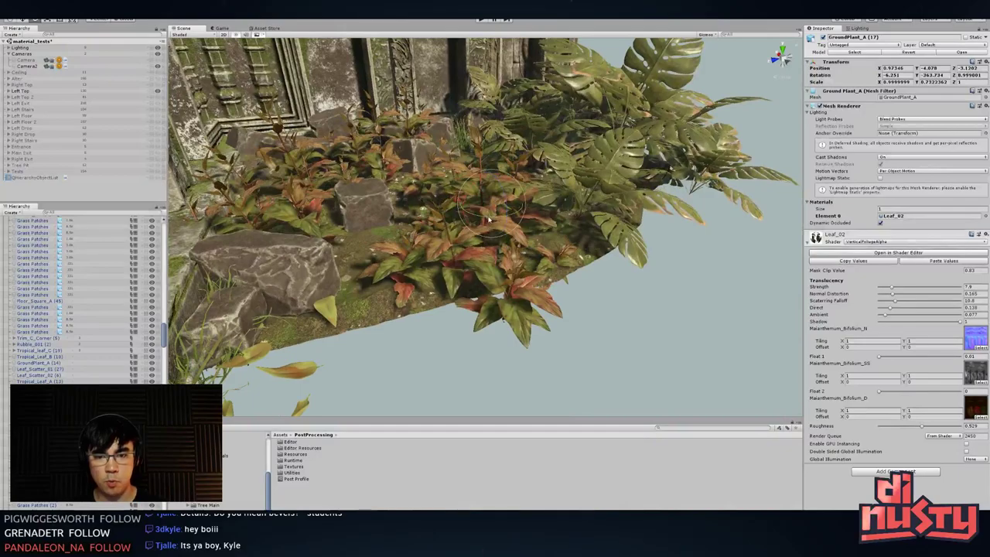
left_click_drag(501, 226, 532, 263)
key("Delete")
- Move GroundPlant_B (13) onto the rubble in the inner wall corner, at about 2.59, -3.80, -2.33
left_click(509, 249)
key("w")
key("f")
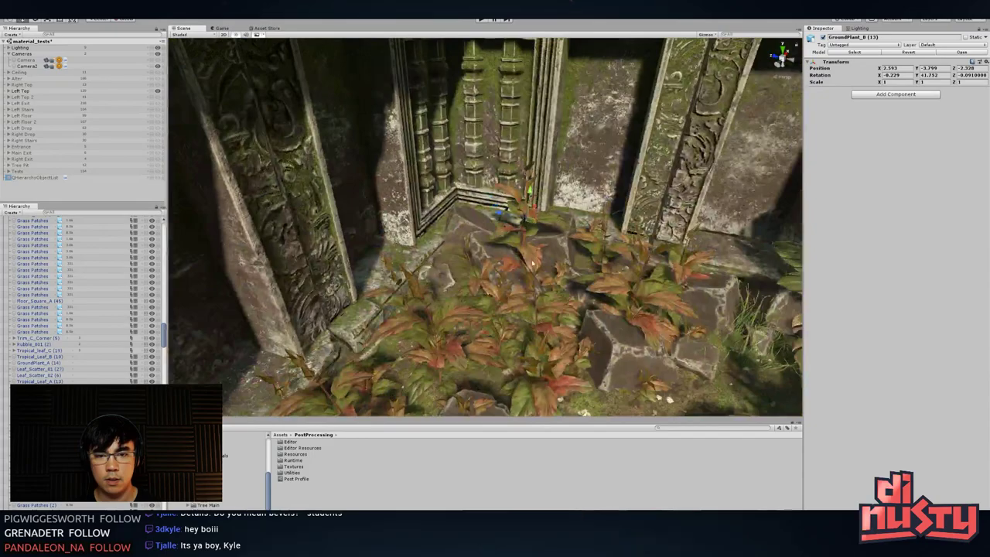
- Duplicate GroundPlant_B against the neighbouring wall at about 1.93, -3.81, -1.62, and tilt the copy to about X -18.7°, Z -17.8°
key("ctrl+d")
left_click_drag(515, 216, 434, 295)
key("e")
key("w")
middle_click_drag(465, 291, 424, 297, "alt")
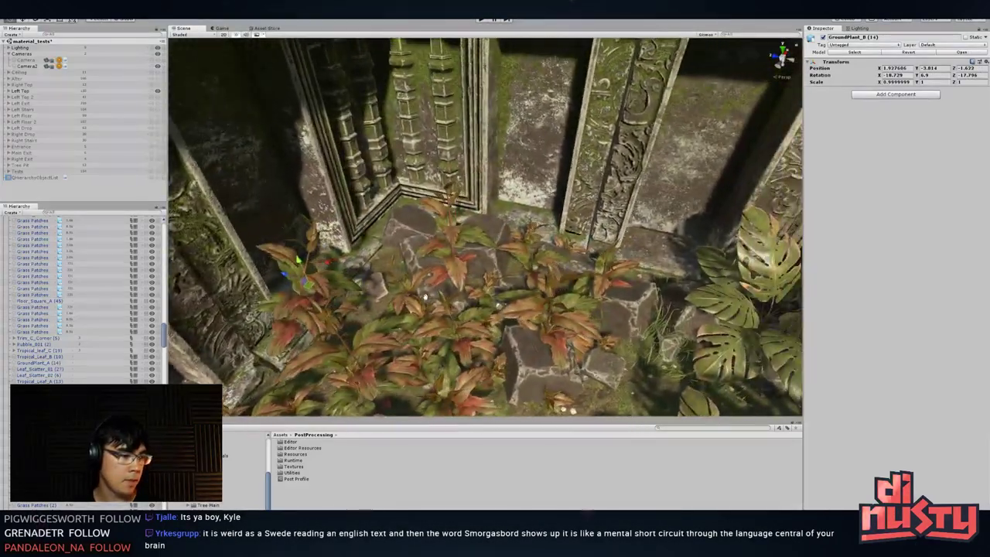
left_click_drag(425, 296, 387, 260, "alt")
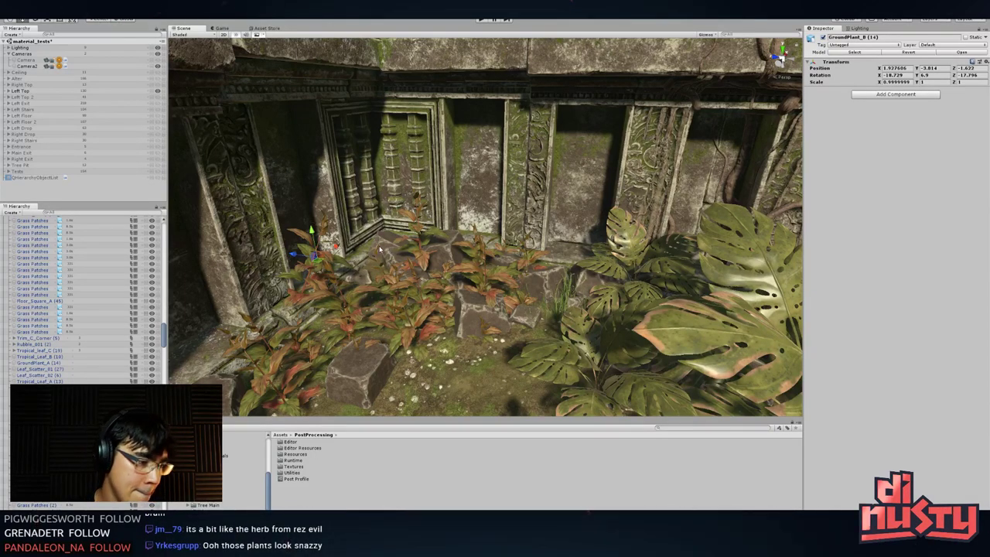
right_click_drag(413, 244, 511, 271)
left_click(623, 220)
left_click_drag(709, 264, 631, 251, "alt")
left_click(631, 251)
- Duplicate Leaf_Vine_B from the upper canopy corner and bring the copy beside the small pillar, at about 3.75, 0.02, -5.49
left_click_drag(514, 143, 501, 230, "alt")
middle_click_drag(501, 231, 554, 275)
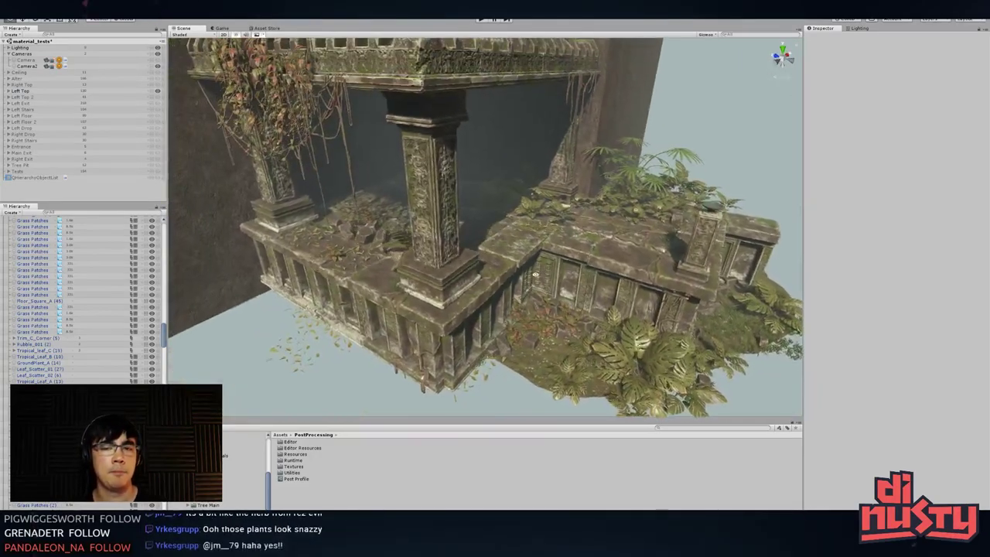
left_click(281, 112)
key("ctrl+d")
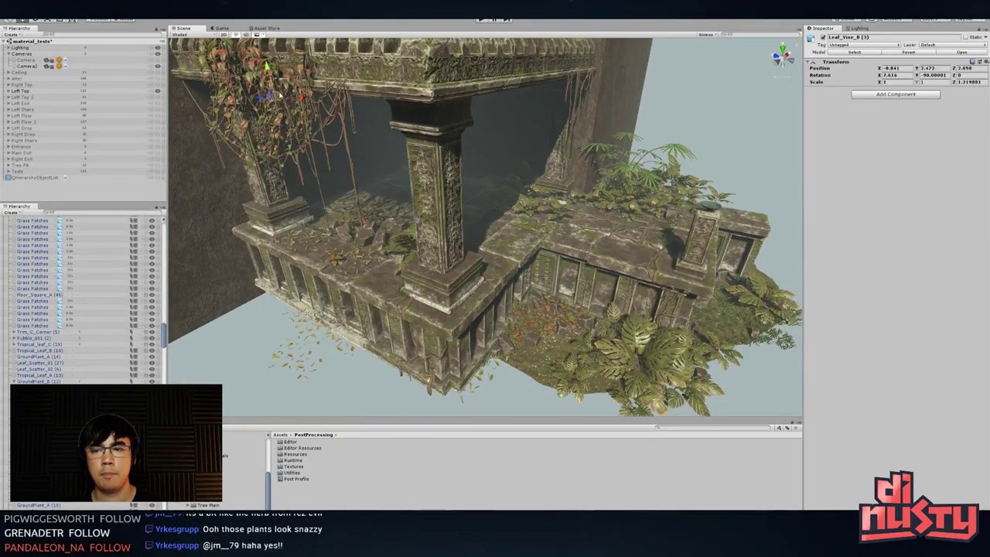
left_click_drag(272, 94, 331, 215)
key("f")
left_click_drag(324, 133, 689, 166)
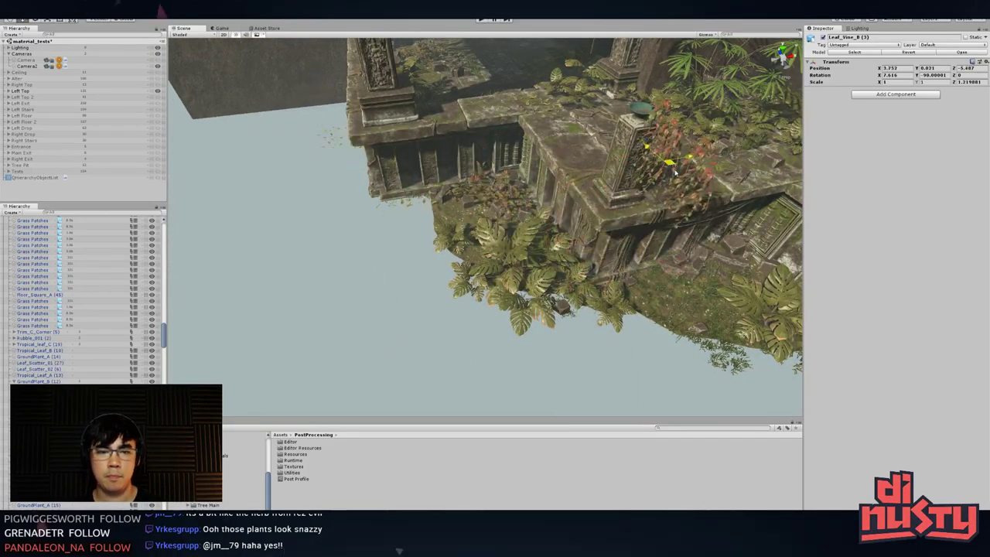
key("f")
- Rotate the leaf vine to Y -195° and hang it over the wall edge at about 3.54, -1.84, -5.75
left_click_drag(557, 271, 512, 270, "alt")
key("e")
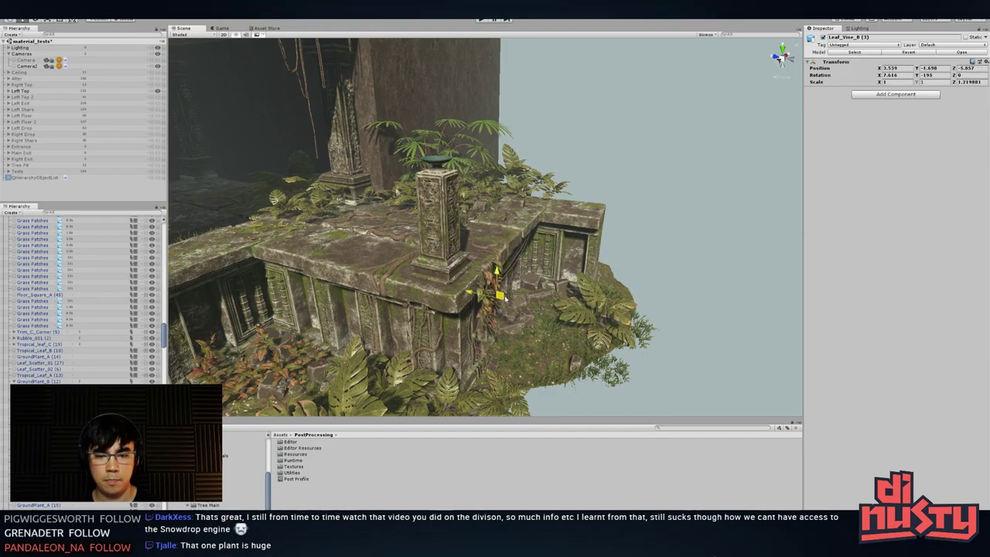
left_click_drag(507, 299, 394, 230, "alt")
right_click_drag(394, 230, 544, 279, "alt")
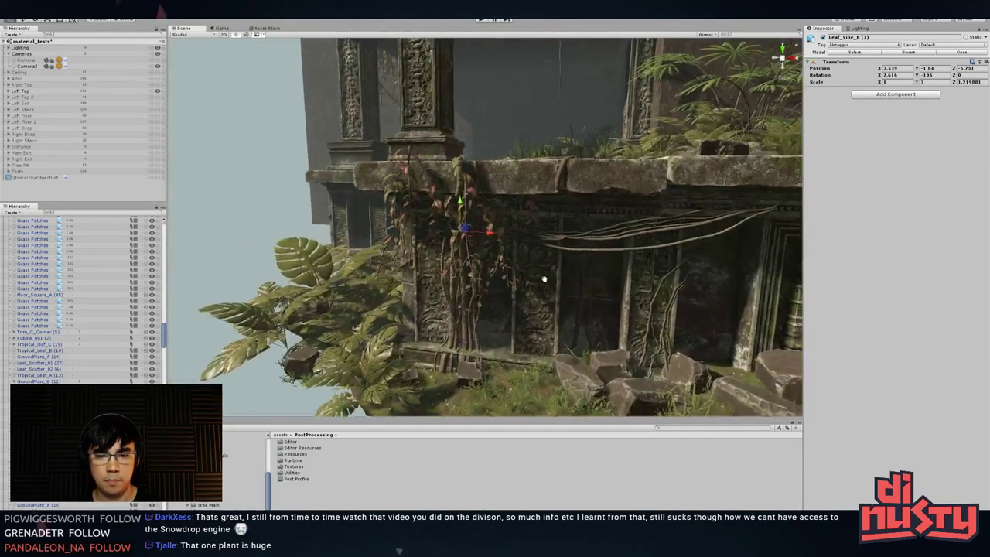
left_click_drag(543, 278, 571, 288, "alt")
- Duplicate the hanging leaf vine along the same wall edge, placing one at about 4.00, -1.84, -5.75
left_click_drag(534, 258, 402, 263)
key("ctrl+d")
right_click_drag(402, 263, 464, 274, "alt")
left_click(390, 246)
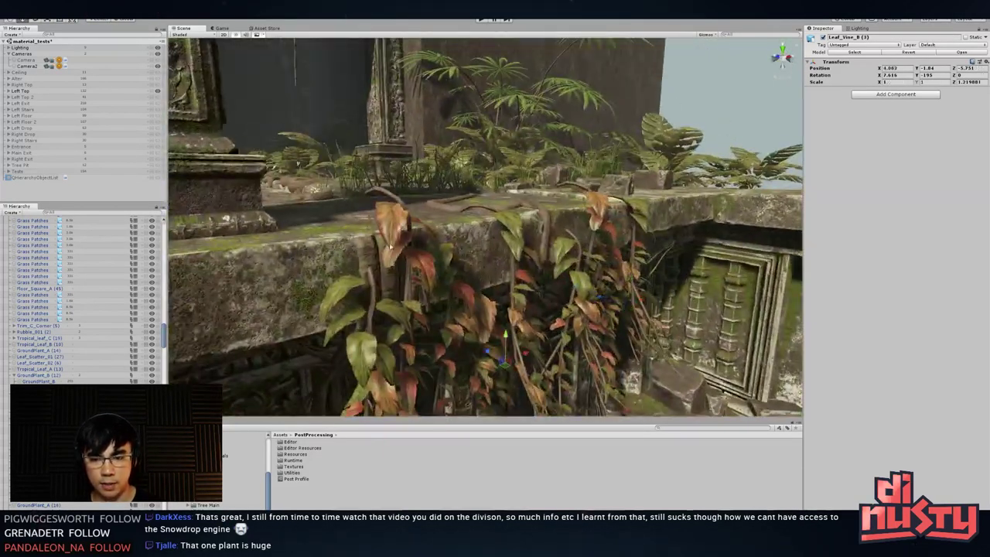
- Lower the hanging leaf vine at the wall edge to about Y -1.97, keeping it near X 4.00
left_click(454, 336)
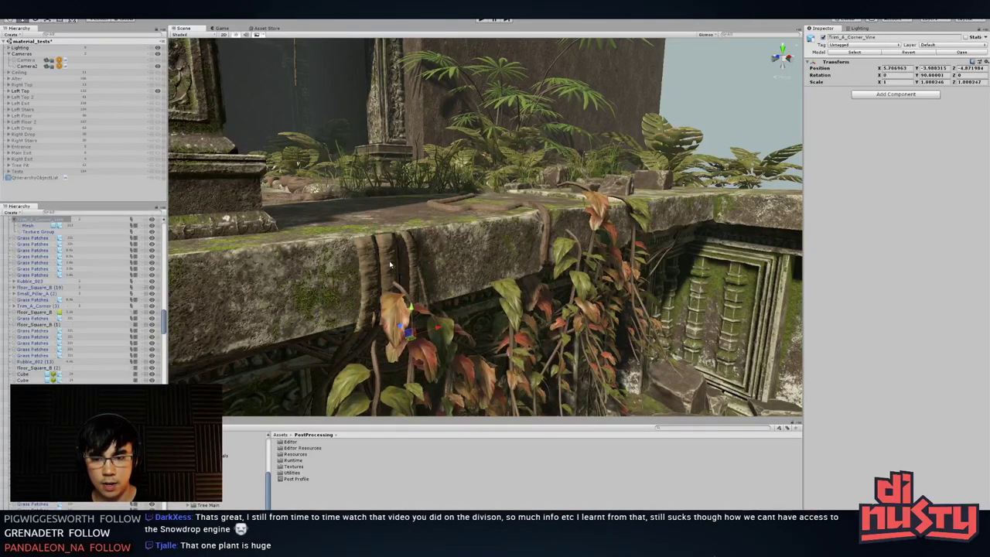
left_click_drag(415, 311, 438, 386, "alt")
left_click(435, 313)
left_click_drag(435, 314, 422, 249, "alt")
left_click(512, 405)
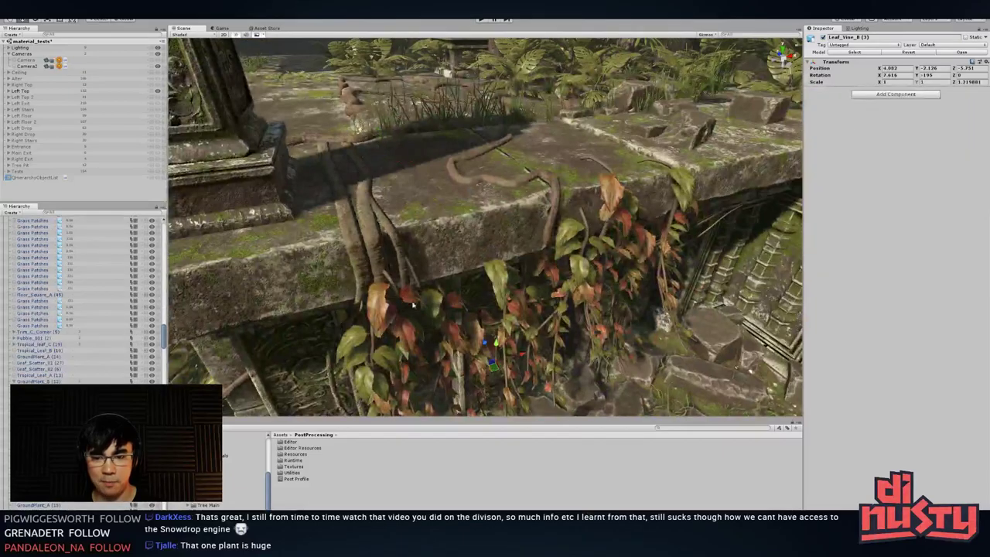
left_click_drag(513, 406, 517, 381, "alt")
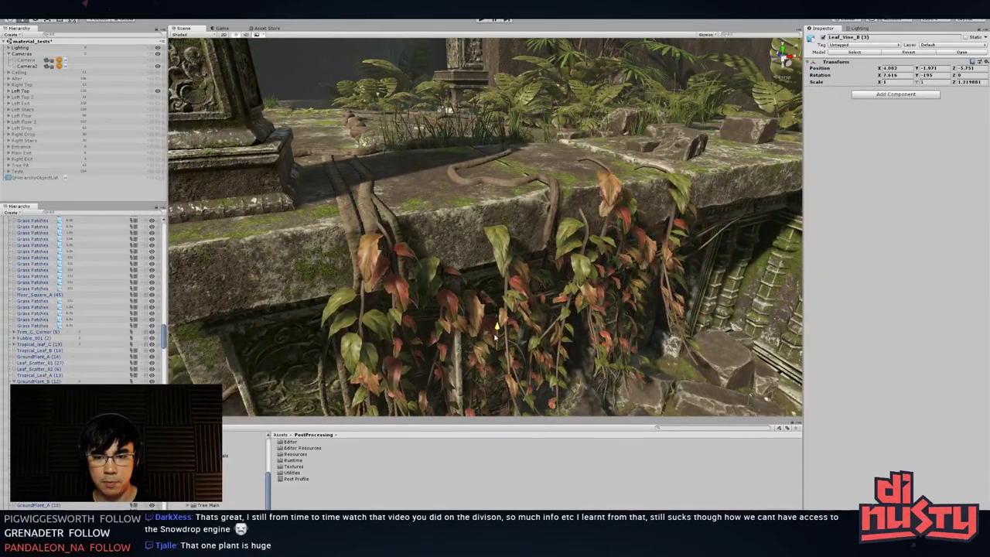
left_click_drag(493, 325, 471, 289, "alt")
- Duplicate the hanging leaf vine farther along the wall edge, placing the copy at about 5.63, -1.95, -5.75
left_click(568, 294)
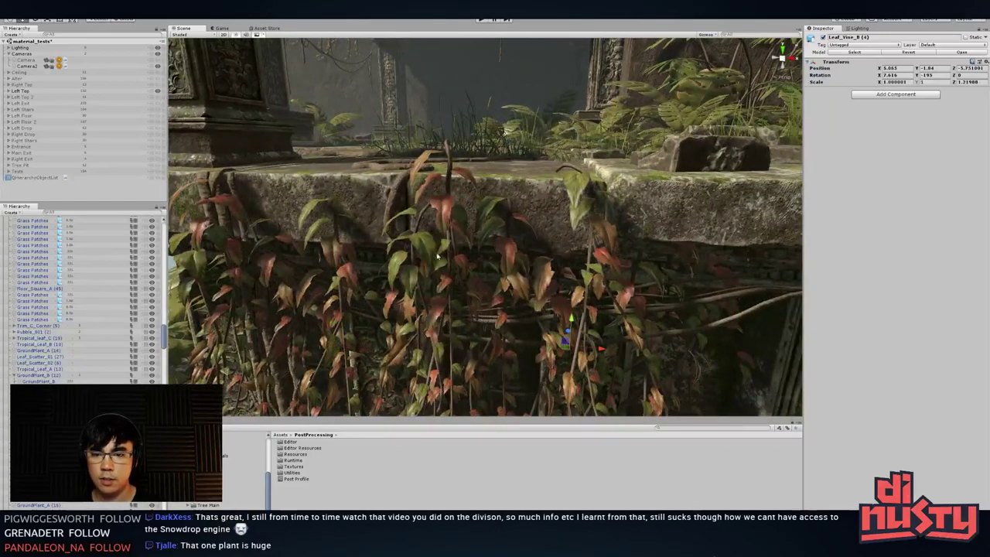
left_click_drag(568, 294, 449, 232, "alt")
left_click(525, 300)
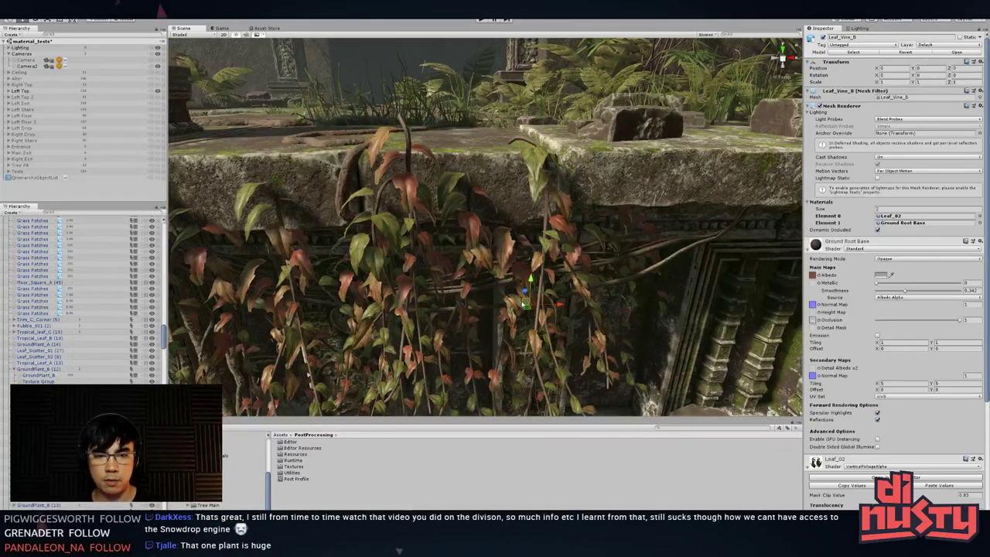
left_click(494, 259)
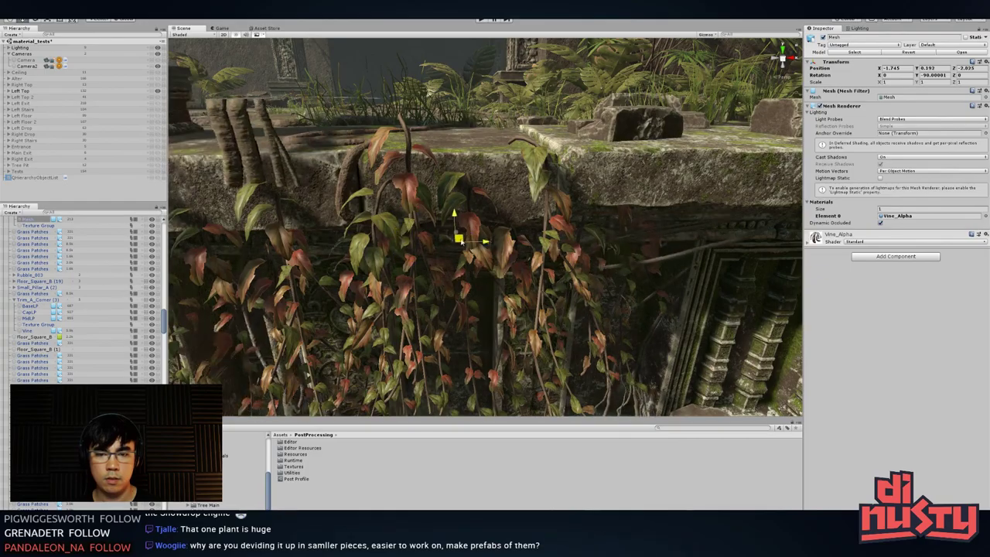
left_click(411, 155)
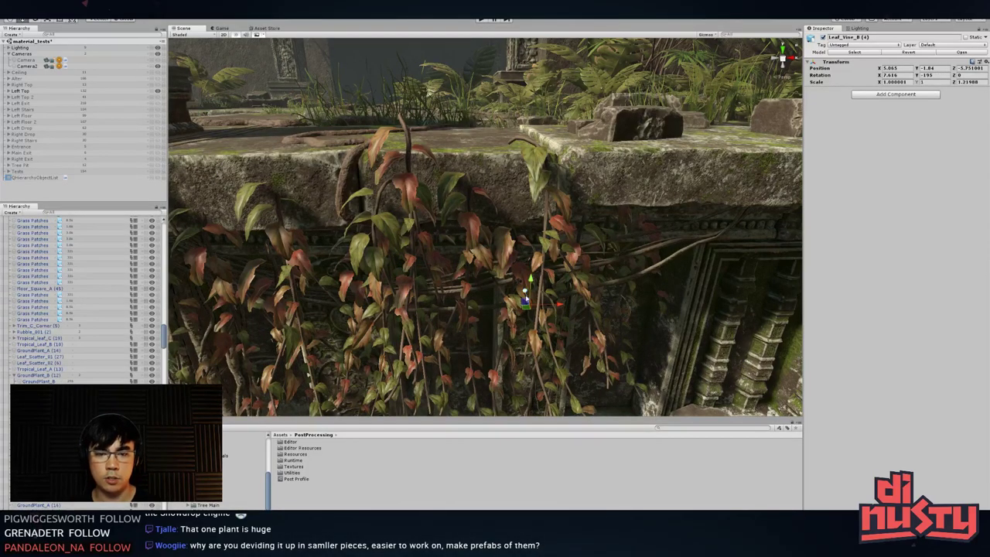
left_click_drag(531, 297, 666, 312)
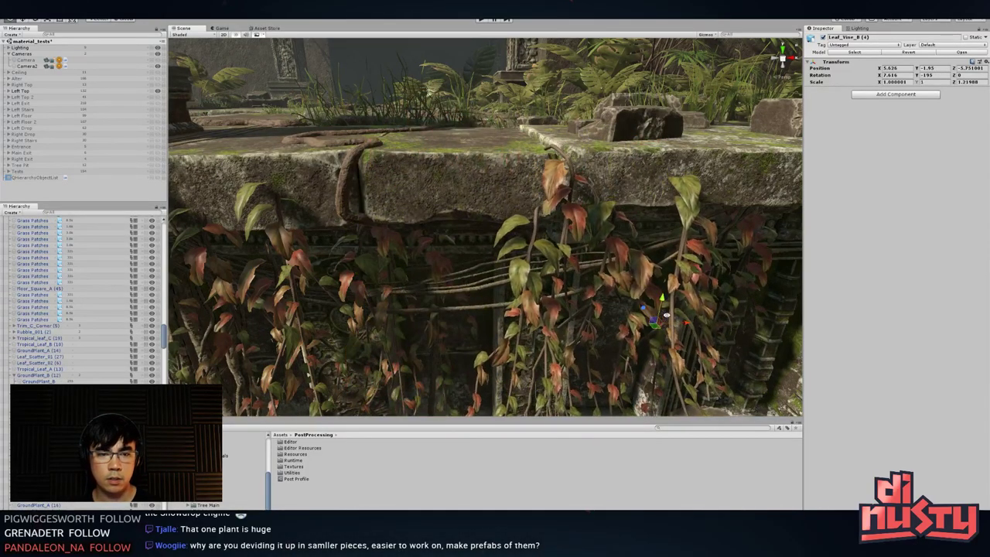
- Turn the middle leaf vine, Leaf_Vine_B (3), to about Y -182° and shift it to about 4.04, -1.97, -5.73
left_click_drag(460, 203, 448, 264, "alt")
left_click(416, 219)
left_click_drag(416, 209, 294, 313, "alt")
key("ctrl+z")
mouse_move(391, 298)
left_mouse_down("alt")
mouse_move(409, 203)
mouse_move(395, 298)
mouse_move(401, 291)
left_mouse_up("alt")
key("w")
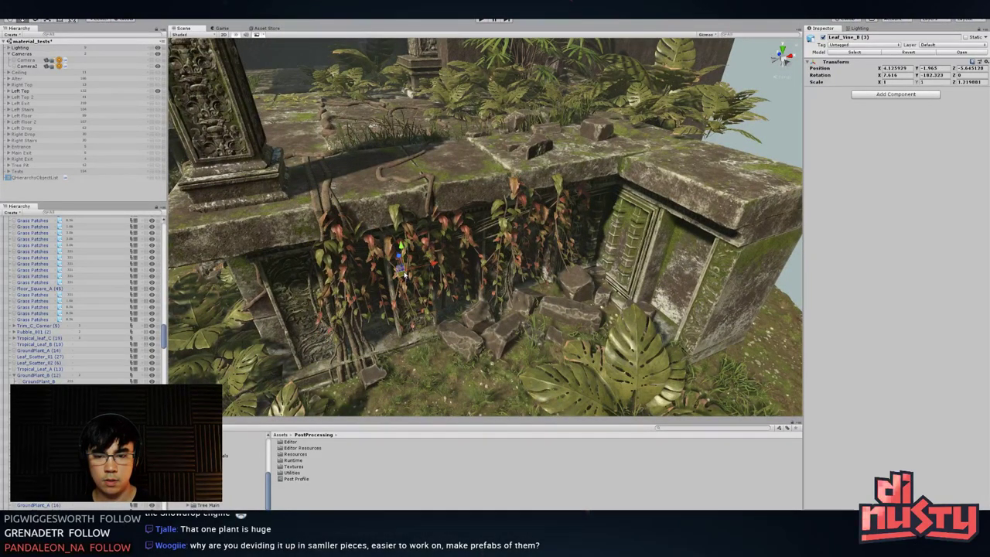
mouse_move(399, 255)
left_mouse_down()
mouse_move(420, 268)
mouse_move(410, 270)
left_mouse_up()
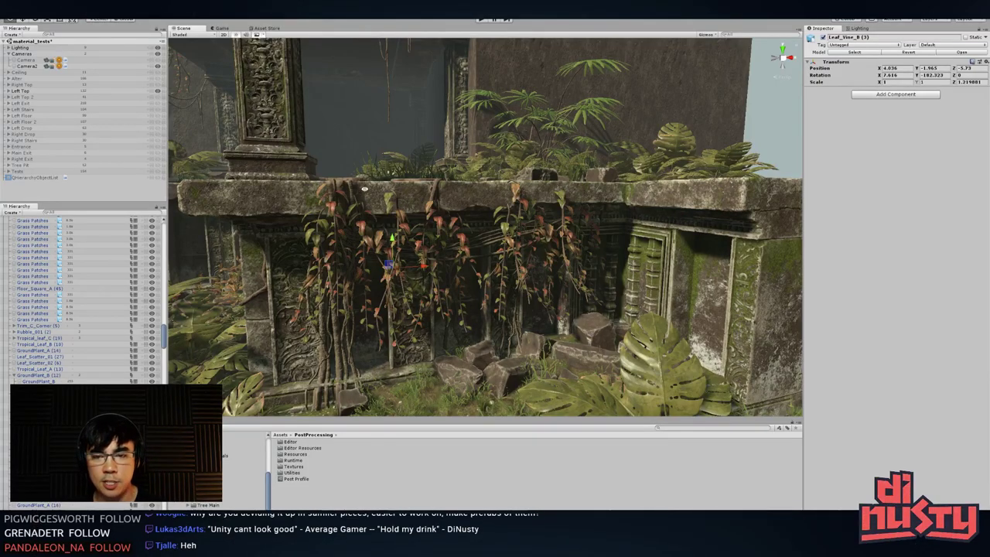
- Duplicate the leaf vine nearest the carved wall panel
scroll(387, 224, "down", 5)
left_click_drag(387, 224, 483, 231, "alt")
left_click(668, 166)
middle_click_drag(668, 166, 670, 161)
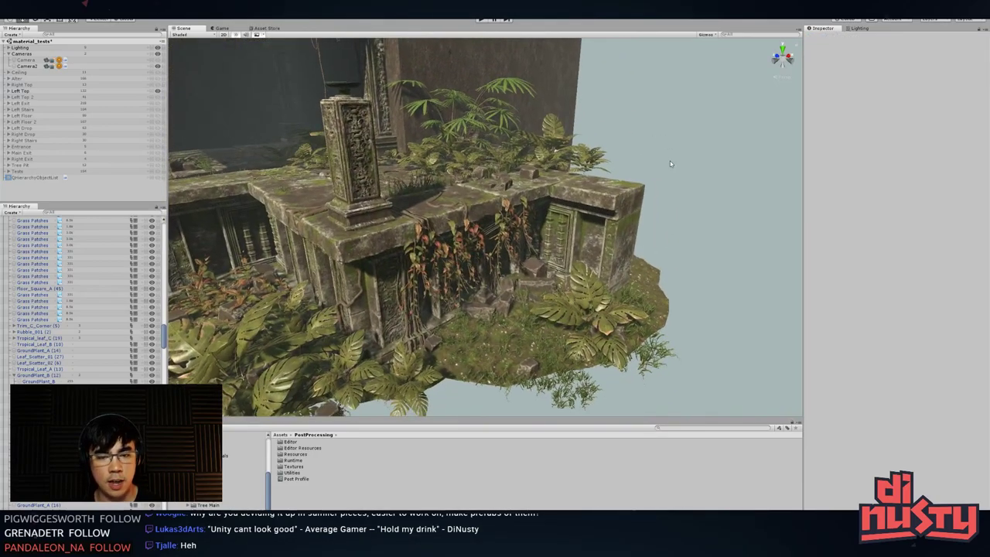
left_click(509, 226)
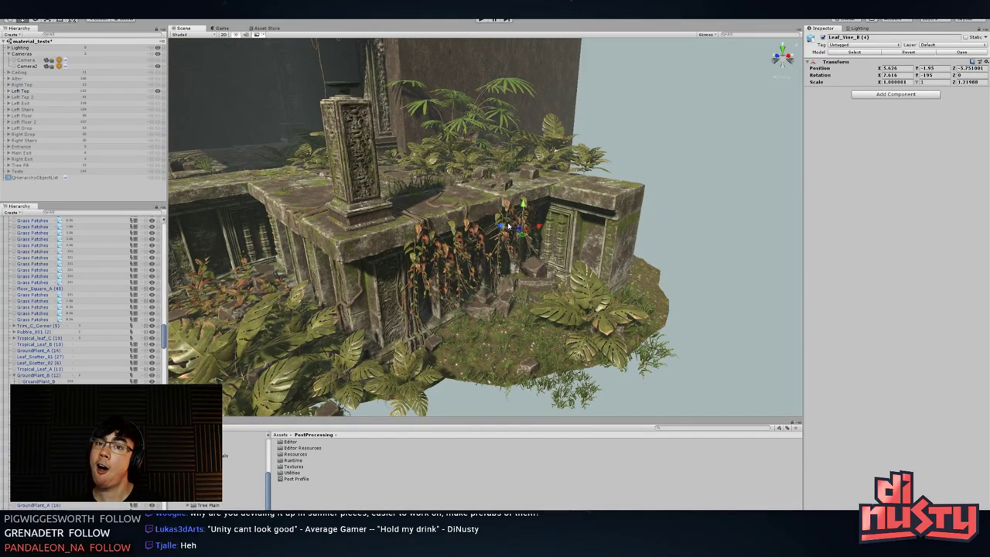
left_click_drag(509, 226, 487, 290, "alt")
scroll(500, 241, "up", 3)
key("ctrl+z")
key("w")
key("ctrl+d")
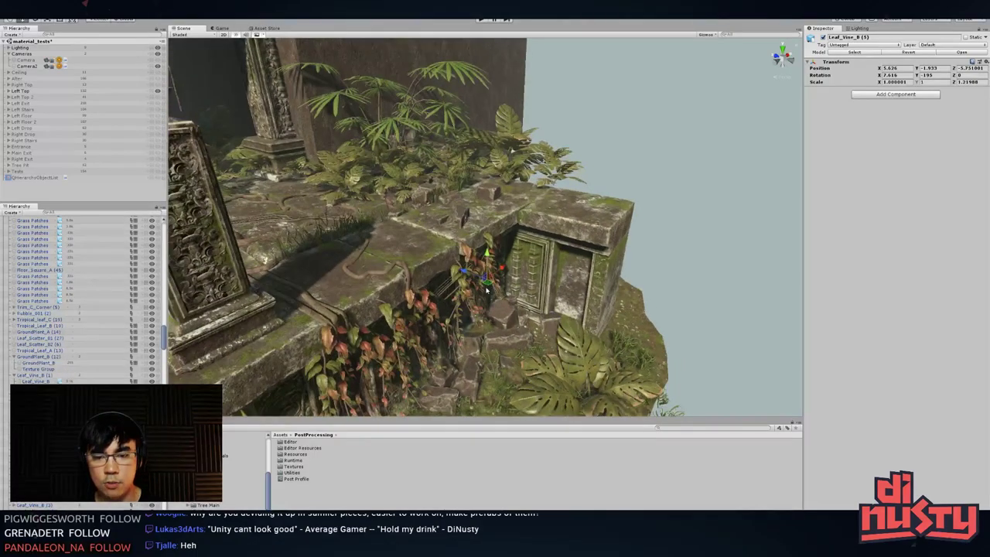
- Try to tilt the new leaf vine copy over the ledge beside the small pillar, at about 4.22, -2.00, -4.89
left_click_drag(373, 313, 352, 256)
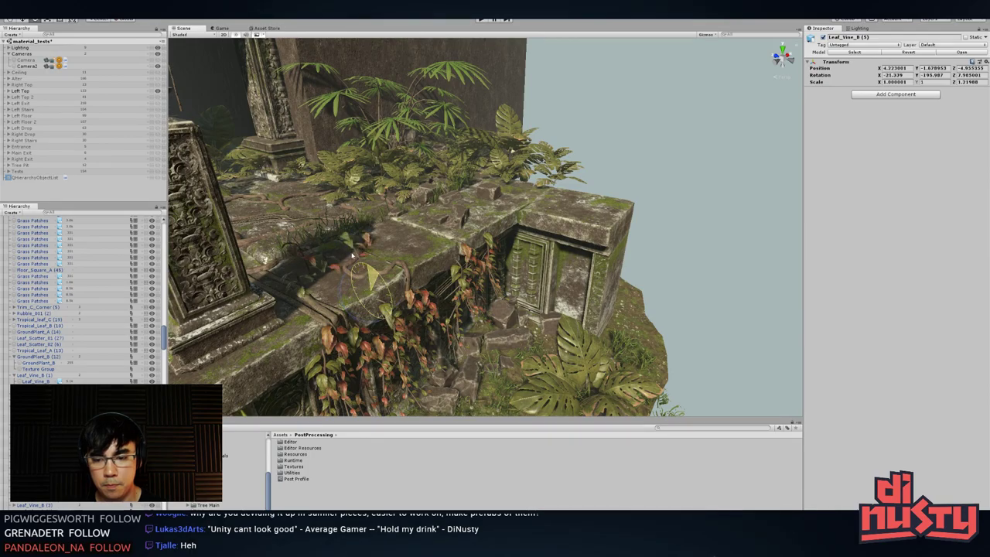
key("w")
left_click_drag(375, 293, 487, 231)
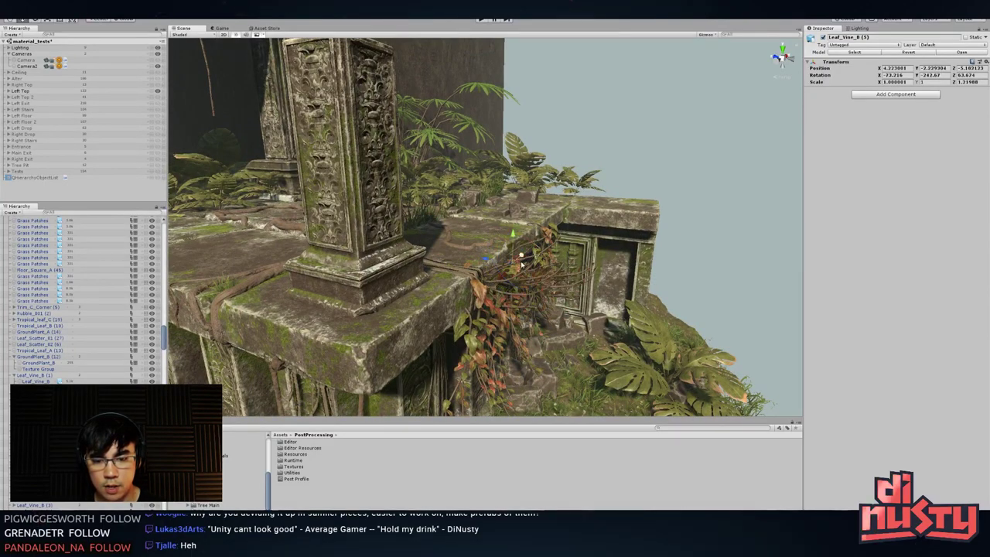
key("ctrl+z")
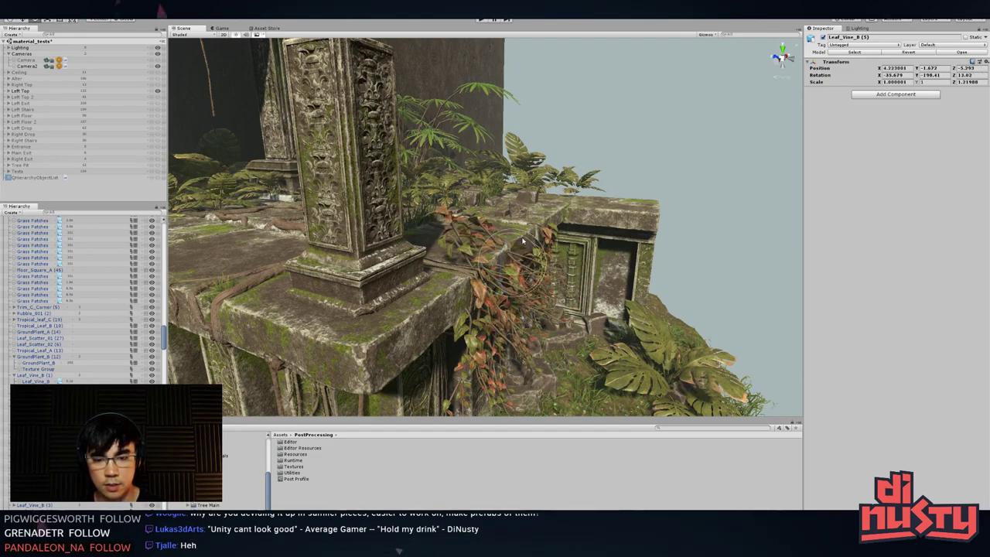
left_click_drag(490, 222, 500, 225)
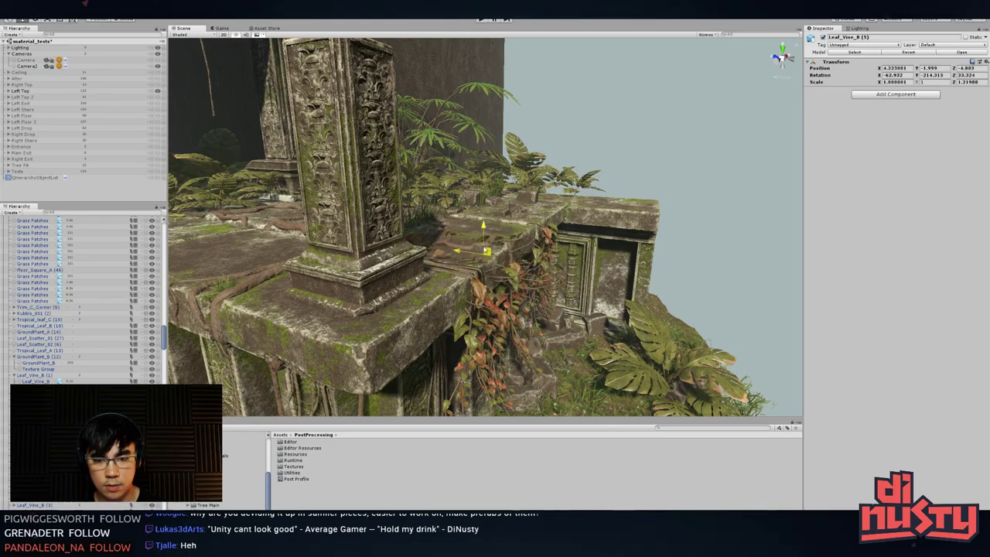
- Delete the tilted leaf vine copy from the ledge
left_click_drag(488, 247, 468, 325, "alt")
right_click_drag(468, 324, 512, 280)
left_click_drag(513, 281, 518, 303, "alt")
key("Delete")
- Push the leaf vine nearest the carved panel, Leaf_Vine_B (4), closer to the wall at about 5.63, -1.95, -5.66
right_click_drag(519, 301, 589, 275)
left_click_drag(591, 277, 604, 313, "alt")
left_click(619, 267)
left_click(619, 267)
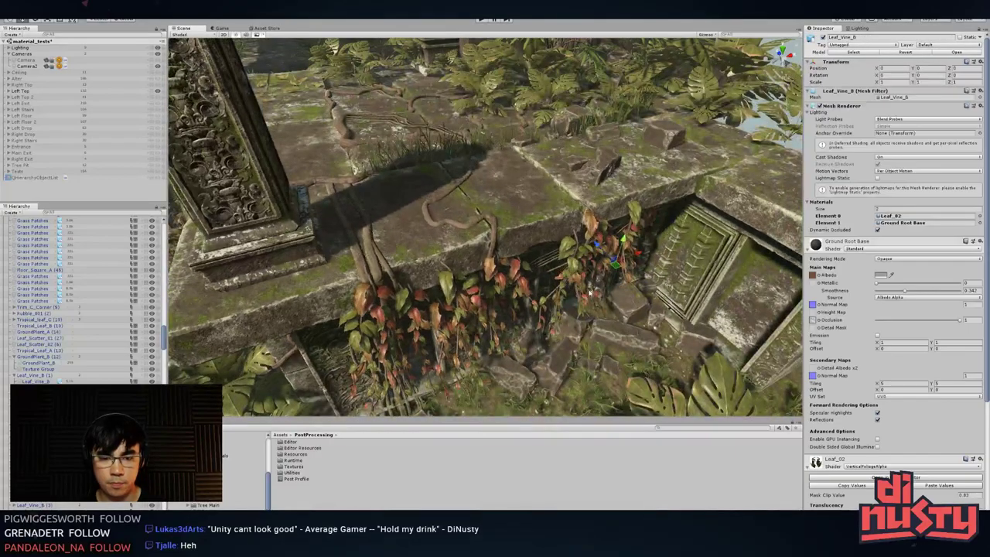
left_click_drag(619, 267, 594, 260, "alt")
left_click(743, 68)
left_click(602, 246)
right_click_drag(464, 267, 393, 254)
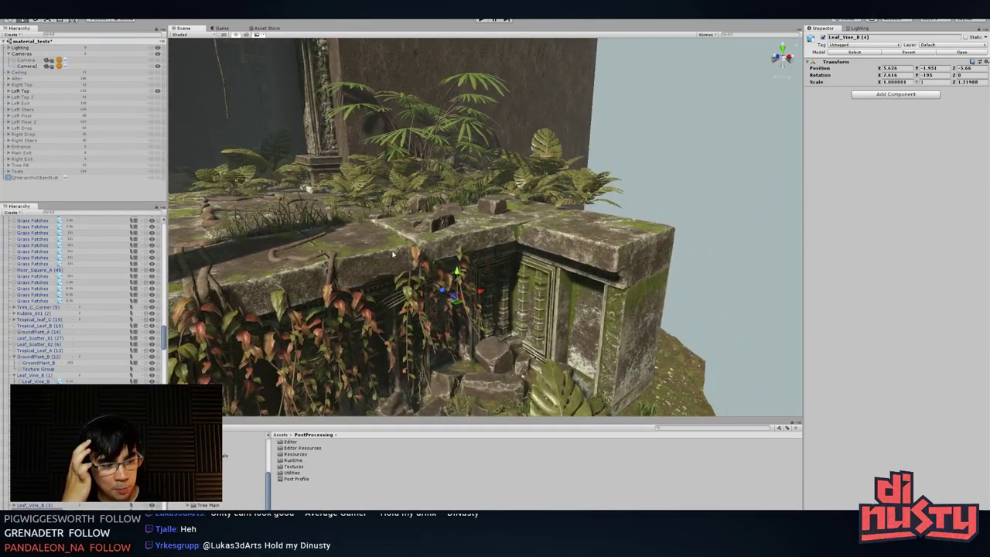
left_click(629, 155)
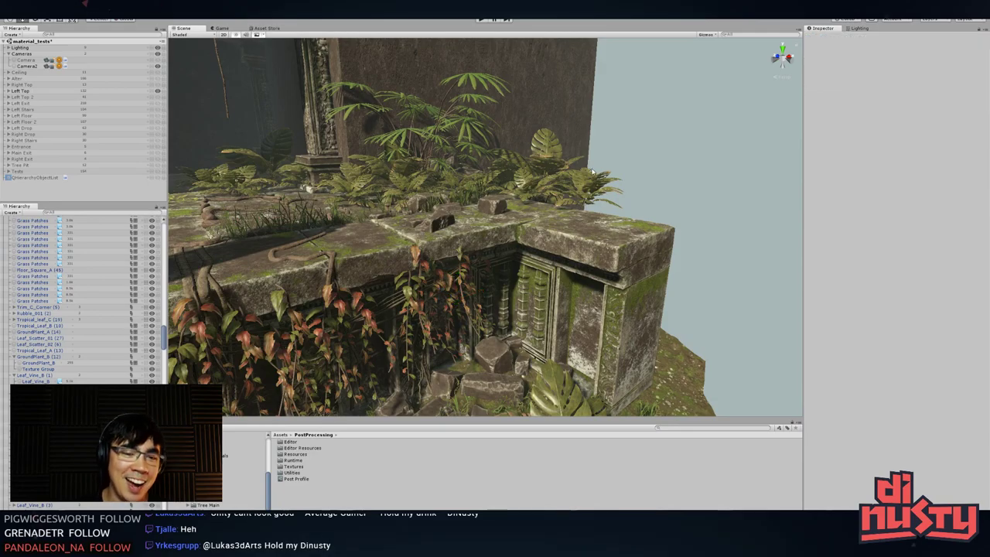
- Rotate the tropical leaf plant behind the ledge corner and move it outward past the wall
left_click(594, 176)
key("f")
left_click_drag(610, 153, 482, 259, "alt")
scroll(484, 259, "up", 3)
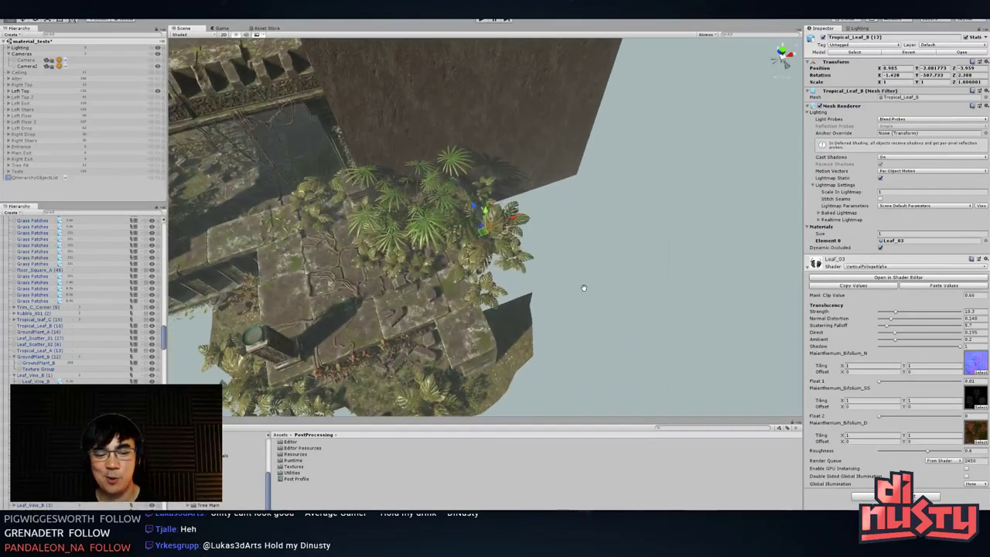
left_click_drag(583, 287, 552, 240, "alt")
right_click_drag(552, 239, 566, 192)
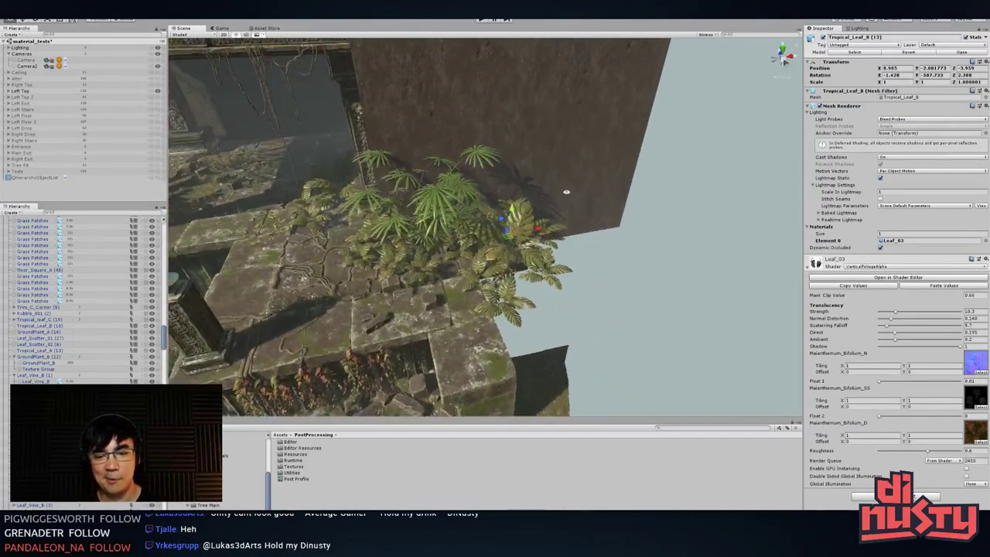
left_click_drag(503, 257, 713, 169)
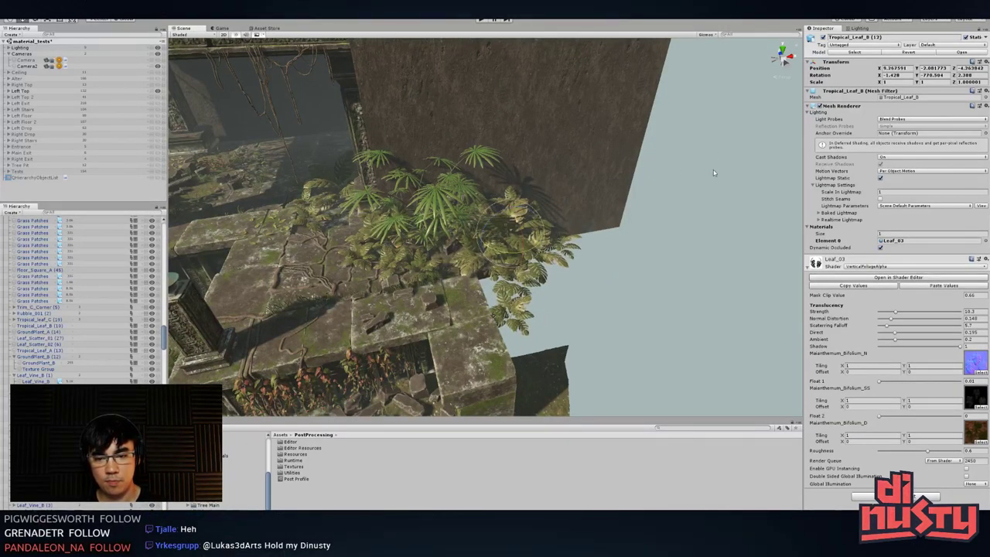
left_click_drag(507, 235, 488, 254)
- Reposition the tropical leaf plant beside the palm at about 8.58, -2.08, -4.99, turned to about Y -784°
left_click_drag(488, 253, 504, 232, "alt")
key("e")
key("w")
left_click_drag(504, 231, 508, 186, "alt")
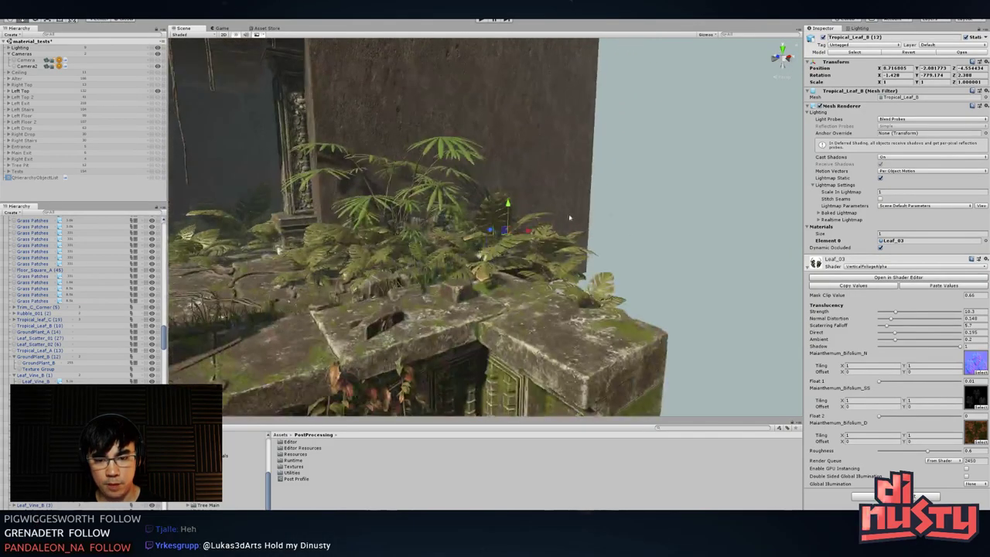
left_click_drag(509, 223, 508, 214)
left_click_drag(508, 214, 482, 291, "alt")
left_click_drag(439, 221, 542, 308)
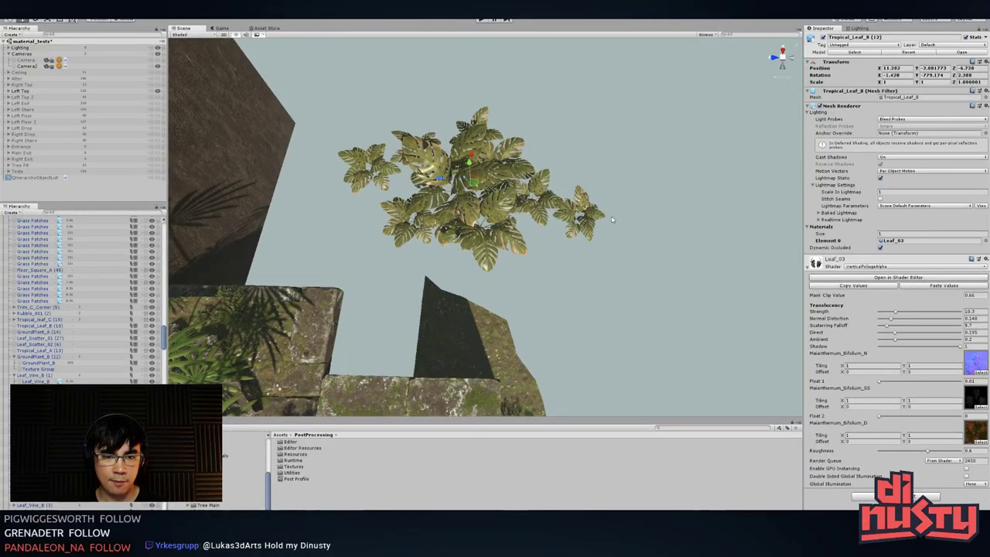
left_click_drag(542, 199, 510, 219, "alt")
key("ctrl+z")
key("f")
mouse_move(511, 216)
left_mouse_down("alt")
mouse_move(550, 110)
mouse_move(517, 220)
left_mouse_up("alt")
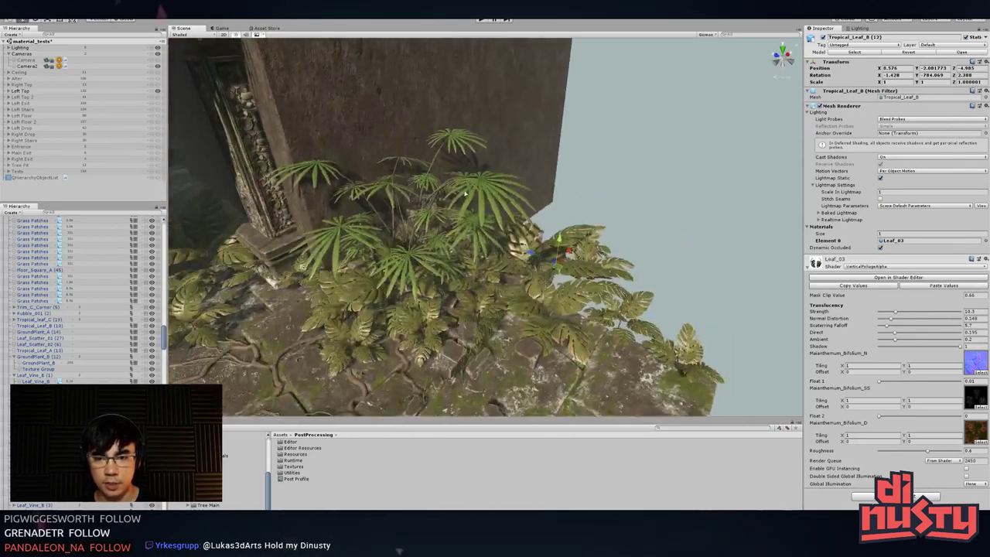
- Examine the palm and tropical leaf cluster on the ledge corner from above
left_click(421, 148)
left_click_drag(422, 149, 448, 219, "alt")
left_click(423, 231)
left_click(462, 220)
left_click(652, 277)
left_click_drag(652, 277, 625, 157, "alt")
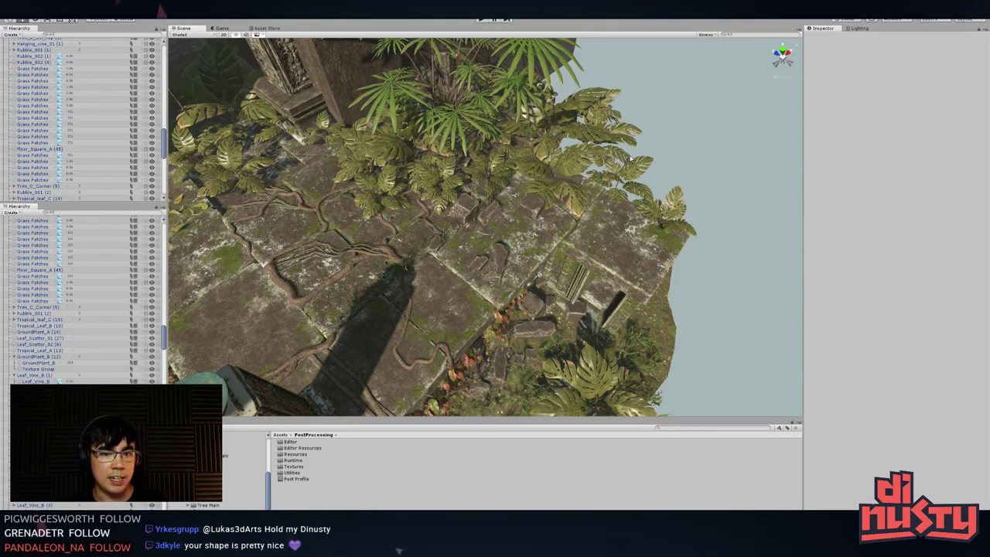
left_click_drag(685, 171, 595, 155, "alt")
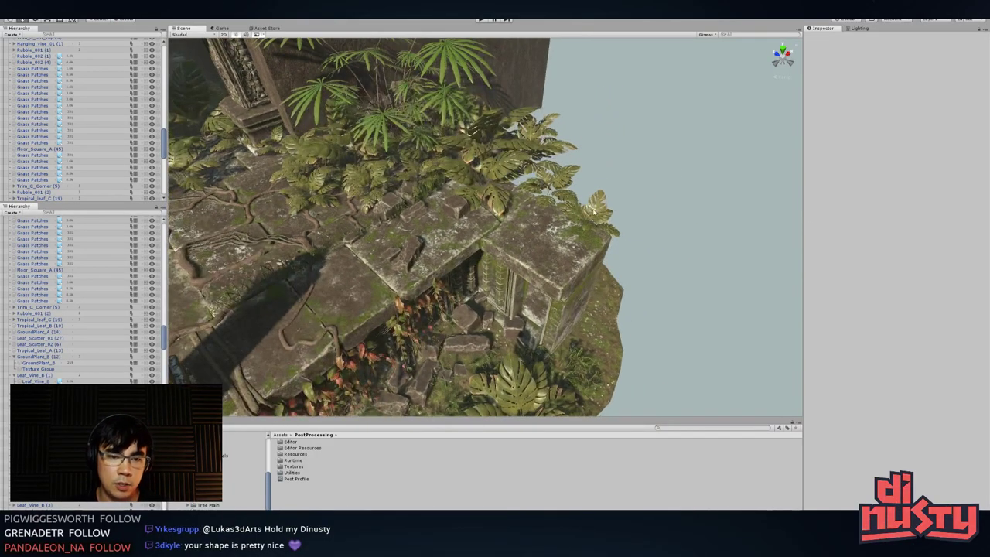
- Nudge the tropical leaf plant beside the palm slightly upward
left_click(508, 148)
left_click_drag(507, 149, 565, 130, "alt")
left_click(569, 130)
left_click(494, 177)
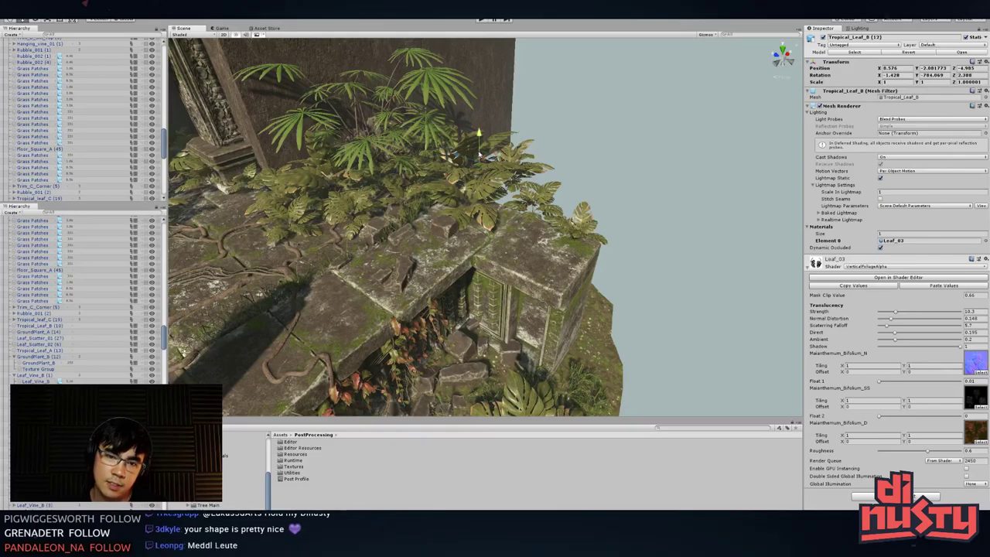
left_click_drag(478, 155, 478, 151)
left_click(648, 183)
left_click_drag(648, 184, 651, 161, "alt")
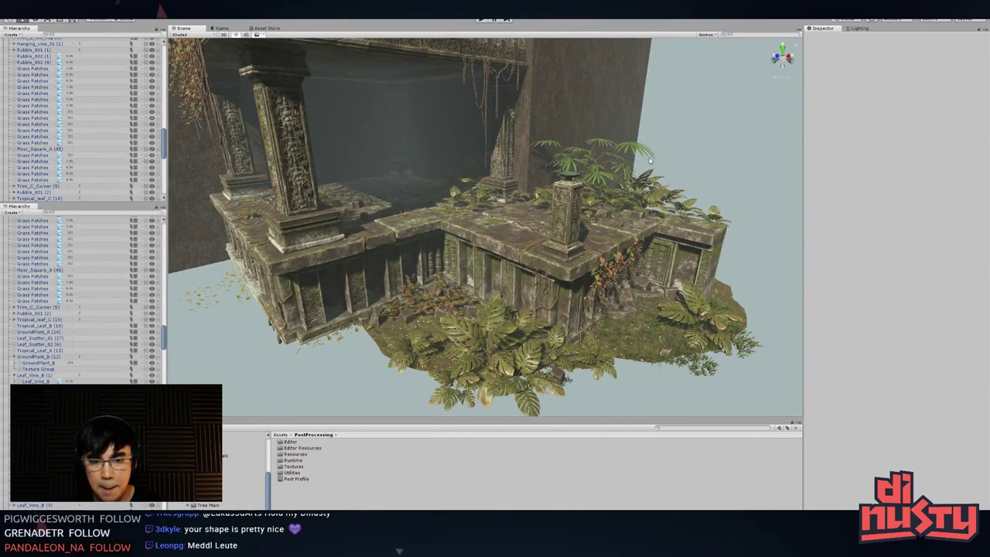
- Place a Hanging_Vine_02 copy under the canopy beam between the front pillars, at about 4.87, 1.73, -1.69, rotated to Y 0.06°
left_click_drag(645, 245, 512, 102, "alt")
left_click(501, 140)
key("f")
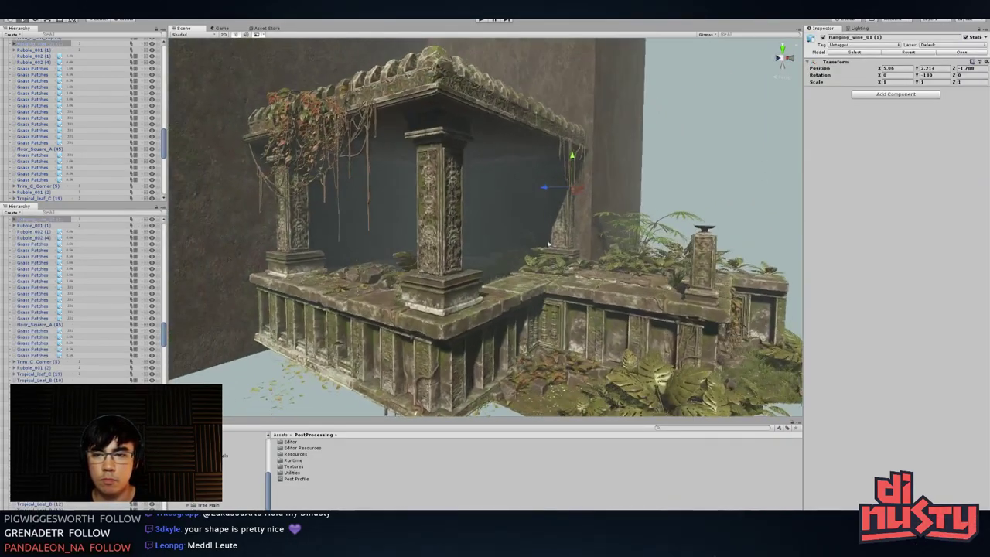
left_click(265, 193)
left_click_drag(267, 192, 507, 213, "alt")
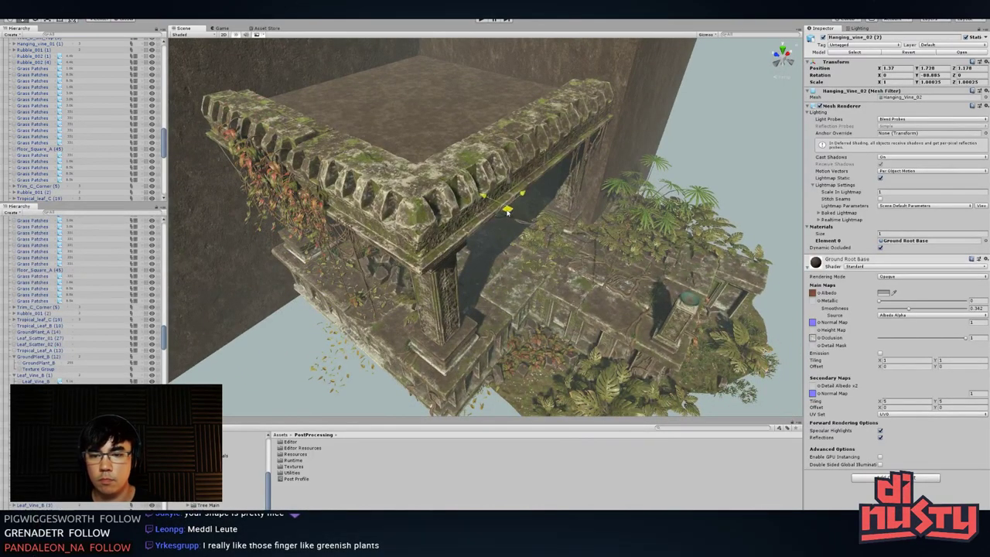
left_click_drag(470, 243, 503, 210)
key("w")
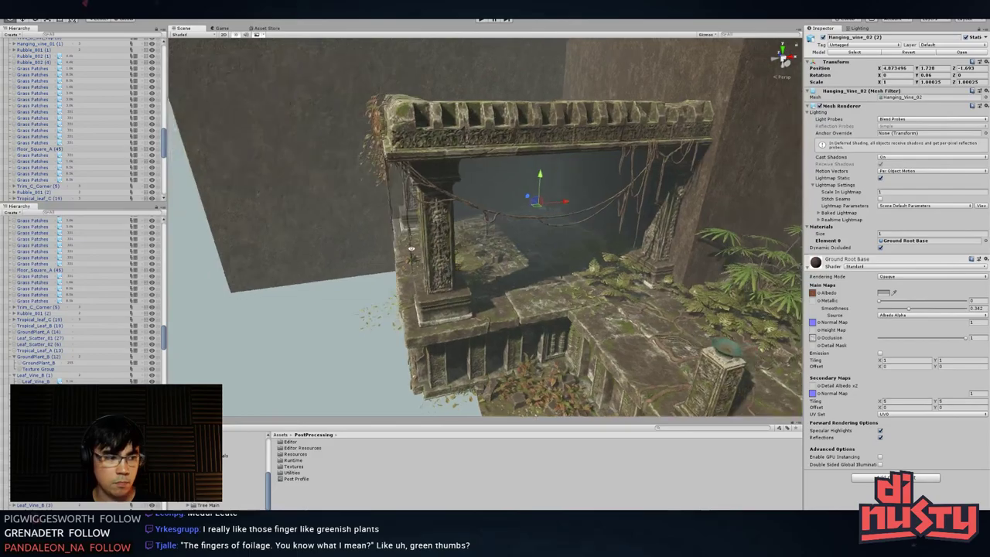
- Shift the Hanging_Vine_02 copy along the front canopy beam to X 6.3
left_click(369, 315)
left_click_drag(369, 315, 455, 215, "alt")
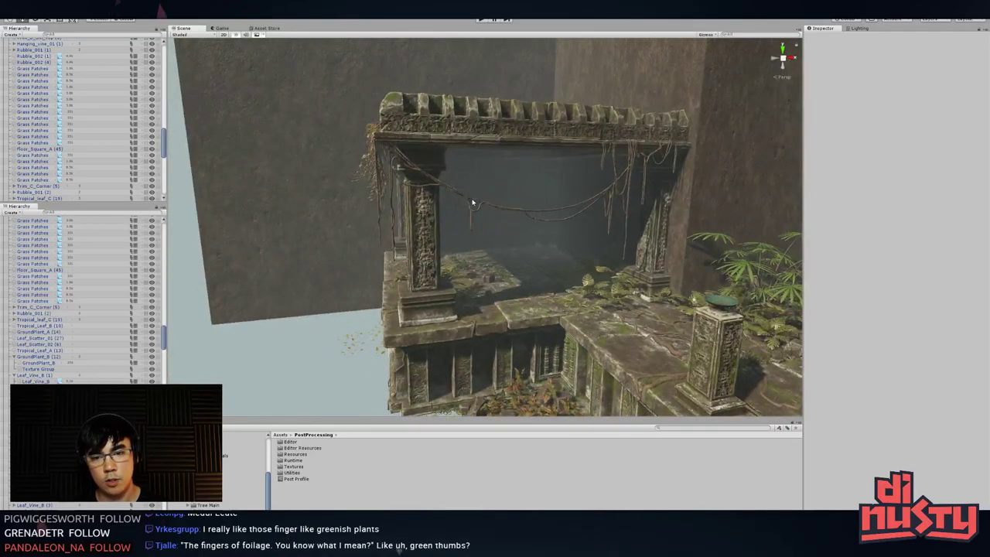
left_click(473, 203)
key("f")
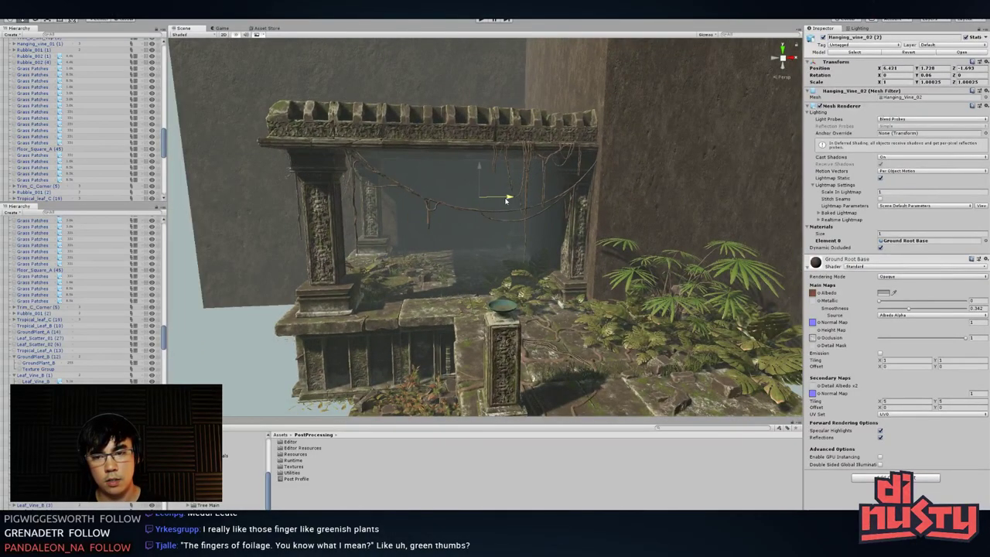
left_click_drag(506, 200, 392, 136)
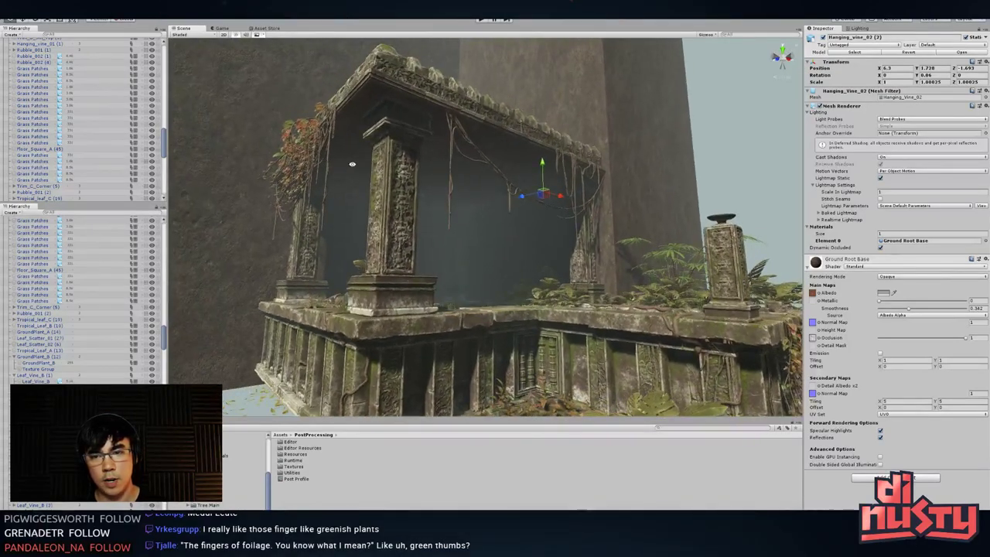
- Duplicate the Hanging_Vine_01 strands by the far pillar and place the copy near the corner pillar, at about 0.055, 2.214, -1.788
left_click_drag(352, 164, 350, 192, "alt")
left_click_drag(480, 179, 430, 246, "alt")
left_click(584, 202)
key("ctrl+d")
left_click_drag(598, 230, 448, 249)
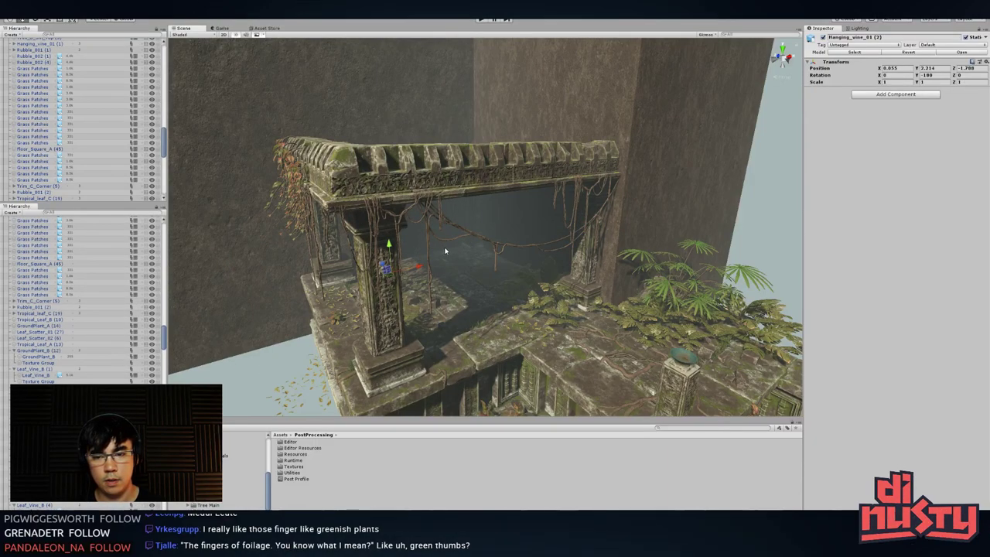
- Duplicate the leaf vine at the canopy's corner and place the copy along the side beam at about -0.678, 2.441, -0.151, turned to Y -85.48°
left_click(320, 220)
left_click_drag(320, 221, 431, 168, "alt")
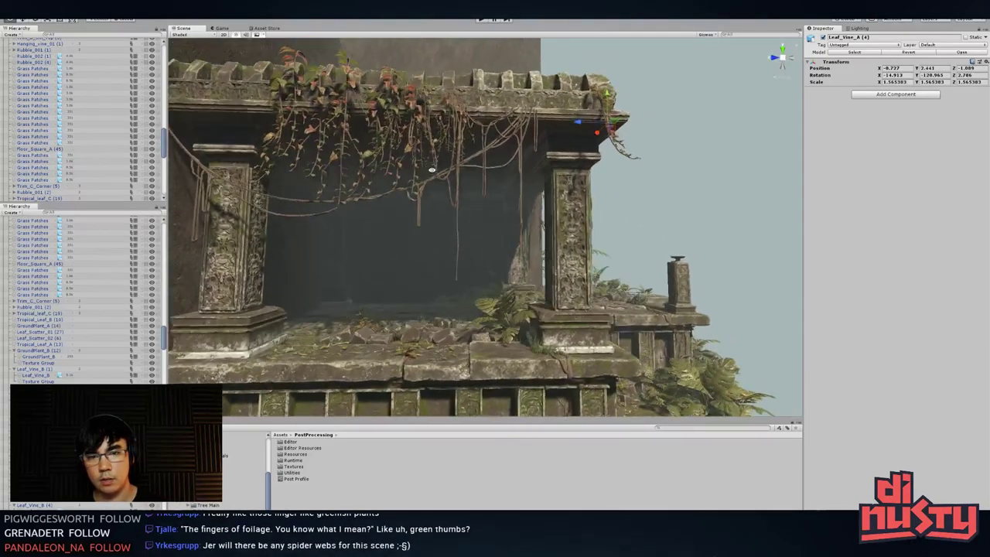
key("ctrl+d")
left_click_drag(630, 147, 607, 186, "alt")
left_click_drag(507, 164, 474, 164)
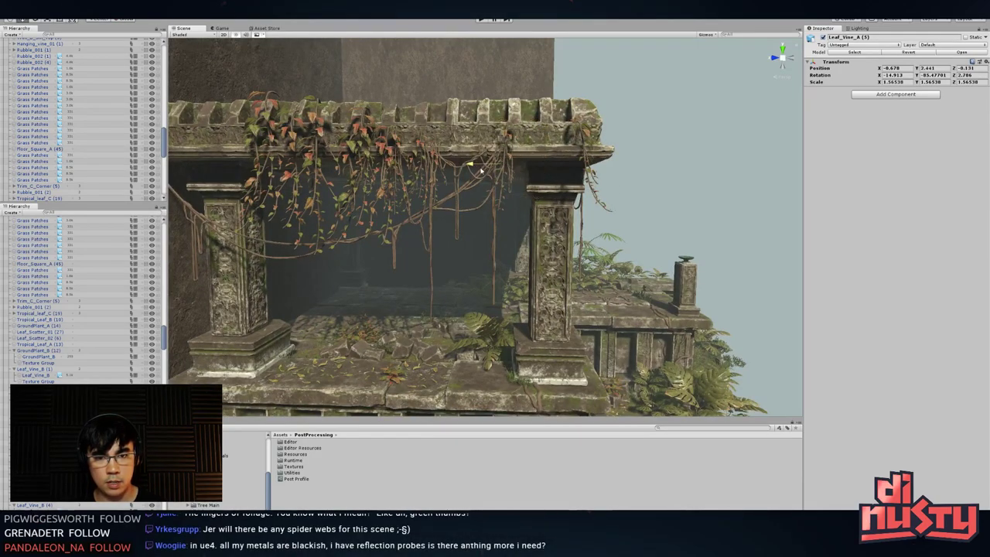
- Slide the original corner leaf vine along the side beam so it overlaps its copy
left_click(596, 169)
left_click(592, 171)
left_click_drag(581, 165, 518, 141)
left_click(671, 193)
- Move both overlapping leaf vines together along the side beam, closer to the corner pillar
left_click_drag(671, 209, 607, 229, "alt")
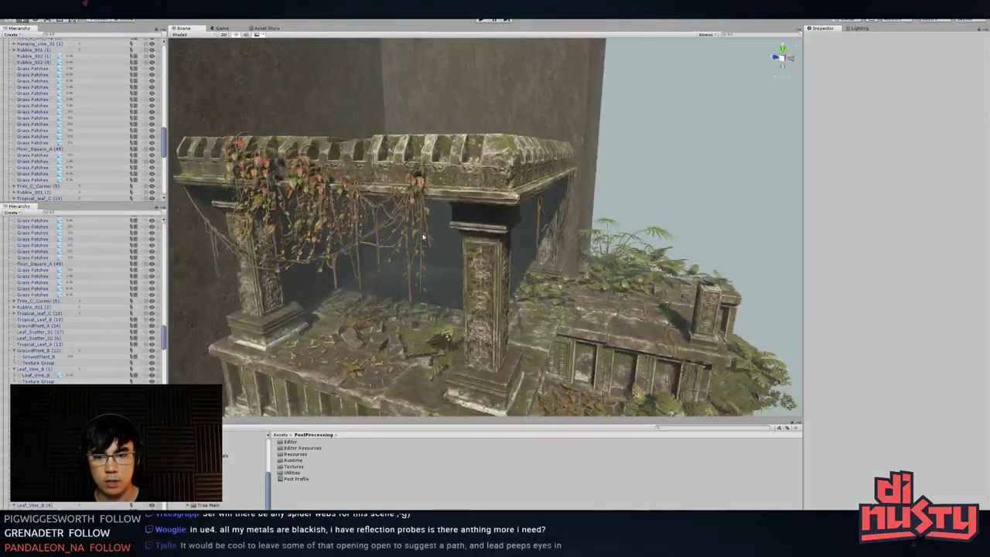
left_click(430, 226)
key("f")
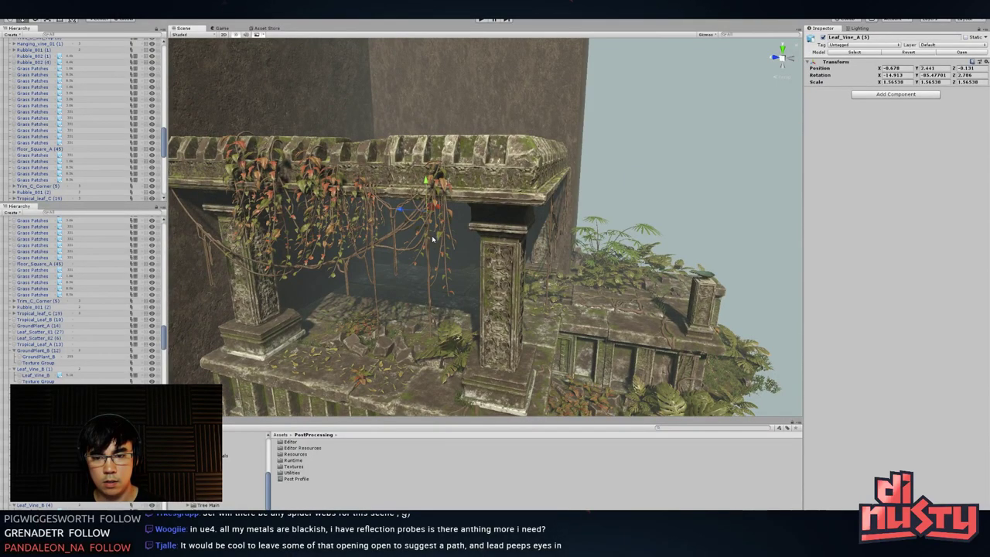
left_click(440, 238, "shift")
left_click_drag(427, 224, 452, 224)
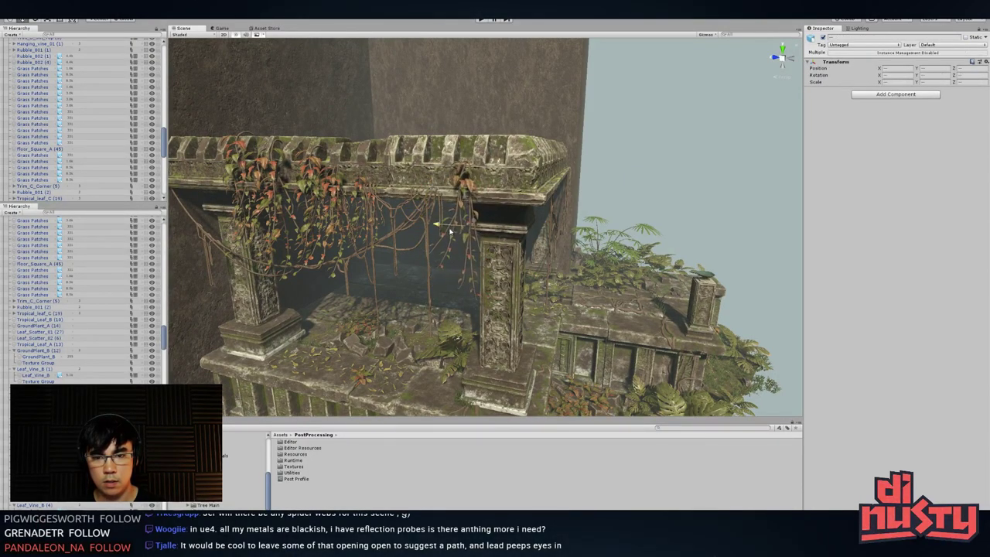
left_click(713, 206)
- Place a Tropical_Leaf_B copy from the ledge on the canopy roof, at about 0.62, 2.84, 0.84, scaled to about 1.114
left_click_drag(714, 206, 630, 260, "alt")
scroll(552, 188, "down", 5)
left_click(631, 260)
left_click(615, 280)
left_click_drag(521, 199, 517, 239, "alt")
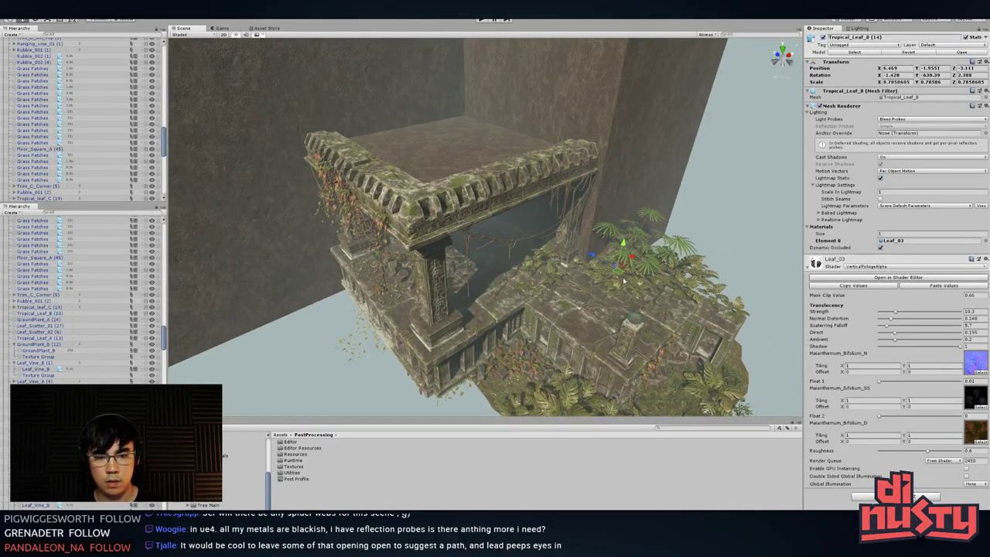
left_click_drag(572, 262, 413, 156)
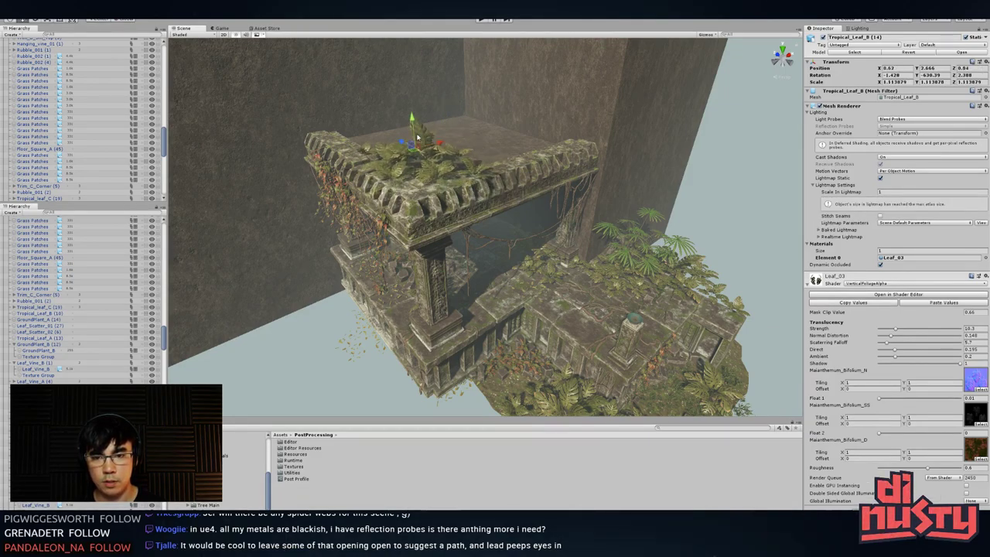
left_click(417, 137)
left_click(418, 136)
left_click_drag(412, 119, 560, 107)
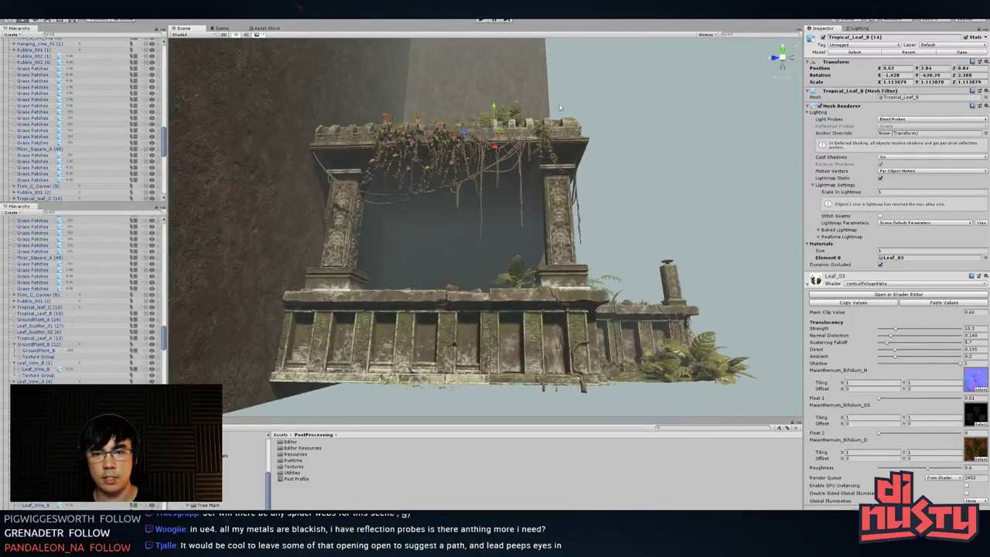
- Slide the tropical leaf plant along the canopy's side beam toward the back wall, to about Z 3.35
left_click(475, 139)
key("ctrl+z")
left_click_drag(479, 135, 479, 136)
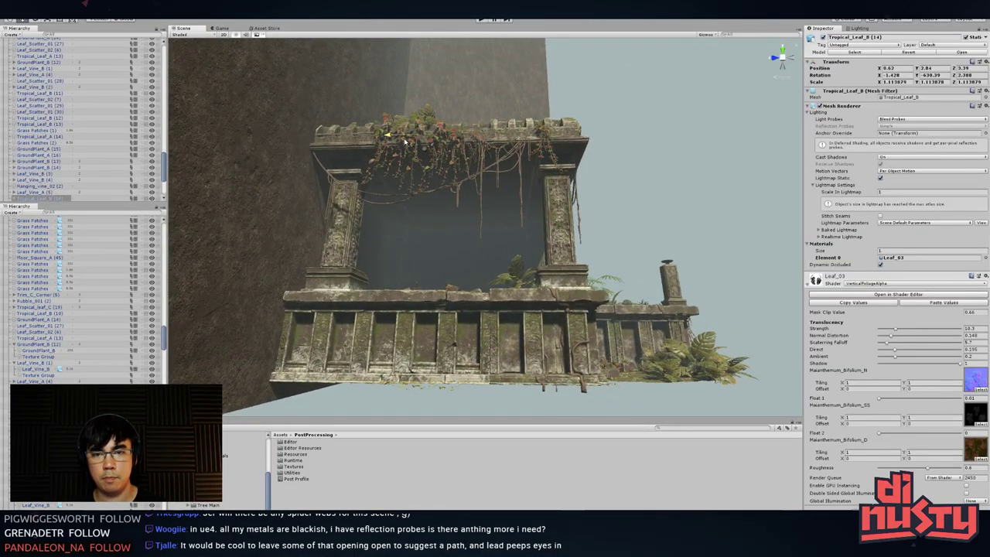
left_click_drag(404, 142, 408, 142)
- Duplicate the roof's tropical leaf plant and place the copy behind the front beam at about 4.14, 2.84, 0.3, turned to Y -733.89°
left_click_drag(408, 142, 298, 229, "alt")
key("ctrl+d")
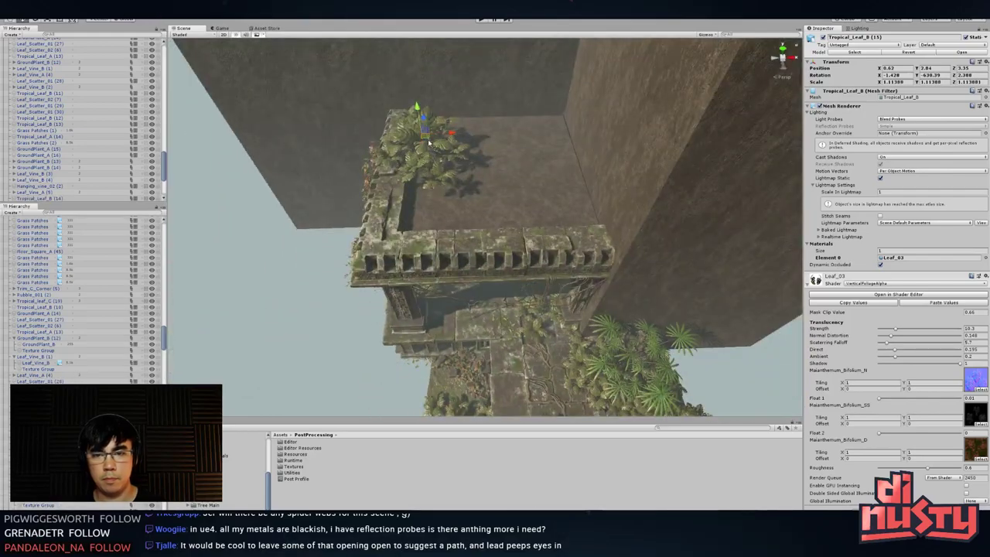
left_click_drag(428, 139, 676, 166)
key("w")
left_click_drag(556, 206, 523, 190)
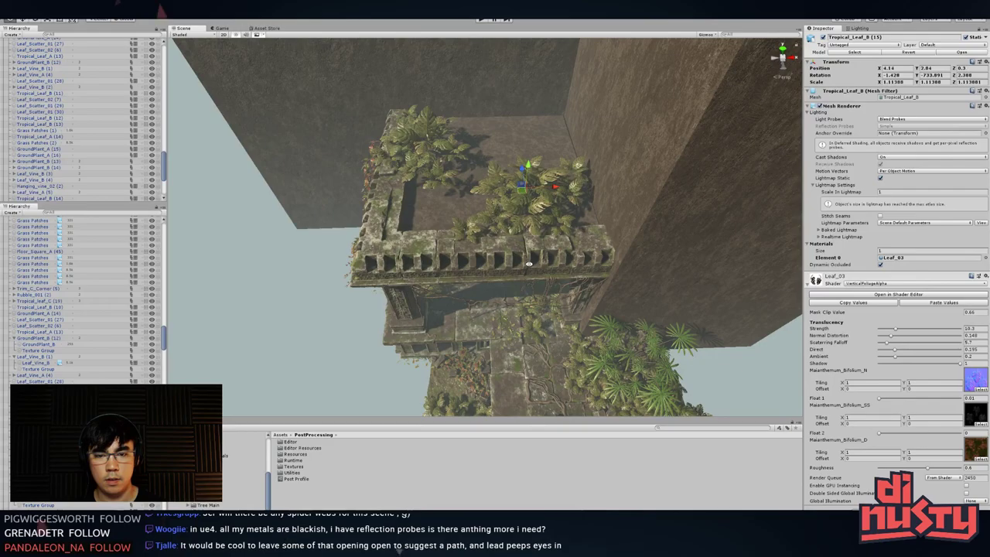
- Examine the whole dressed ruin from several angles, checking the foliage on the canopy roof, beams and ledges
left_click_drag(529, 263, 515, 119, "alt")
left_click(284, 190)
left_click_drag(284, 189, 433, 211, "alt")
right_click_drag(464, 193, 379, 147, "alt")
left_click_drag(379, 147, 470, 186, "alt")
right_click_drag(470, 185, 581, 260, "alt")
left_click_drag(580, 259, 635, 256, "alt")
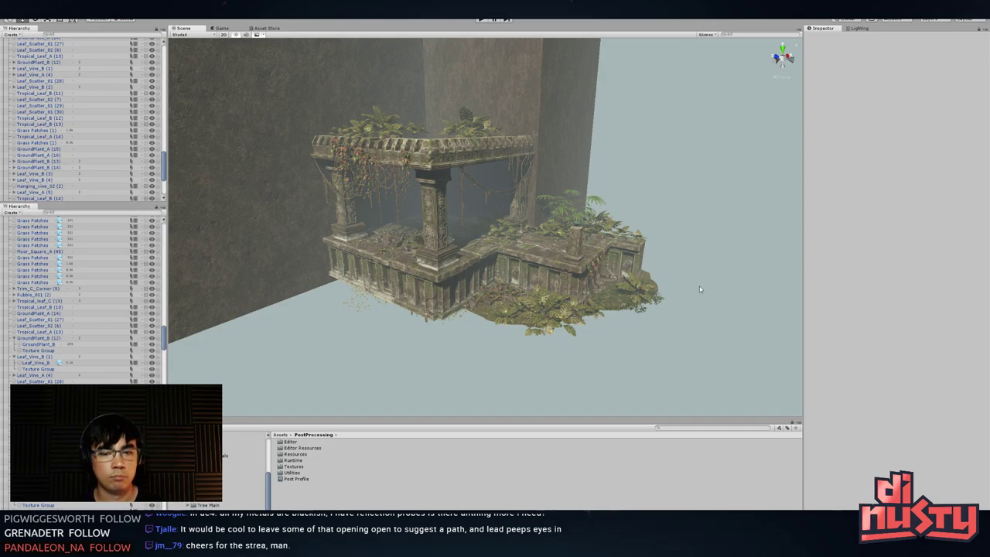
left_click_drag(700, 288, 691, 336, "alt")
scroll(689, 309, "up", 2)
left_click_drag(685, 247, 673, 195, "alt")
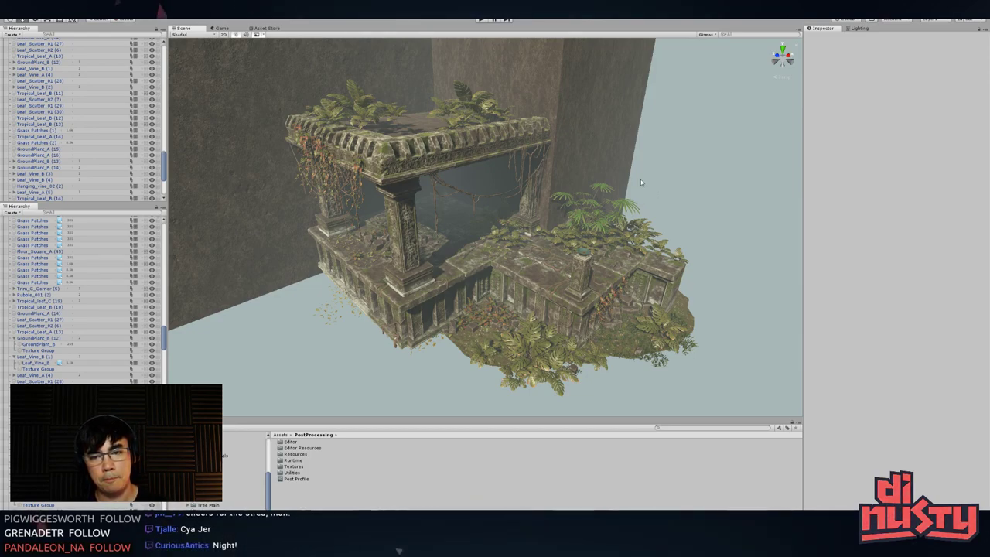
left_click_drag(640, 180, 629, 231, "alt")
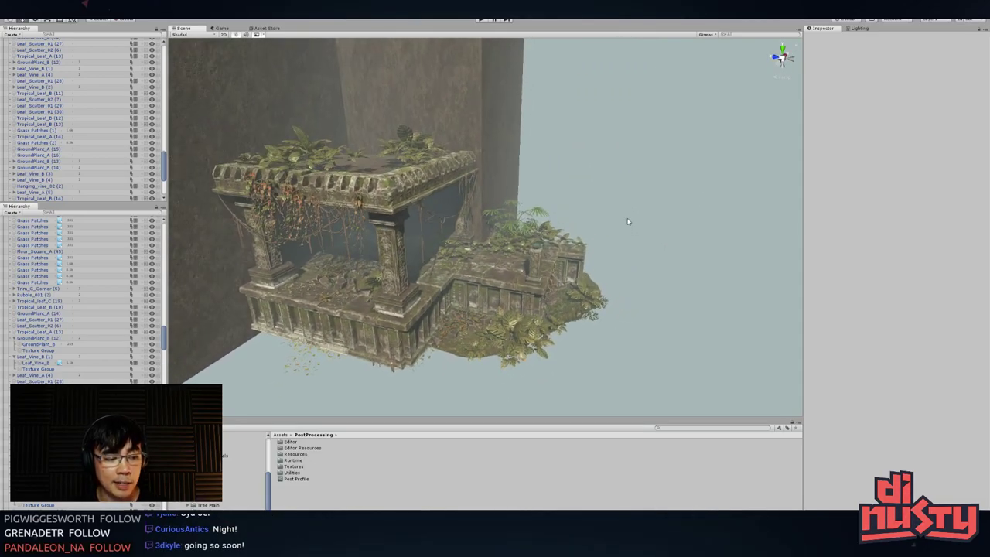